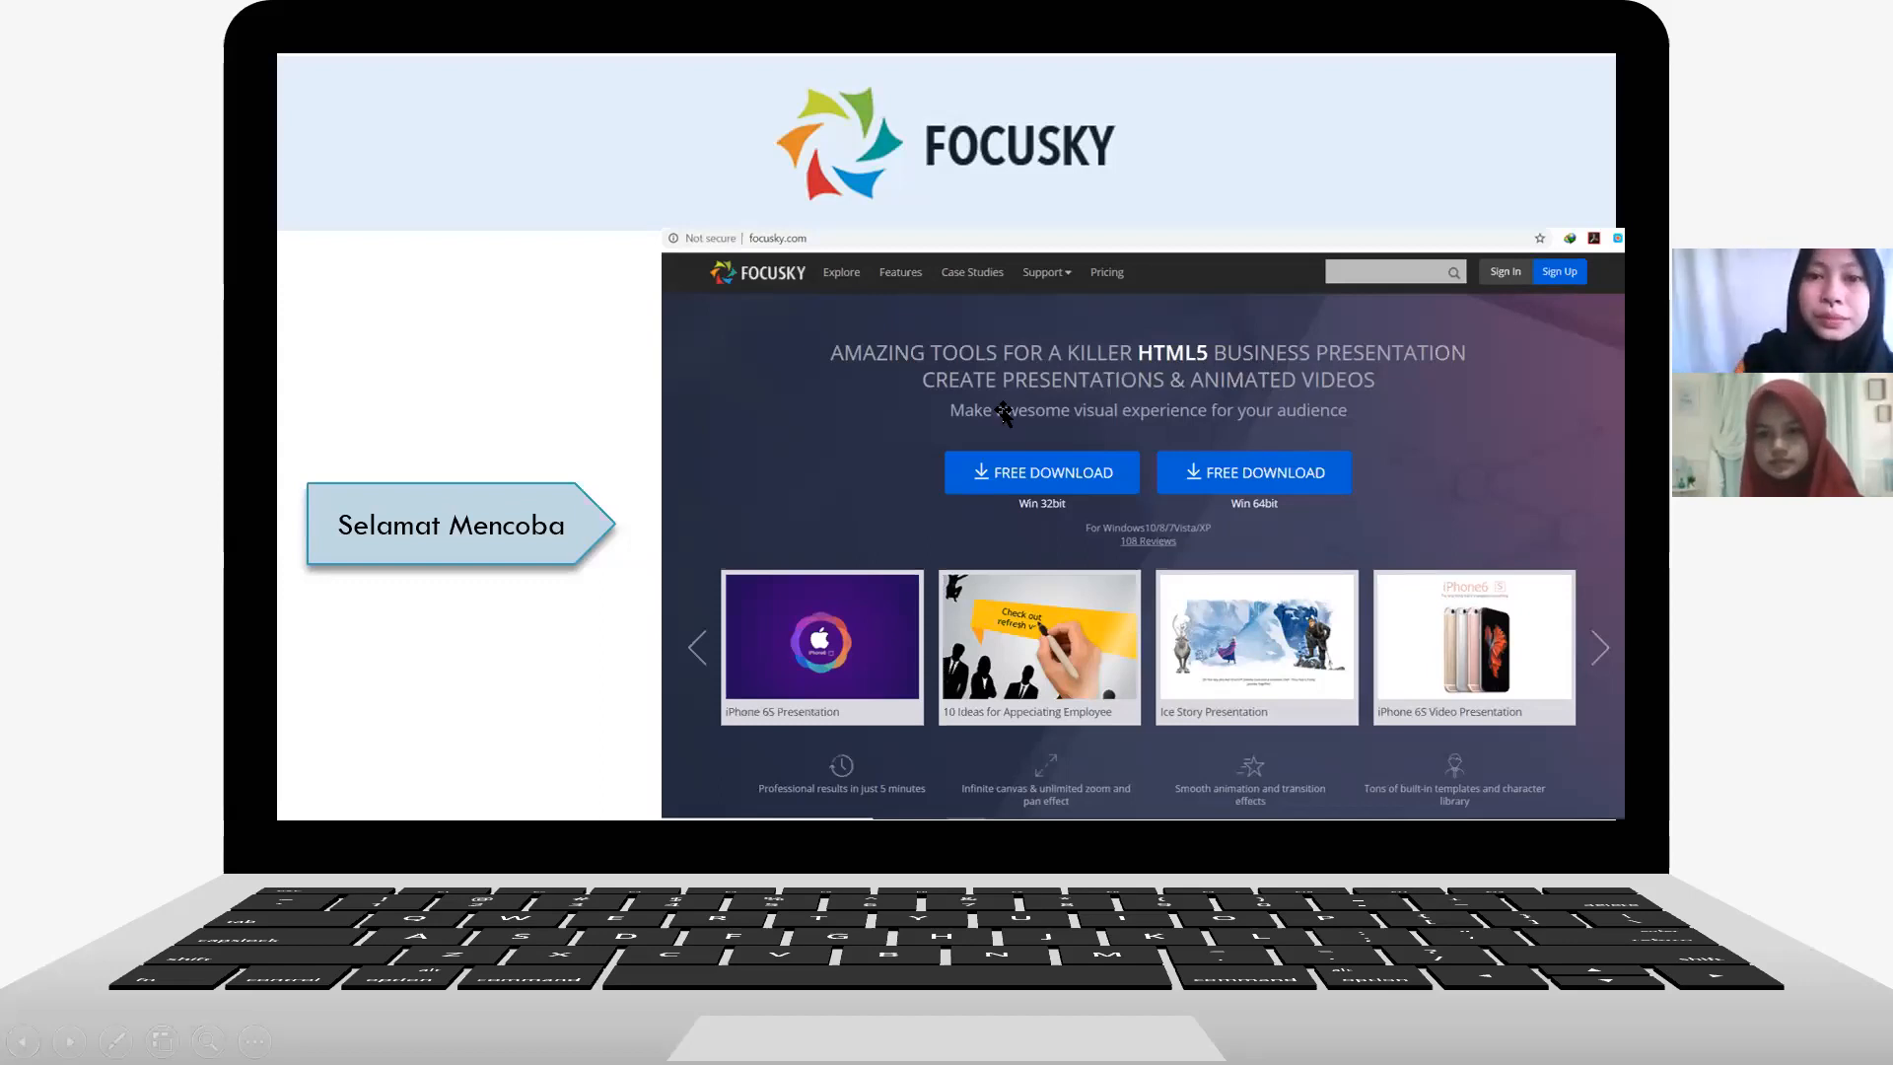
# End the slide show, switch to Chrome, look over the focusky.com home page and select its web address.
pyautogui.press('Escape')
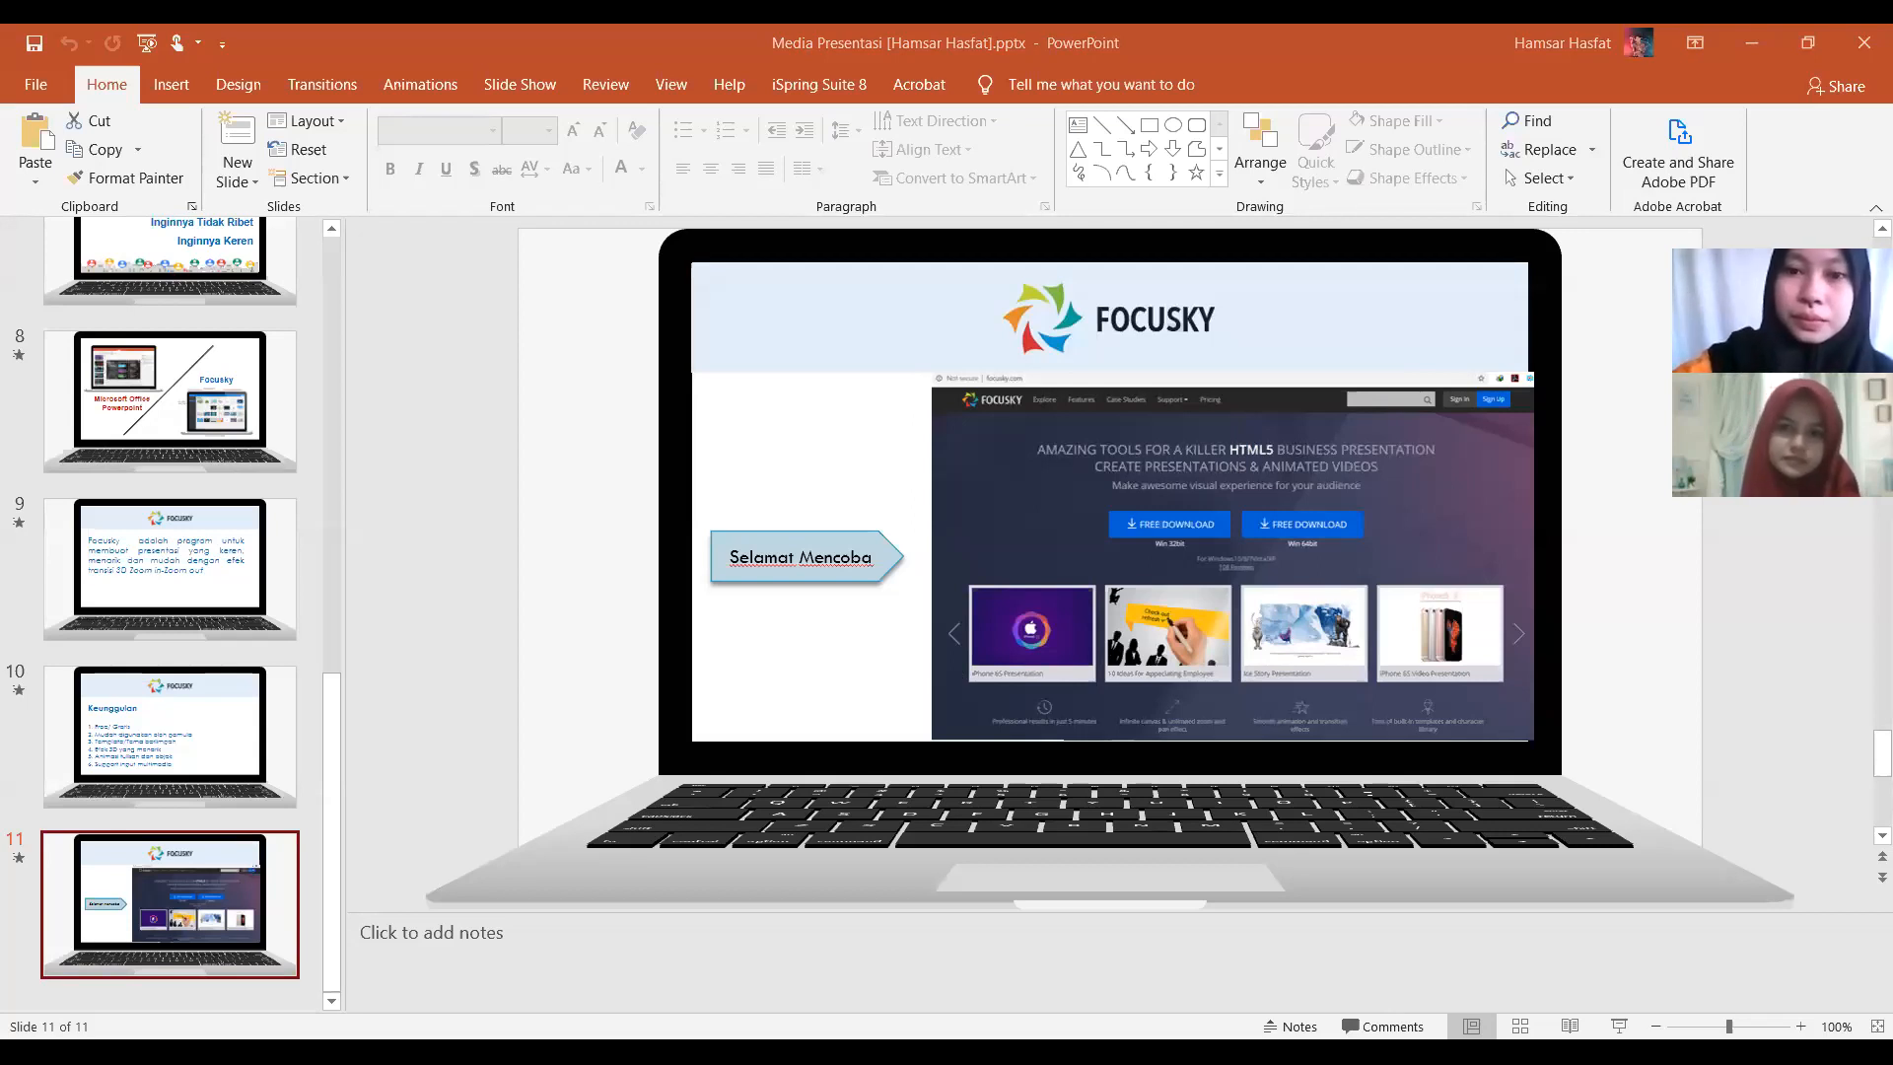
pyautogui.hotkey('alt', 'Tab')
pyautogui.scroll(-1, 472, 453)
pyautogui.scroll(2, 472, 452)
pyautogui.click(433, 94)
pyautogui.click(429, 98)
pyautogui.hotkey('ctrl', 'a')
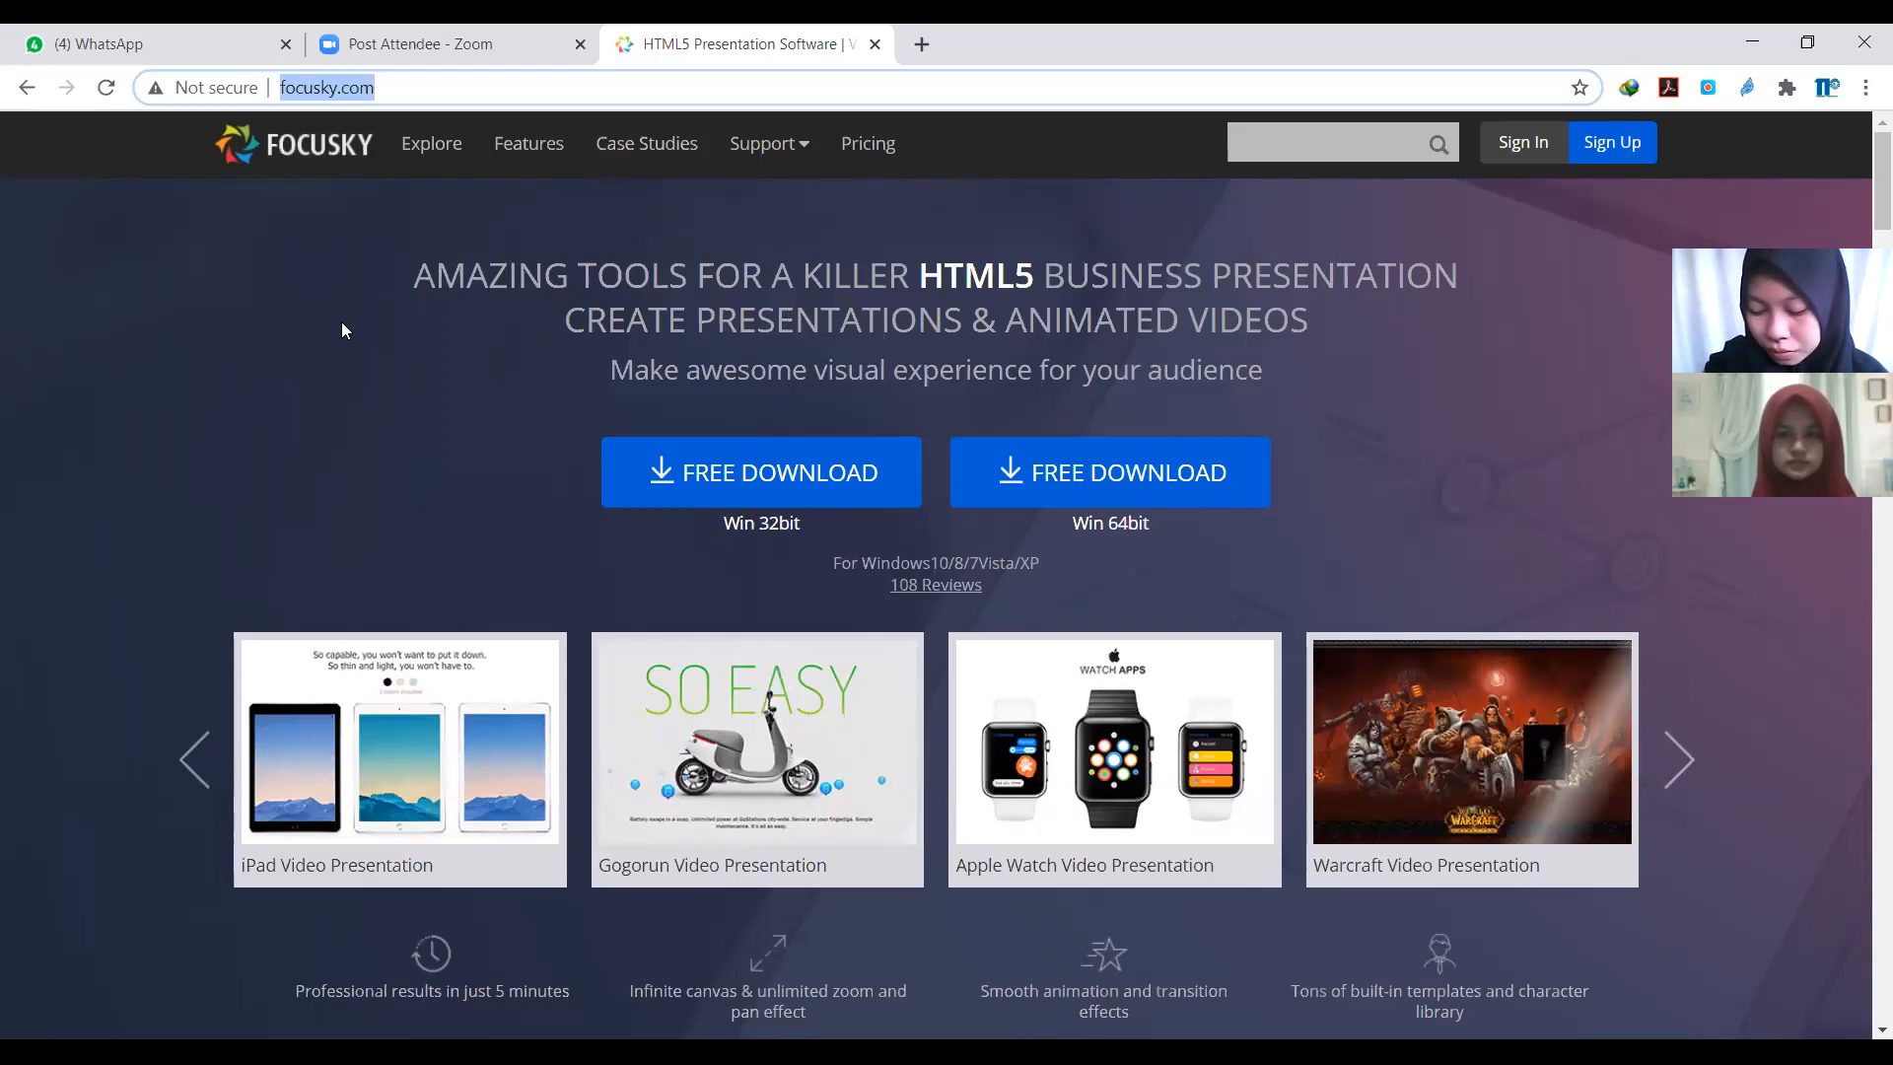
pyautogui.hotkey('alt', 'Tab')
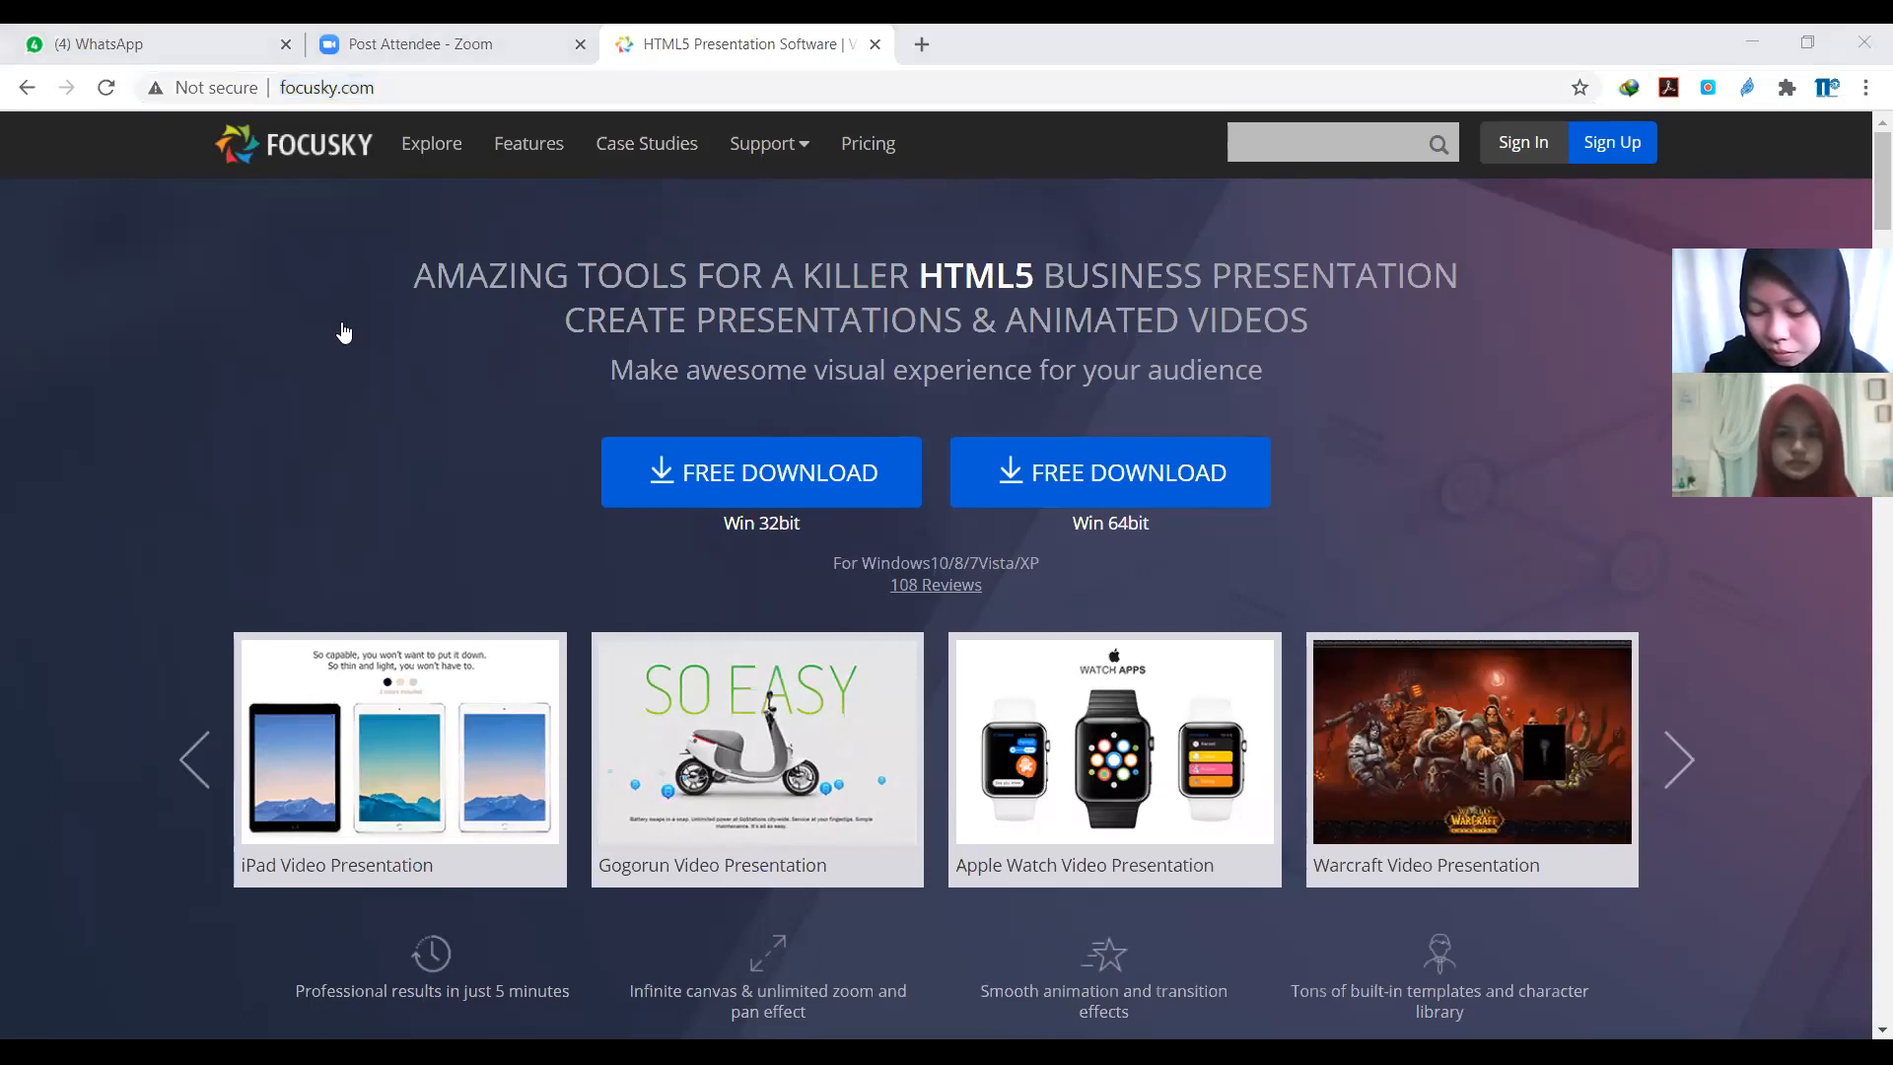
pyautogui.hotkey('alt', 'Tab')
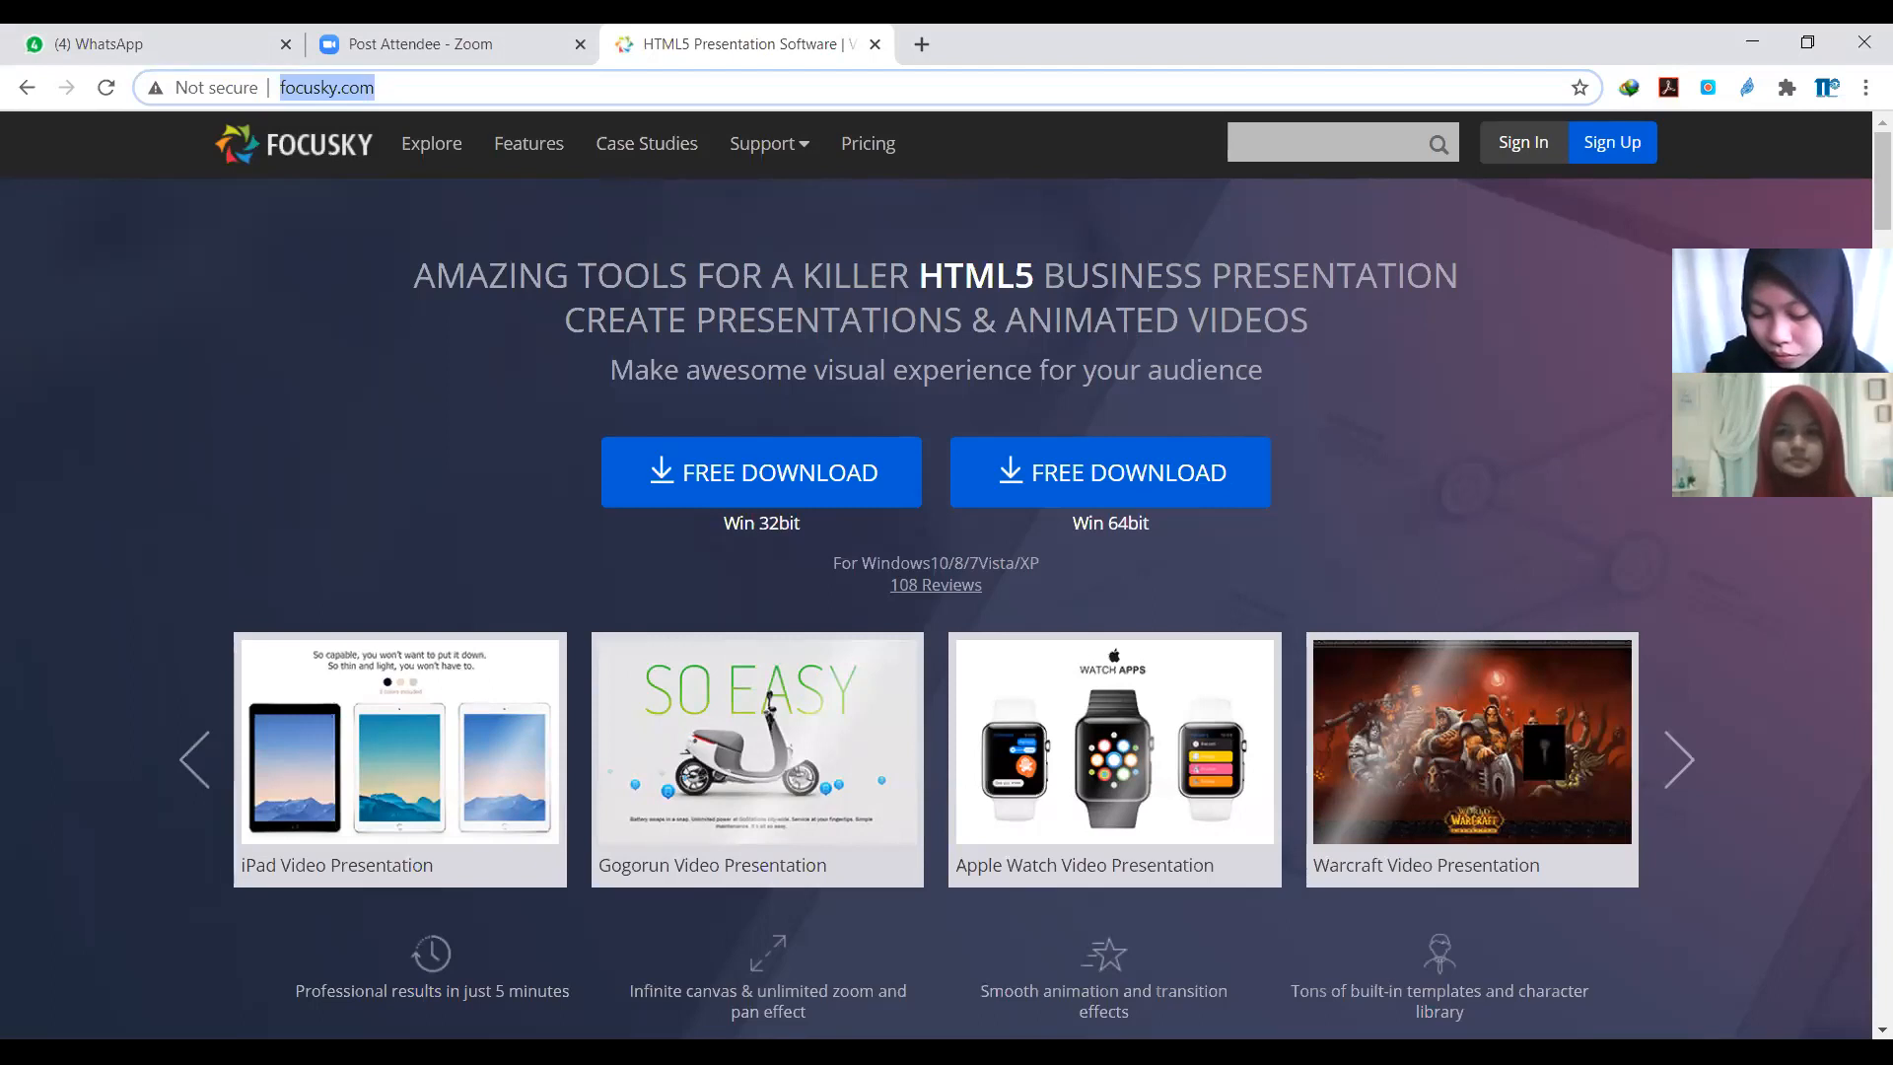
pyautogui.hotkey('alt', 'Tab')
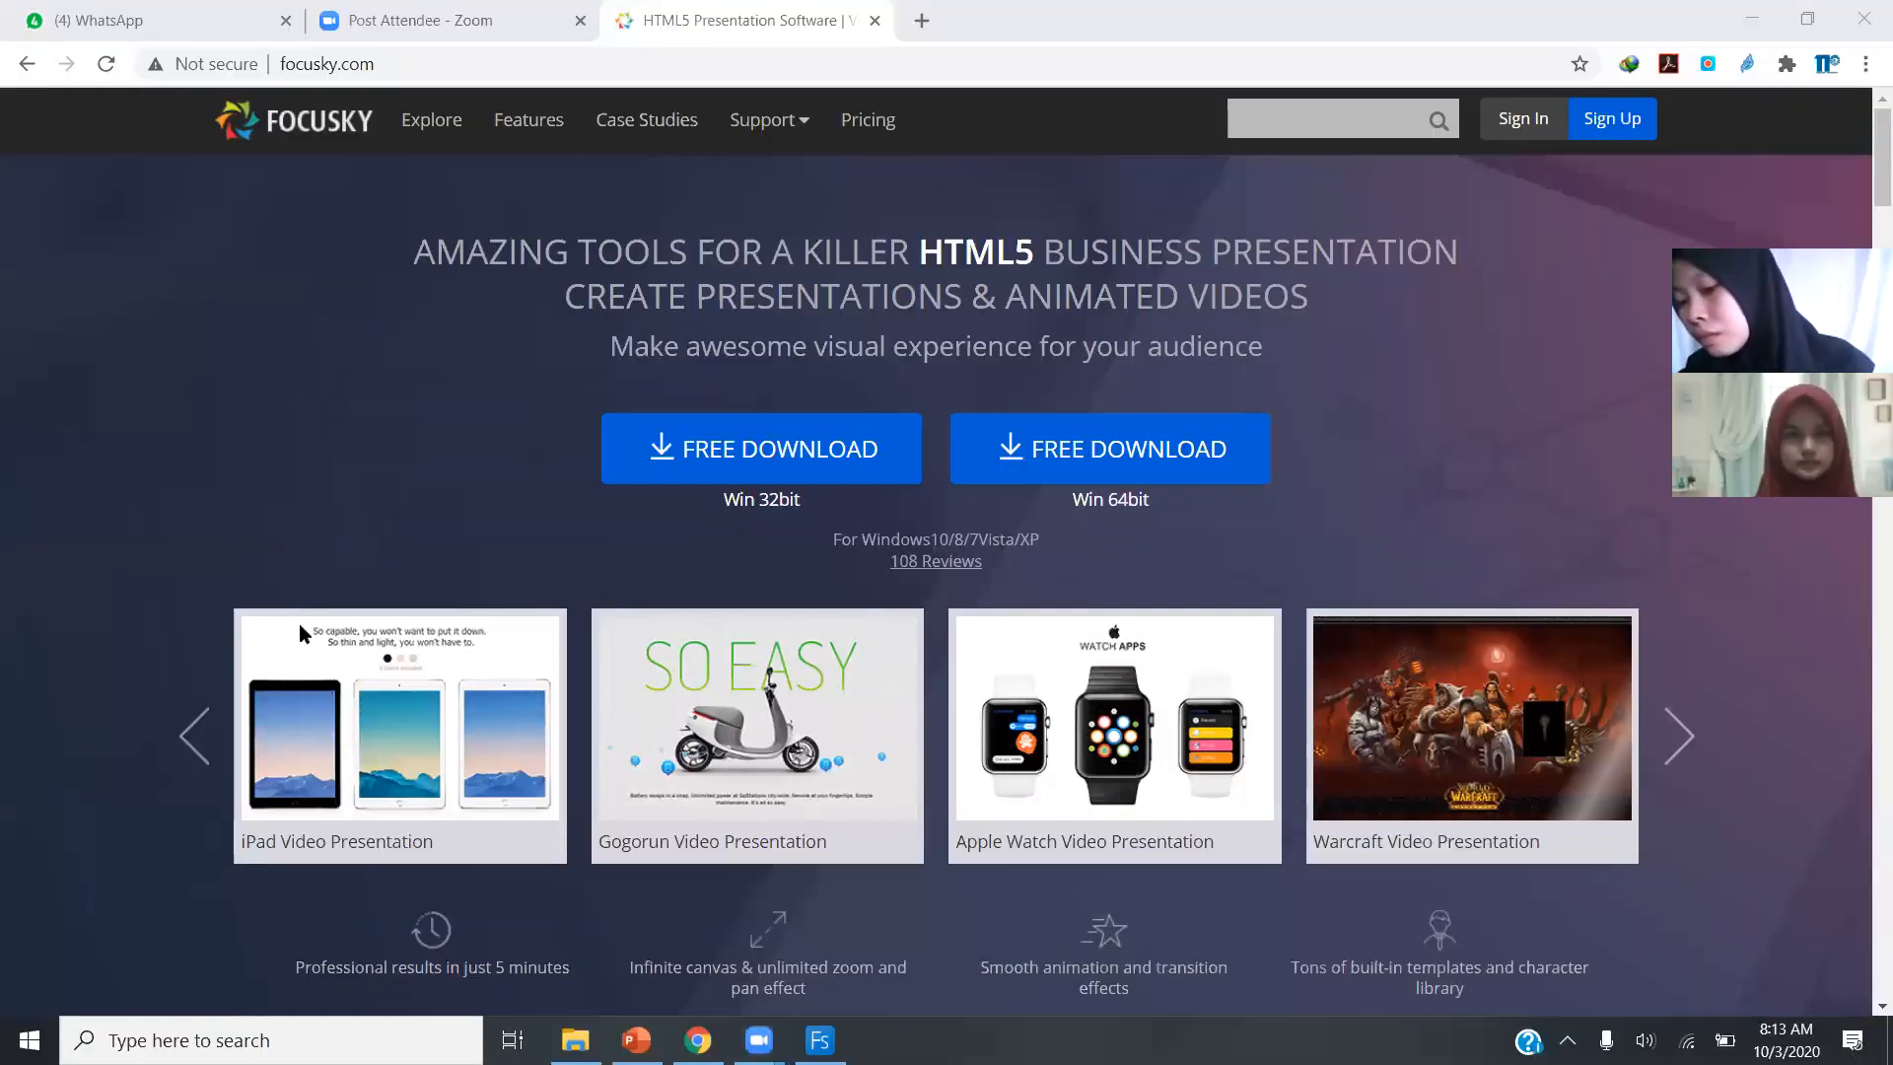
# Search Windows for the installed Focusky app, then leave the search.
pyautogui.press('super')
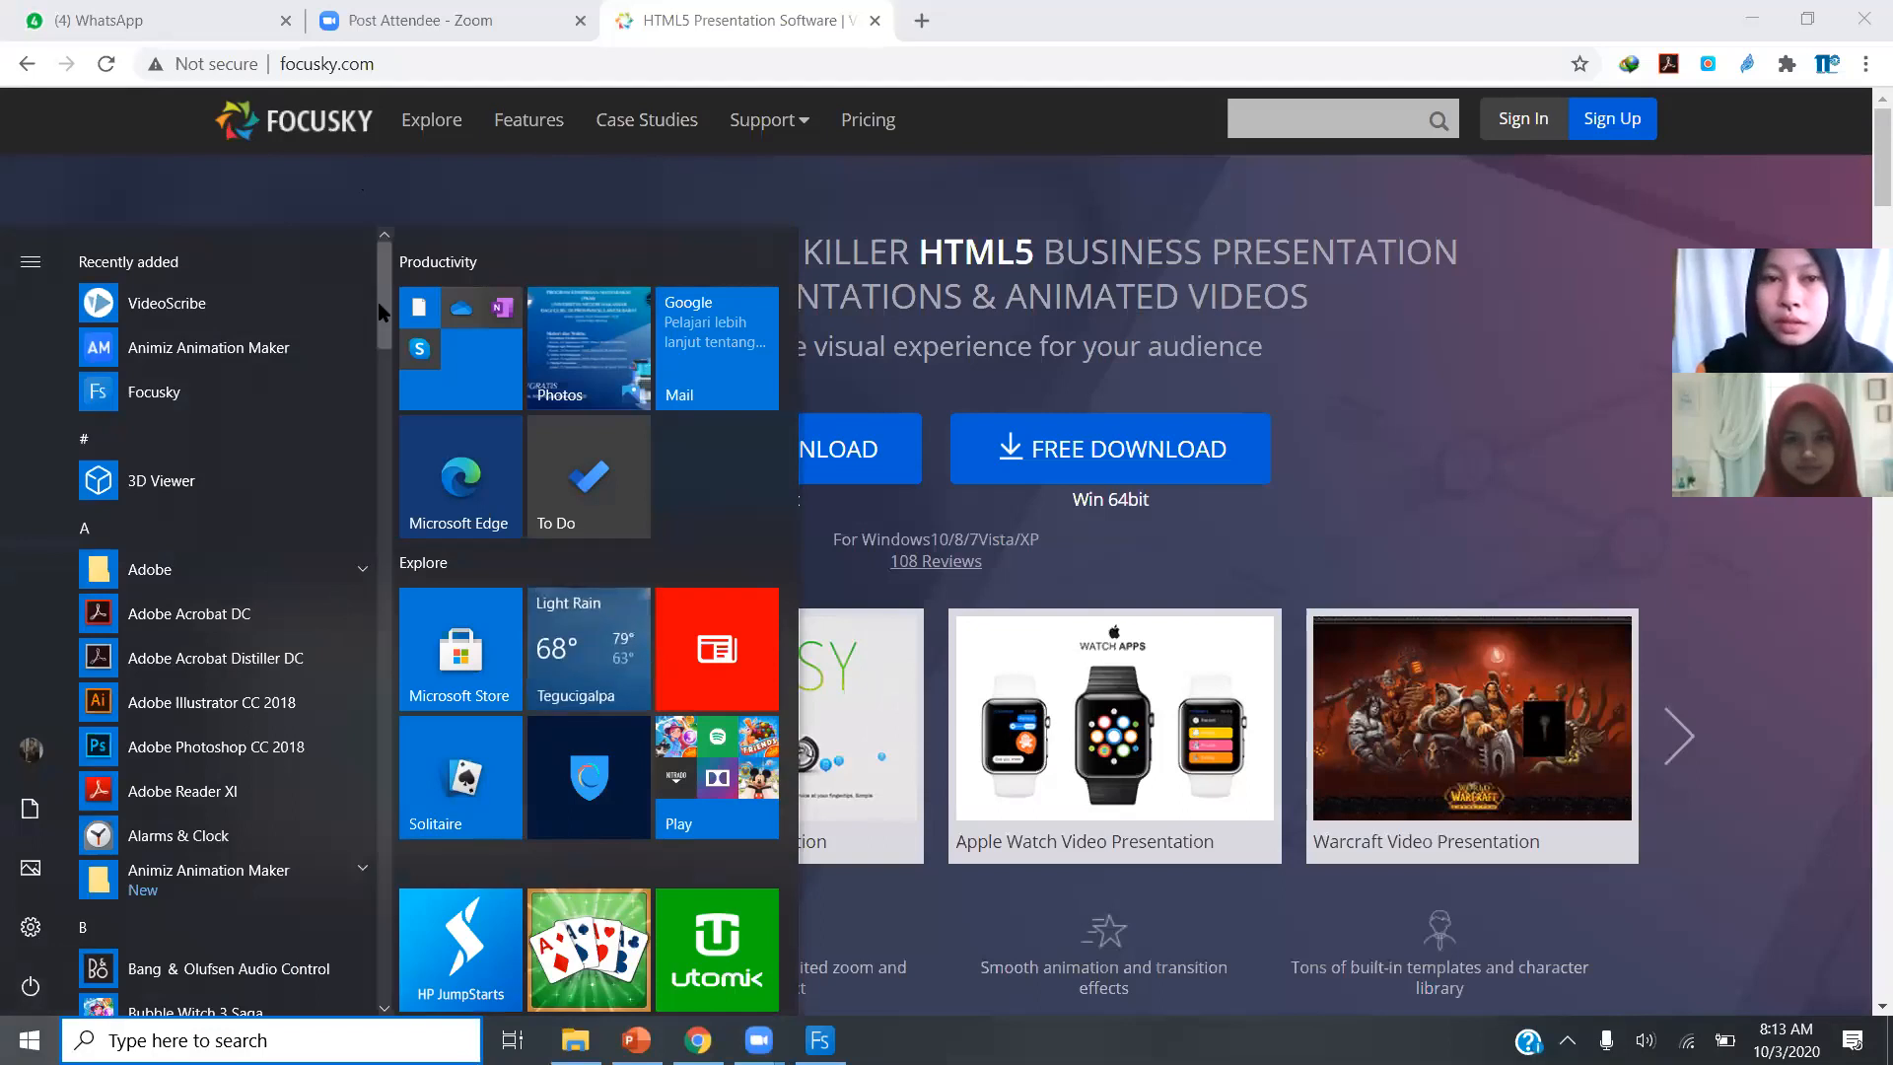
pyautogui.write('focusk')
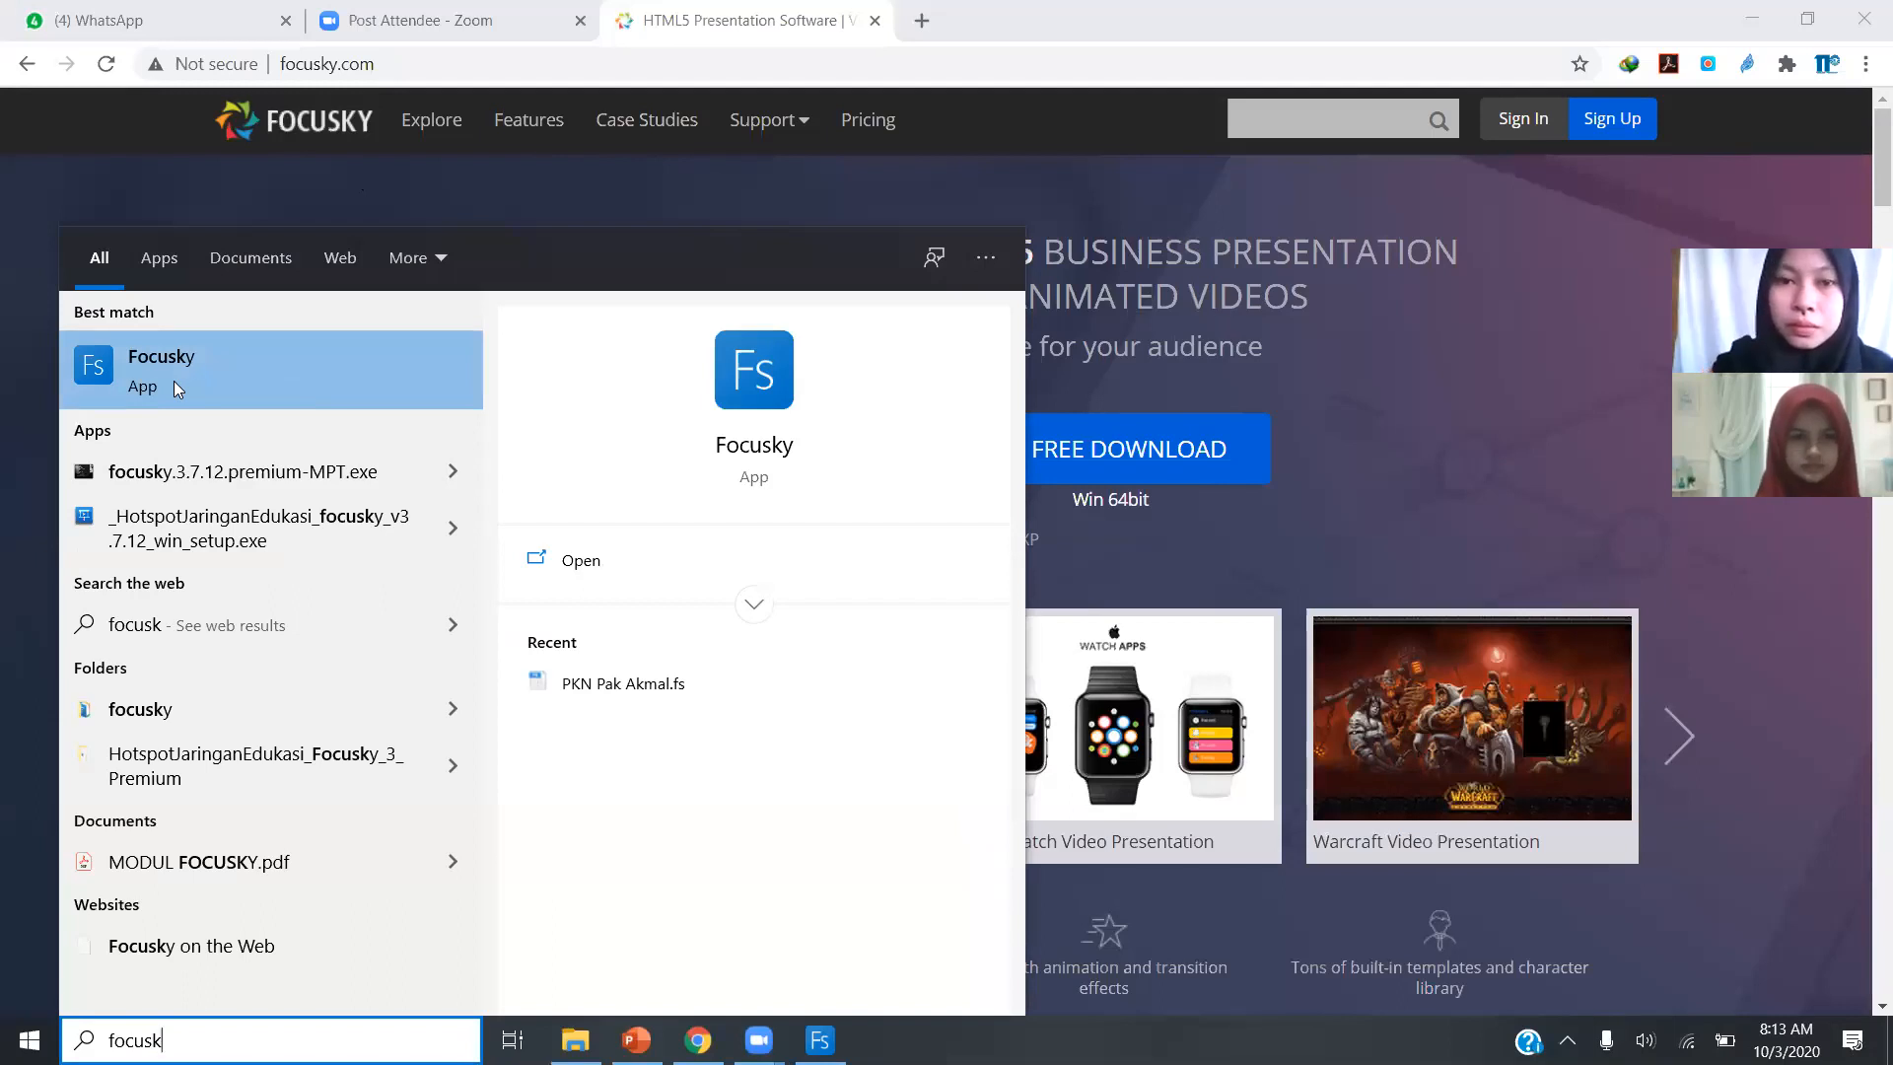
pyautogui.click(155, 205)
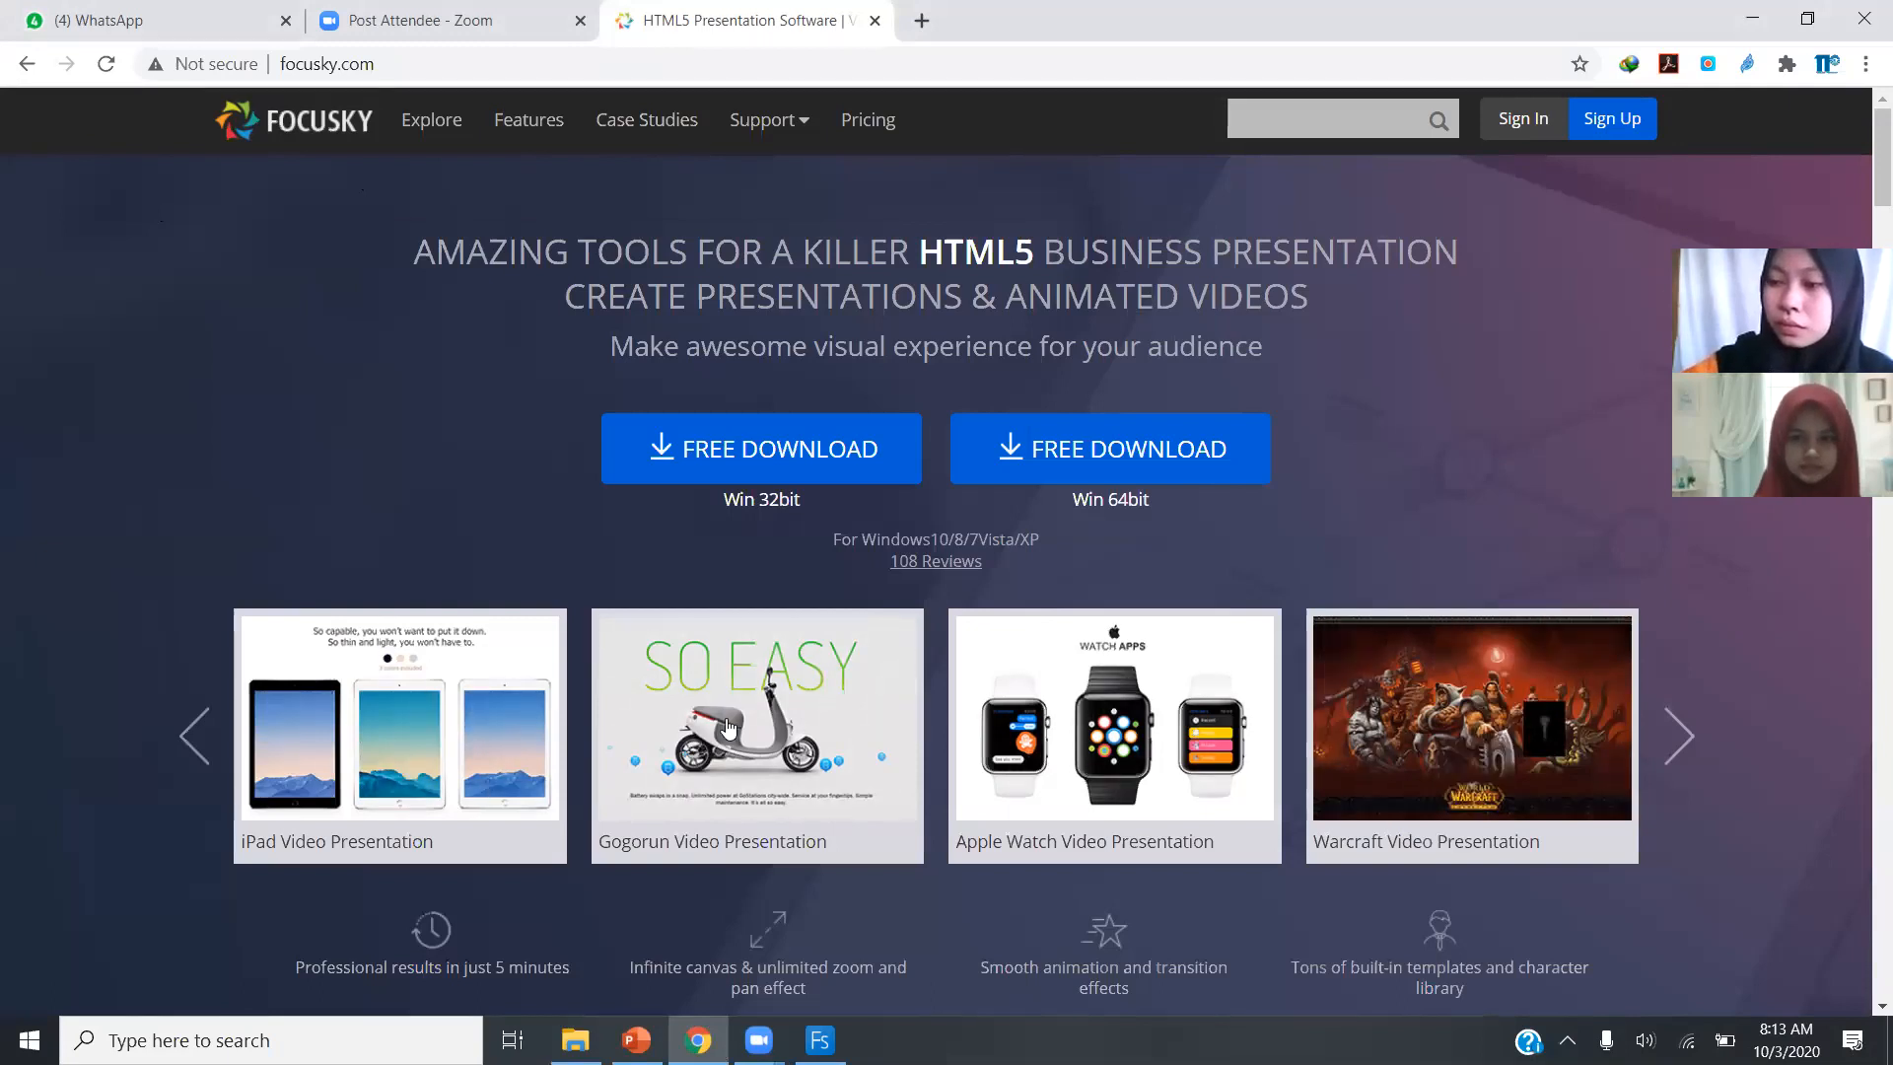
# Switch to the focusky folder in File Explorer and play the IPS-Kenampakan Alam Indonesia.exe presentation.
pyautogui.moveTo(575, 1040)
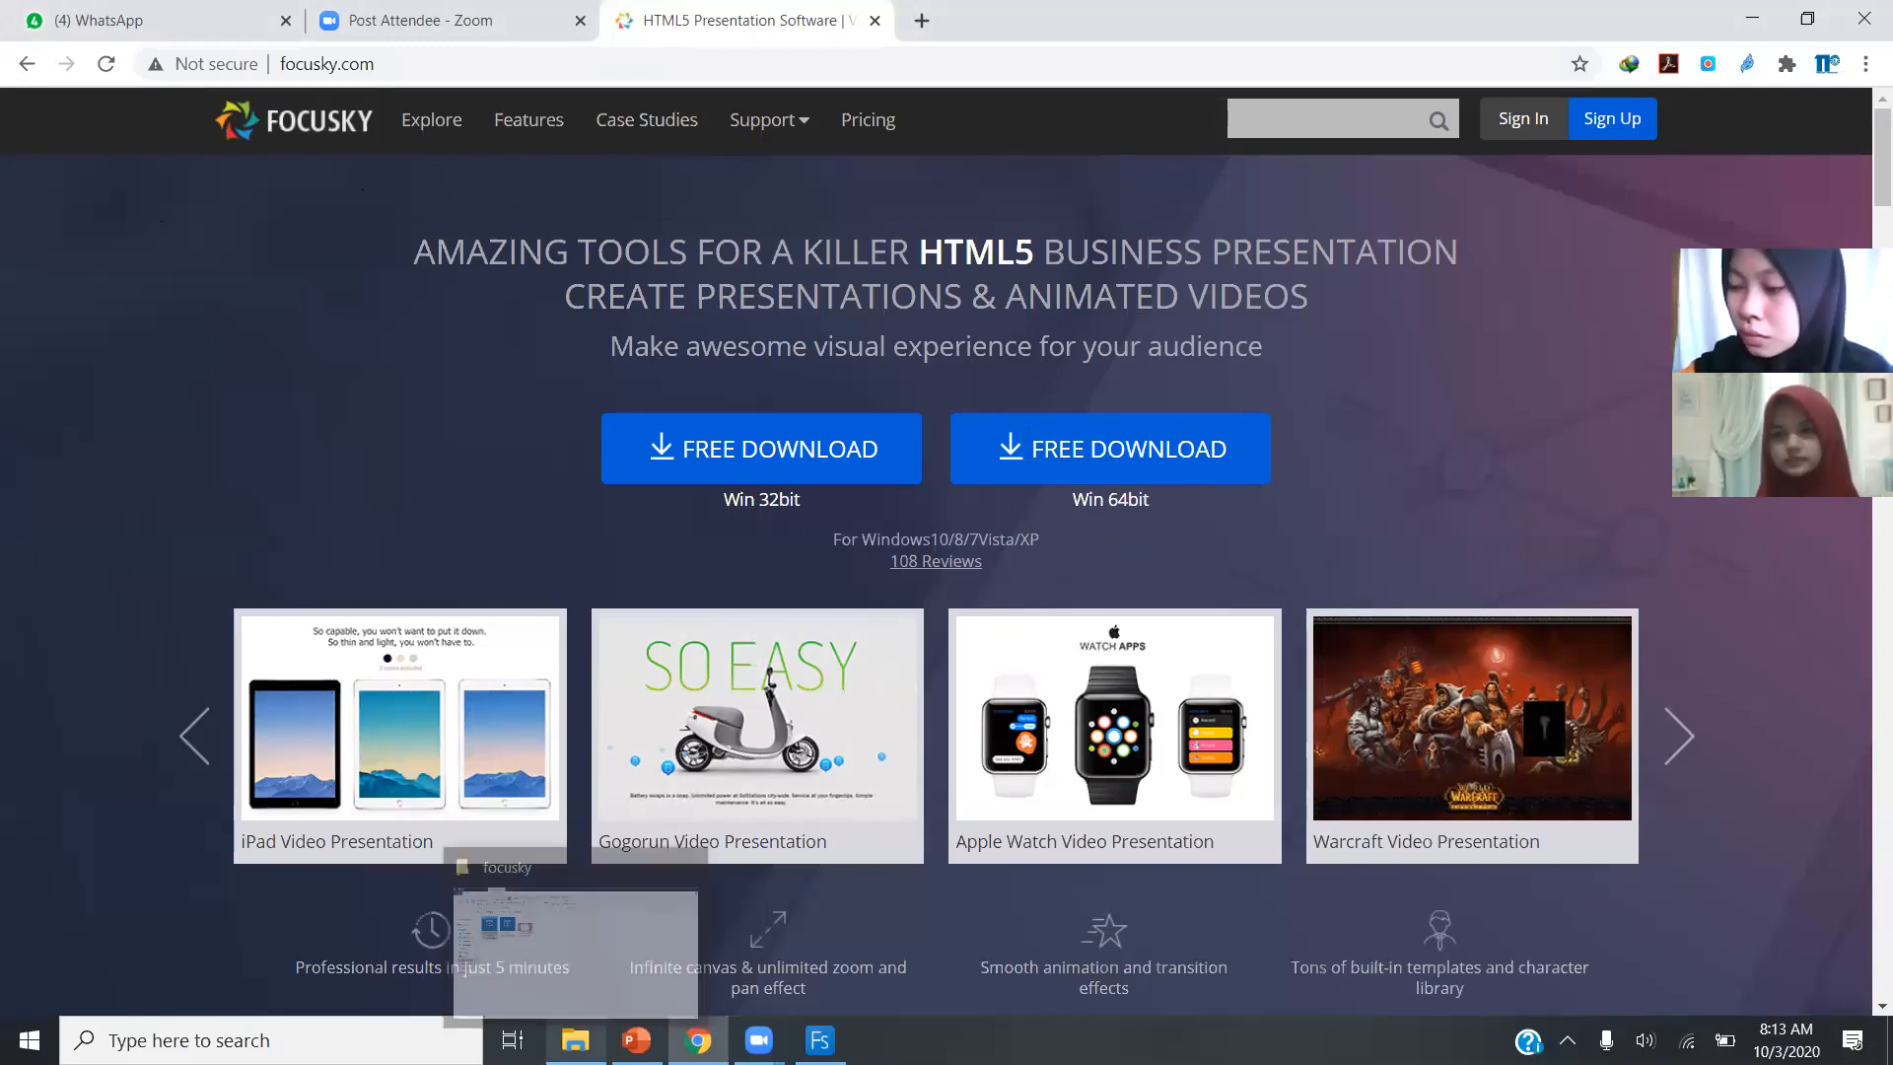
pyautogui.click(580, 961)
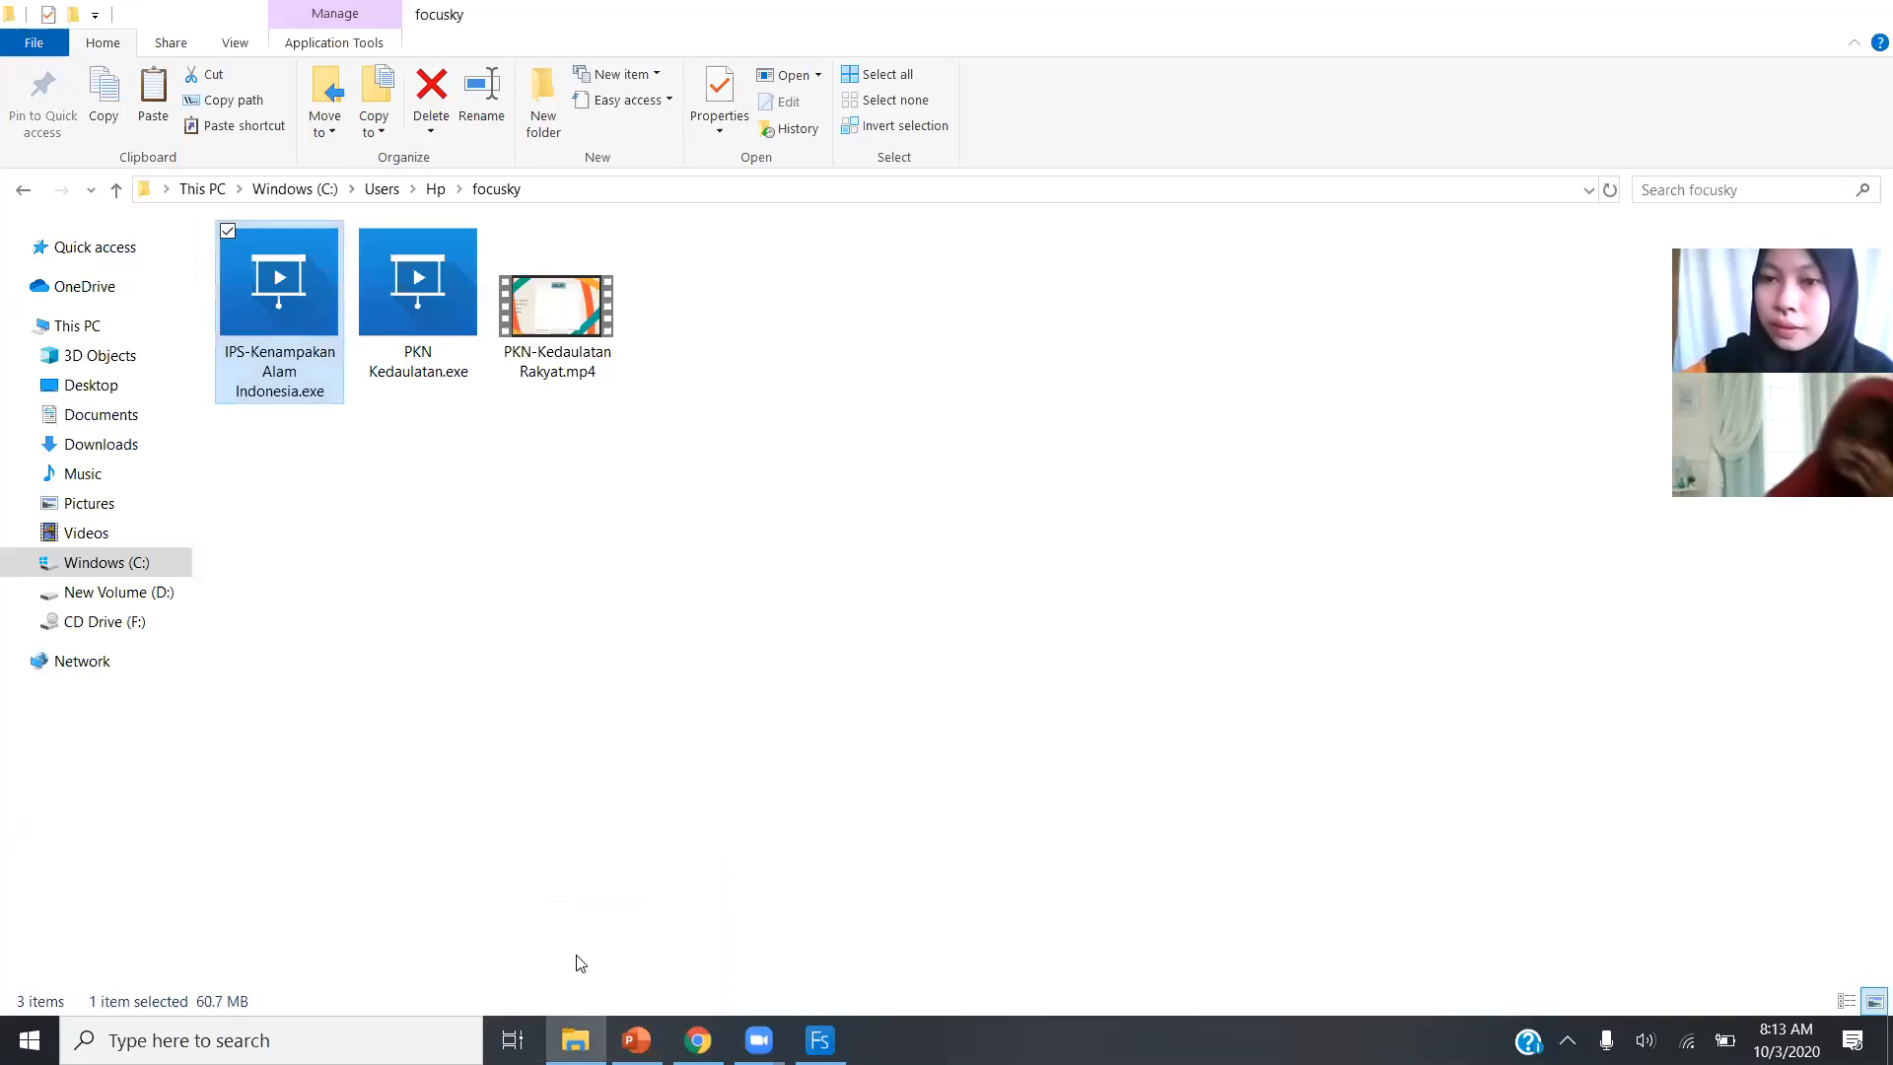
pyautogui.click(575, 673)
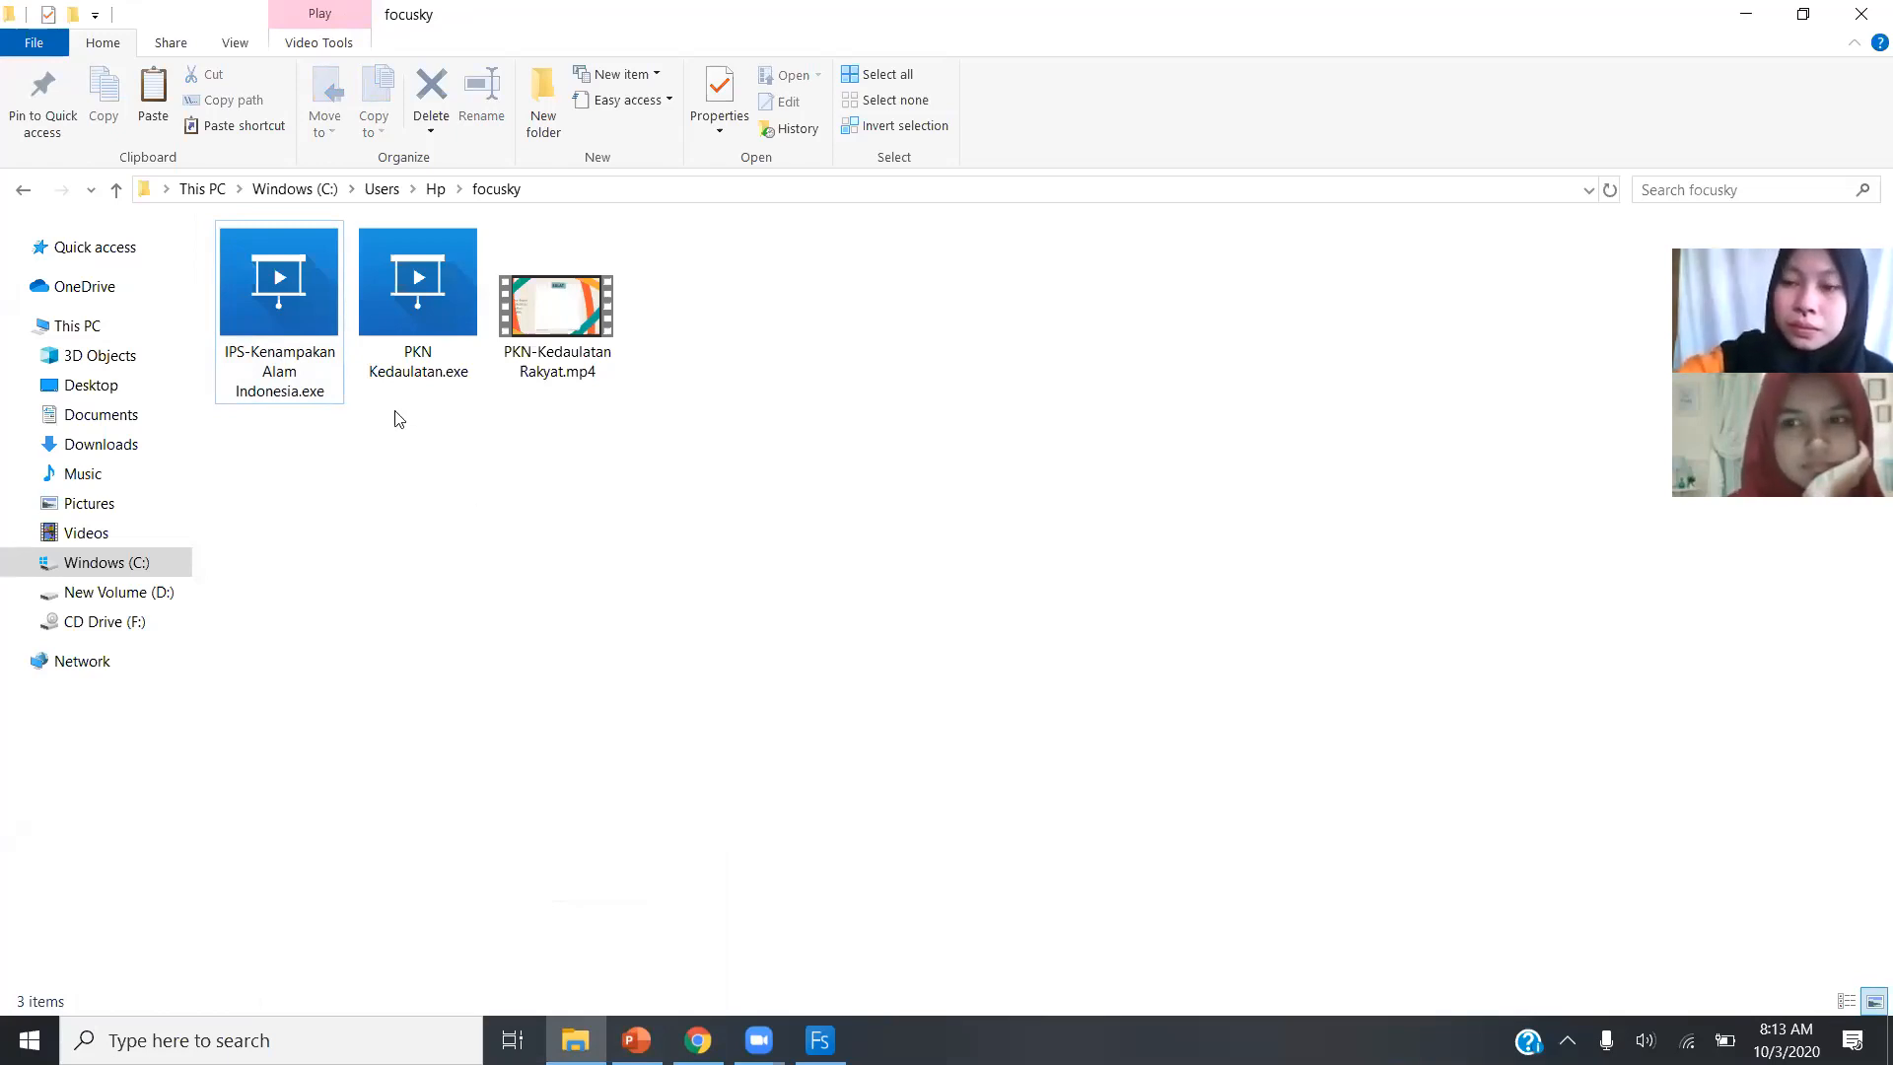
pyautogui.doubleClick(303, 360)
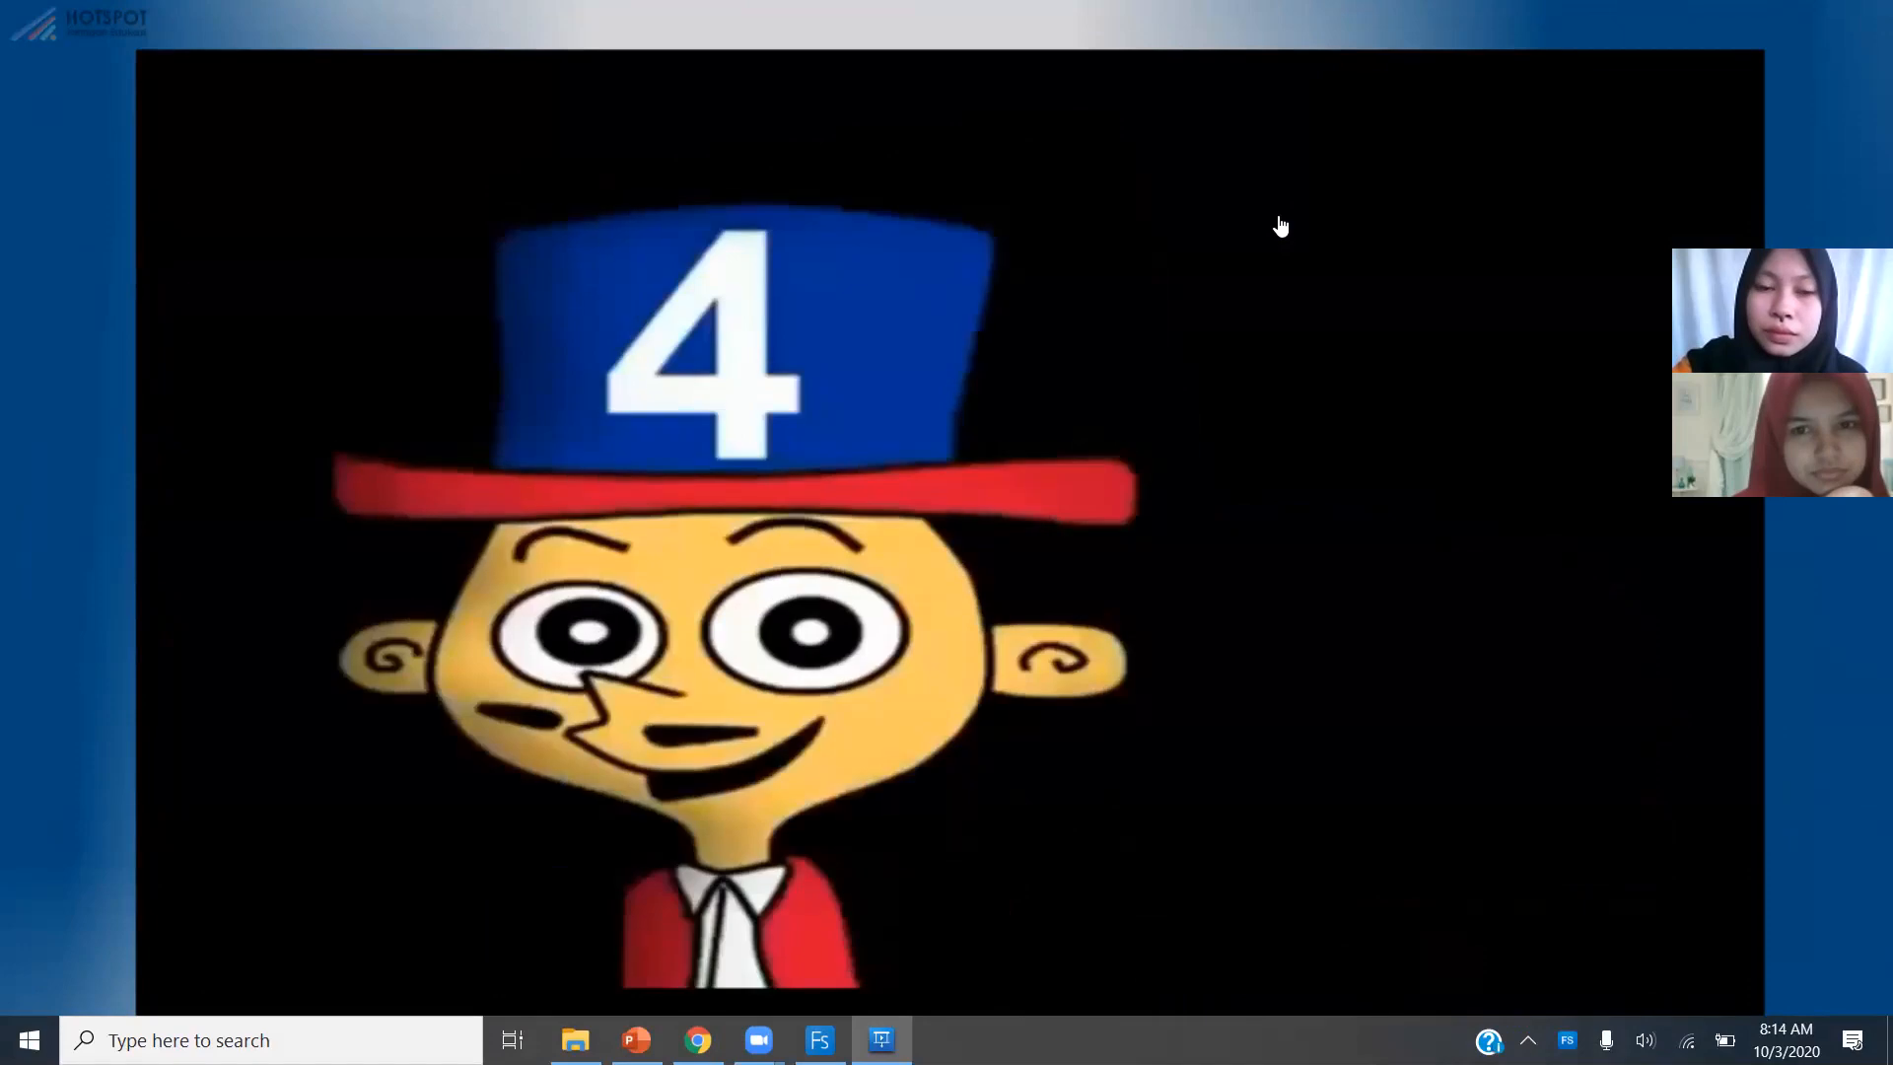
# Lower the computer's sound volume during playback, then exit full screen and close the IPS-Kenampakan Alam Indonesia presentation.
pyautogui.press('XF86AudioLowerVolume')
pyautogui.press('XF86AudioLowerVolume')
pyautogui.press('XF86AudioLowerVolume')
pyautogui.press('XF86AudioLowerVolume')
pyautogui.press('XF86AudioLowerVolume')
pyautogui.press('XF86AudioLowerVolume')
pyautogui.press('XF86AudioLowerVolume')
pyautogui.press('XF86AudioLowerVolume')
pyautogui.press('XF86AudioLowerVolume')
pyautogui.press('XF86AudioLowerVolume')
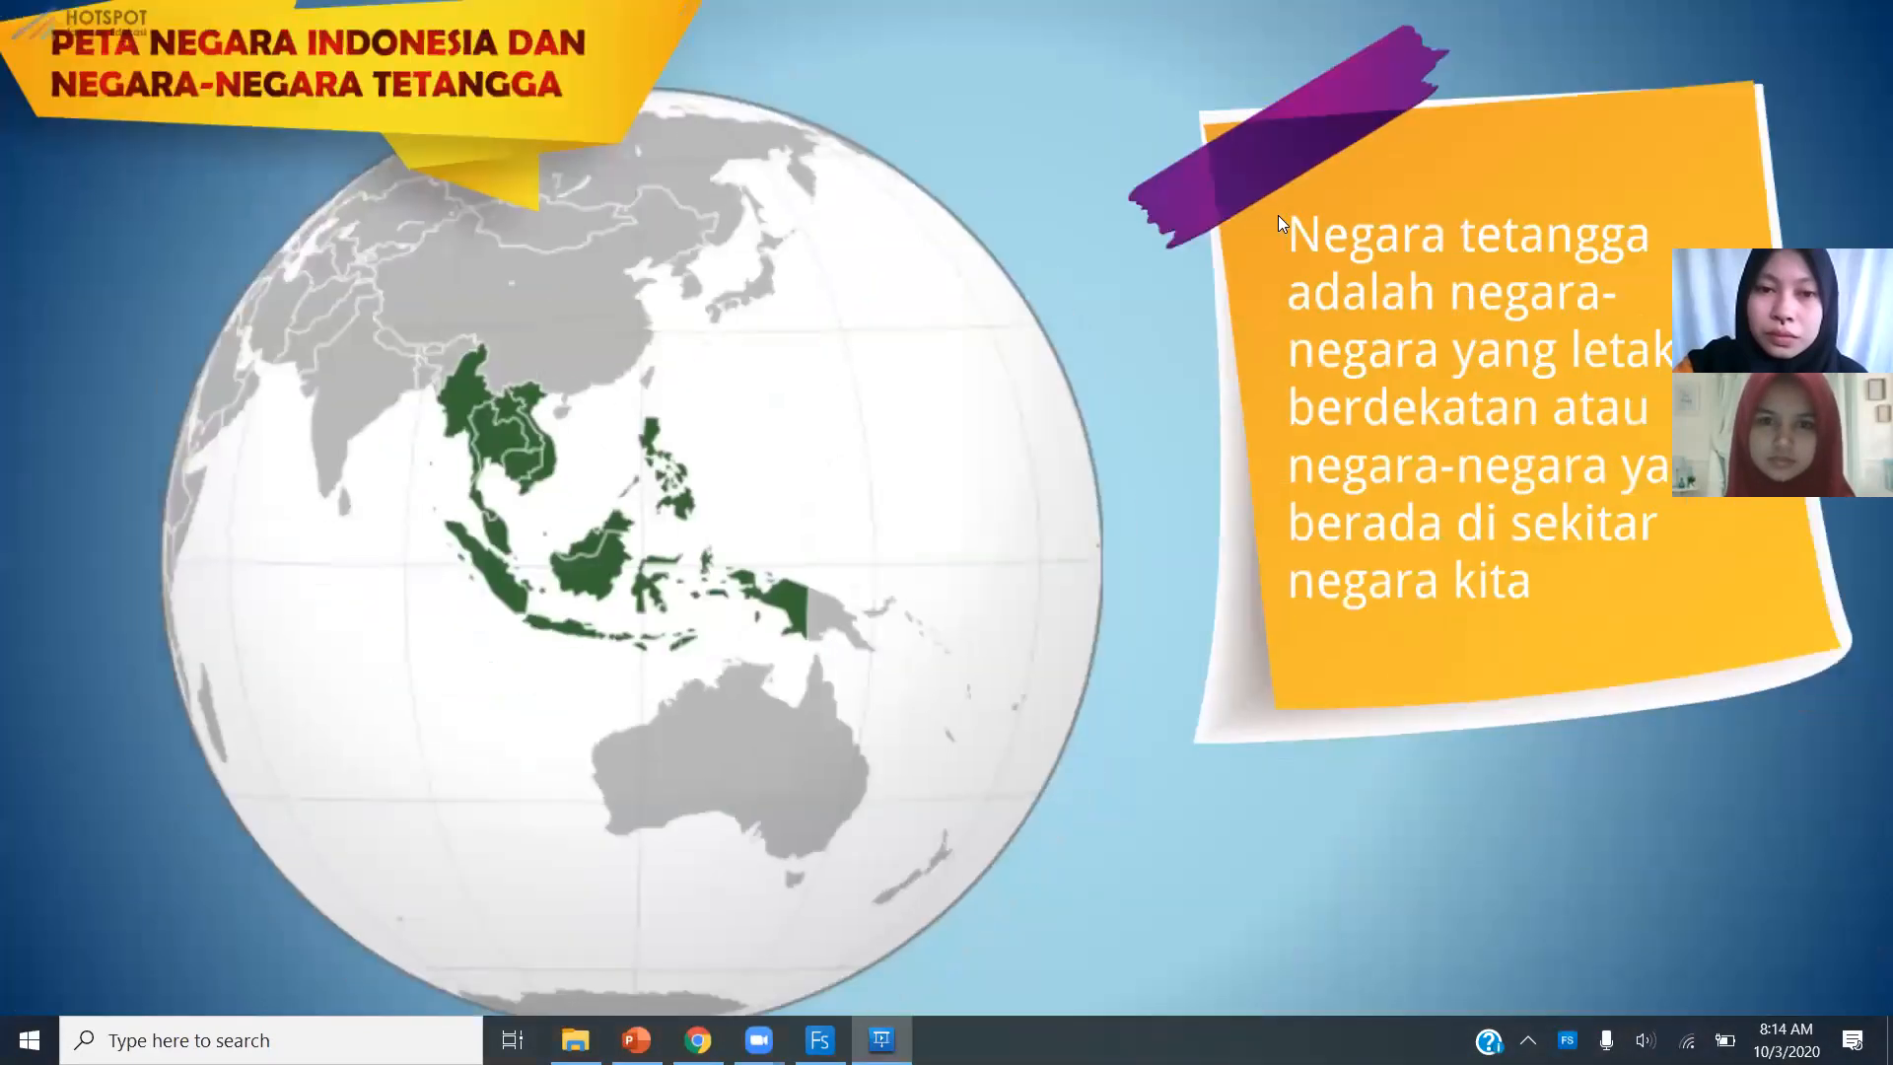
pyautogui.press('Escape')
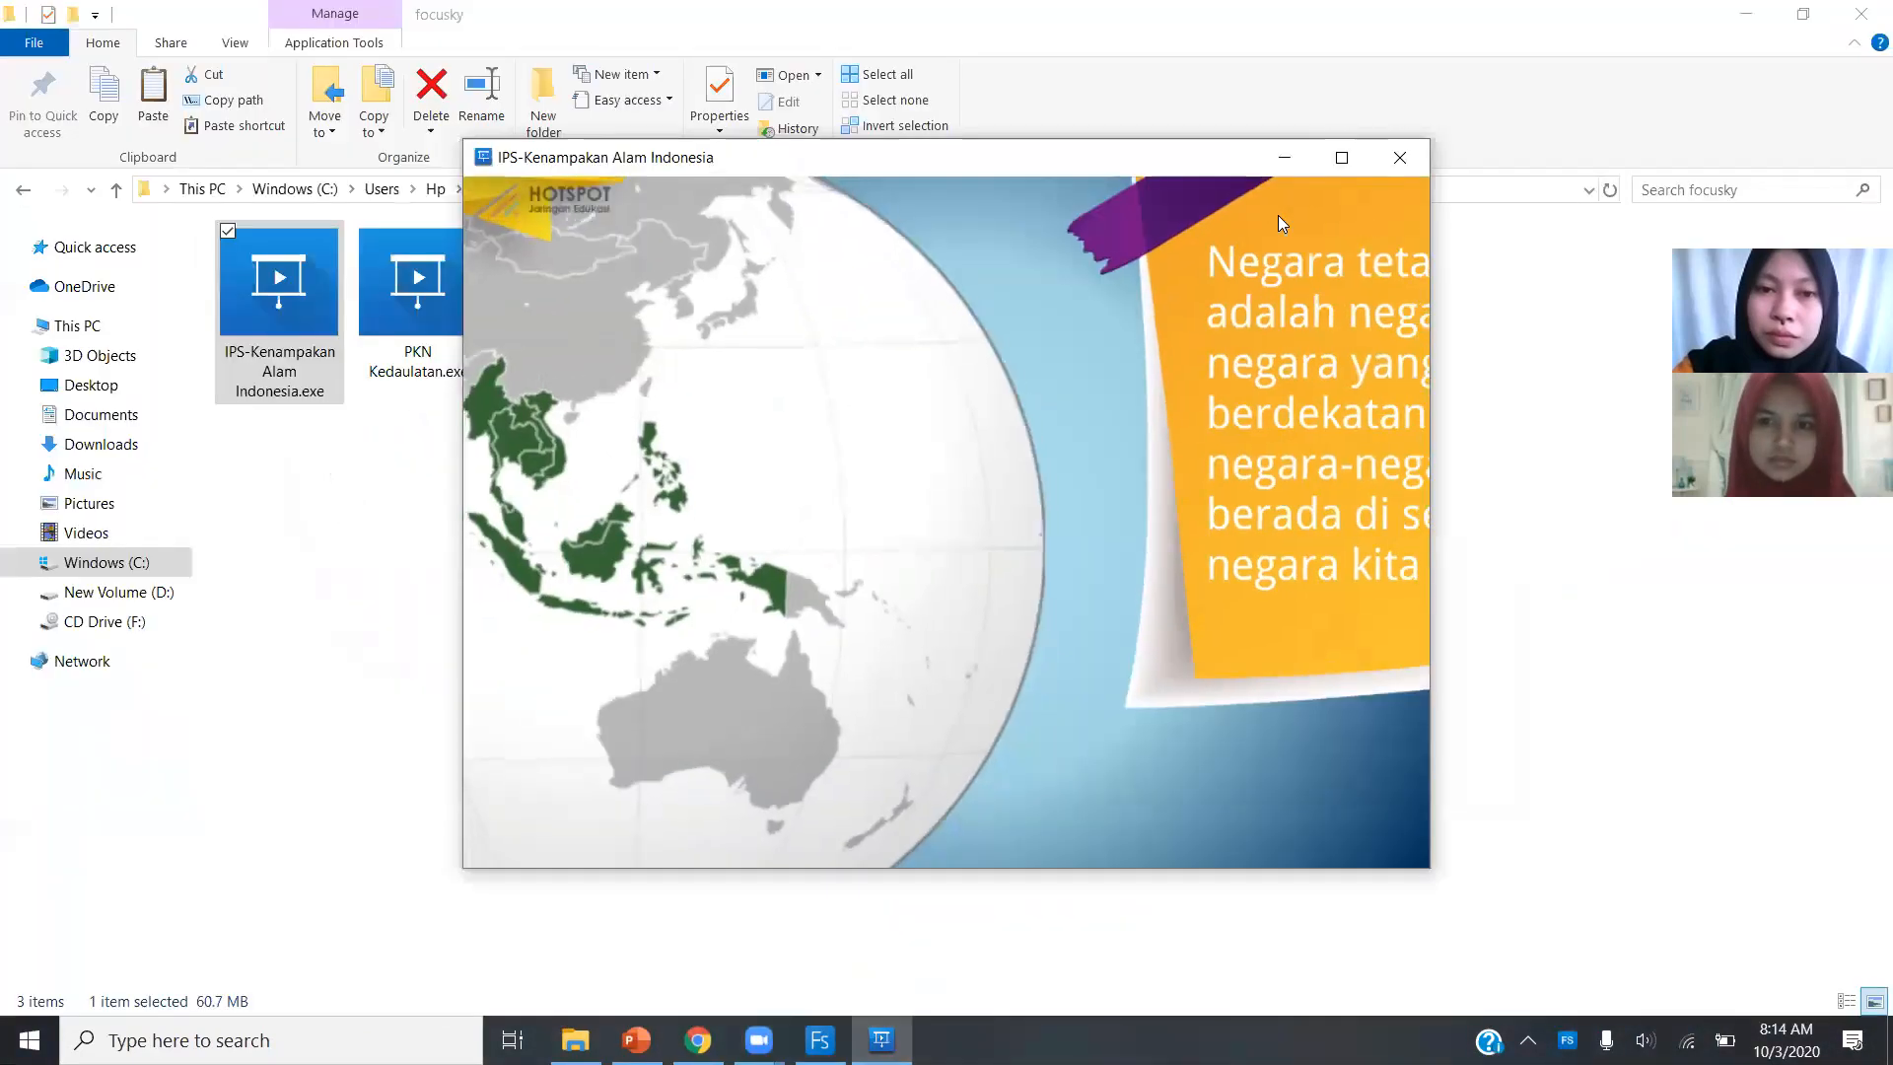
pyautogui.click(1399, 160)
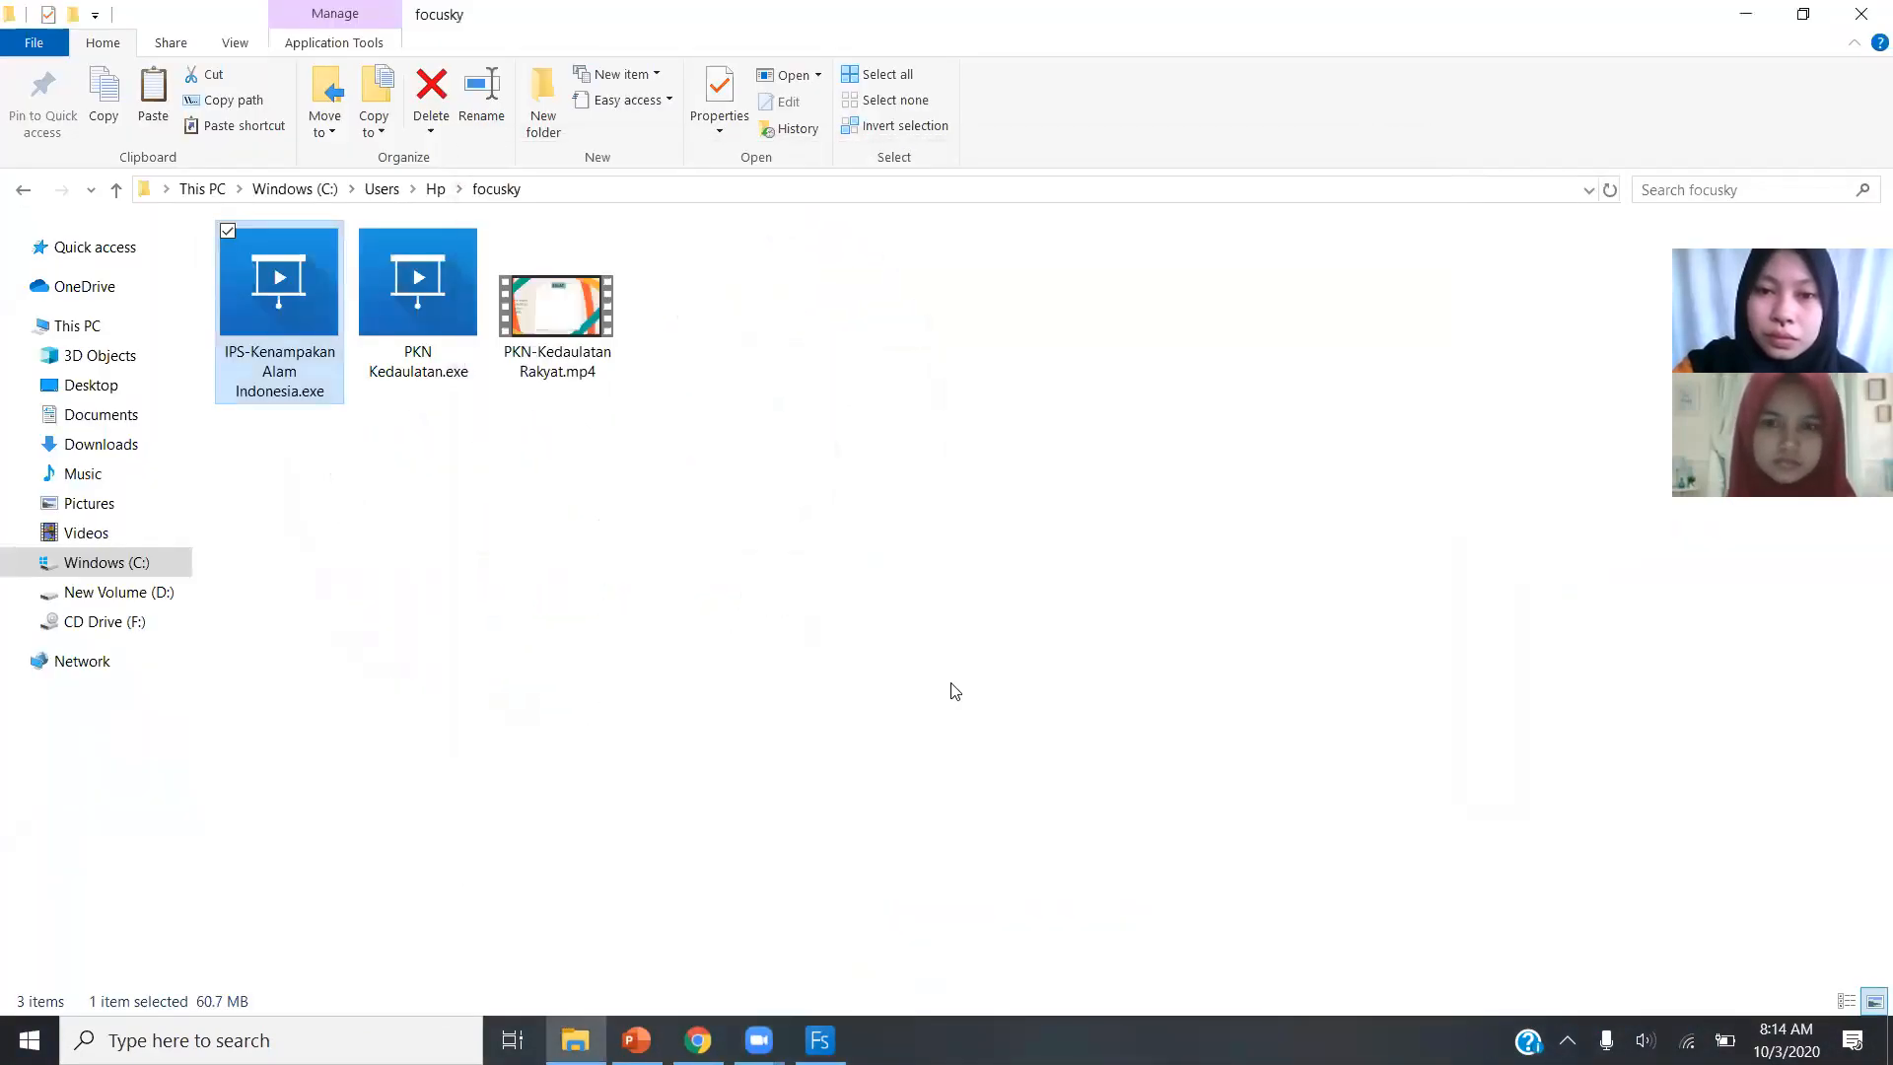
# Play the PKN Kedaulatan.exe presentation, advance it to the Makna Kedaulatan Rakyat page and close it.
pyautogui.doubleClick(451, 320)
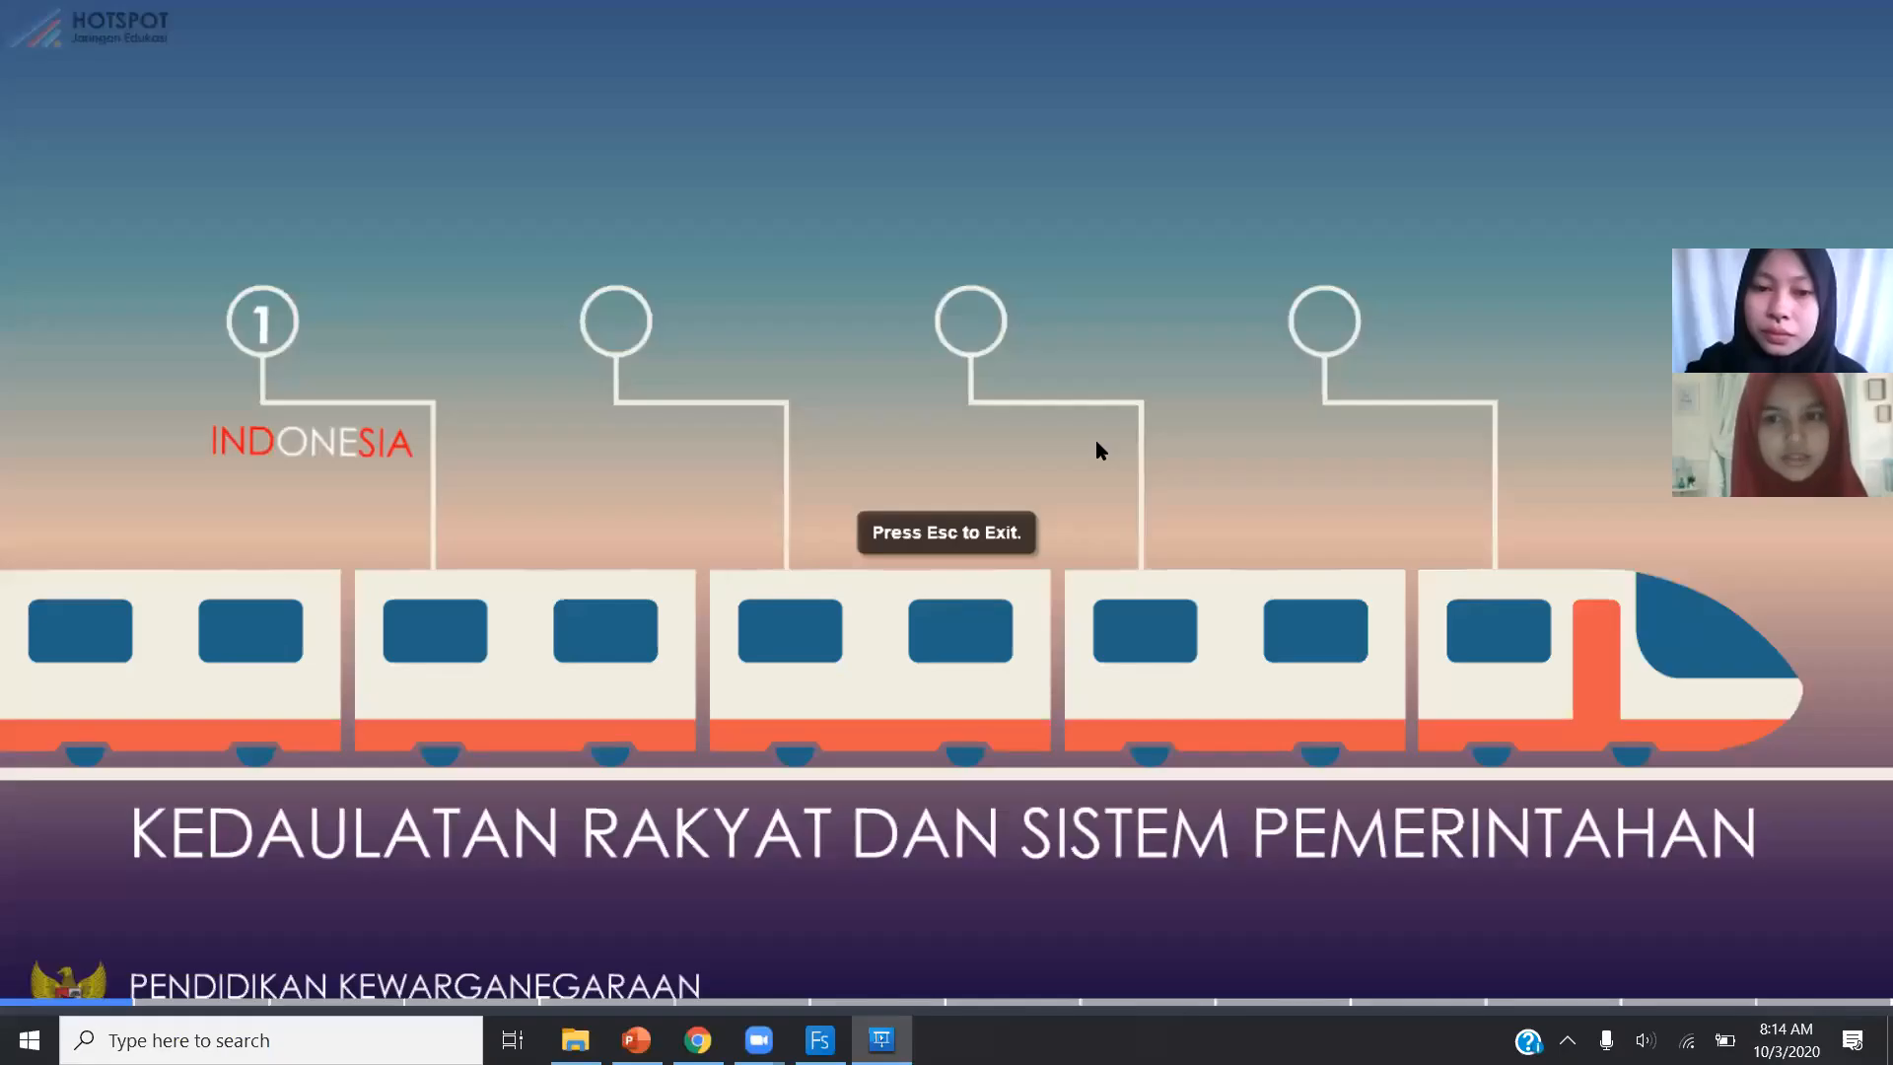
pyautogui.click(1102, 201)
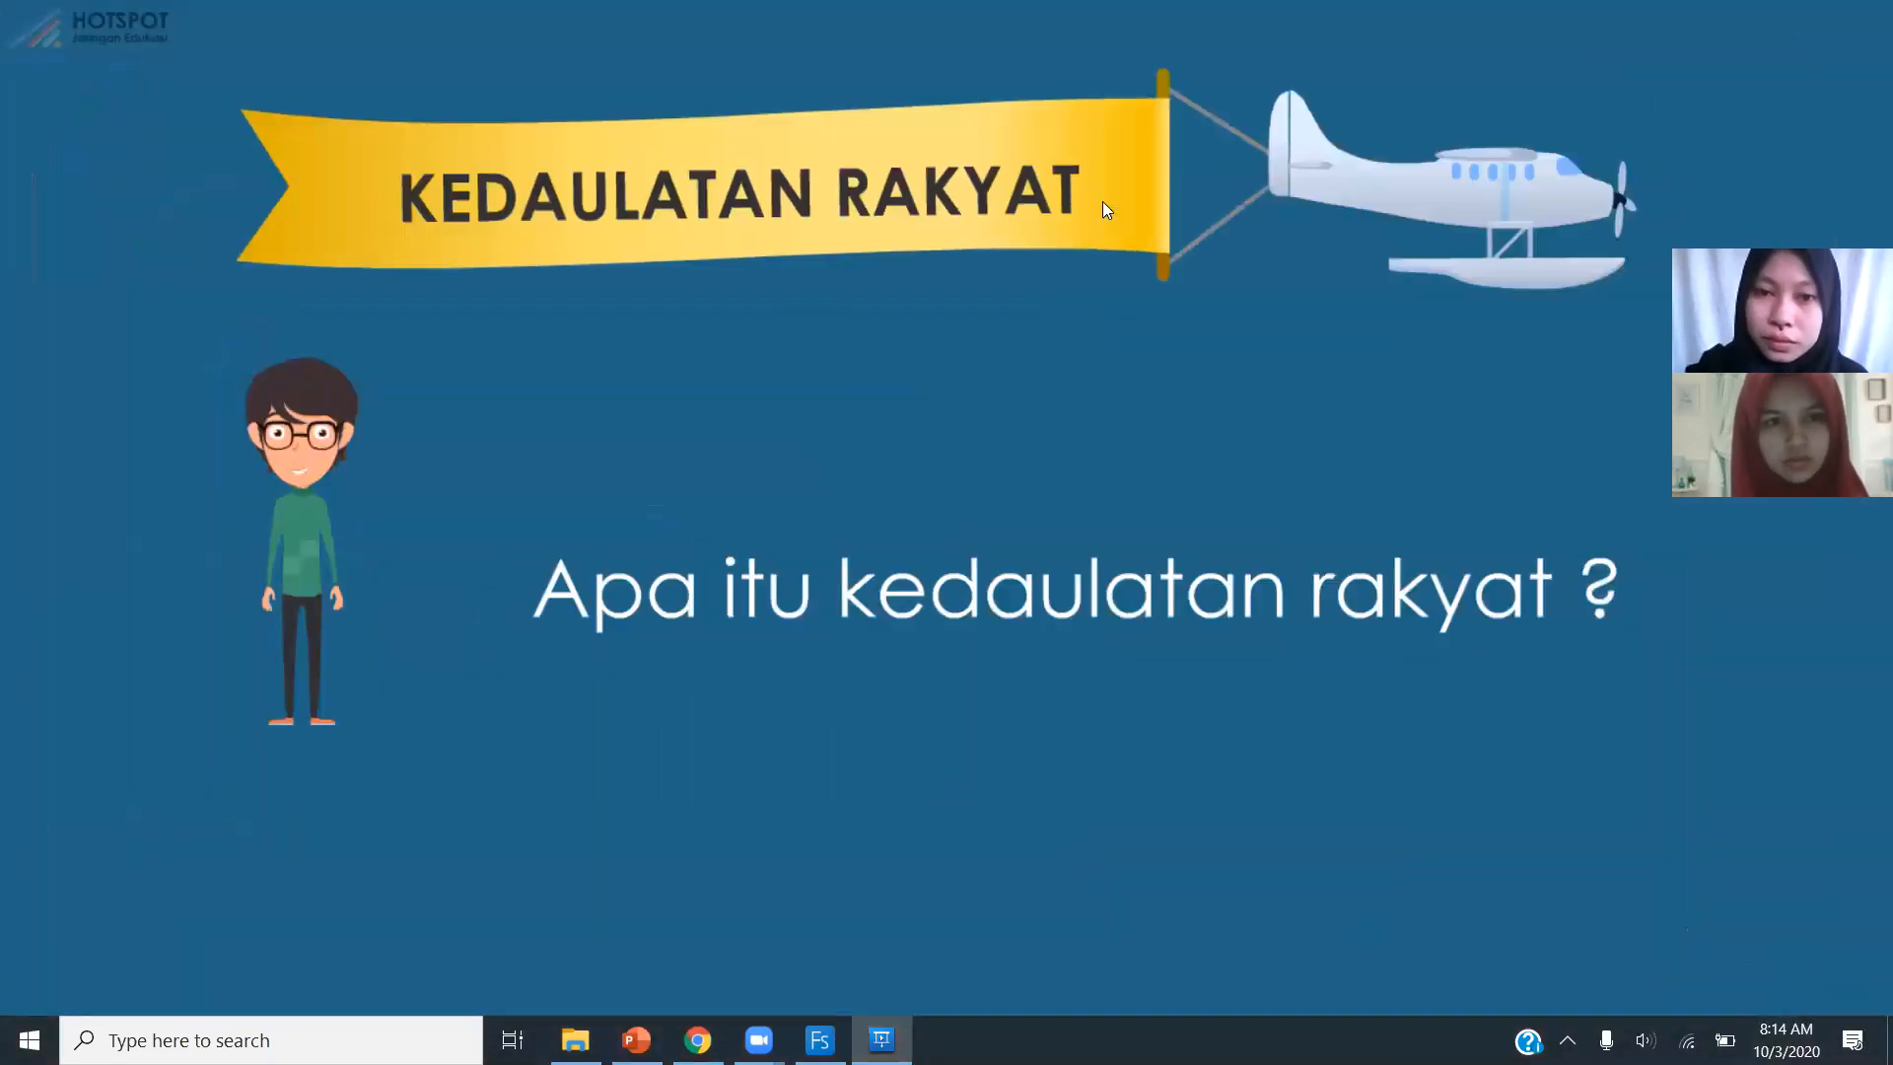
pyautogui.click(1102, 201)
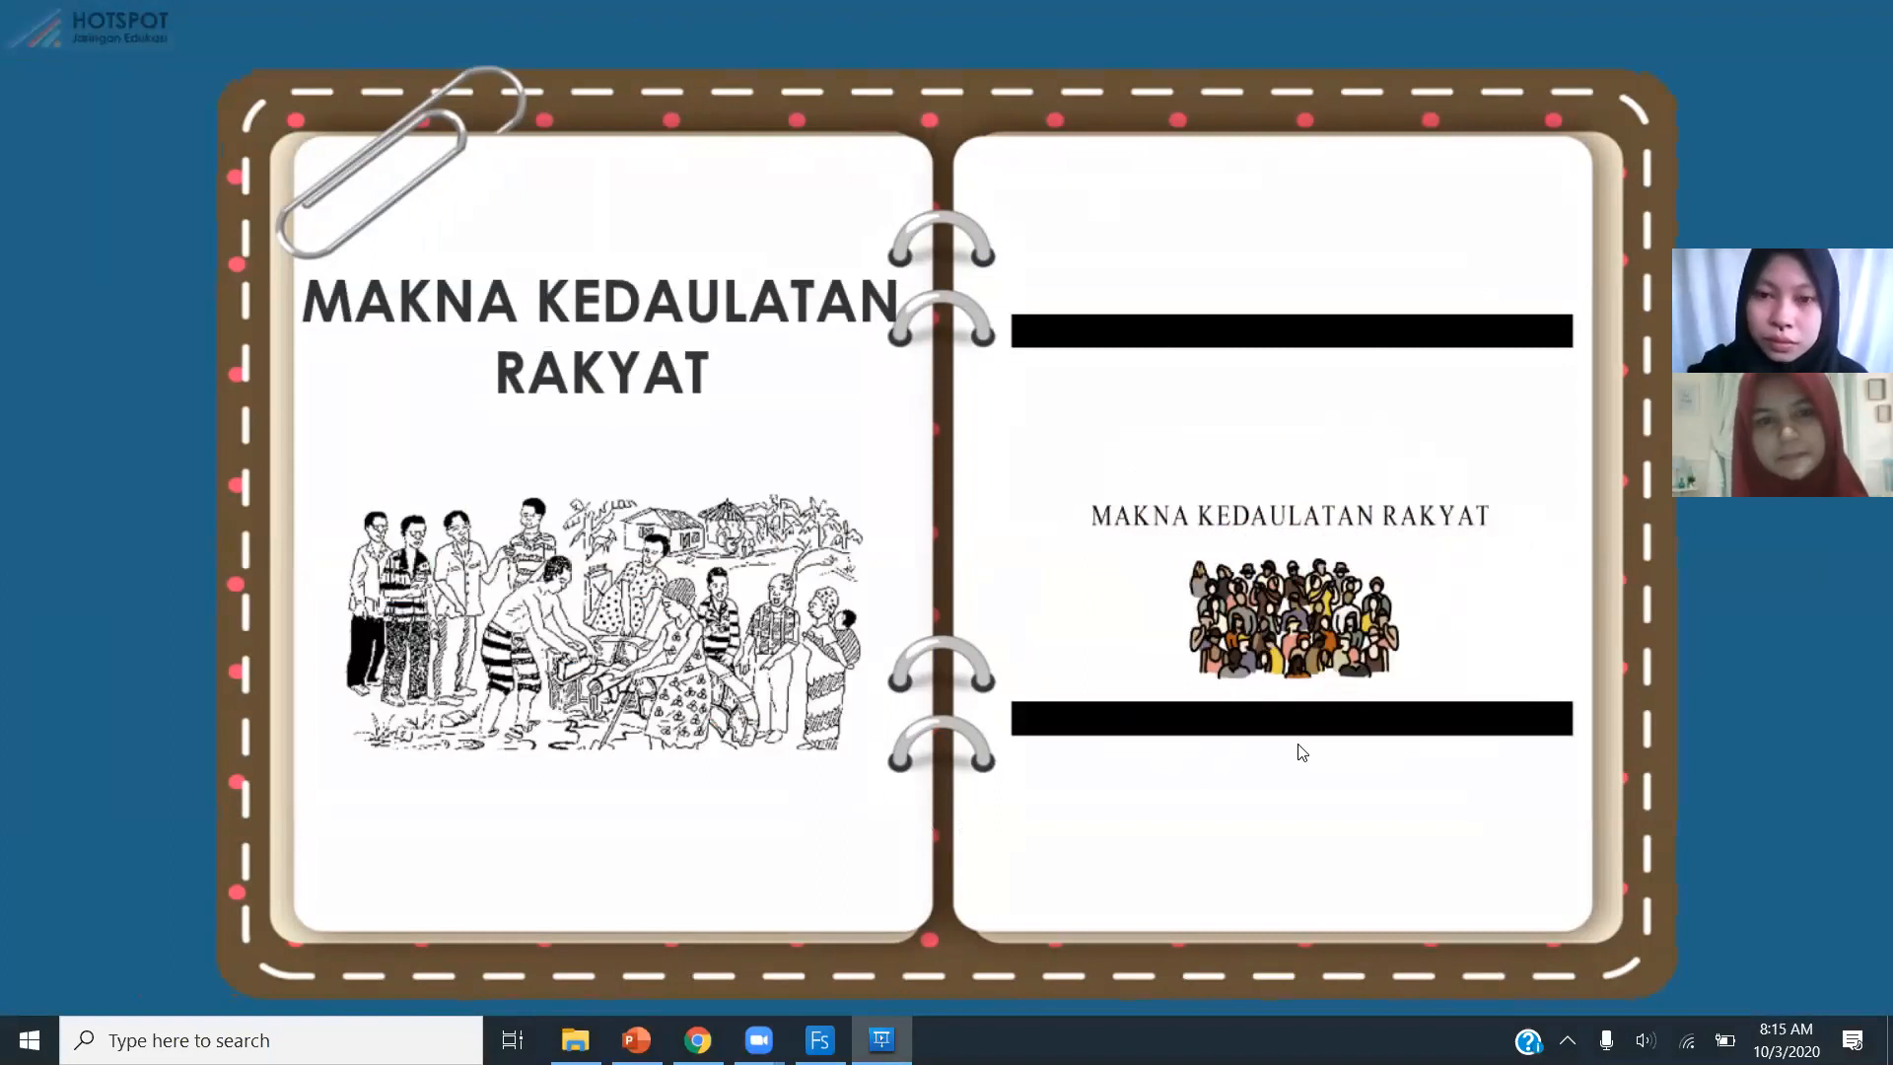
pyautogui.press('Escape')
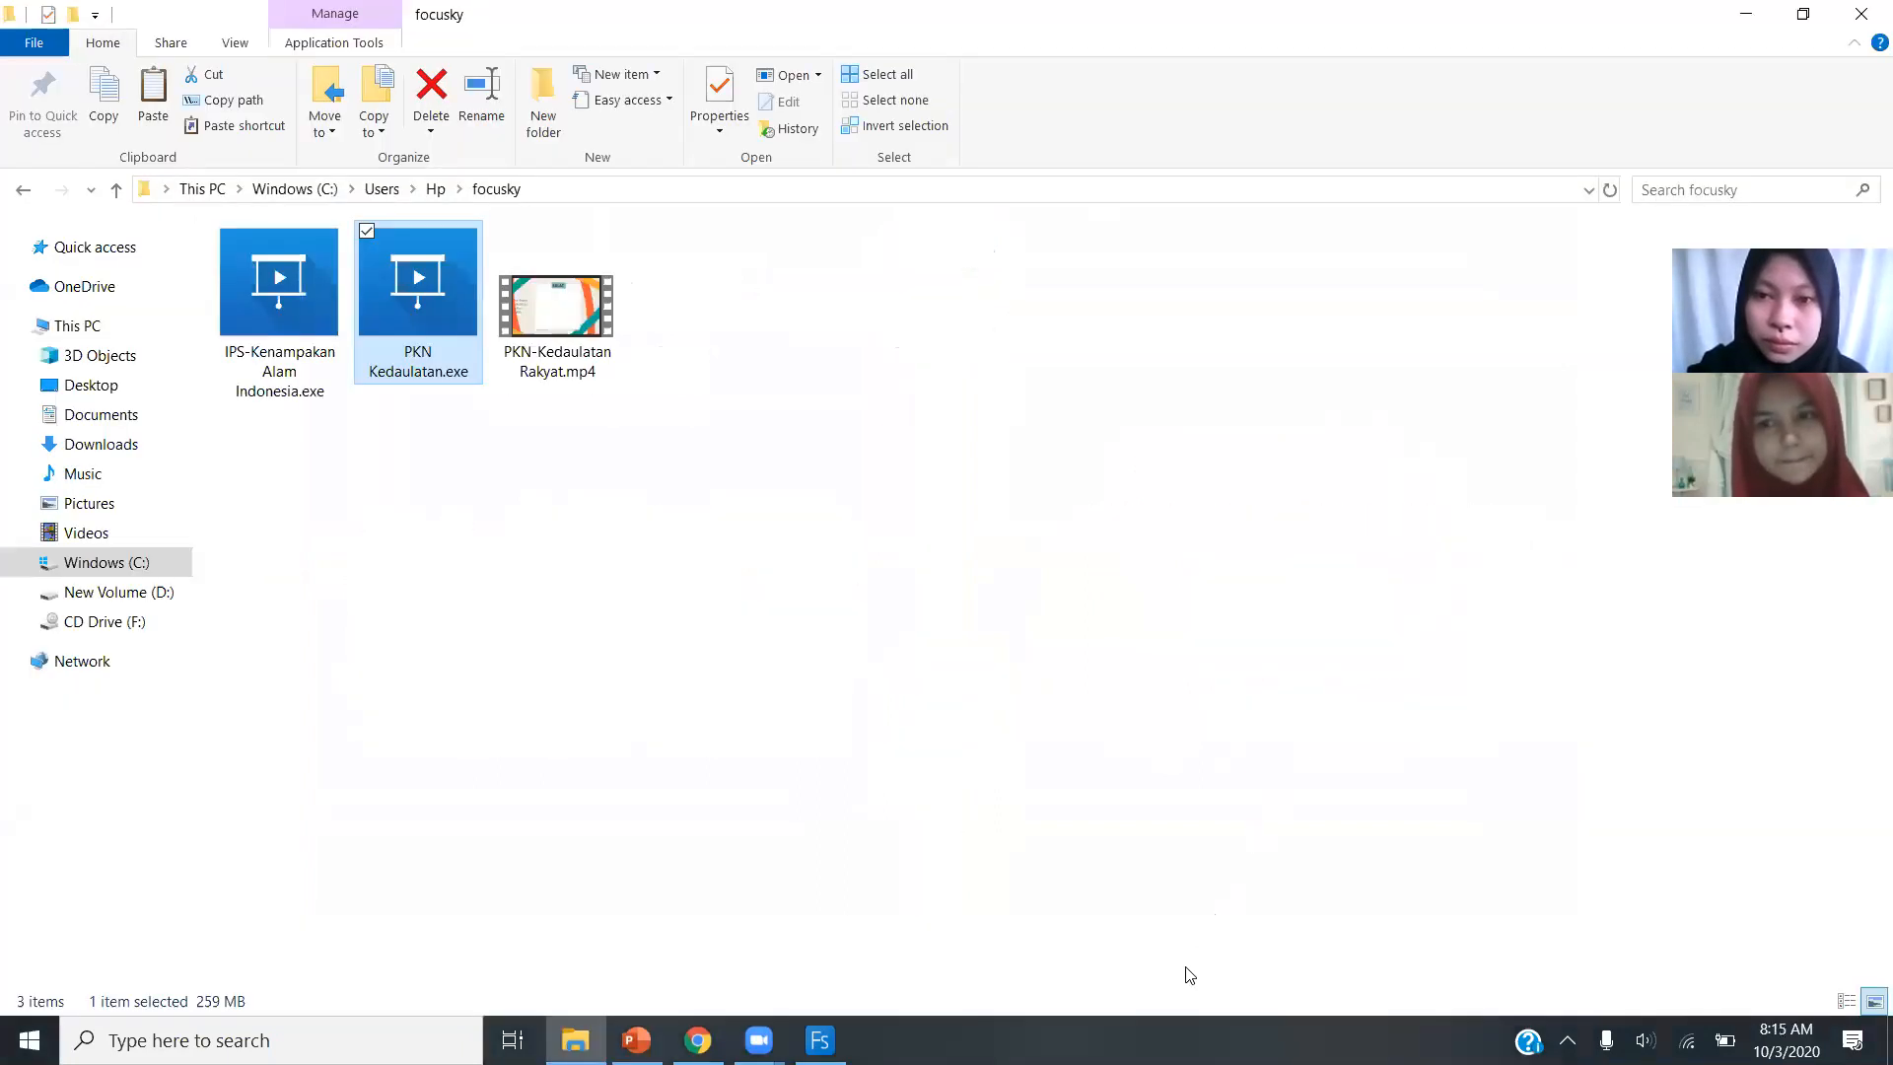
# Switch to Focusky, examine the online template categories from Pro Templates through Festival and Education, and return to the used templates.
pyautogui.click(819, 1040)
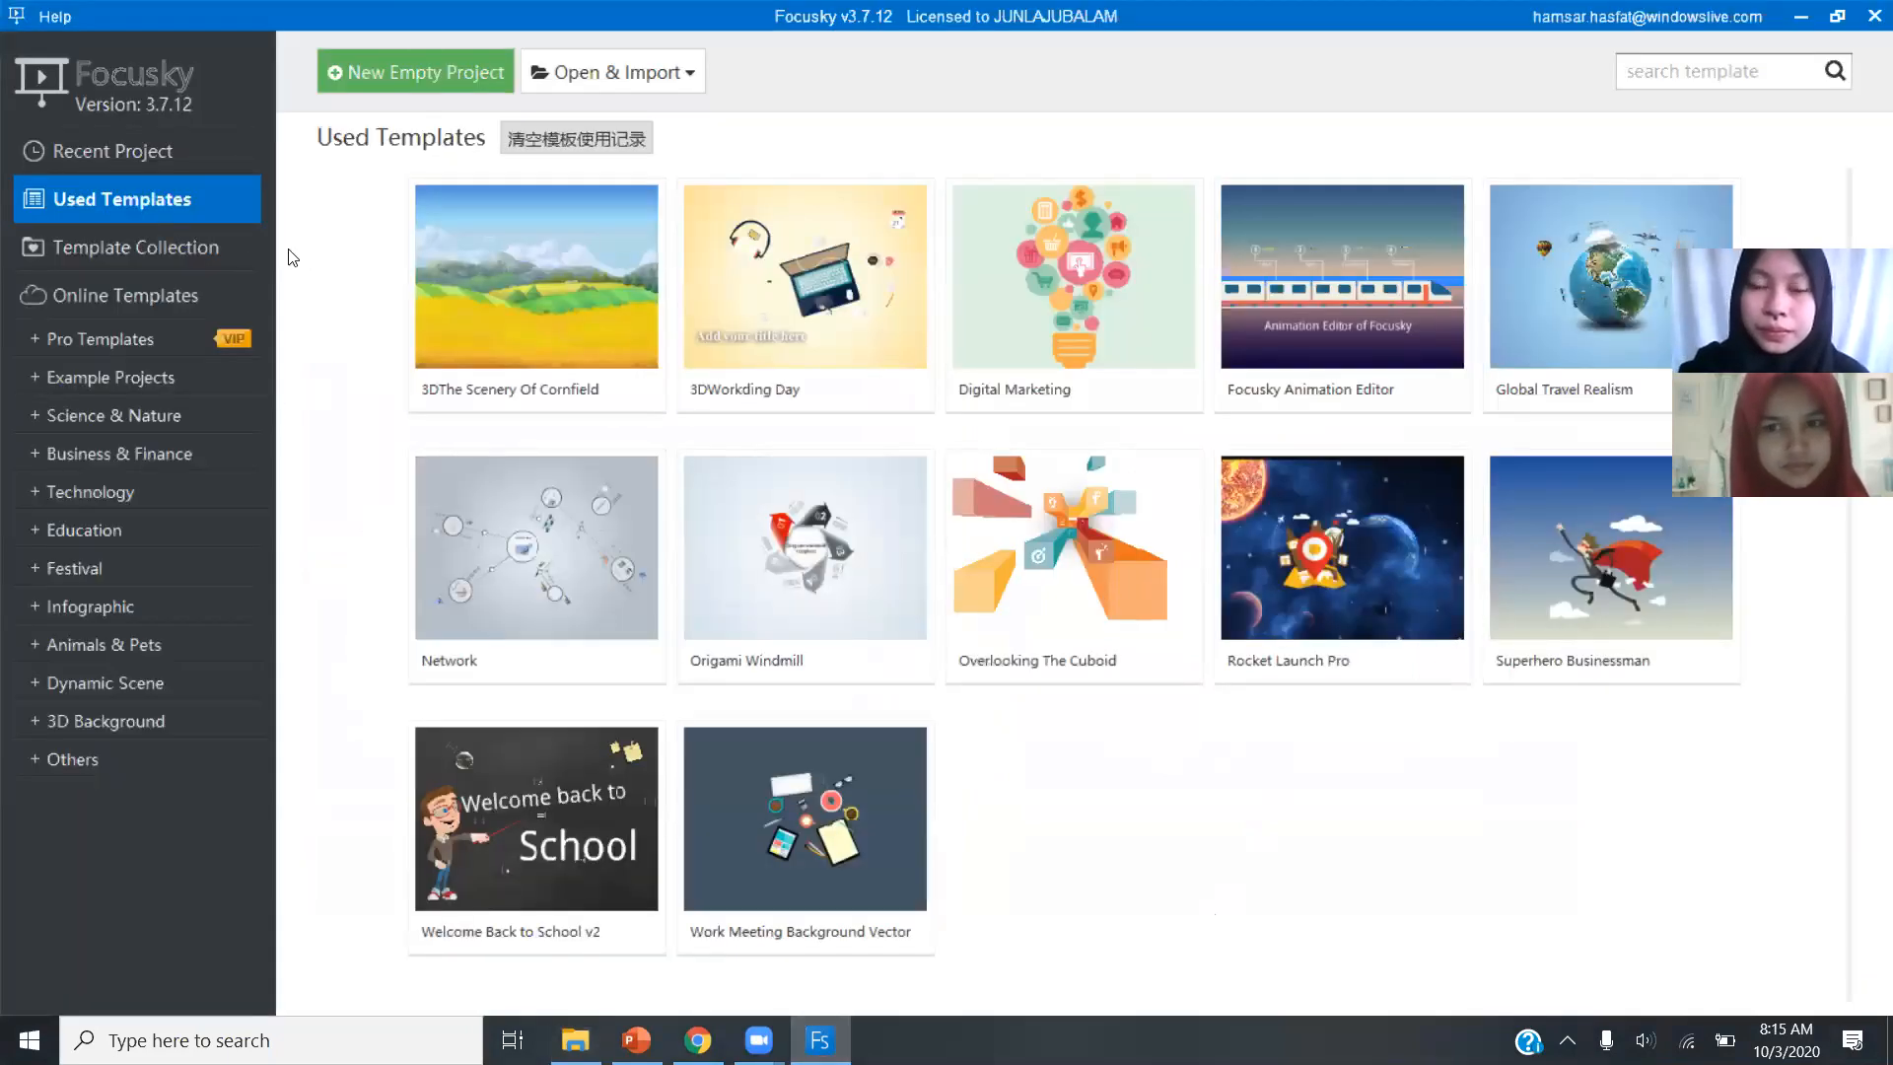
pyautogui.click(191, 292)
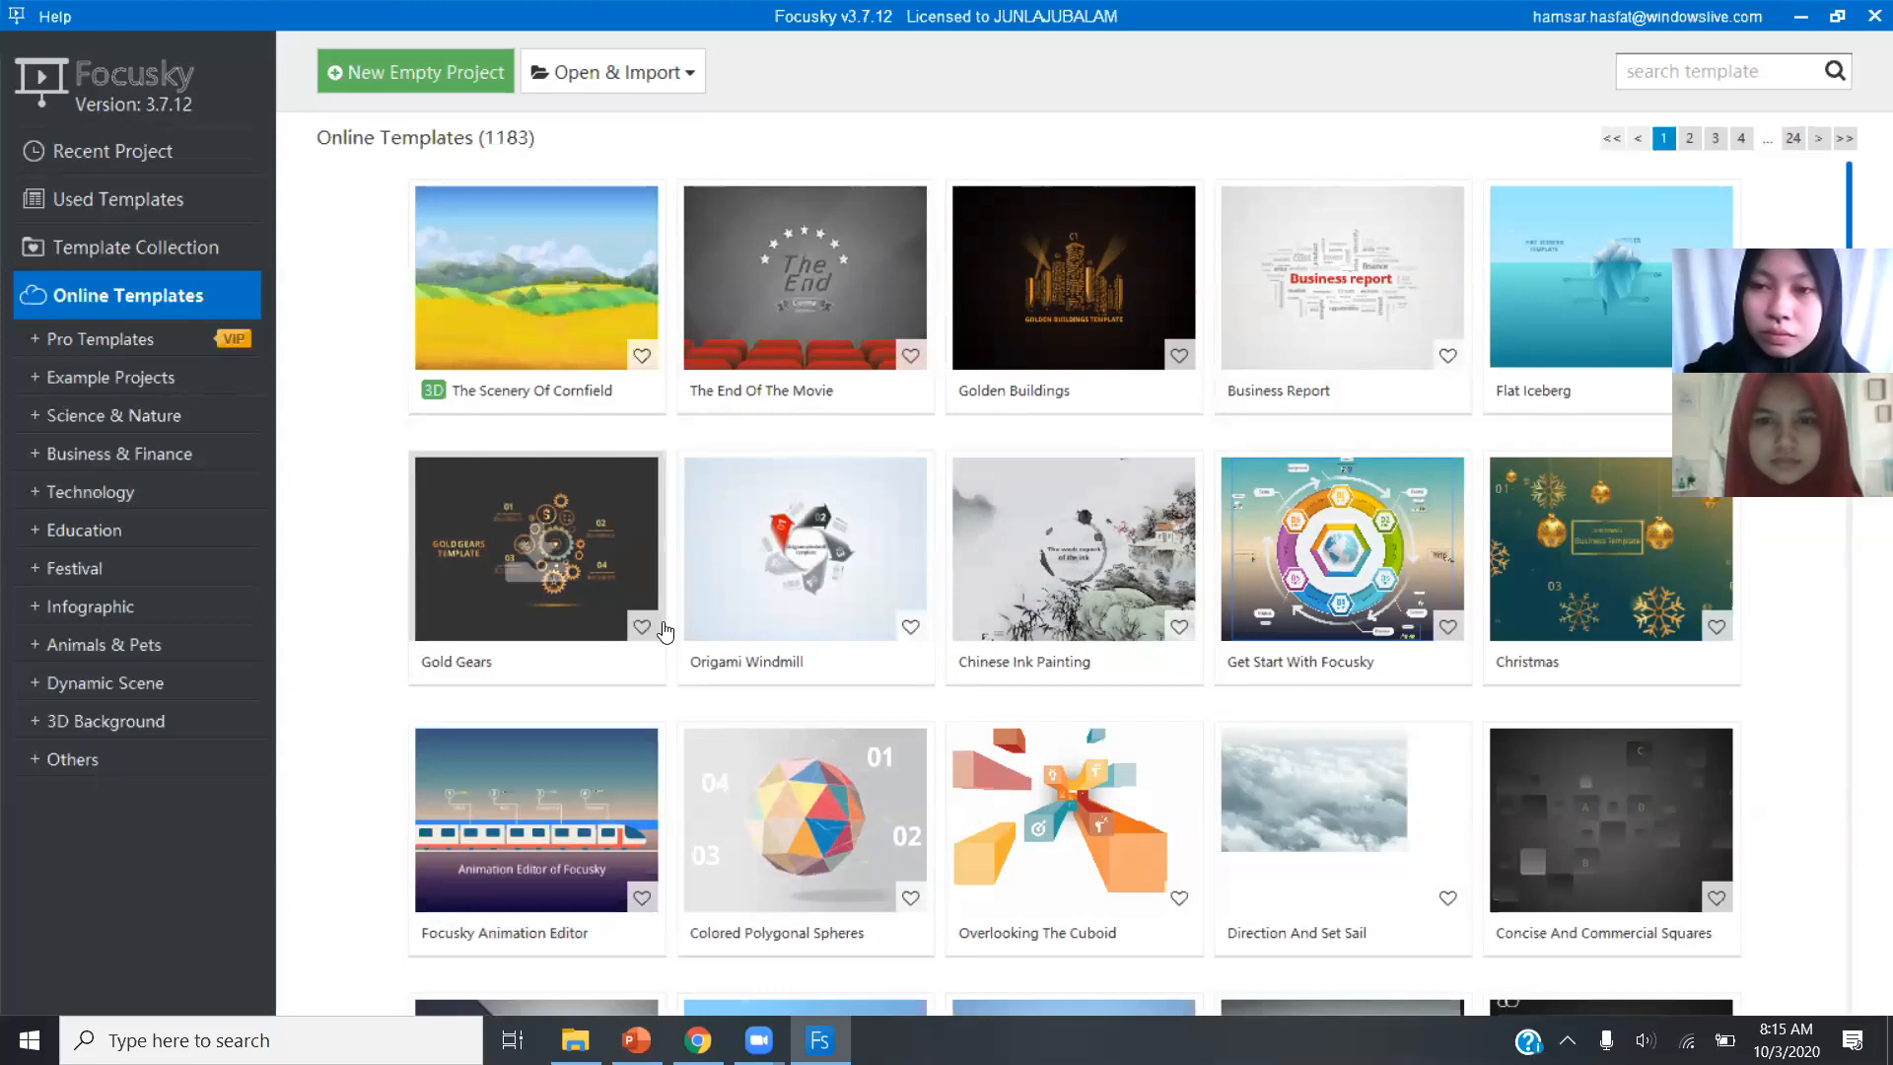
pyautogui.click(118, 347)
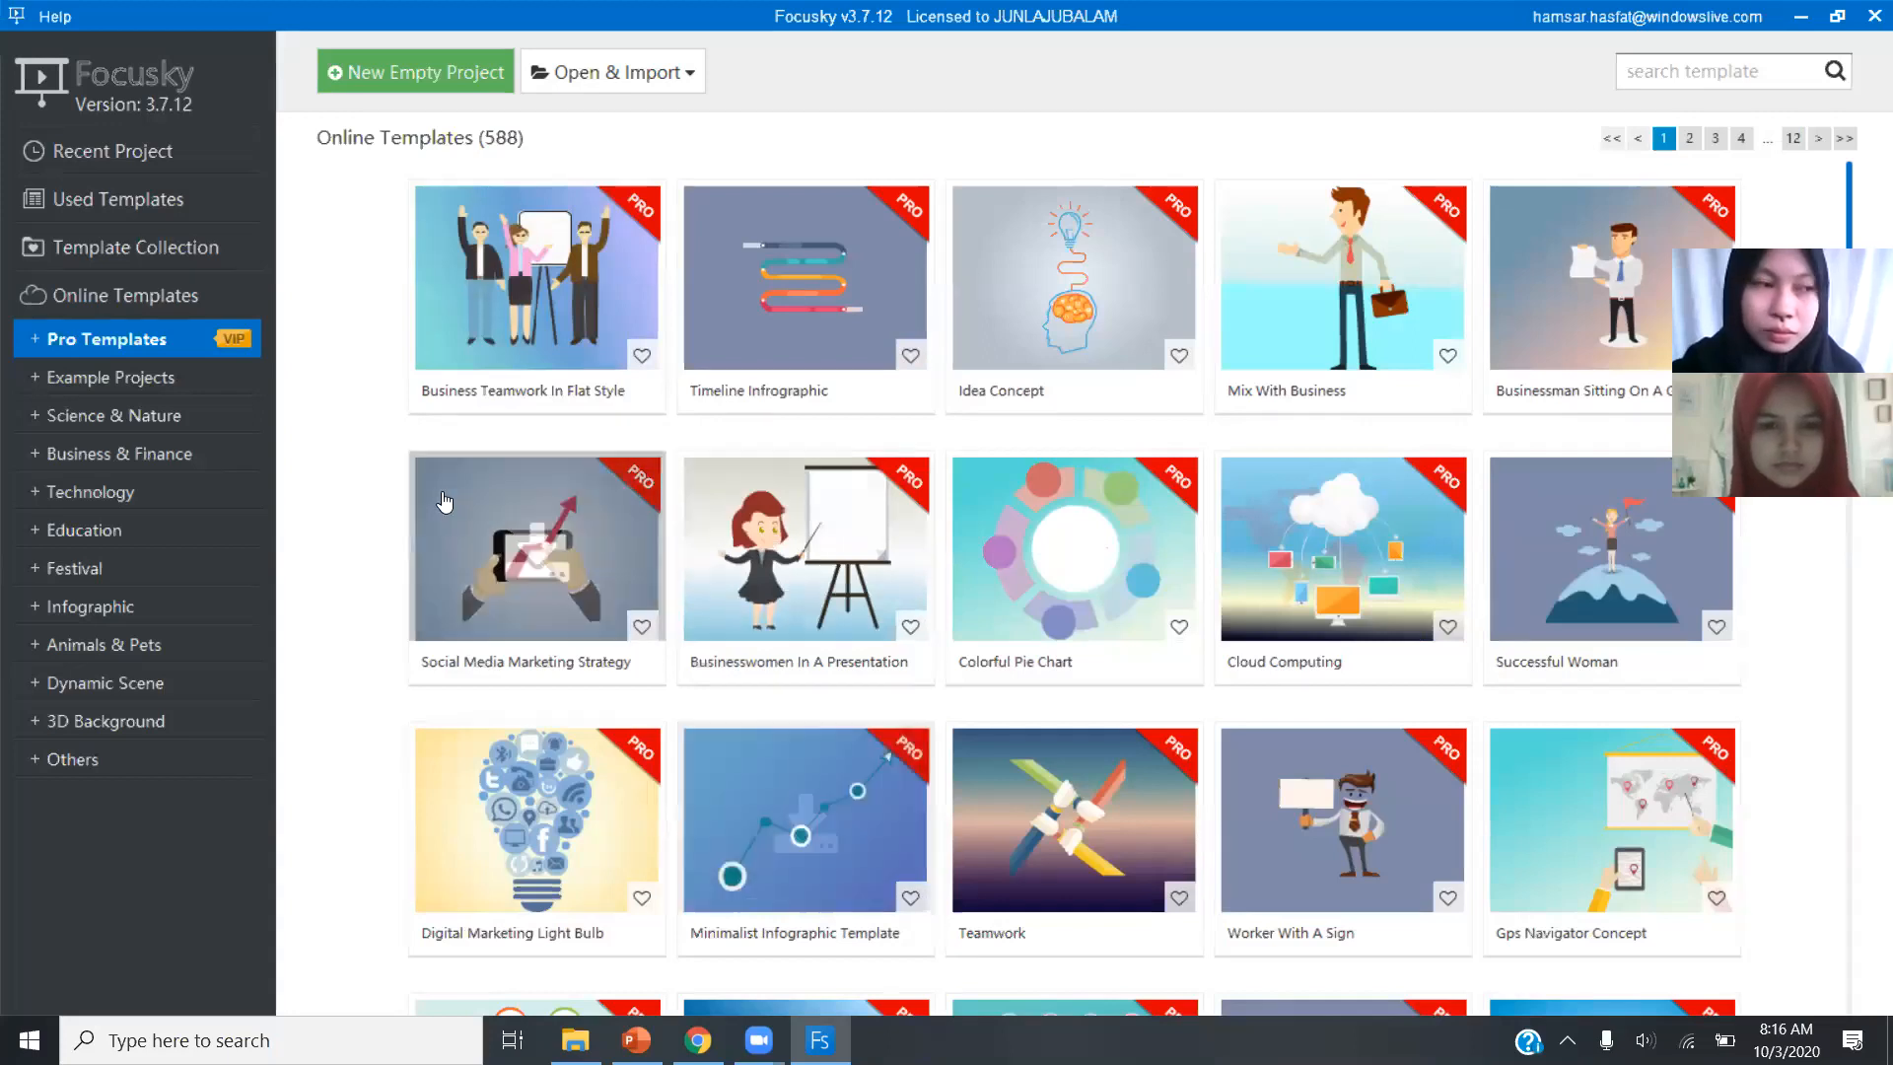
pyautogui.click(209, 384)
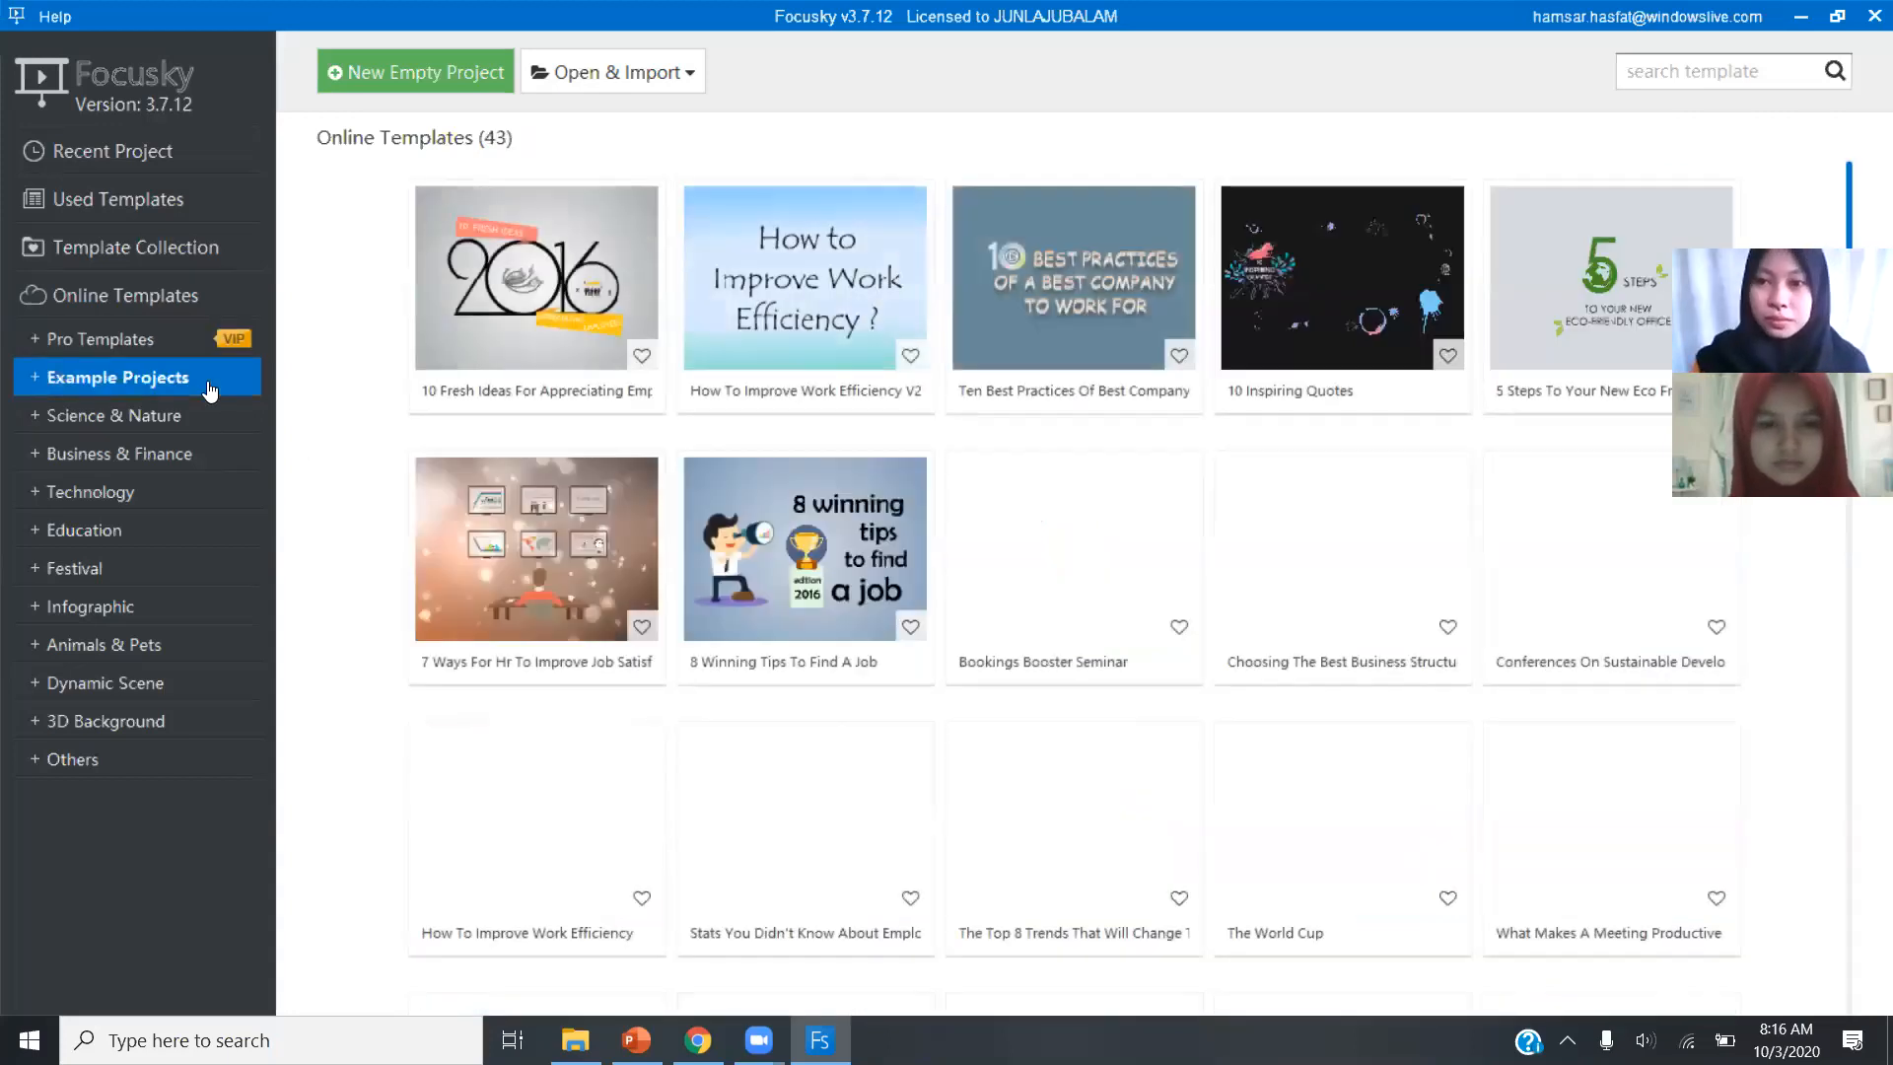
pyautogui.click(209, 431)
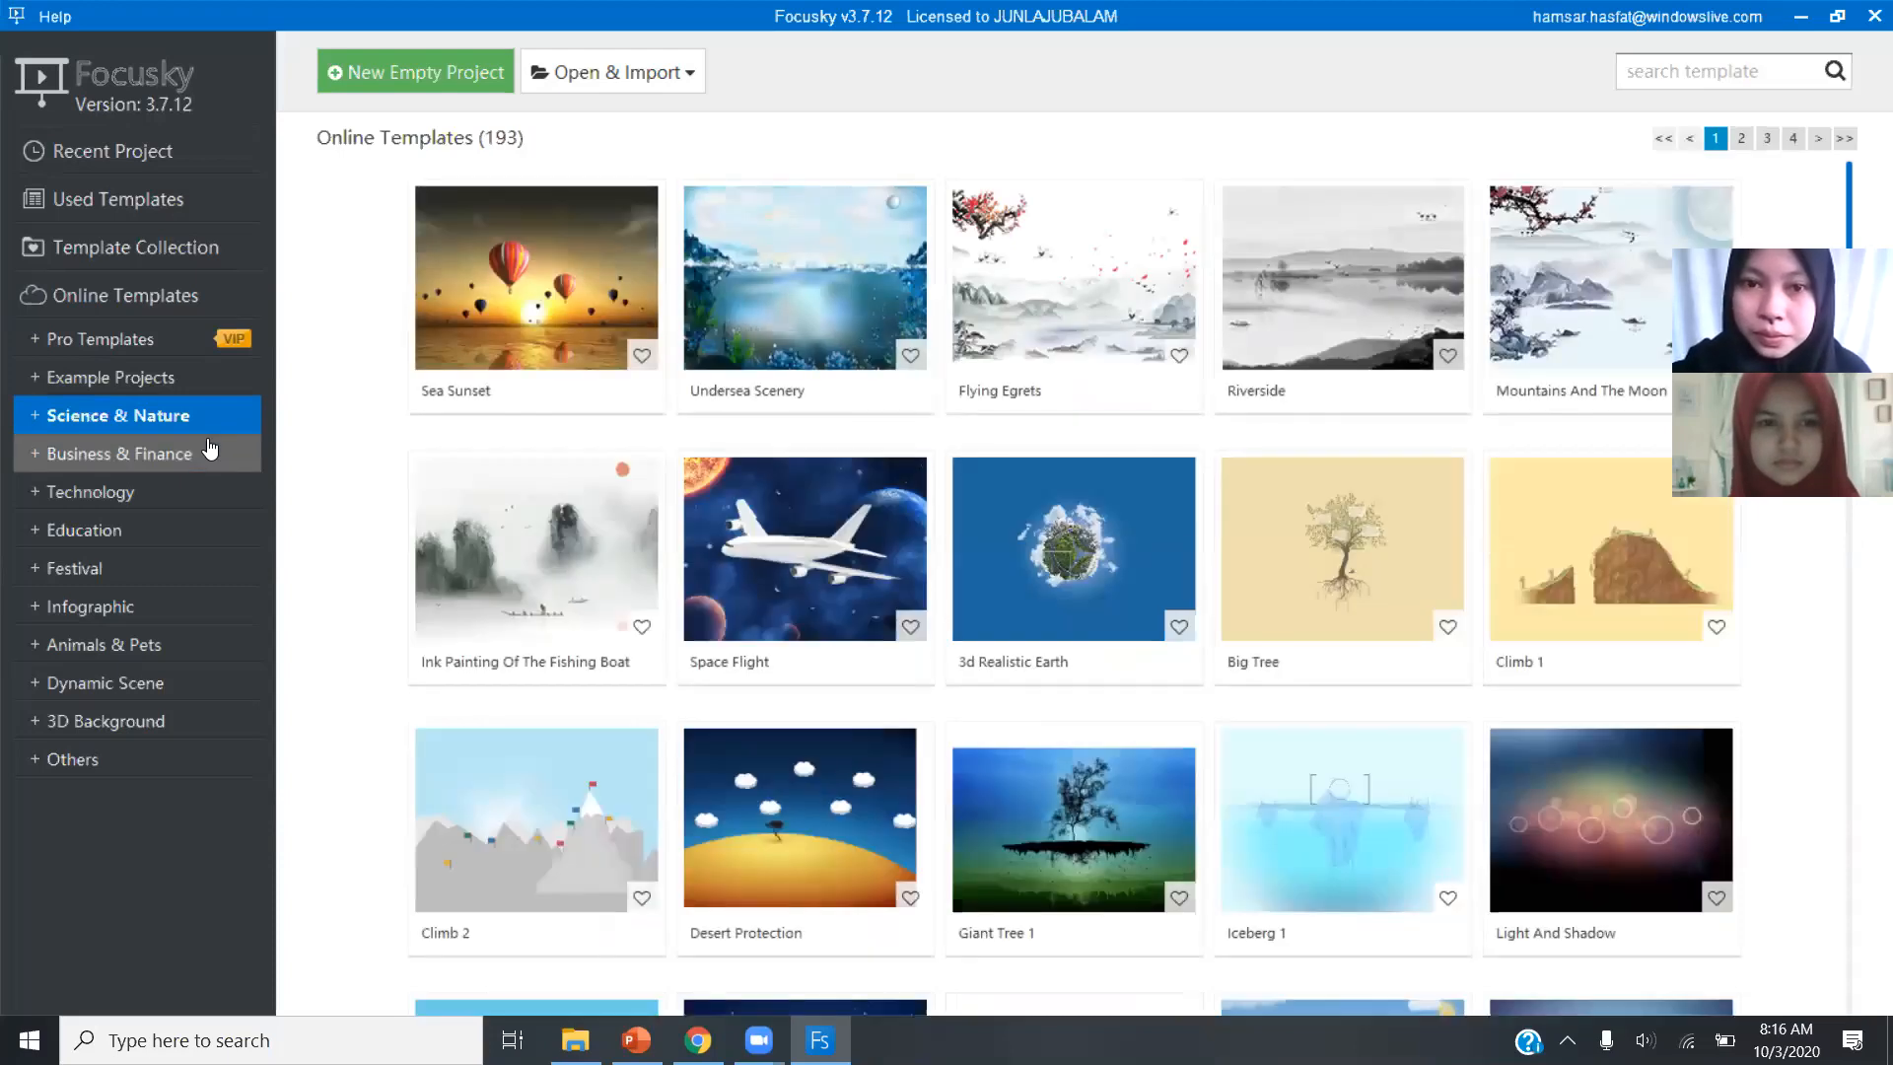
pyautogui.click(209, 451)
pyautogui.click(202, 498)
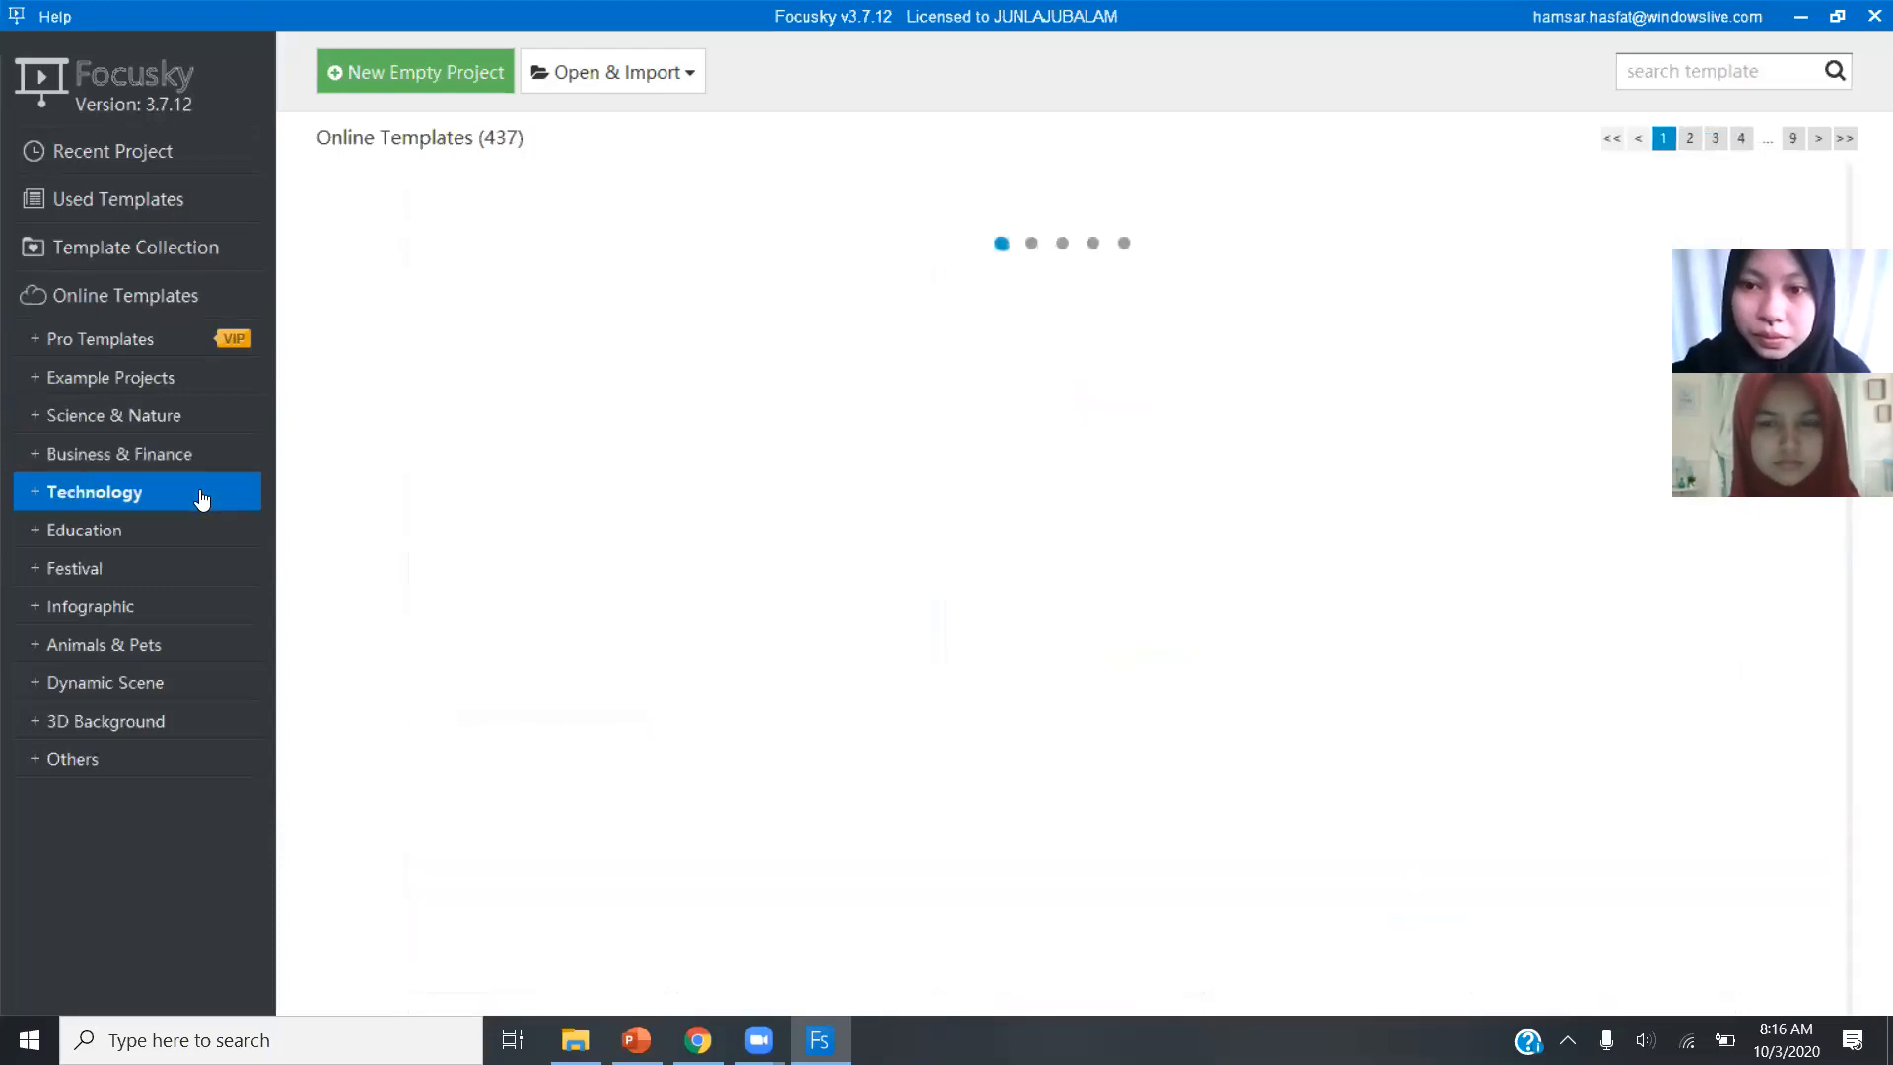
pyautogui.click(198, 531)
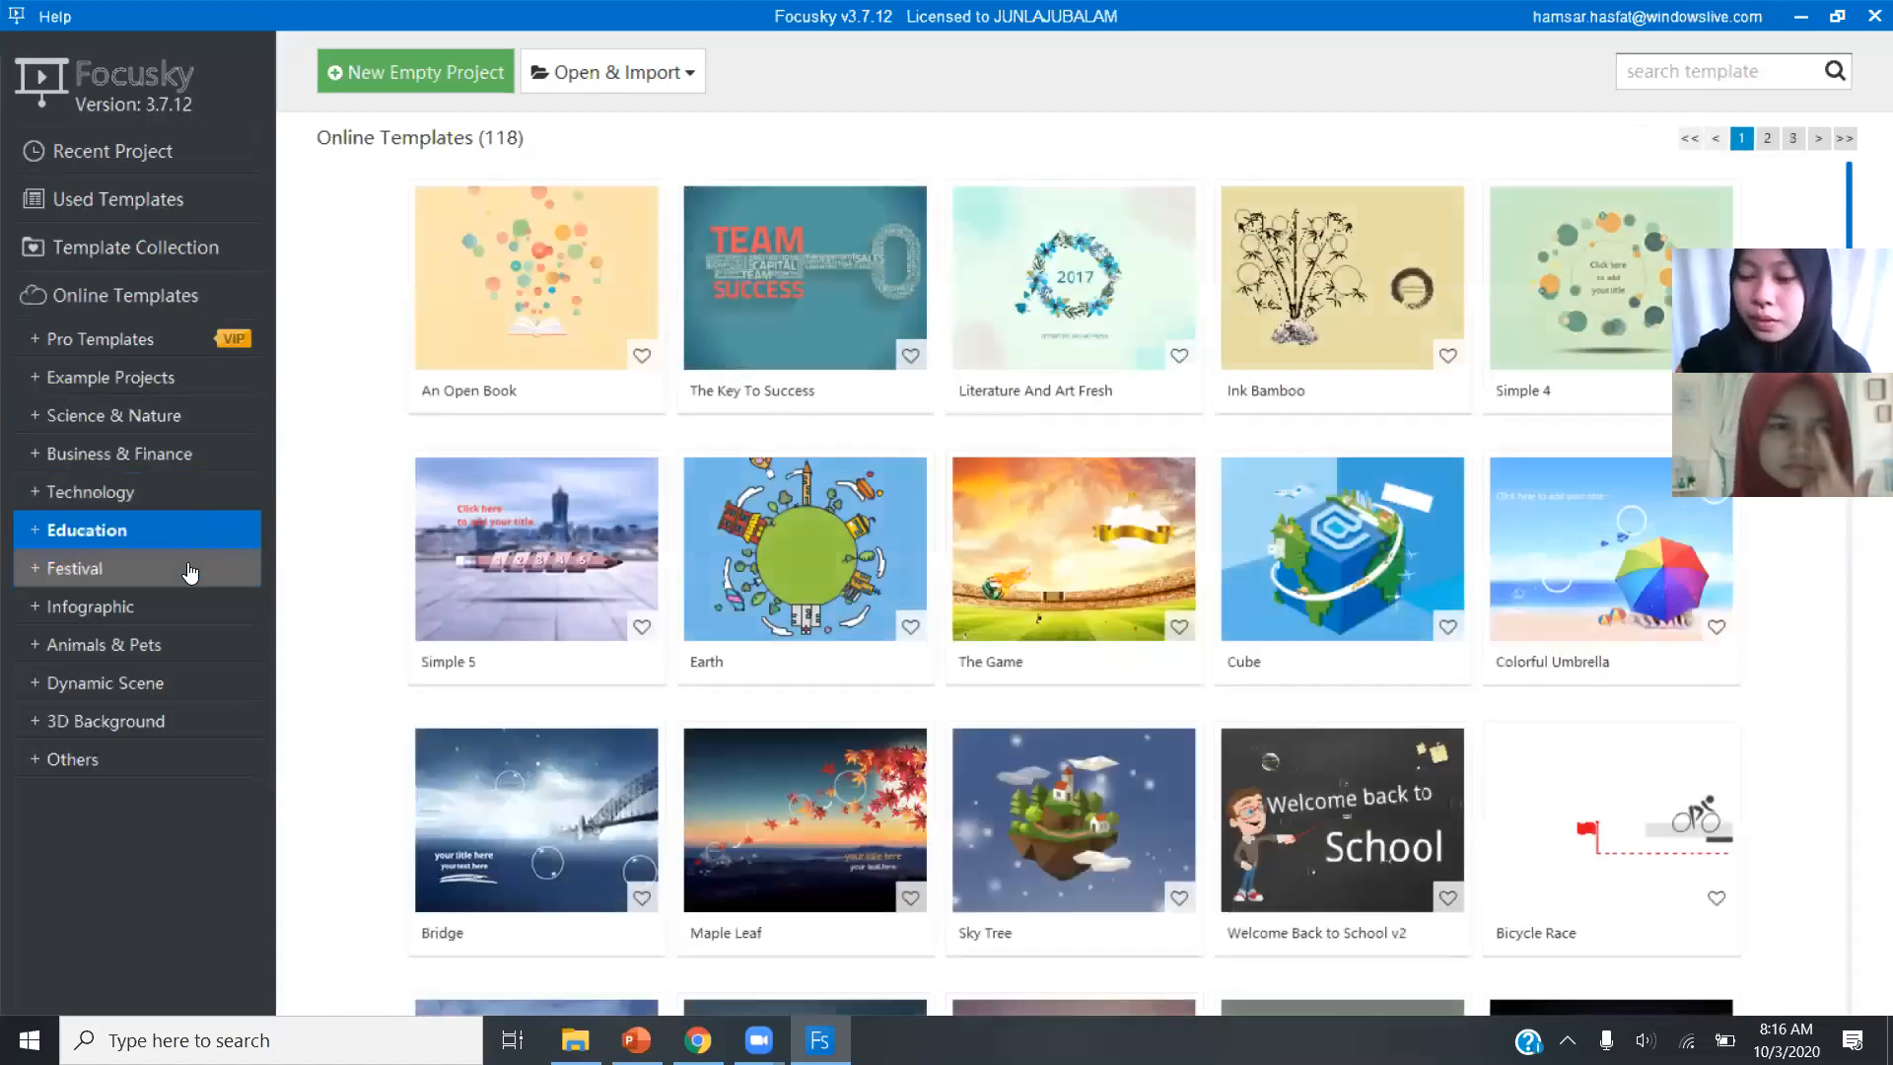
pyautogui.click(185, 569)
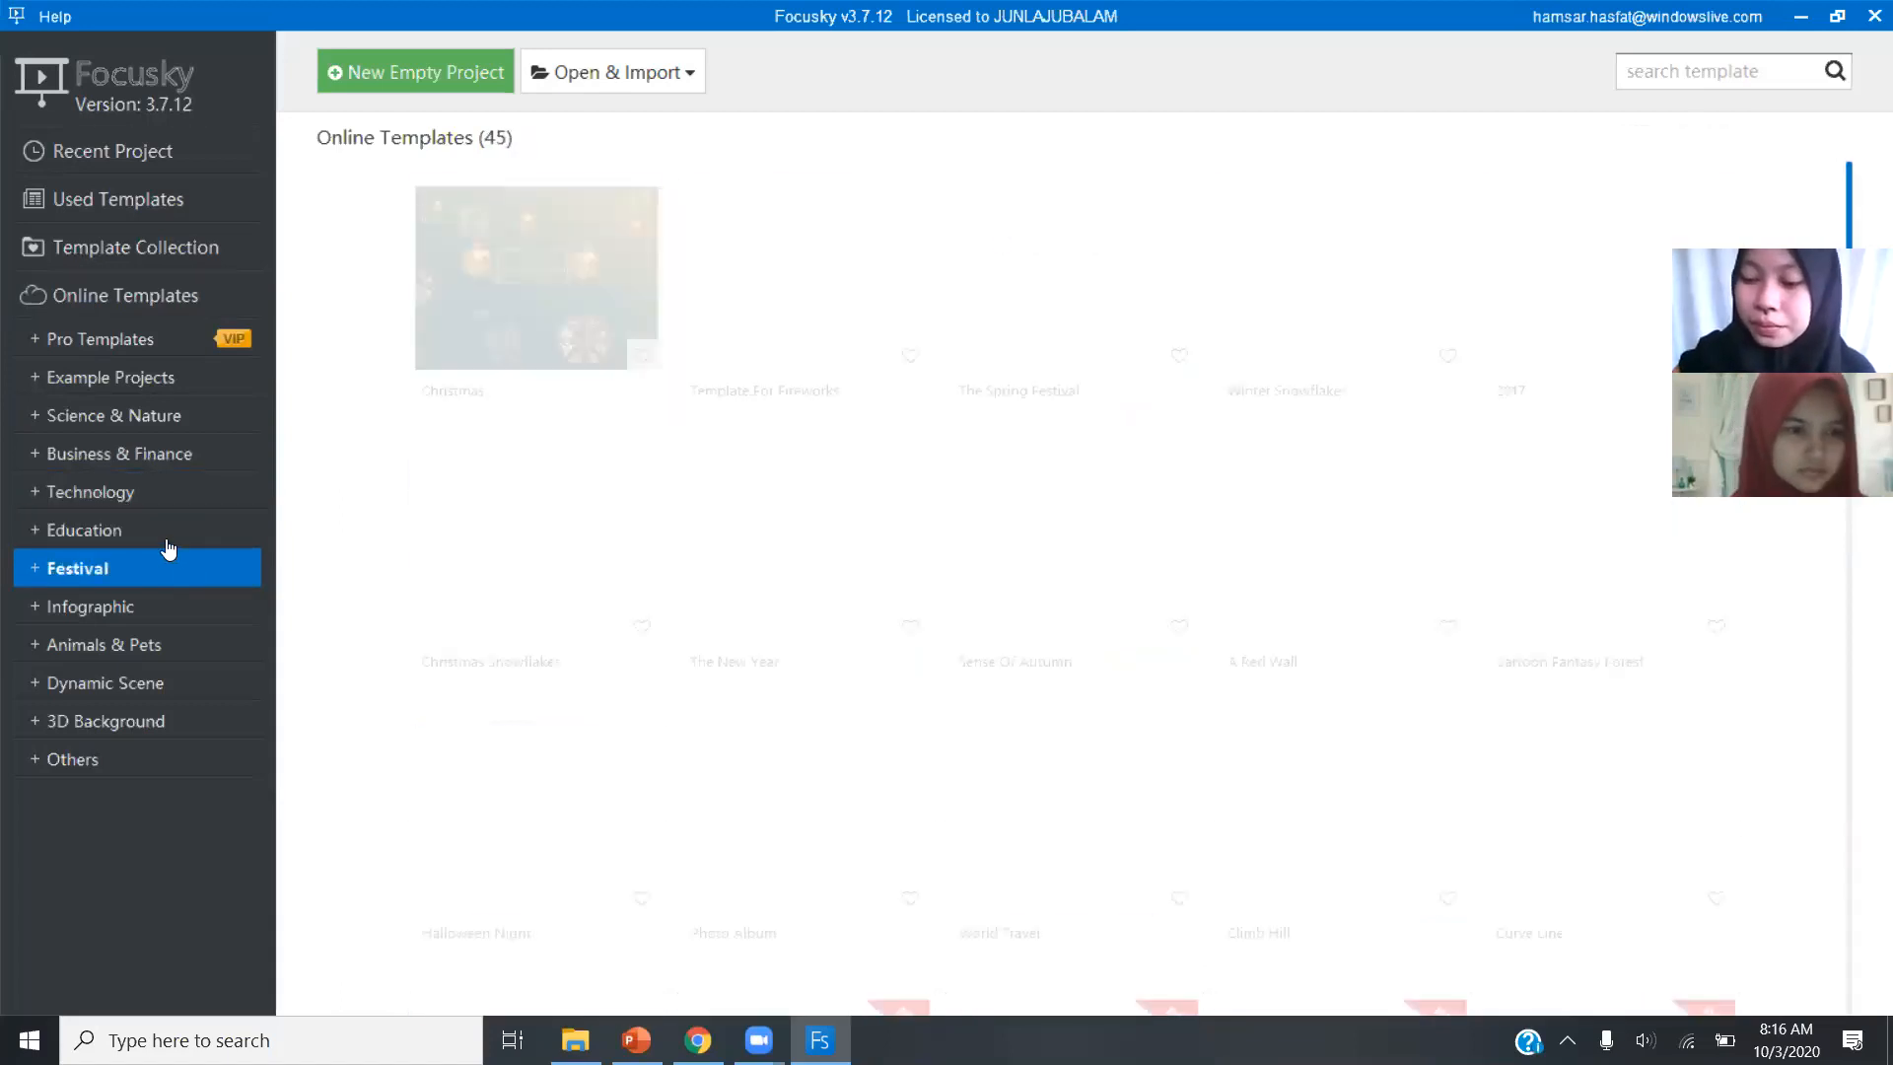
pyautogui.click(167, 540)
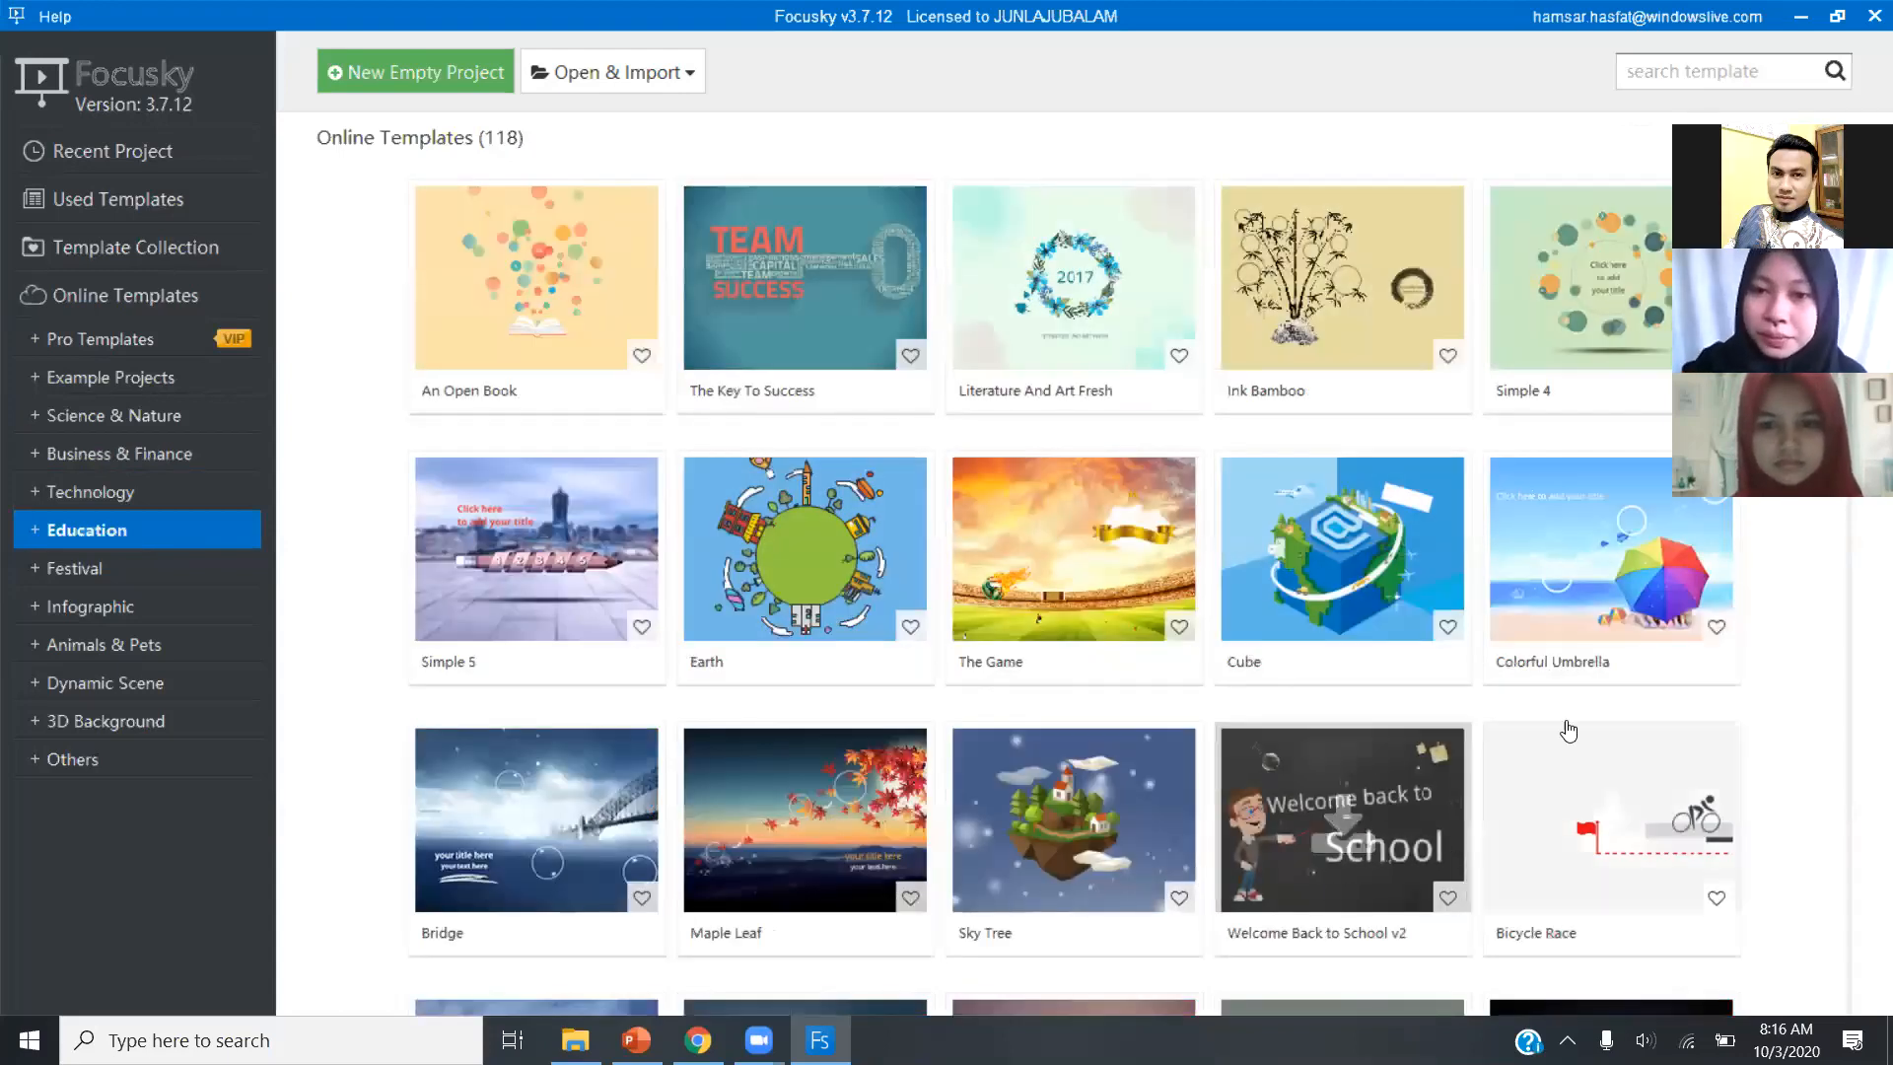
pyautogui.moveTo(1497, 635)
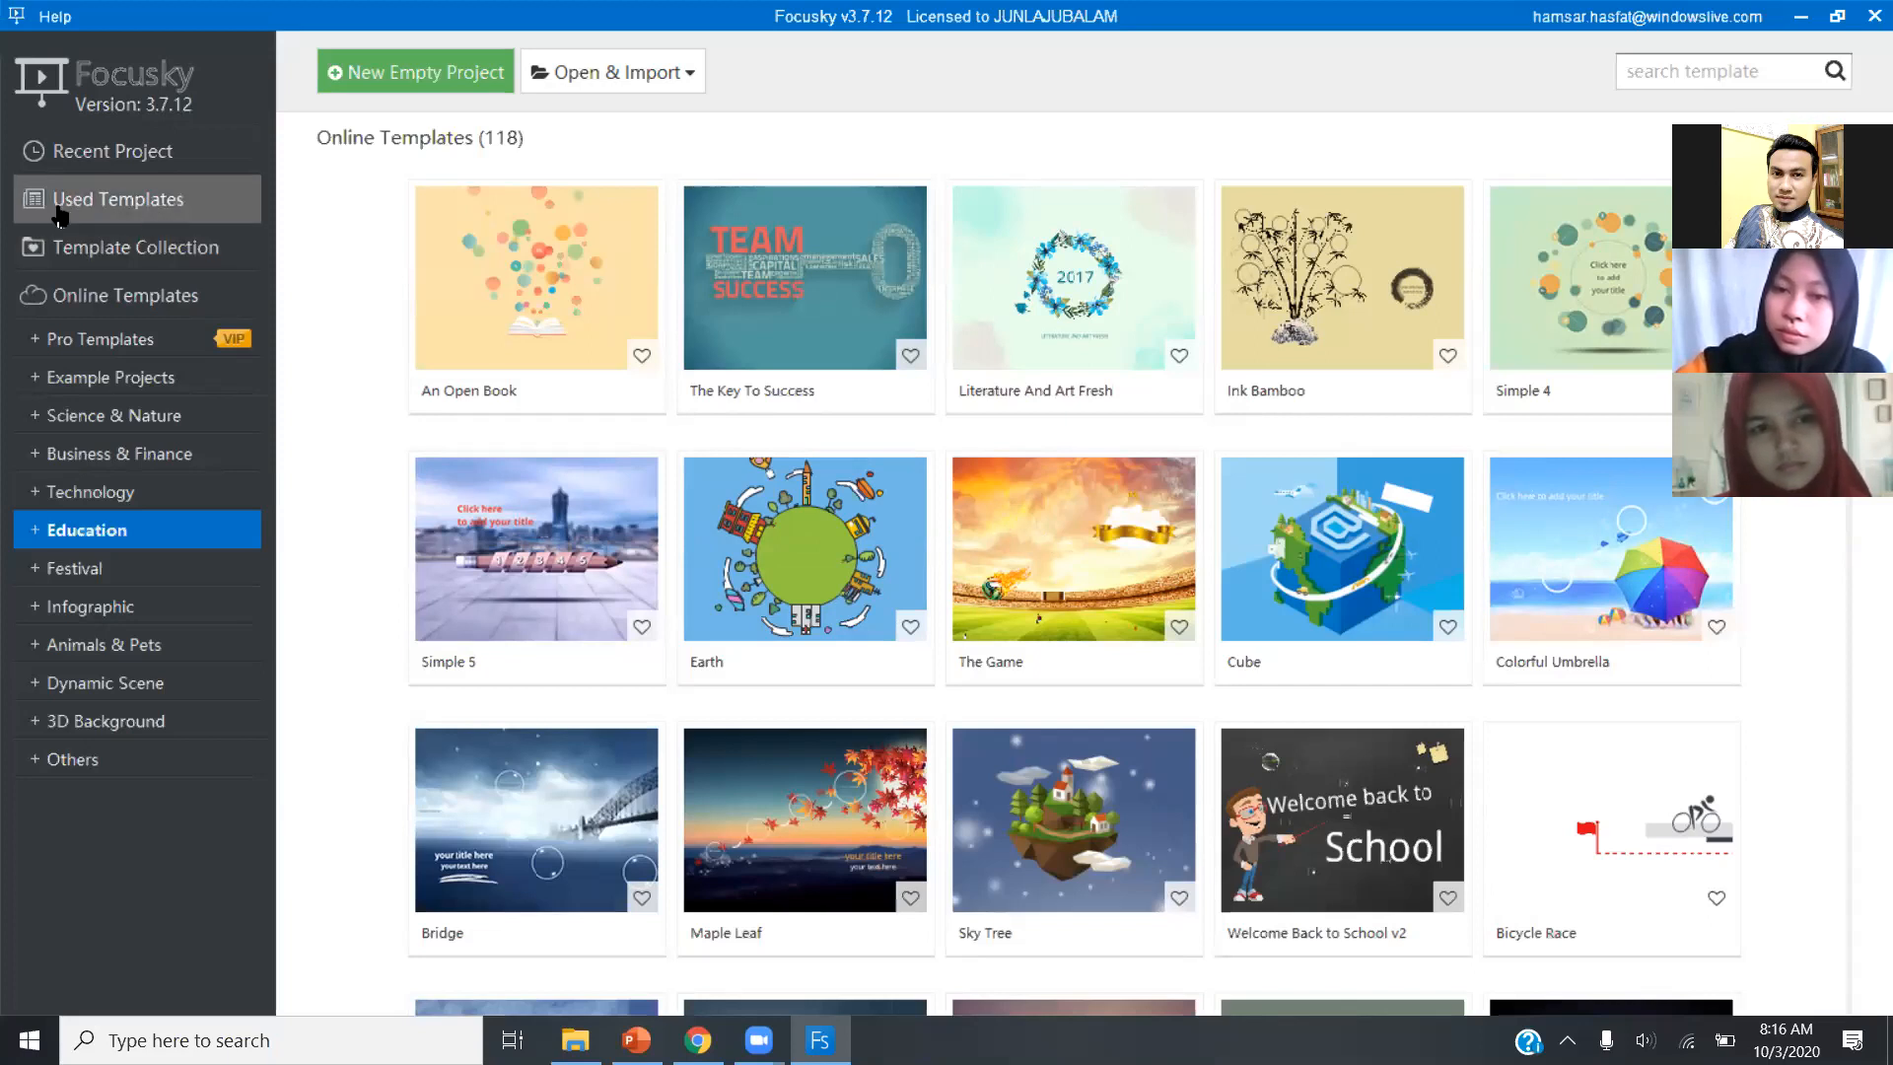
pyautogui.click(145, 207)
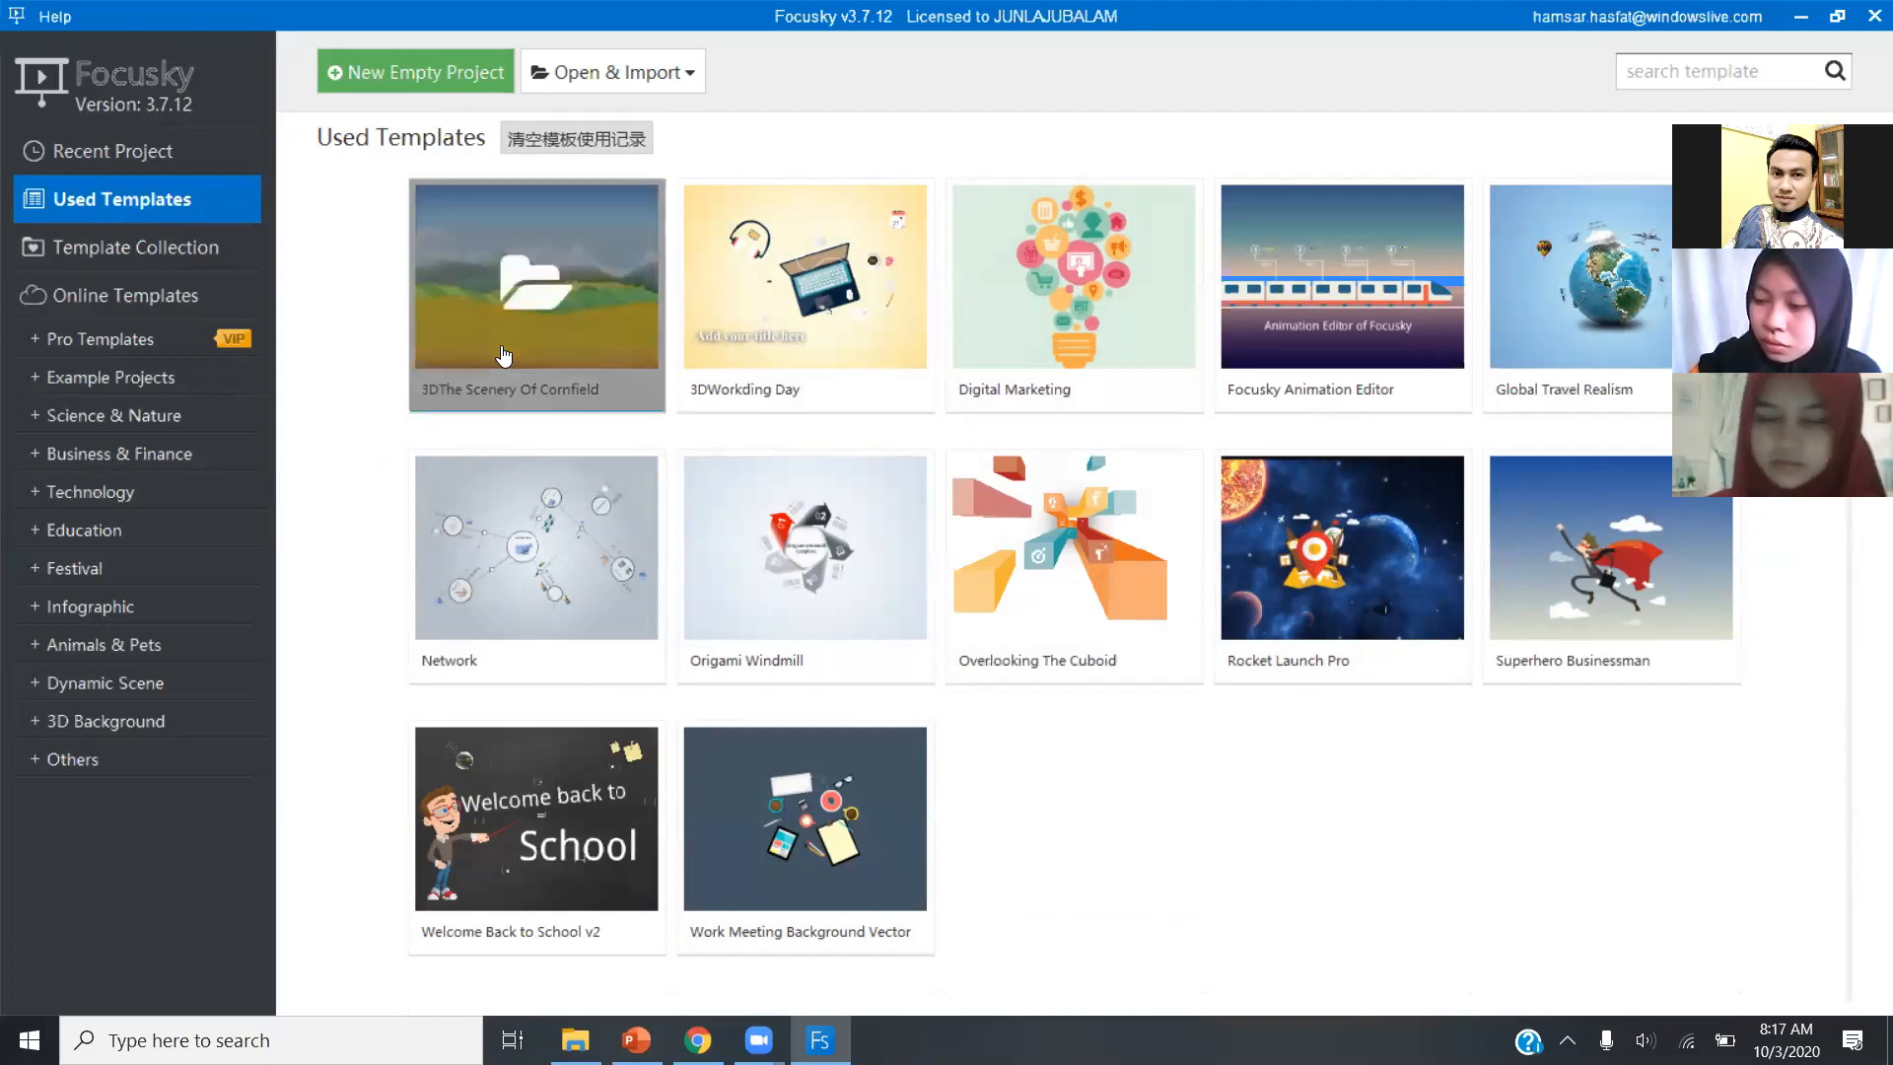
# Create a blank project from the horizontal time layout with 12 paths and the teal-blue gradient background.
pyautogui.click(375, 91)
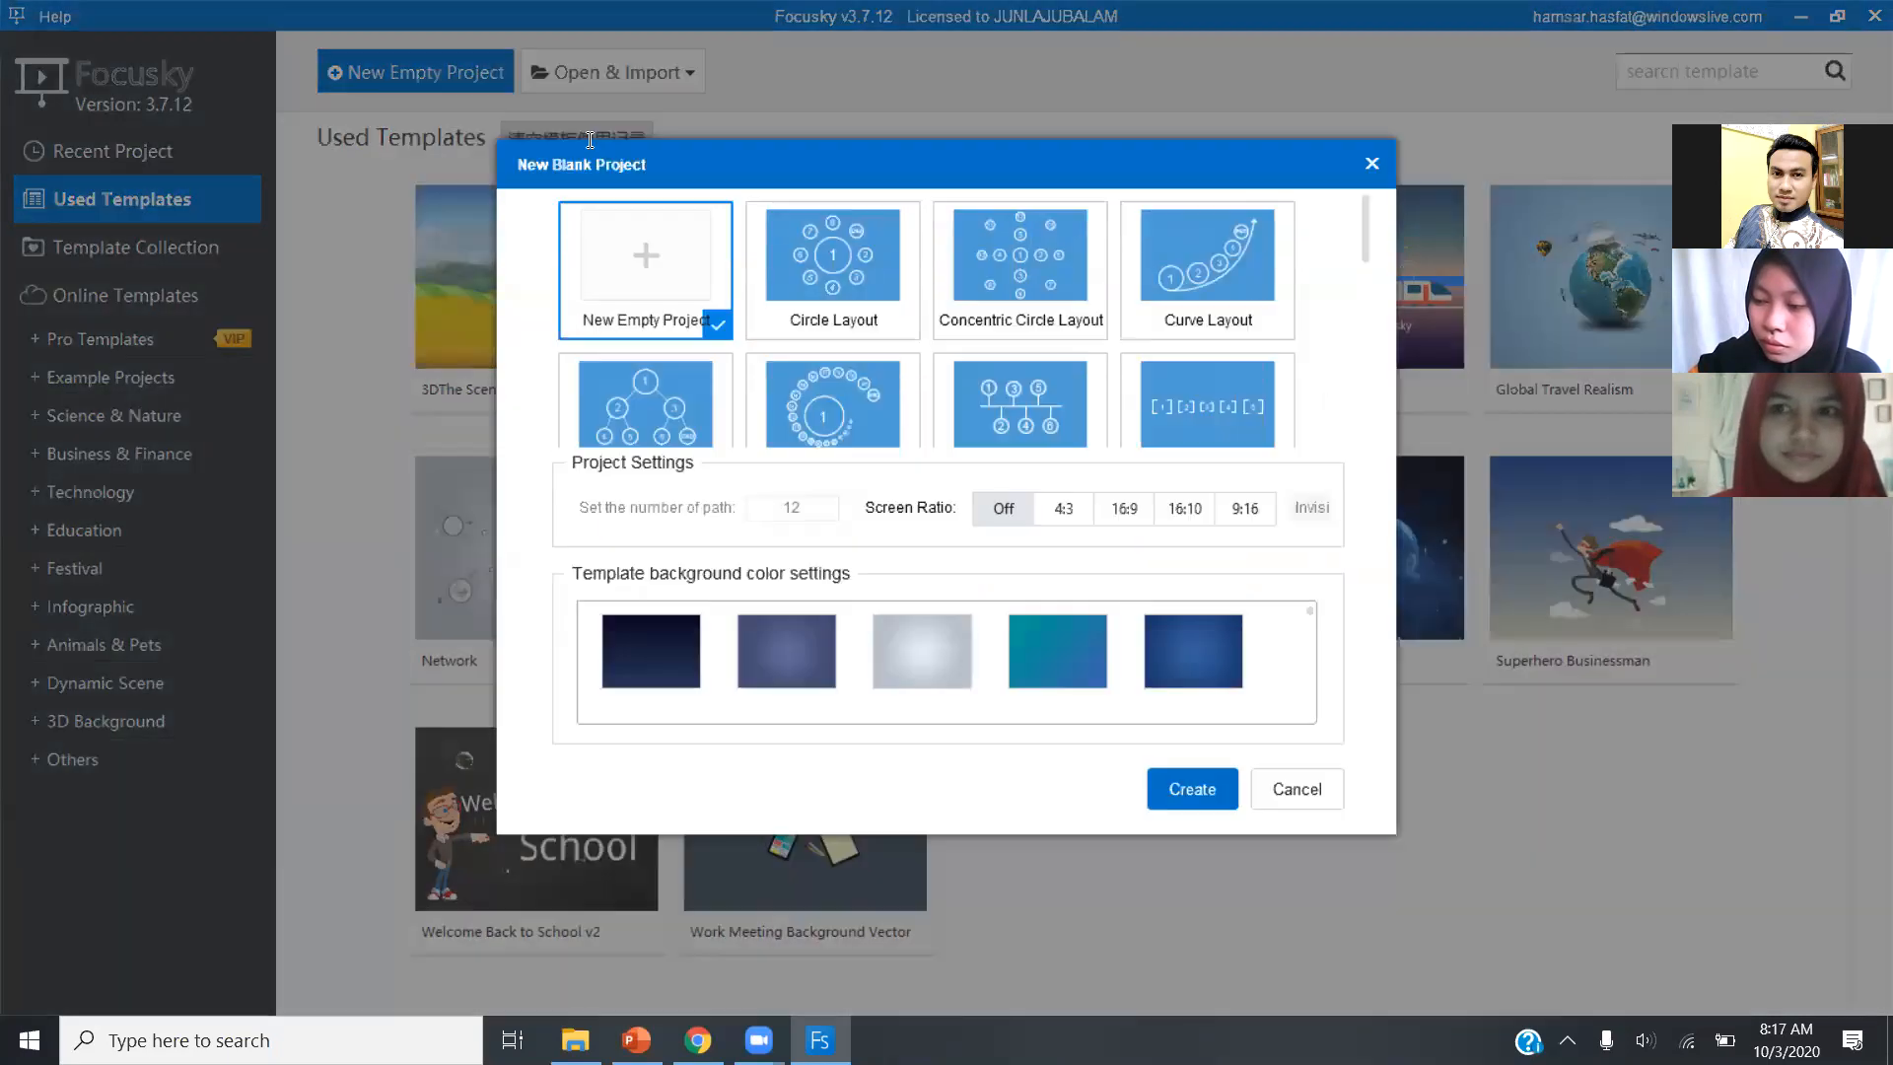
pyautogui.click(808, 296)
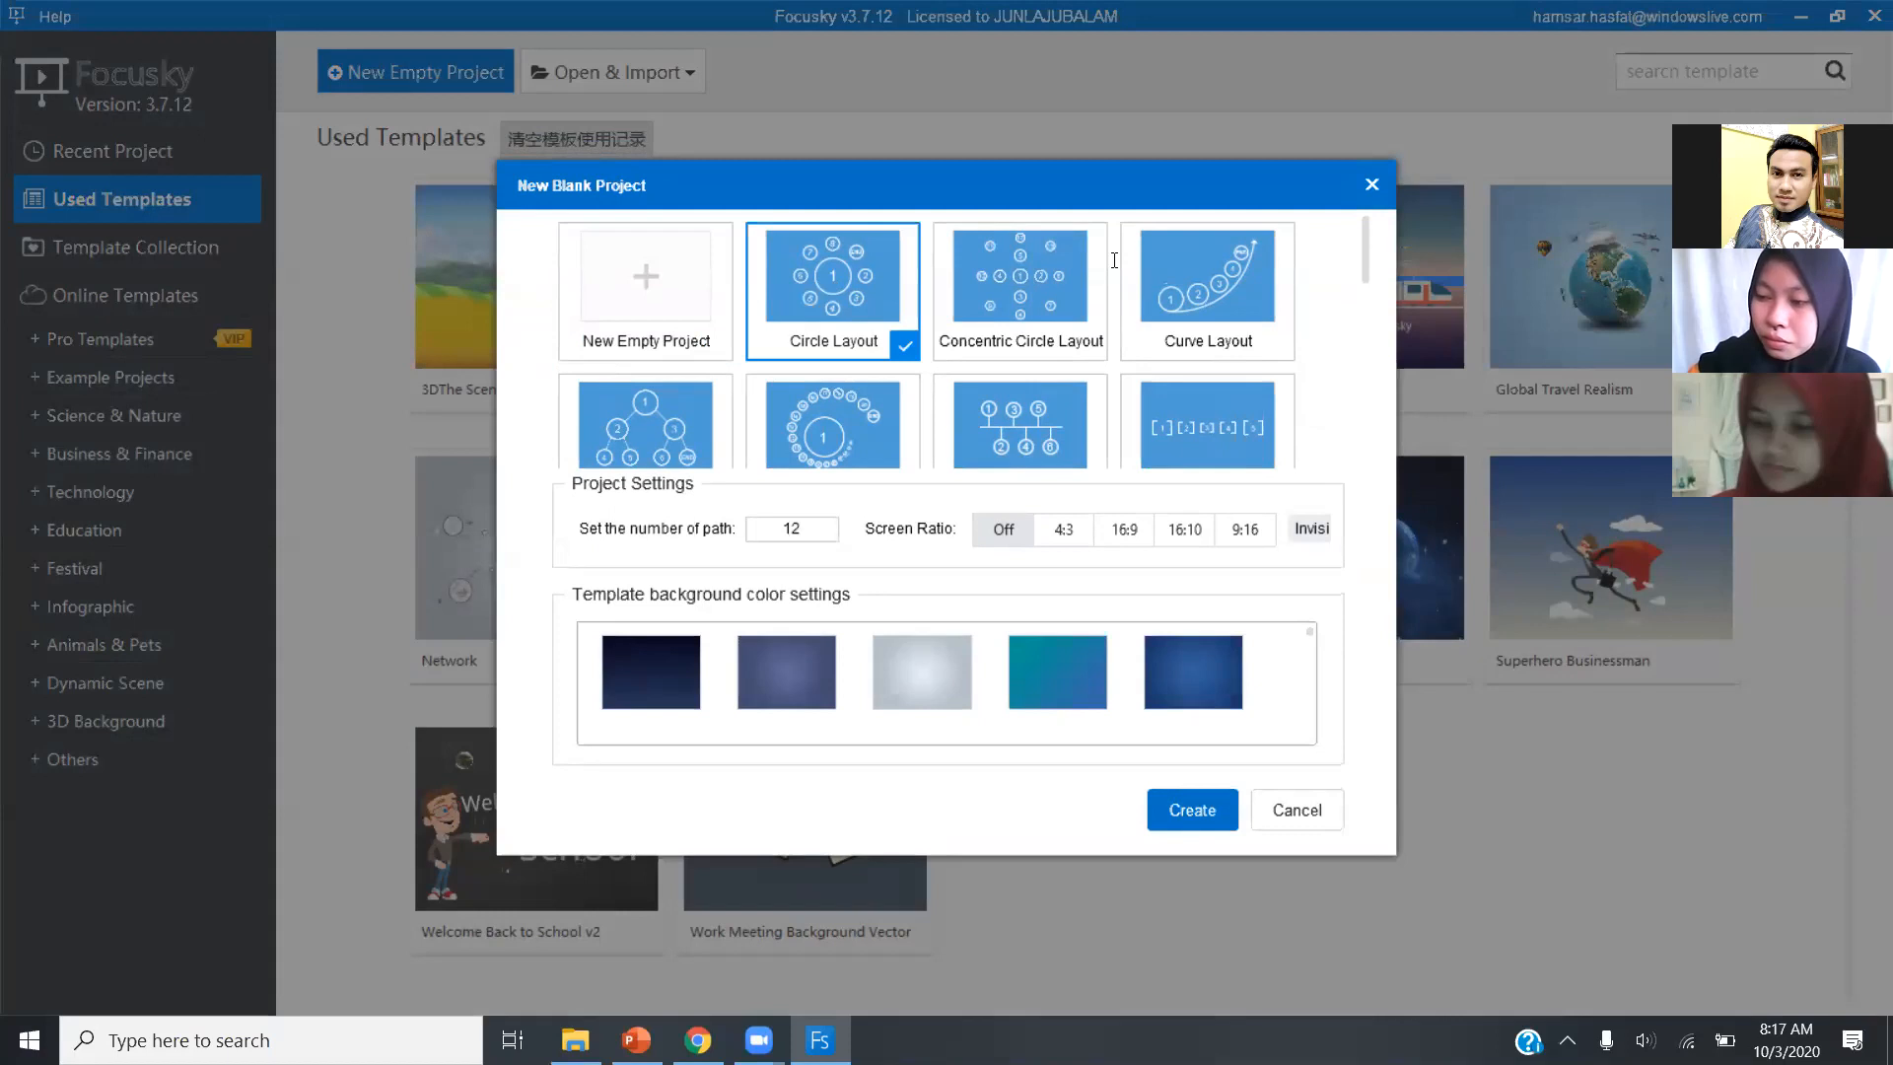
pyautogui.moveTo(1366, 267)
pyautogui.mouseDown()
pyautogui.moveTo(1369, 443)
pyautogui.moveTo(1367, 284)
pyautogui.mouseUp()
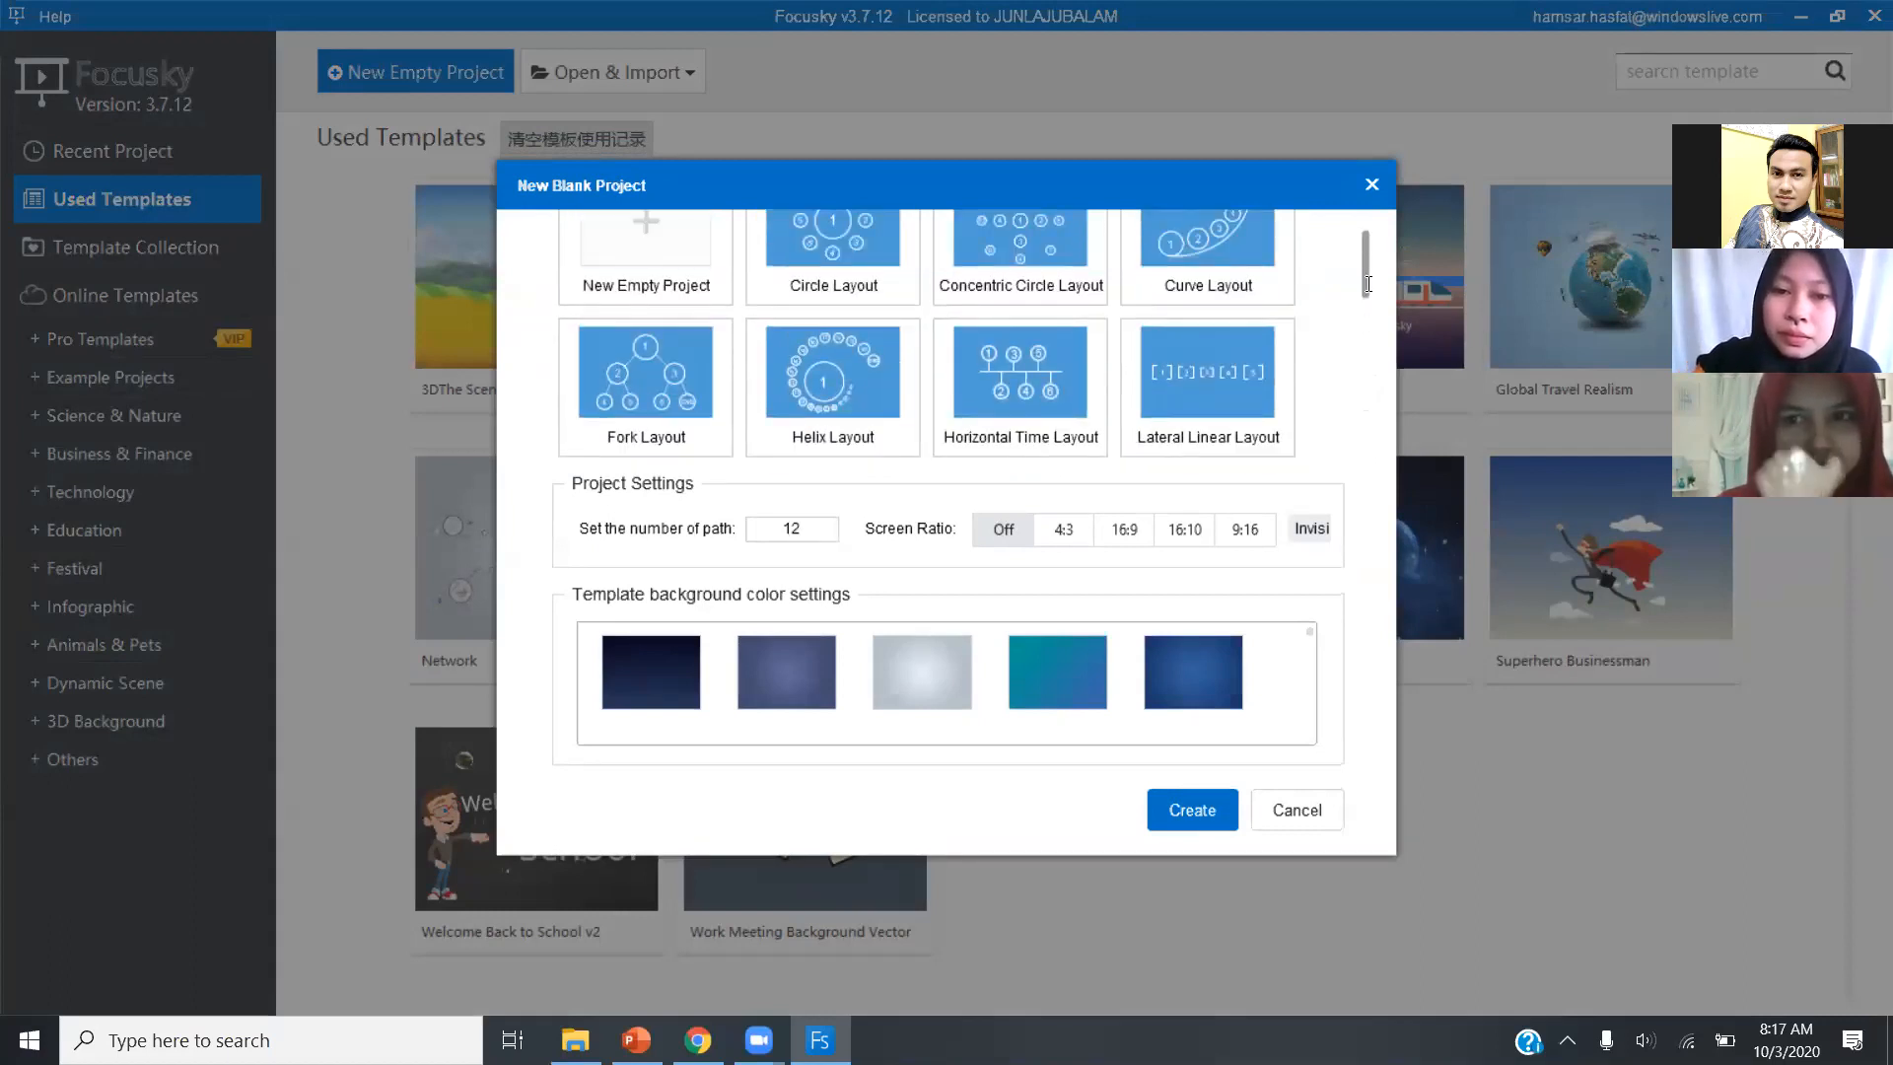
pyautogui.moveTo(1365, 285); pyautogui.dragTo(1365, 259)
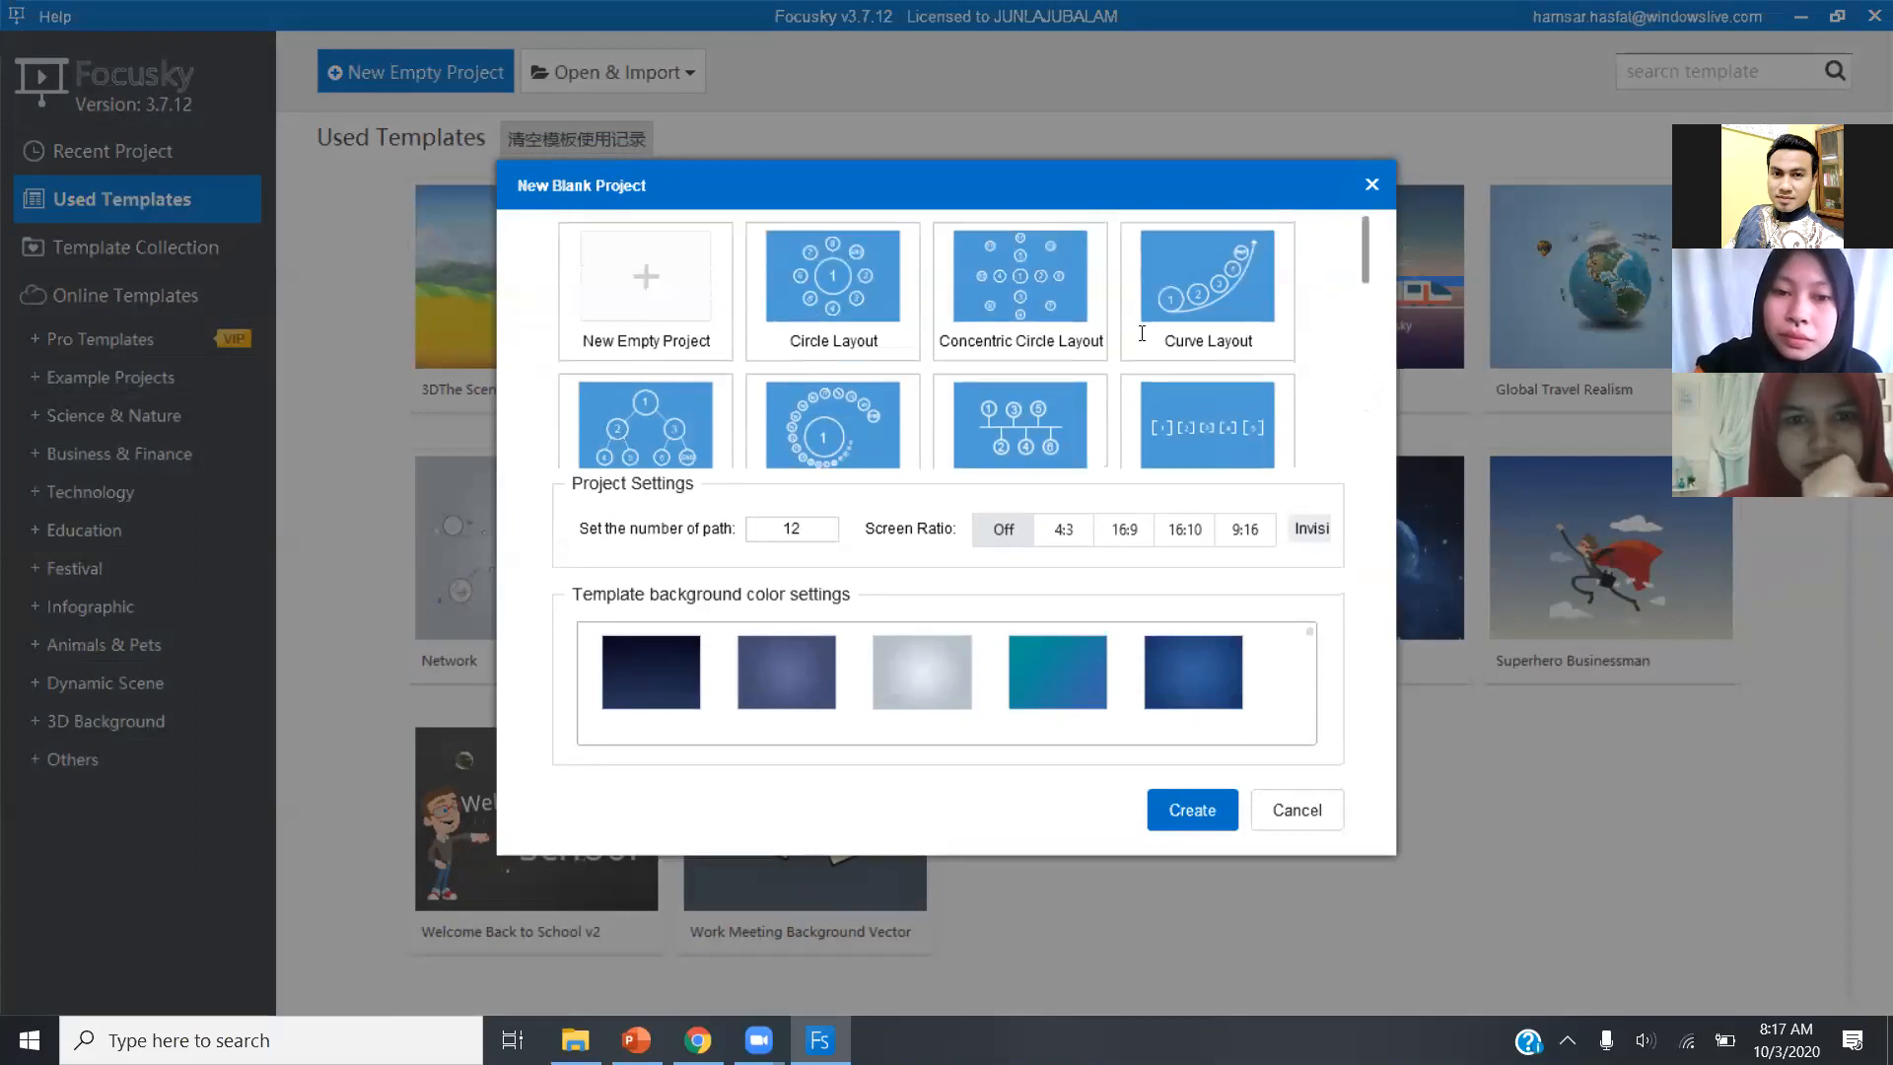
pyautogui.click(866, 308)
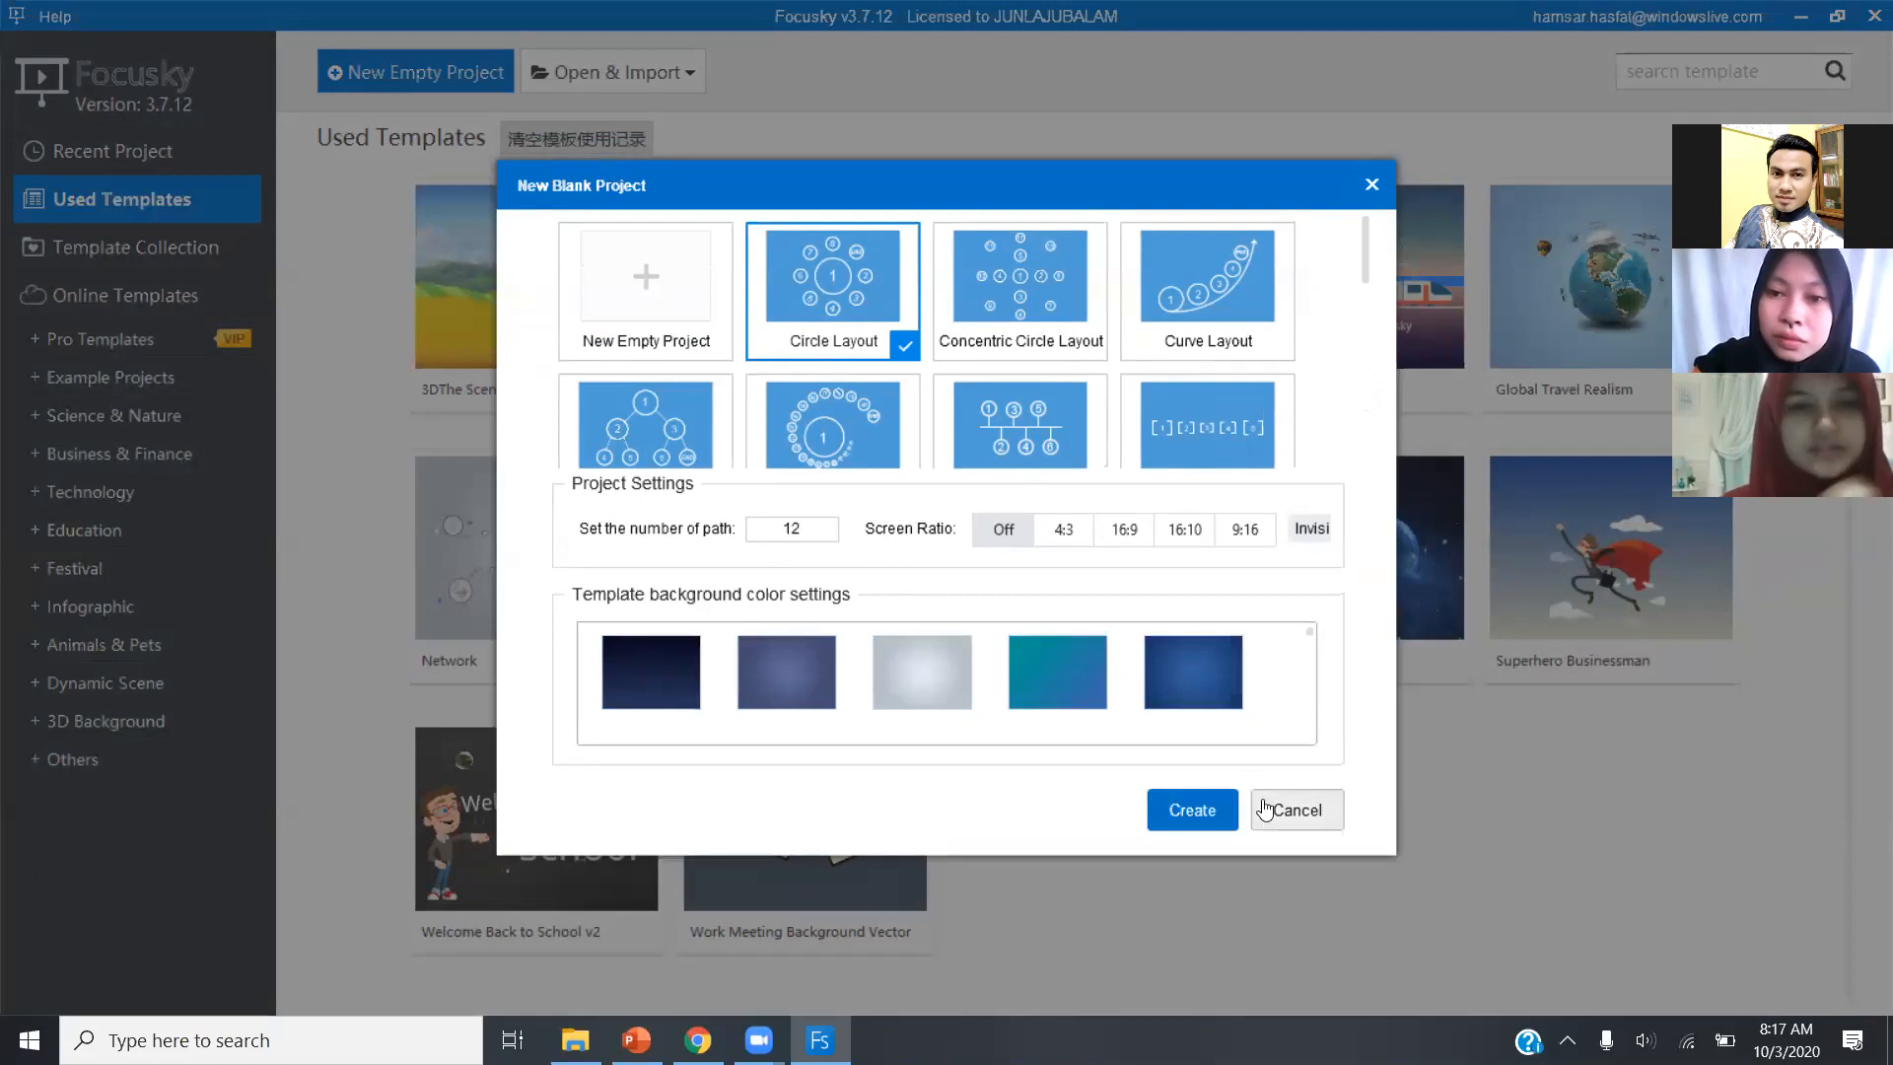
pyautogui.click(1100, 451)
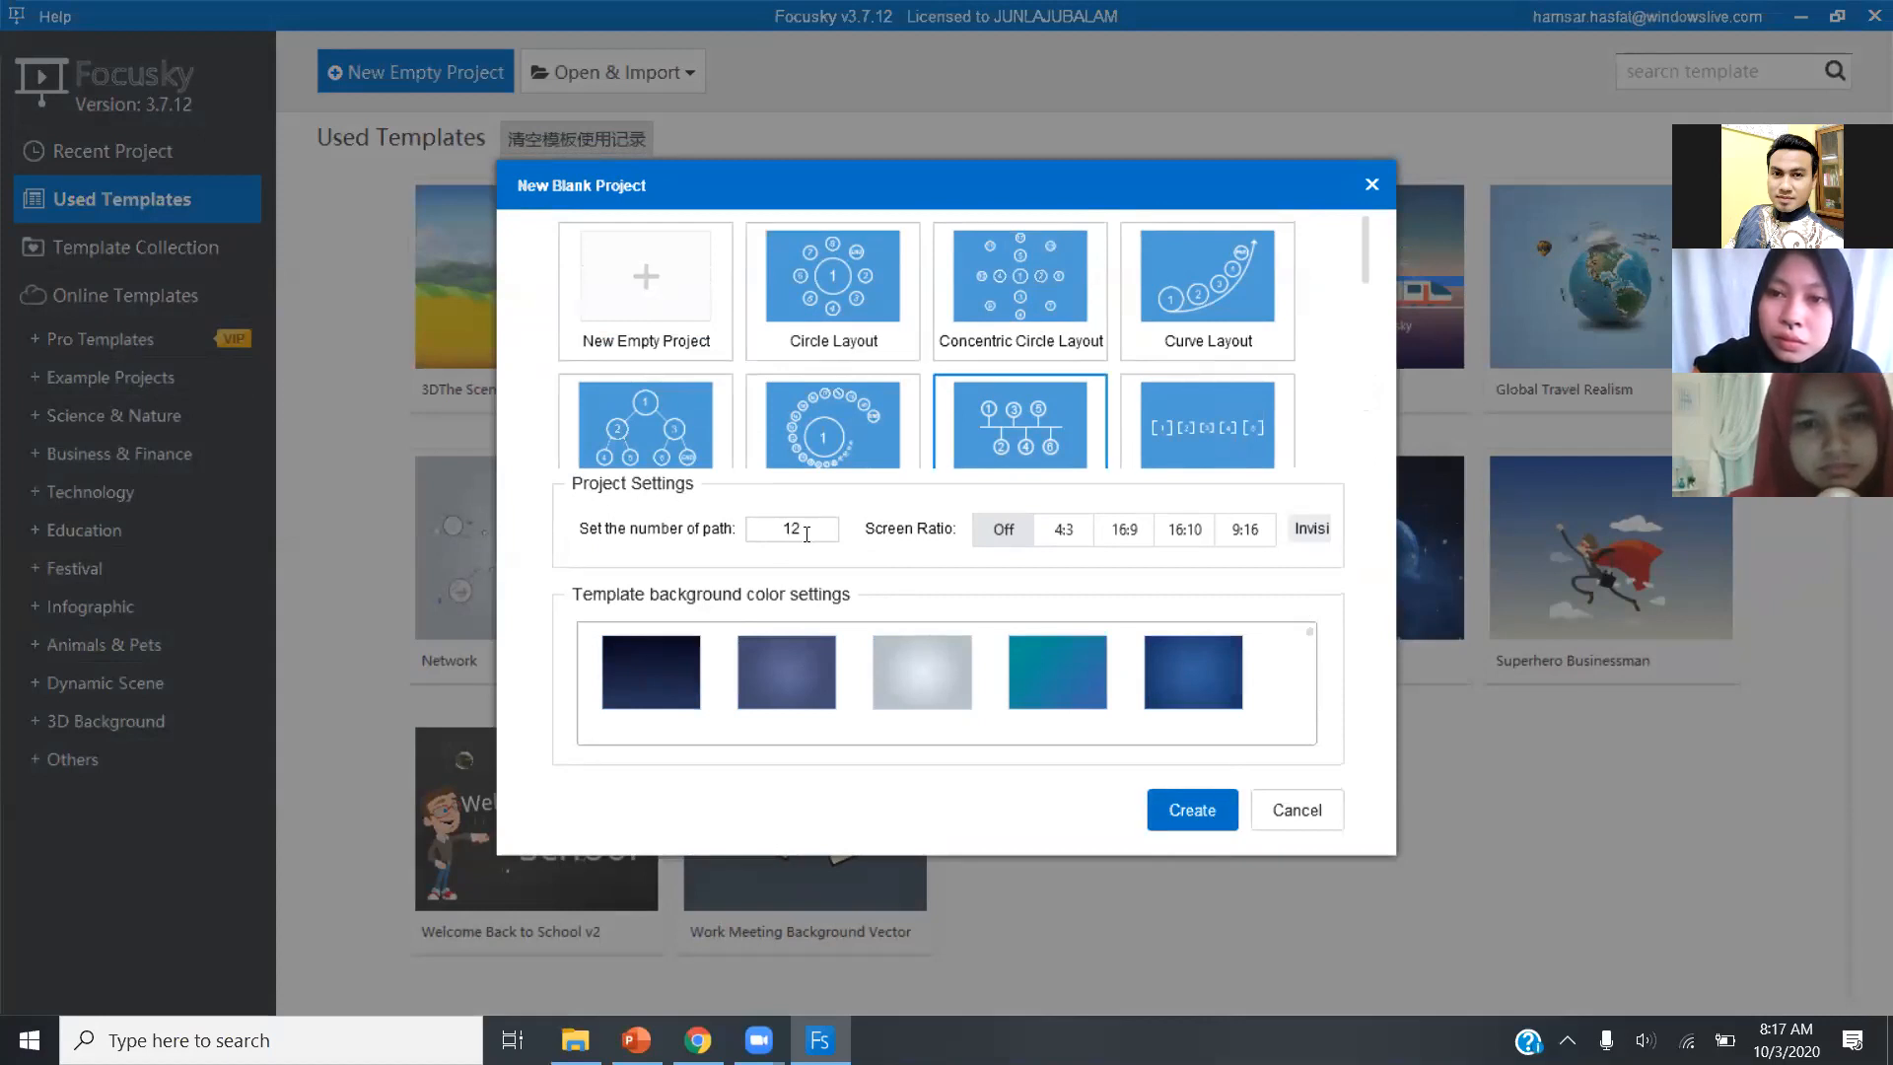
pyautogui.click(1030, 675)
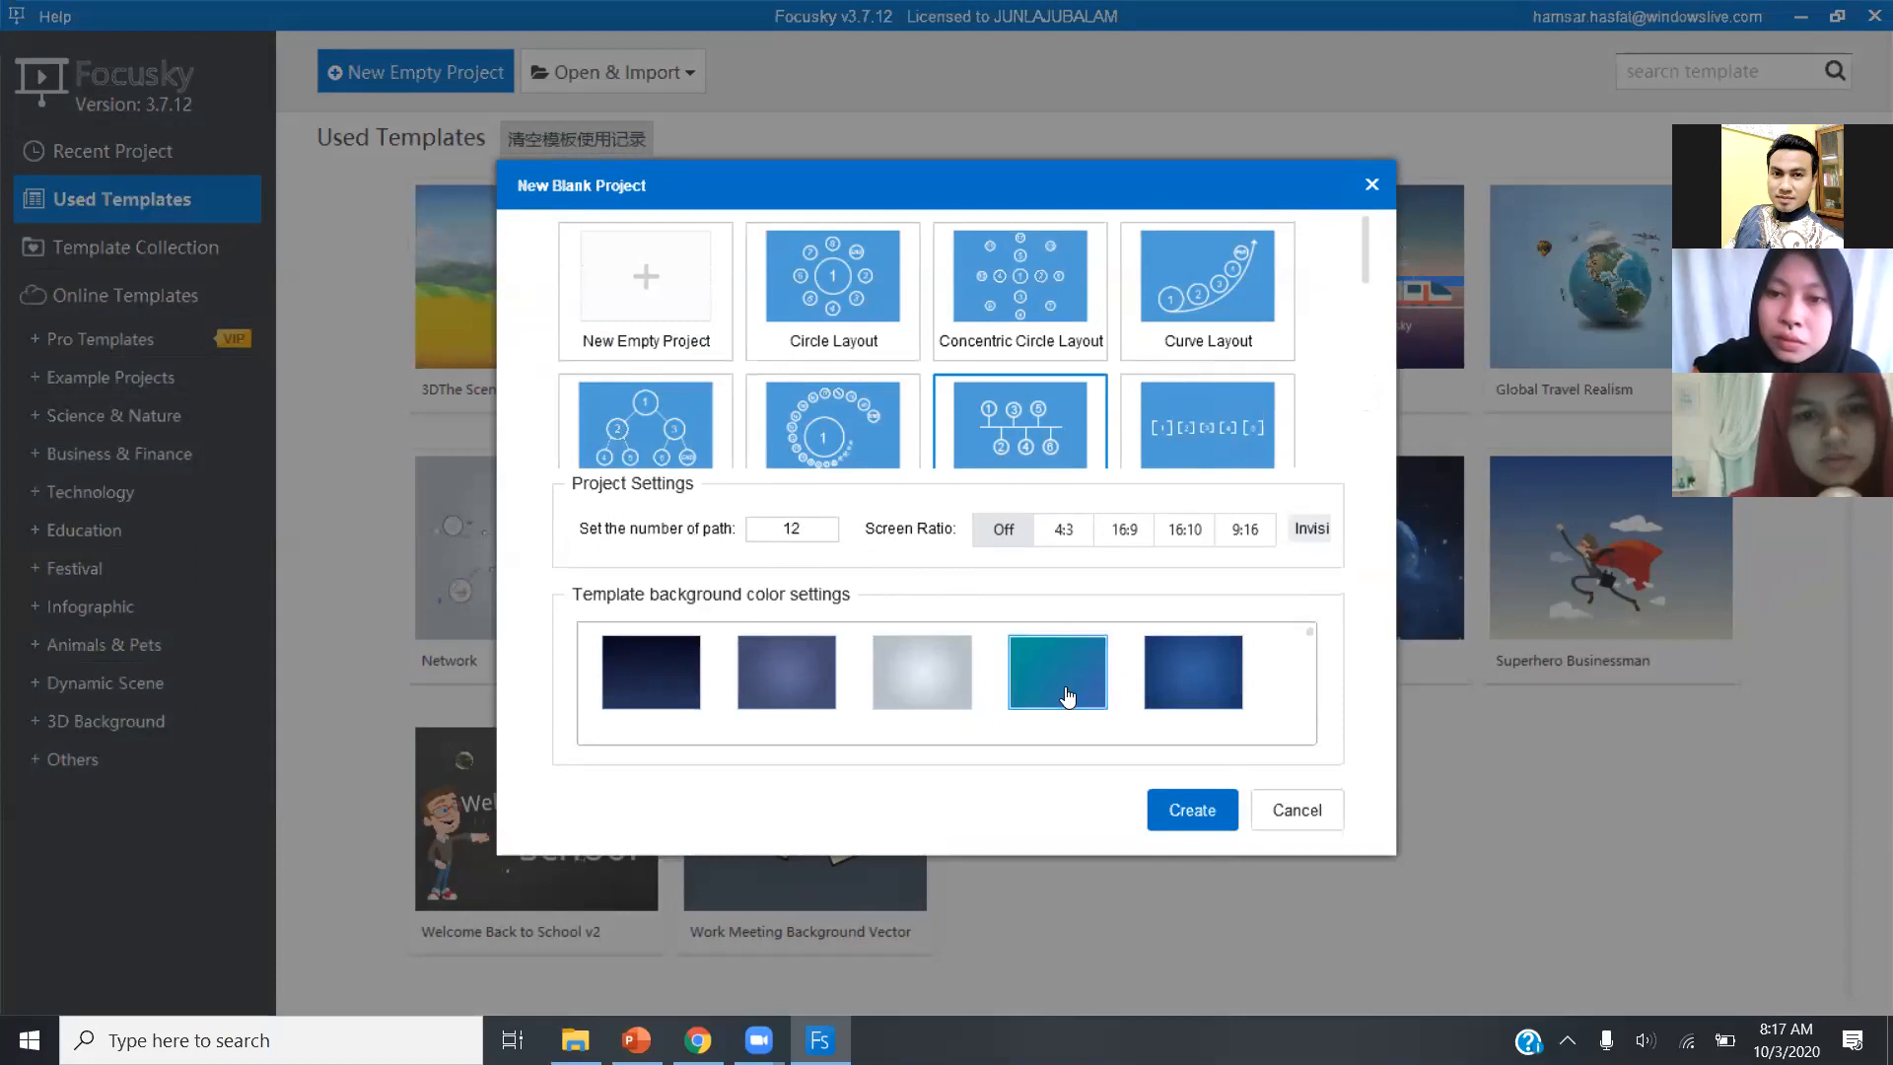
pyautogui.click(1197, 809)
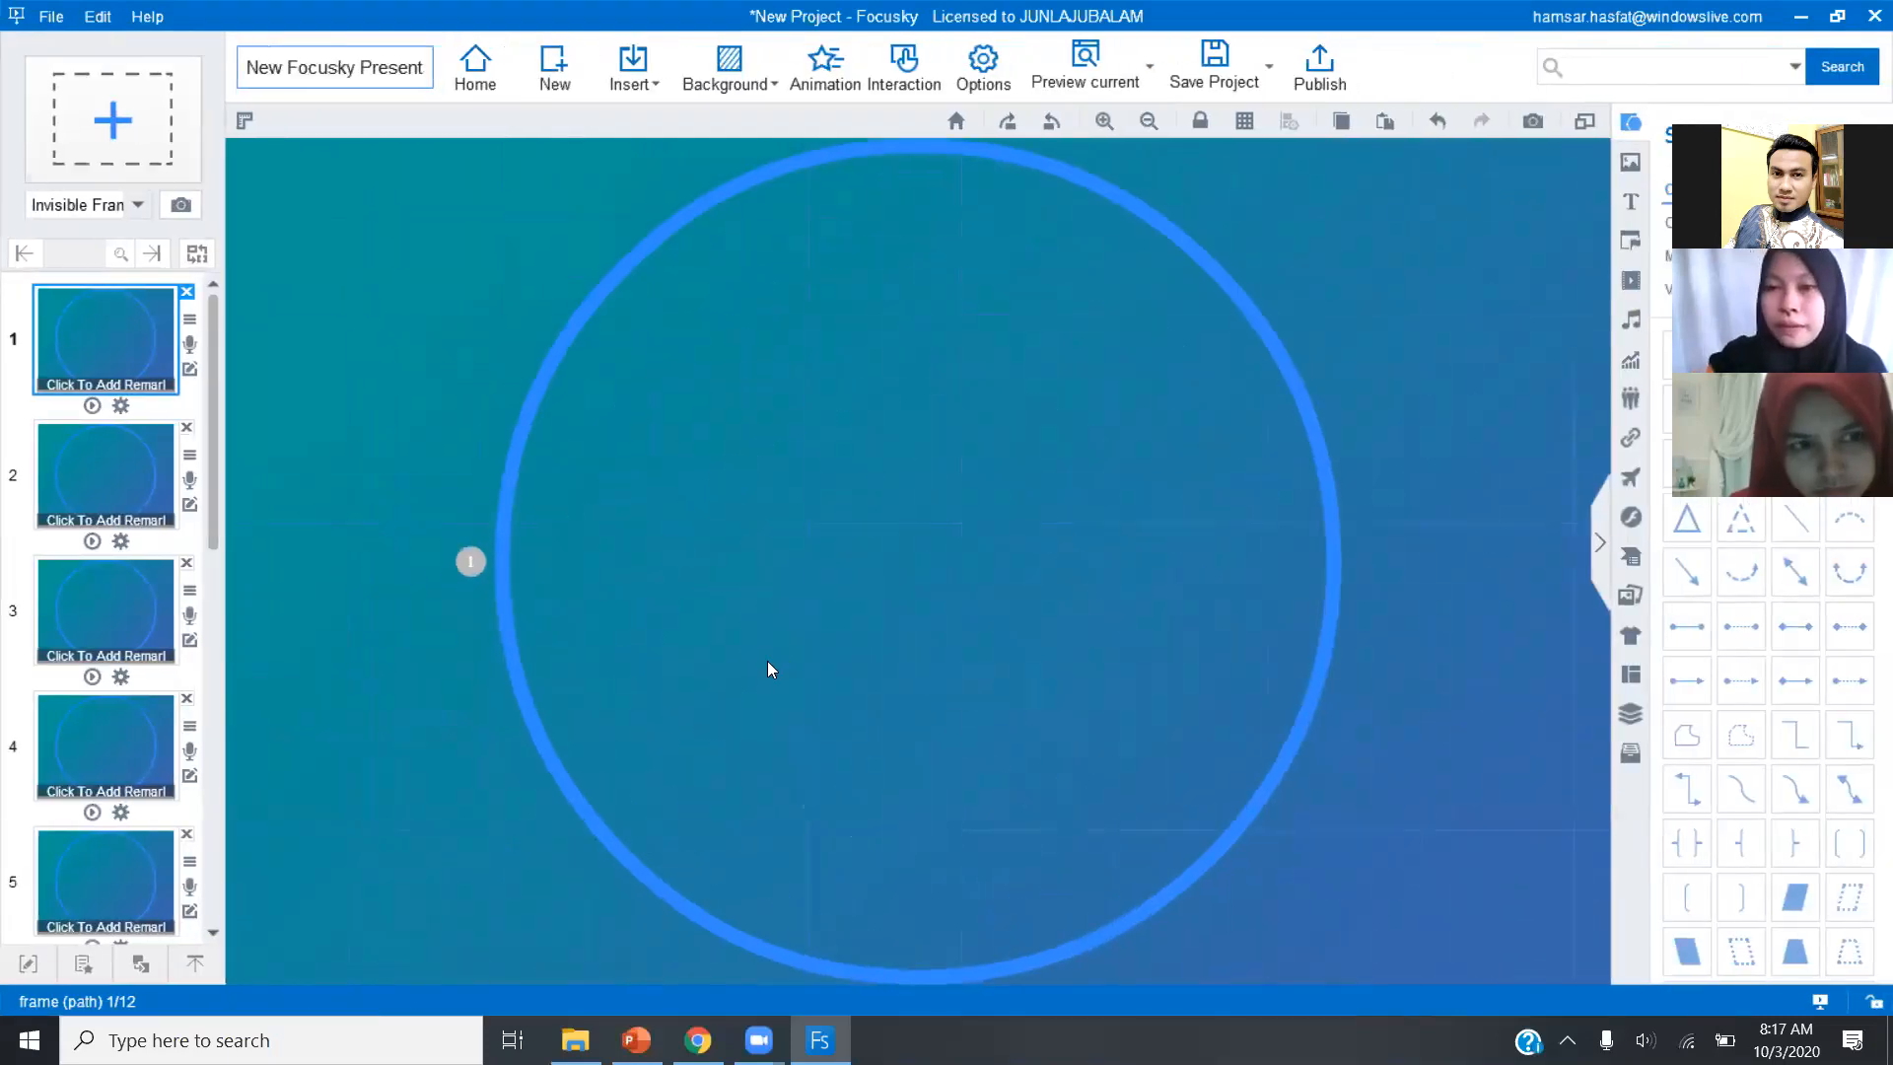
# Look through the new project's frame list, view frame 2 and preview the presentation in full screen.
pyautogui.scroll(-5, 224, 480)
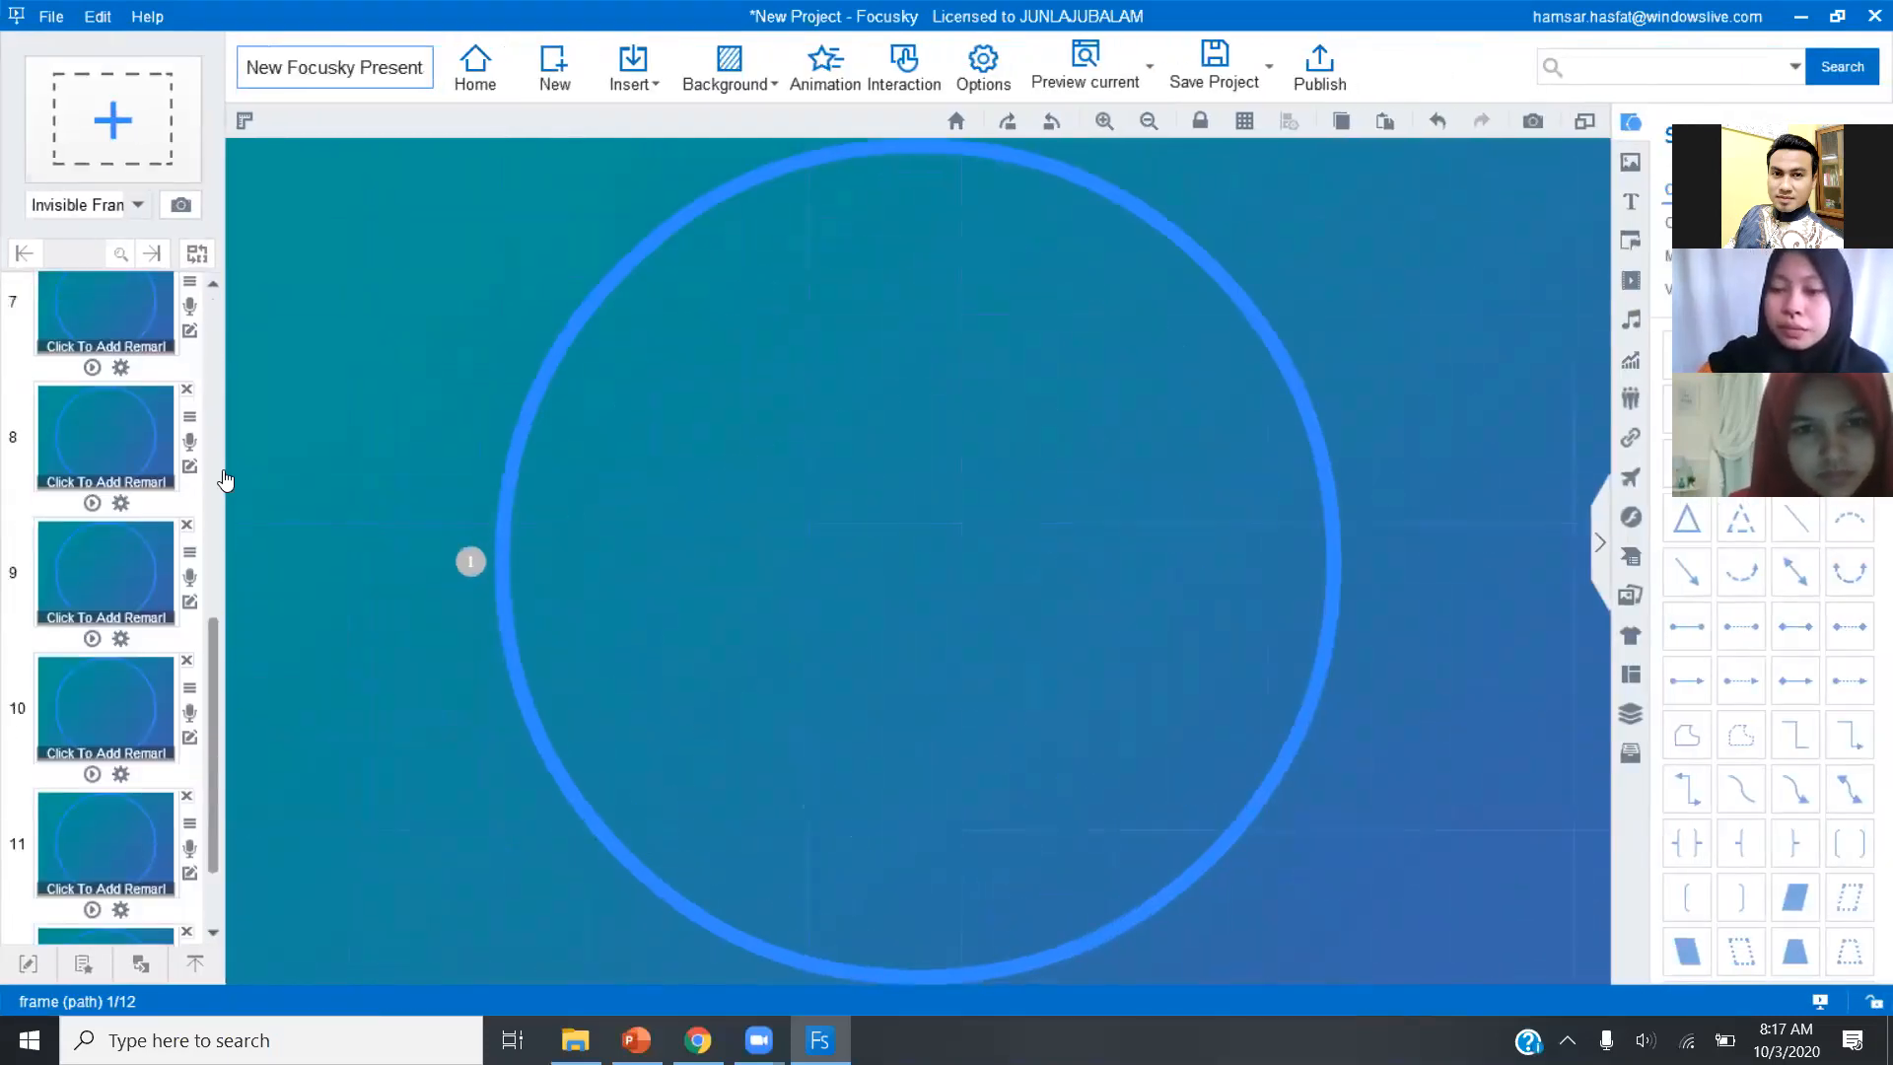
pyautogui.scroll(5, 226, 464)
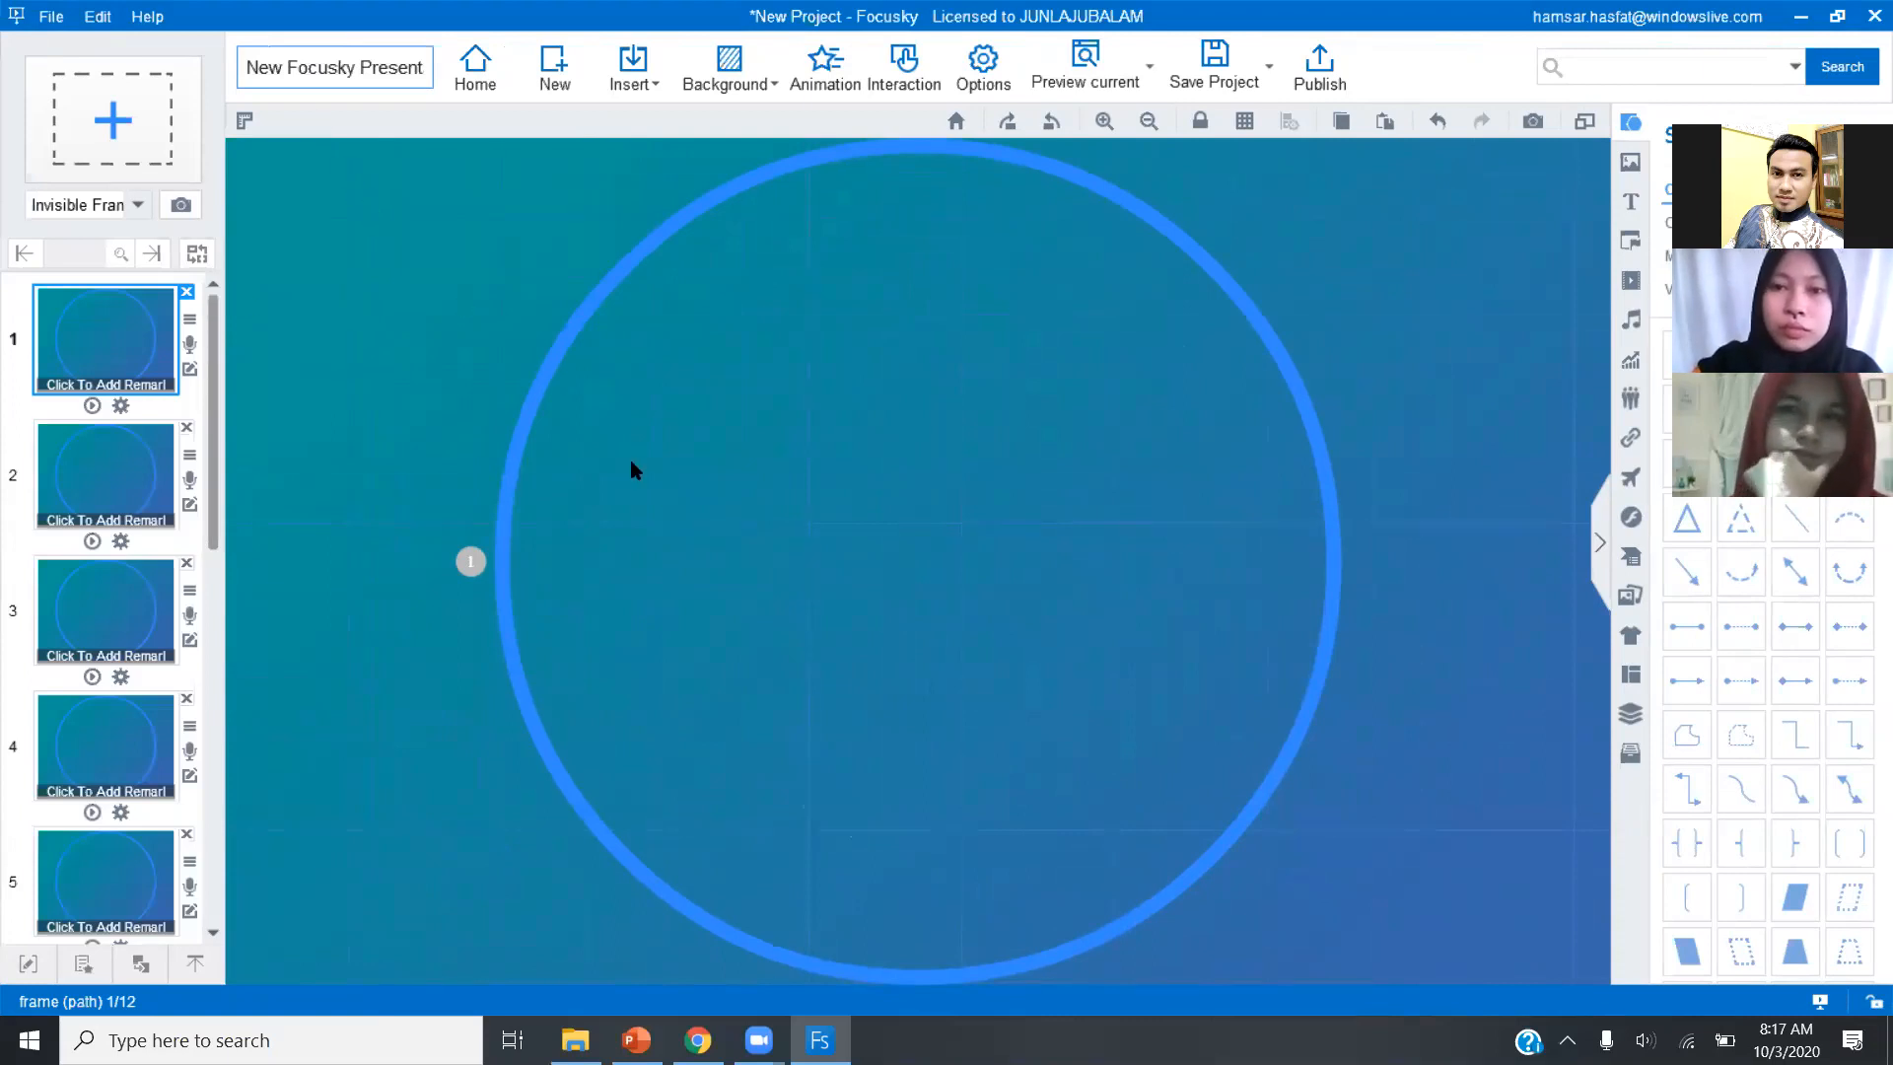
pyautogui.click(121, 489)
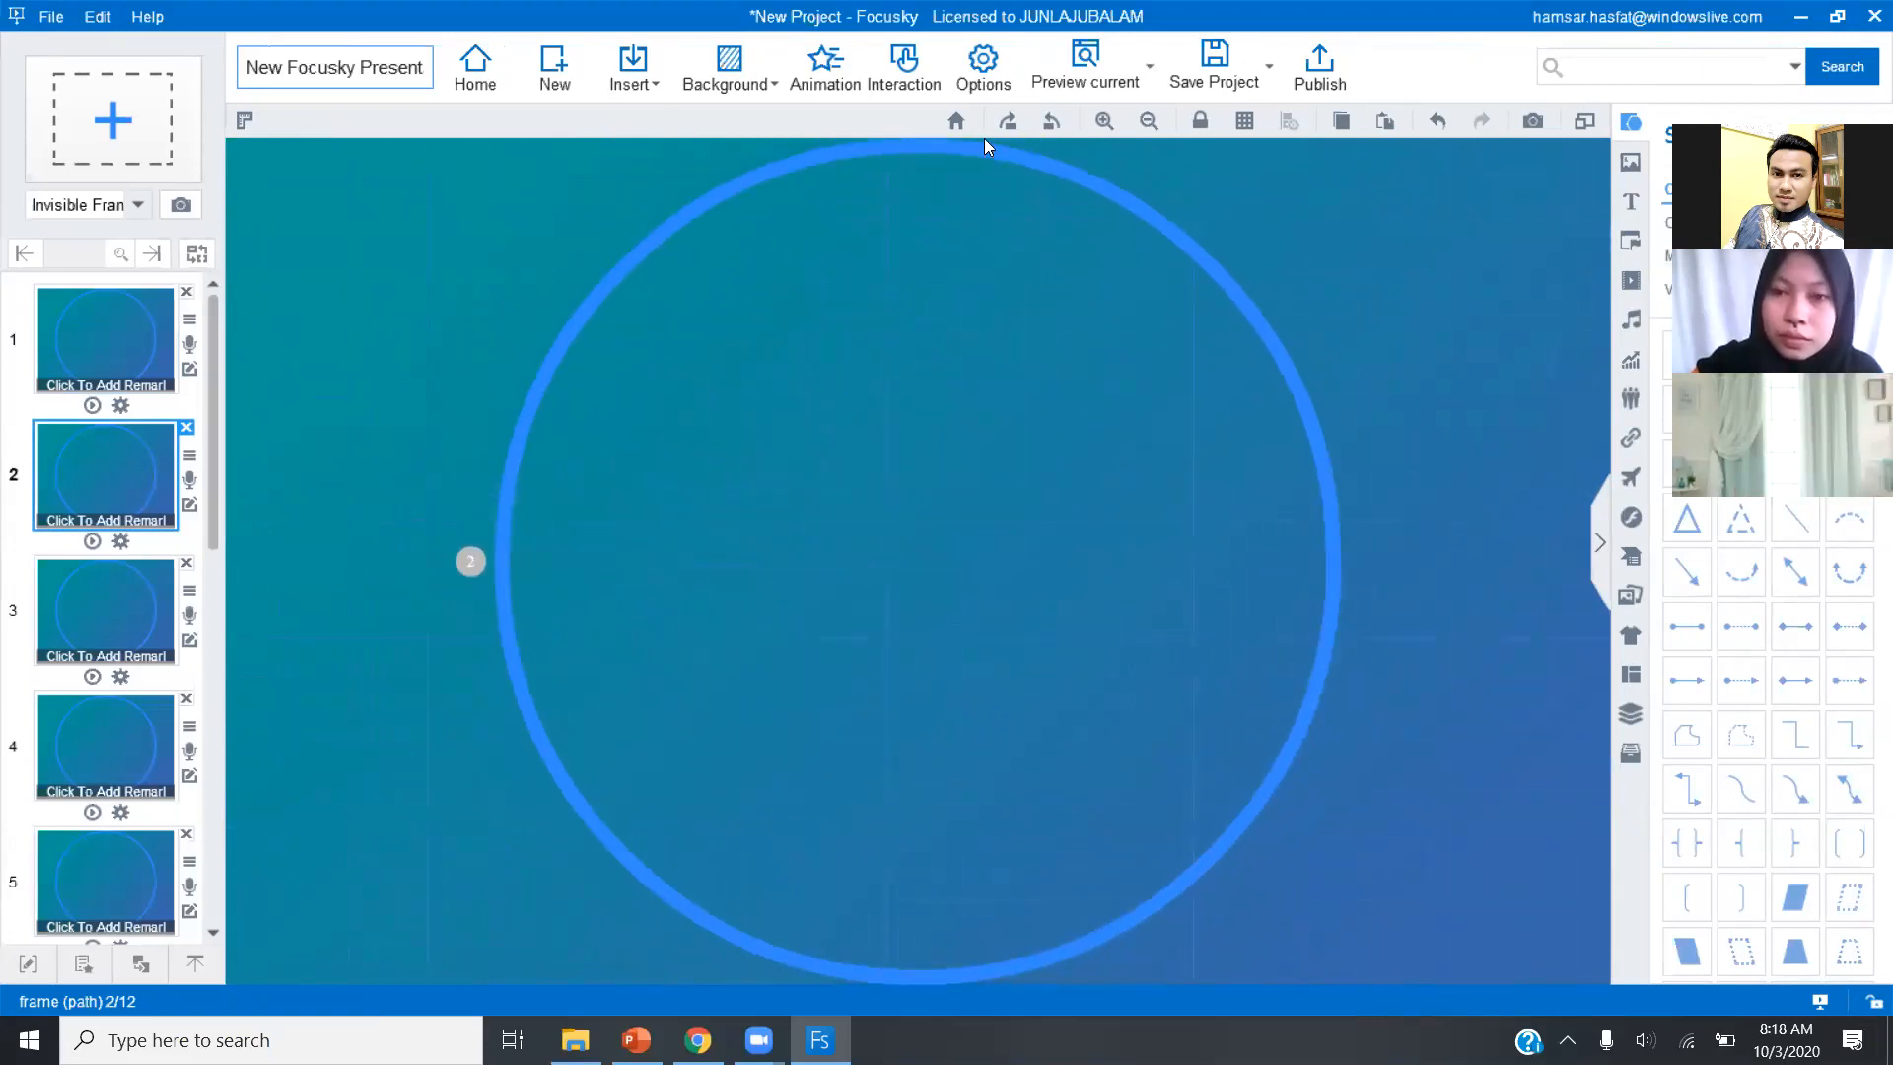
pyautogui.click(1096, 57)
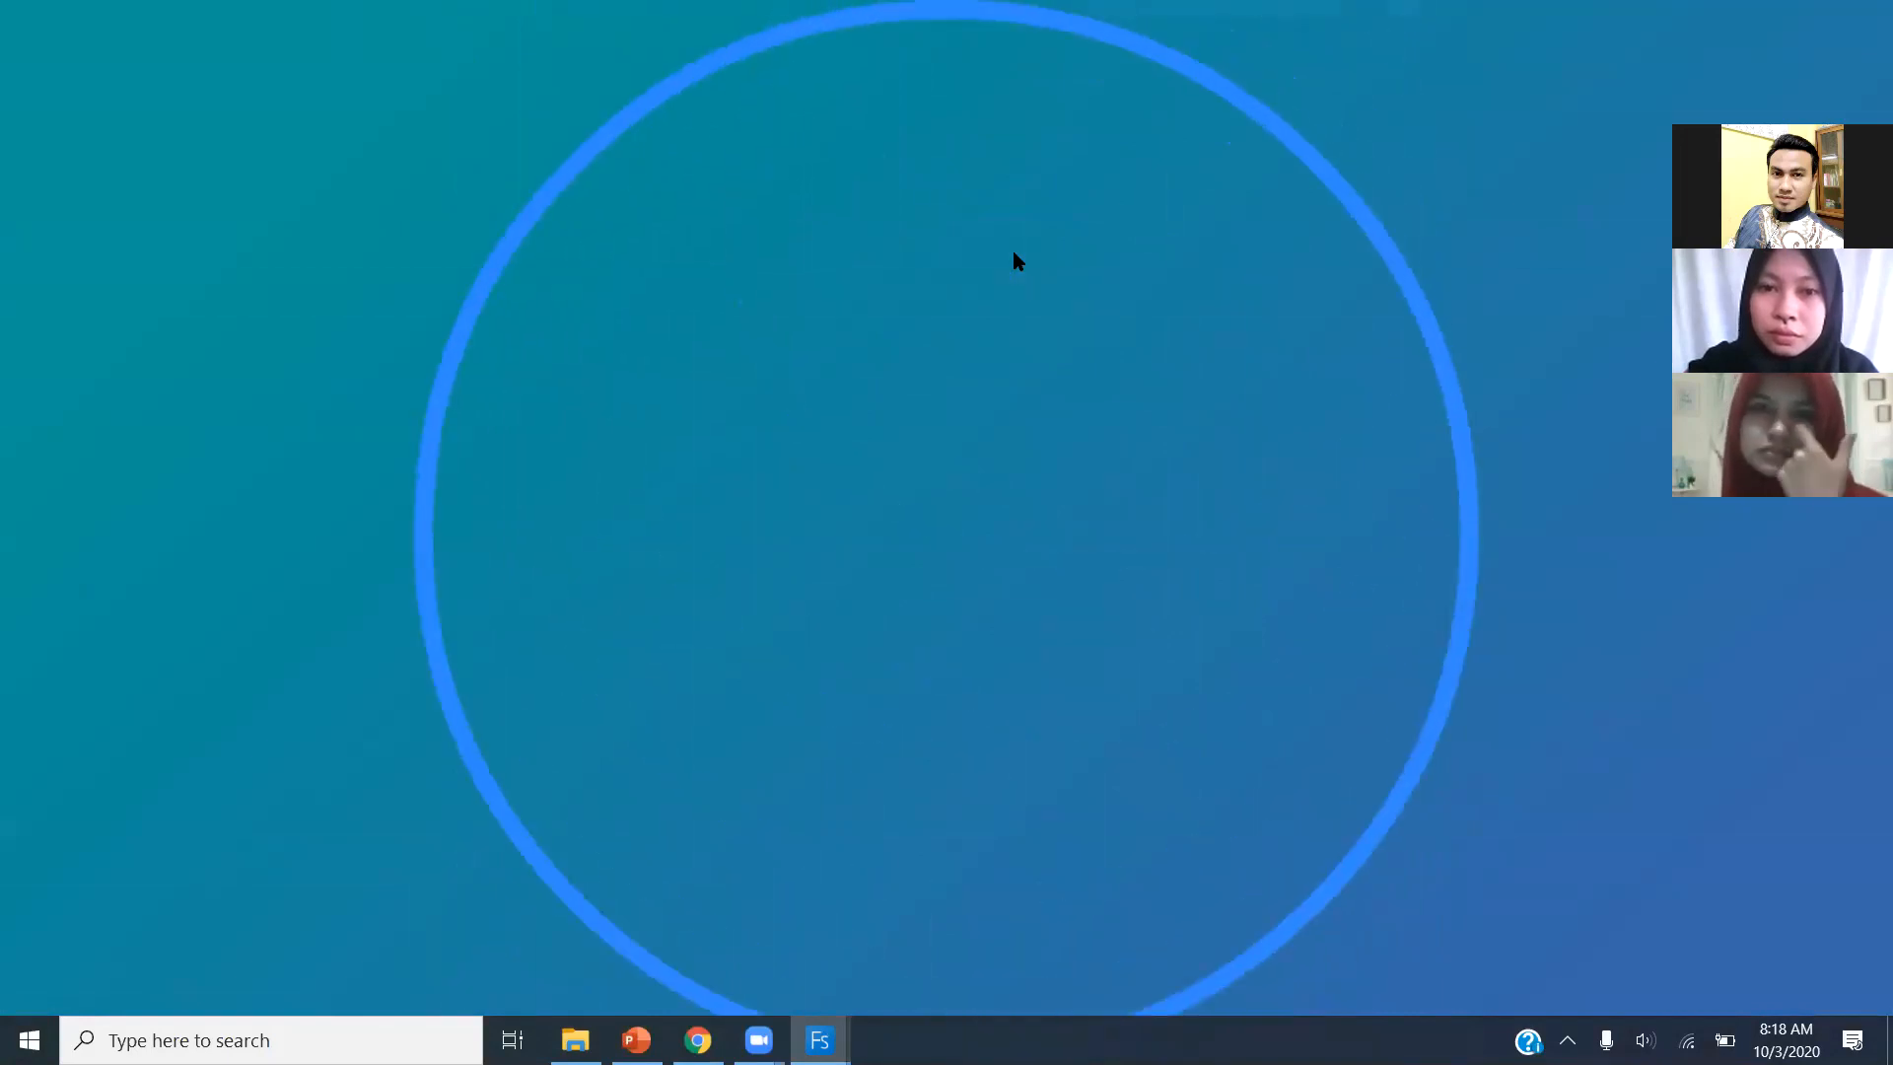
pyautogui.press('Escape')
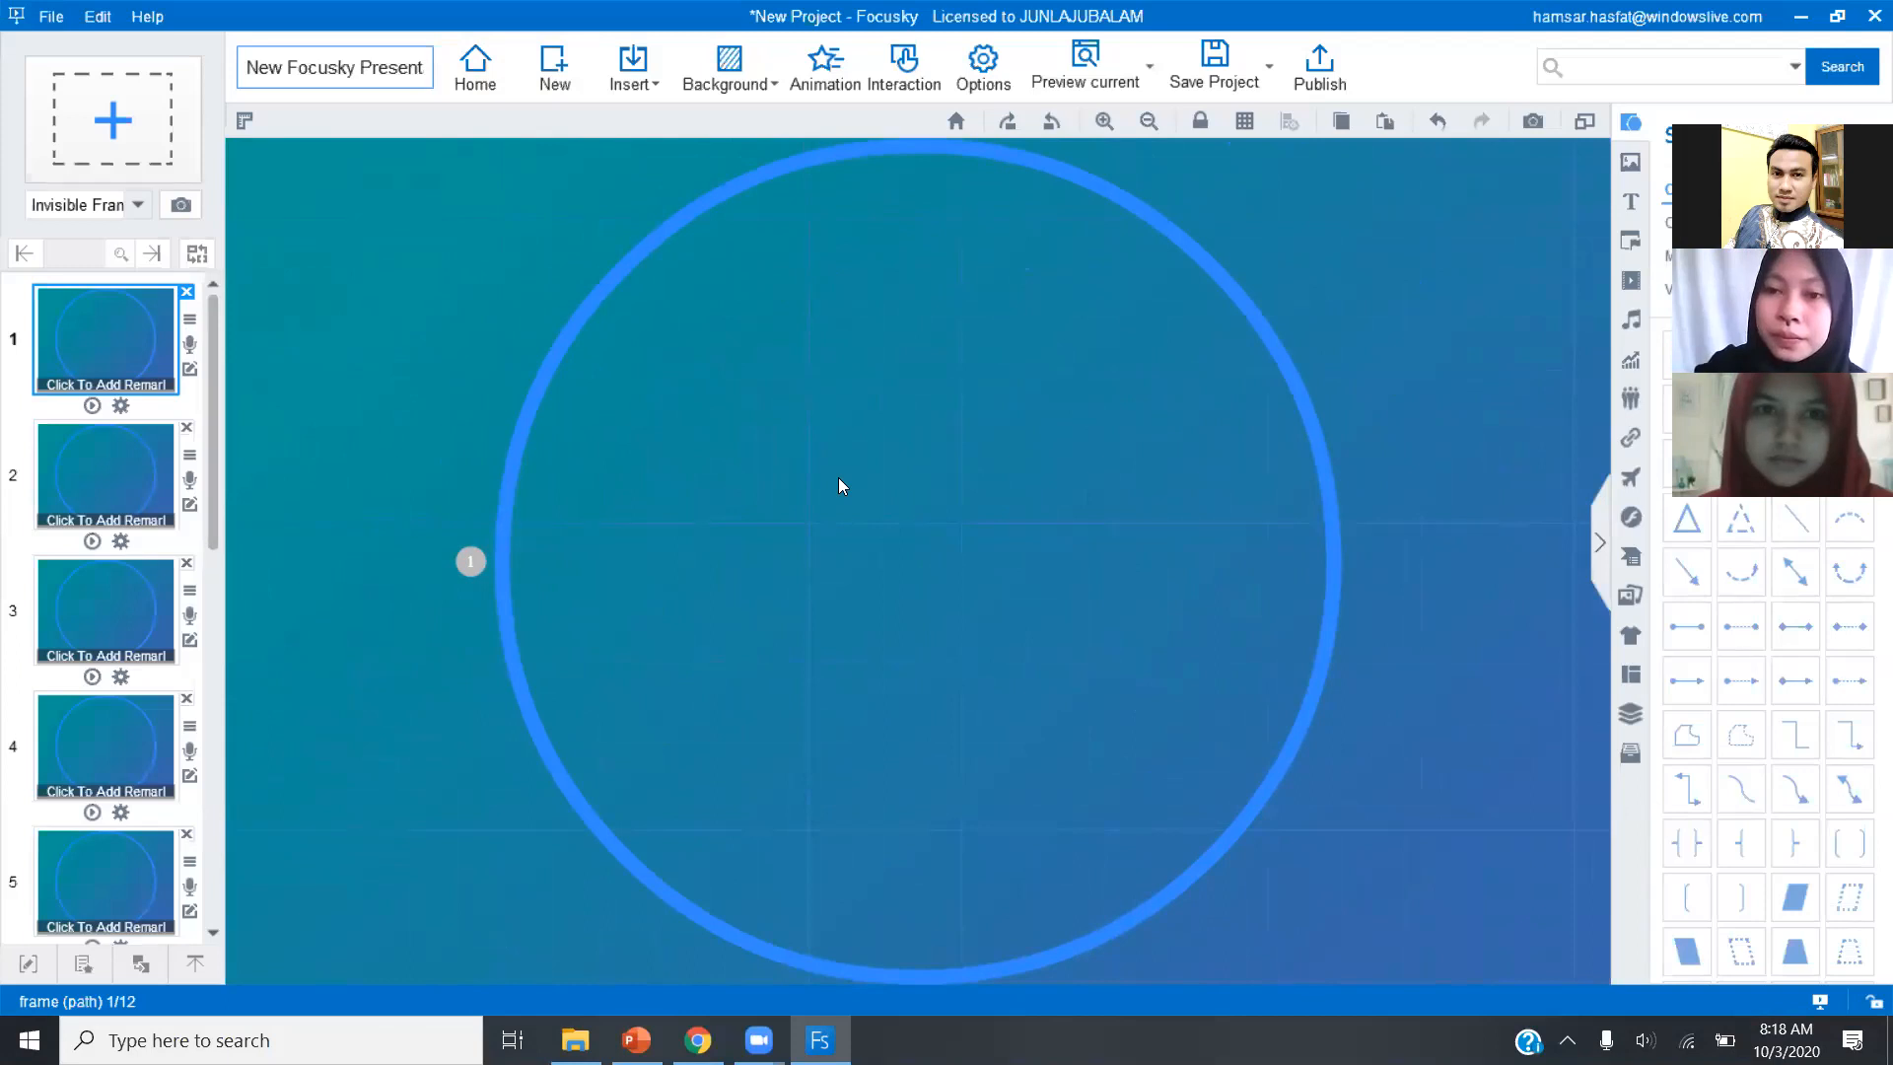
# Leave the blank project without saving it and create a project from the used template Welcome Back to School v2.
pyautogui.click(477, 79)
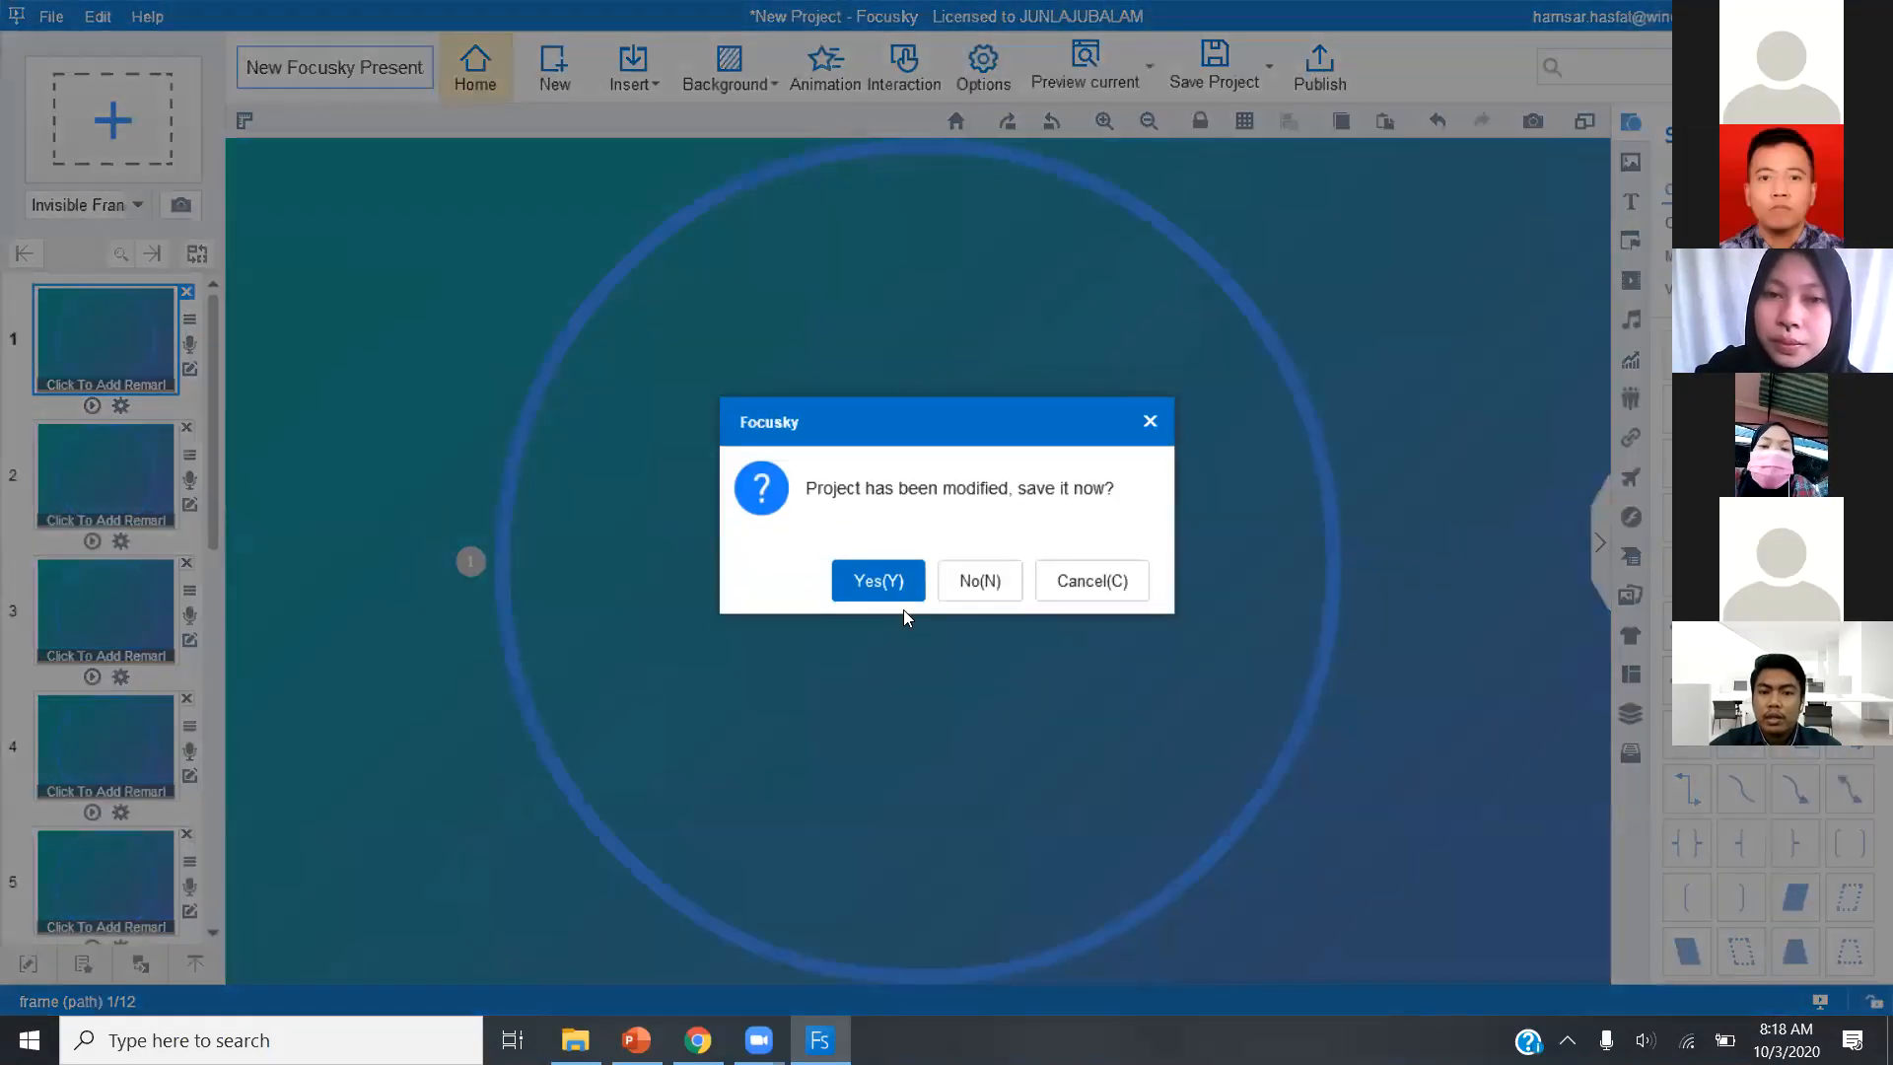
pyautogui.click(977, 590)
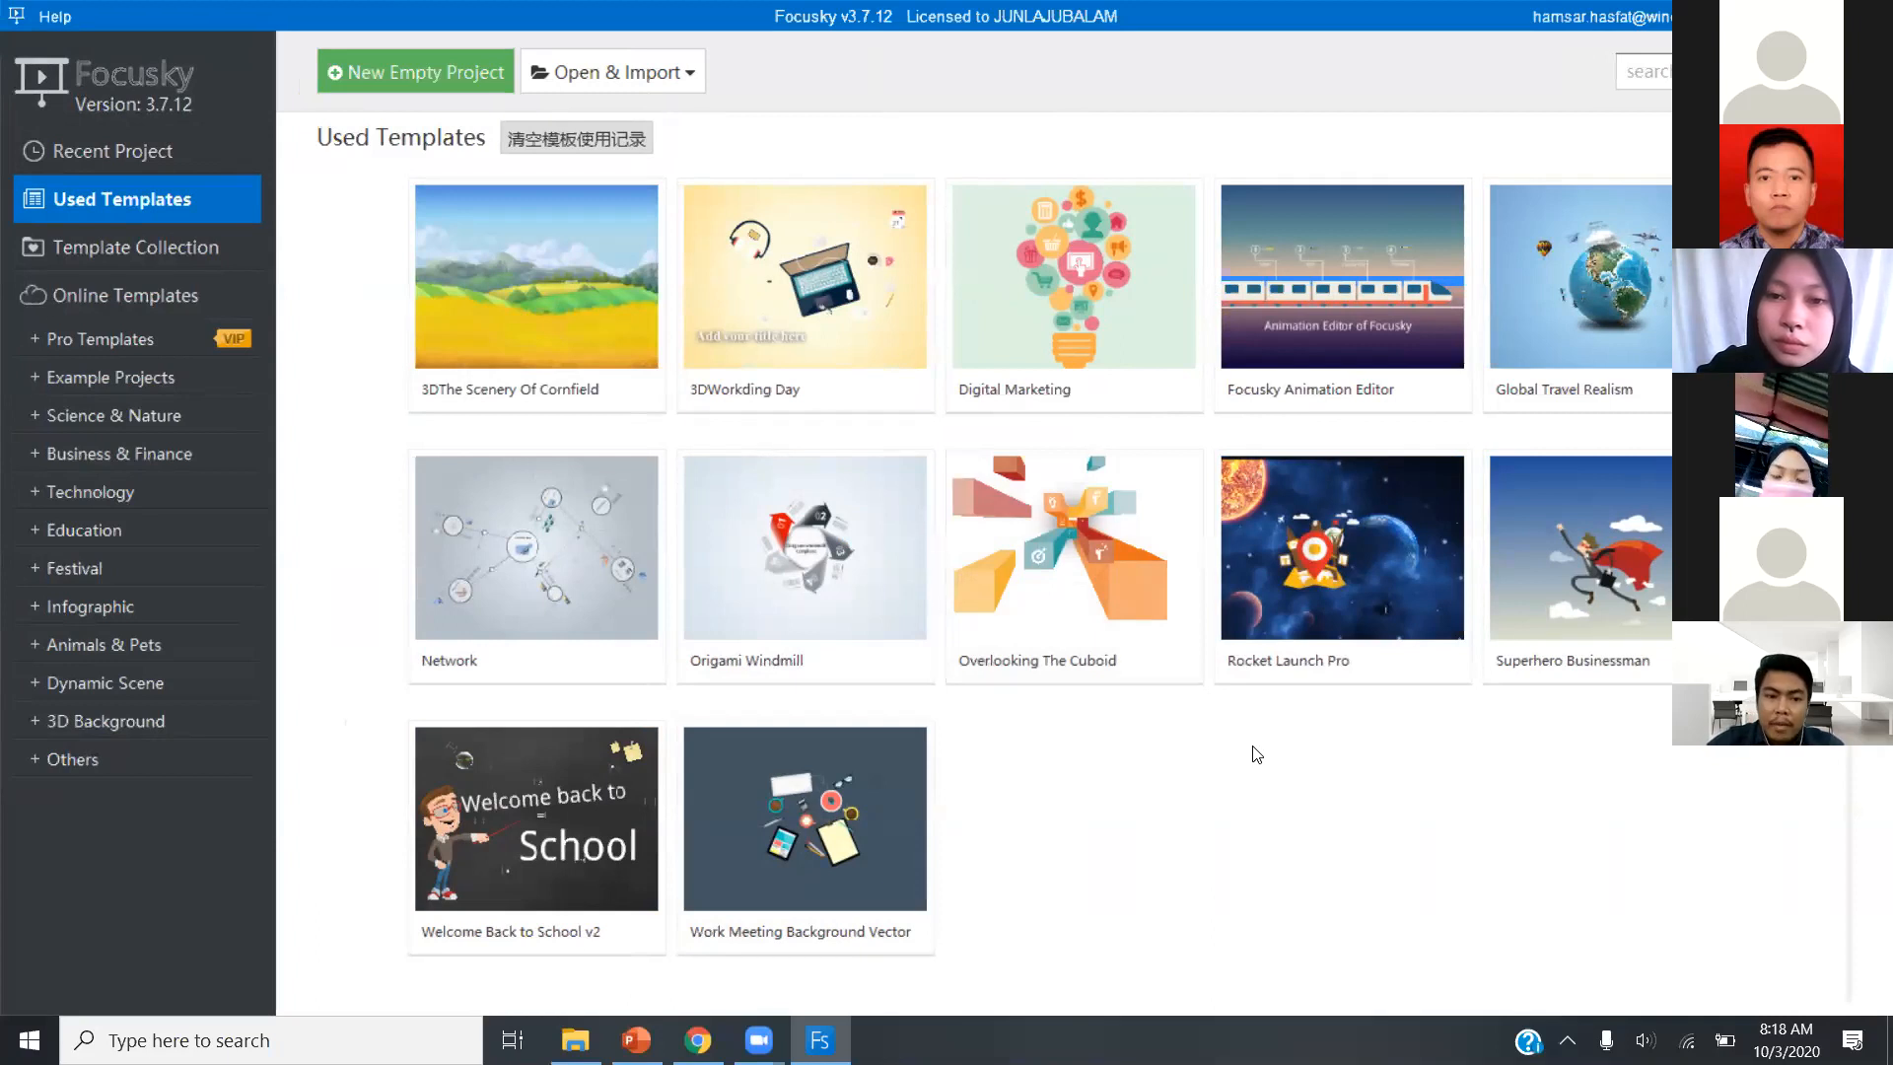
pyautogui.click(521, 810)
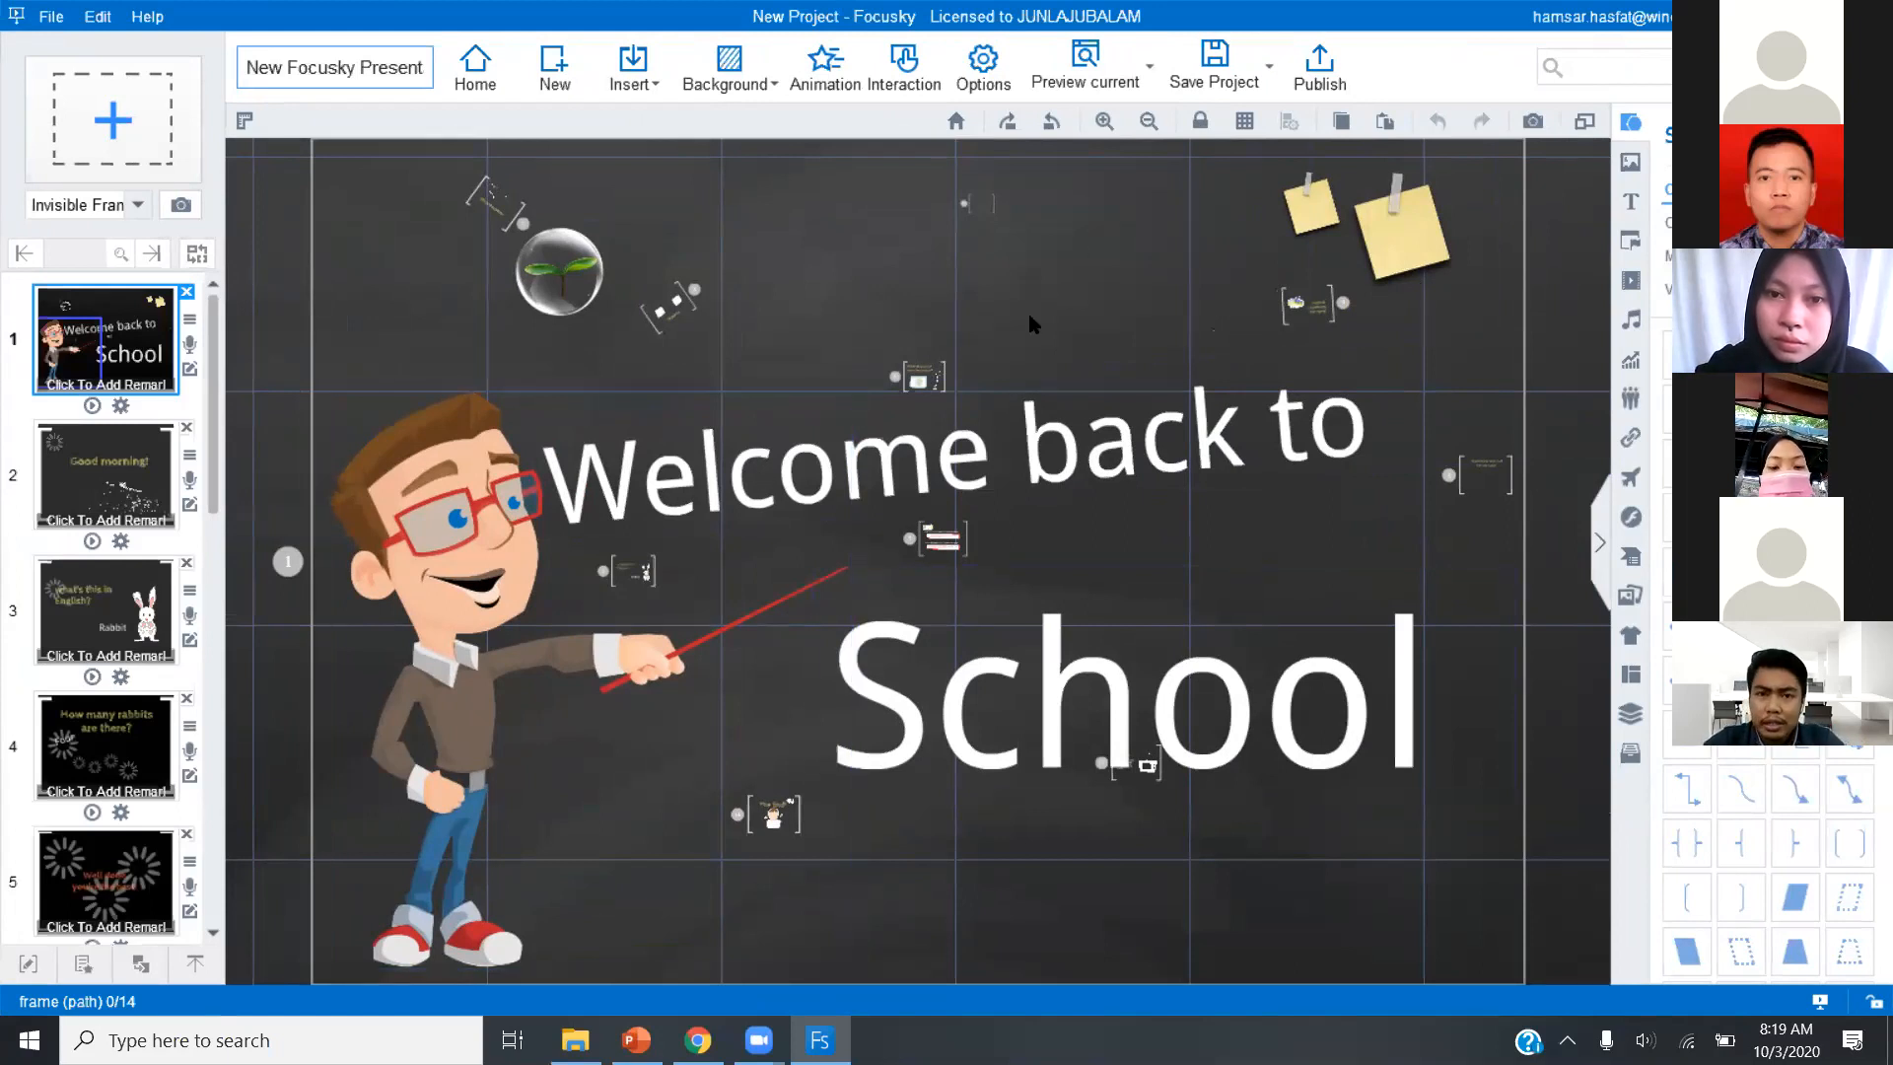
# Preview the Welcome Back to School presentation up to the "Books are humanity's progress." frame and exit the preview.
pyautogui.click(1147, 69)
pyautogui.click(1108, 138)
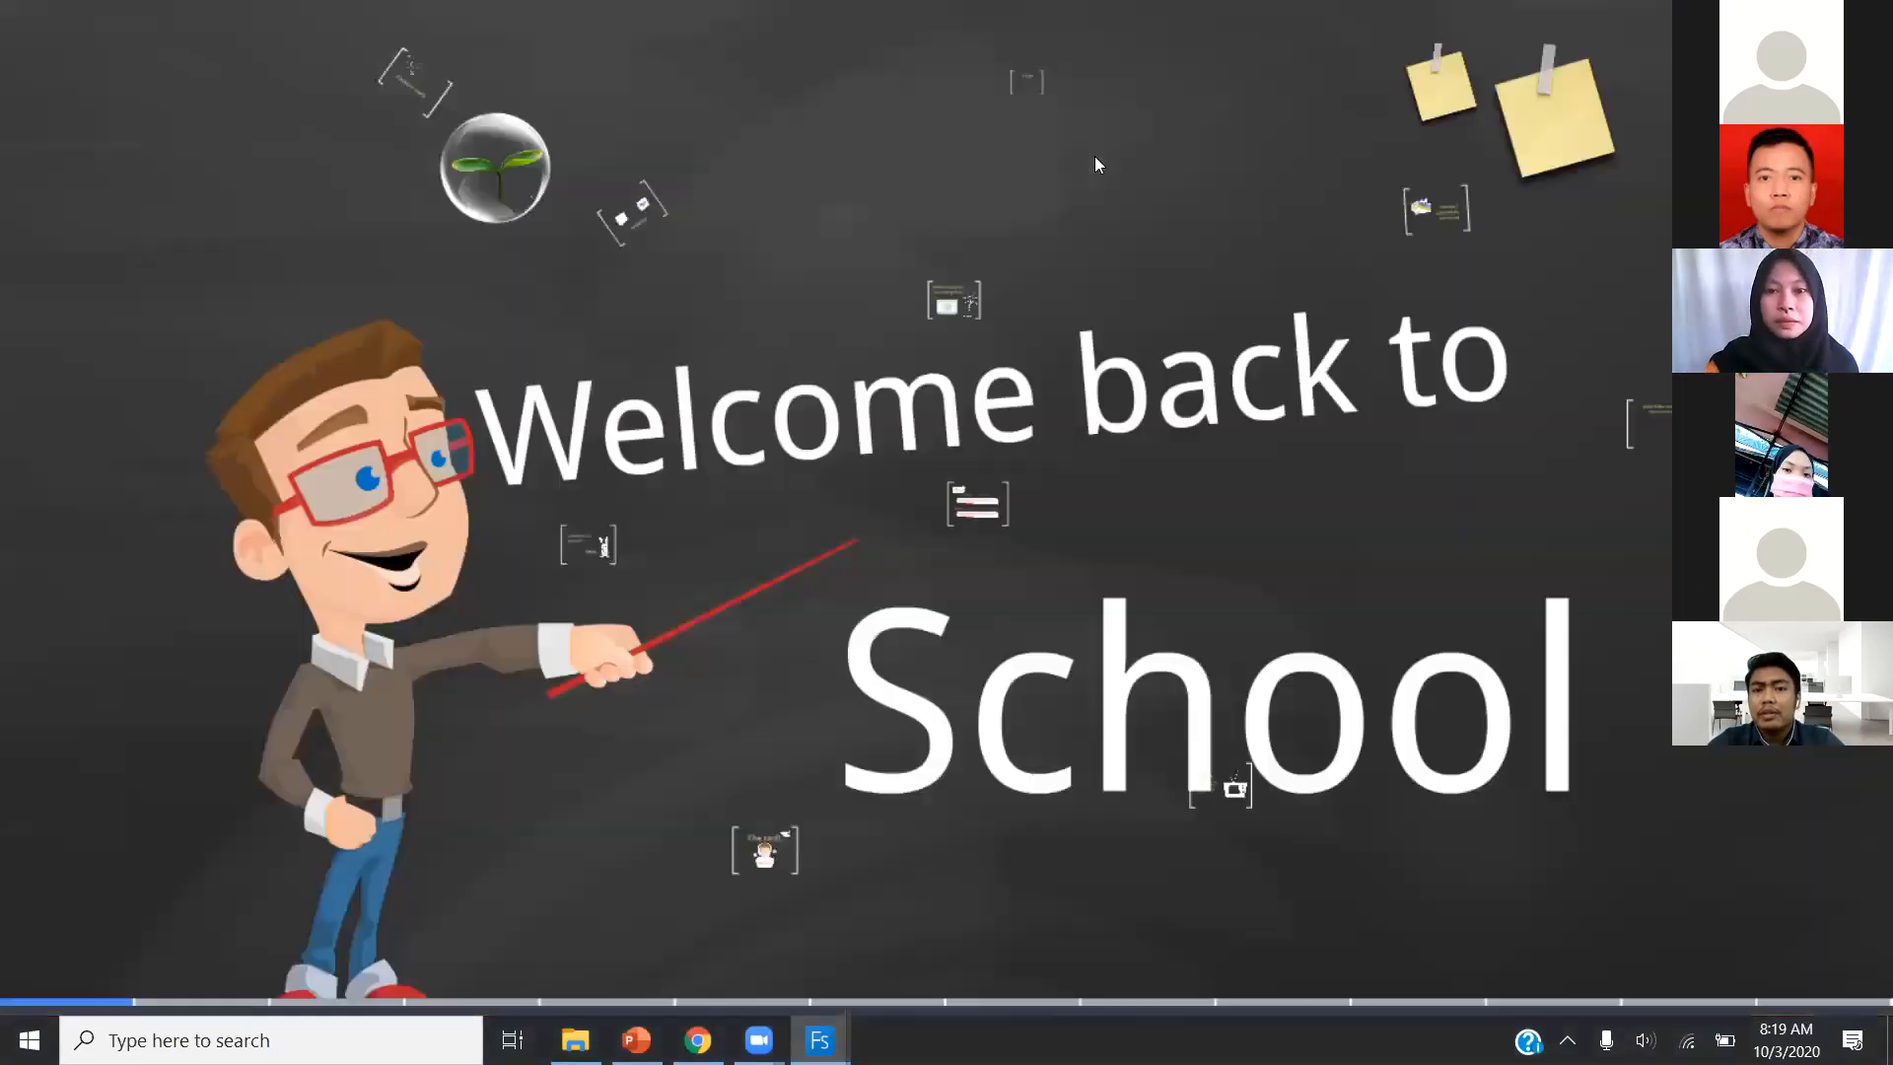
pyautogui.press('Right')
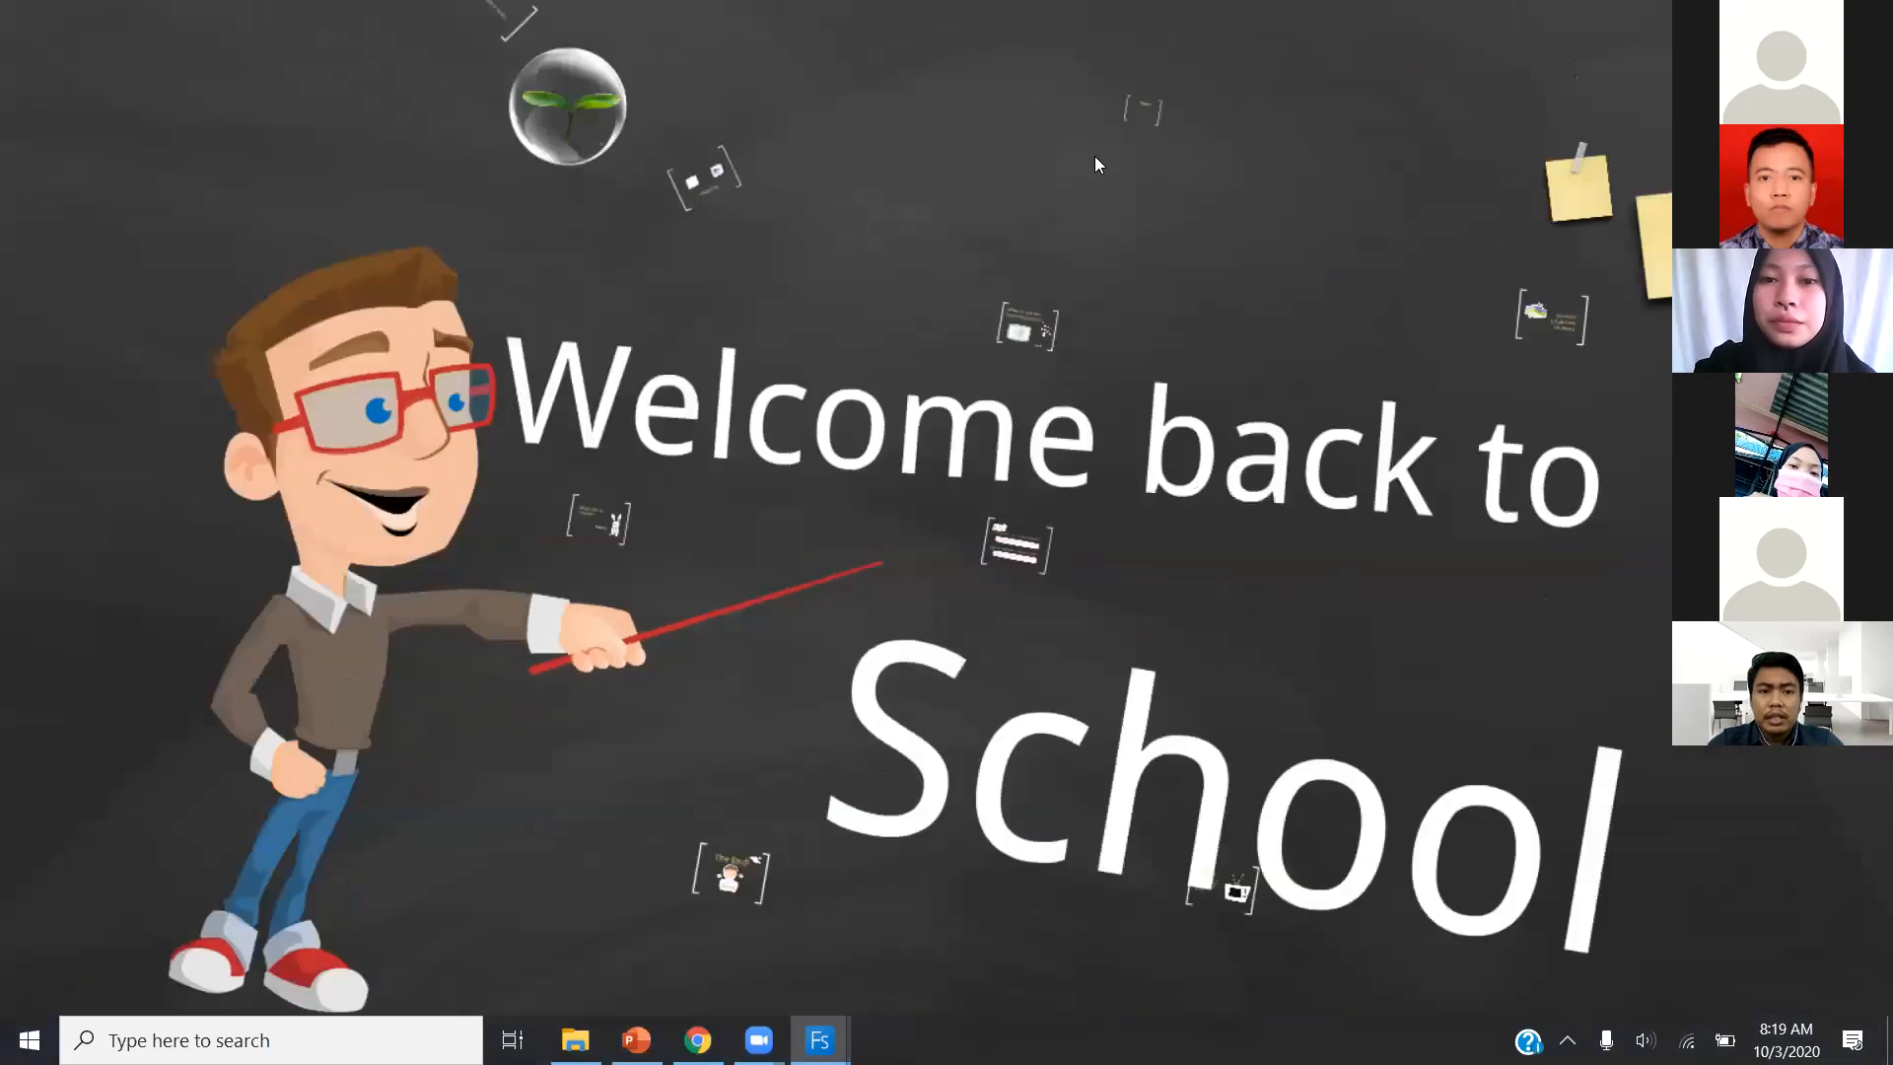
pyautogui.press('Right')
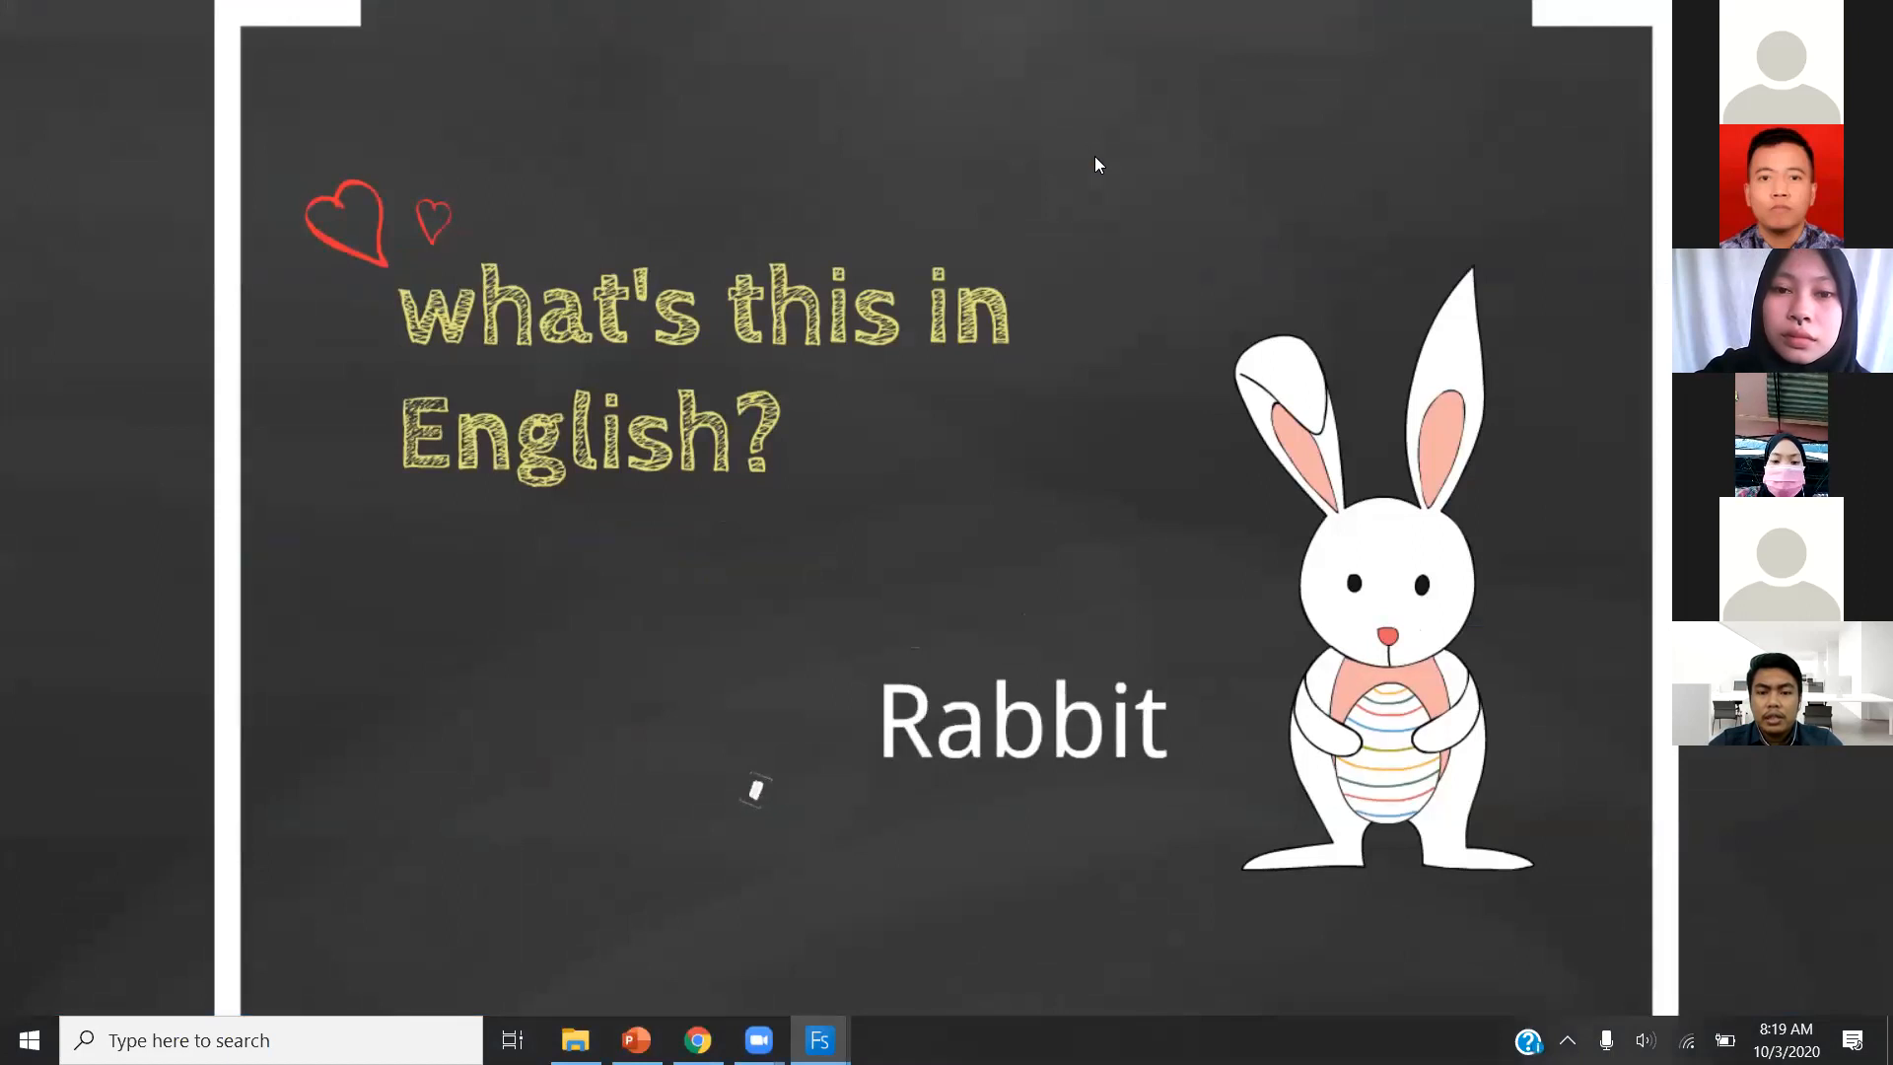
pyautogui.press('Right')
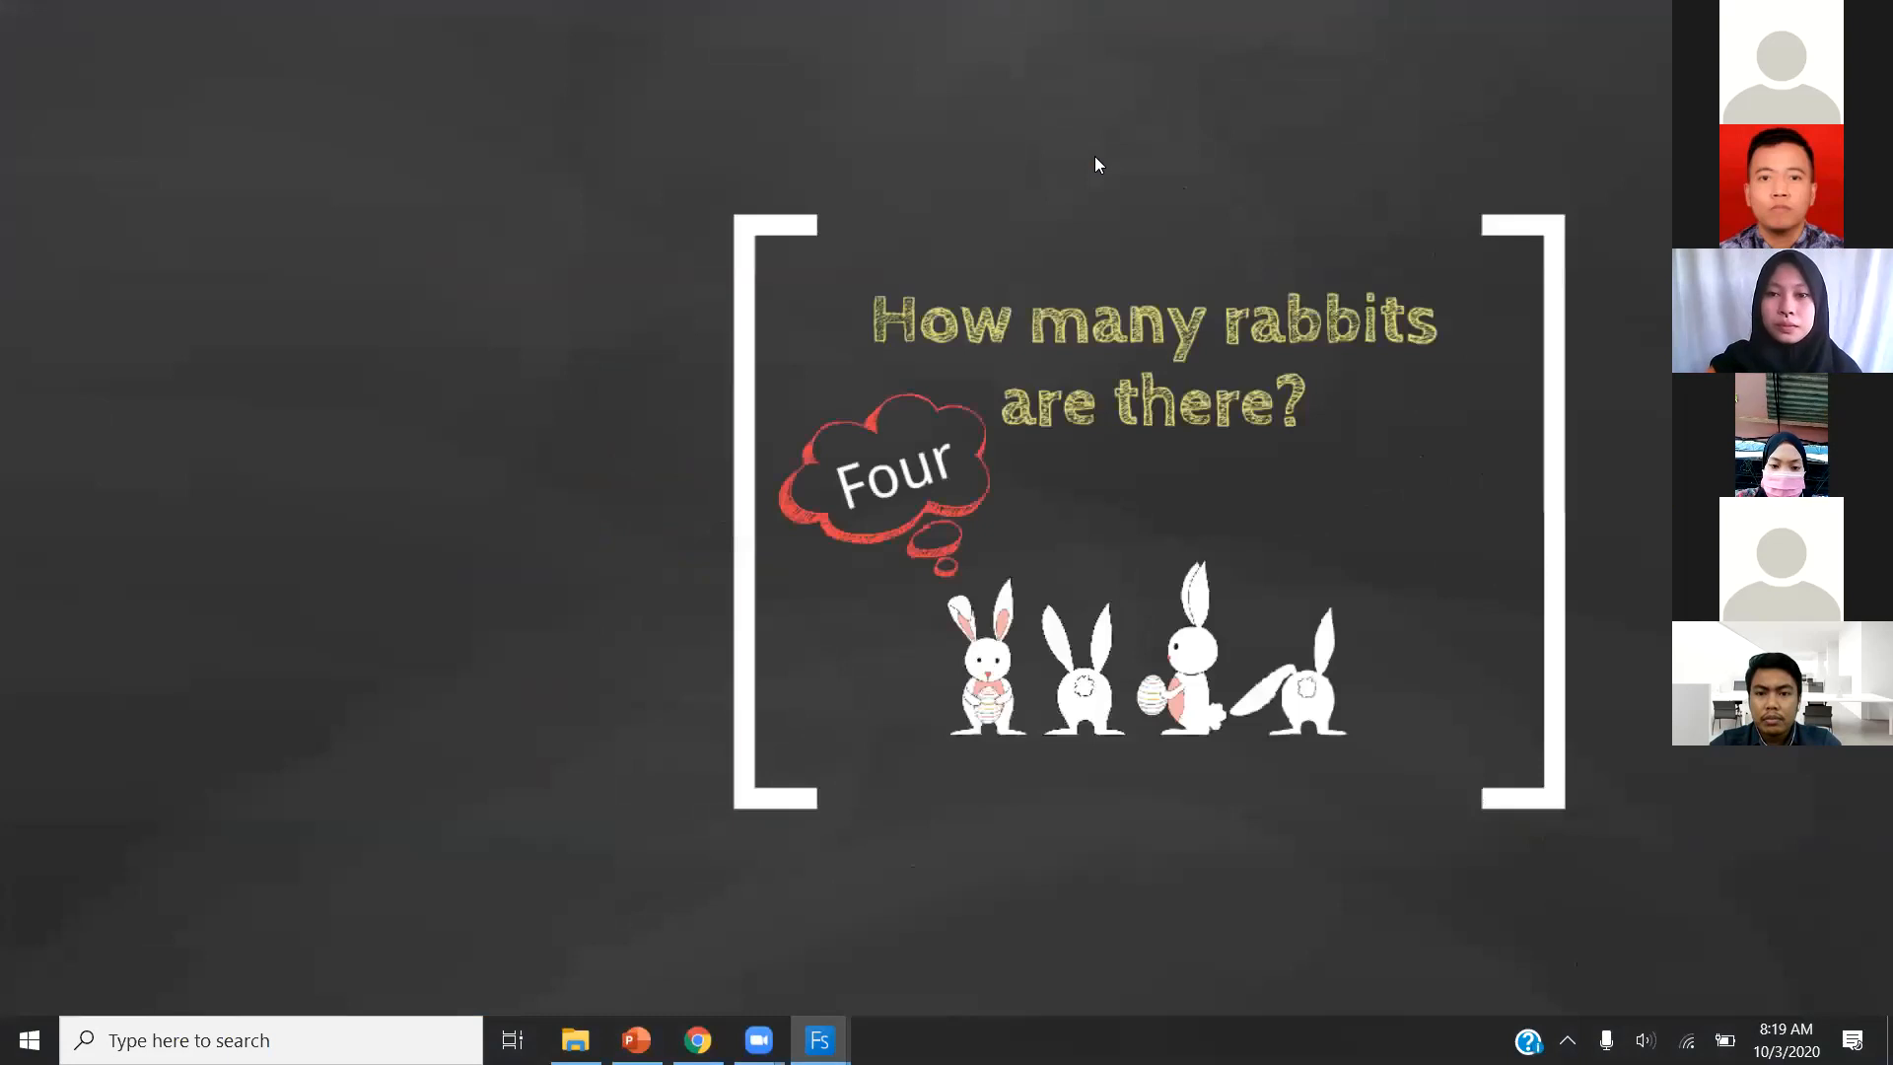
pyautogui.press('Right')
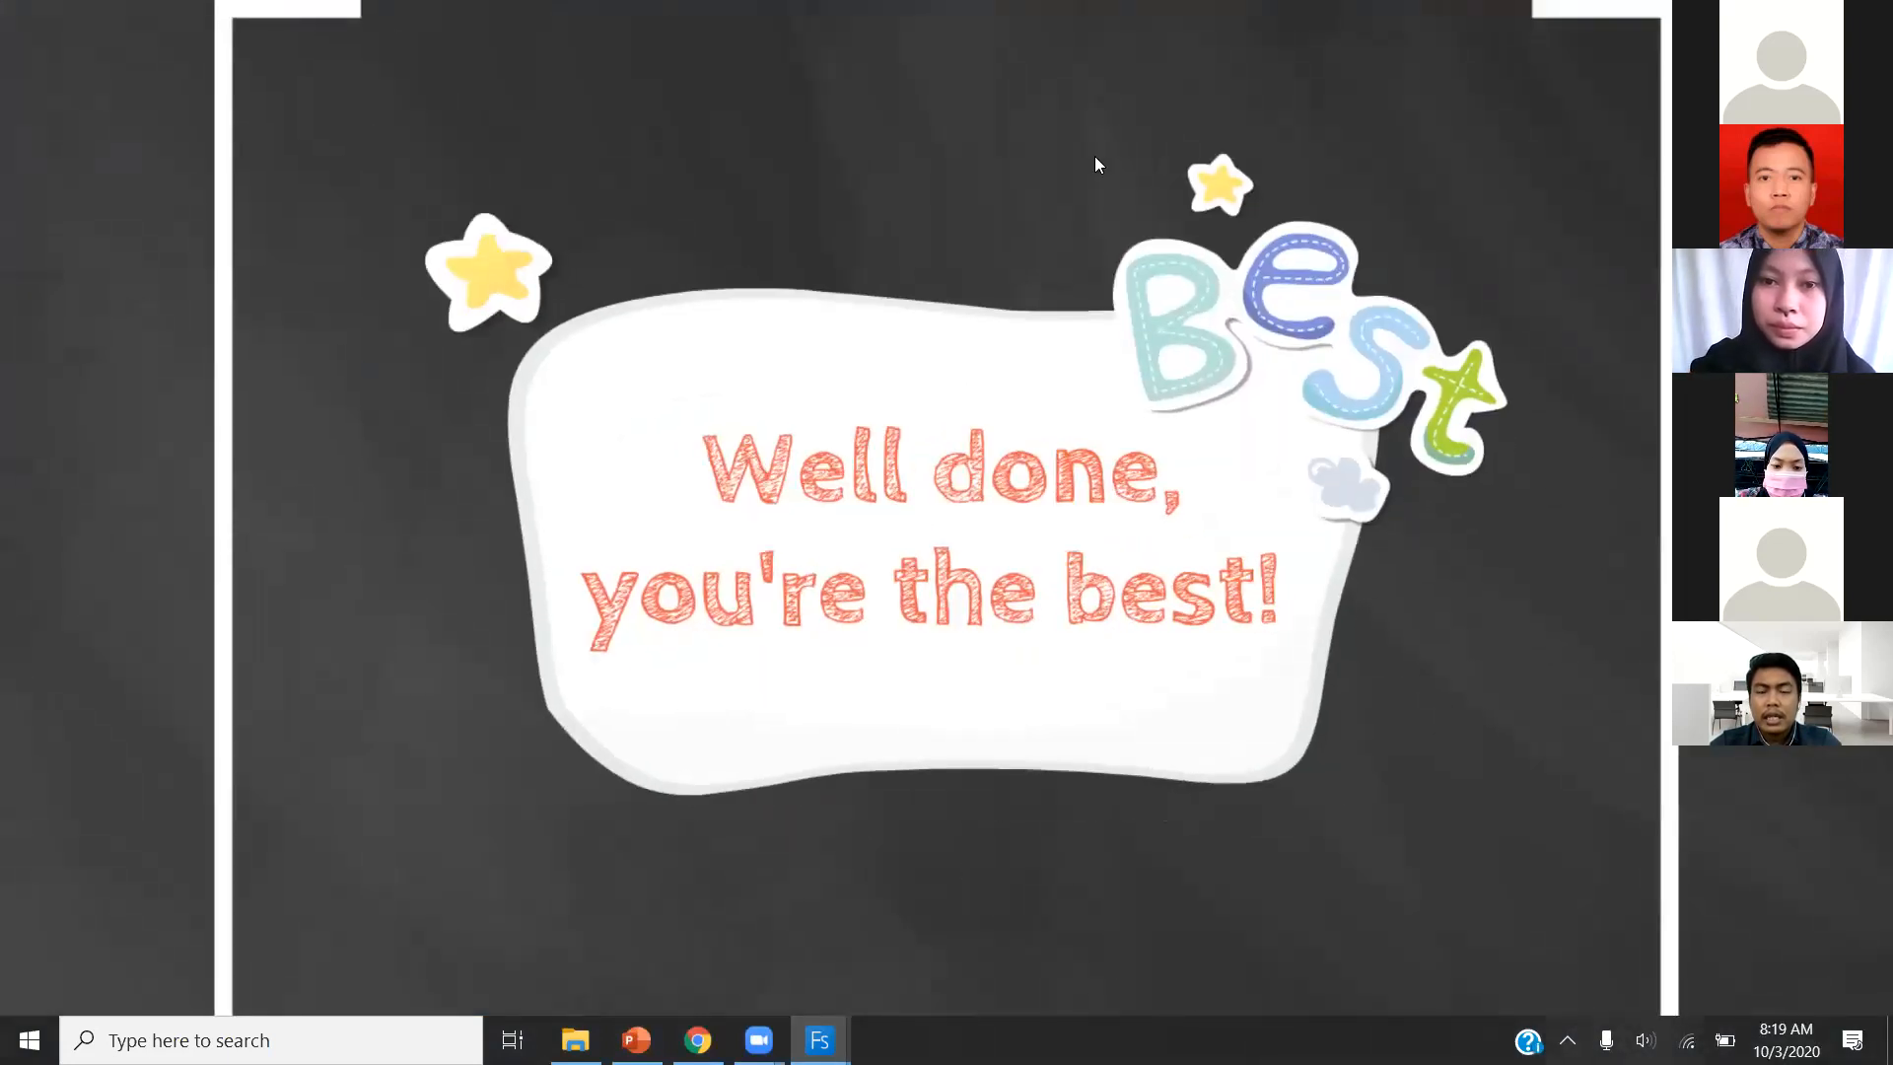
pyautogui.press('Right')
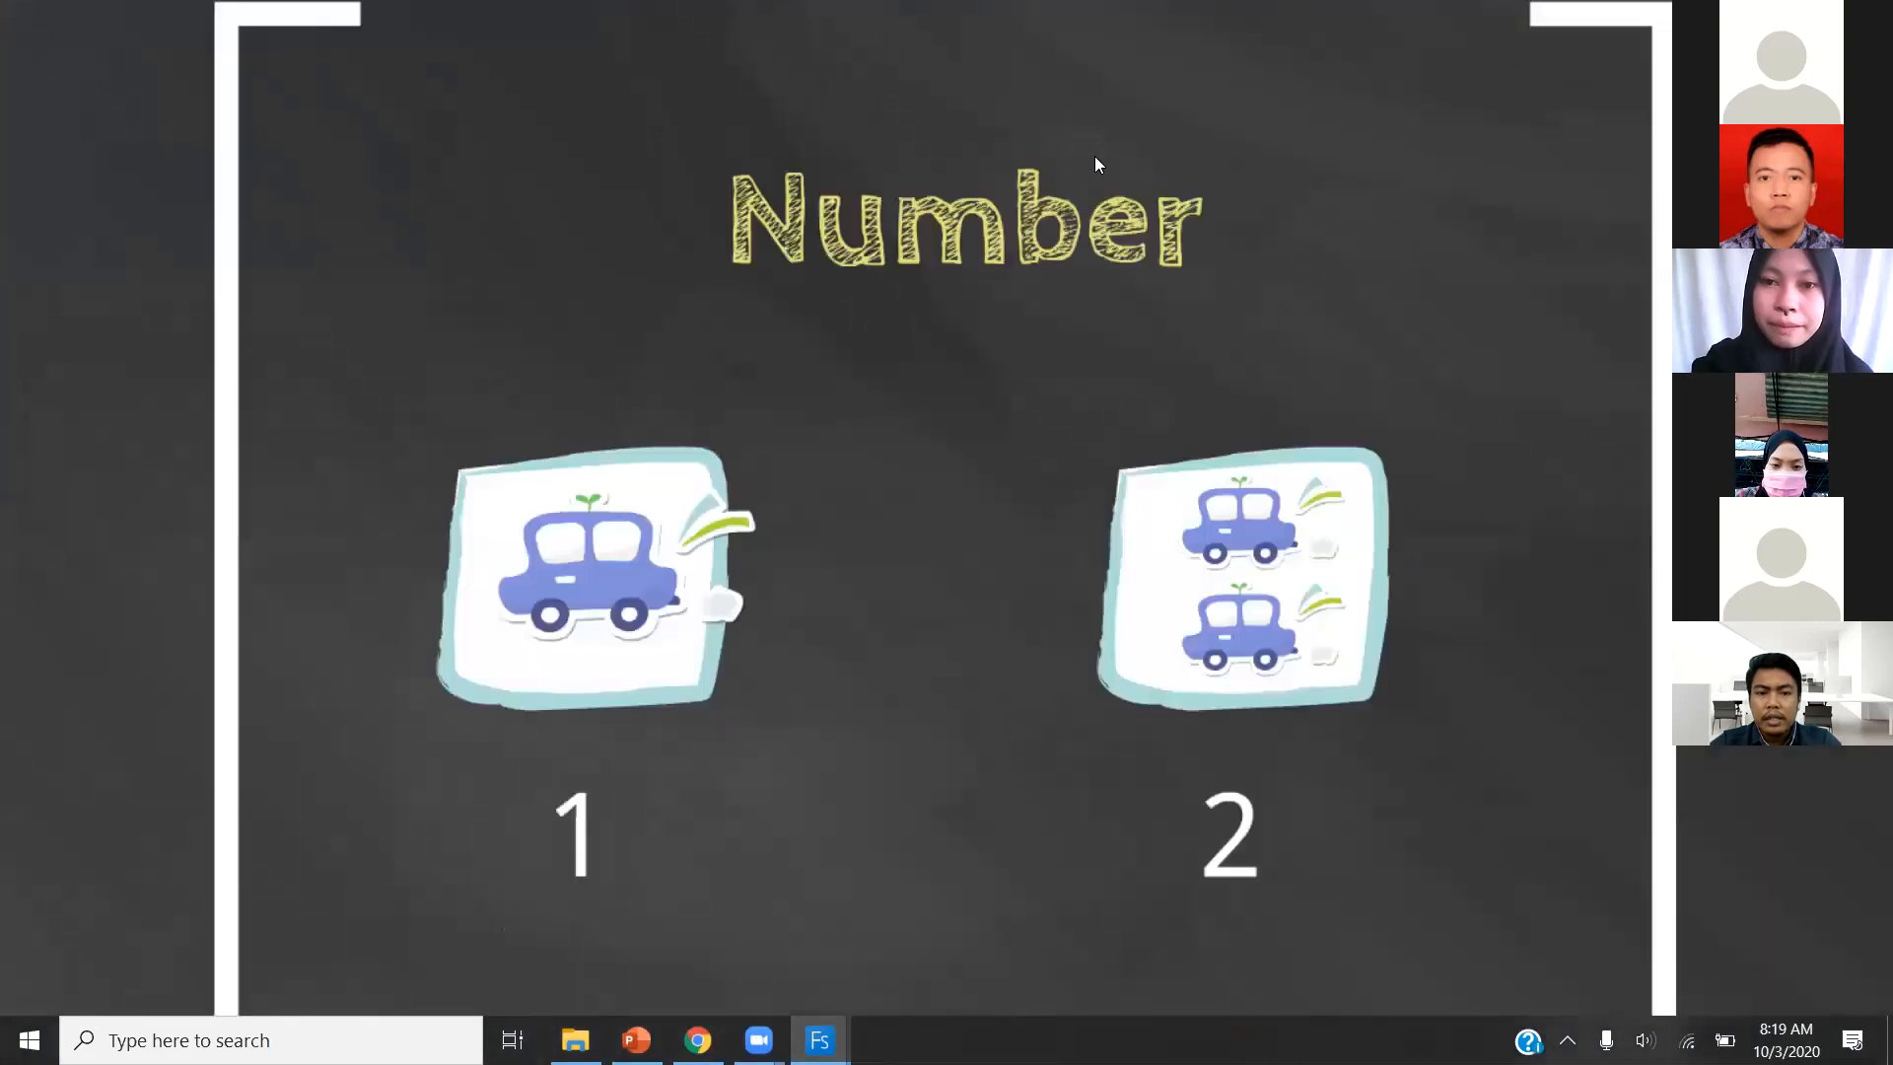
pyautogui.press('Right')
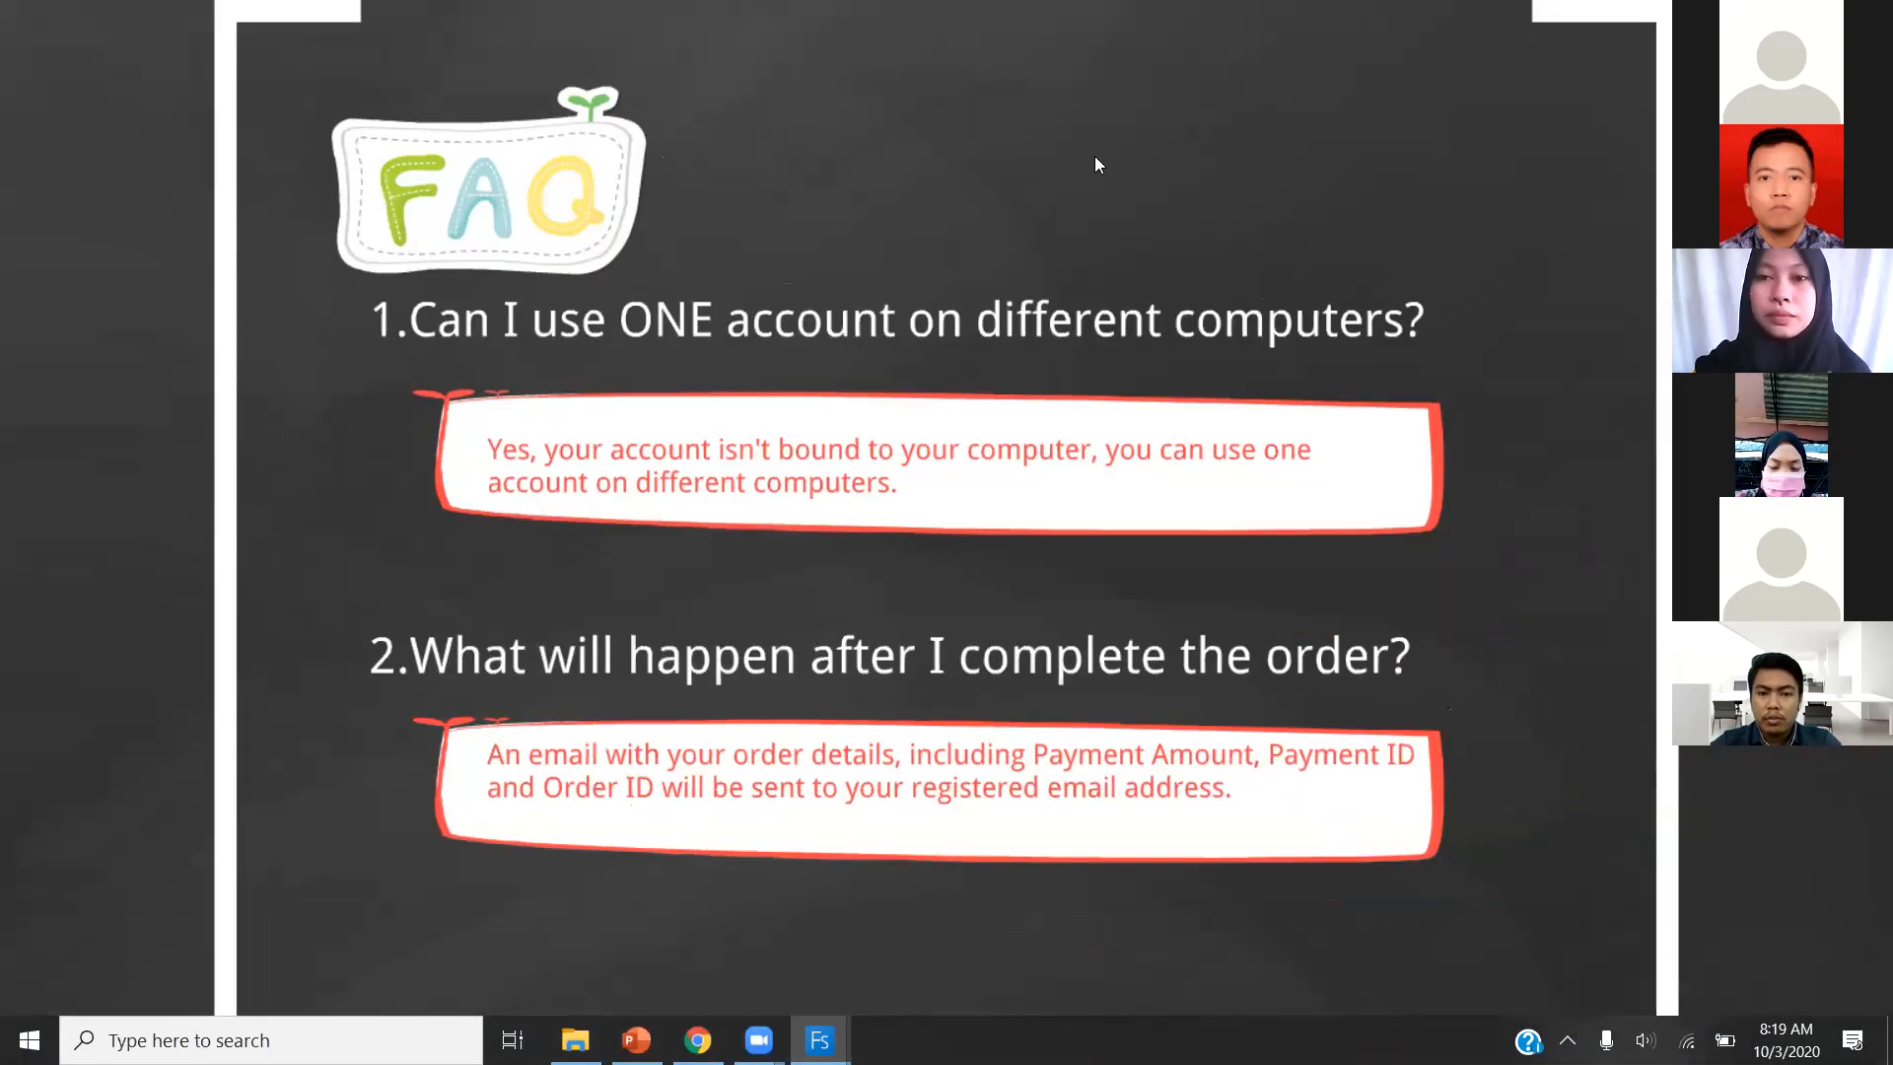
pyautogui.press('Right')
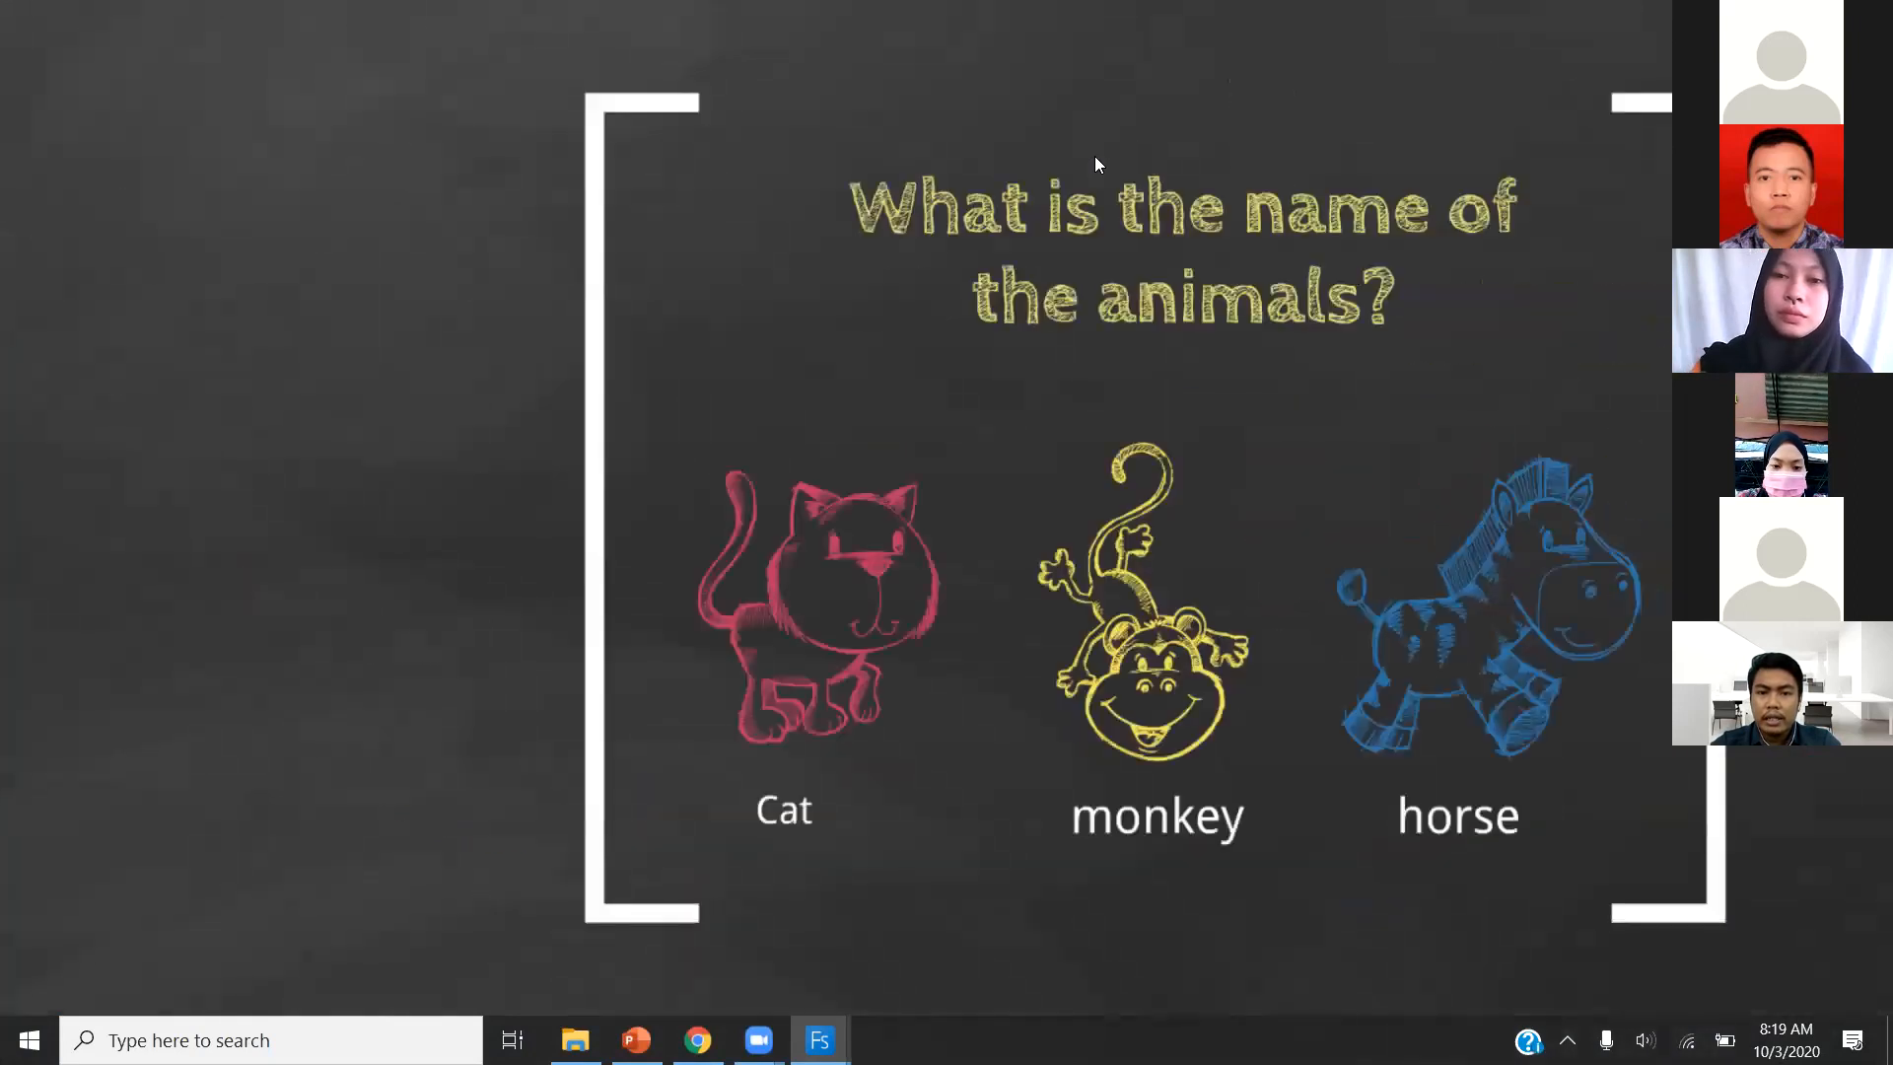
pyautogui.press('Right')
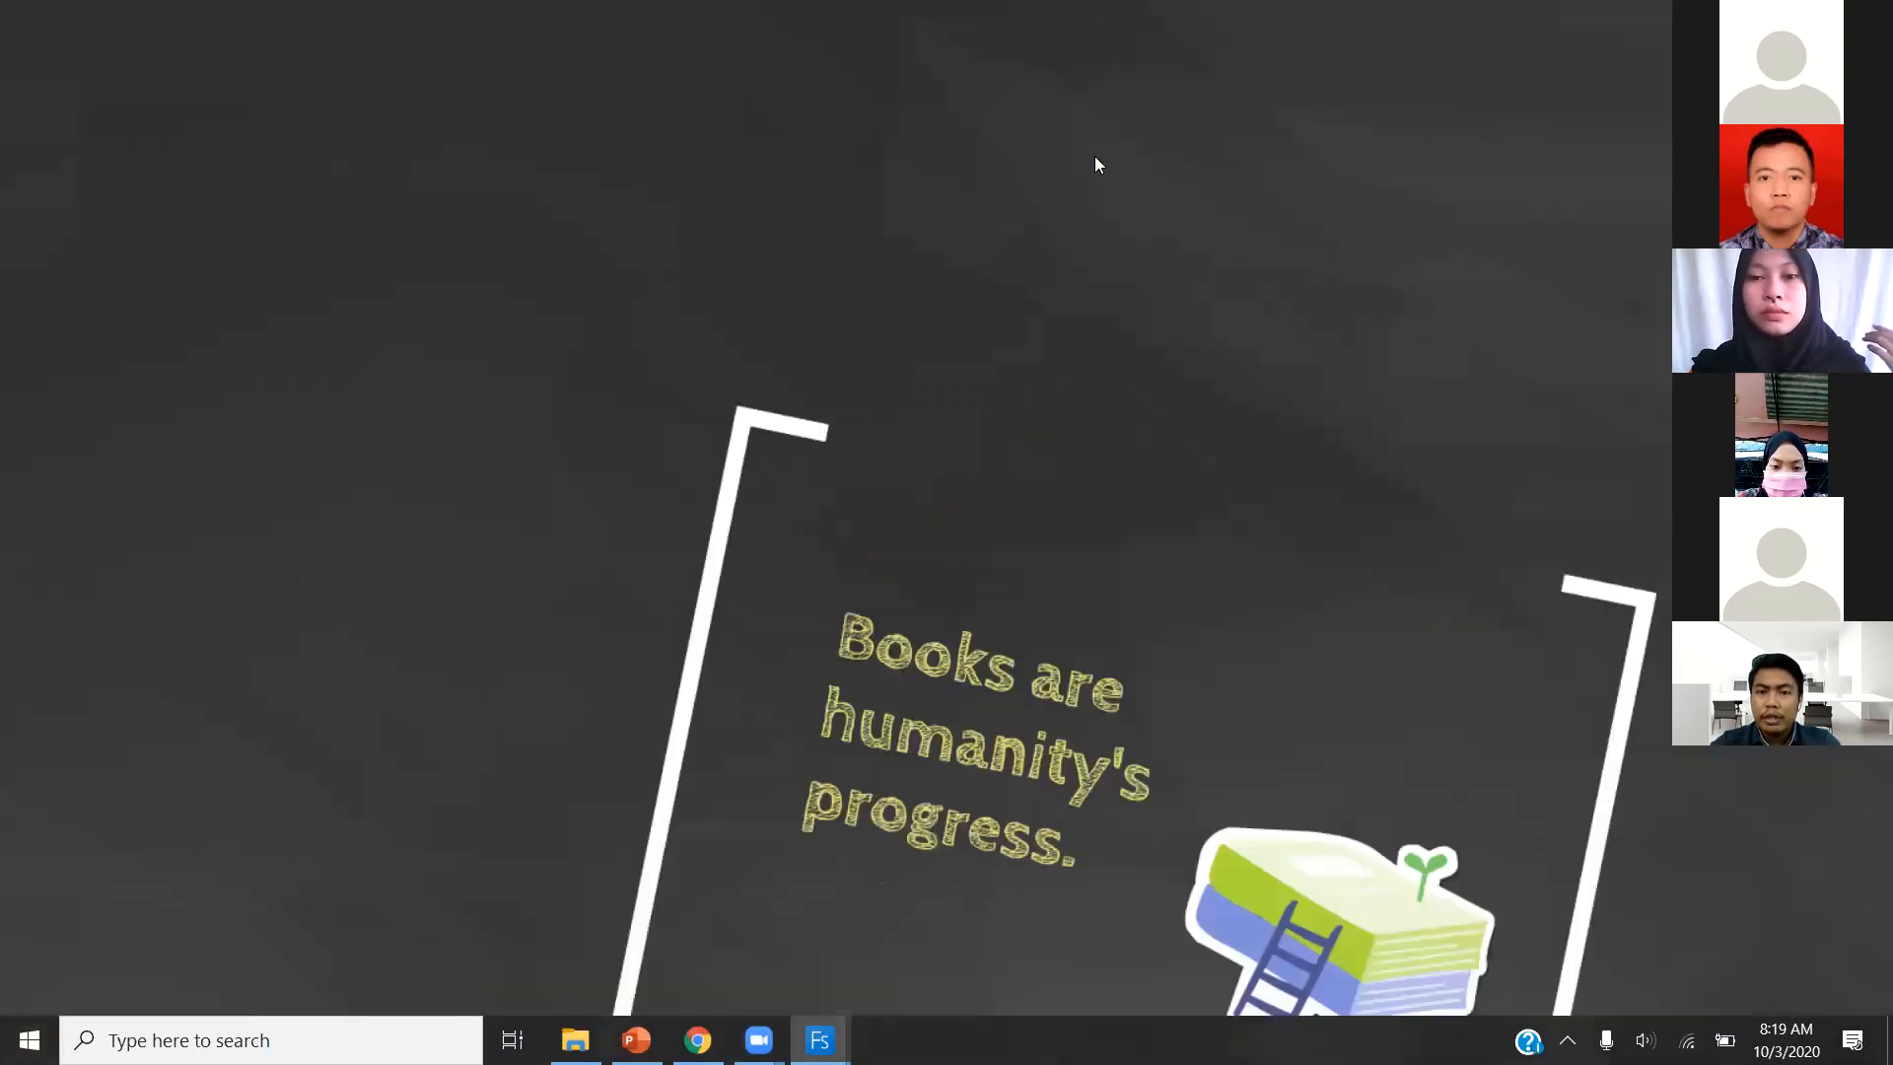
pyautogui.press('Escape')
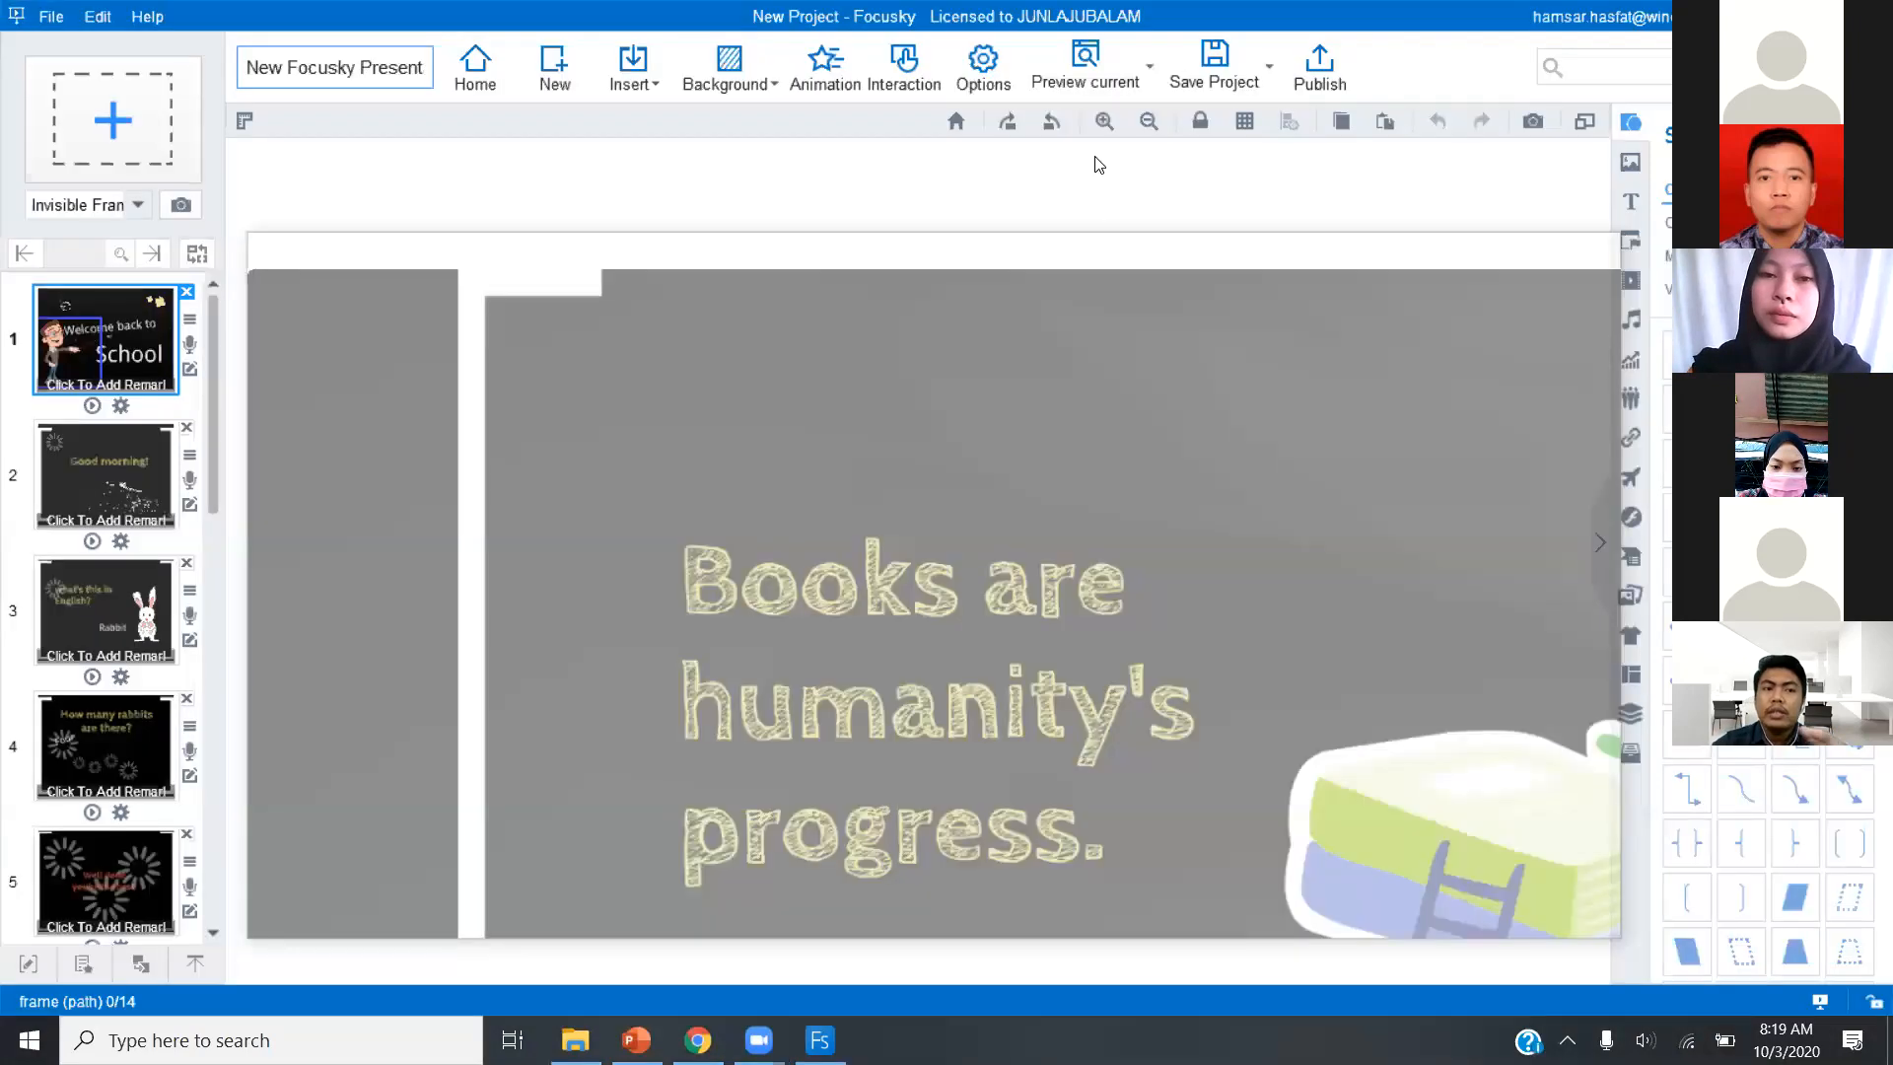
# Return to the first frame and select the teacher character to view its image settings.
pyautogui.moveTo(214, 698); pyautogui.dragTo(203, 278)
pyautogui.click(78, 363)
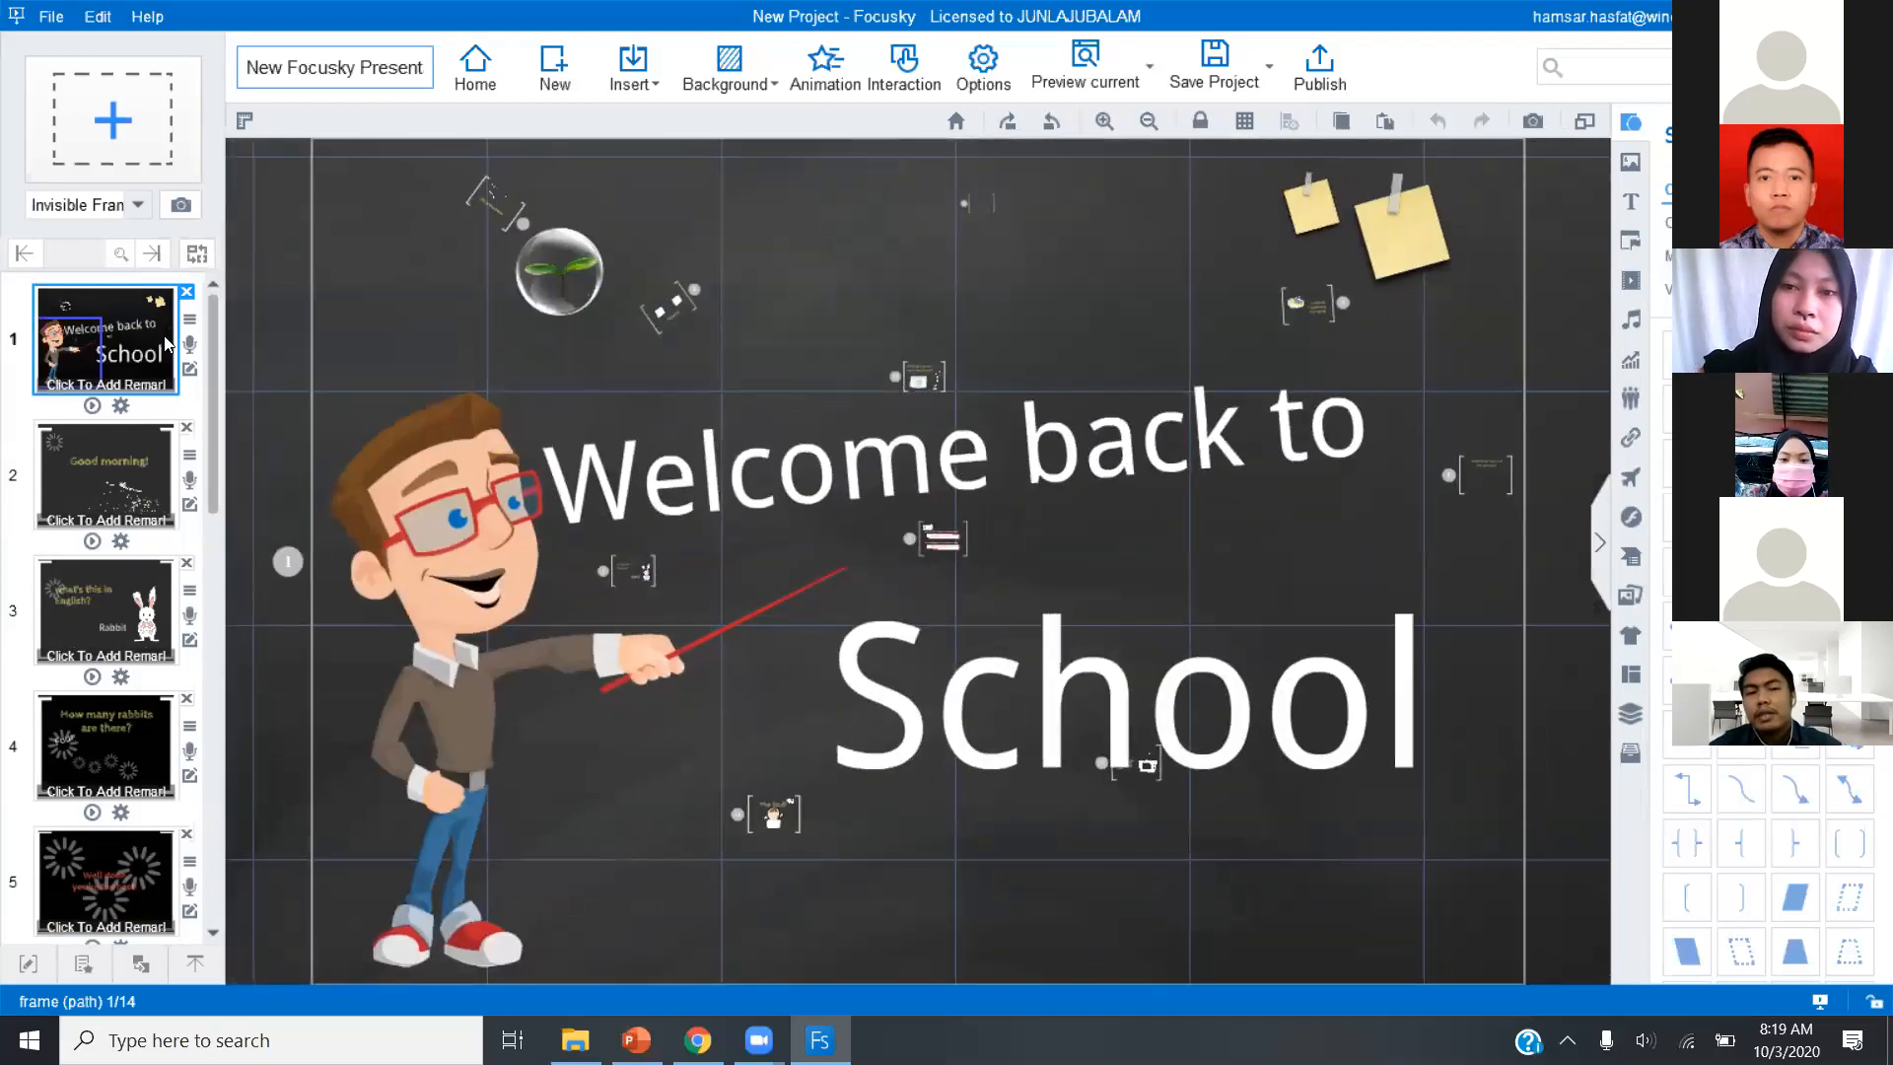
pyautogui.click(523, 659)
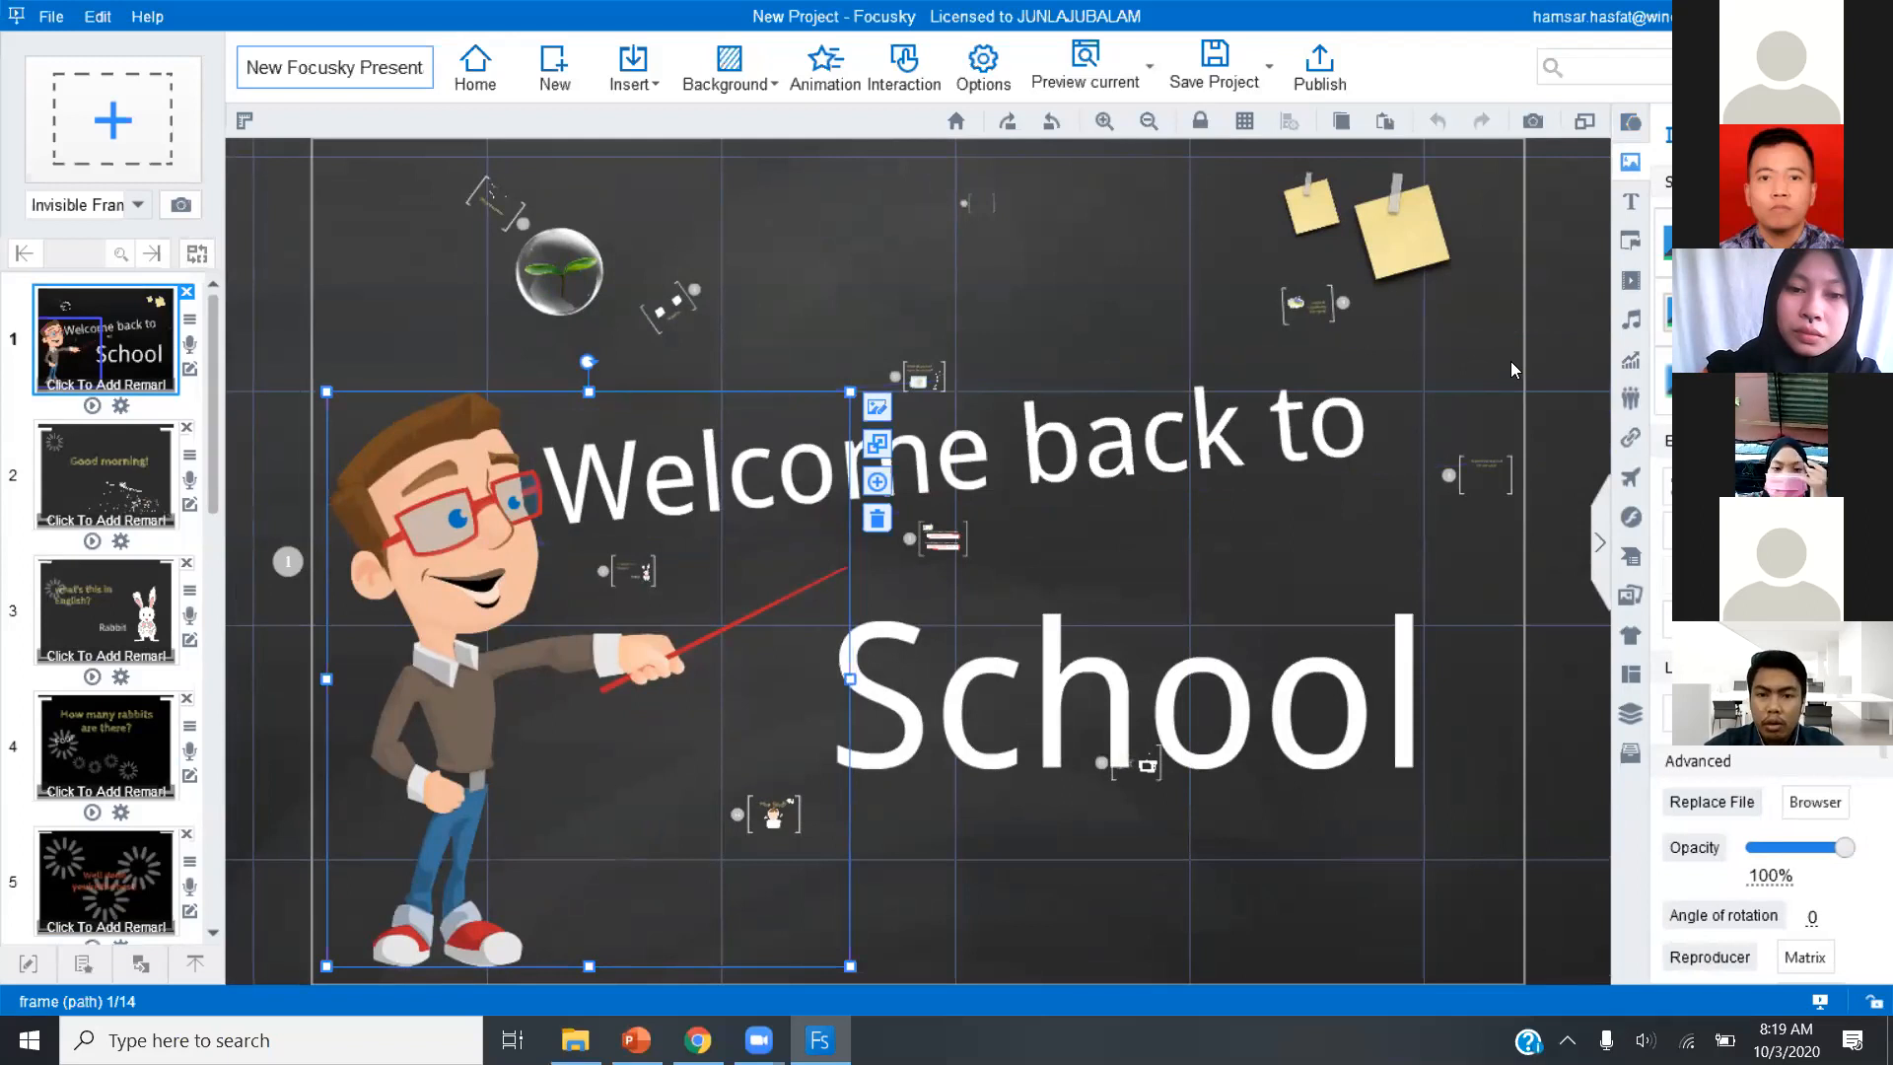
pyautogui.click(1032, 318)
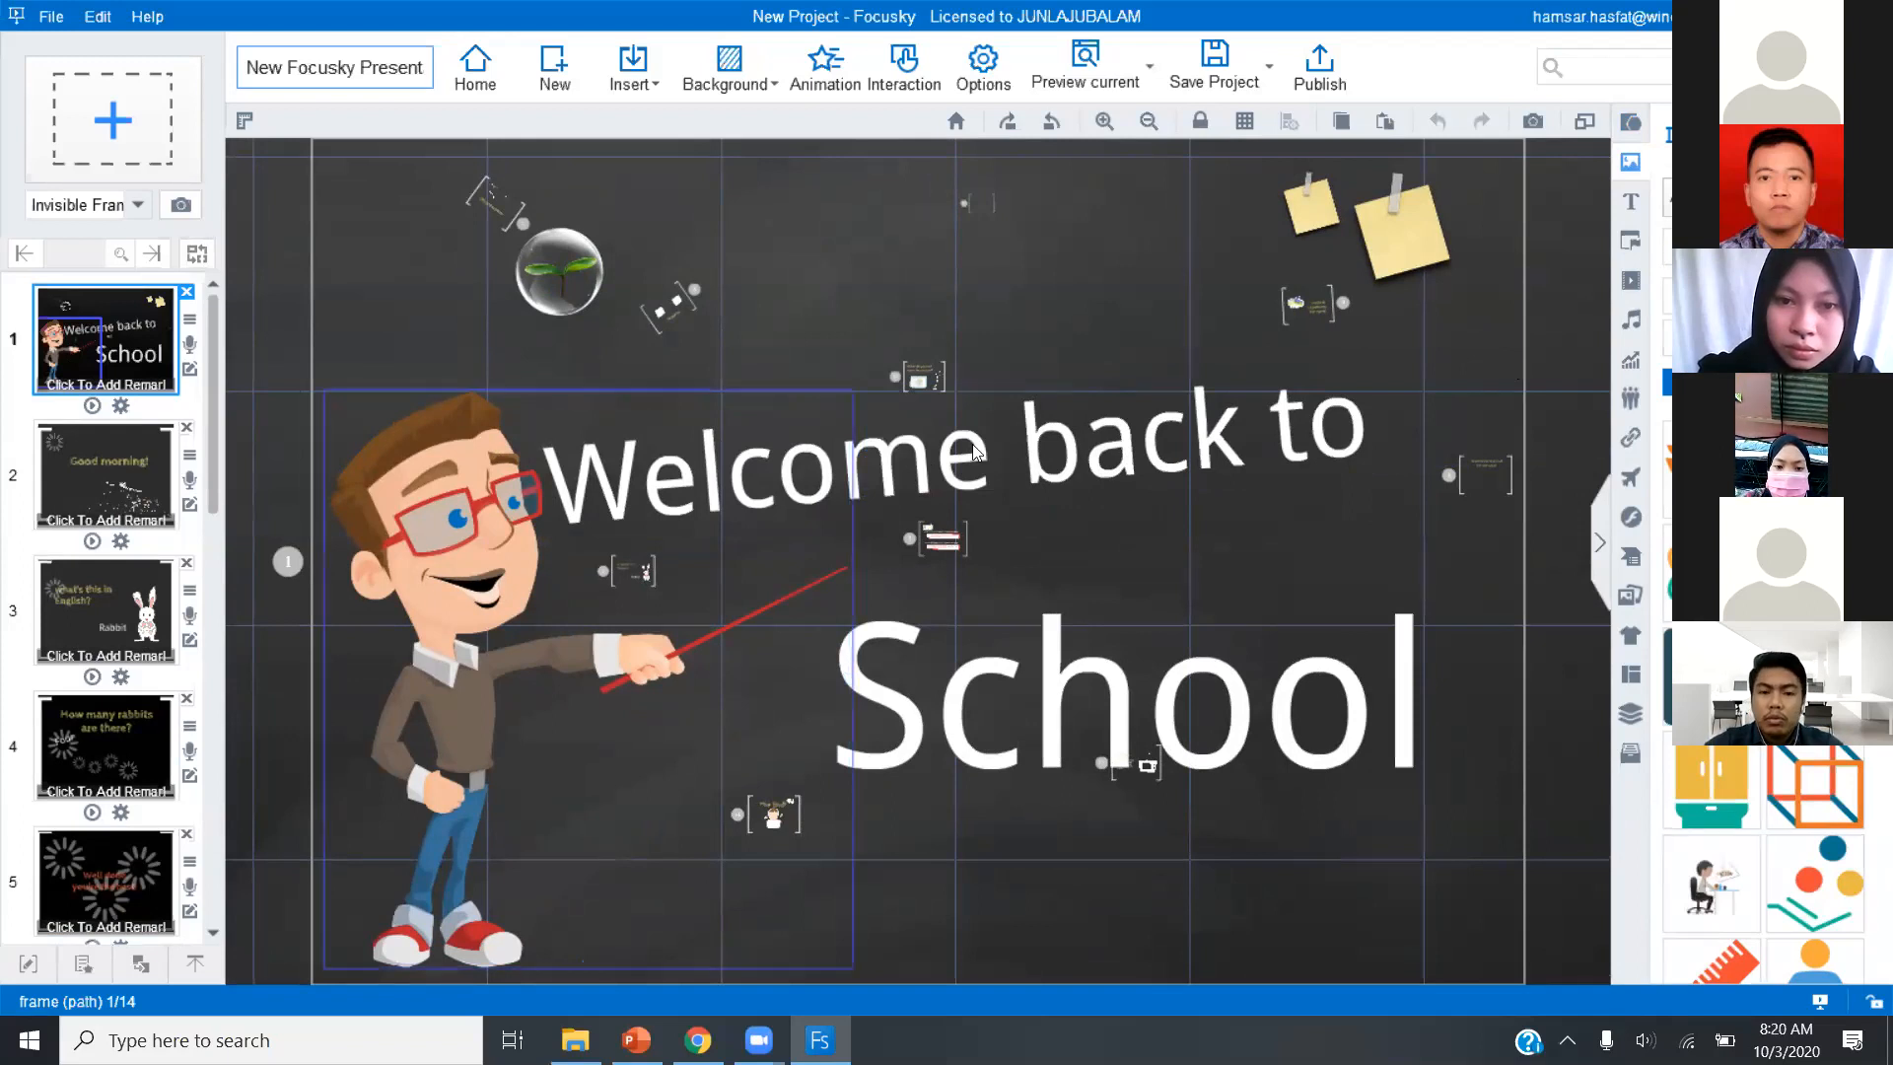
# Replace the heading text "Welcome back to" on the first frame with "Selamat Datang di-".
pyautogui.click(1091, 450)
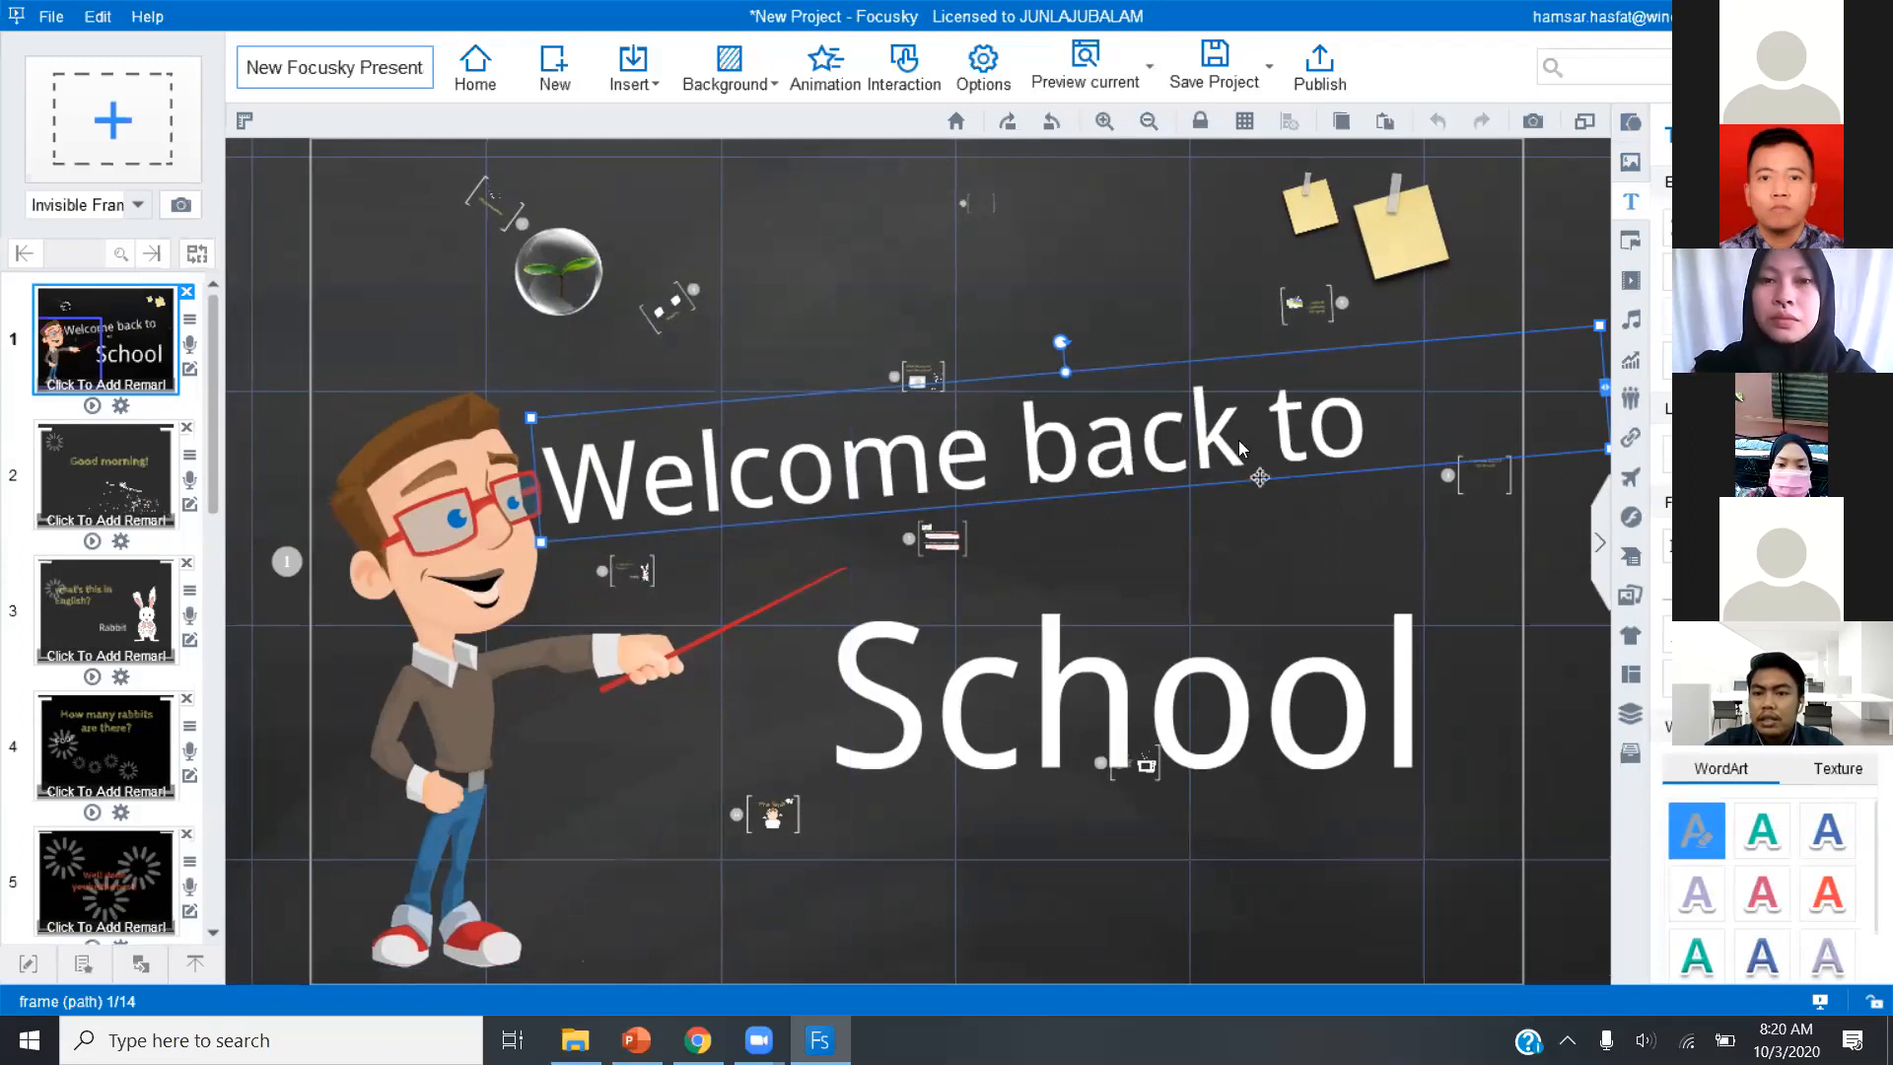
pyautogui.doubleClick(1148, 439)
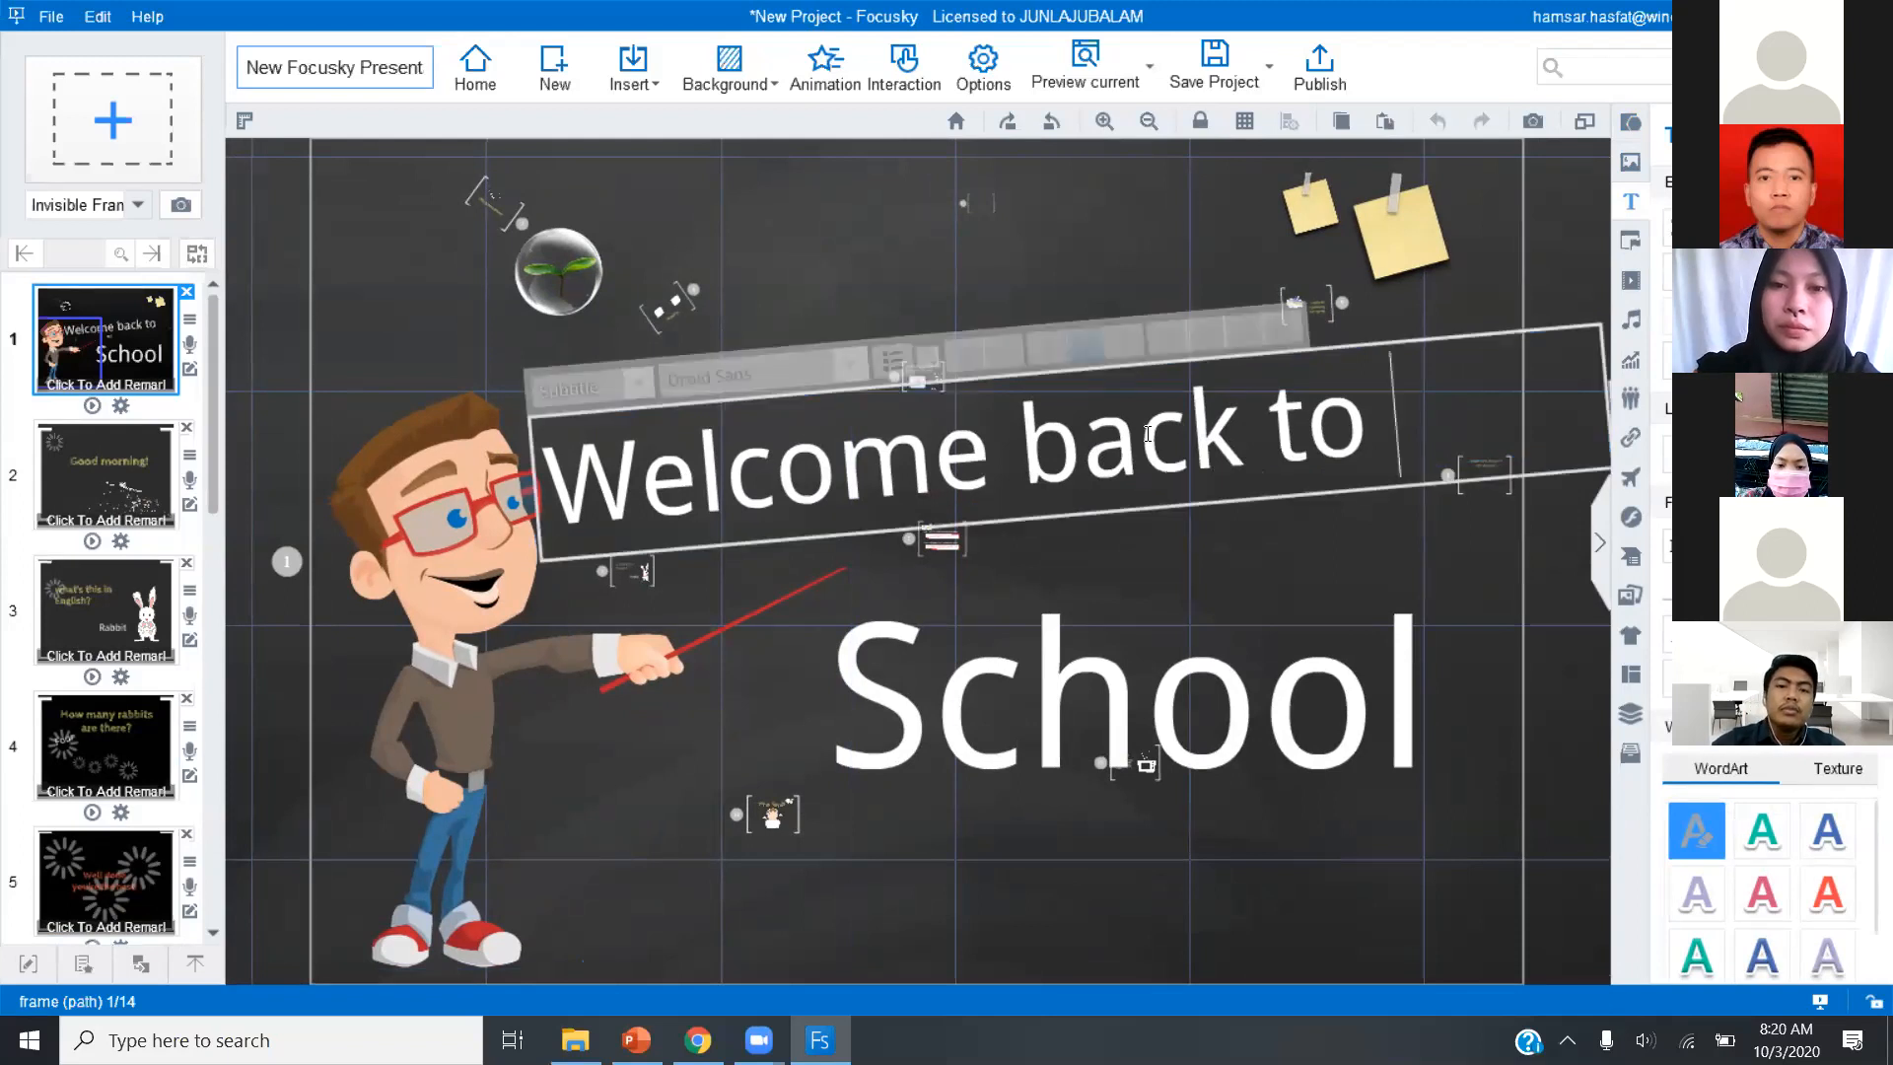
pyautogui.hotkey('ctrl', 'a')
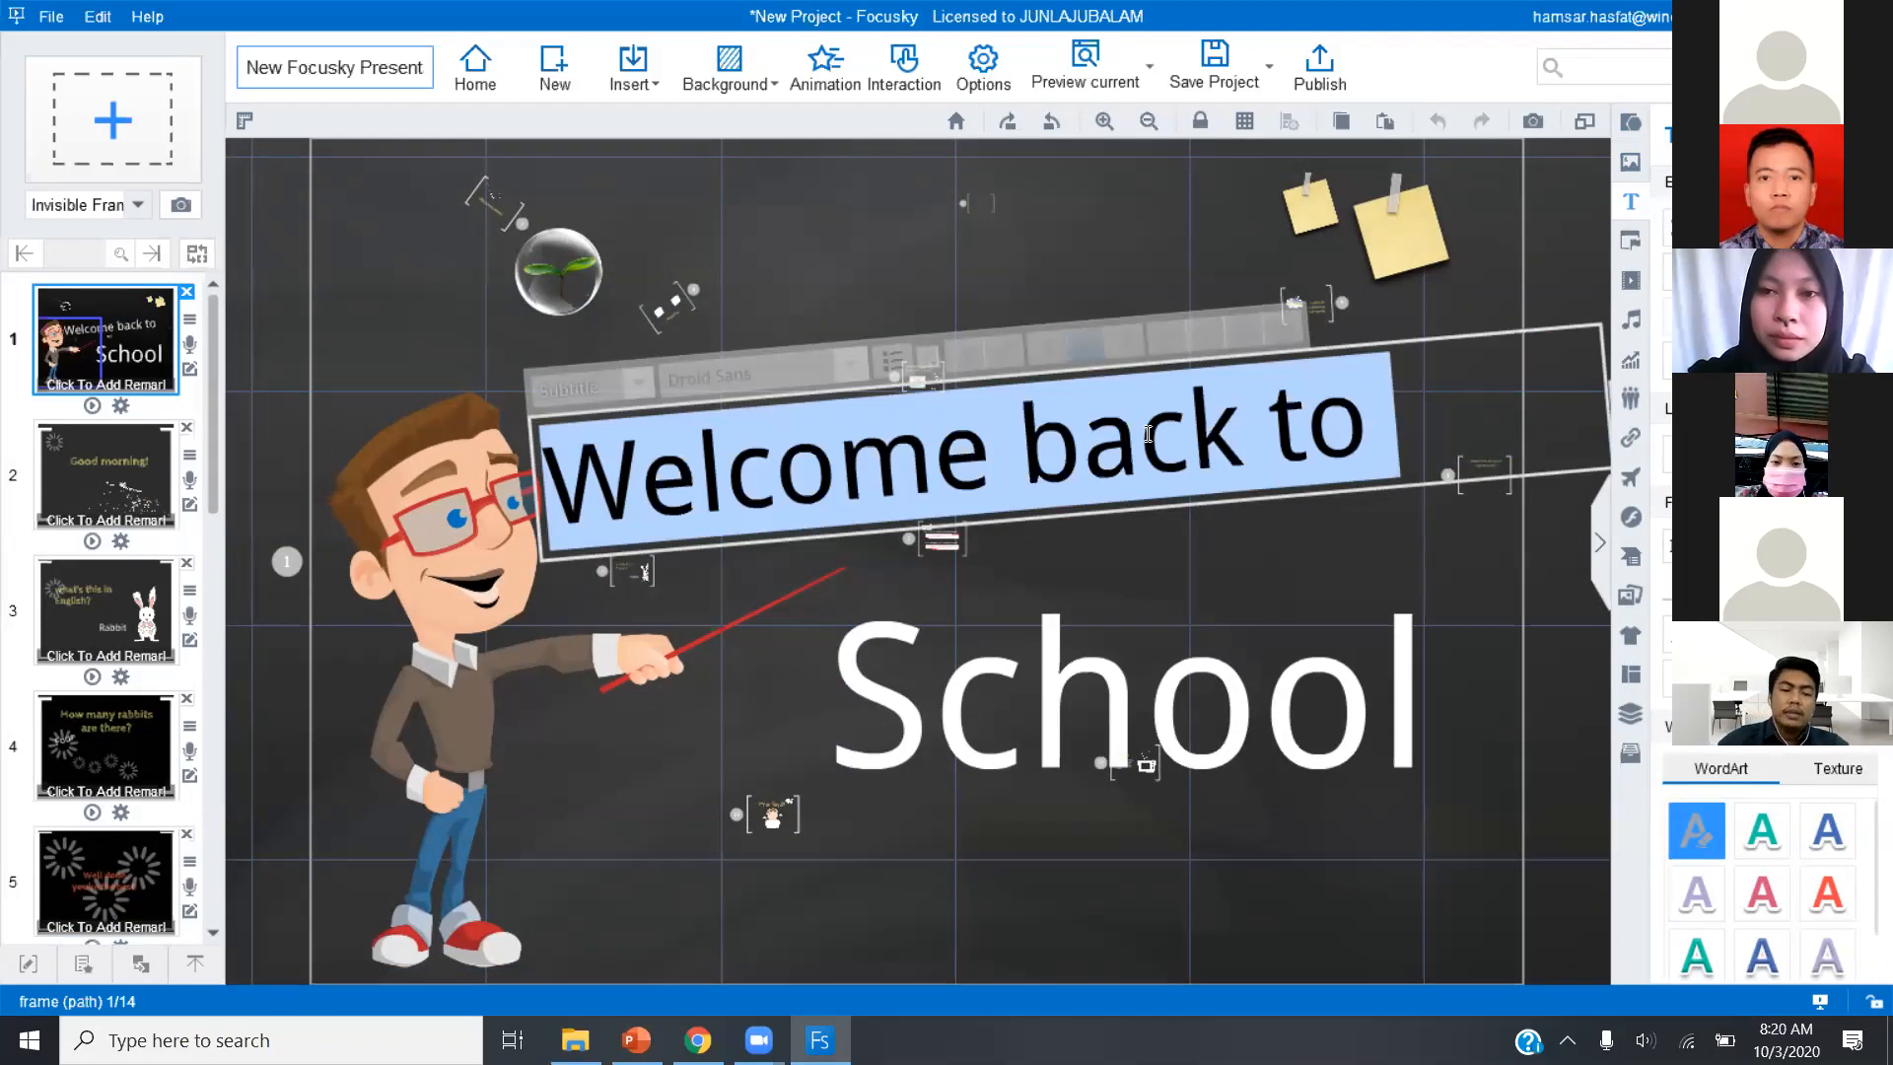
pyautogui.write('Selamat')
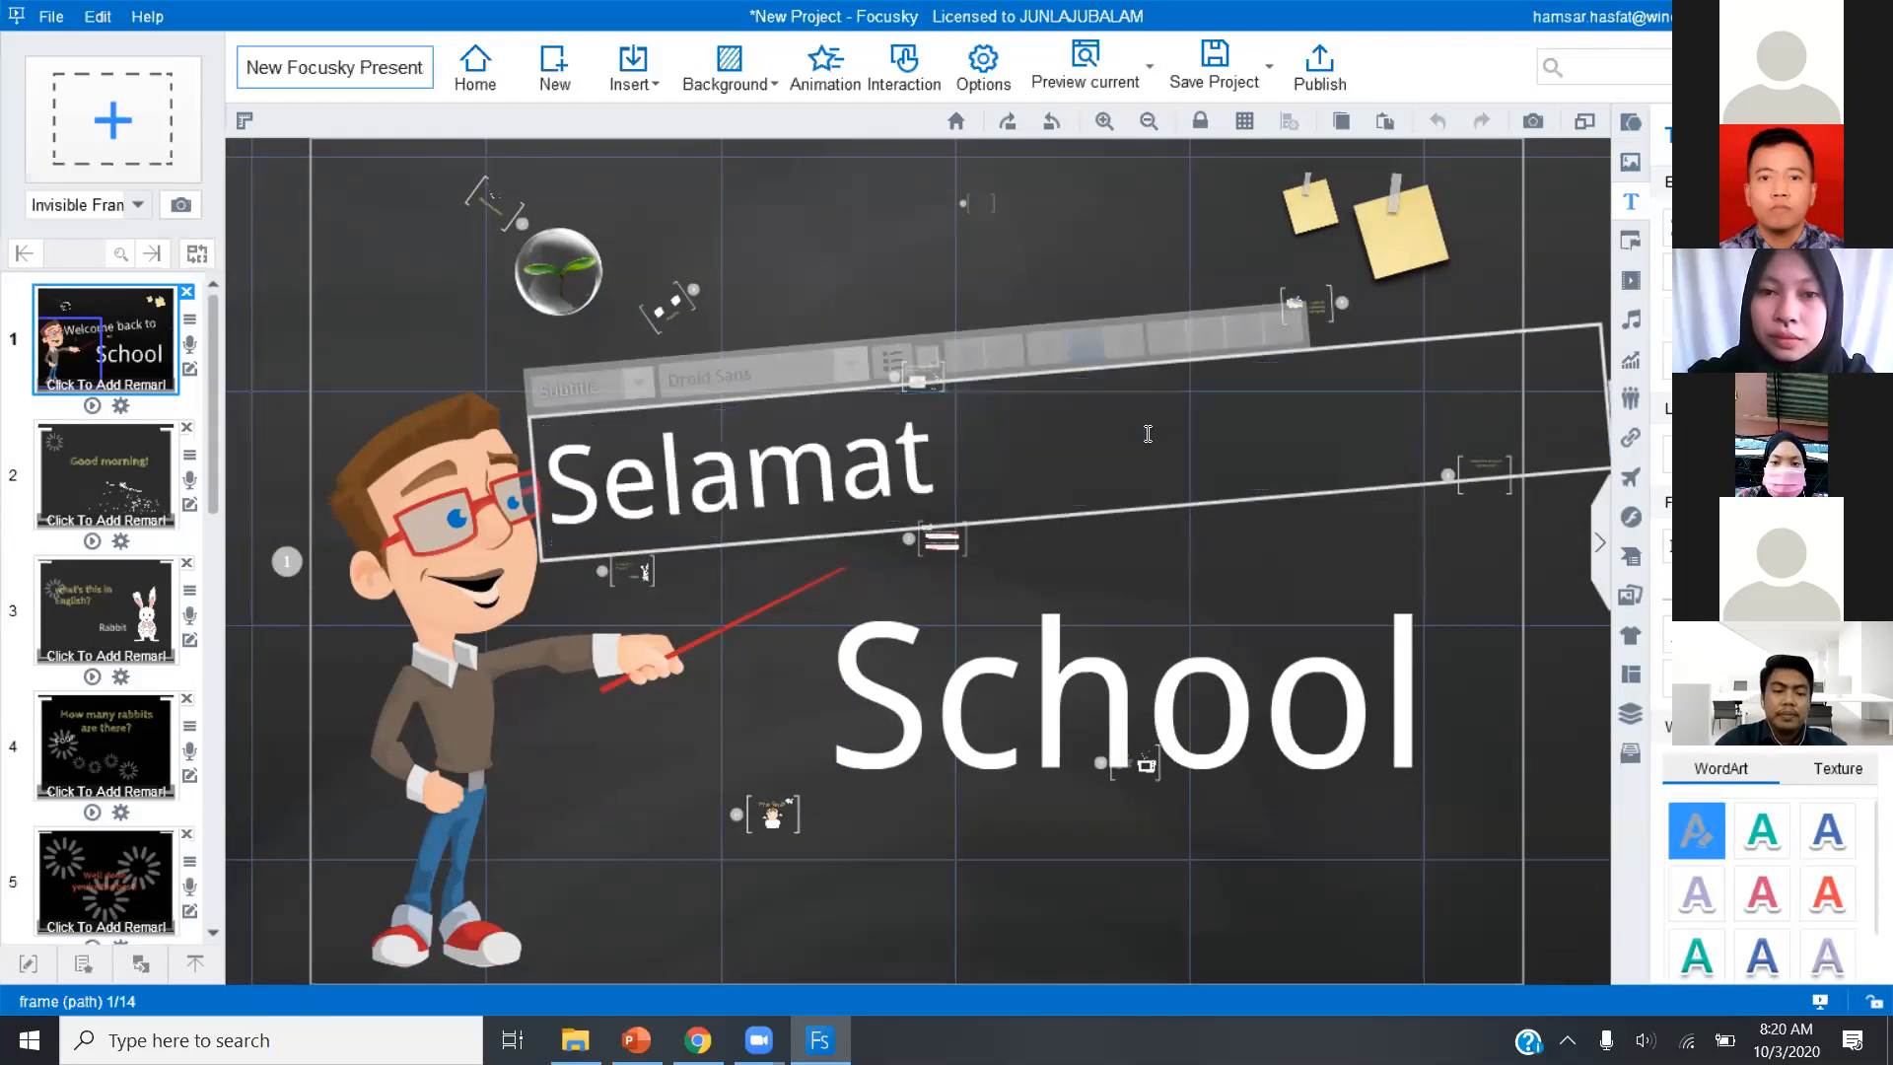
pyautogui.write(' Datang')
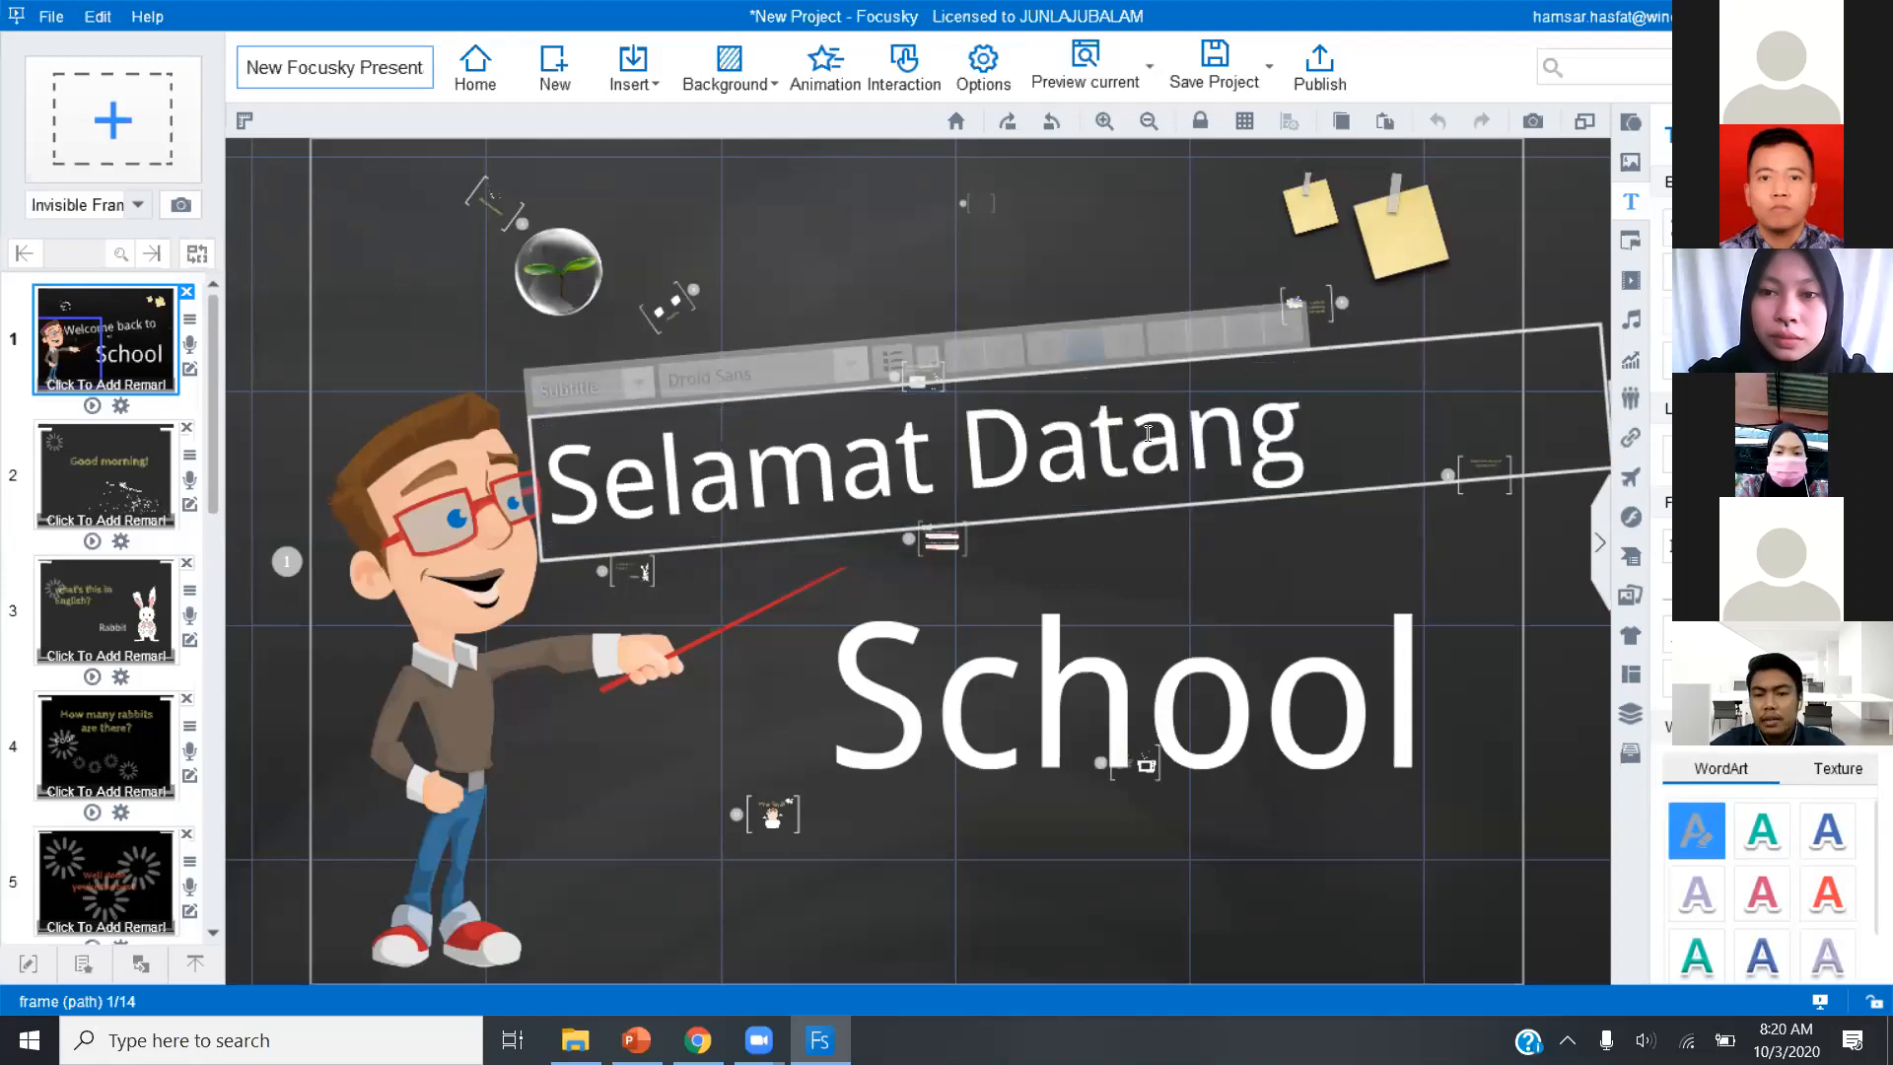
pyautogui.write(' di-')
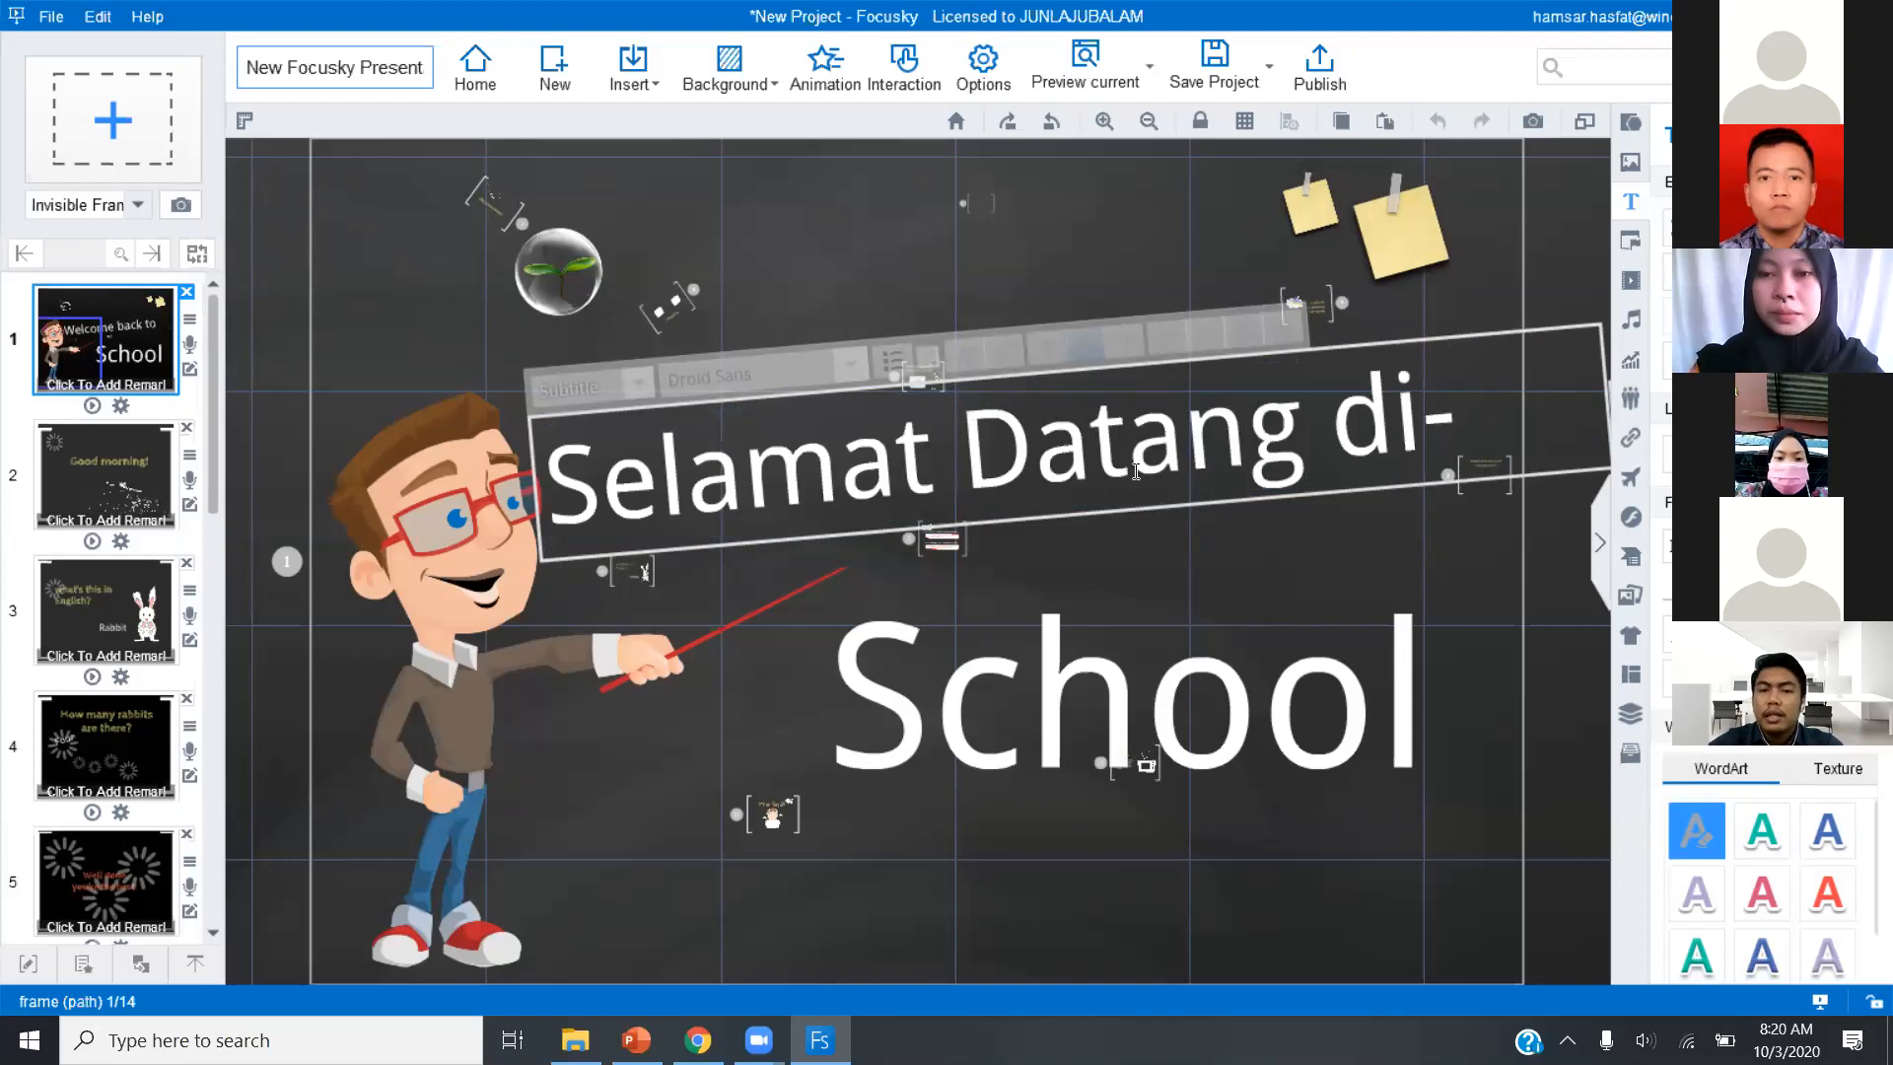
# Replace the word "School" with "Sekolah" and widen its text box so the word fits on one line.
pyautogui.click(1031, 703)
pyautogui.doubleClick(1031, 704)
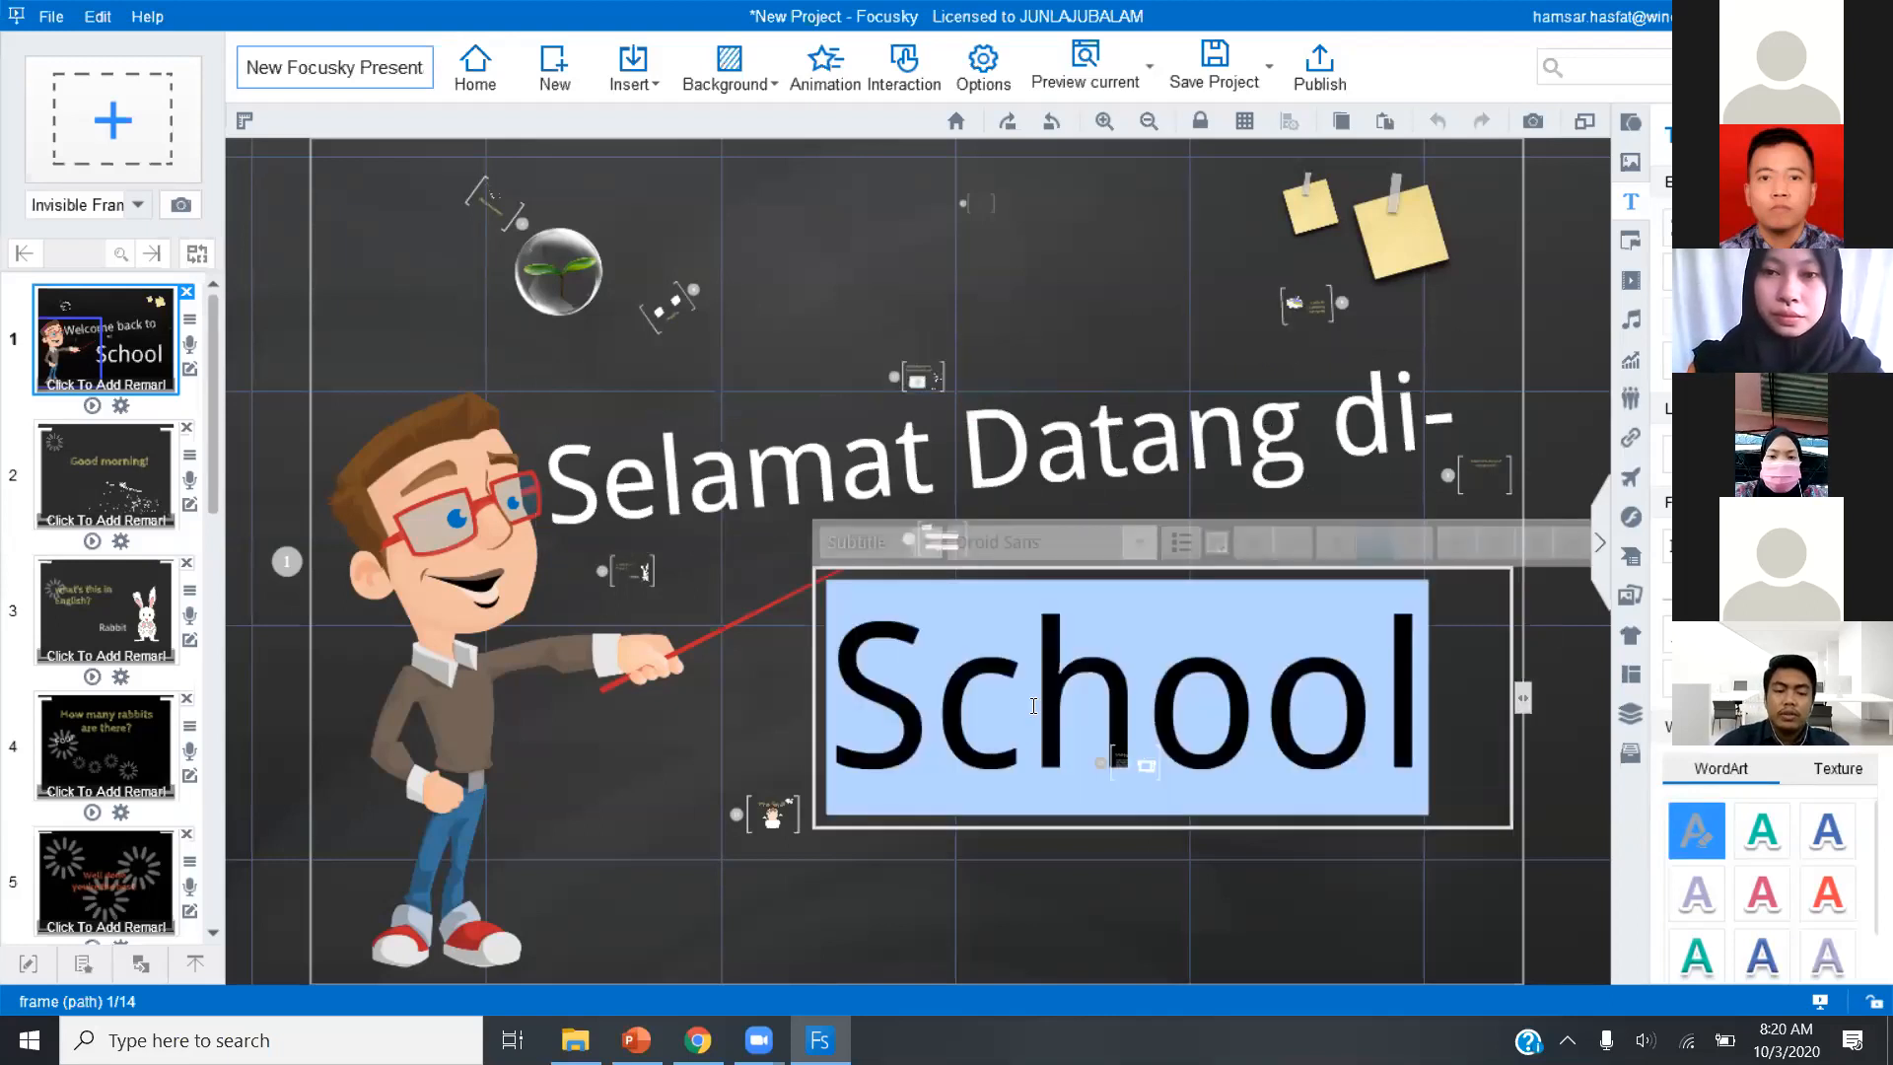
pyautogui.write('Sekolah')
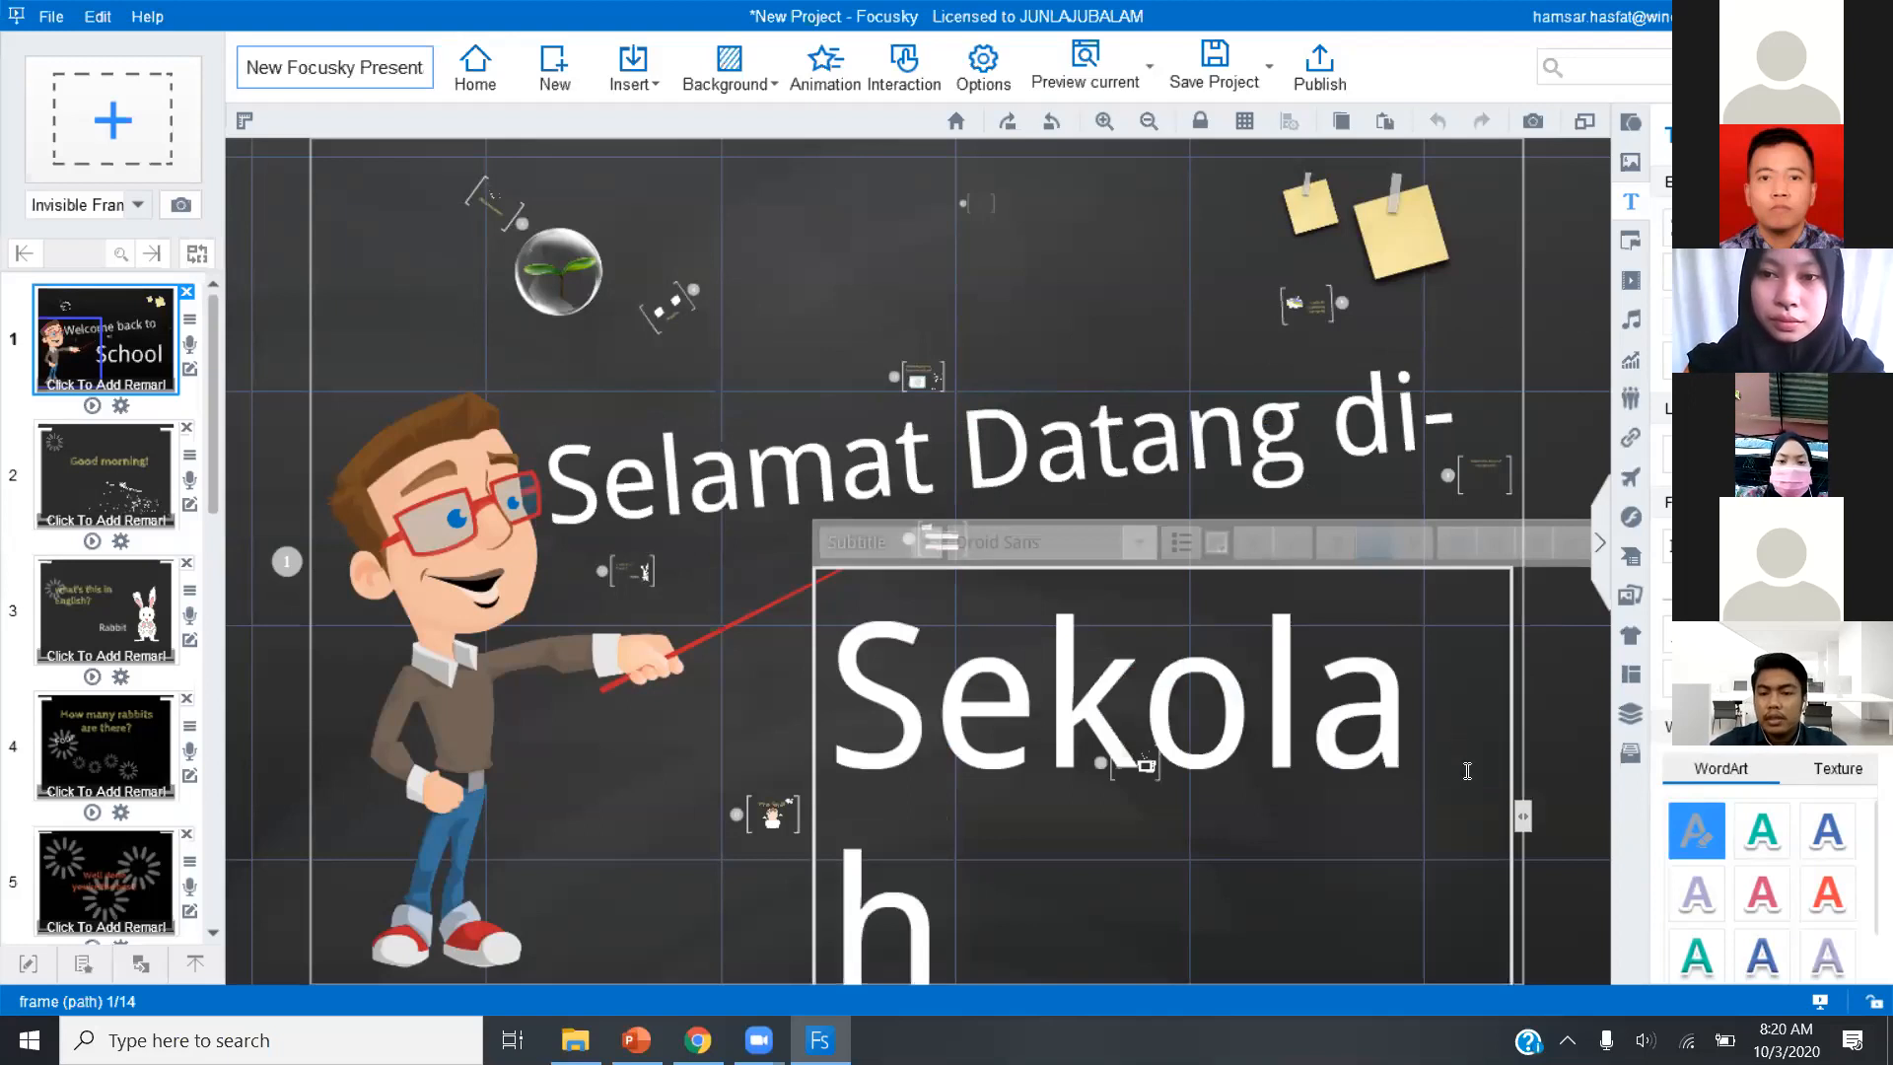
pyautogui.moveTo(1523, 817); pyautogui.dragTo(1577, 809)
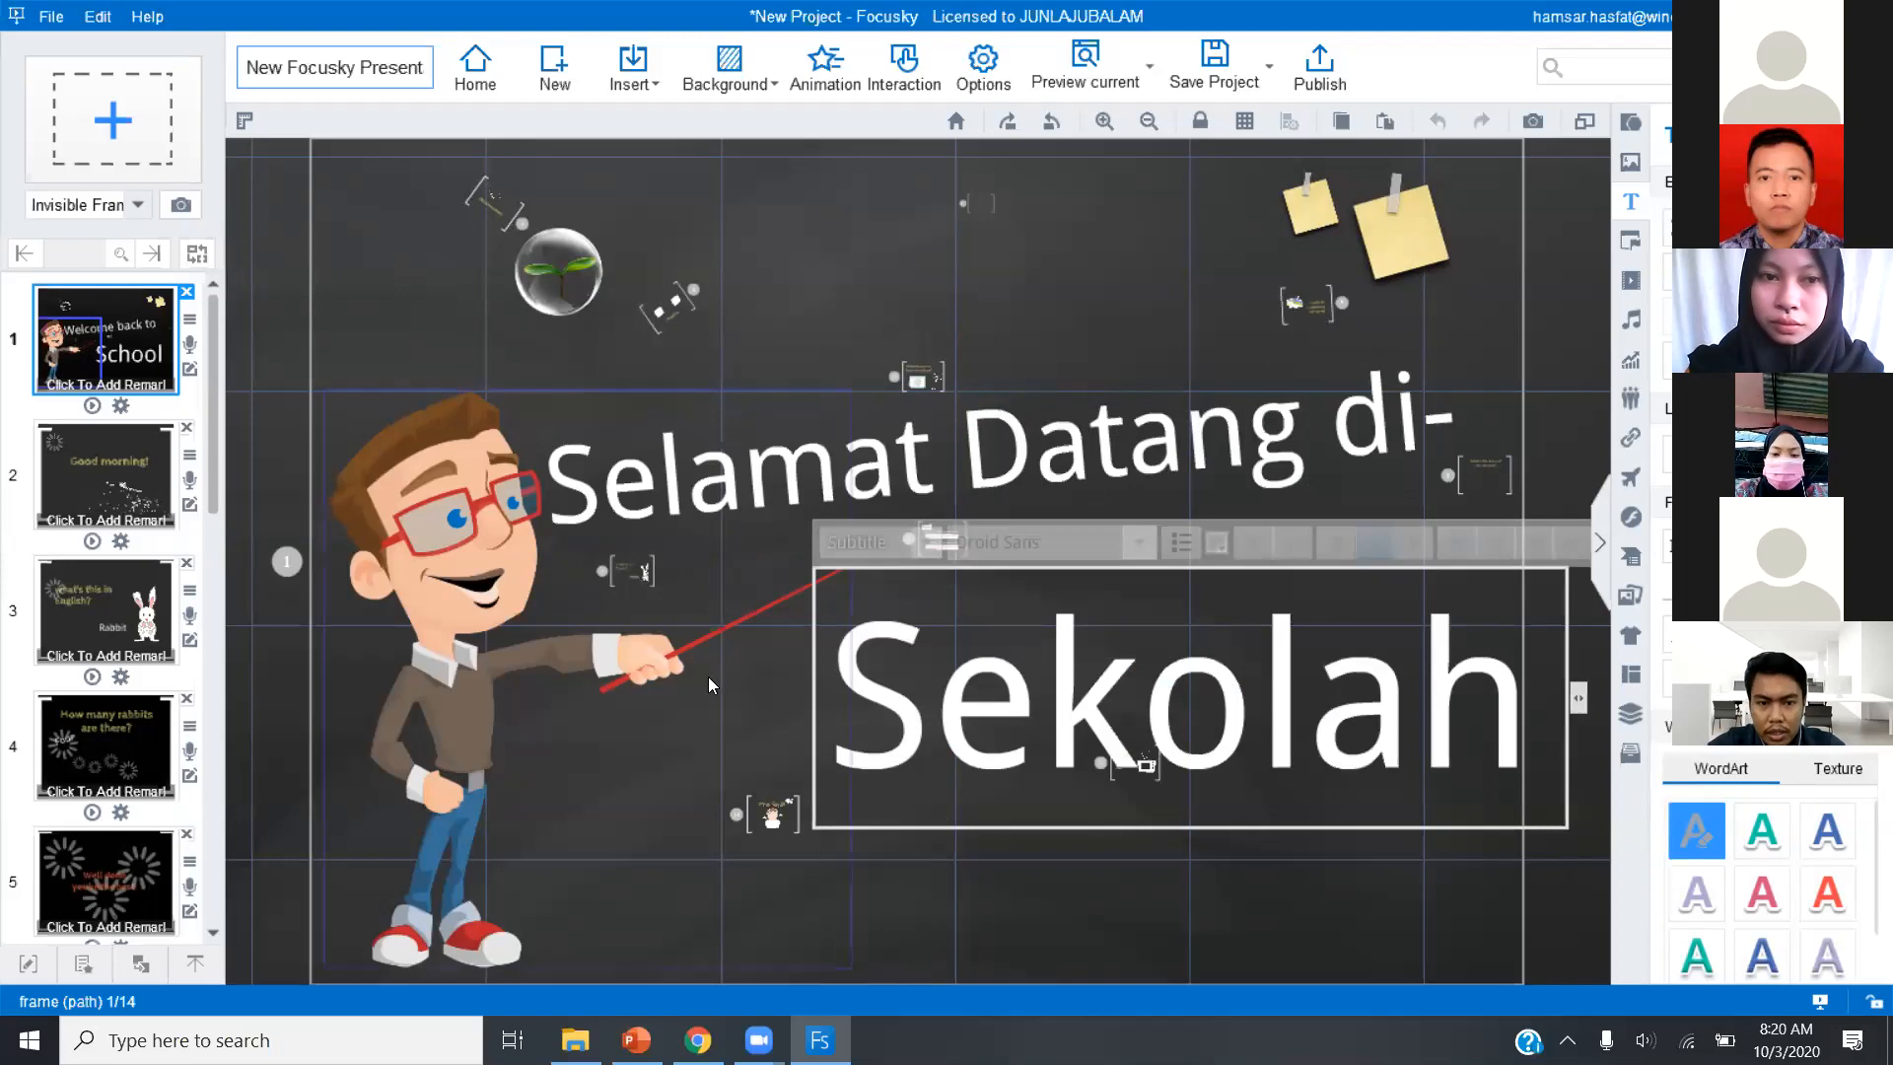
pyautogui.click(752, 826)
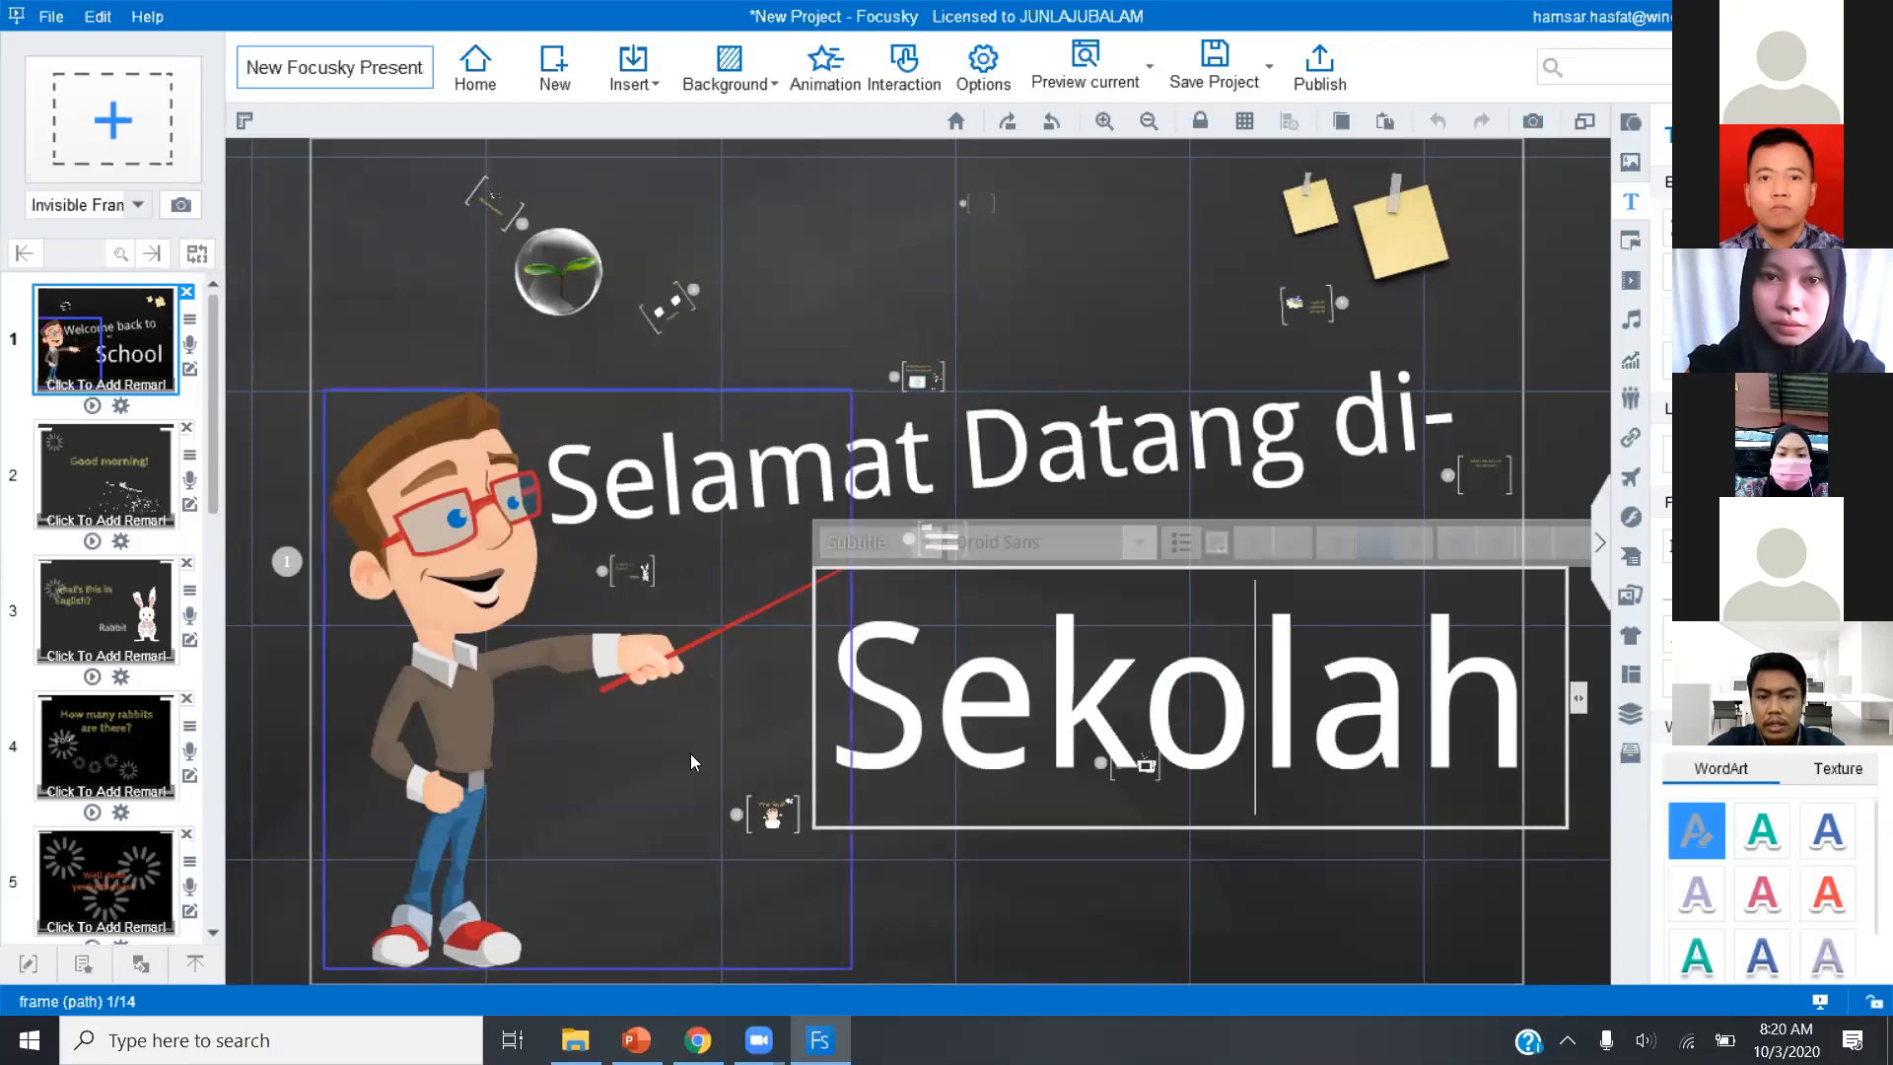
pyautogui.click(1019, 738)
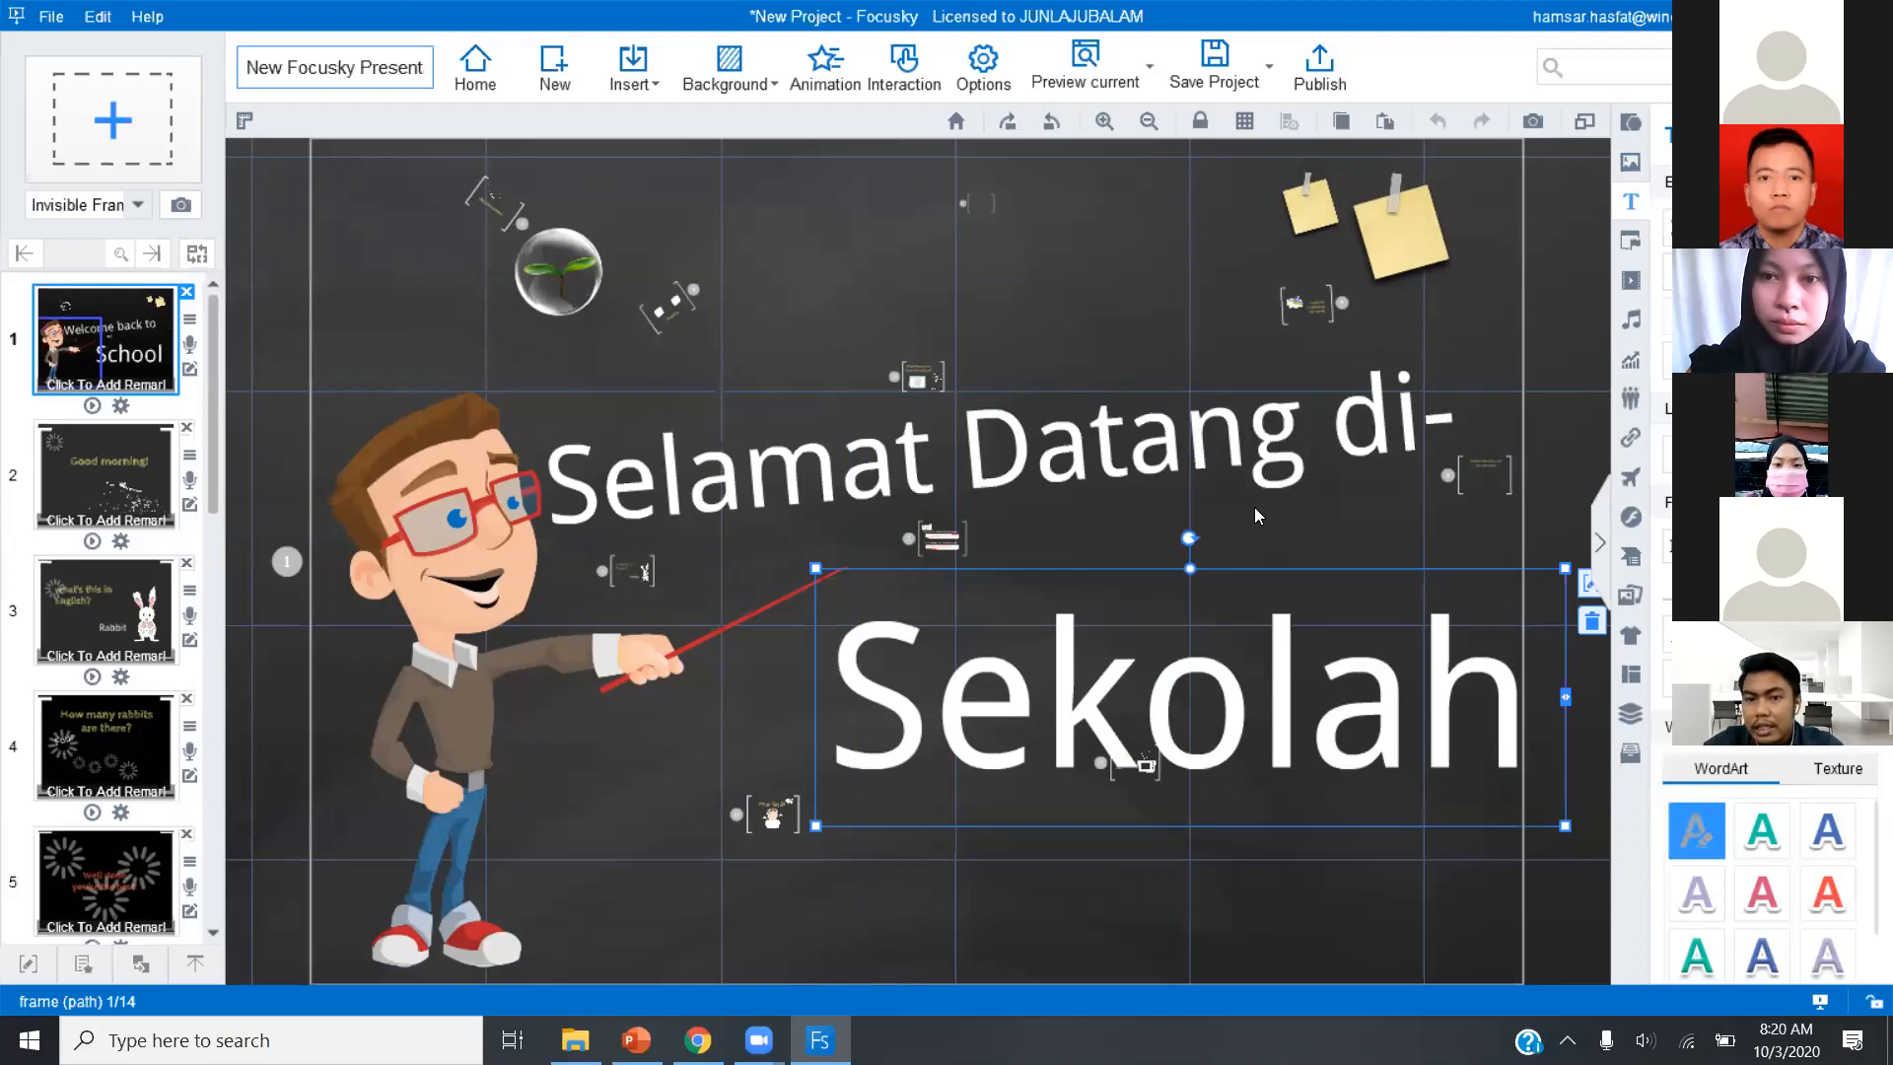
pyautogui.click(1104, 249)
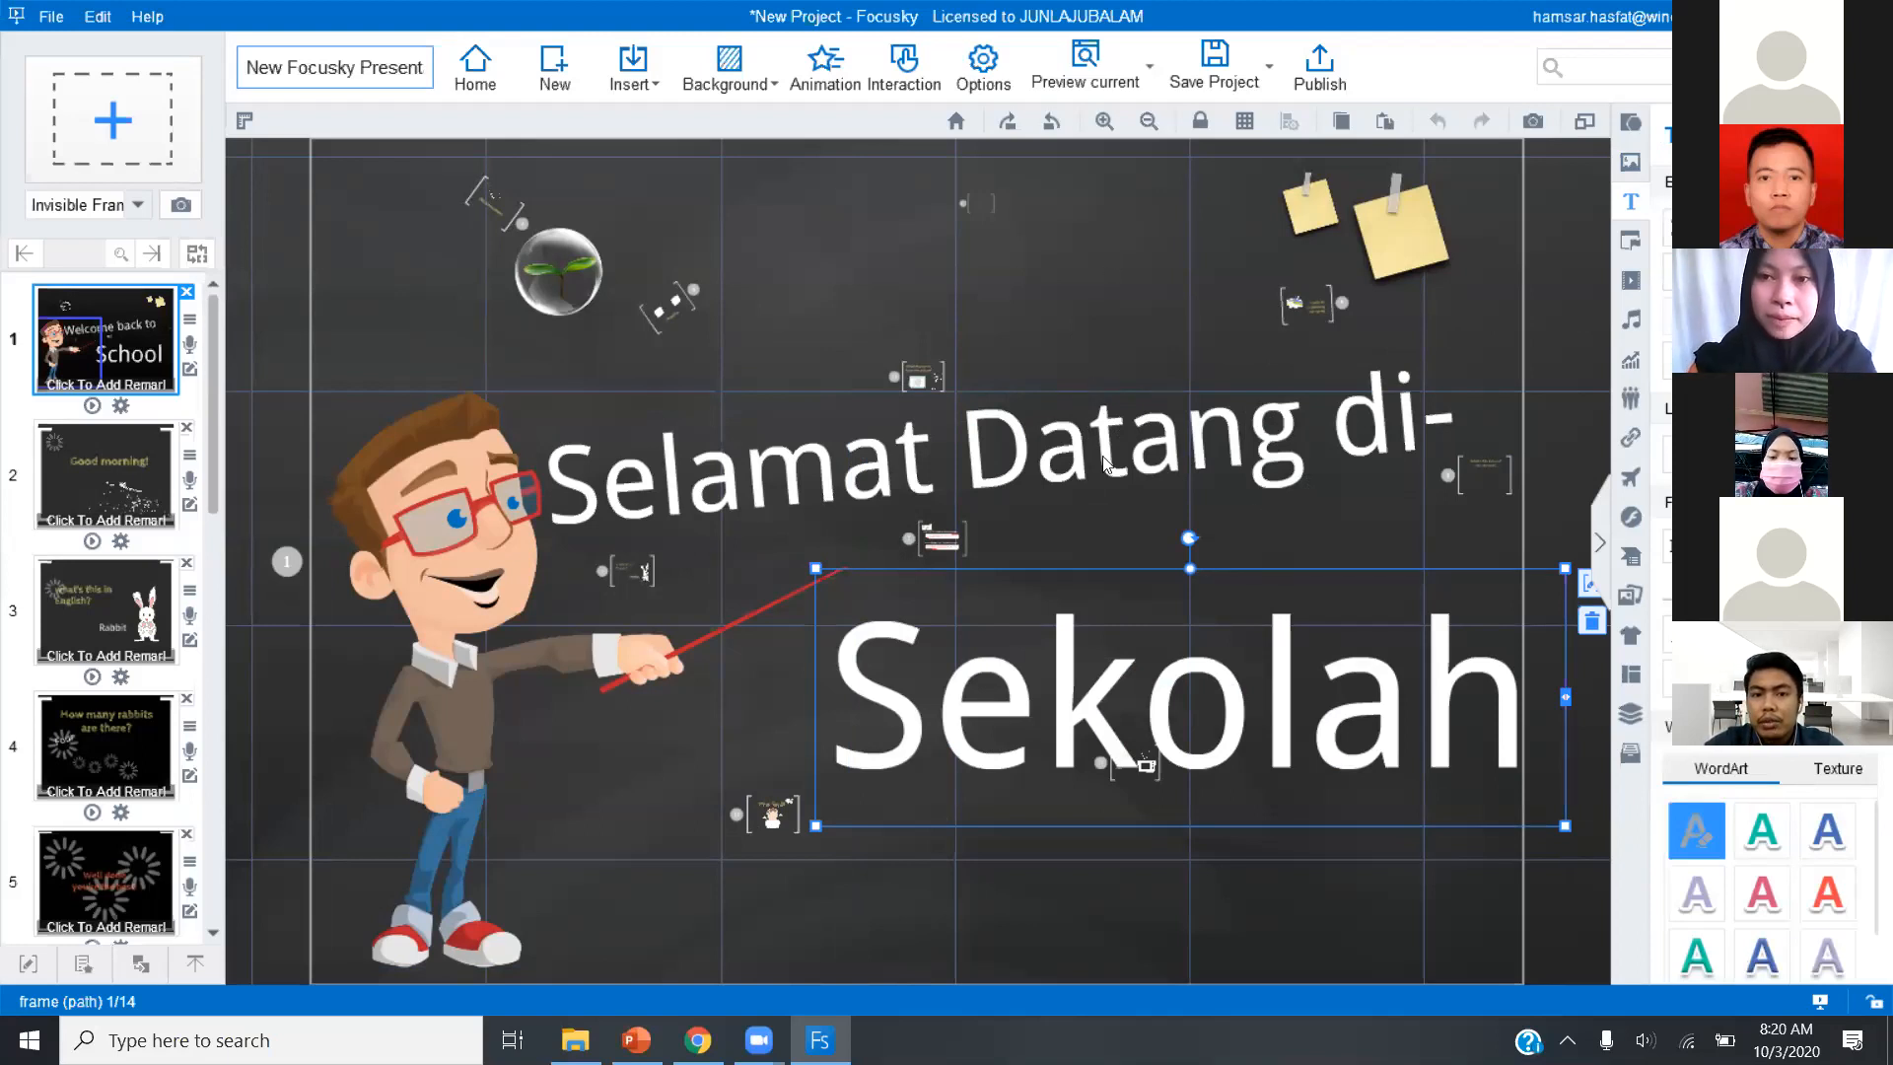
# Set the "Selamat Datang di-" heading to the Haettenschweiler font and increase its font size by two increments.
pyautogui.click(907, 483)
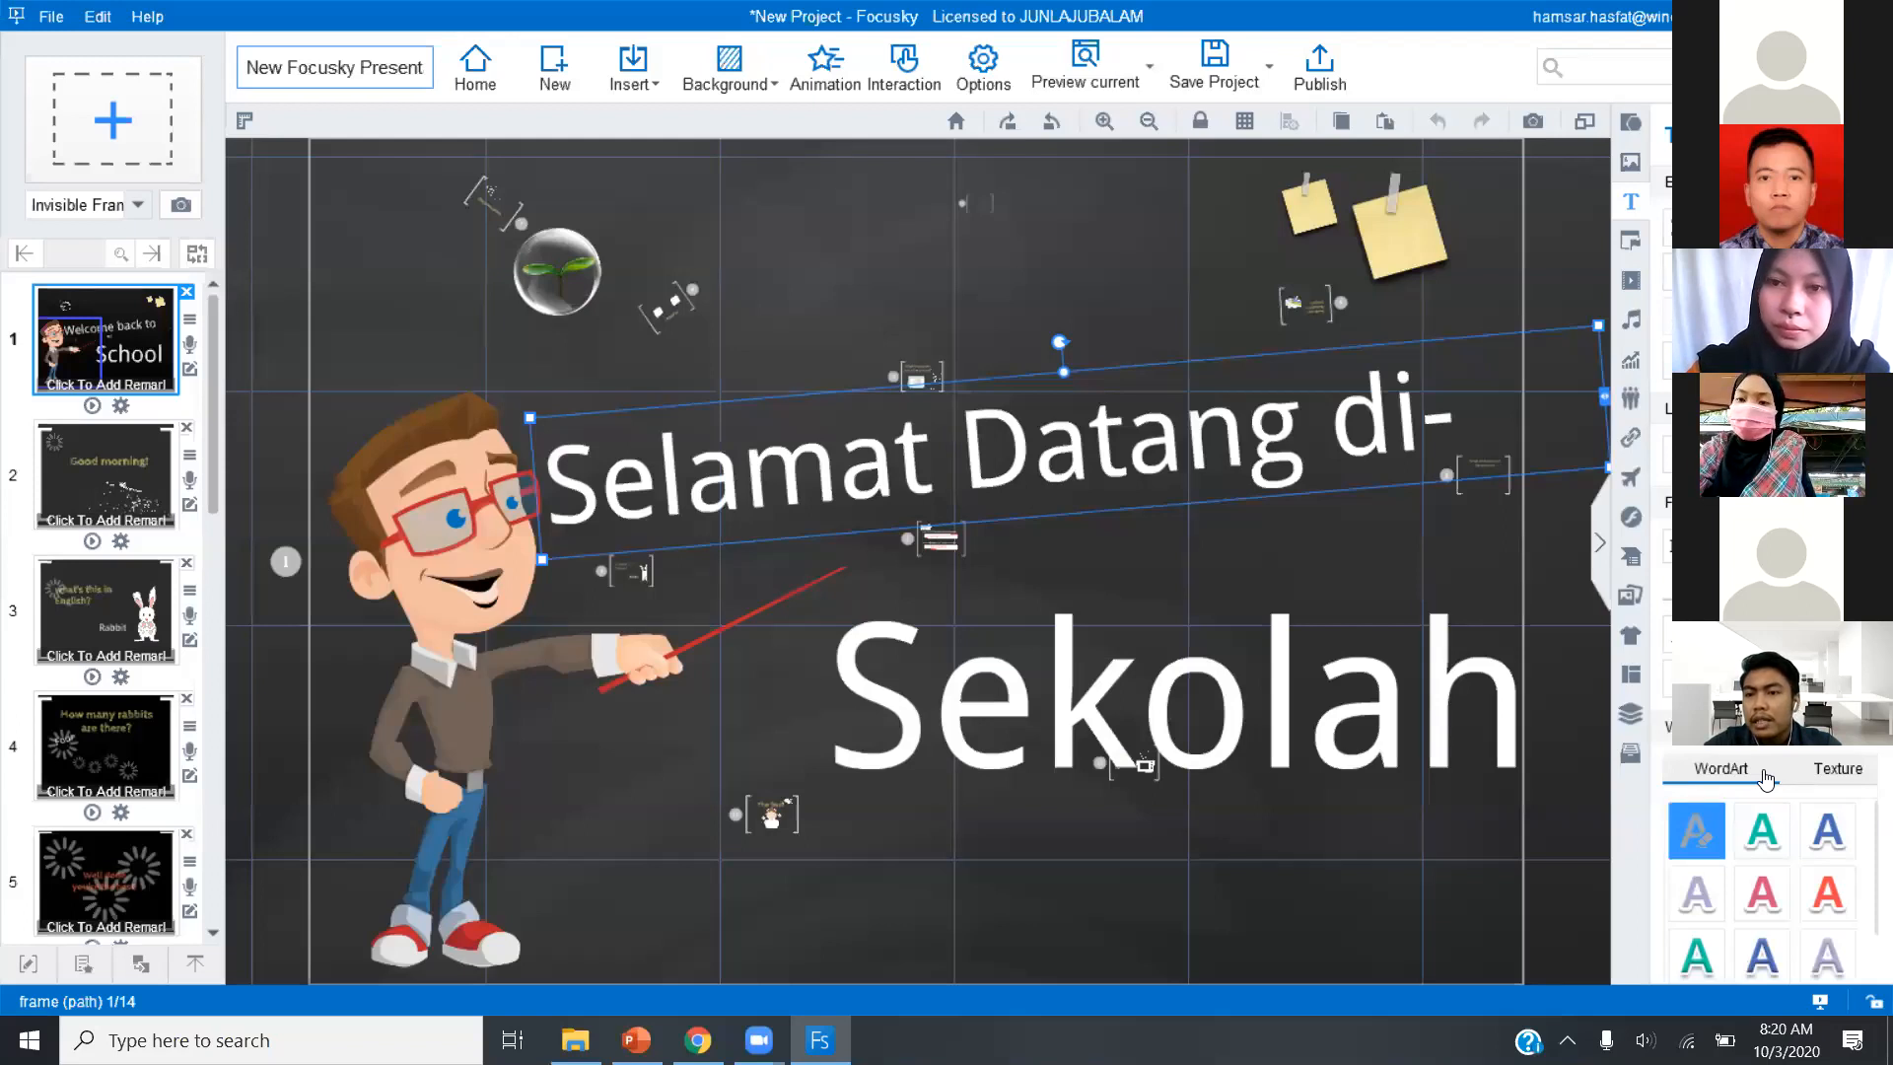
pyautogui.scroll(-5, 1870, 826)
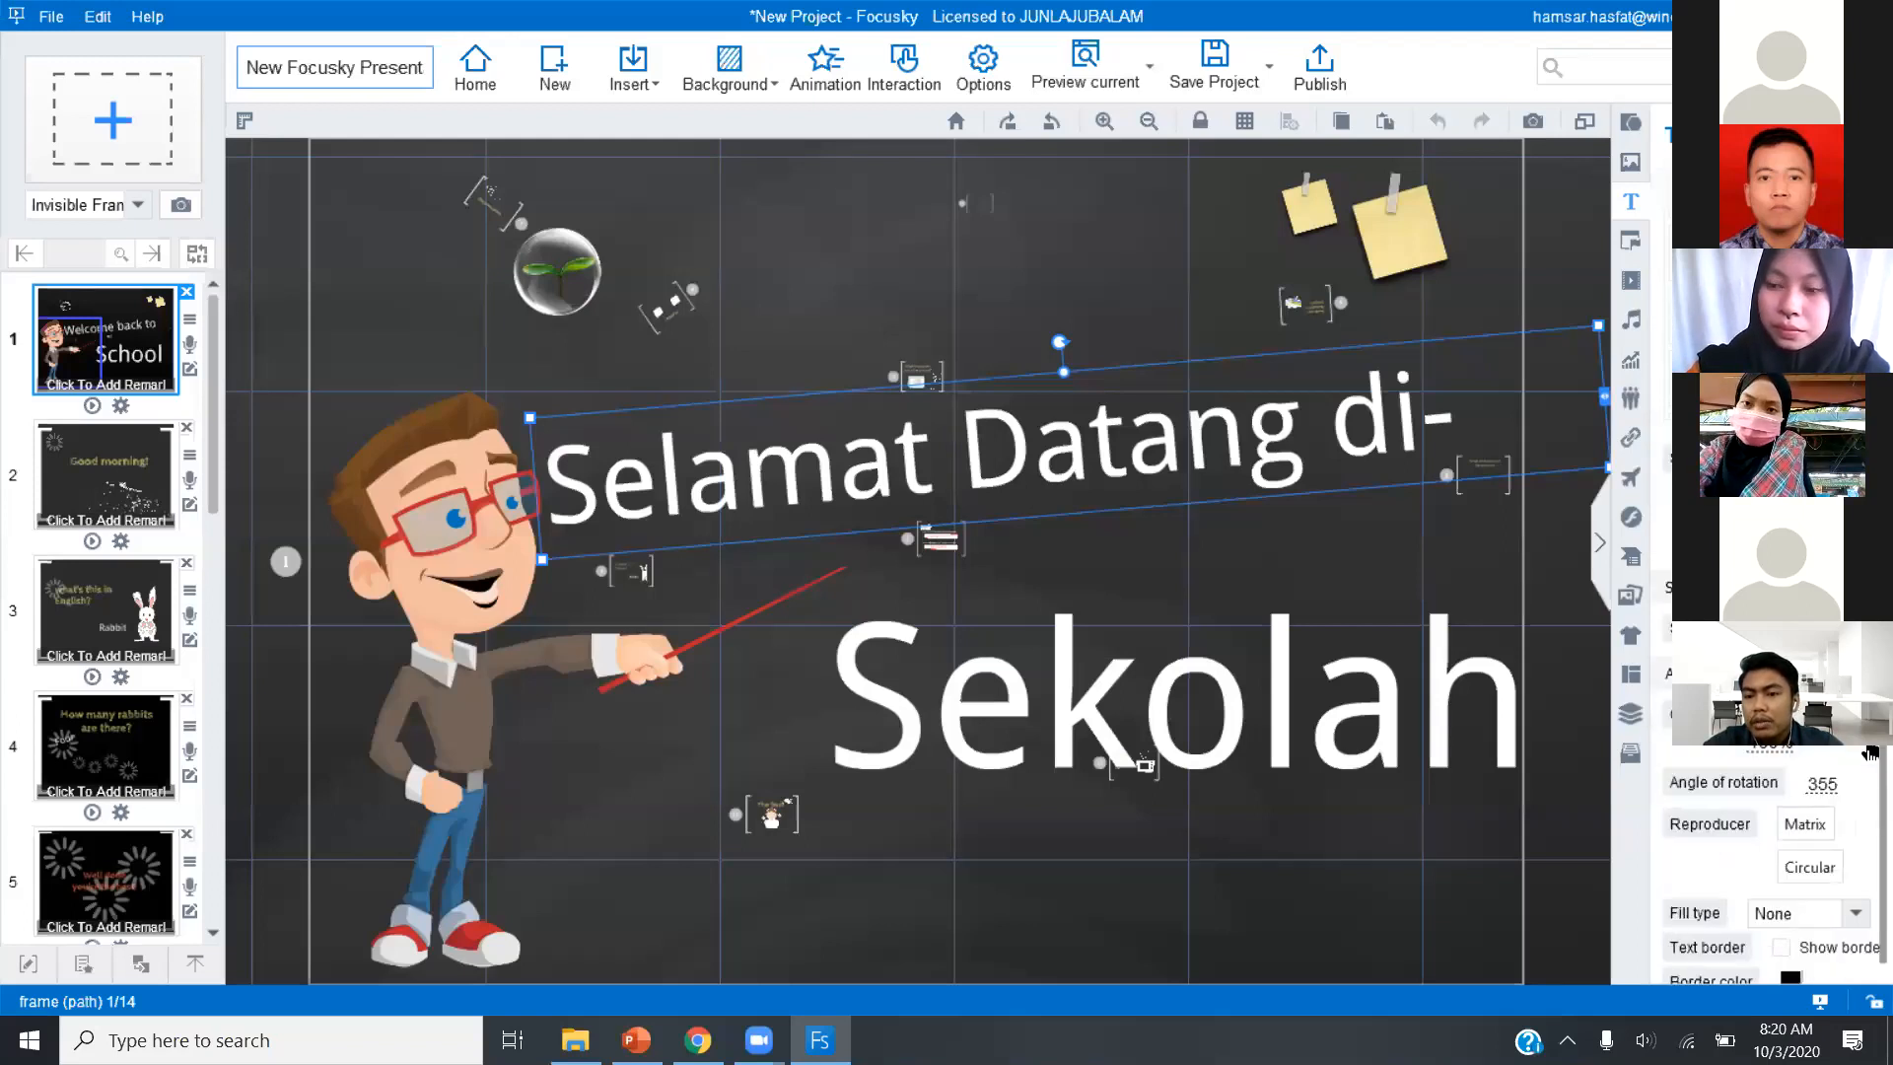
pyautogui.scroll(3, 1870, 826)
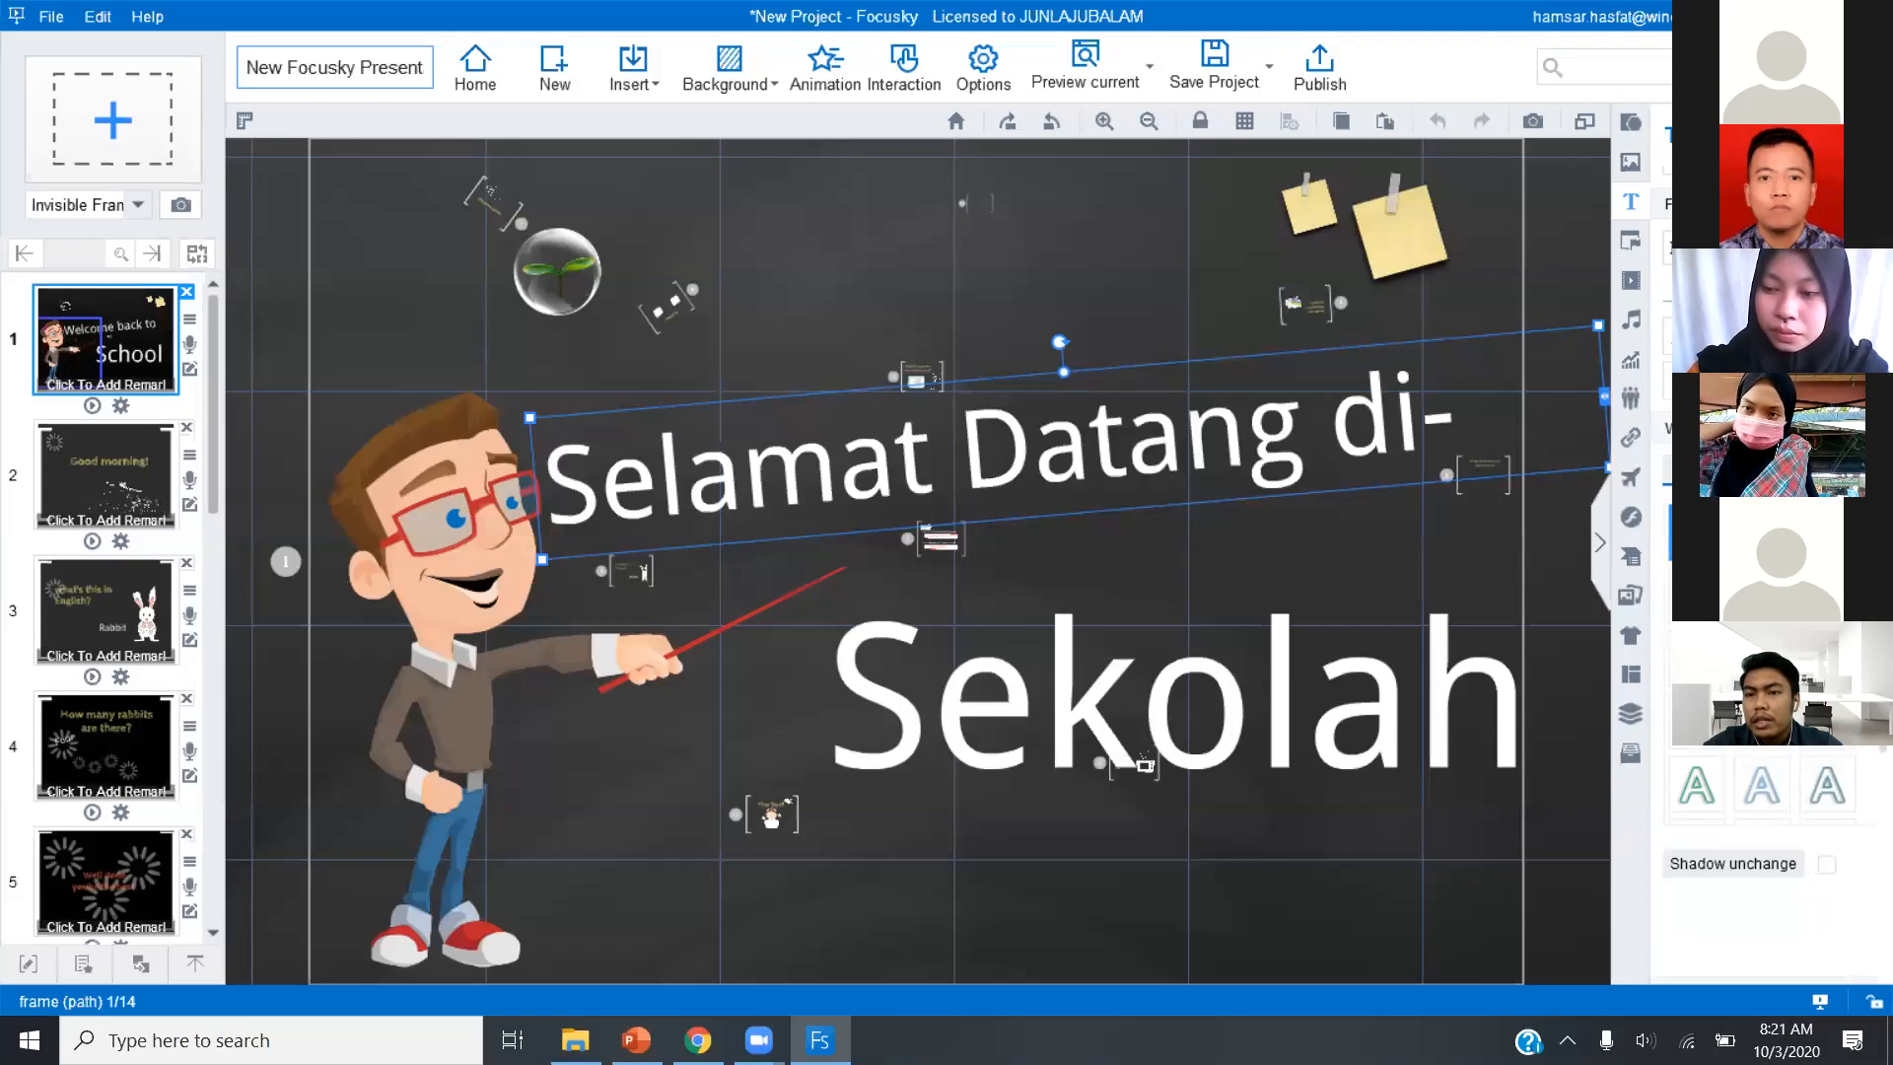
pyautogui.click(1750, 248)
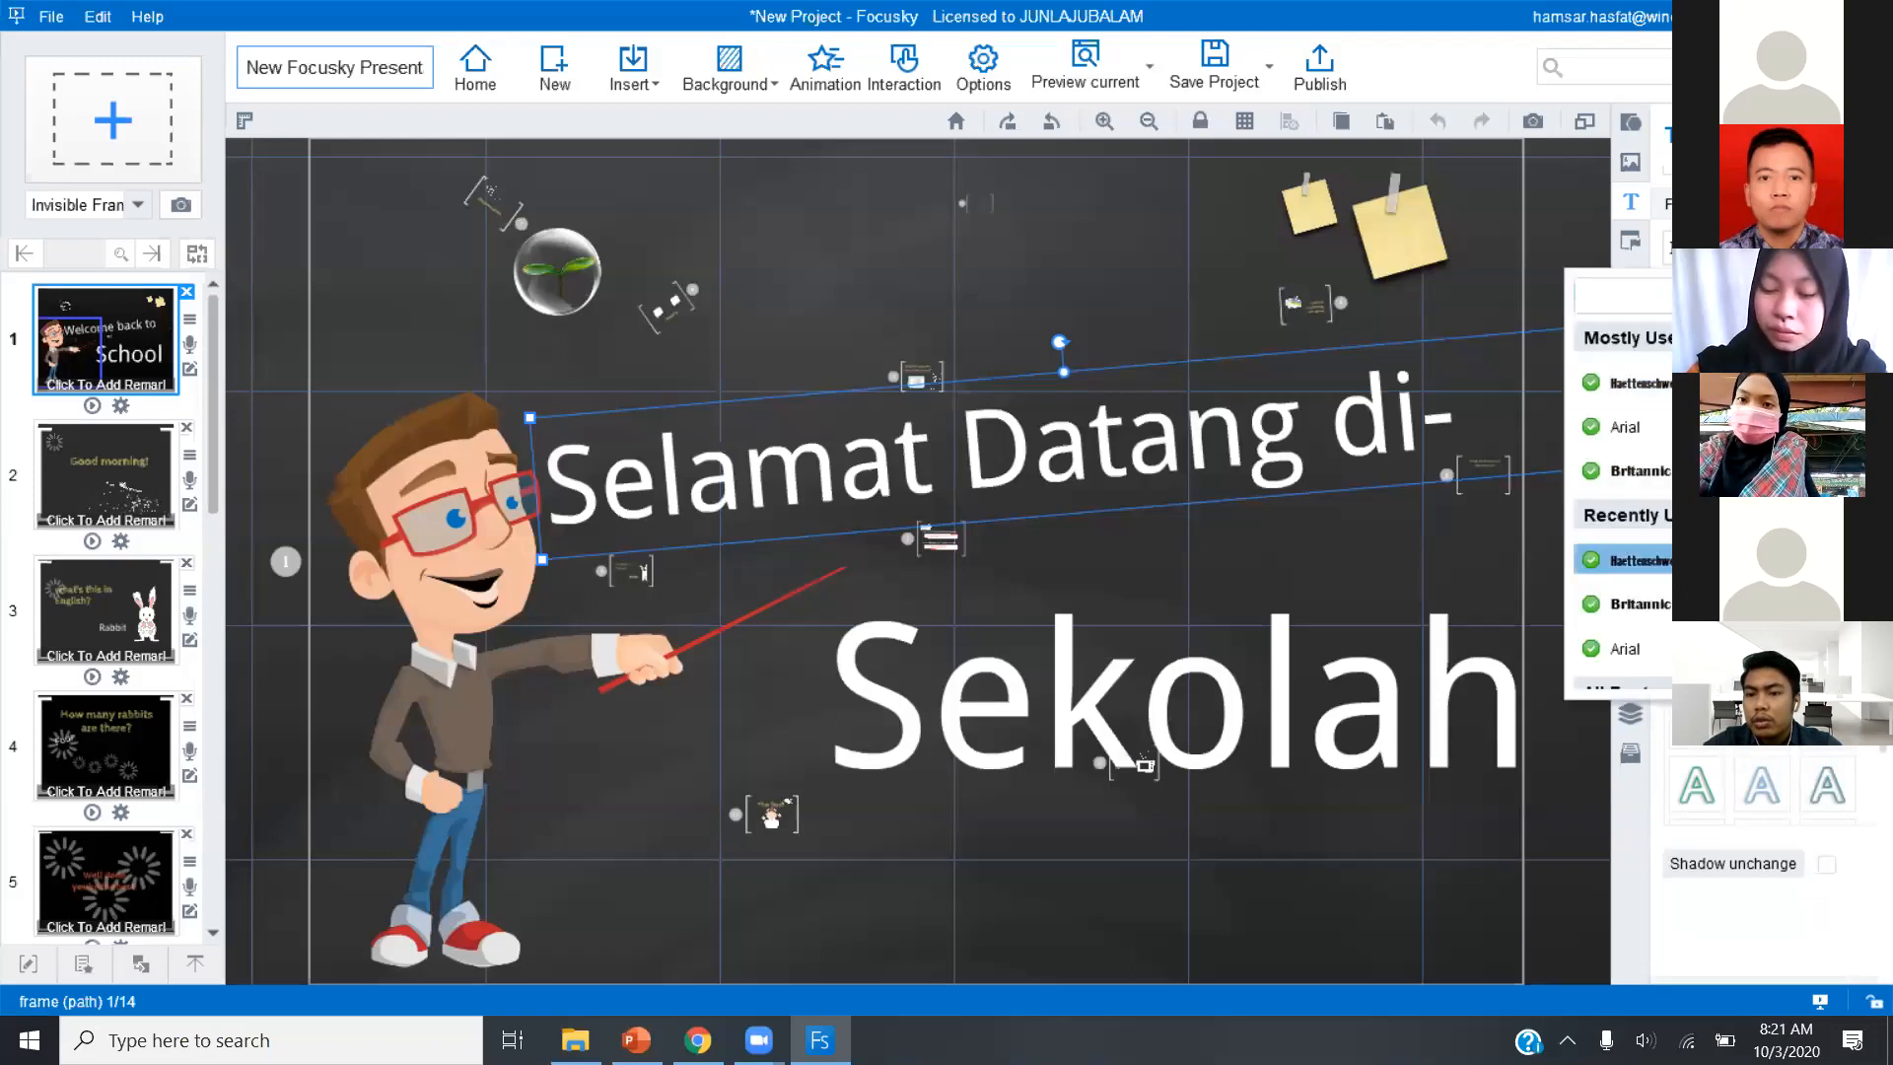
pyautogui.click(1625, 560)
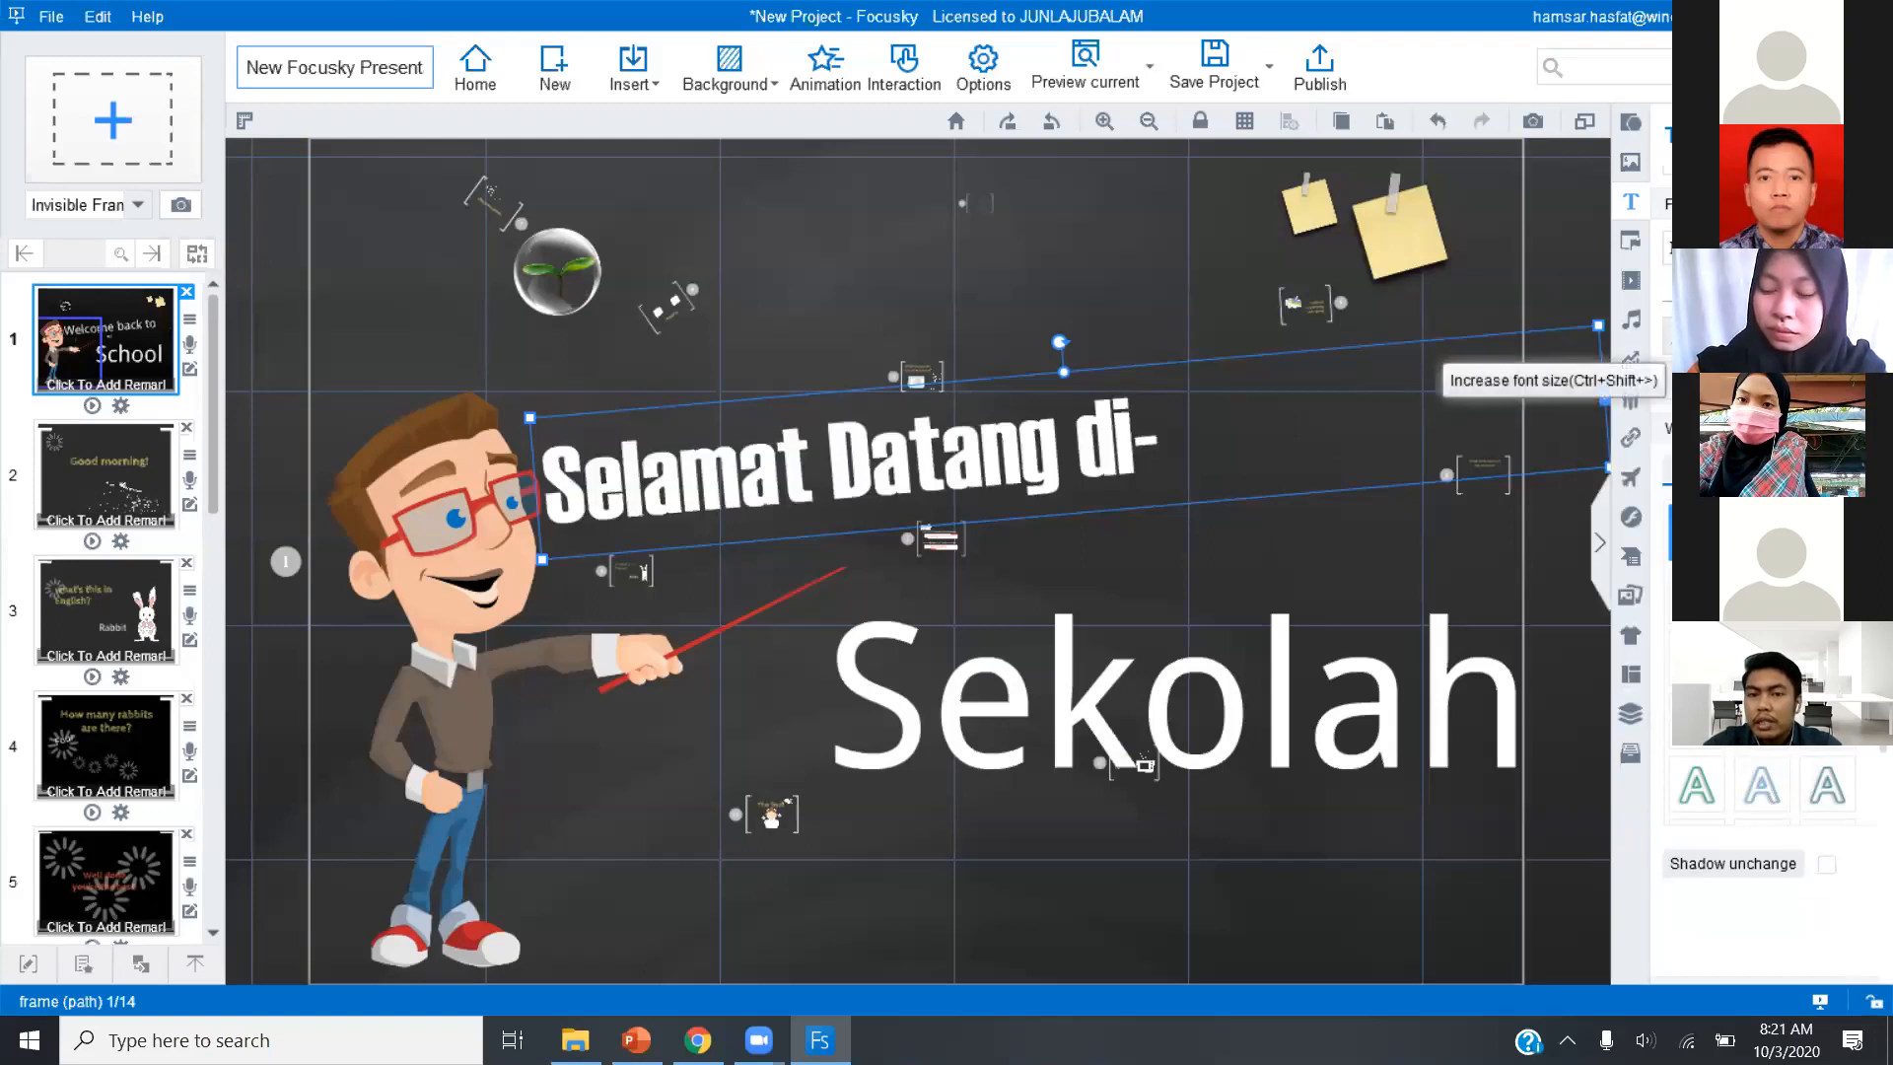
pyautogui.click(1684, 338)
pyautogui.click(1684, 337)
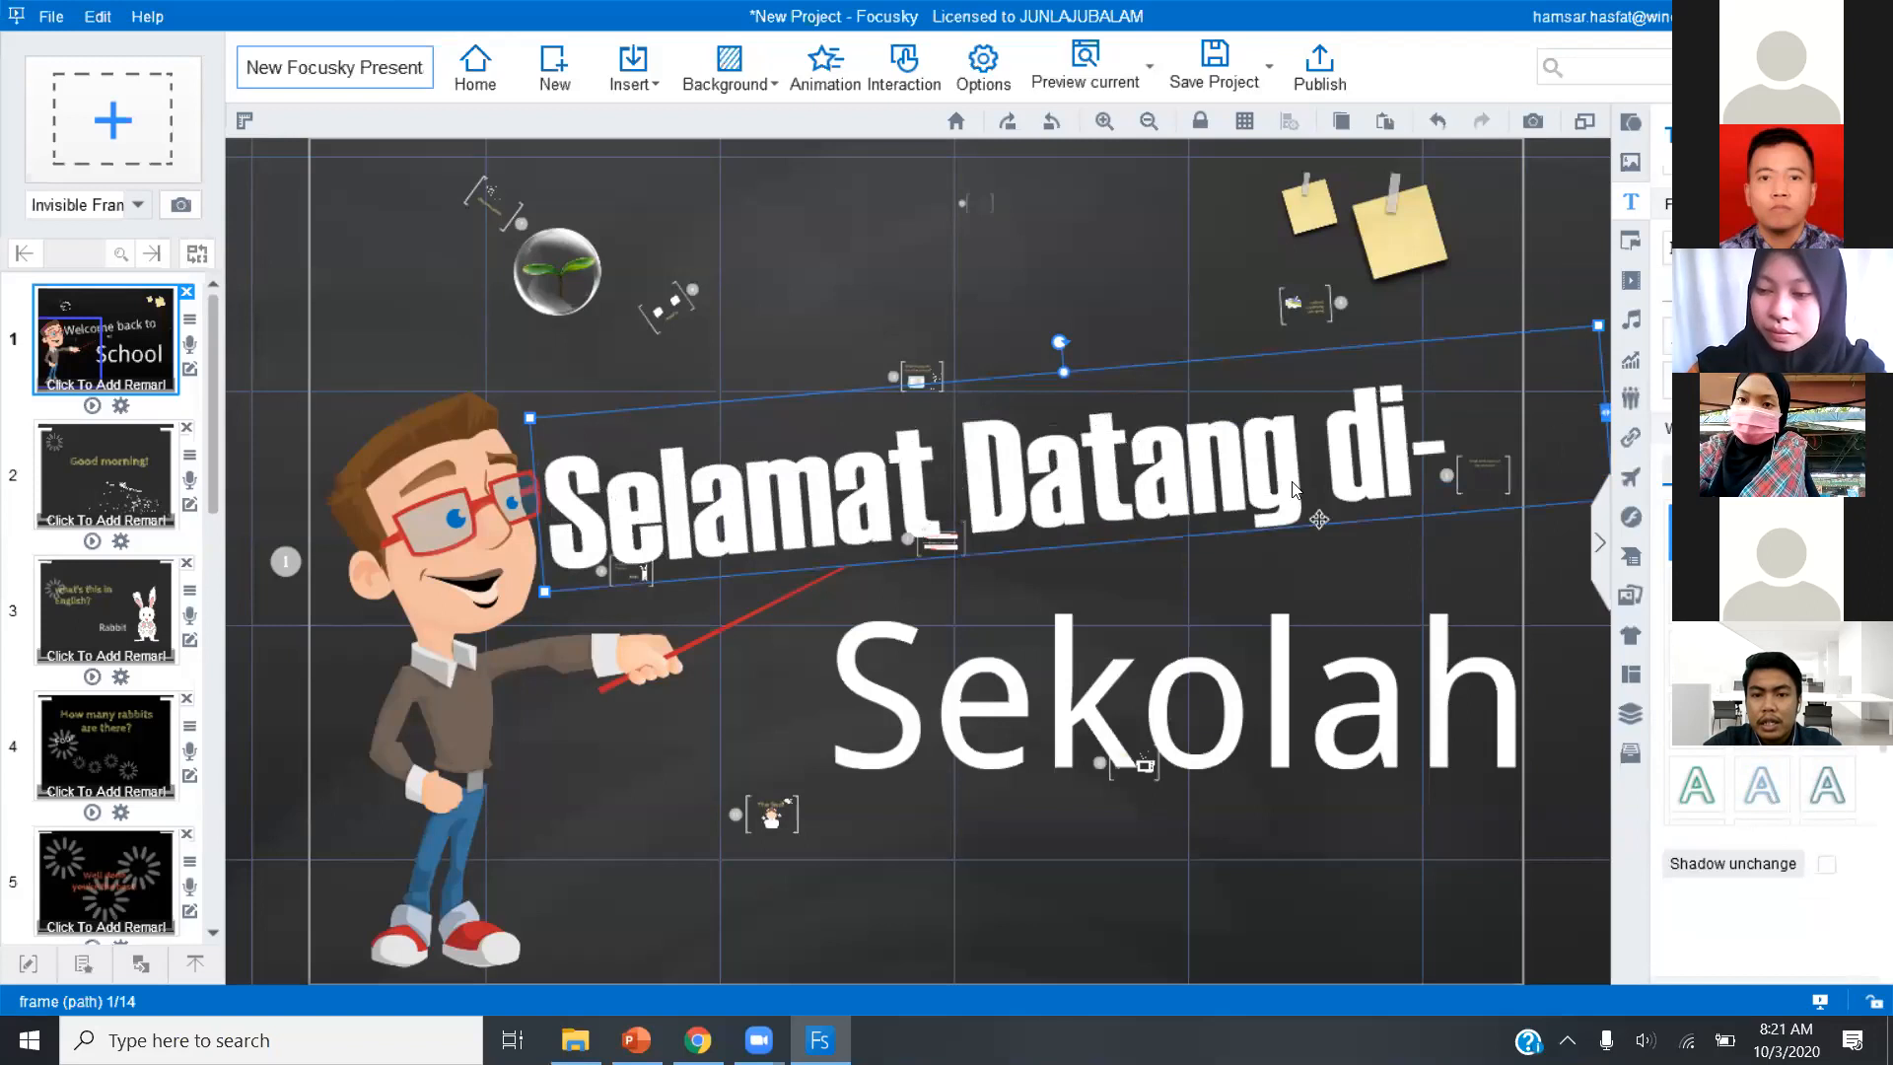
# Narrow the "Selamat Datang di-" text box and move it slightly up, beside the teacher's head.
pyautogui.moveTo(1602, 414); pyautogui.dragTo(1518, 420)
pyautogui.moveTo(1369, 433); pyautogui.dragTo(1366, 412)
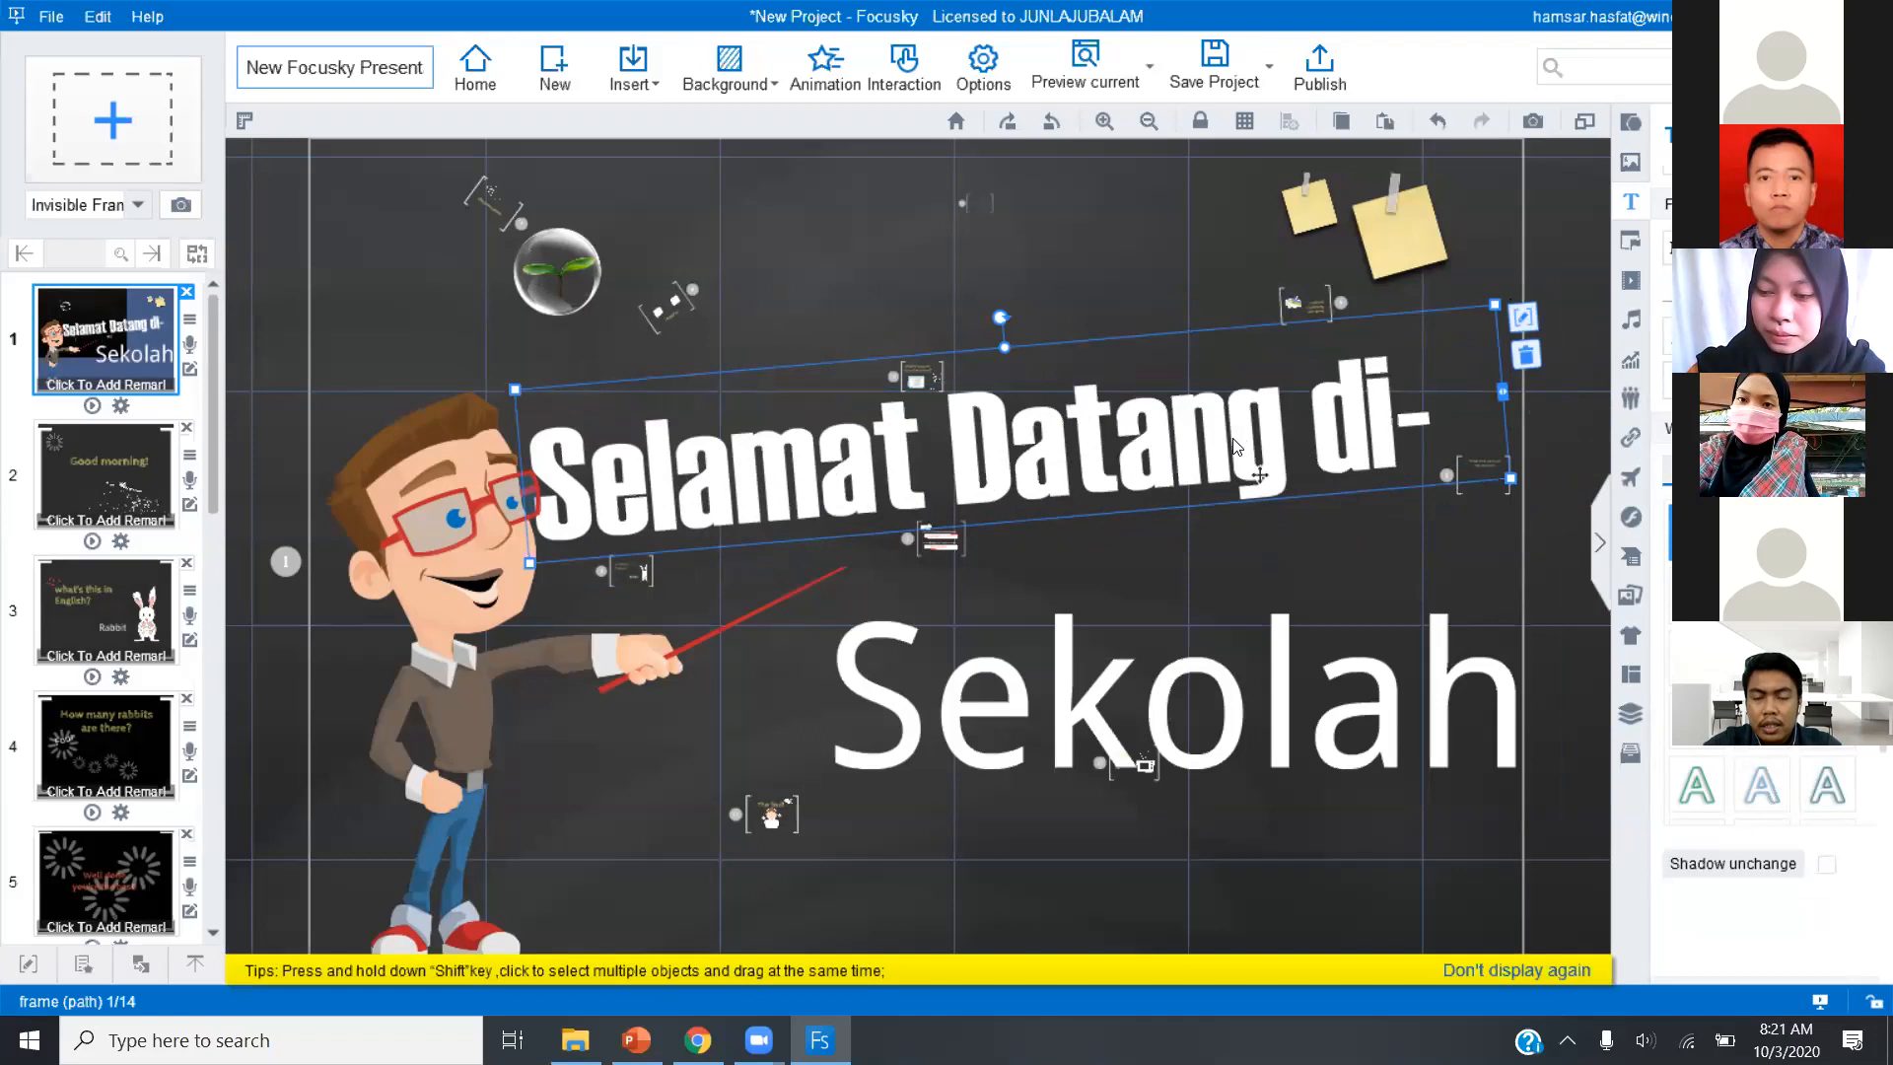
pyautogui.click(1277, 461)
pyautogui.moveTo(1277, 461); pyautogui.dragTo(1227, 463)
# Apply the same Haettenschweiler font to the word "Sekolah".
pyautogui.click(1563, 613)
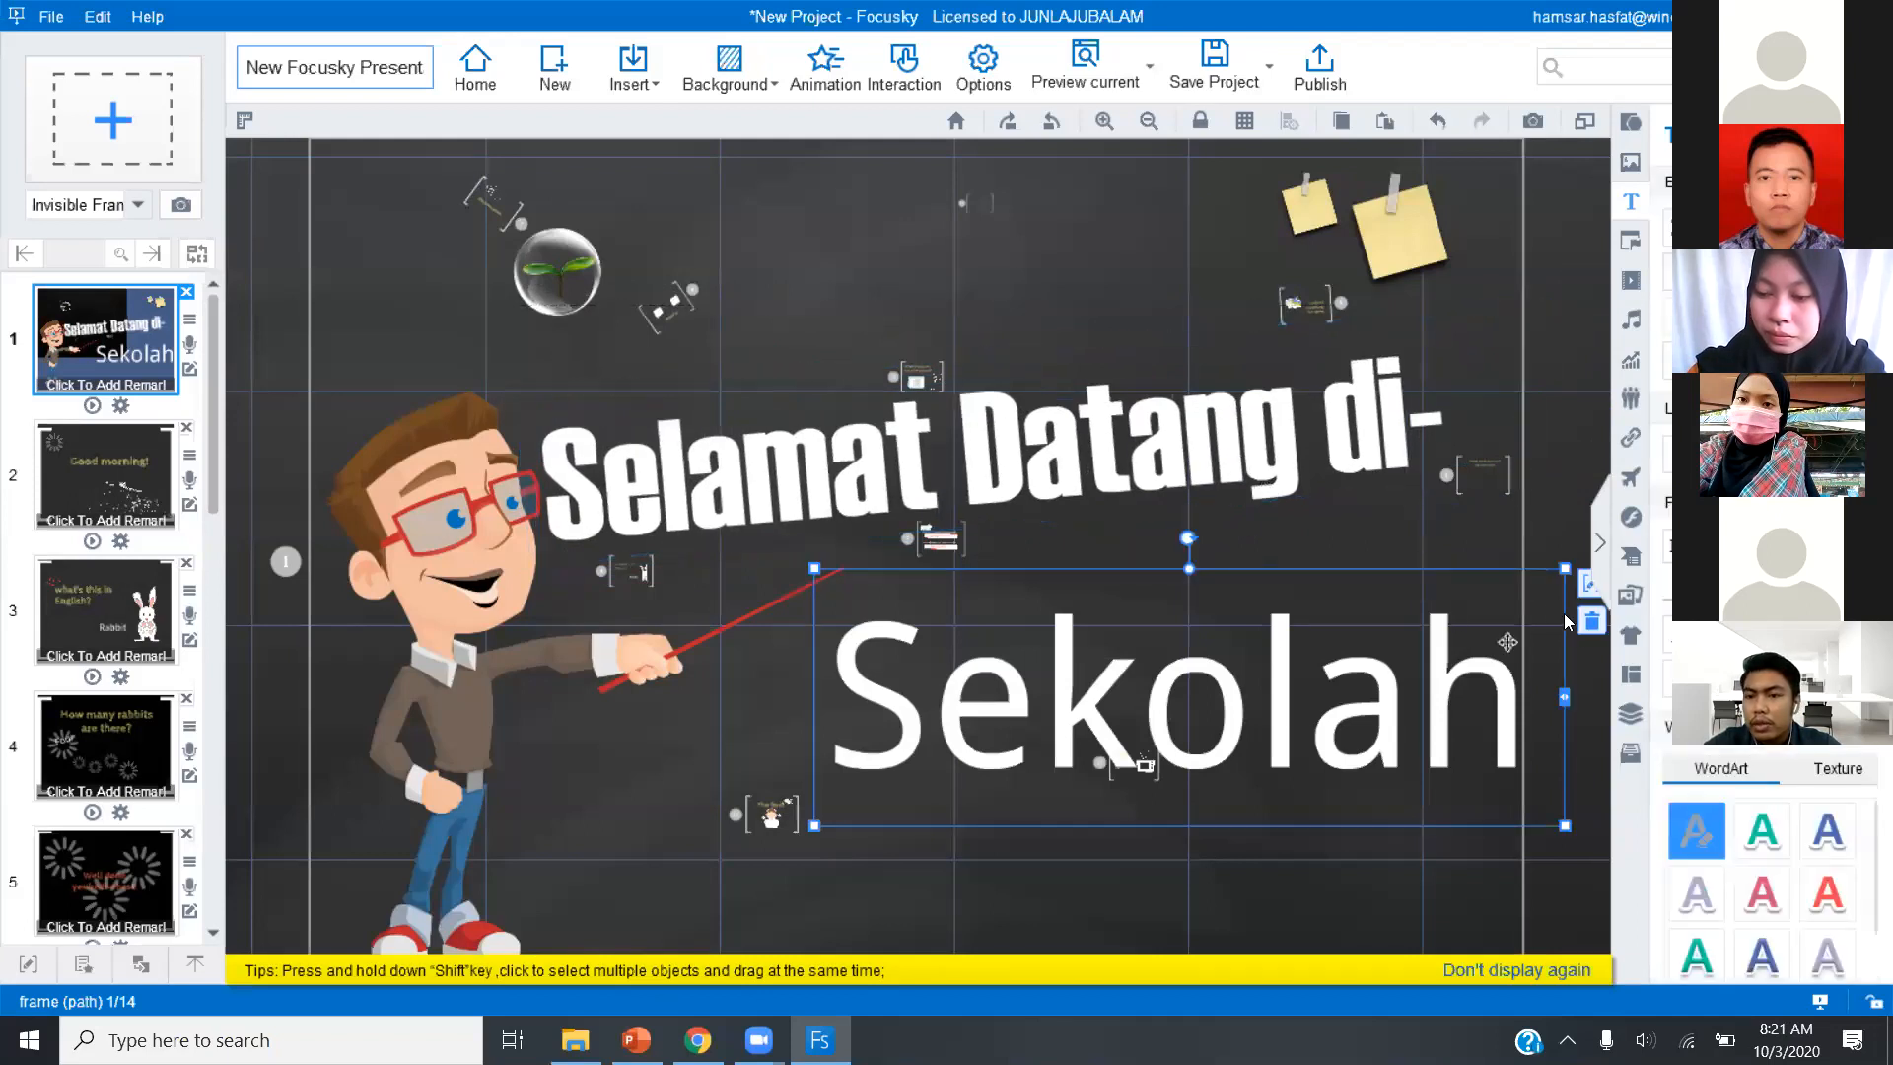
pyautogui.click(1853, 545)
pyautogui.click(1853, 545)
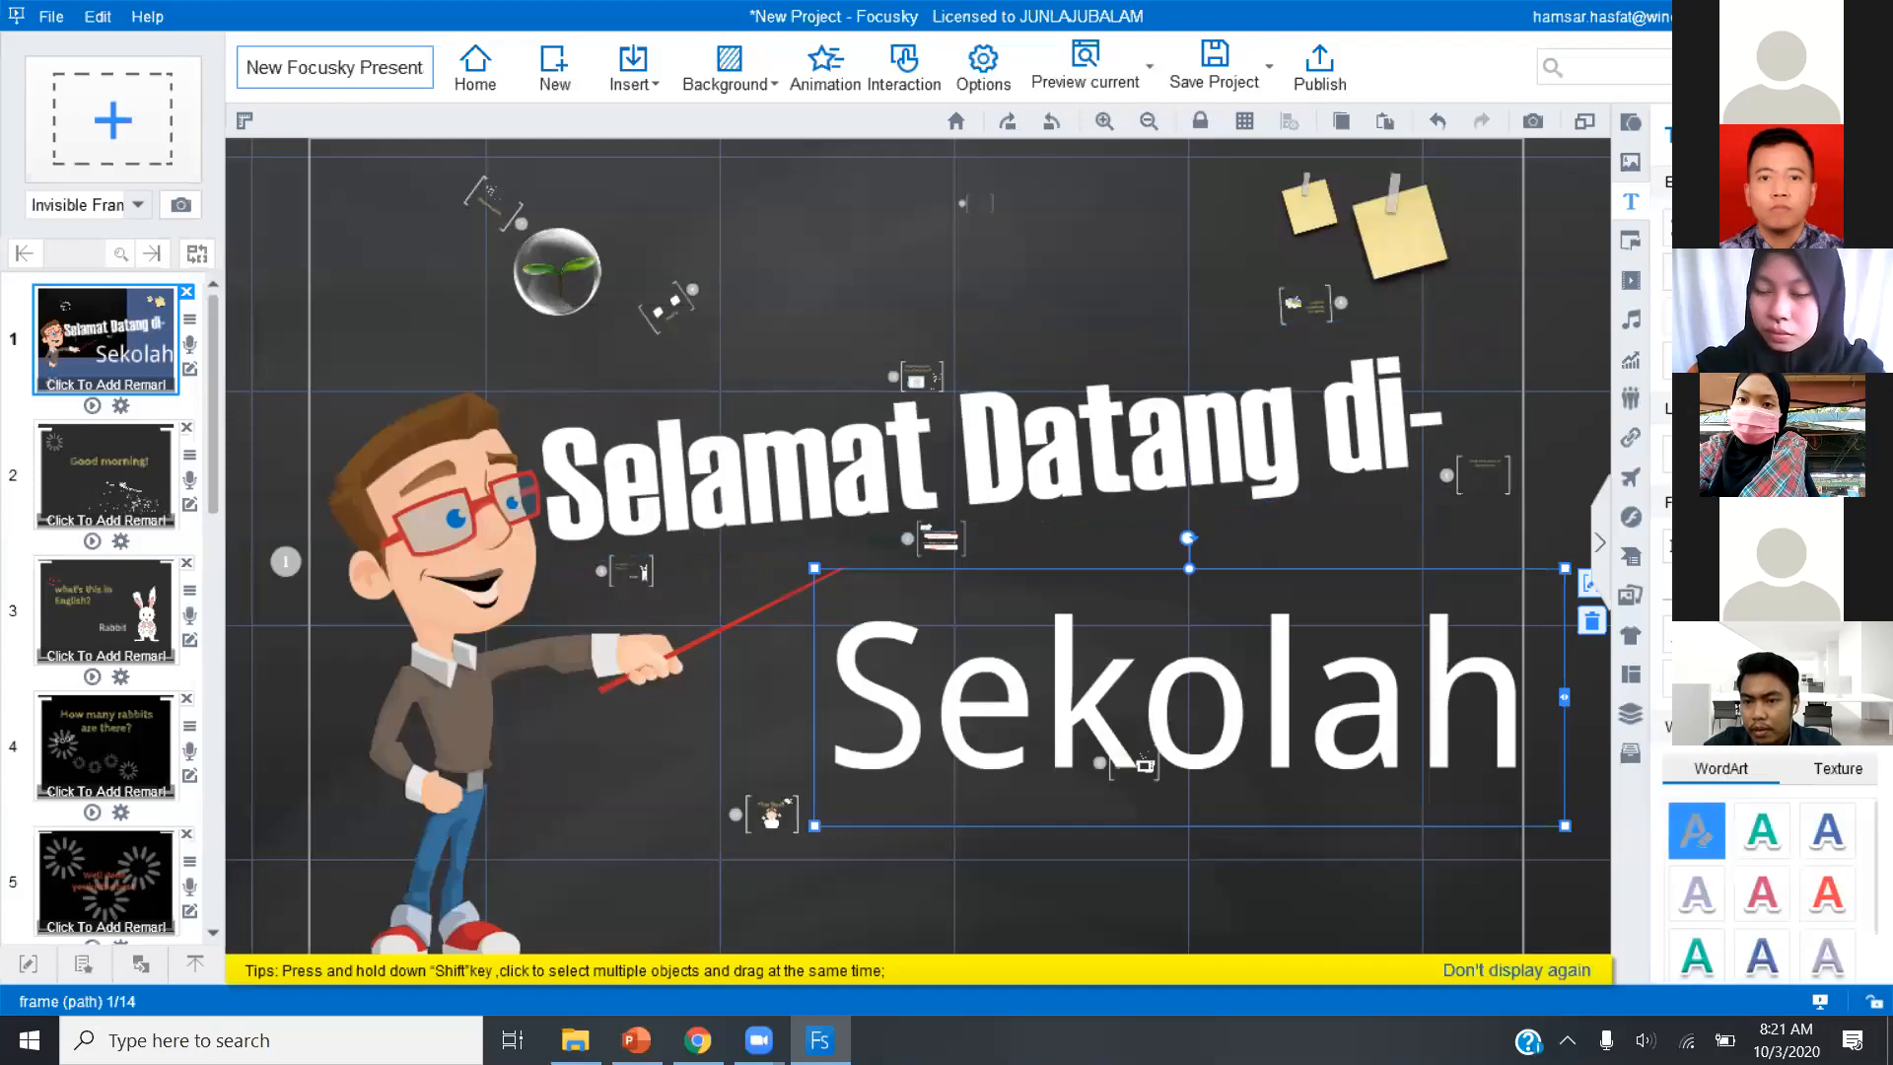
pyautogui.click(1853, 546)
pyautogui.click(1656, 676)
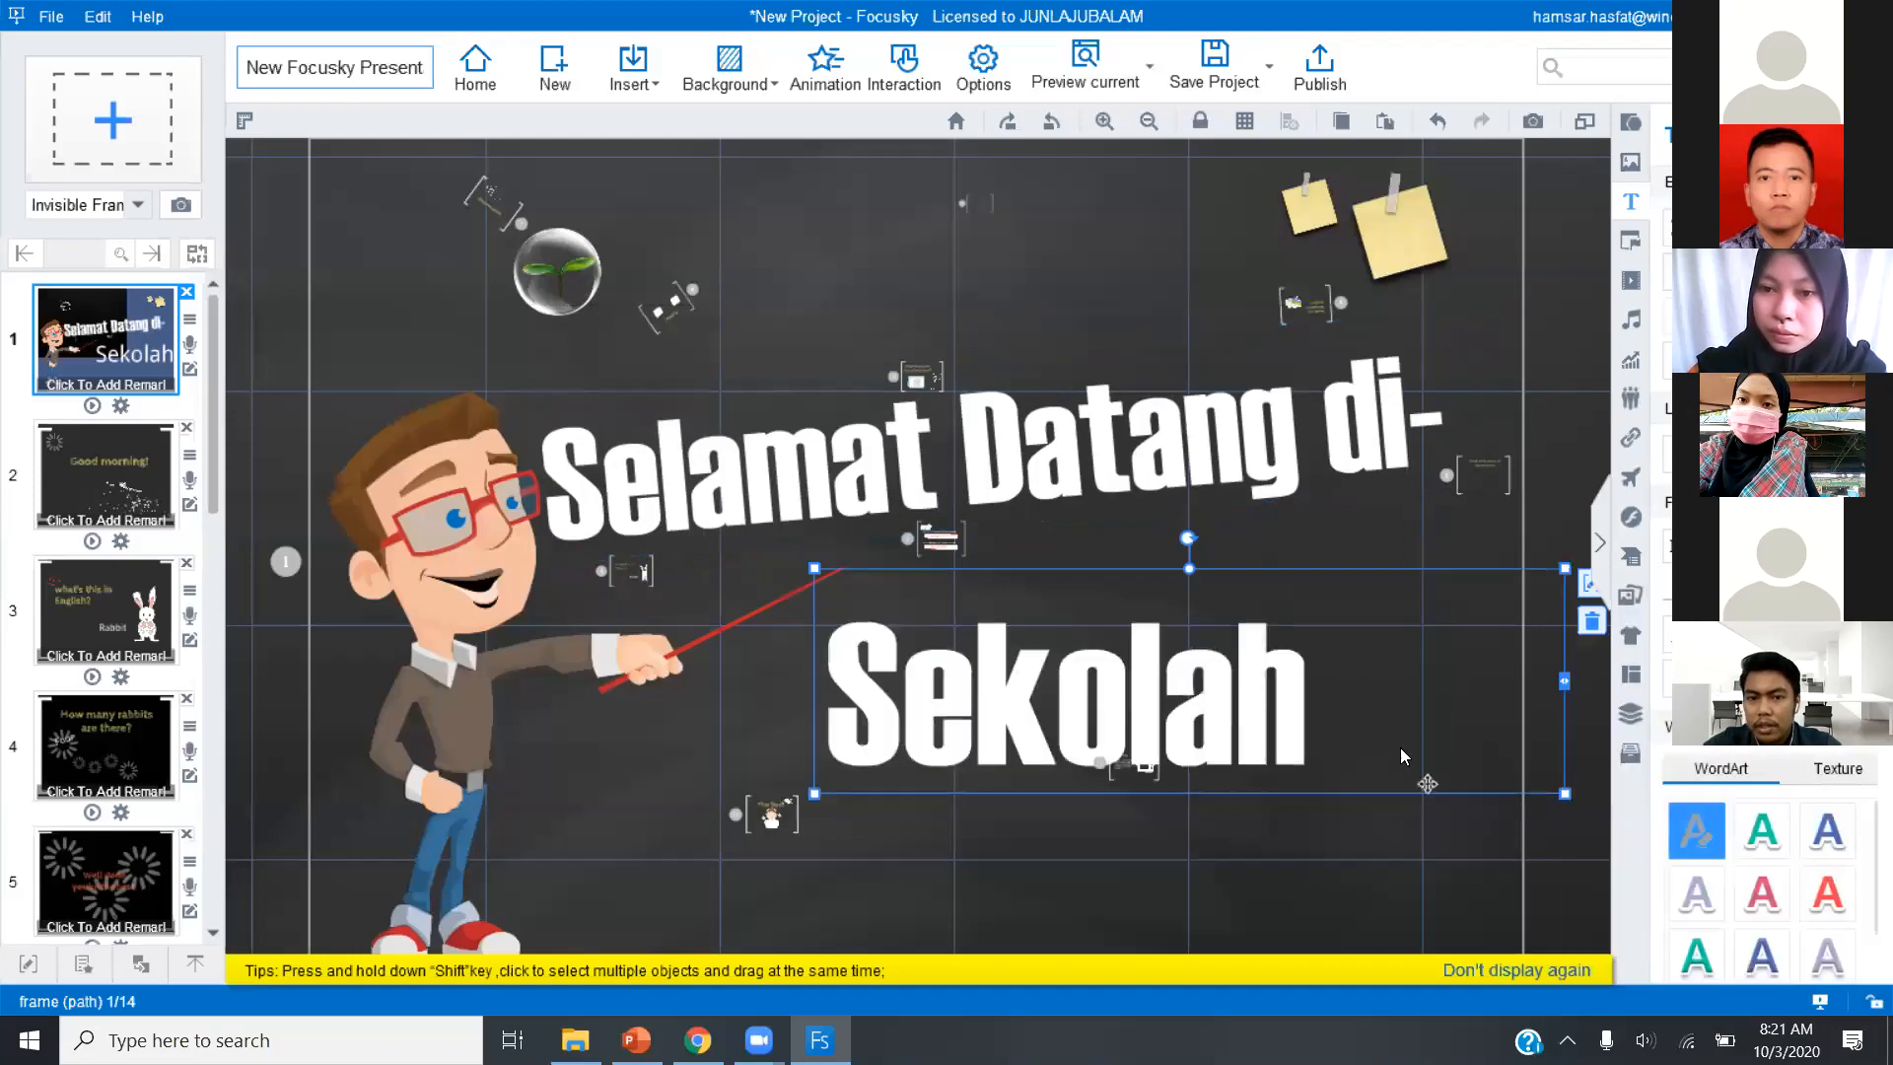
# Enlarge "Sekolah", narrow its text box to the word and place it closely below the "Selamat Datang di-" heading.
pyautogui.moveTo(1295, 710); pyautogui.dragTo(1299, 680)
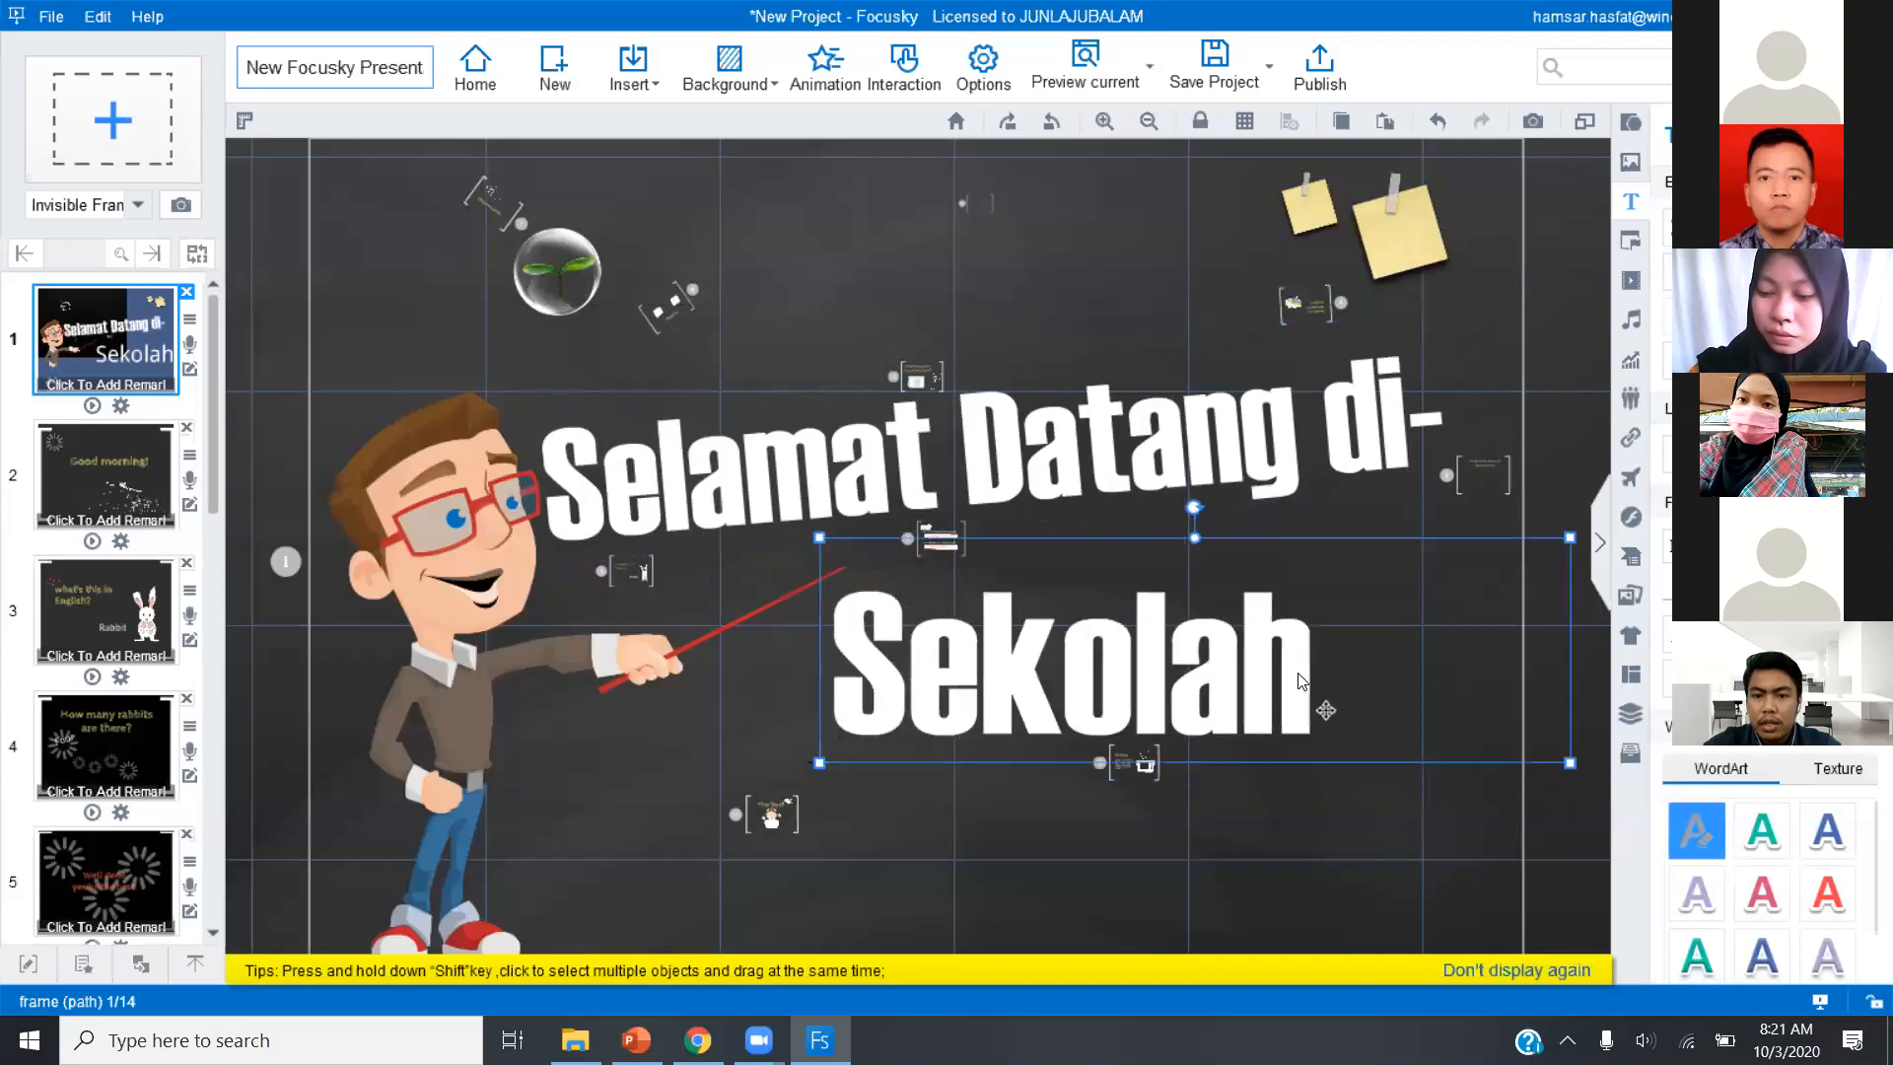
pyautogui.click(1670, 644)
pyautogui.click(1674, 646)
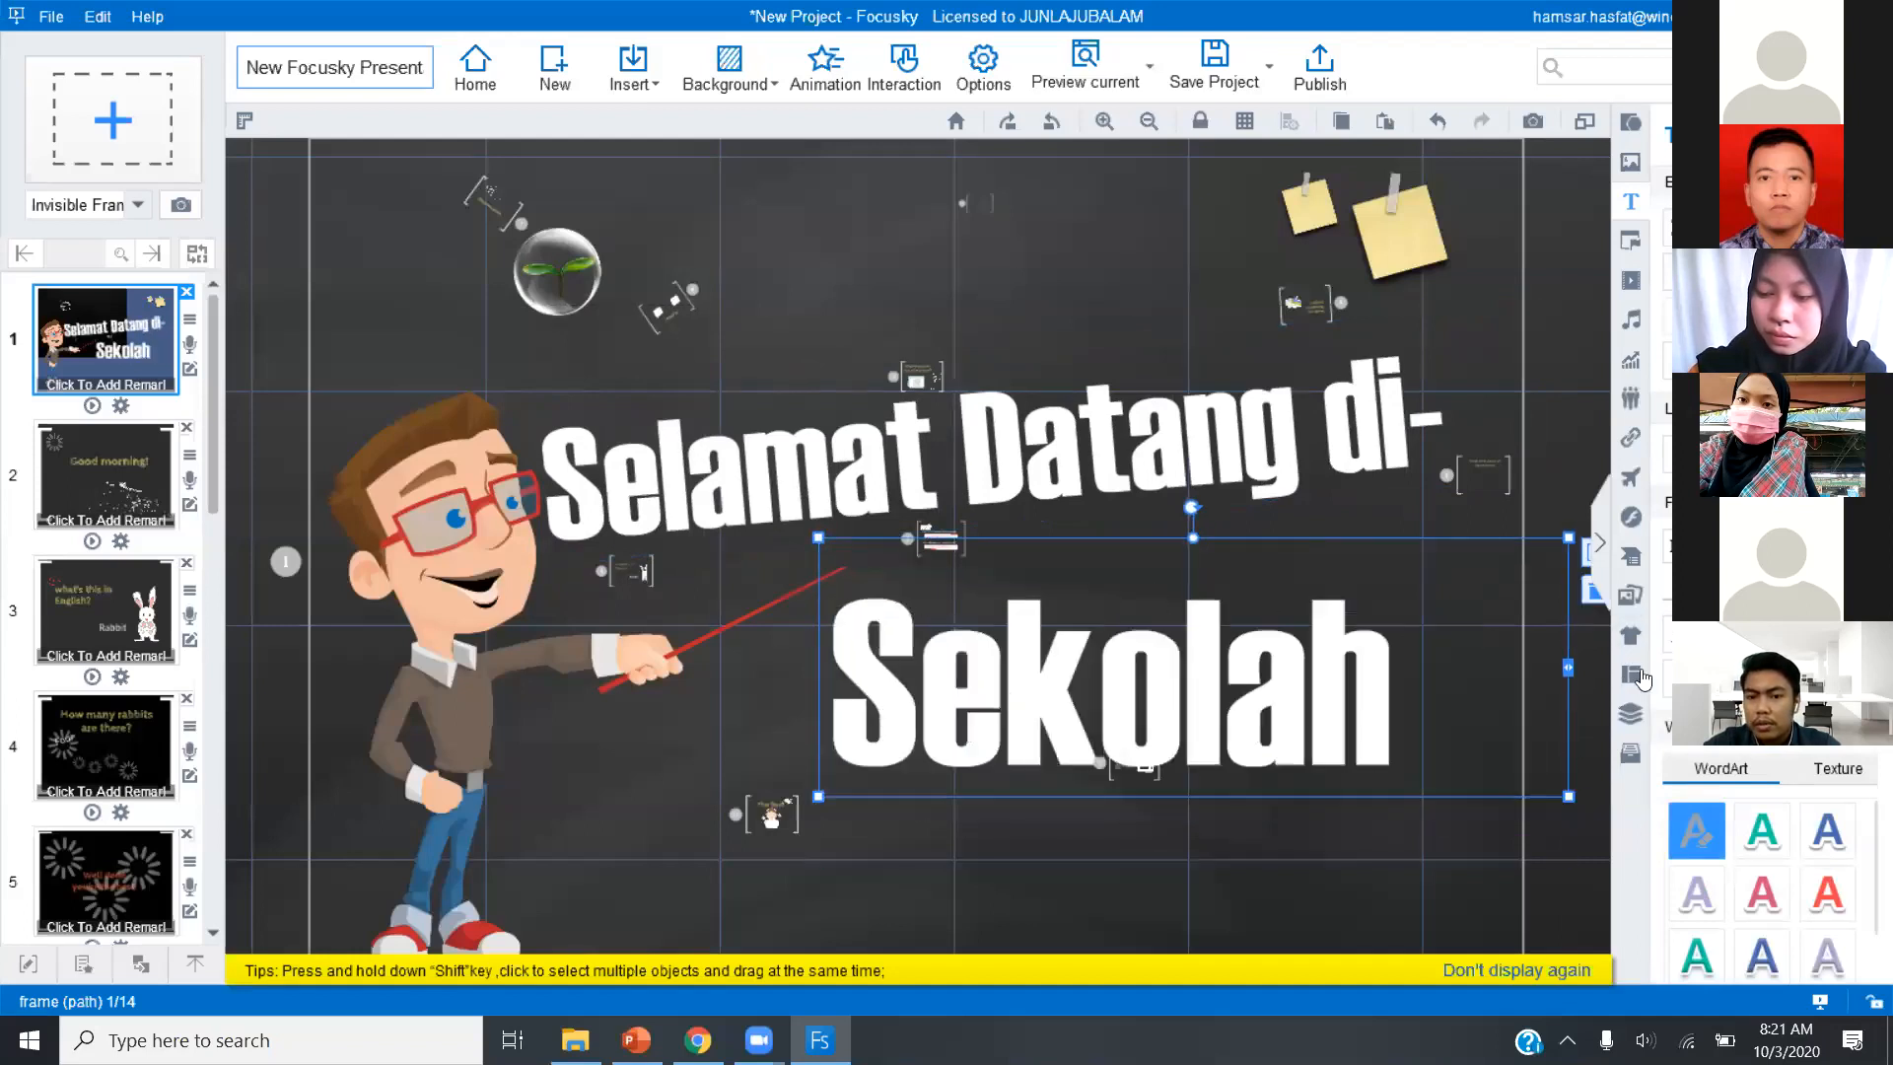
pyautogui.moveTo(1569, 676); pyautogui.dragTo(1457, 684)
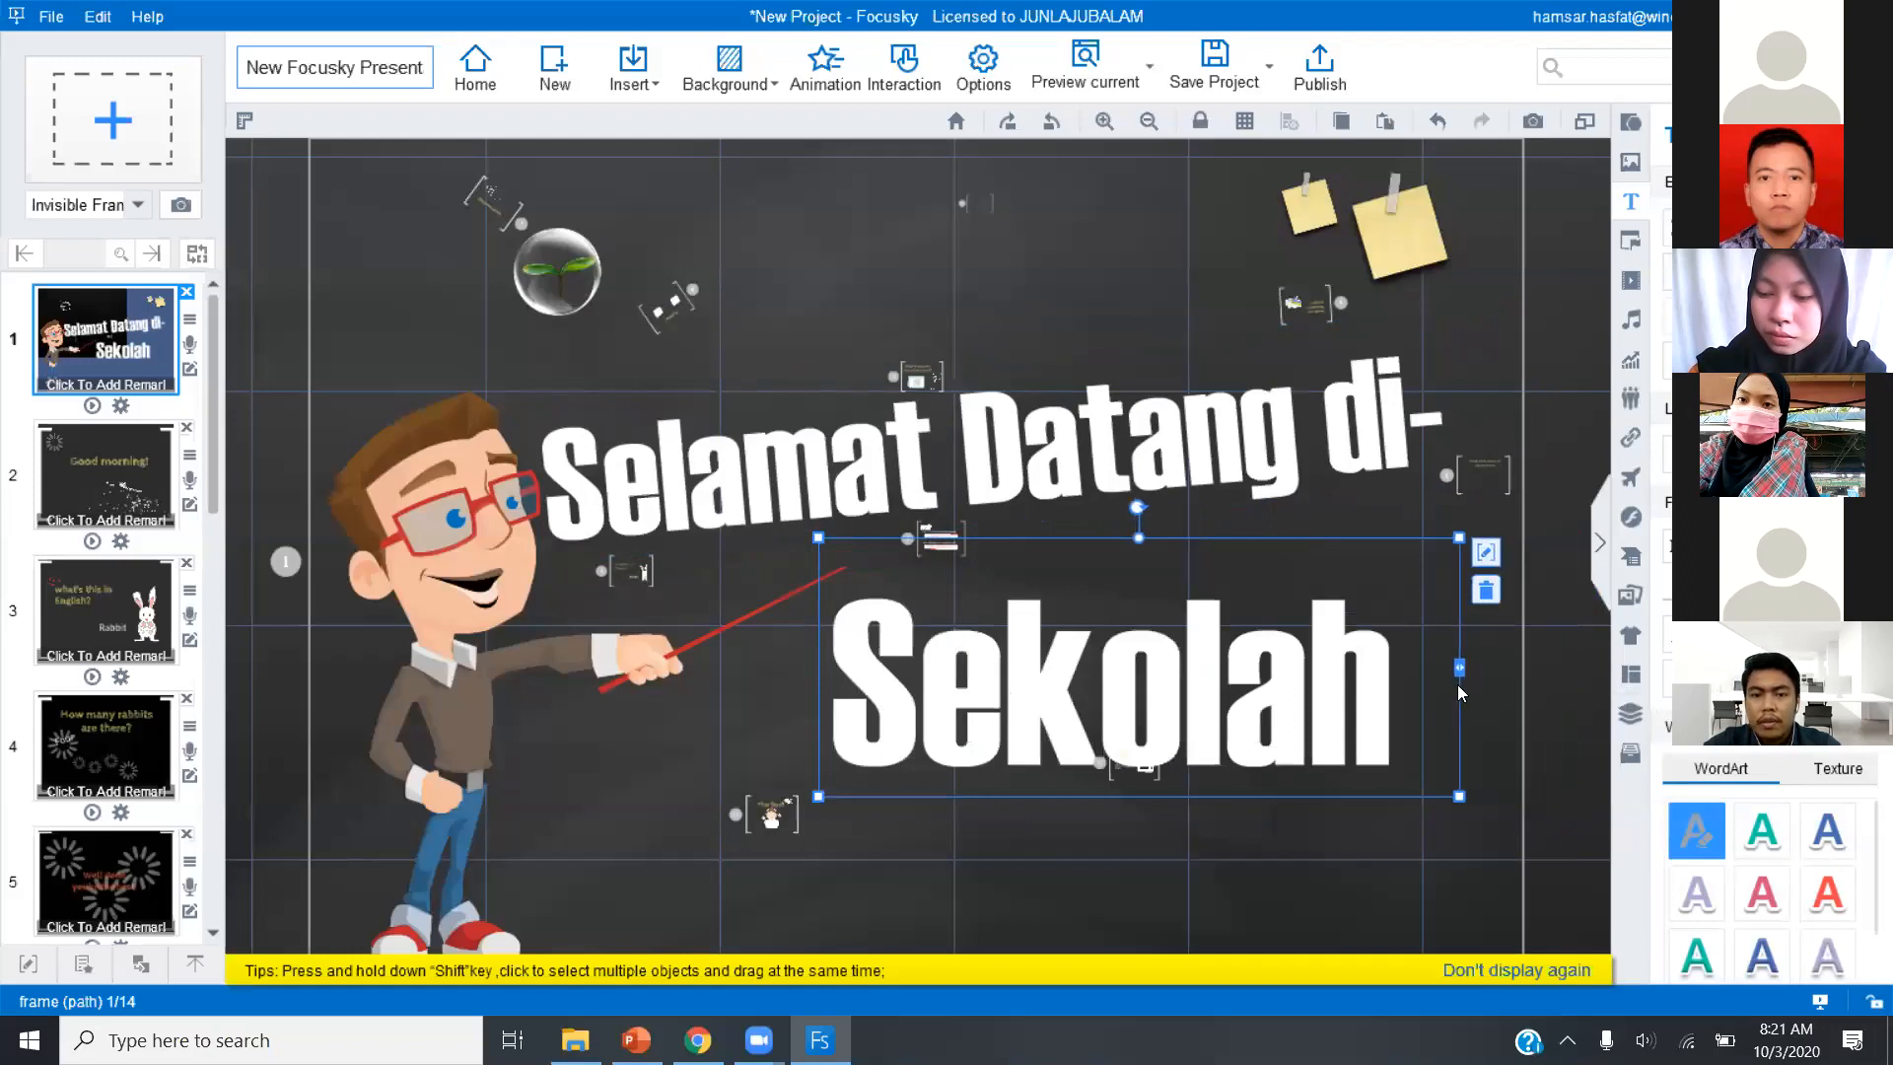
pyautogui.click(1329, 840)
pyautogui.click(1303, 740)
pyautogui.moveTo(1303, 740); pyautogui.dragTo(1277, 696)
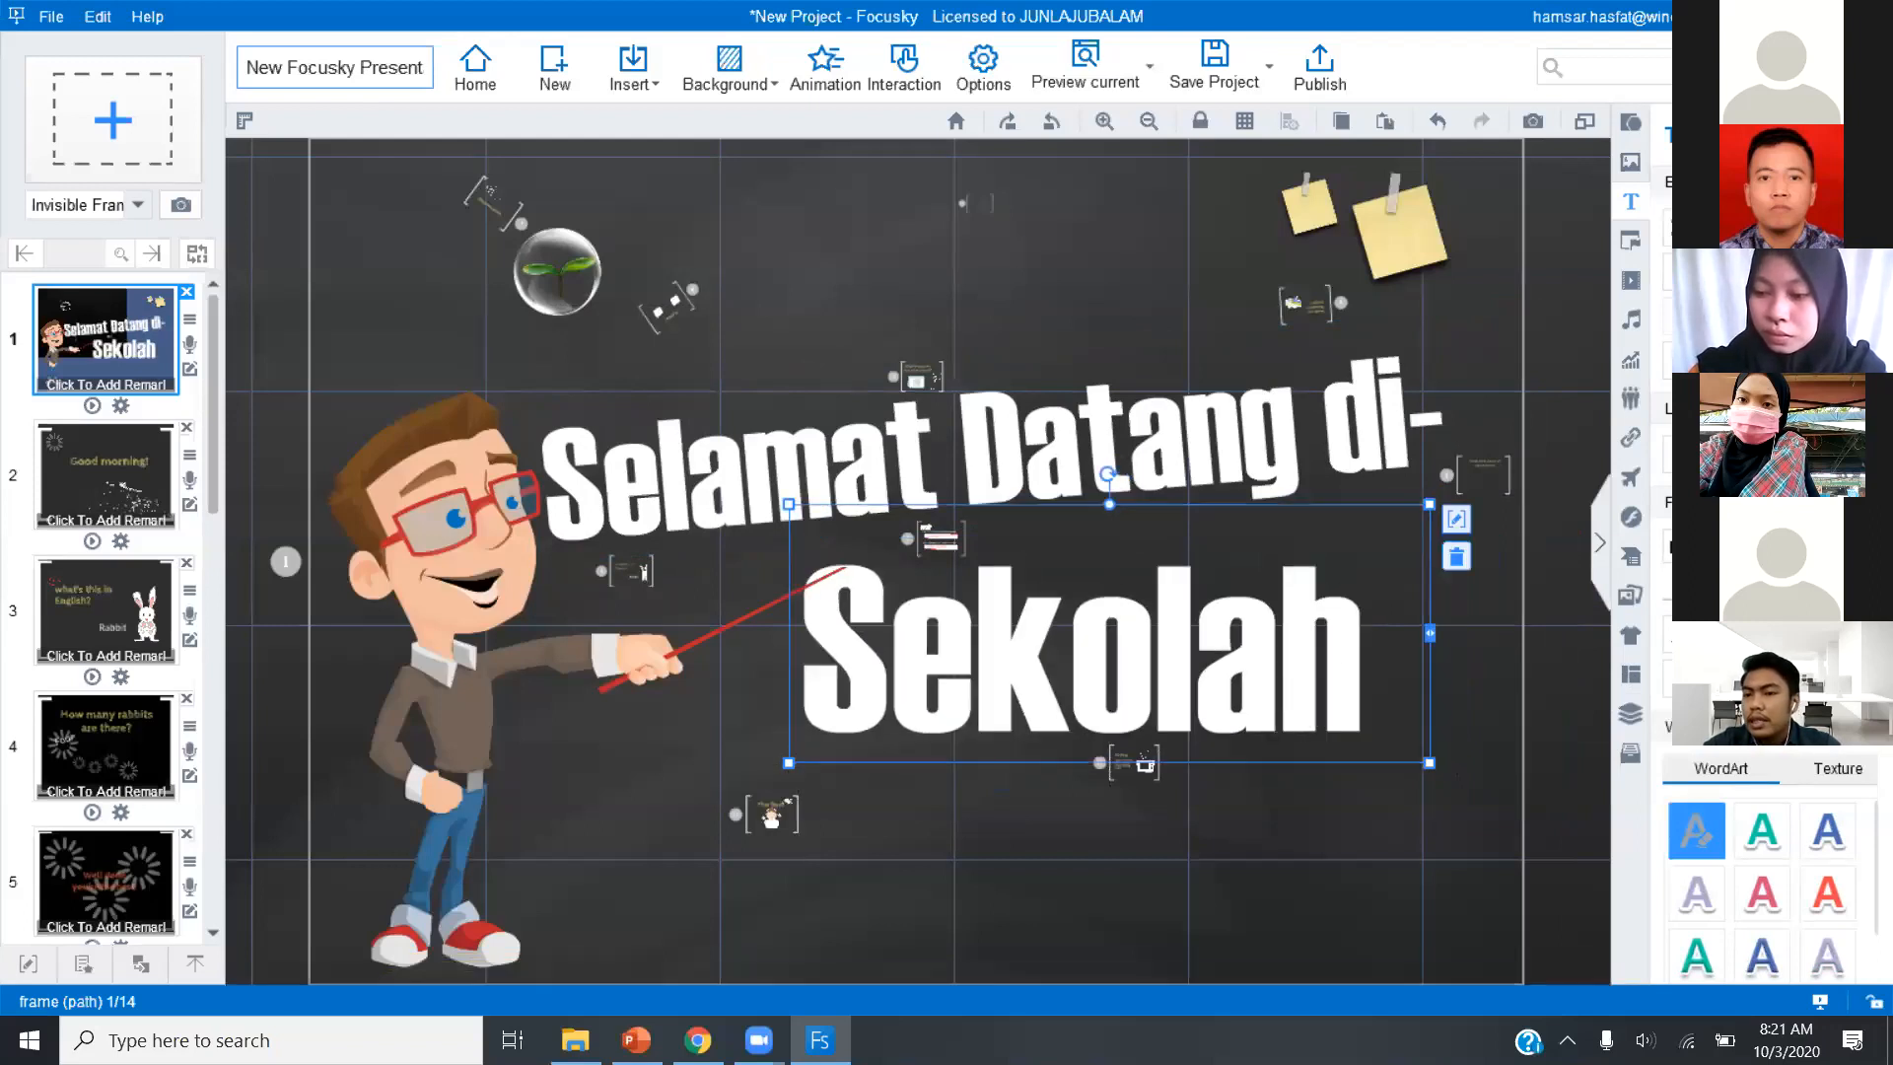
# Colour "Sekolah" and the "Selamat Datang di-" heading with the green theme colour #9BBB59.
pyautogui.scroll(-3, 1762, 868)
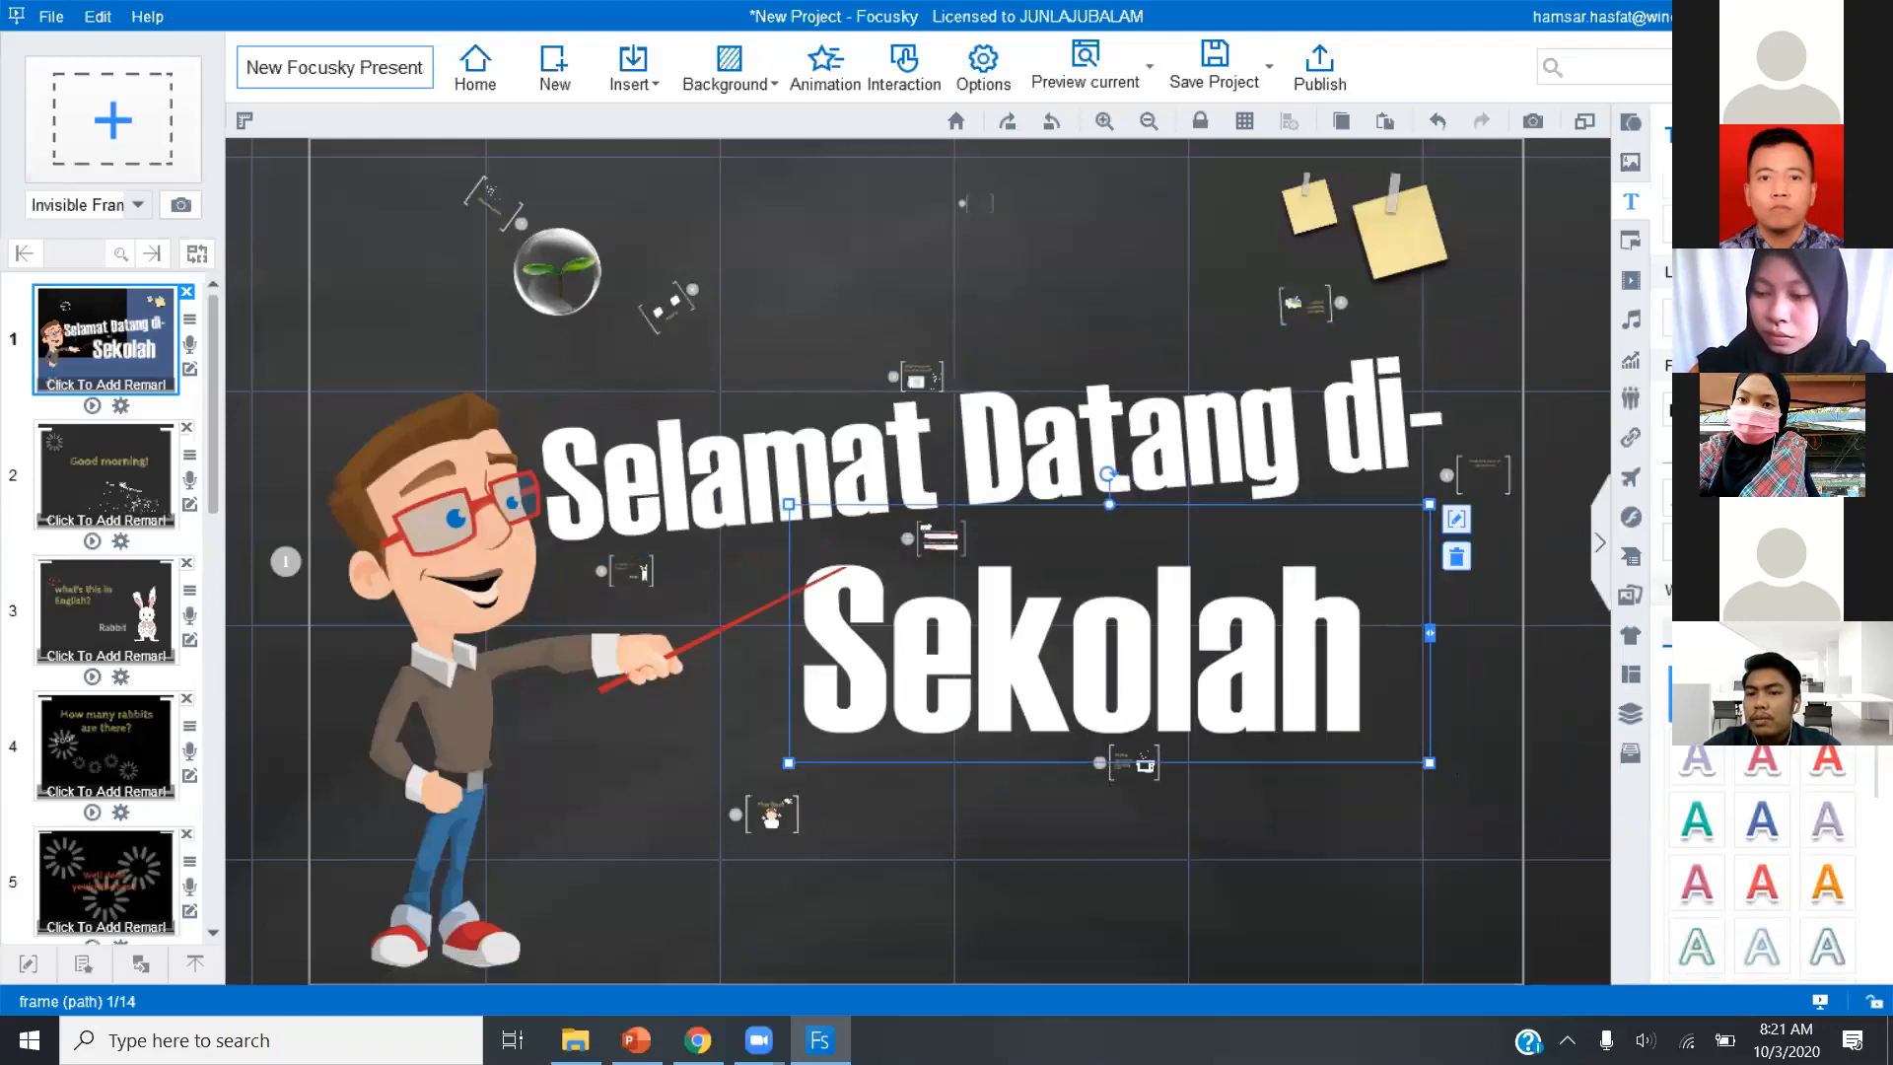
pyautogui.click(1667, 452)
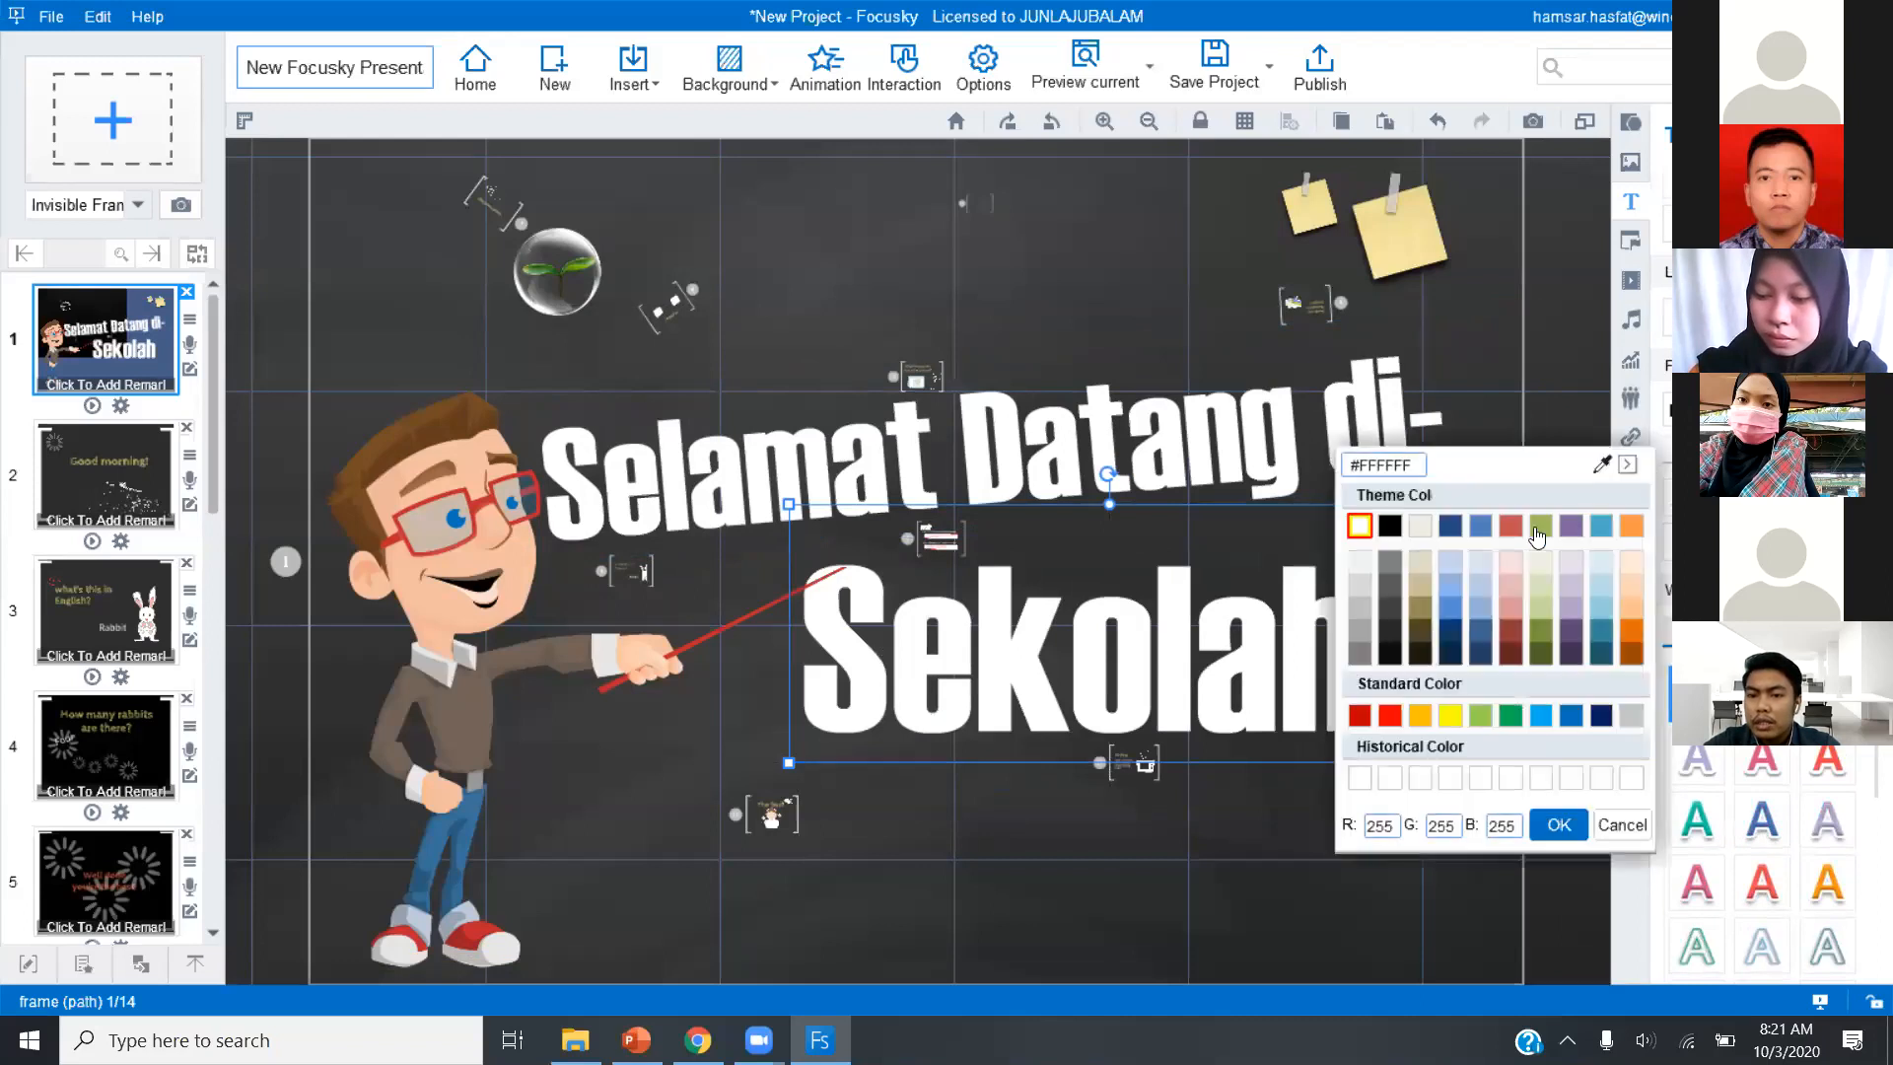
pyautogui.click(1541, 526)
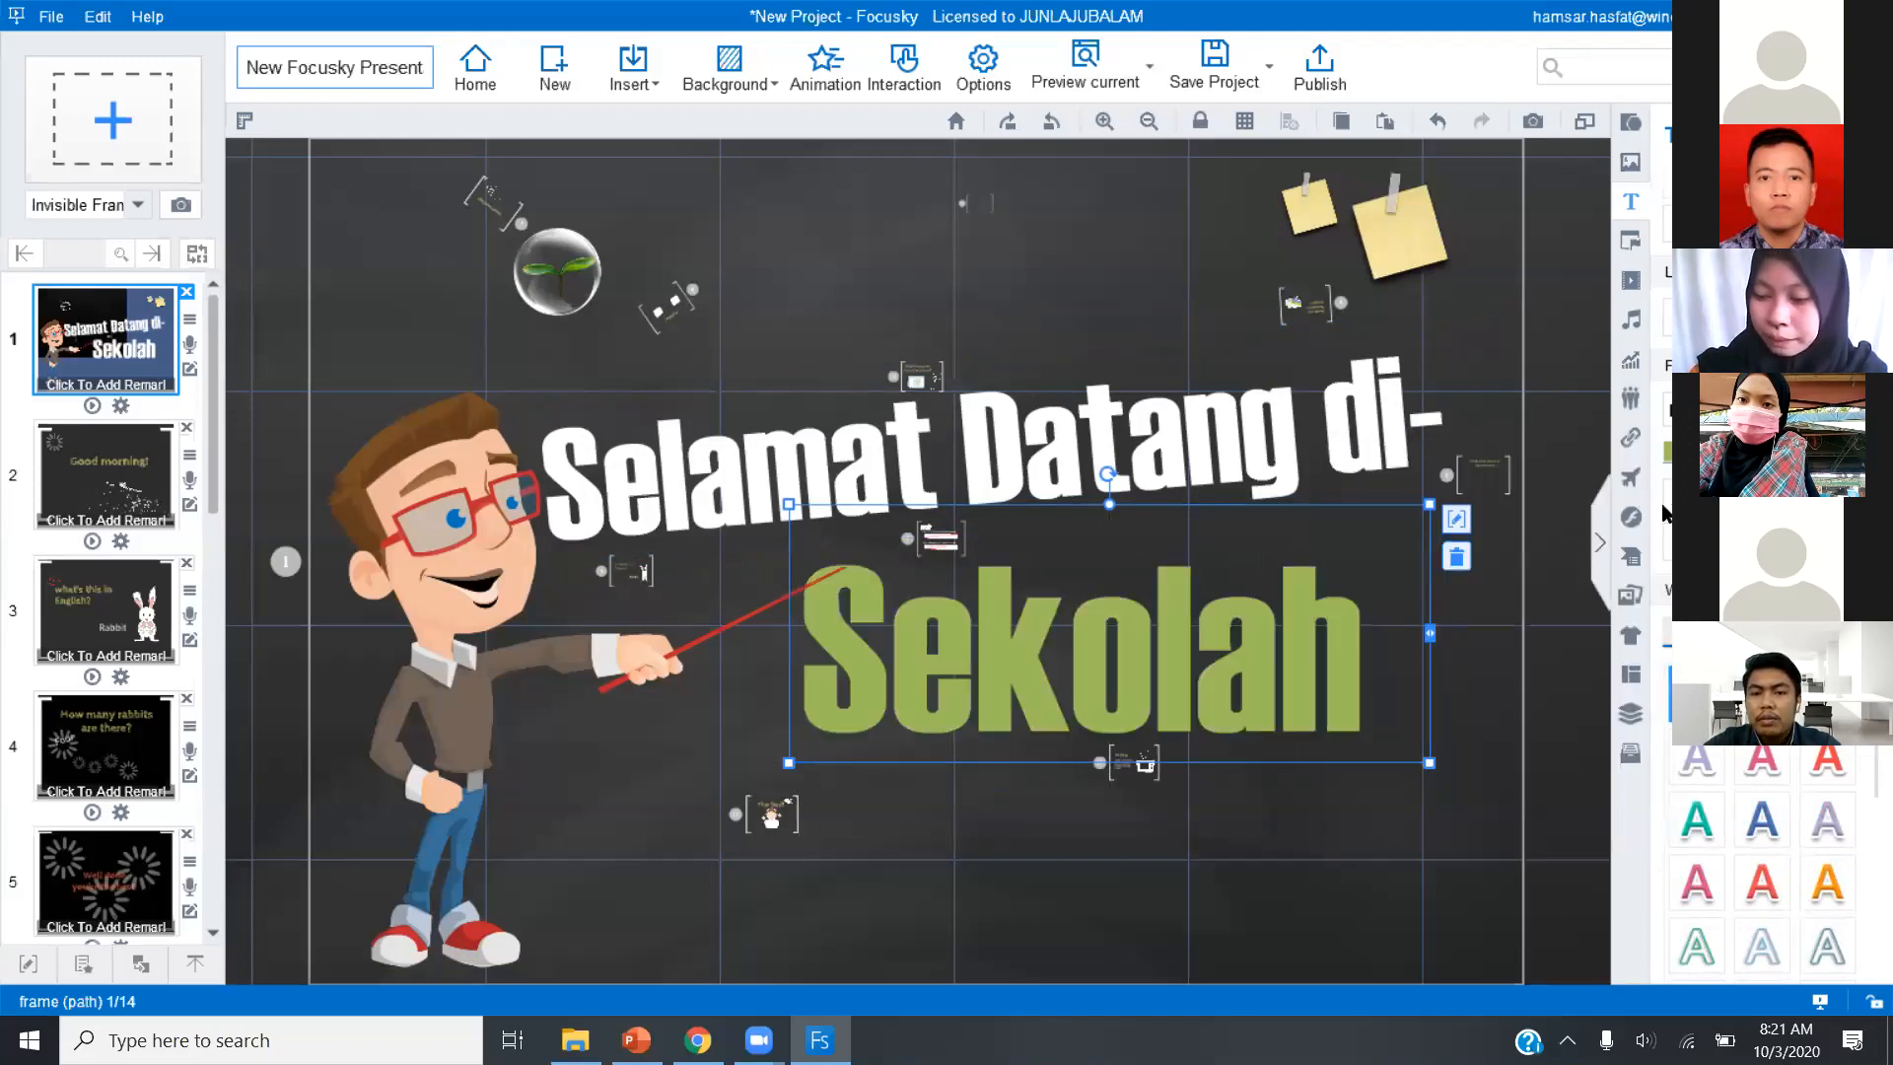
pyautogui.click(1387, 424)
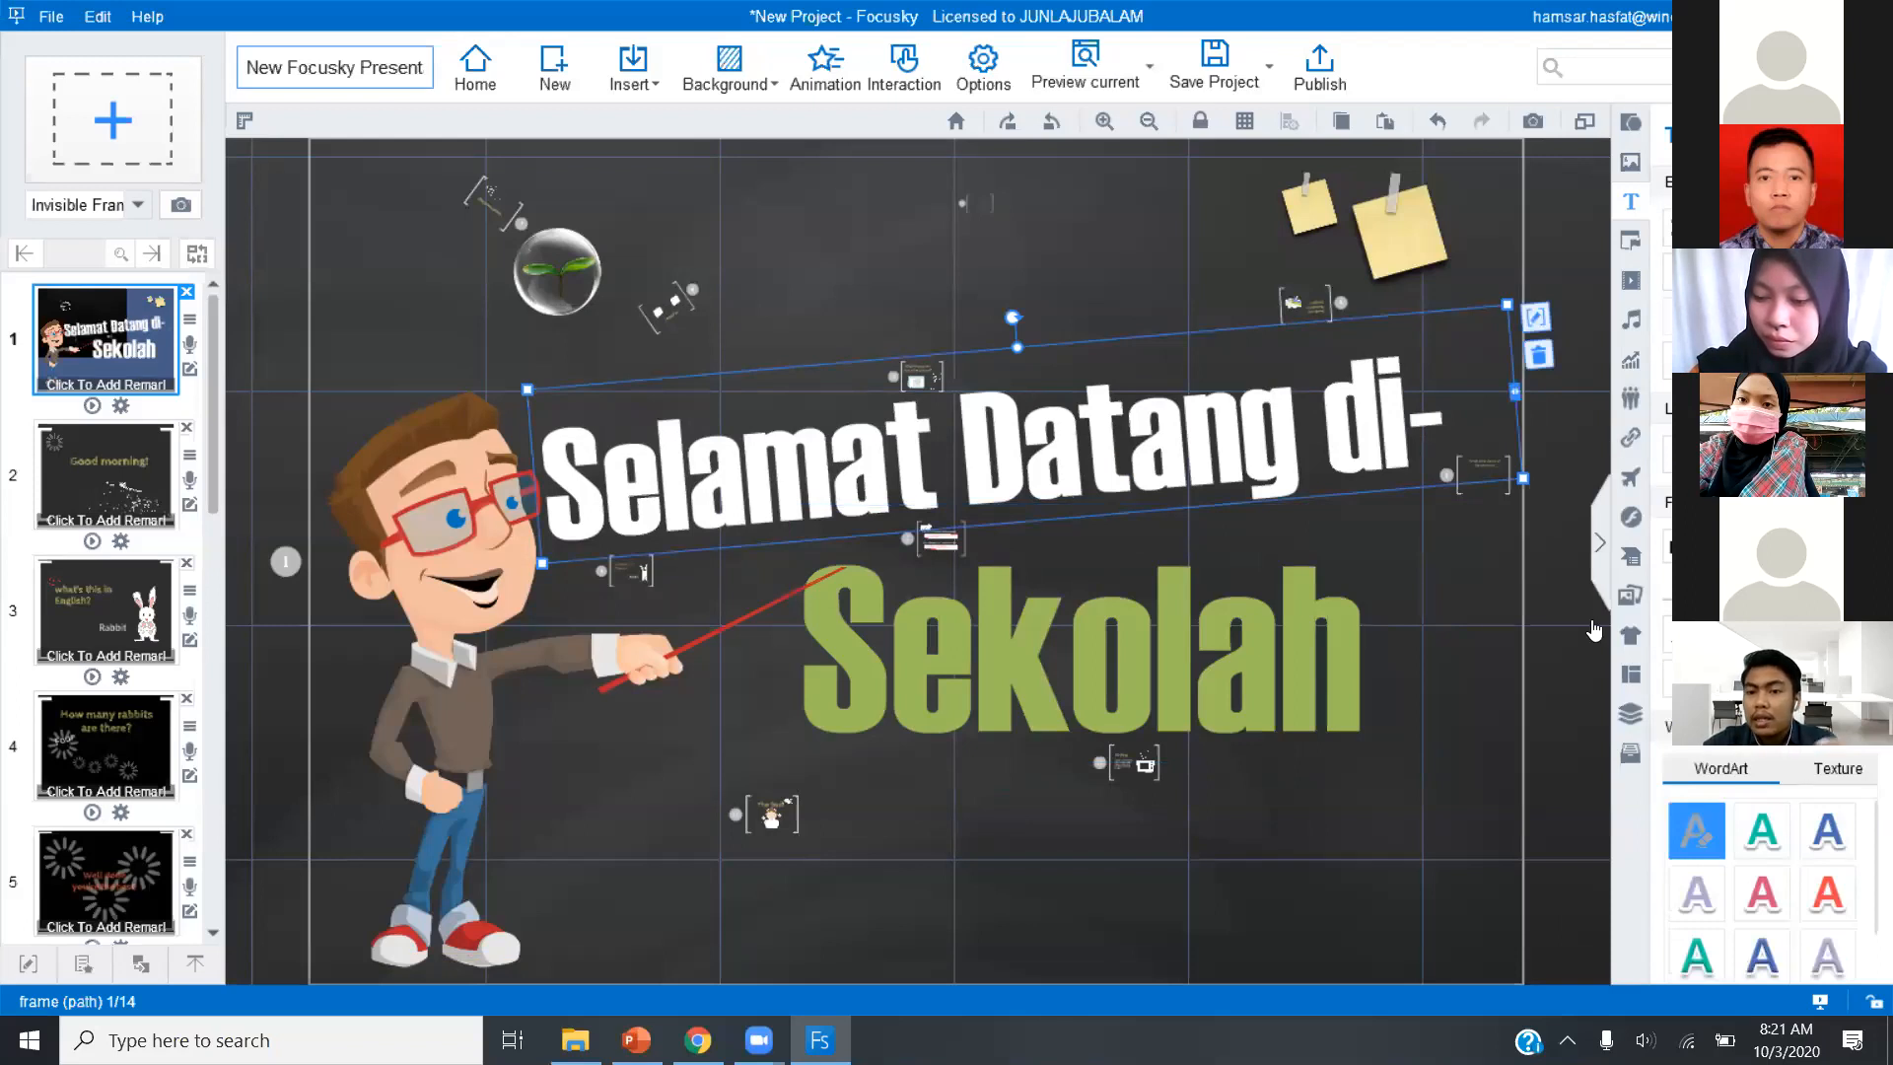
pyautogui.click(1667, 589)
pyautogui.click(1541, 663)
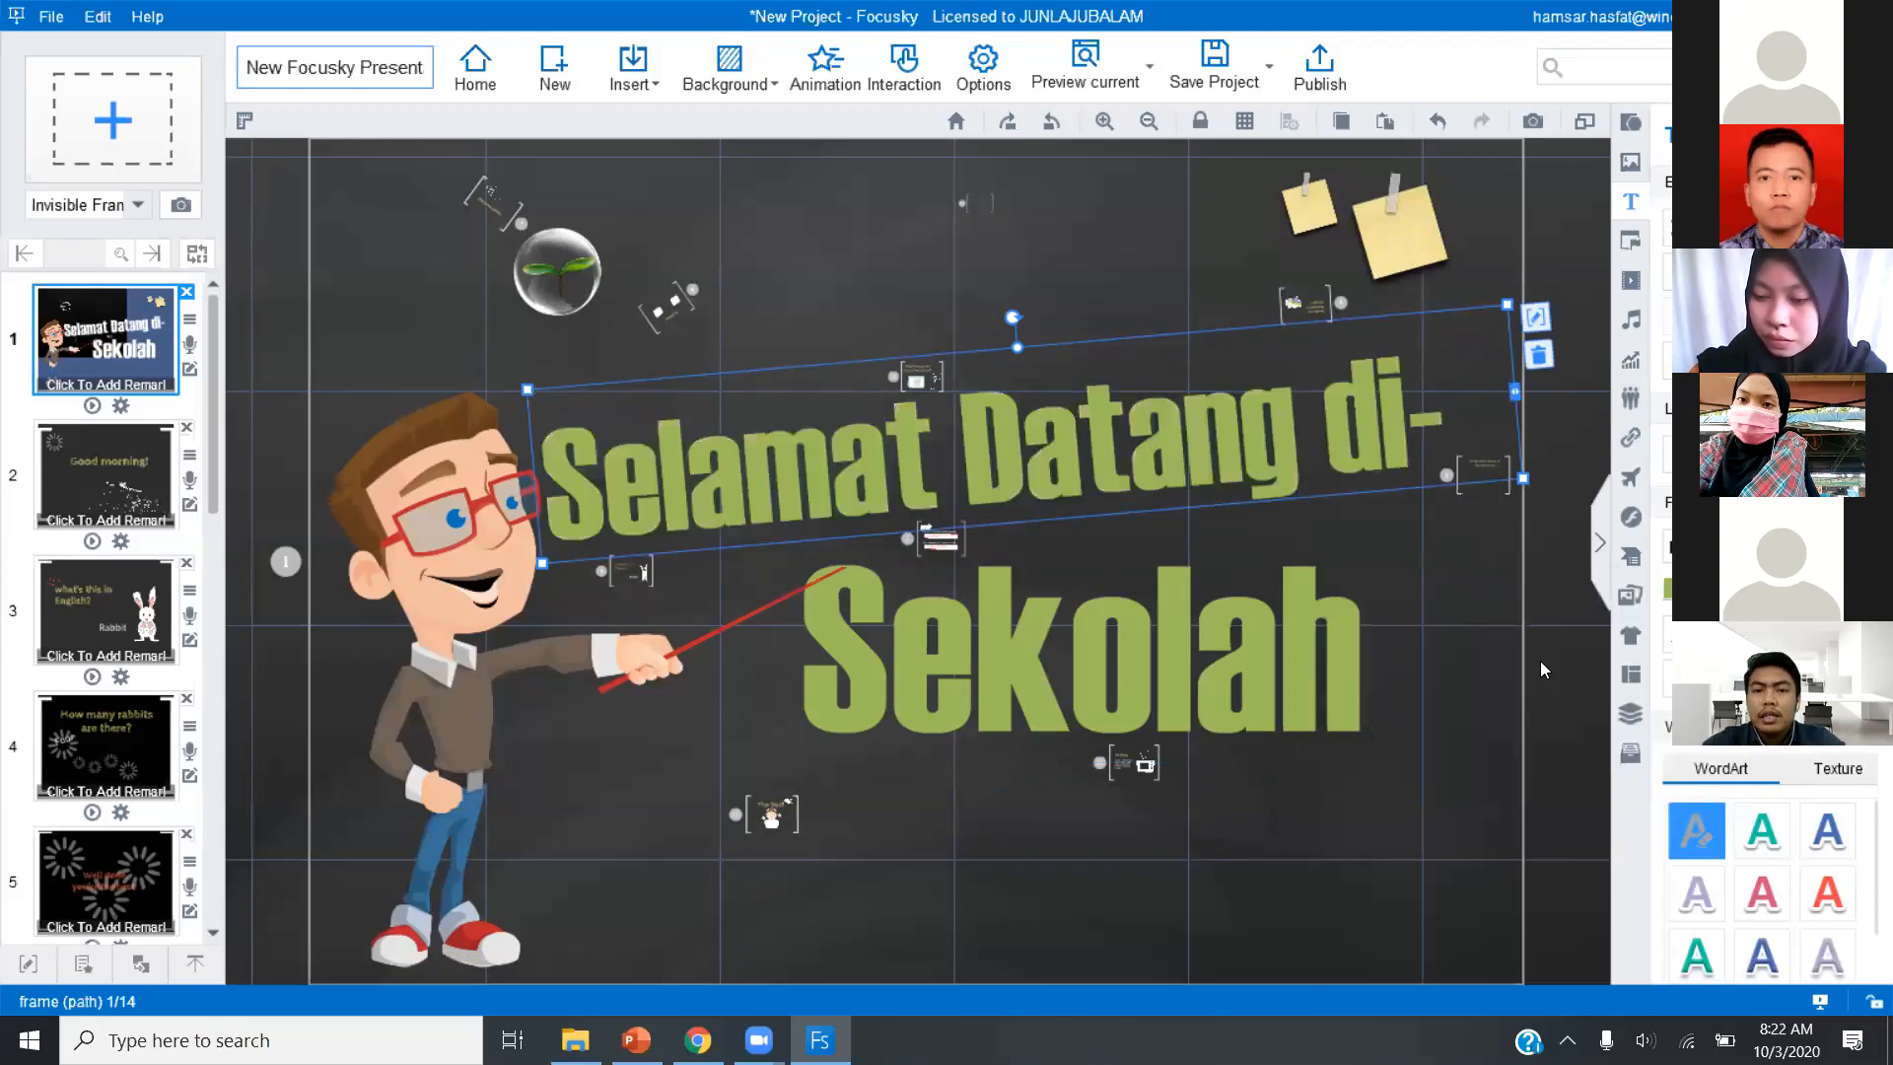
pyautogui.click(1430, 771)
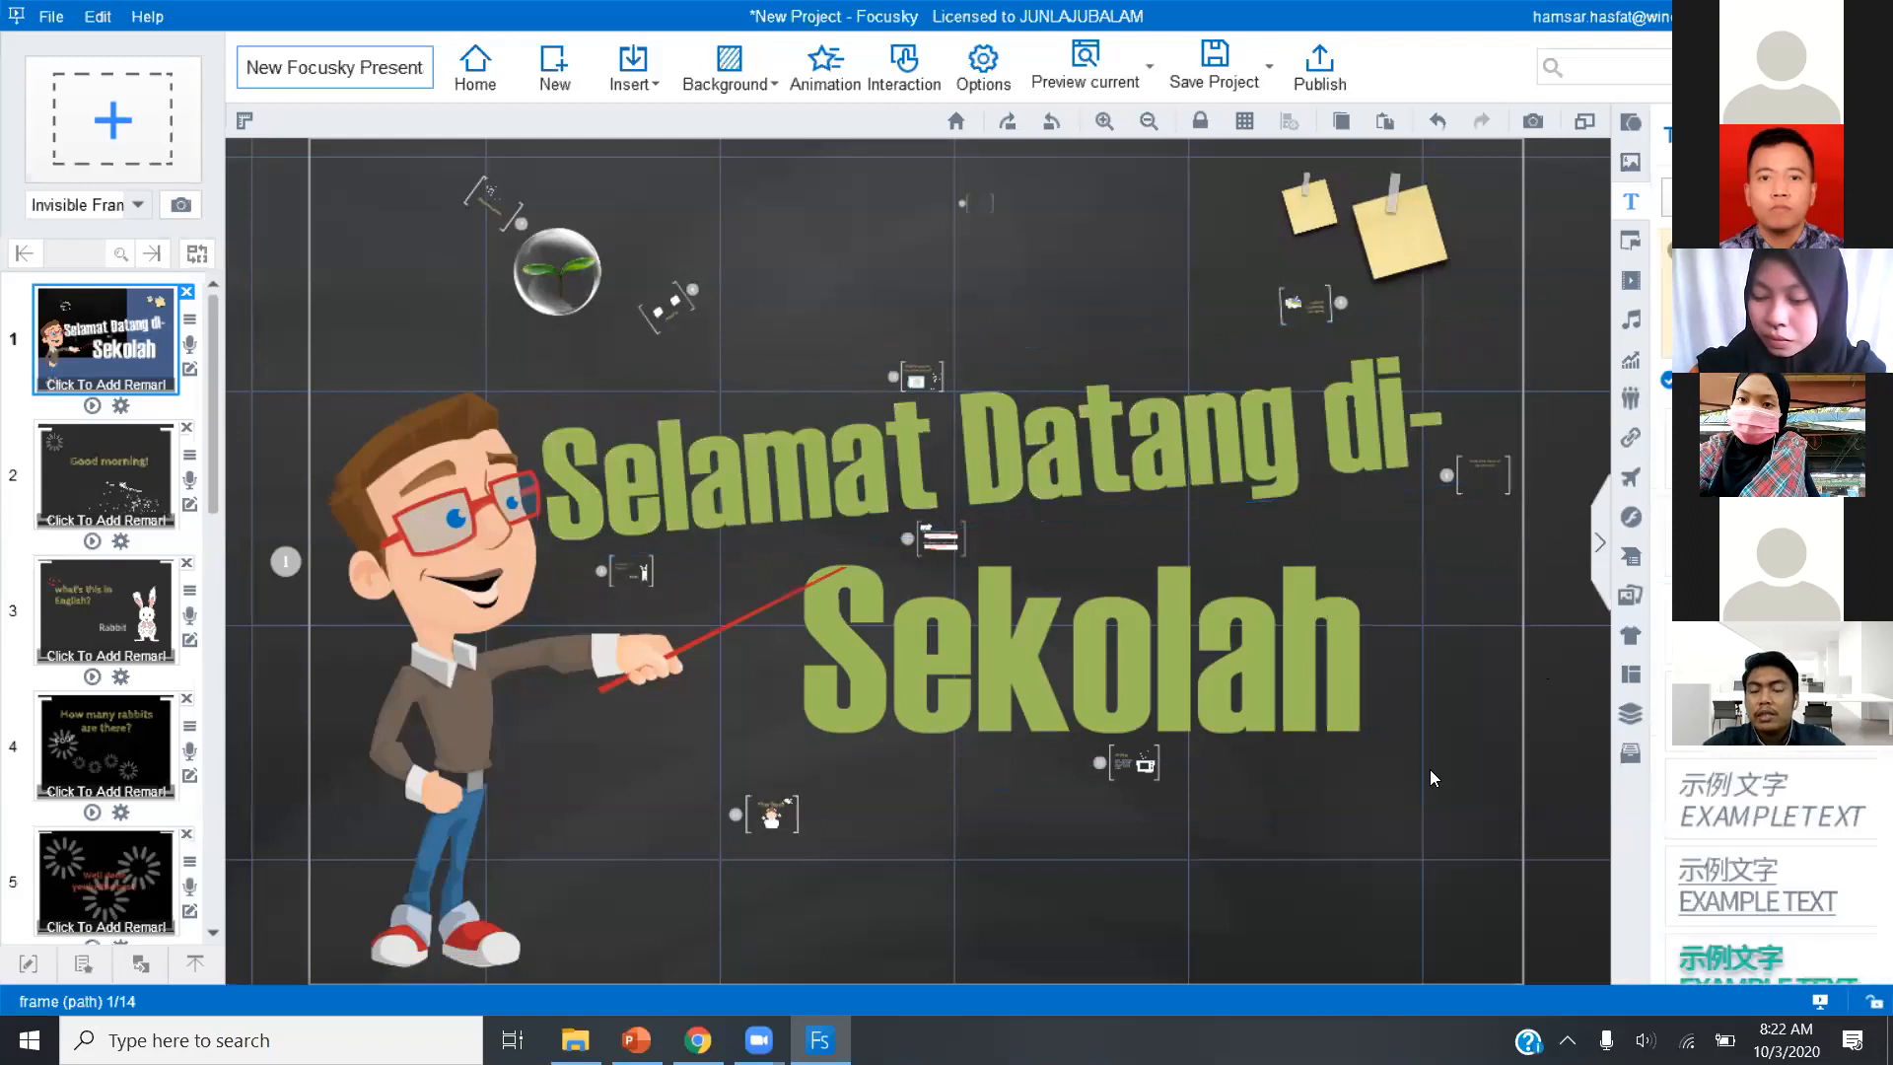
# Set both the "Selamat Datang di-" heading and "Sekolah" to white (#FFFFFF) and deselect them.
pyautogui.click(1252, 410)
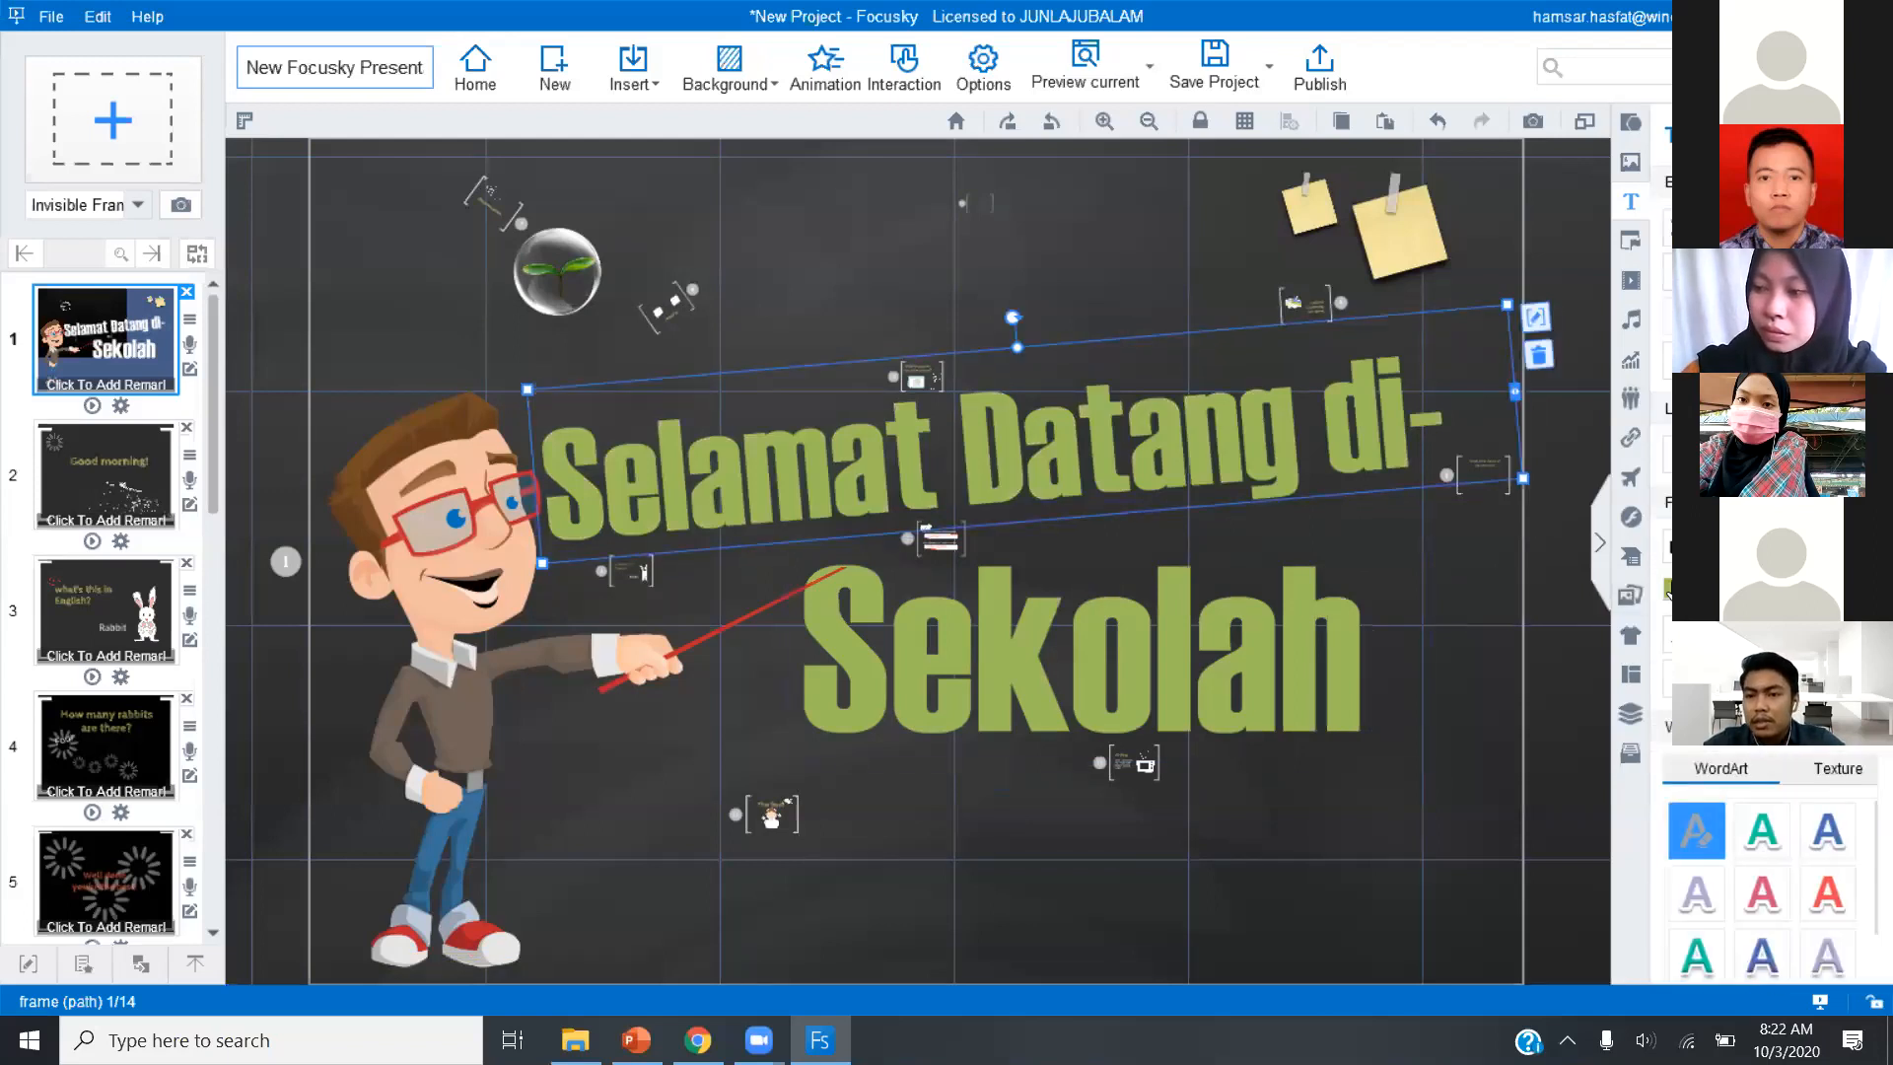
pyautogui.click(1668, 588)
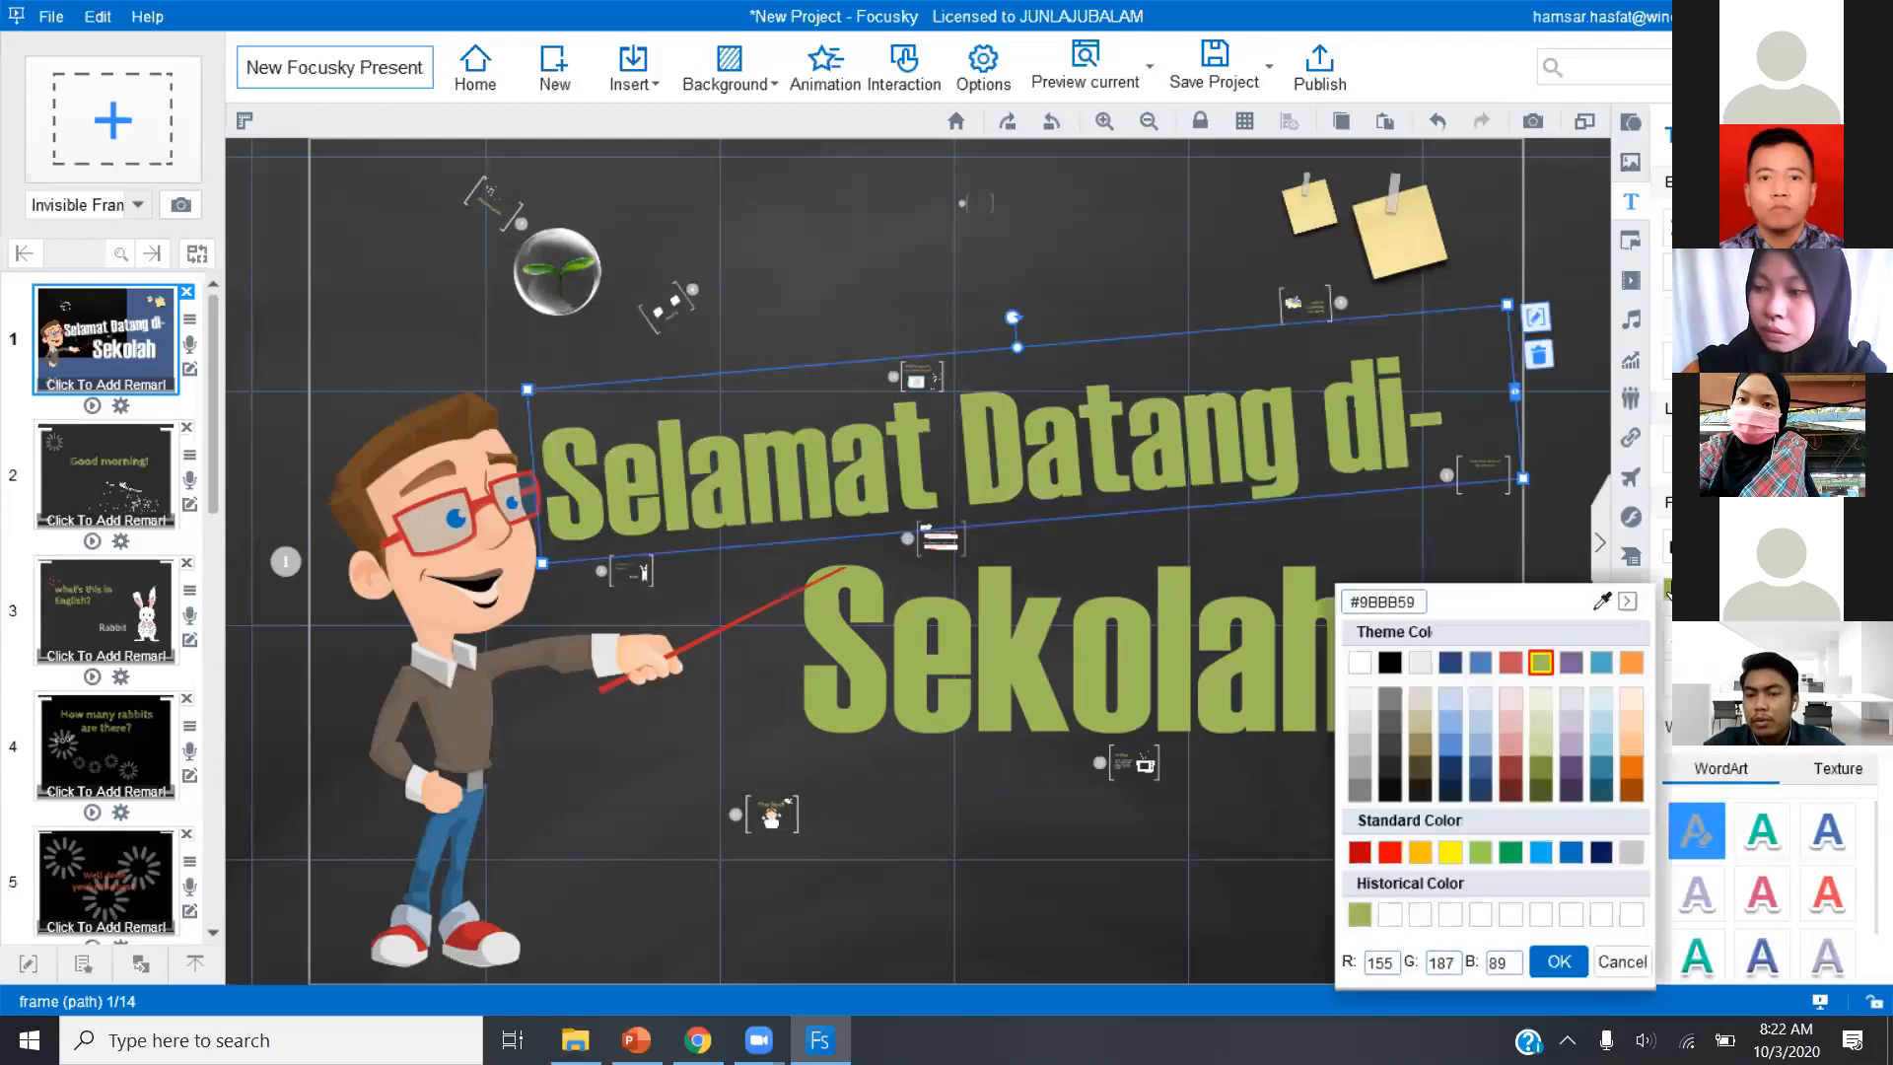
pyautogui.click(1360, 664)
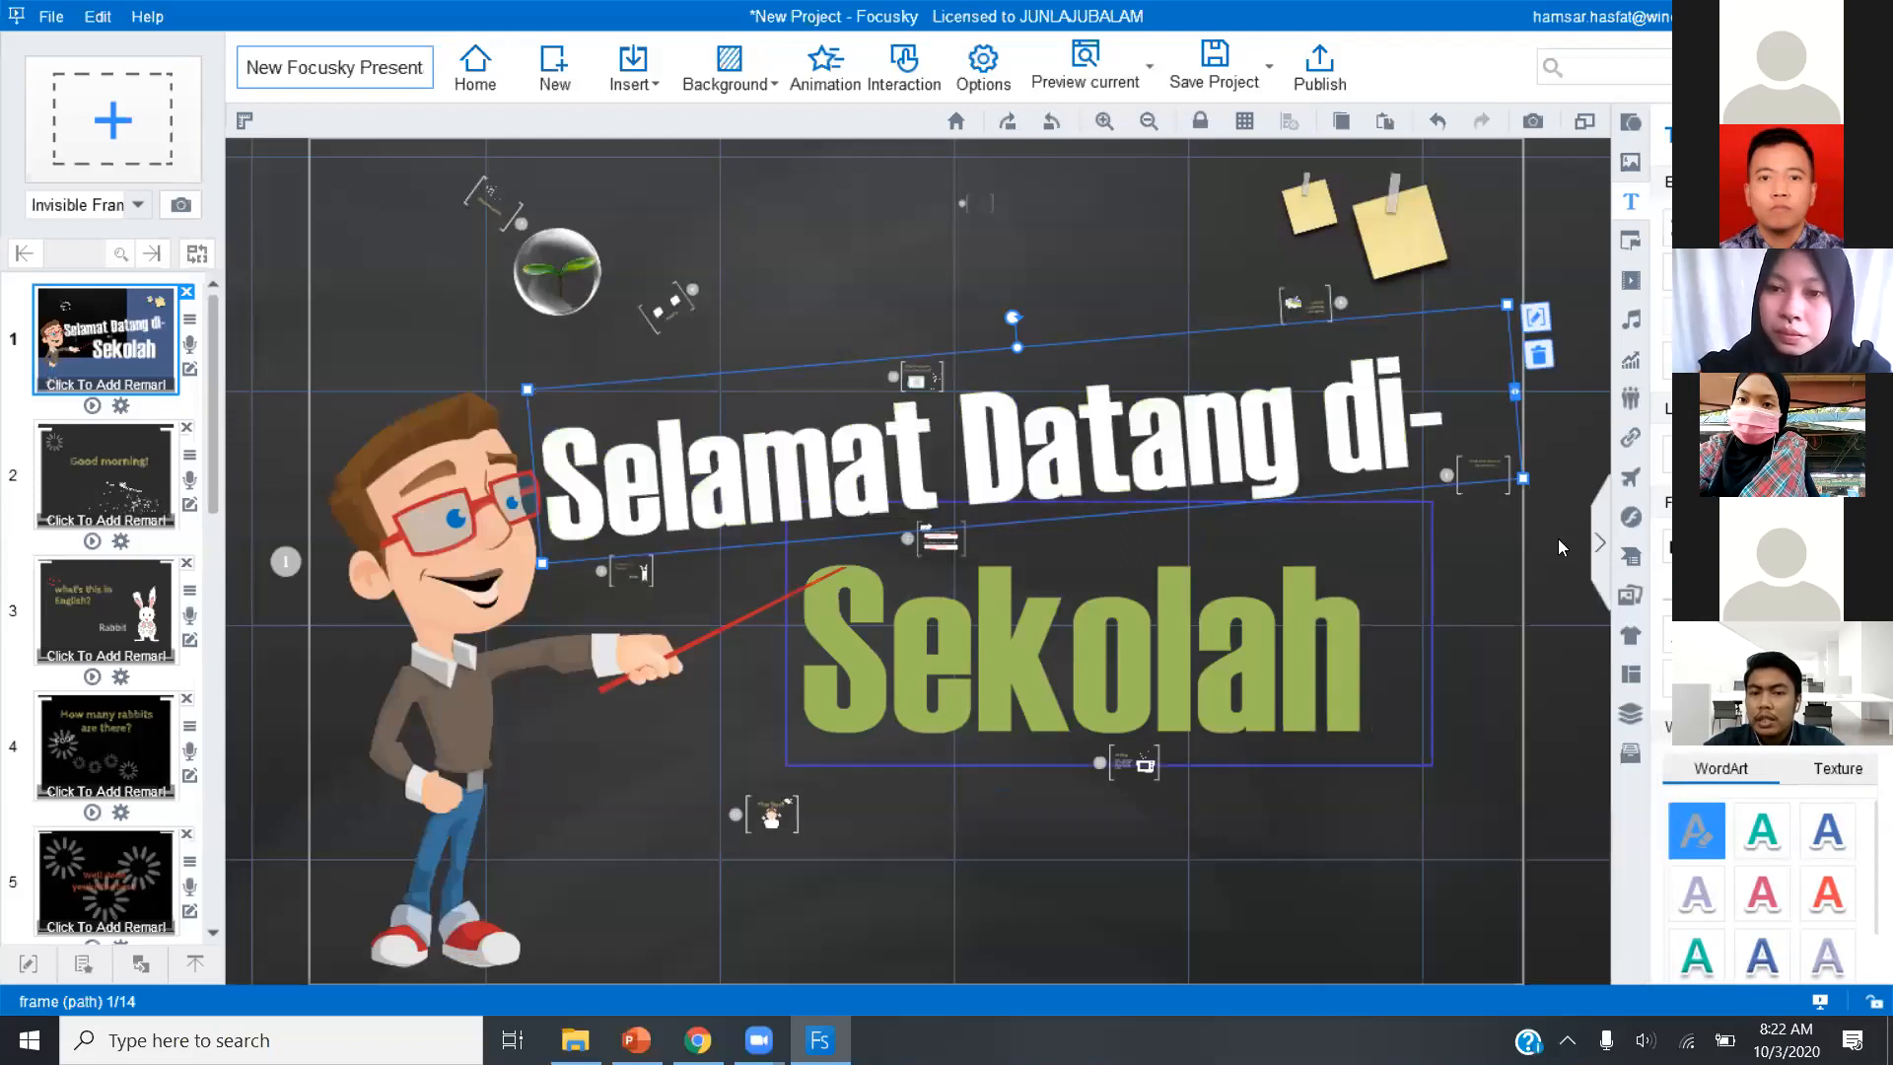
pyautogui.click(1332, 639)
pyautogui.click(1666, 588)
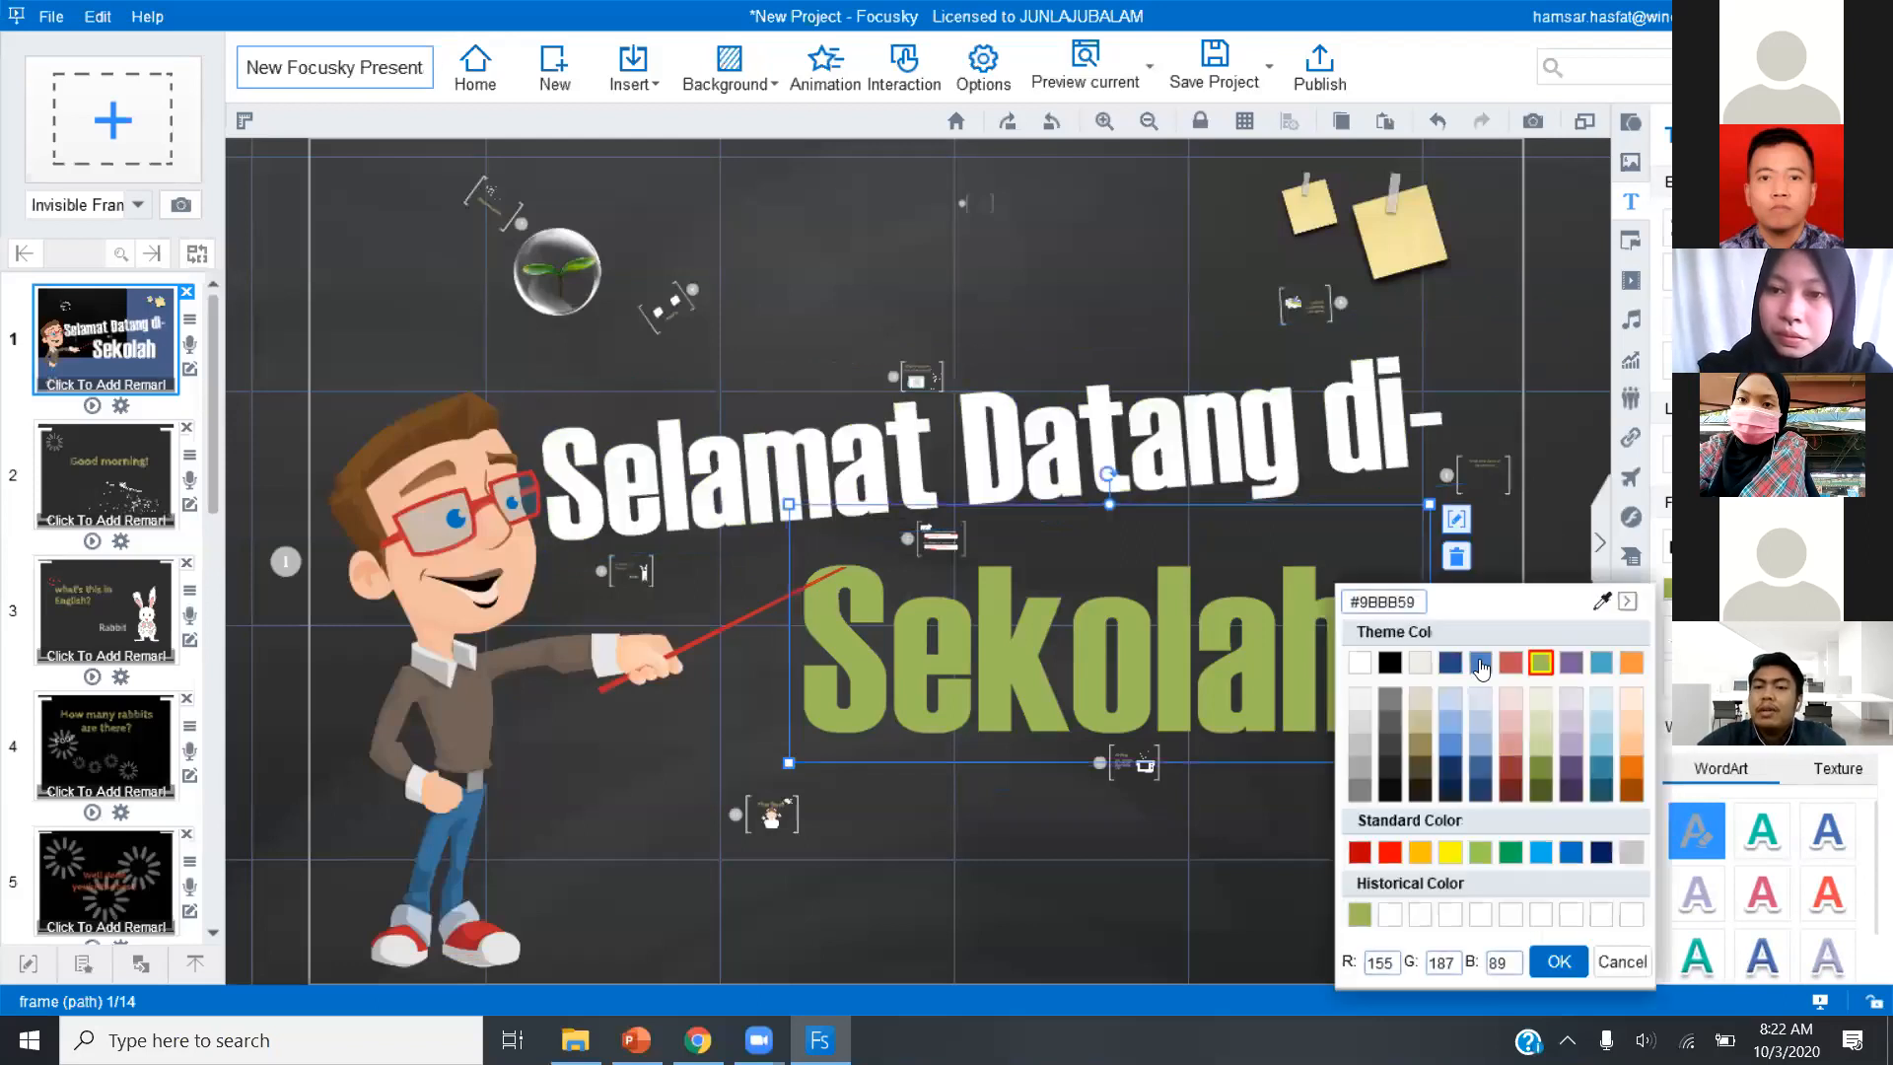
pyautogui.click(1360, 664)
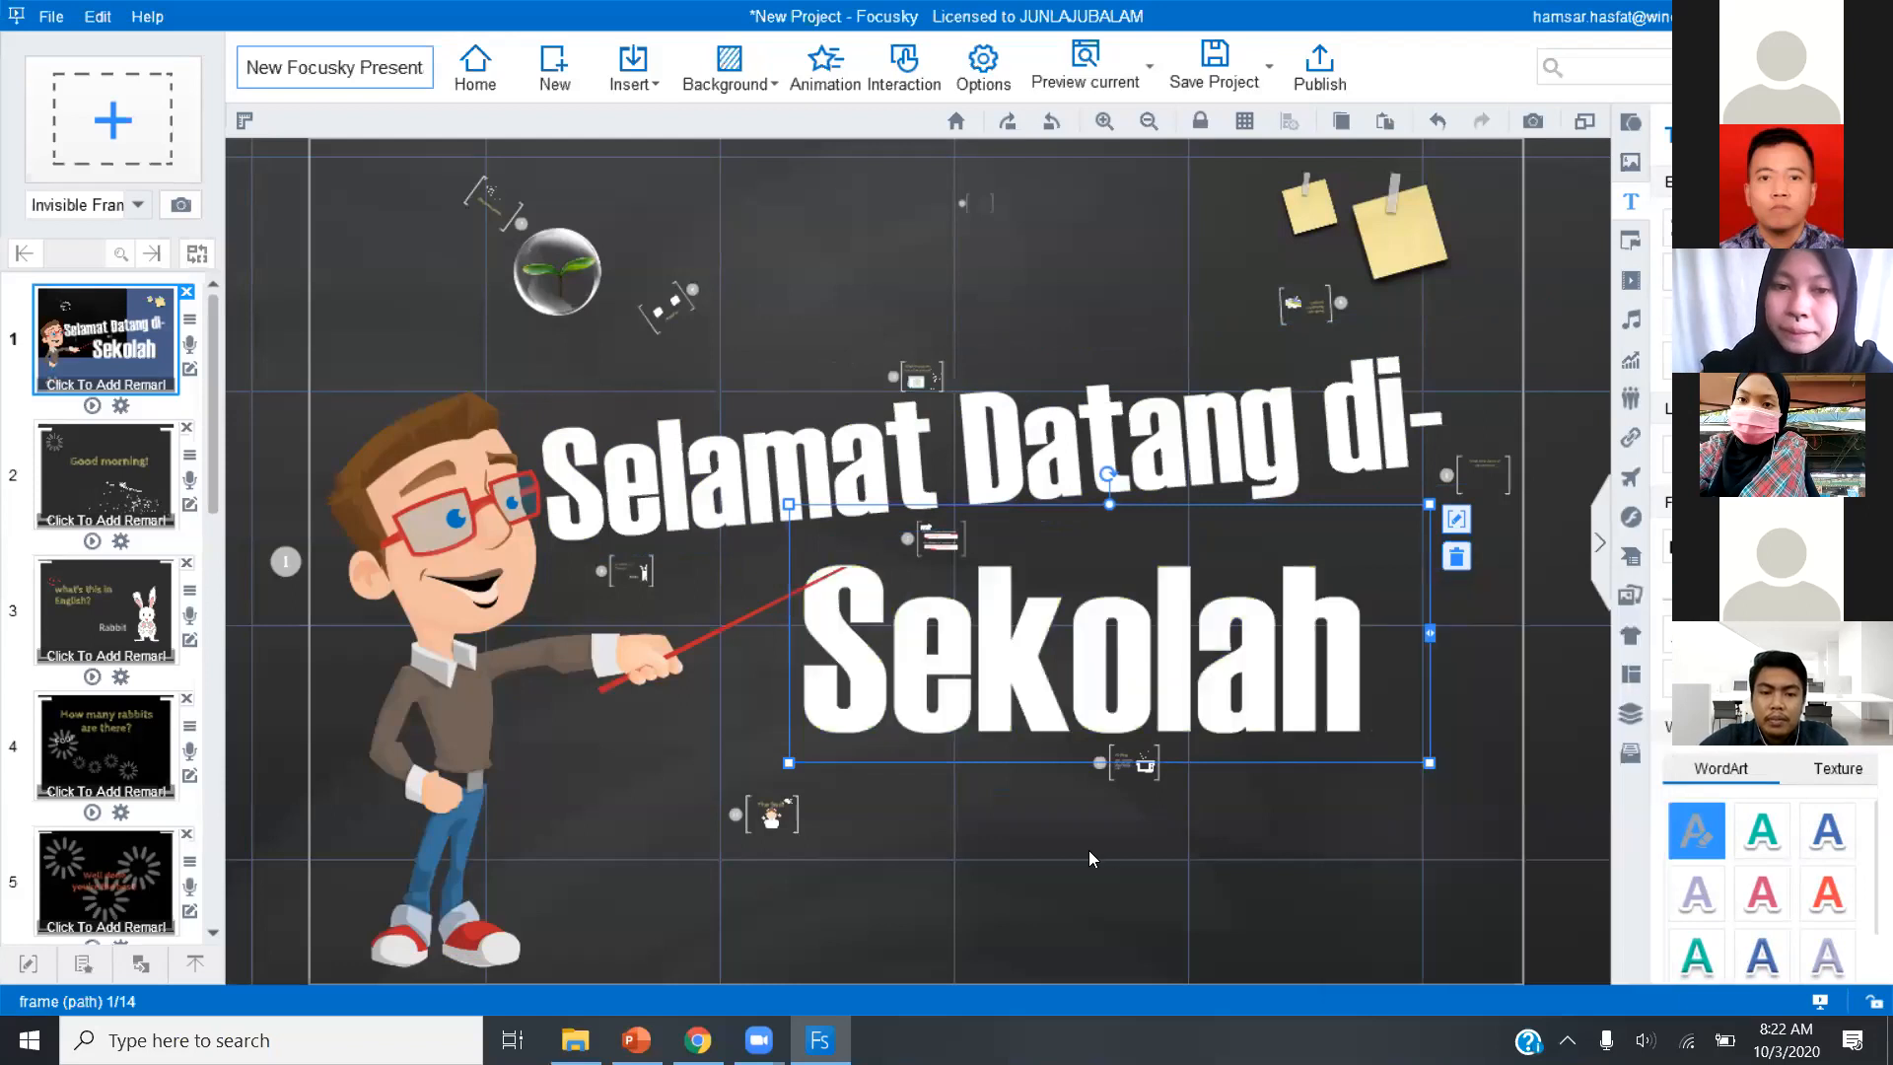
pyautogui.click(1224, 850)
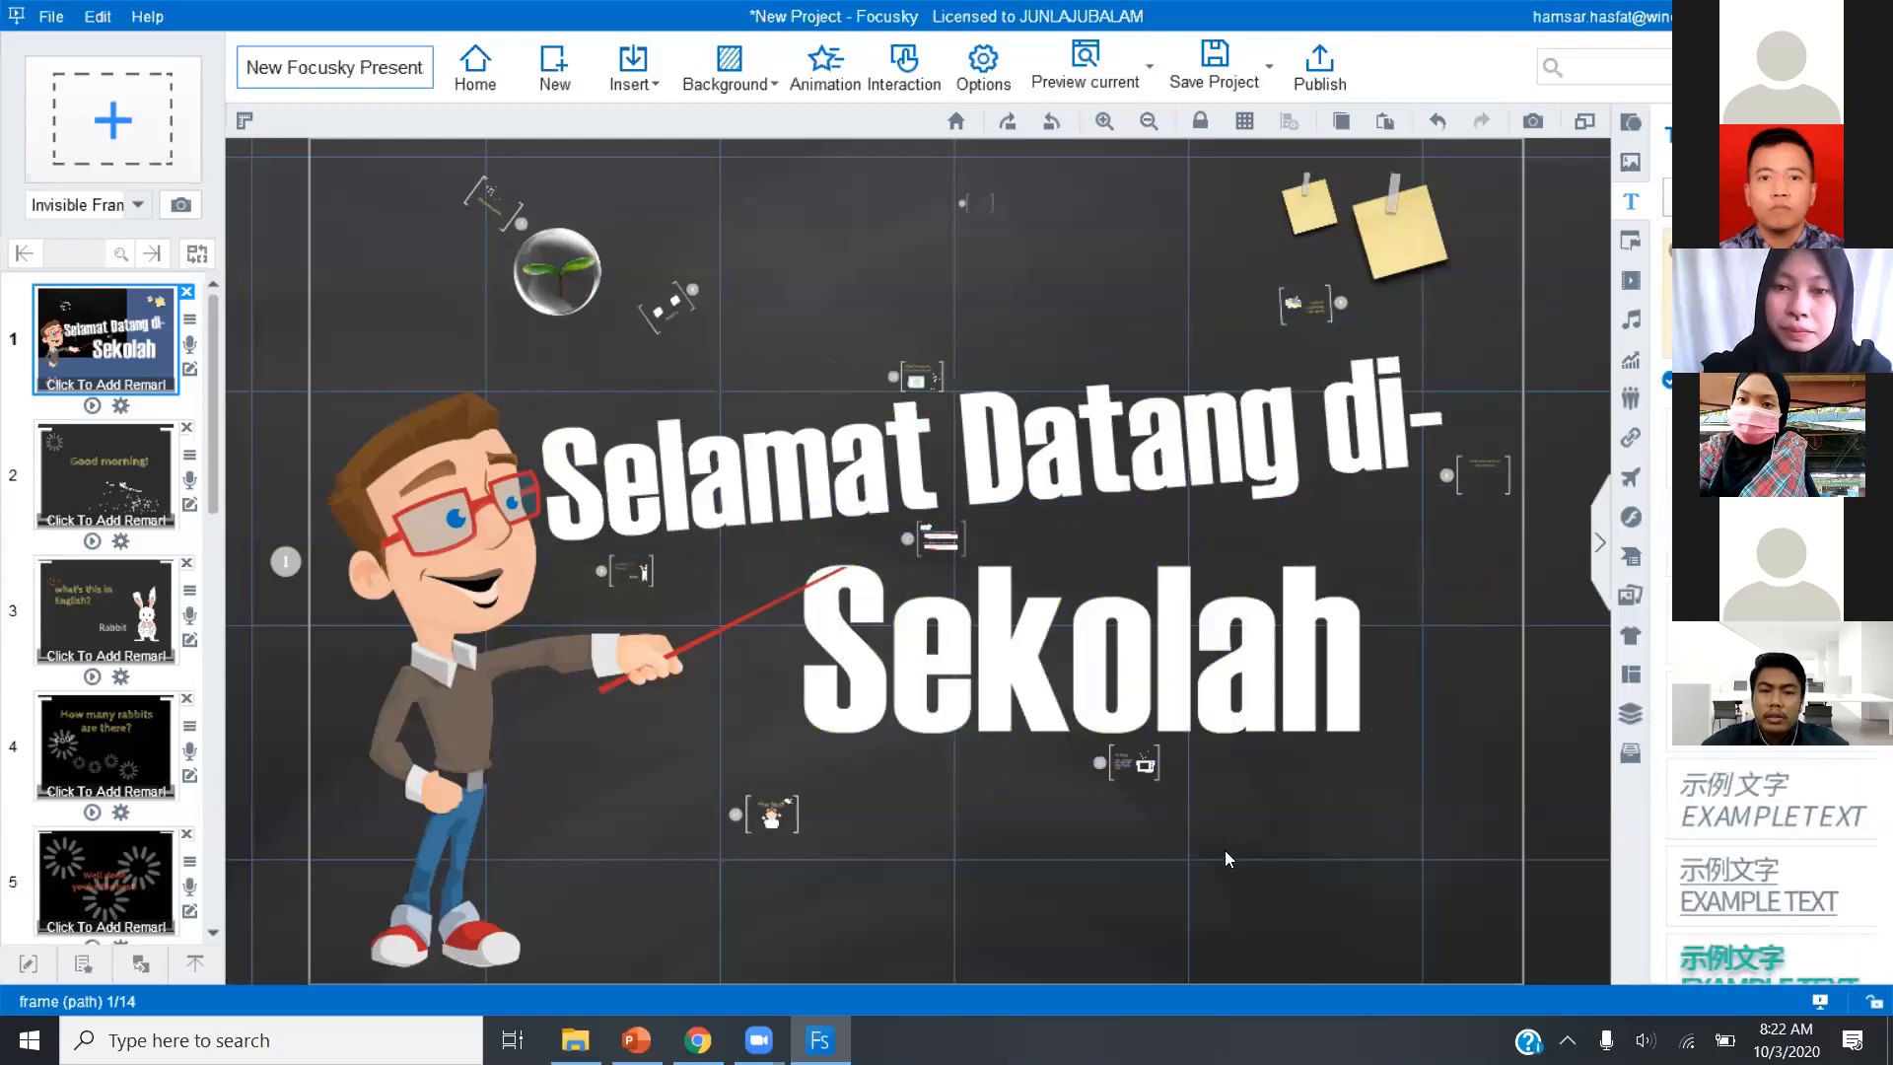
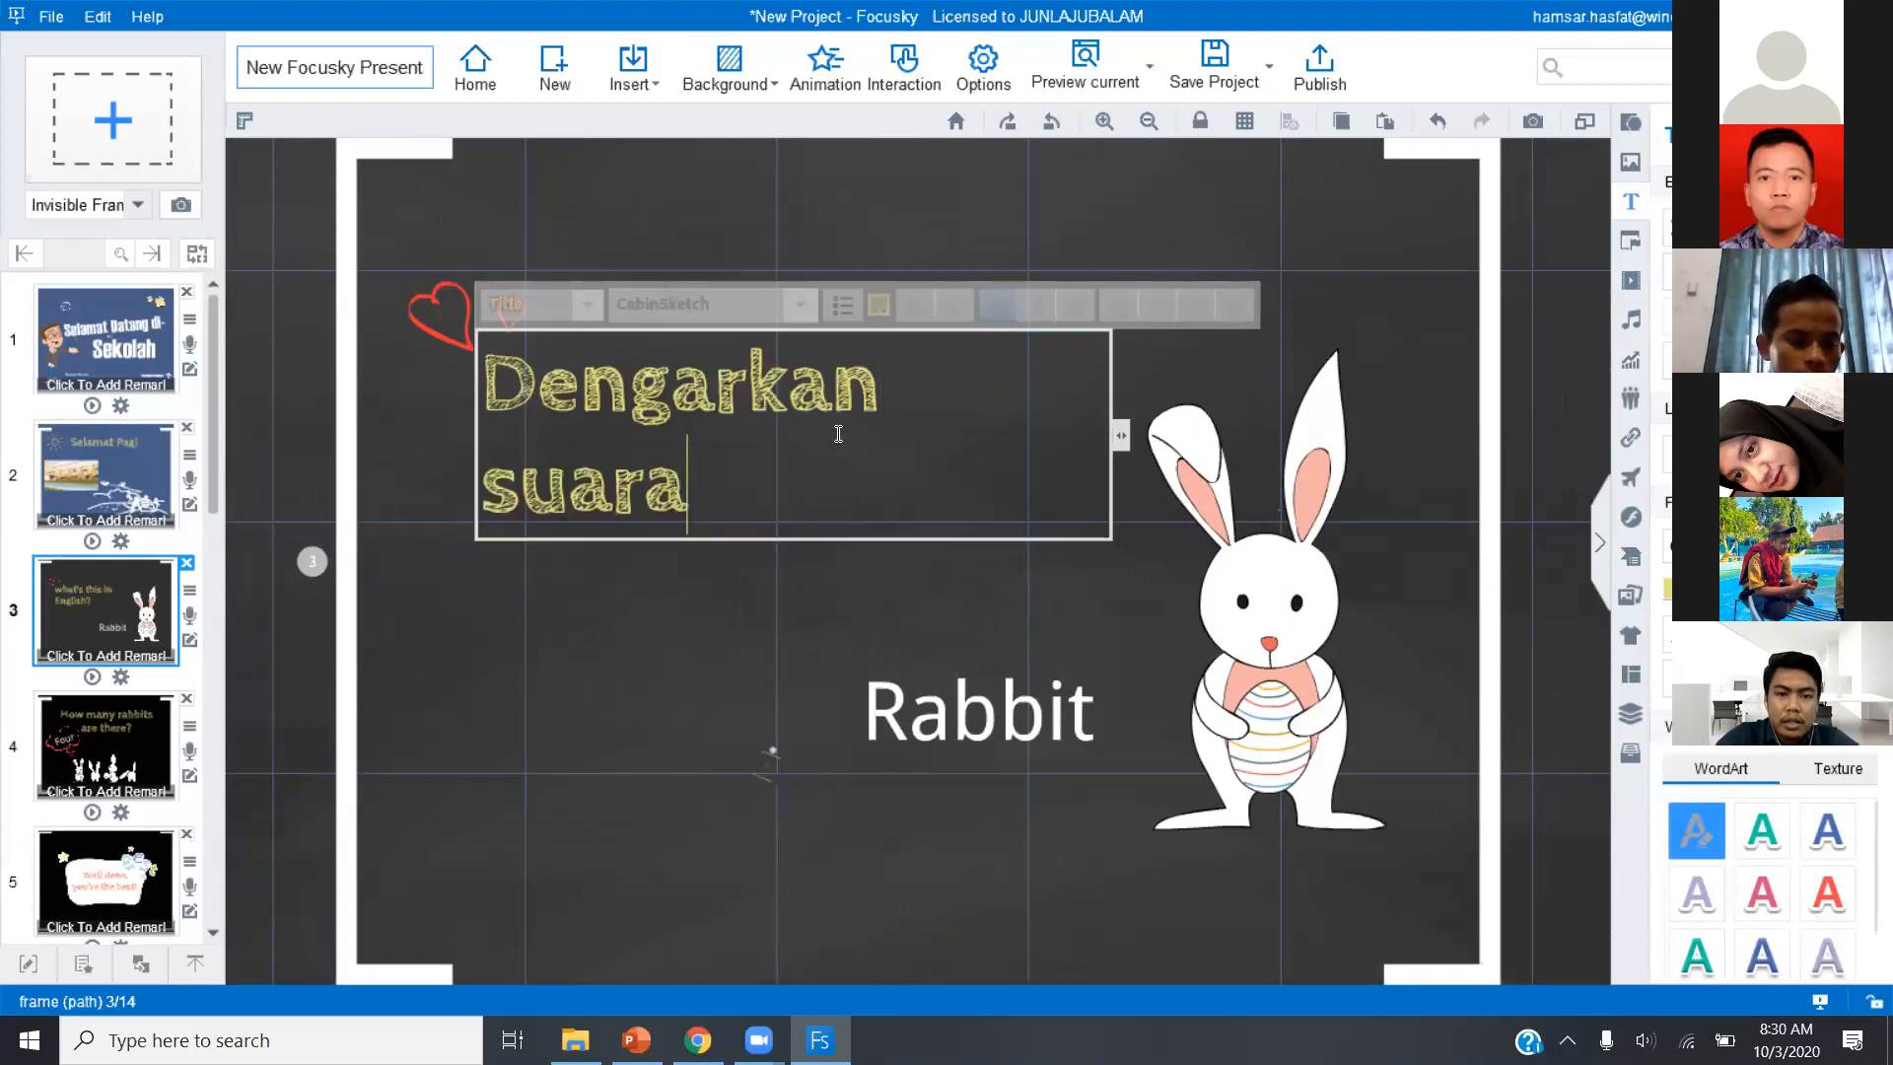
# Replace the rest of the heading after "Dengarkan" so it reads "Dengarkan instrument musk berikut".
pyautogui.press('BackSpace')
pyautogui.press('BackSpace')
pyautogui.press('BackSpace')
pyautogui.press('BackSpace')
pyautogui.press('BackSpace')
pyautogui.press('BackSpace')
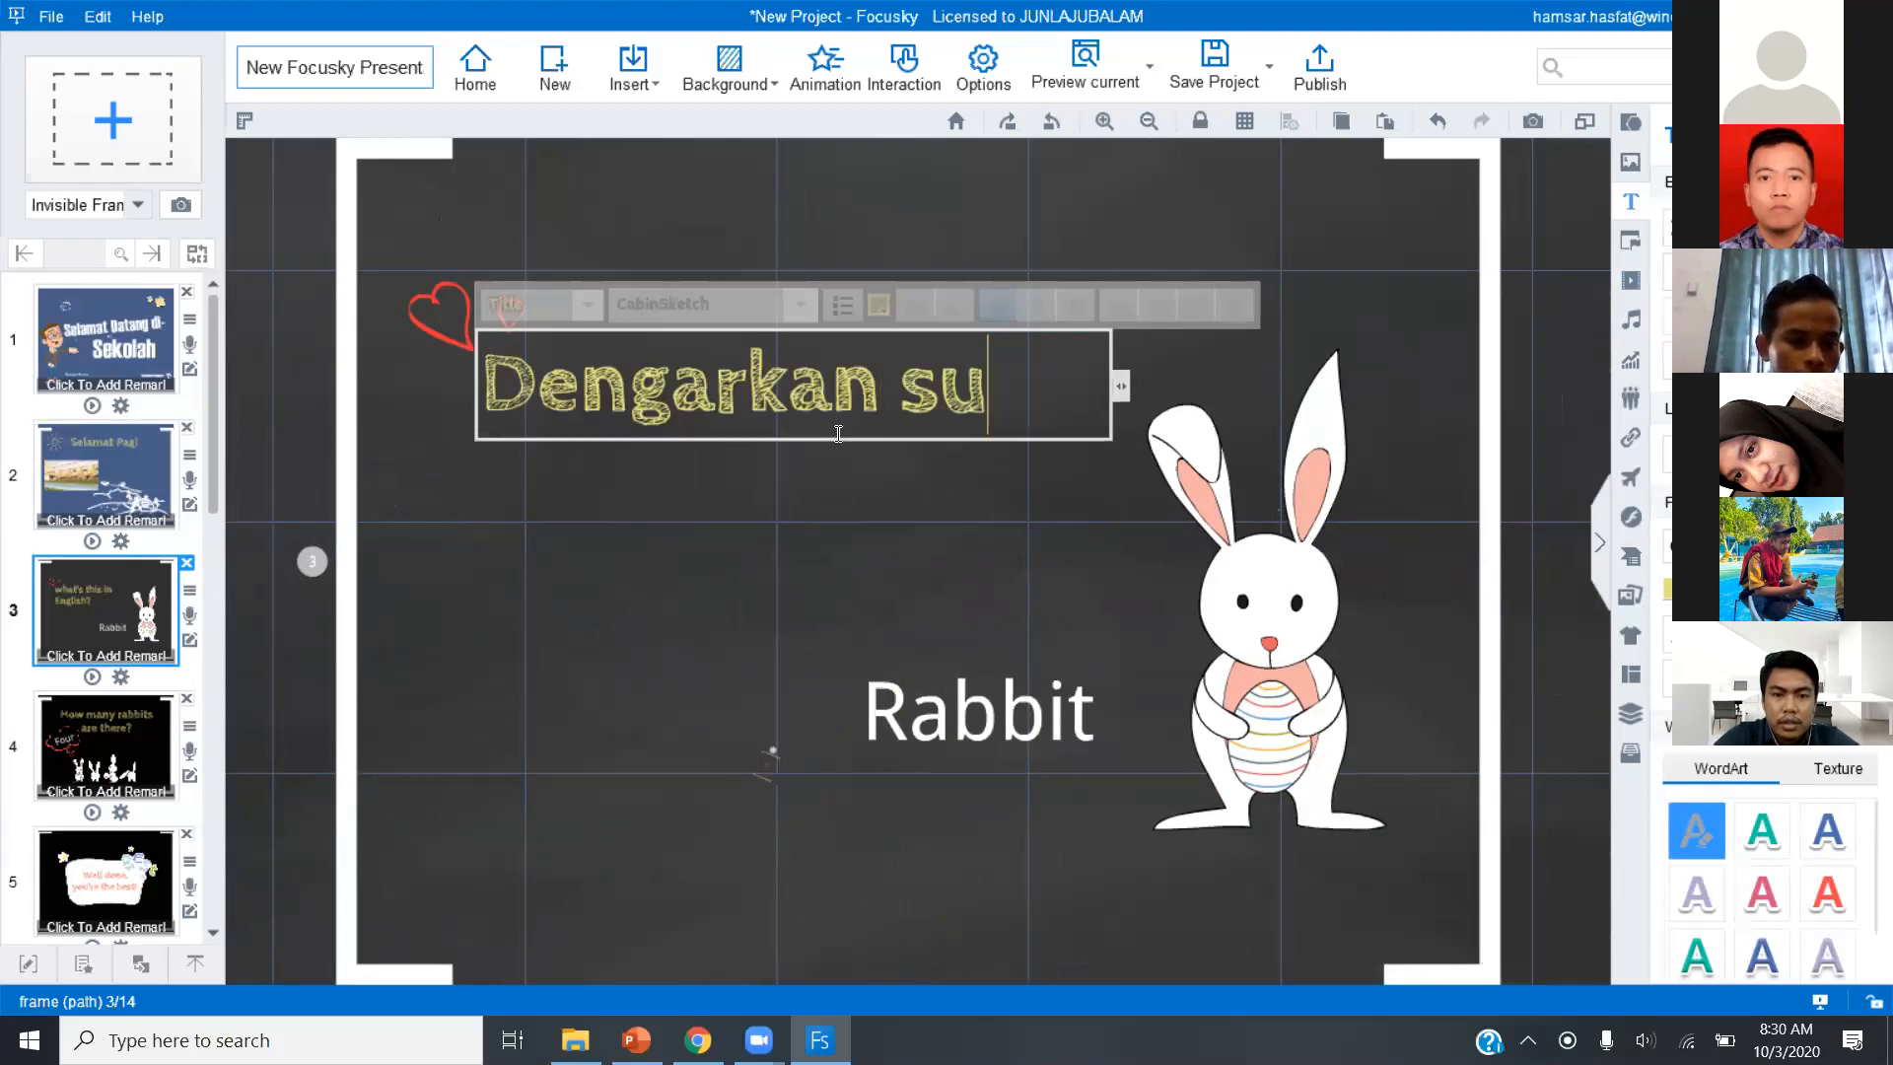
pyautogui.write('instrument')
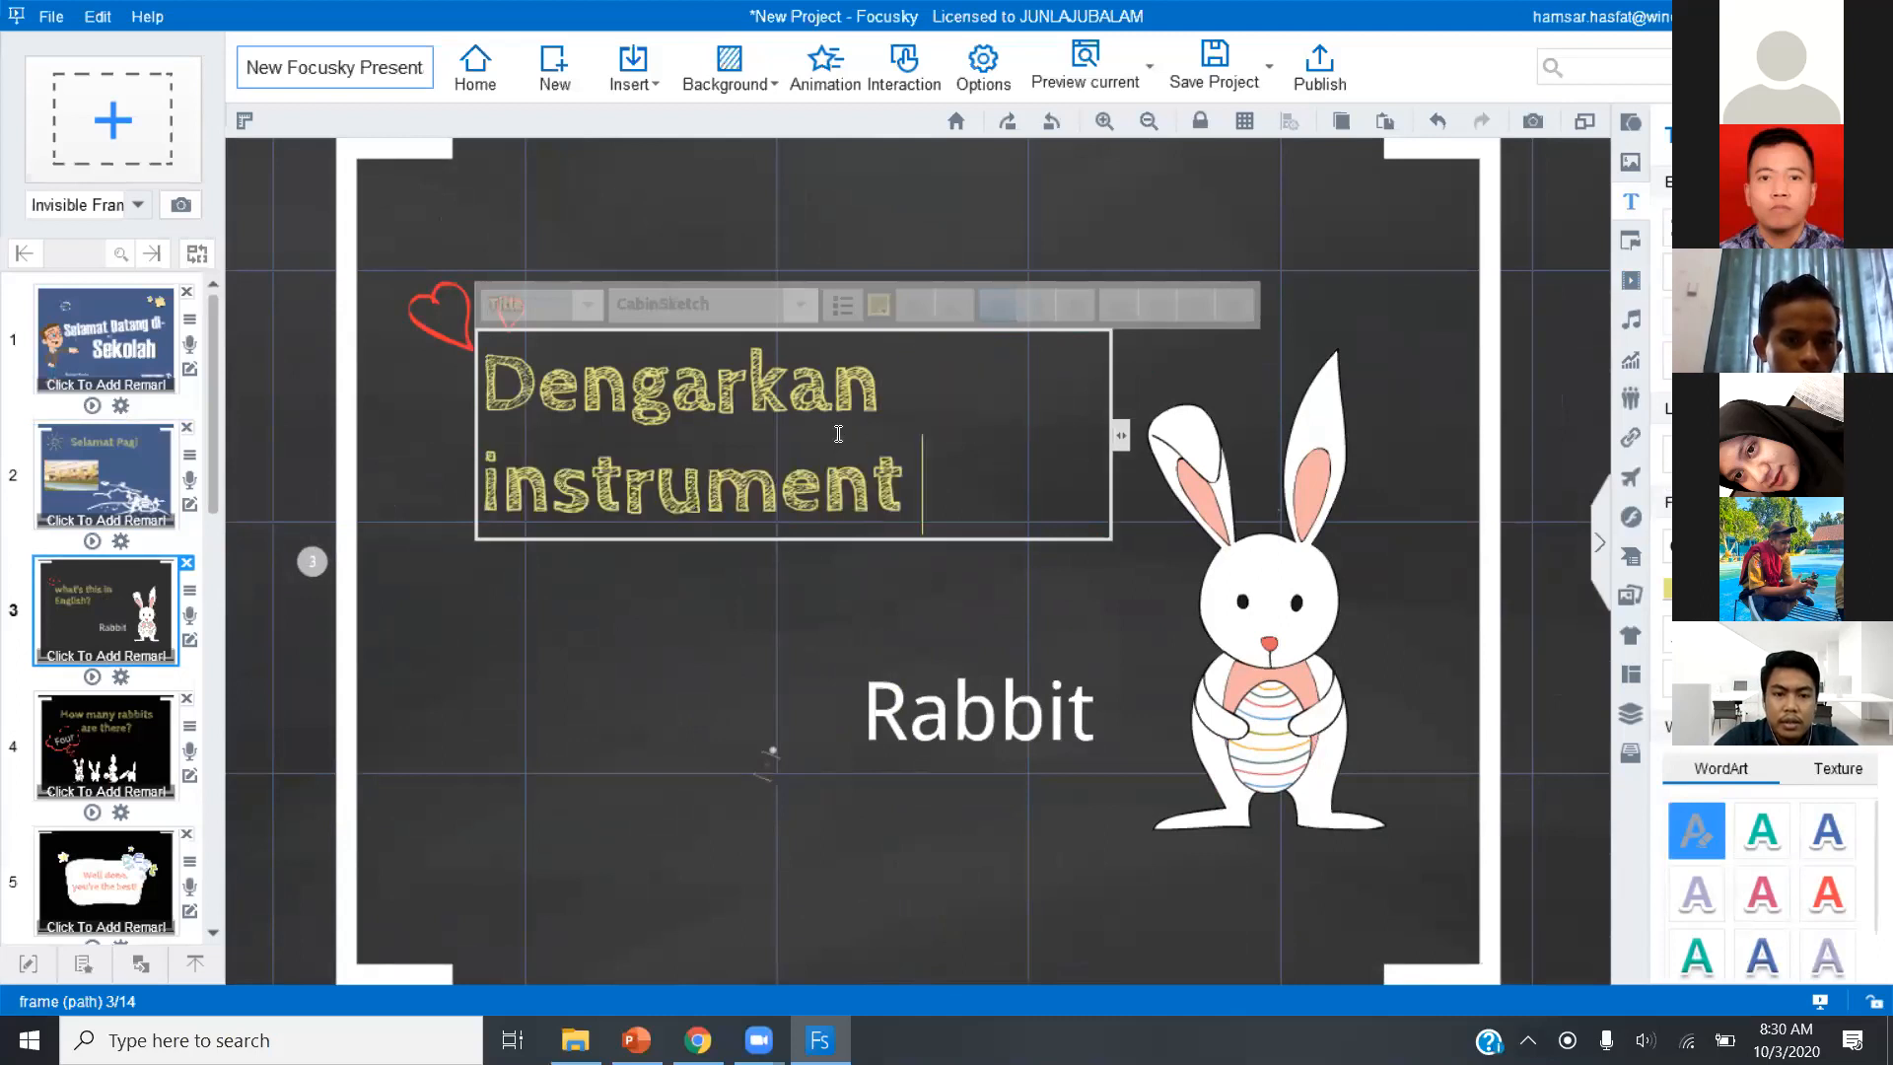
pyautogui.press('BackSpace')
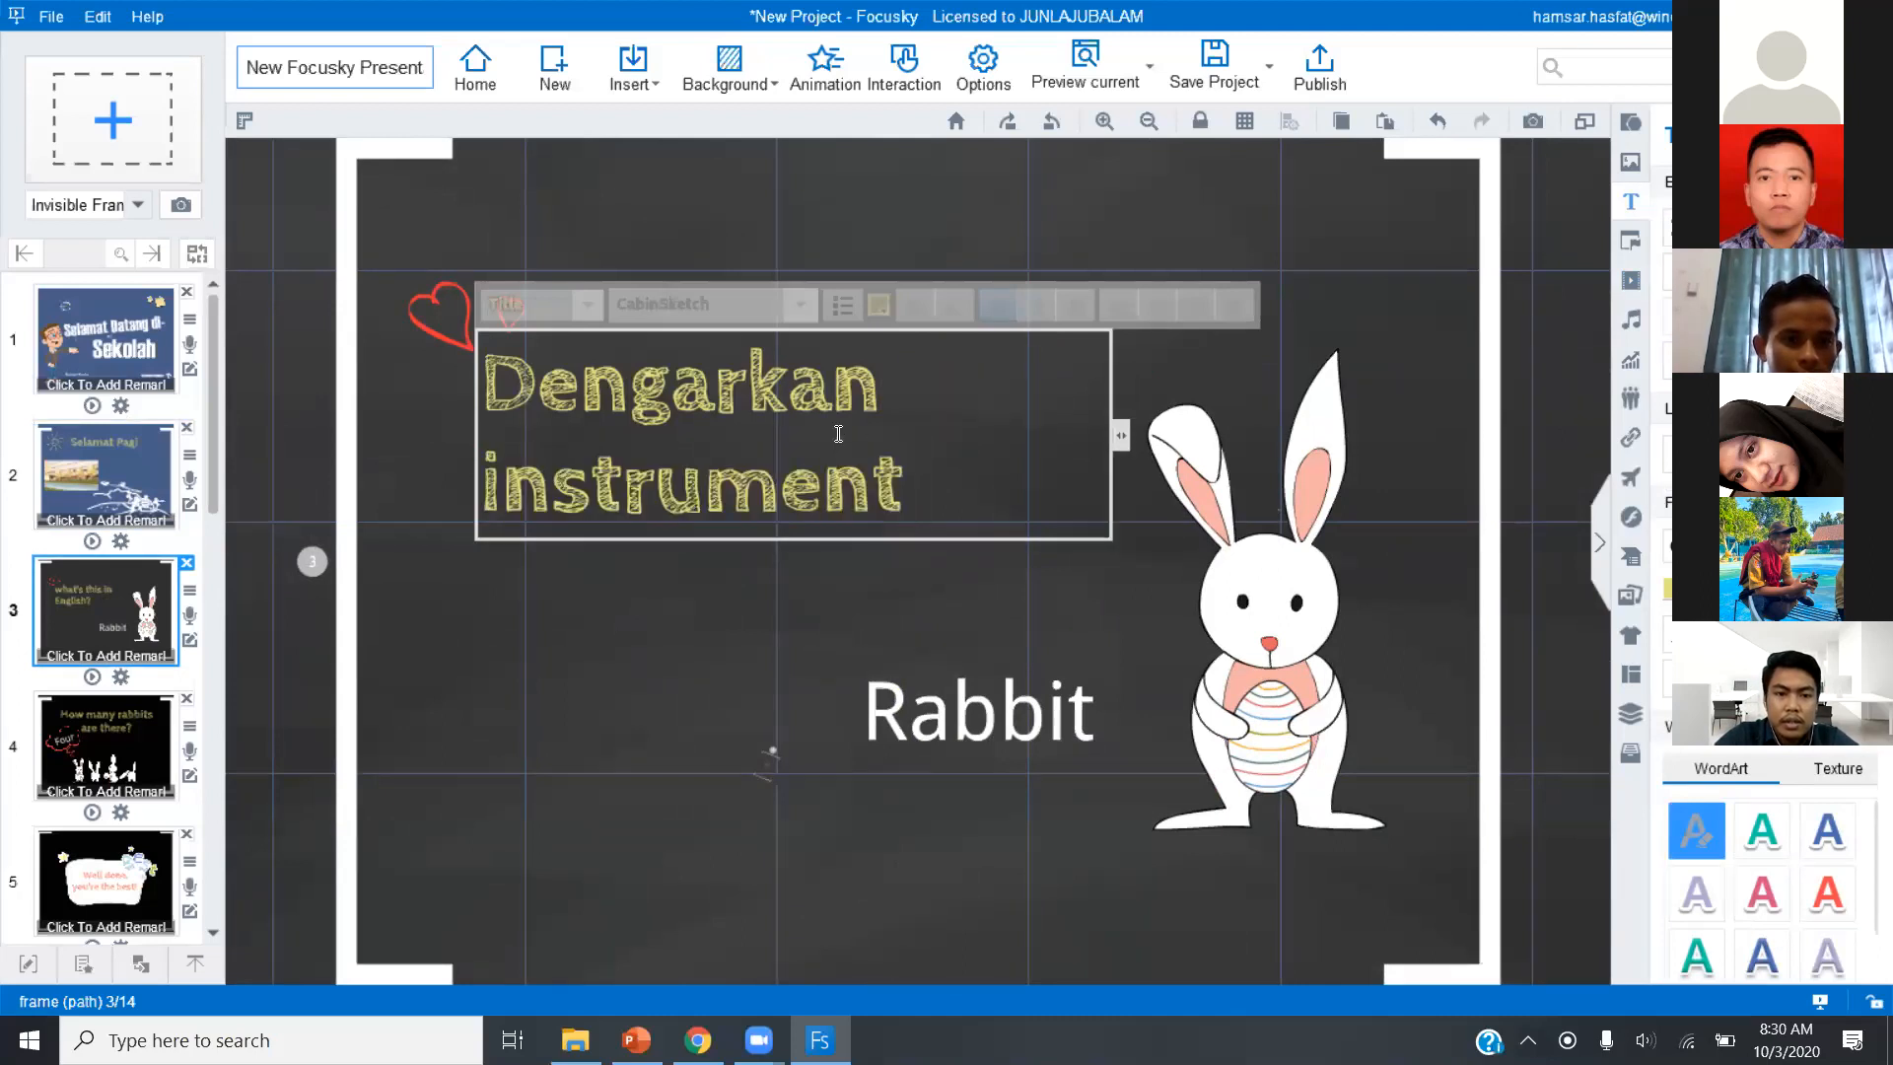
pyautogui.write('musk')
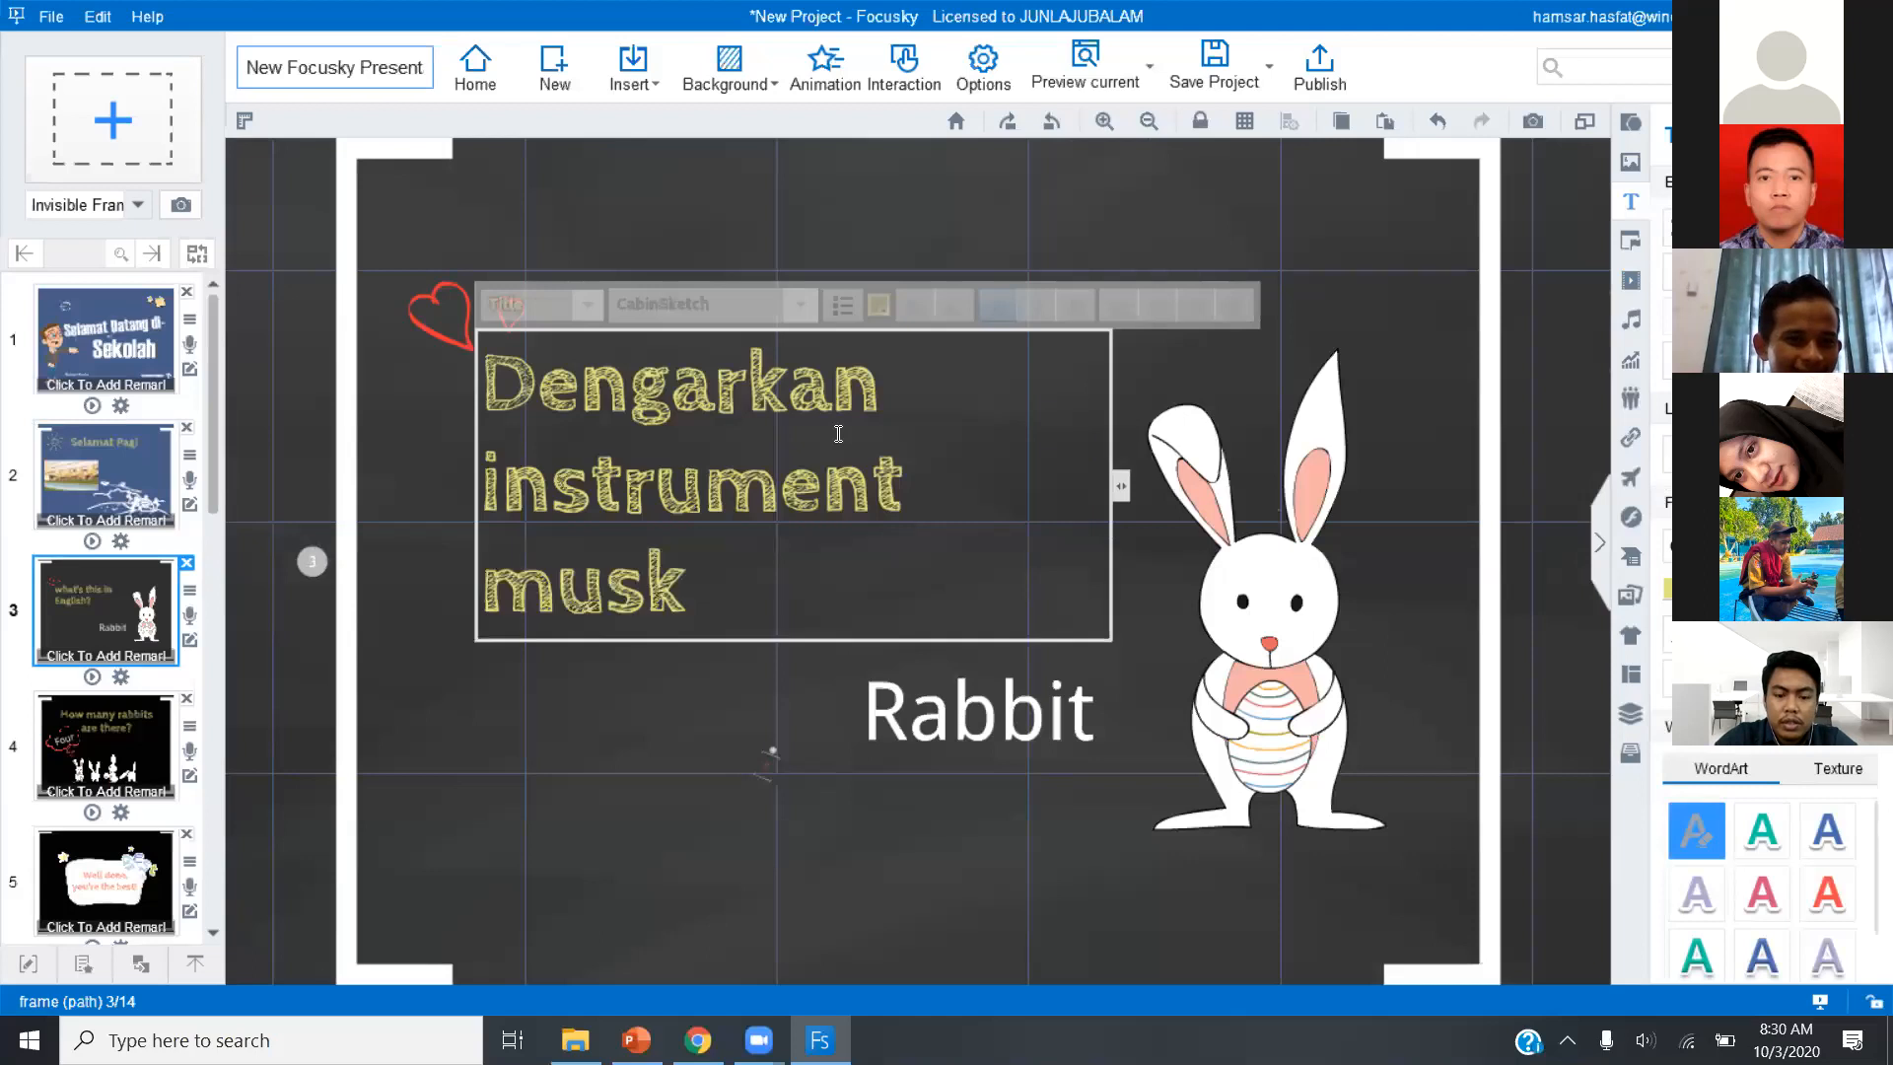
pyautogui.write(' berikut')
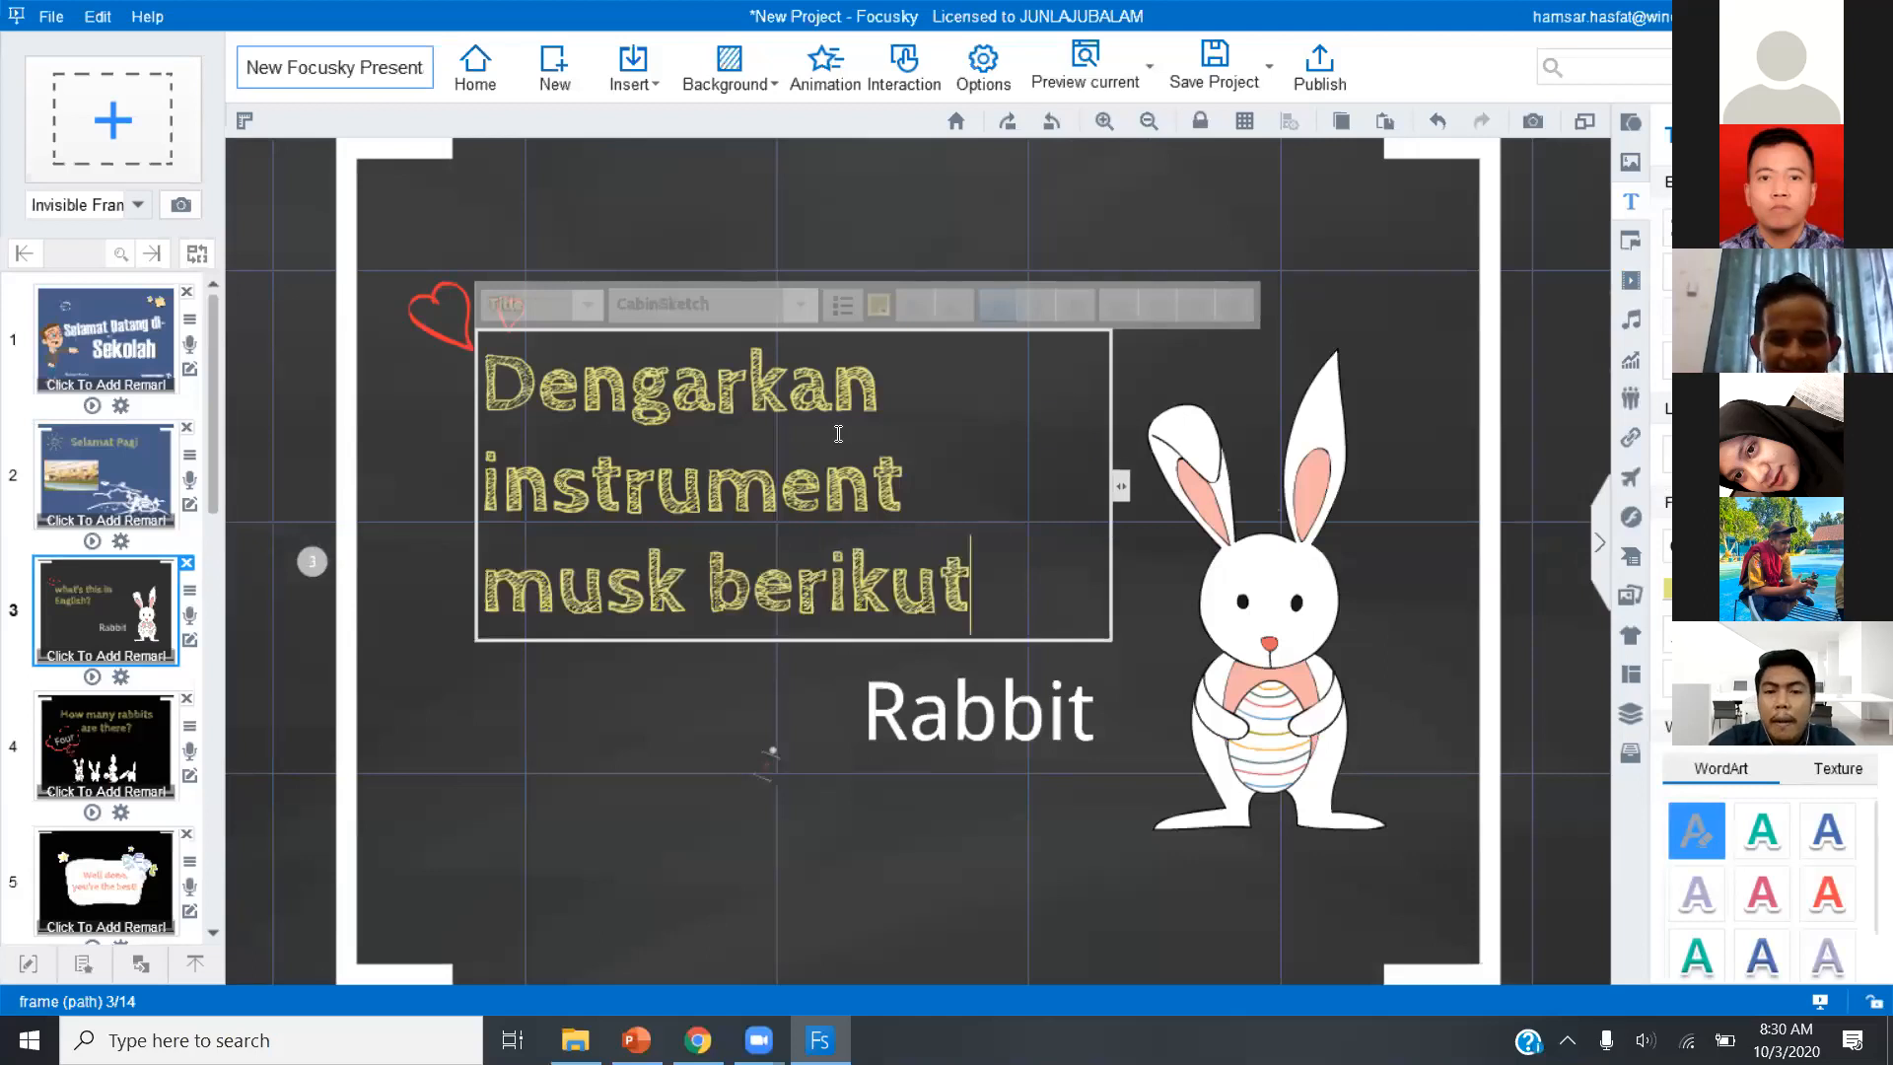
# Widen the heading's box to two lines near the slide's upper edge and correct "musk" to "musik".
pyautogui.moveTo(1123, 486); pyautogui.dragTo(1428, 473)
pyautogui.click(869, 615)
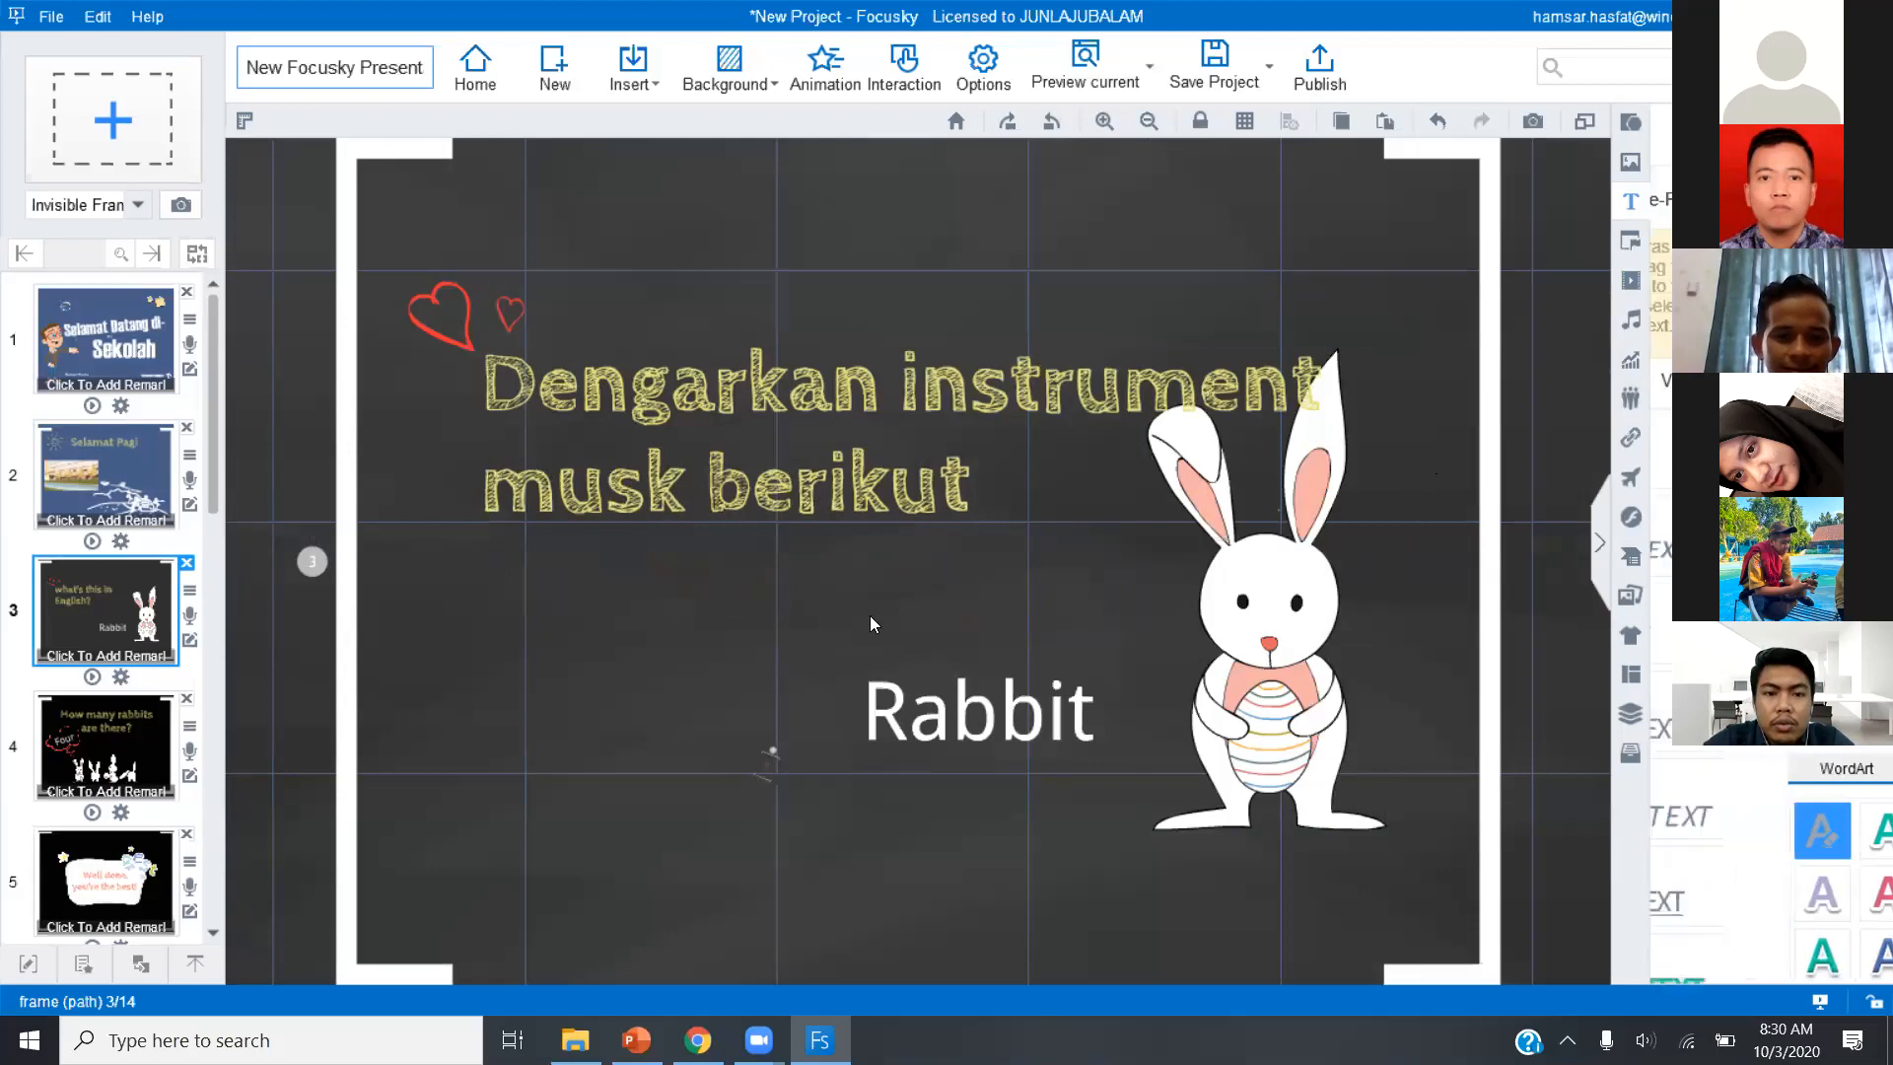
pyautogui.click(867, 532)
pyautogui.moveTo(972, 434); pyautogui.dragTo(957, 374)
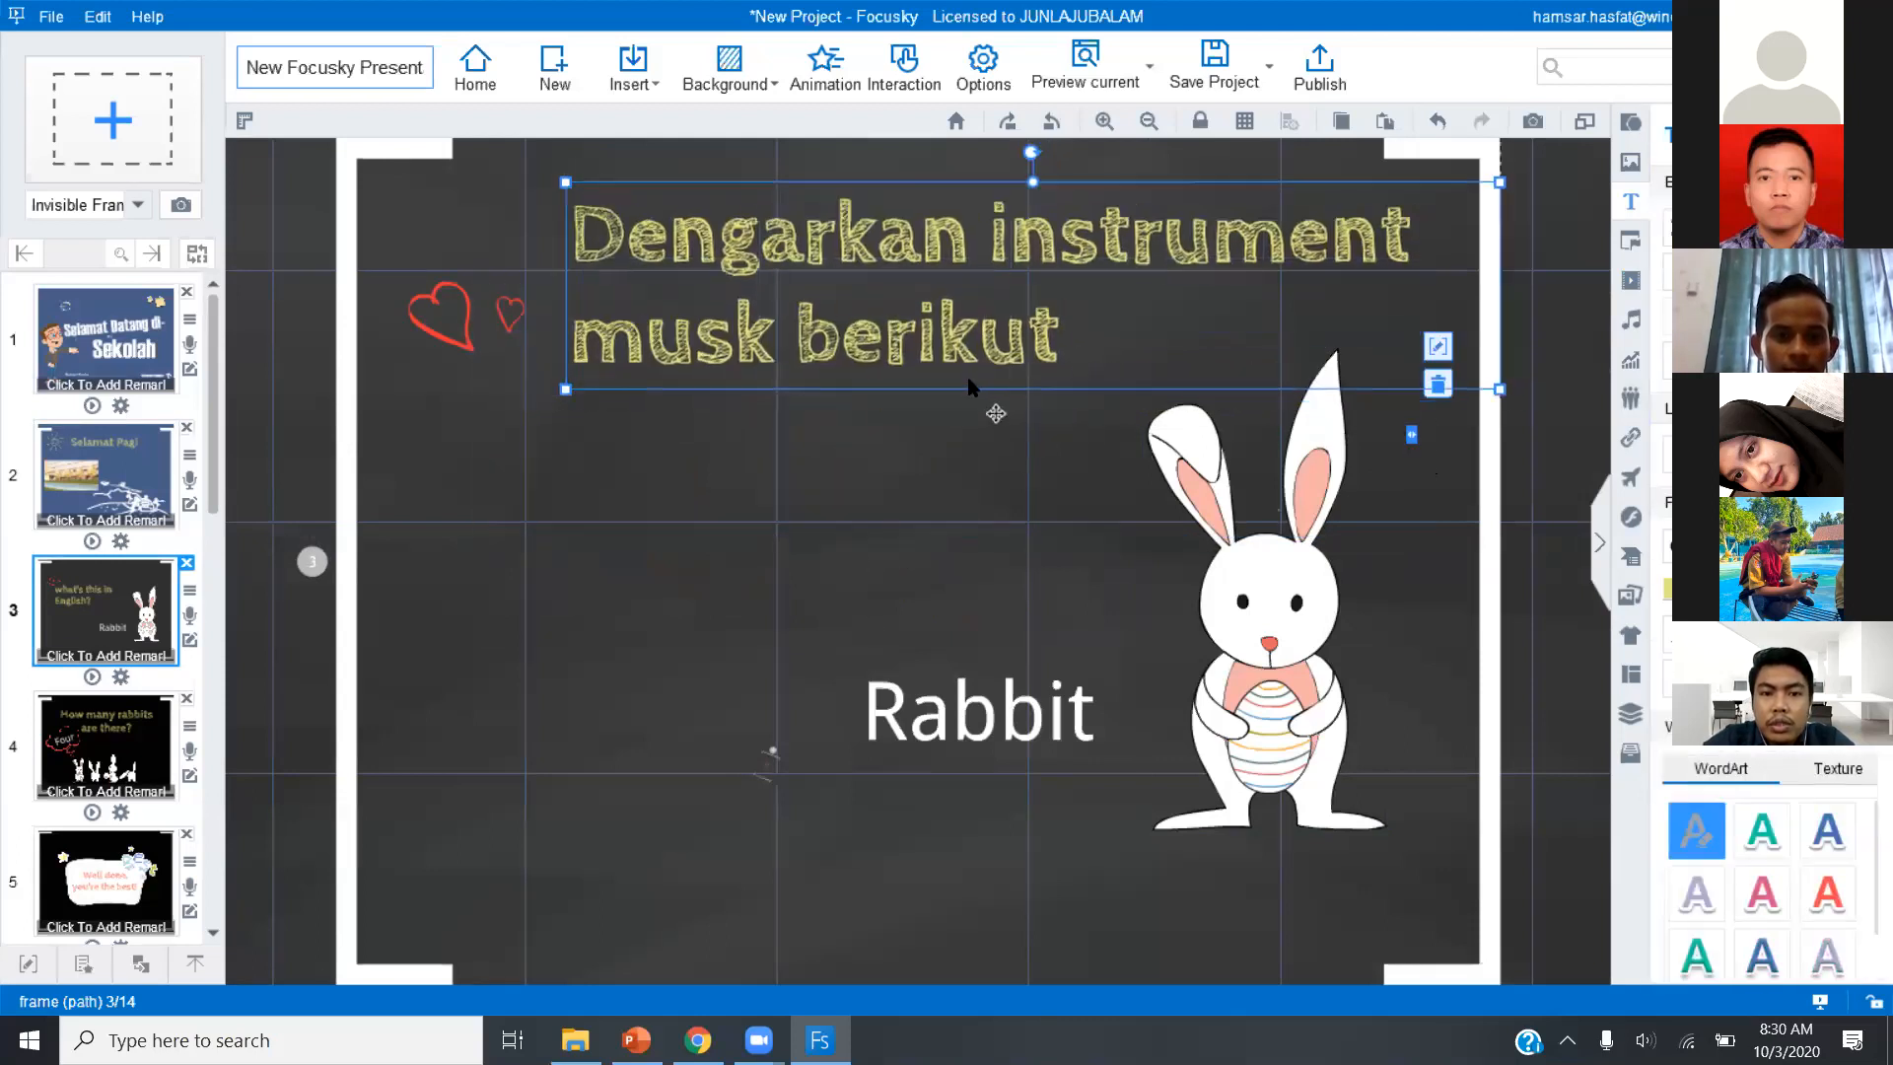
pyautogui.doubleClick(731, 339)
pyautogui.write('i')
# Move the "Rabbit" caption underneath the rabbit illustration and centre its text.
pyautogui.click(1028, 717)
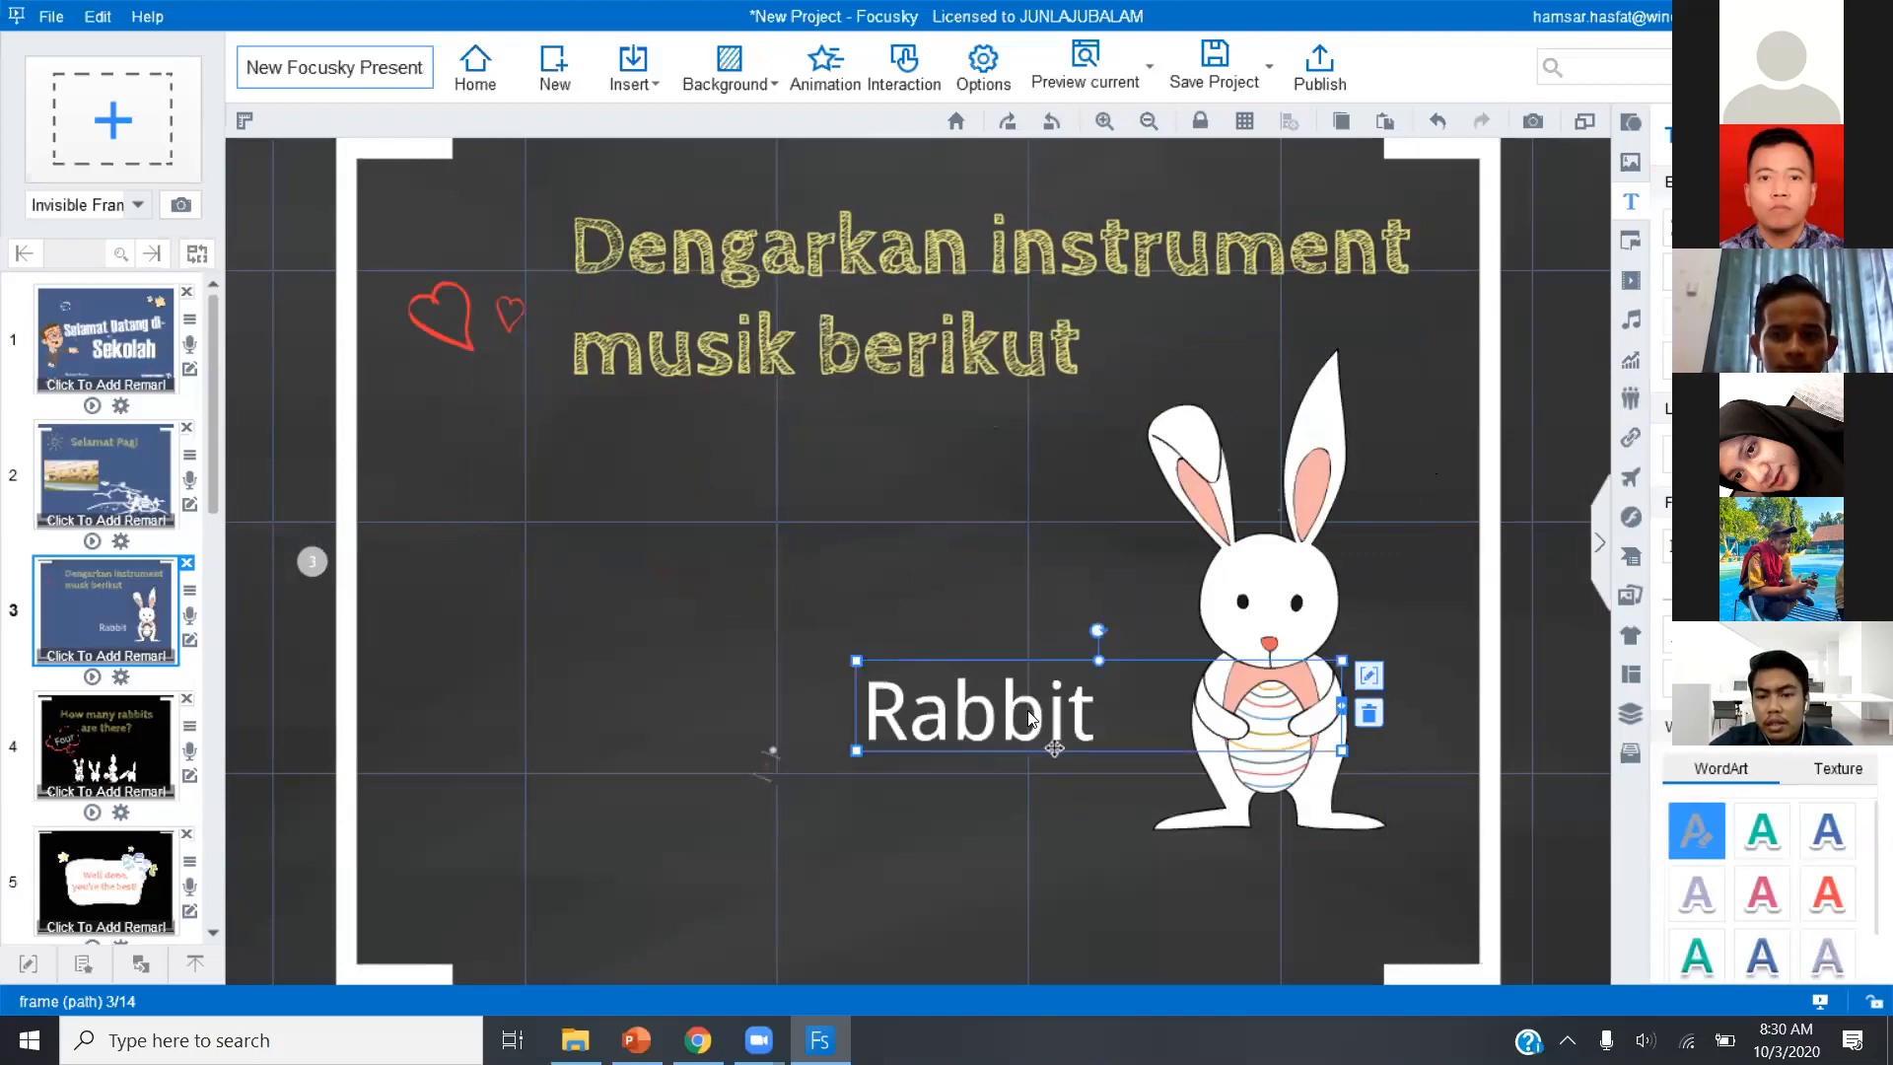
pyautogui.moveTo(1028, 716); pyautogui.dragTo(1242, 865)
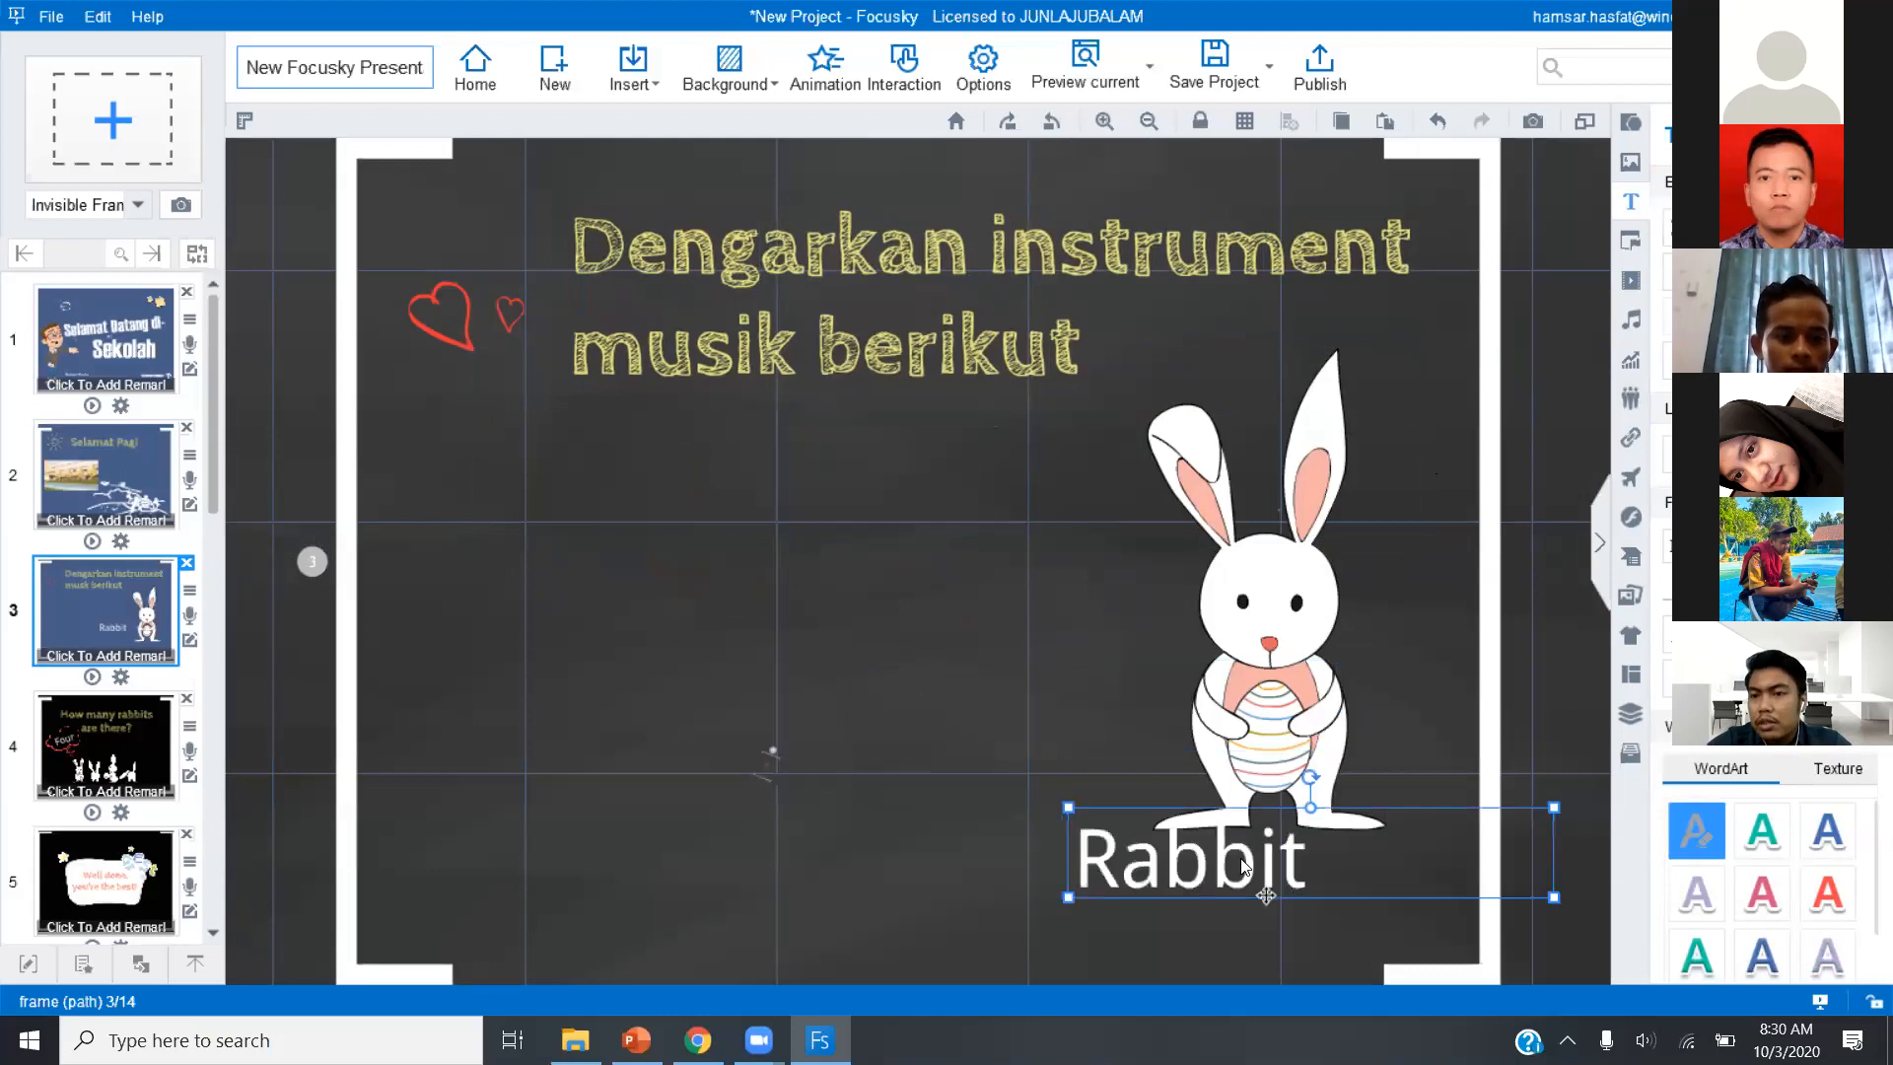
pyautogui.doubleClick(1386, 862)
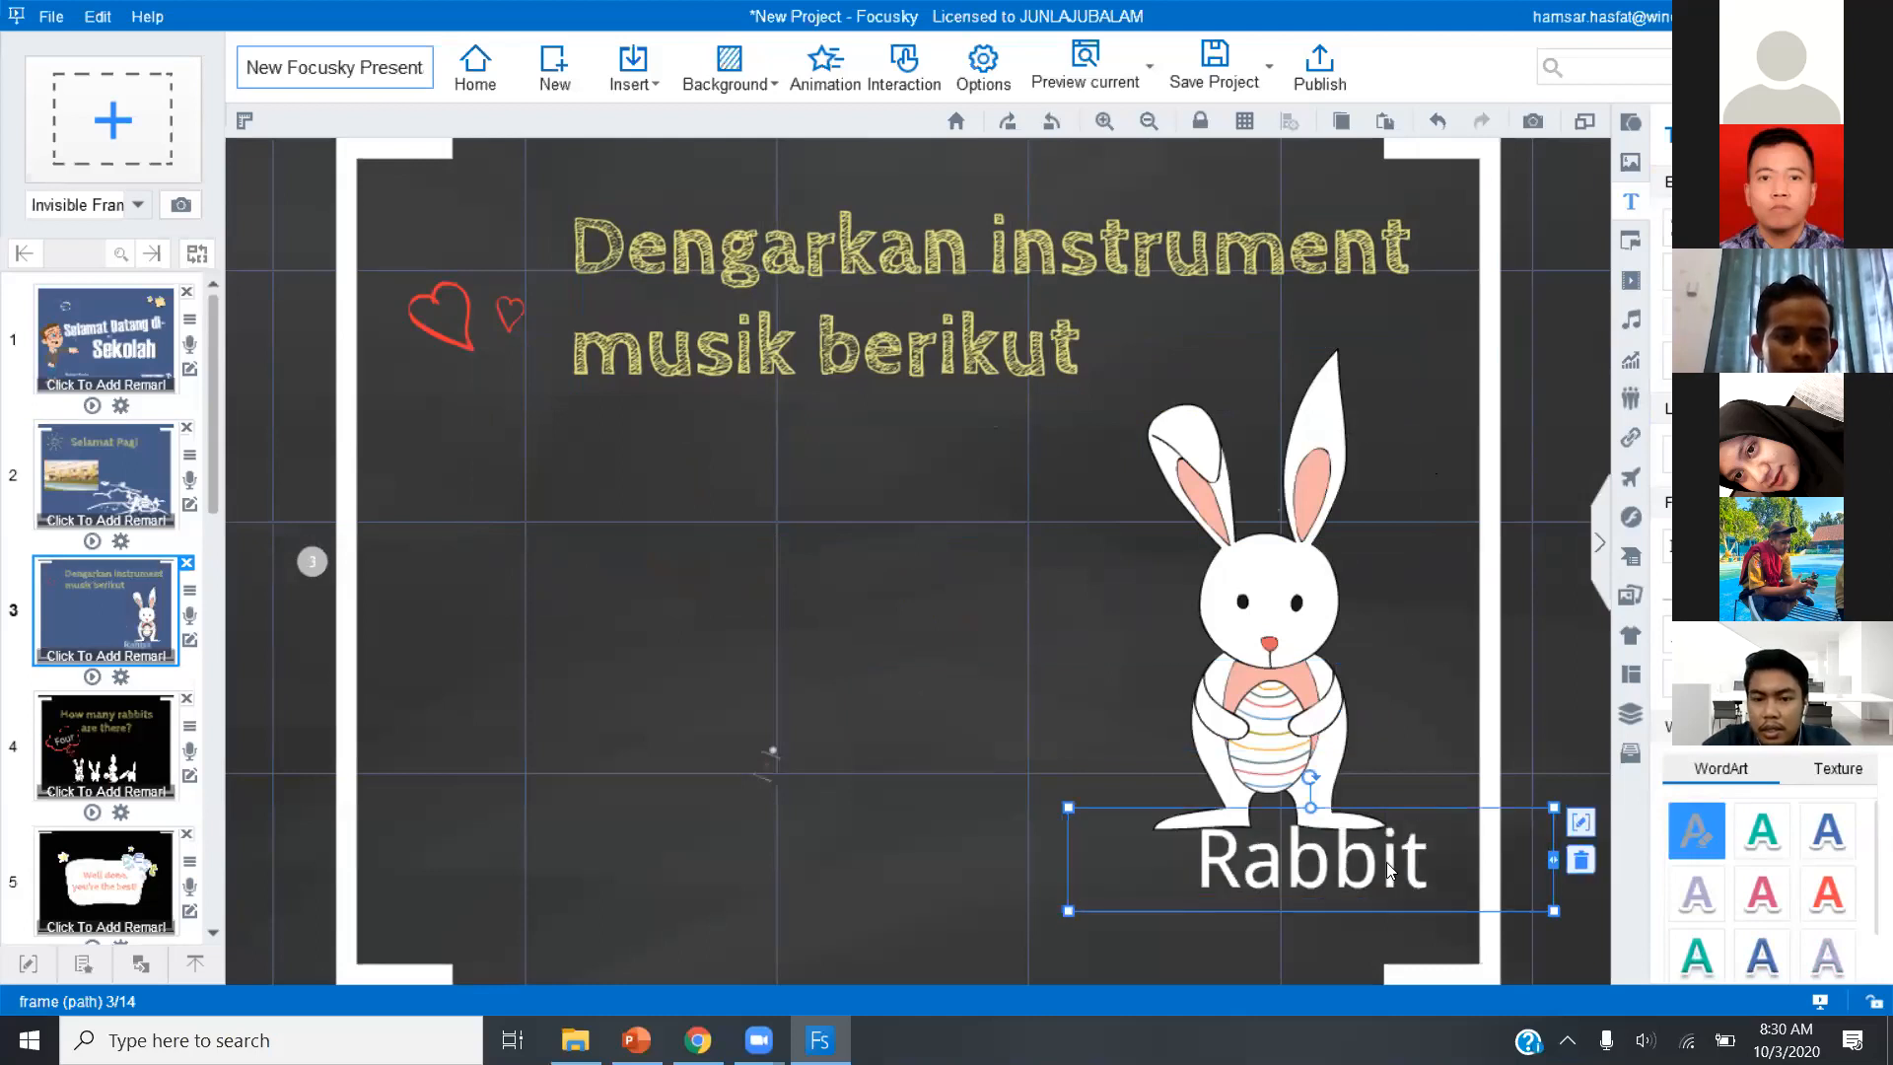
pyautogui.moveTo(1386, 862); pyautogui.dragTo(1353, 908)
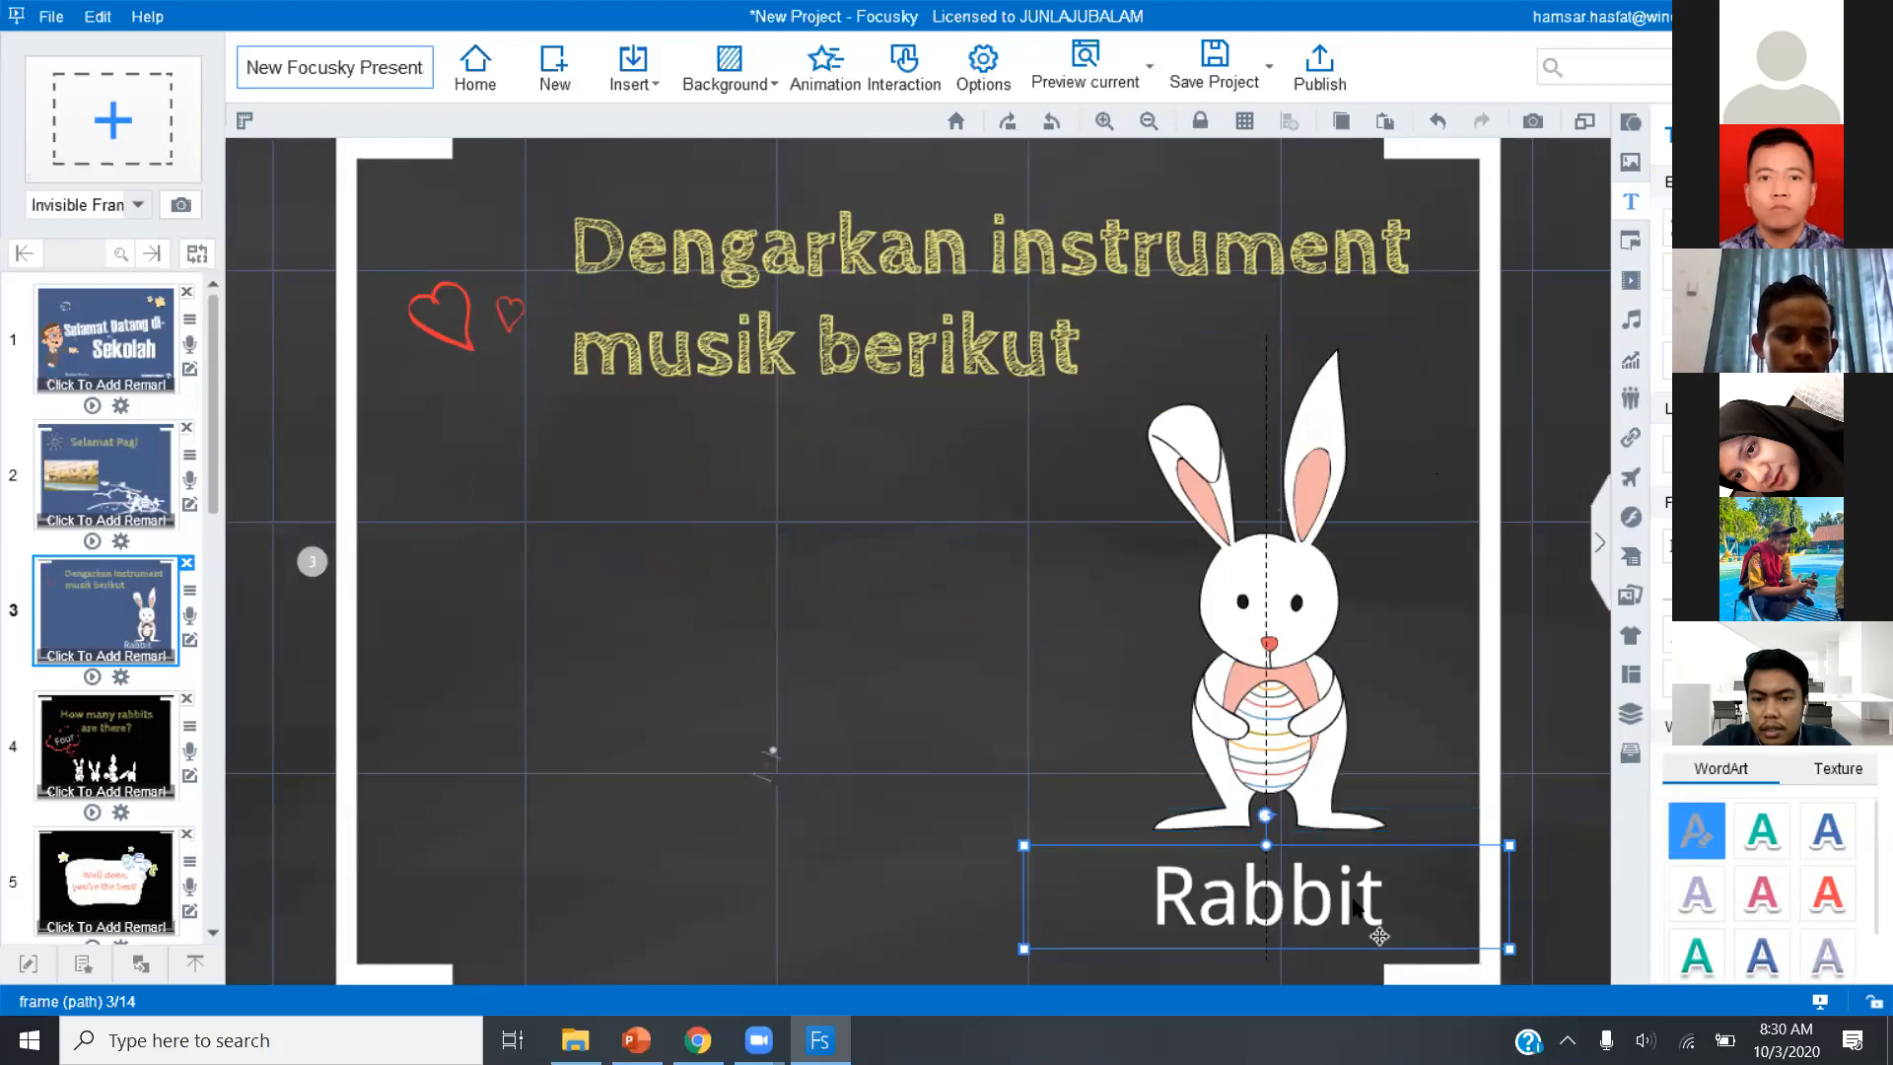
pyautogui.click(864, 702)
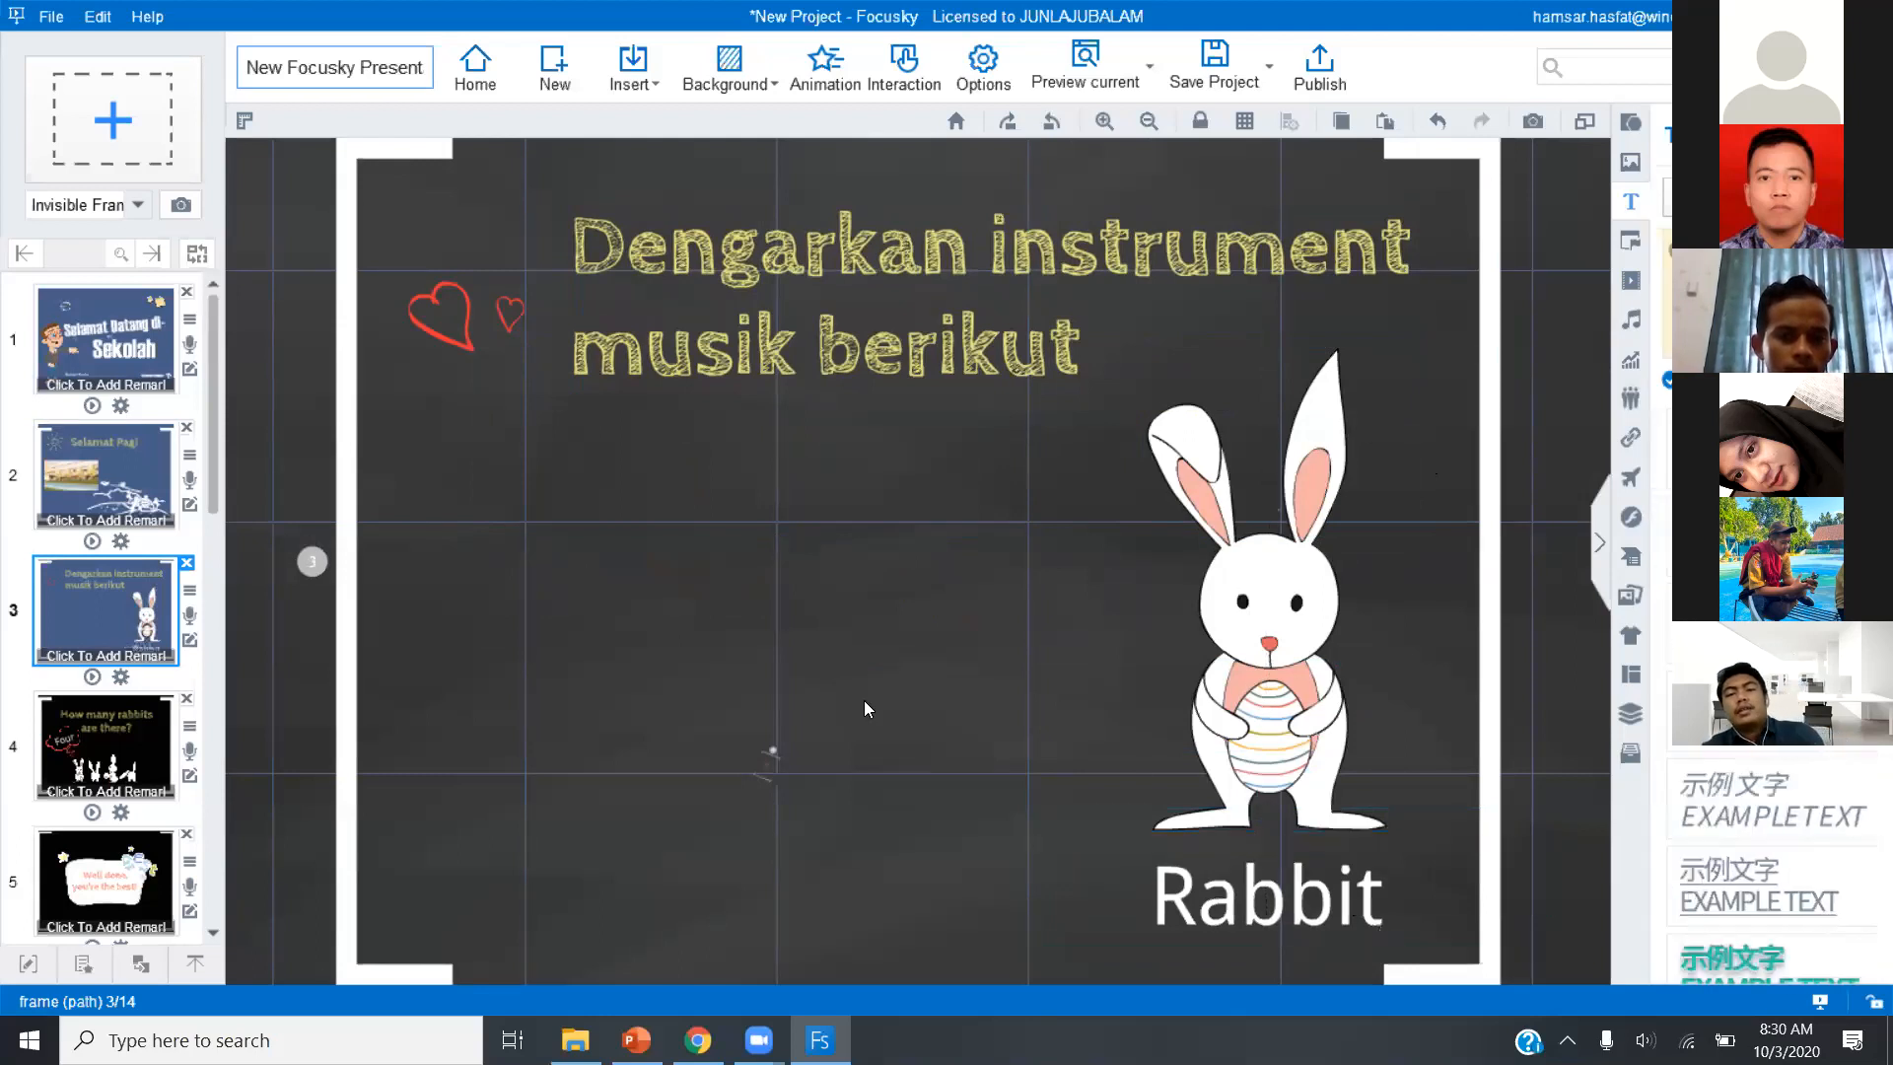
pyautogui.click(1330, 886)
pyautogui.moveTo(1347, 892); pyautogui.dragTo(1356, 892)
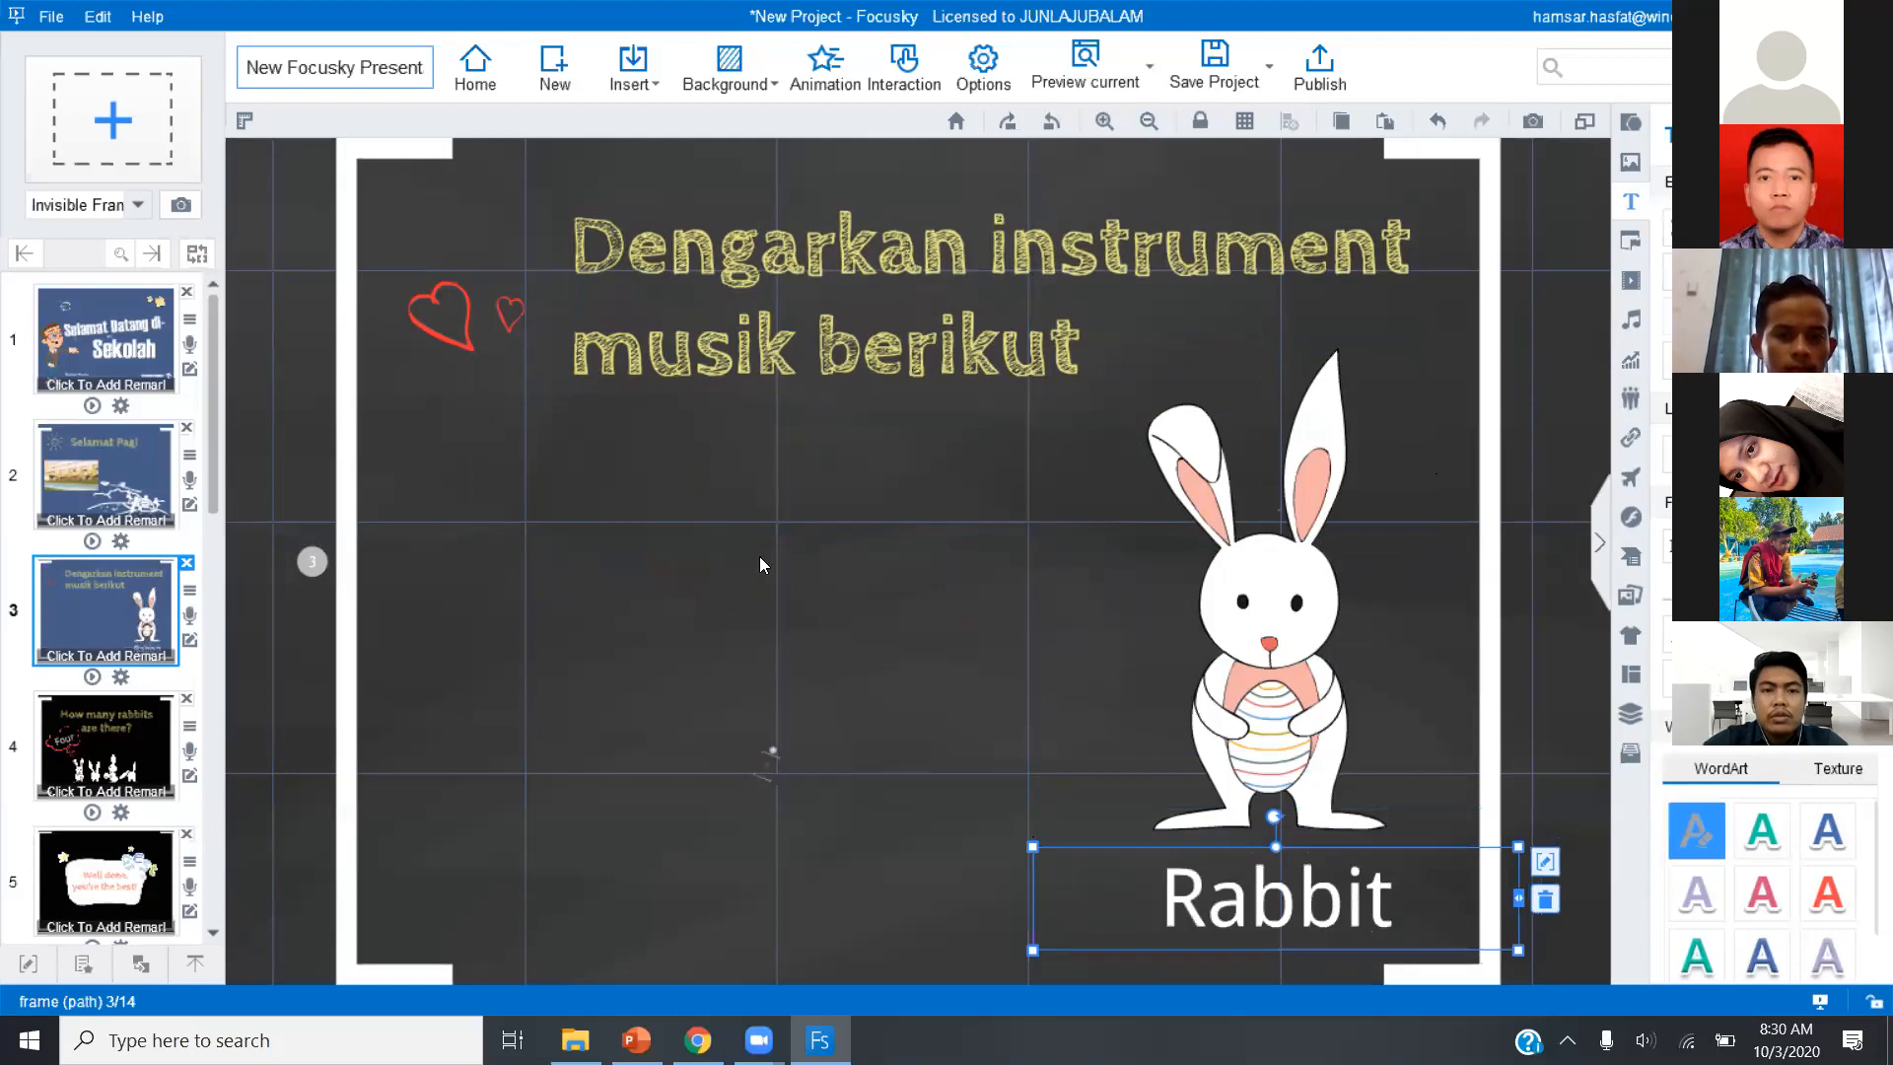
# Insert the "Inspiring Cinematic" MP3 from the _aset folder in Documents and place its player below the heading.
pyautogui.click(636, 75)
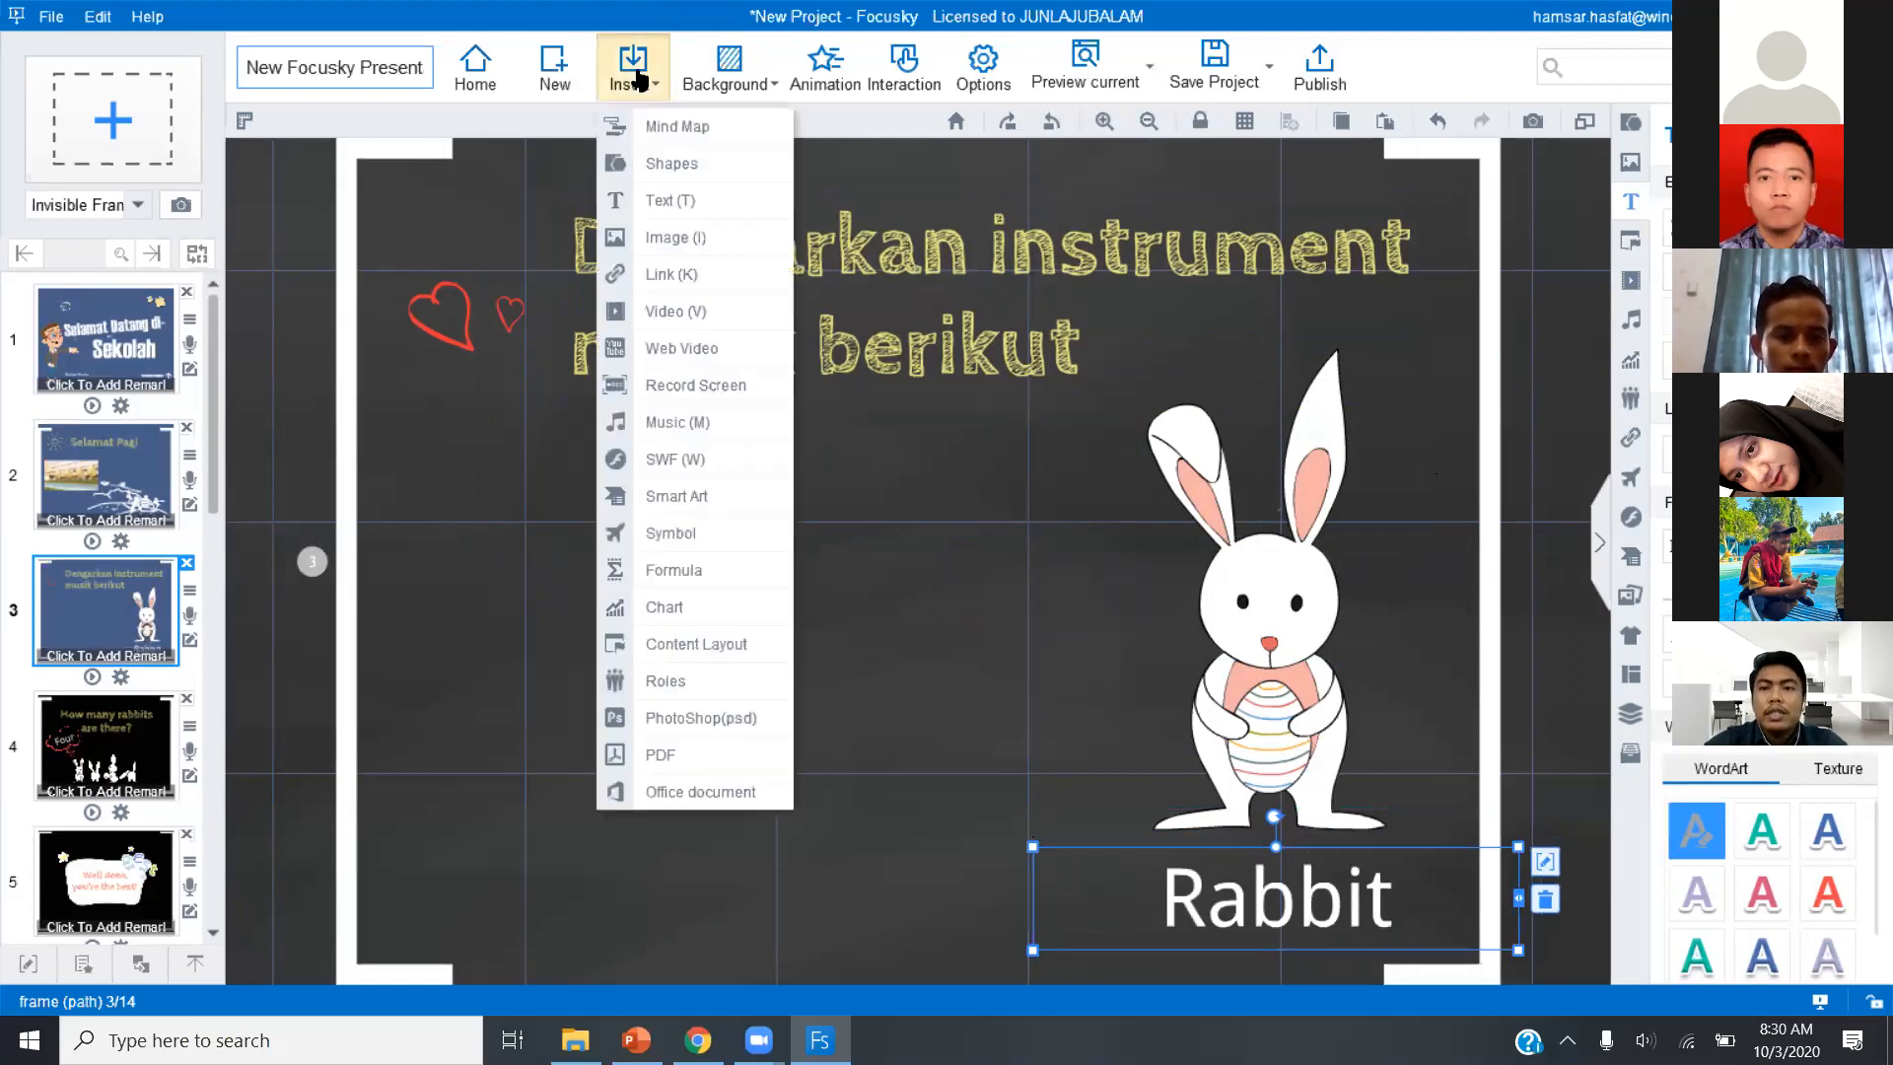
pyautogui.click(639, 431)
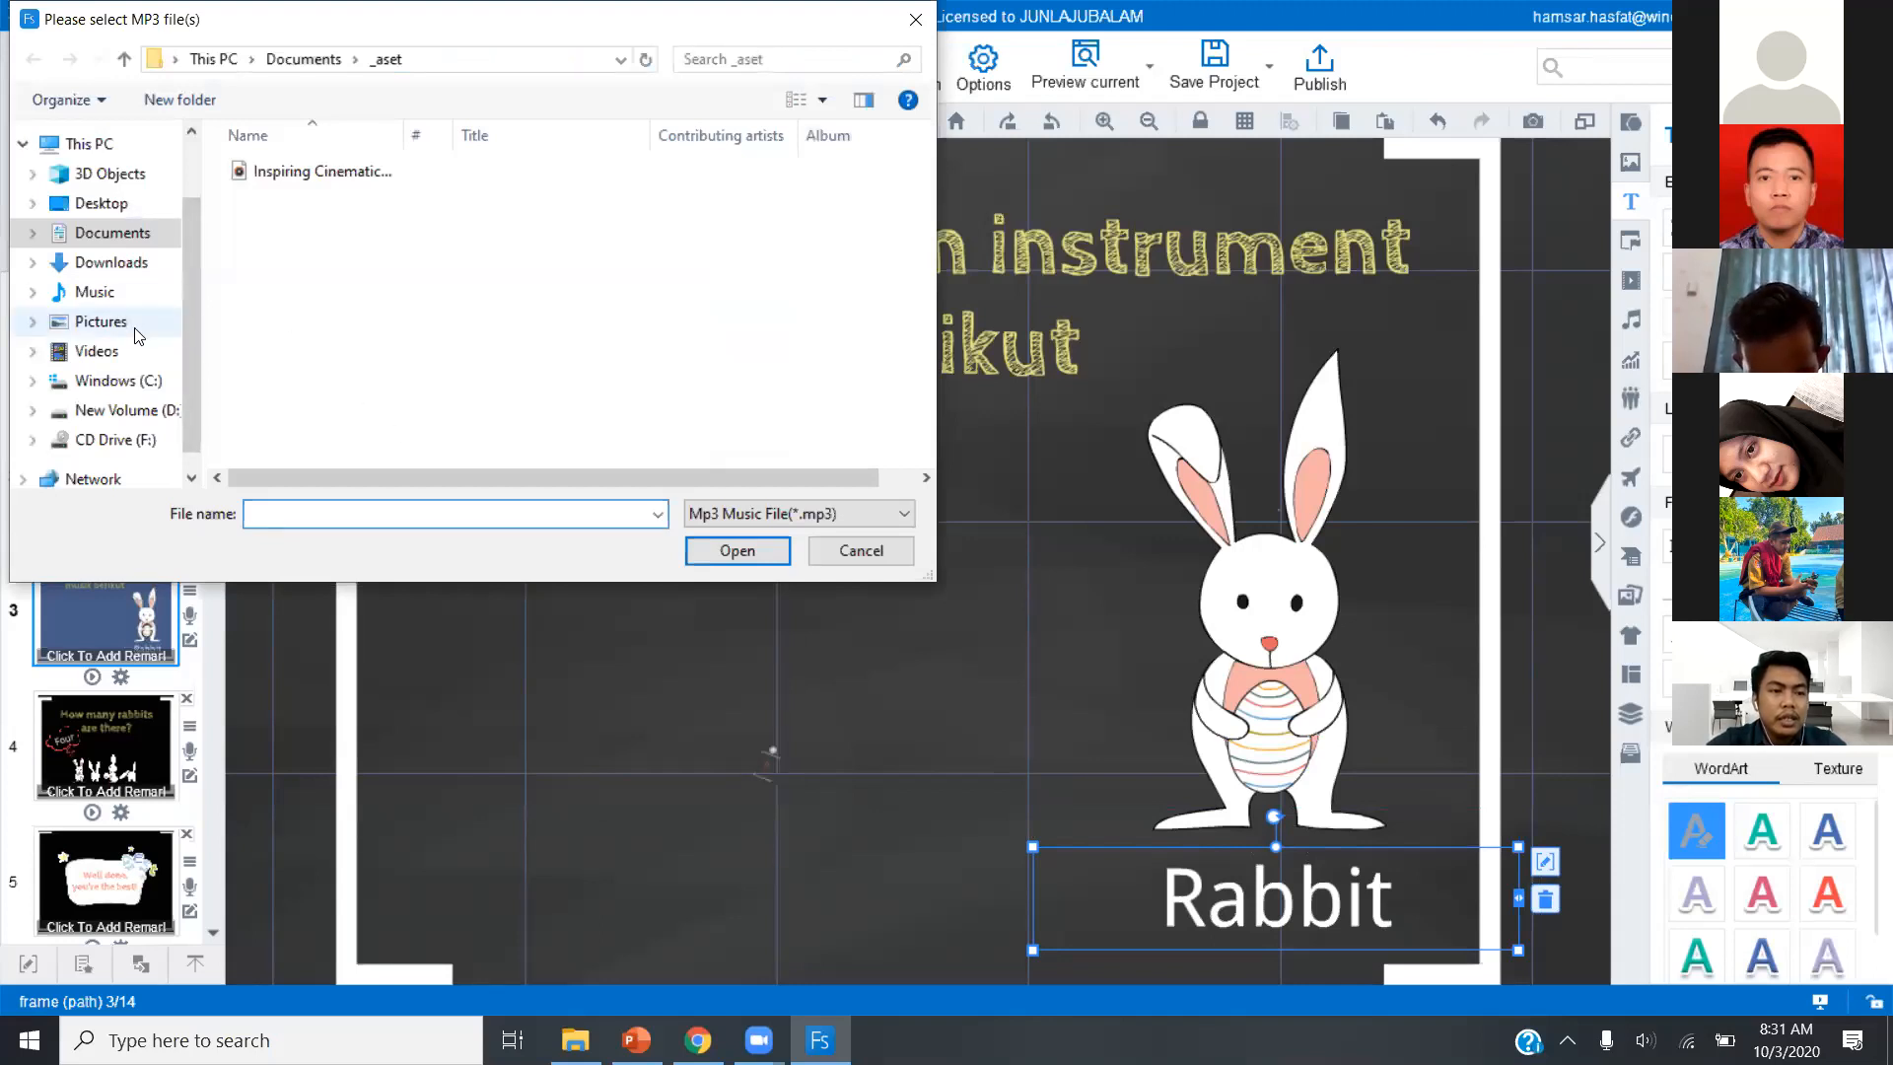
pyautogui.click(101, 322)
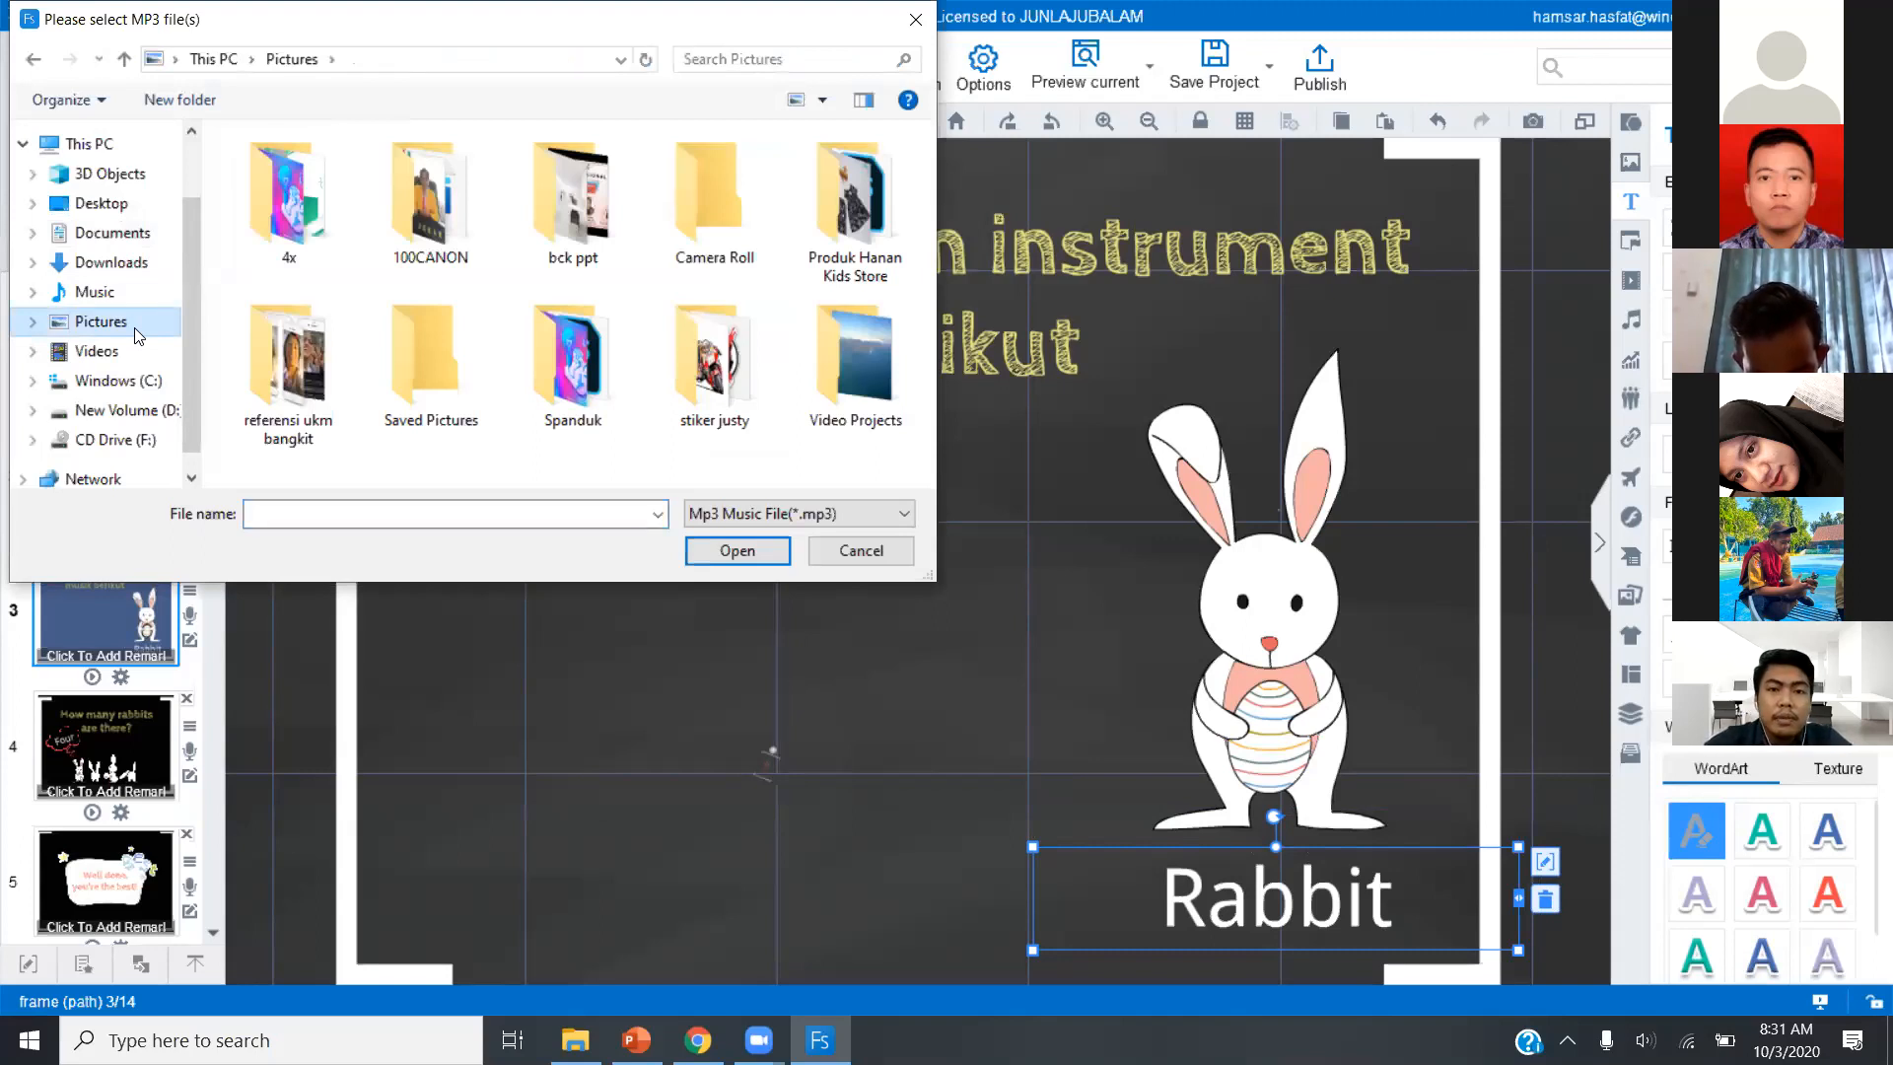
pyautogui.click(112, 234)
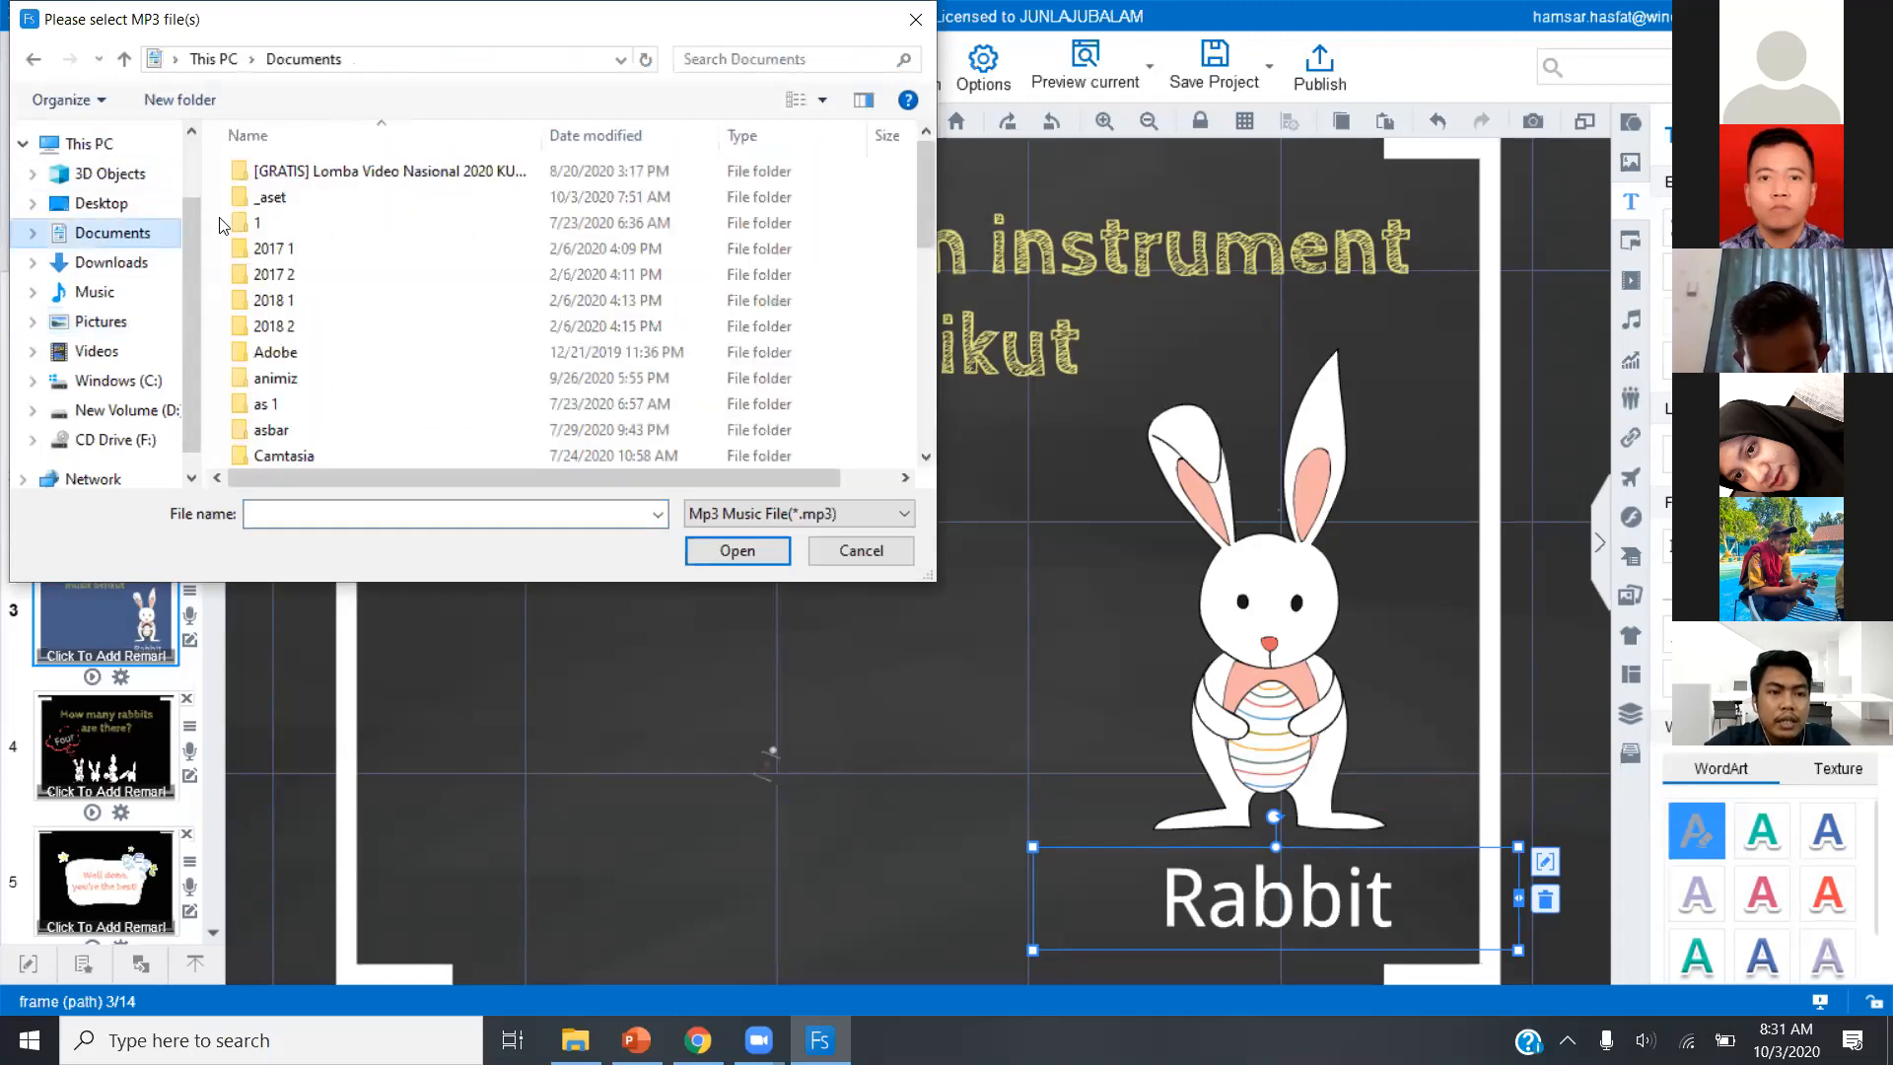
pyautogui.doubleClick(271, 194)
pyautogui.doubleClick(327, 170)
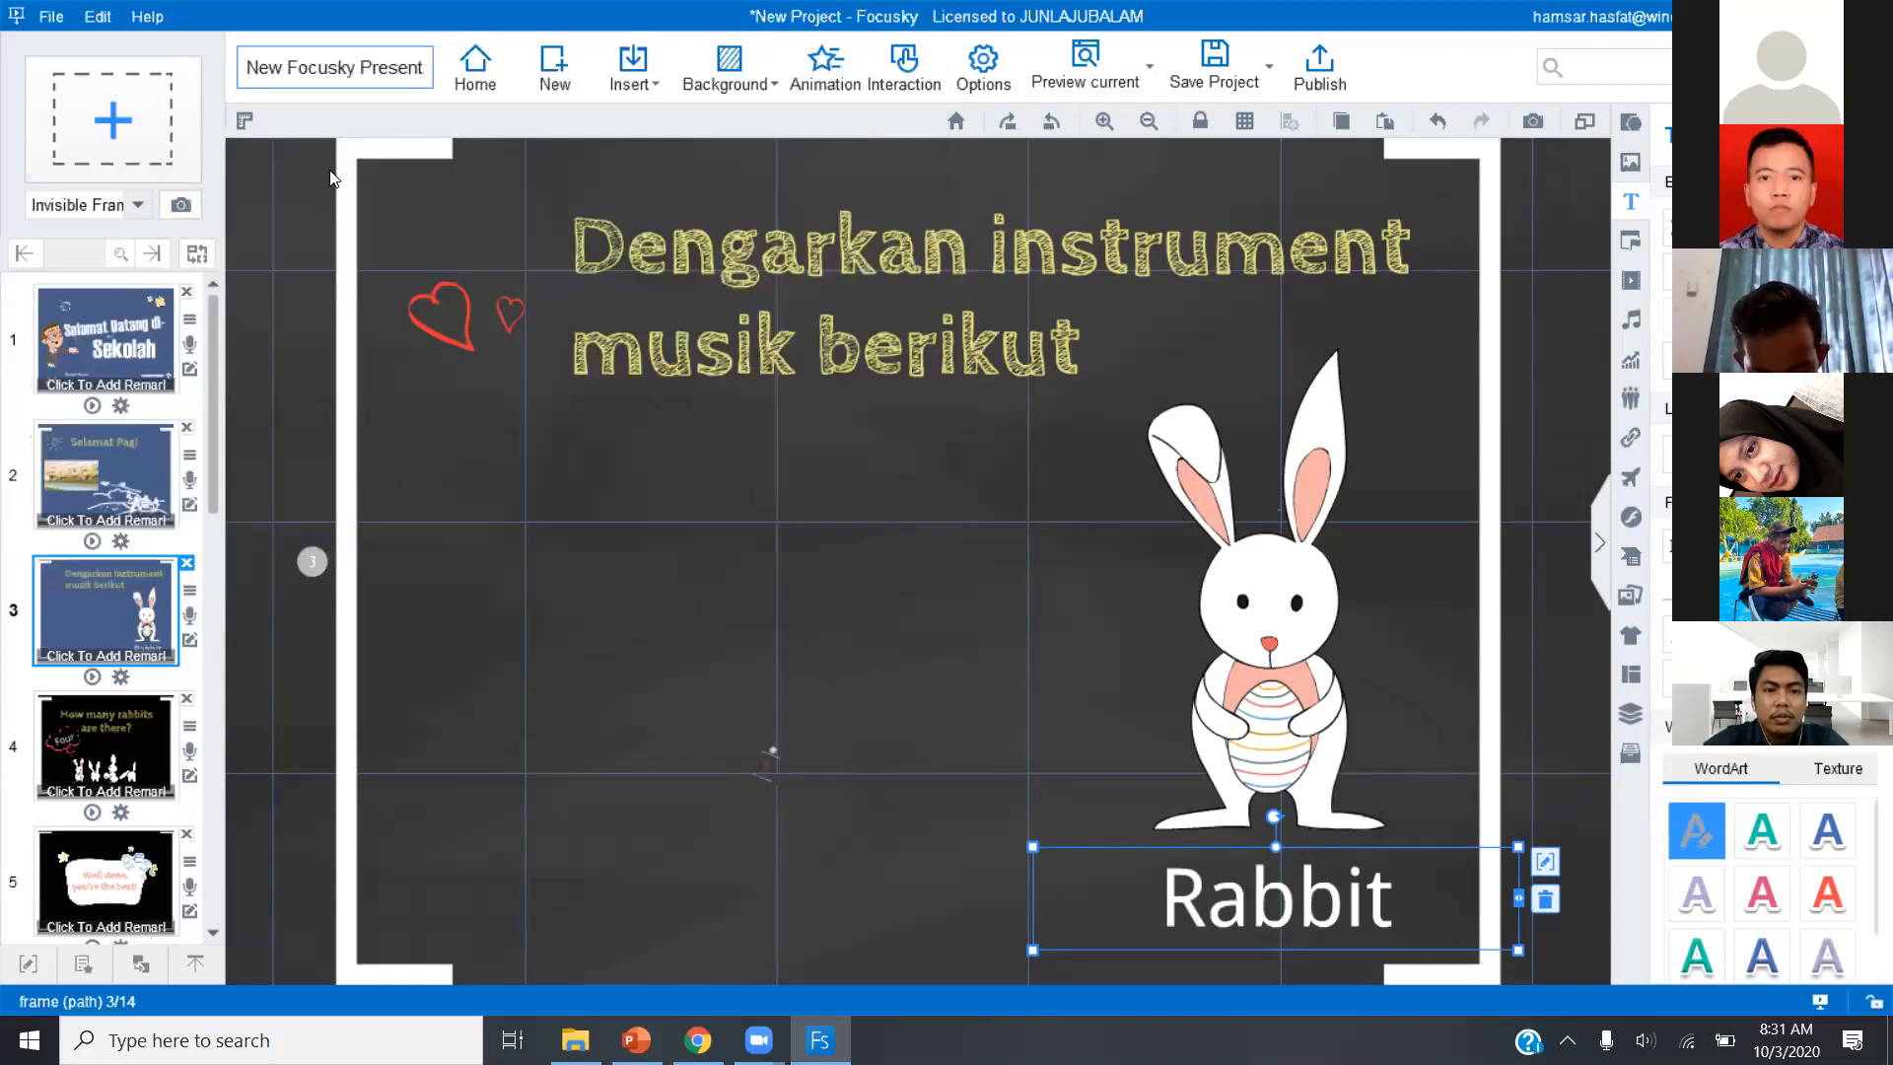
pyautogui.moveTo(379, 280); pyautogui.dragTo(643, 596)
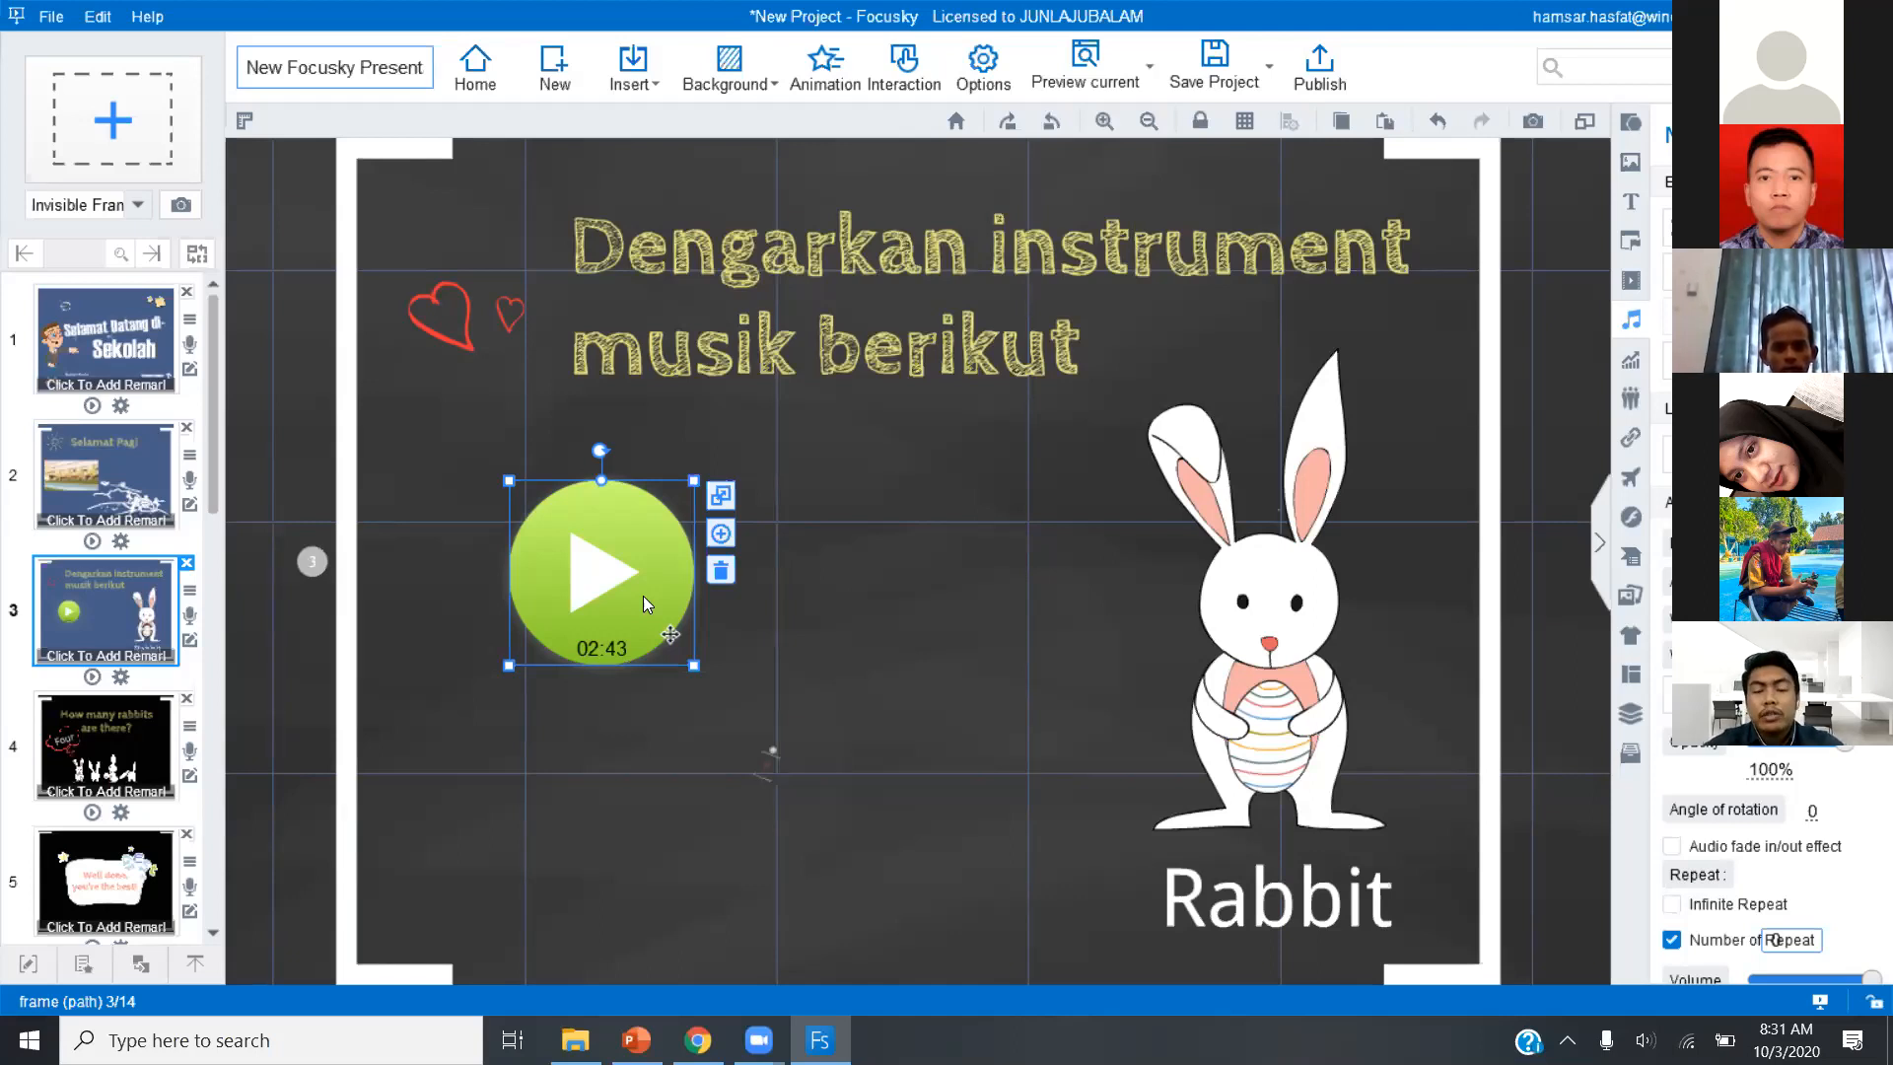
pyautogui.moveTo(644, 598); pyautogui.dragTo(826, 623)
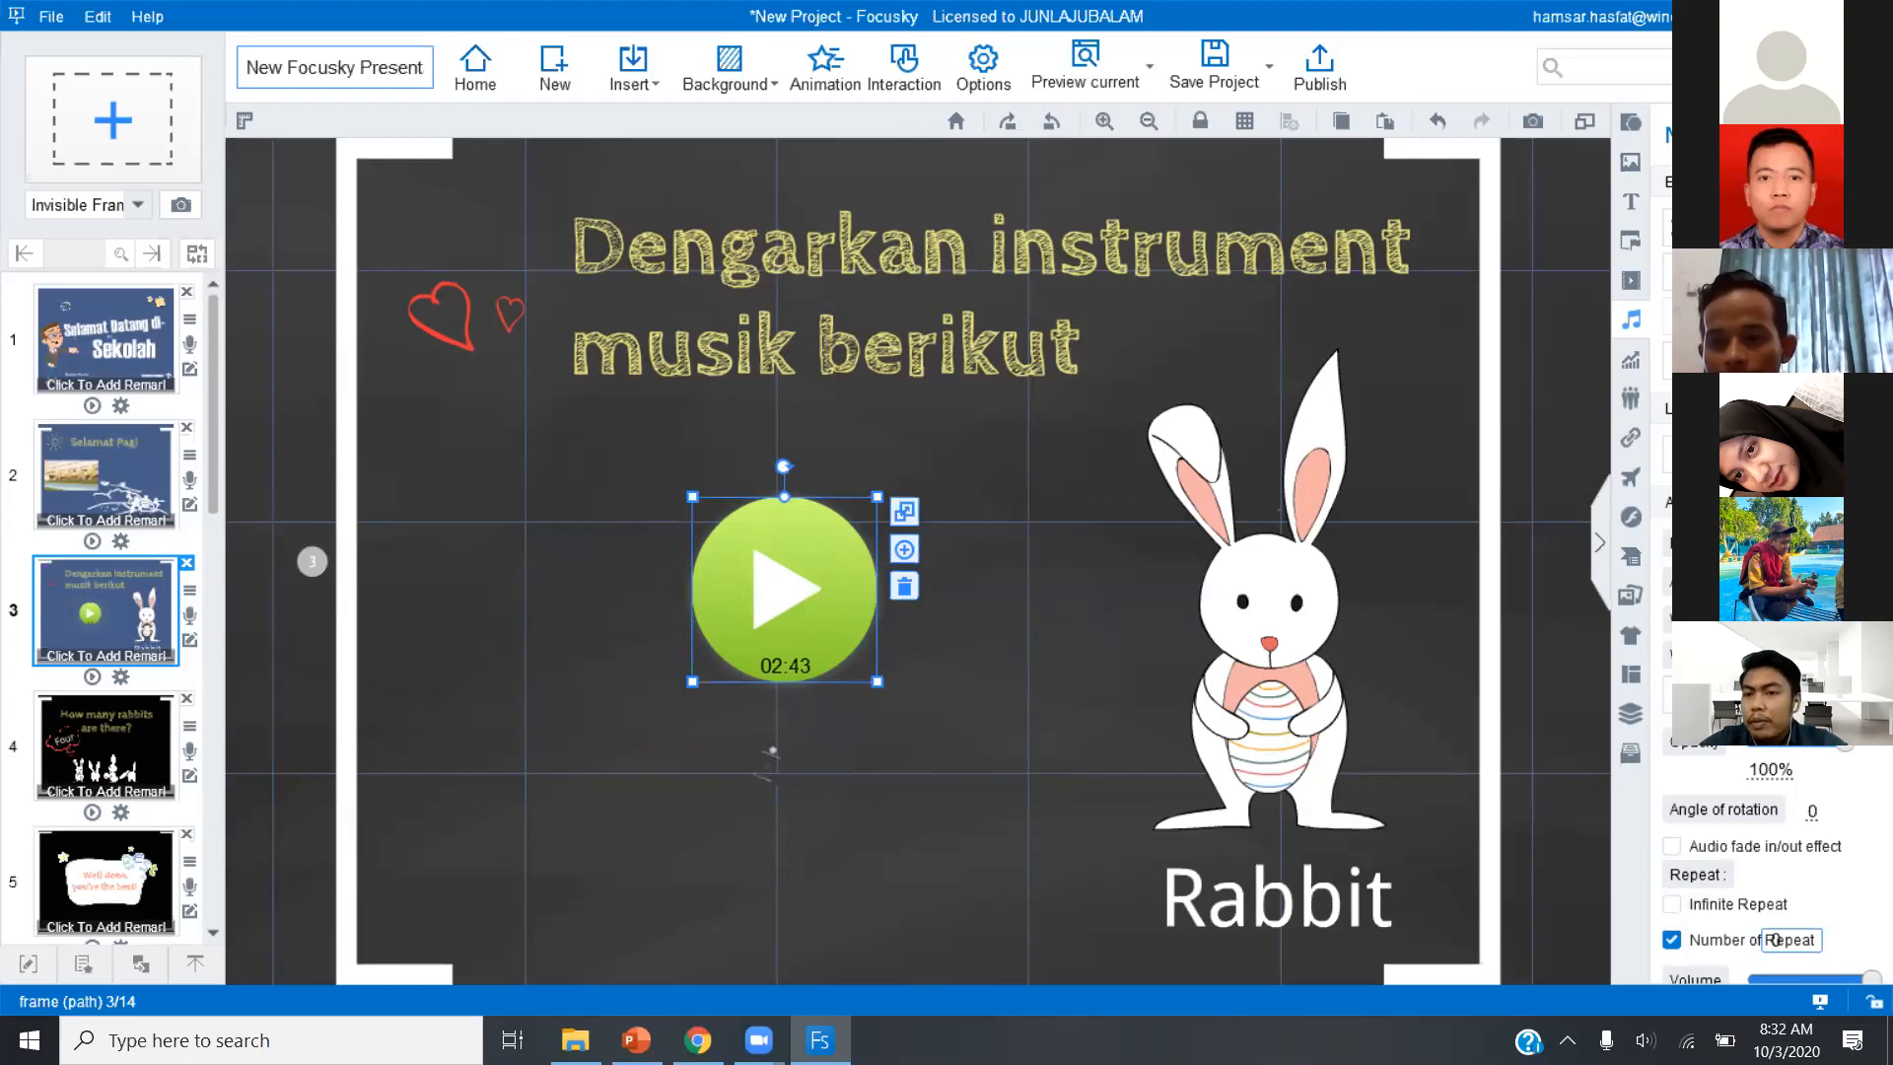
# Set the music player's start colour to standard blue and its opacity to 67%.
pyautogui.scroll(-3, 1769, 939)
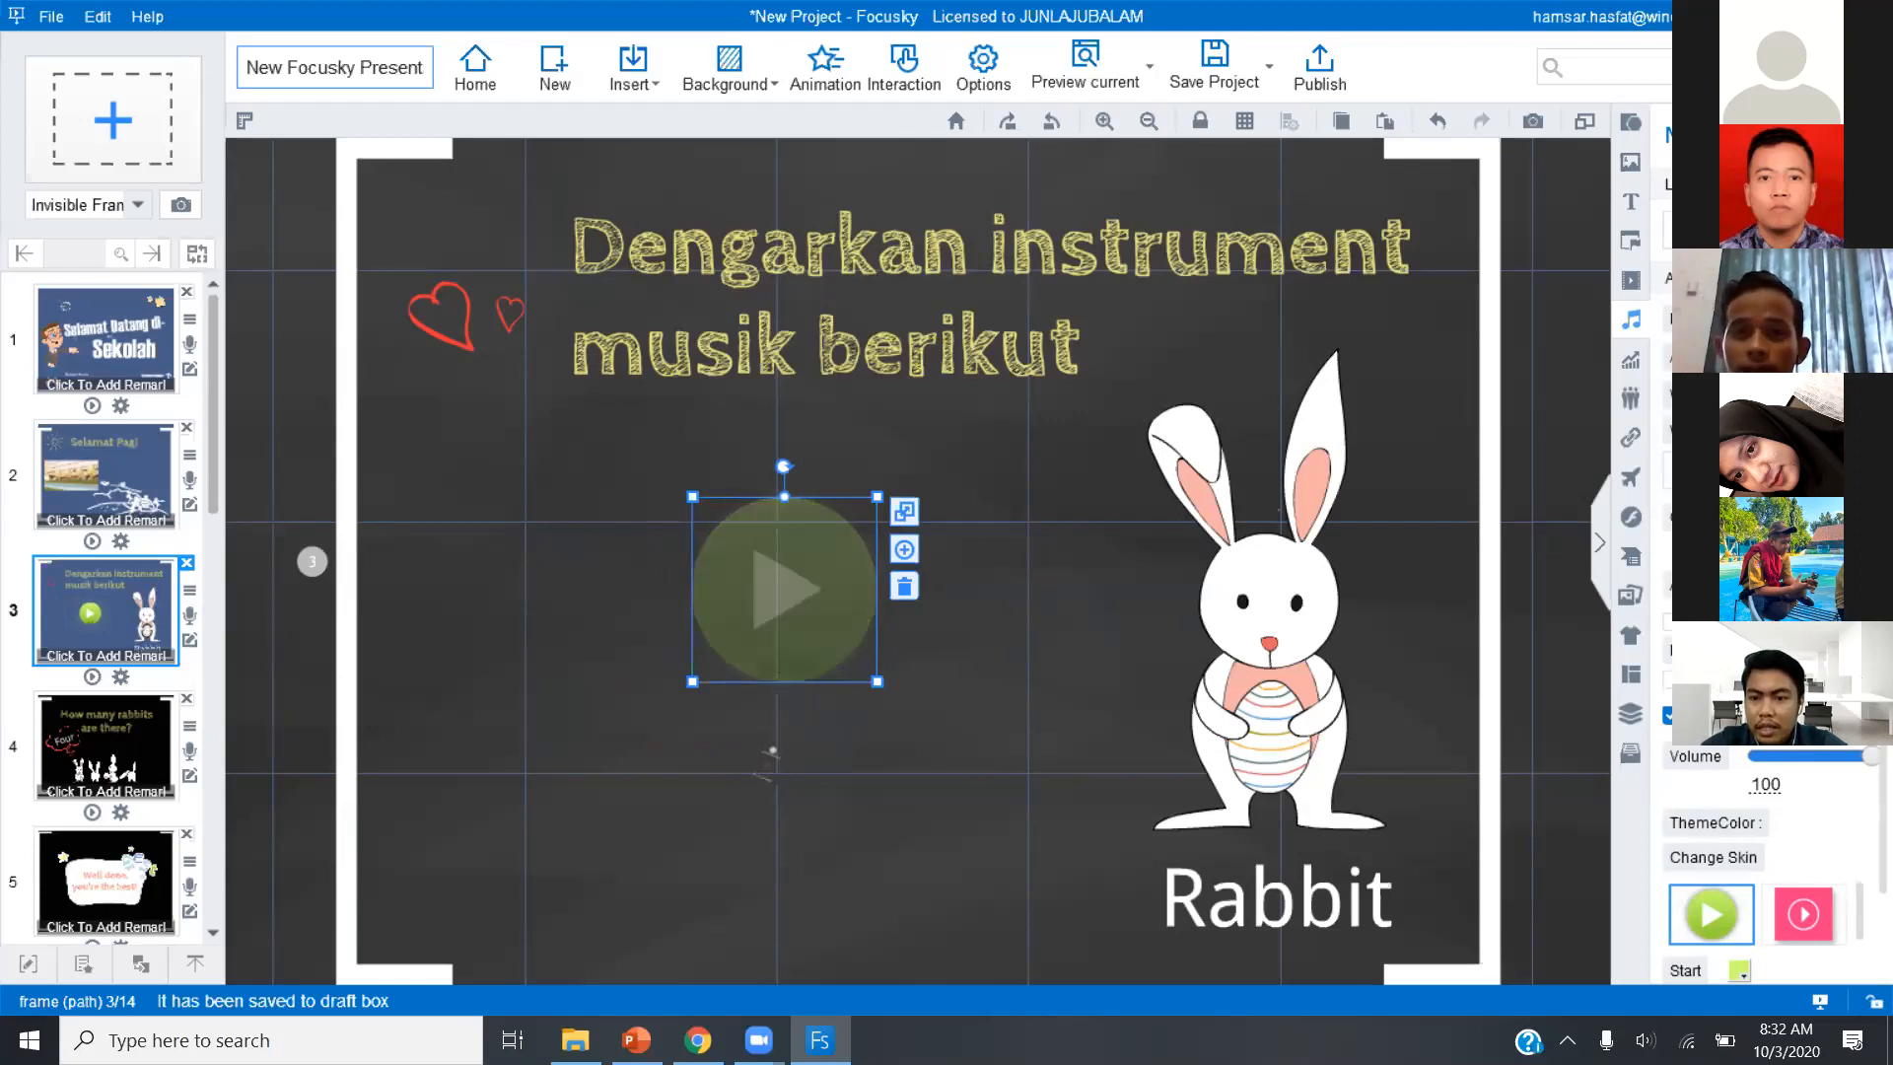
pyautogui.scroll(-1, 1764, 868)
pyautogui.scroll(-3, 1767, 840)
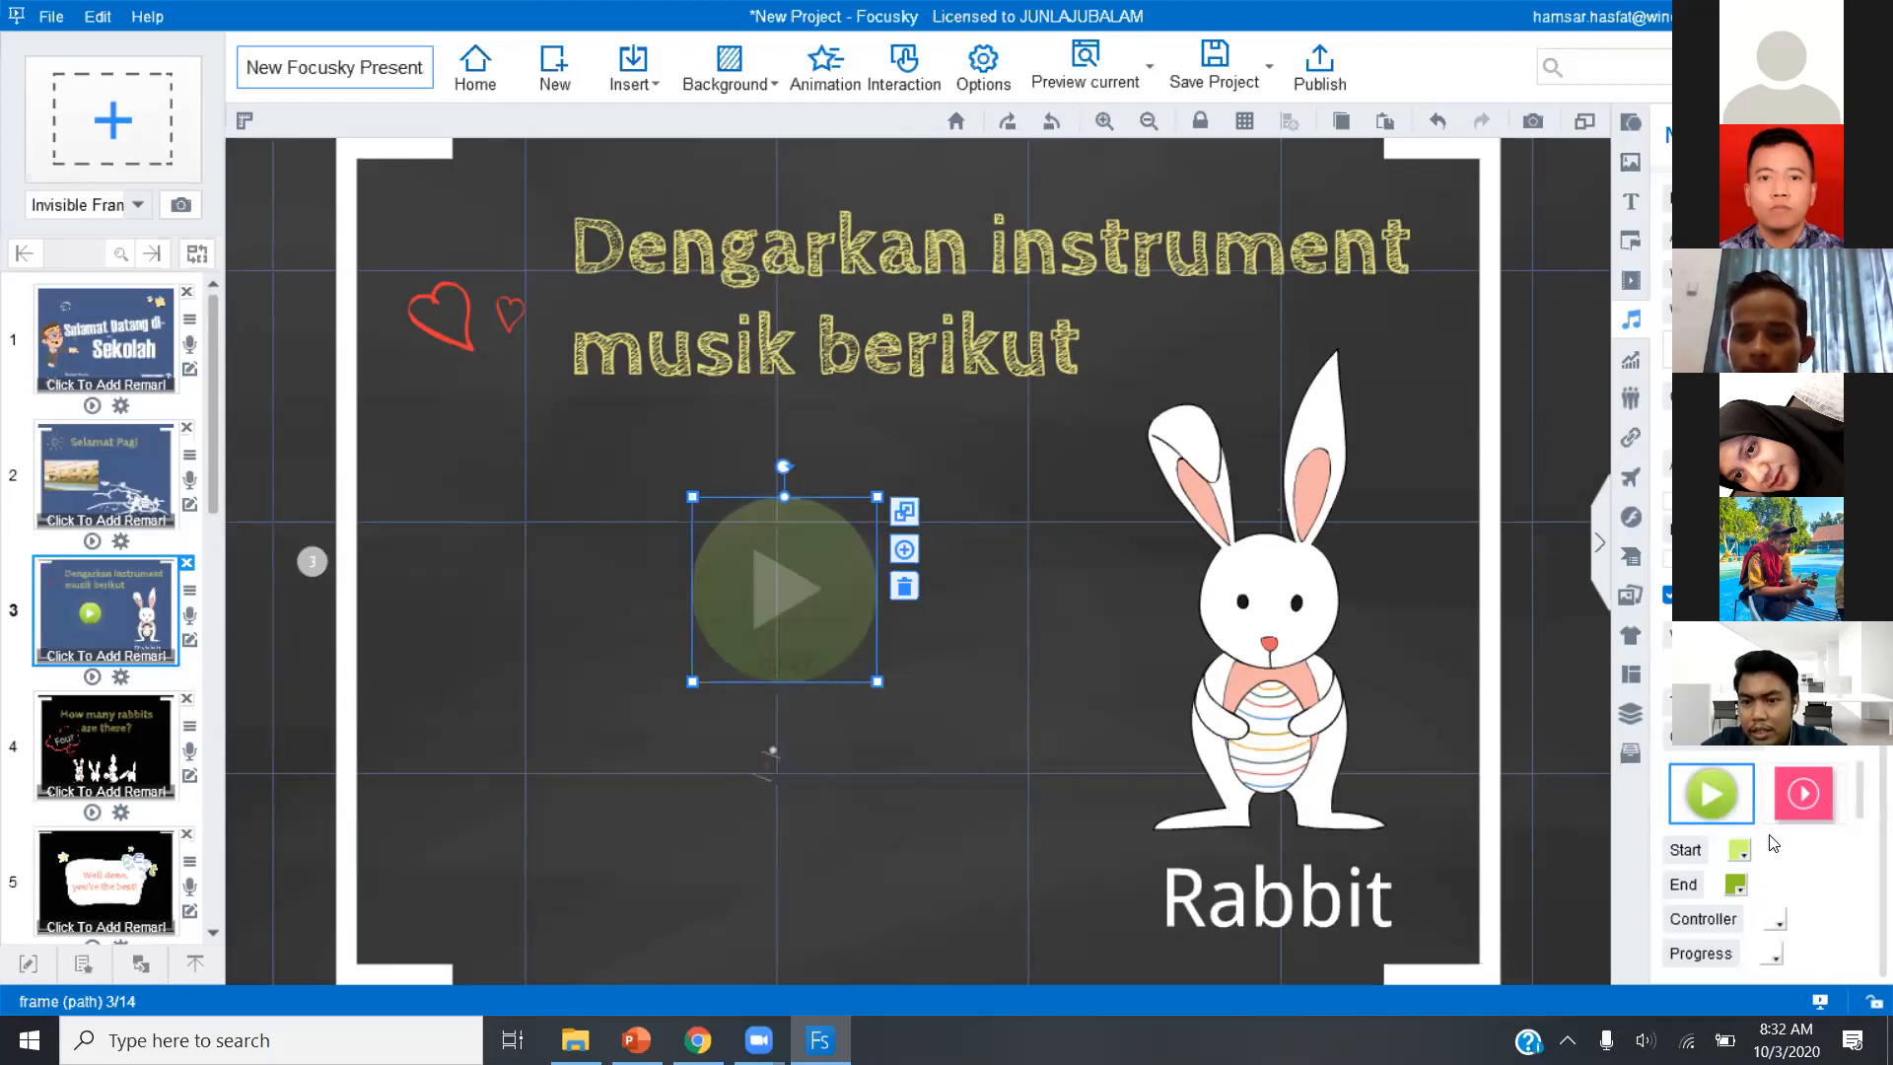
pyautogui.click(1743, 855)
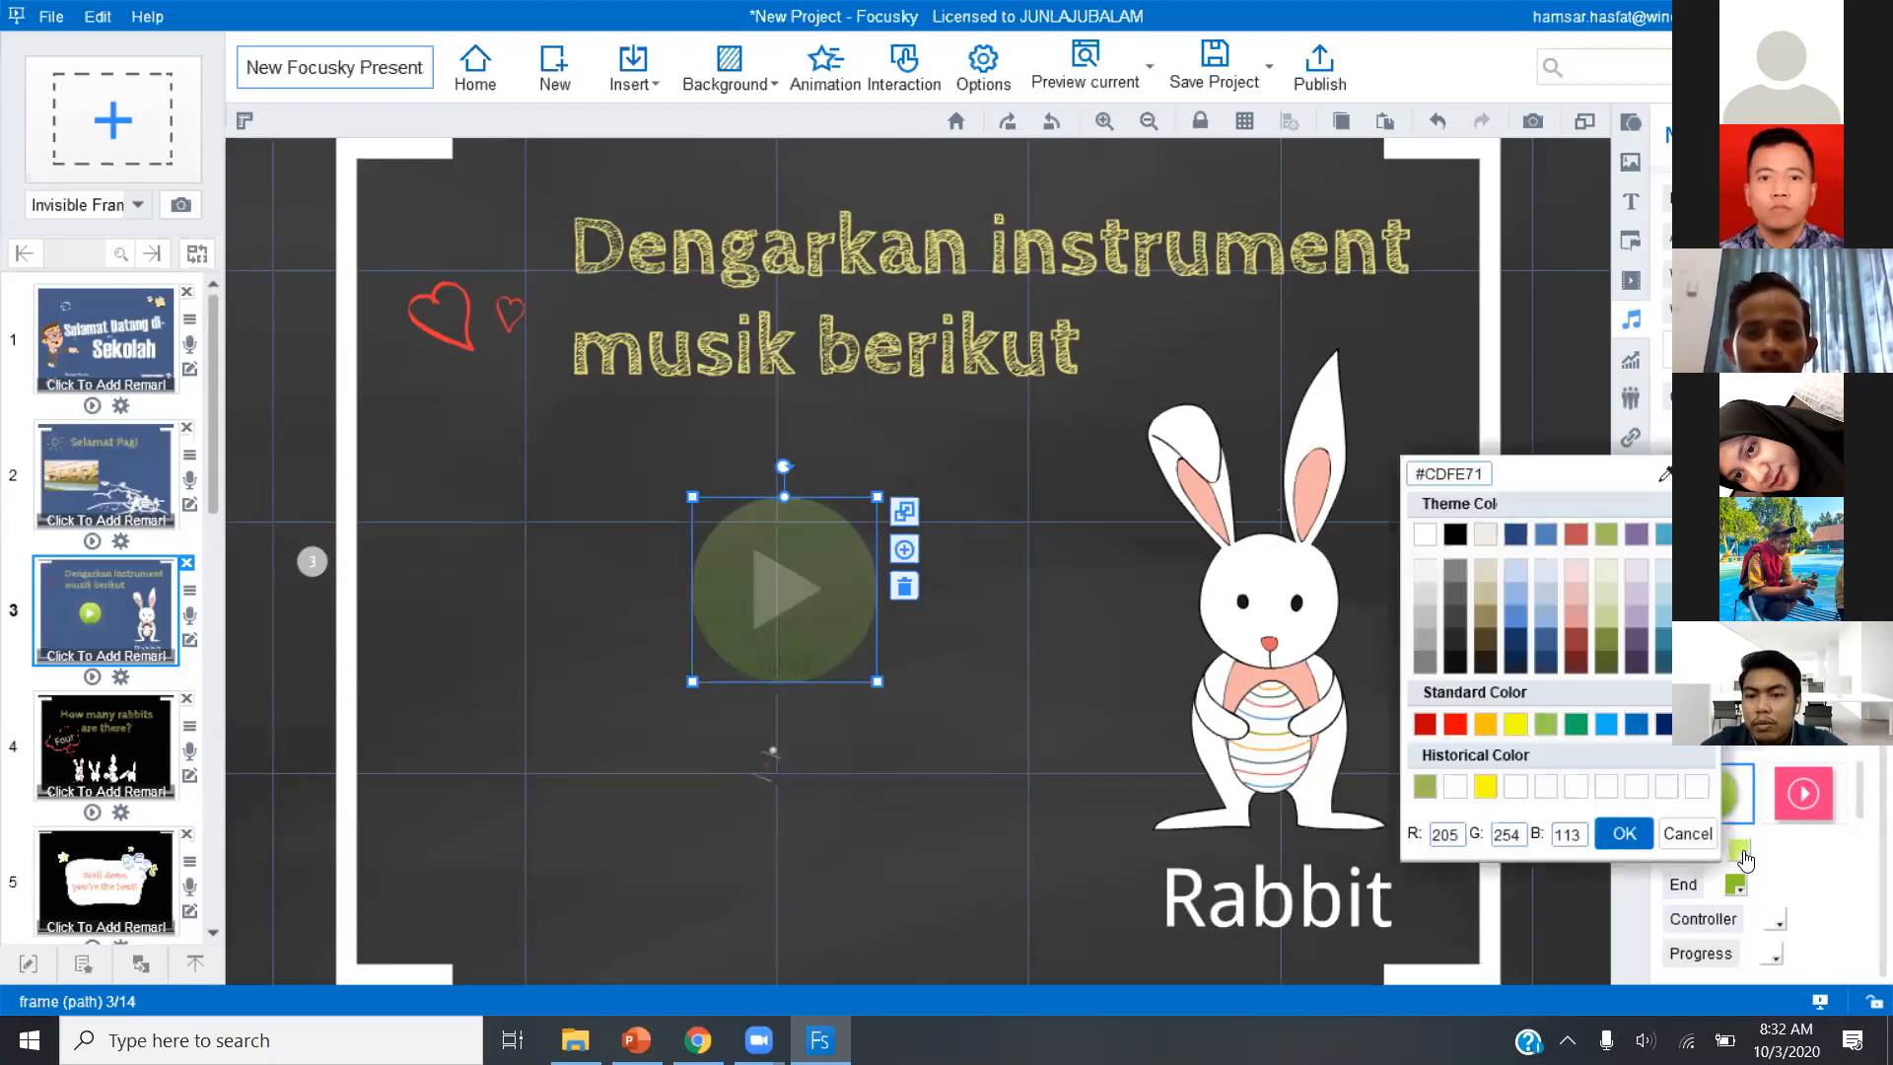
pyautogui.click(1639, 725)
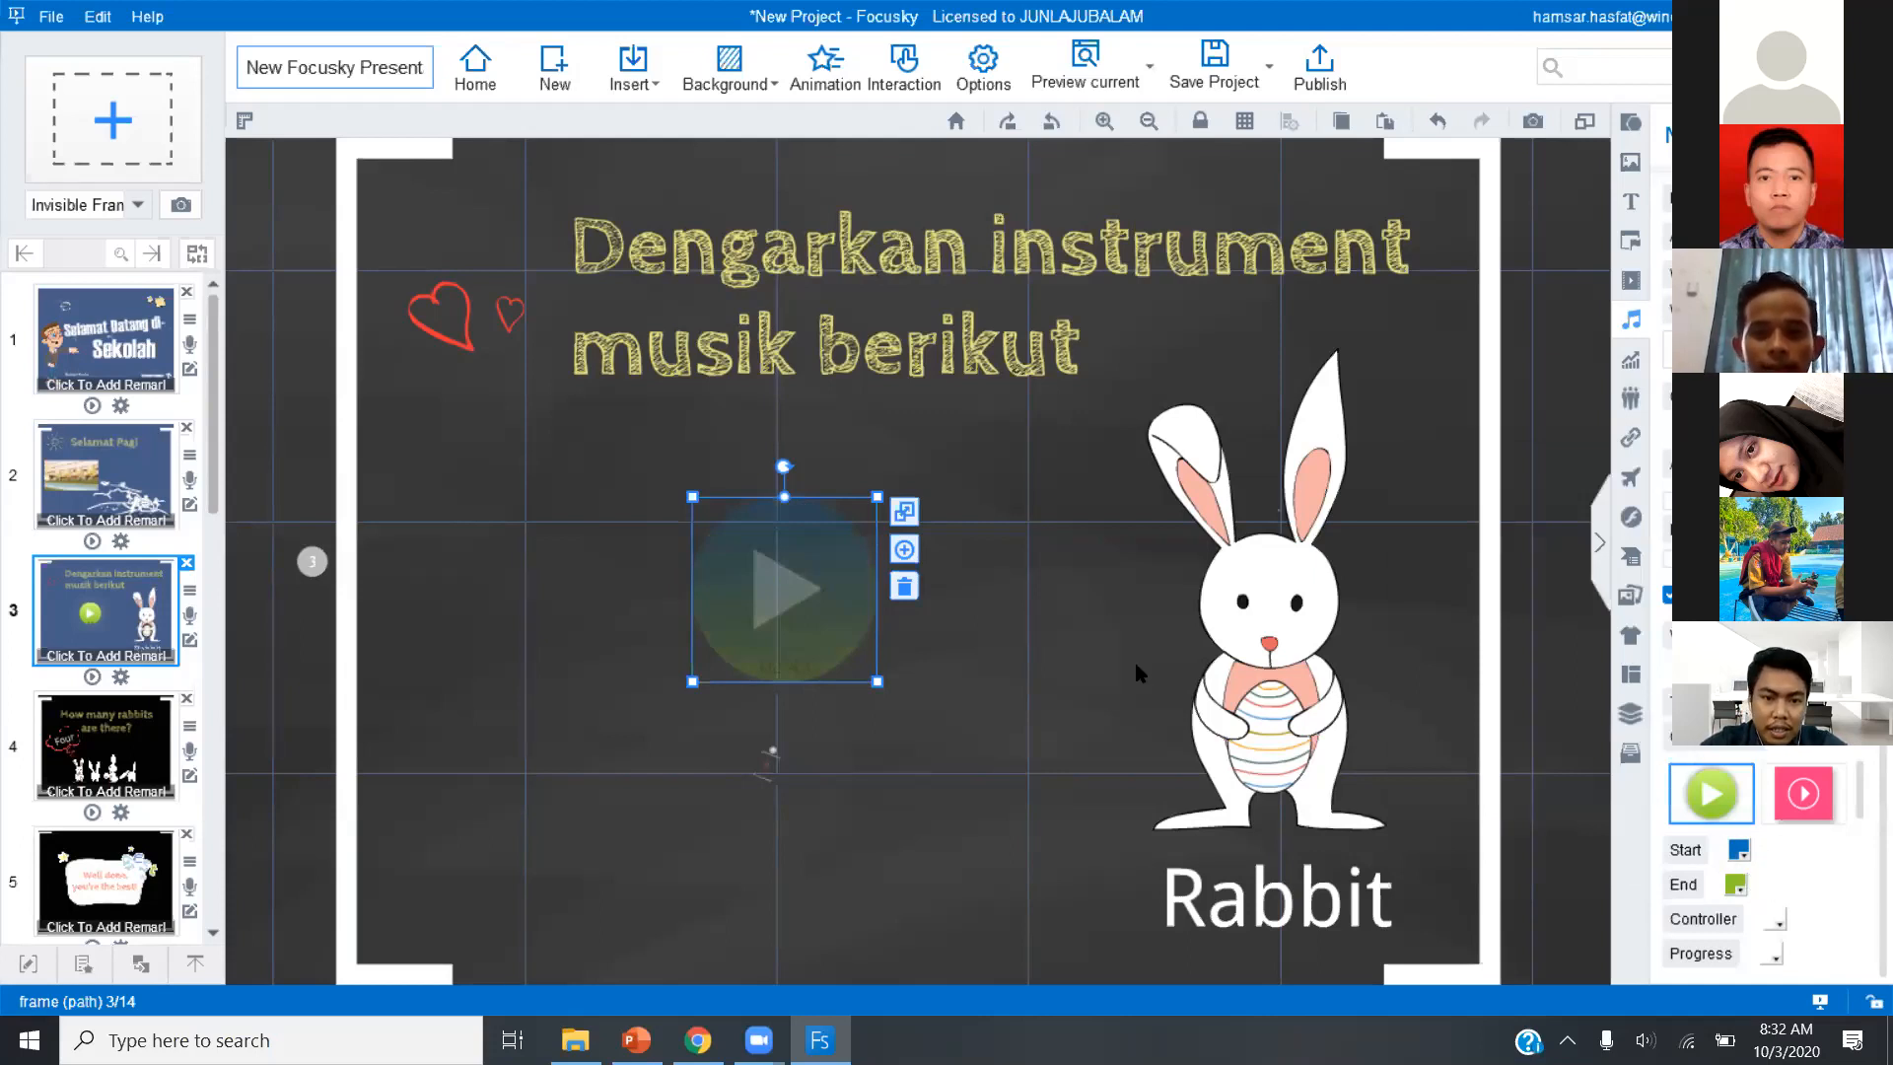
pyautogui.scroll(-5, 1770, 751)
pyautogui.moveTo(1769, 751); pyautogui.dragTo(1816, 751)
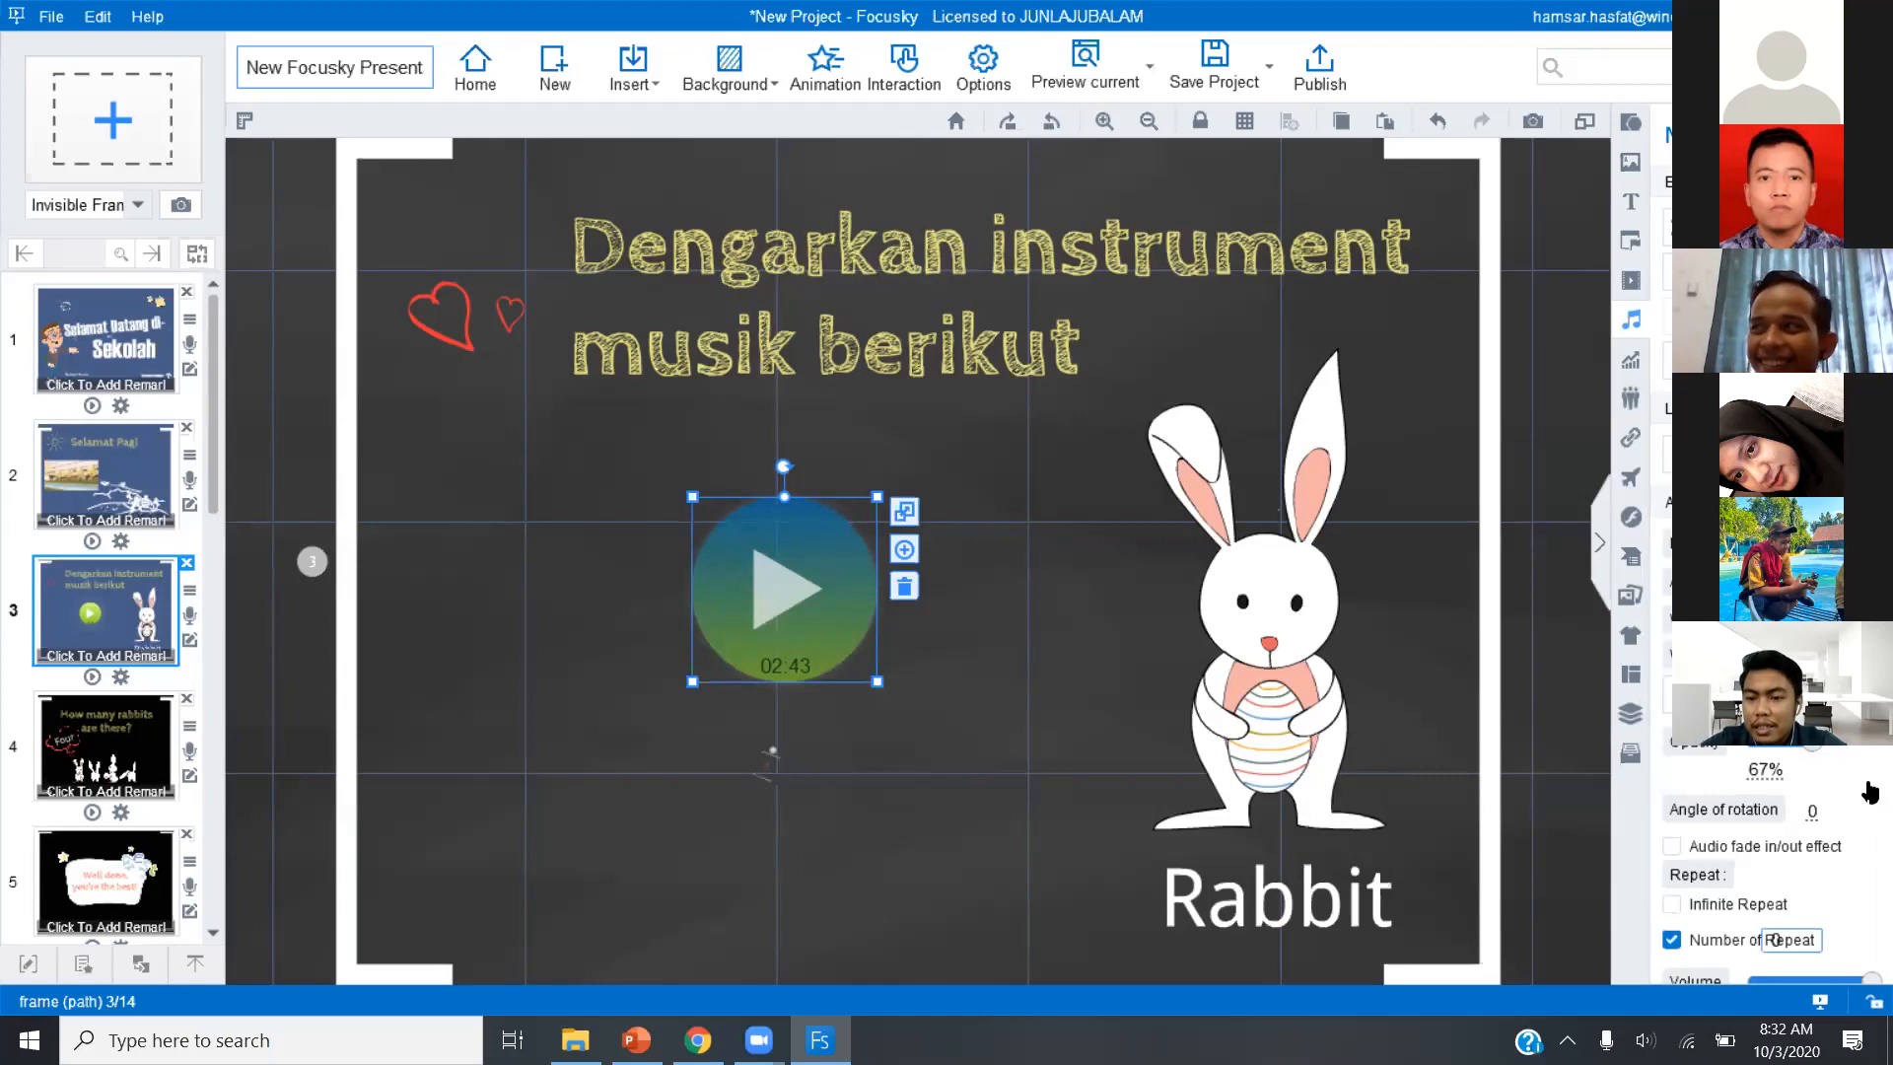
# Set the music player's end colour to standard red (#FF0000).
pyautogui.scroll(-3, 1870, 792)
pyautogui.click(1736, 947)
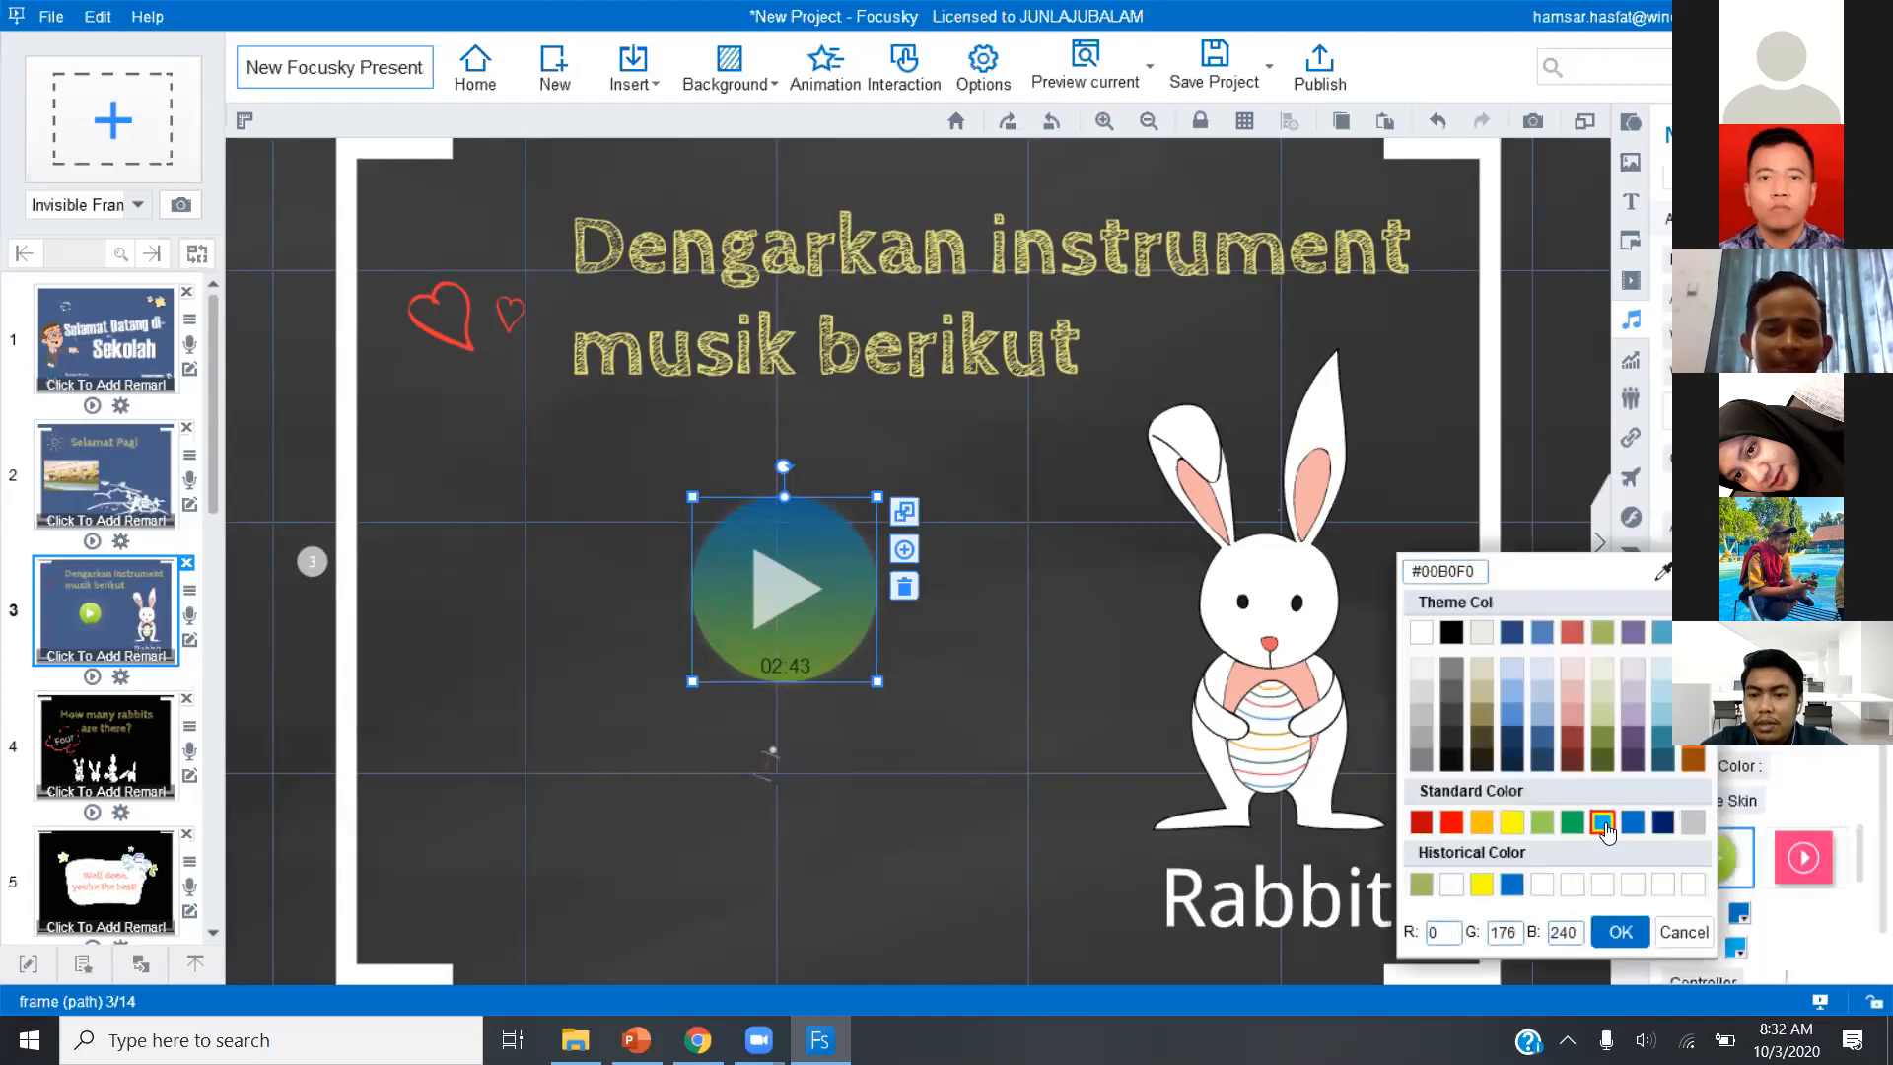
pyautogui.click(1421, 822)
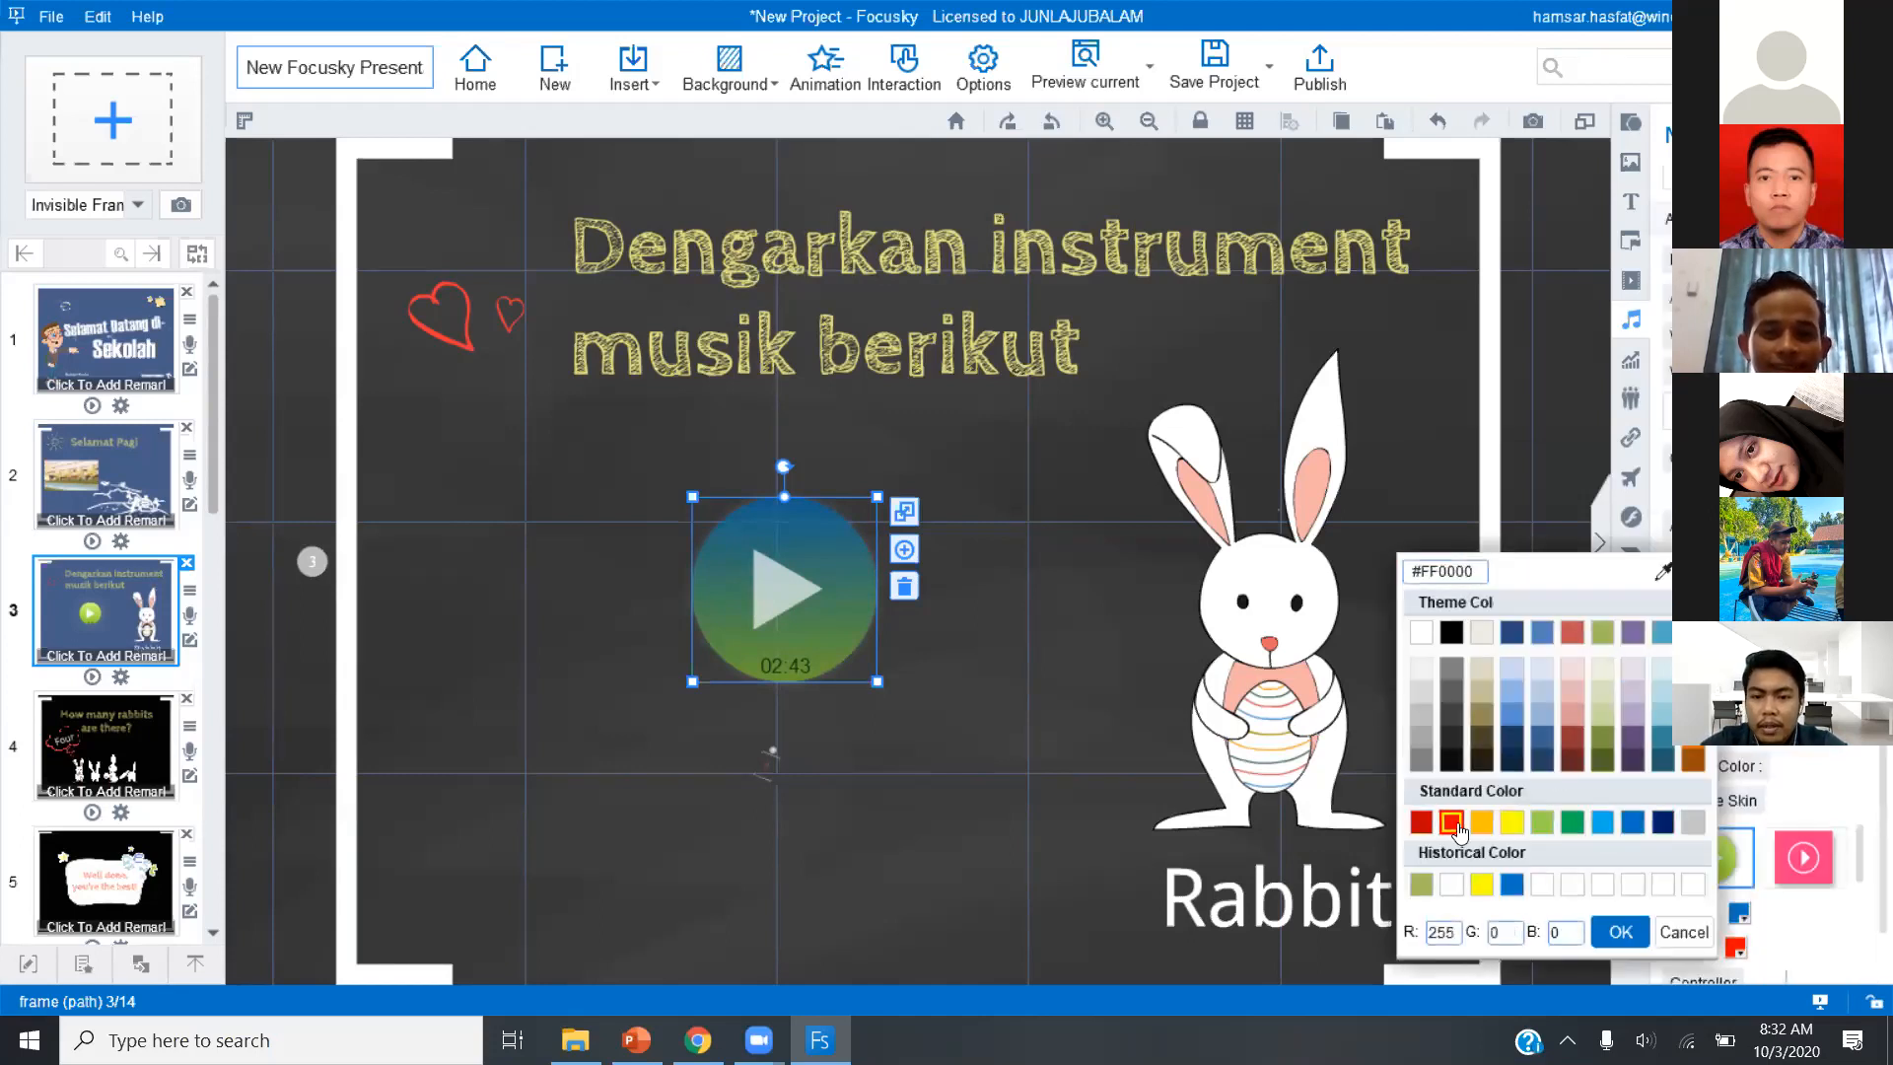
pyautogui.click(1457, 824)
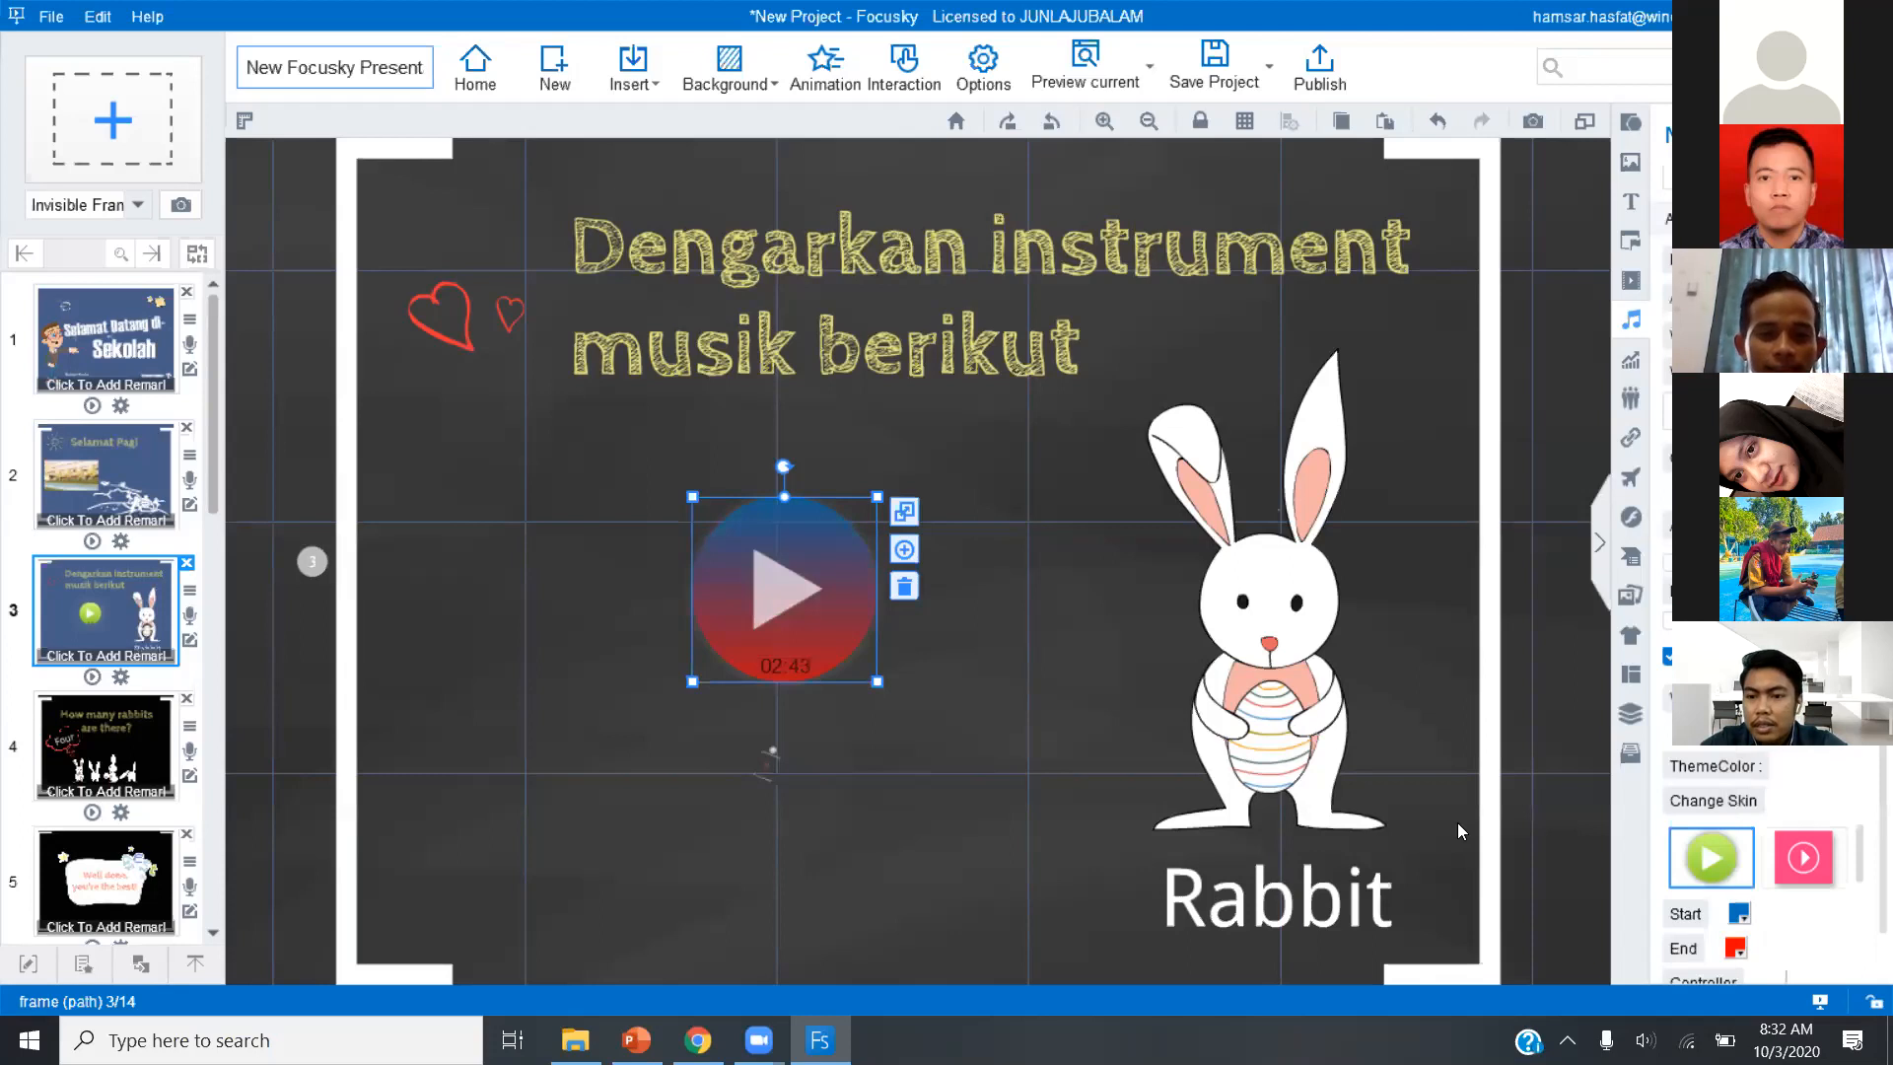
# Set the music player's end colour to the pale pink theme shade with RGB 242, 220, 219.
pyautogui.click(1735, 947)
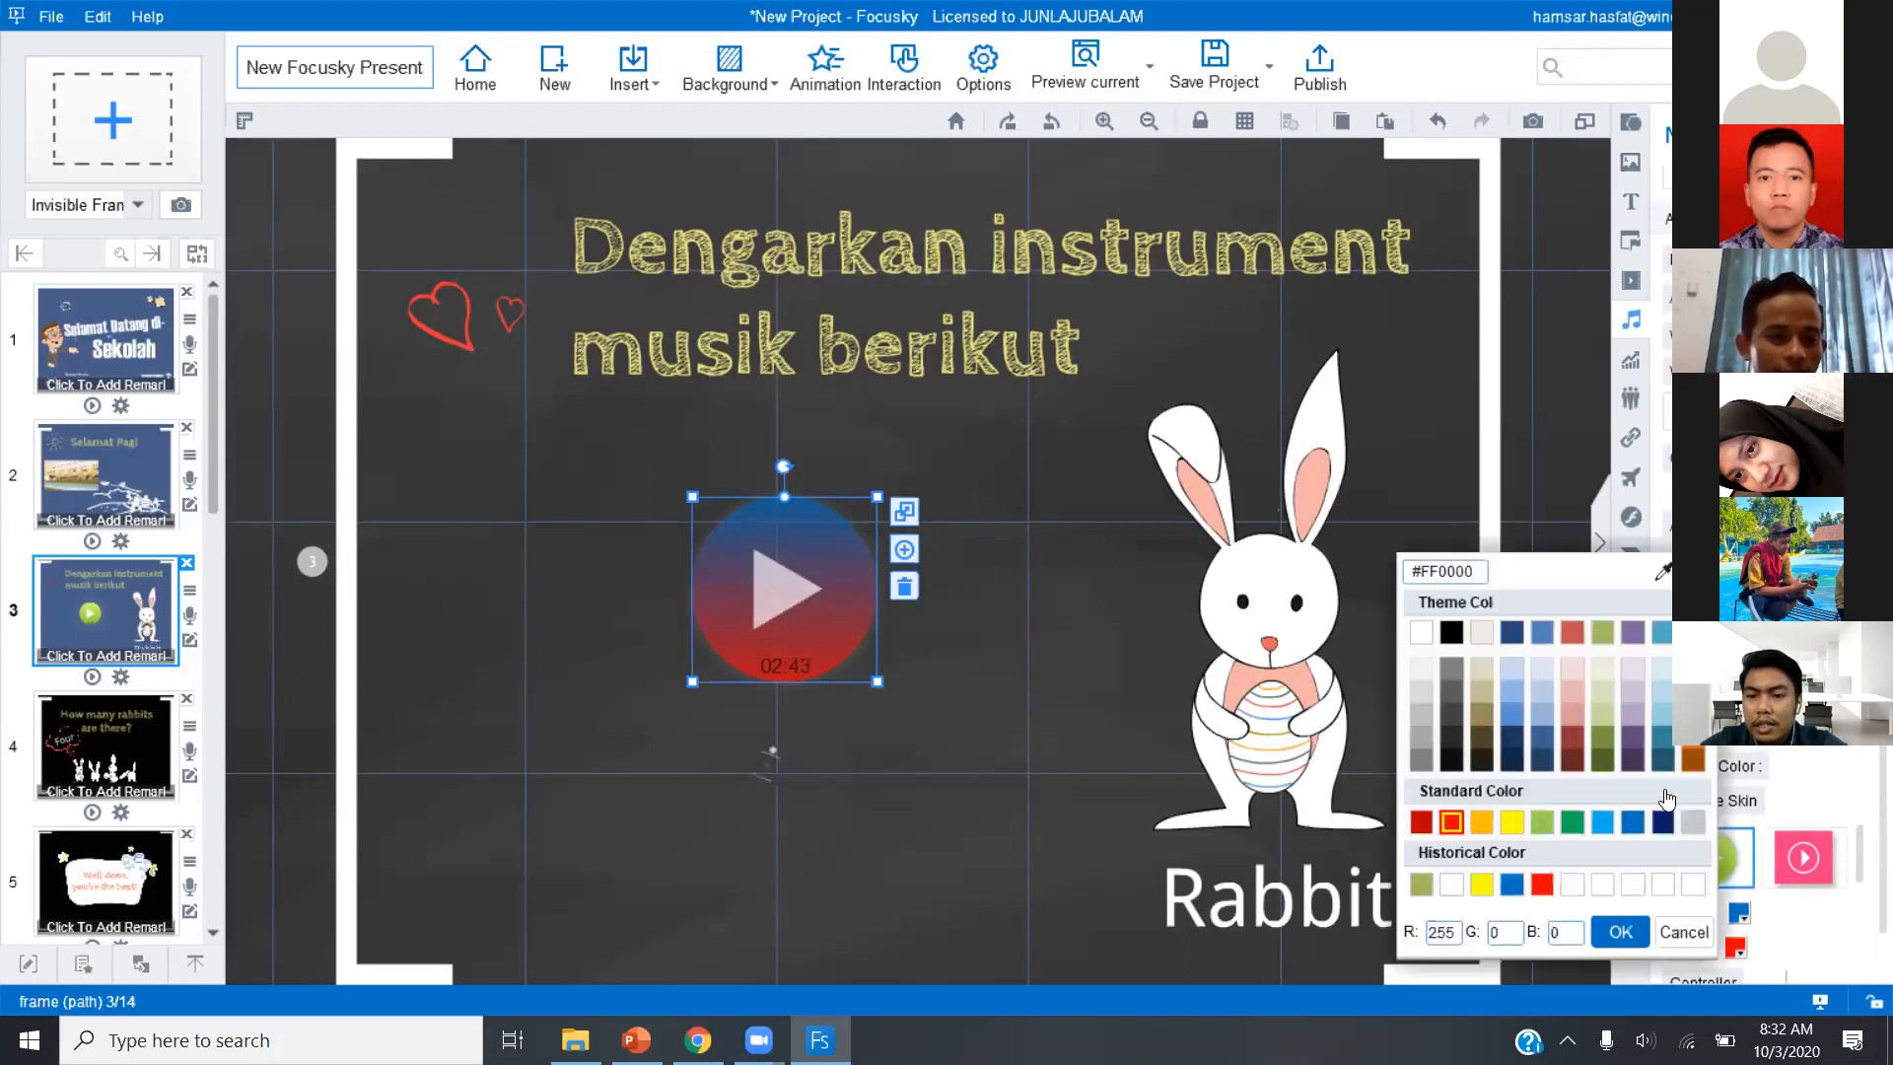
pyautogui.click(1572, 669)
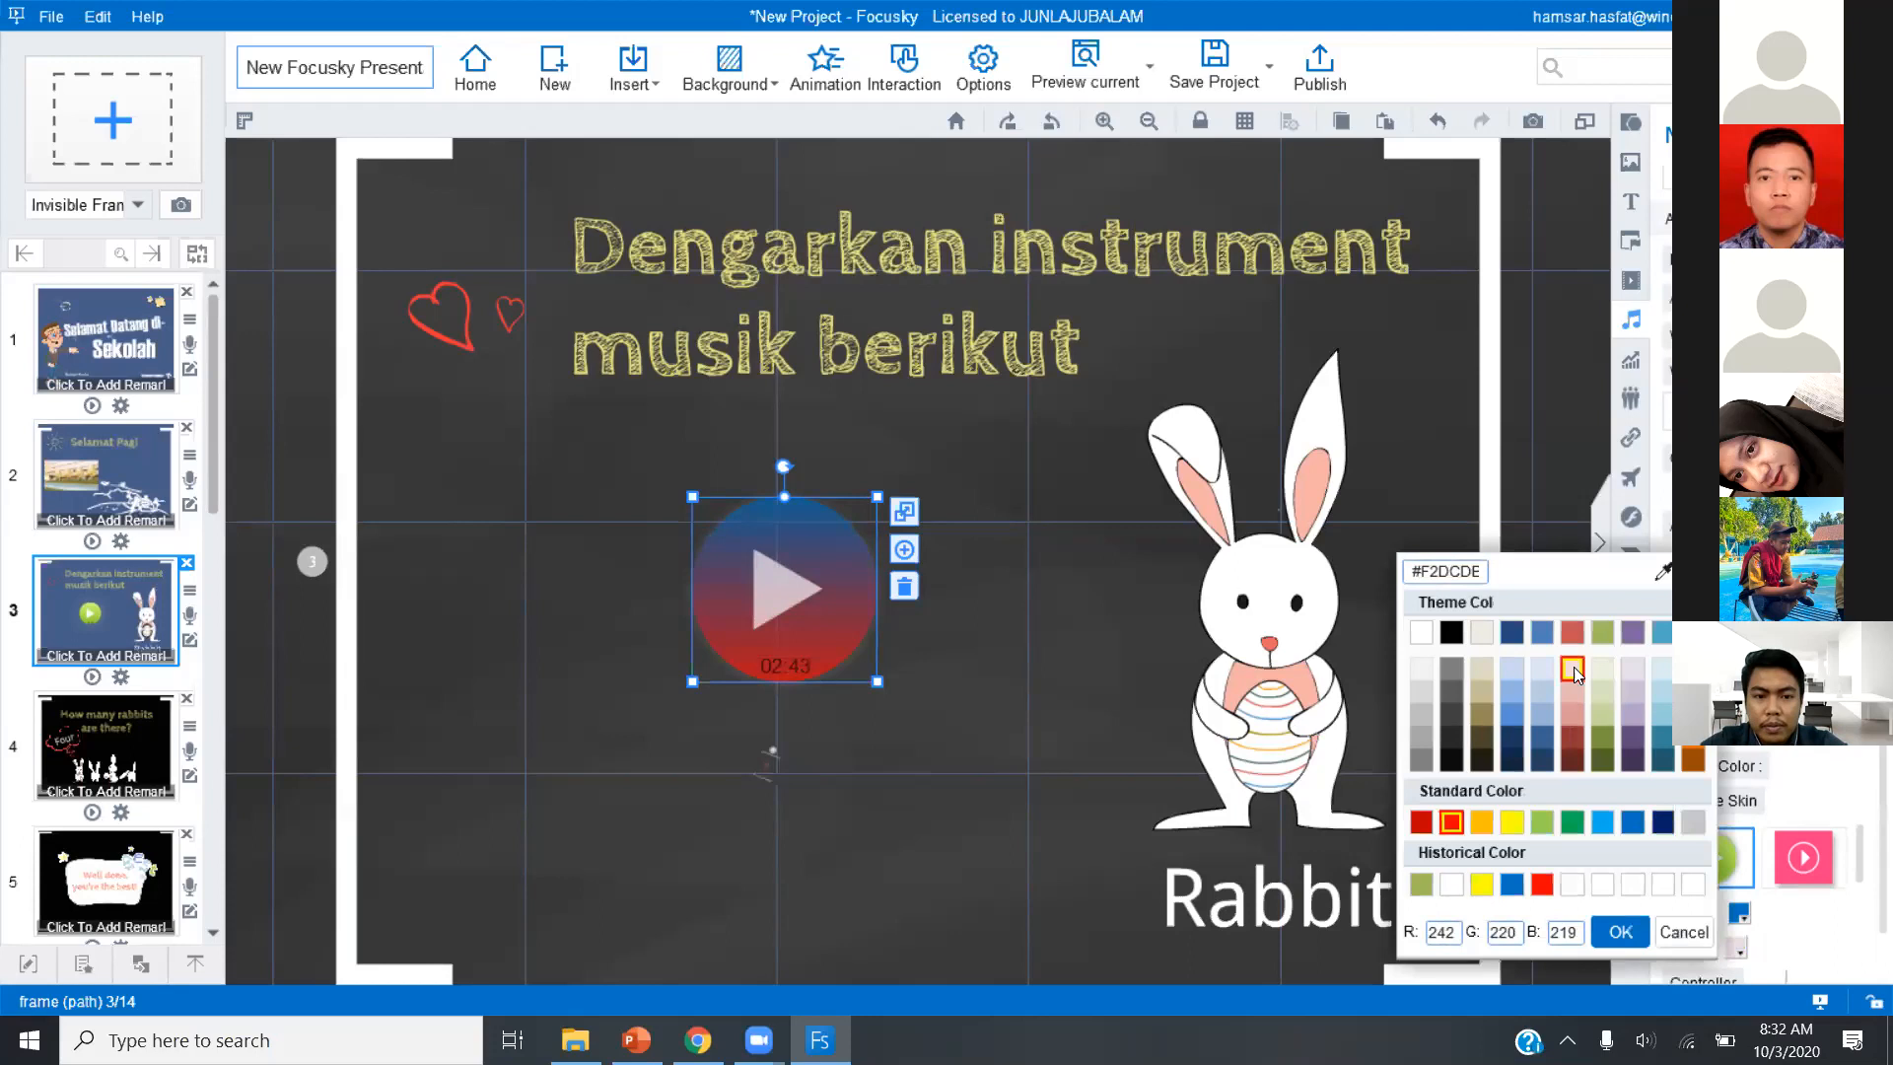
pyautogui.click(1574, 669)
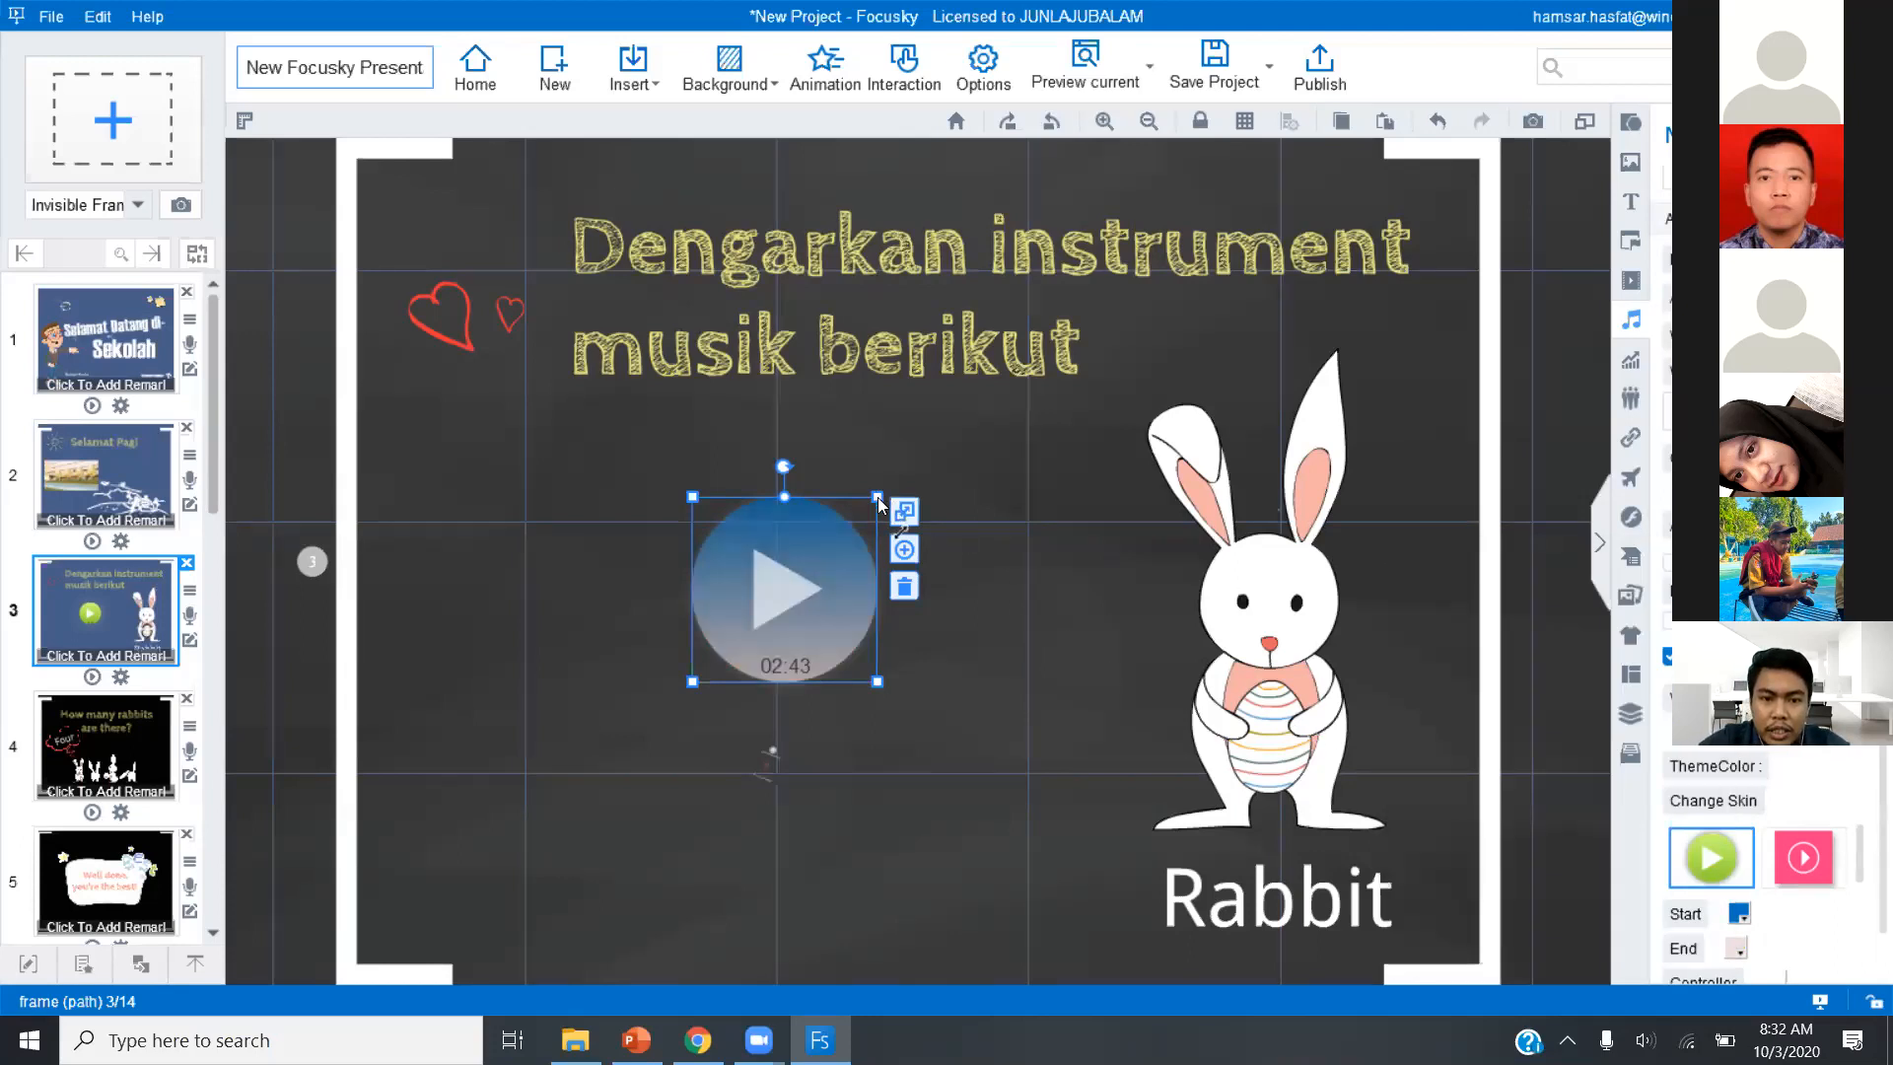
# Shrink the music player to about half its size, and enlarge the rabbit slightly higher on the slide's right half.
pyautogui.moveTo(878, 498); pyautogui.dragTo(794, 554)
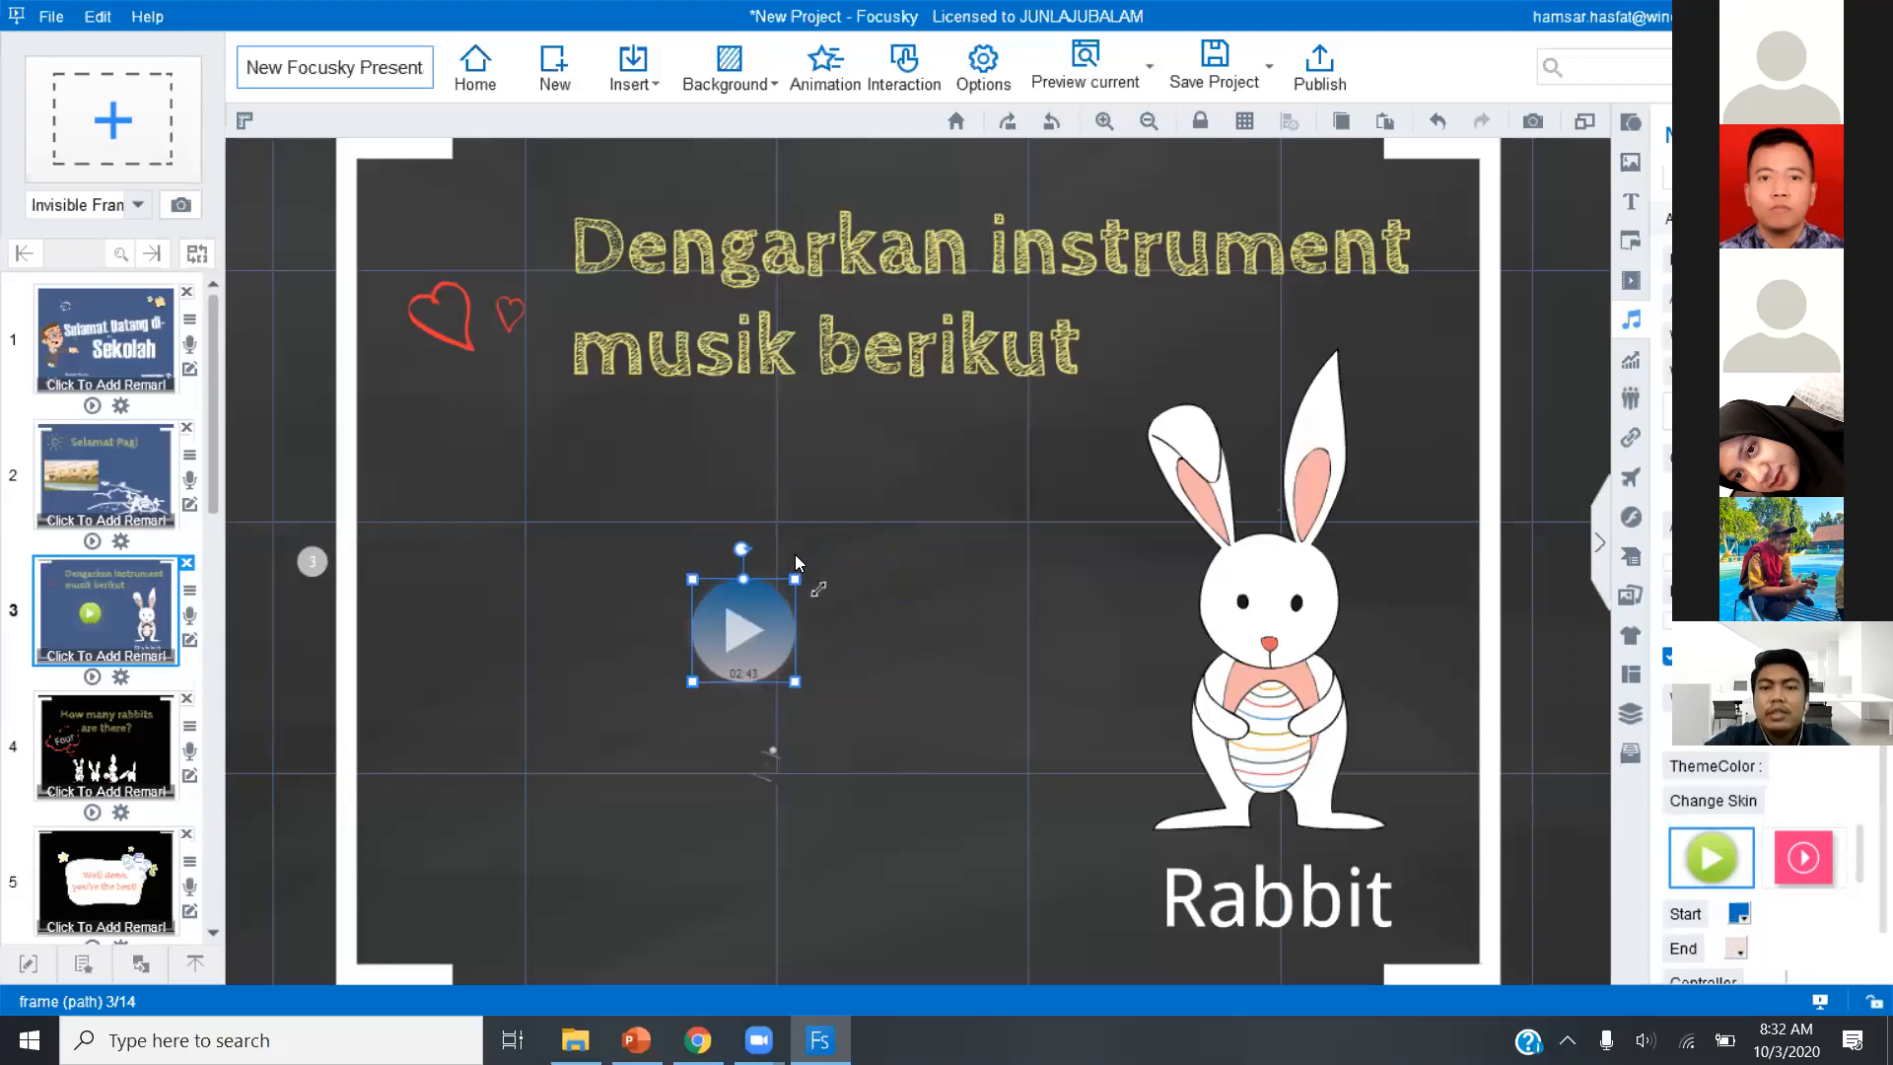
pyautogui.moveTo(1268, 555); pyautogui.dragTo(729, 596)
pyautogui.moveTo(824, 872); pyautogui.dragTo(982, 961)
pyautogui.moveTo(737, 809); pyautogui.dragTo(1255, 678)
# Move the heading to the middle of the slide's left half and narrow its box to wrap over three lines.
pyautogui.moveTo(884, 392); pyautogui.dragTo(740, 671)
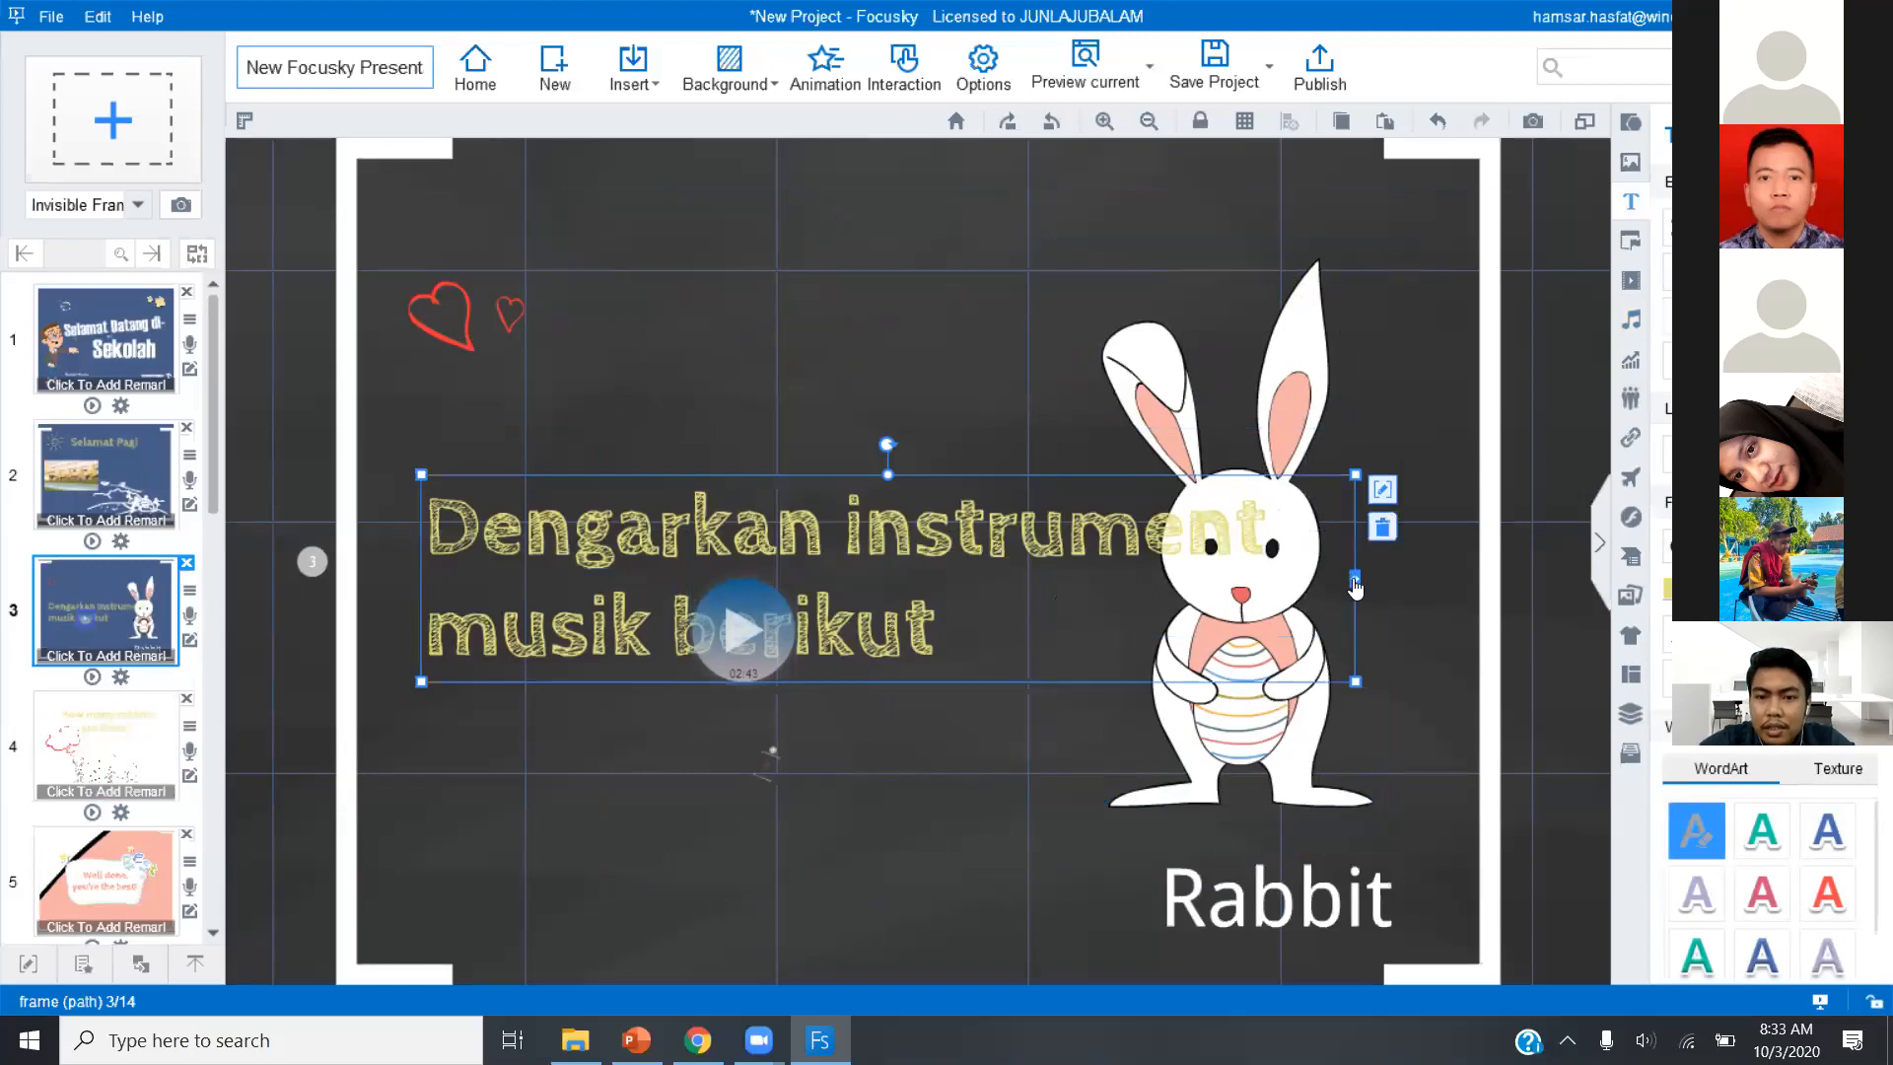
pyautogui.moveTo(1041, 664); pyautogui.dragTo(1044, 680)
# Place the music player over the rabbit's egg and align the "Rabbit" caption directly below the rabbit's feet.
pyautogui.click(741, 641)
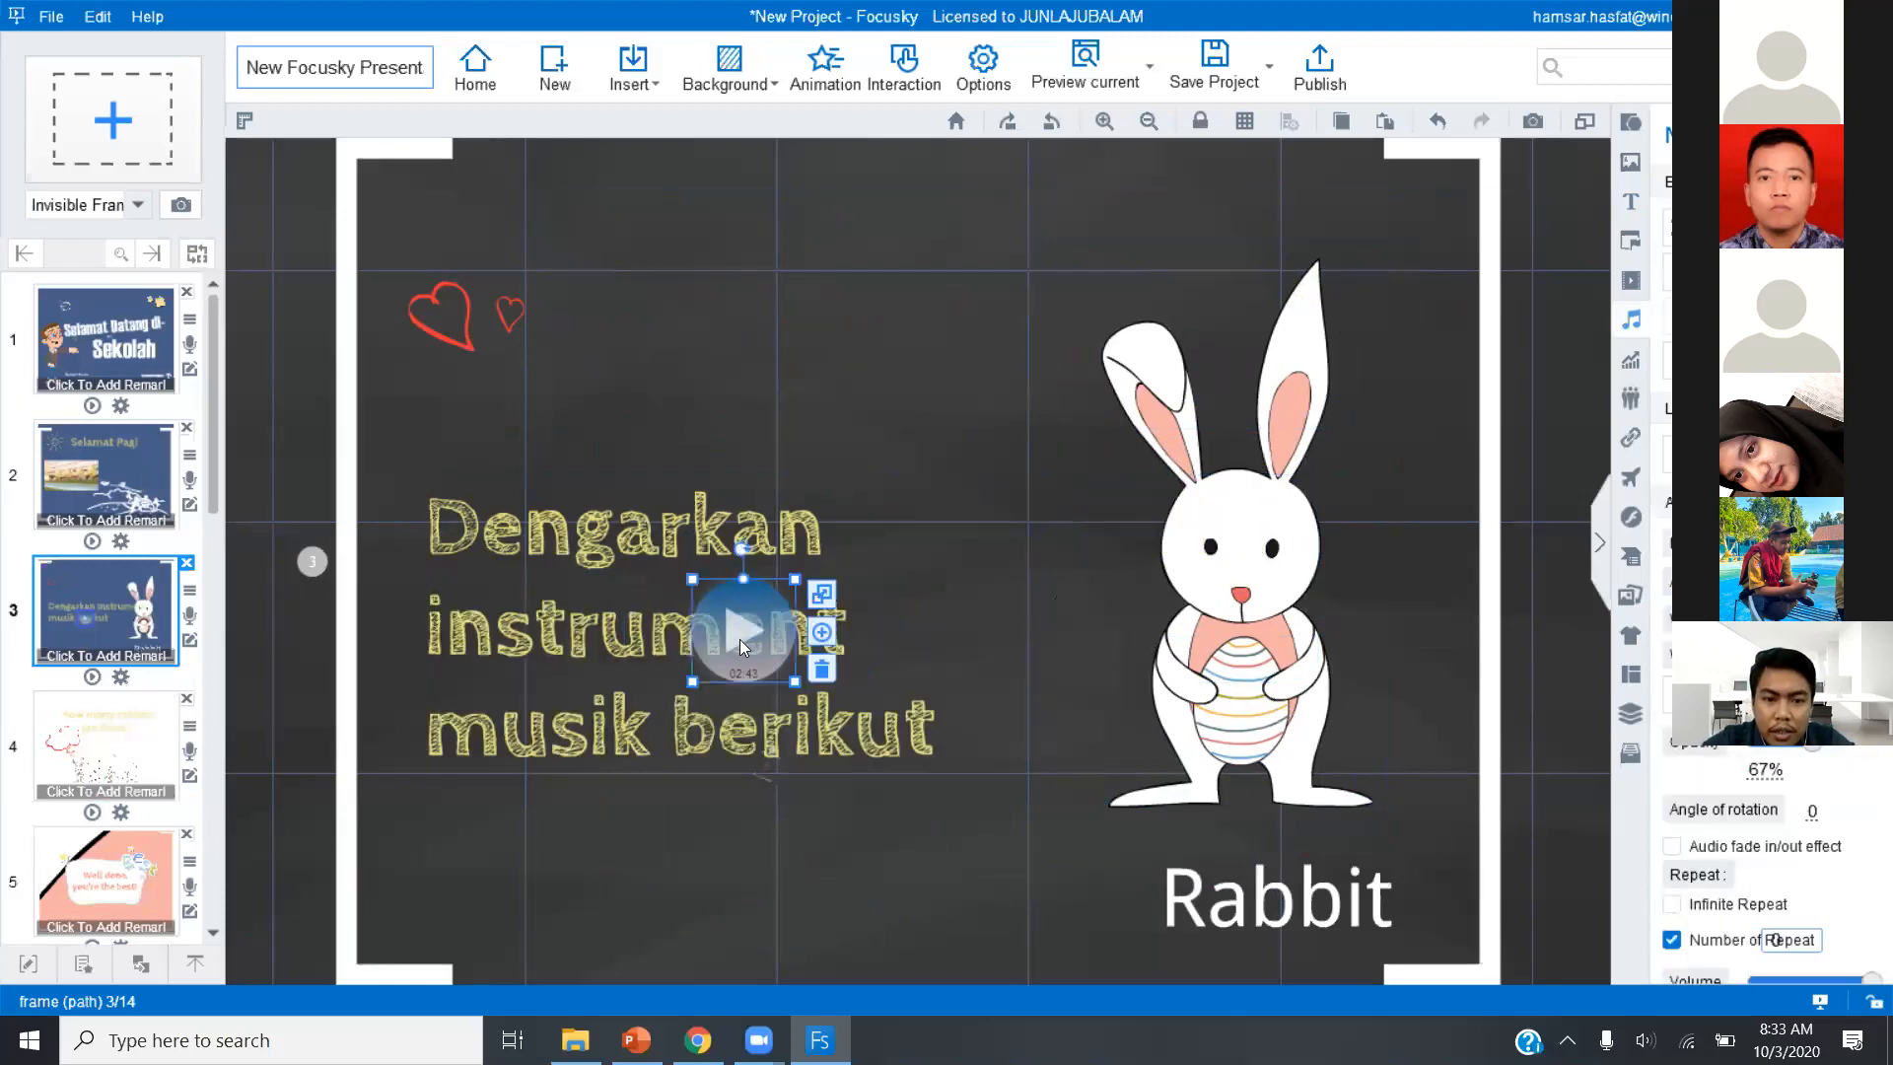
pyautogui.moveTo(740, 638); pyautogui.dragTo(1248, 702)
pyautogui.moveTo(1248, 895); pyautogui.dragTo(1220, 864)
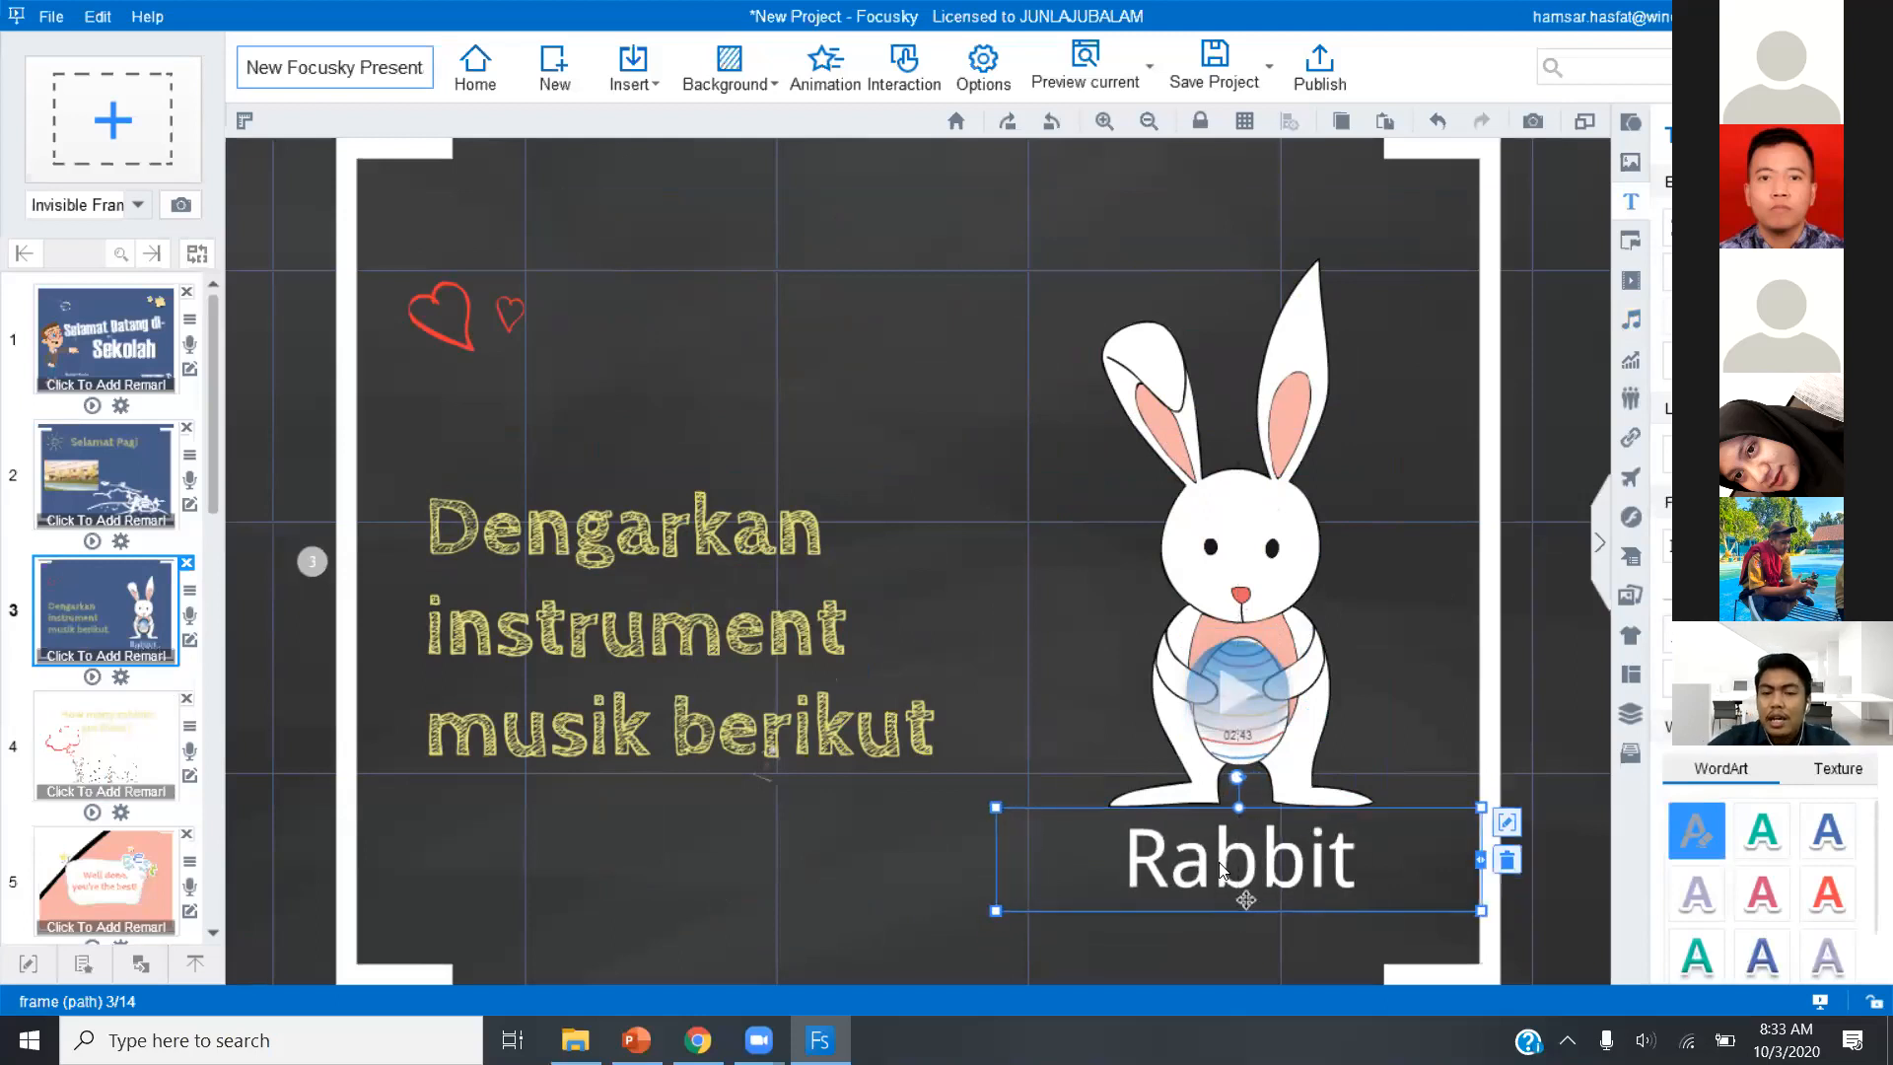
# Move the "Dengarkan instrument musik berikut" heading slightly higher and raise the music player's opacity to 90%.
pyautogui.click(762, 537)
pyautogui.moveTo(762, 532); pyautogui.dragTo(775, 539)
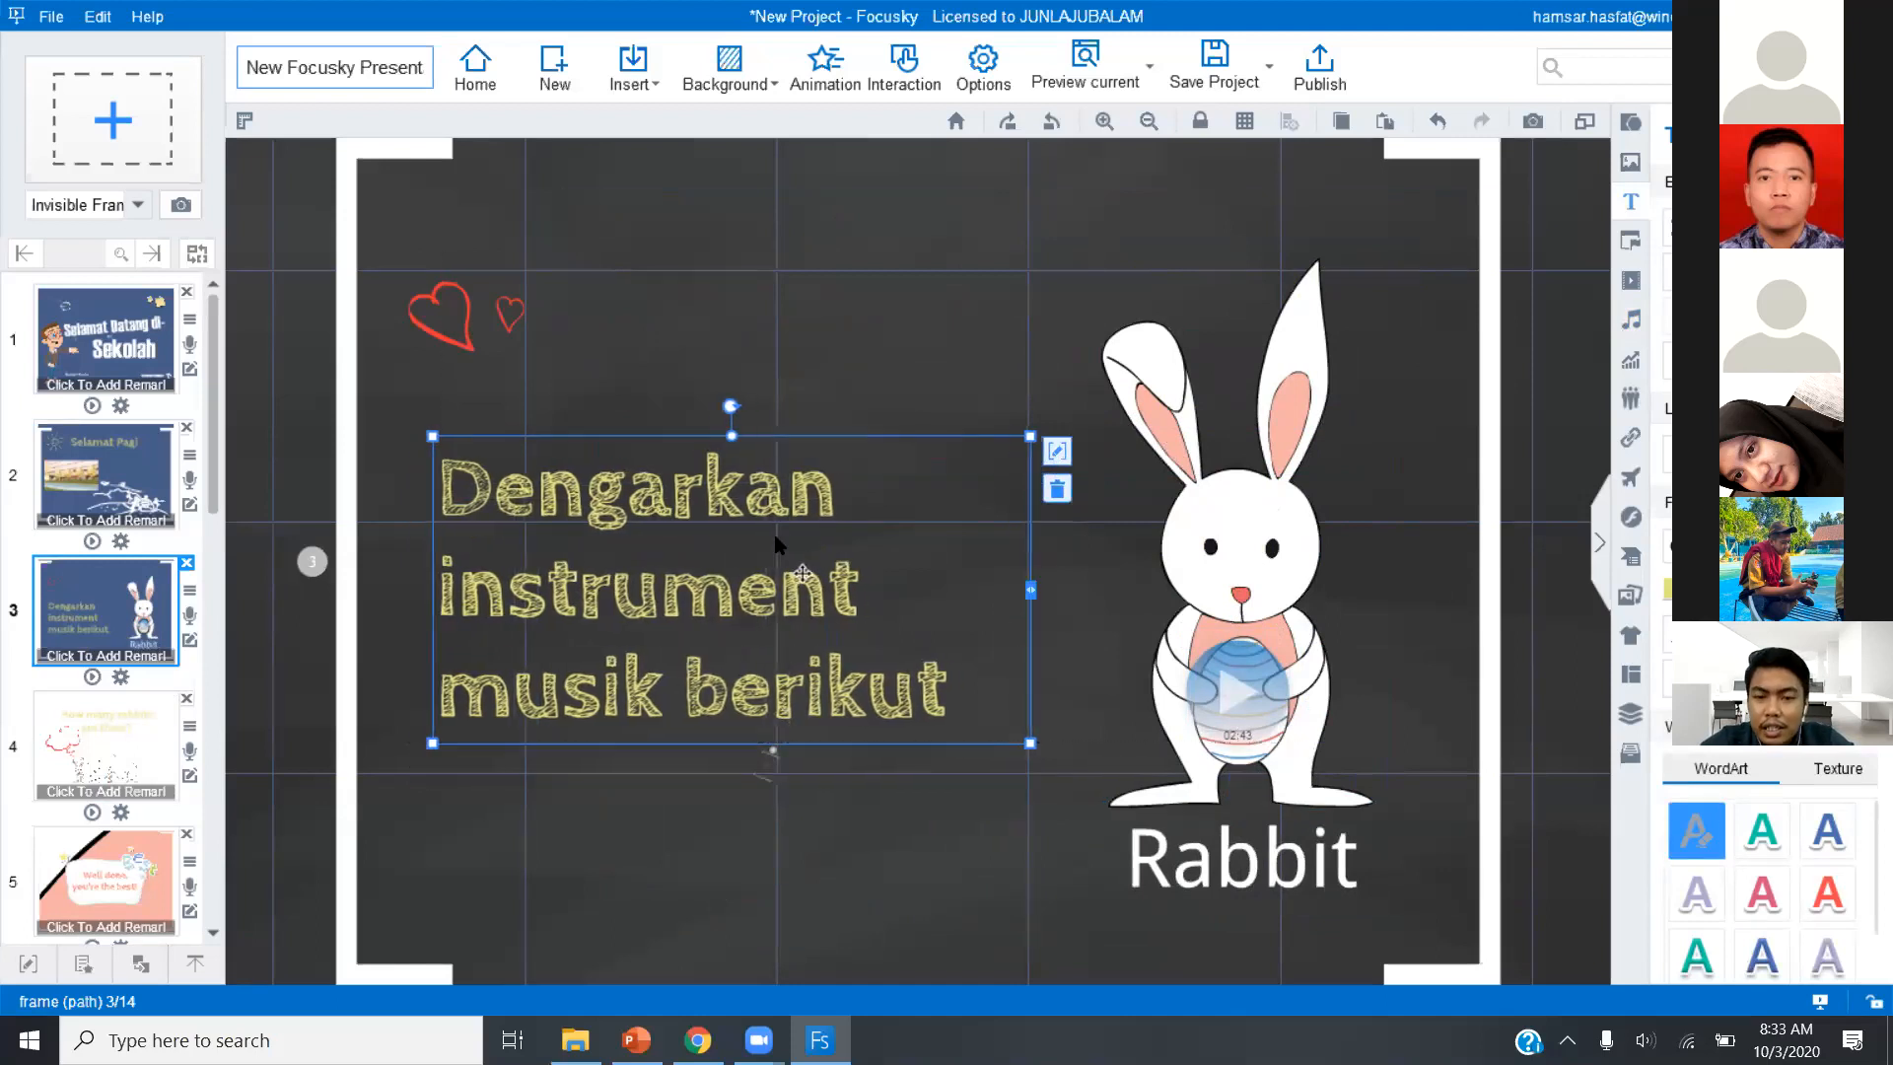
pyautogui.click(1271, 704)
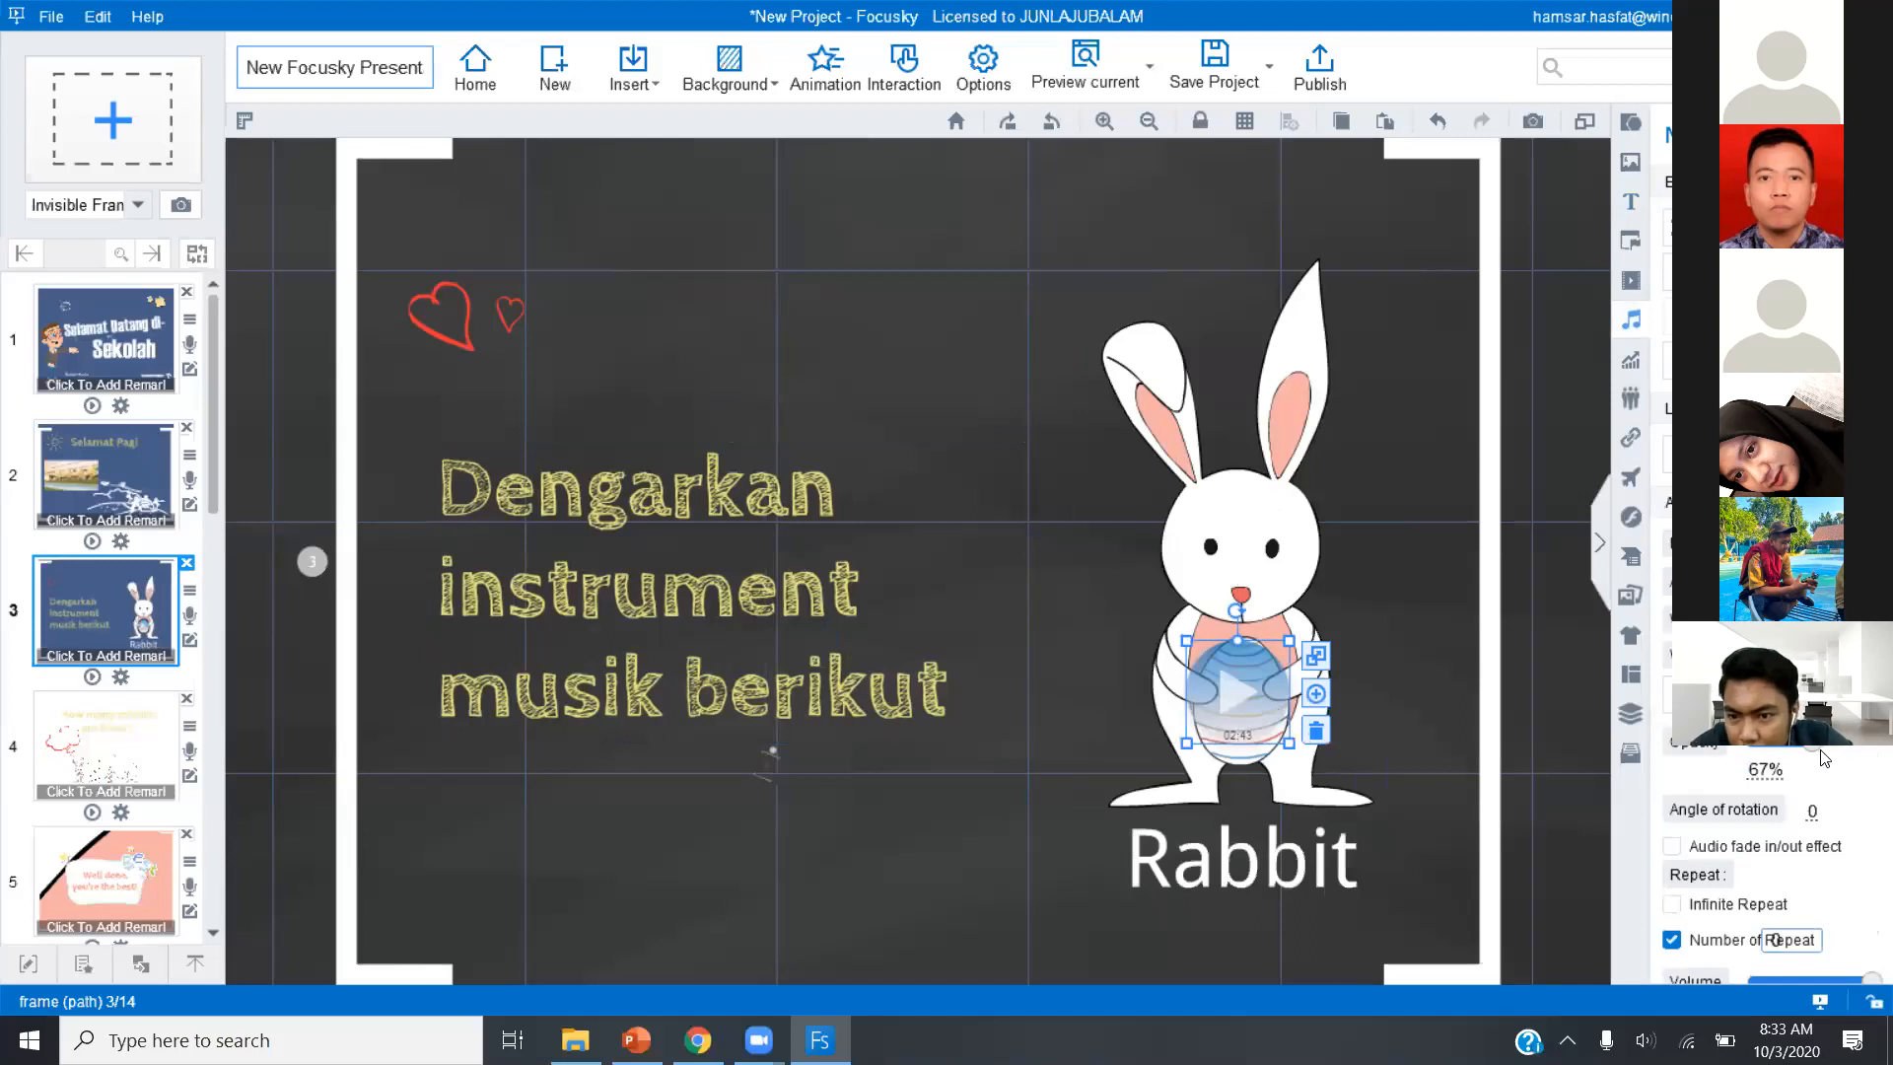
pyautogui.moveTo(1817, 749); pyautogui.dragTo(1861, 754)
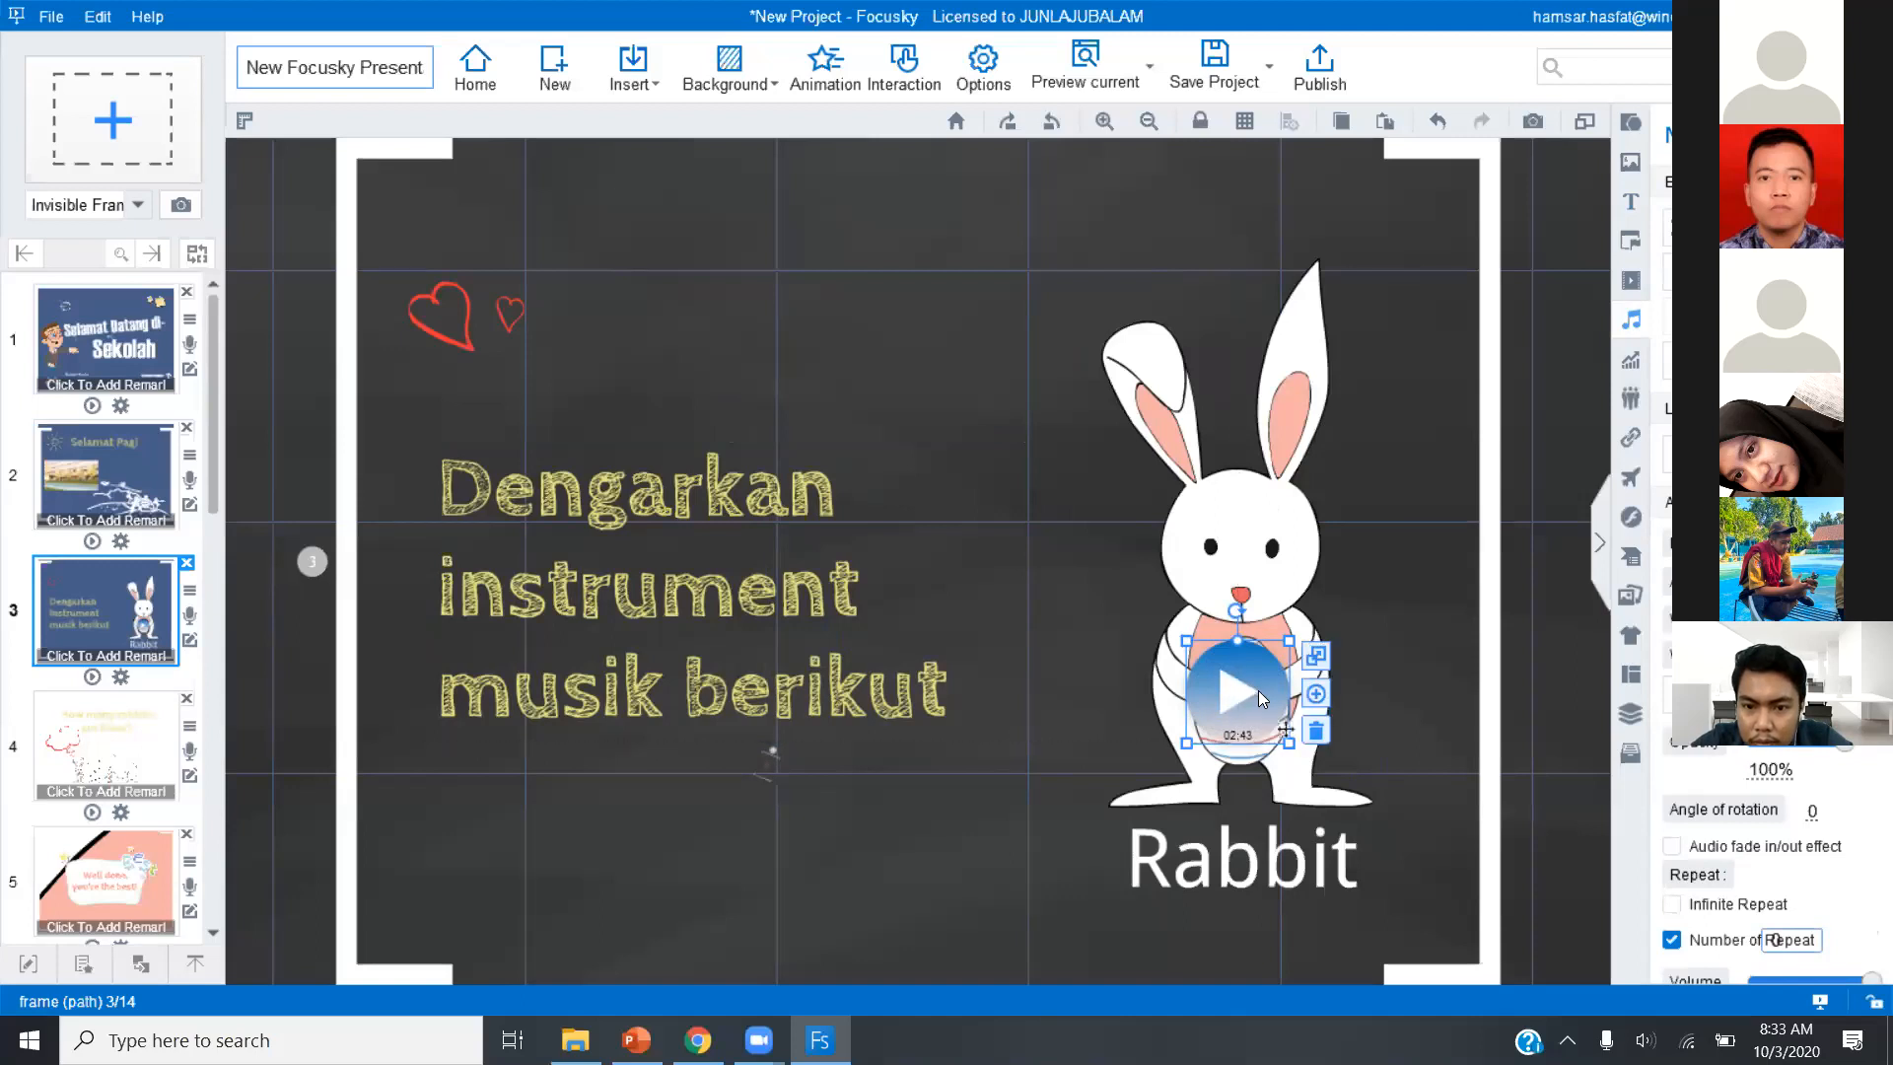
pyautogui.moveTo(1258, 690); pyautogui.dragTo(1262, 690)
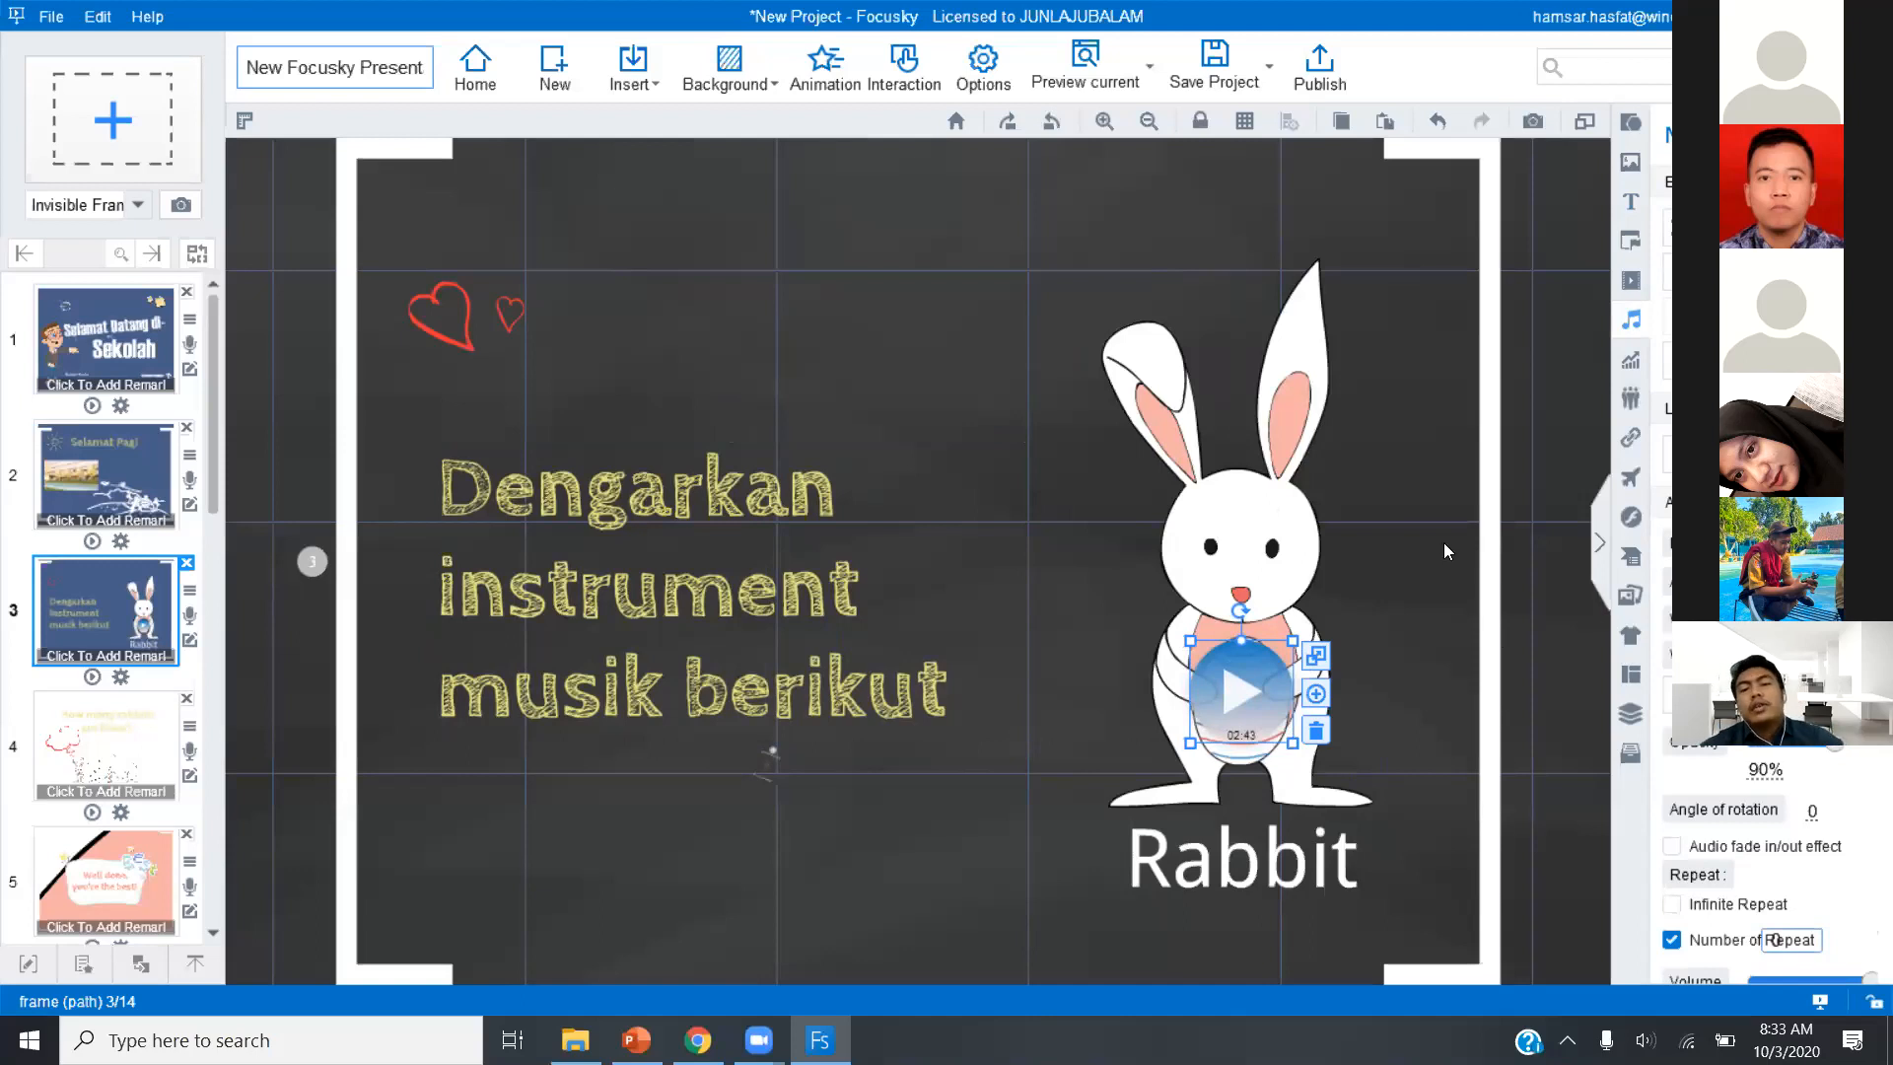
# Go to slide 4 and start inserting an SWF file, agreeing to continue despite the crash risk.
pyautogui.click(70, 793)
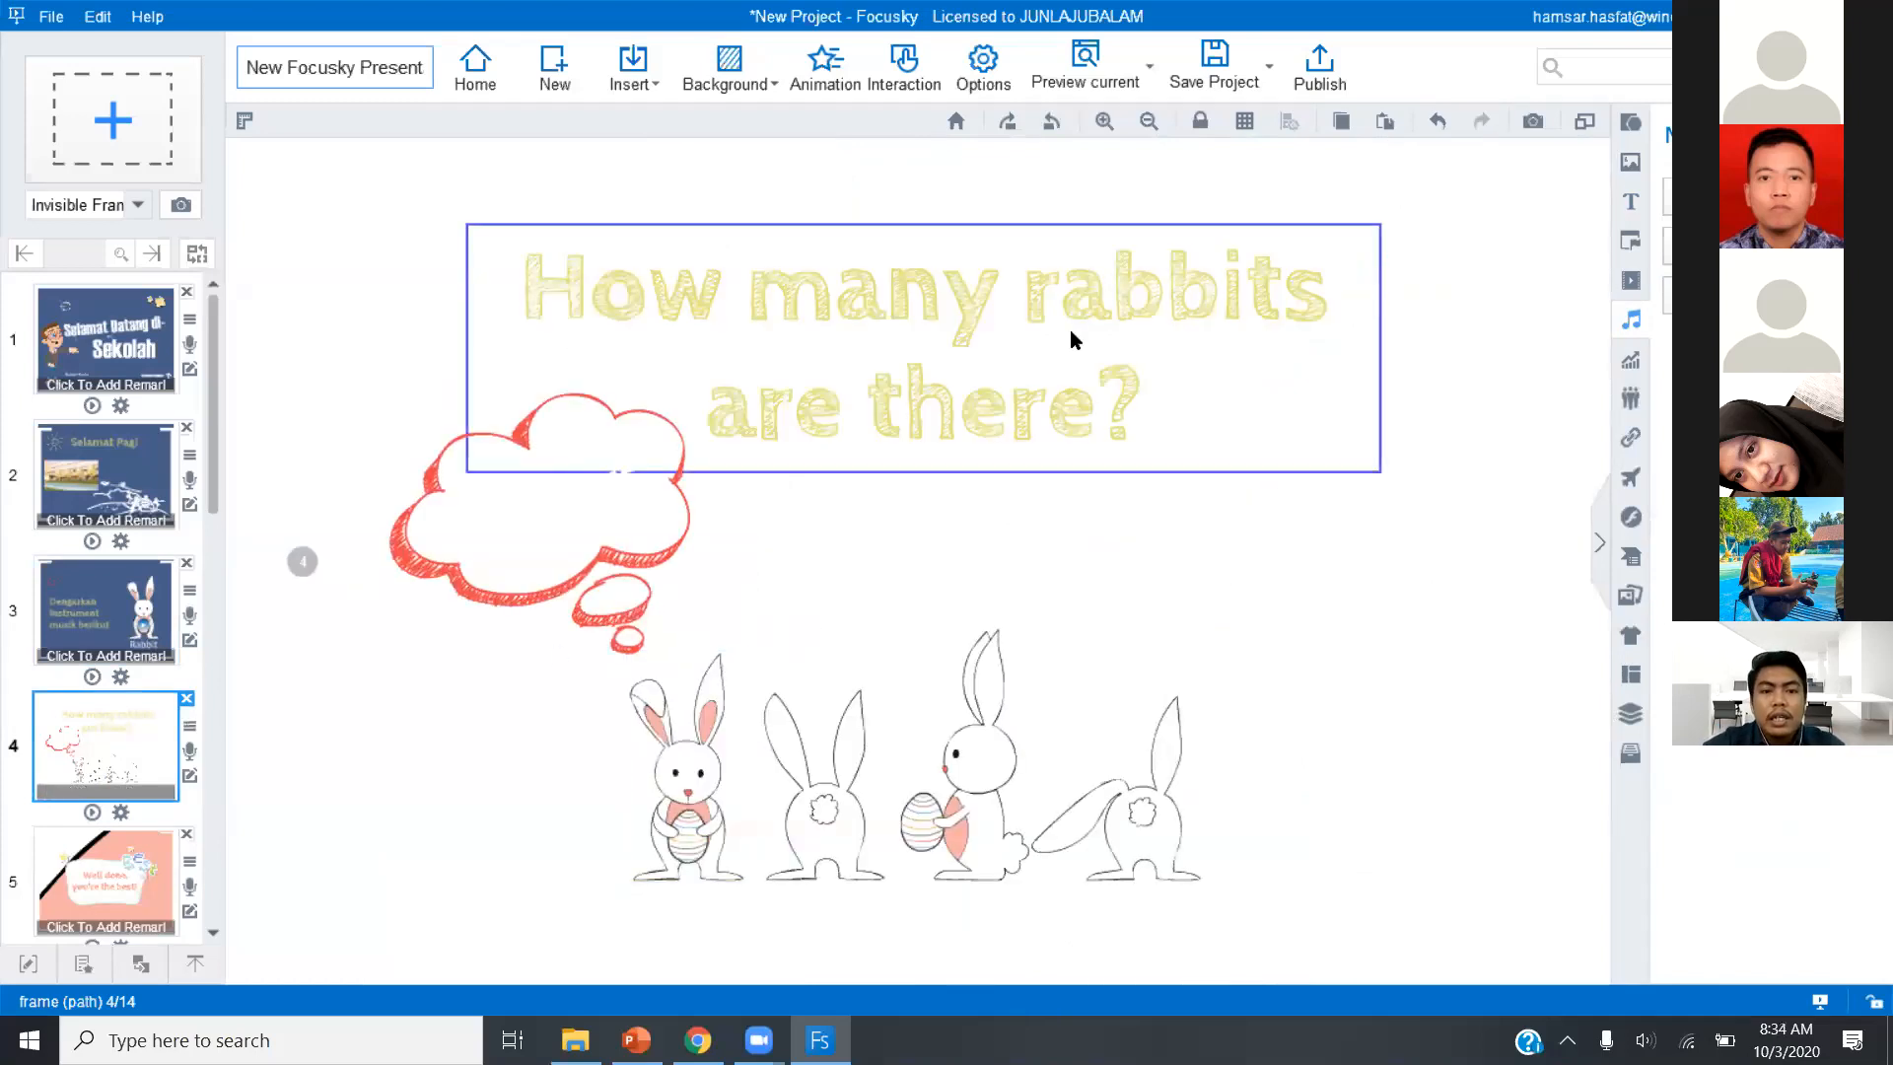
pyautogui.click(623, 91)
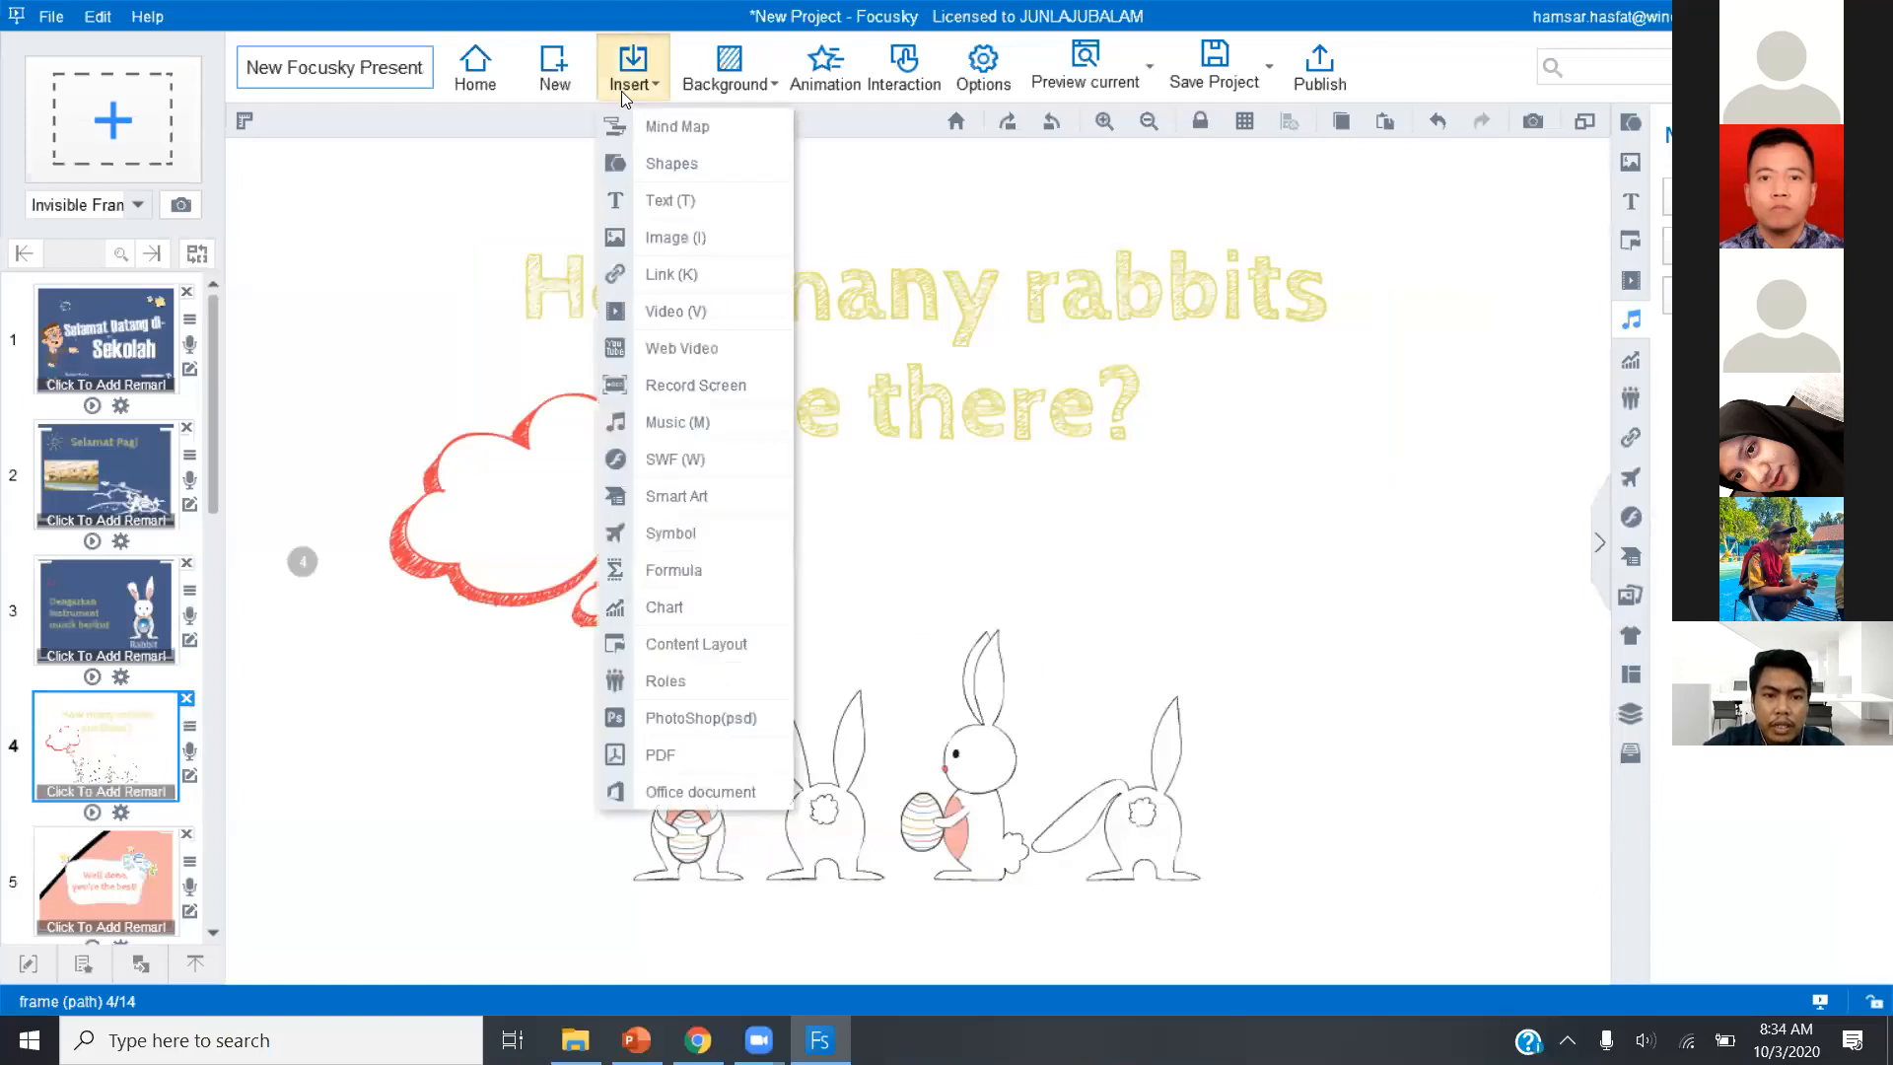
pyautogui.click(688, 460)
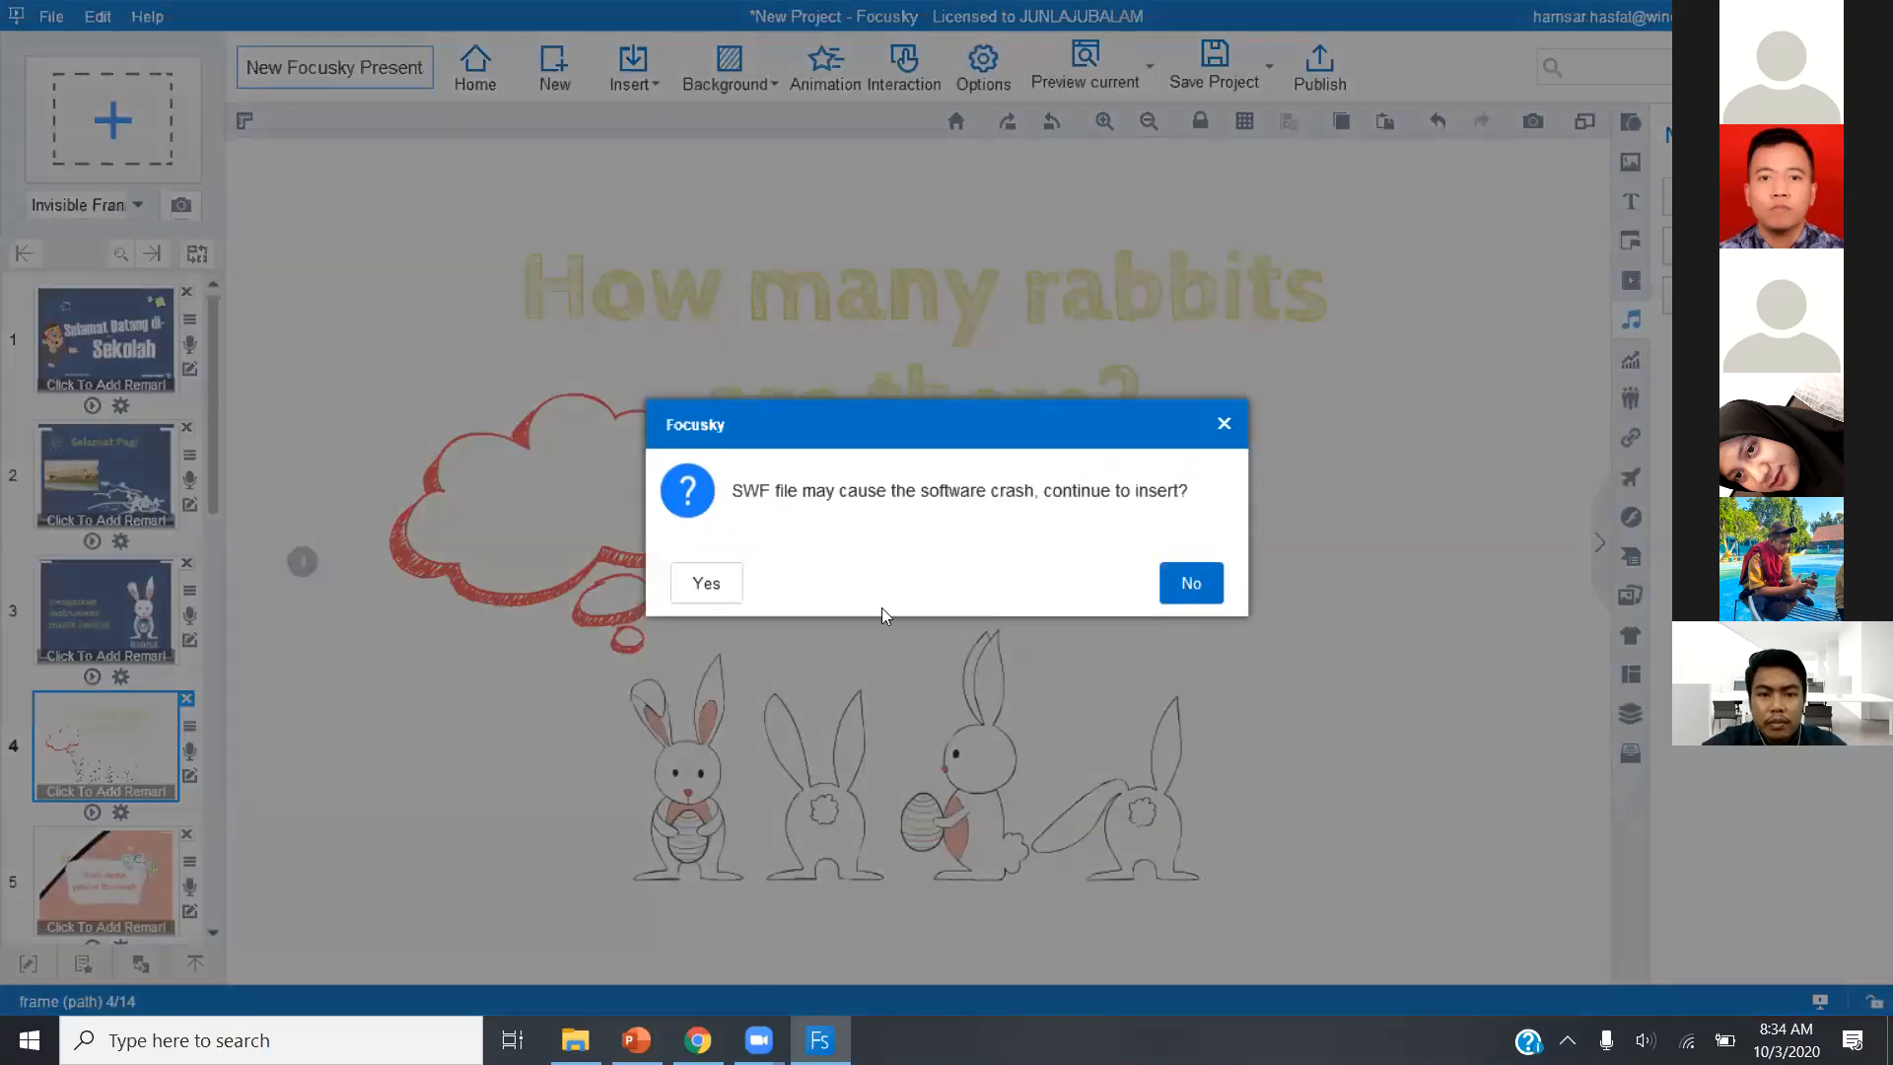
pyautogui.click(704, 585)
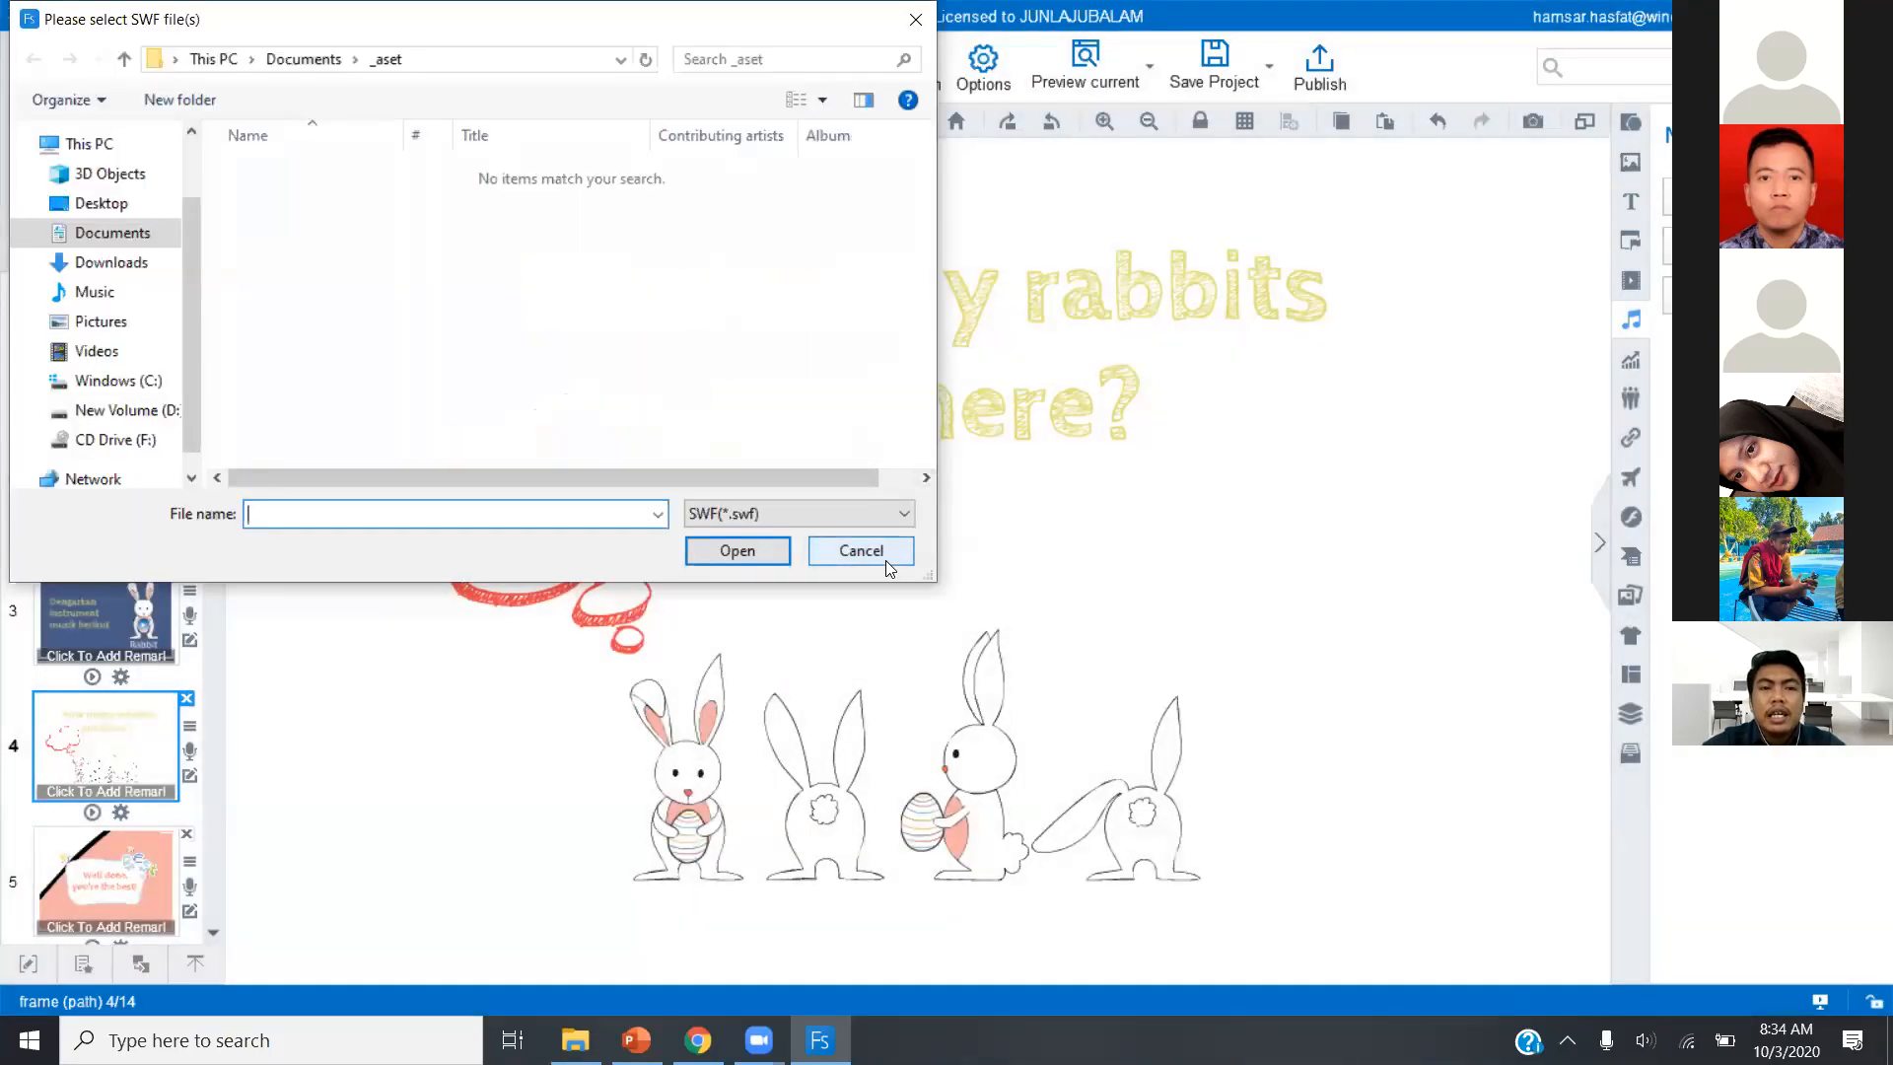
# Browse New Volume (D:) for the SWF source and open its "fd kom" folder.
pyautogui.click(161, 412)
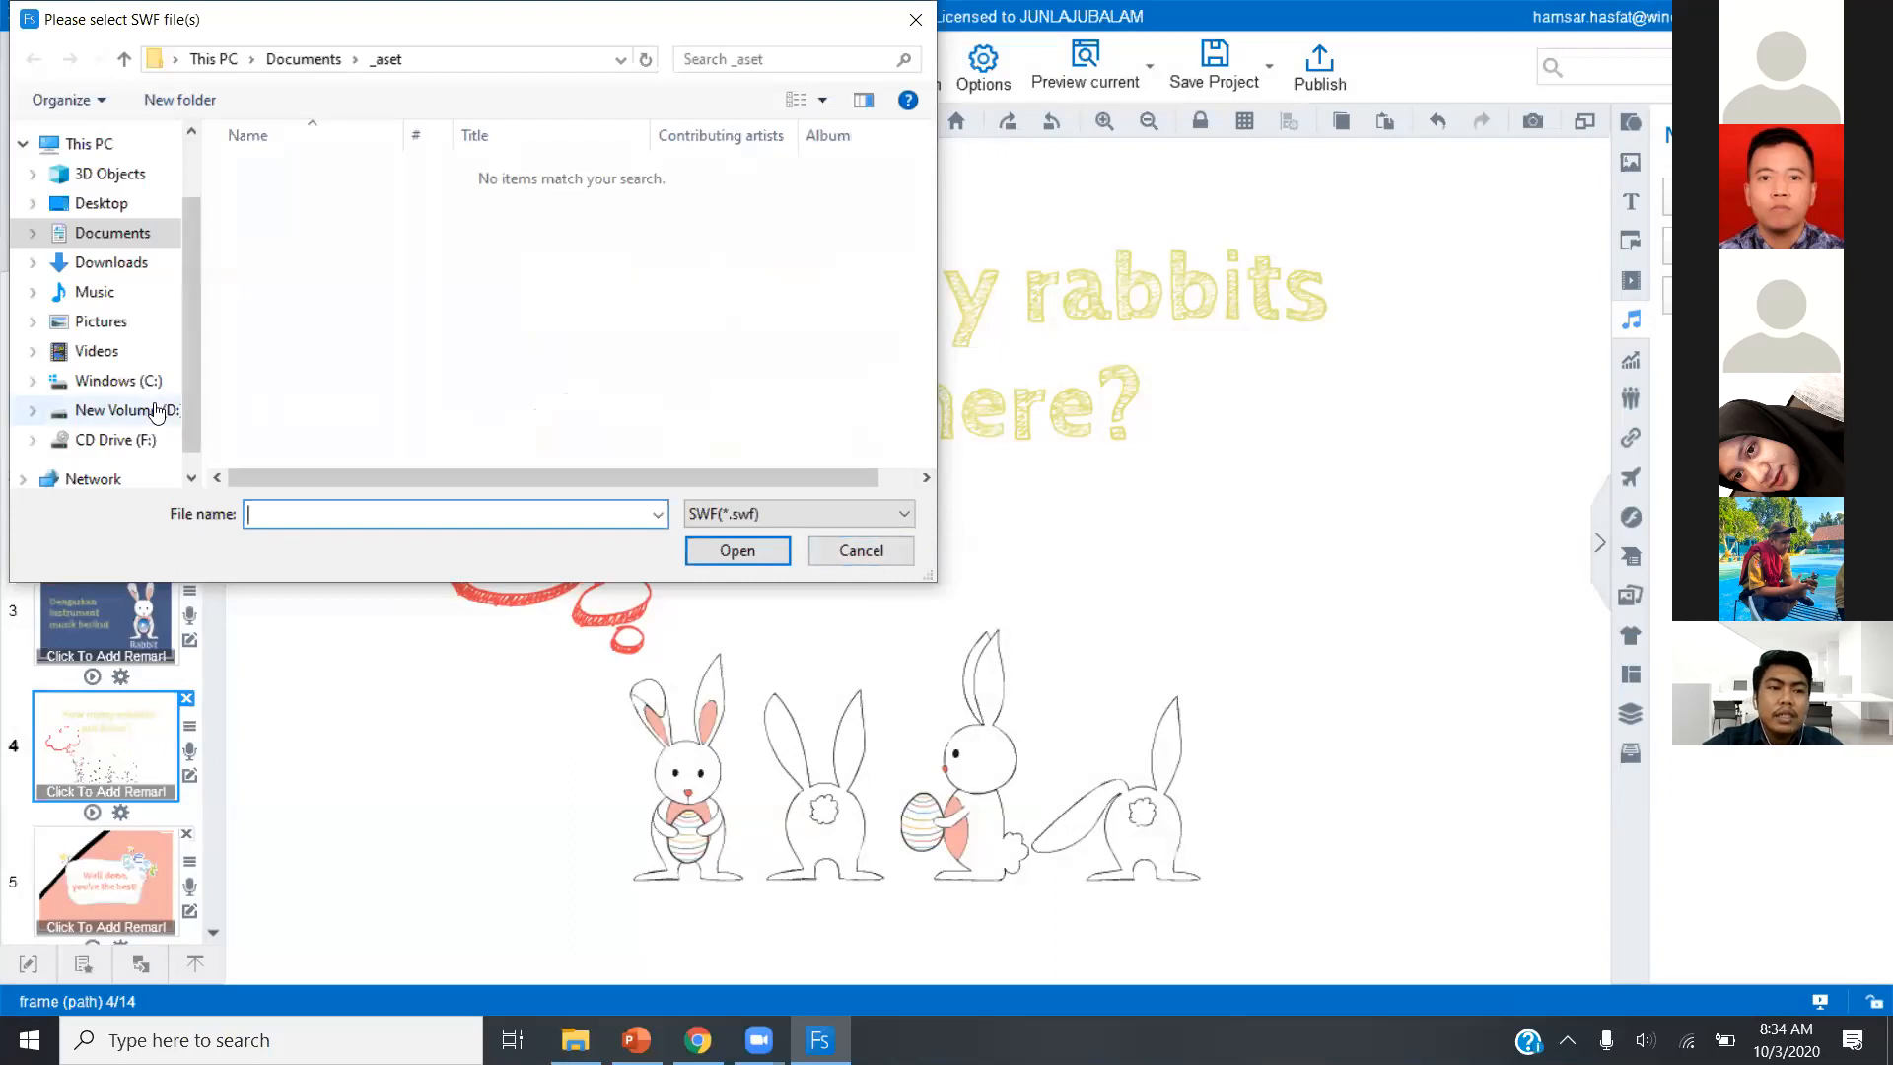
pyautogui.click(426, 286)
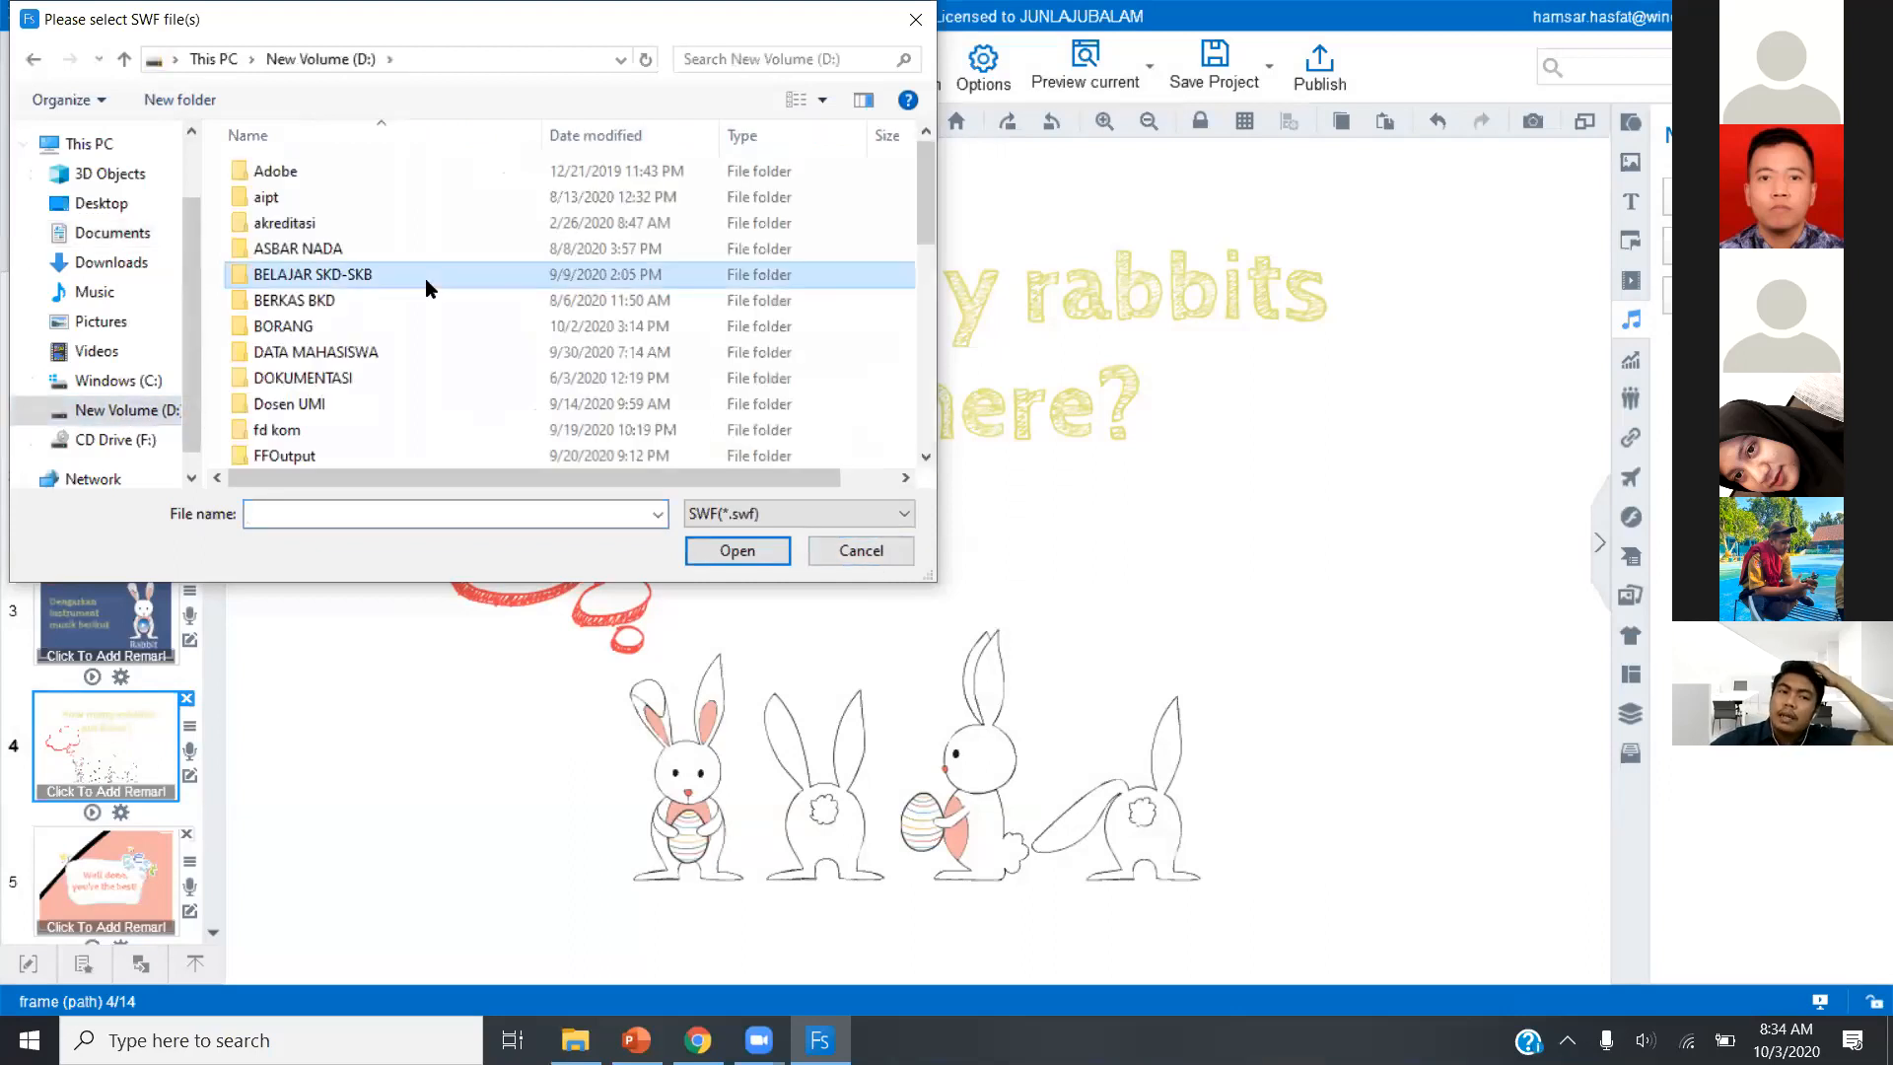
pyautogui.press('Down')
pyautogui.press('Down')
pyautogui.press('Down')
pyautogui.press('Down')
pyautogui.press('Down')
pyautogui.press('Down')
pyautogui.press('Down')
pyautogui.press('Down')
pyautogui.press('Down')
pyautogui.press('Down')
pyautogui.press('Down')
pyautogui.press('Down')
pyautogui.press('Down')
pyautogui.press('Down')
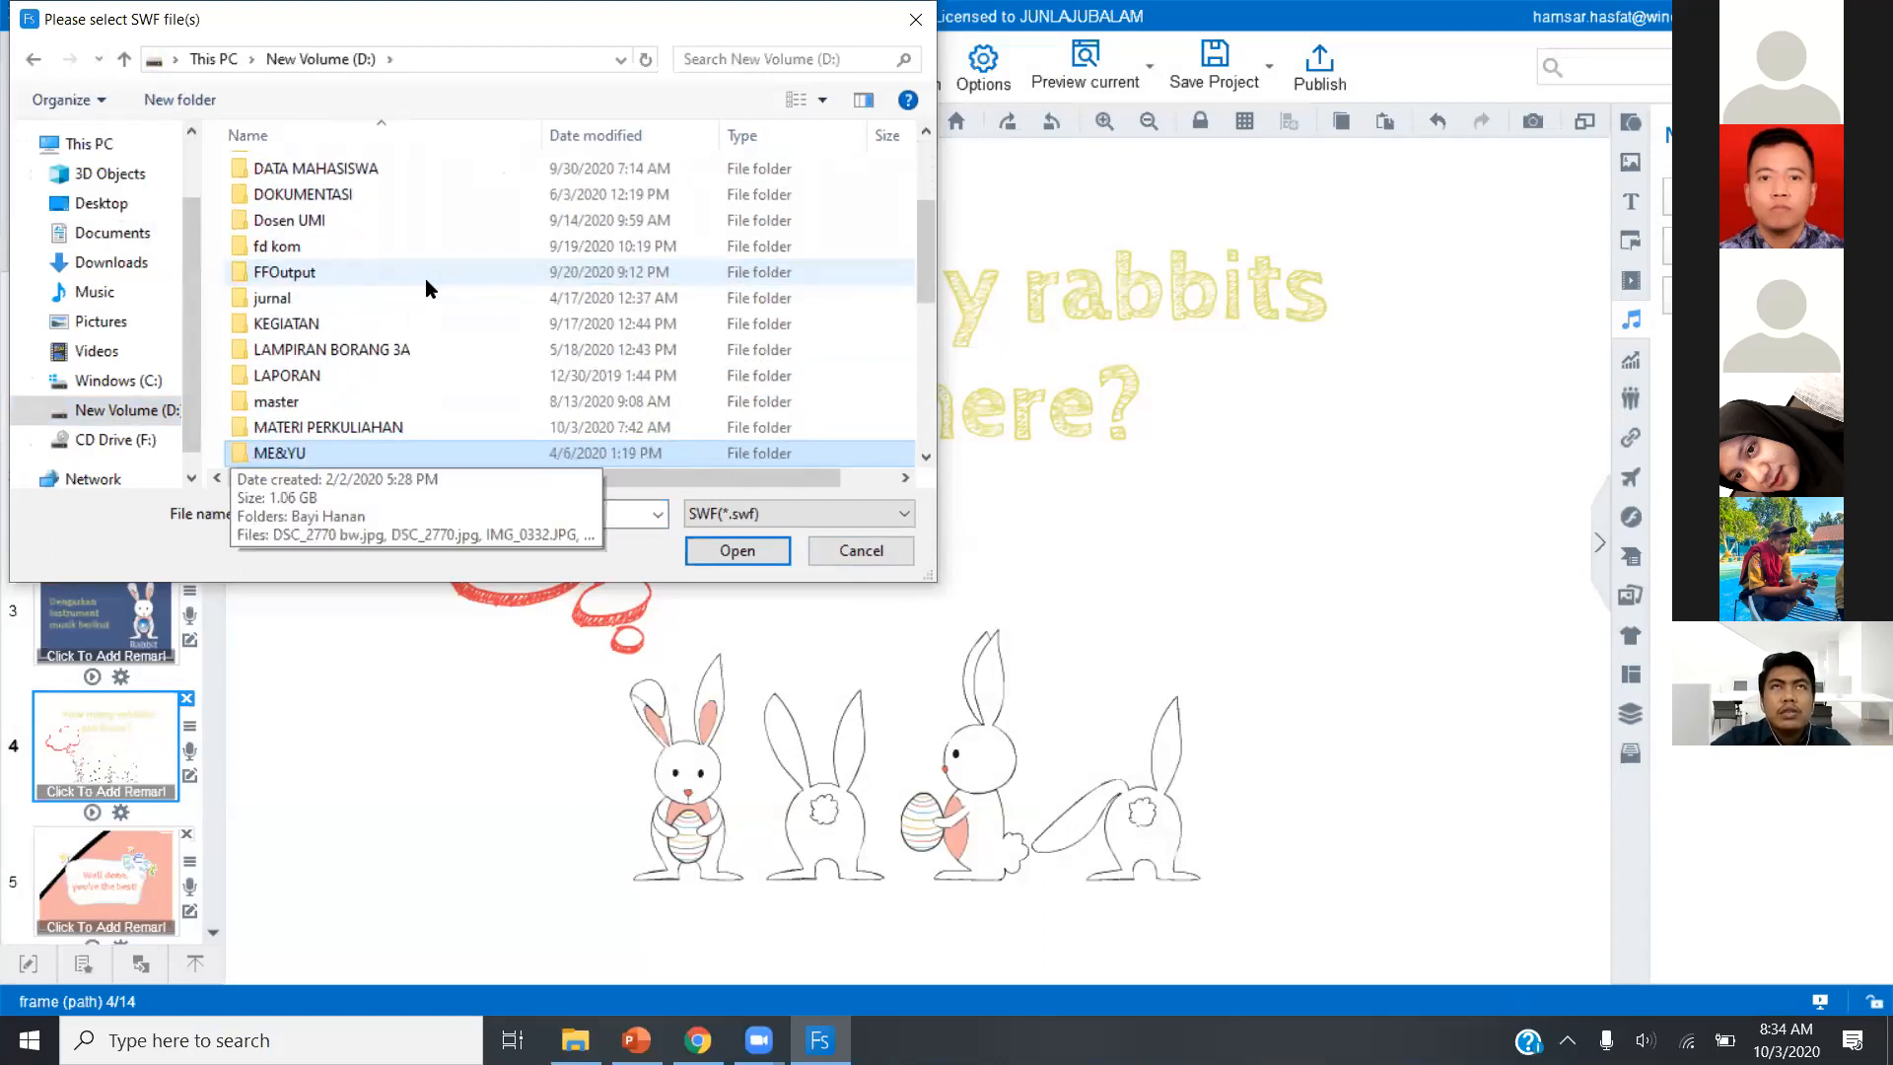
pyautogui.press('Down')
pyautogui.press('Down')
pyautogui.press('Down')
pyautogui.press('Down')
pyautogui.press('Down')
pyautogui.press('Down')
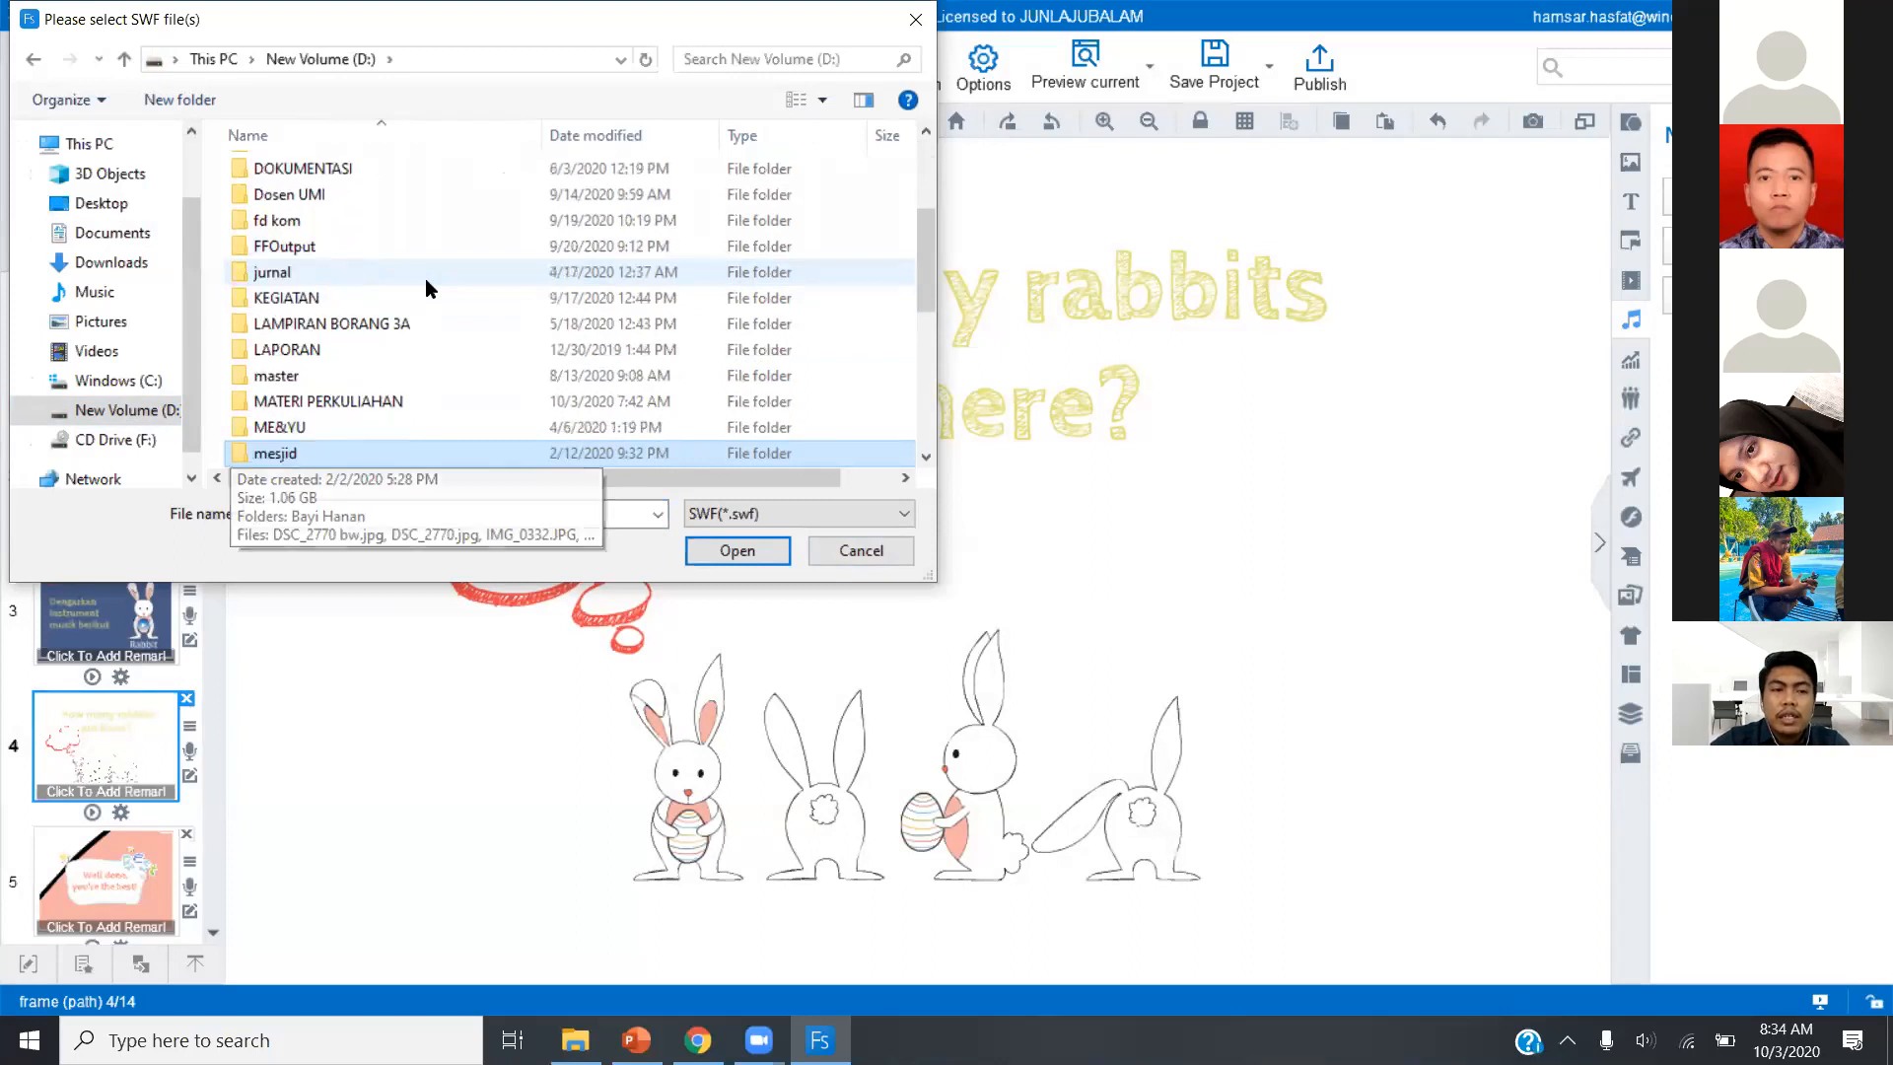
pyautogui.press('Down')
pyautogui.press('Down')
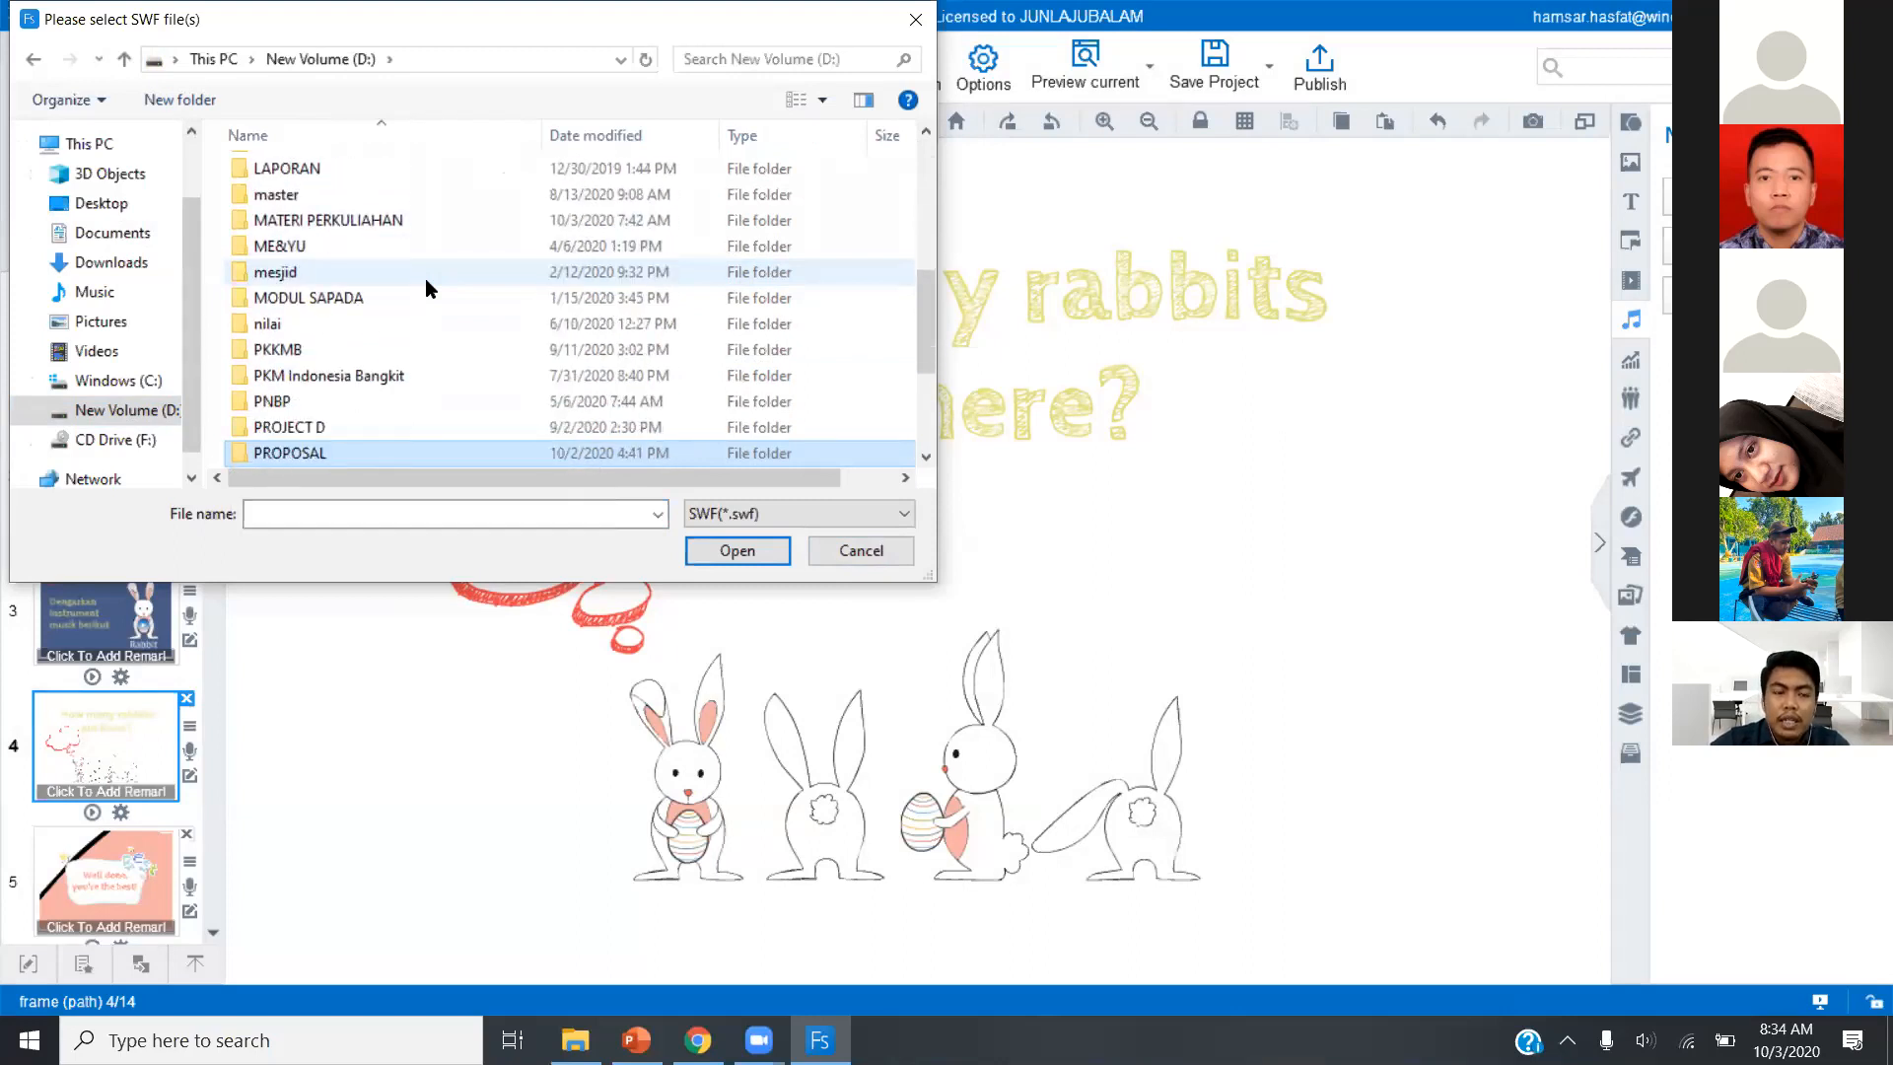
pyautogui.press('Up')
pyautogui.press('Up')
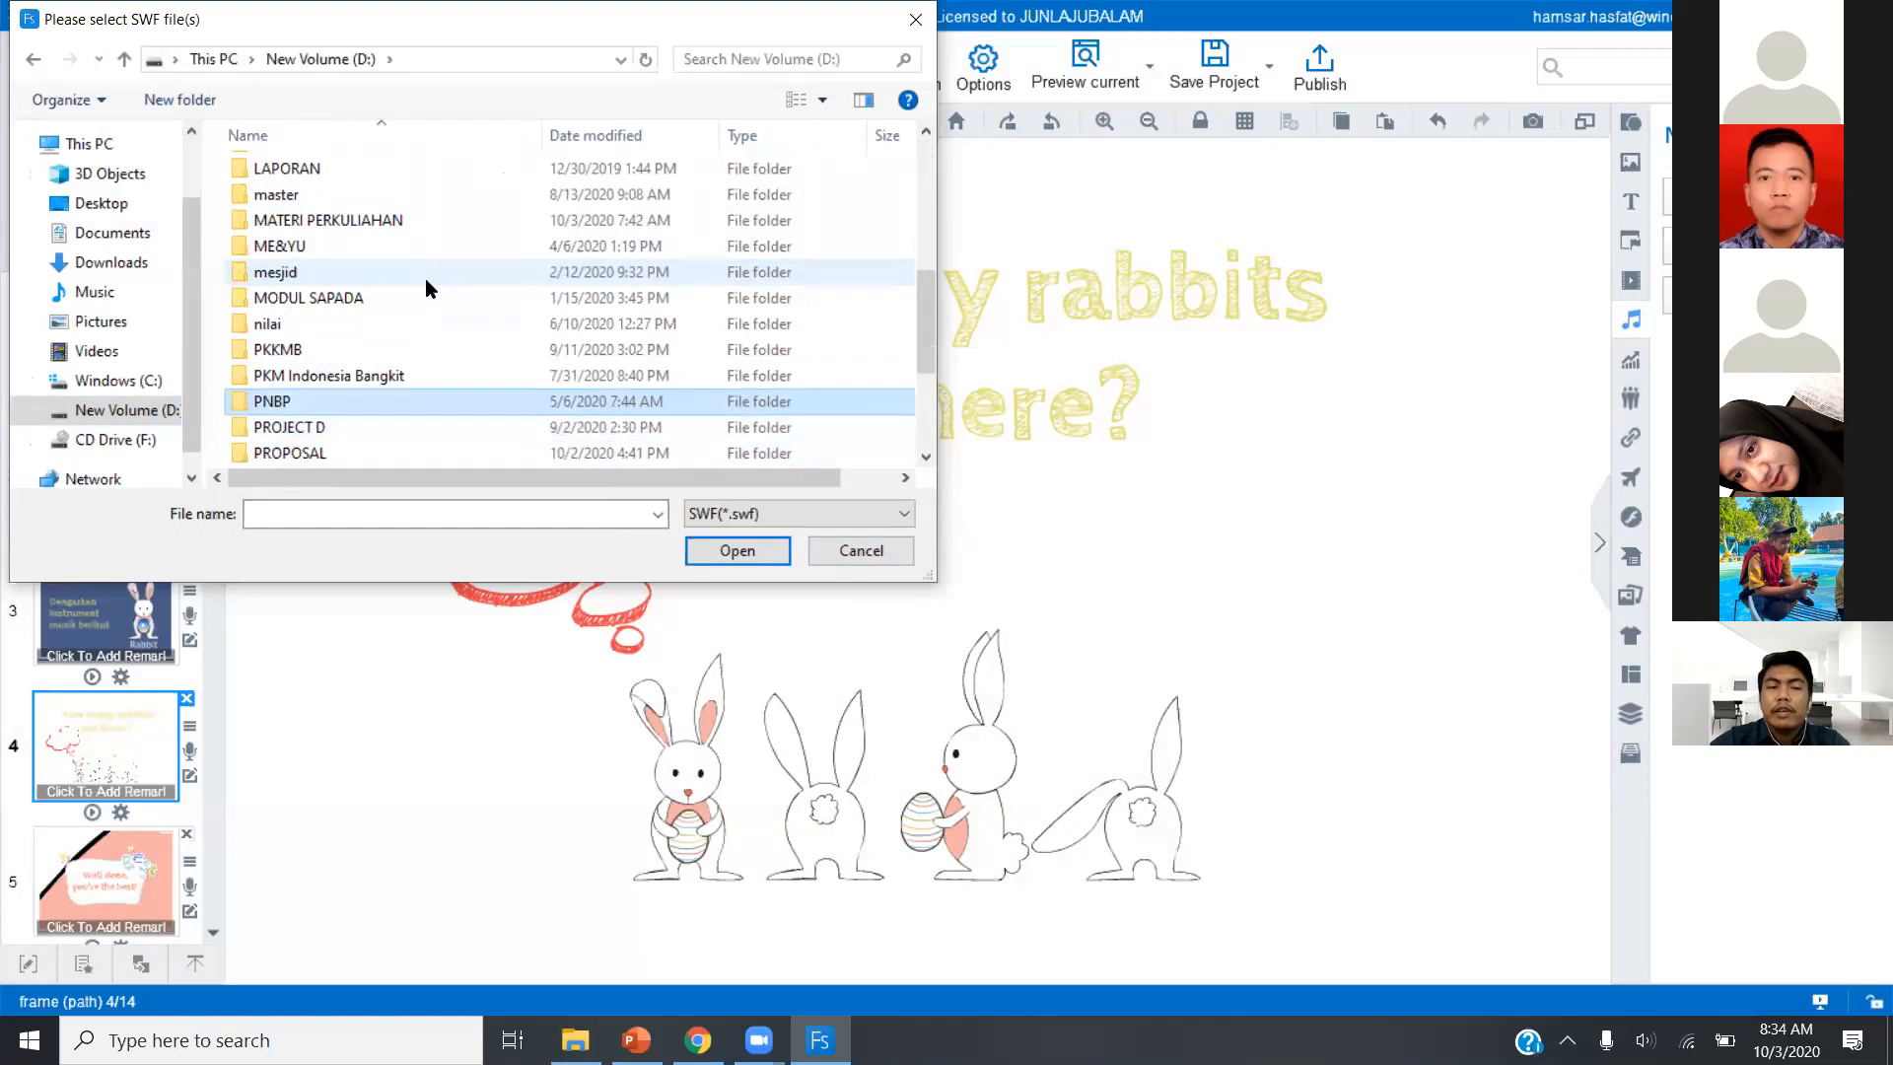
pyautogui.press('Up')
pyautogui.press('Up')
pyautogui.press('Up')
pyautogui.press('Down')
pyautogui.press('Down')
pyautogui.press('Down')
pyautogui.press('Down')
pyautogui.press('Down')
pyautogui.press('Down')
pyautogui.press('Down')
pyautogui.press('Down')
pyautogui.press('Down')
pyautogui.press('Down')
pyautogui.press('Down')
pyautogui.press('Down')
pyautogui.press('Up')
pyautogui.press('Up')
pyautogui.press('Up')
pyautogui.press('Up')
pyautogui.press('Up')
pyautogui.press('Up')
pyautogui.press('Up')
pyautogui.press('Up')
pyautogui.press('Up')
pyautogui.press('Up')
pyautogui.press('Up')
pyautogui.press('Up')
pyautogui.press('Up')
pyautogui.press('Up')
pyautogui.press('Up')
pyautogui.press('Up')
pyautogui.press('Up')
pyautogui.press('Up')
pyautogui.press('Up')
pyautogui.press('Up')
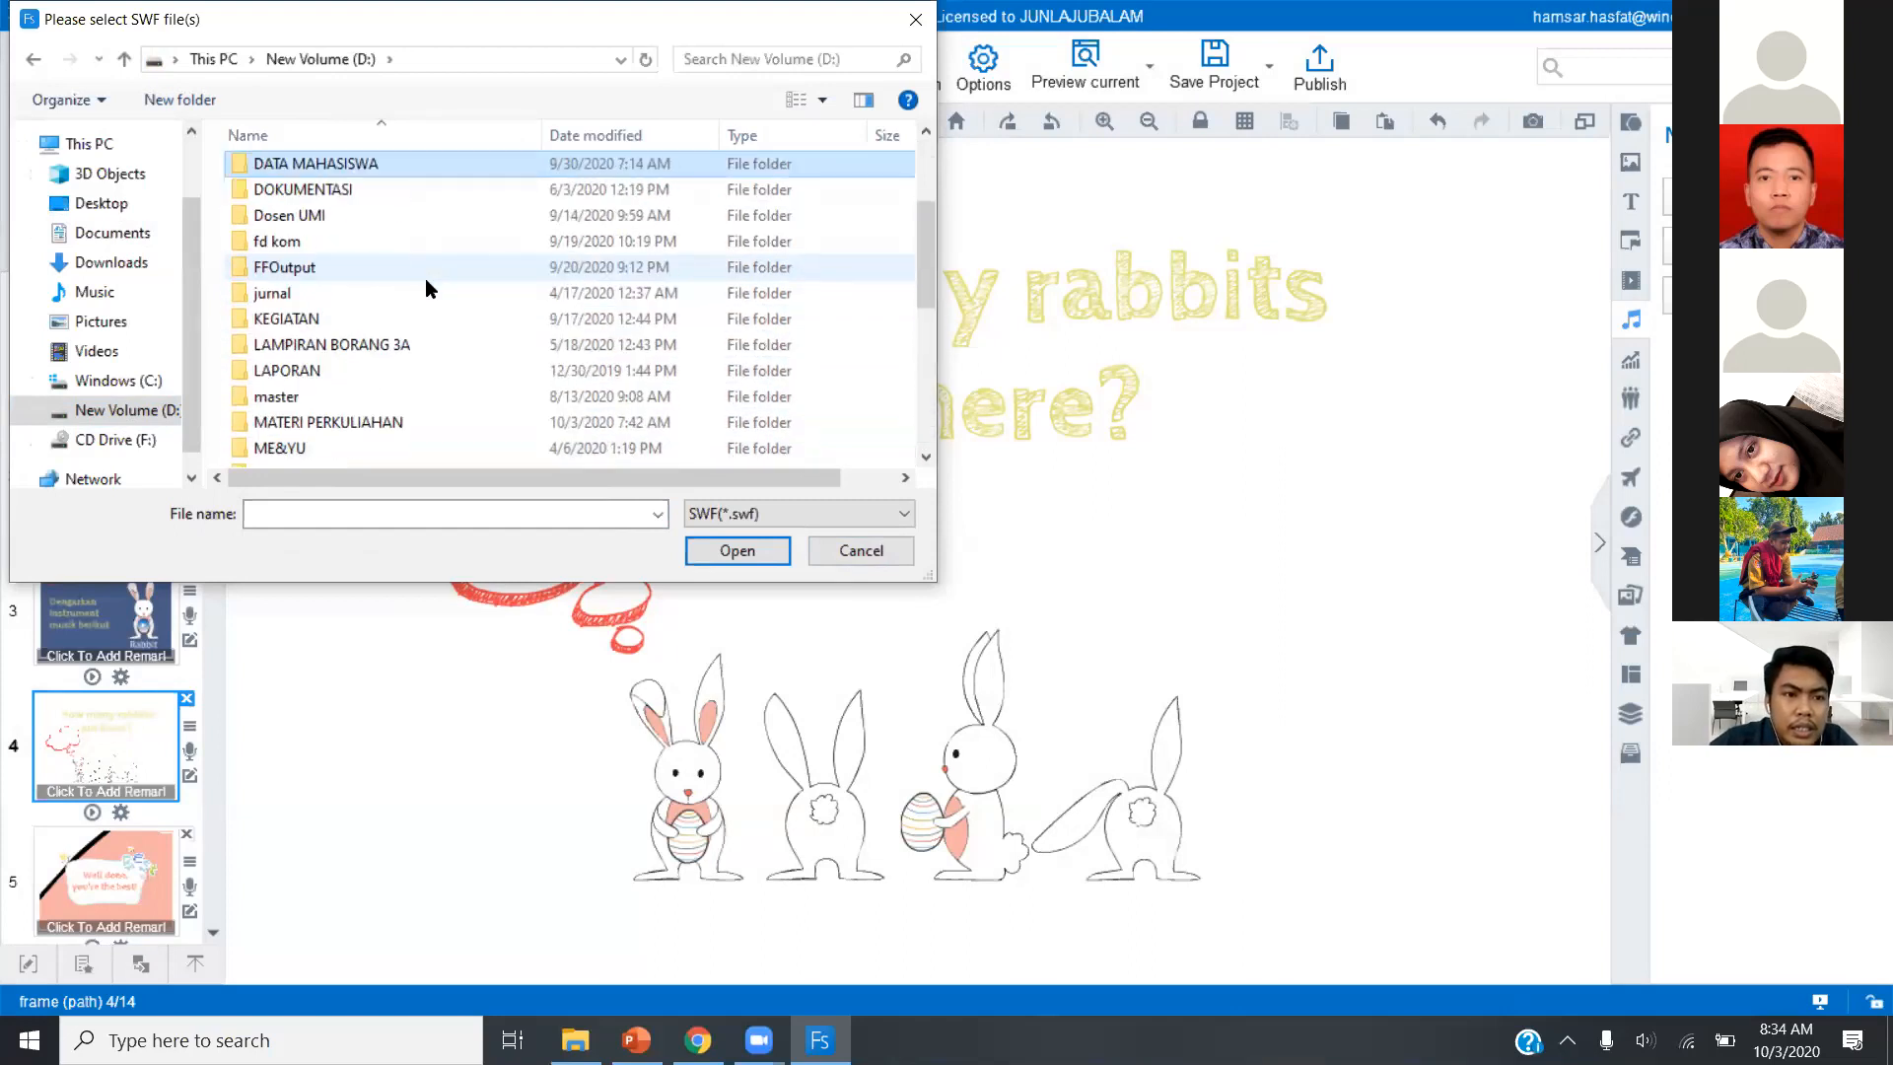
pyautogui.press('Down')
pyautogui.press('Down')
pyautogui.press('Down')
pyautogui.press('Return')
# Open the "kimia" folder and insert the file "as 1.swf" into slide 4.
pyautogui.press('Down')
pyautogui.press('Down')
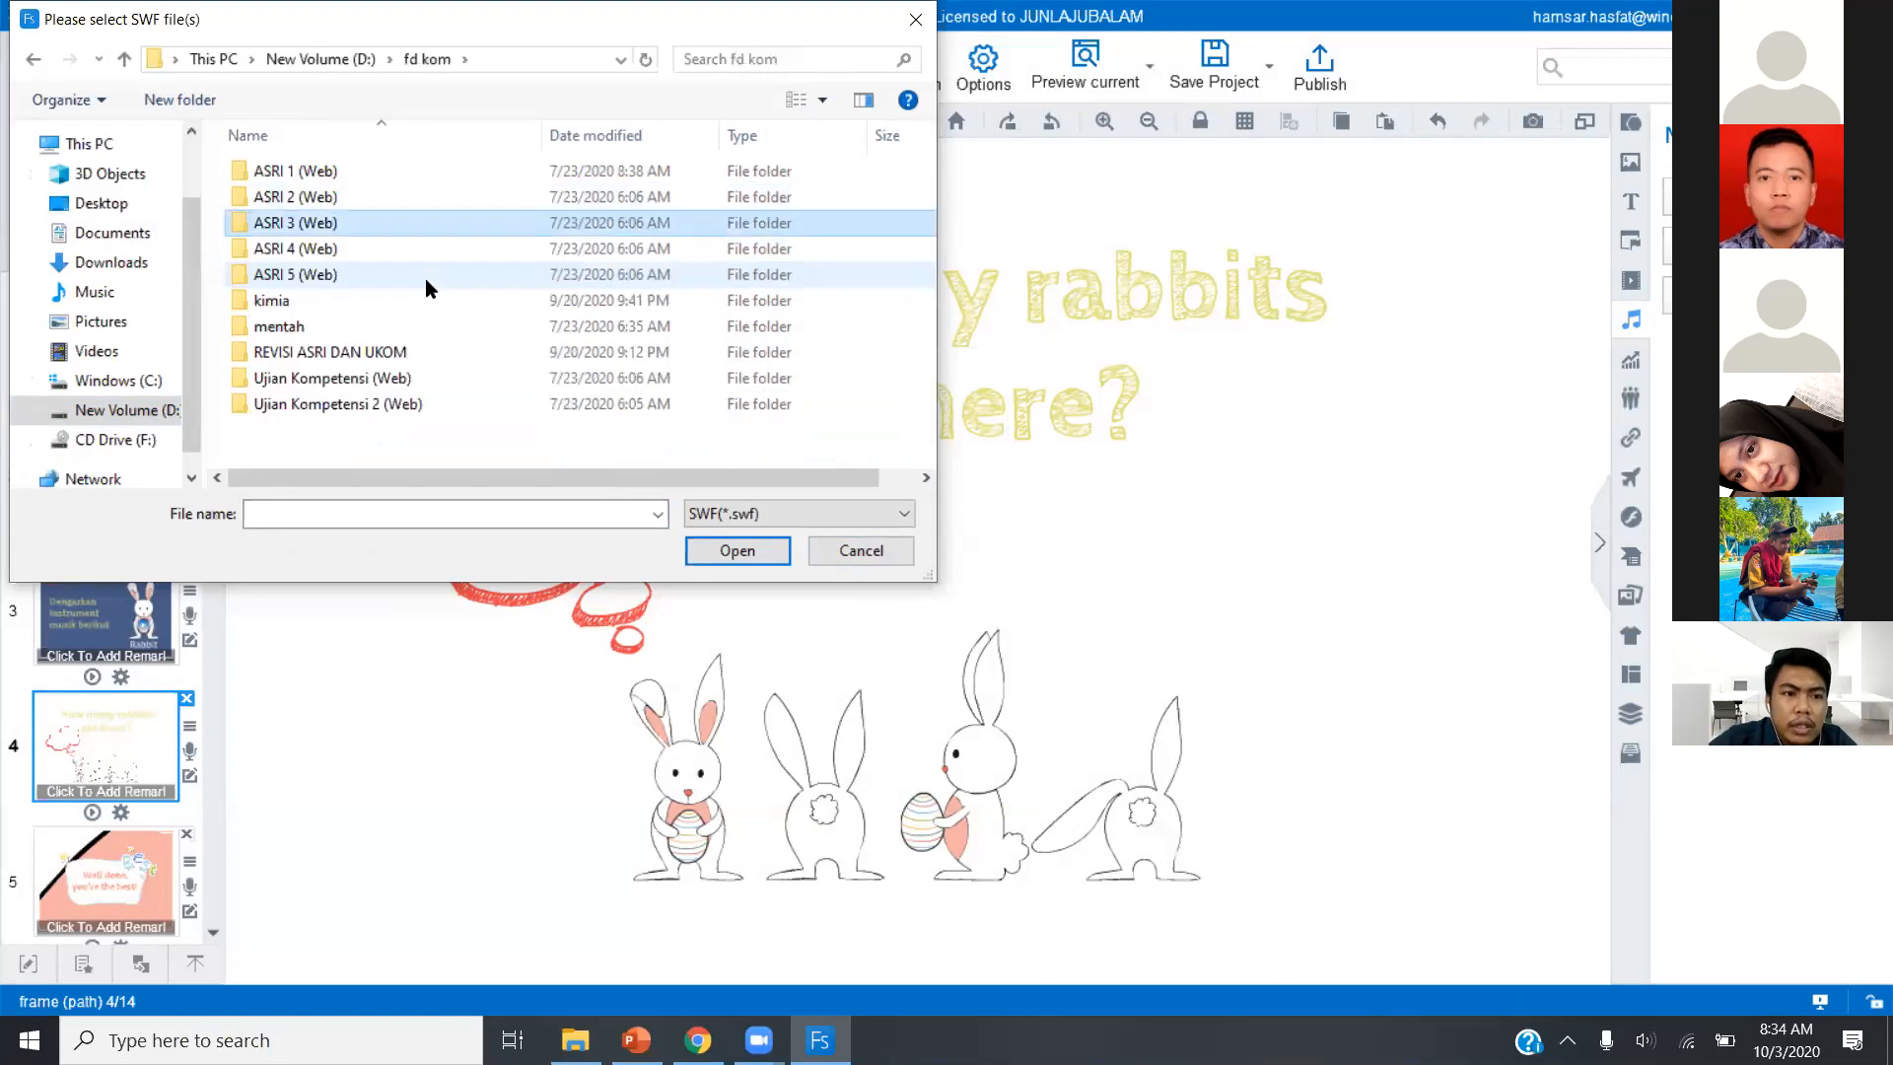
pyautogui.press('Down')
pyautogui.press('Down')
pyautogui.press('Down')
pyautogui.press('Down')
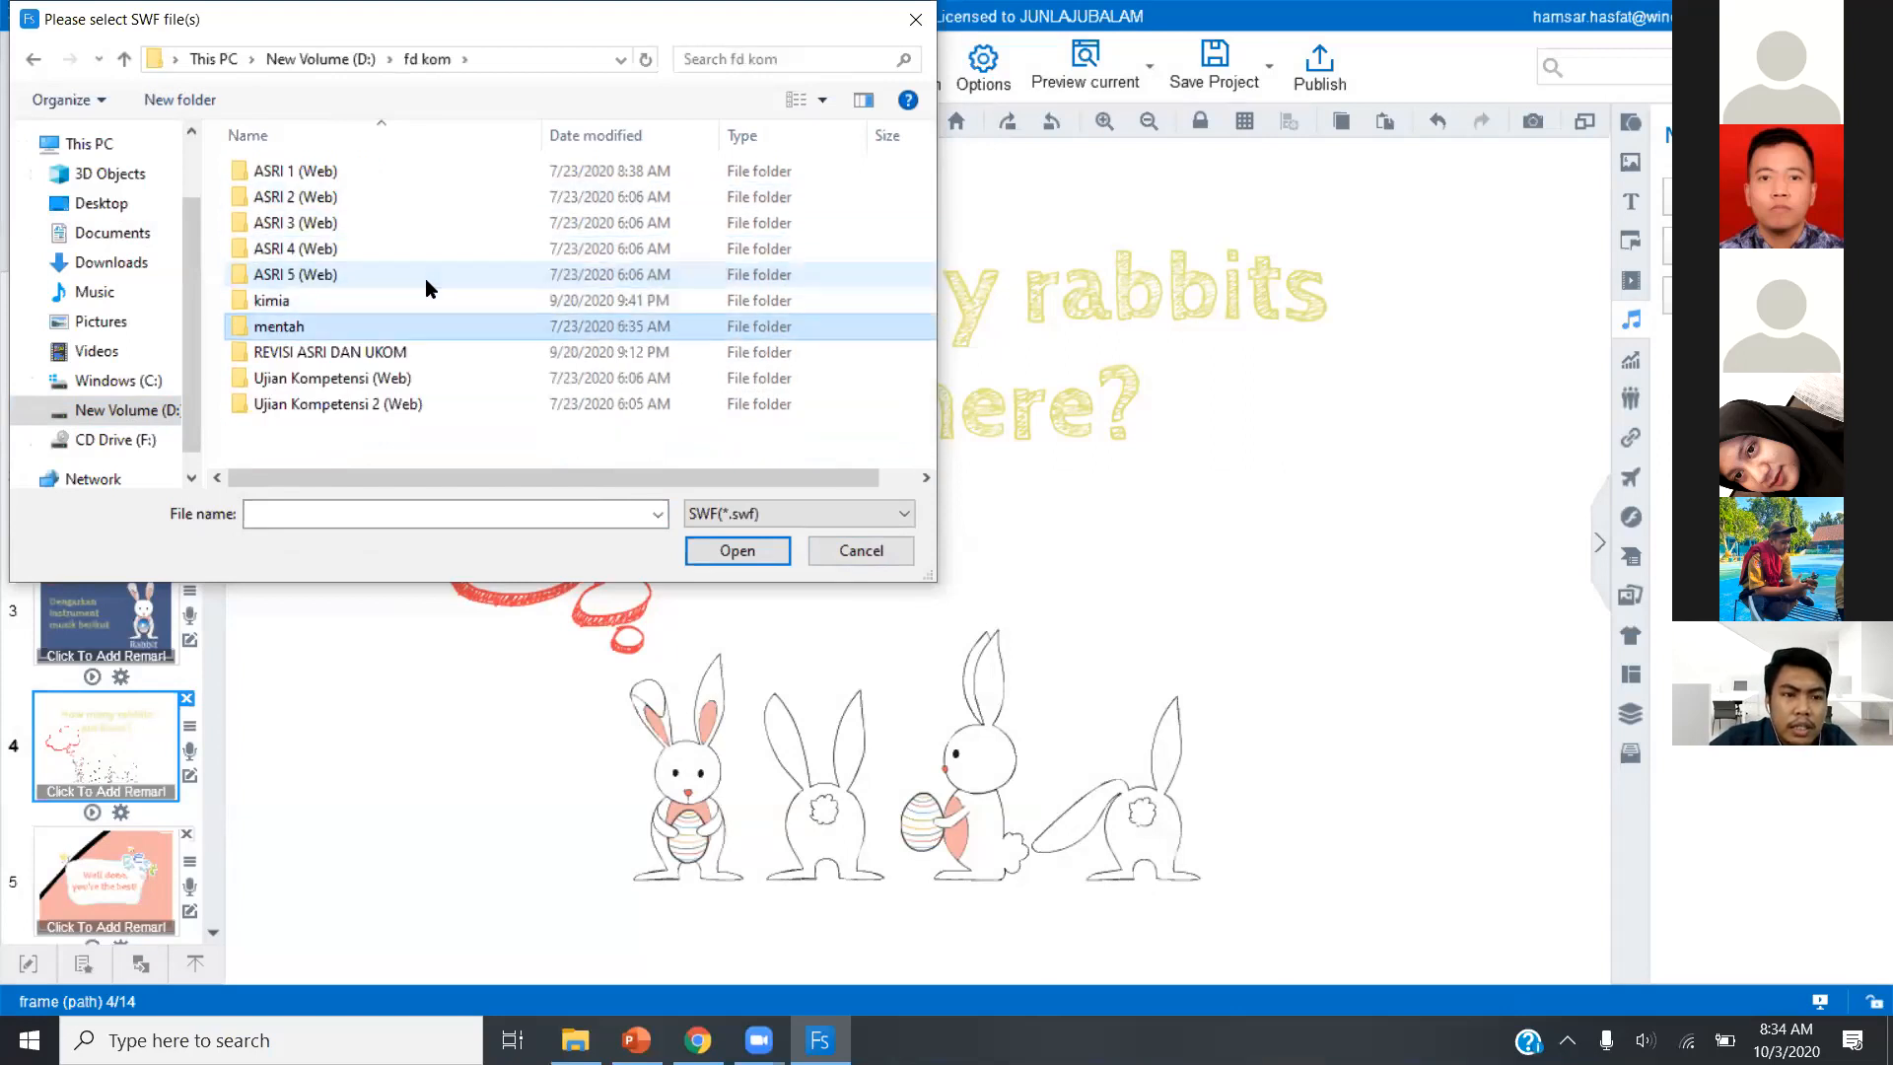
pyautogui.press('Up')
pyautogui.press('Return')
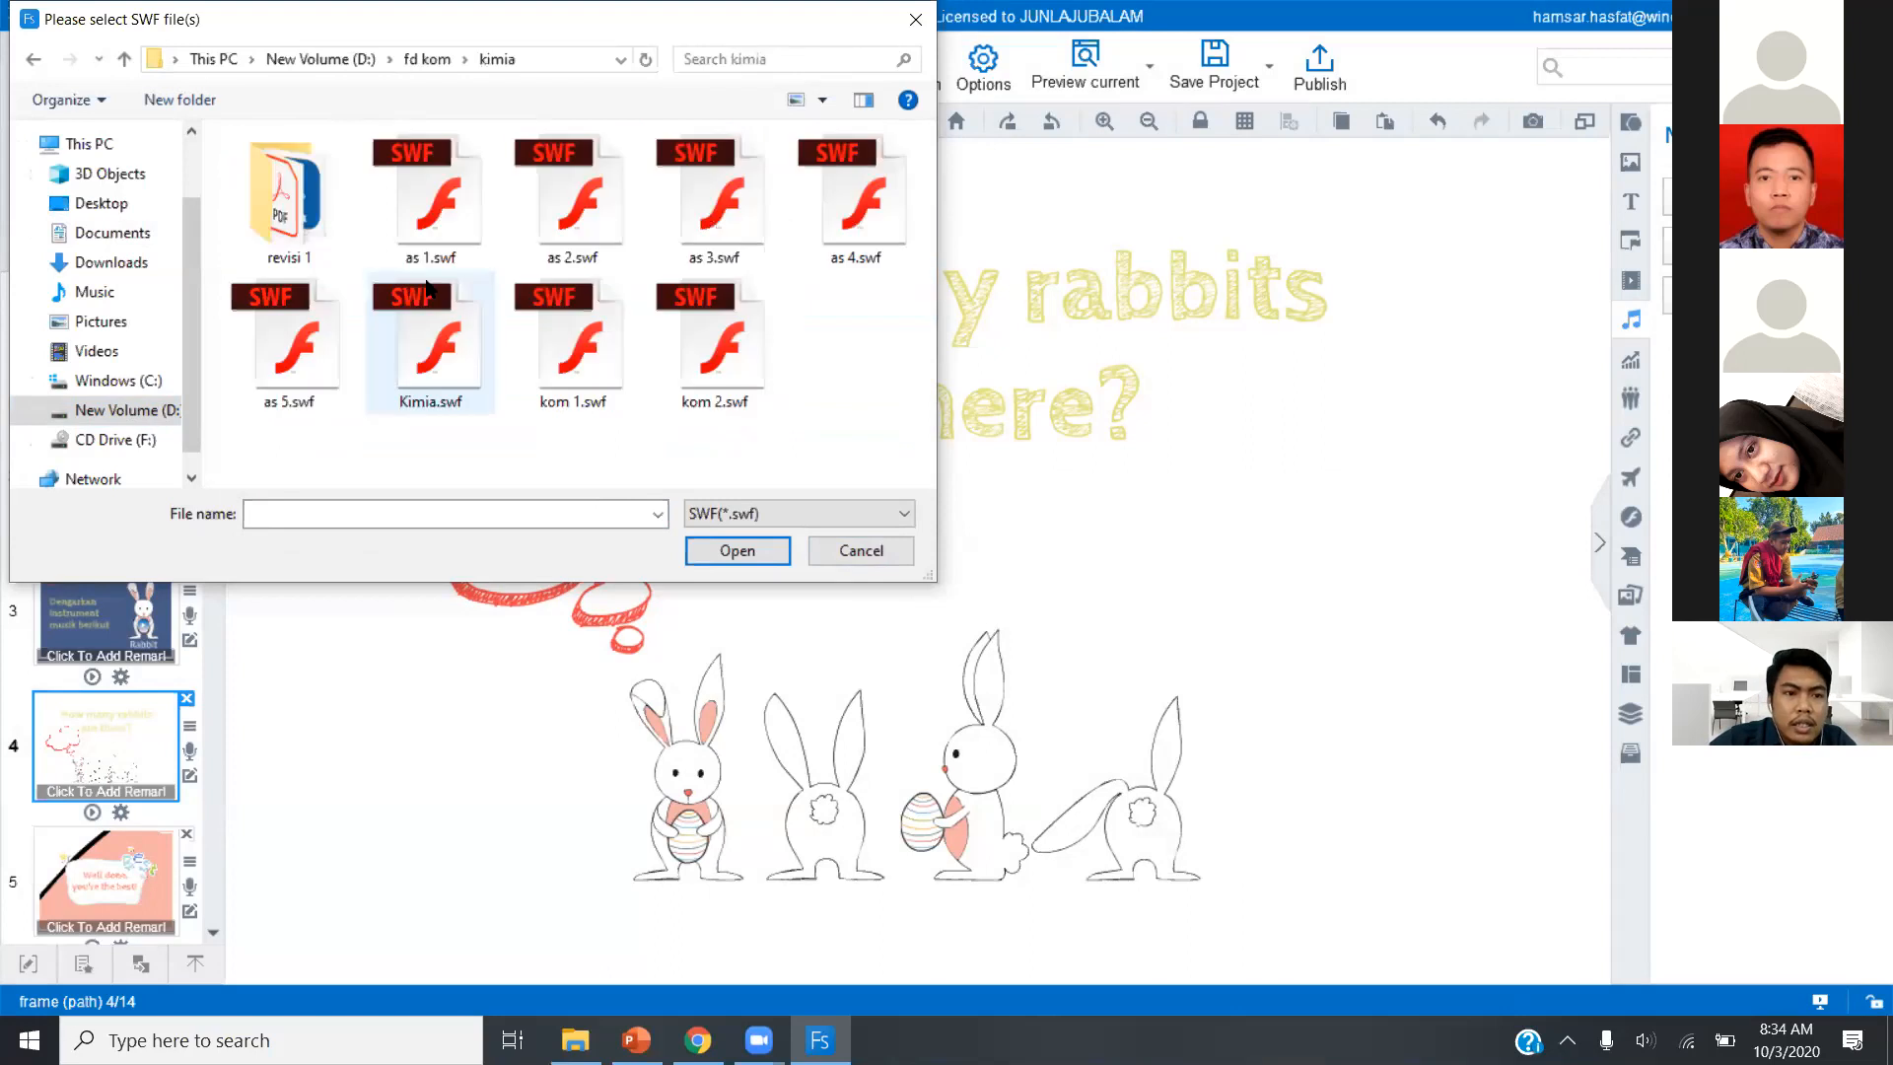
pyautogui.press('Right')
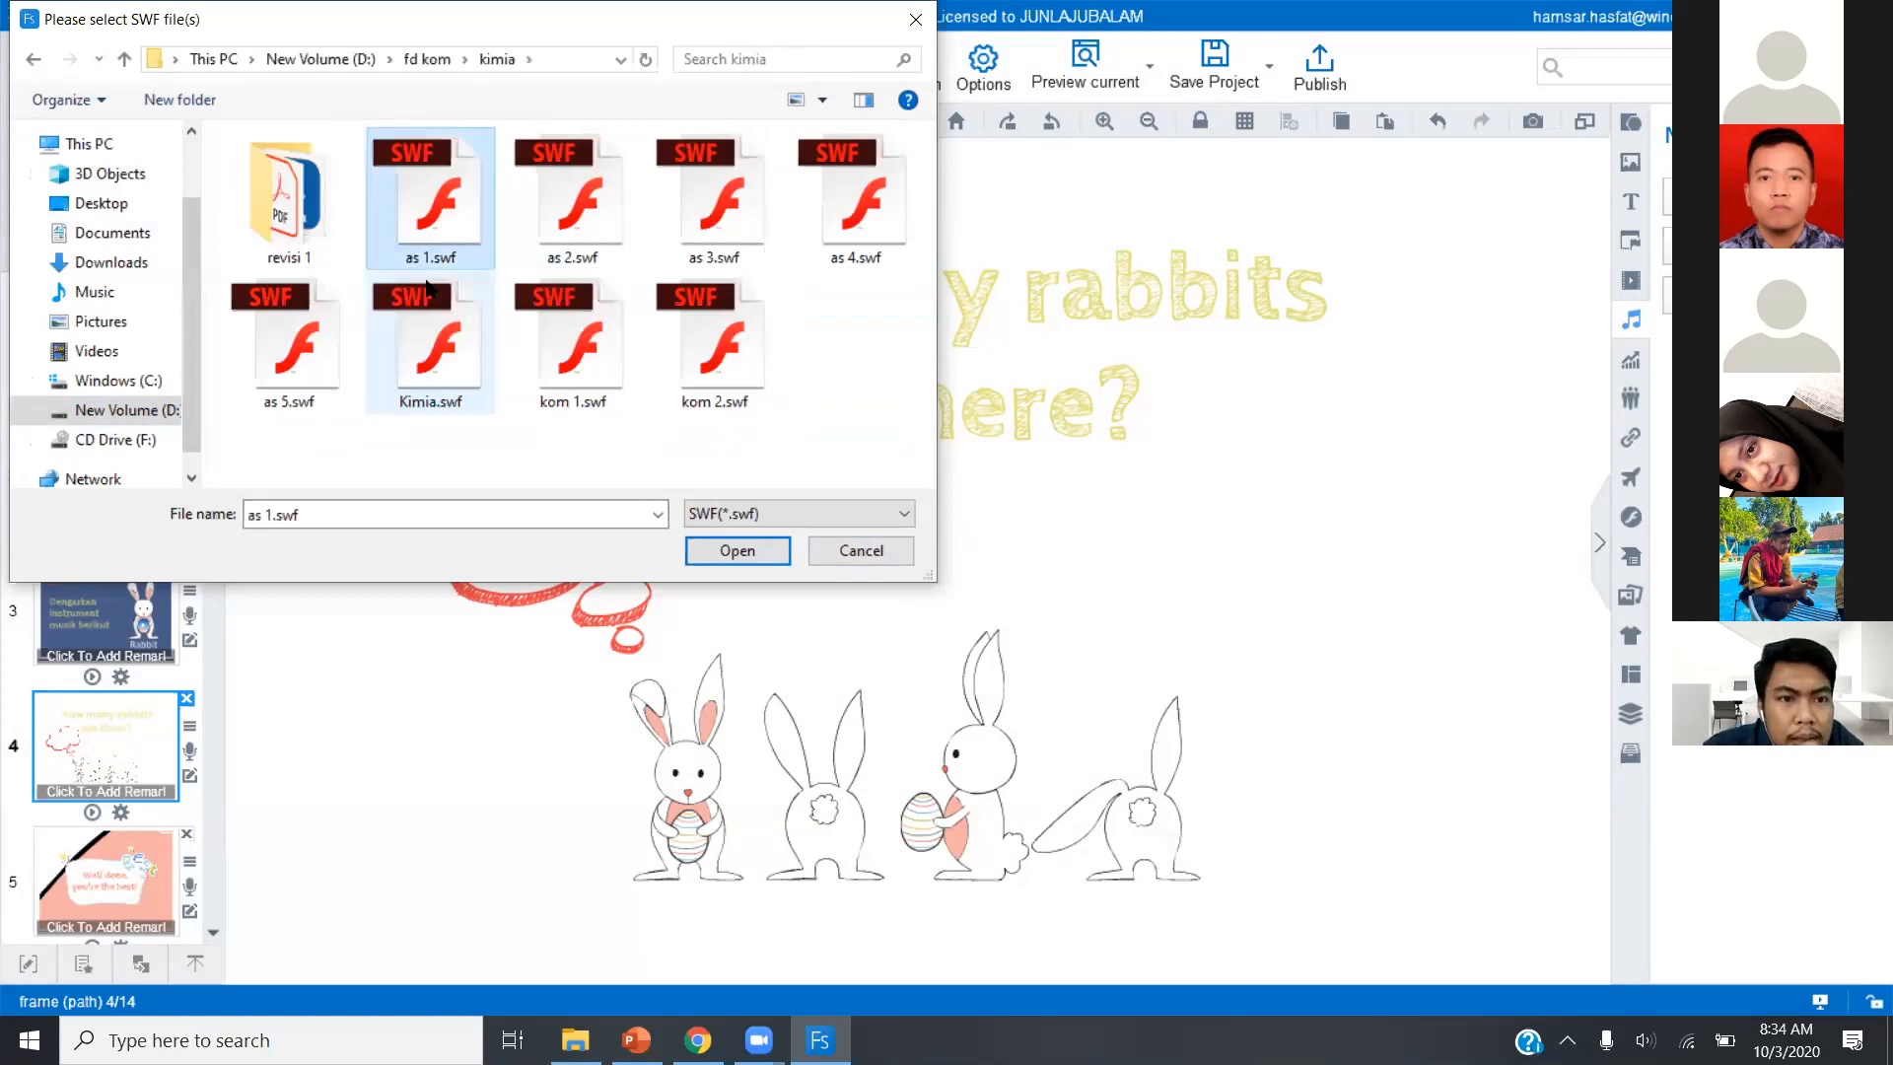
pyautogui.press('Return')
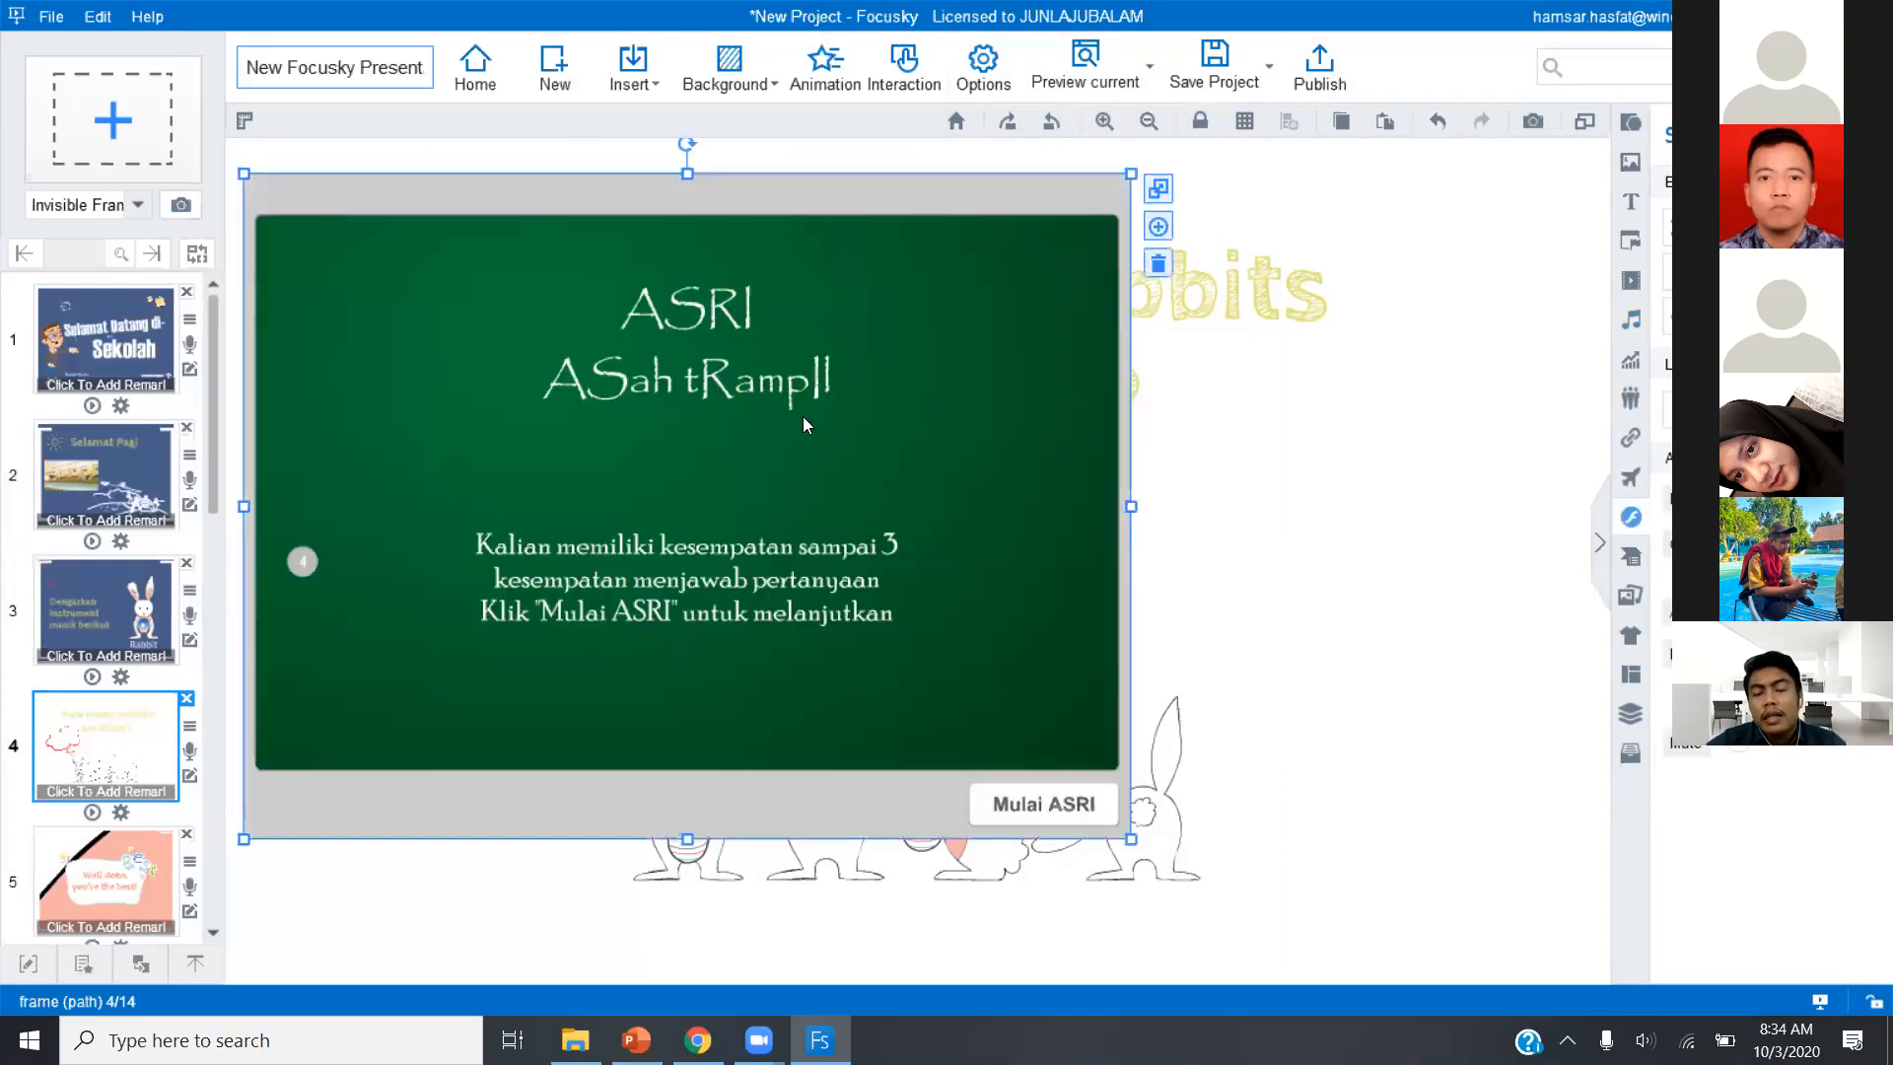
# Shrink the inserted SWF quiz to about two thirds of its size and place it over the slide's lower right half.
pyautogui.moveTo(621, 398); pyautogui.dragTo(899, 551)
pyautogui.moveTo(1378, 297); pyautogui.dragTo(1266, 412)
pyautogui.moveTo(1027, 497); pyautogui.dragTo(1119, 499)
# Delete the "How many rabbits are there?" heading and move the SWF quiz up to the slide's vertical middle.
pyautogui.click(1165, 342)
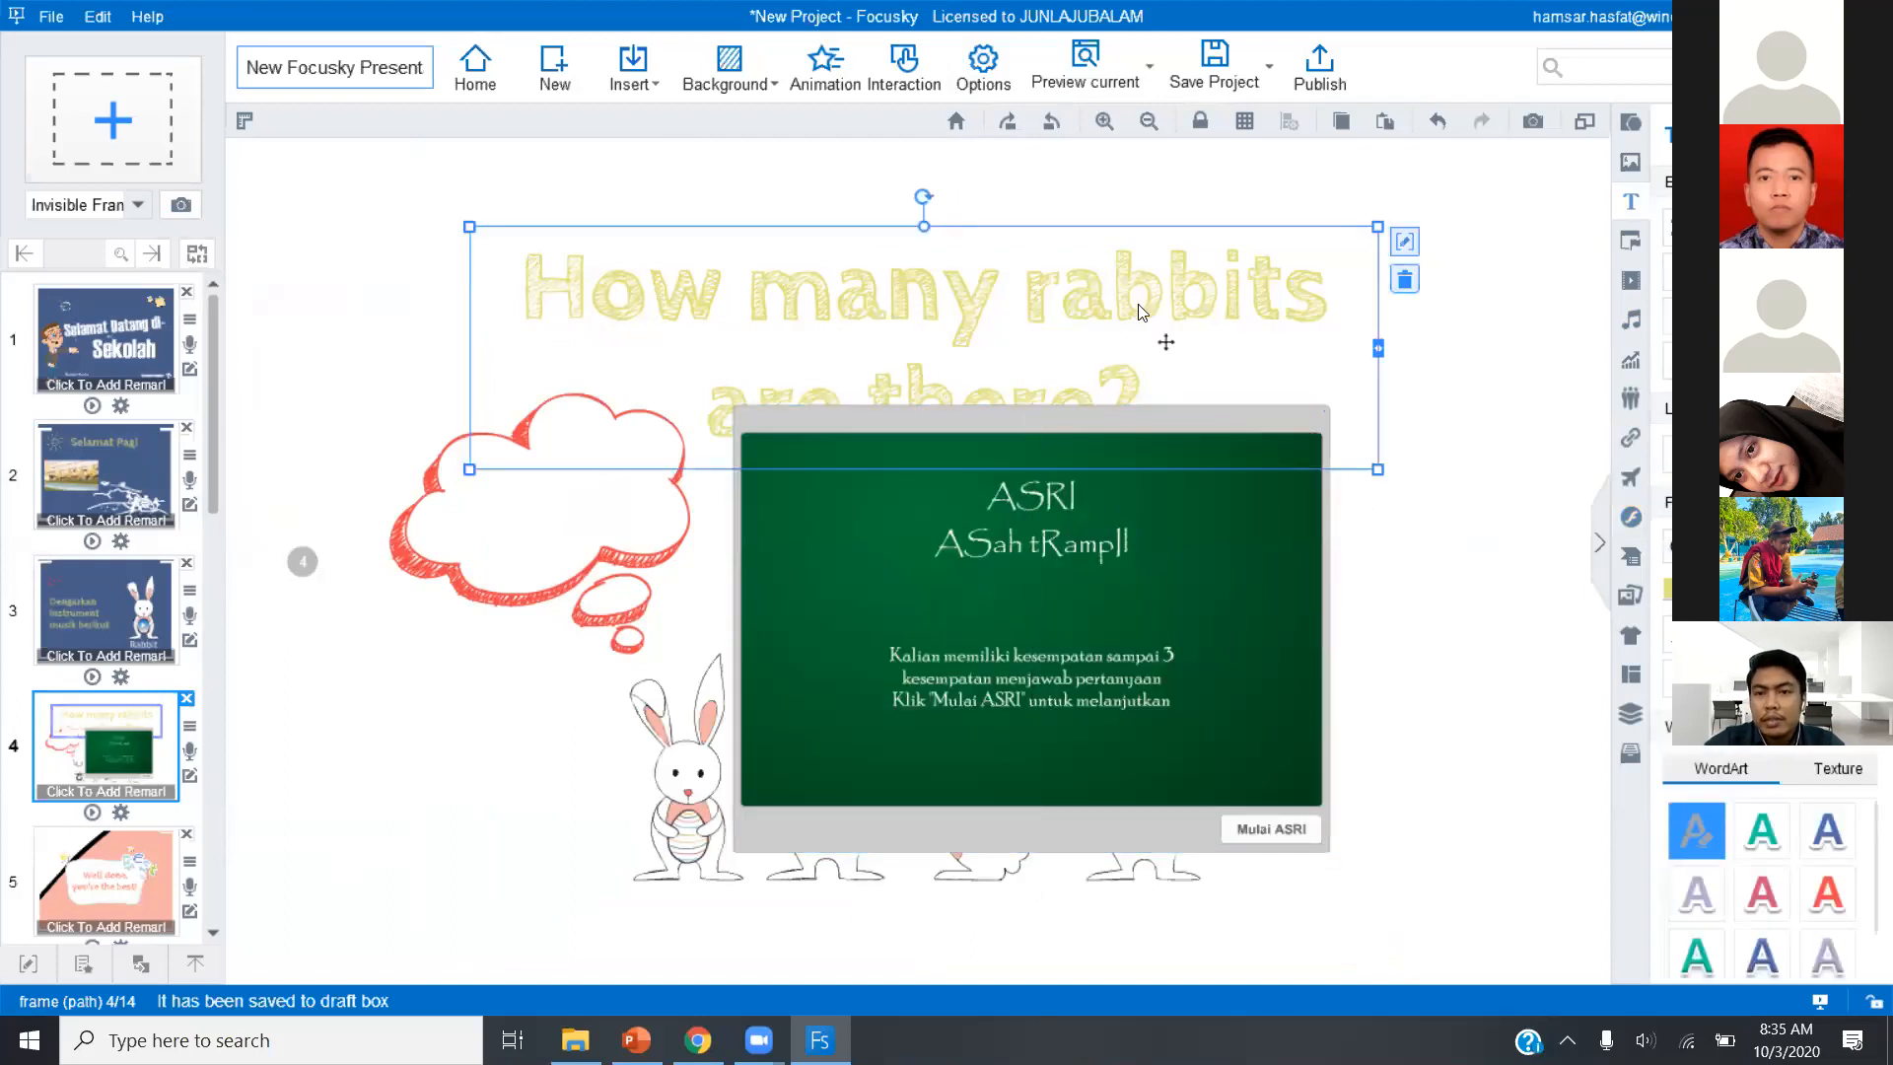
pyautogui.click(1404, 279)
pyautogui.click(1173, 527)
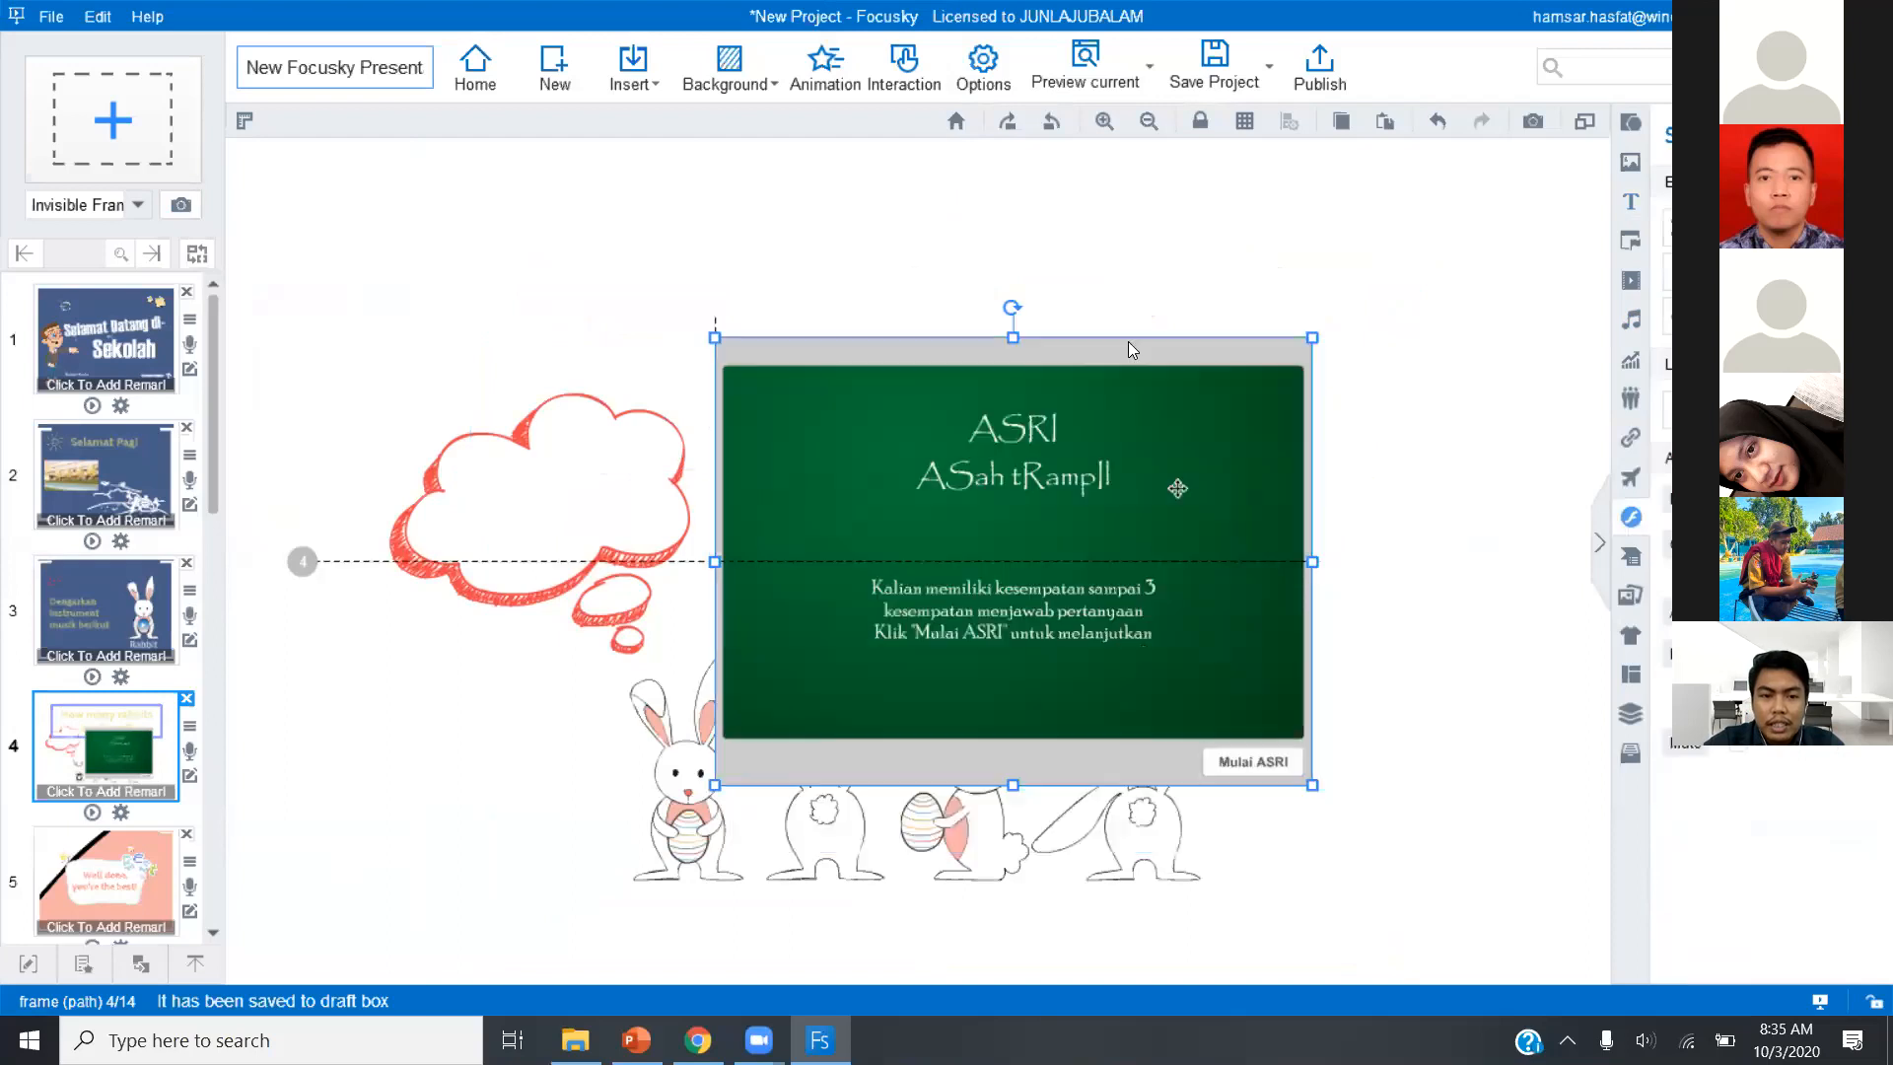
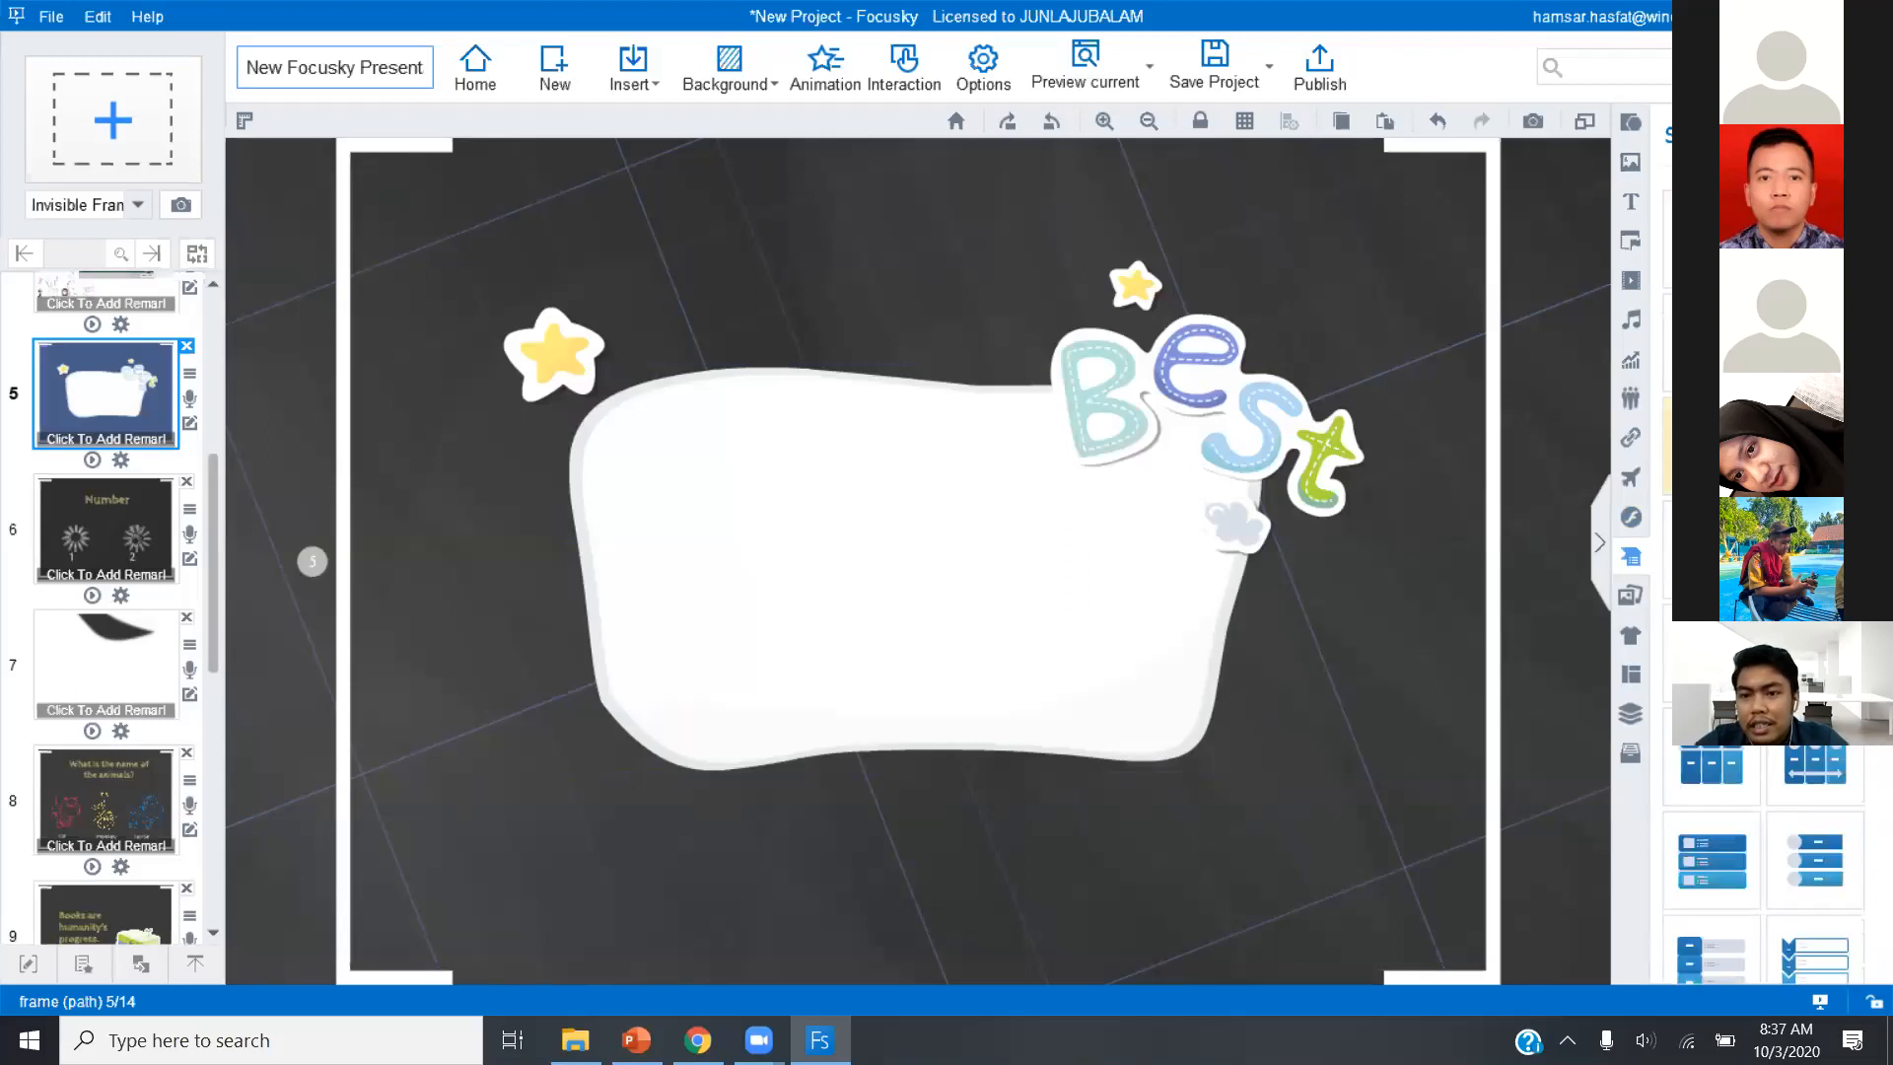
# Insert a three-column Smart Art table on slide 5 and delete it again.
pyautogui.click(1711, 447)
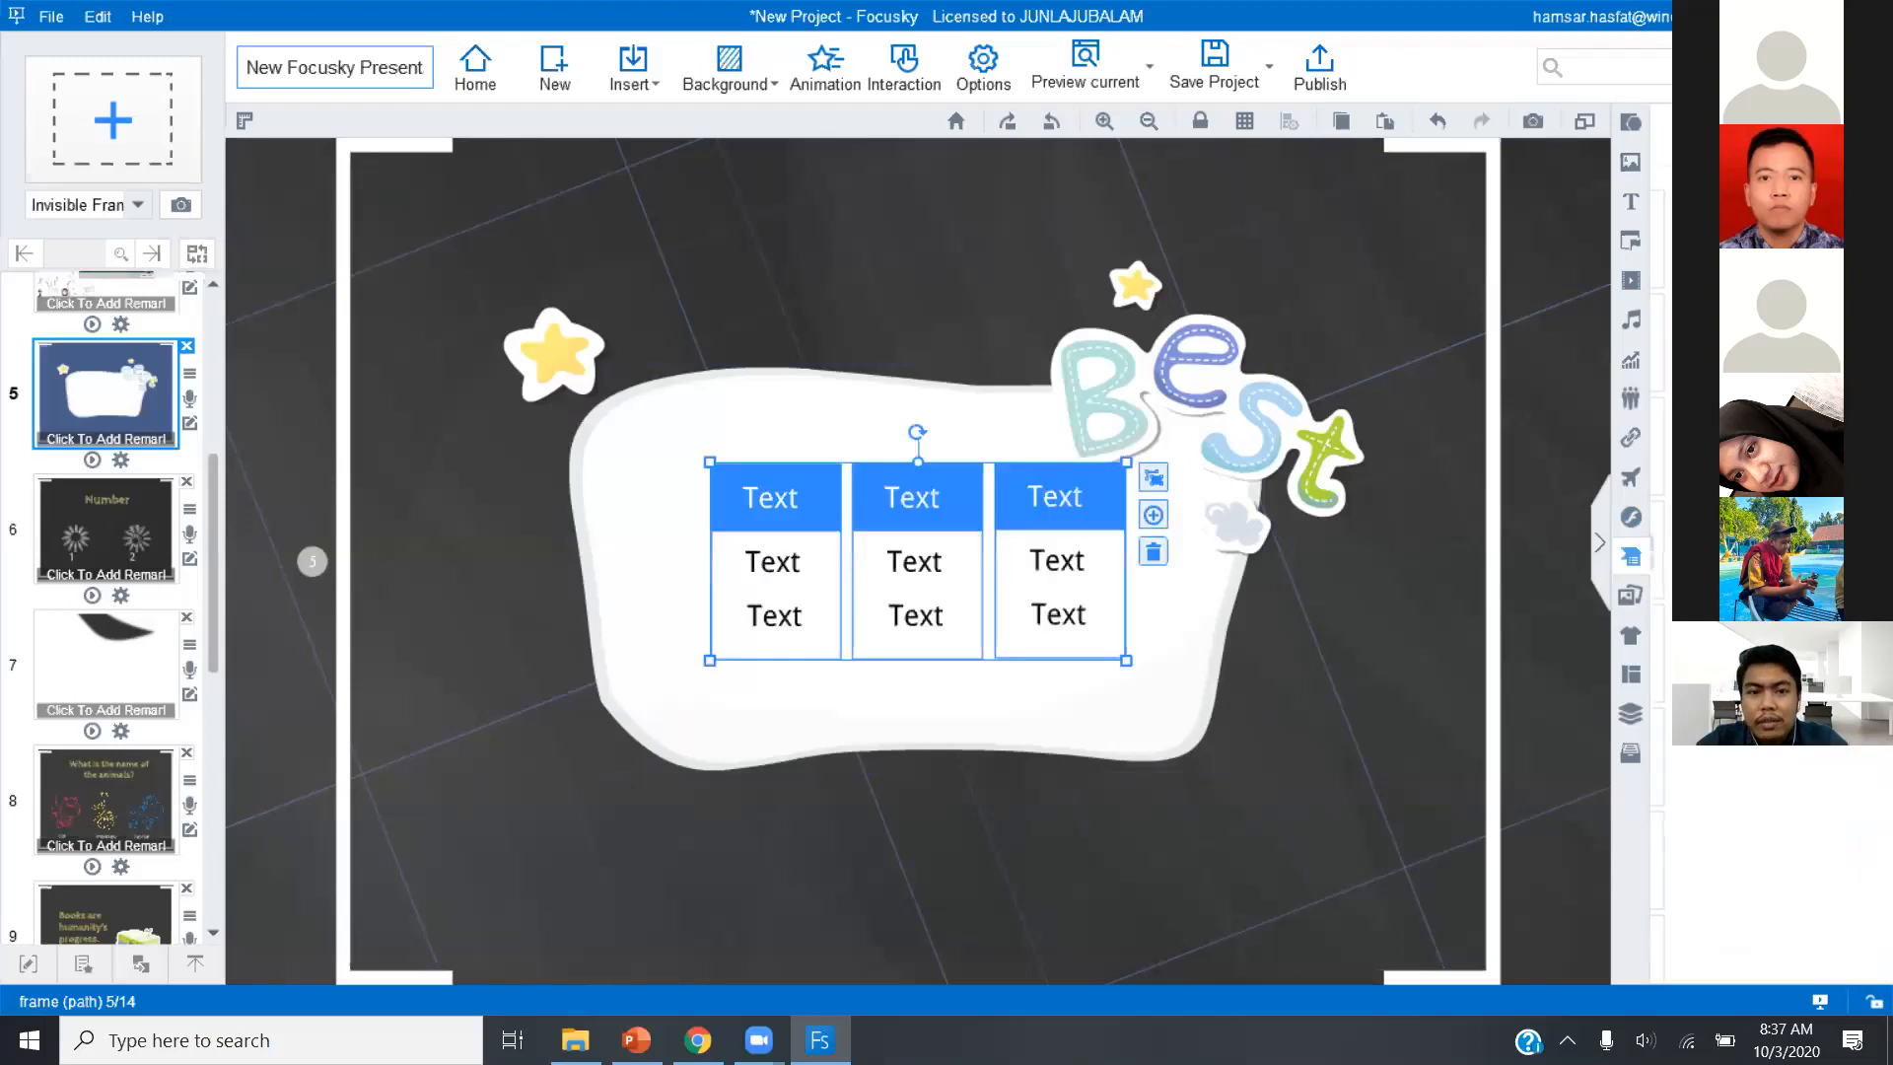
pyautogui.click(1154, 553)
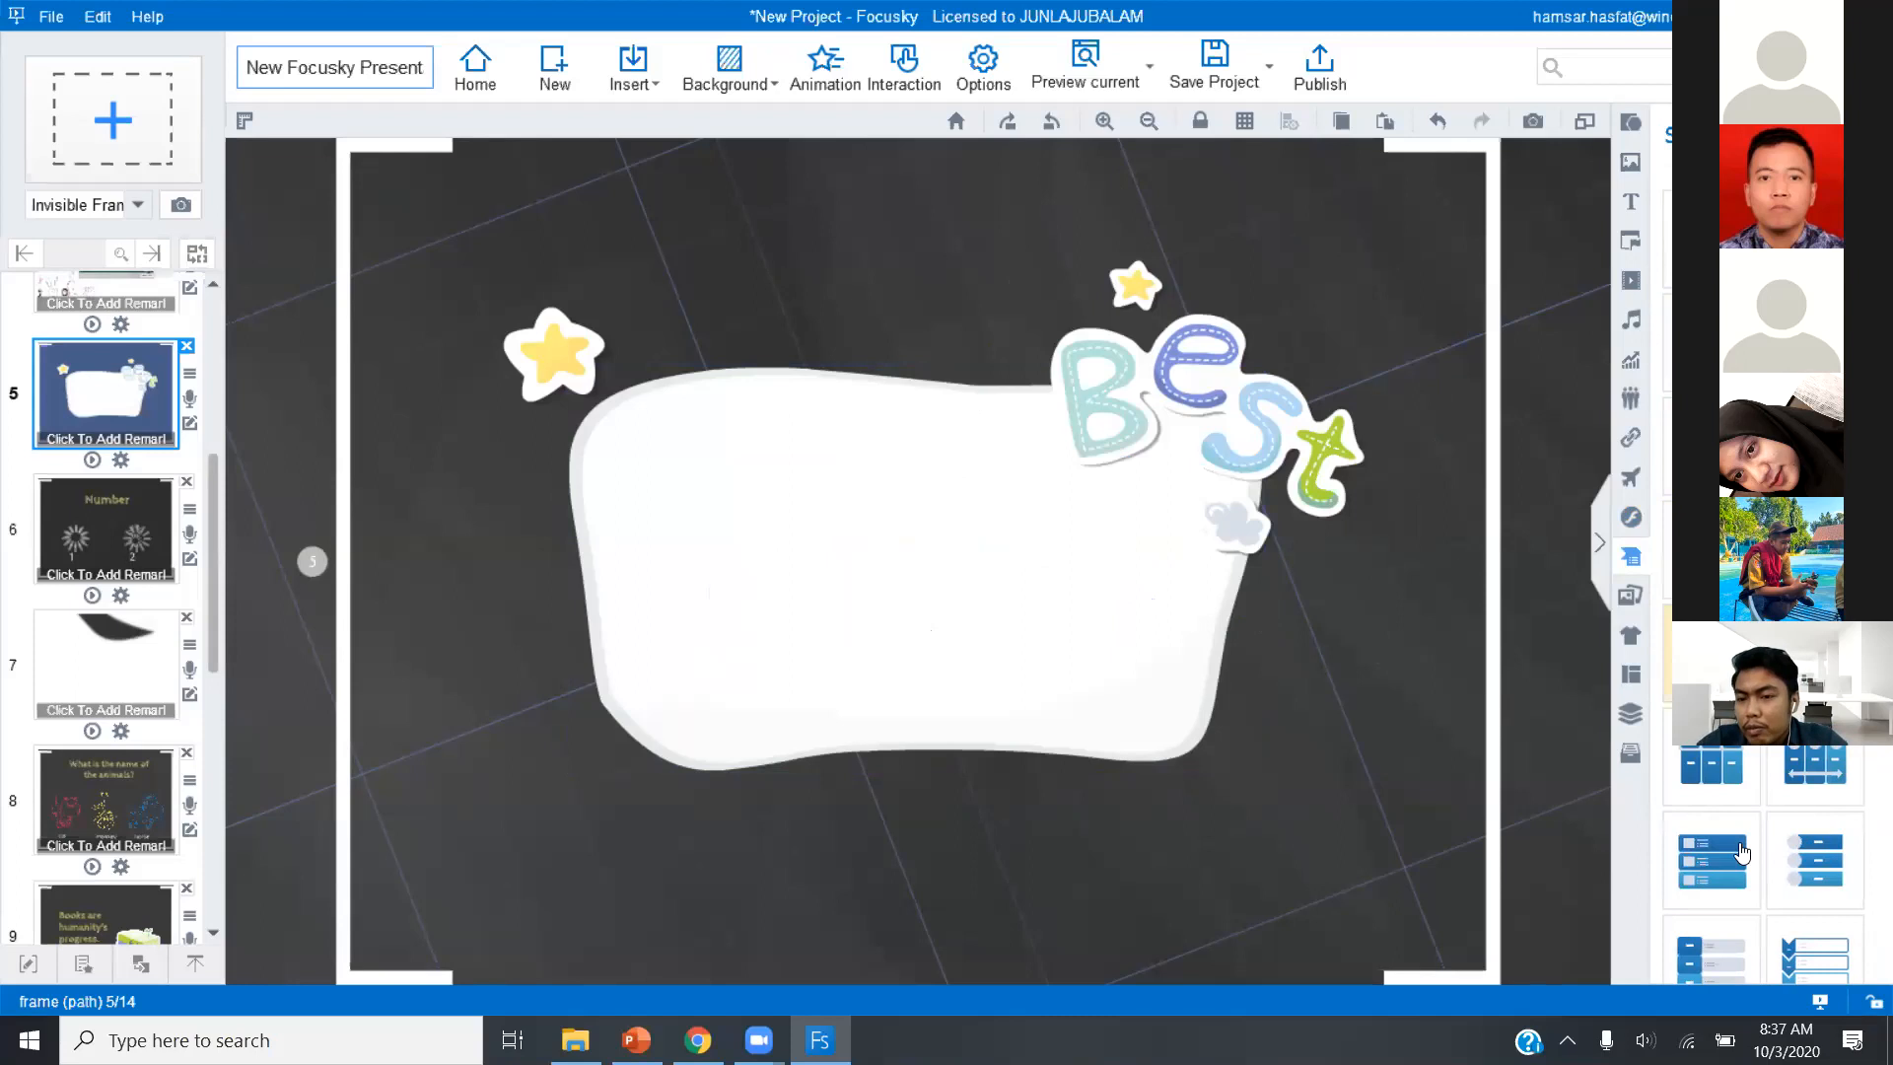
# Browse the symbol library, insert the detective symbol on slide 5 and delete it again.
pyautogui.click(653, 85)
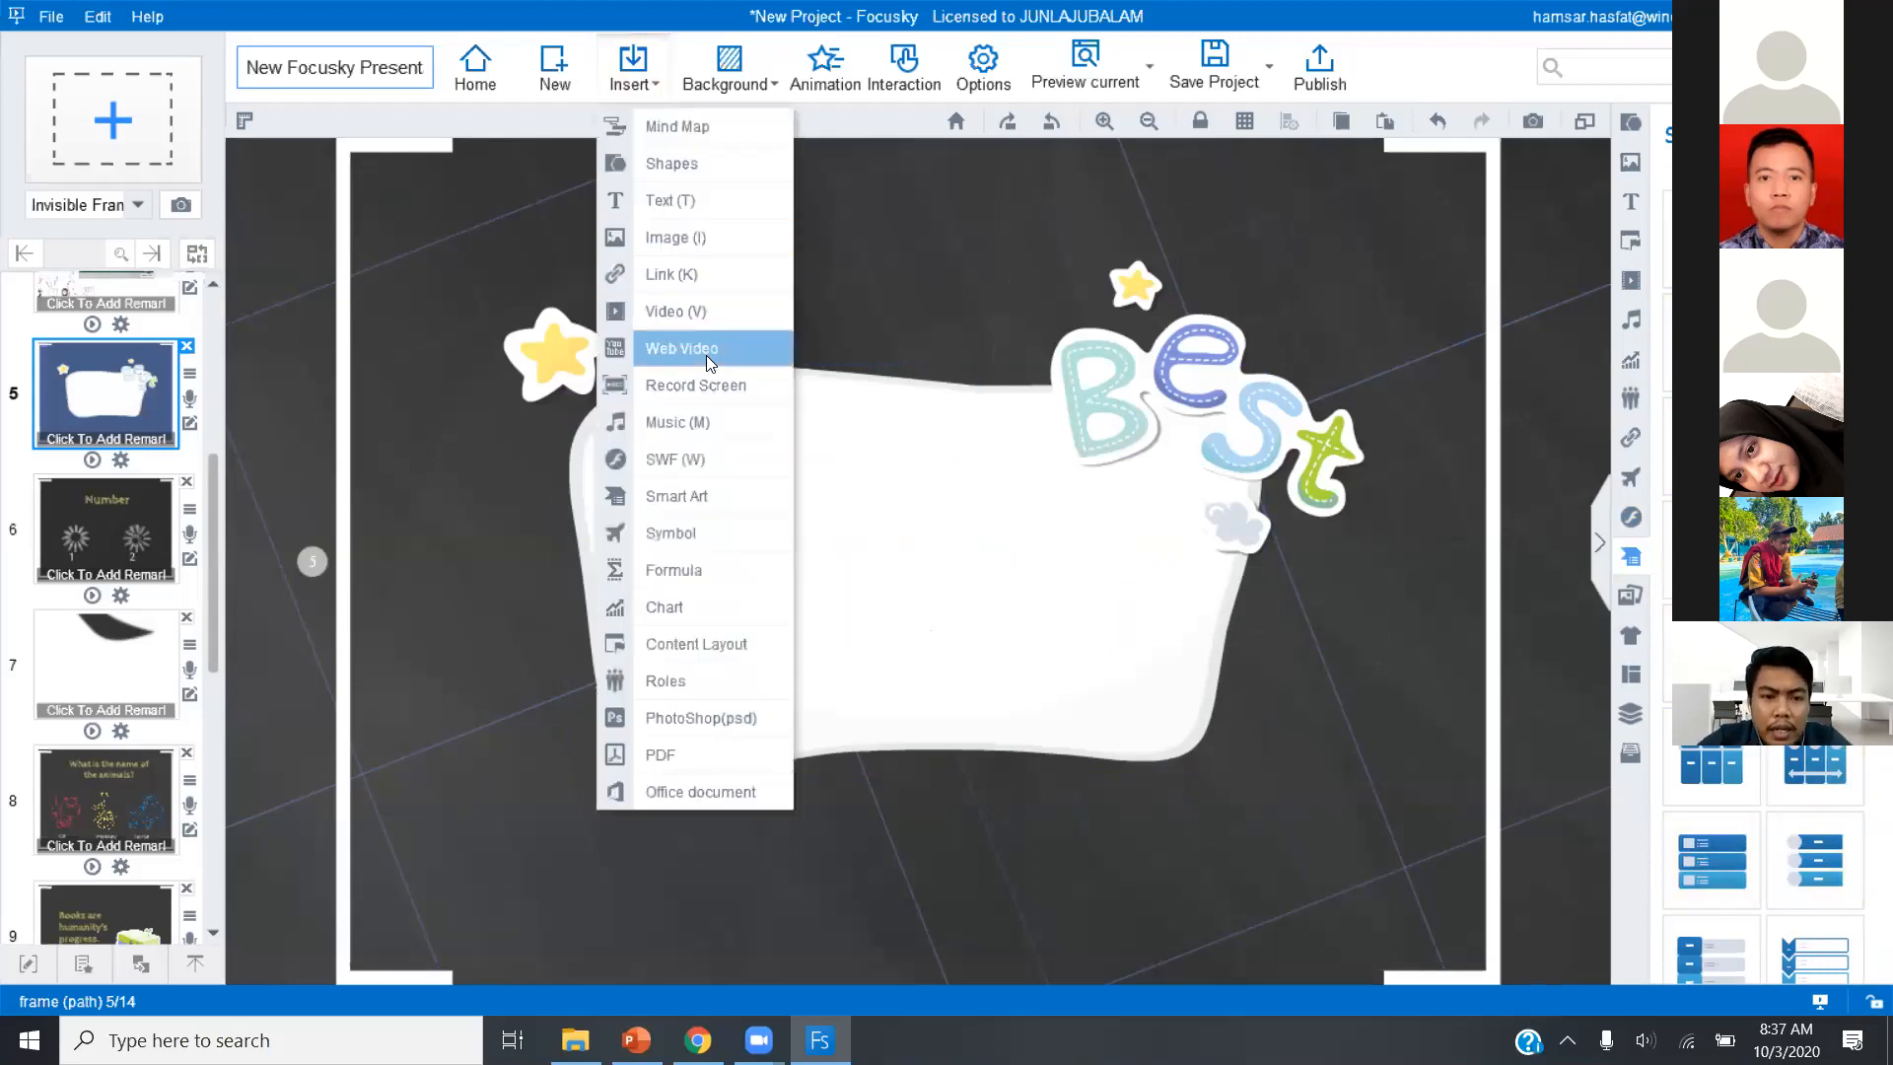
pyautogui.click(658, 552)
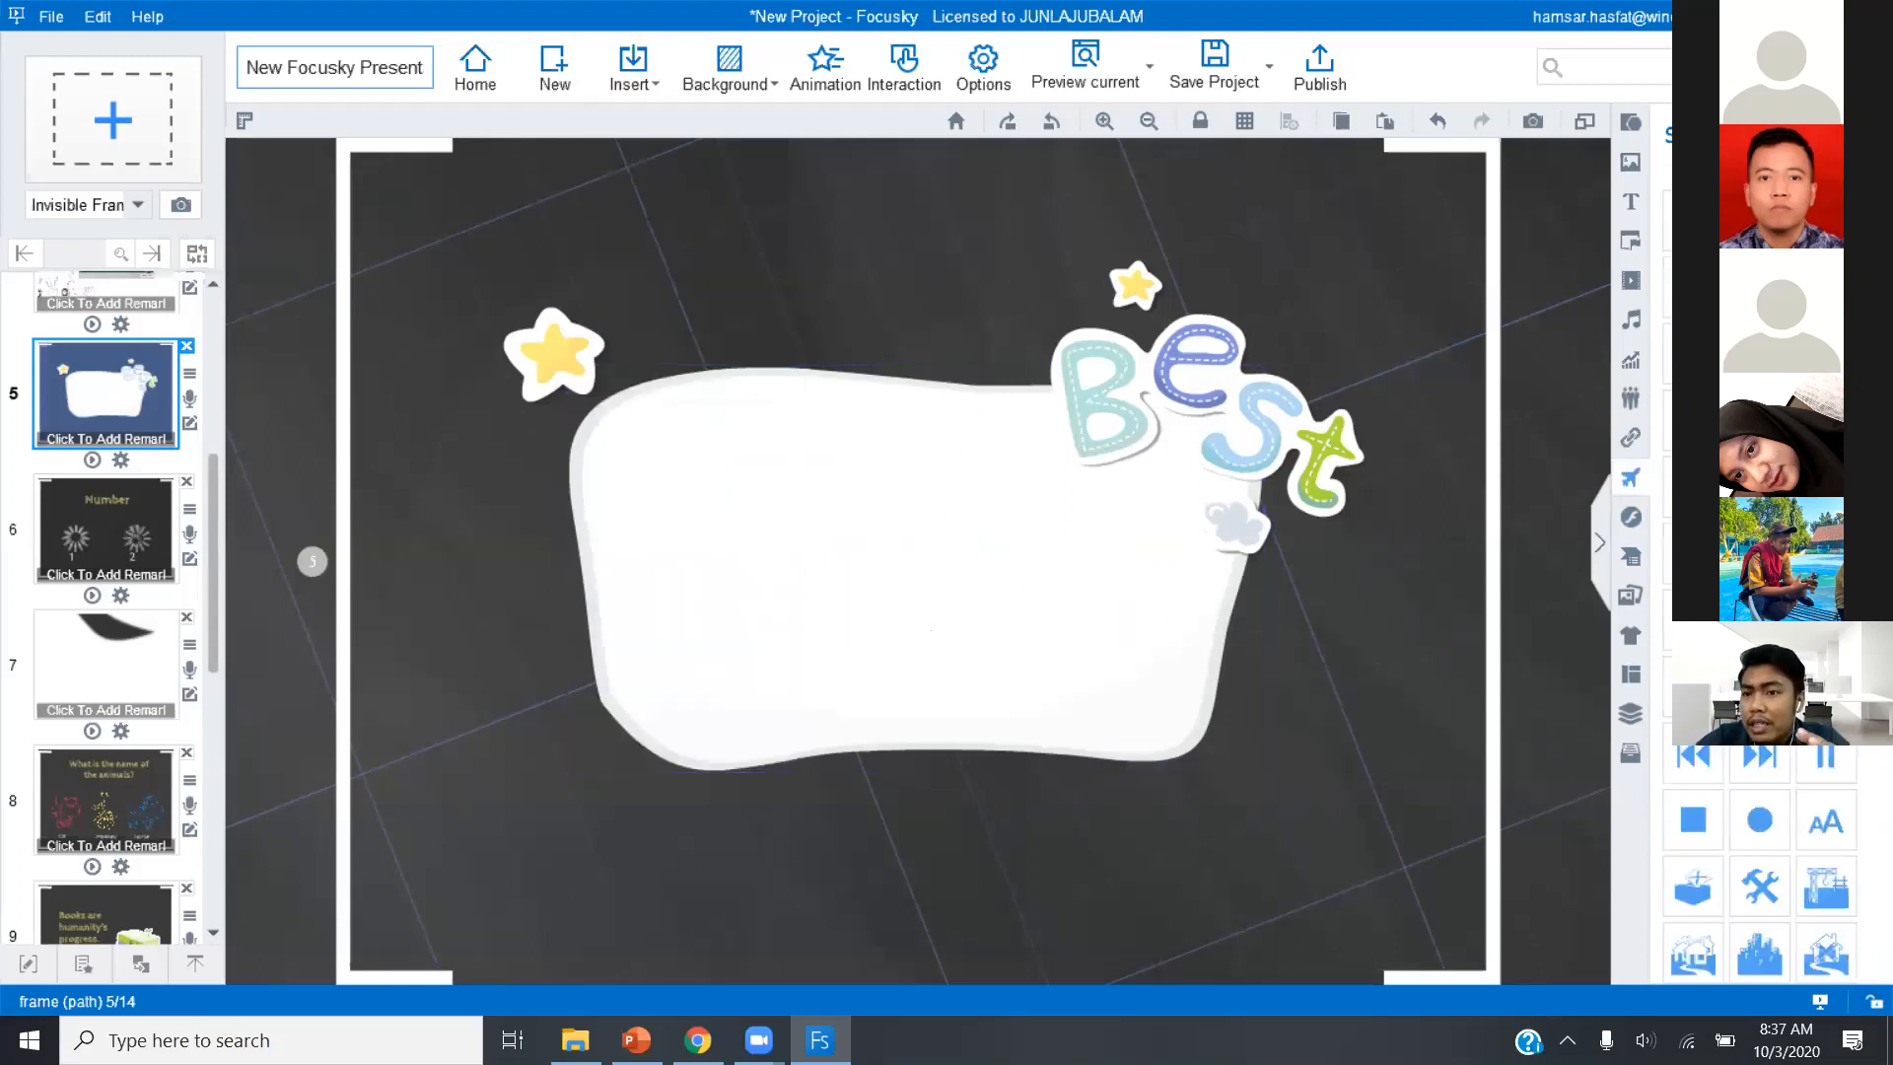
pyautogui.scroll(-7, 1759, 857)
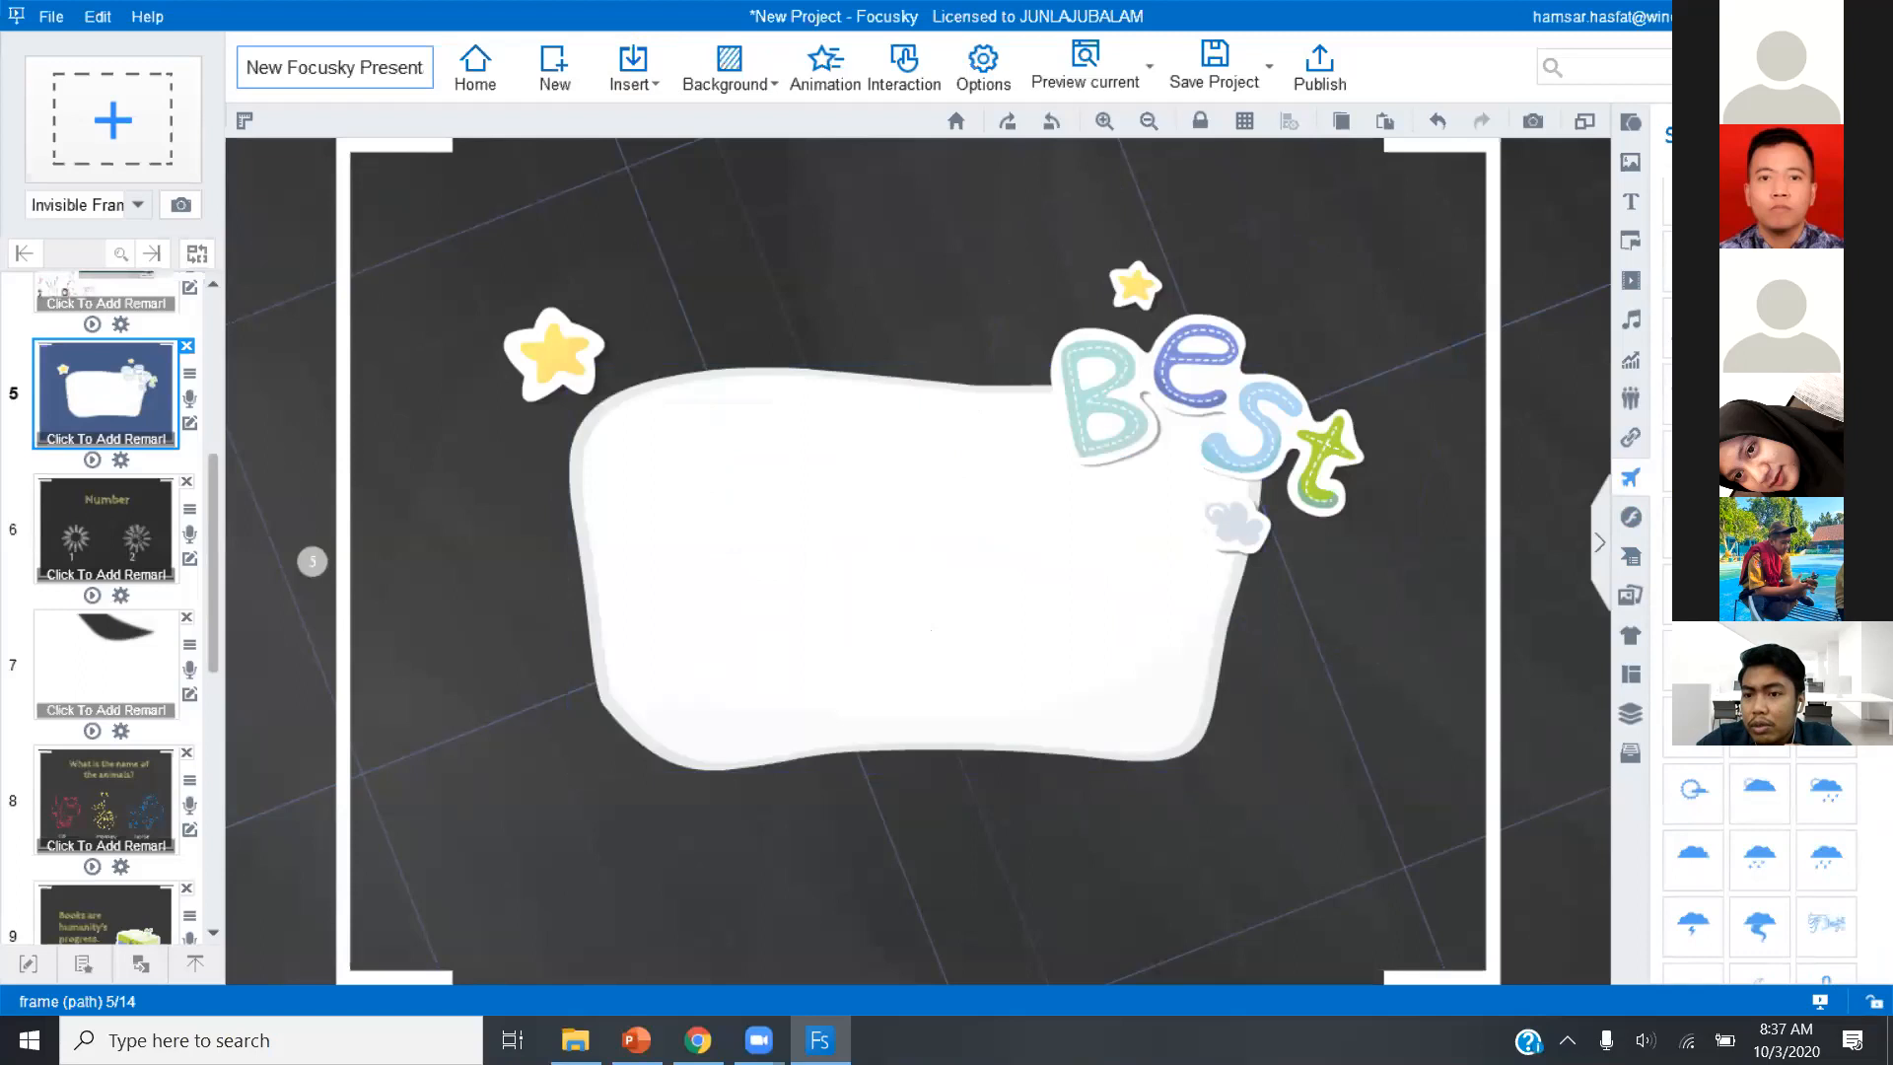
pyautogui.scroll(5, 1760, 868)
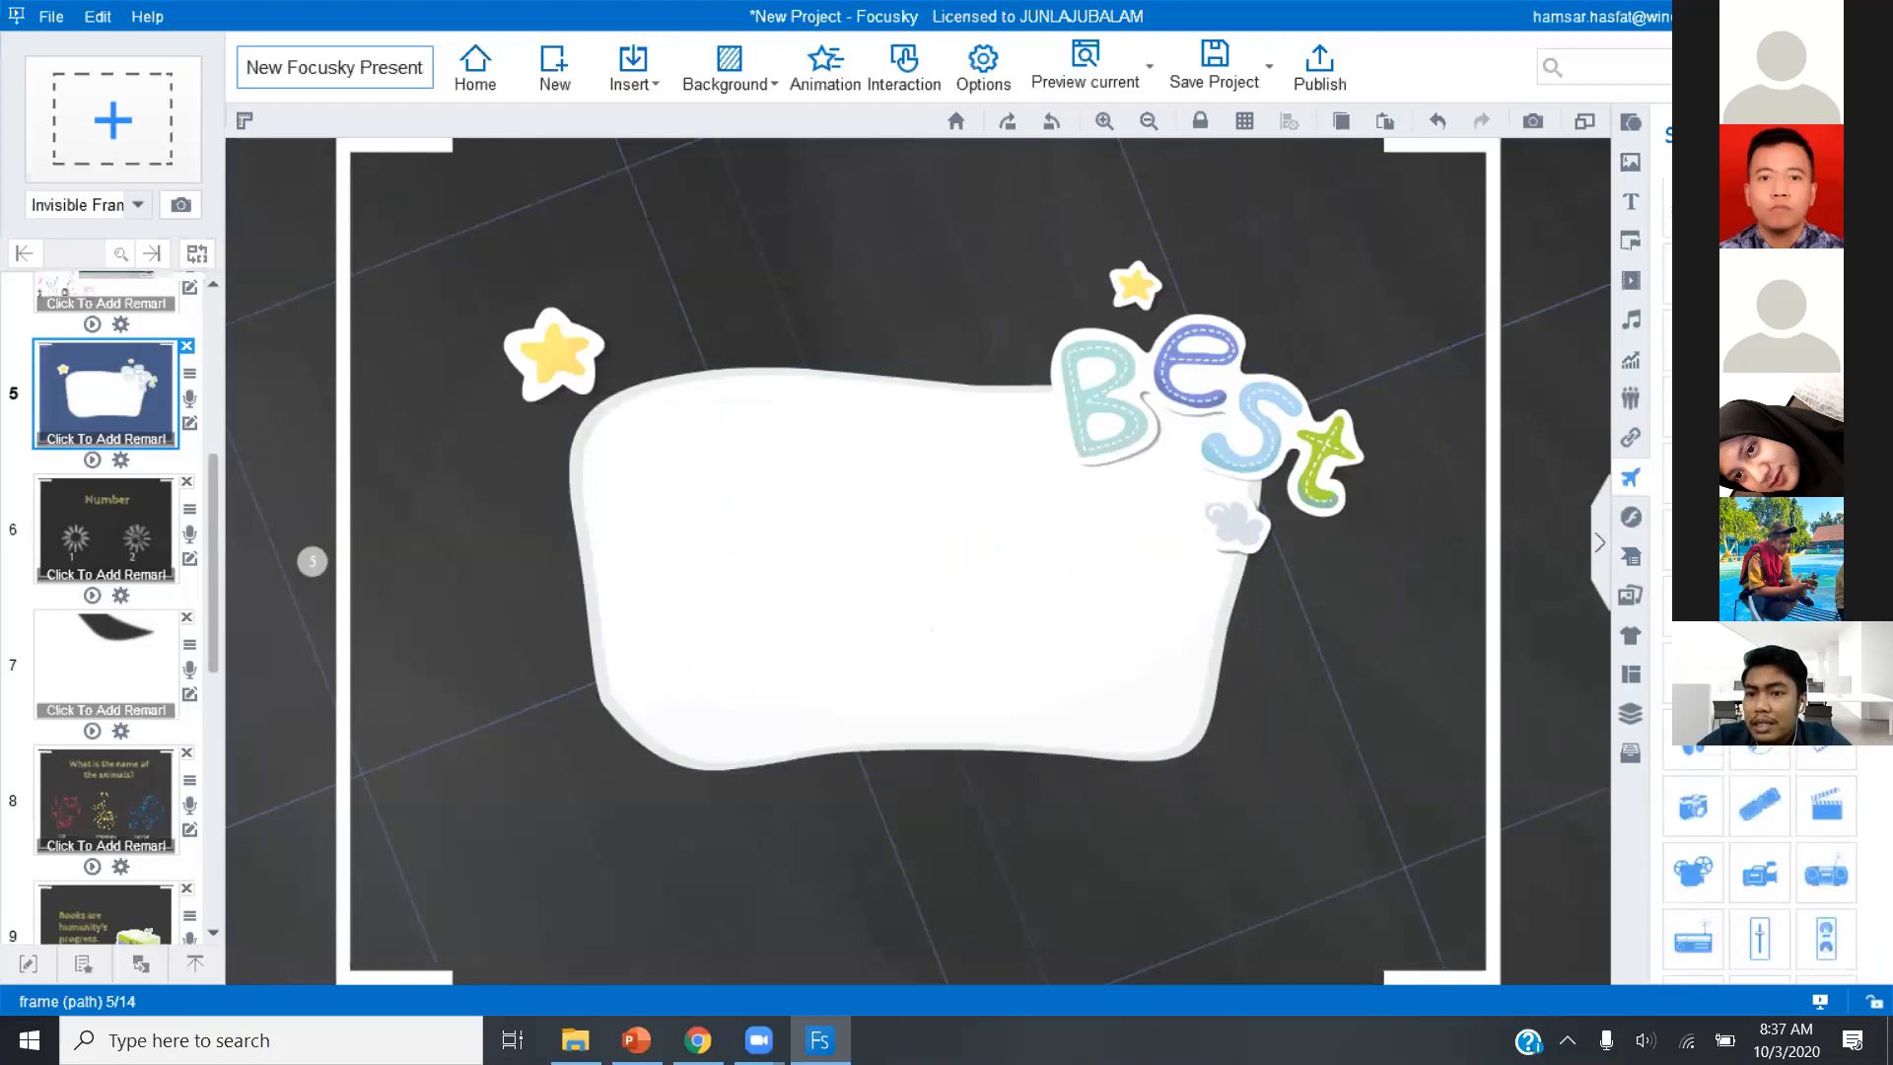
pyautogui.click(1669, 366)
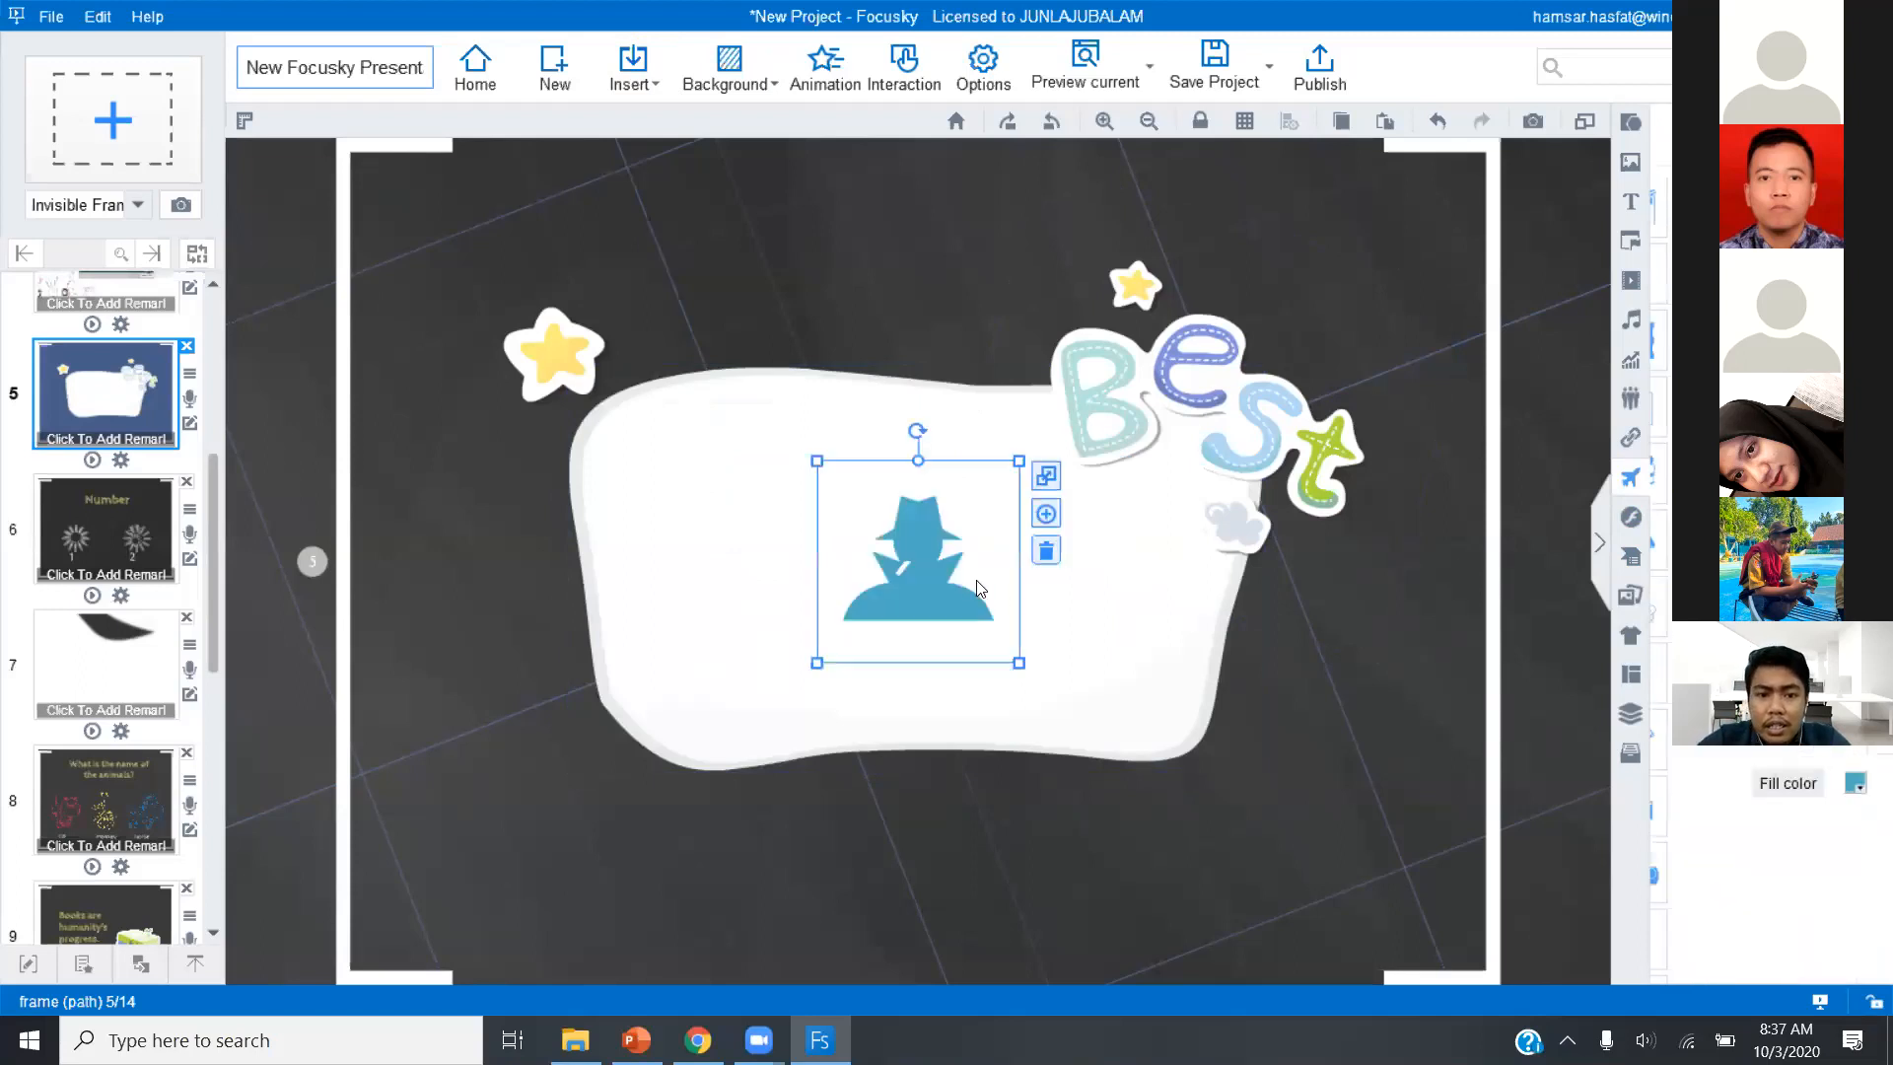
pyautogui.click(1046, 552)
# Insert a formula on slide 5 showing the fourth root of 91.
pyautogui.click(631, 64)
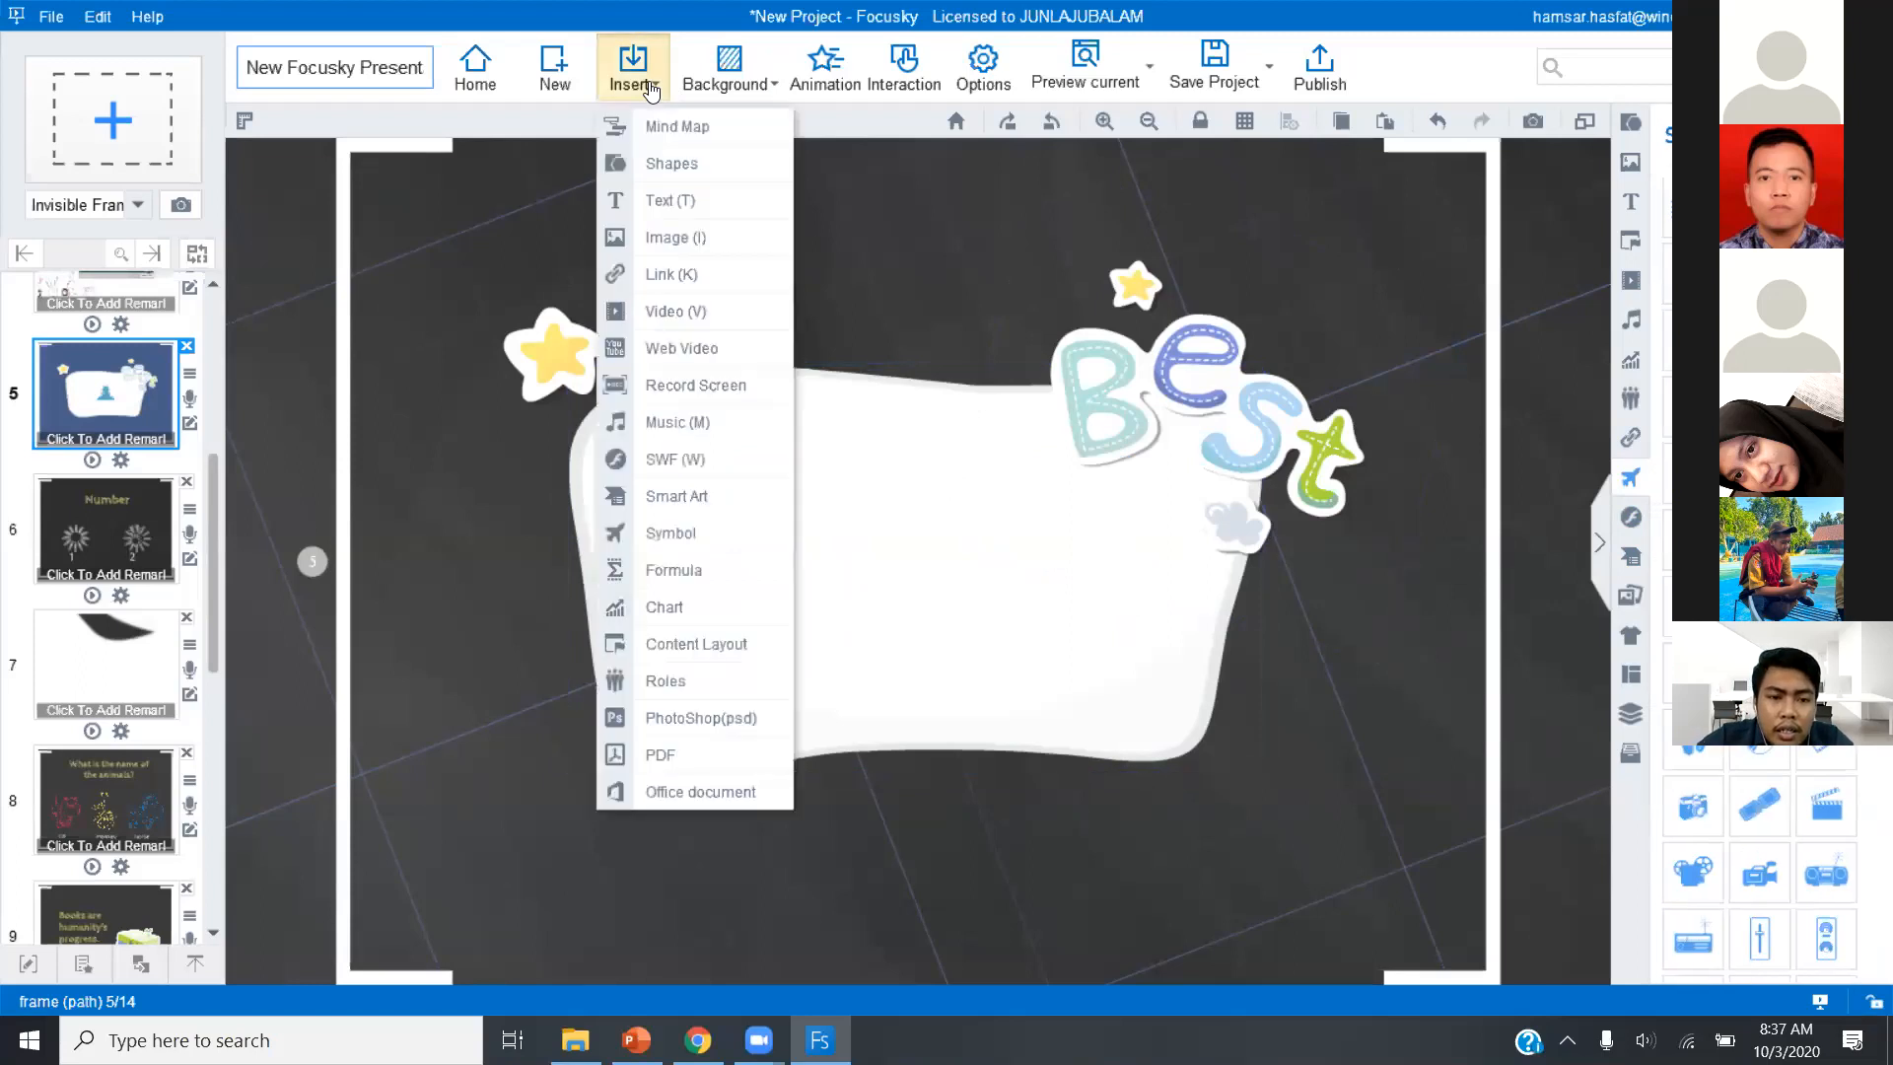
pyautogui.click(666, 579)
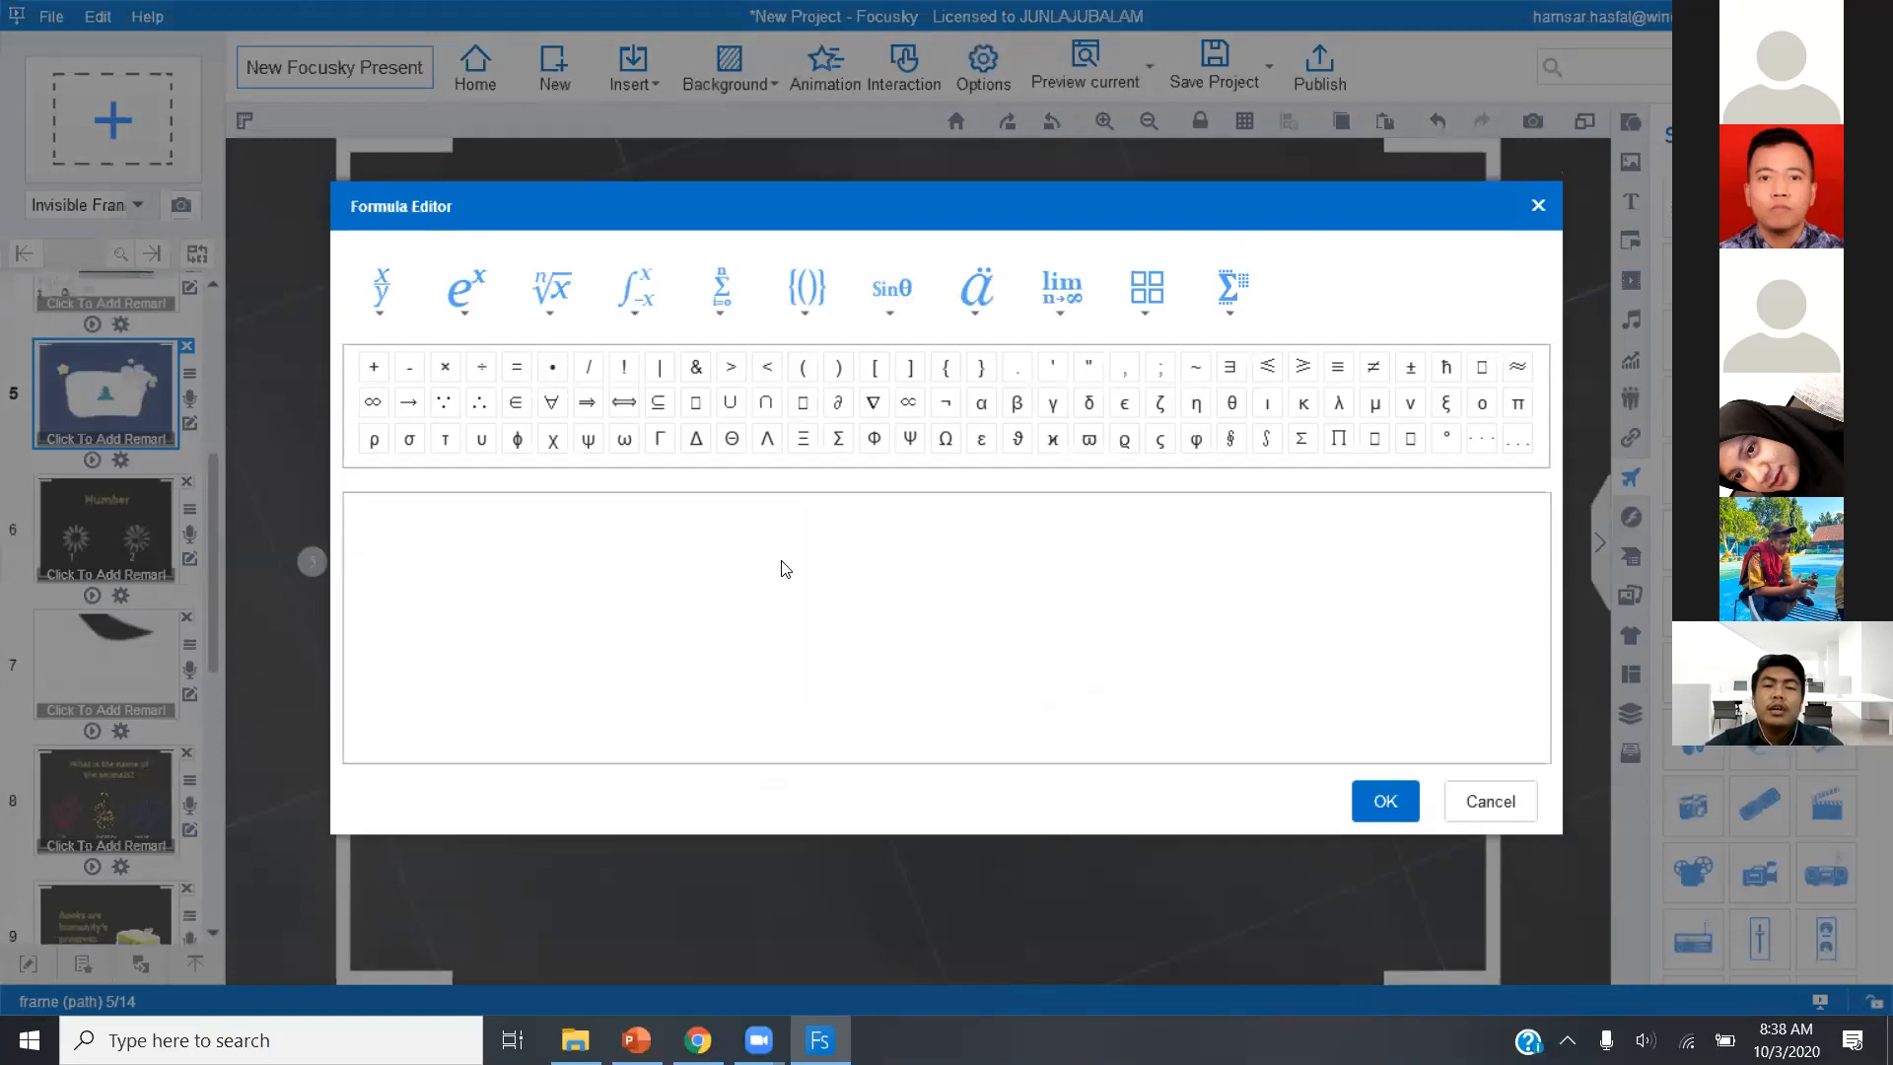
pyautogui.click(564, 305)
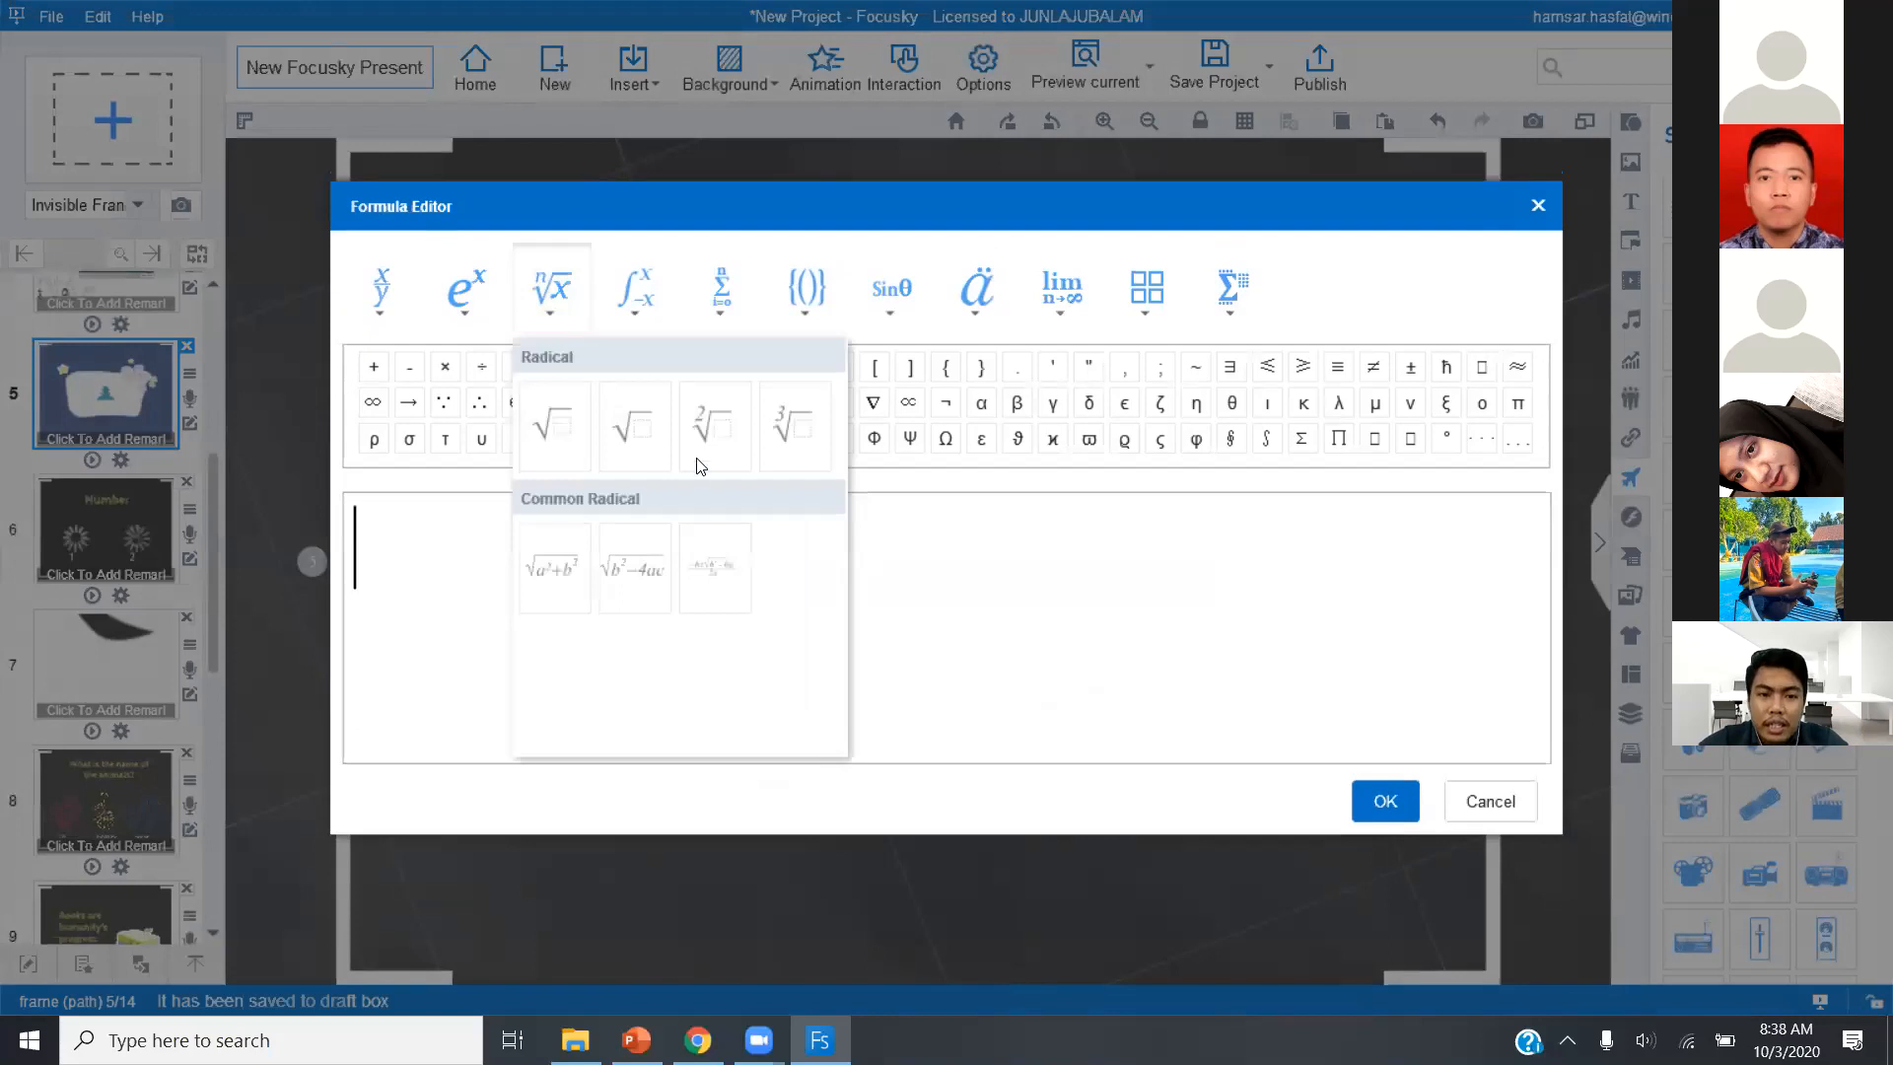
pyautogui.click(643, 432)
pyautogui.click(370, 537)
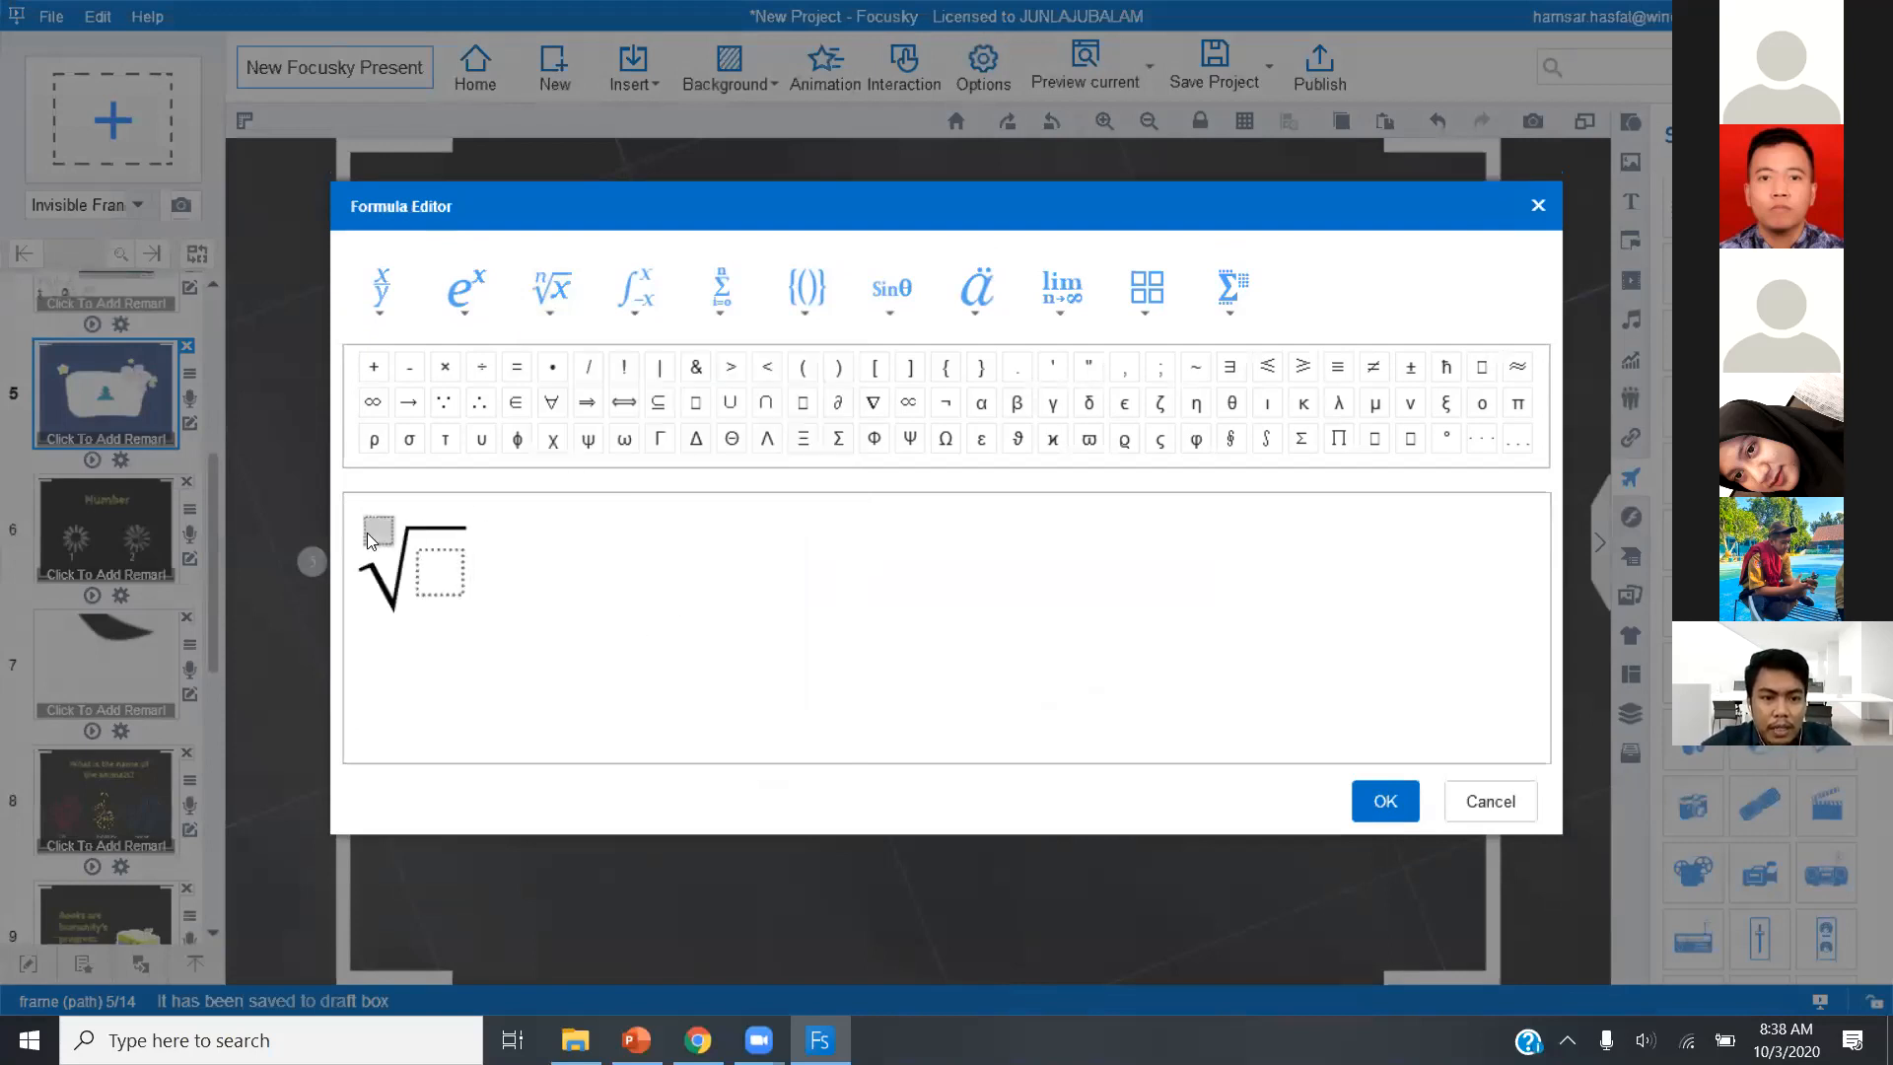
pyautogui.write('4√')
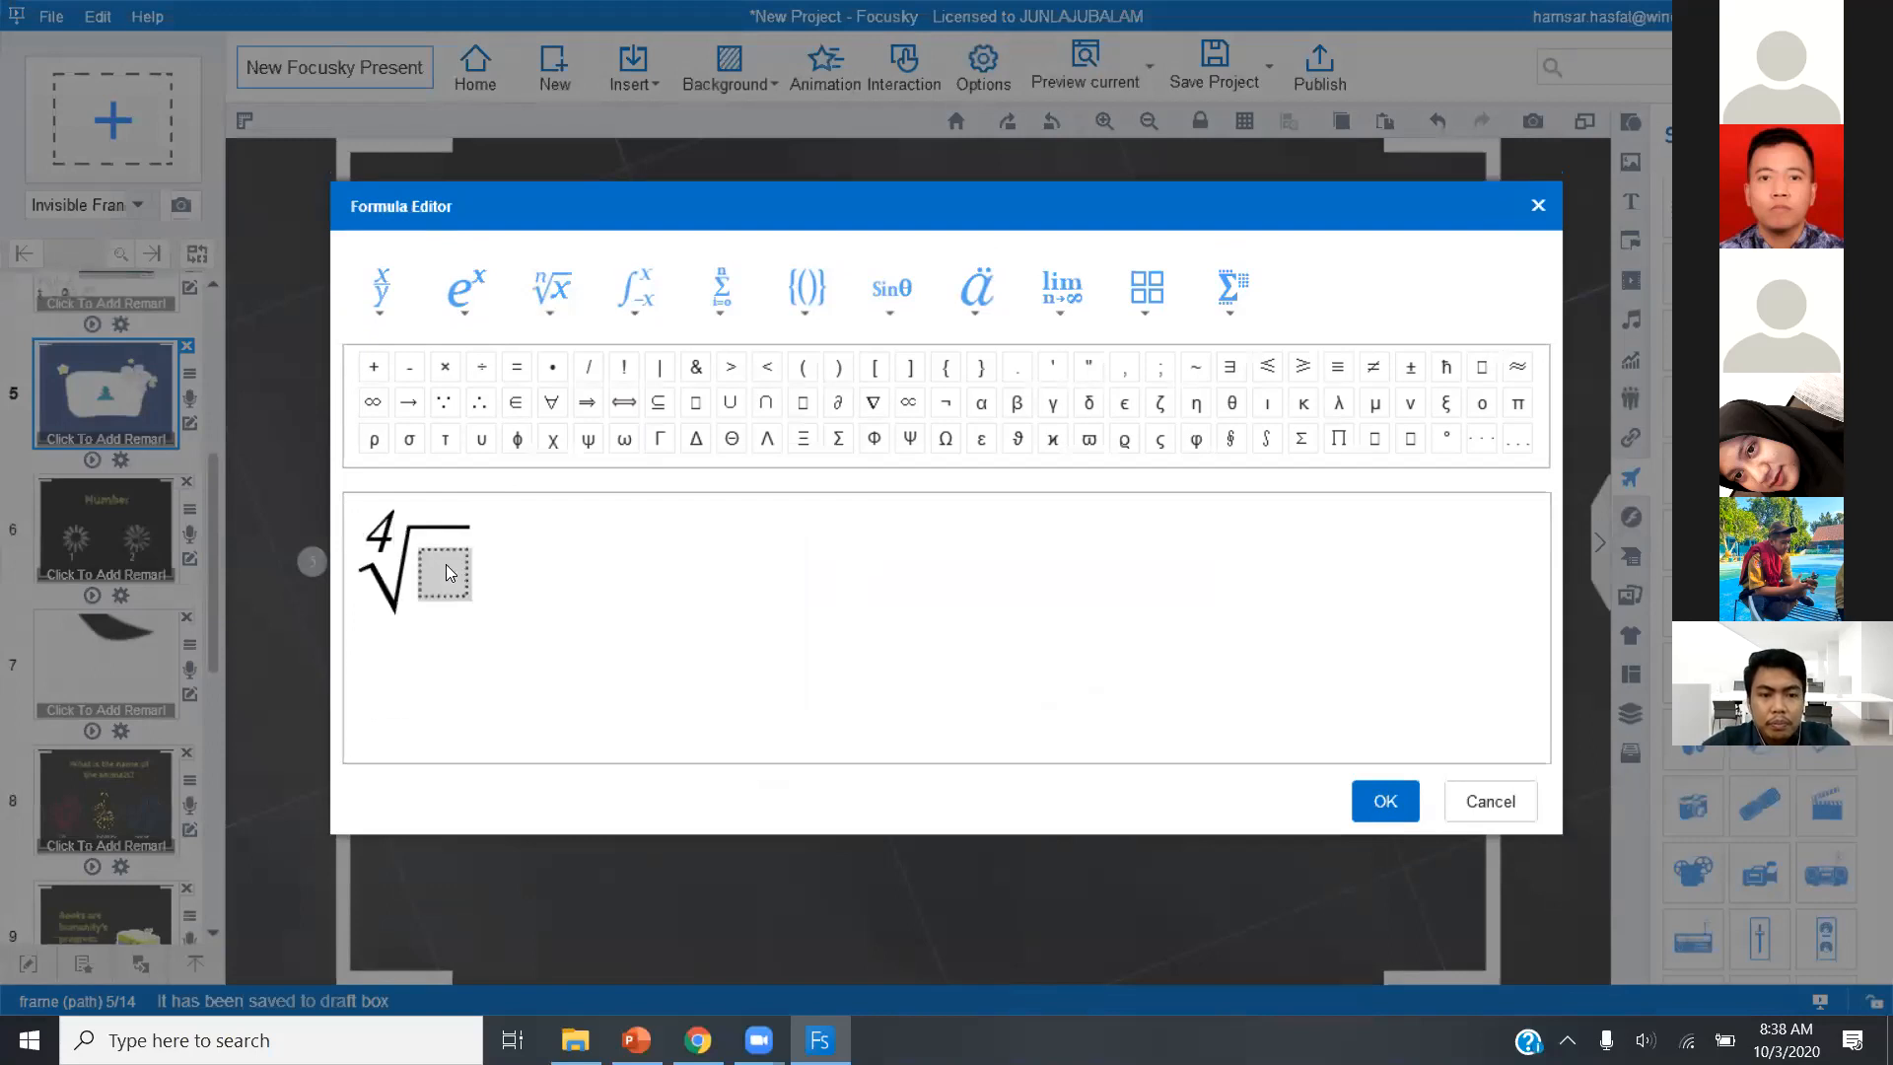
pyautogui.write('91')
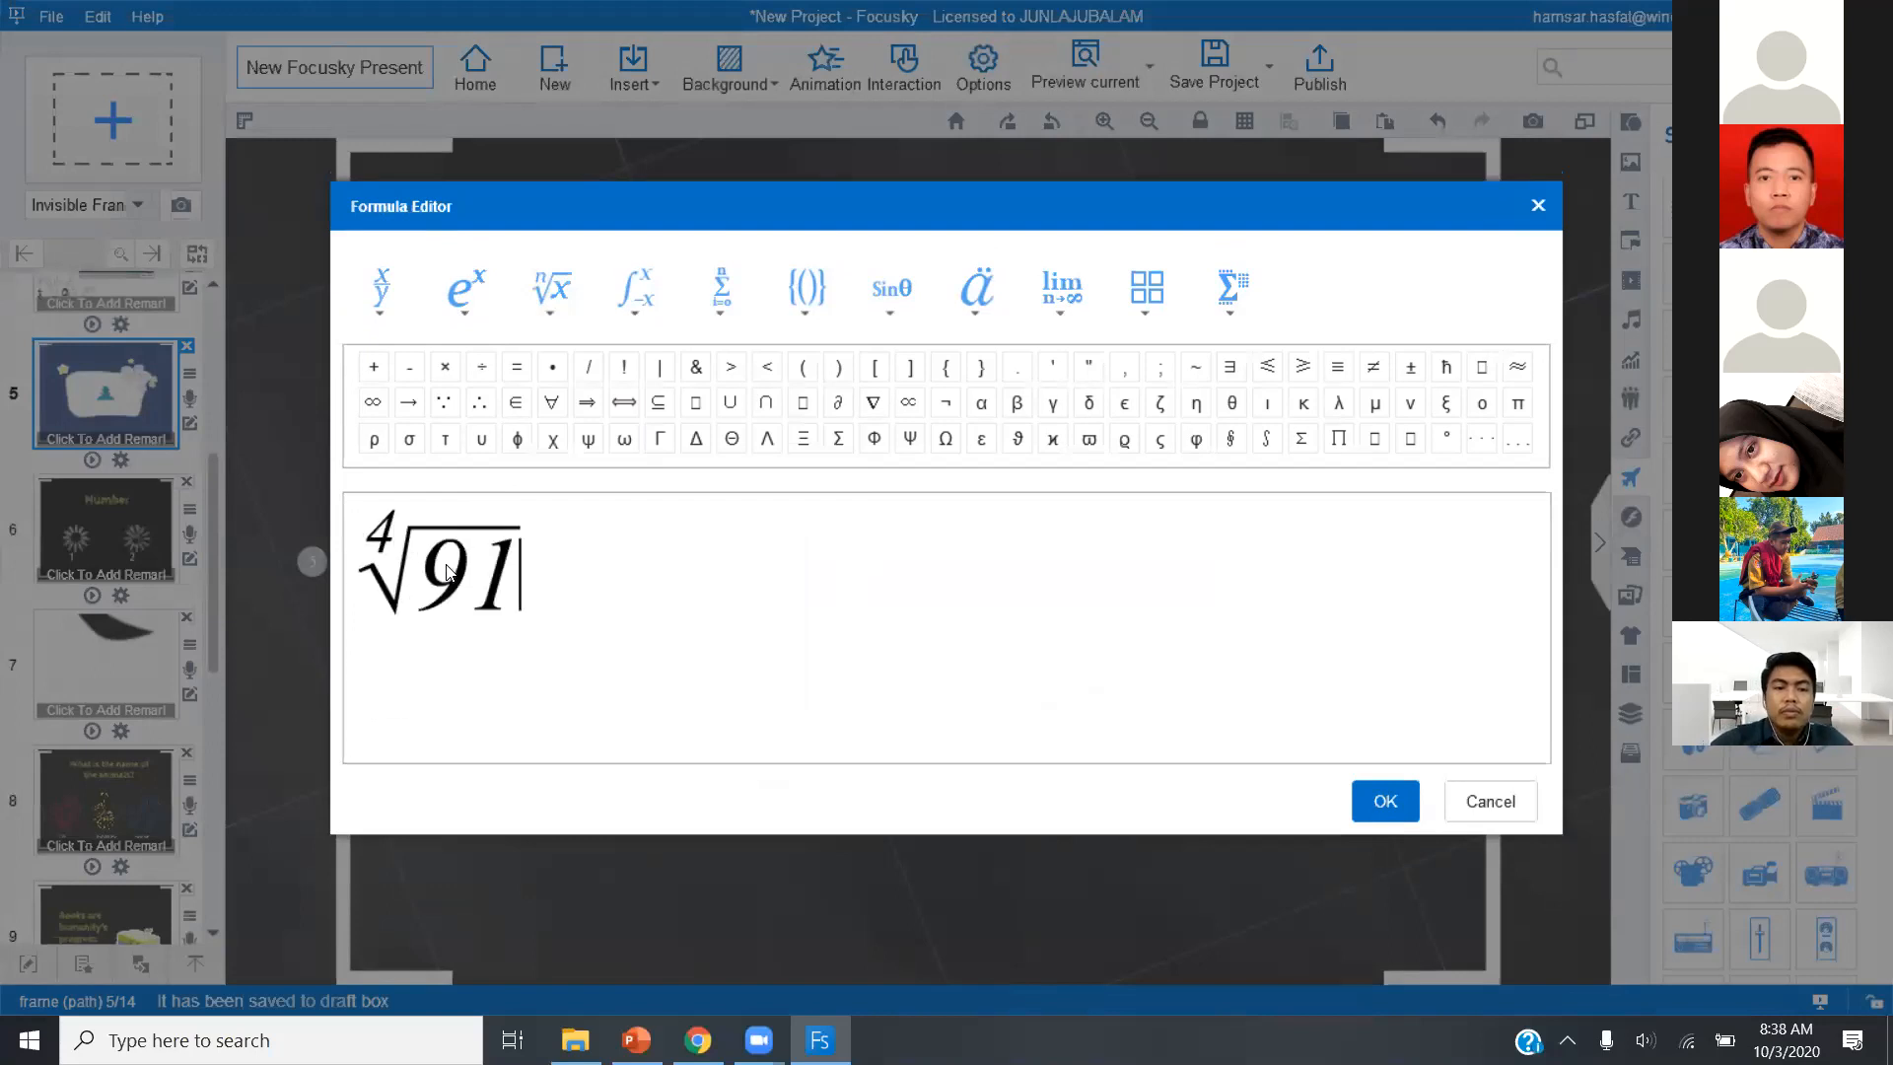
pyautogui.click(1380, 803)
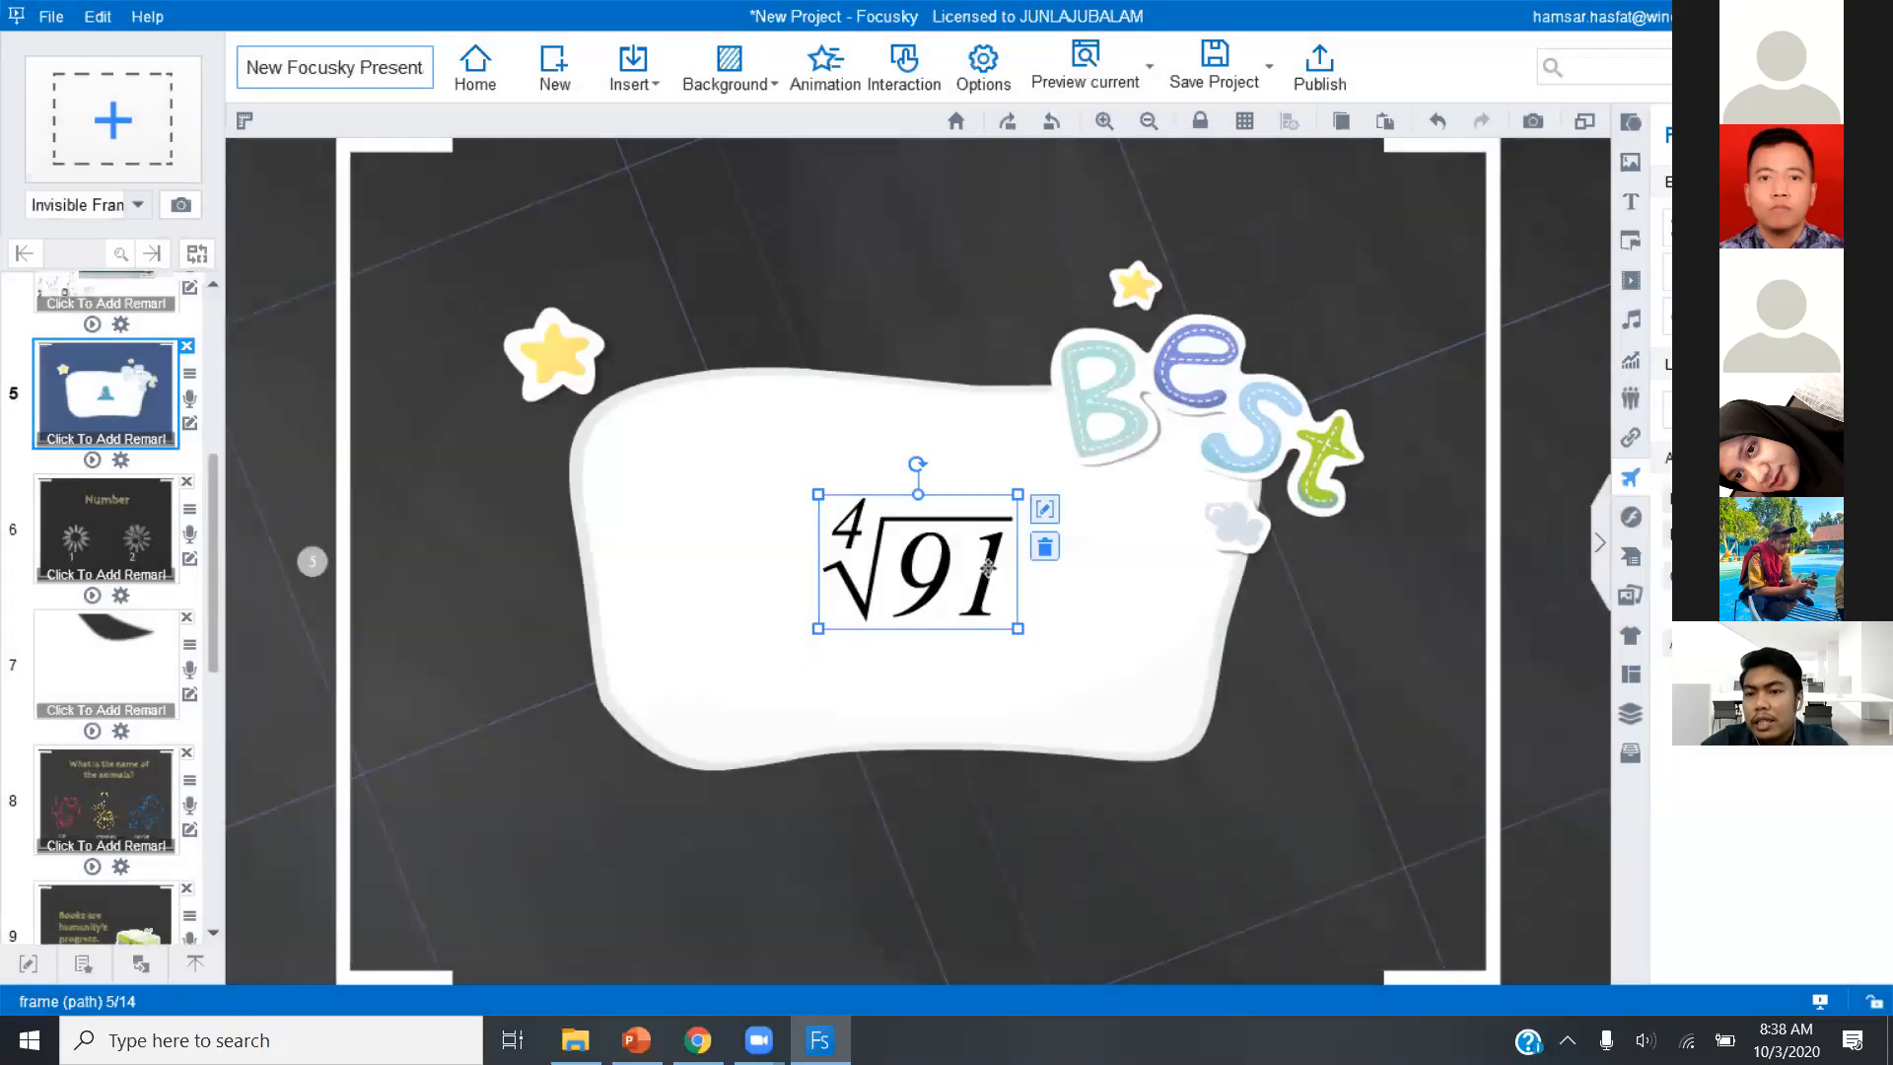
# Colour the root formula dark blue #1F497D and move it to the left half of the white shape.
pyautogui.click(1729, 500)
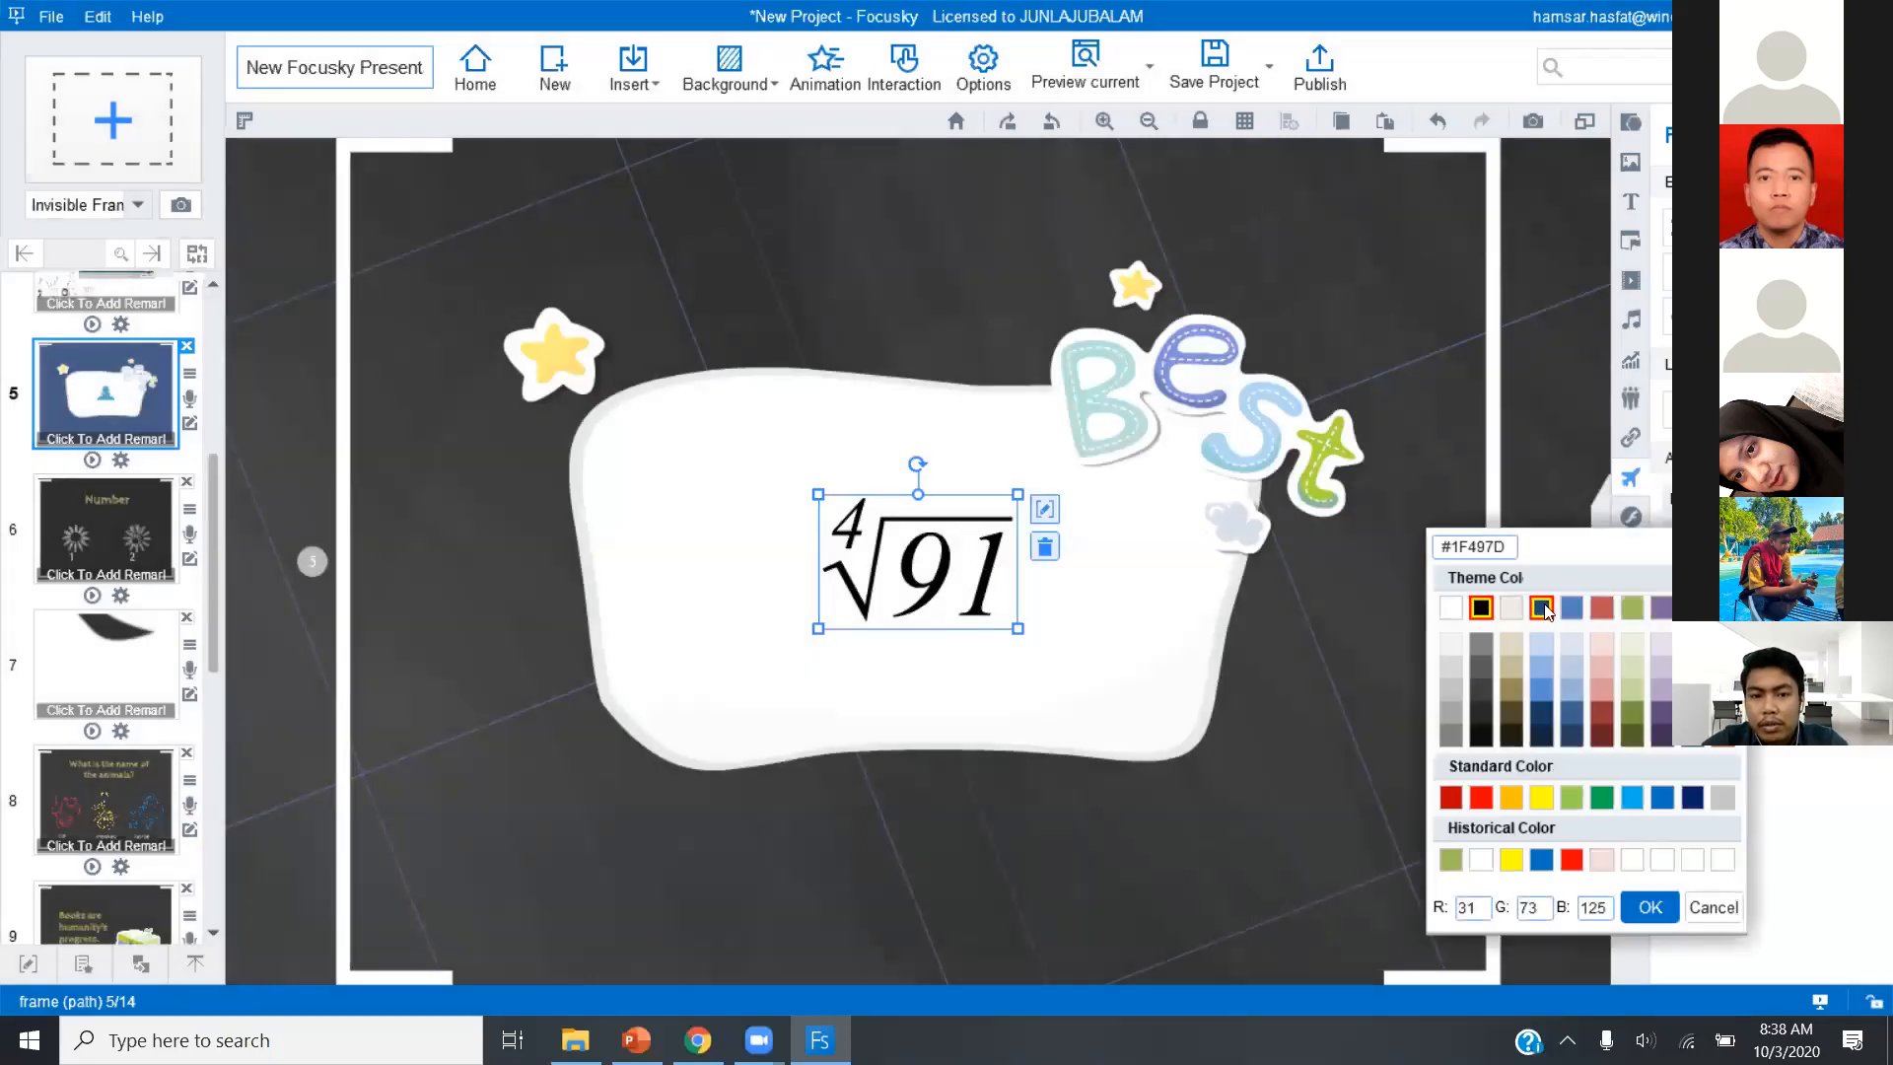
pyautogui.click(1542, 608)
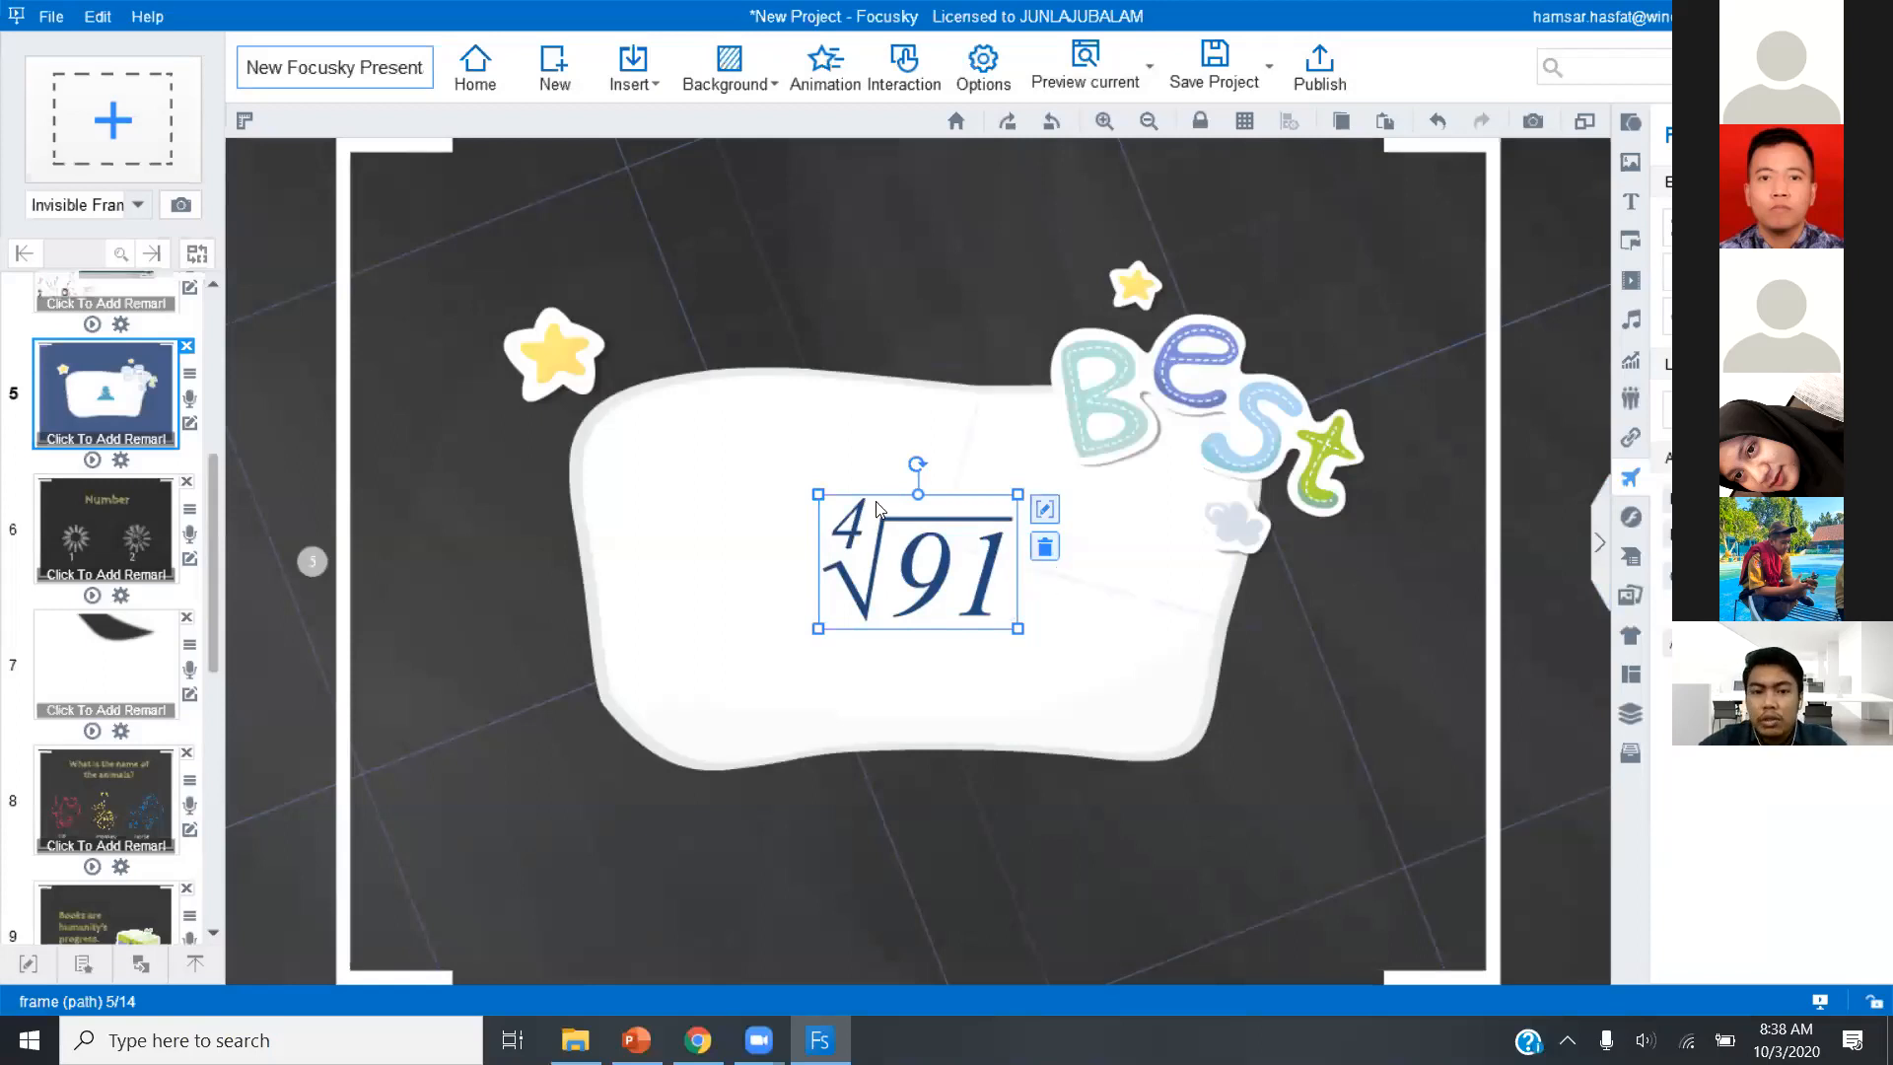
pyautogui.moveTo(876, 612); pyautogui.dragTo(705, 619)
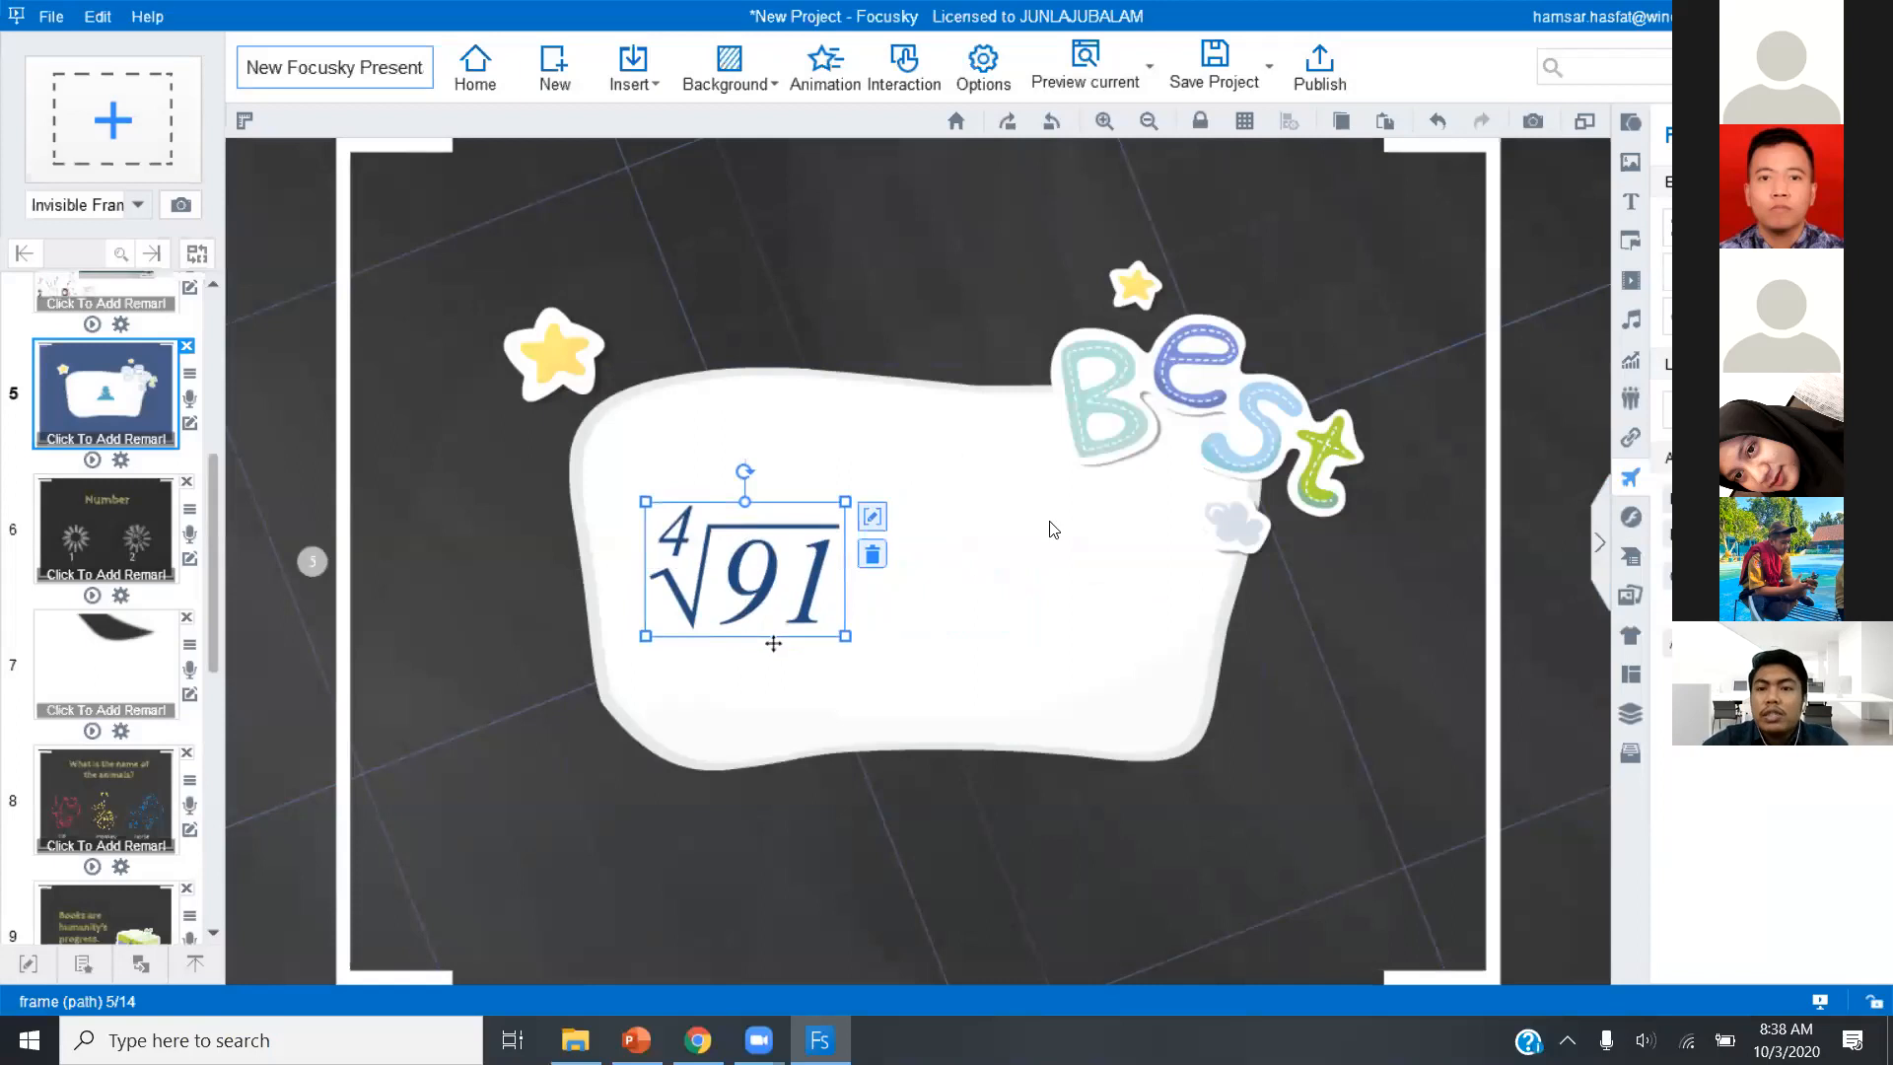
# Insert a second formula on slide 5 reading H2O, with the 2 as a subscript.
pyautogui.click(632, 69)
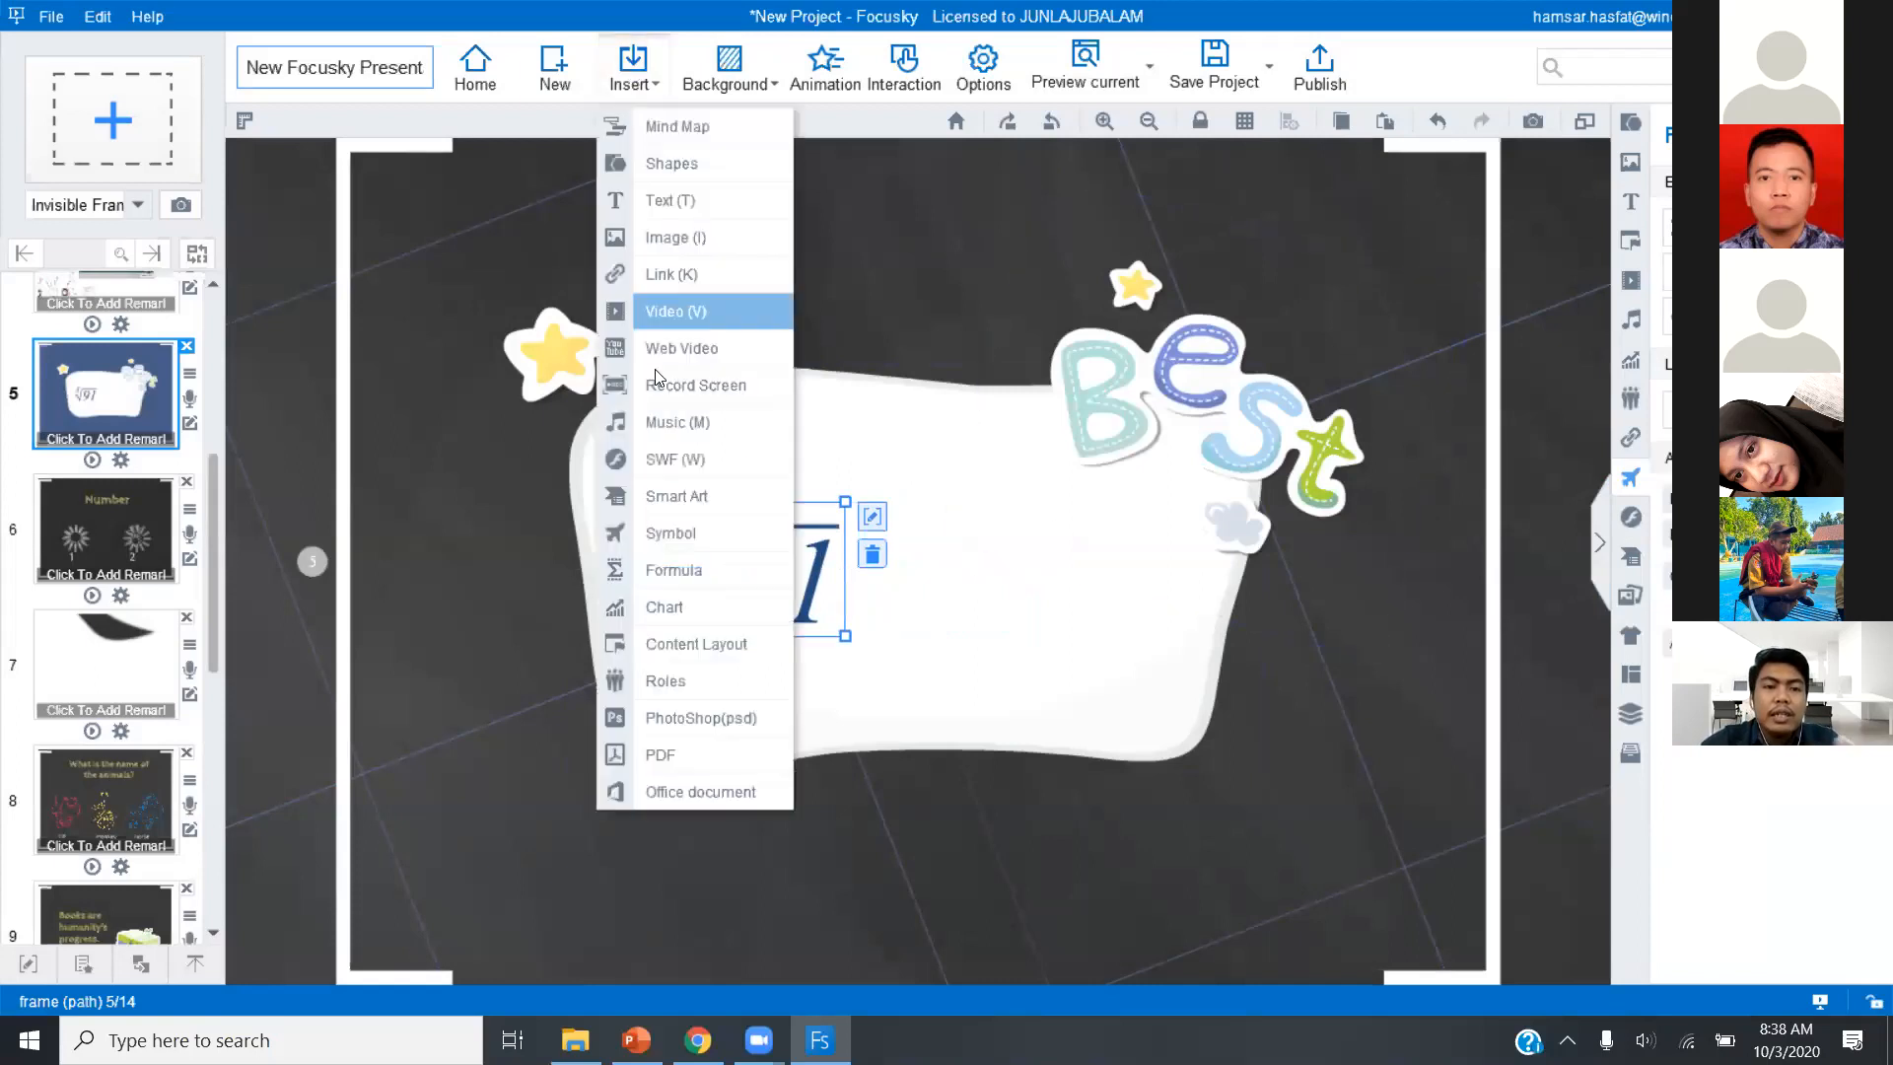
pyautogui.click(712, 574)
pyautogui.click(463, 327)
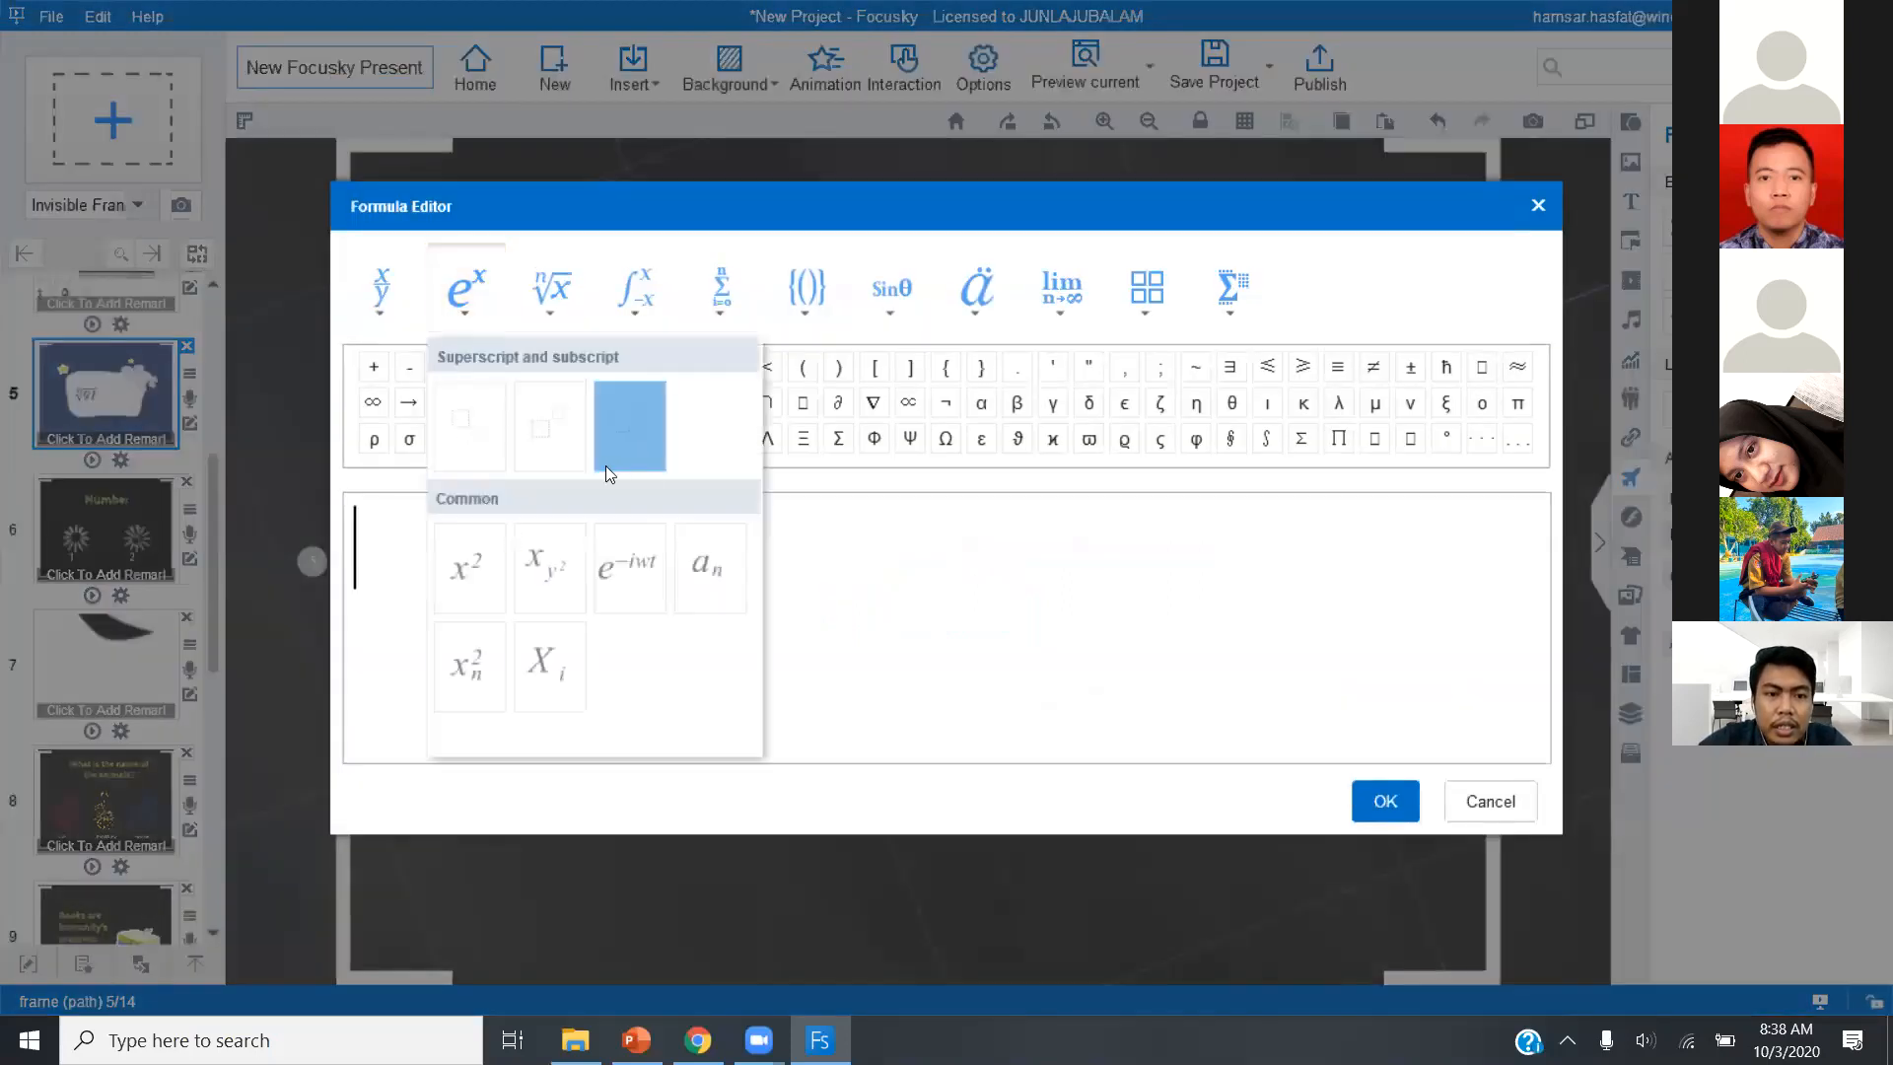
pyautogui.click(471, 453)
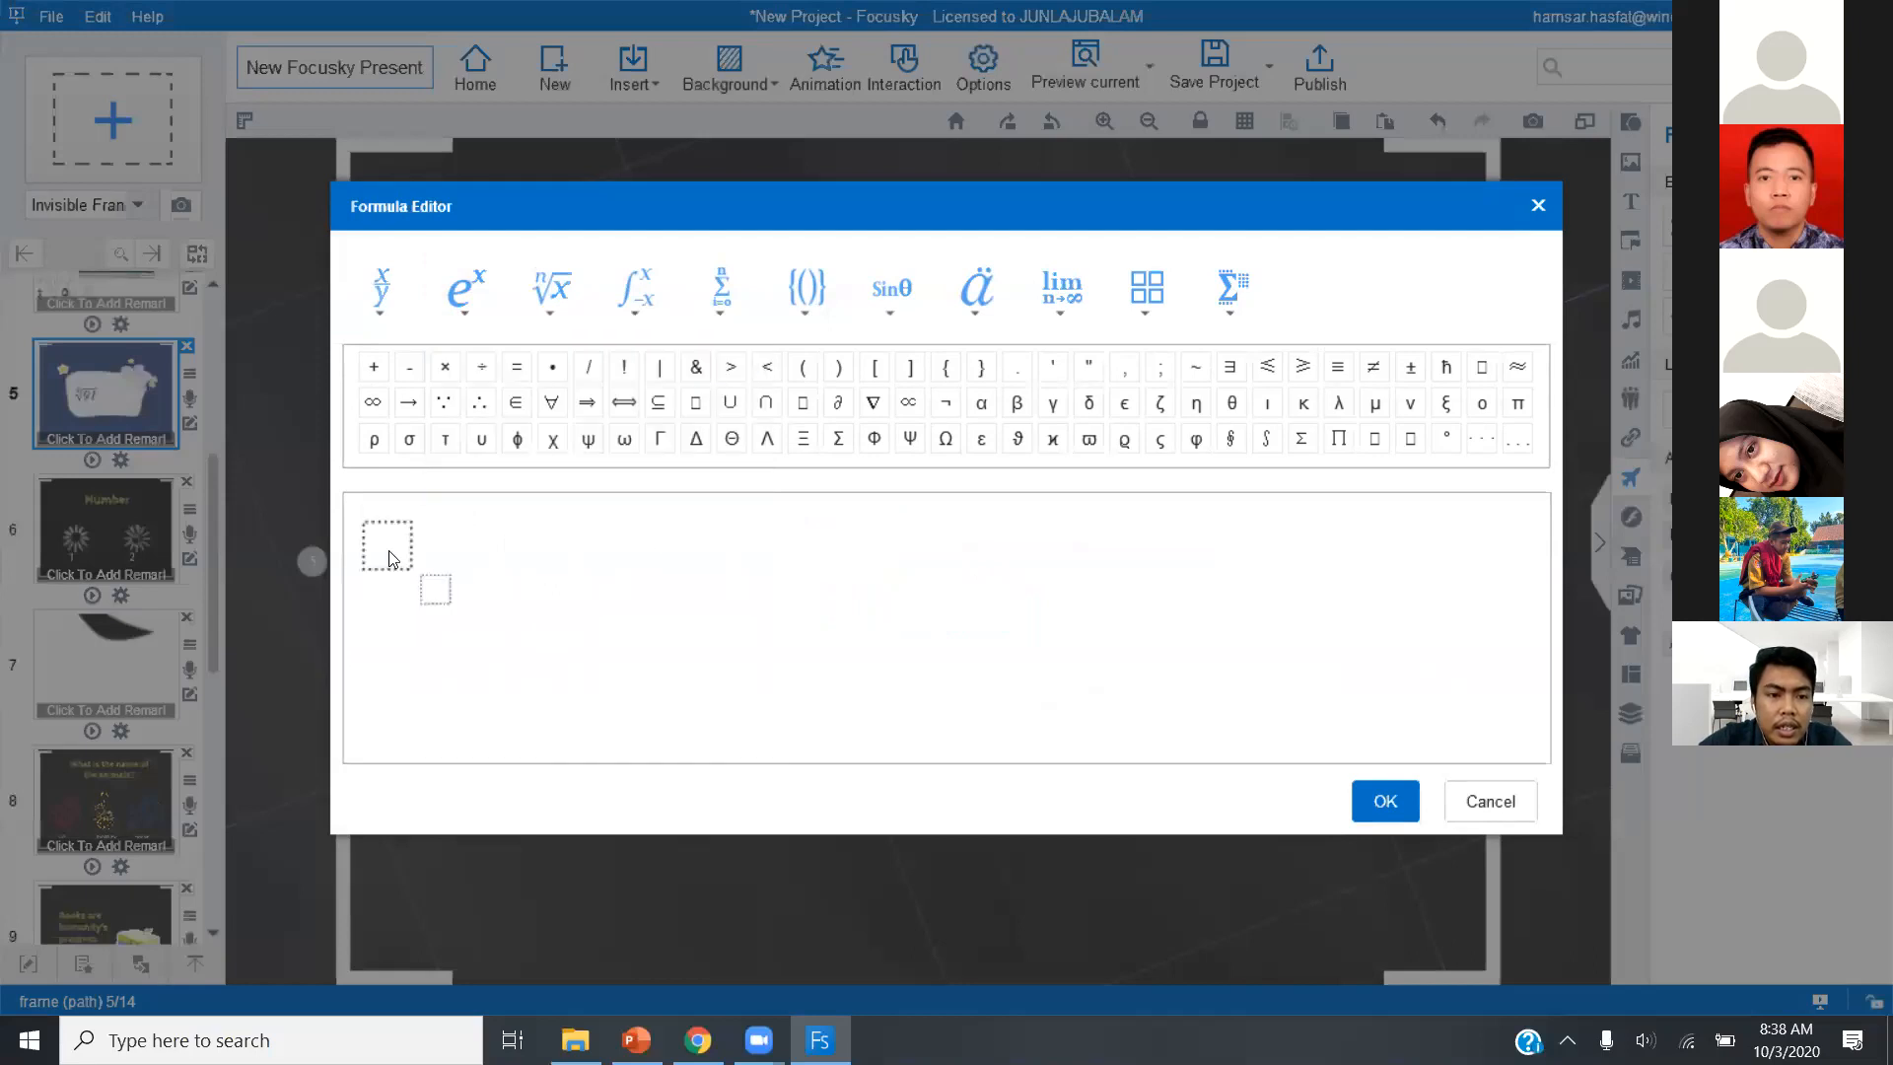
pyautogui.write('h')
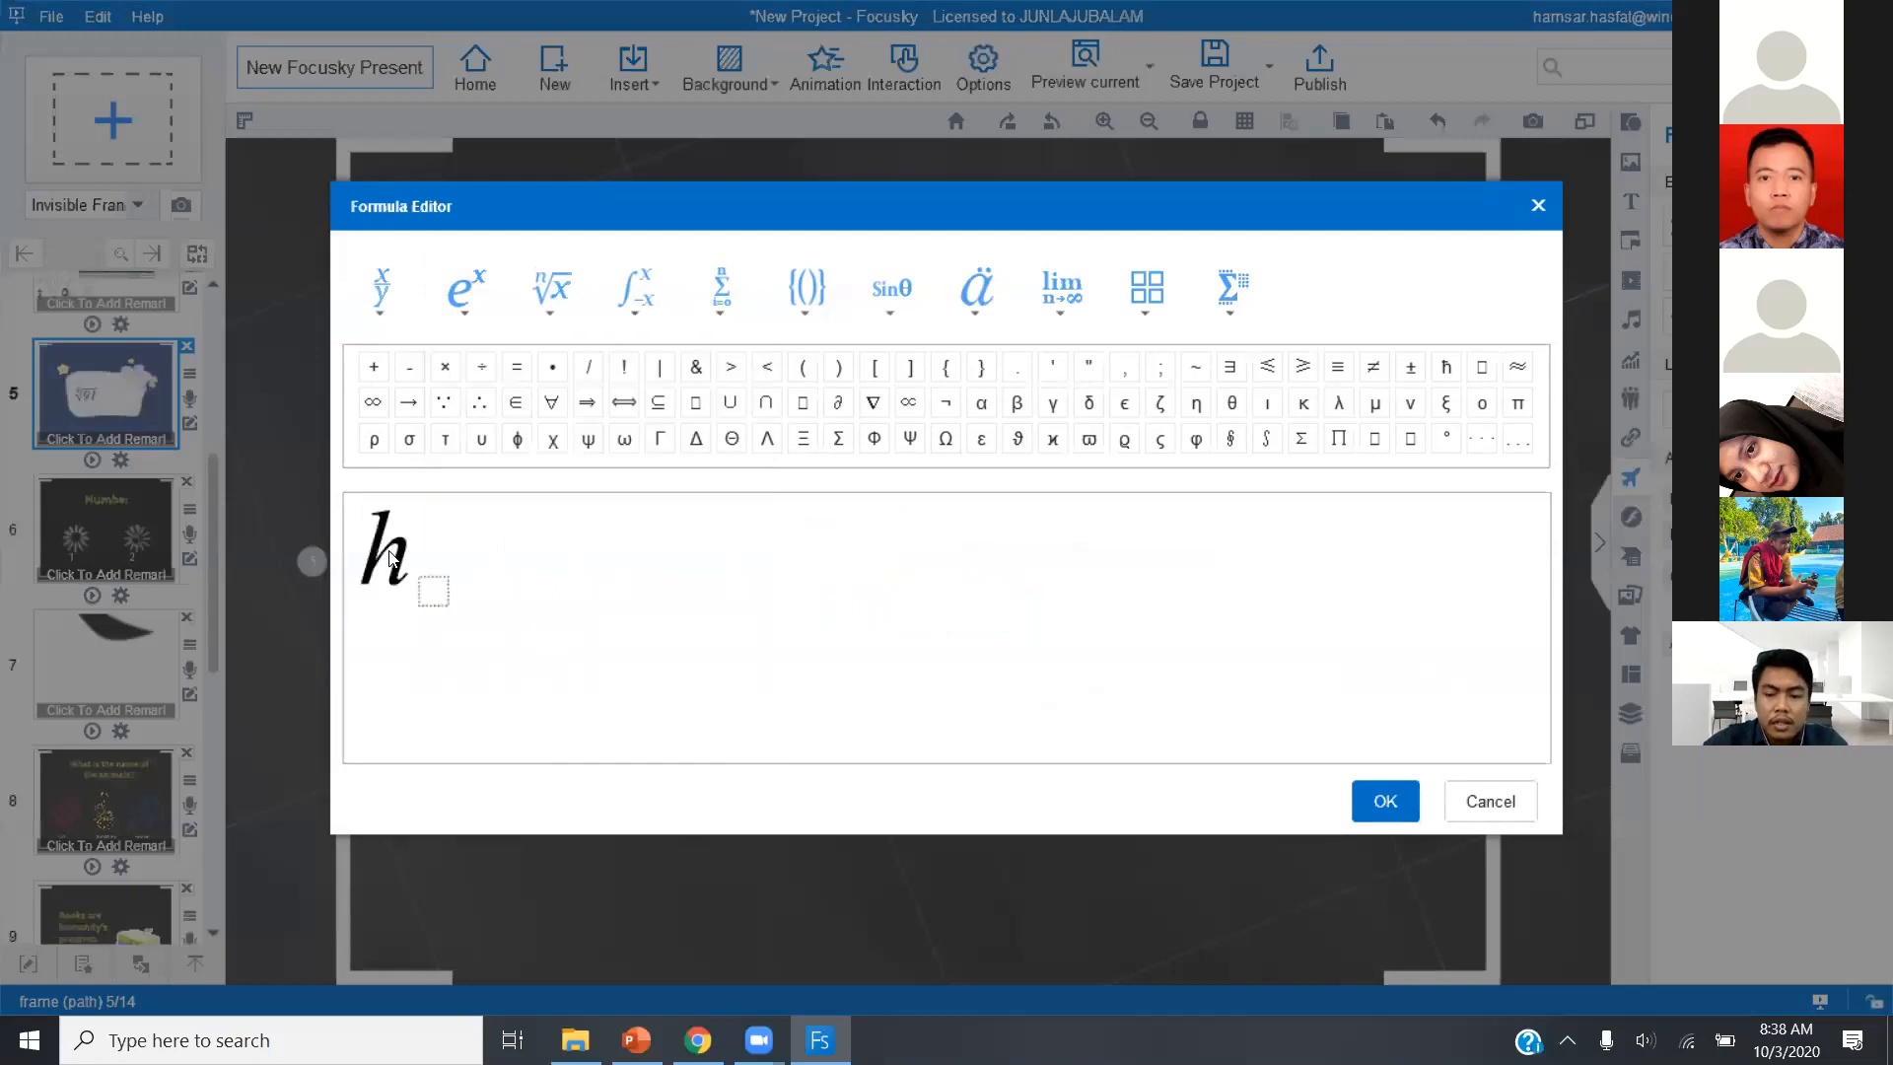
pyautogui.press('BackSpace')
pyautogui.write('H')
pyautogui.click(471, 587)
pyautogui.write('2')
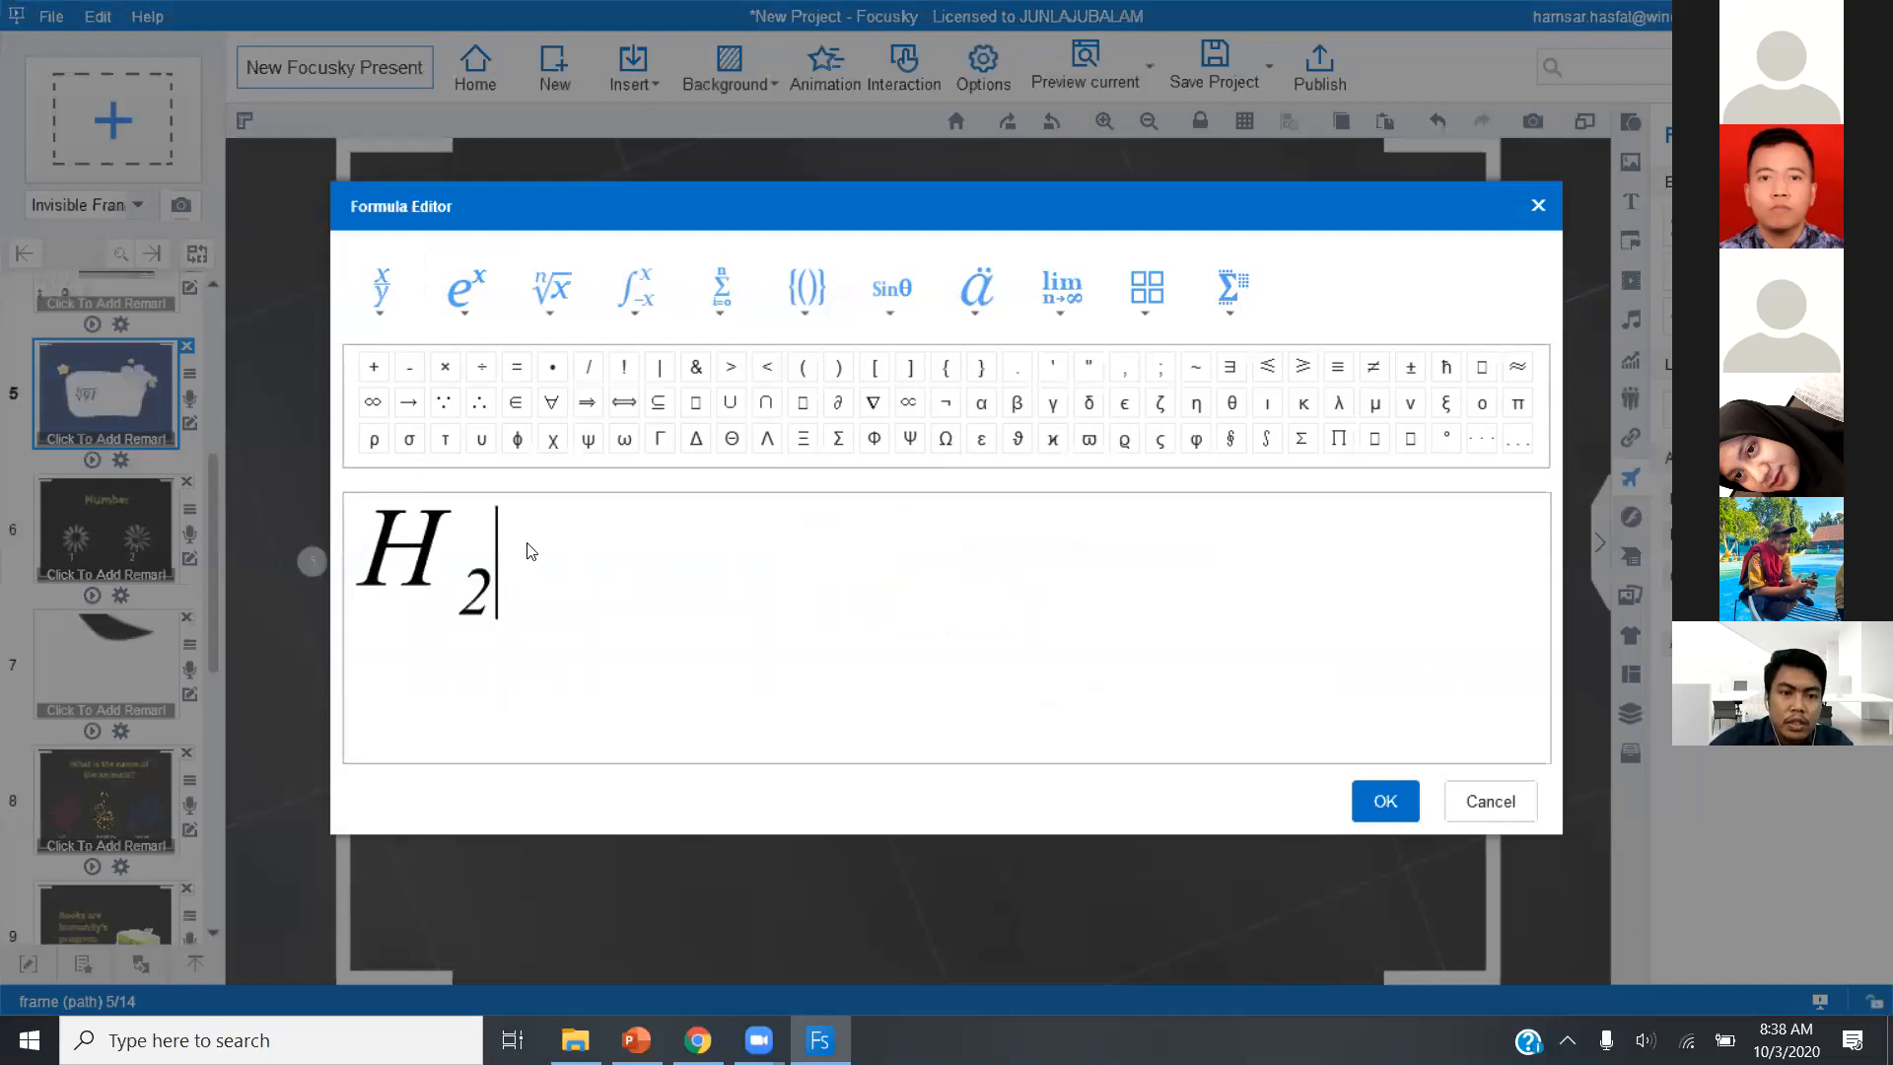
pyautogui.write('O')
pyautogui.click(1383, 802)
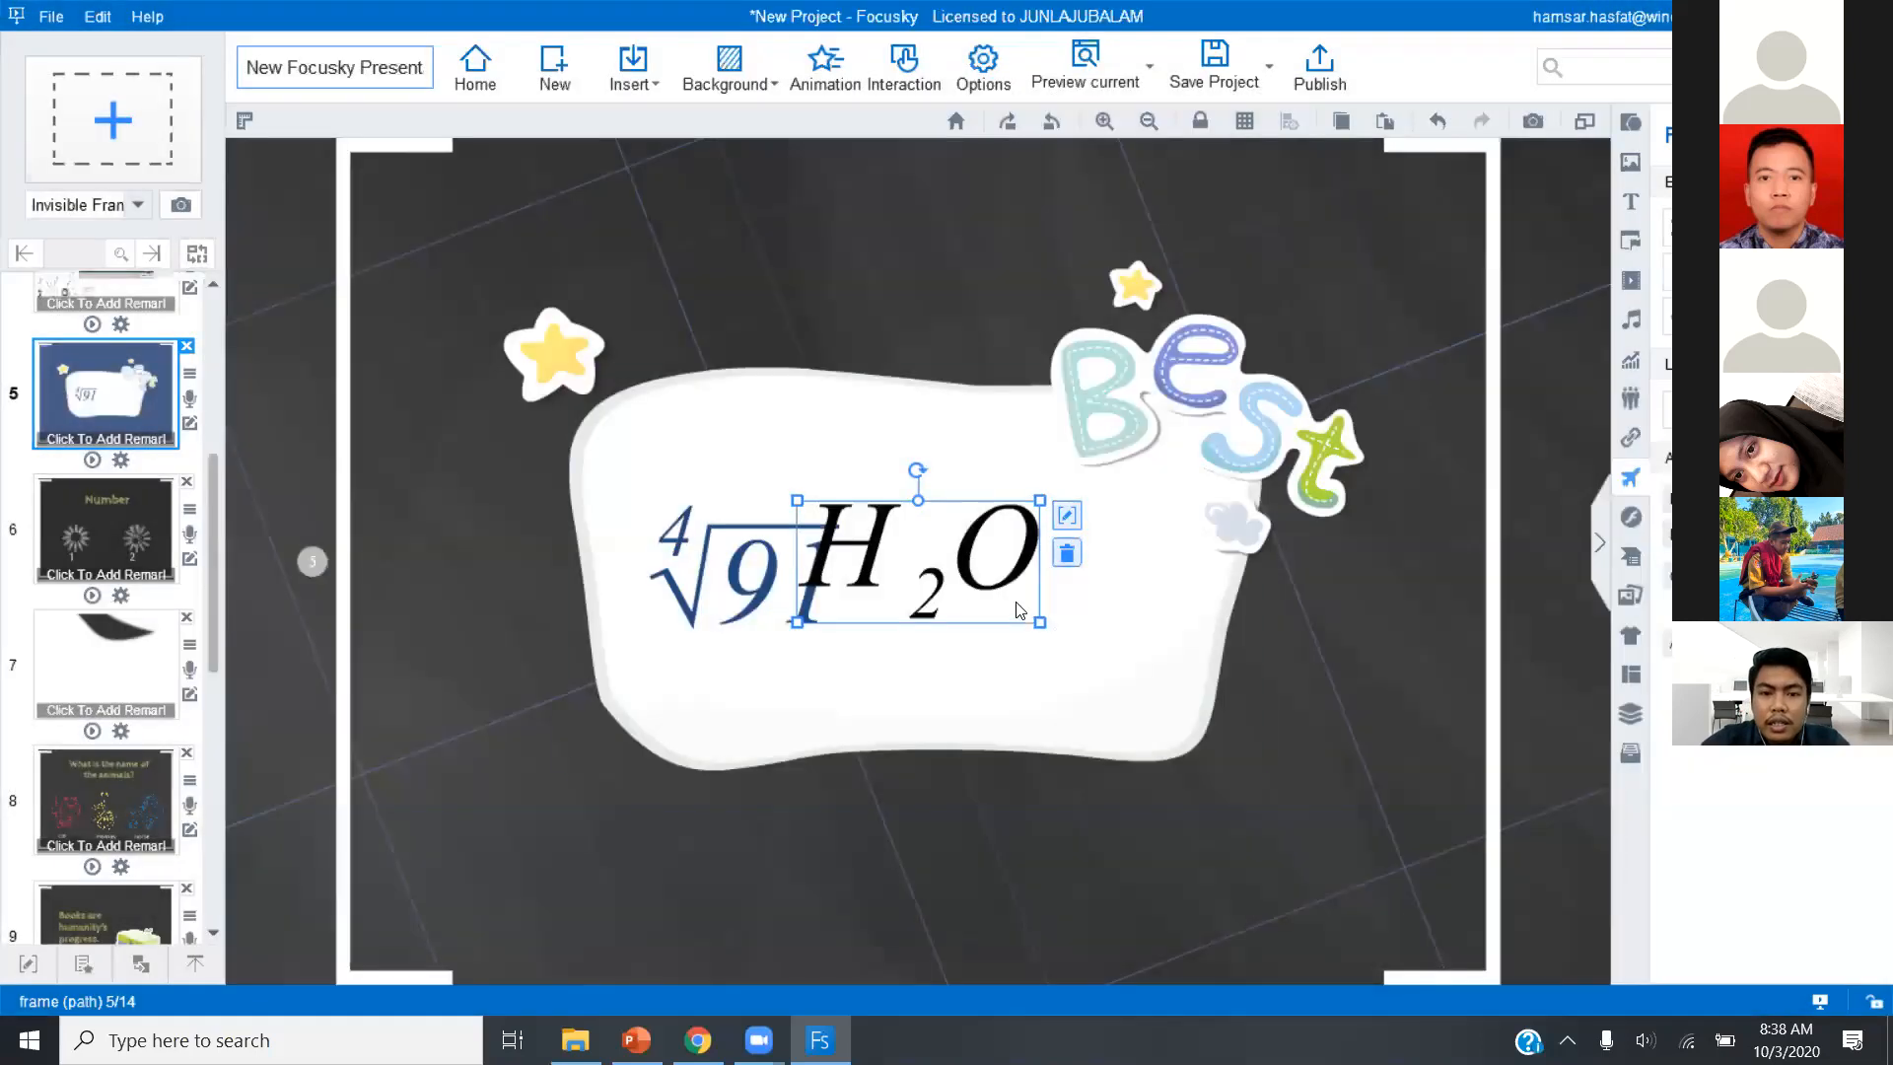
# Move the H2O formula to the right of the root formula and colour it dark blue #1F497D.
pyautogui.moveTo(1023, 569); pyautogui.dragTo(1141, 582)
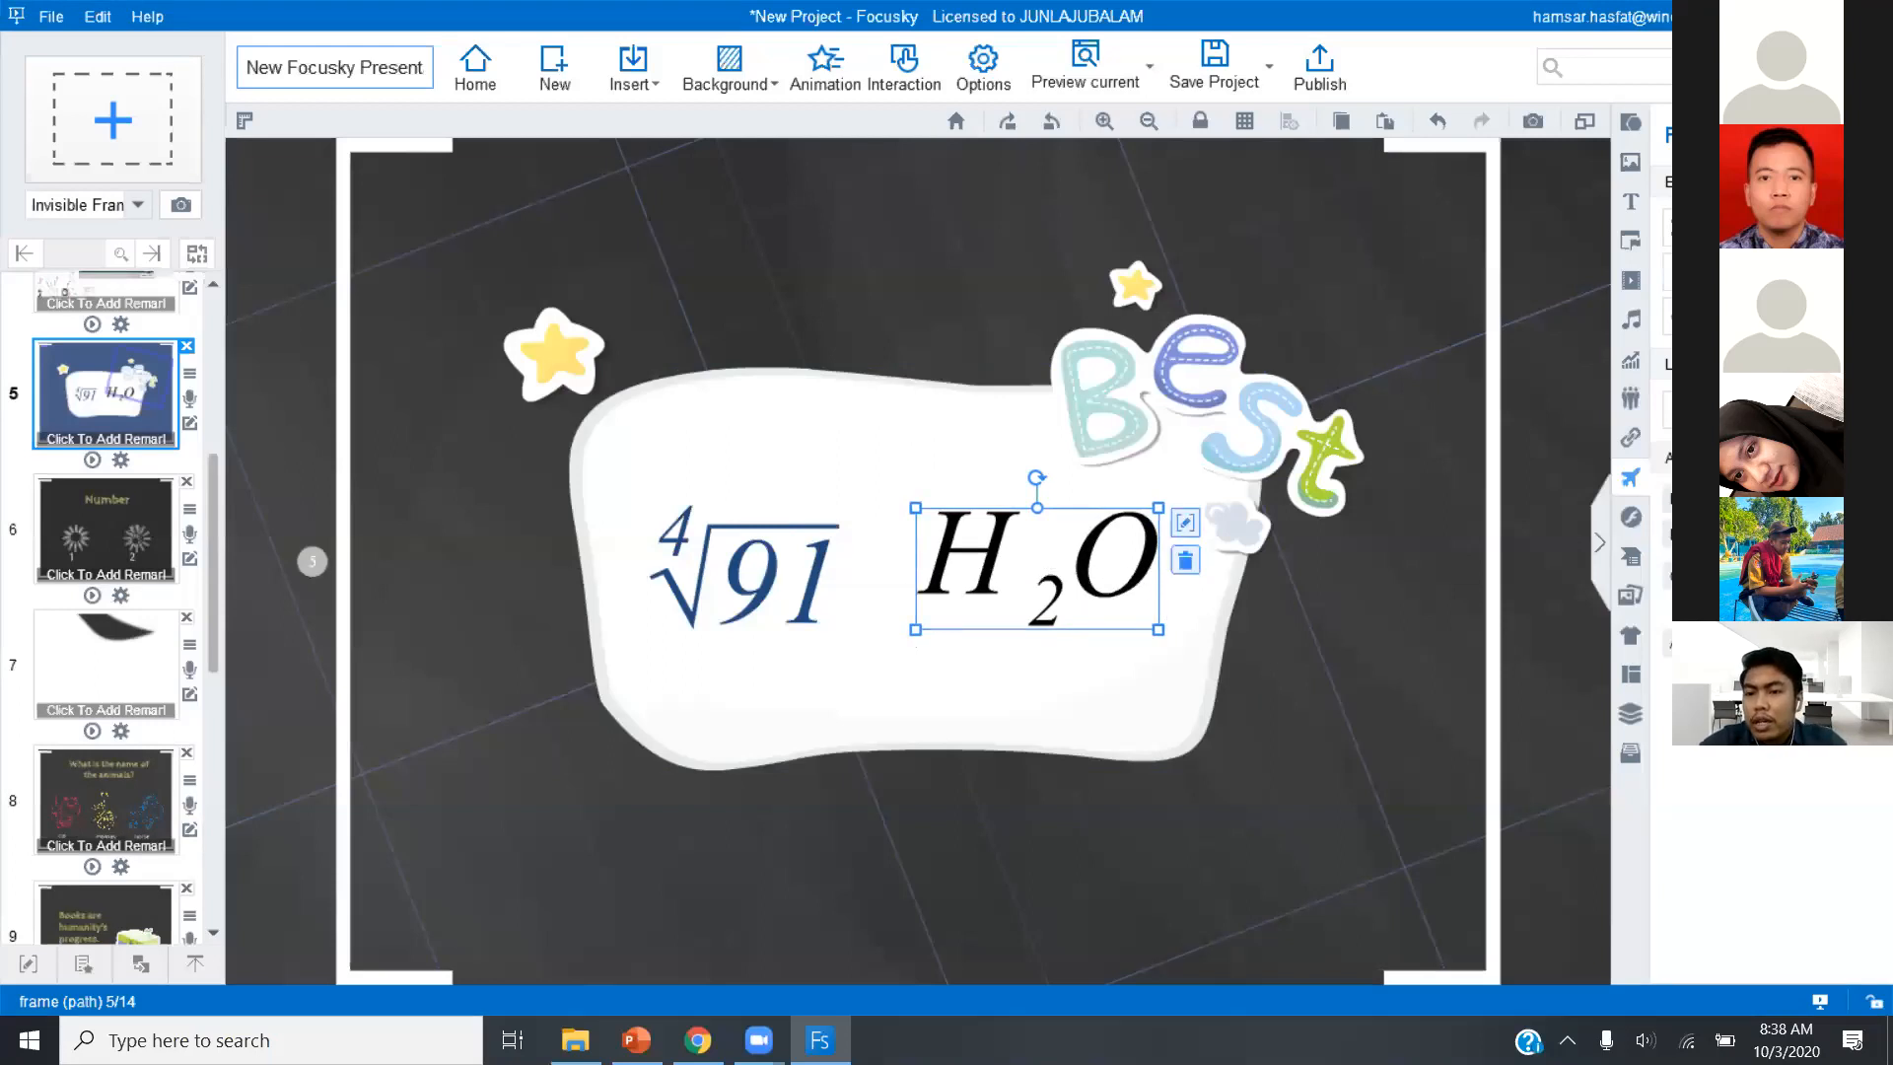
pyautogui.click(1755, 533)
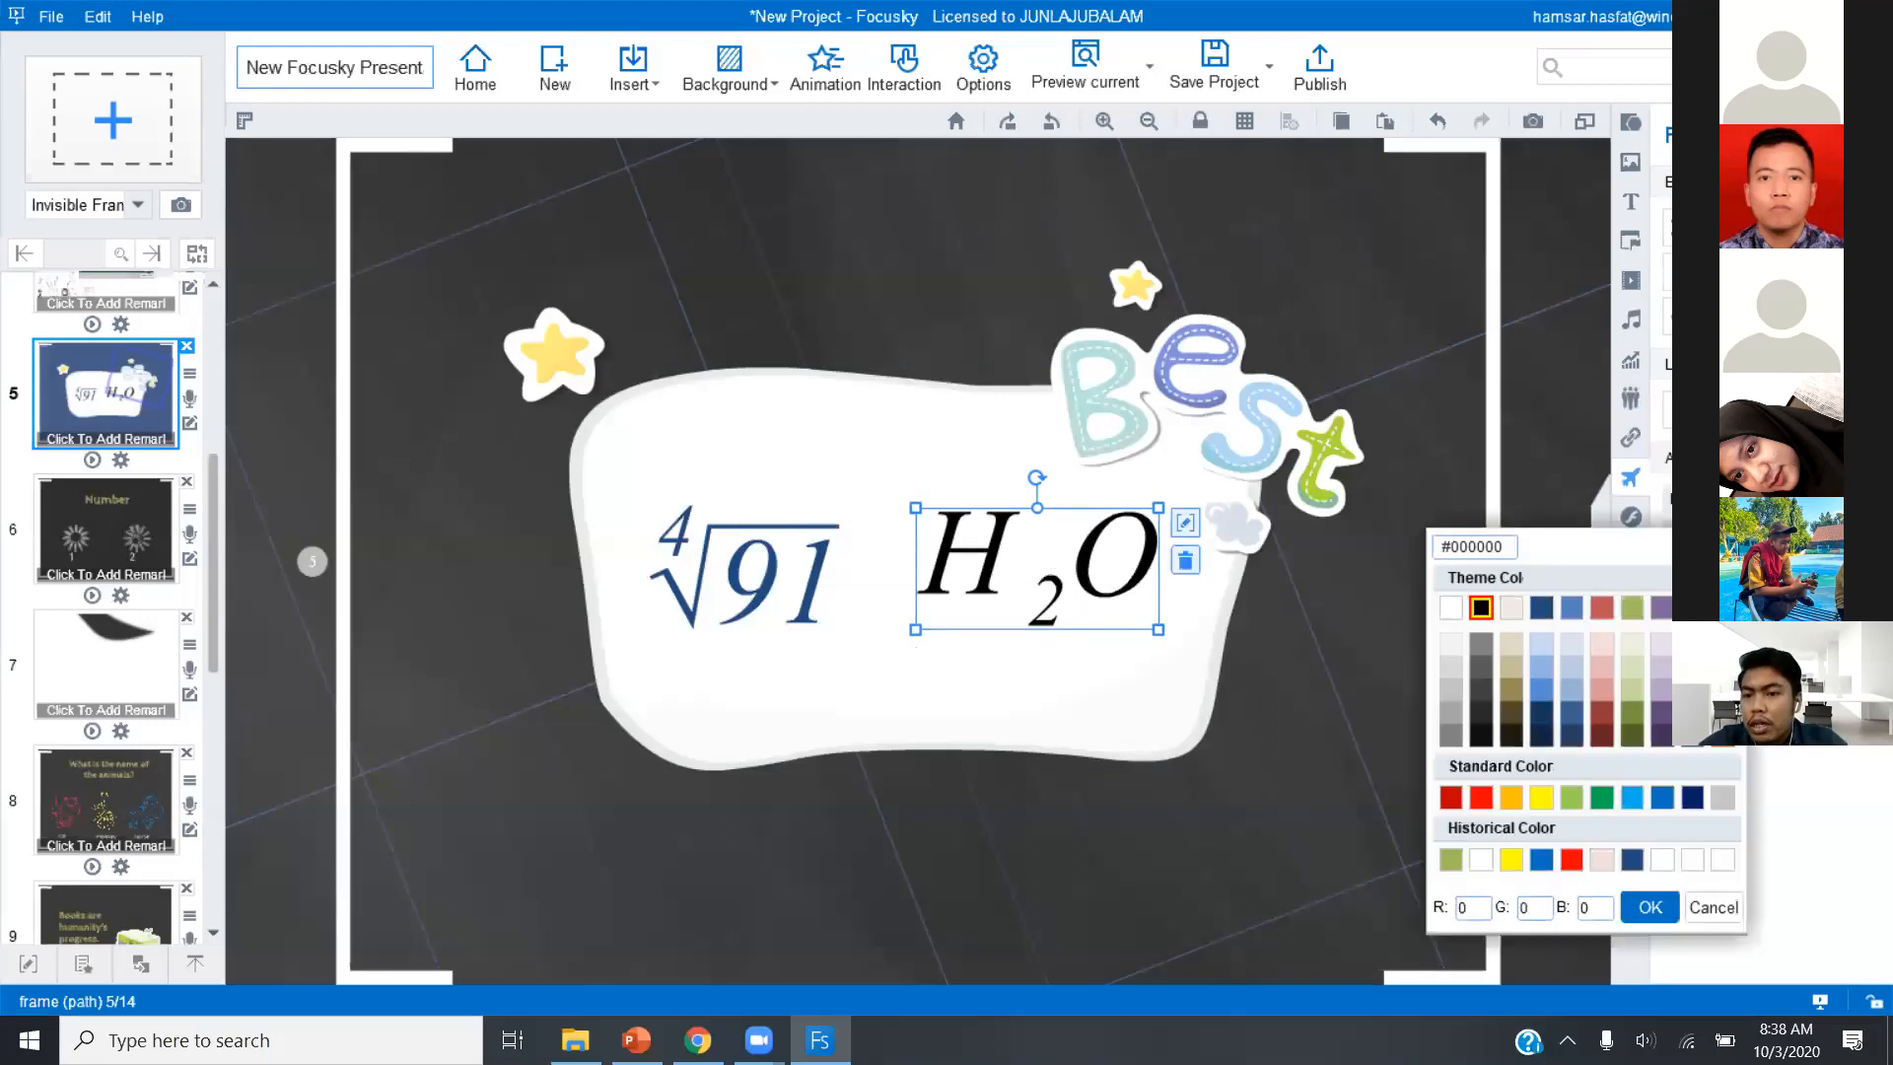
pyautogui.click(1543, 611)
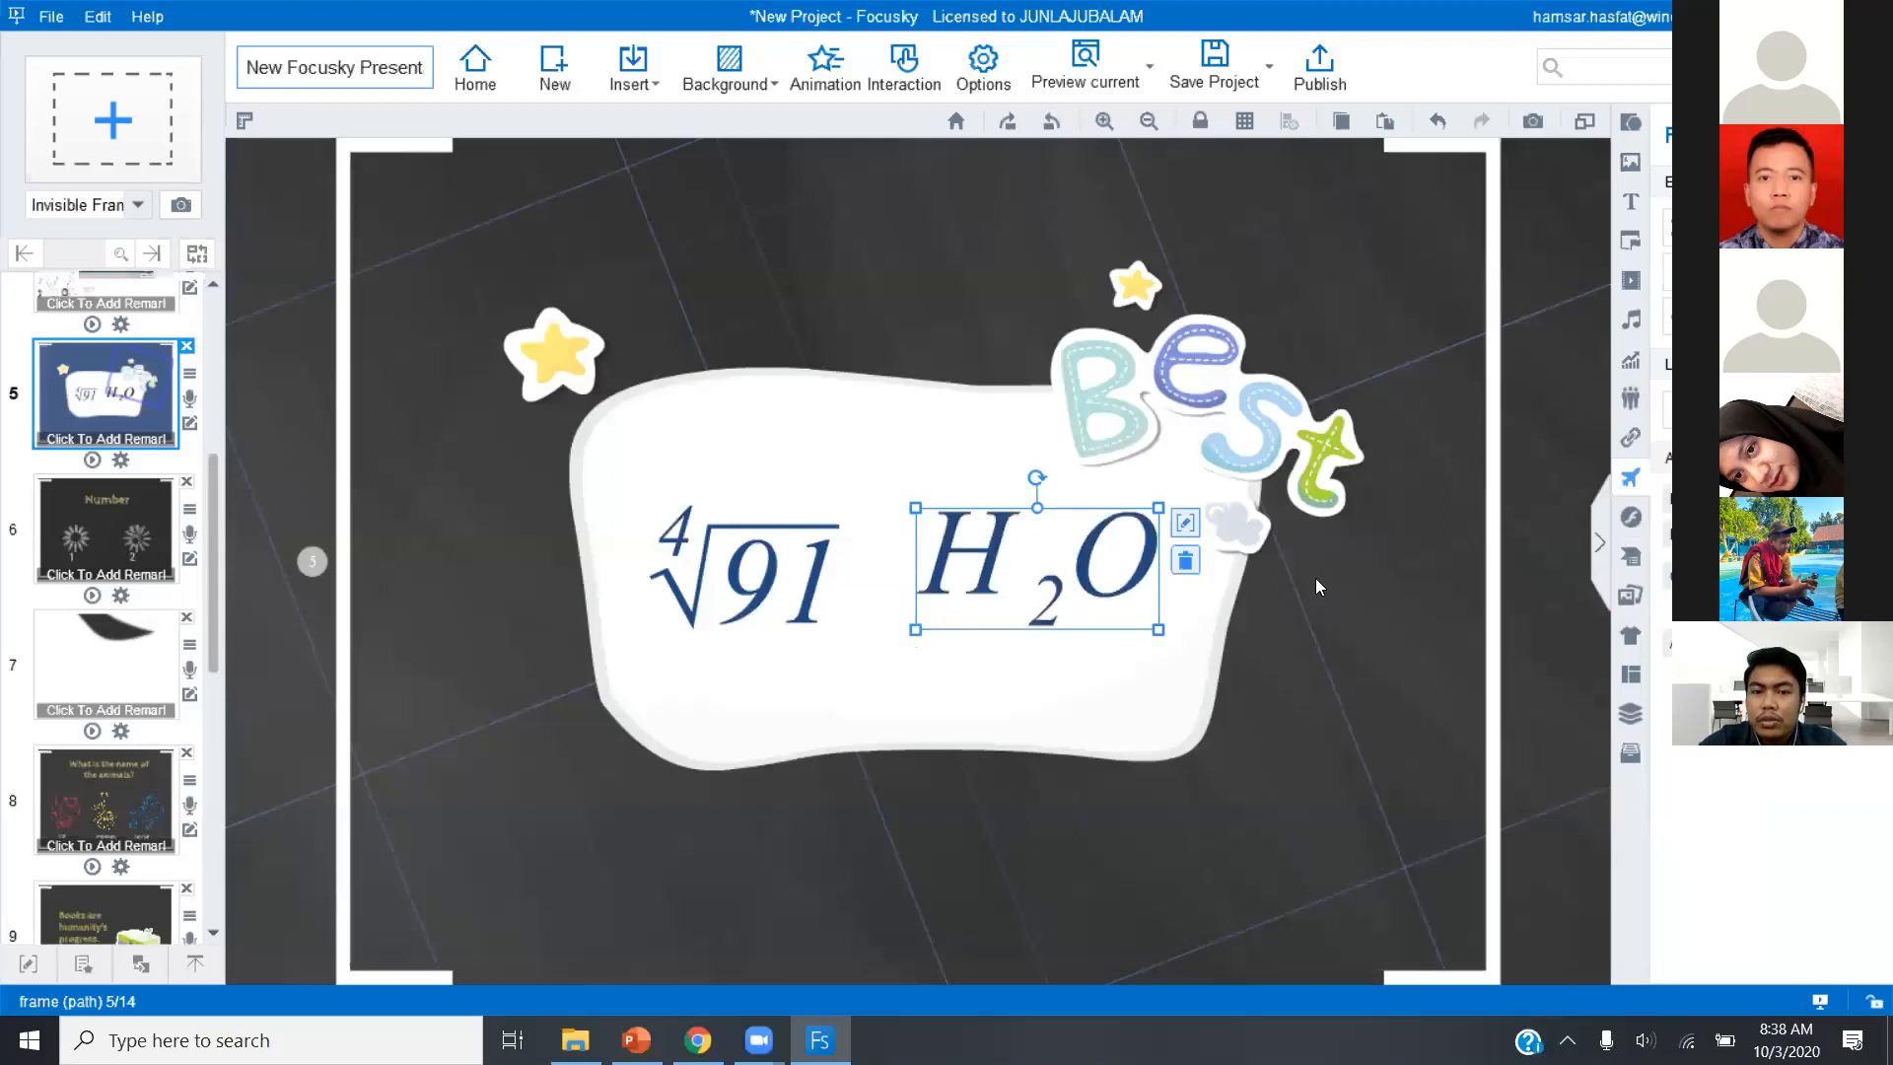
pyautogui.moveTo(1035, 479); pyautogui.dragTo(1044, 482)
pyautogui.hotkey('ctrl', 'z')
# On slide 6, delete the single-car picture, its frame and the number 1 beneath it.
pyautogui.click(114, 529)
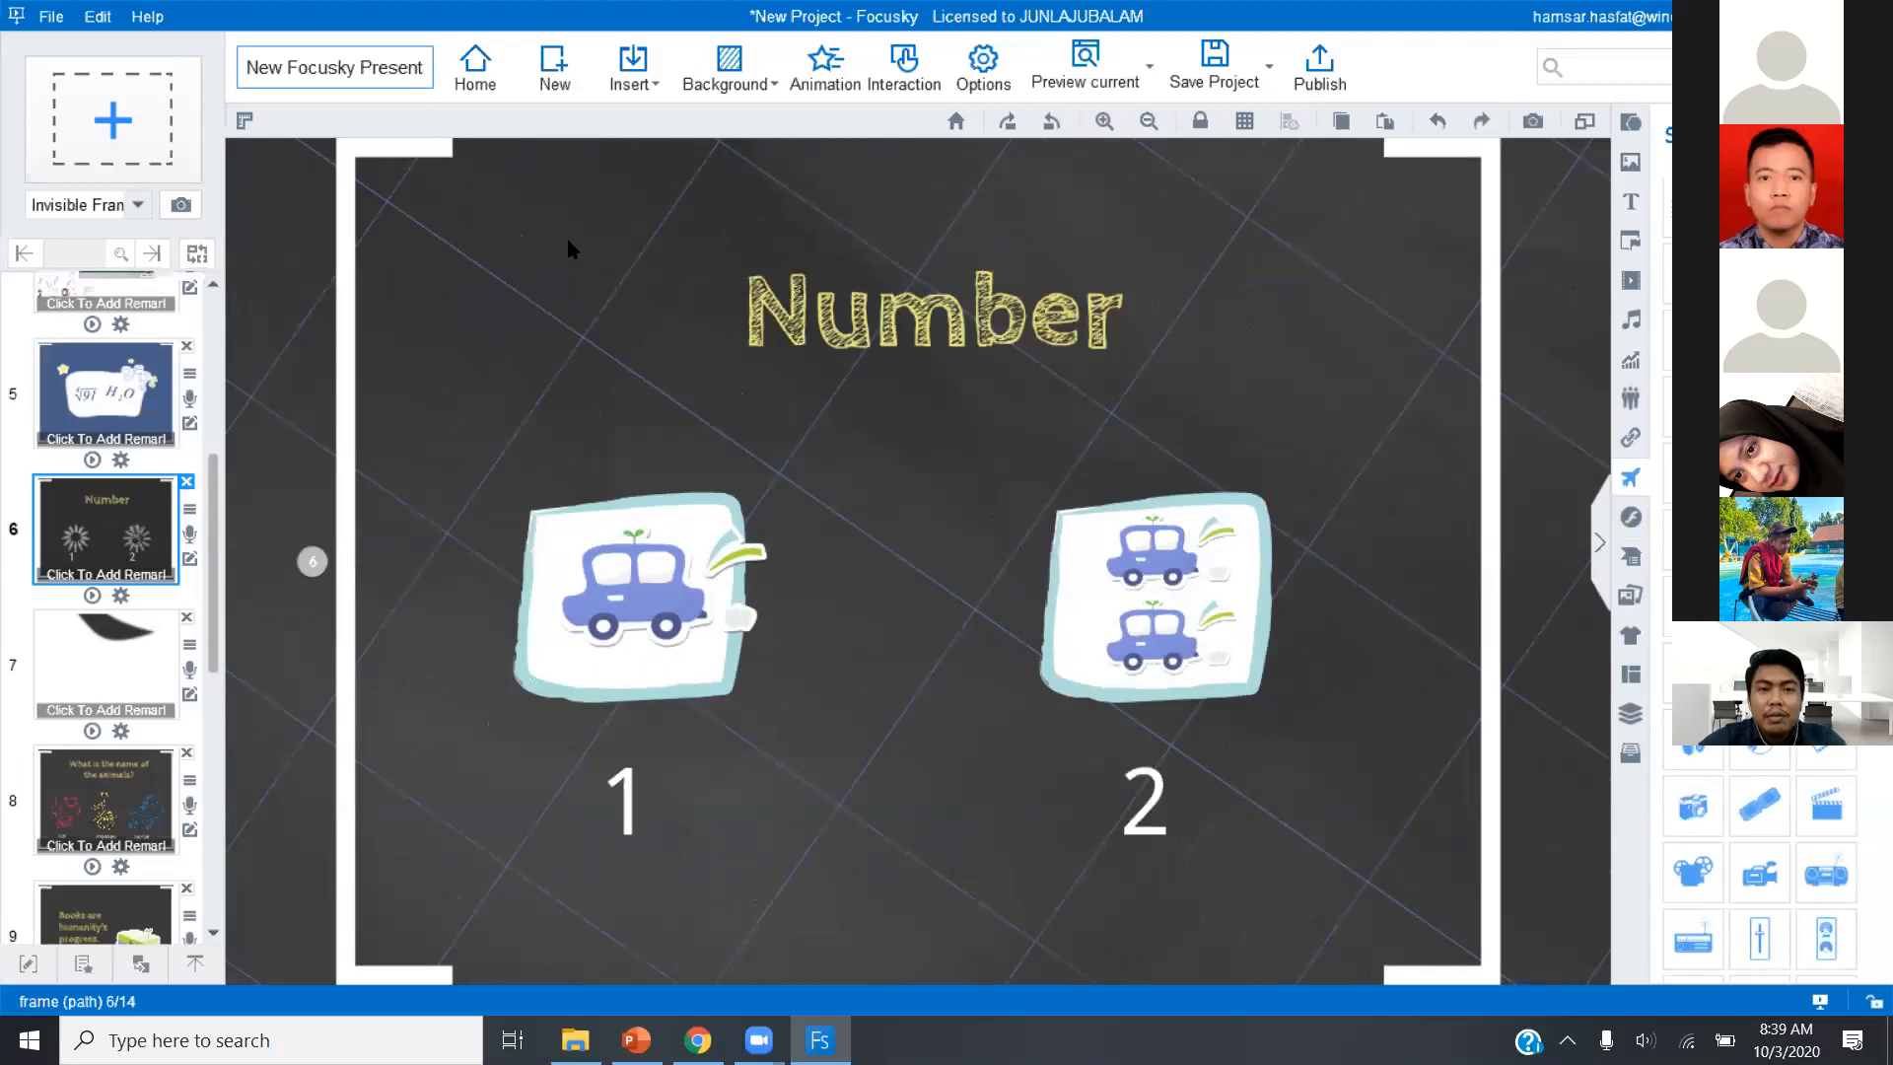
pyautogui.click(636, 90)
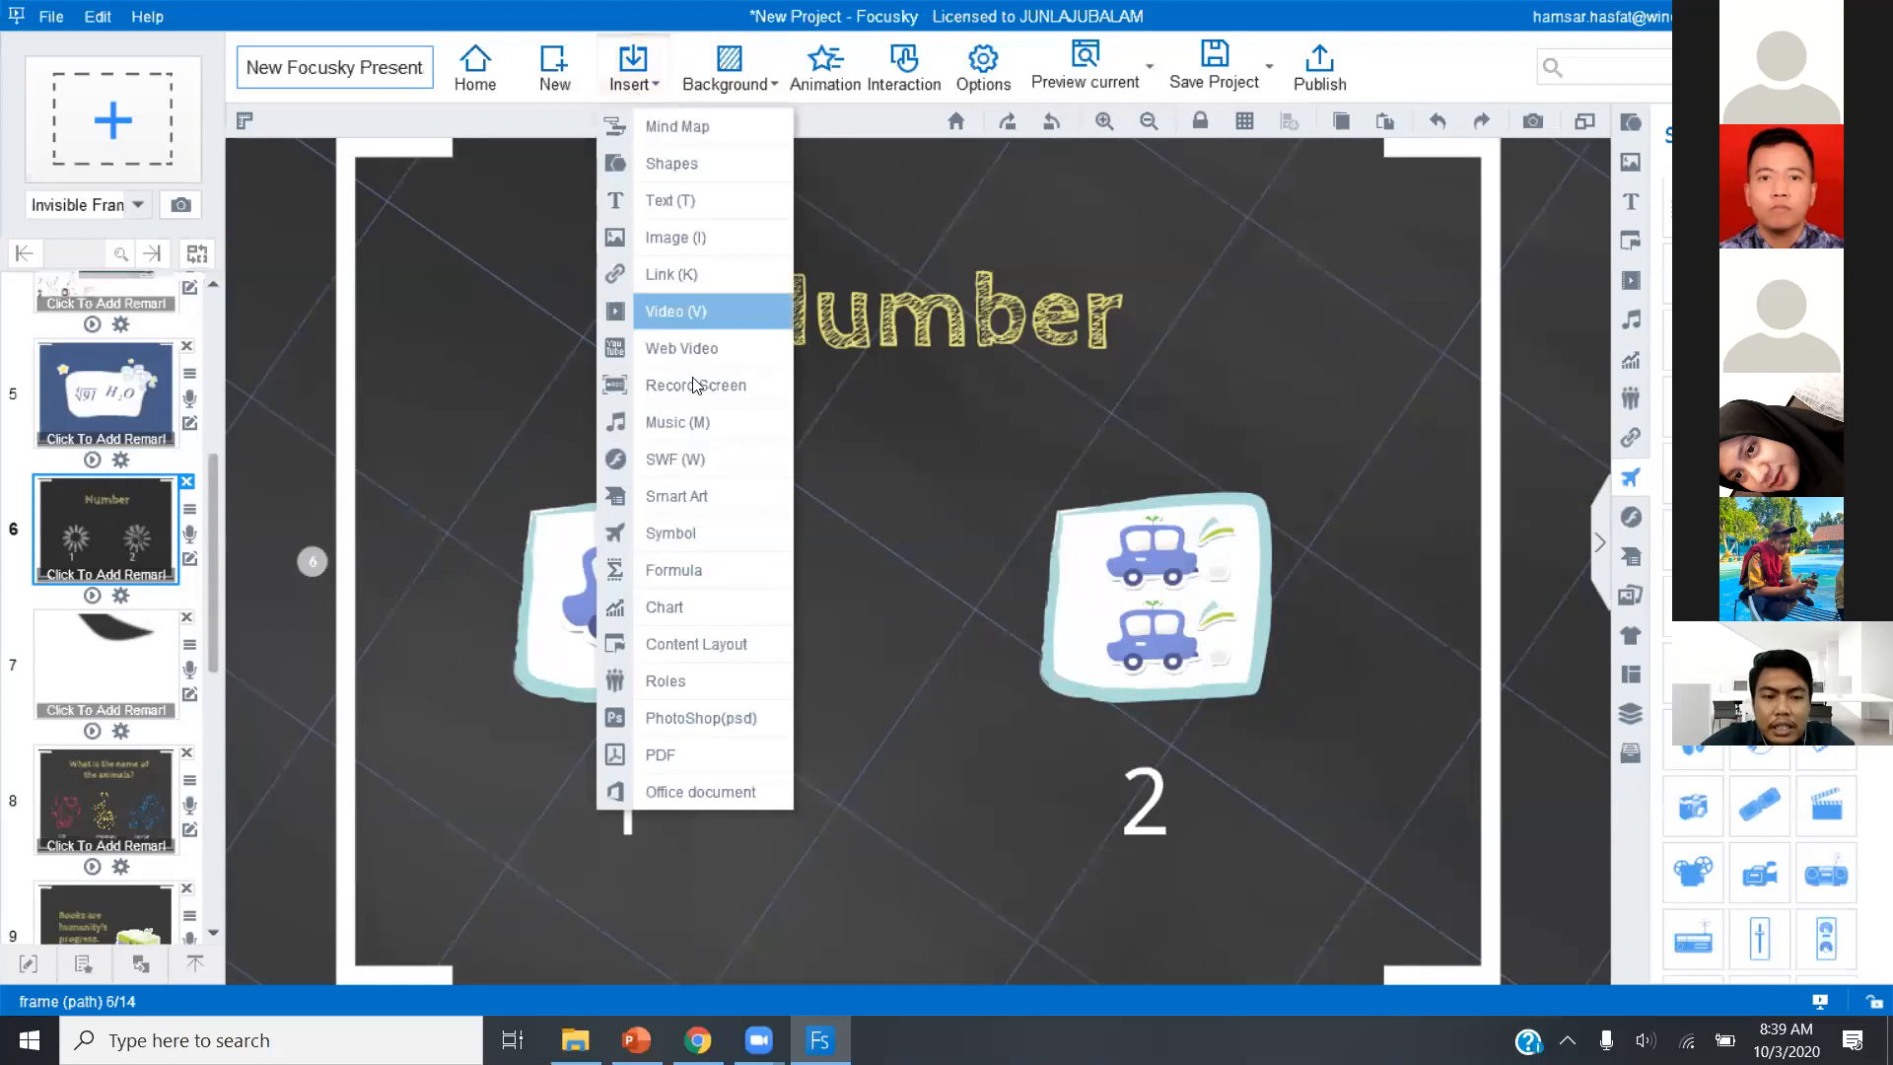
pyautogui.click(692, 612)
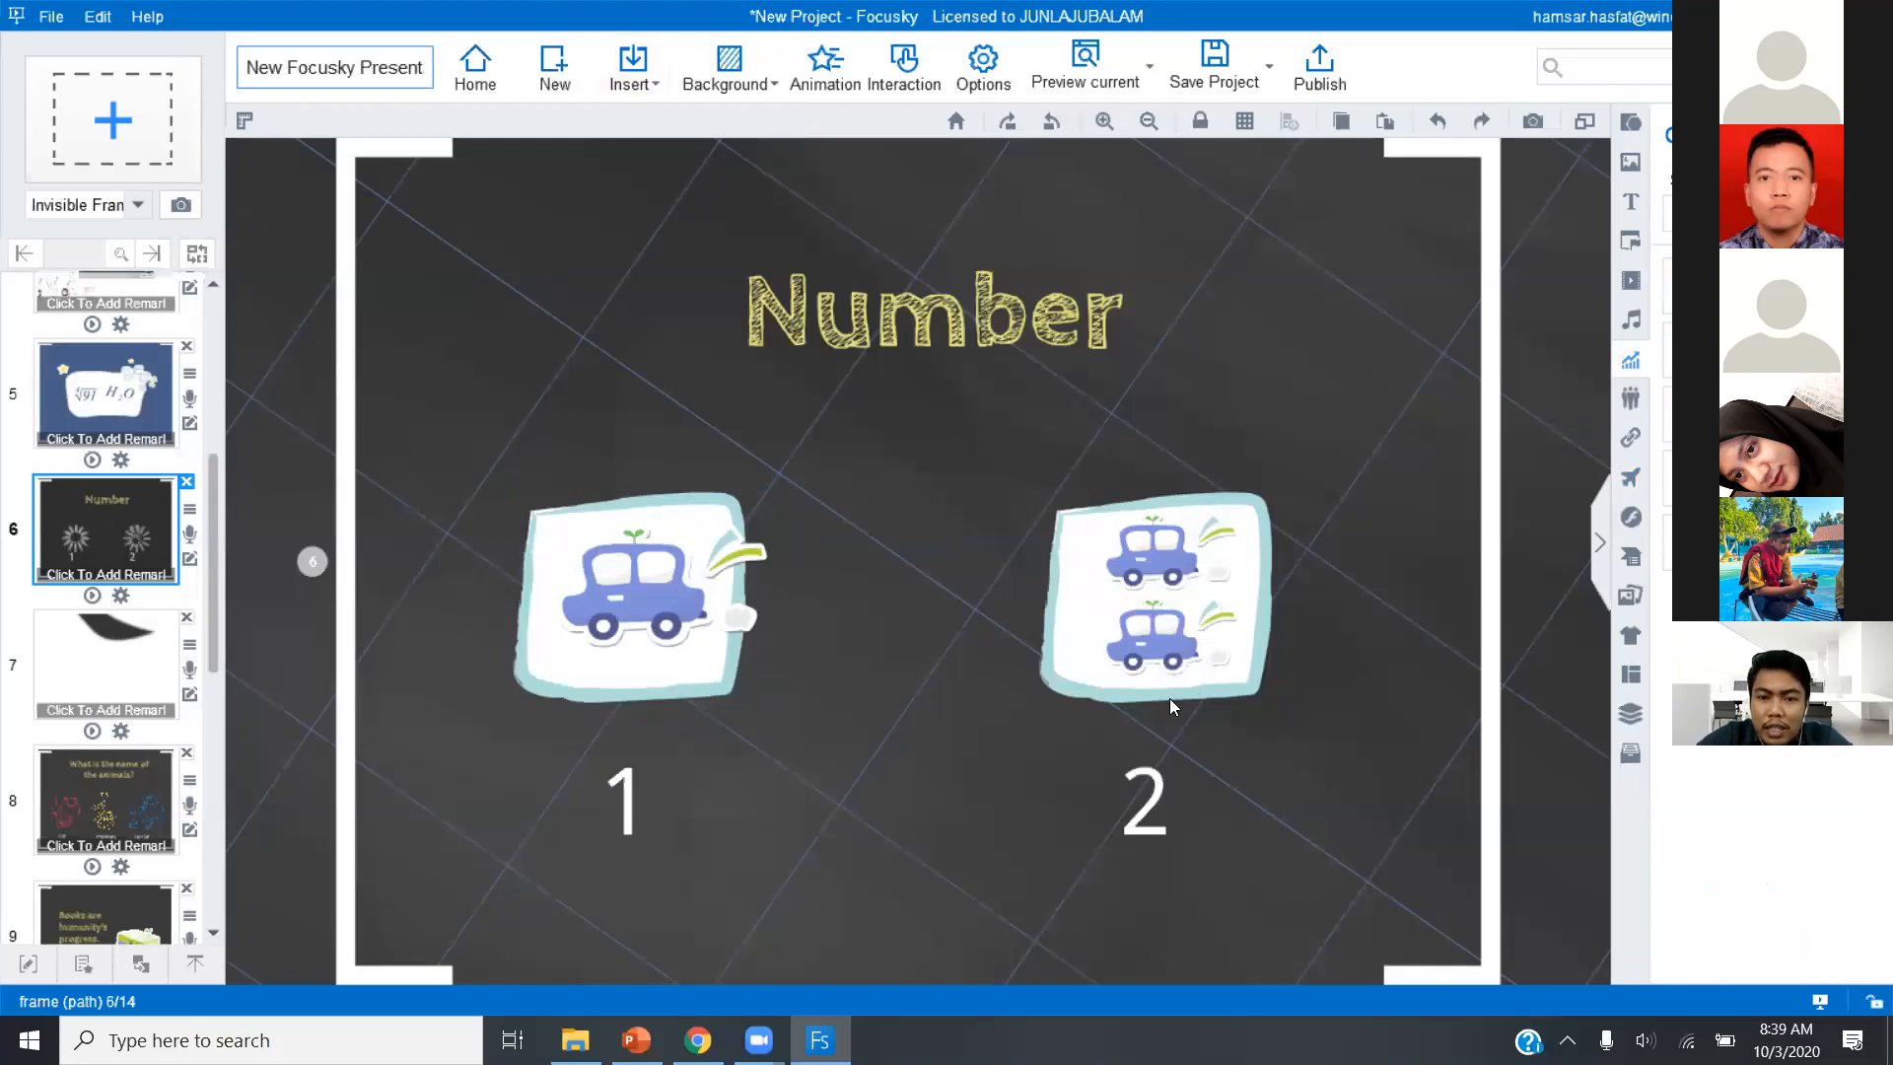
pyautogui.click(690, 567)
pyautogui.press('Delete')
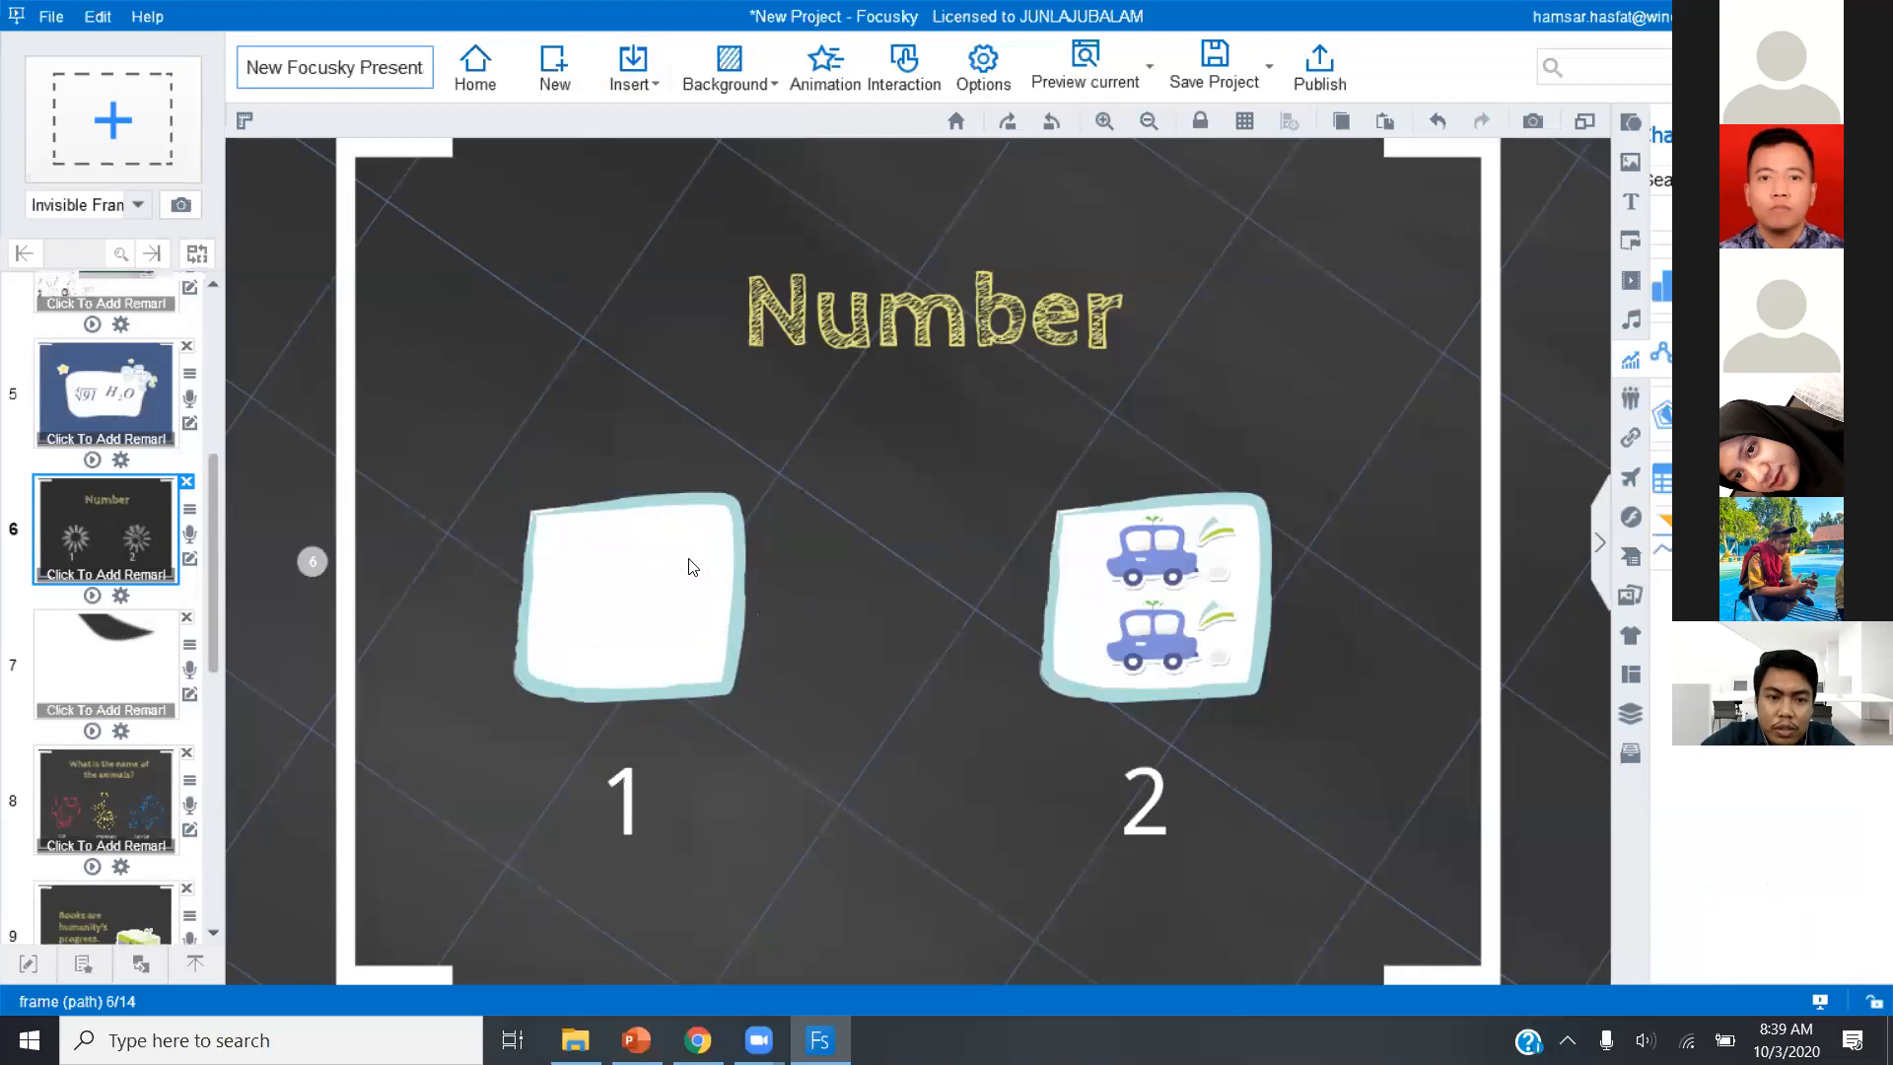
pyautogui.click(698, 579)
pyautogui.press('Delete')
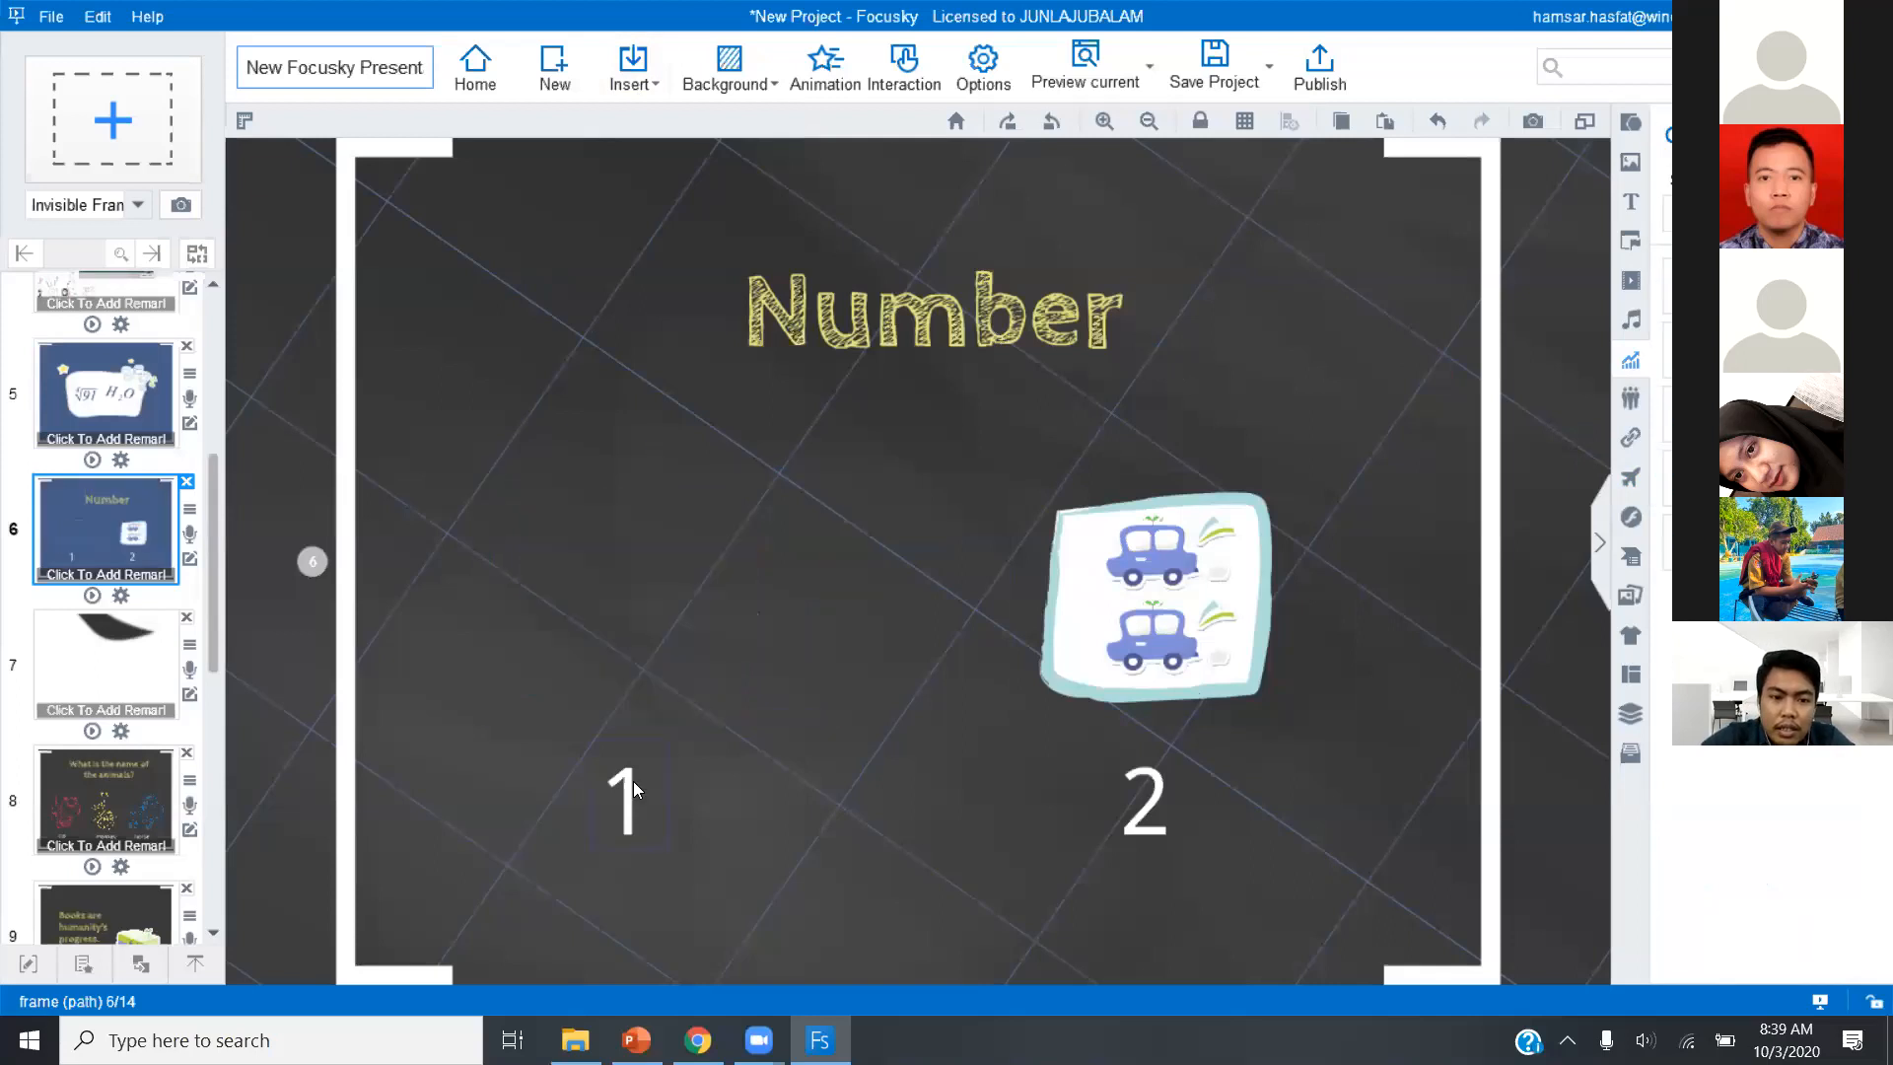
pyautogui.click(633, 781)
pyautogui.press('Delete')
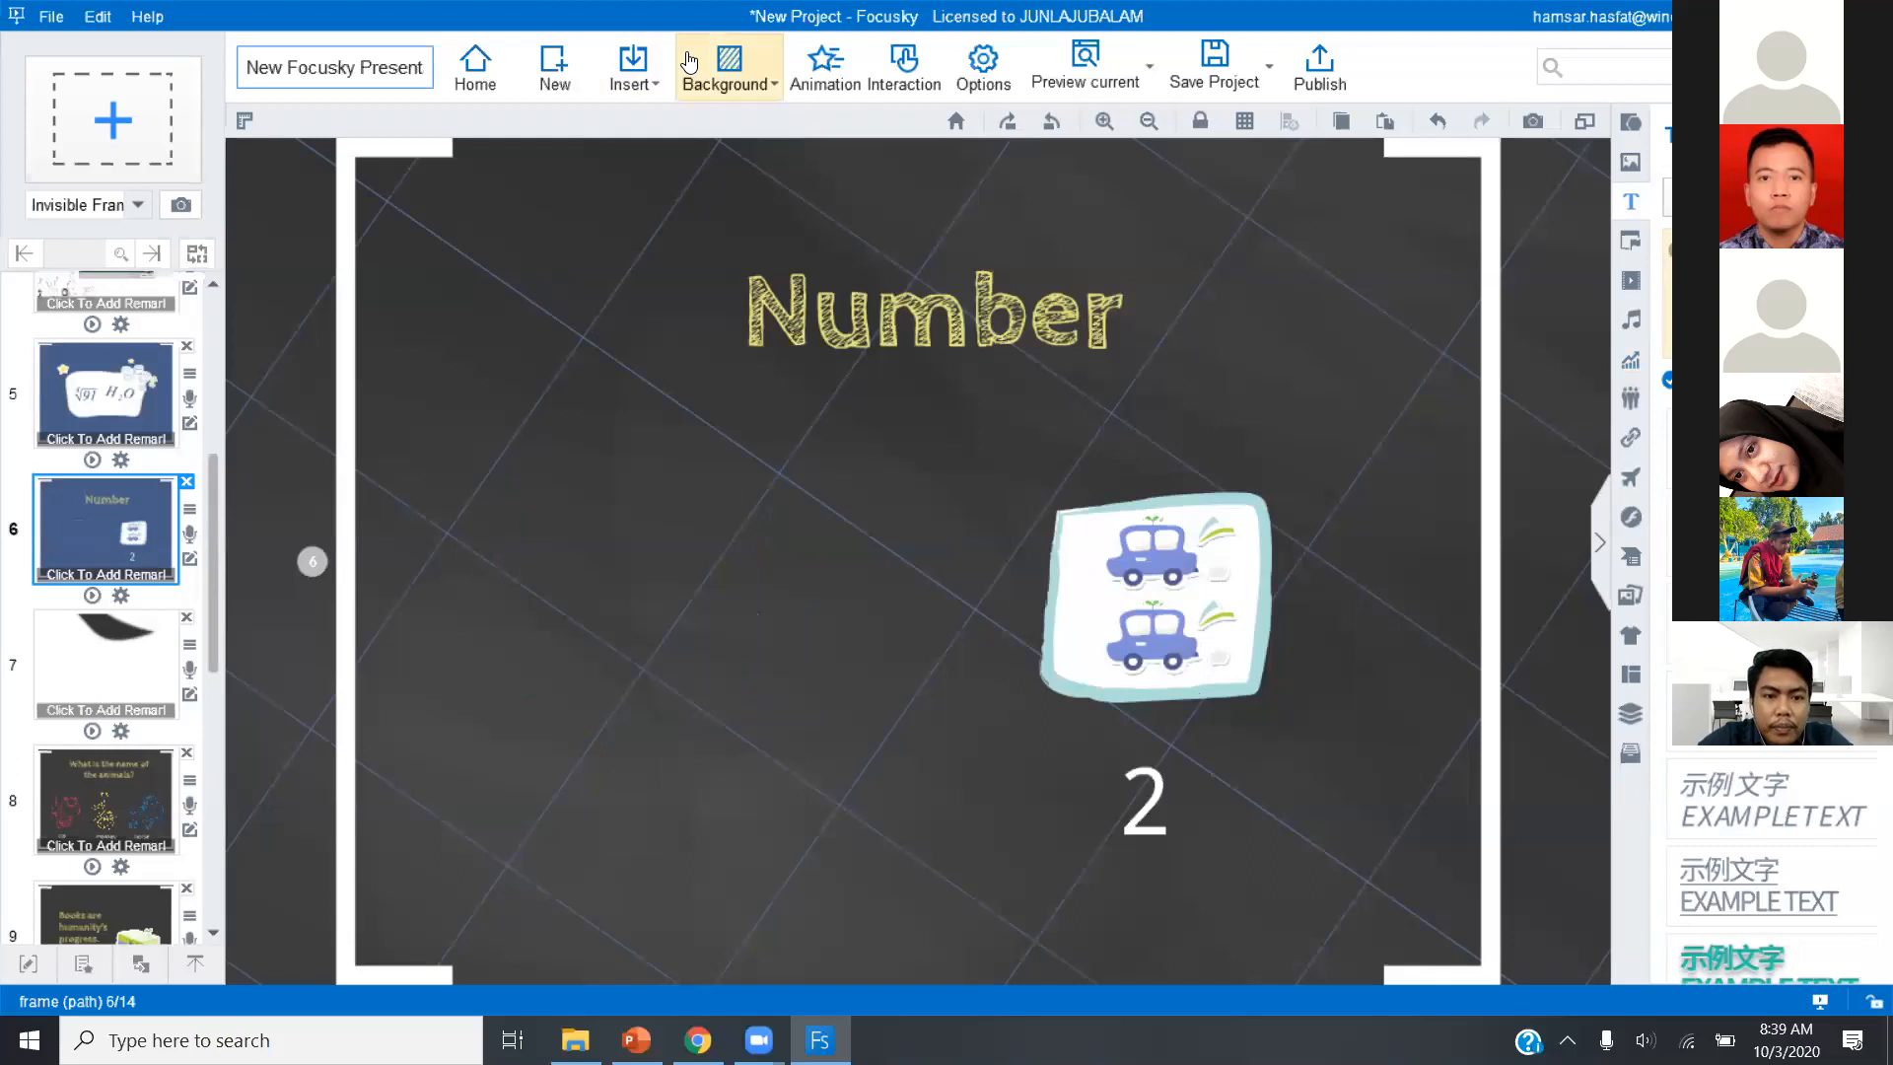
# Insert a chart on slide 6 beside the two-car picture and enlarge it to fill the empty area.
pyautogui.click(635, 69)
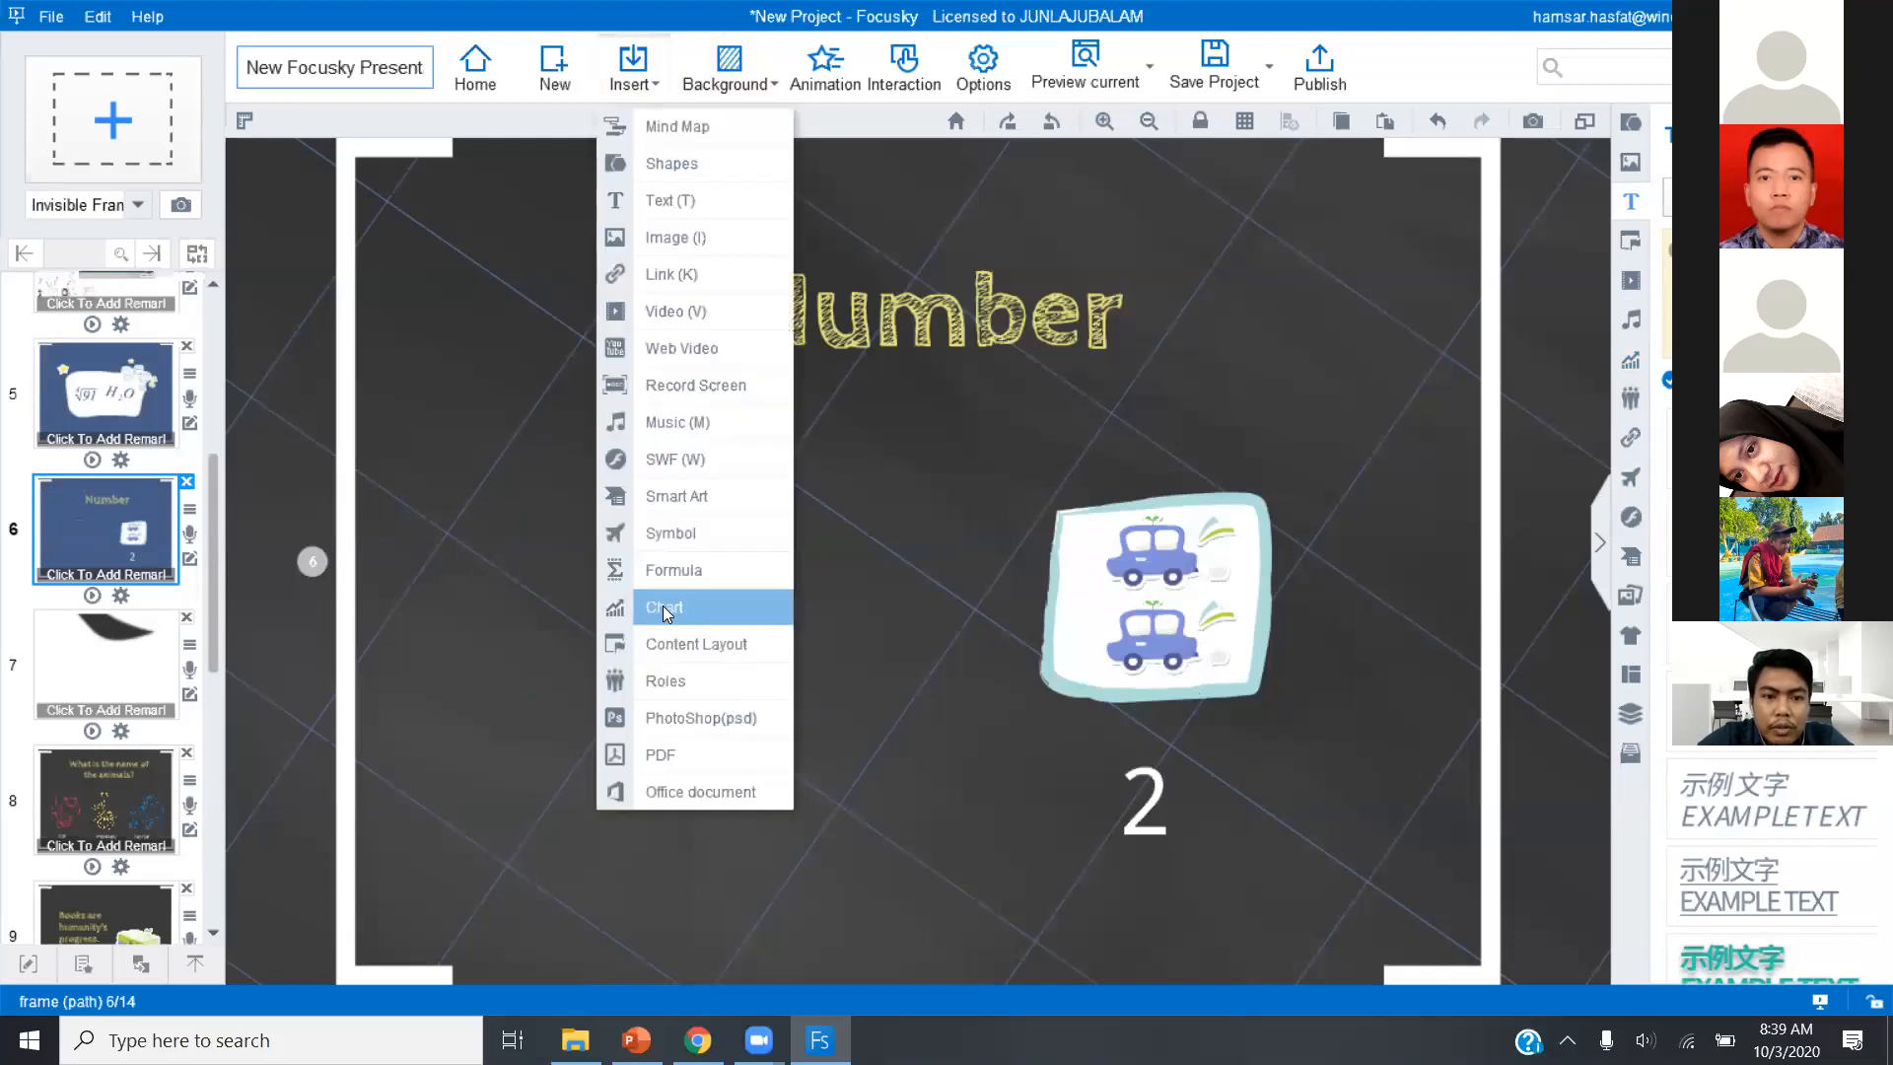
pyautogui.click(663, 605)
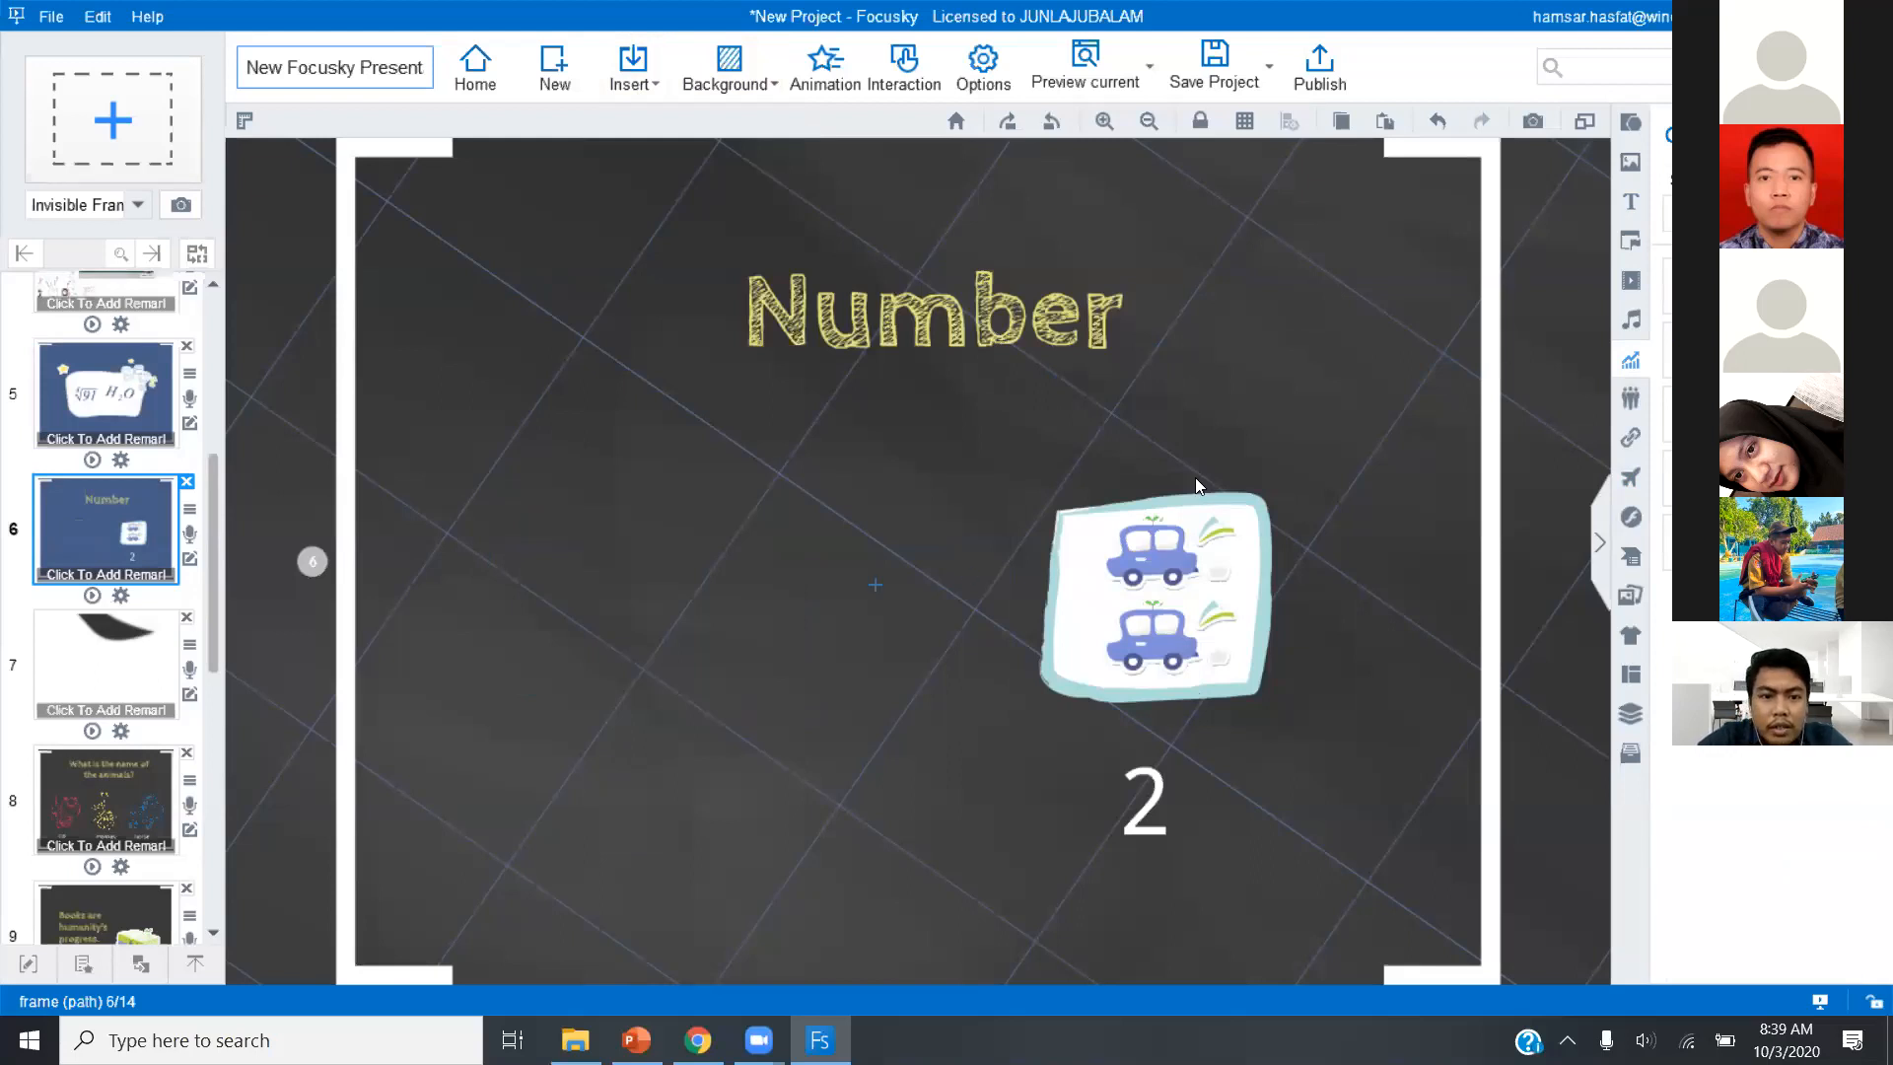
pyautogui.moveTo(512, 469); pyautogui.dragTo(891, 735)
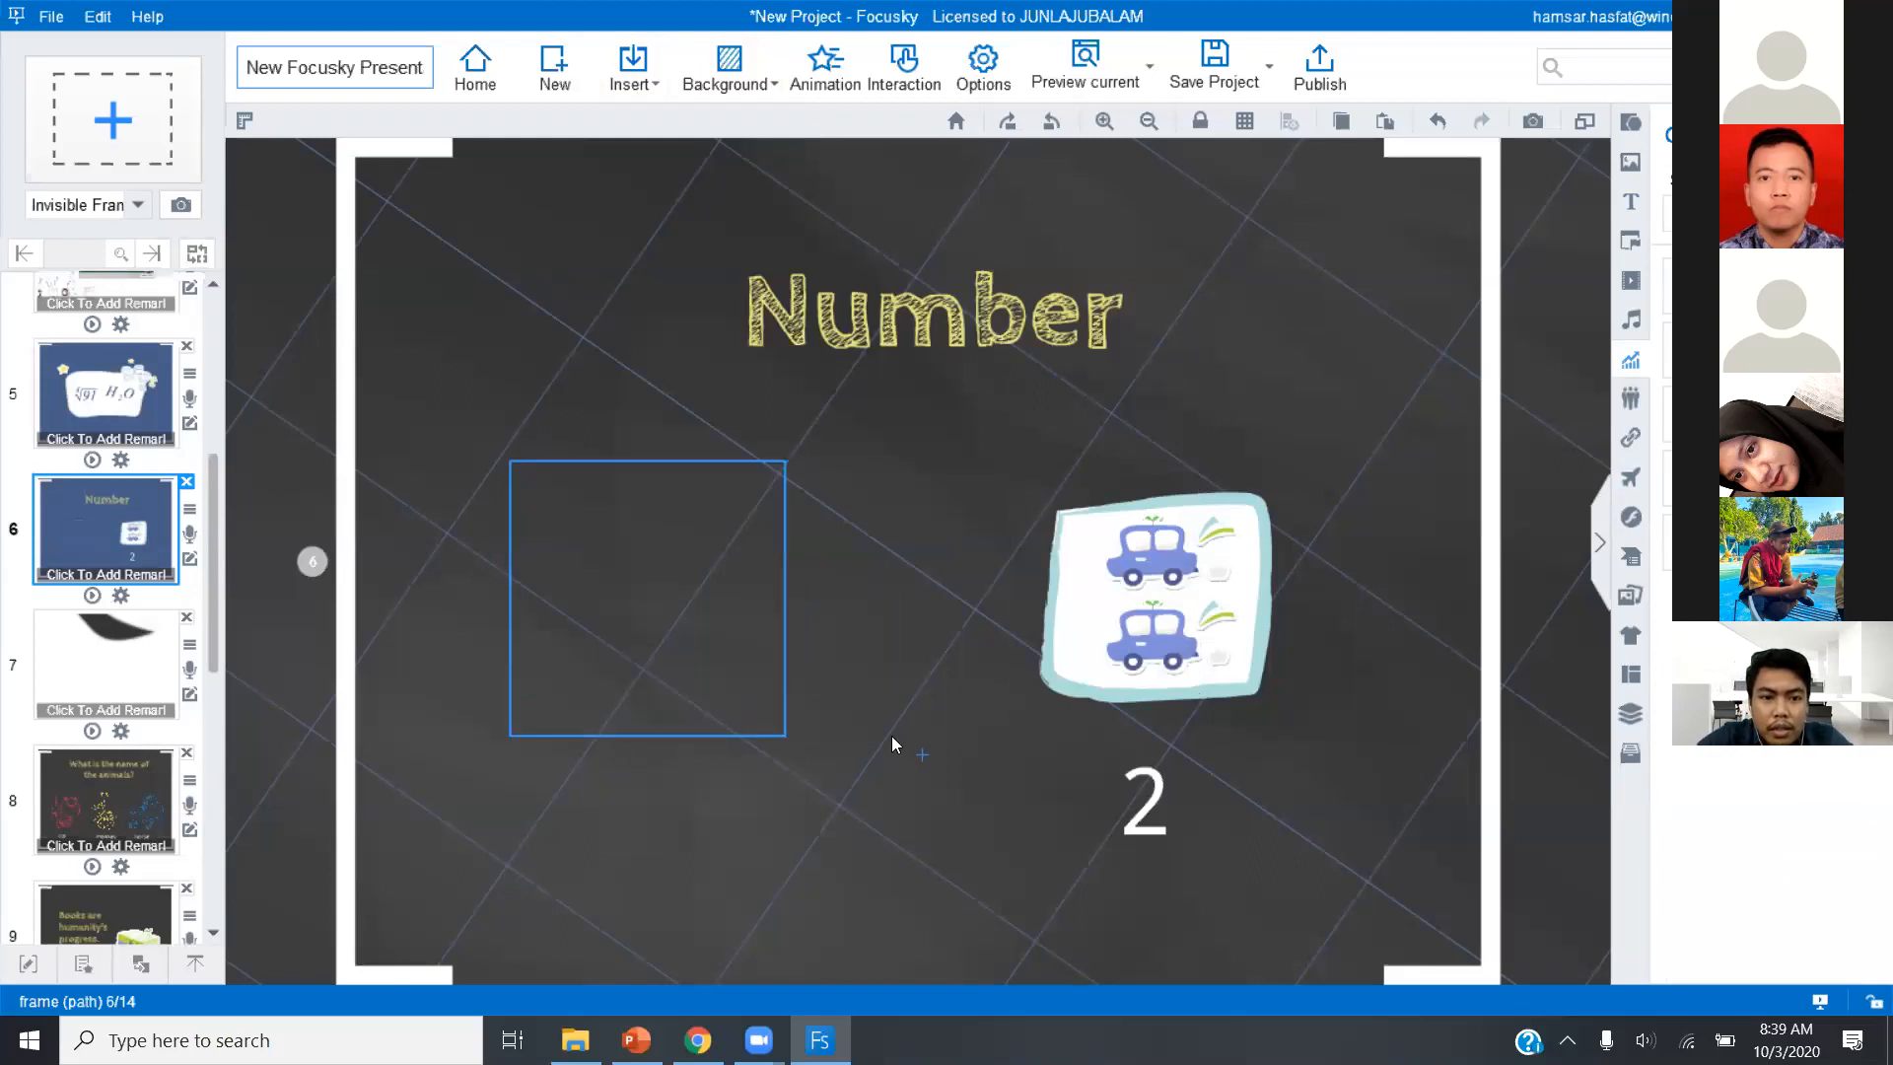
pyautogui.moveTo(785, 598); pyautogui.dragTo(923, 629)
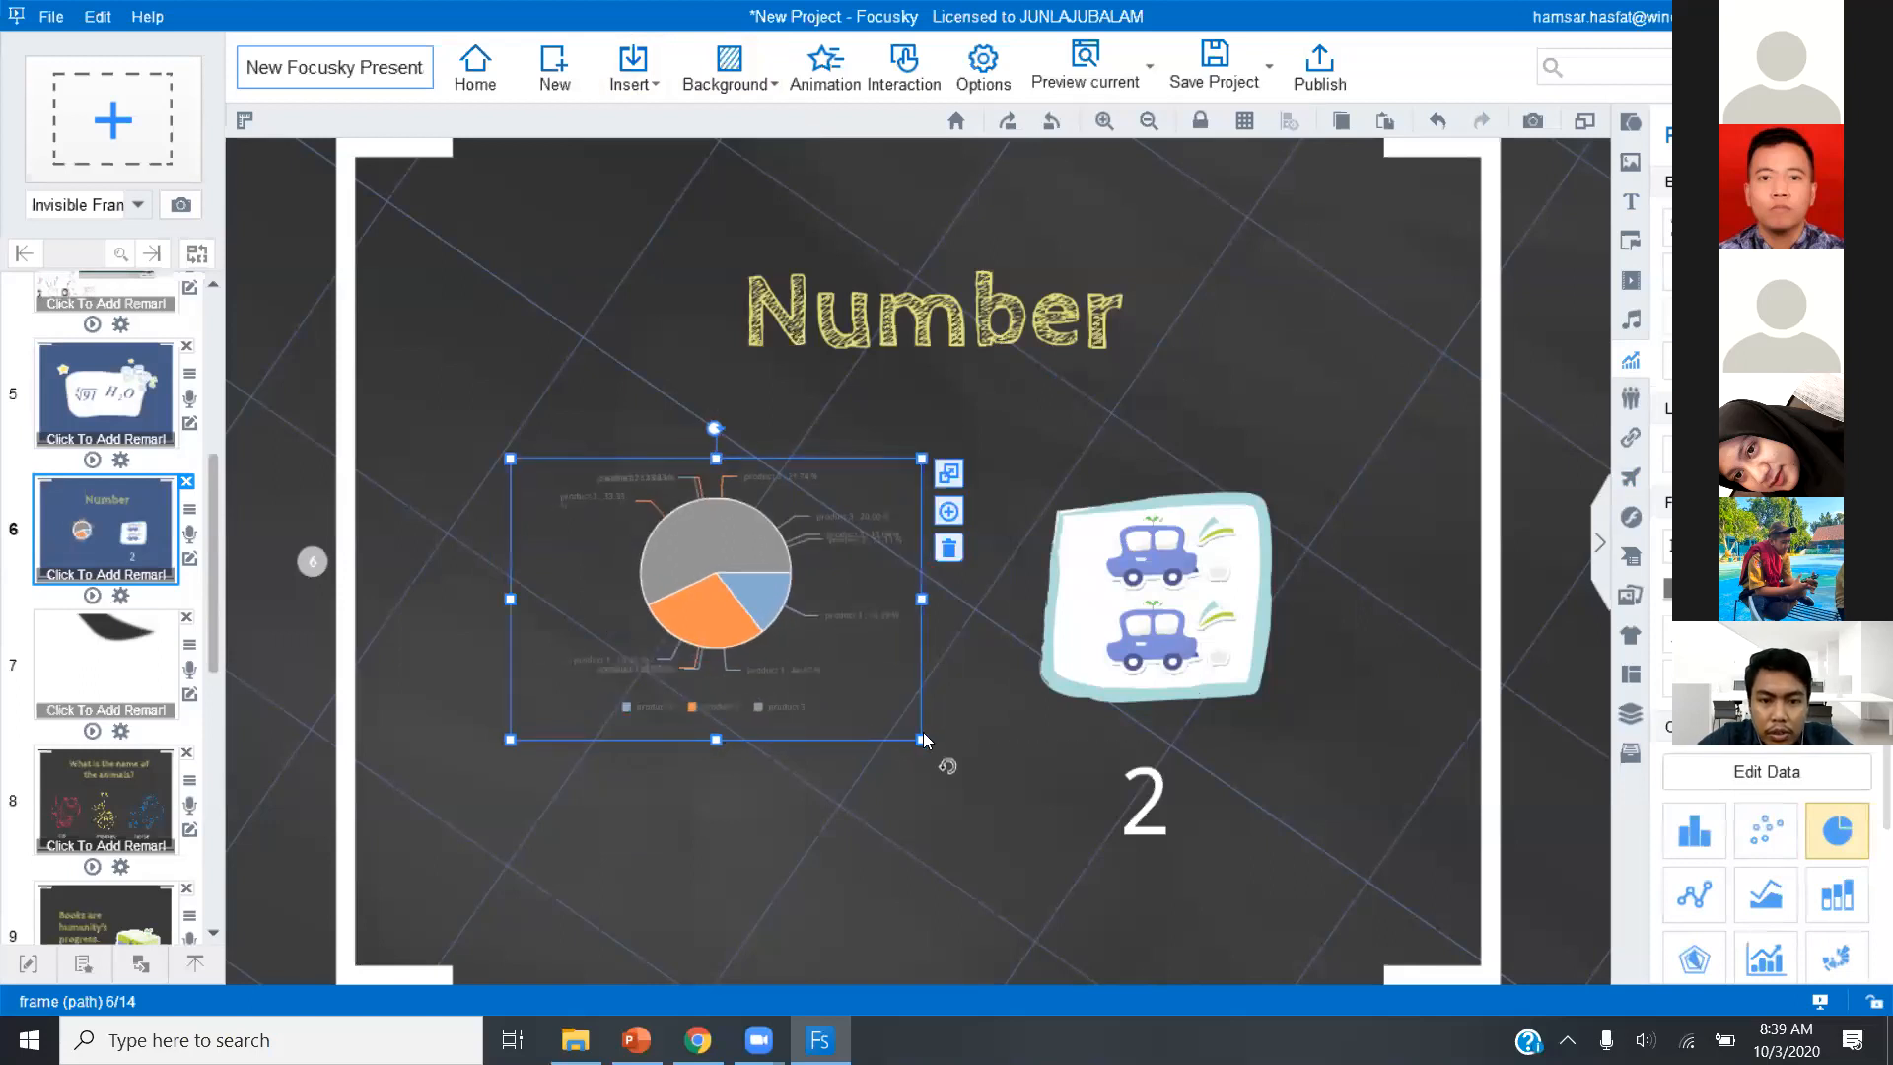
pyautogui.moveTo(923, 734); pyautogui.dragTo(1029, 834)
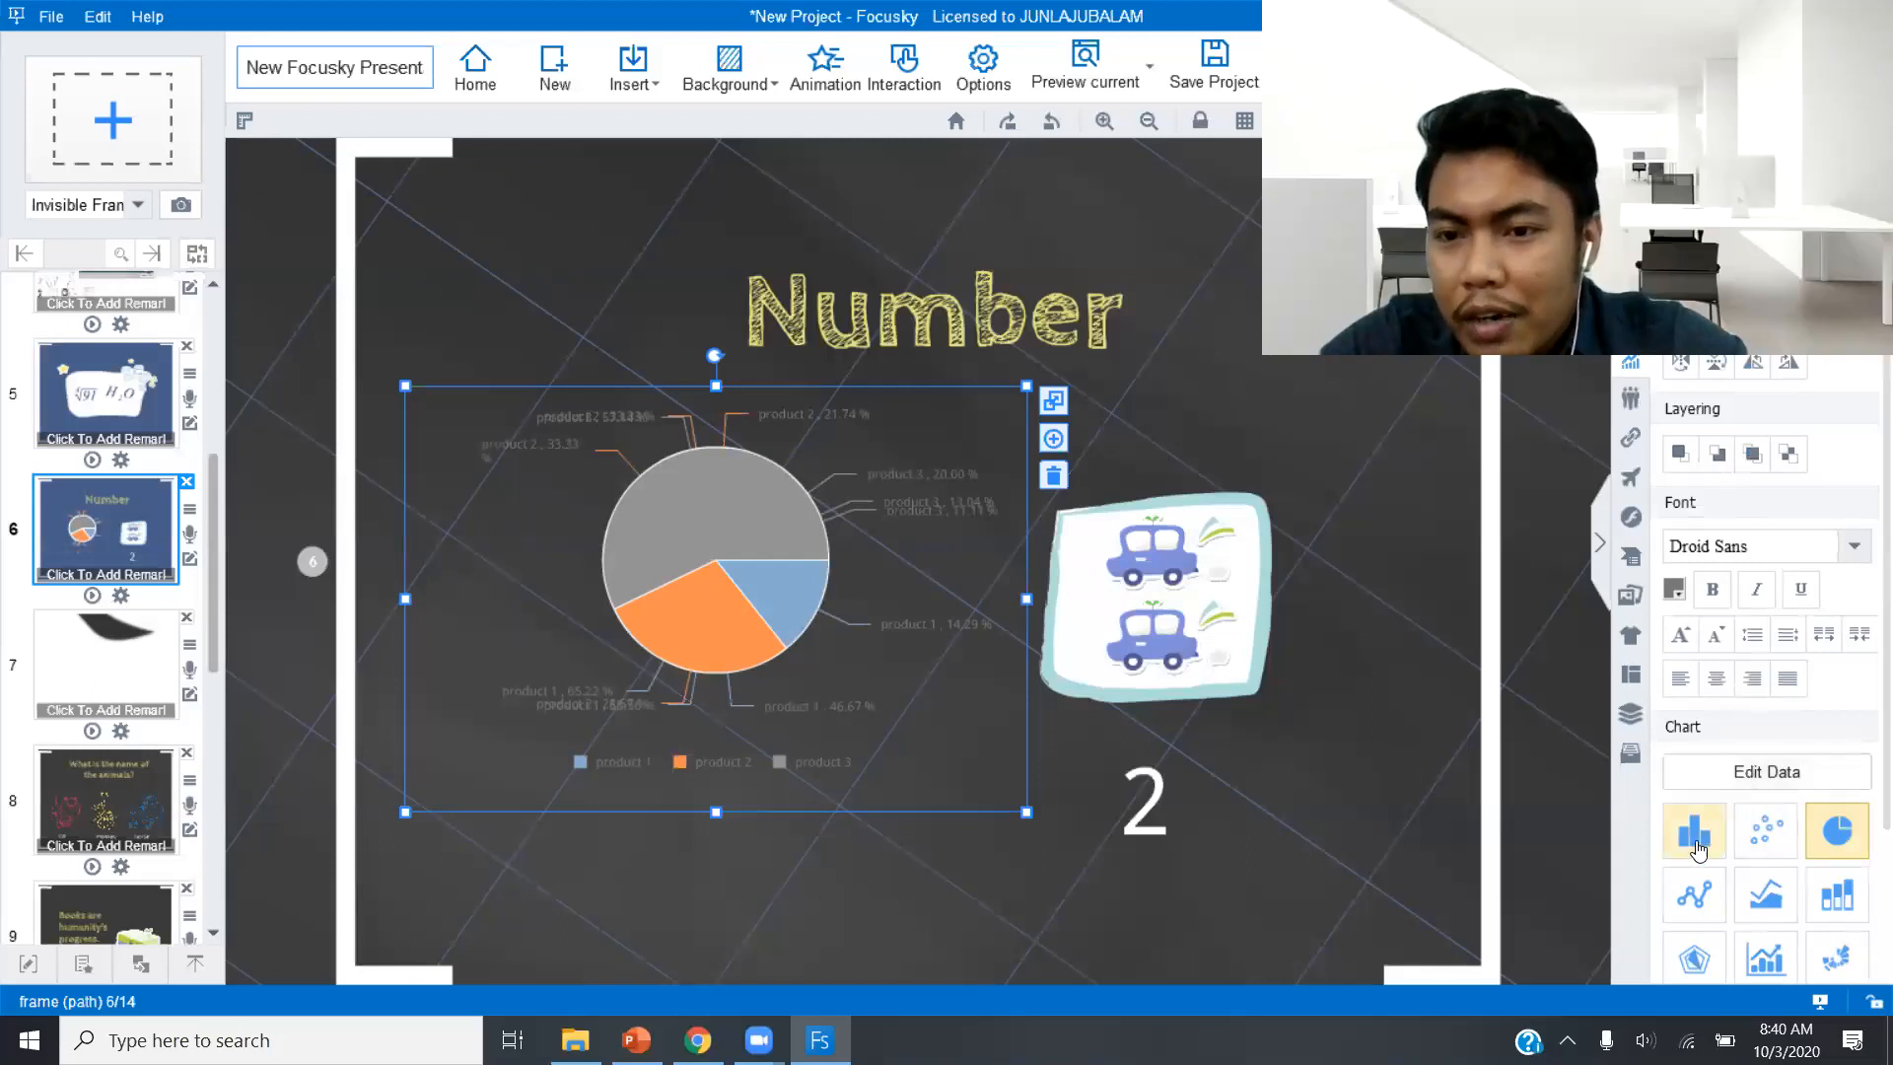
# Try the column, scatter, line, area and stacked column chart types before returning to the pie chart.
pyautogui.click(1703, 846)
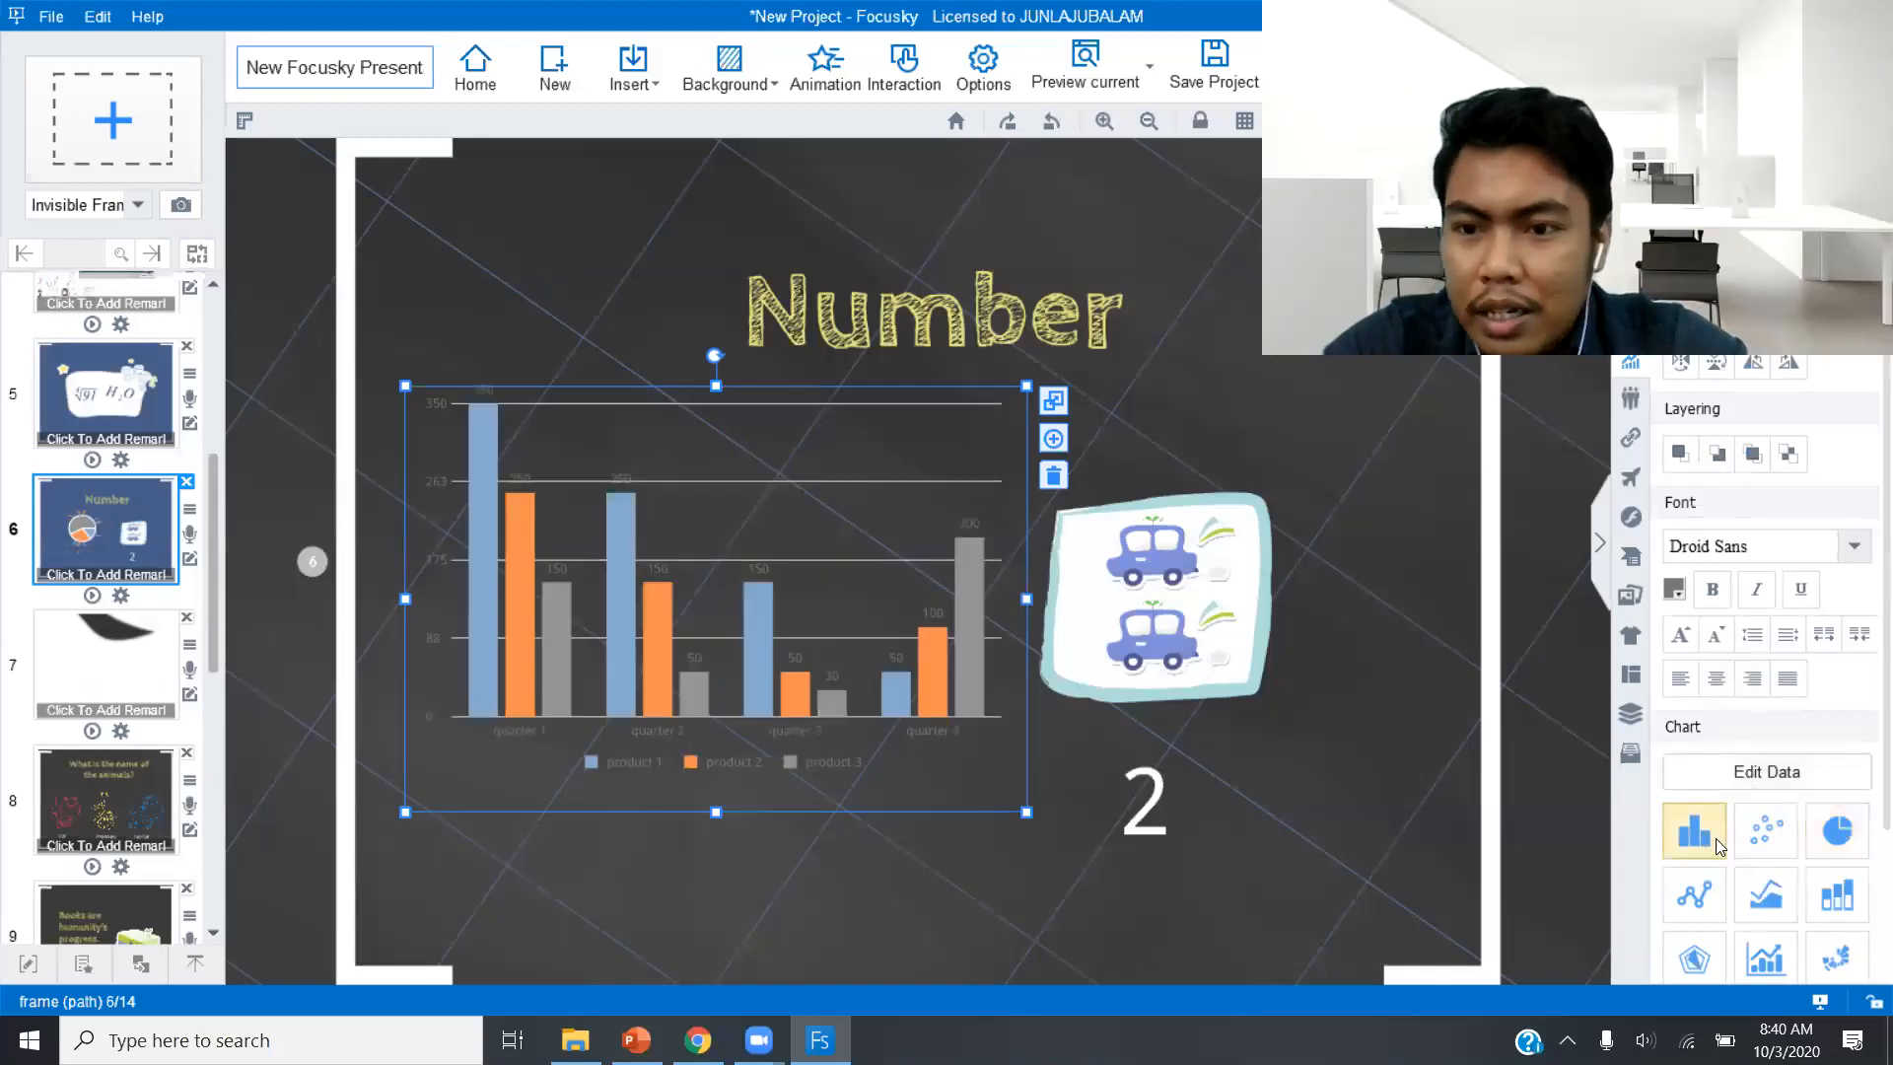
pyautogui.click(1766, 833)
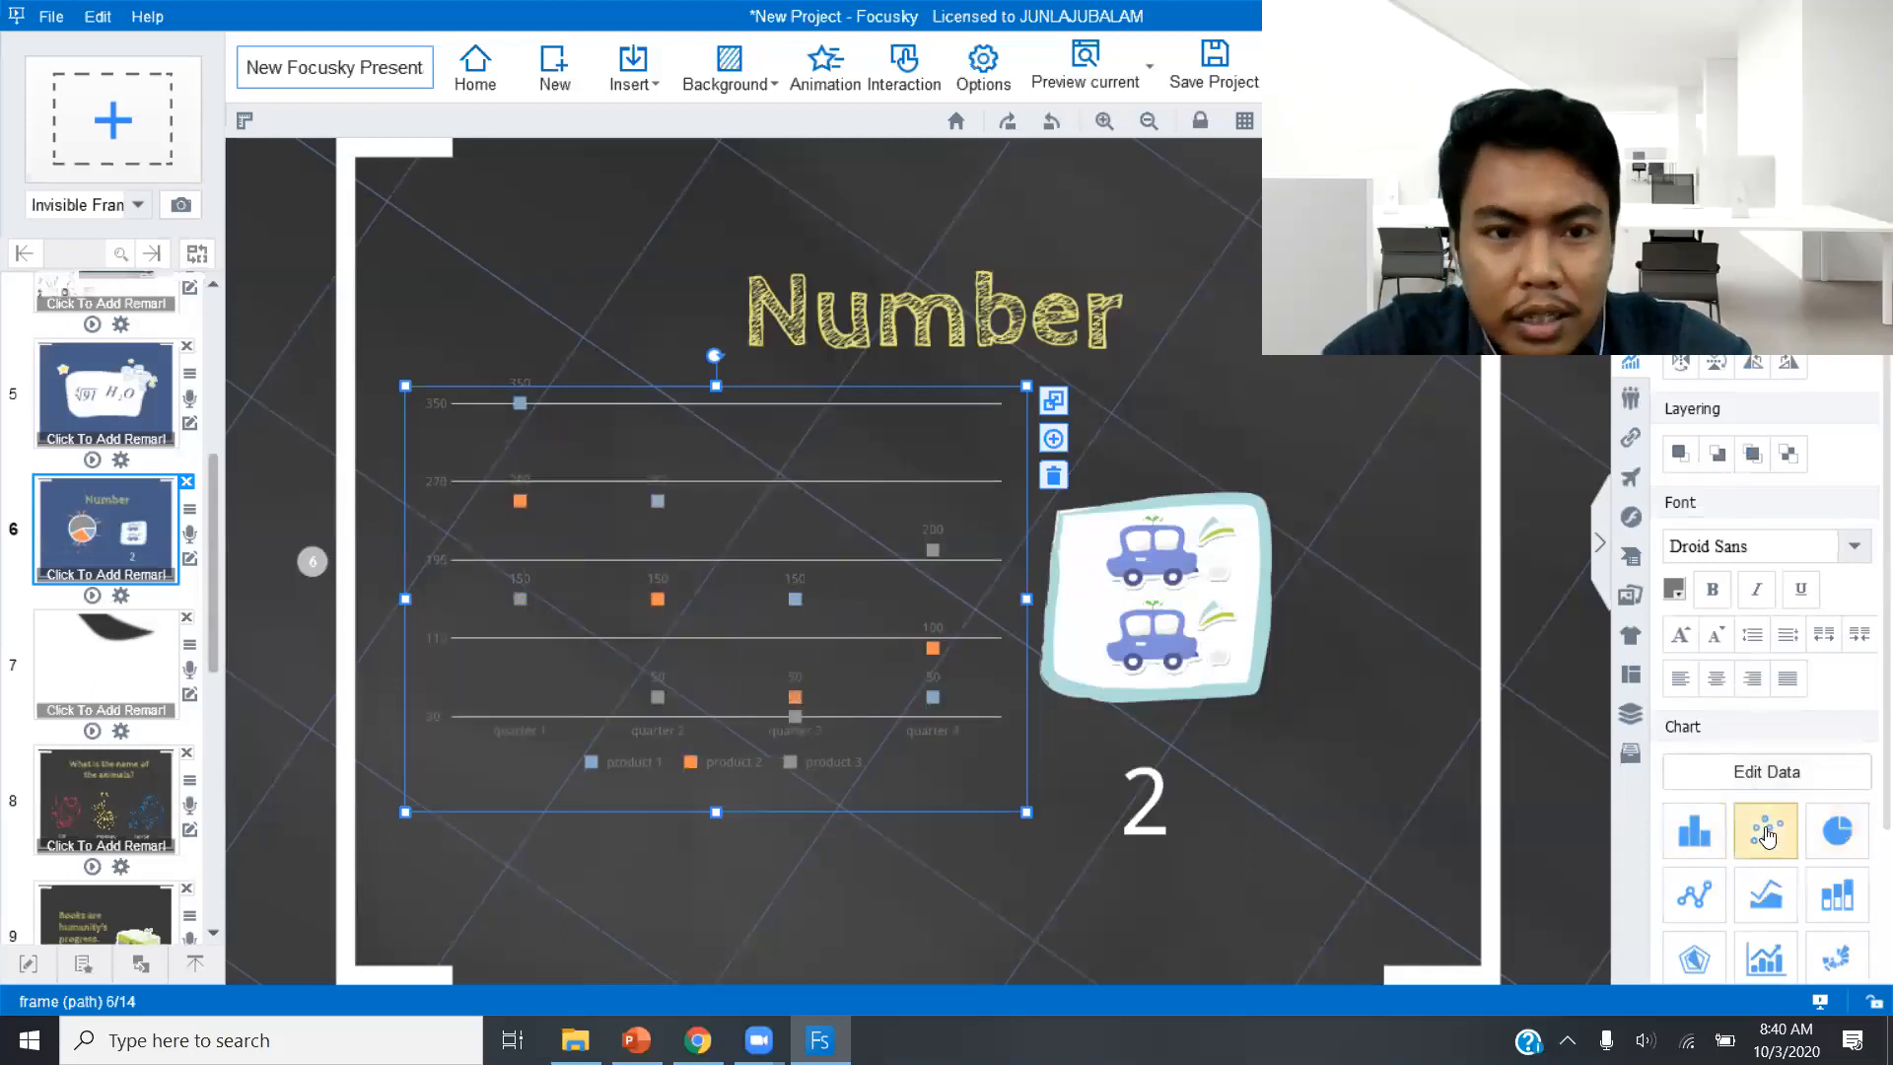
pyautogui.click(1706, 905)
pyautogui.click(1779, 904)
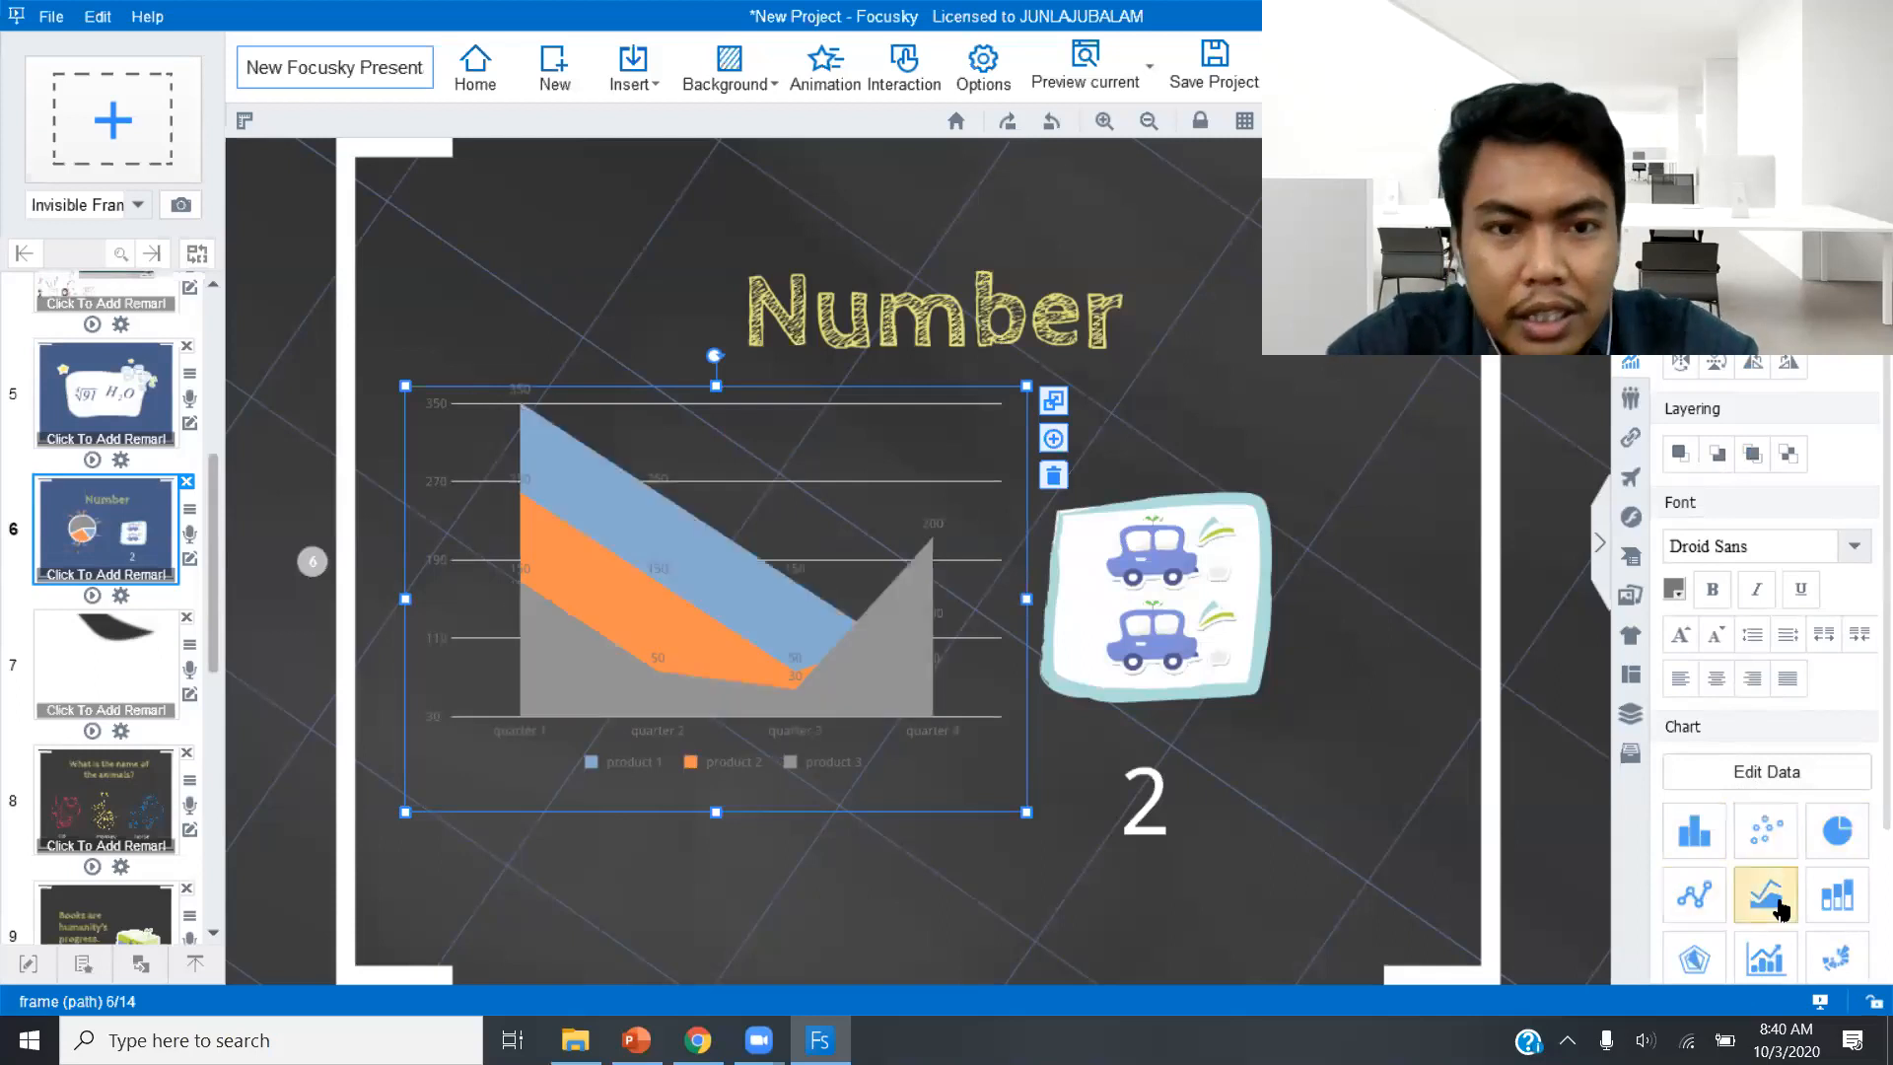
pyautogui.click(1825, 912)
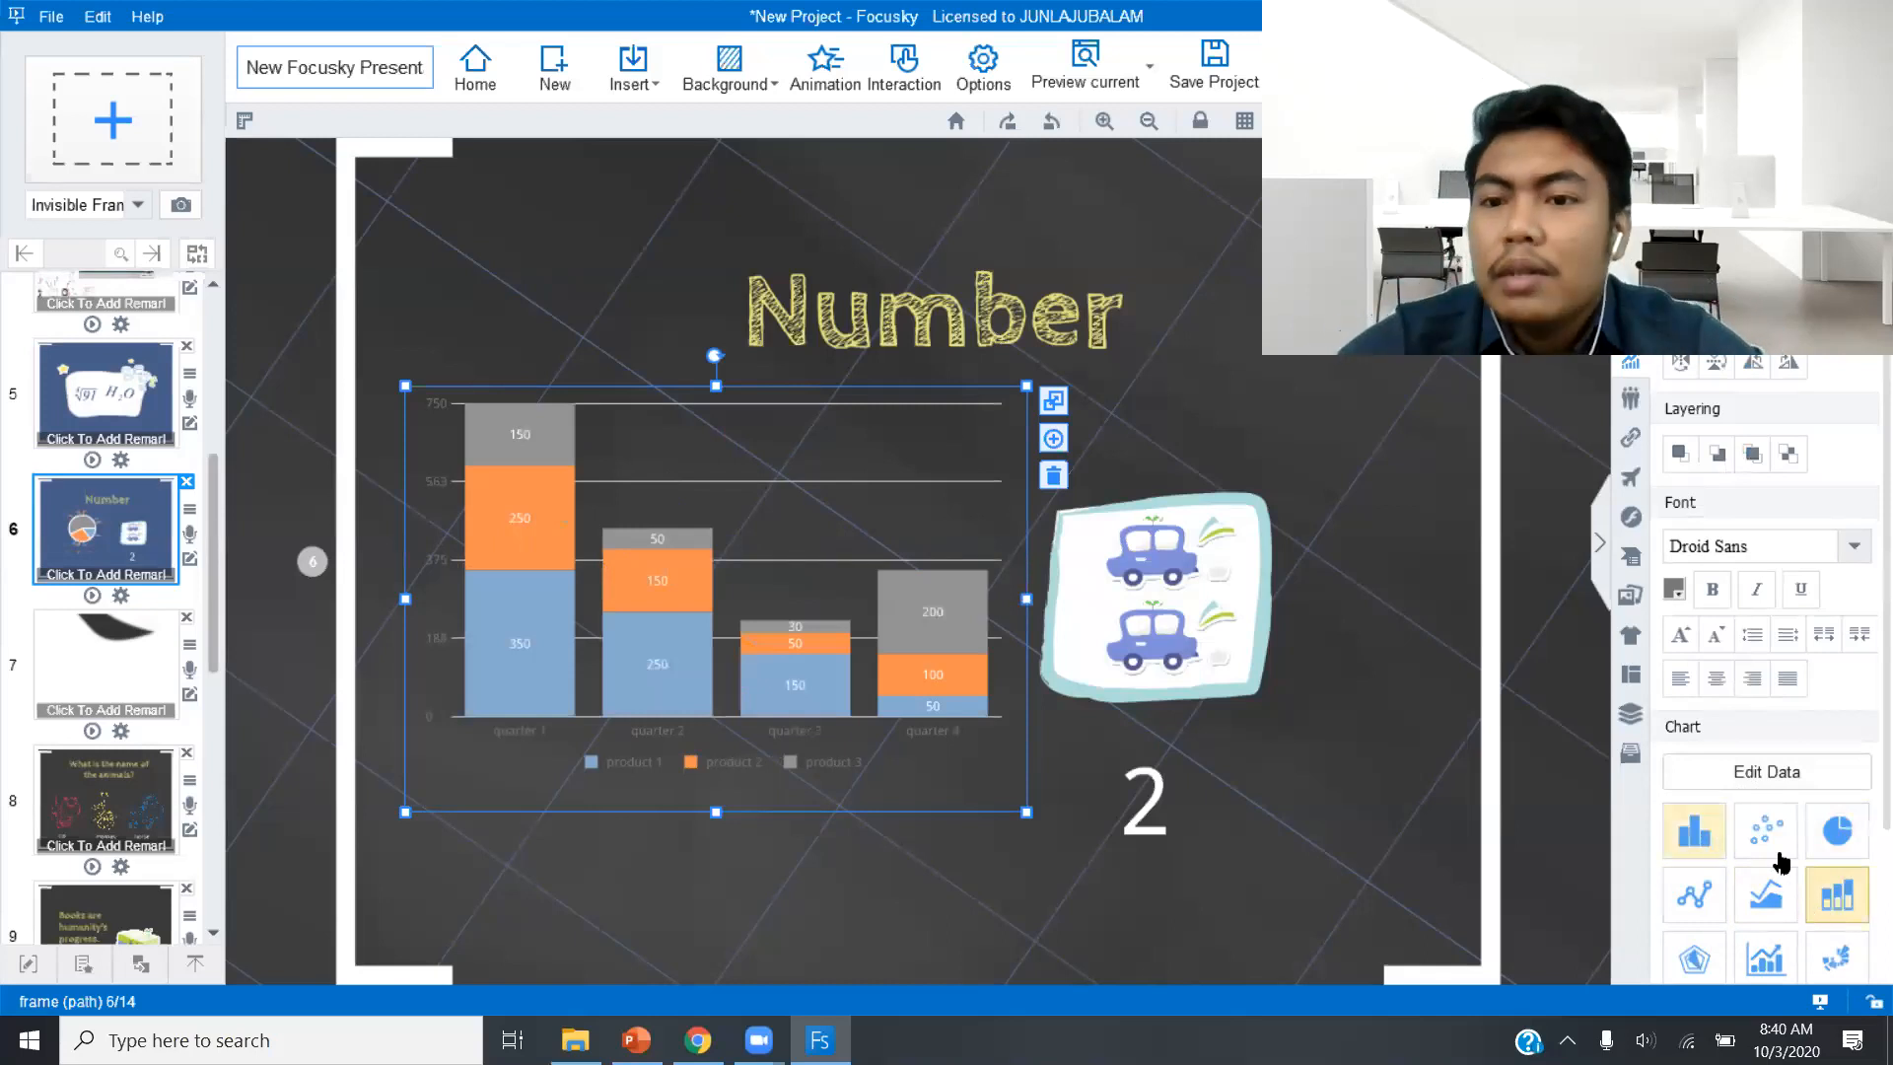
pyautogui.click(1857, 844)
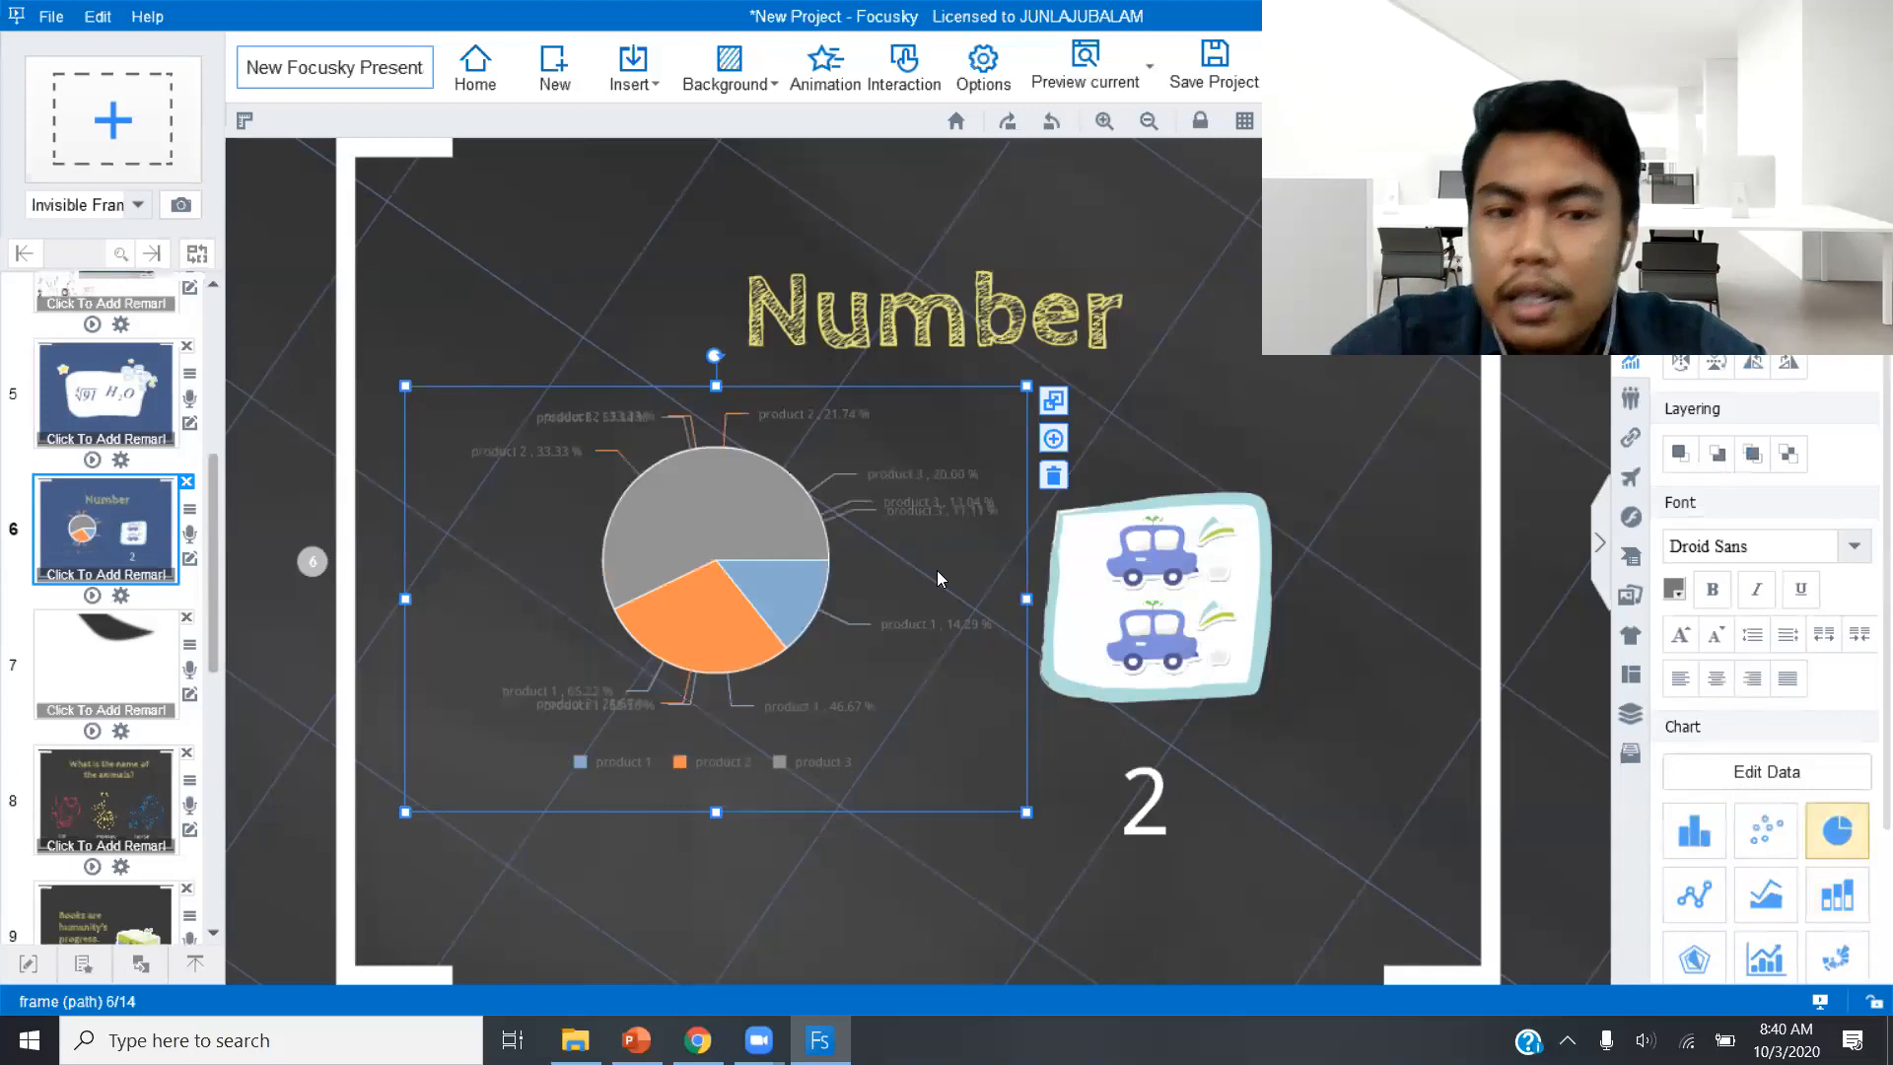
# Examine the product headings and quarter labels in the pie chart's data table.
pyautogui.click(1714, 780)
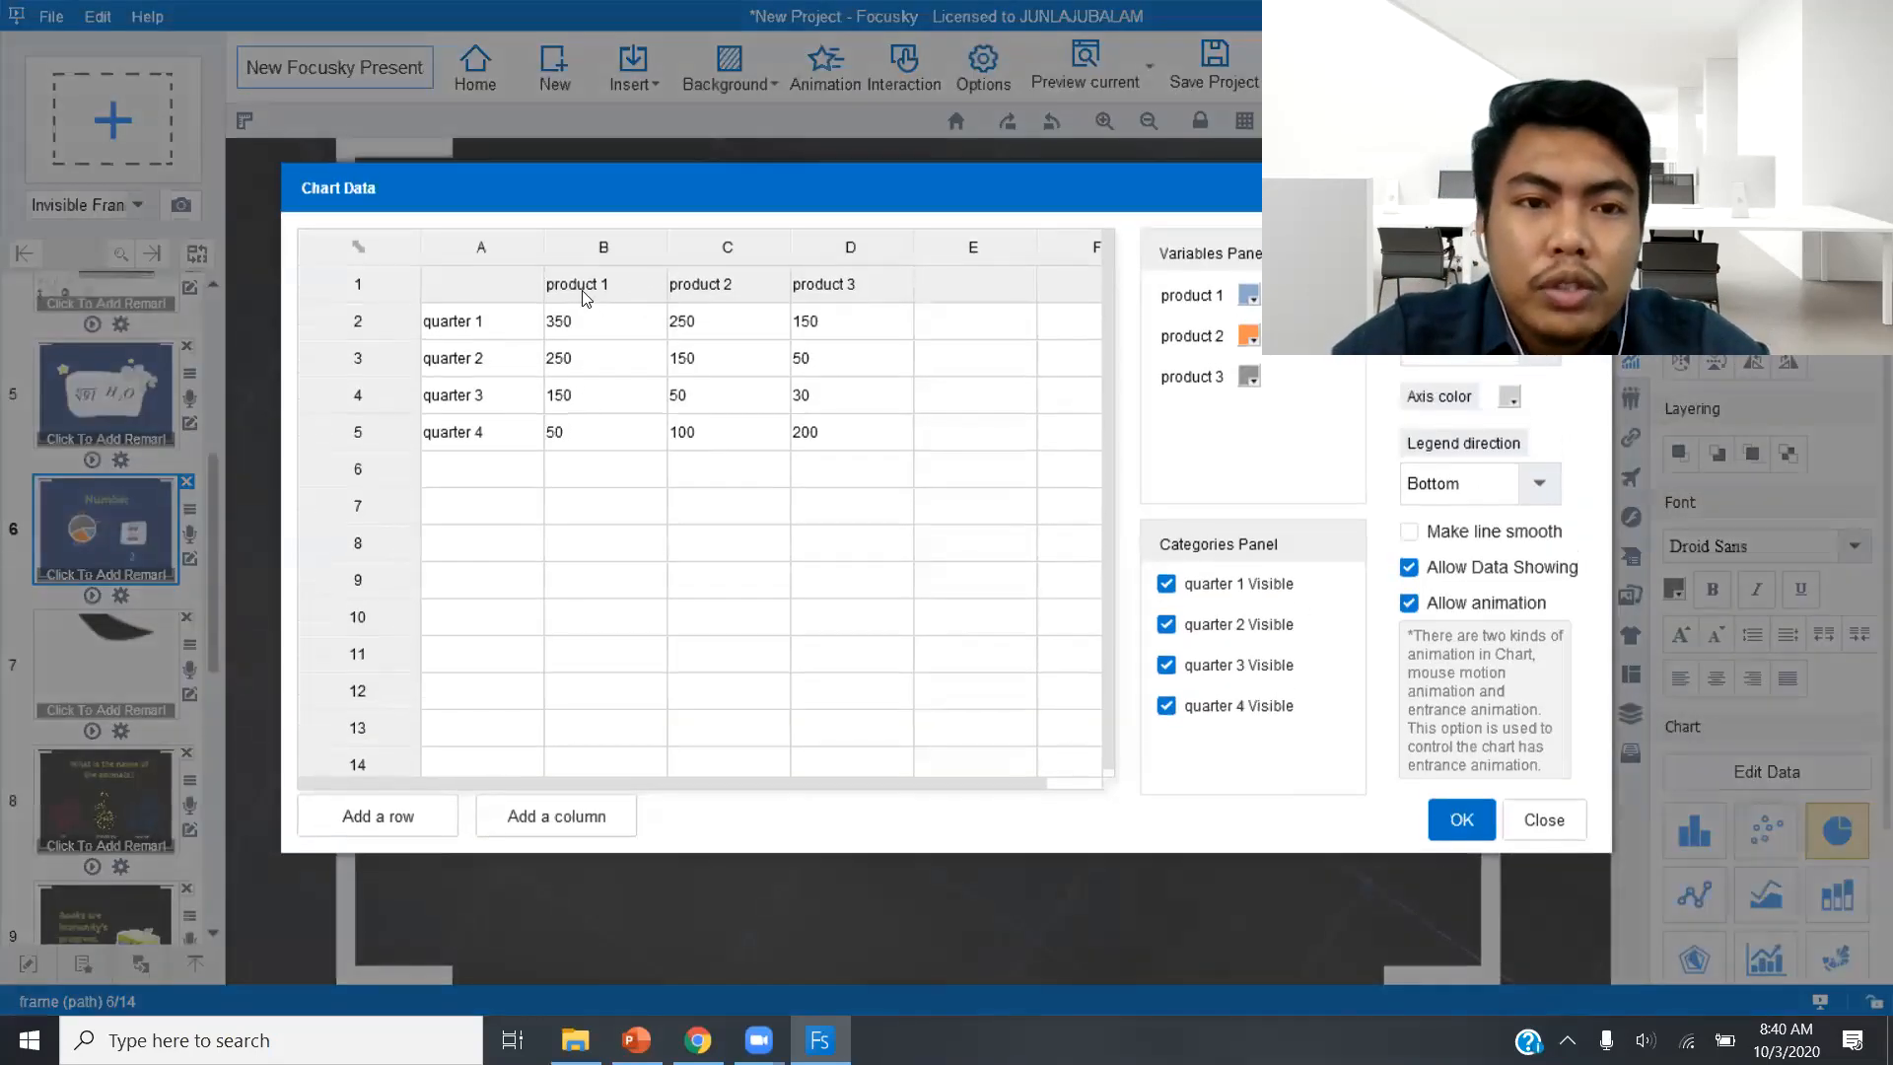
pyautogui.click(585, 296)
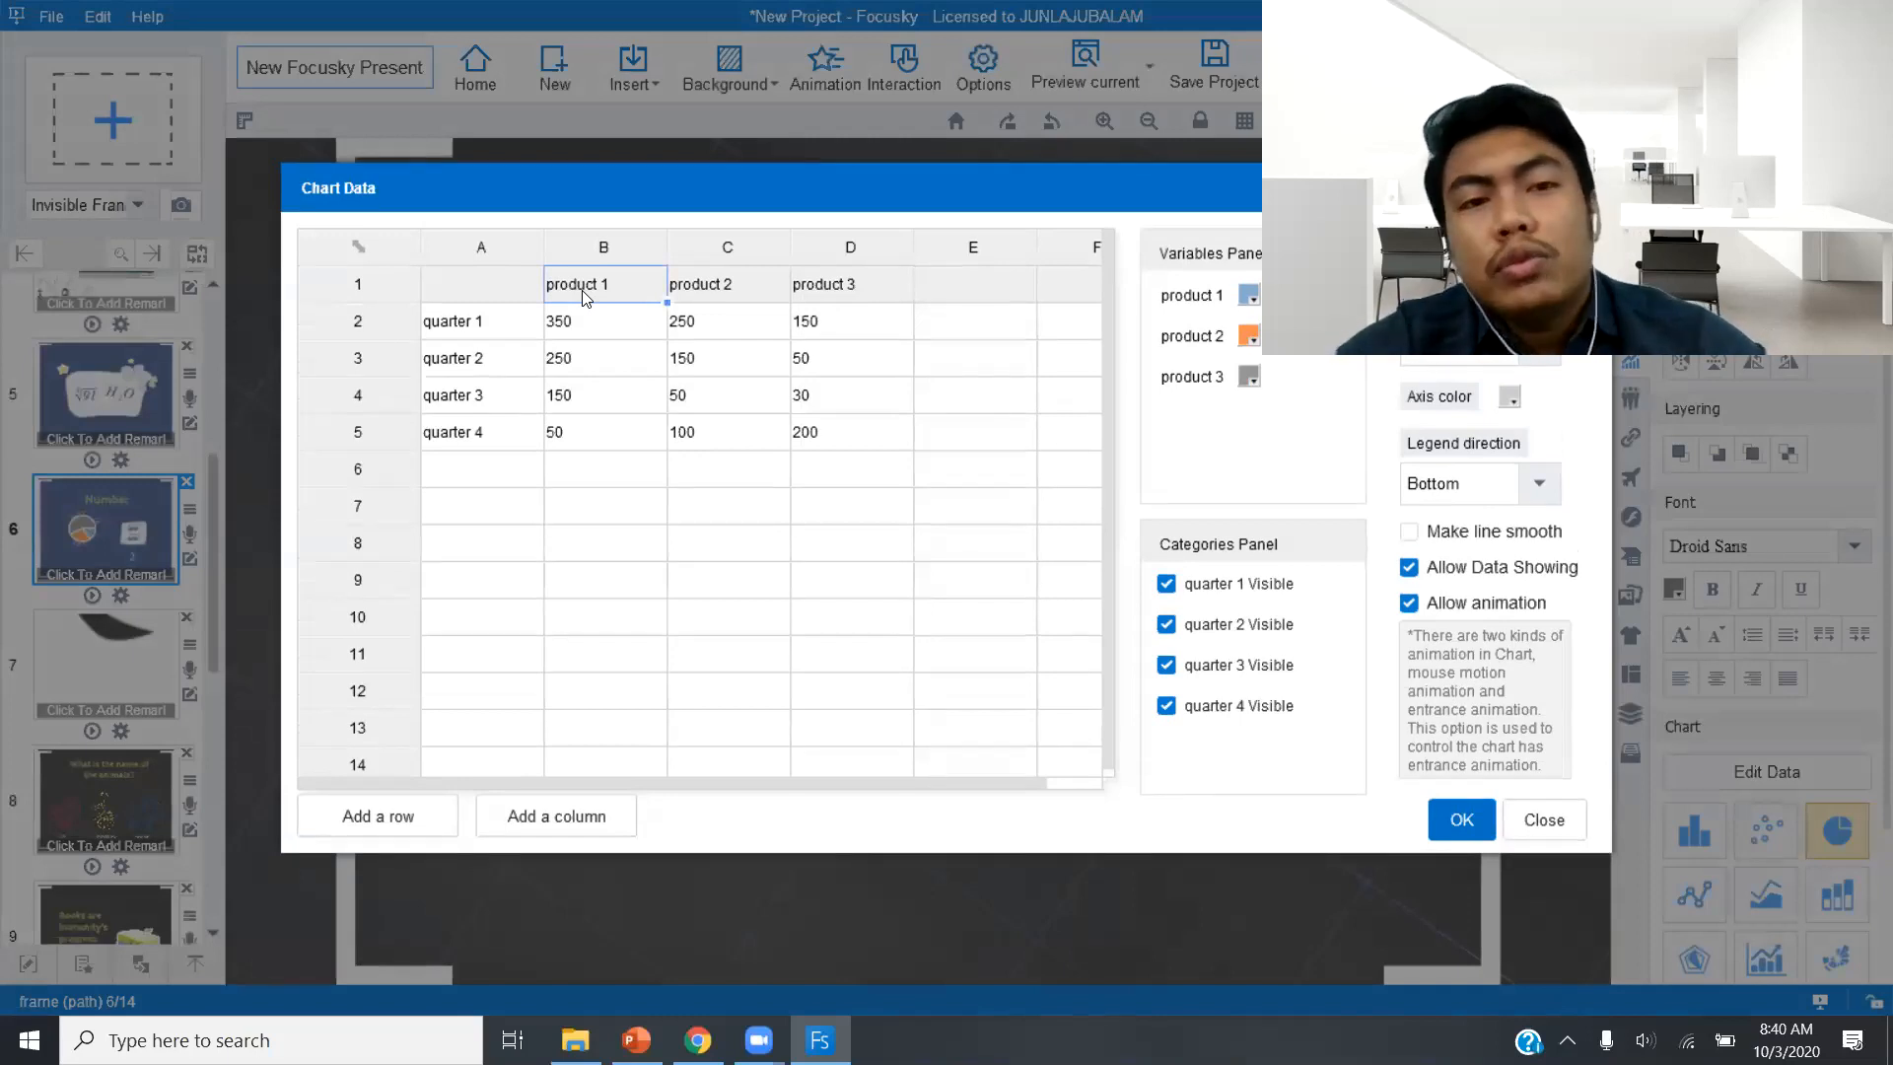
pyautogui.click(755, 298)
pyautogui.click(859, 282)
pyautogui.click(462, 336)
pyautogui.click(470, 367)
pyautogui.click(478, 407)
pyautogui.click(490, 433)
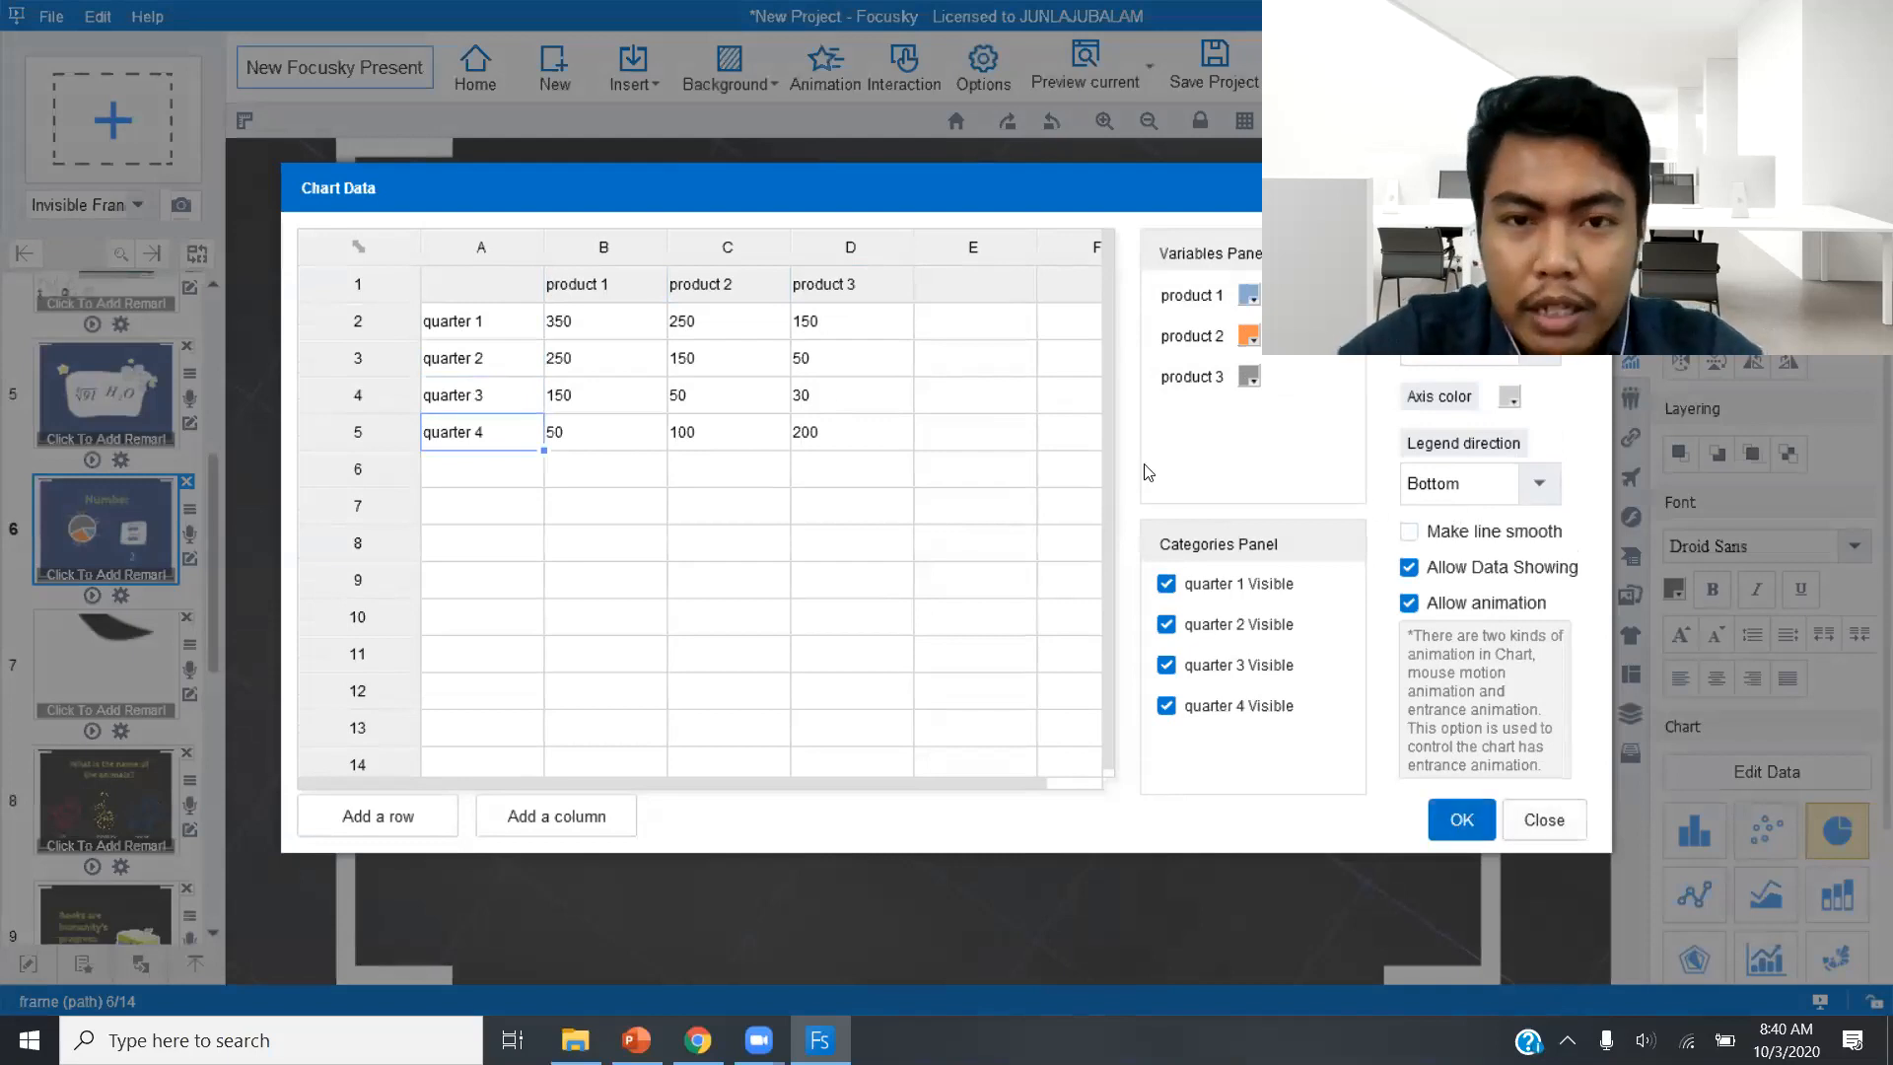
pyautogui.click(1463, 831)
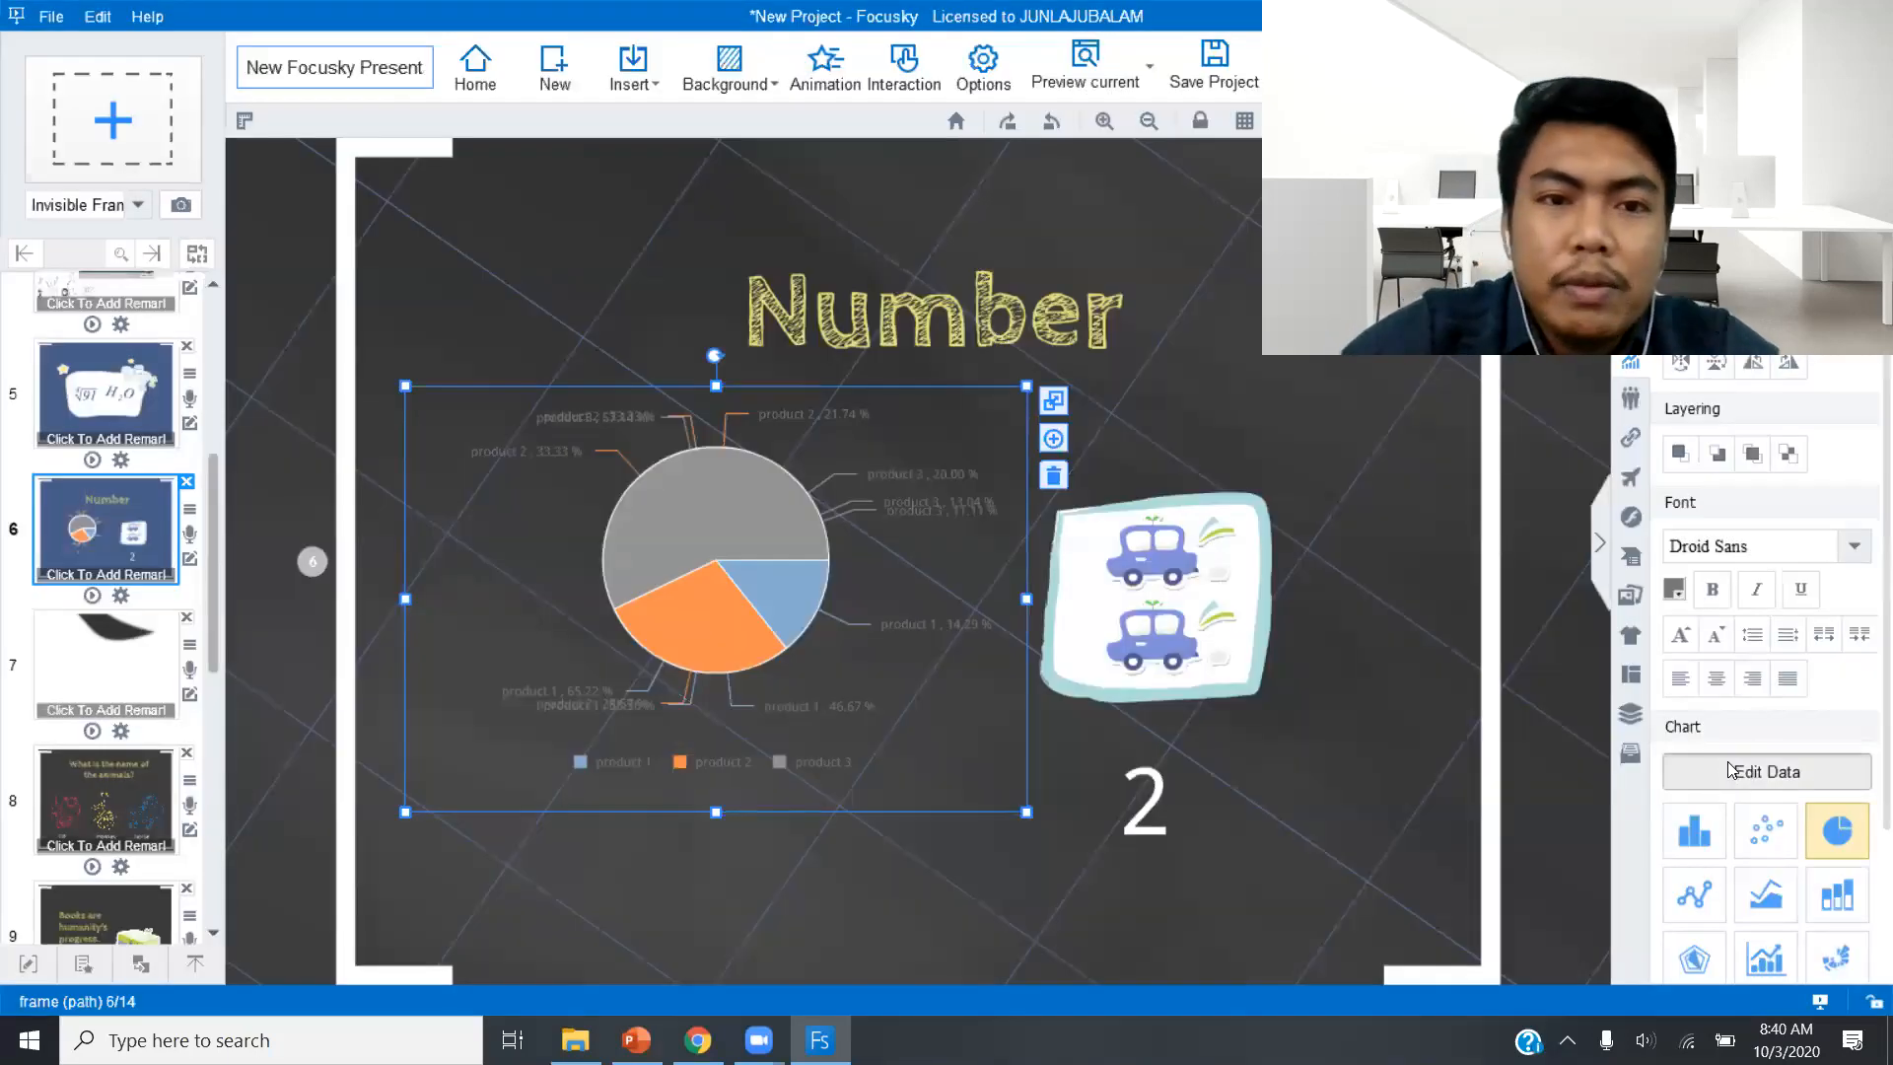
# Rename the three product headings in the chart data as Jagung, Padi and Bawang.
pyautogui.click(1730, 768)
pyautogui.doubleClick(621, 288)
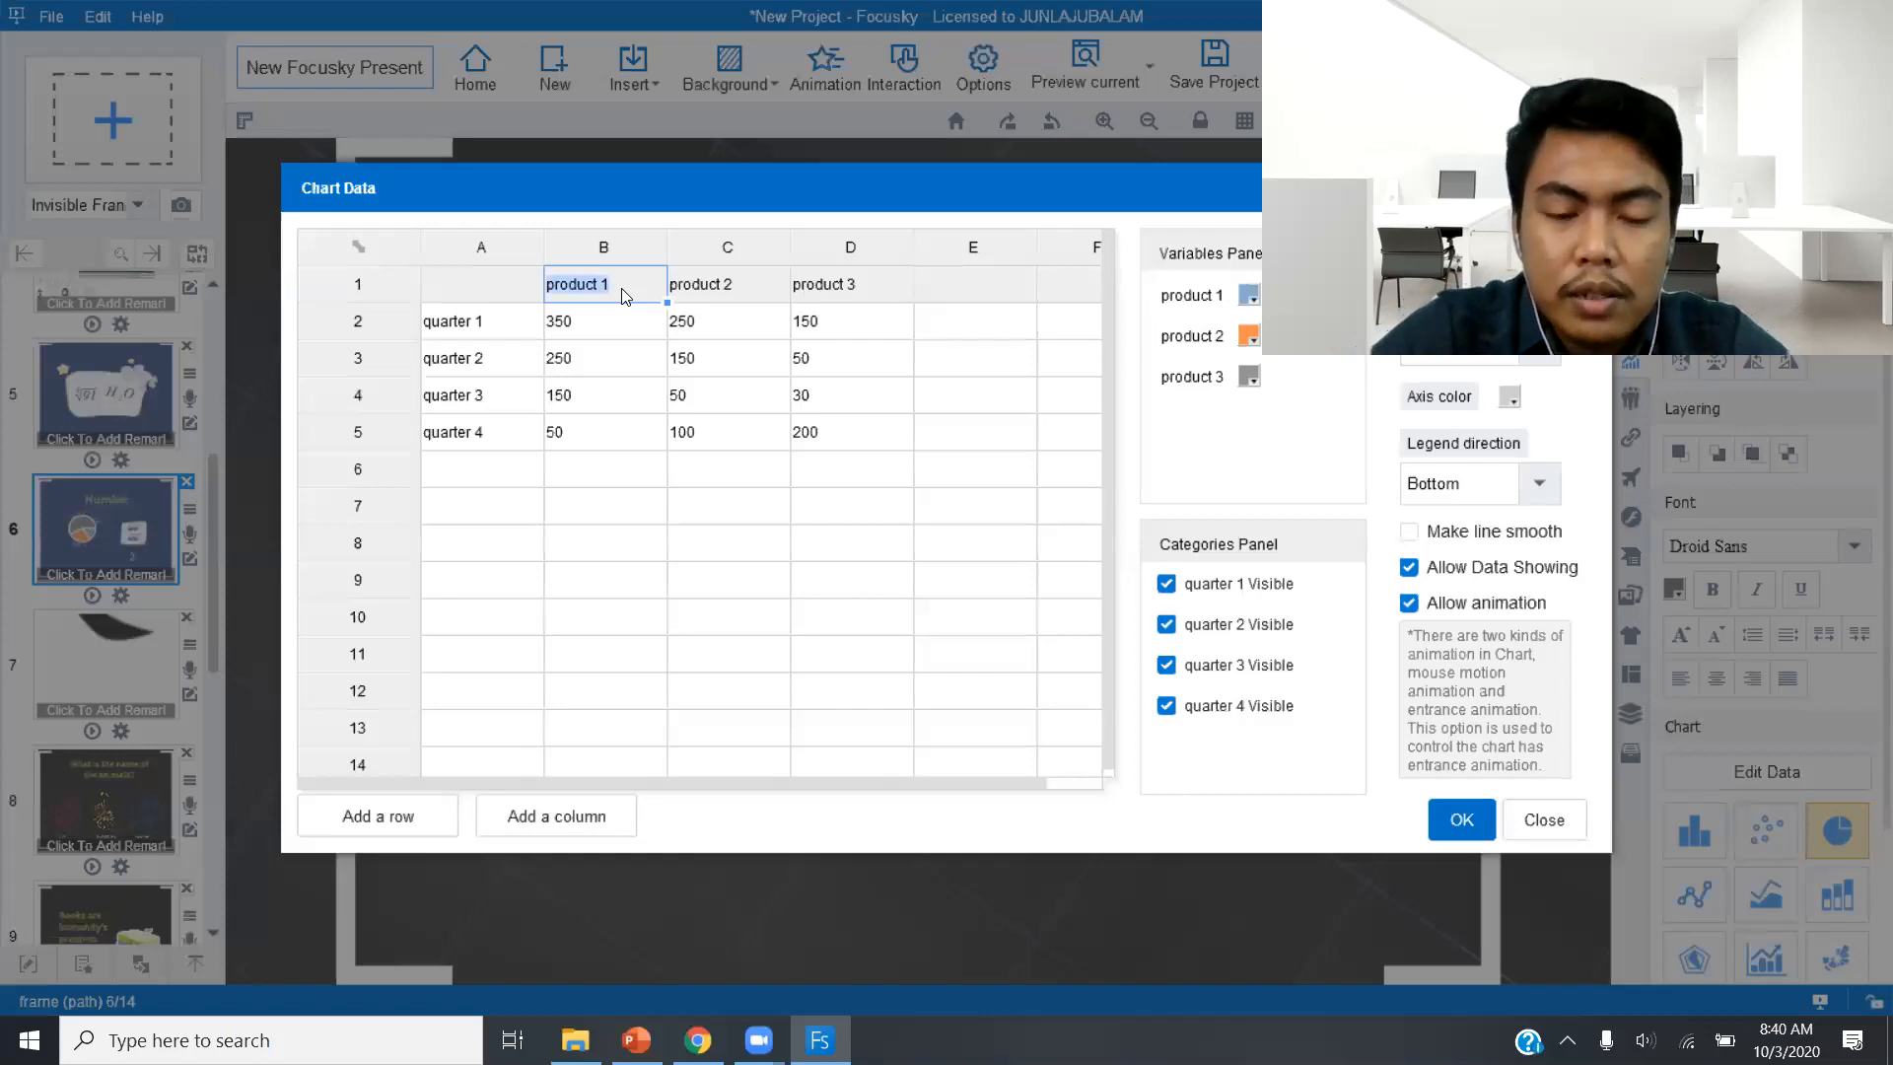
pyautogui.write('Phon')
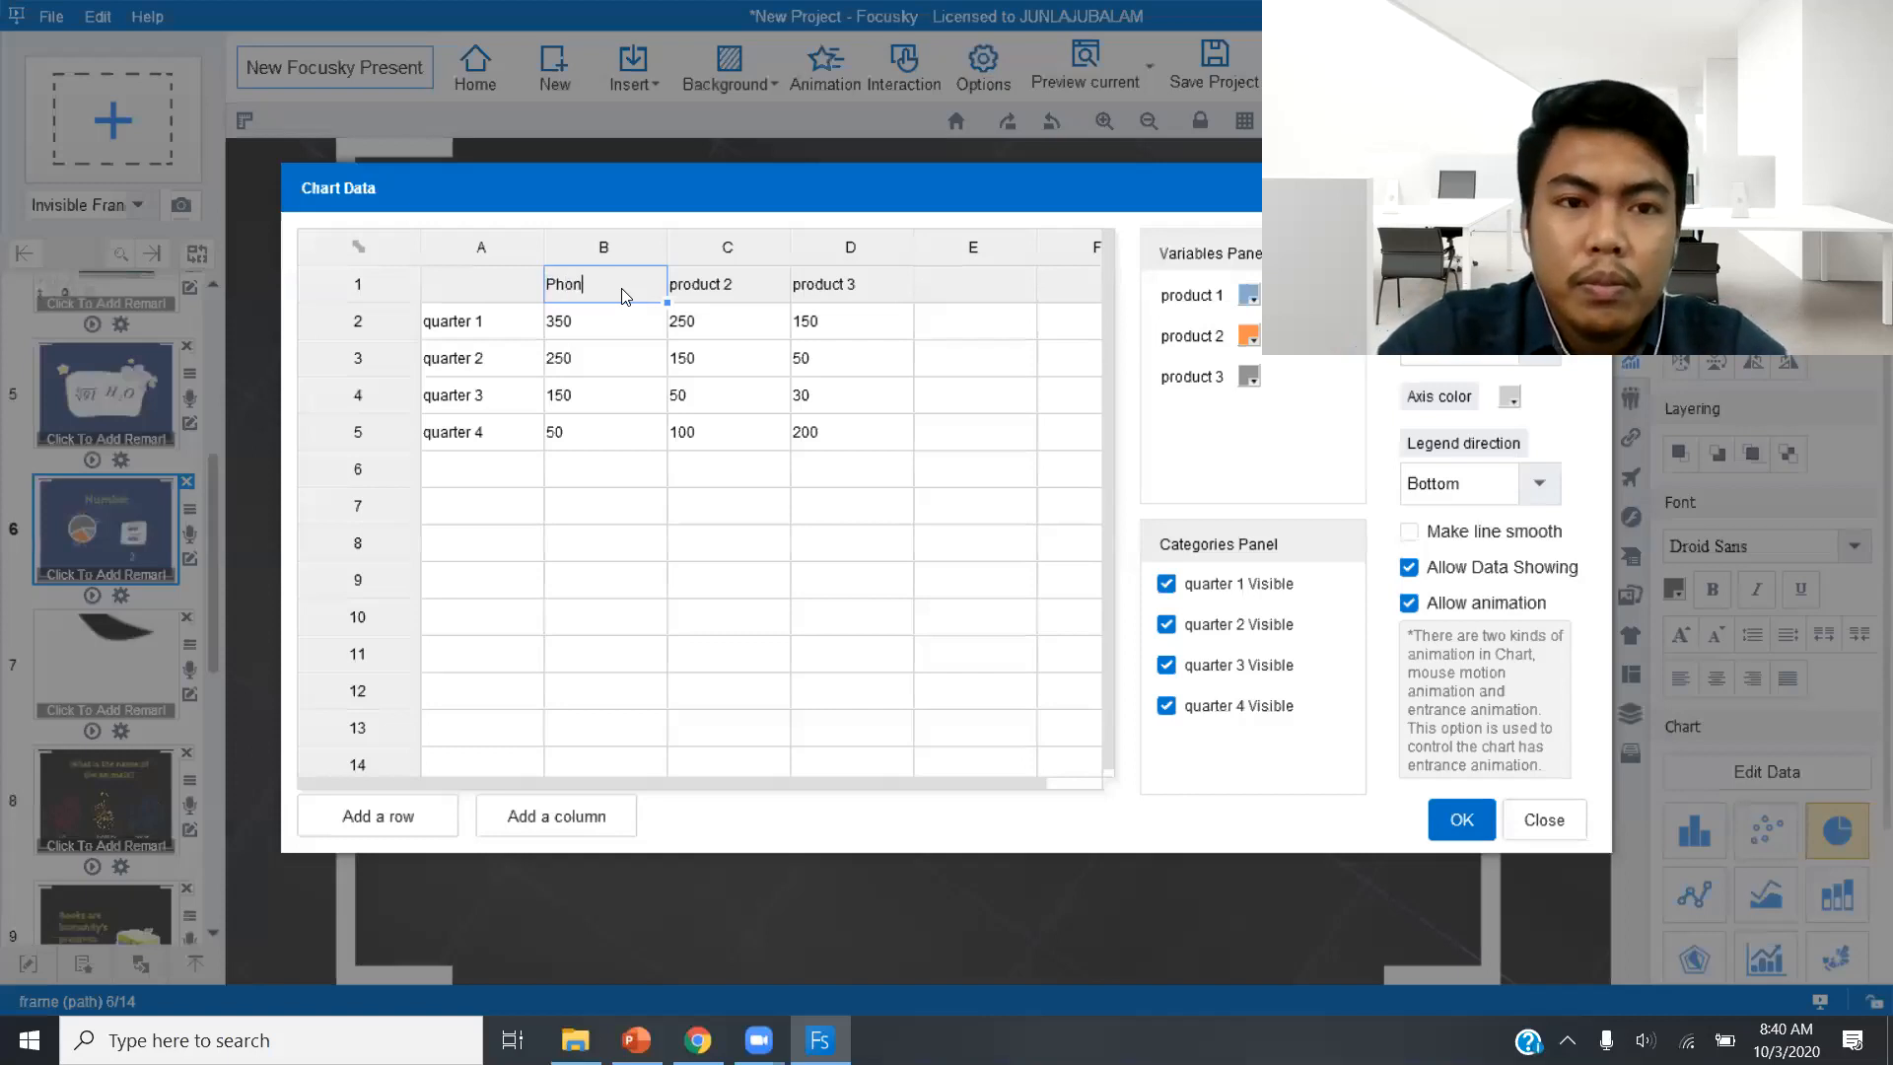
pyautogui.press('BackSpace')
pyautogui.press('BackSpace')
pyautogui.press('BackSpace')
pyautogui.press('BackSpace')
pyautogui.write('Ja')
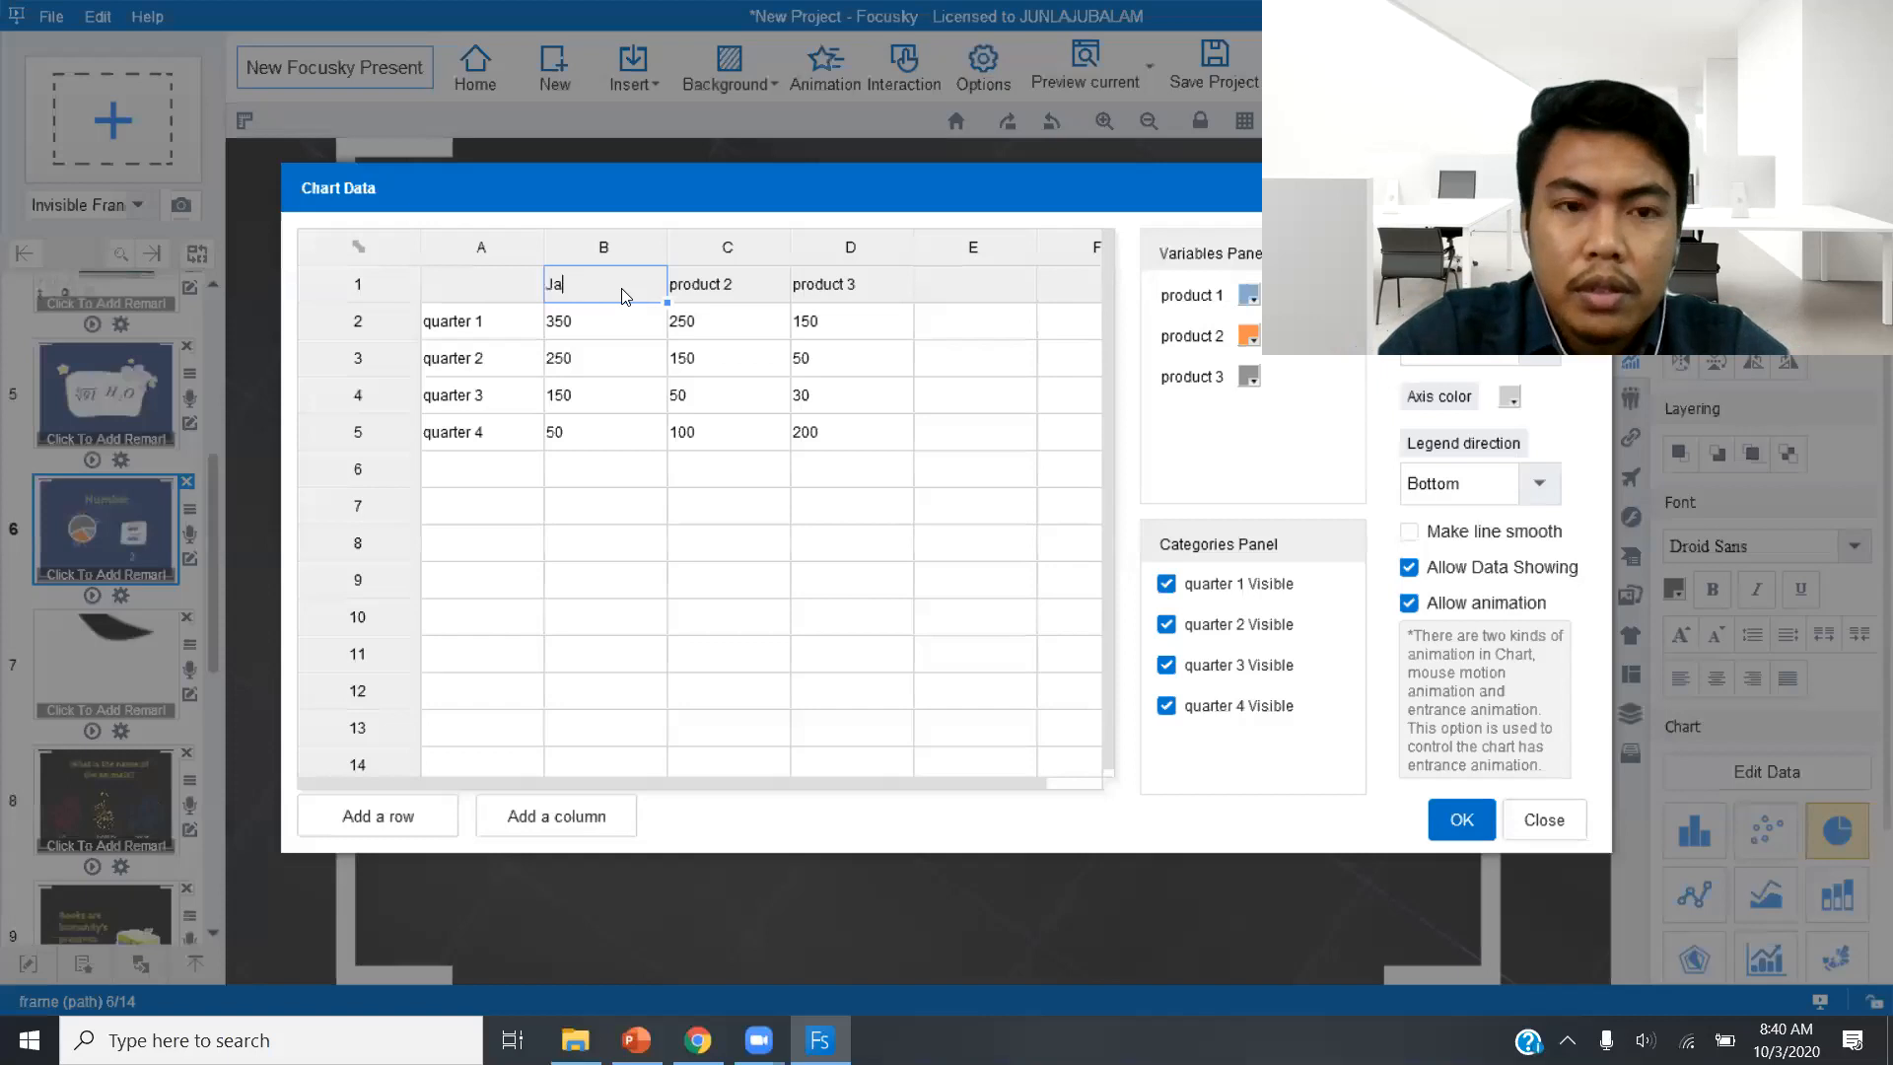
pyautogui.write('gung')
pyautogui.doubleClick(715, 286)
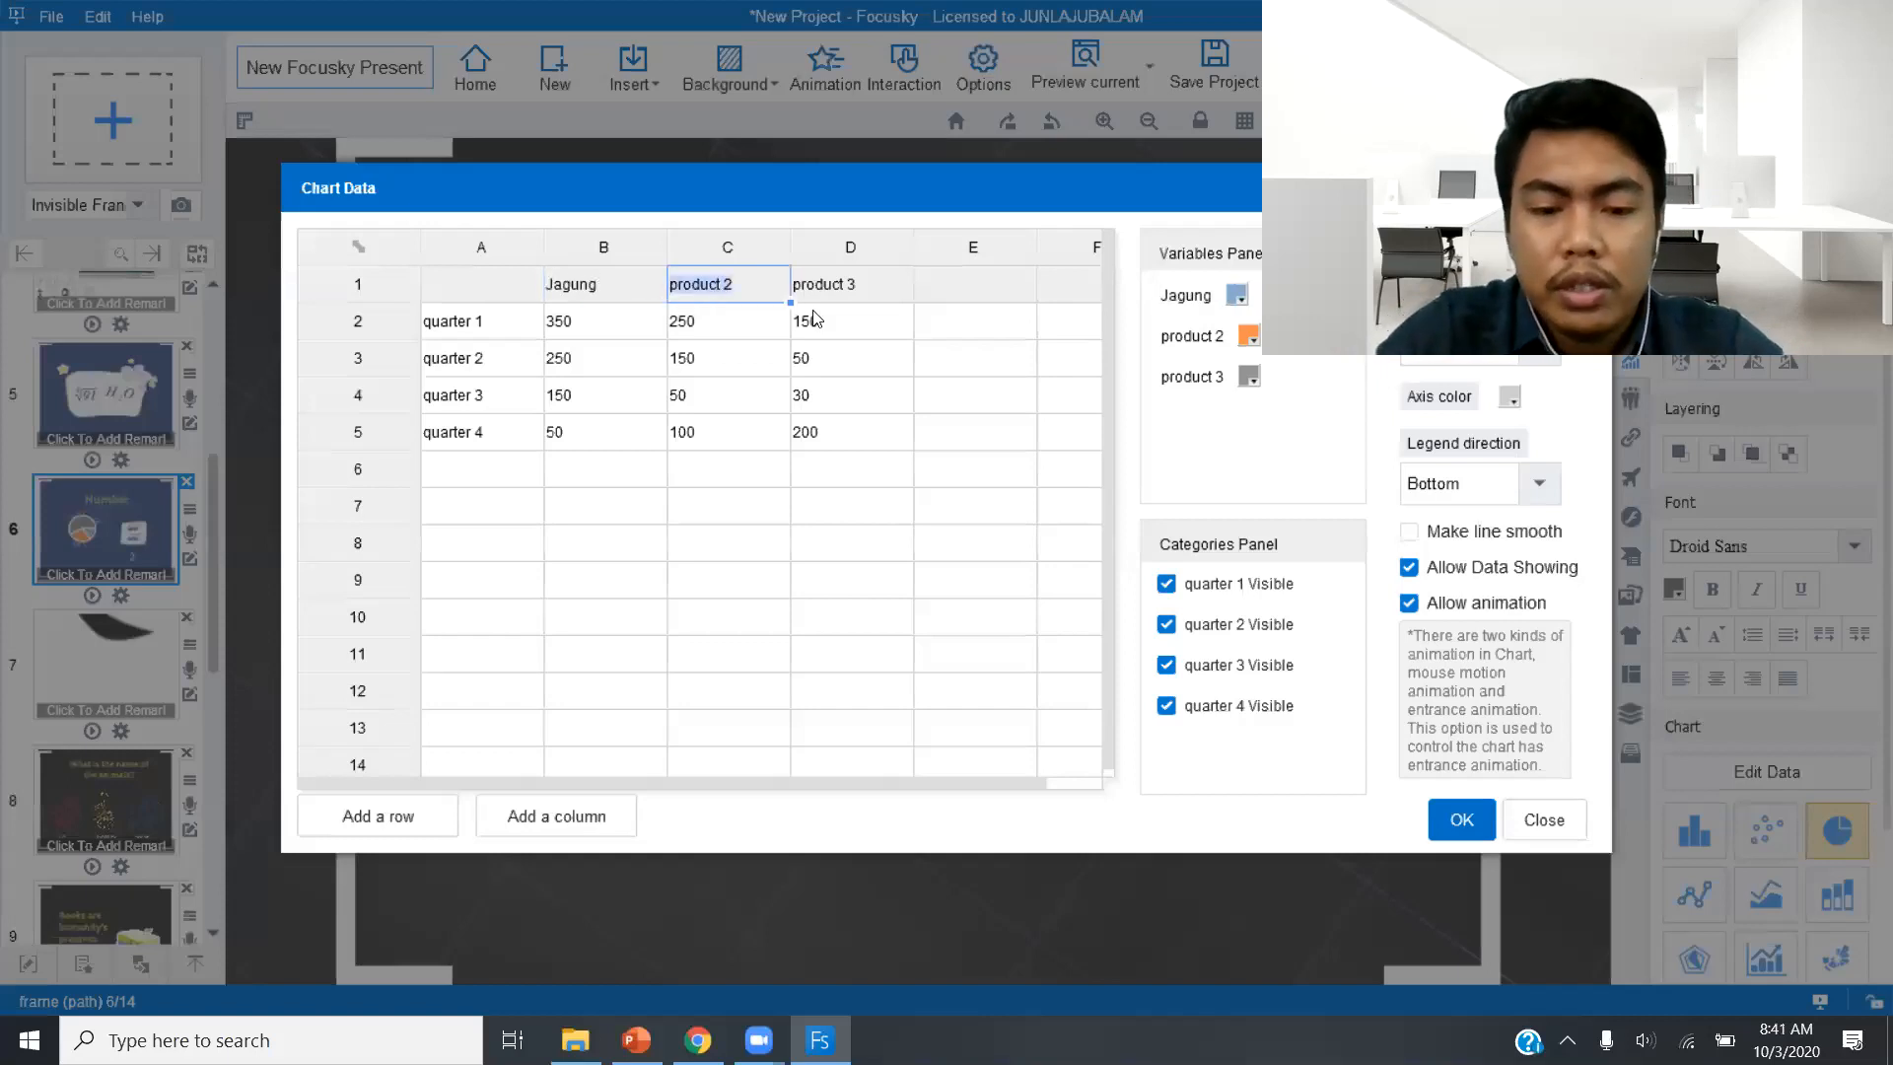
pyautogui.write('Padi')
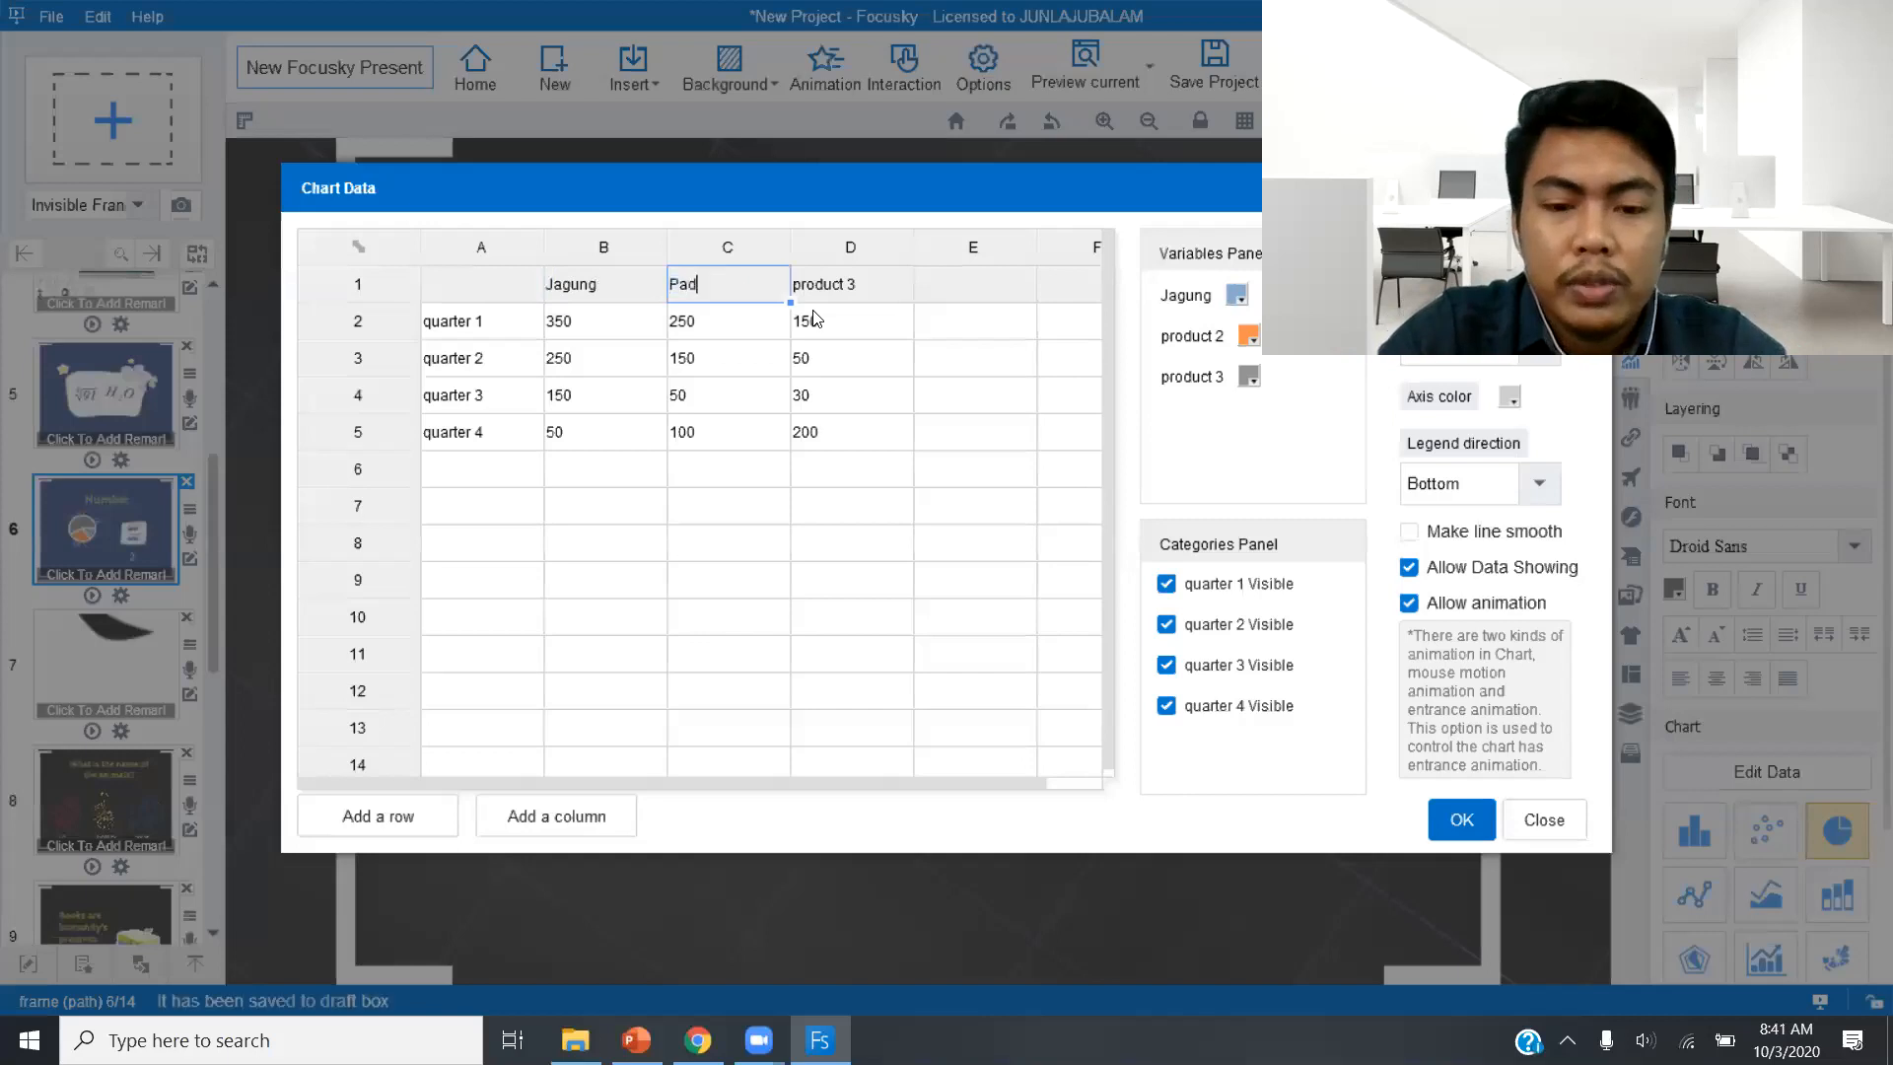
pyautogui.doubleClick(855, 284)
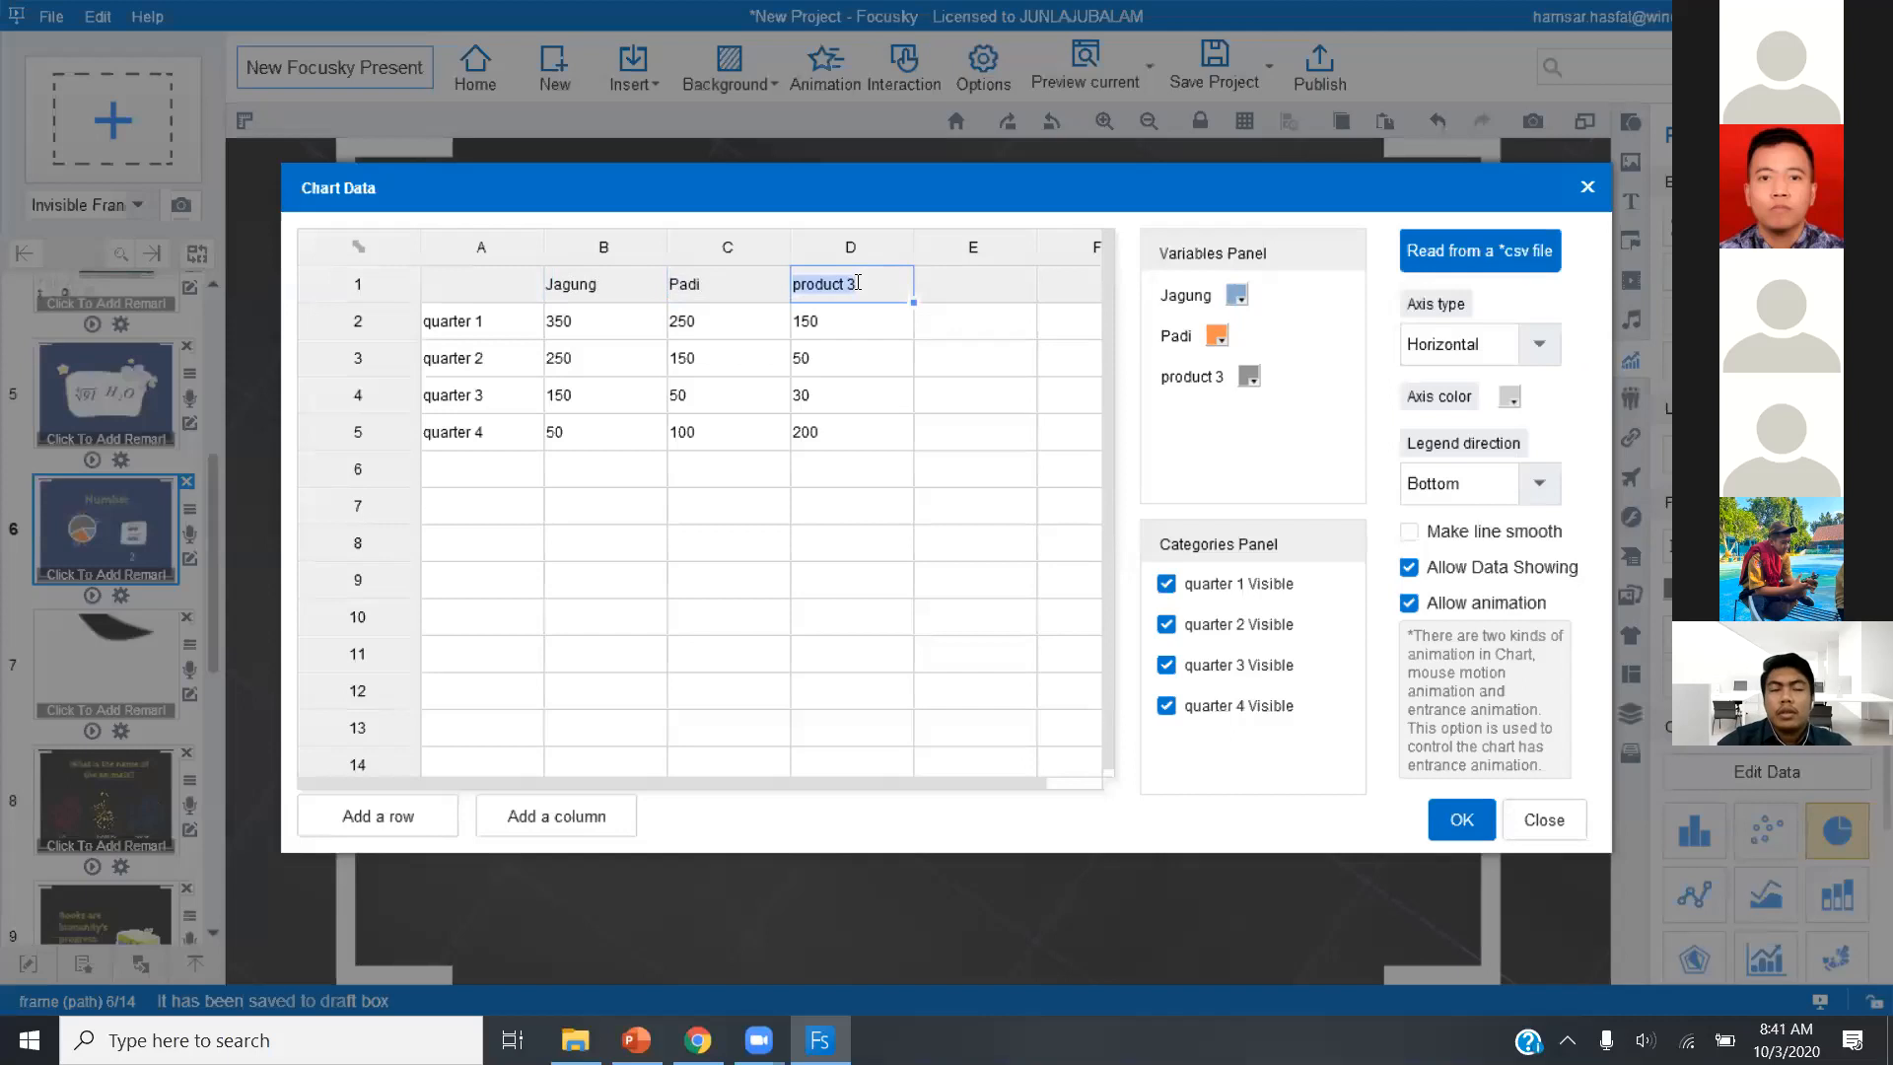
pyautogui.write('Bawang')
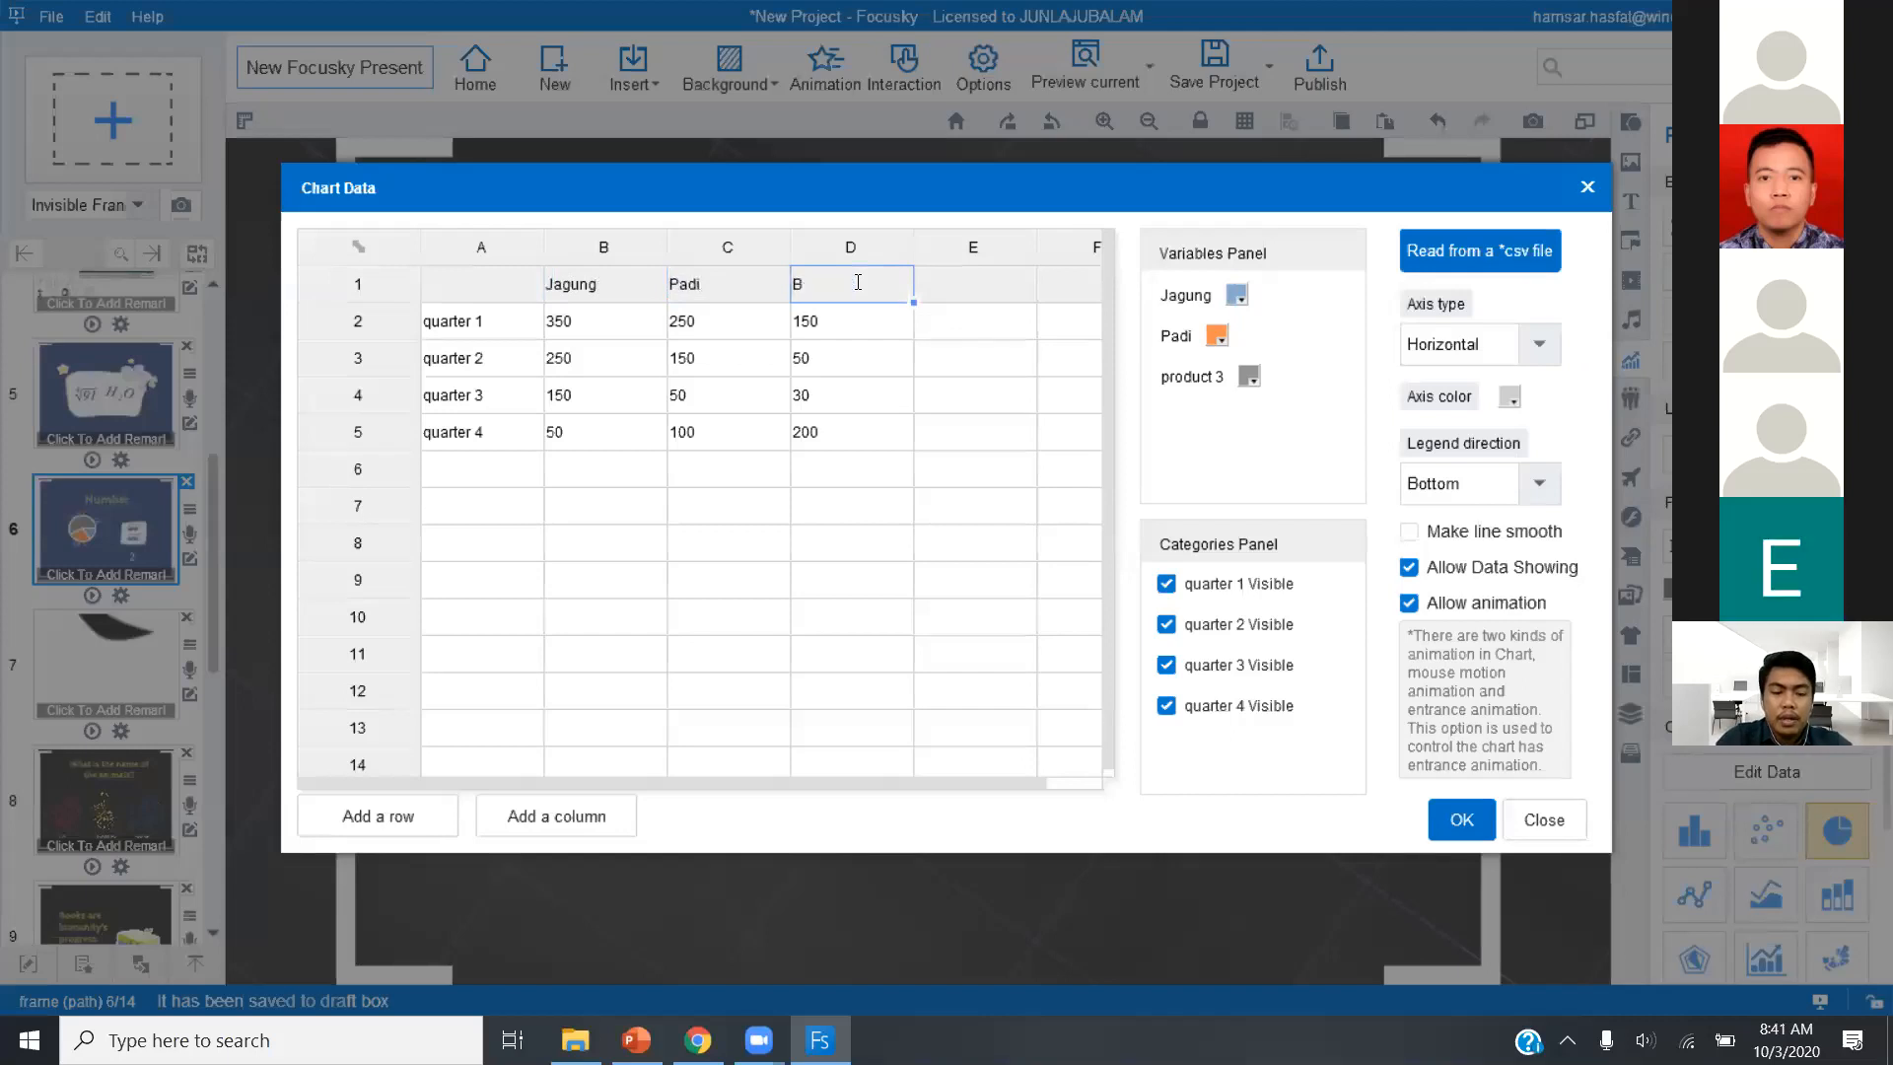
# Relabel the four quarter rows in the chart data as 2017, 2018, 2019 and 2020.
pyautogui.click(467, 335)
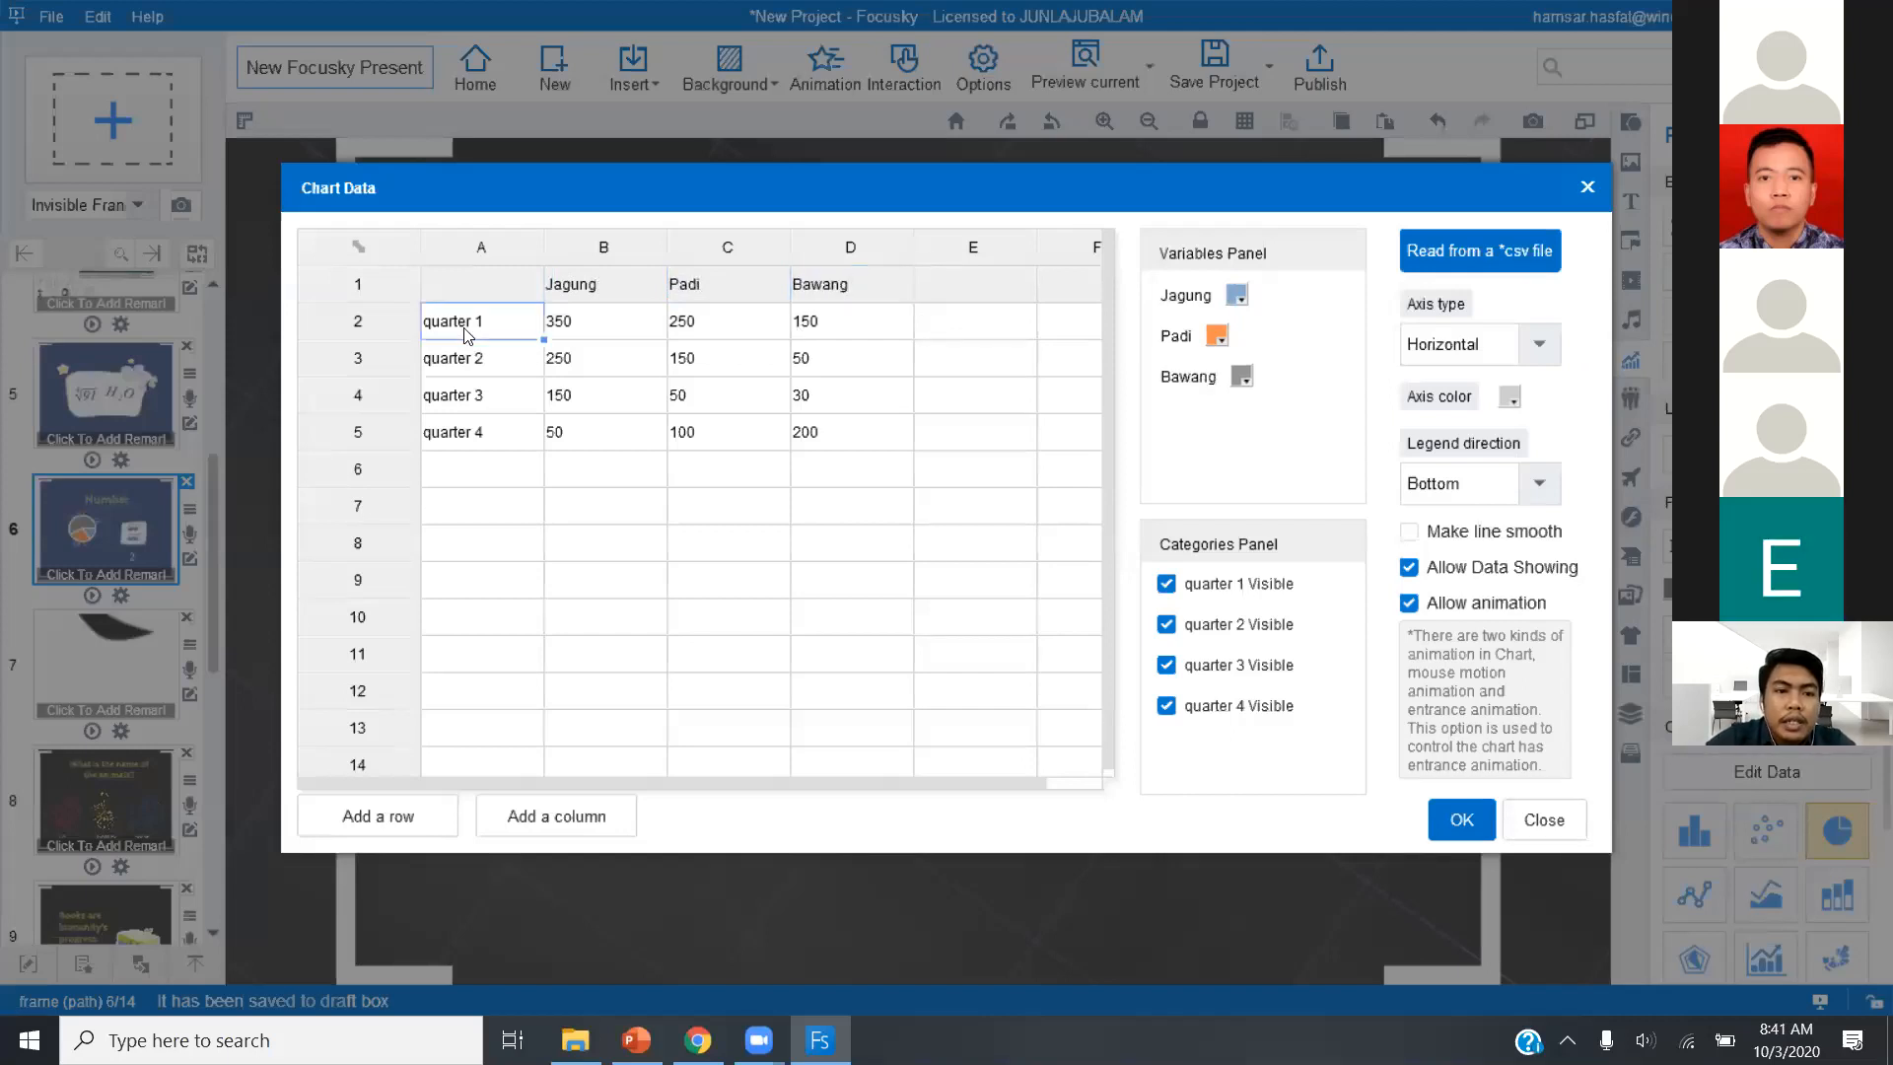
pyautogui.doubleClick(498, 335)
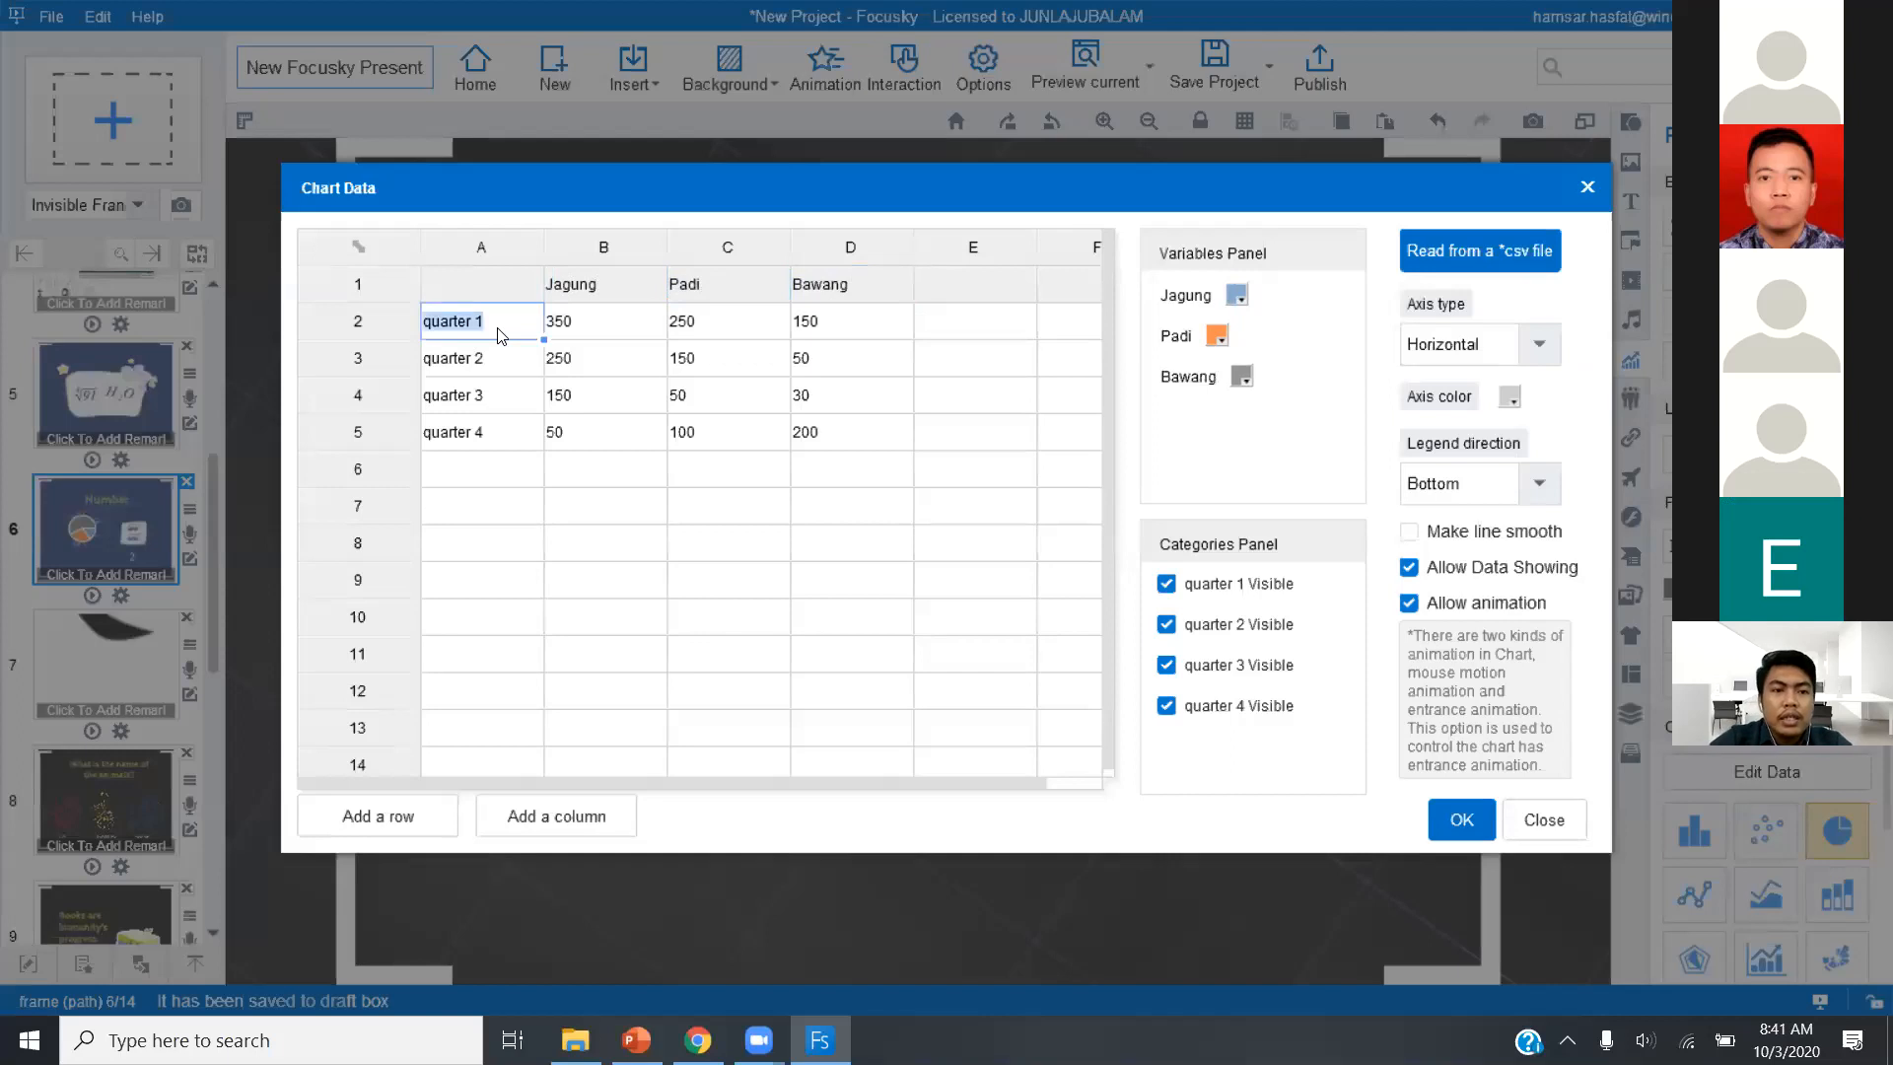
pyautogui.write('pro')
pyautogui.press('BackSpace')
pyautogui.press('BackSpace')
pyautogui.press('BackSpace')
pyautogui.write('2017')
pyautogui.doubleClick(495, 361)
pyautogui.write('2018')
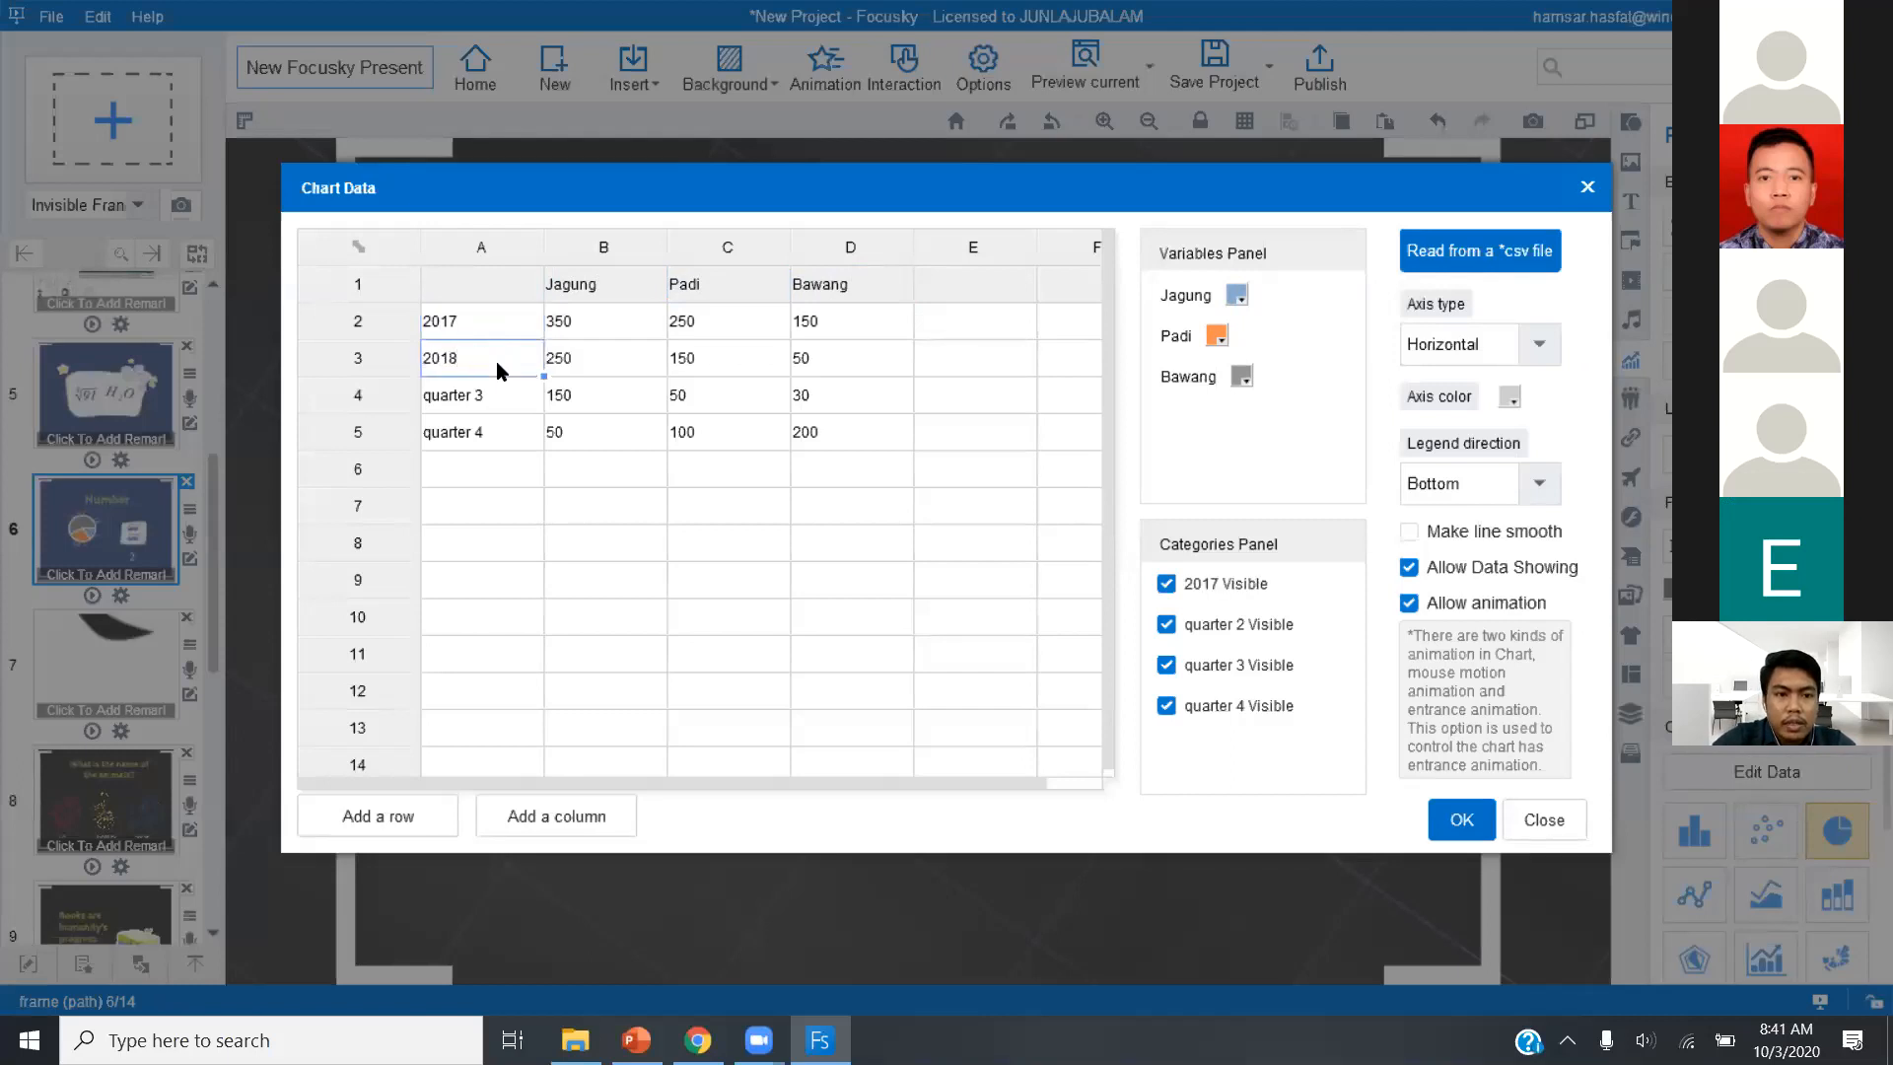
pyautogui.click(487, 395)
pyautogui.doubleClick(487, 395)
pyautogui.write('2019')
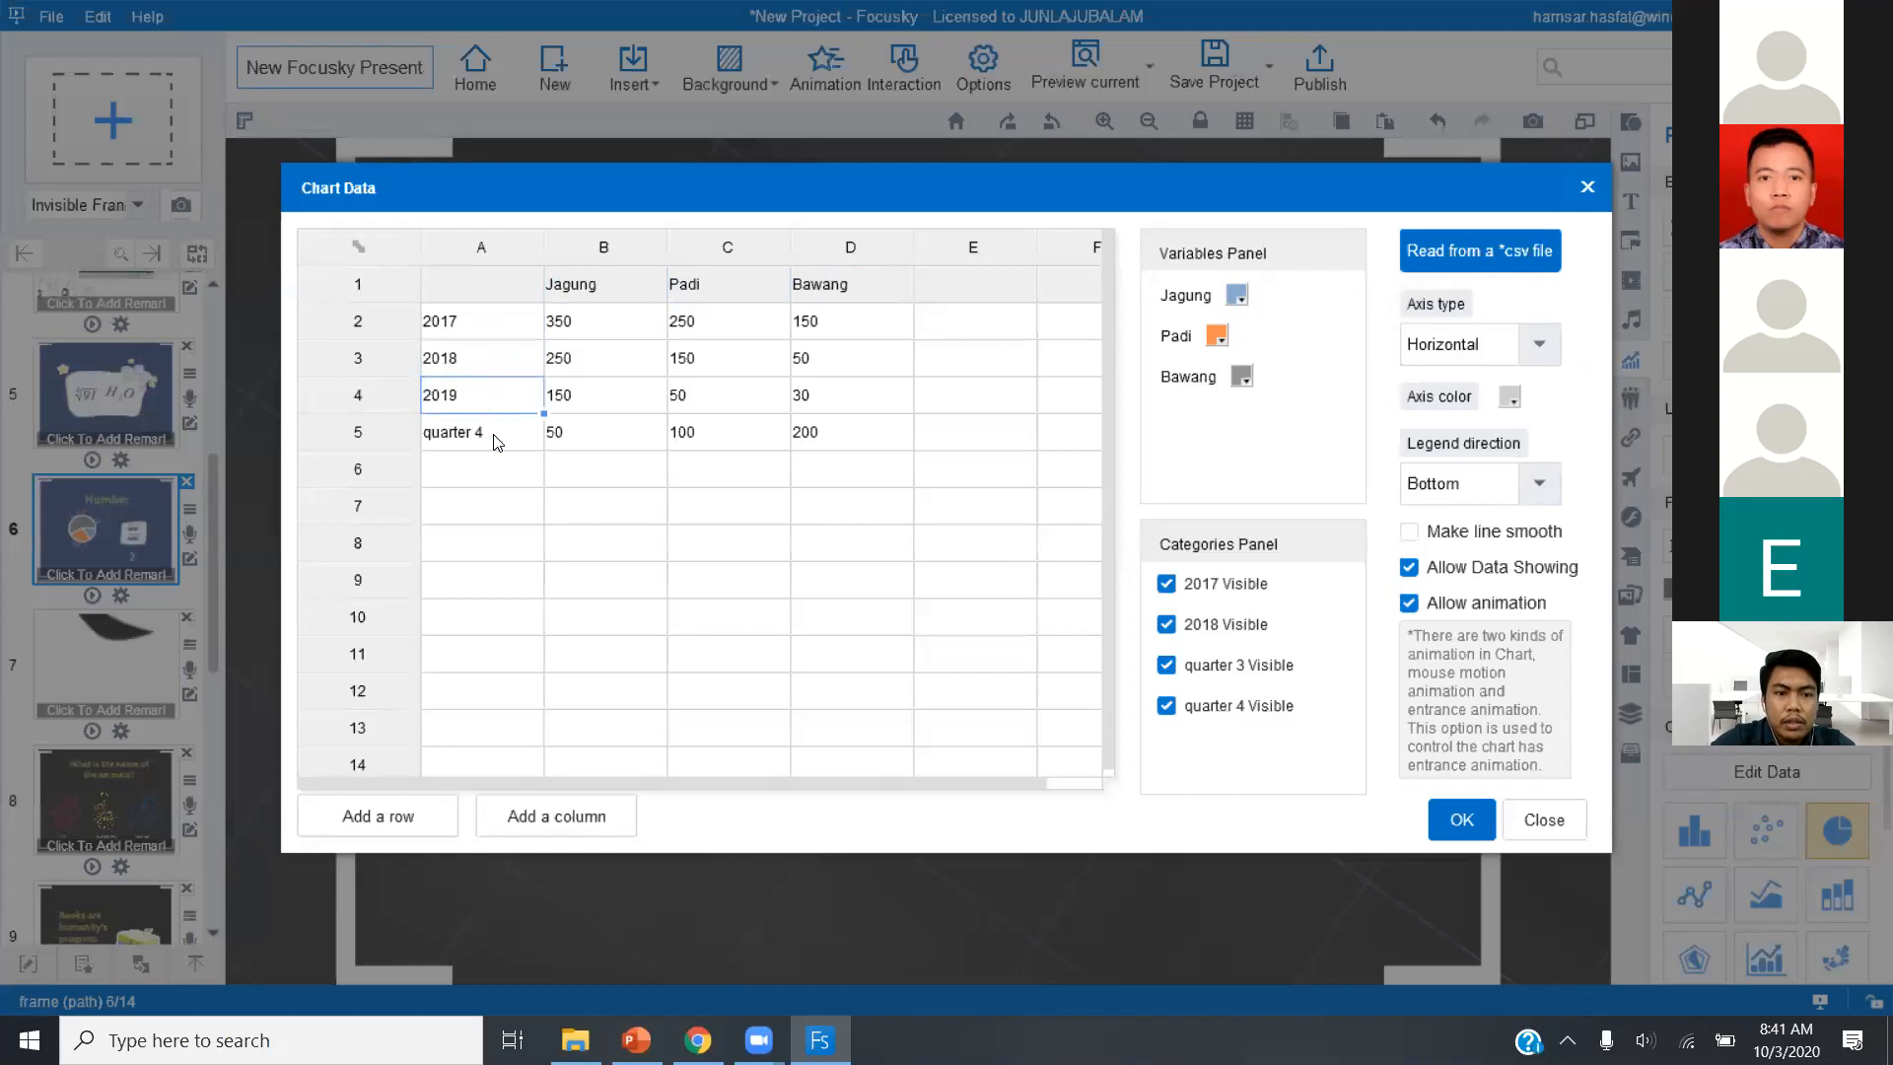
pyautogui.doubleClick(495, 436)
pyautogui.write('2020')
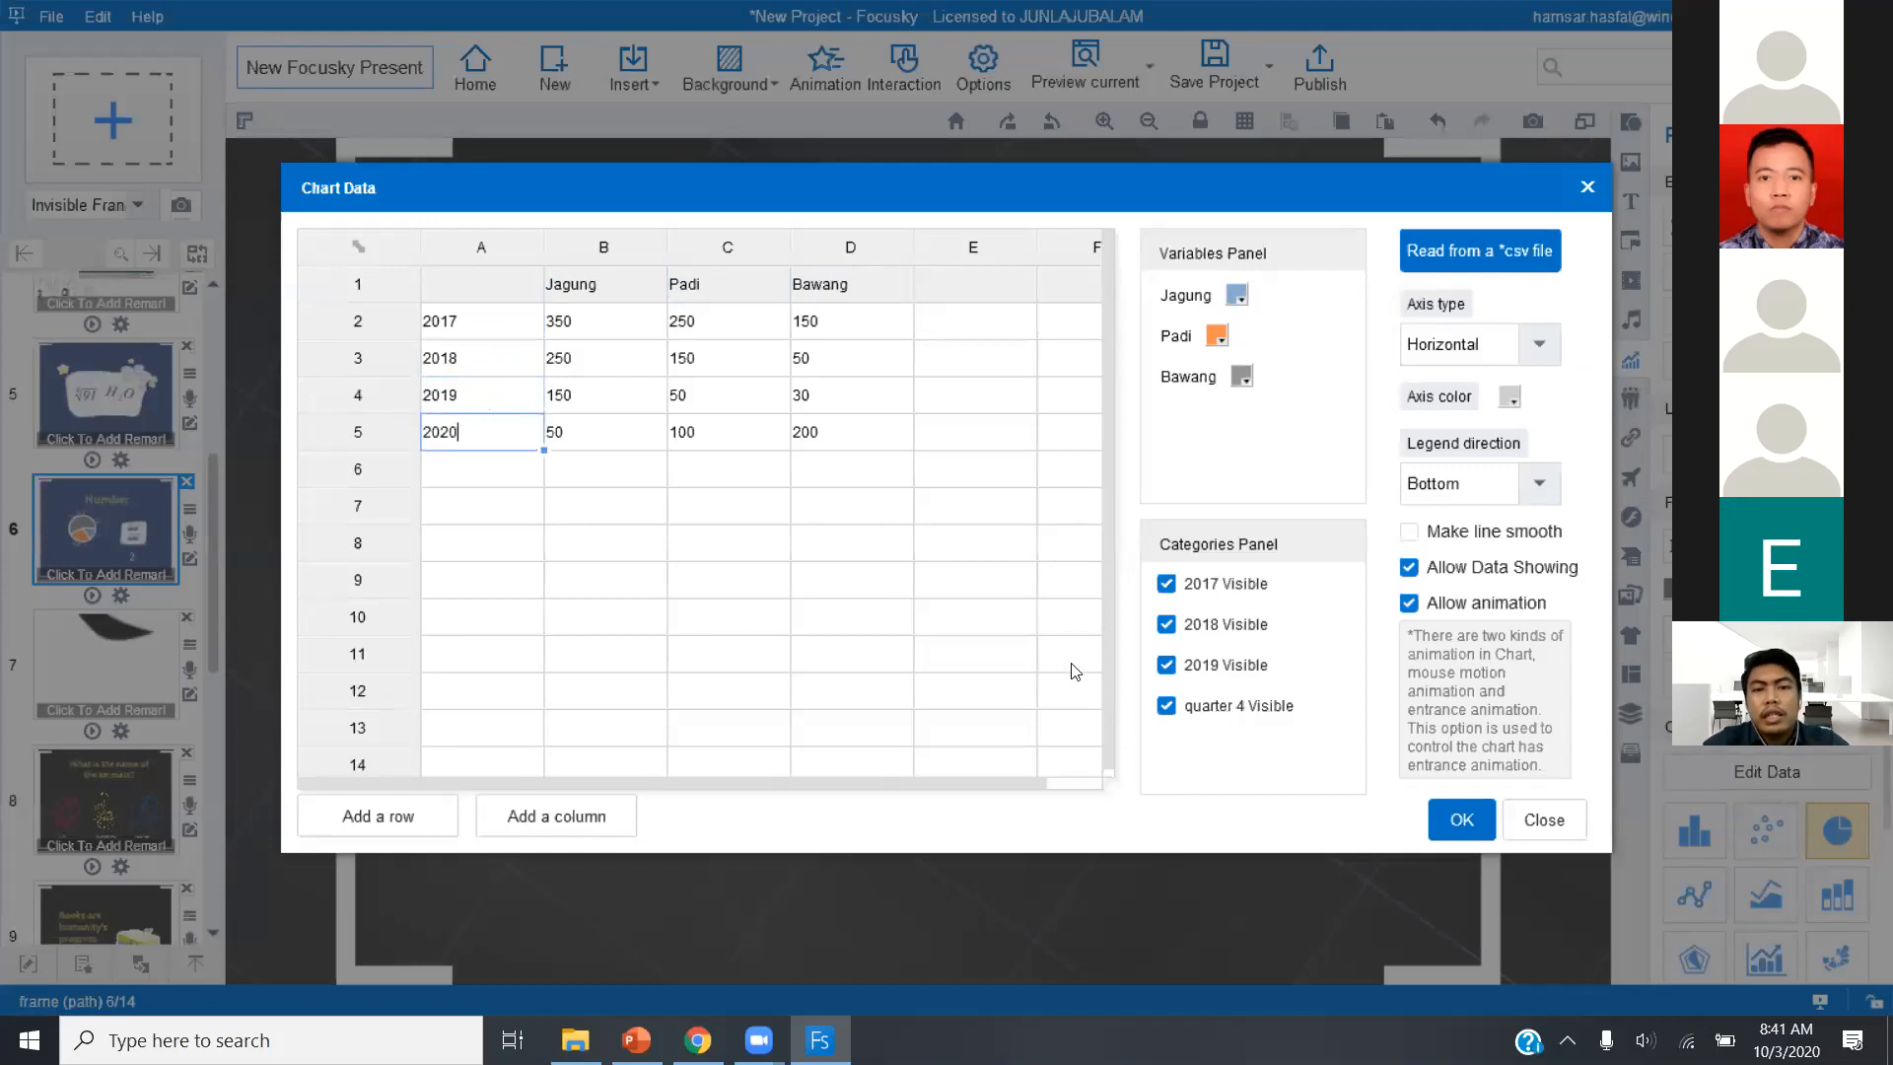
pyautogui.click(1320, 787)
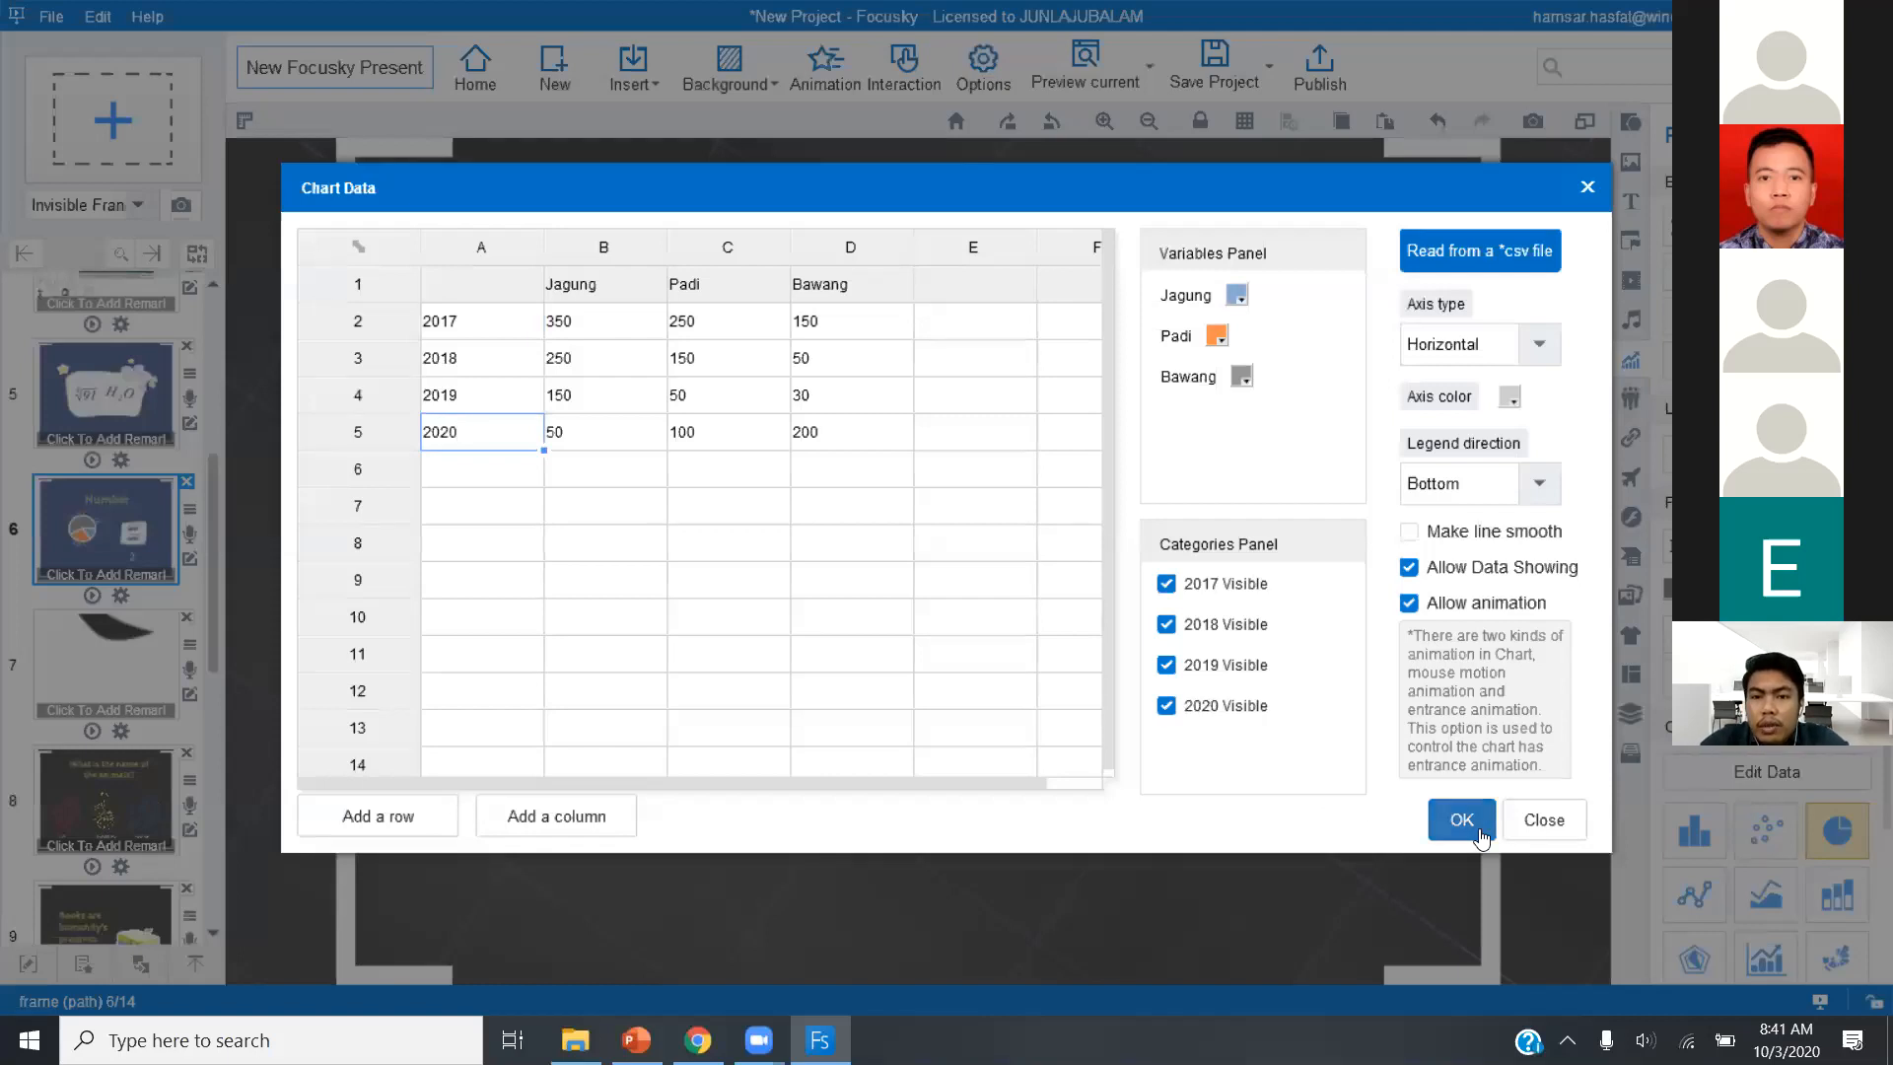
# Colour the Jagung series teal blue, Padi light purple #B2A2C7 and Bawang orange #F79646, and apply the chart data.
pyautogui.click(1238, 296)
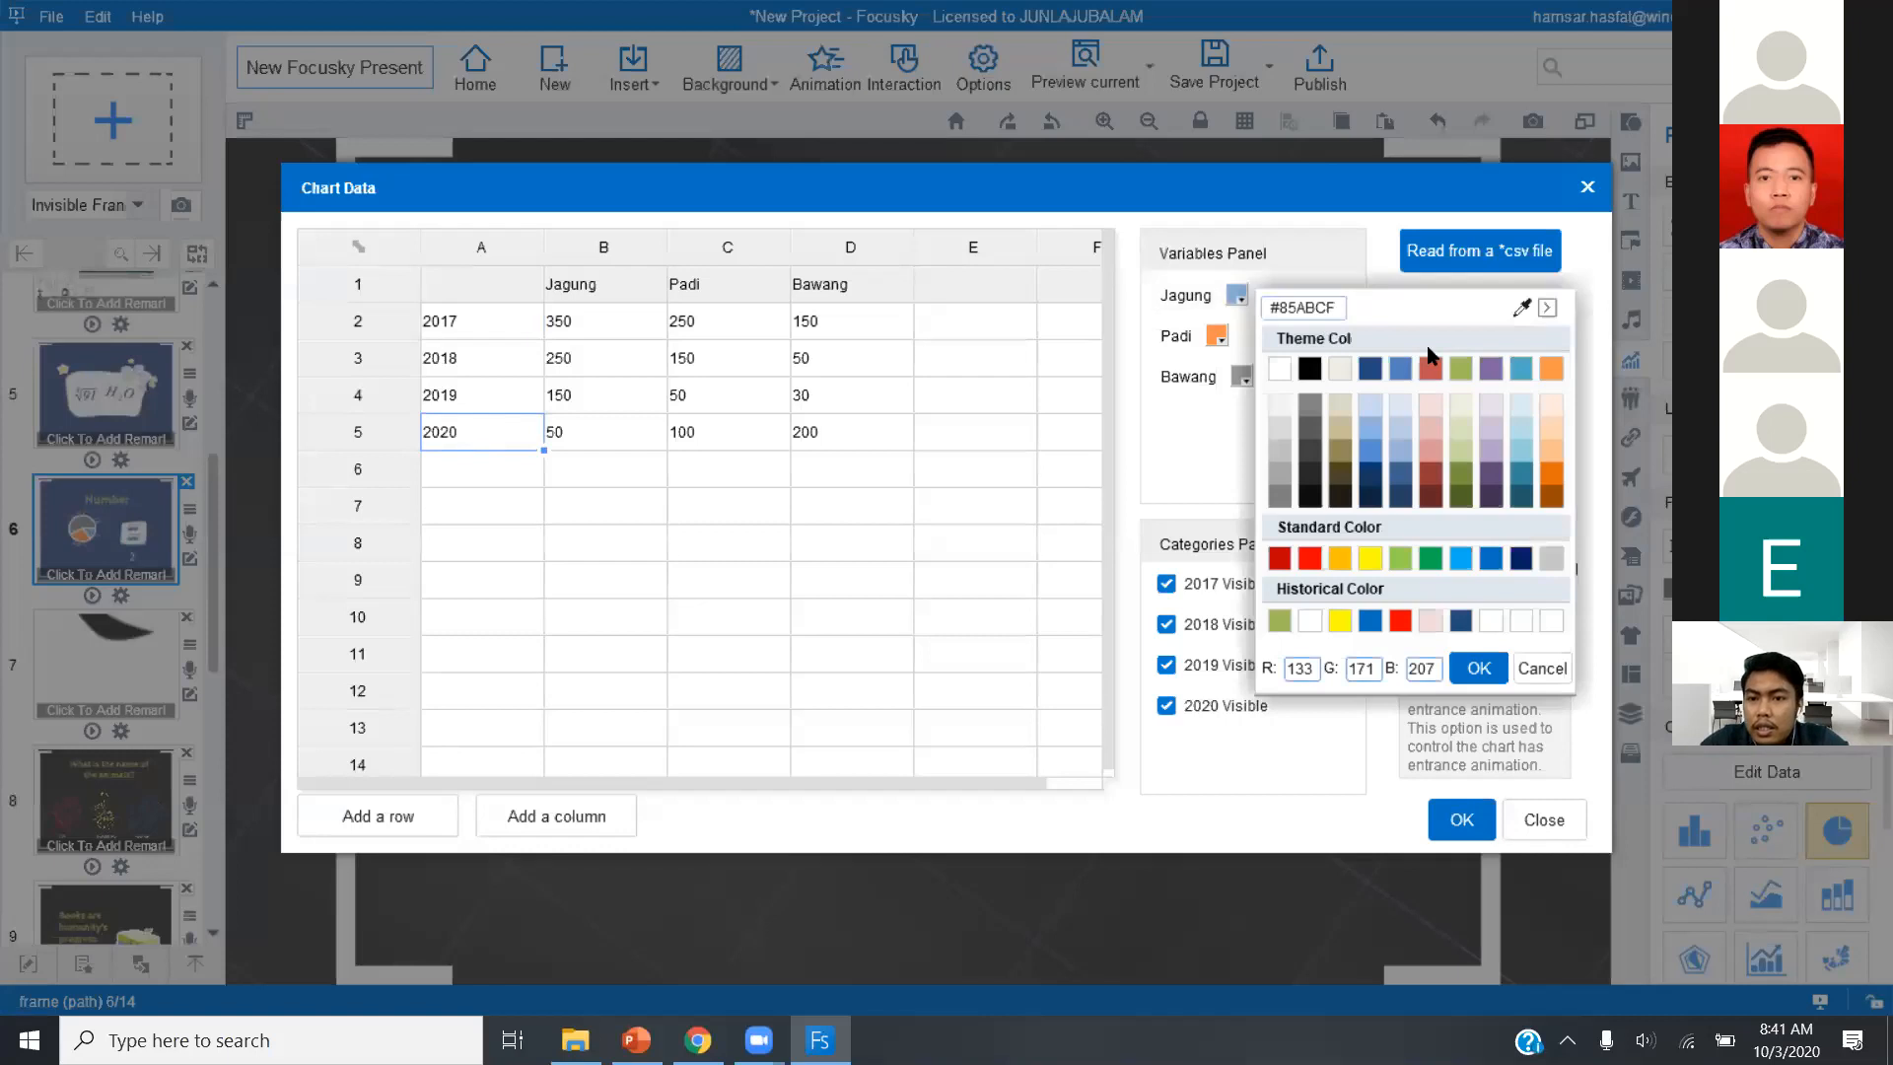
pyautogui.click(1491, 449)
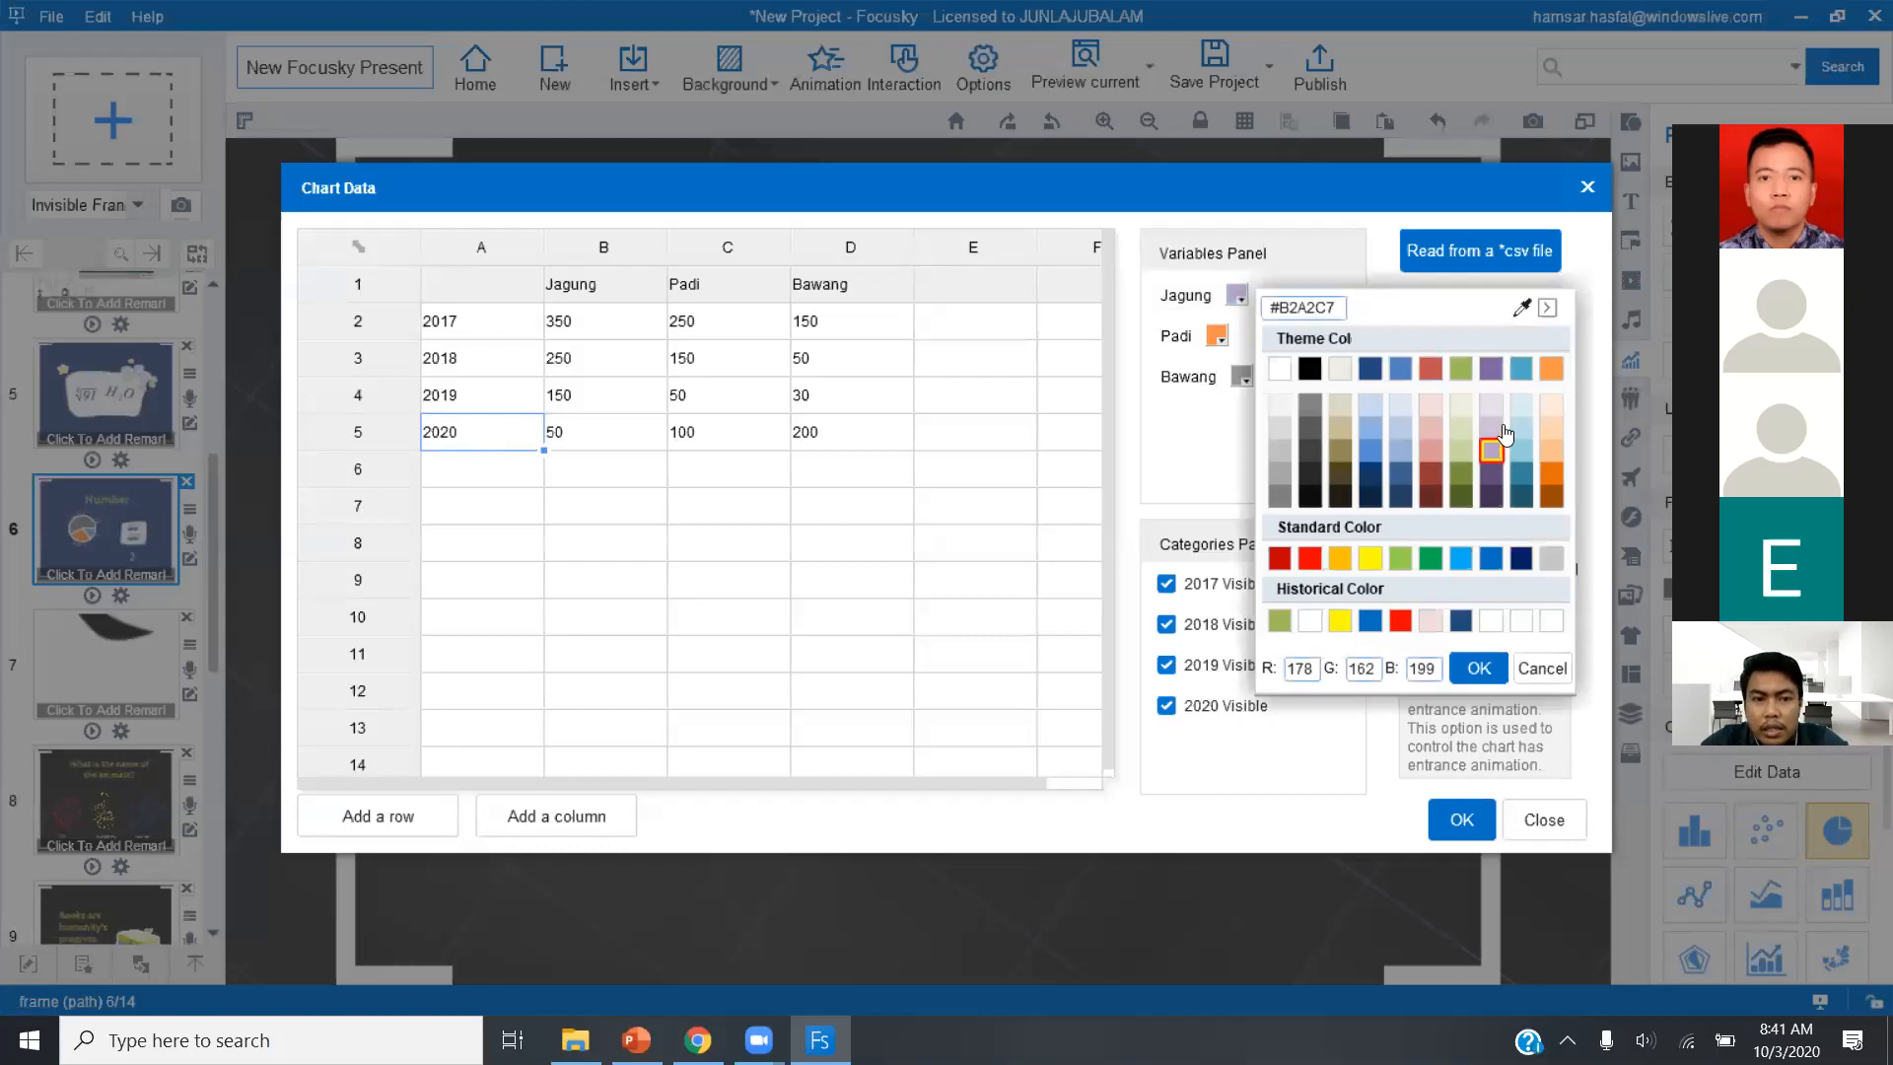
pyautogui.click(1523, 371)
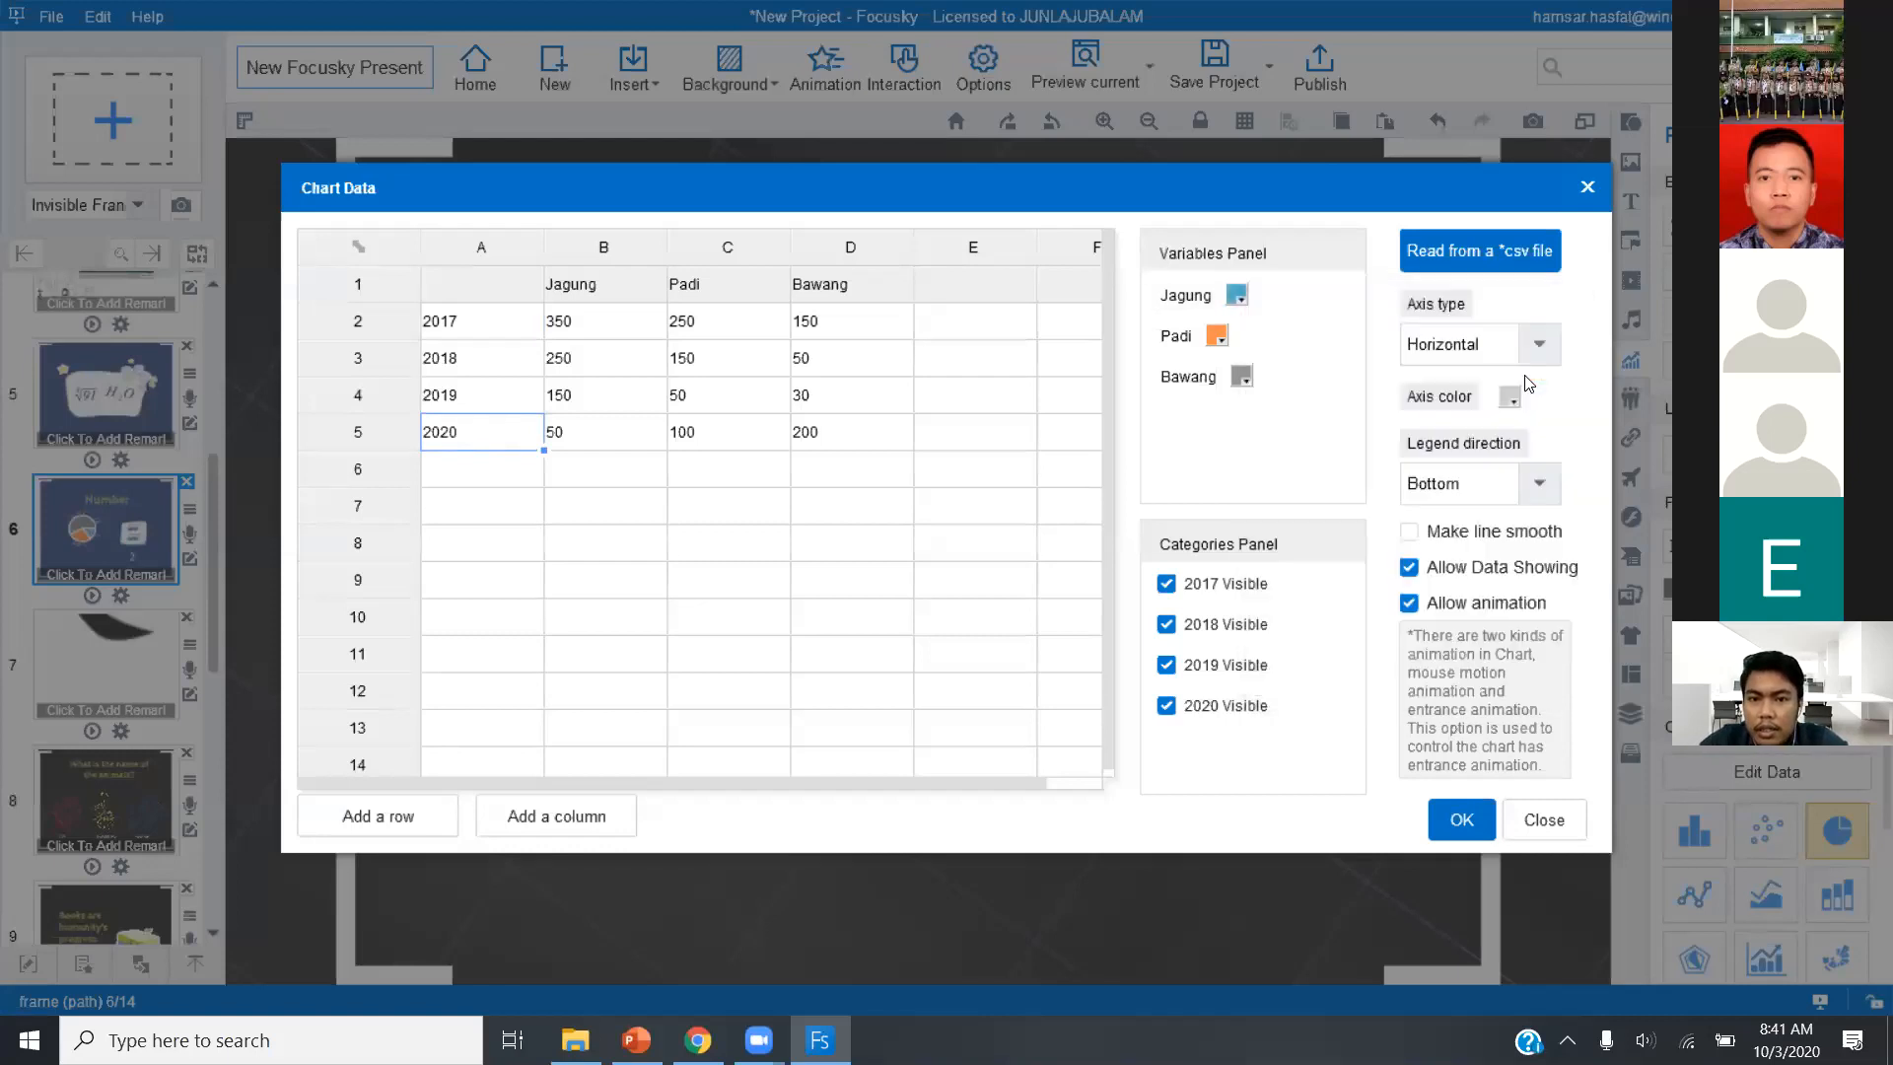
pyautogui.click(1220, 340)
pyautogui.click(1501, 536)
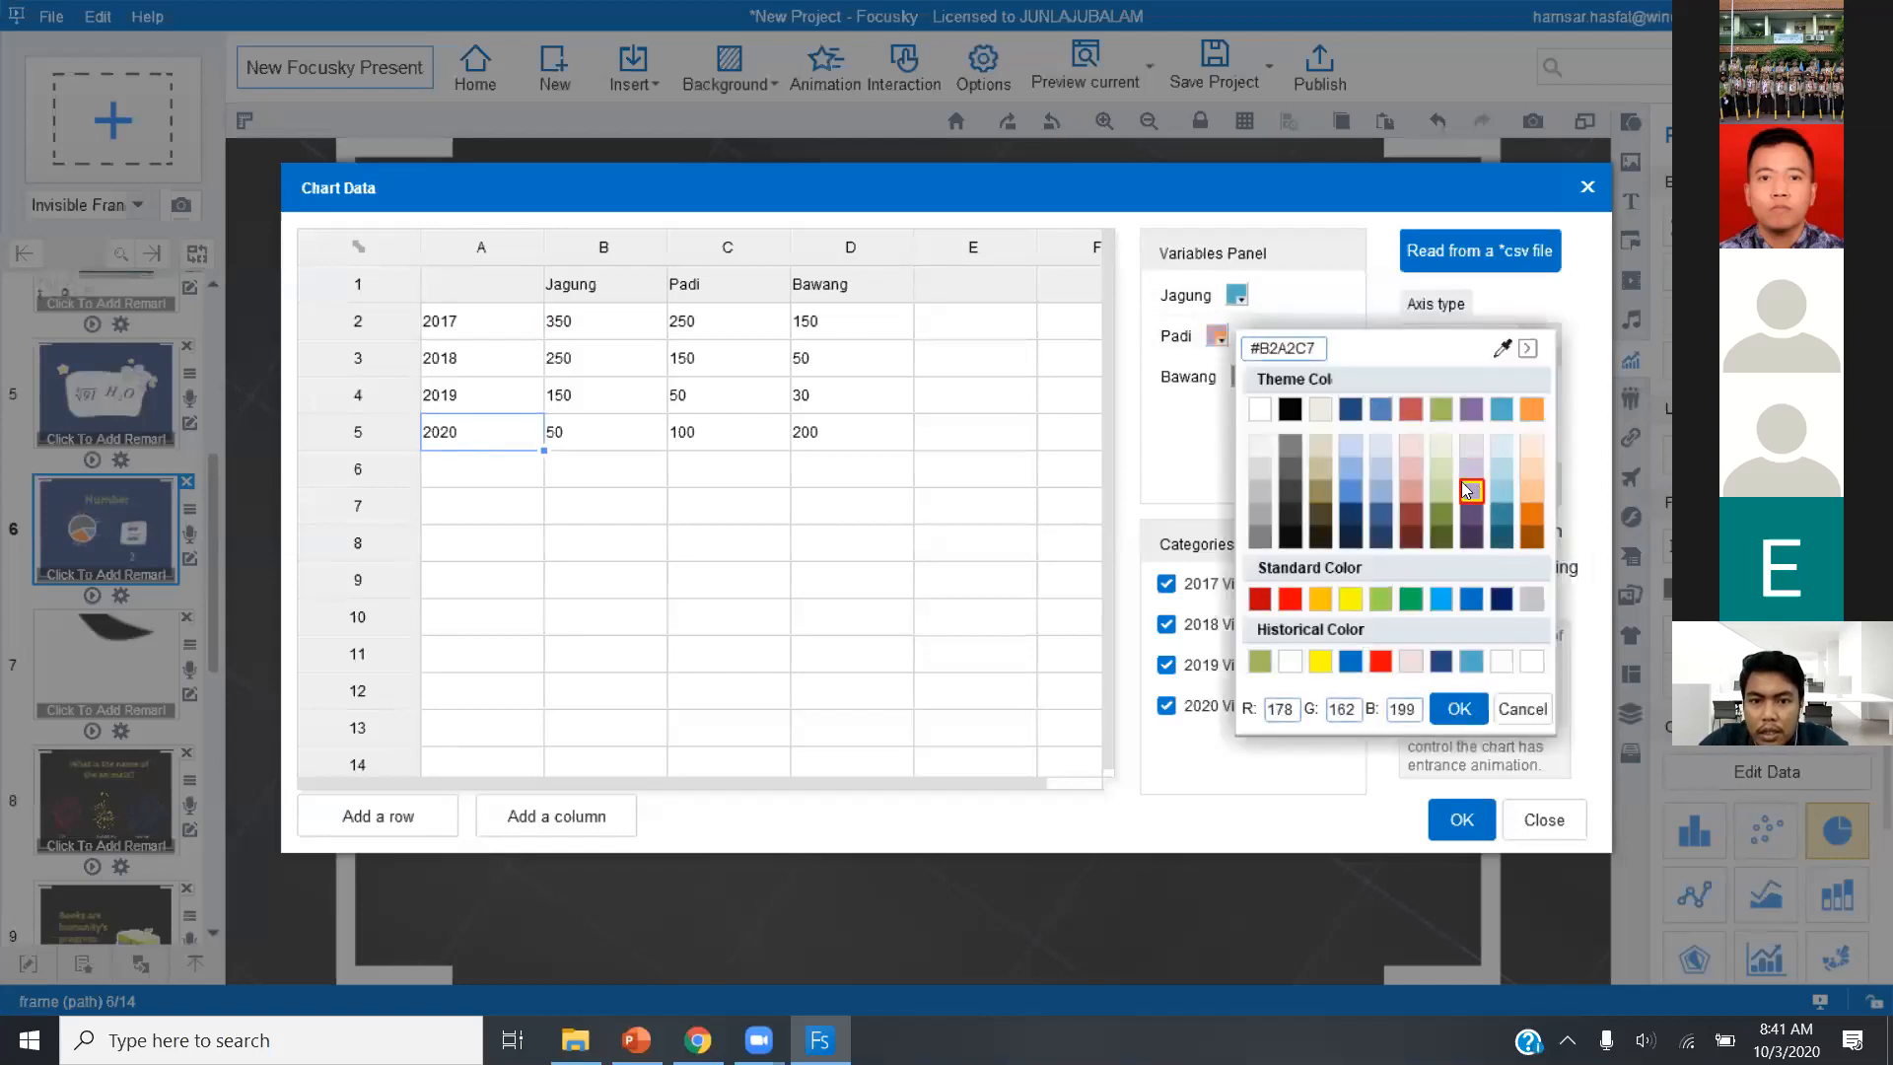
pyautogui.click(1240, 381)
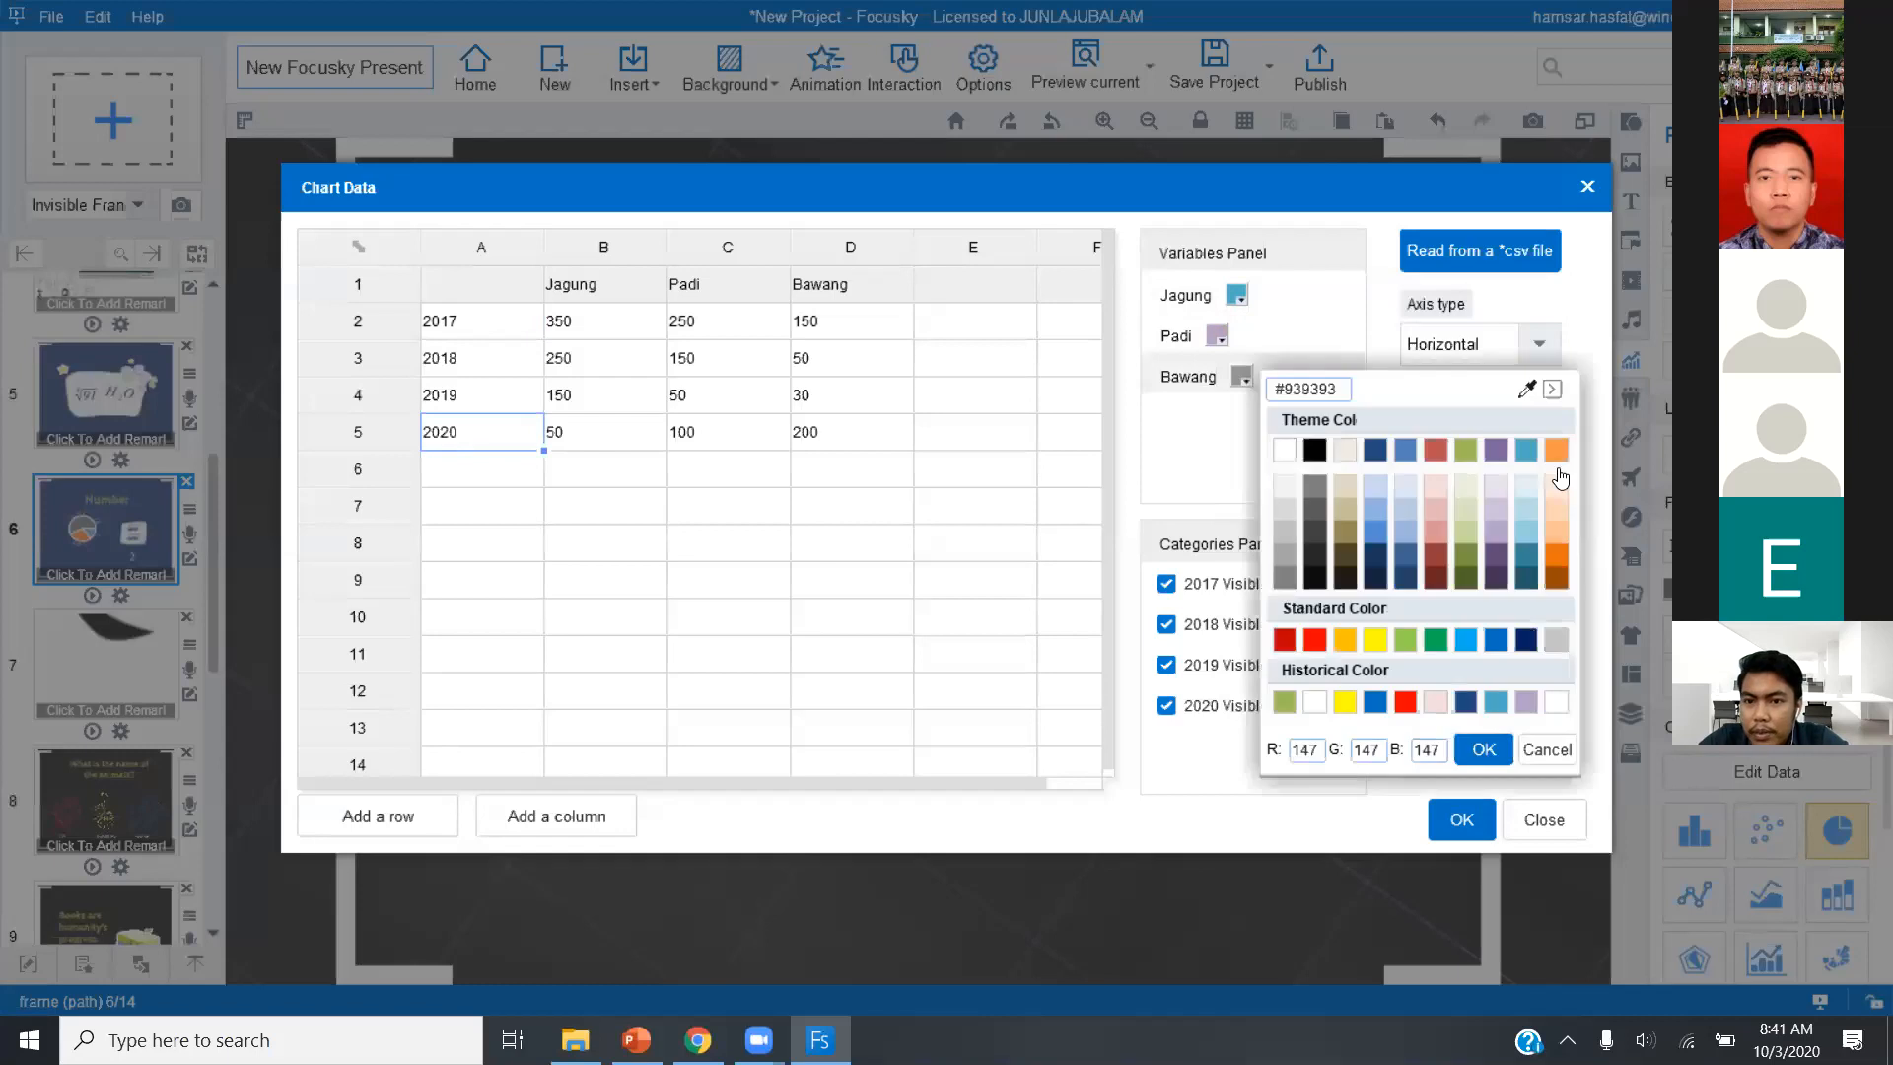
pyautogui.click(1557, 451)
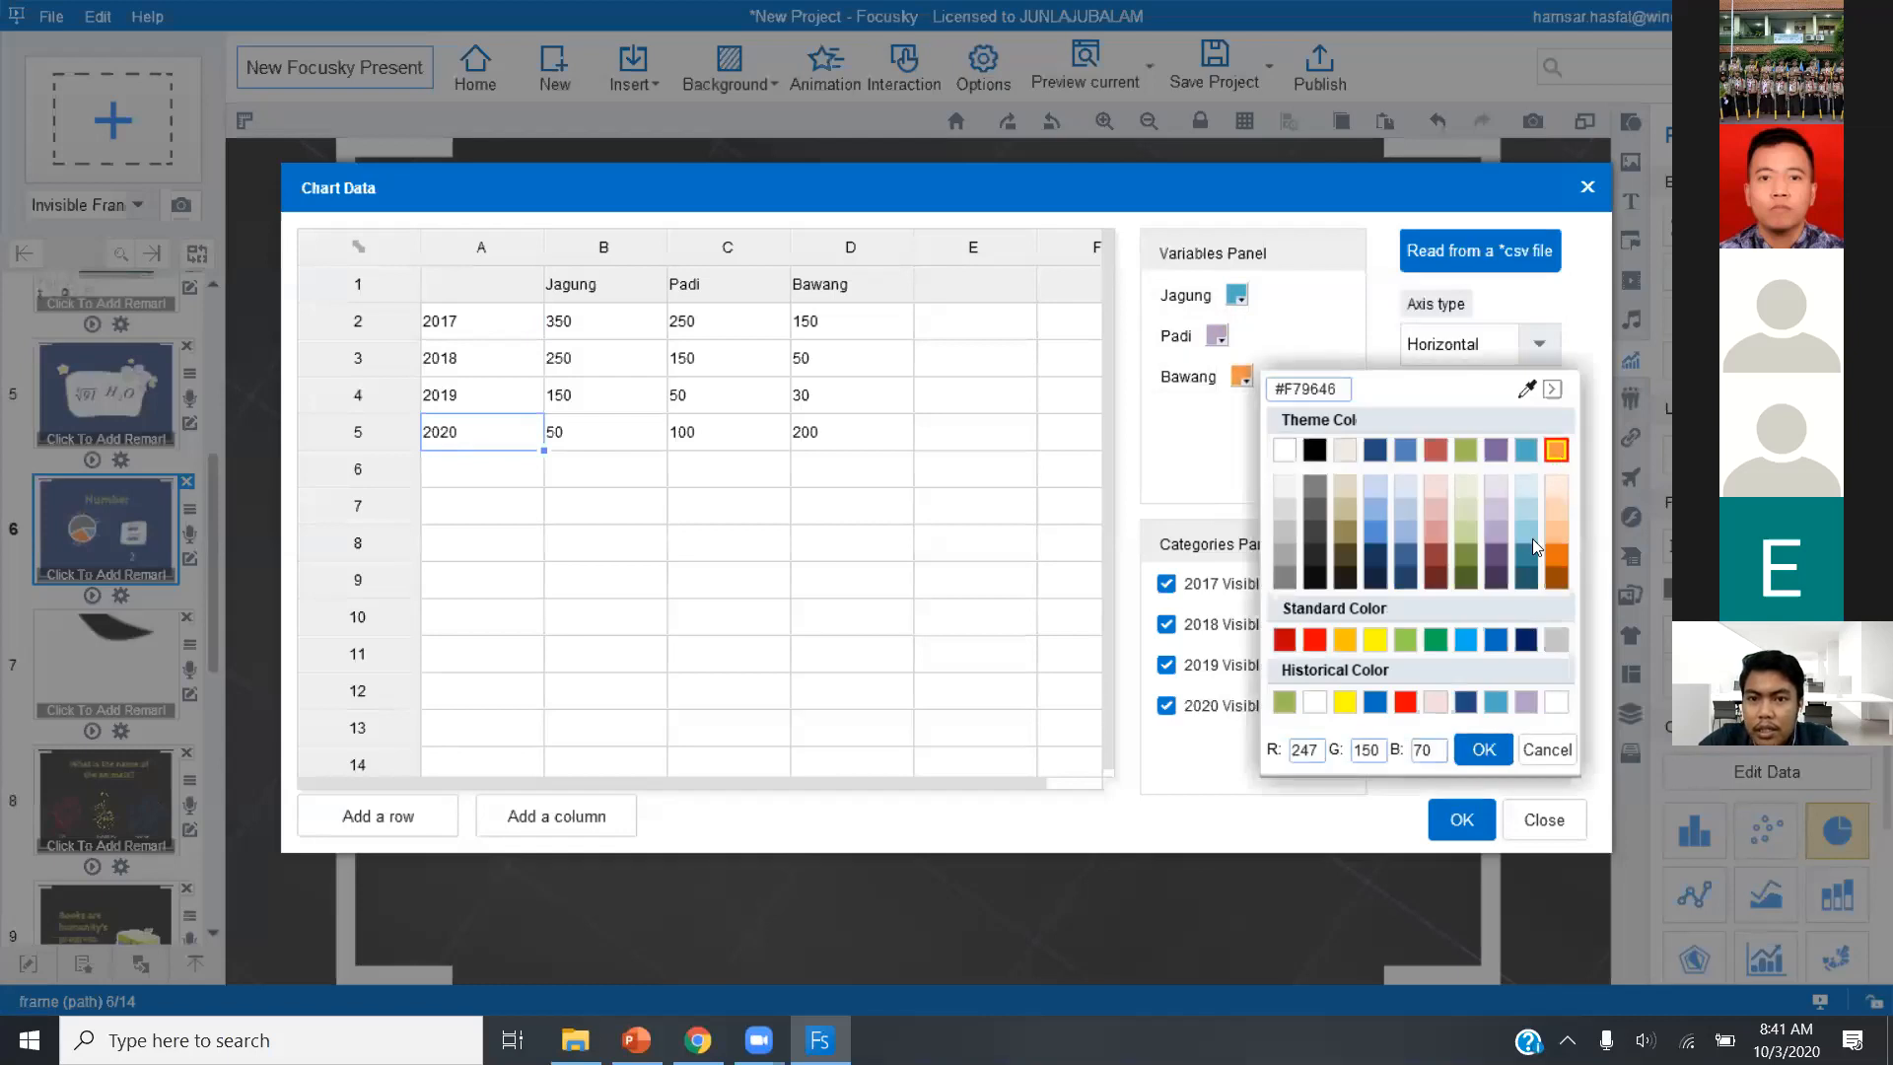
pyautogui.click(1477, 814)
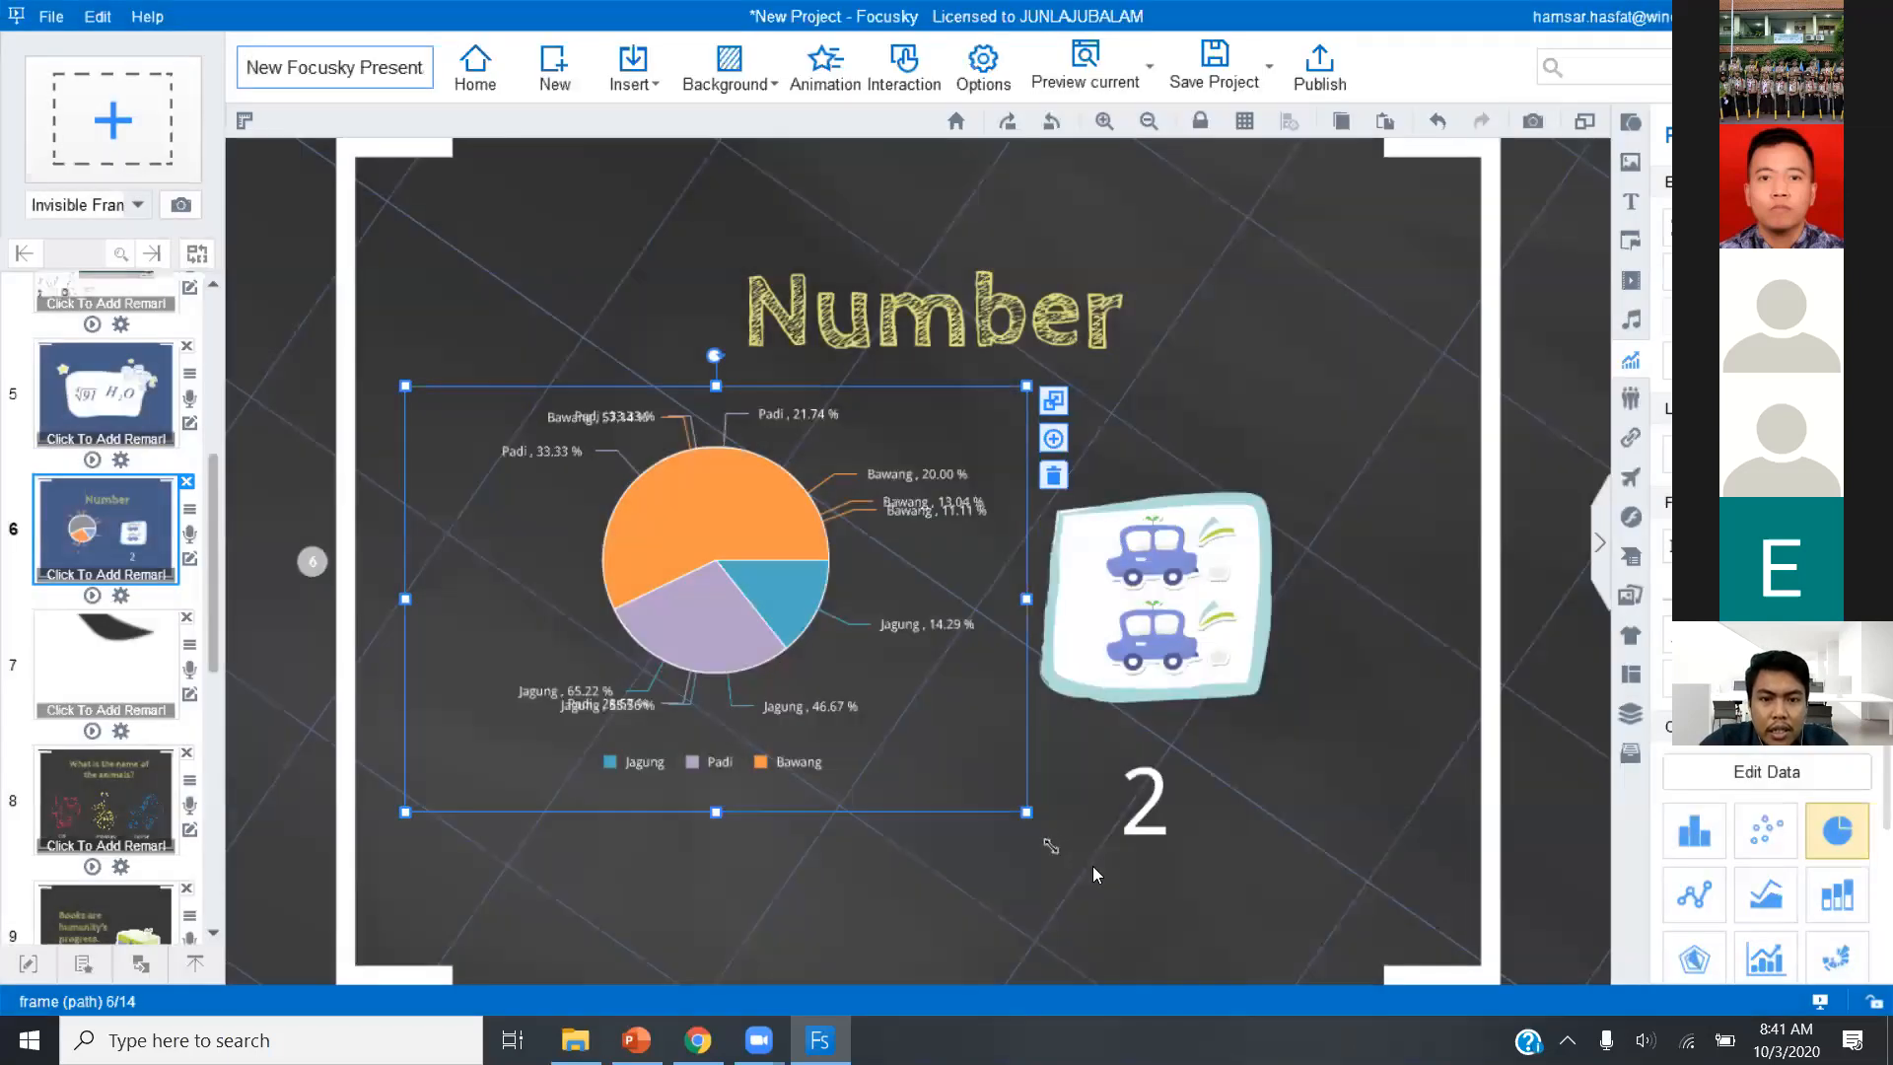
# Enlarge the chart further on slide 6 and change it to a stacked column chart.
pyautogui.moveTo(1092, 866); pyautogui.dragTo(1092, 865)
pyautogui.click(872, 681)
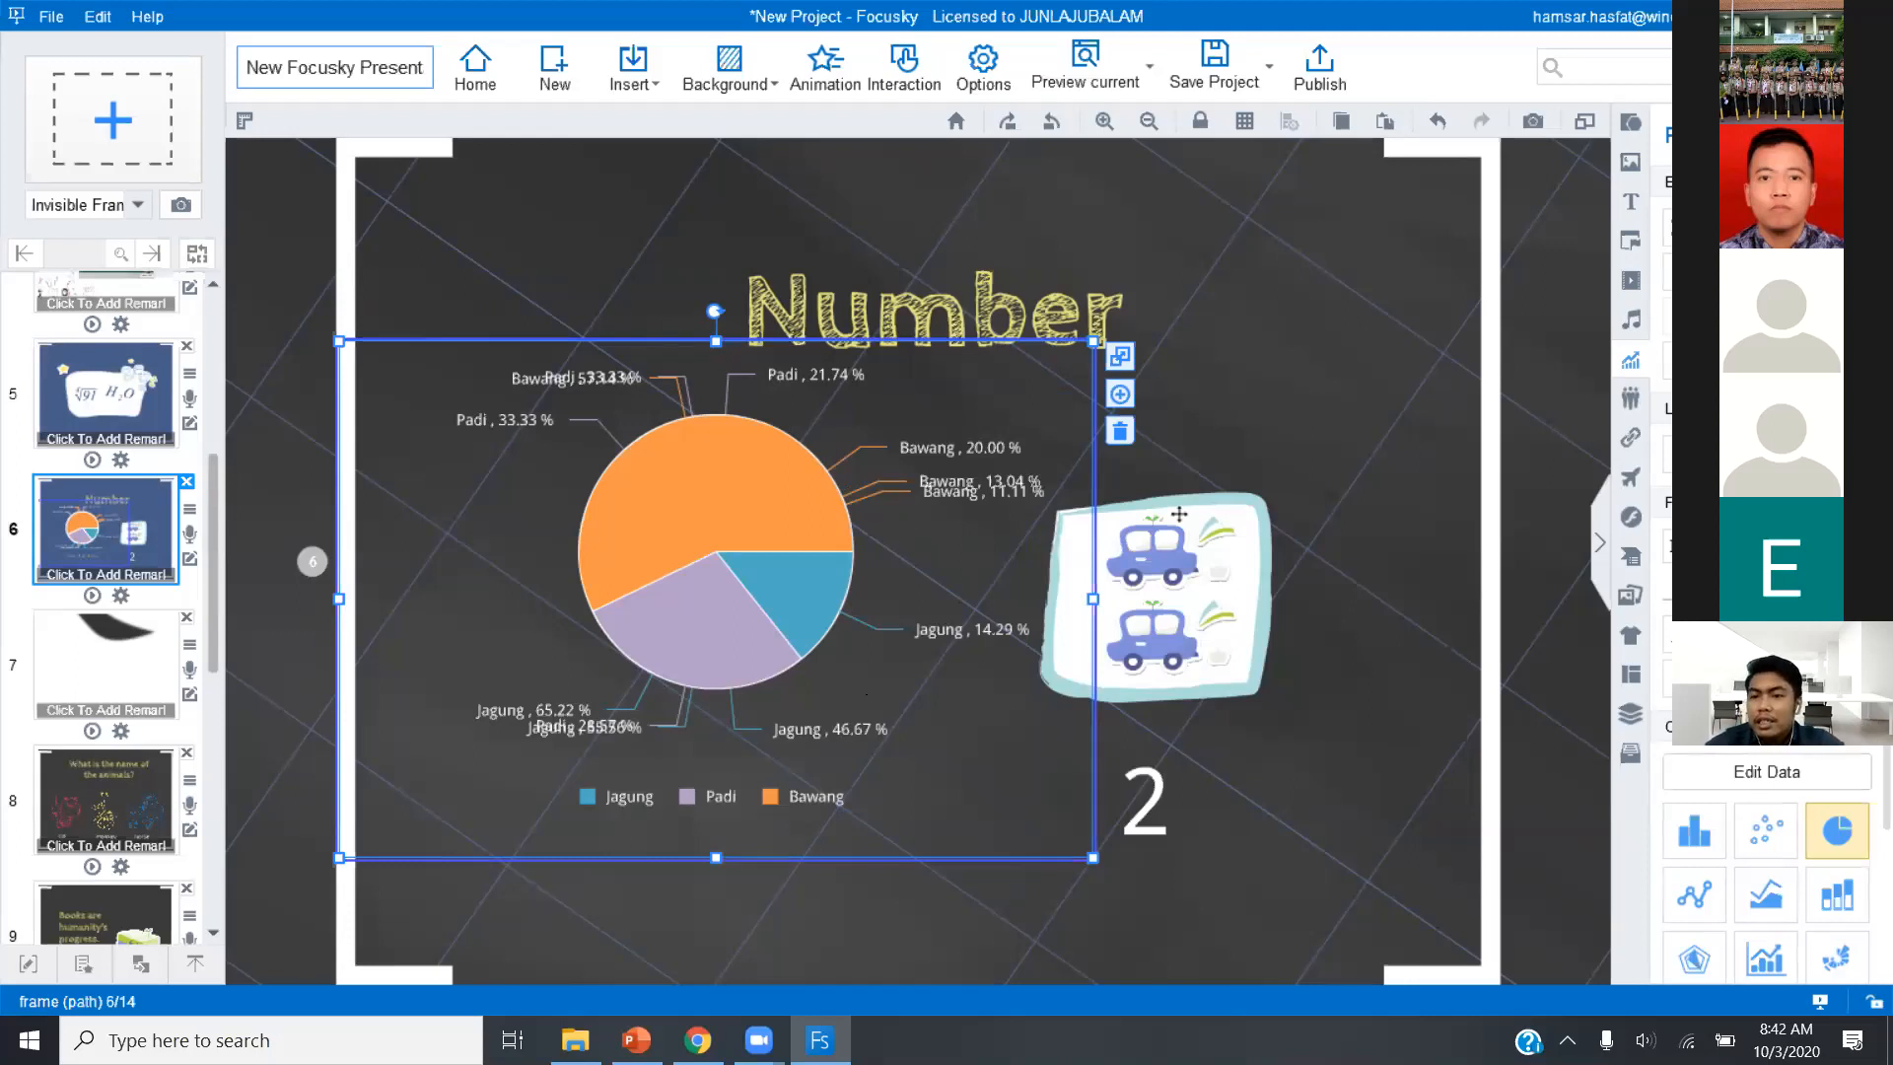
pyautogui.scroll(-1, 1764, 838)
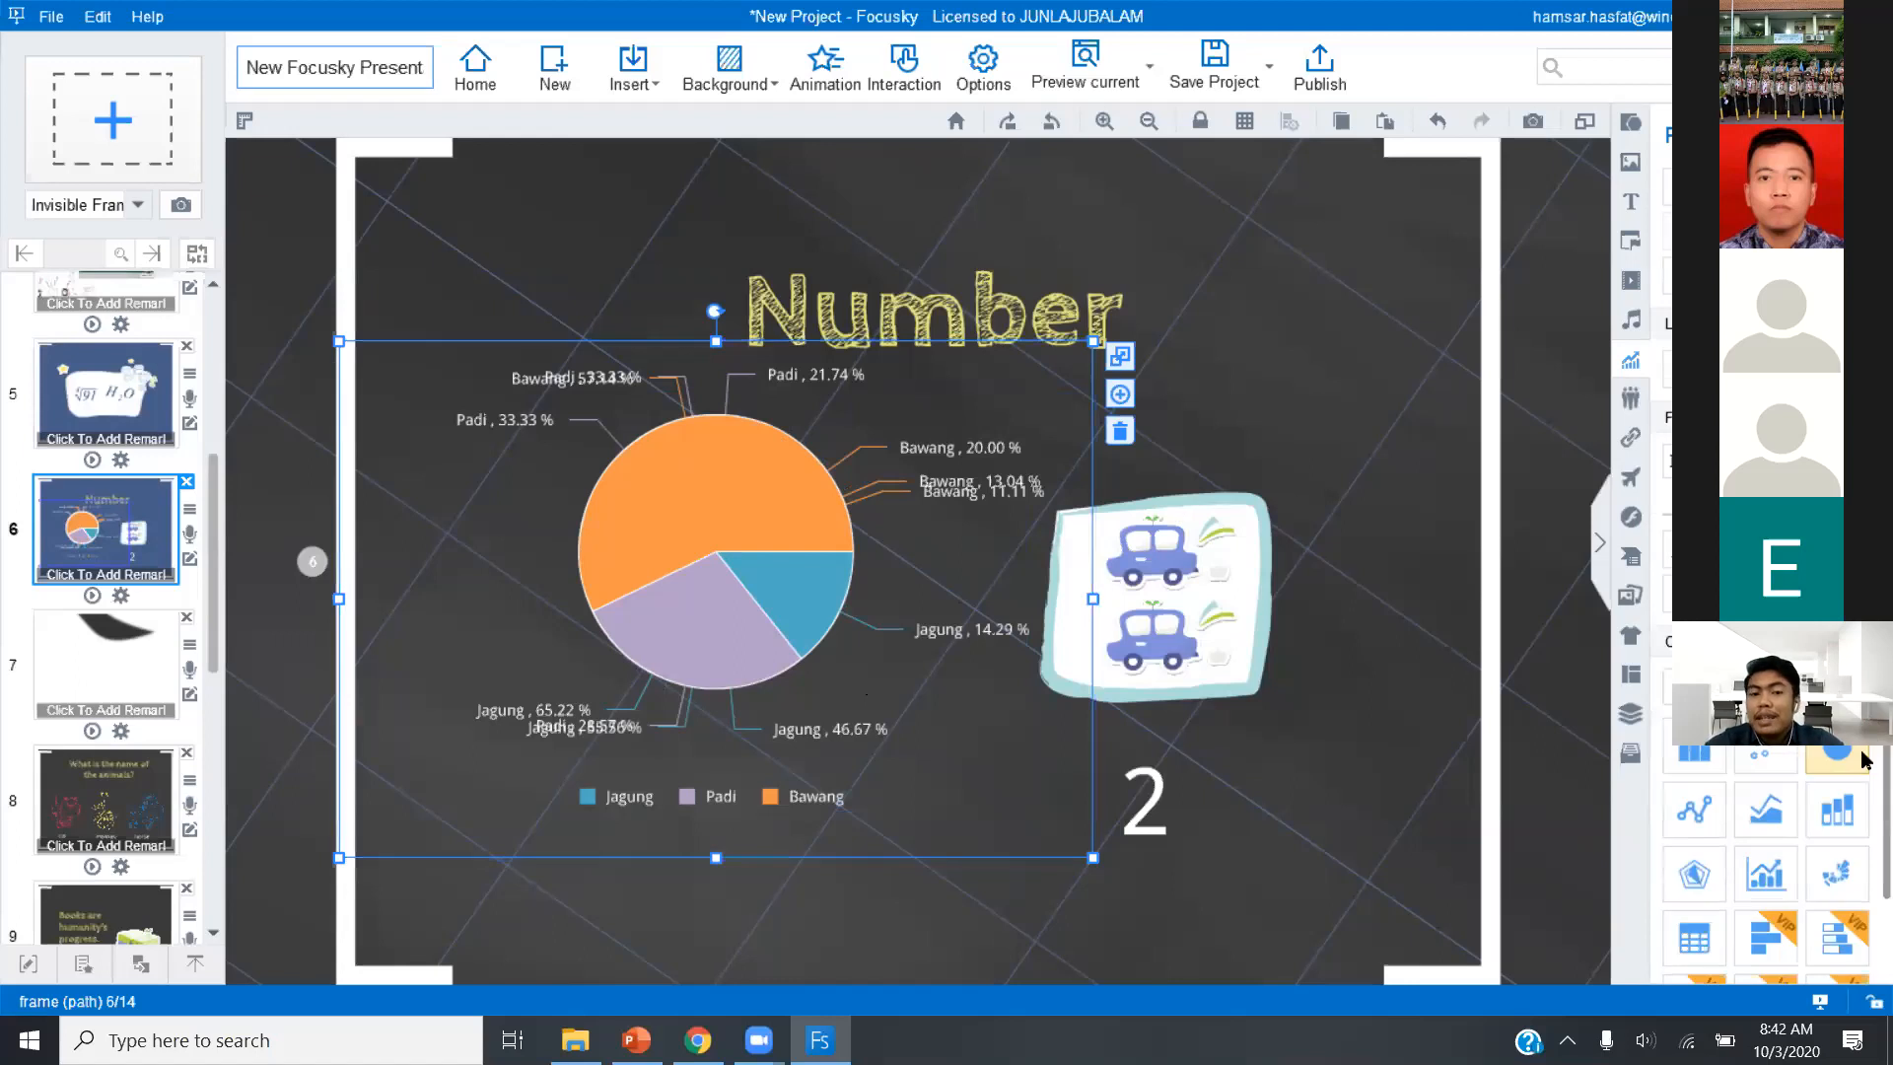
pyautogui.click(1831, 808)
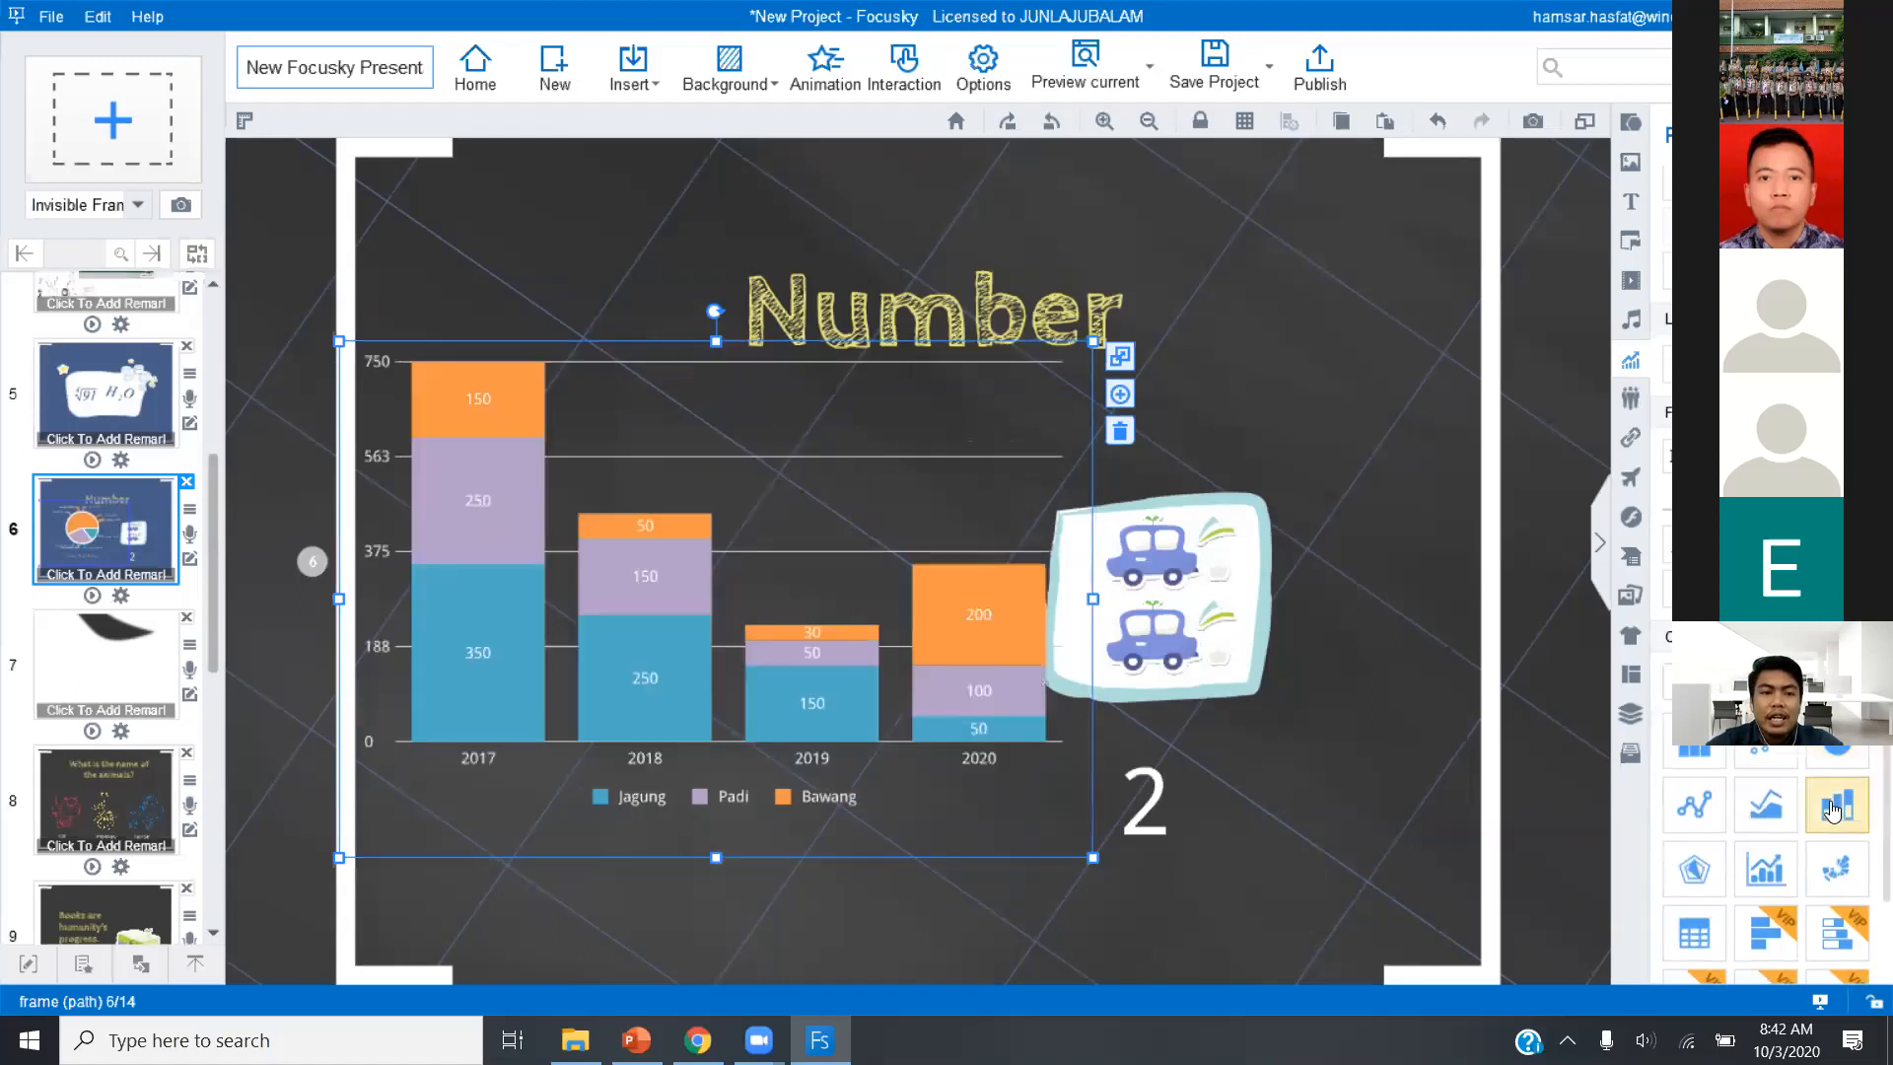
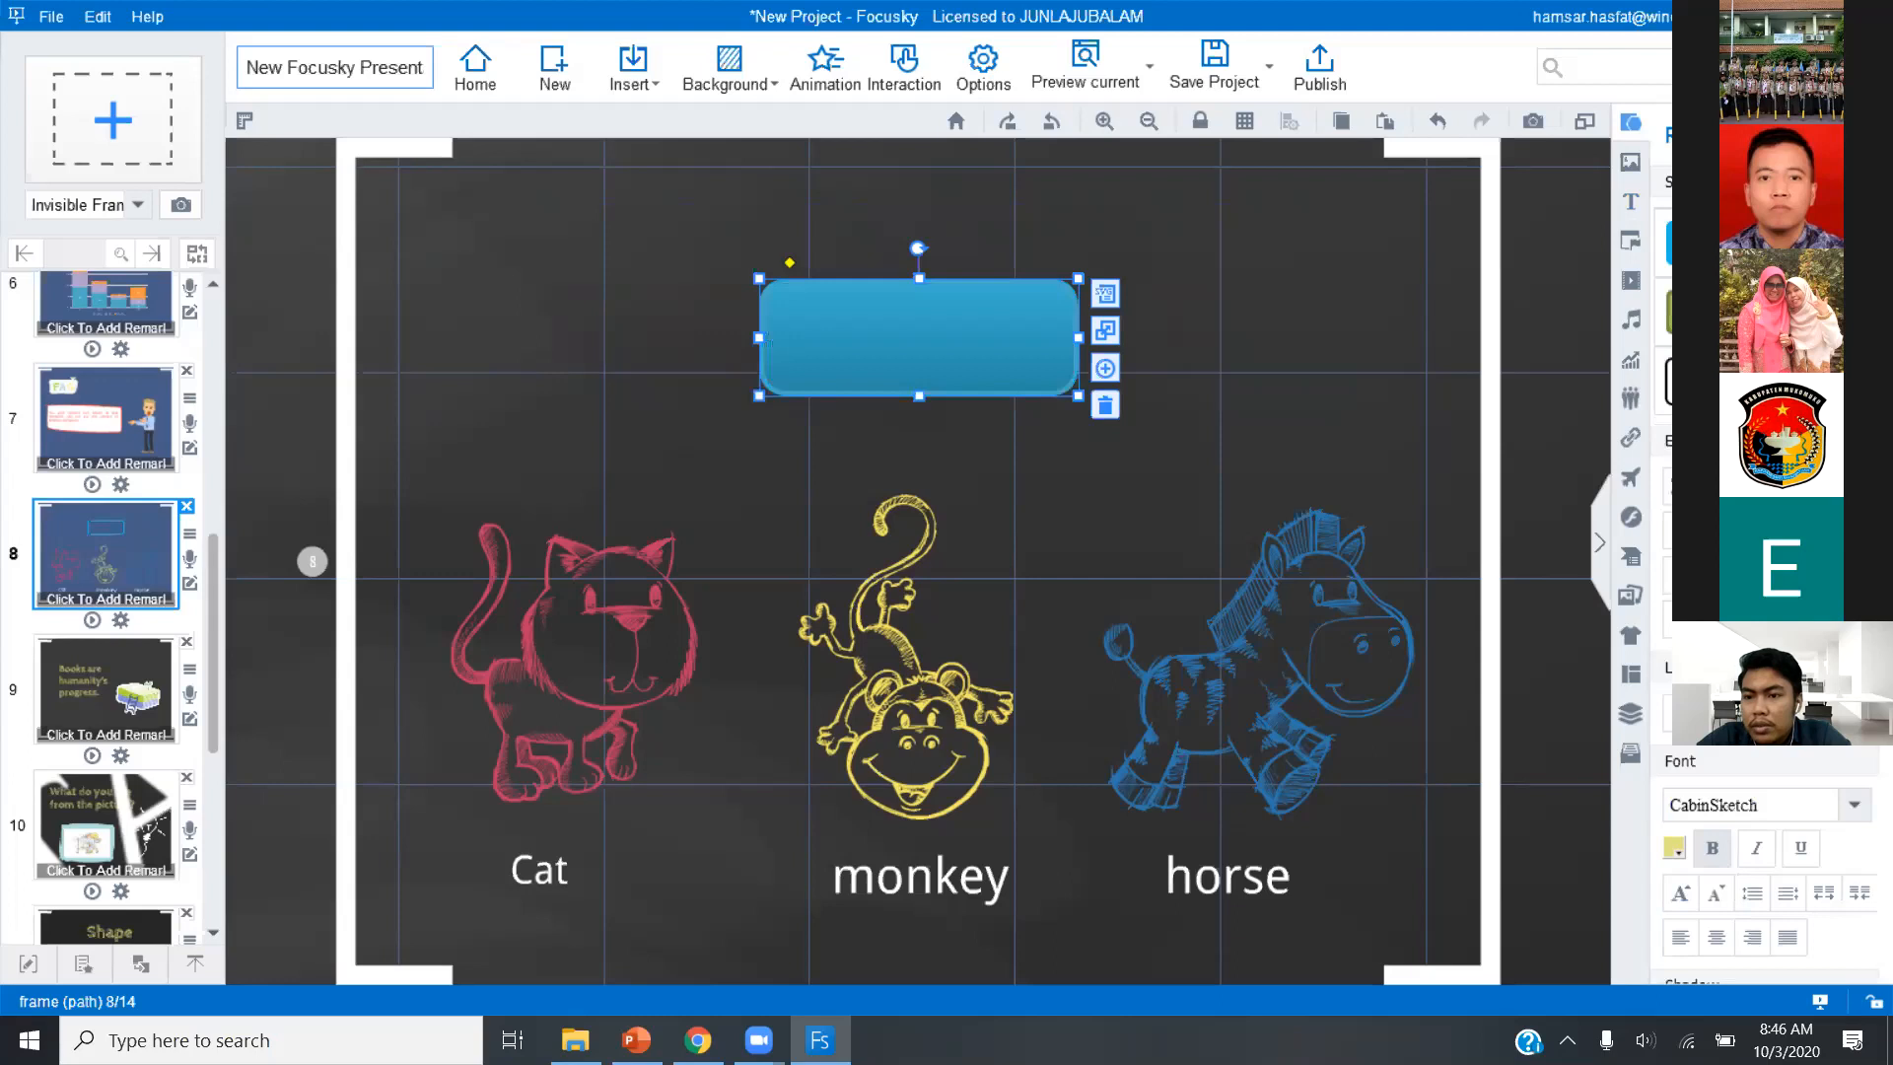
# Set the border opacity of the blue rounded rectangle above the animals on slide 8 to 0%.
pyautogui.scroll(-5, 1862, 779)
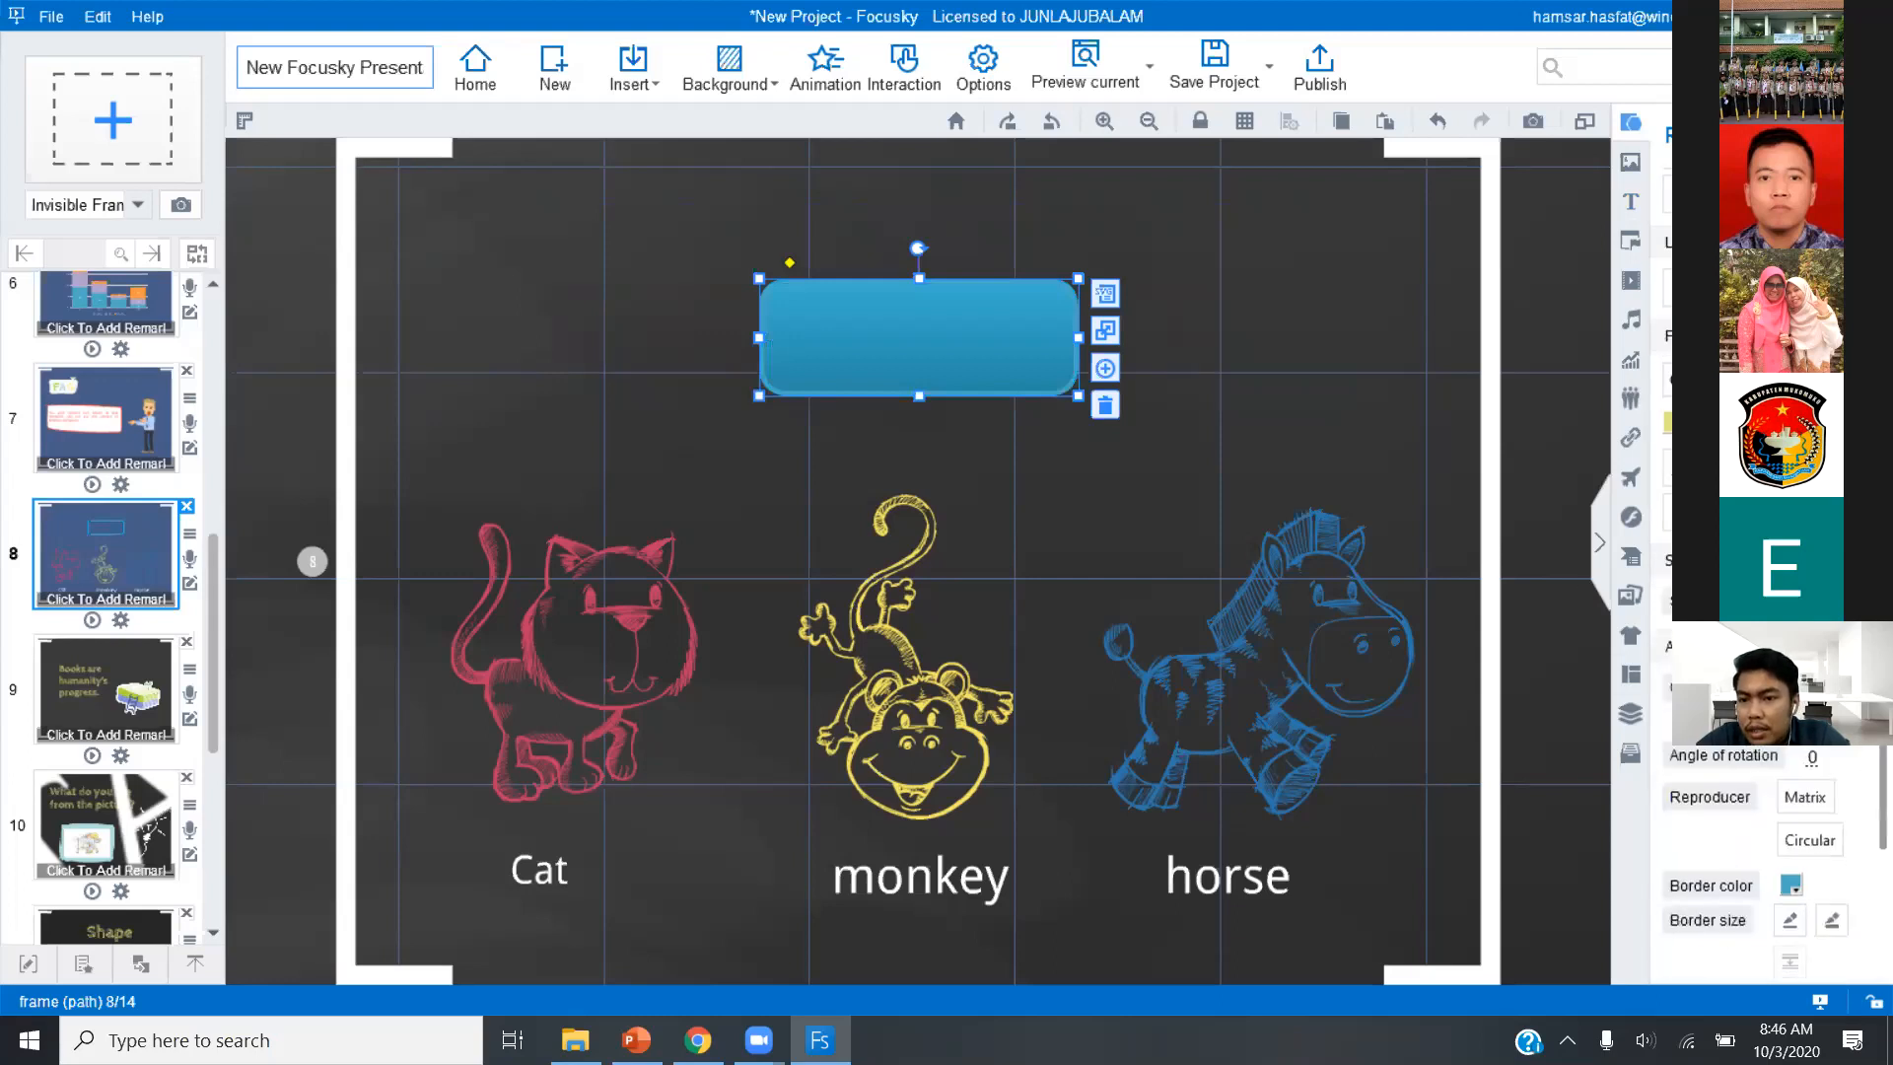
pyautogui.scroll(-3, 1863, 786)
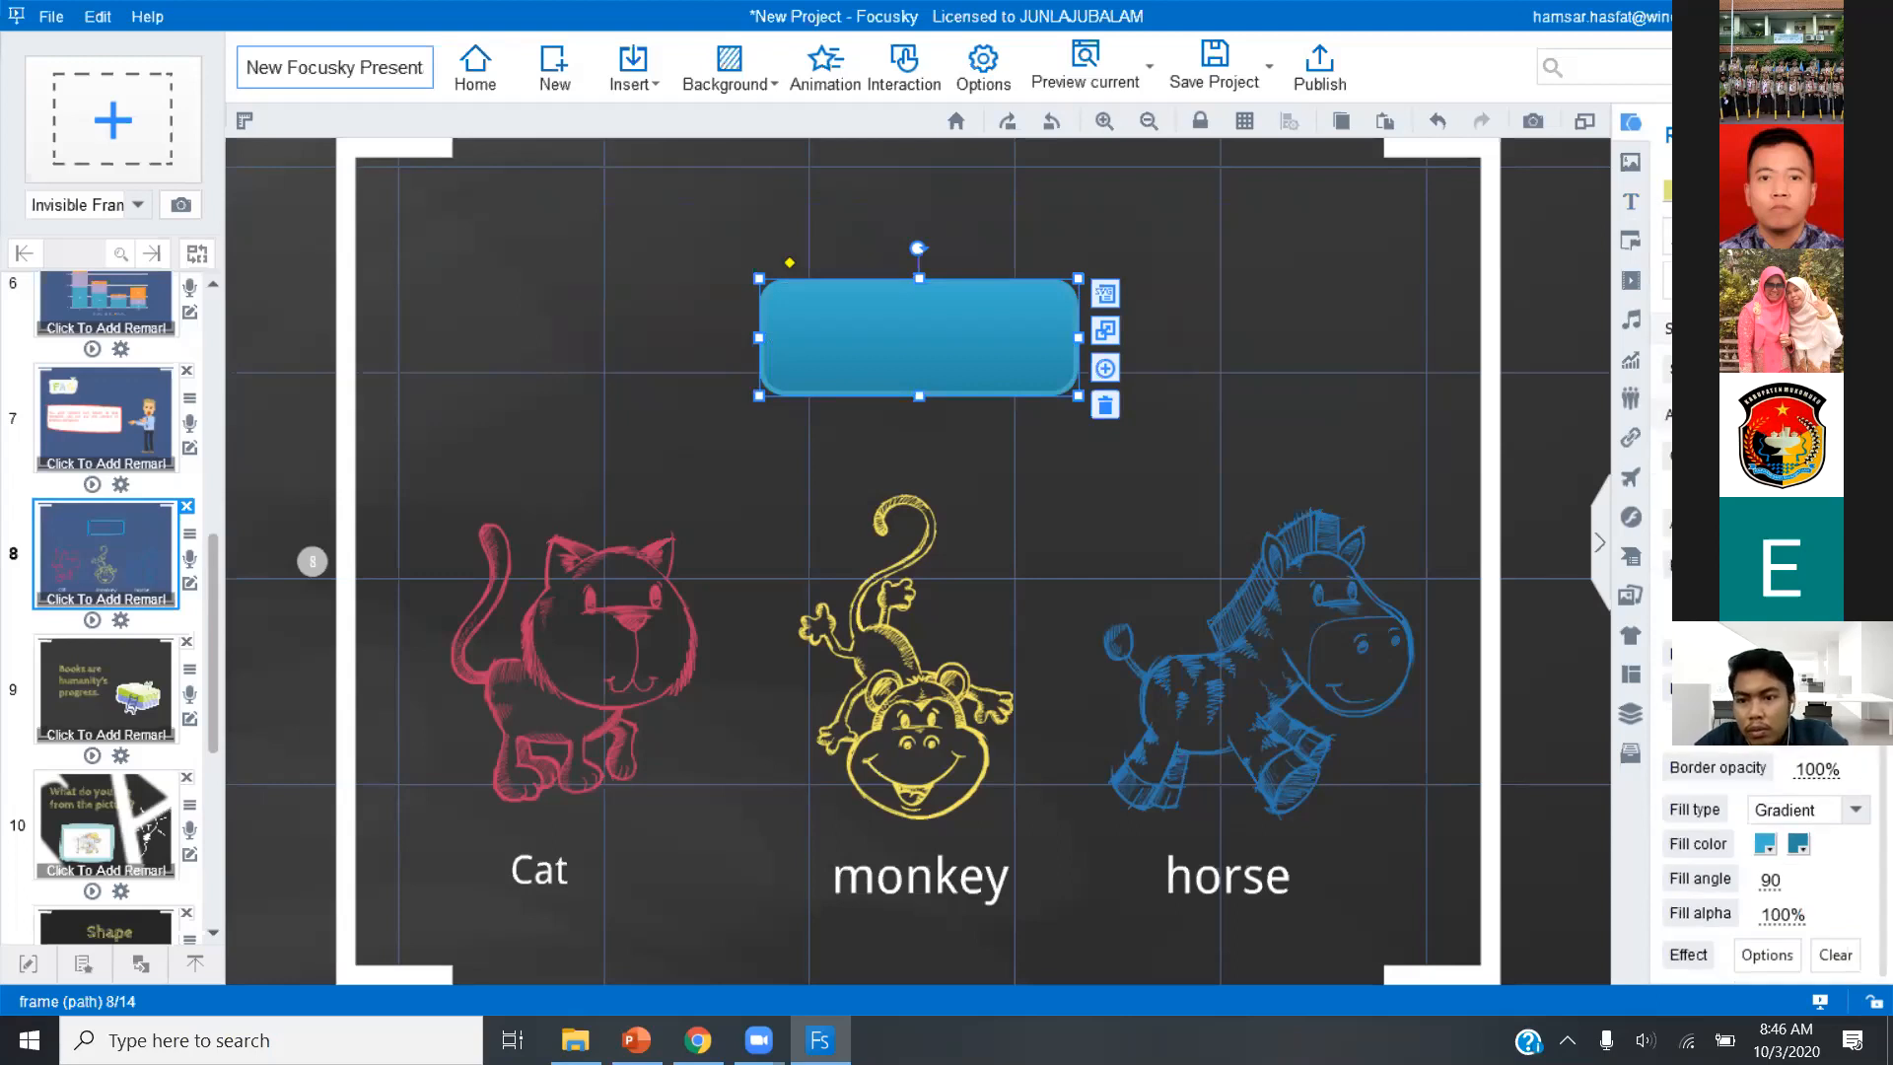
pyautogui.click(1765, 689)
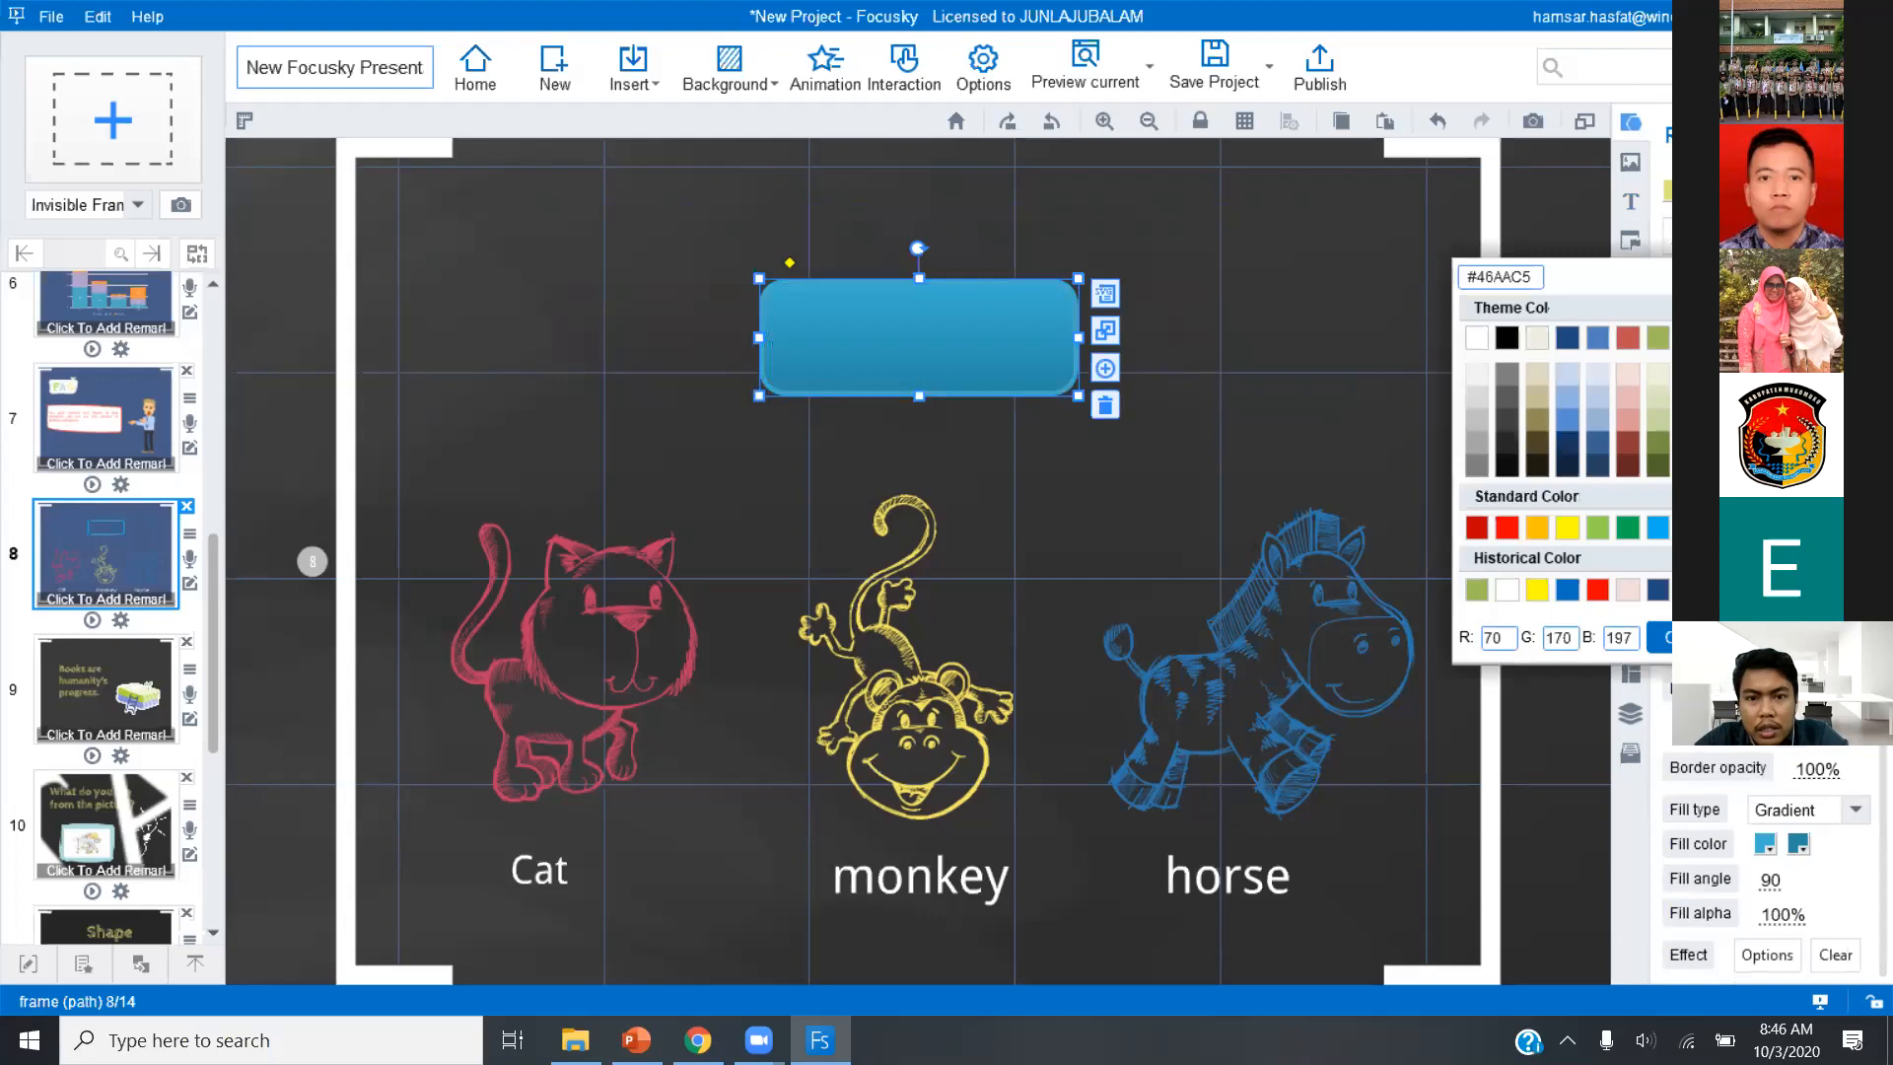
pyautogui.click(1221, 339)
pyautogui.click(1025, 345)
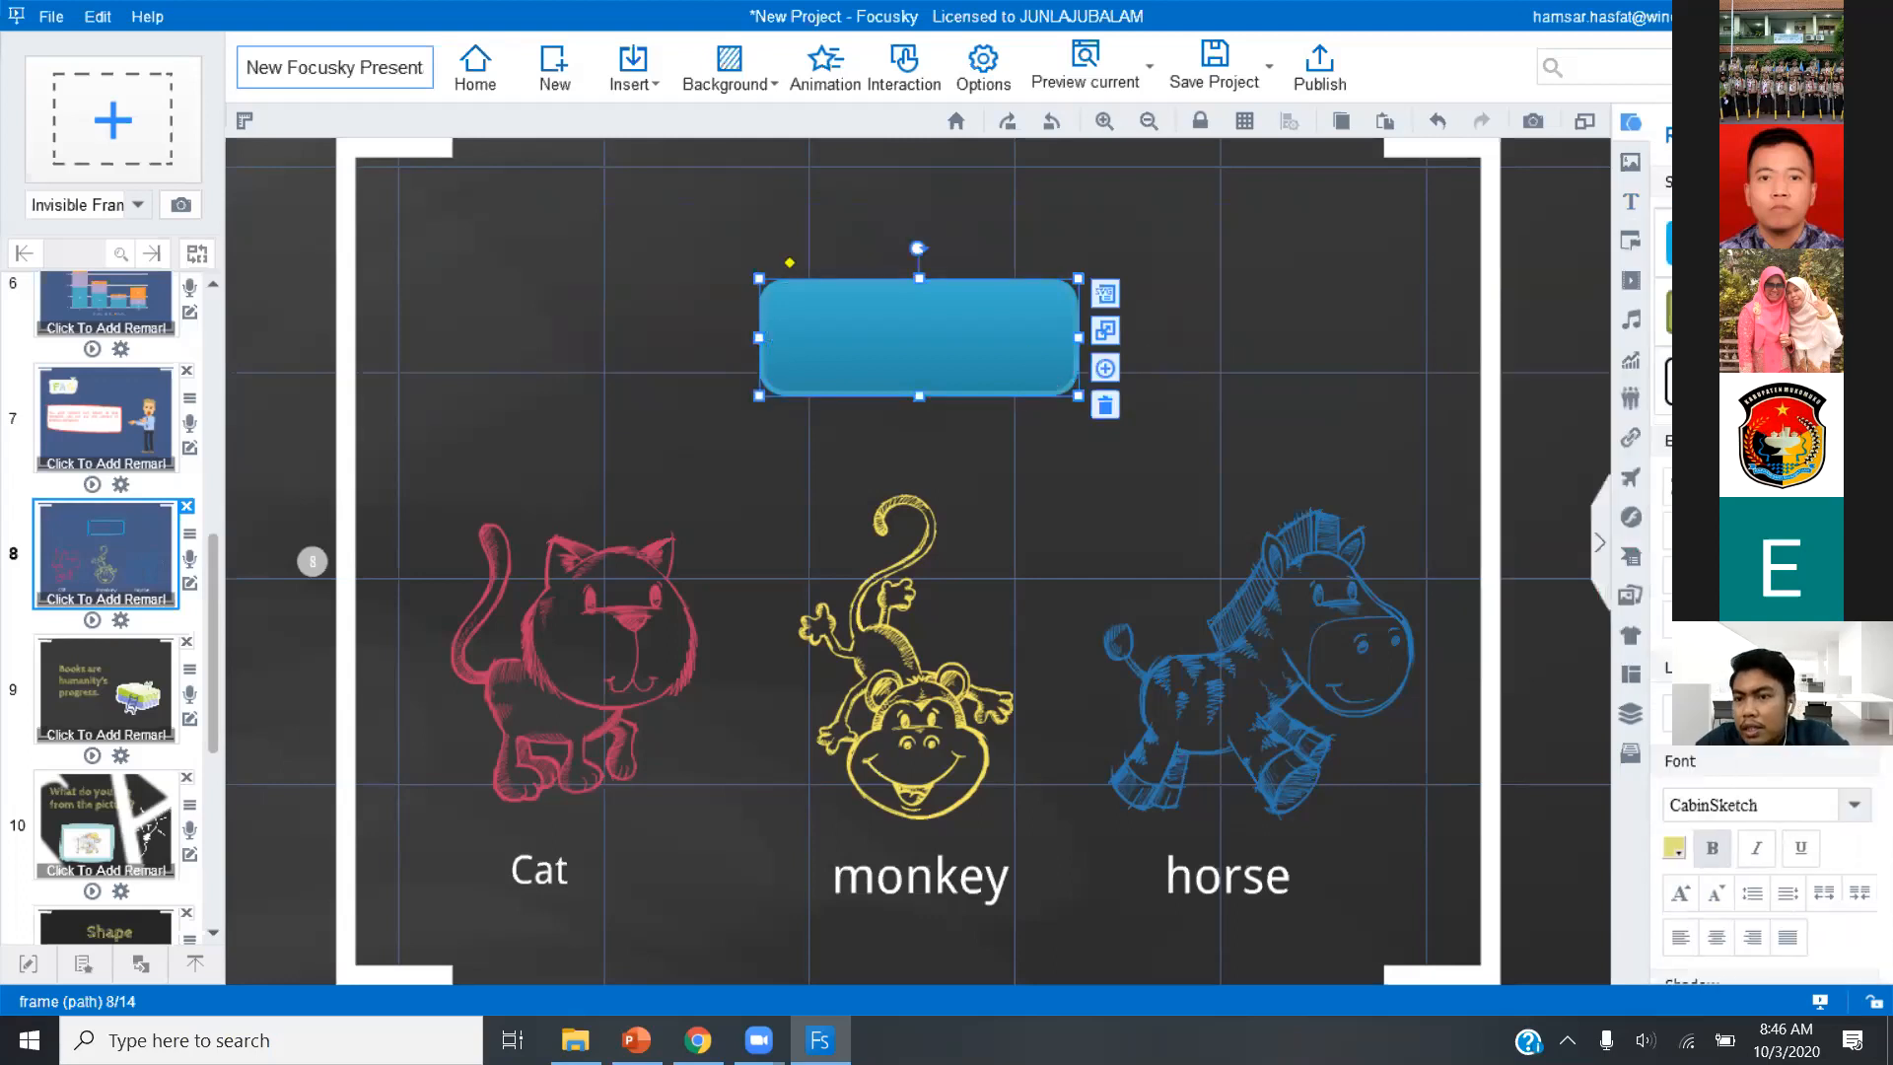
pyautogui.scroll(-5, 1863, 769)
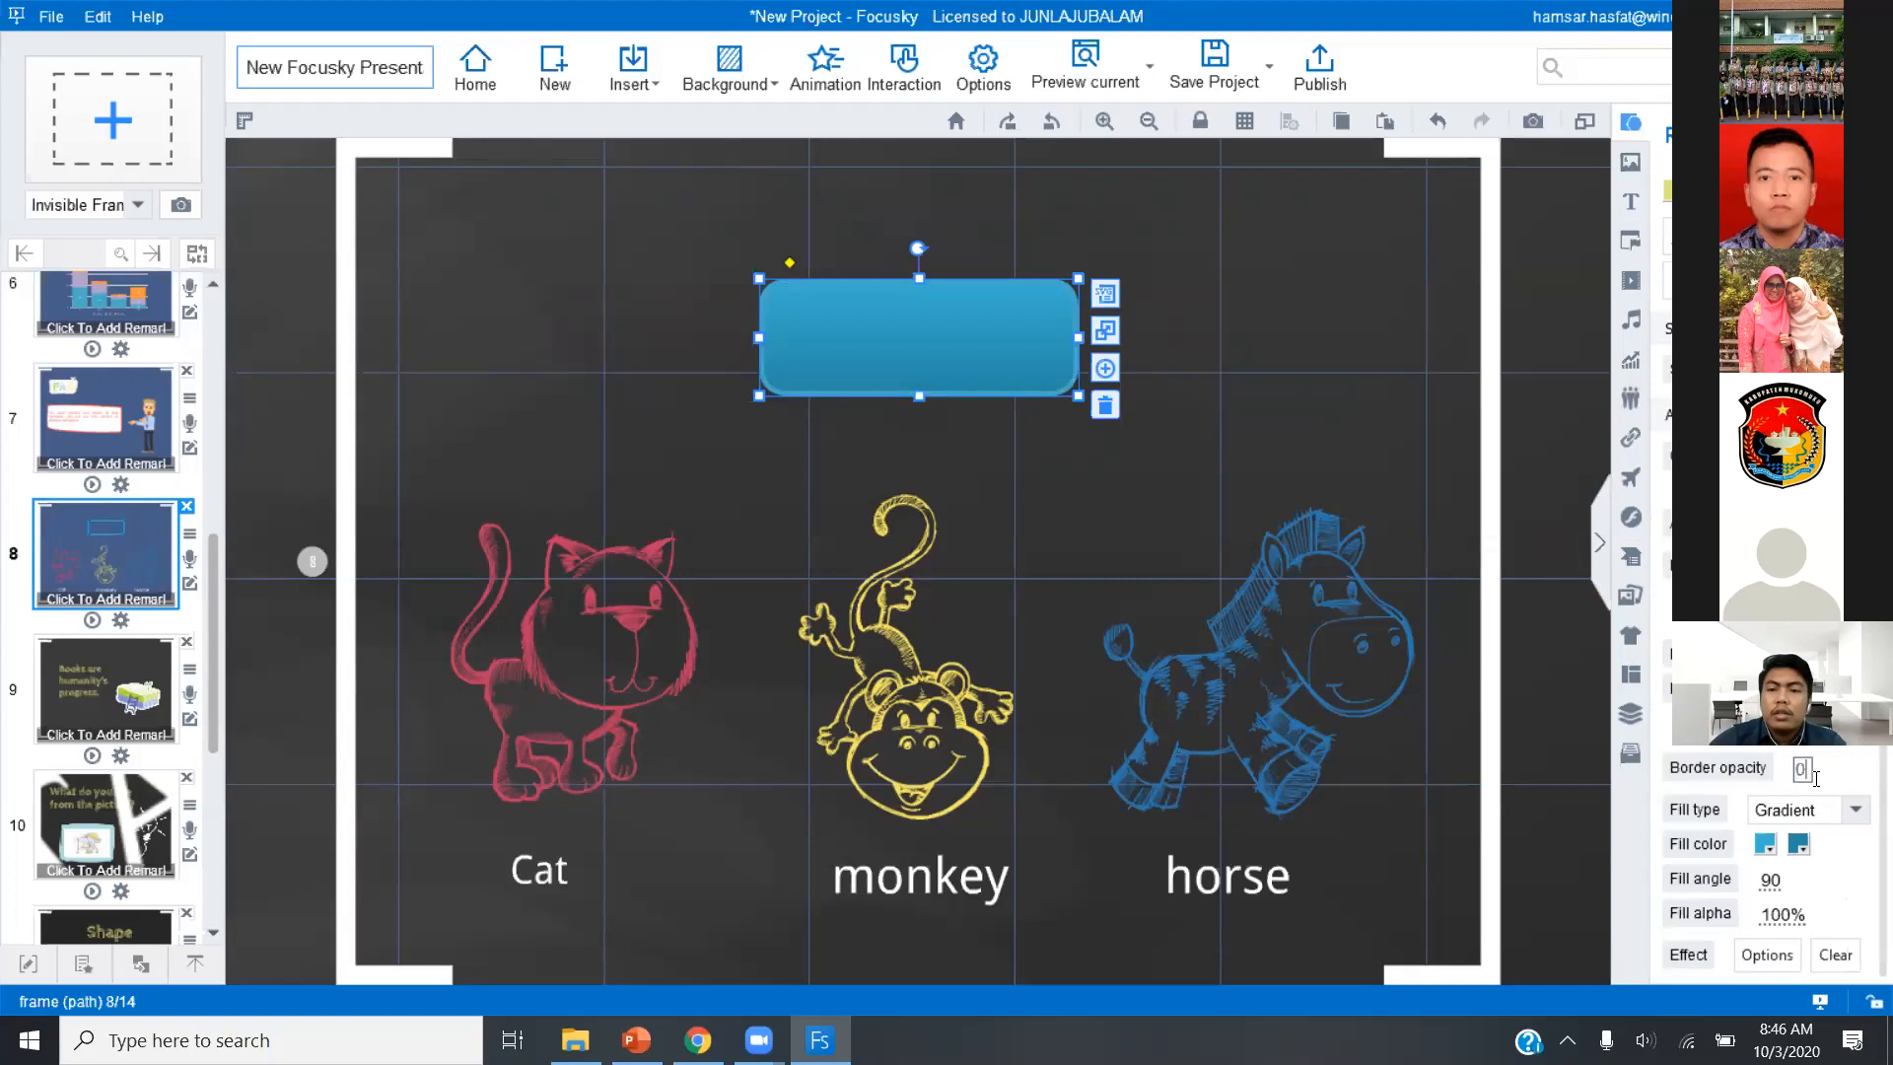
pyautogui.click(1317, 407)
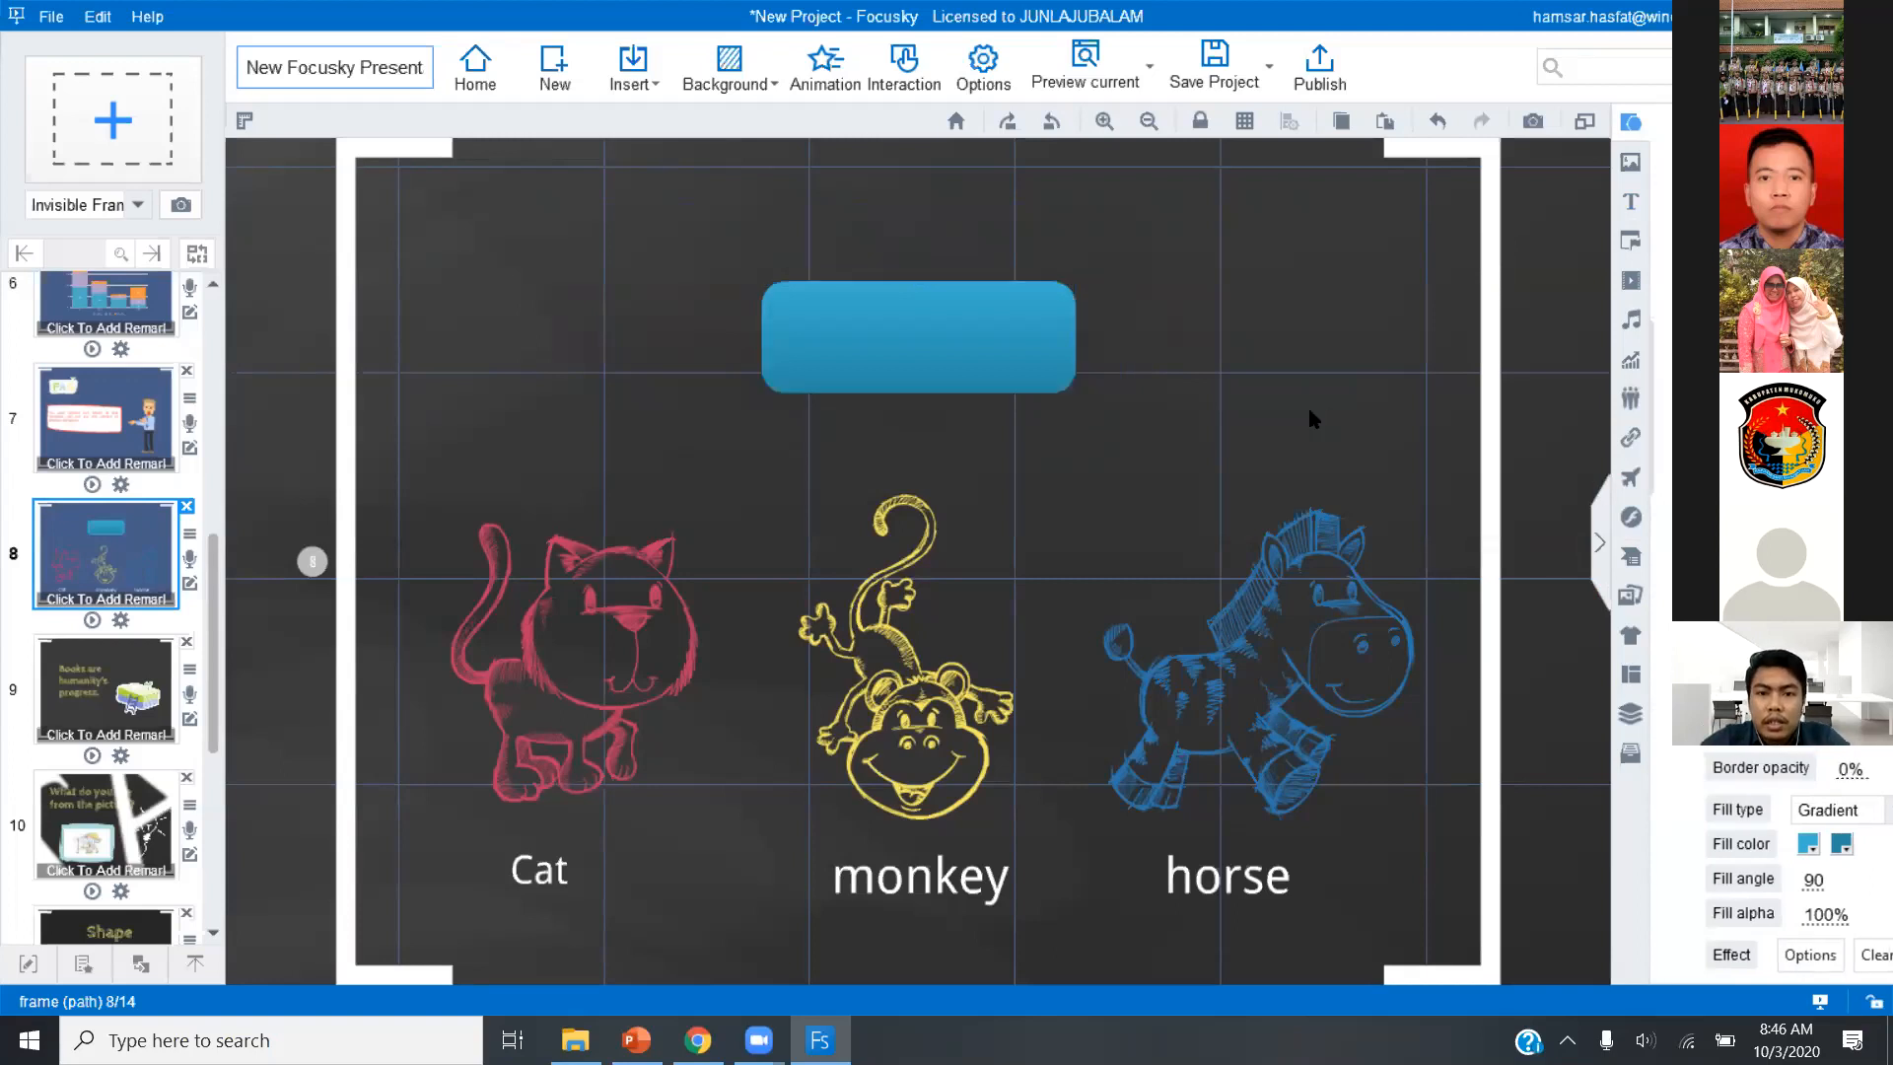
# Enter HOME as the text directly inside the blue rounded rectangle on slide 8.
pyautogui.click(970, 306)
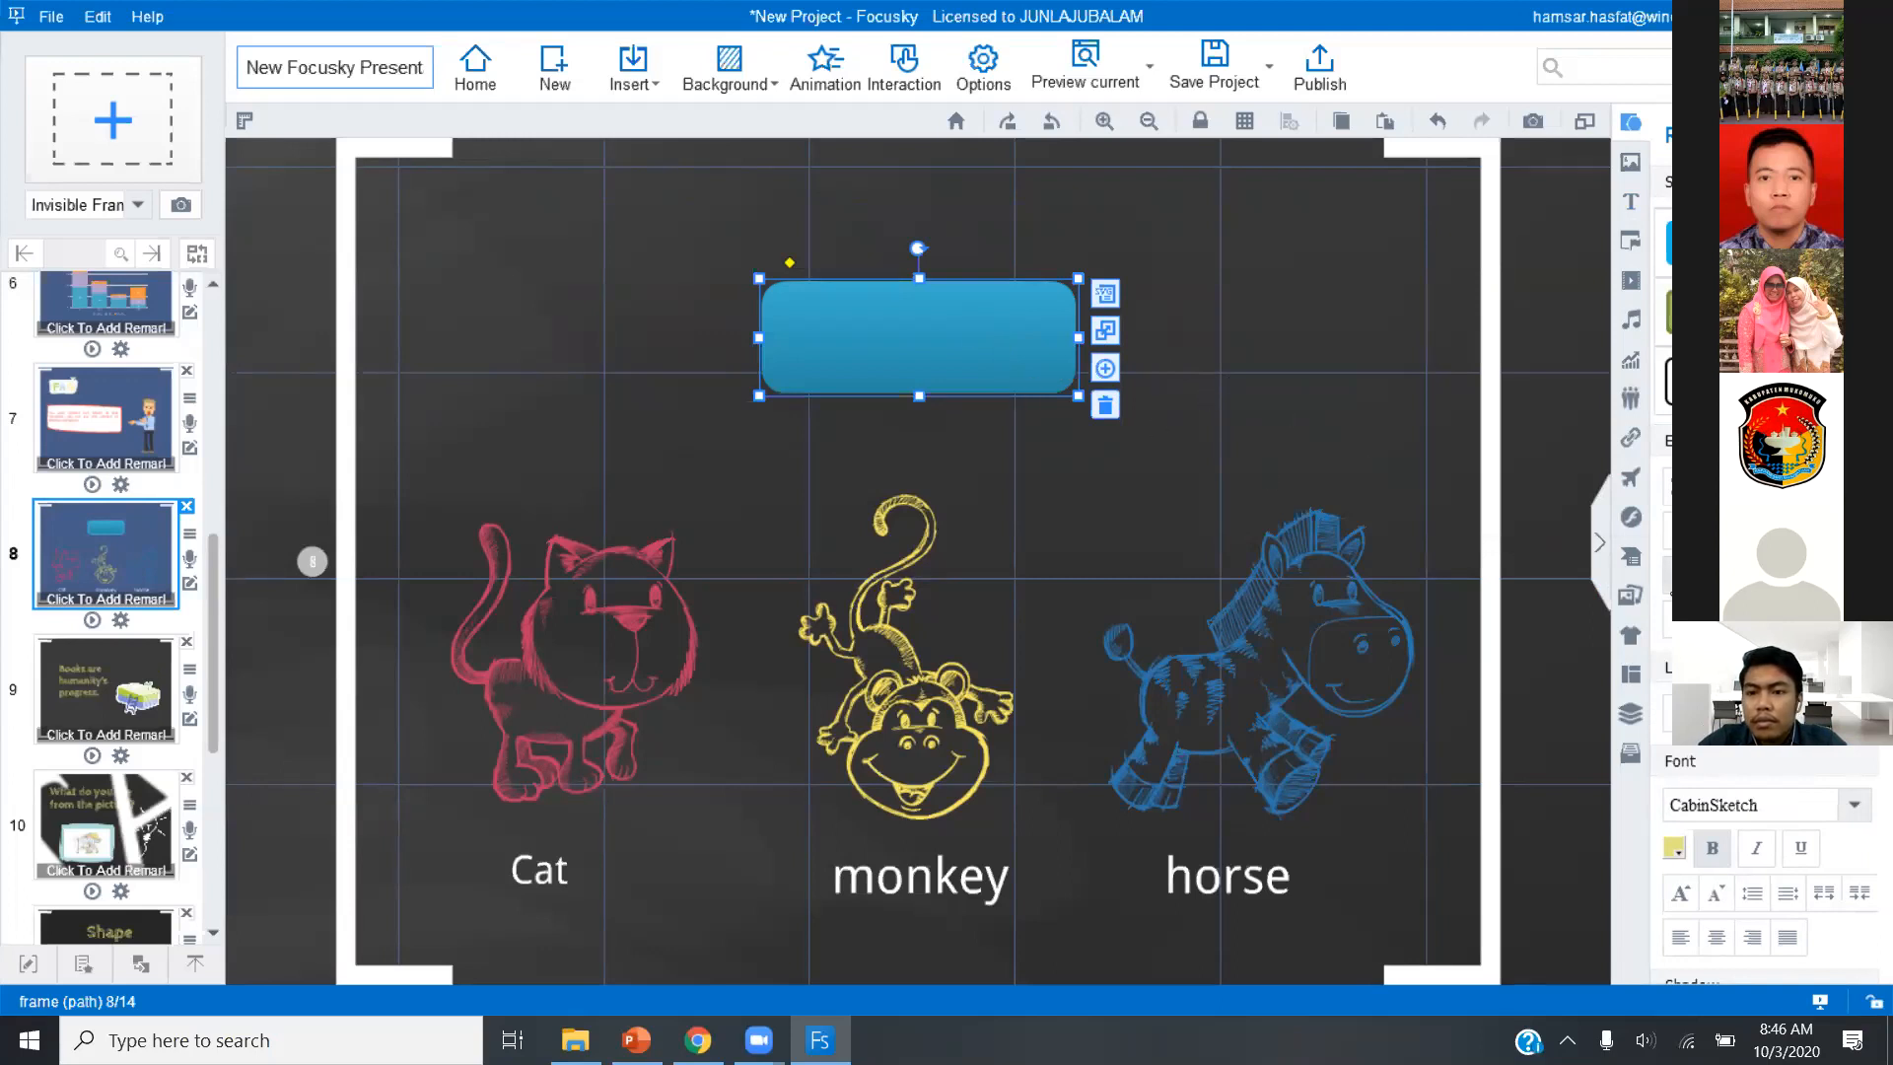
pyautogui.doubleClick(915, 321)
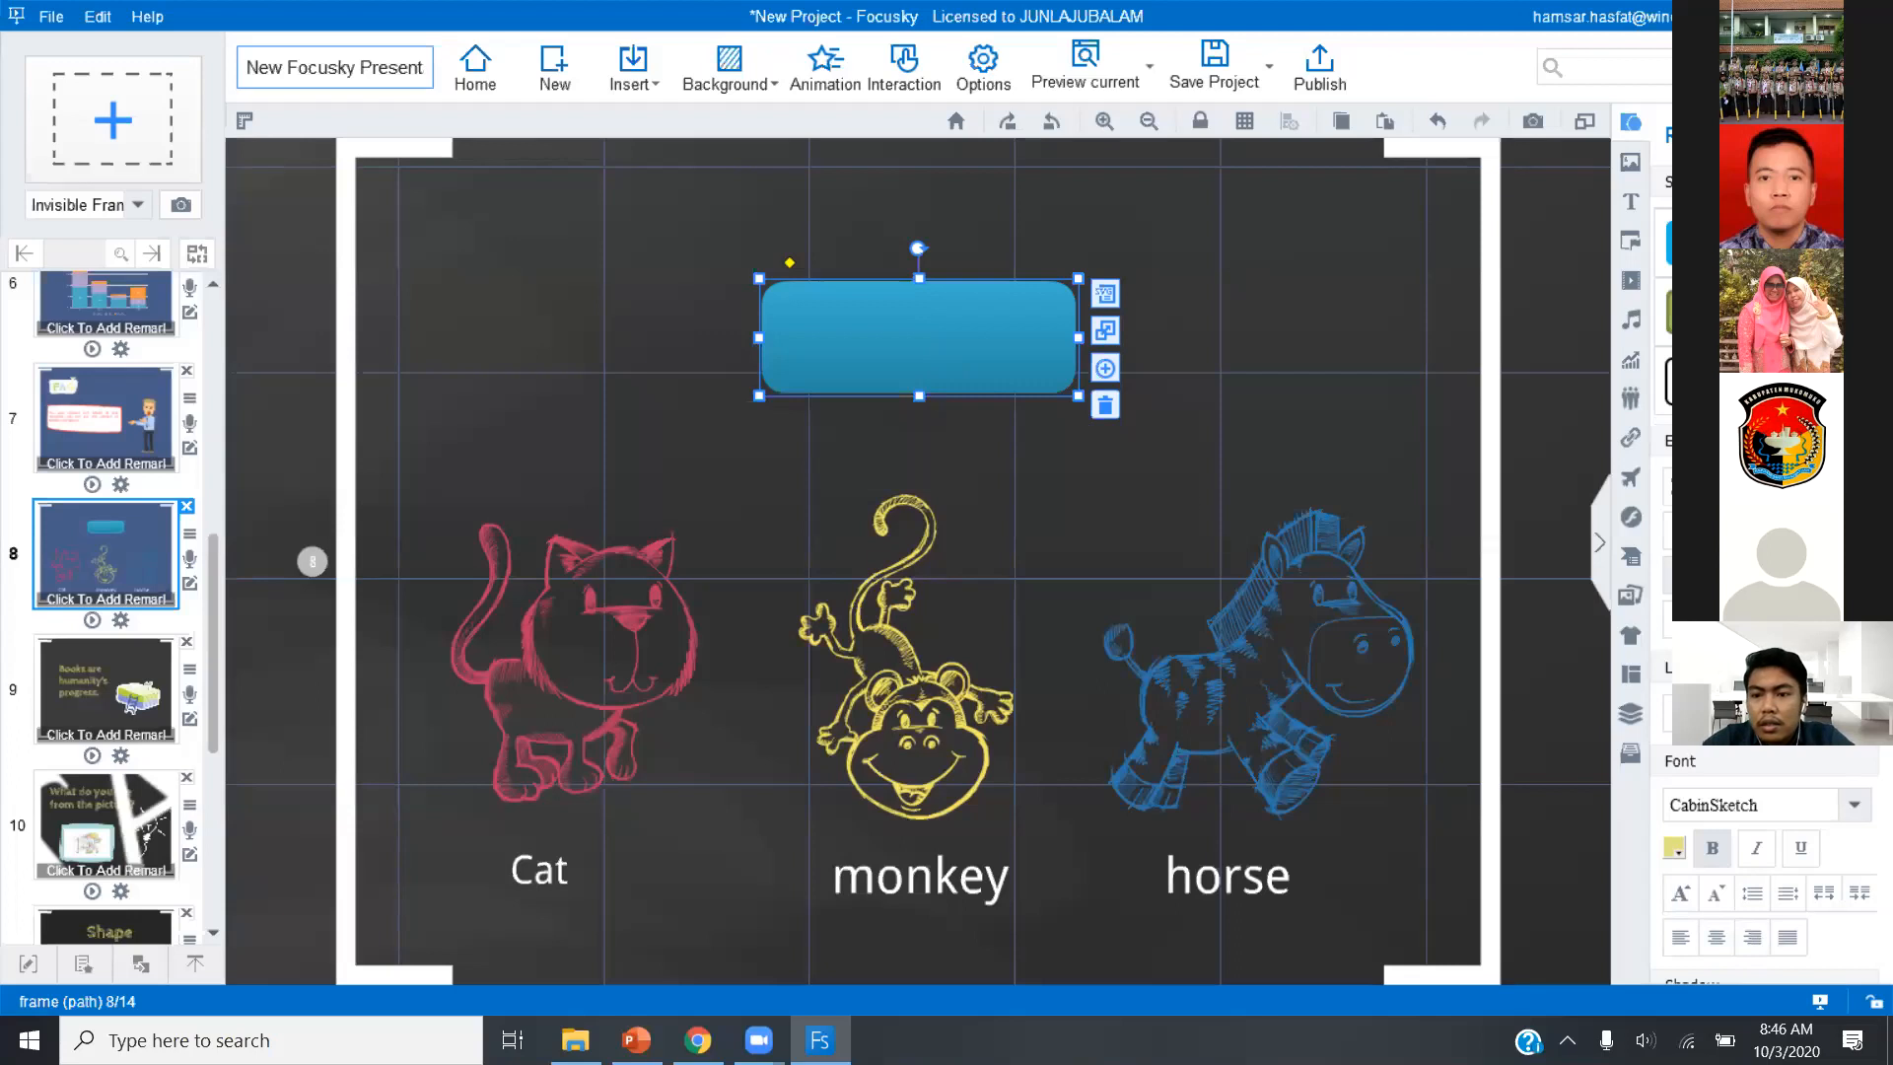
pyautogui.write('asd')
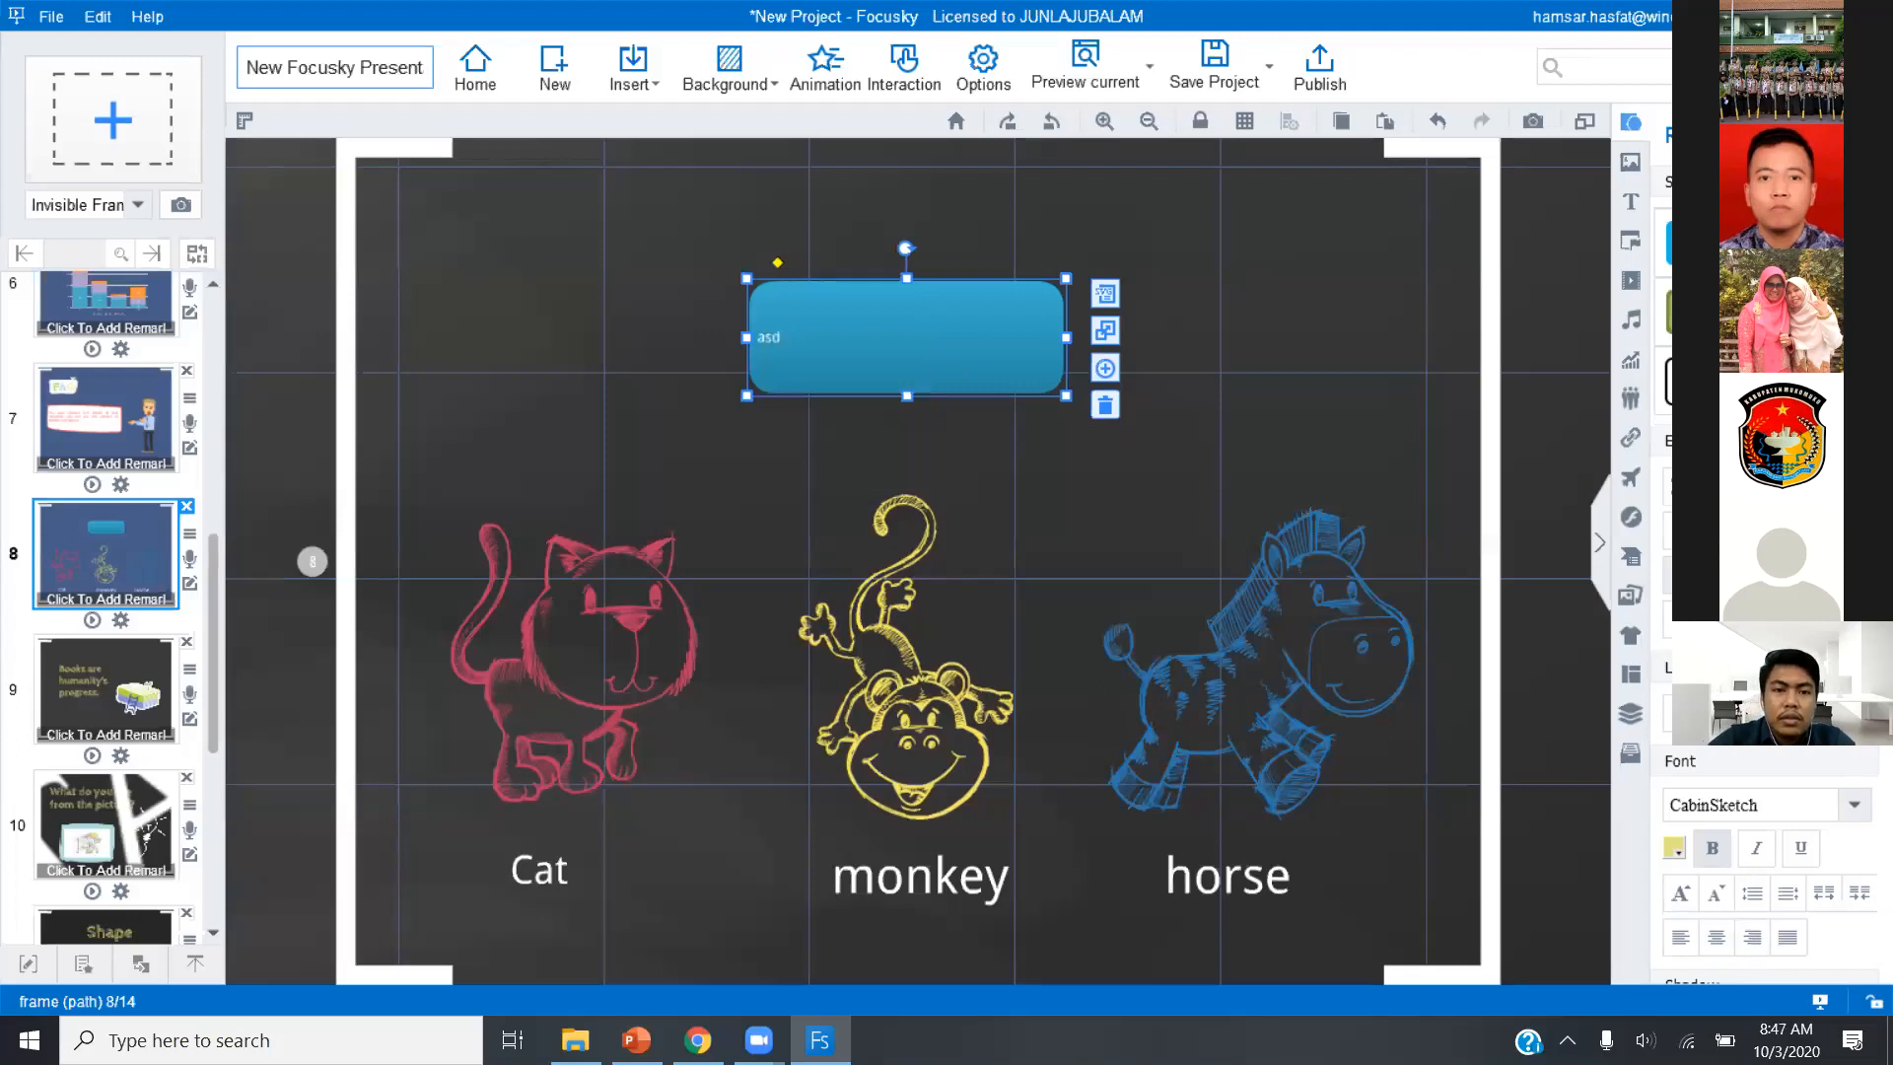
pyautogui.click(932, 356)
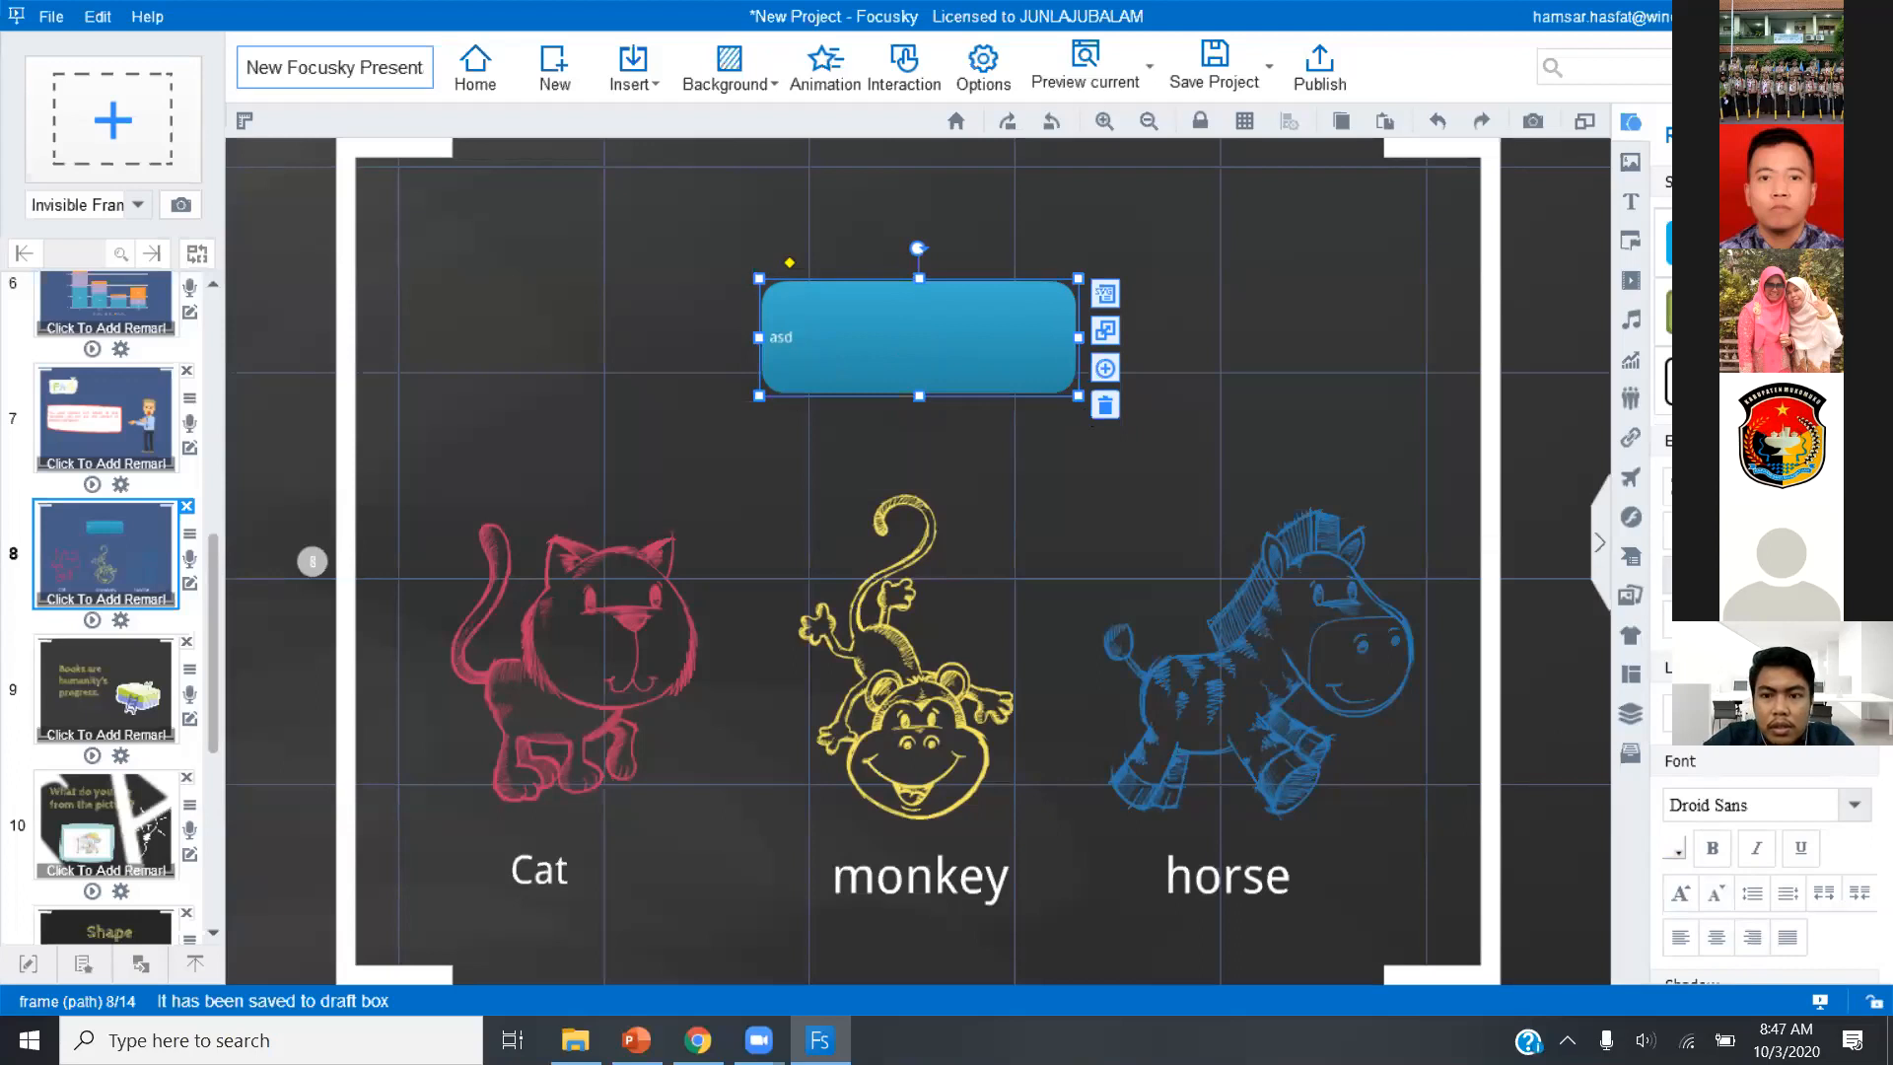
pyautogui.press('BackSpace')
pyautogui.press('BackSpace')
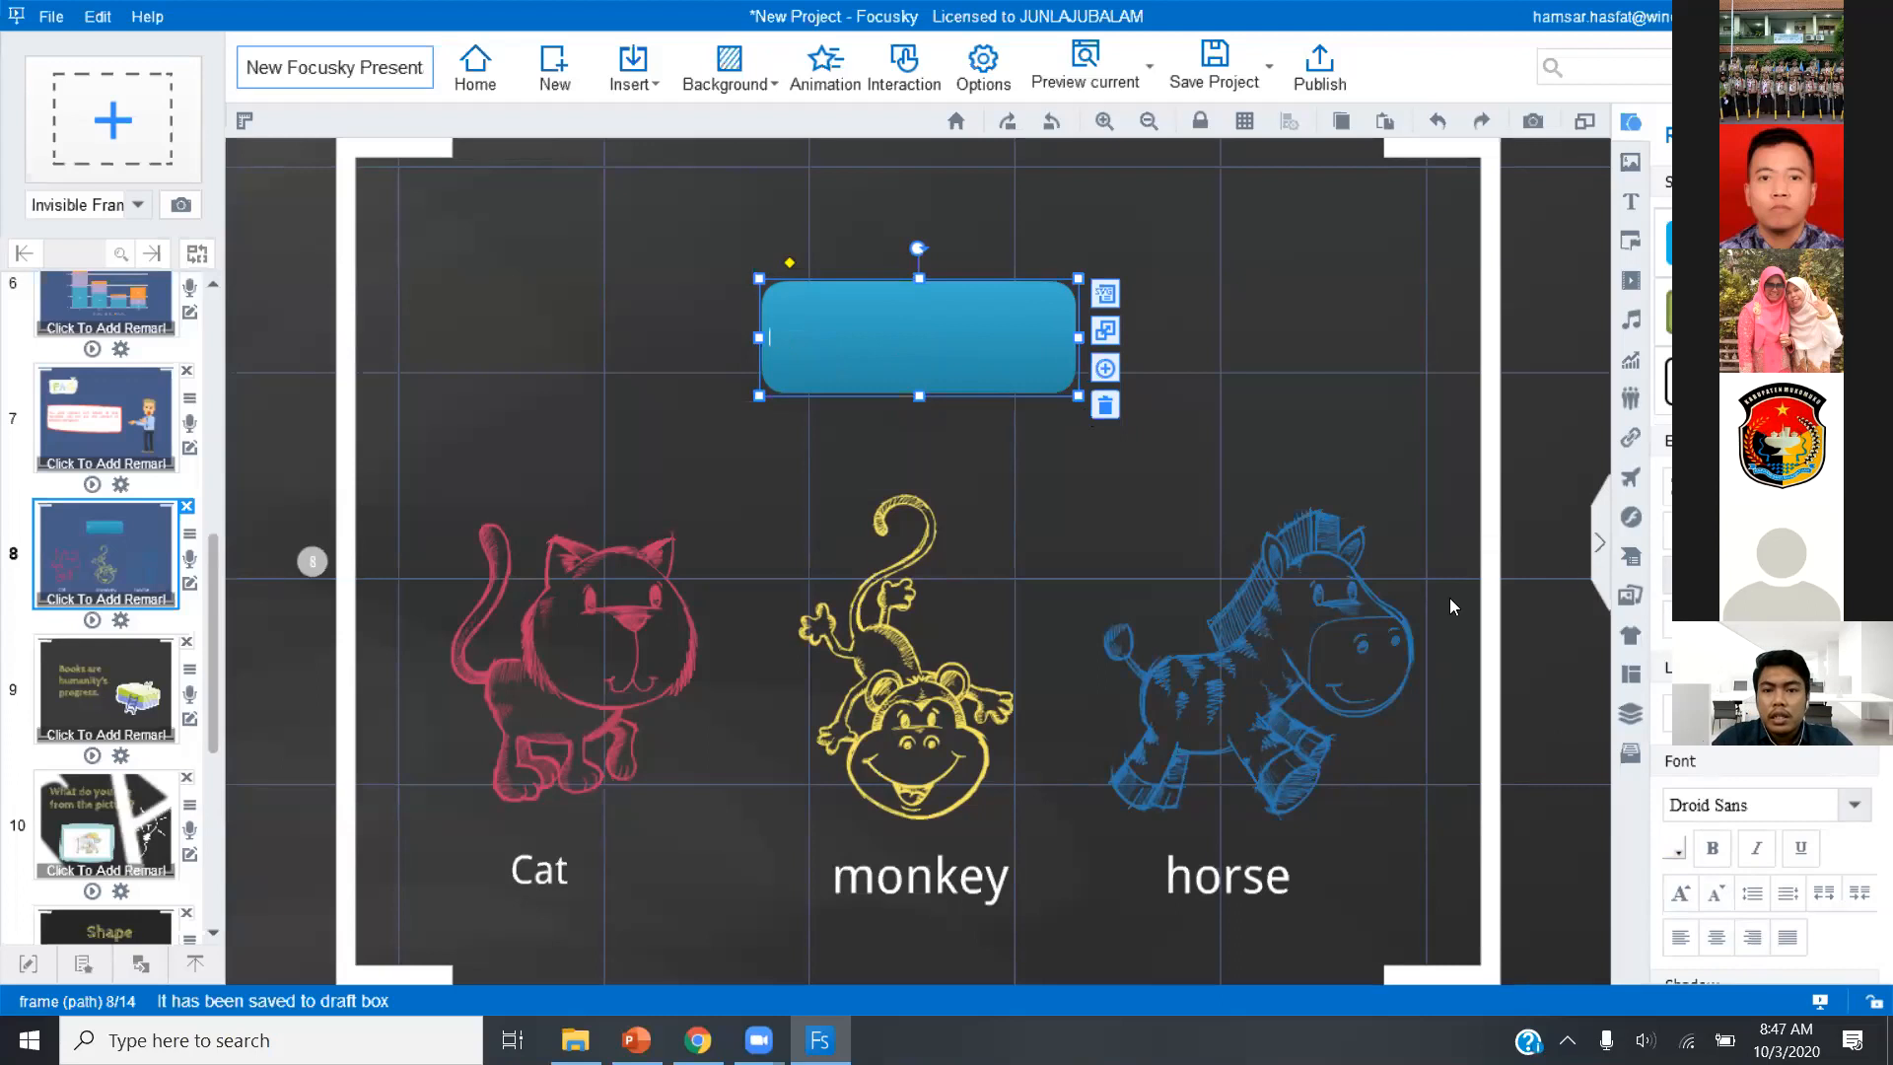
pyautogui.write('TOMBOL')
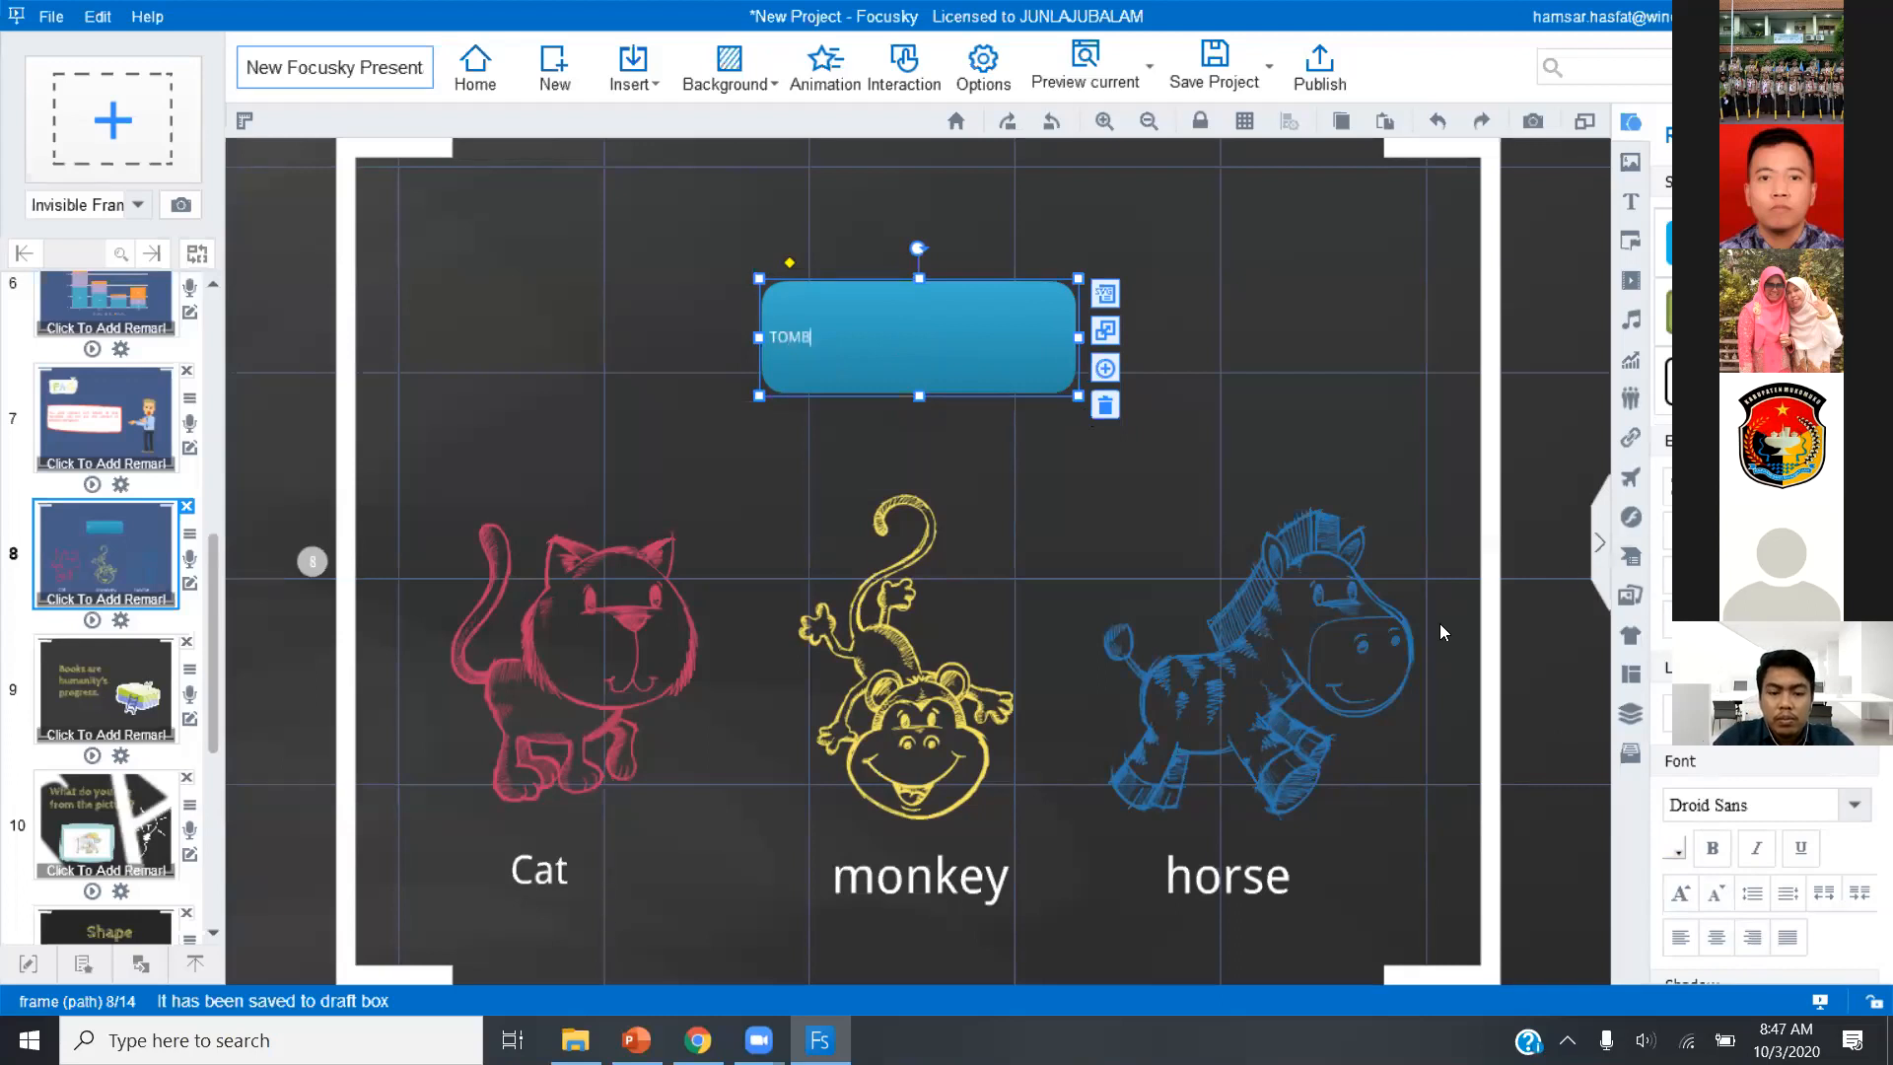
pyautogui.press('BackSpace')
pyautogui.press('BackSpace')
pyautogui.press('BackSpace')
pyautogui.press('BackSpace')
pyautogui.press('BackSpace')
pyautogui.press('BackSpace')
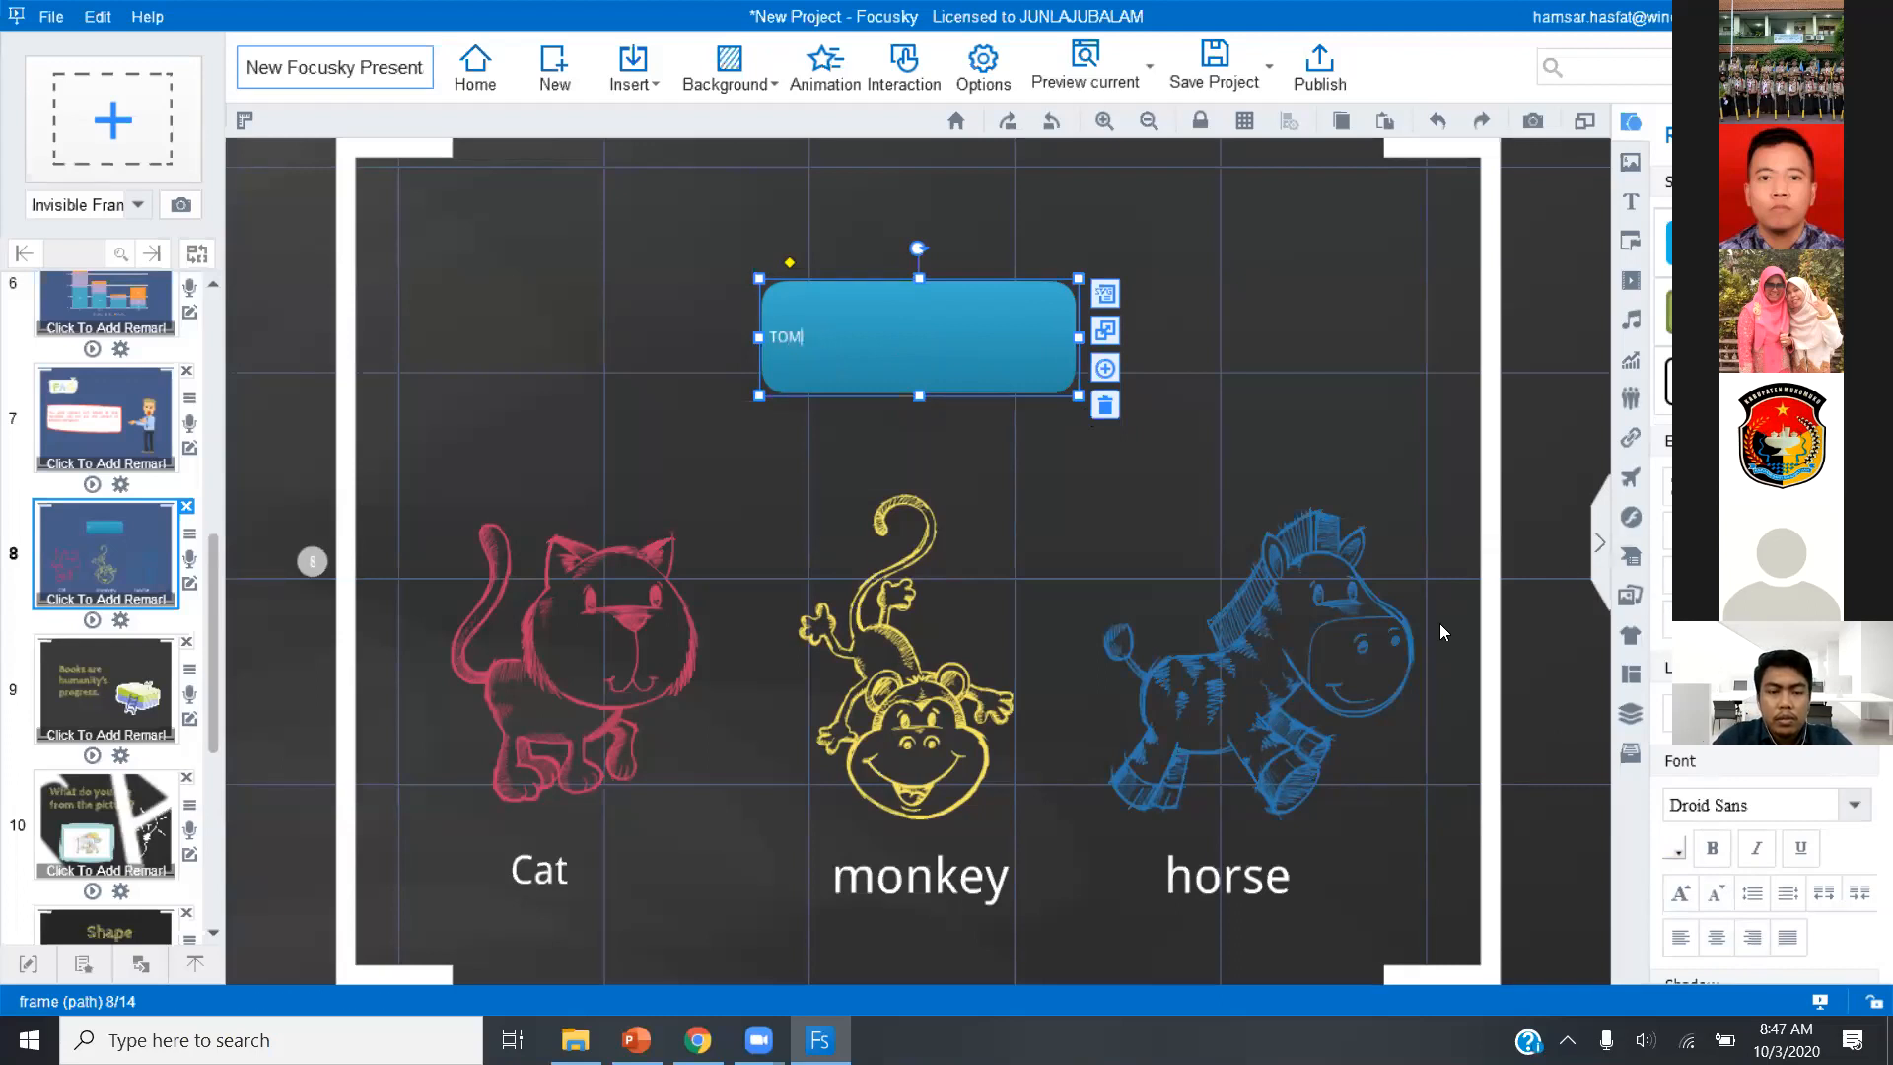
pyautogui.write('HOME')
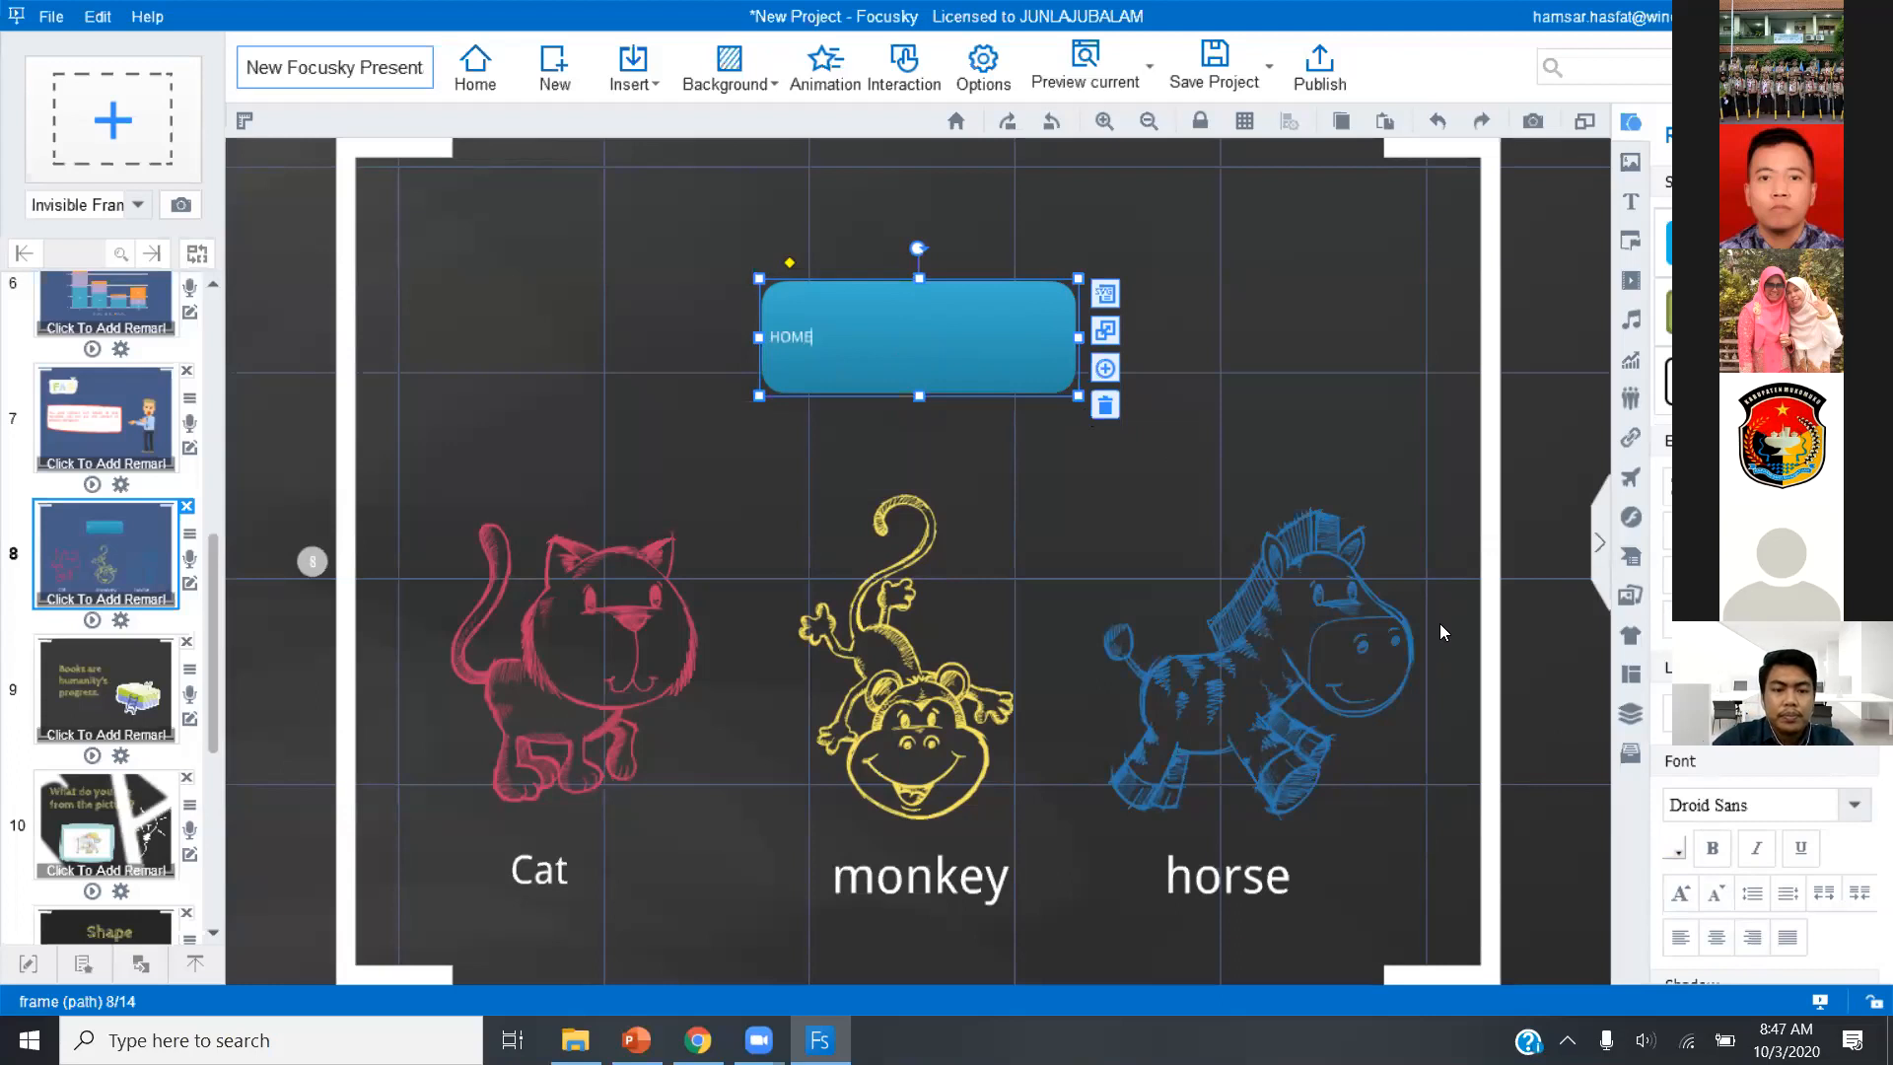
# Try to reselect the blue rounded rectangle labelled HOME to adjust its text.
pyautogui.click(1439, 623)
pyautogui.click(796, 335)
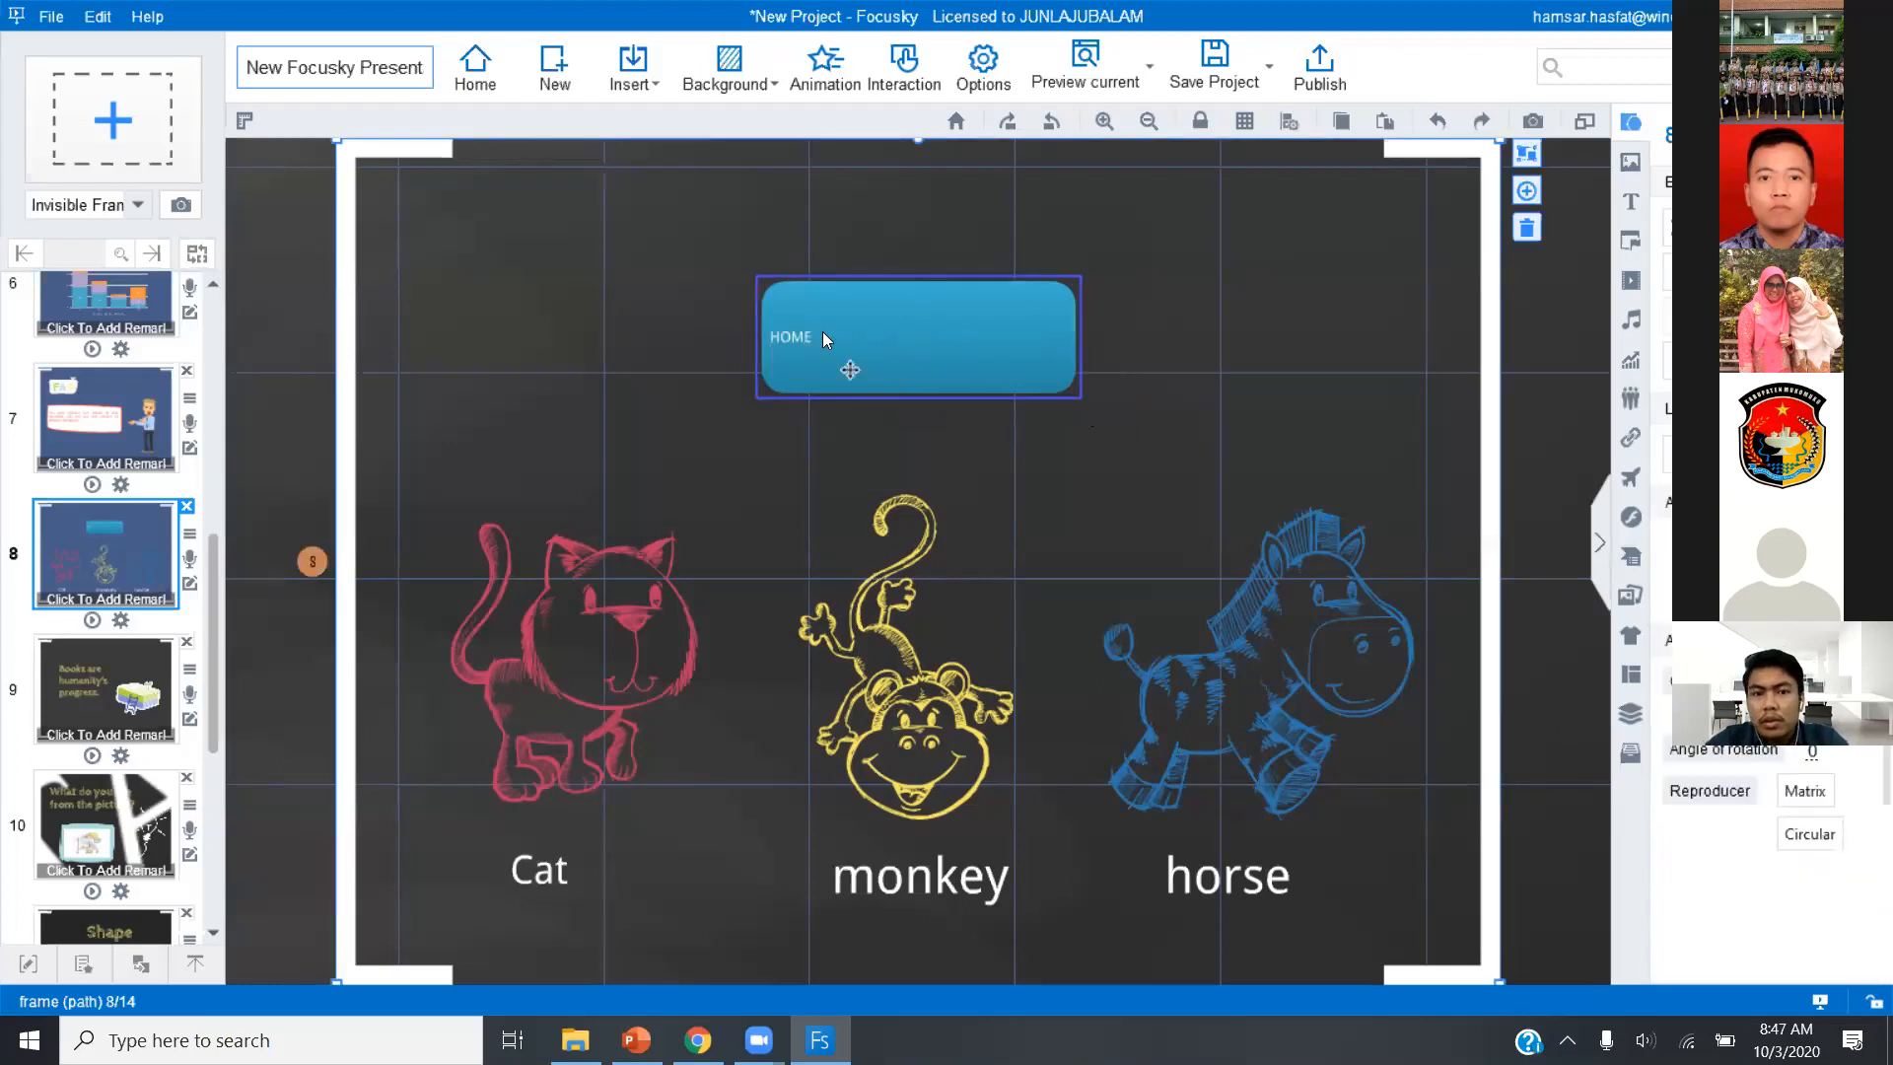
pyautogui.click(1101, 418)
pyautogui.click(903, 355)
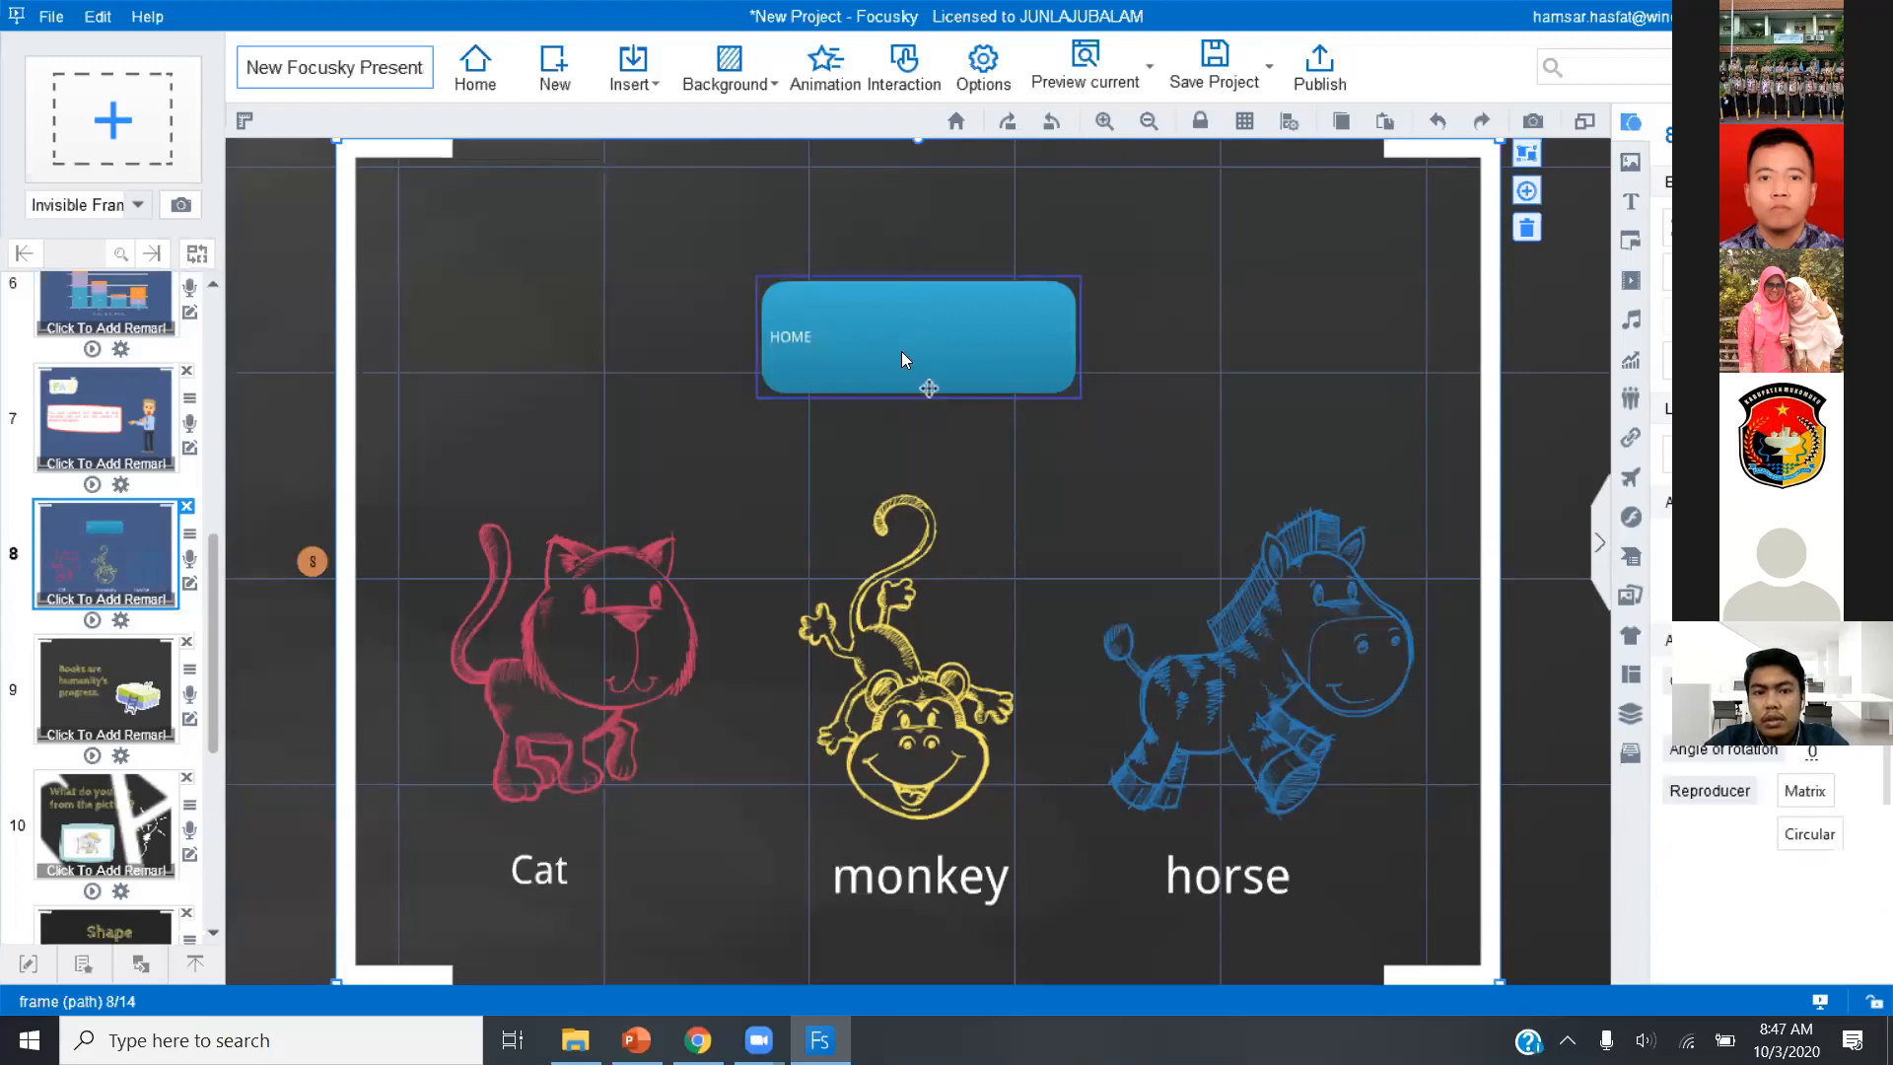
pyautogui.click(1548, 351)
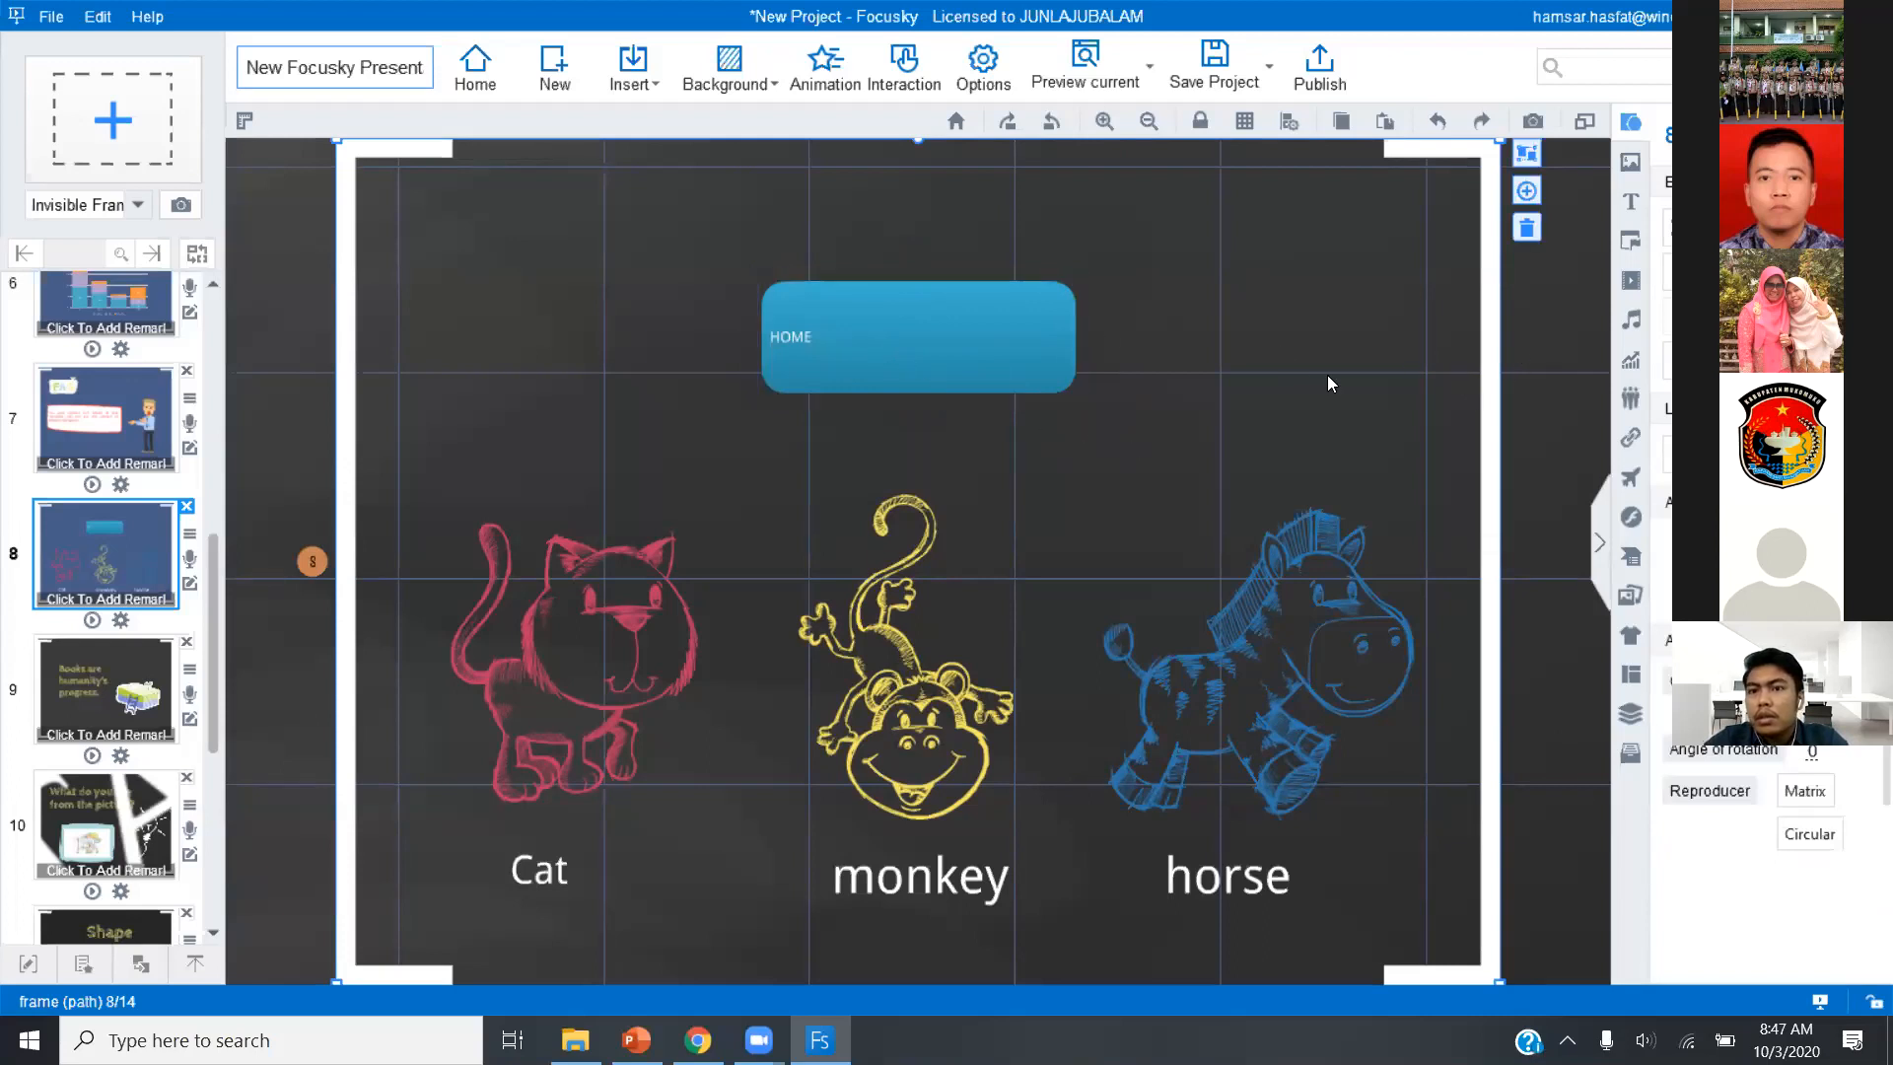
pyautogui.click(954, 353)
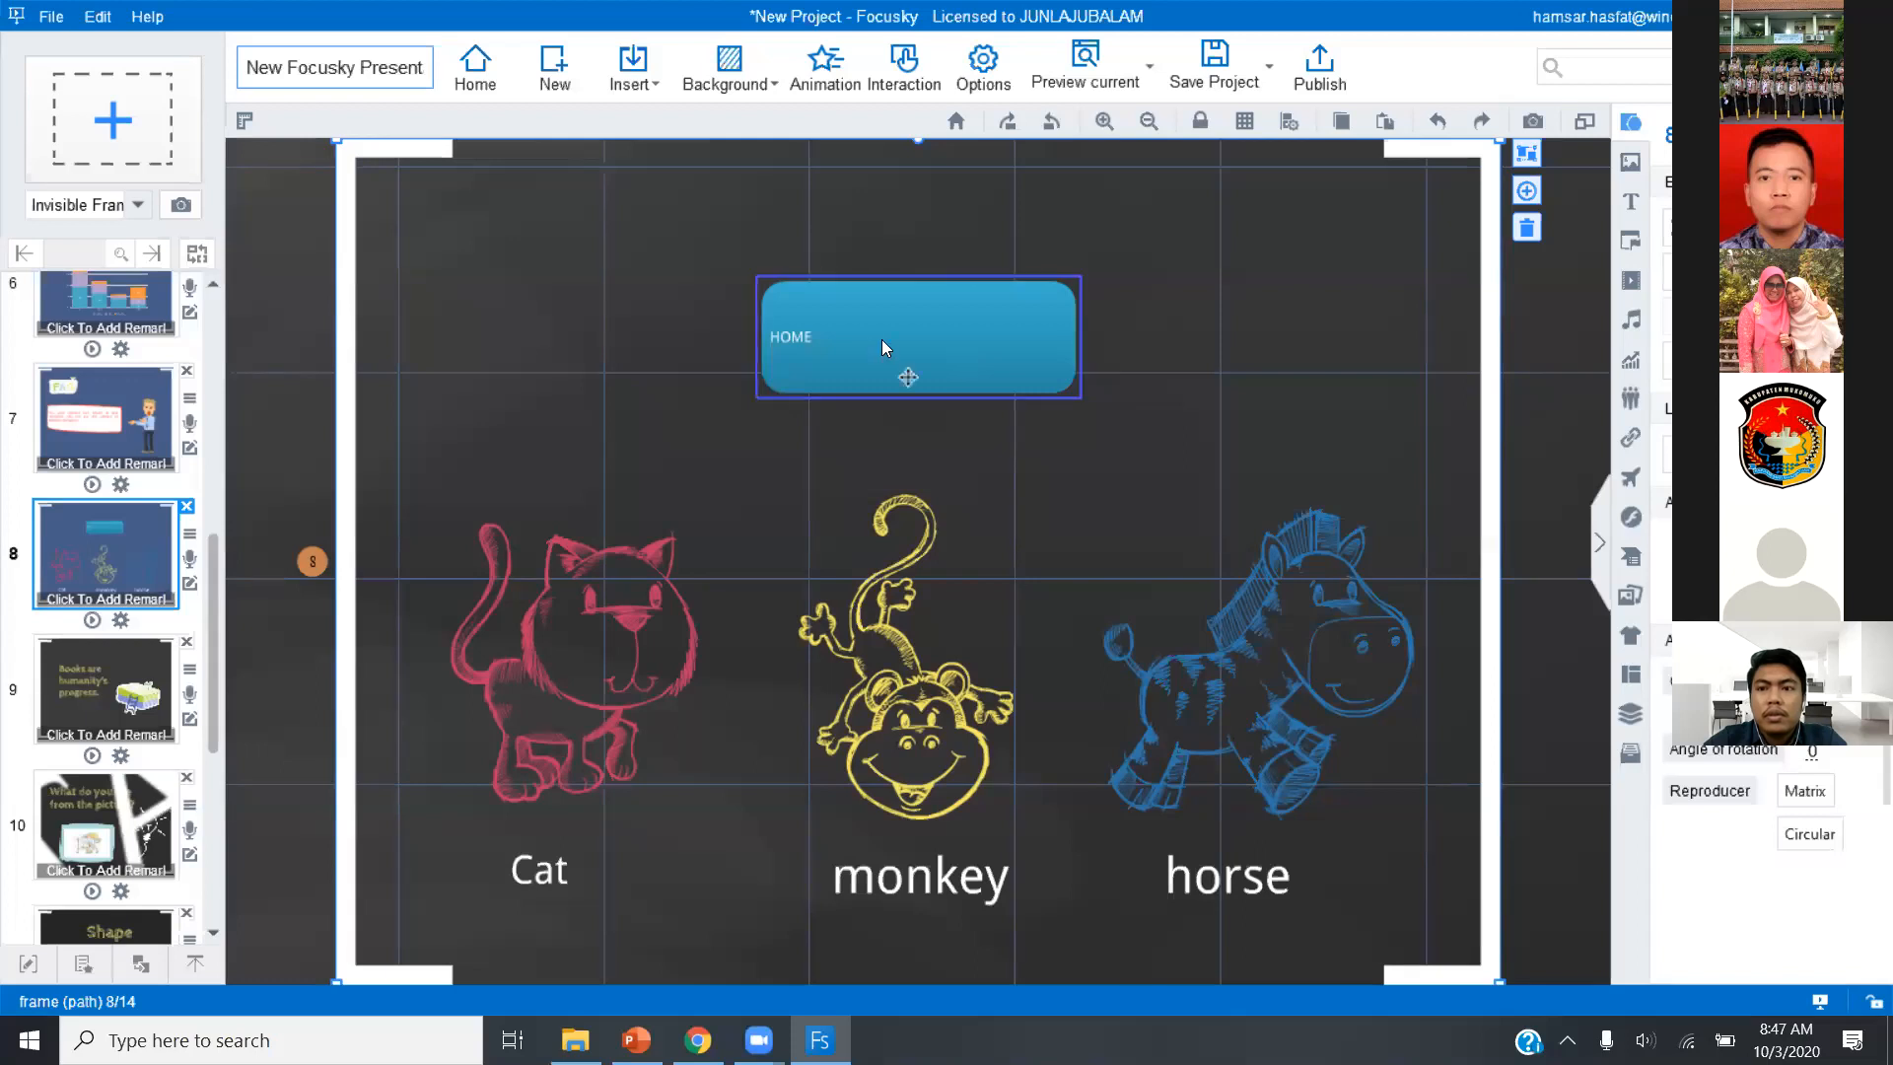
pyautogui.click(1037, 406)
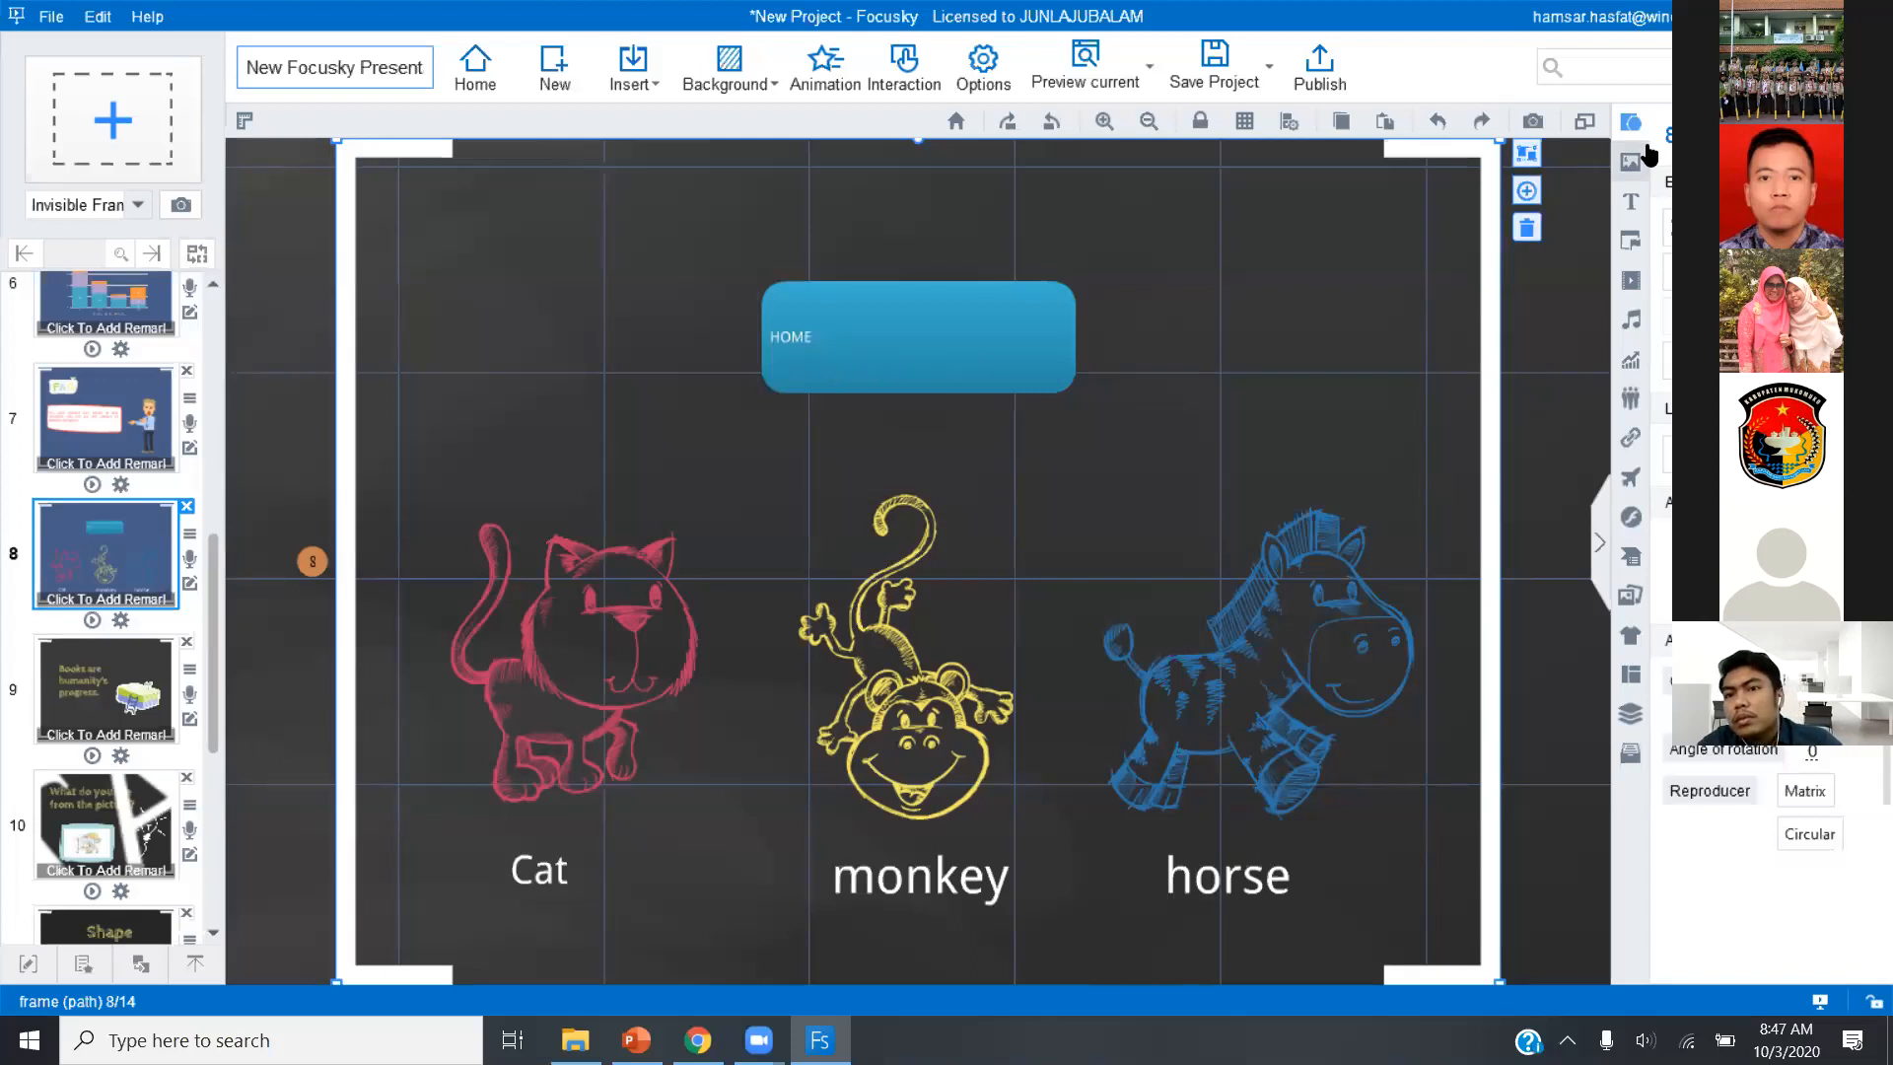
pyautogui.scroll(-2, 1764, 641)
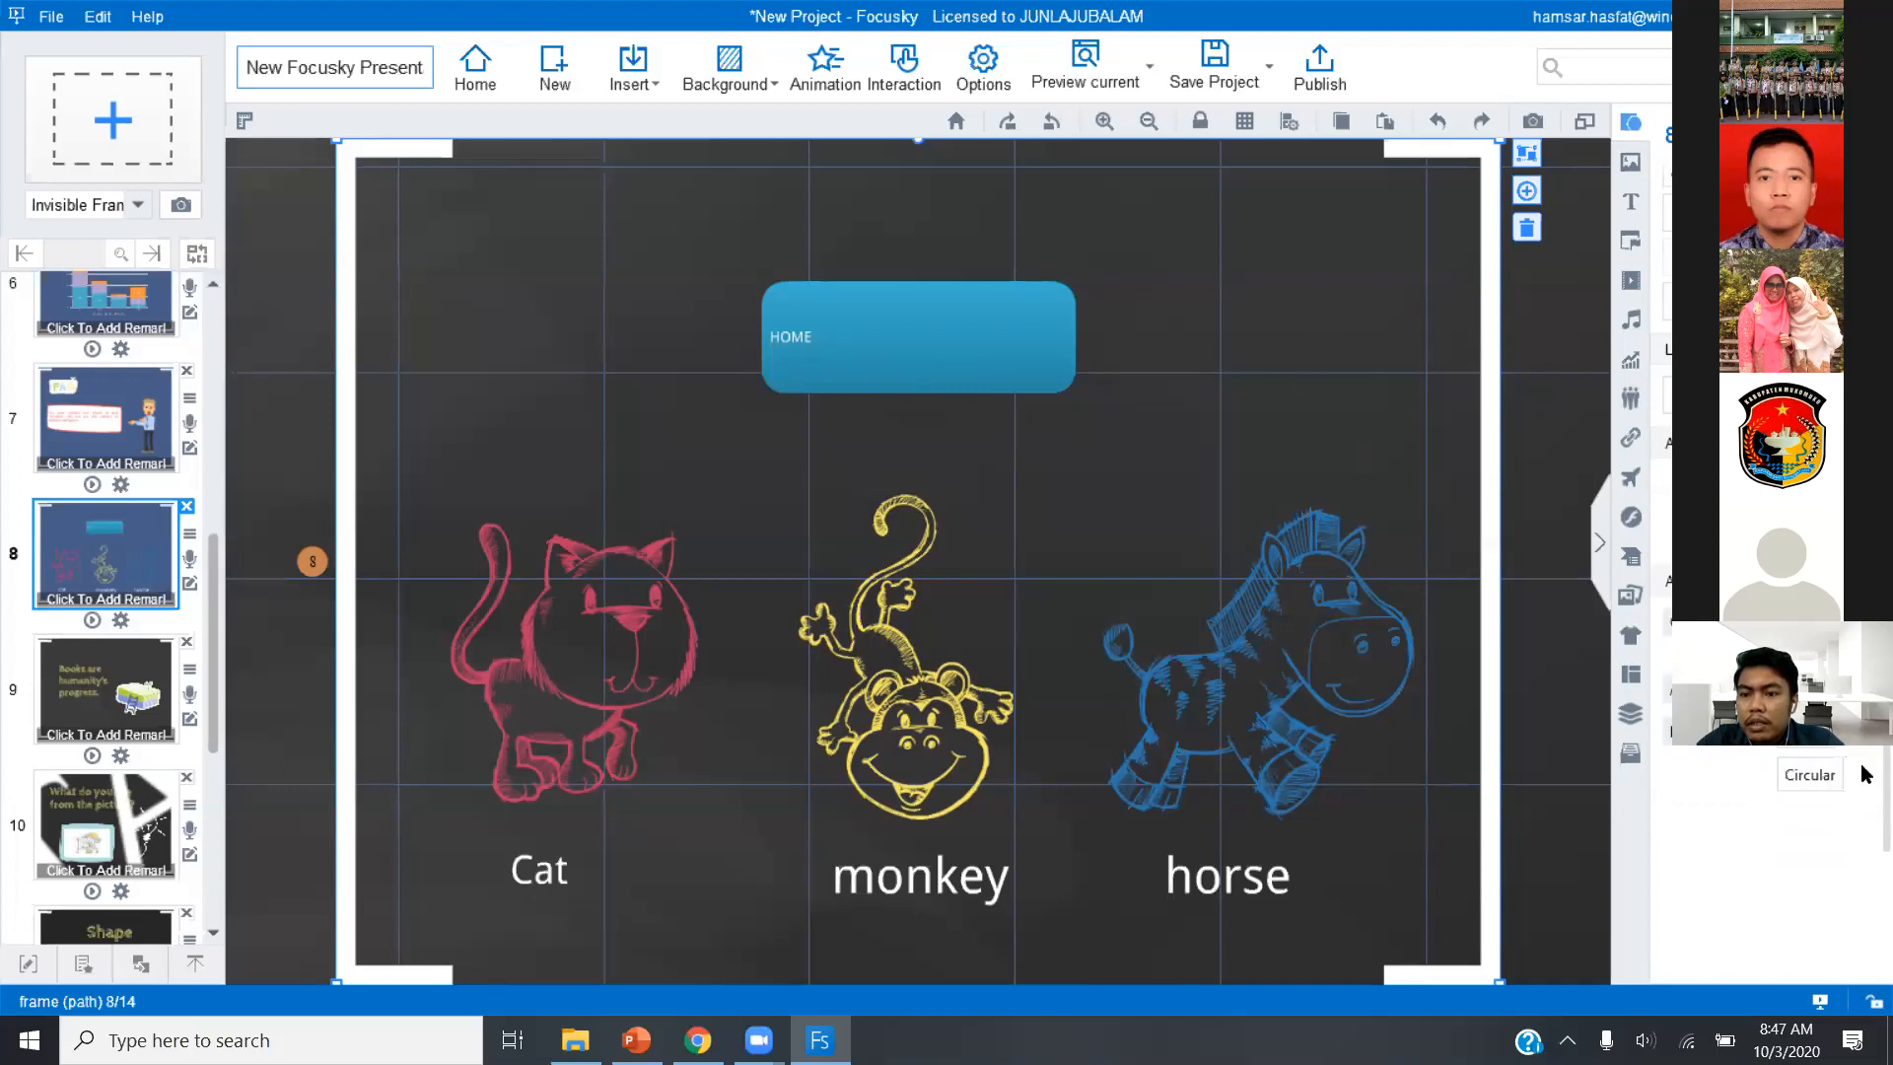
pyautogui.scroll(1, 1863, 779)
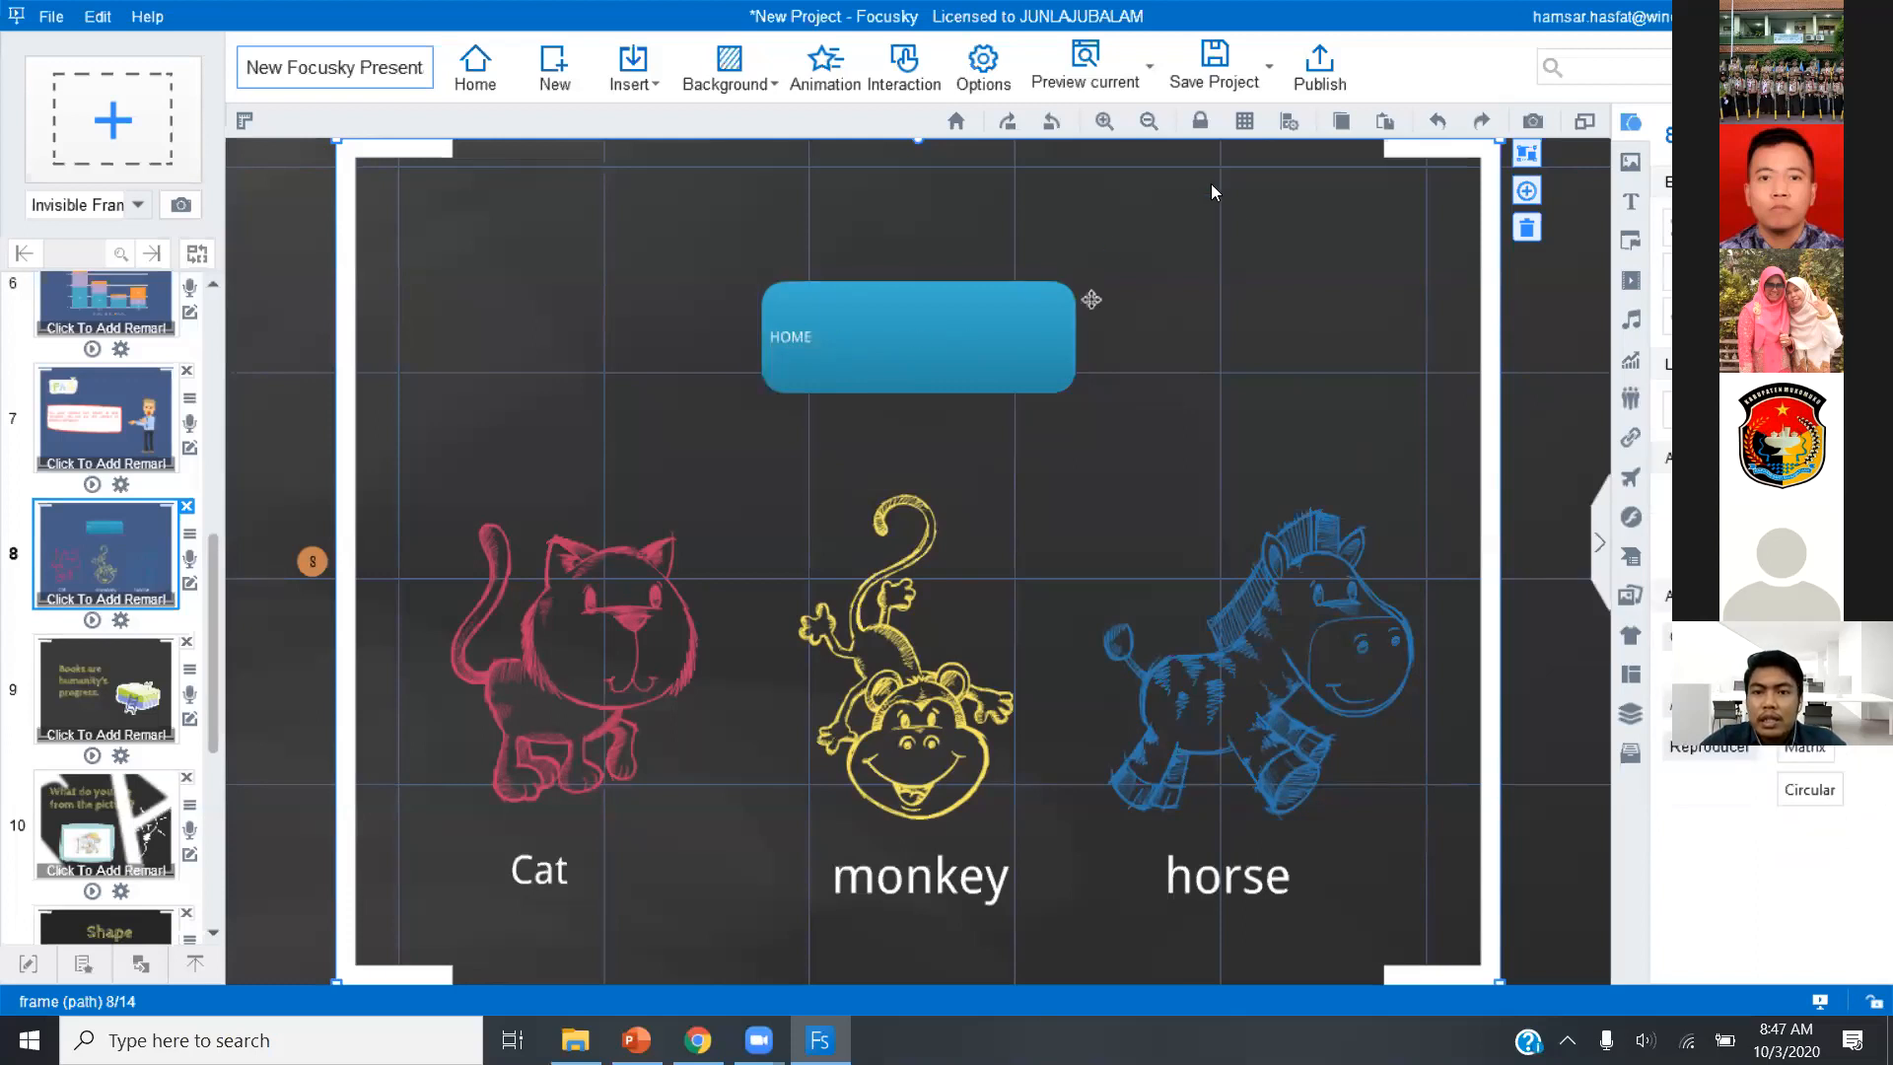
# Undo the HOME text, the border opacity change and the blue gradient style of the rounded rectangle.
pyautogui.click(1436, 125)
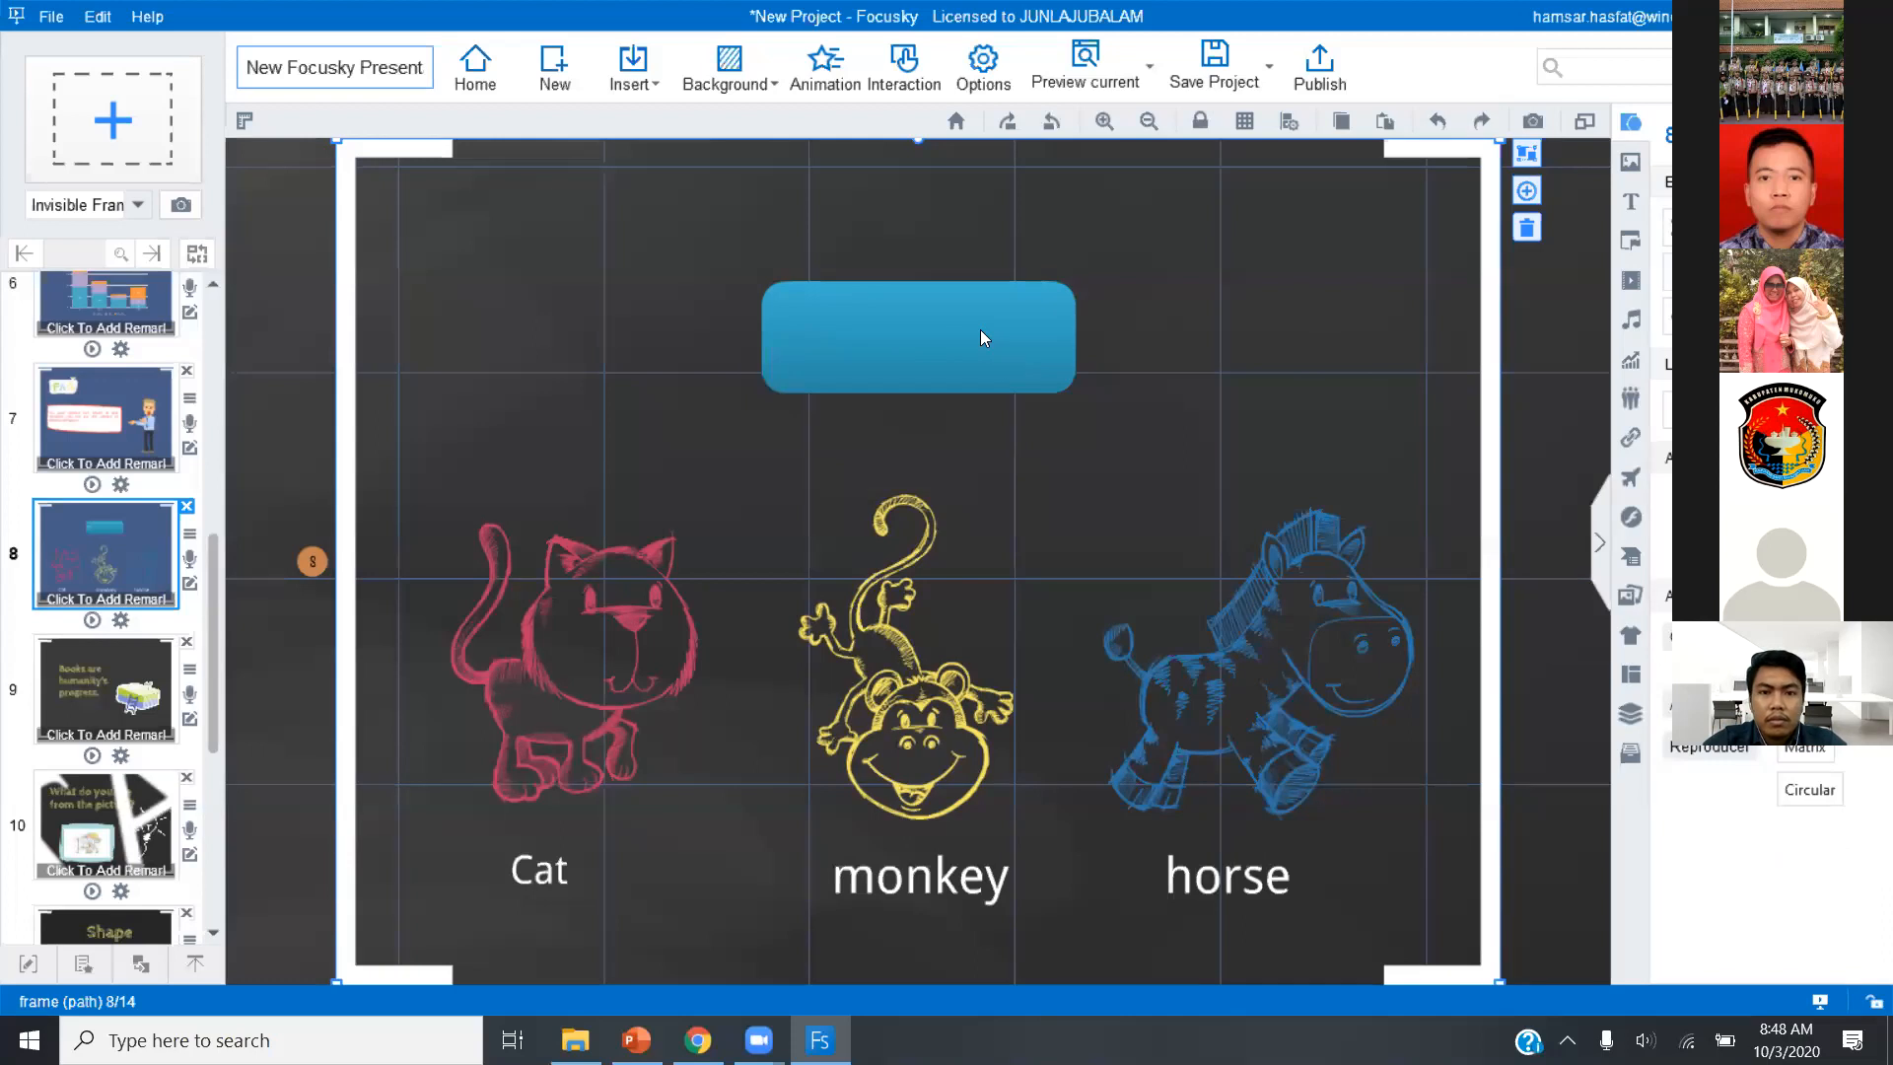
pyautogui.click(1440, 118)
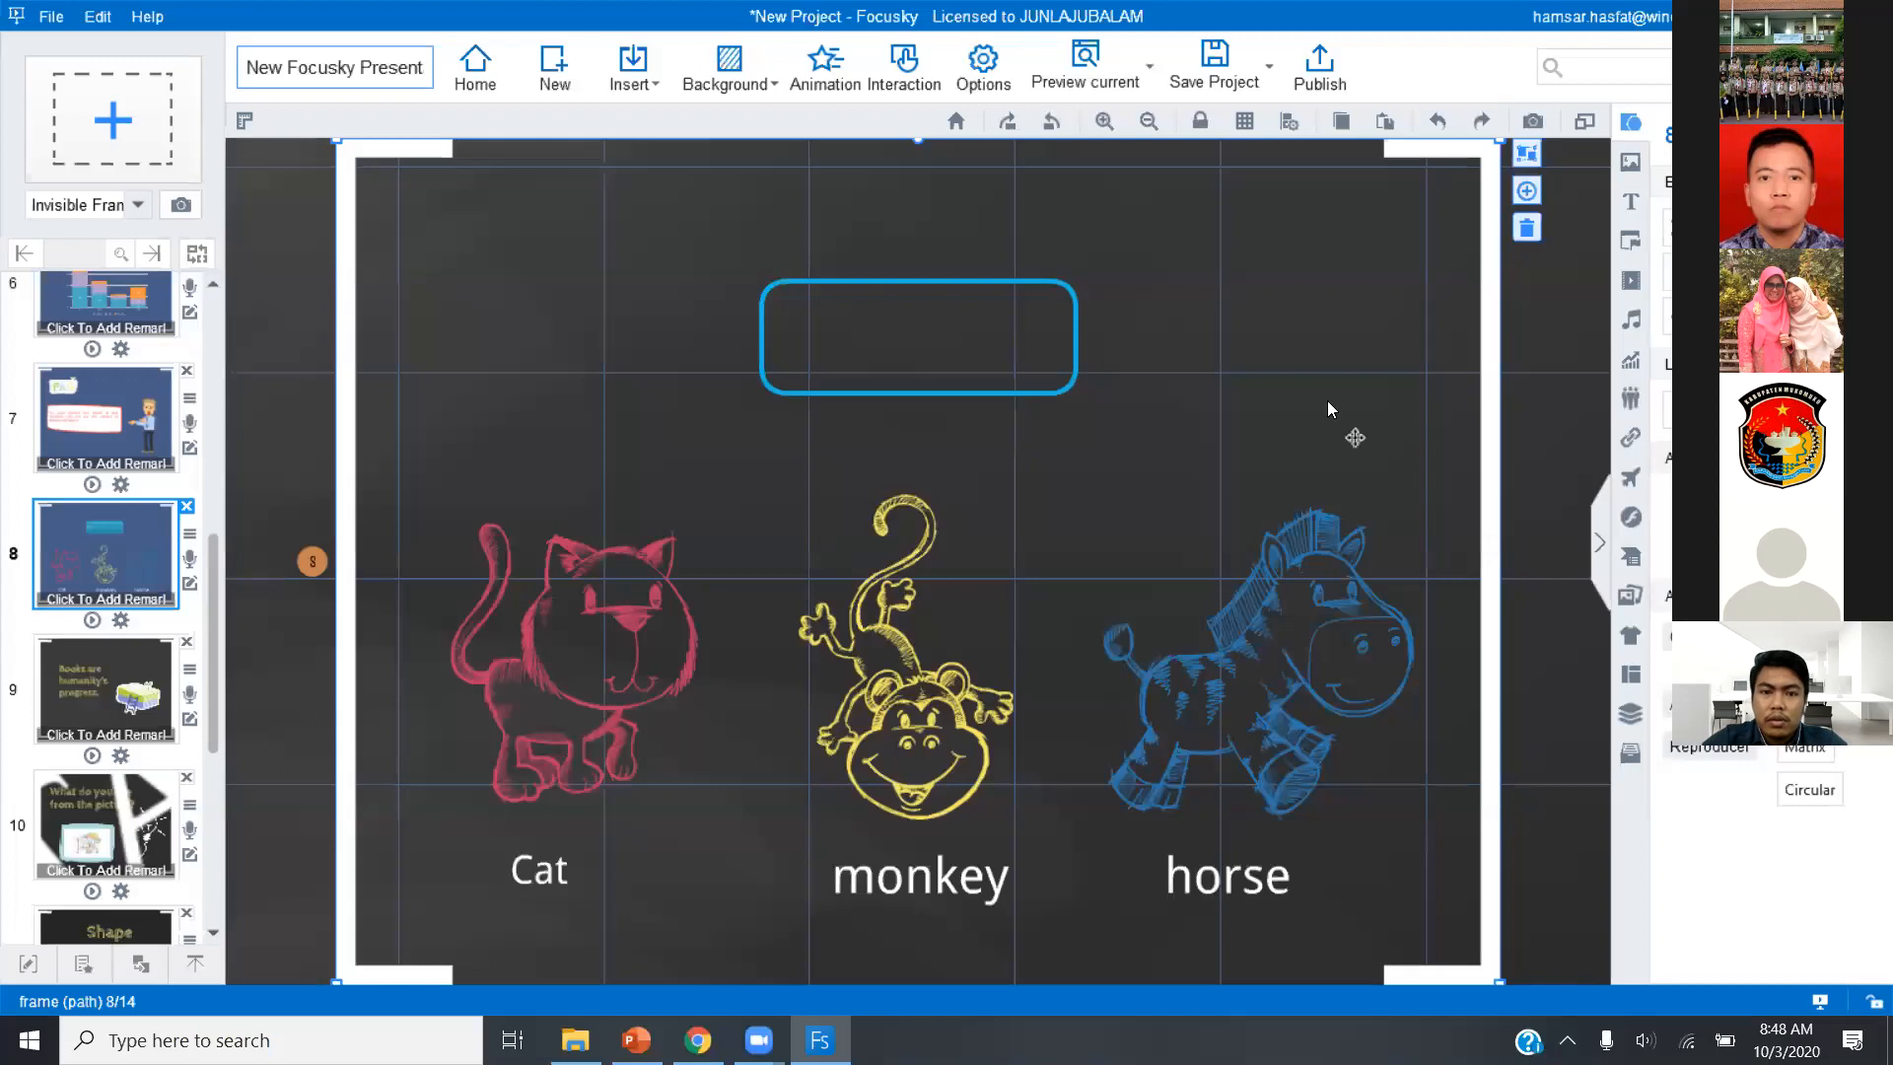
# Apply the blue gradient preset style to the outlined rounded rectangle and set its border opacity to 0%.
pyautogui.click(1153, 123)
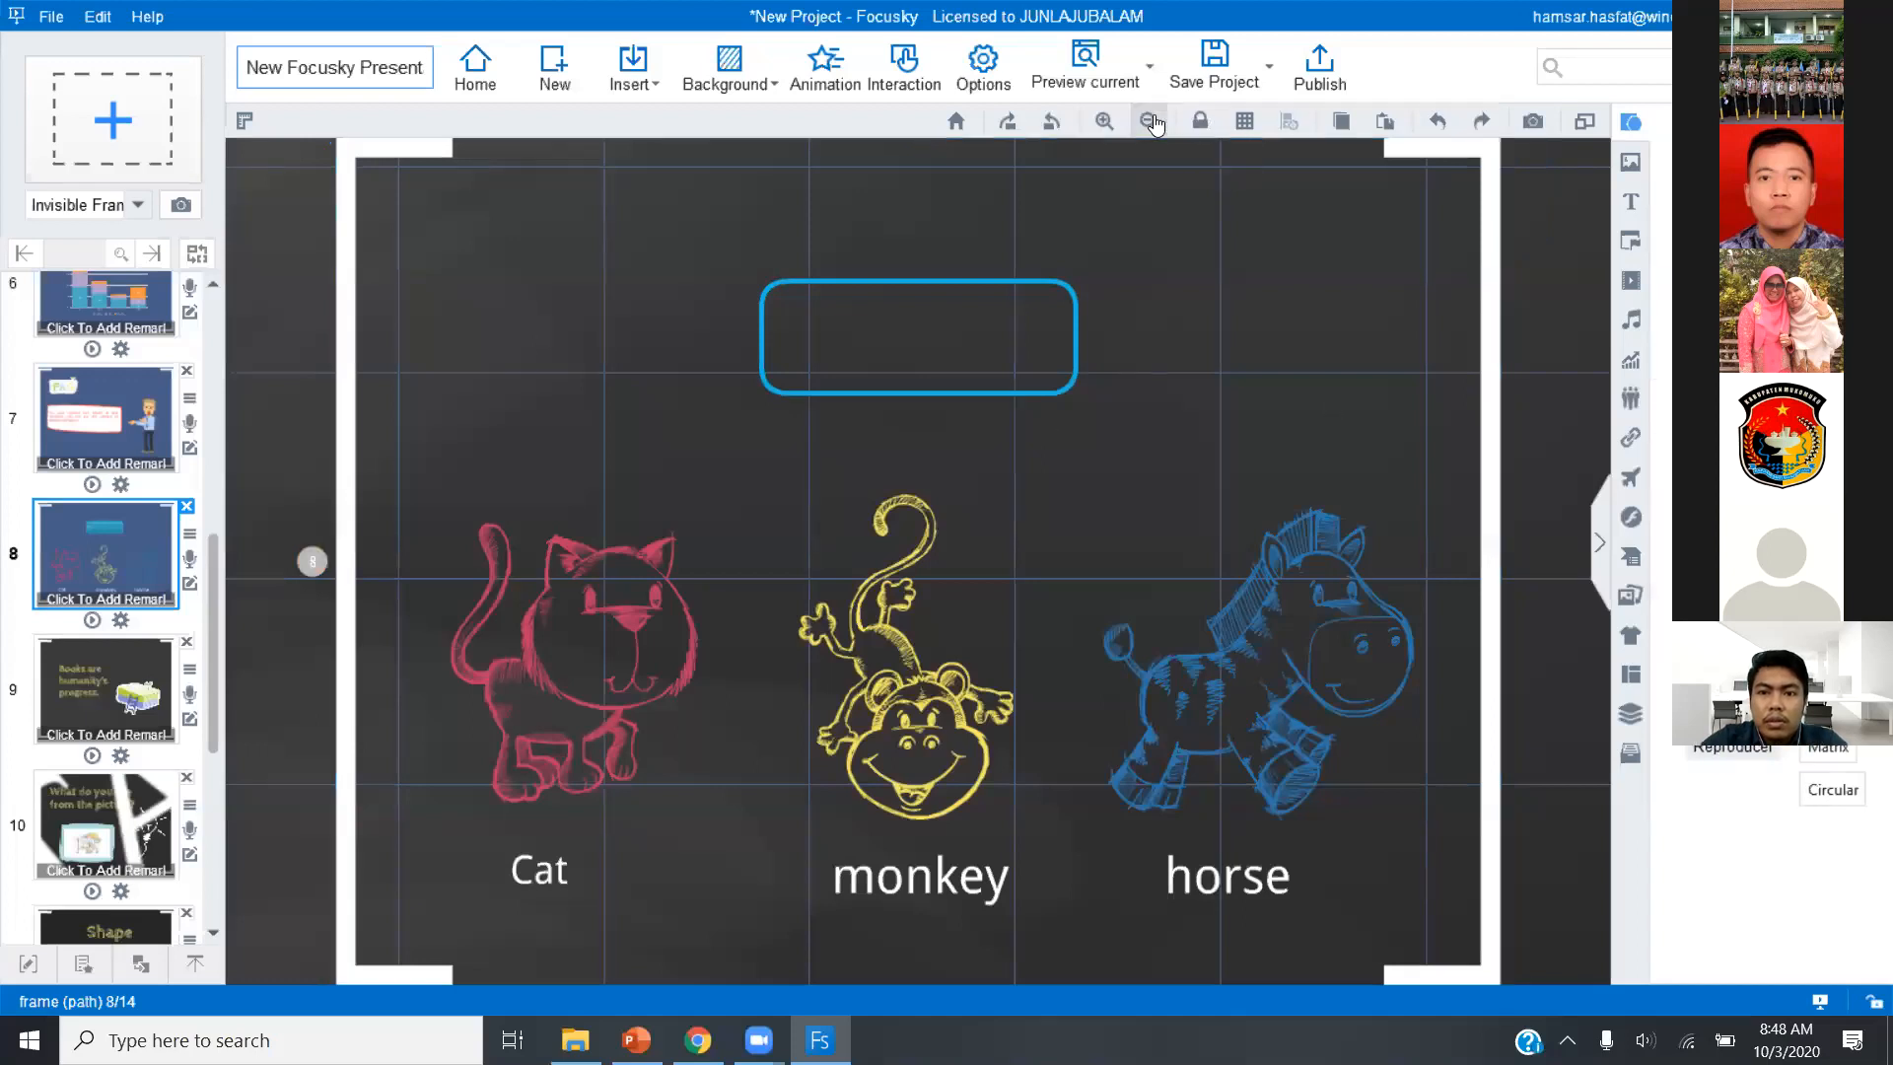
pyautogui.click(1015, 398)
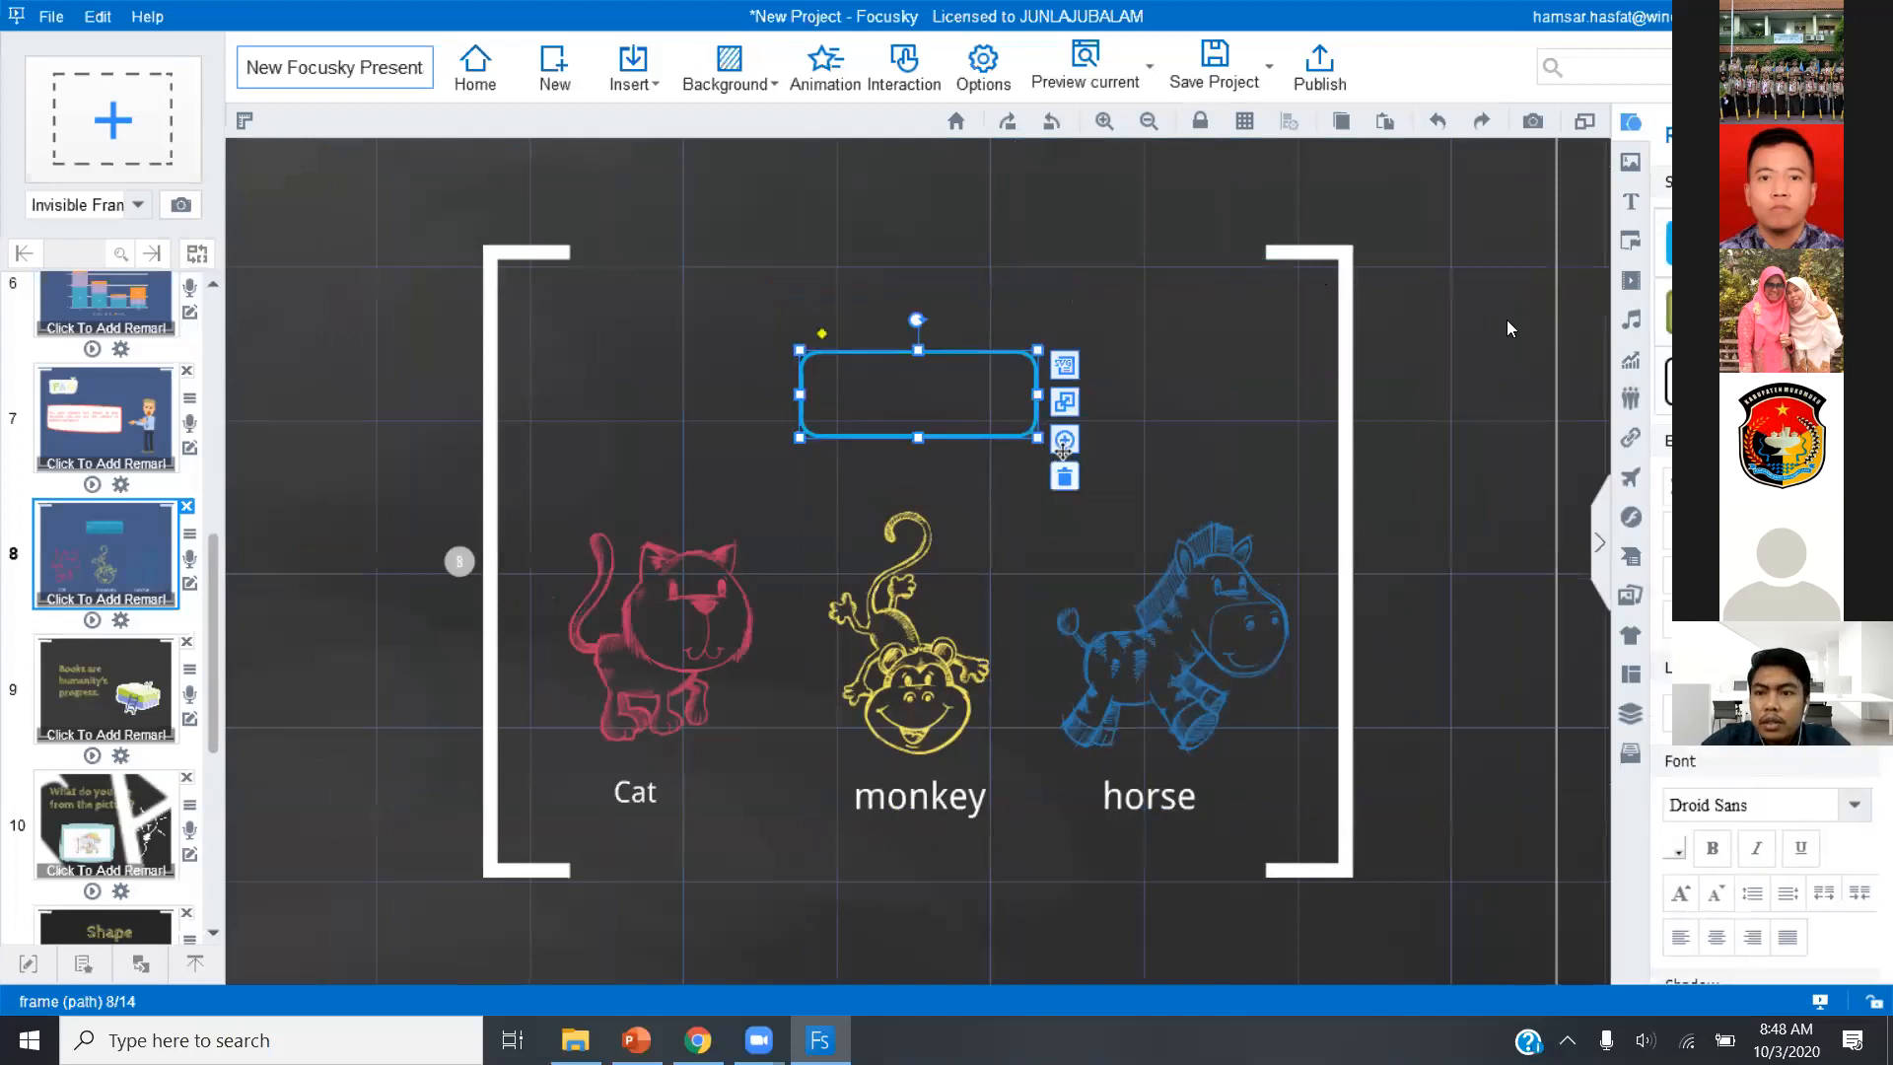
pyautogui.click(1760, 314)
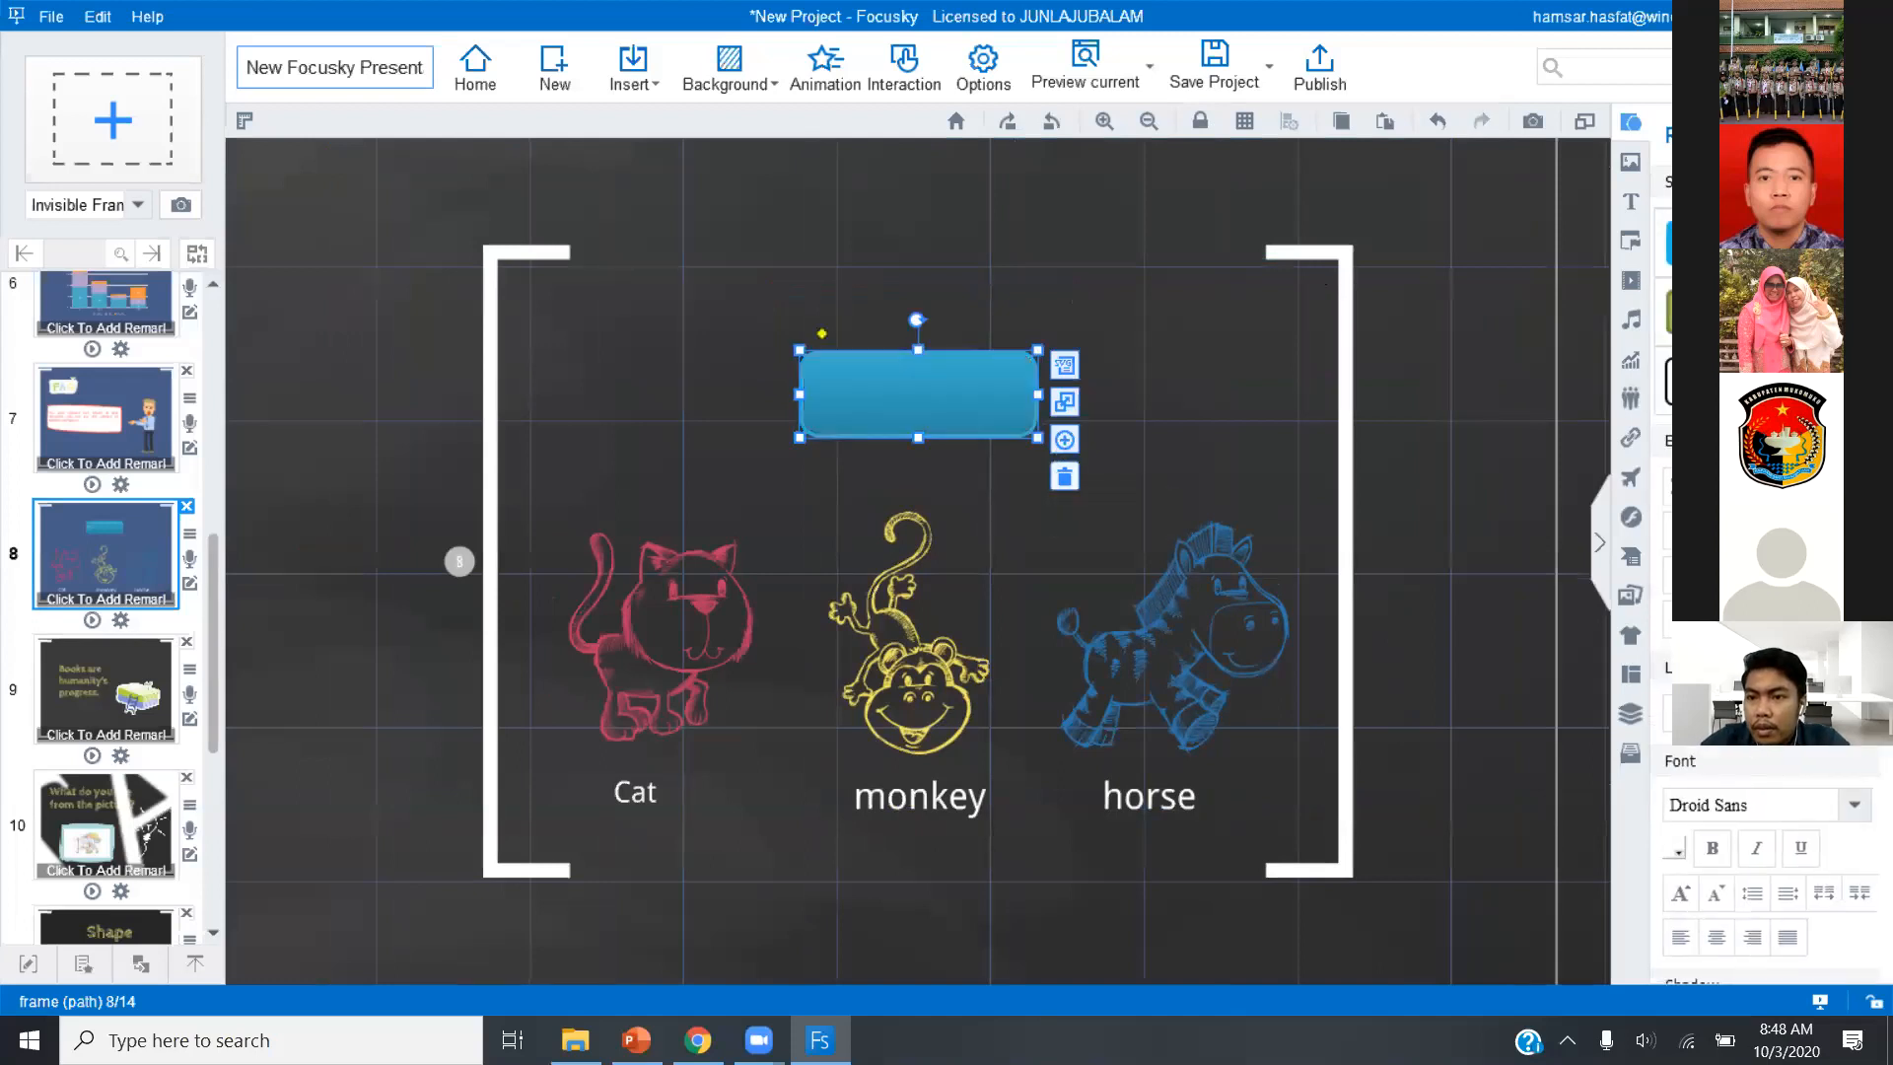
pyautogui.scroll(-5, 1823, 752)
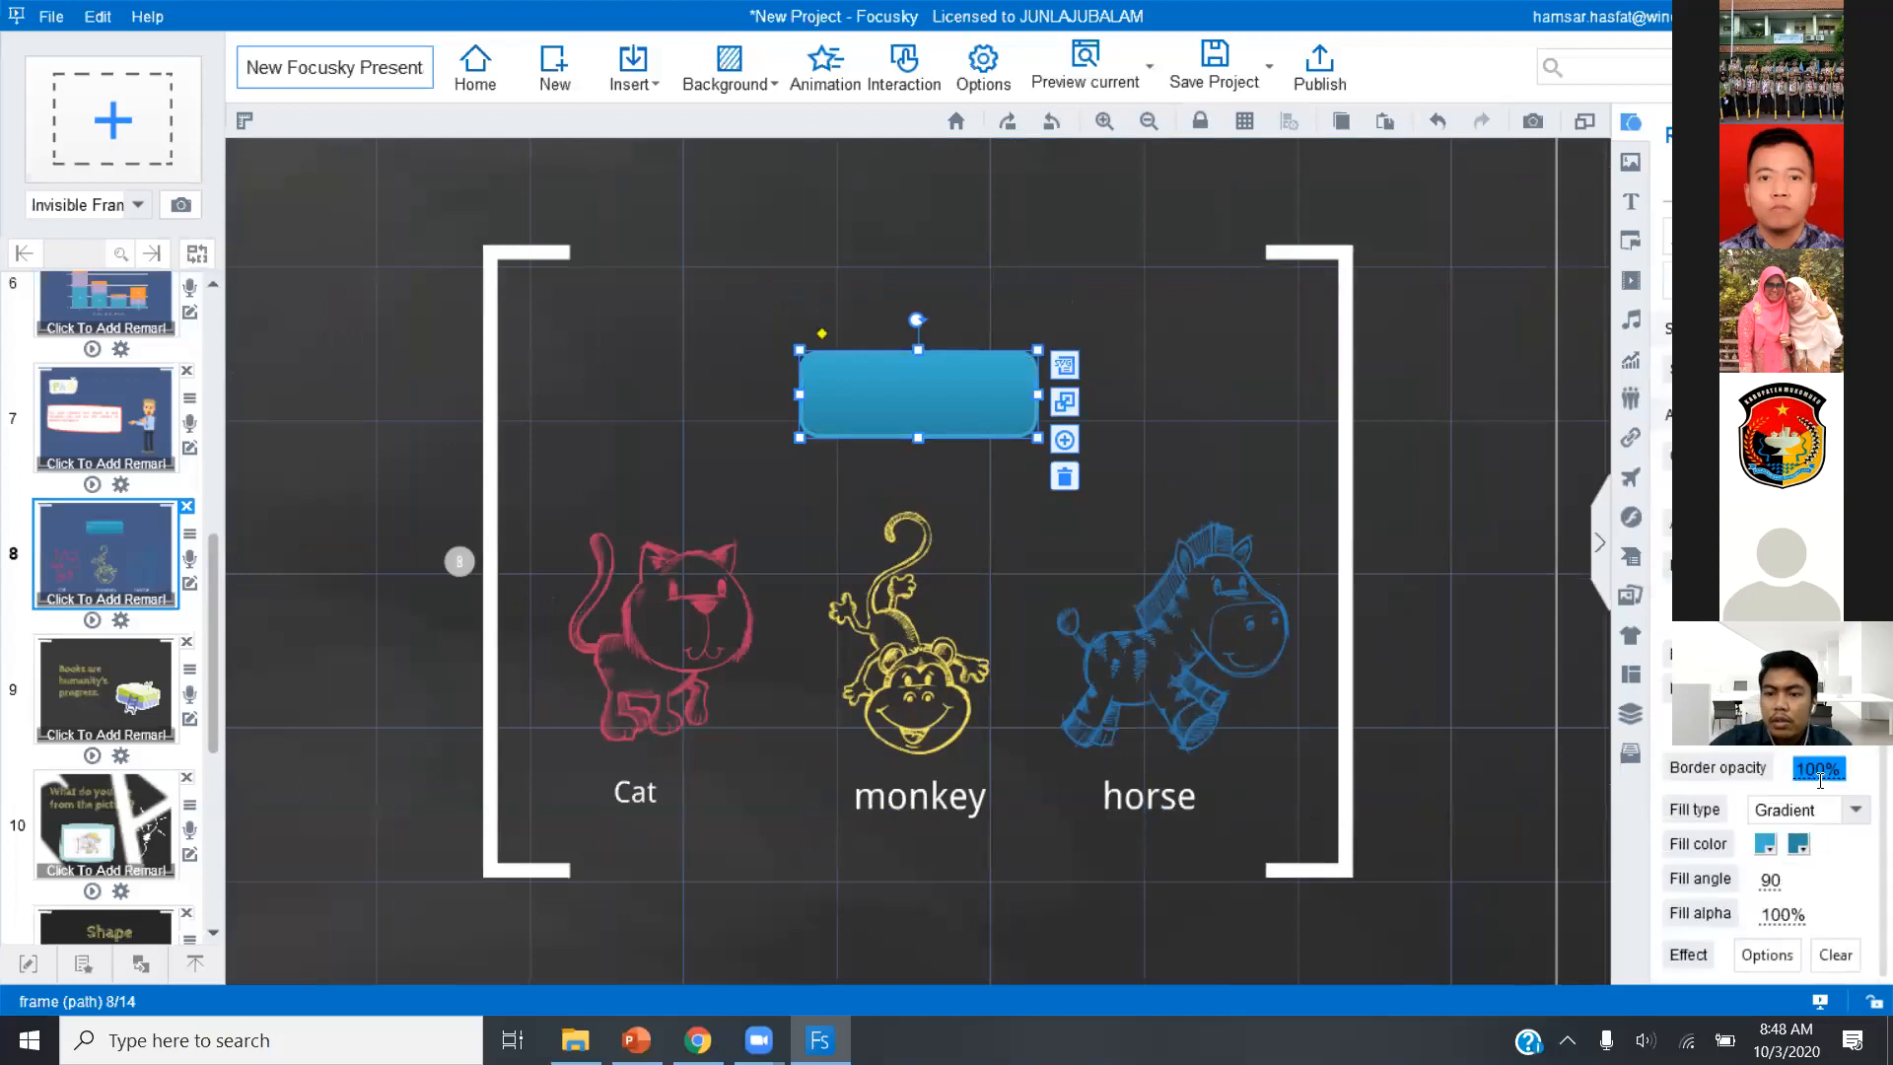
pyautogui.write('0')
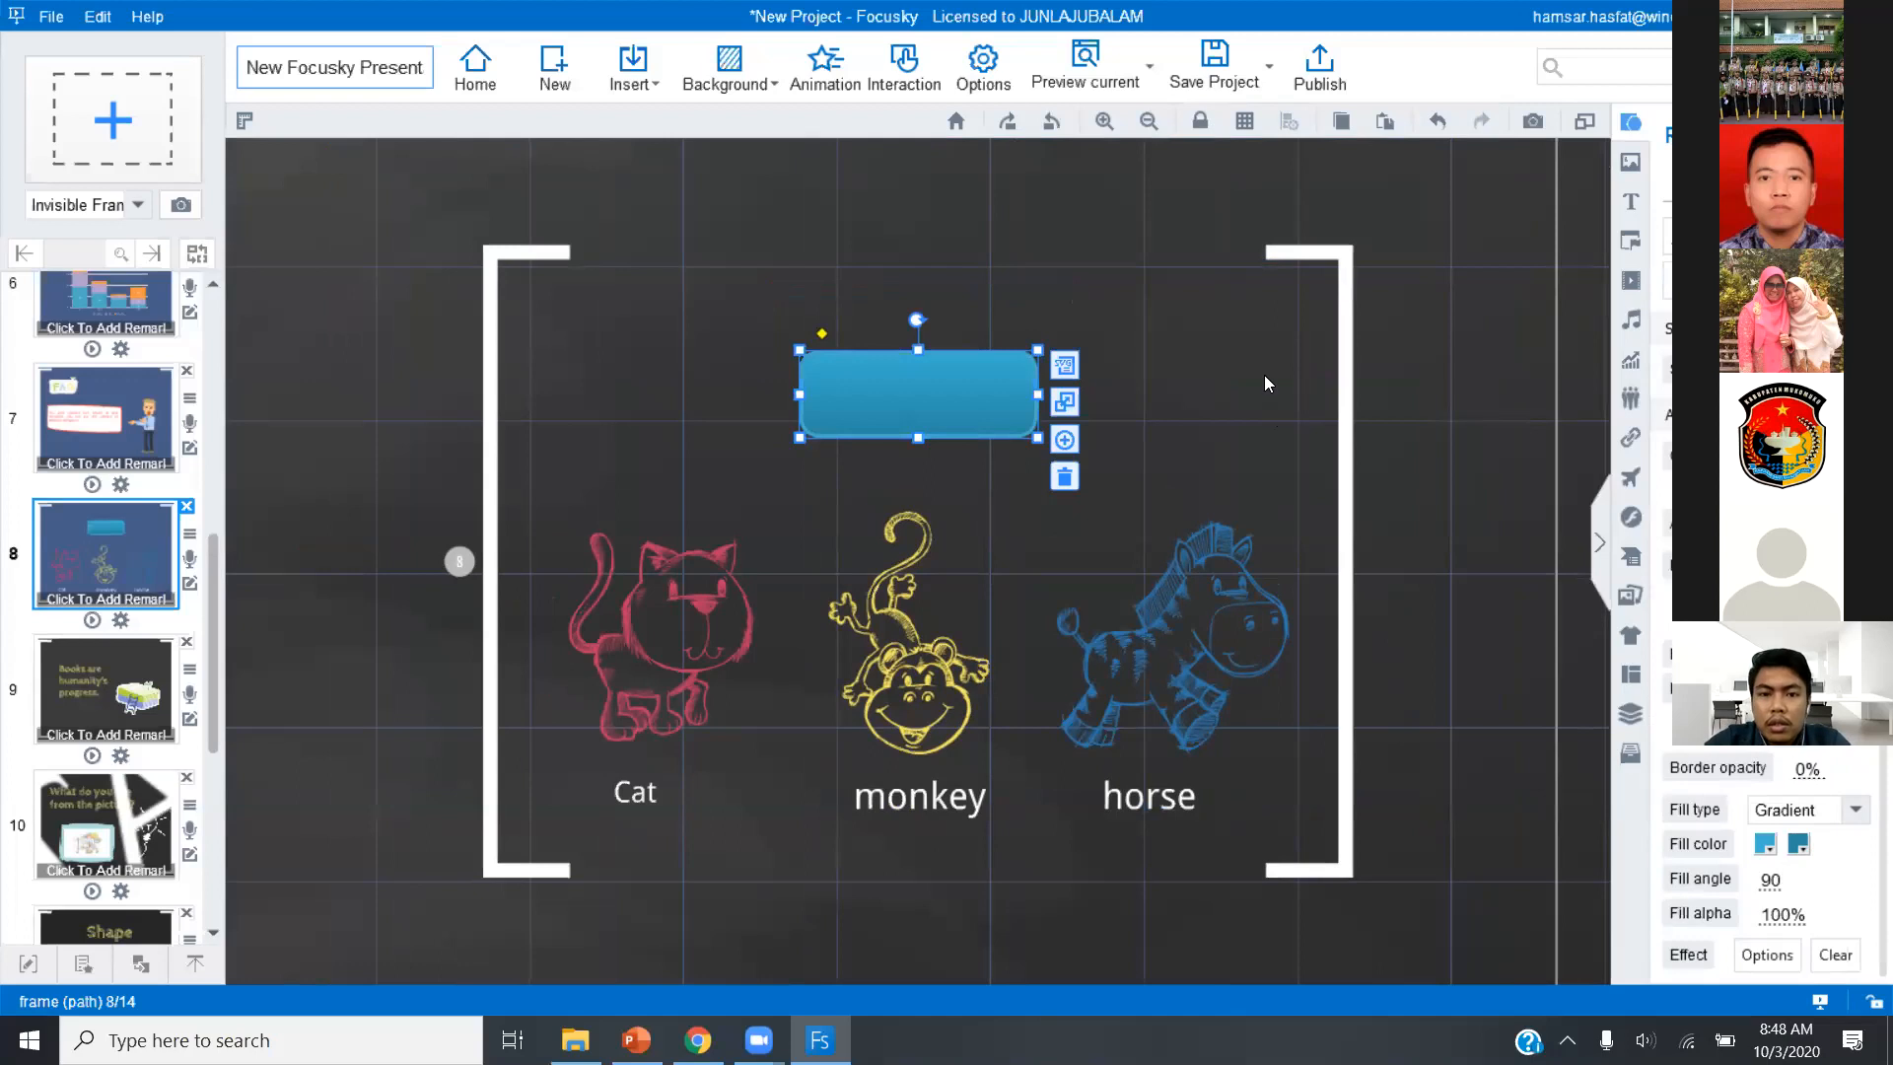
pyautogui.click(1264, 375)
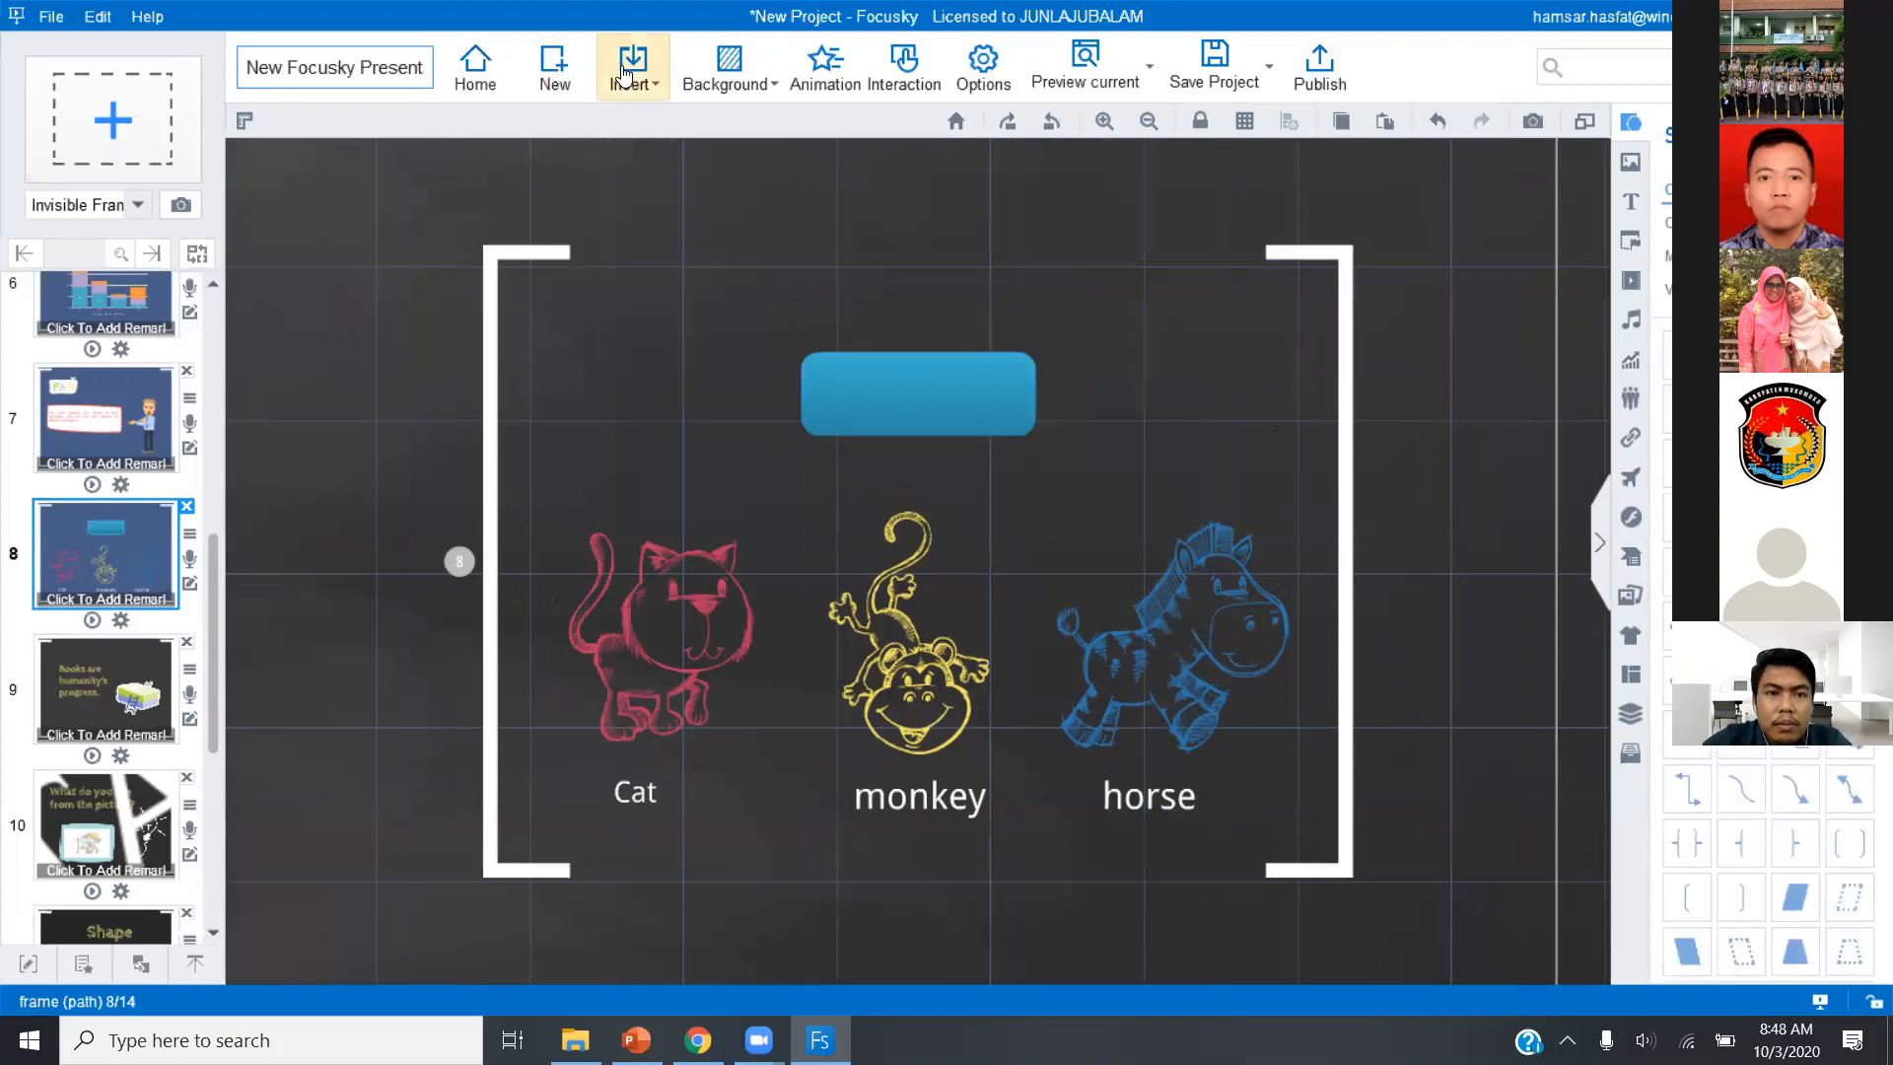
# Insert a text box reading HOME over the blue rounded rectangle on slide 8.
pyautogui.click(624, 73)
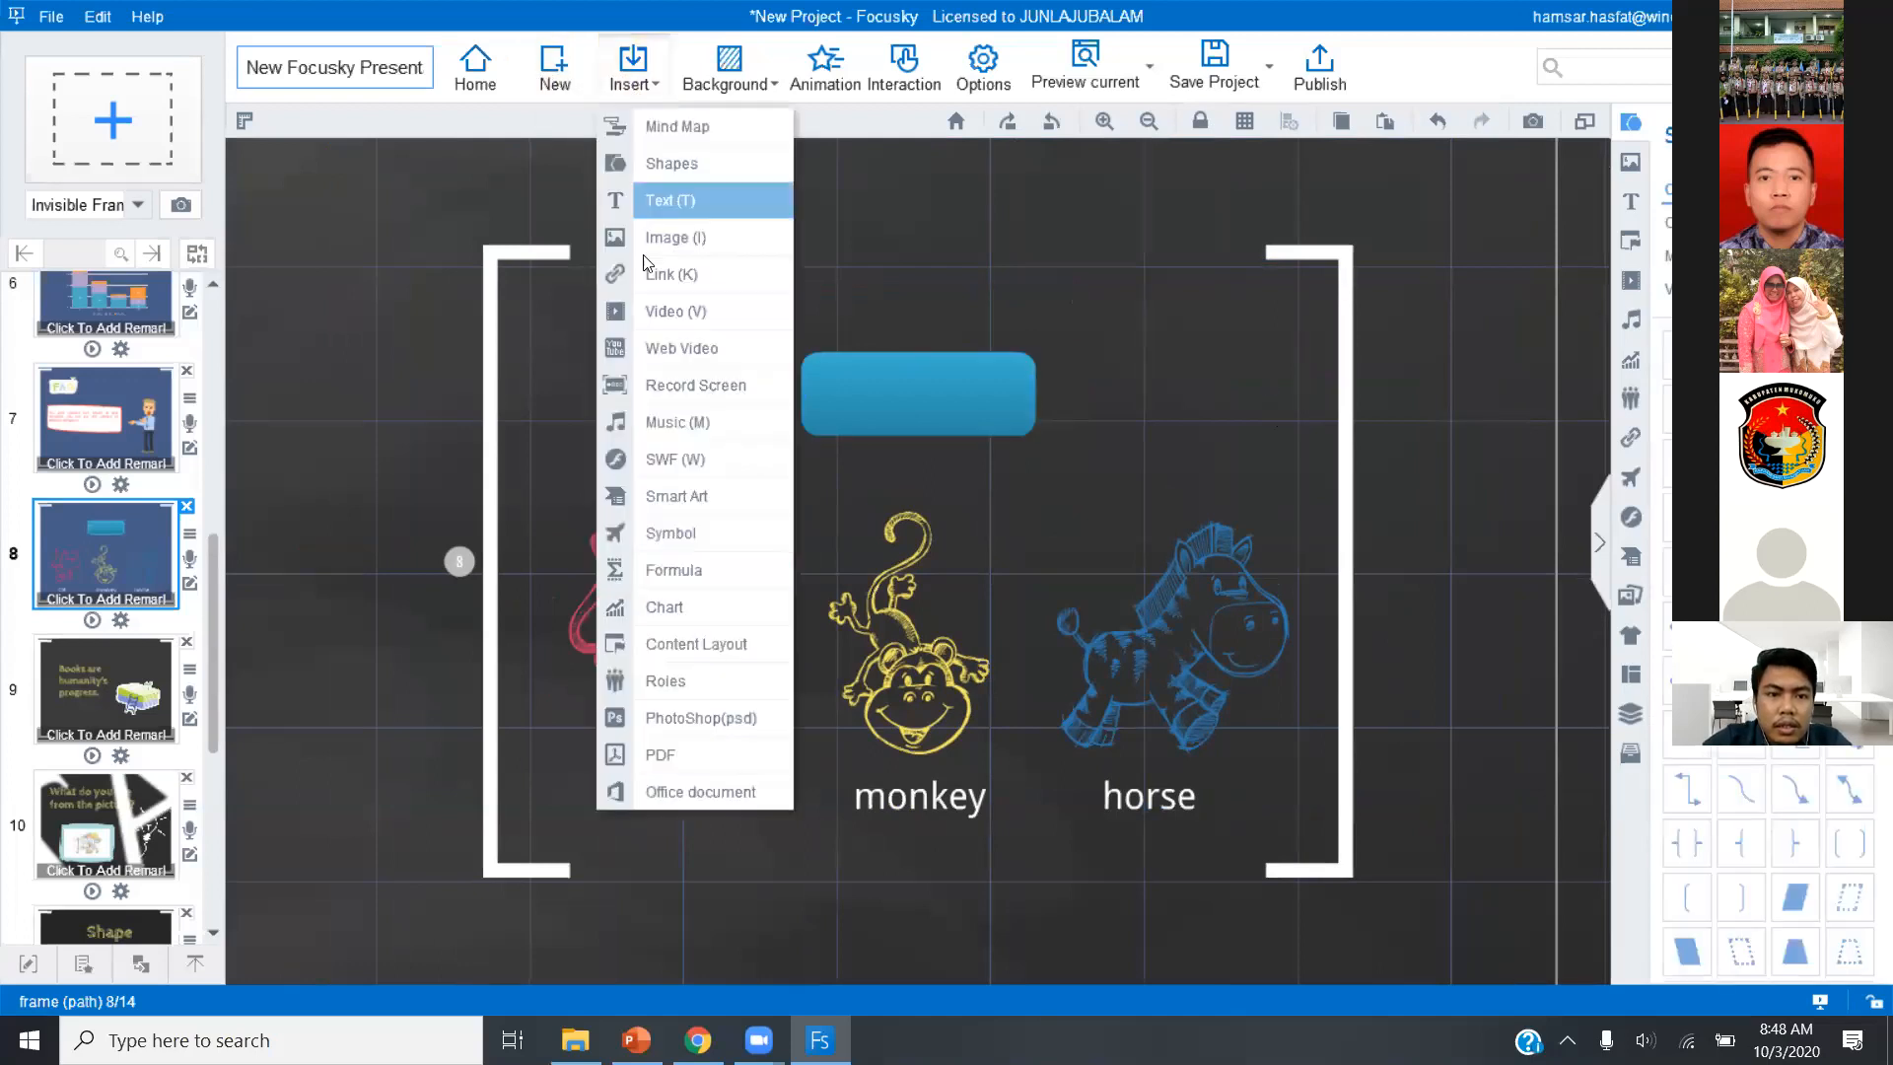
pyautogui.click(678, 192)
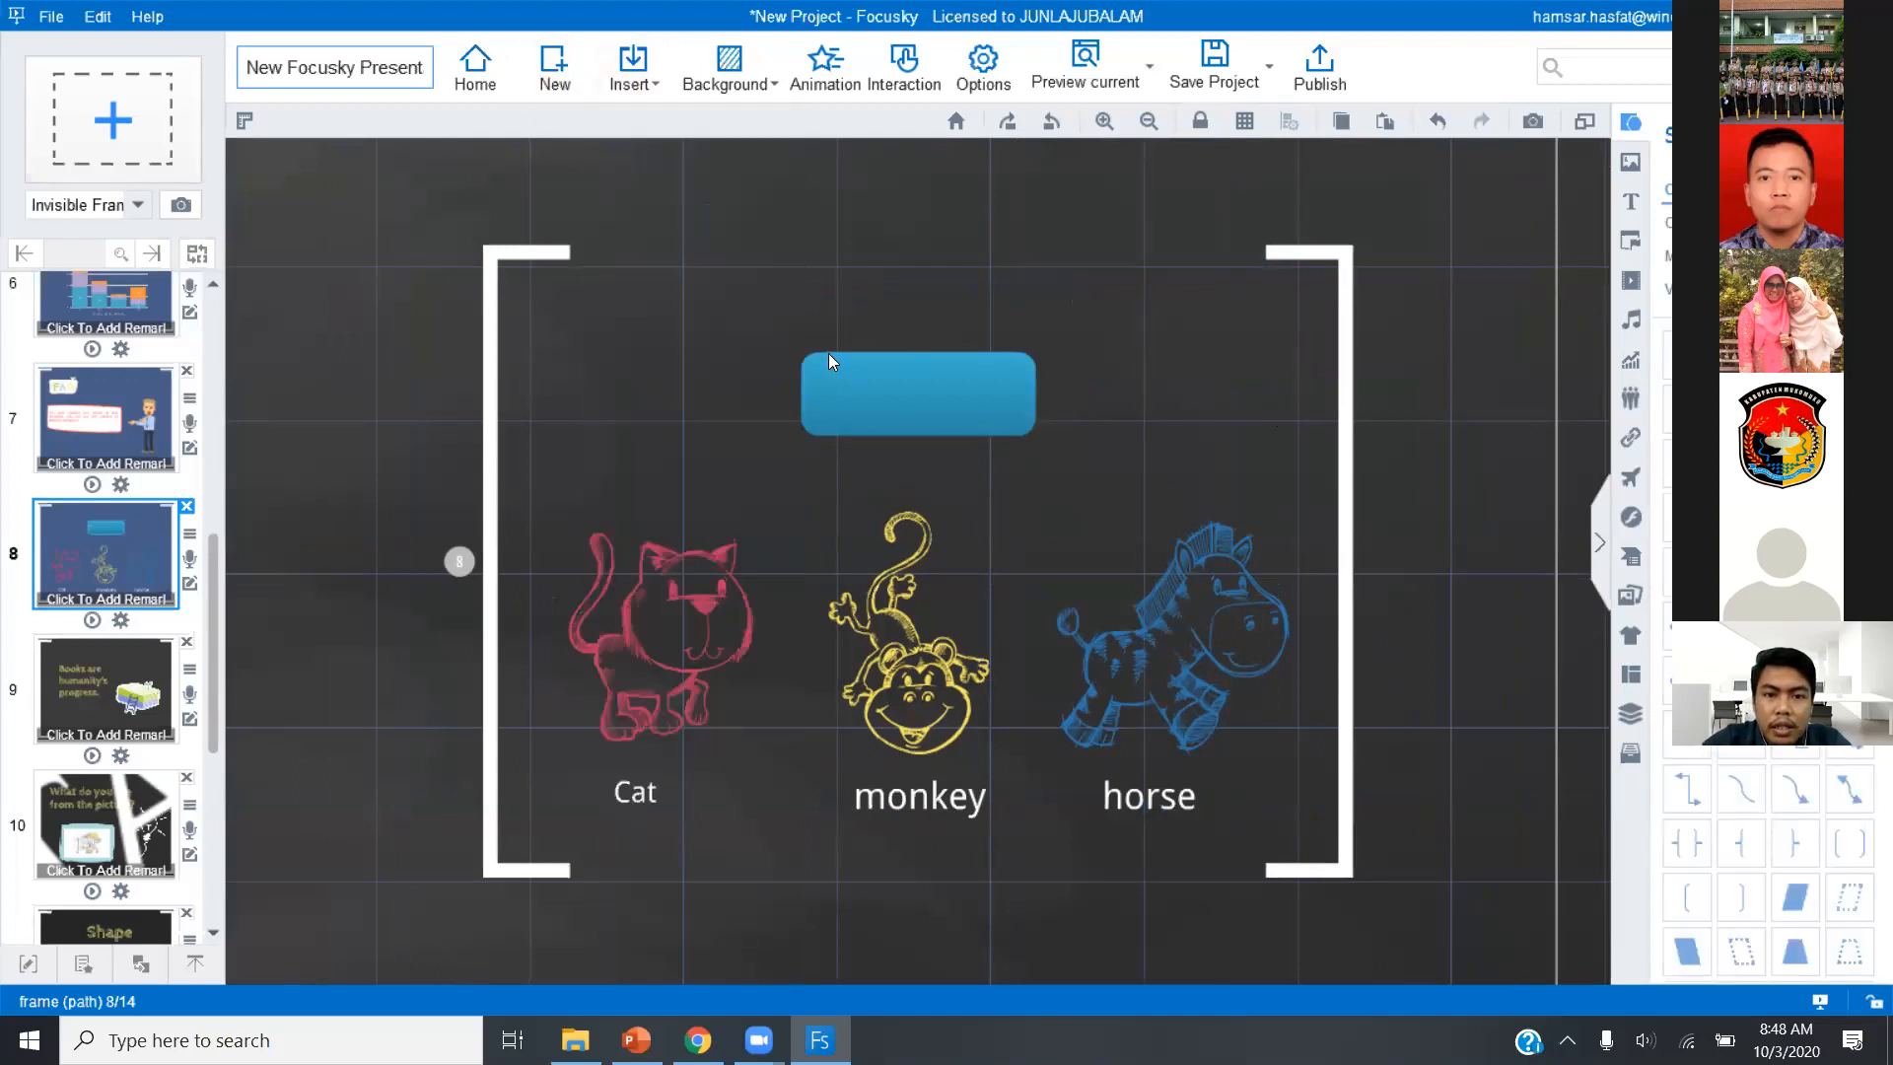
pyautogui.click(1003, 420)
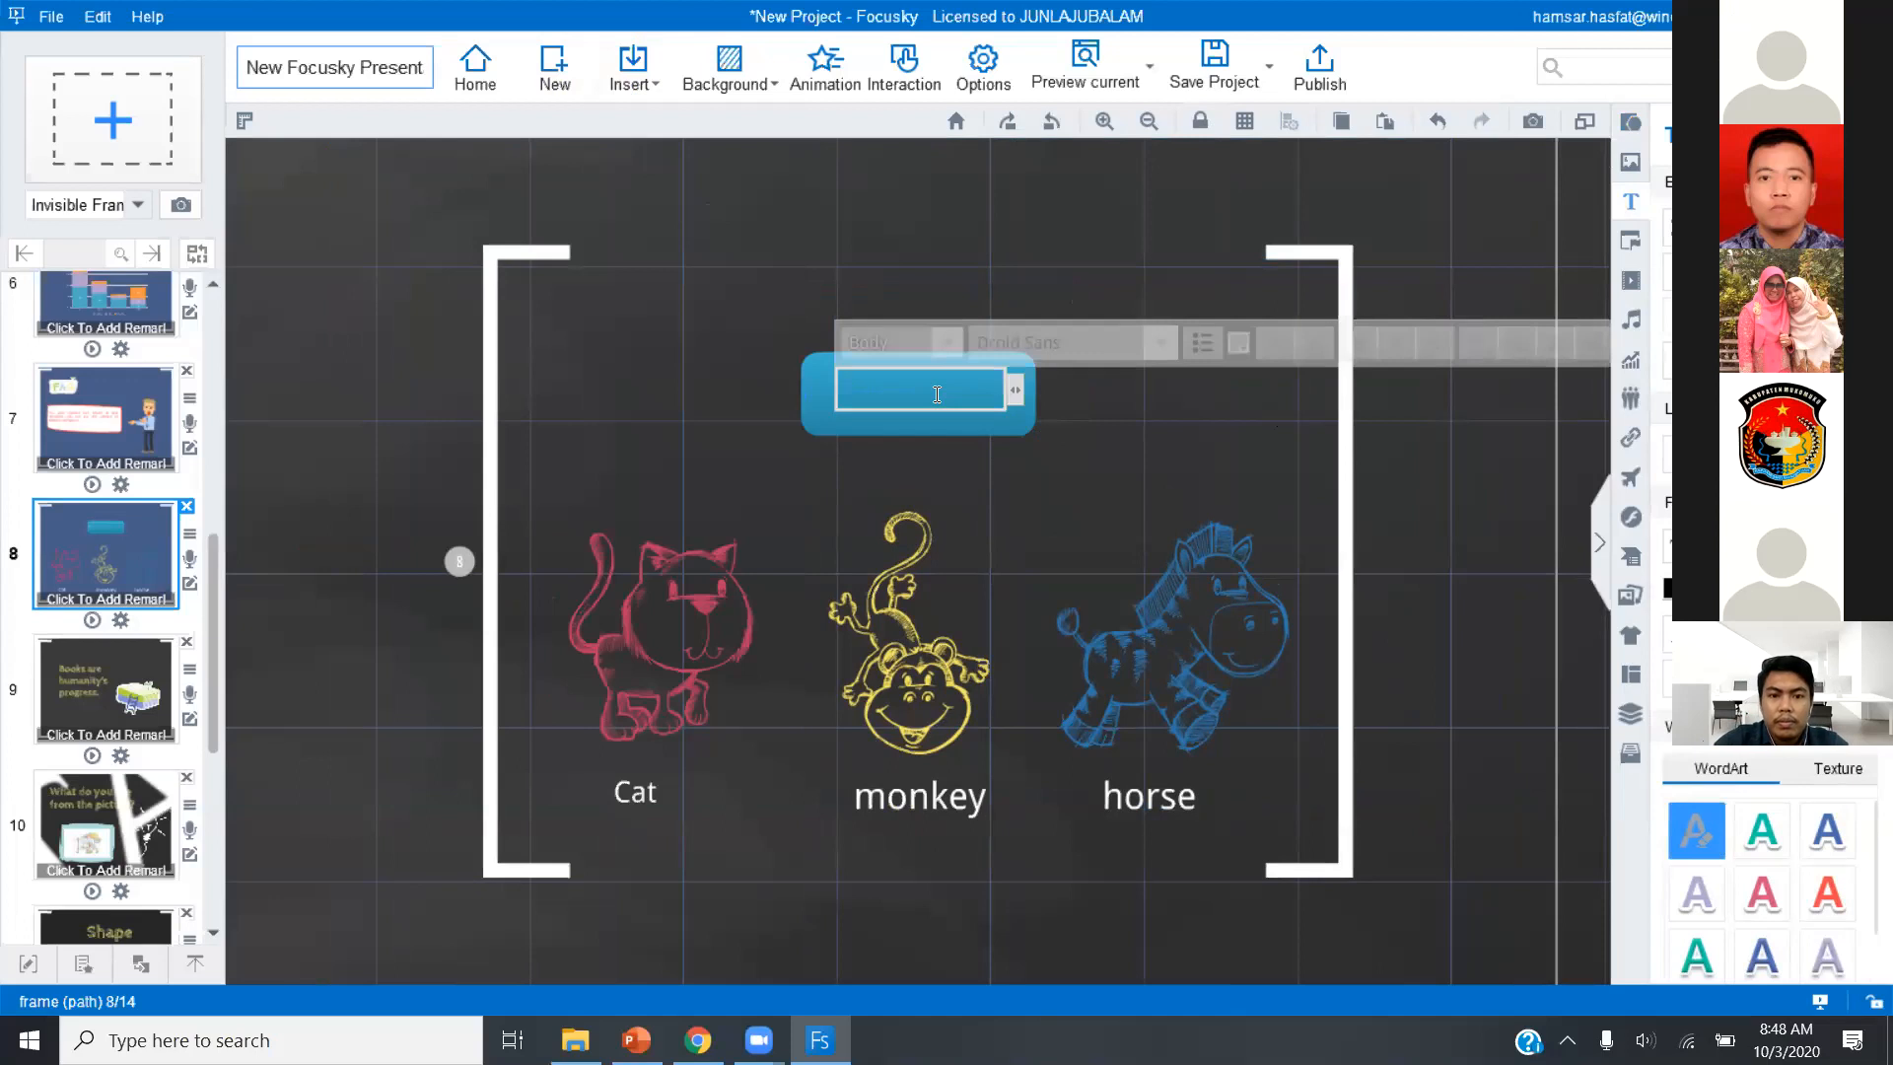
pyautogui.write('HOME')
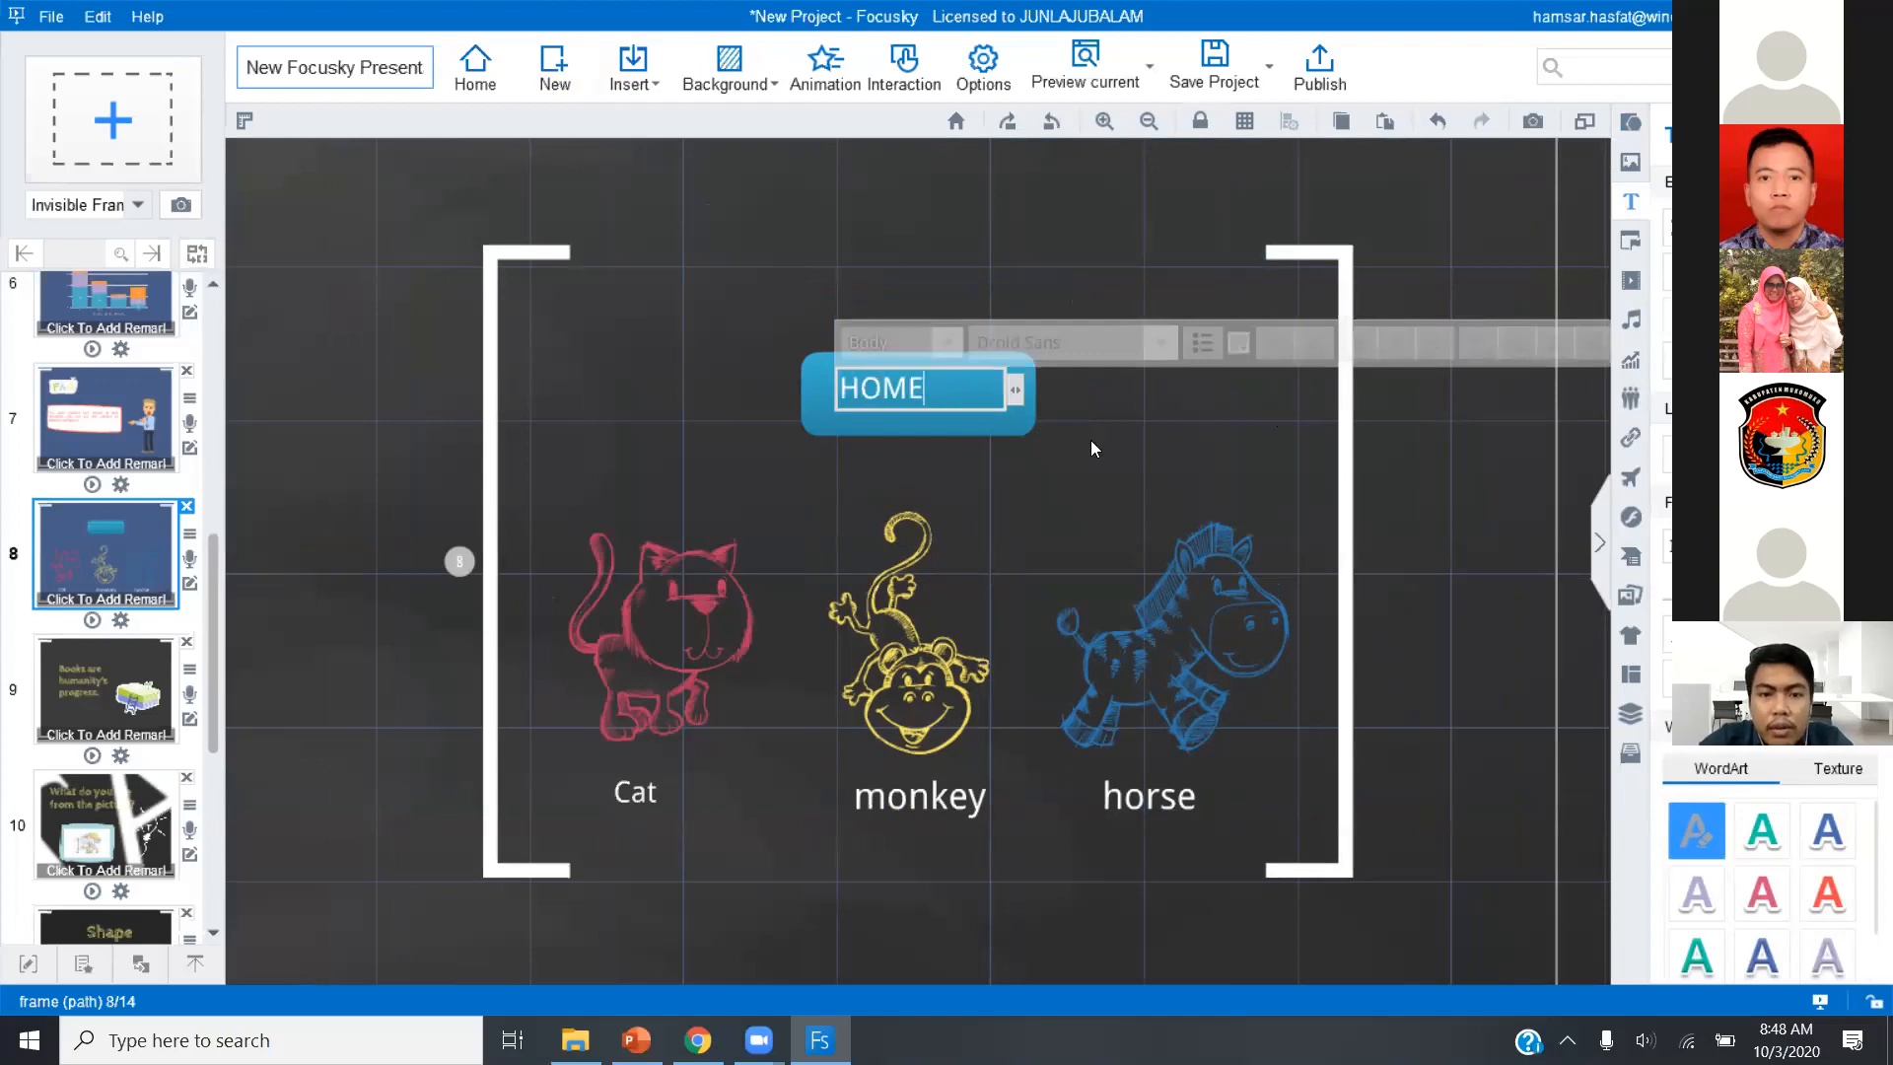
pyautogui.click(1090, 440)
# Centre-align the HOME text within its text box on the blue rounded rectangle.
pyautogui.click(920, 396)
pyautogui.moveTo(927, 398); pyautogui.dragTo(891, 398)
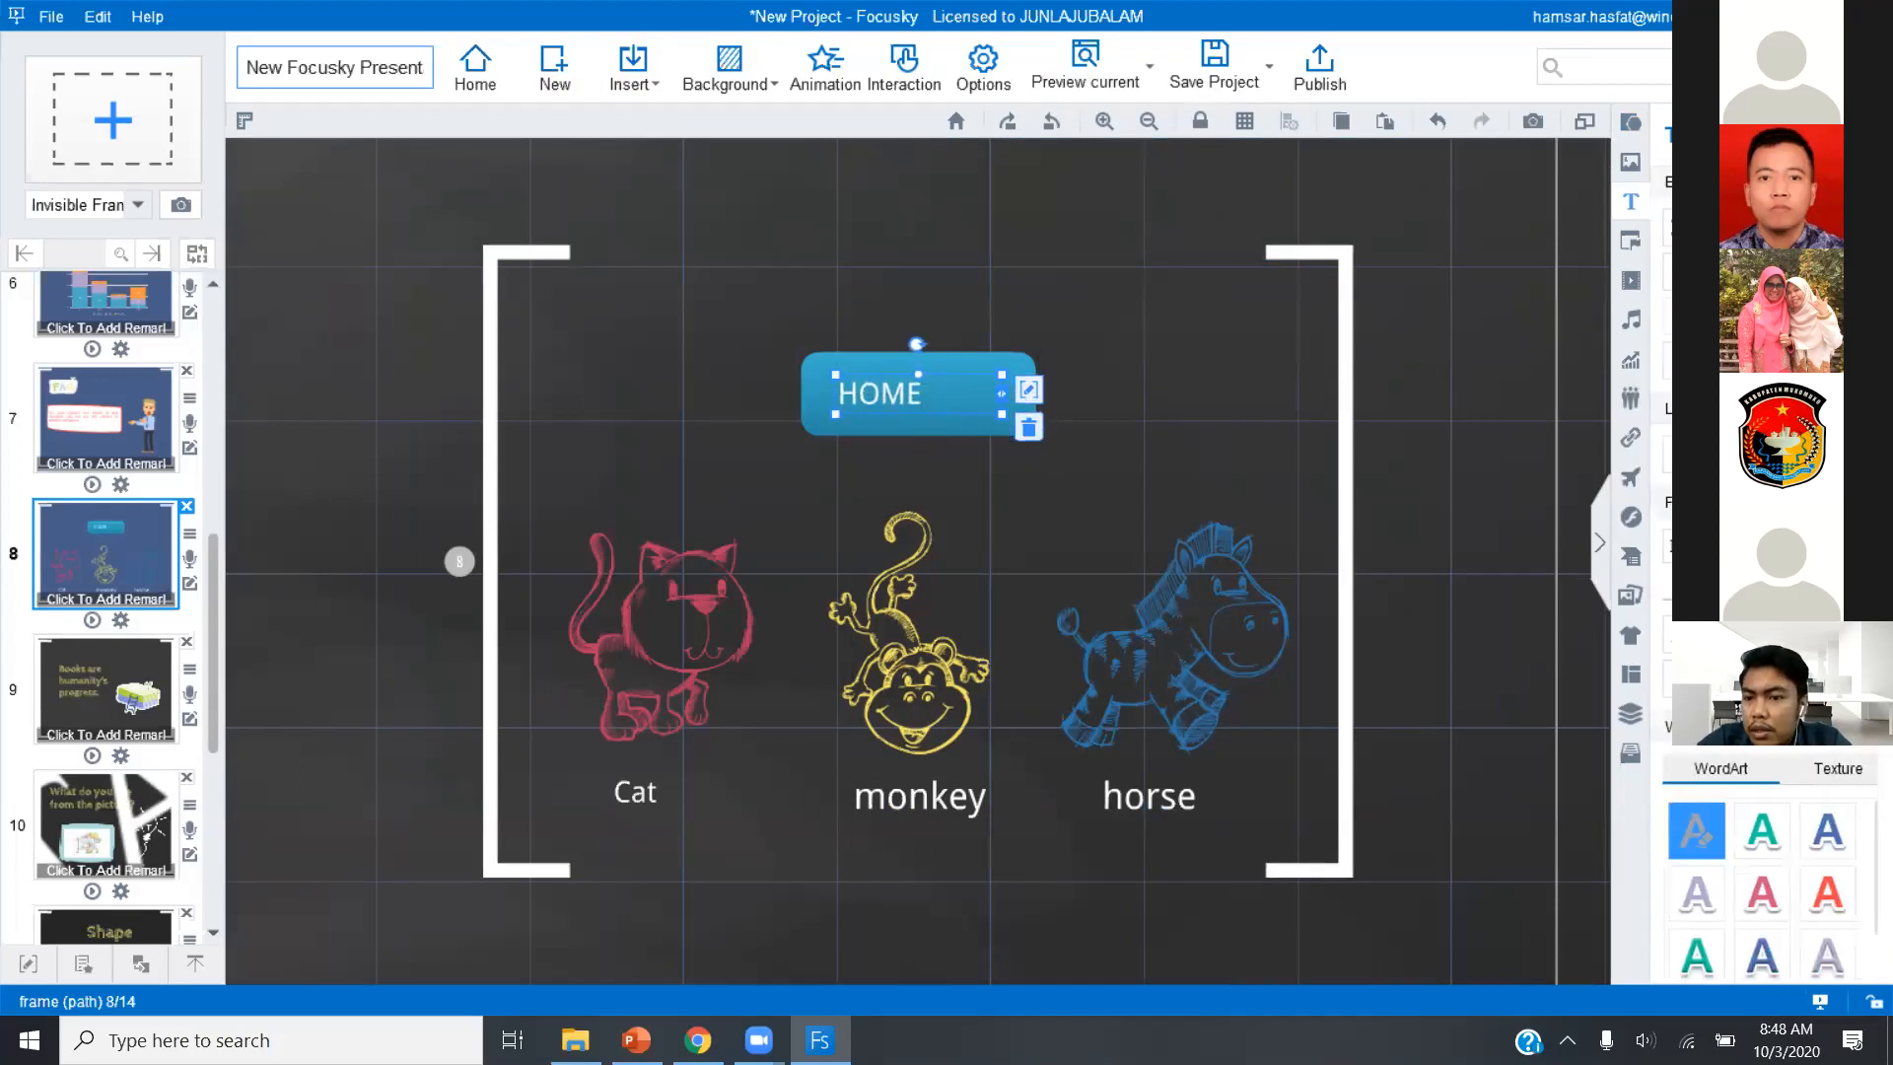
pyautogui.click(1739, 361)
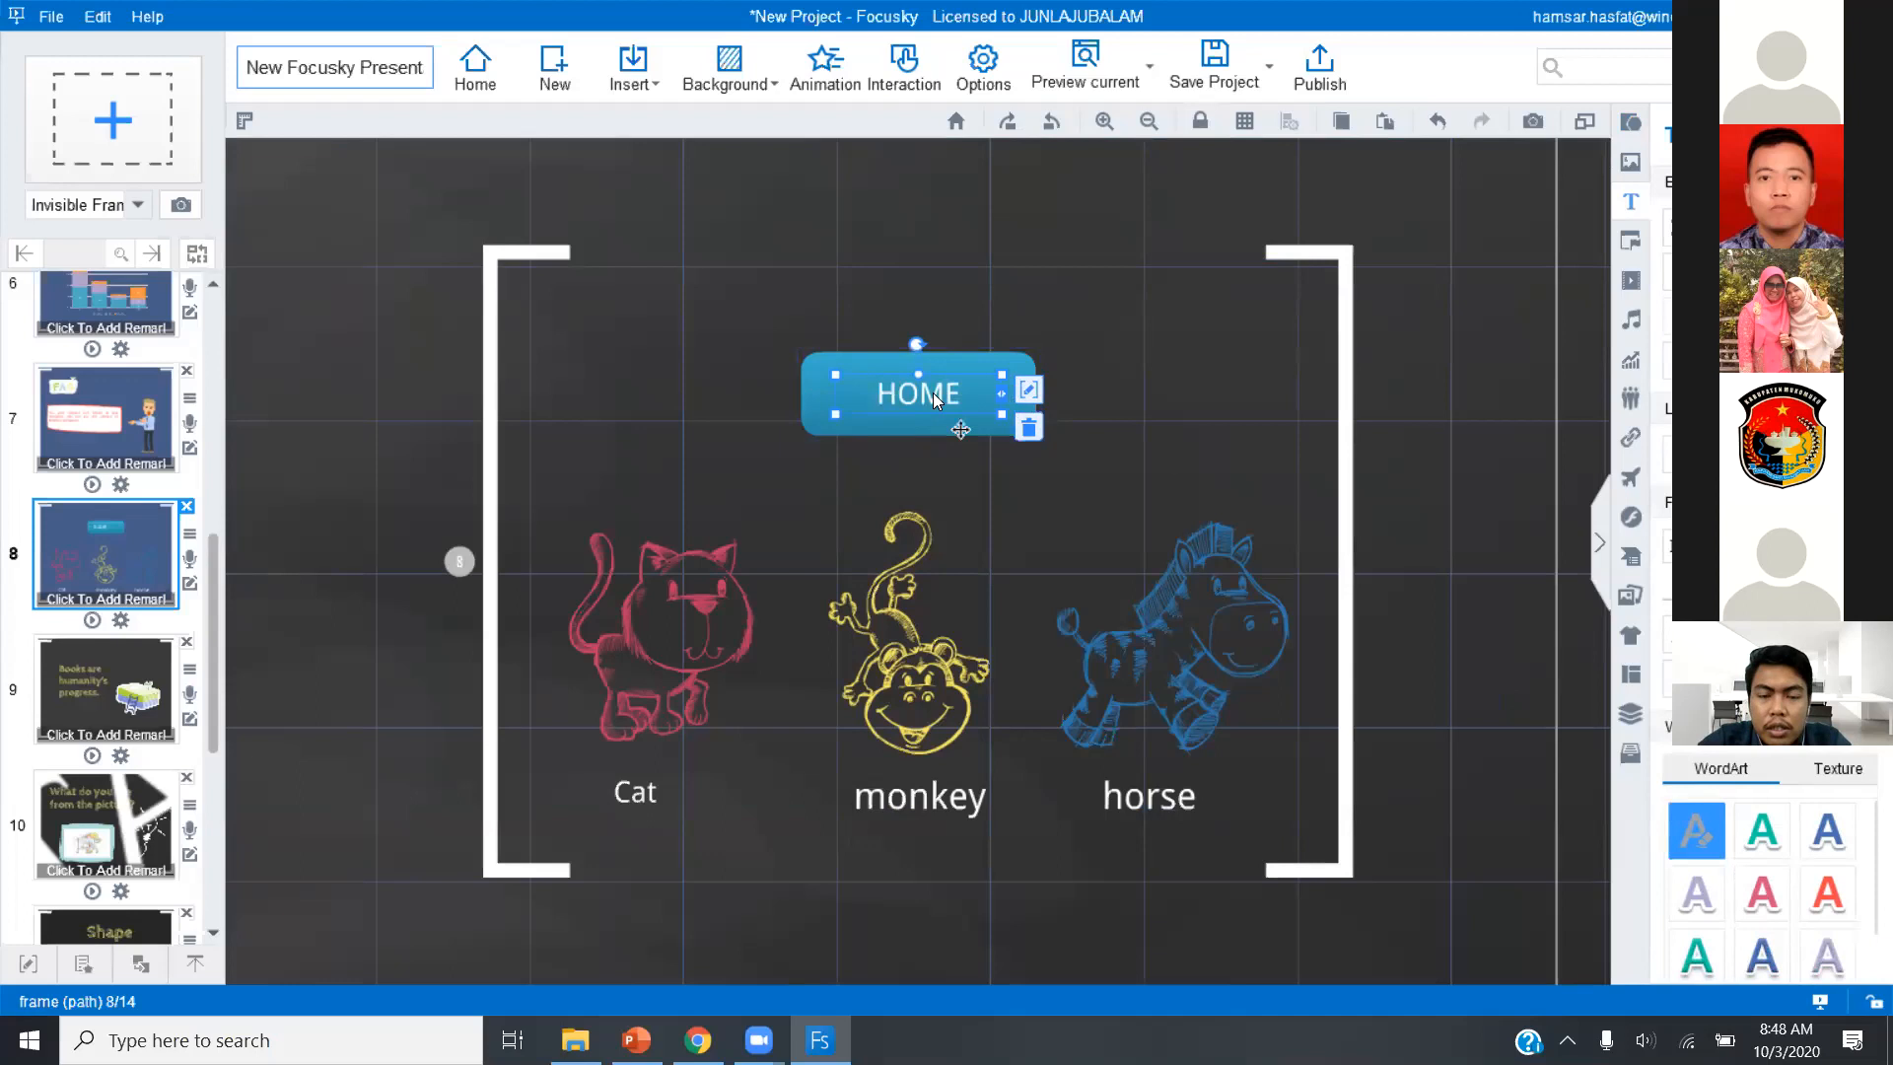
pyautogui.click(1078, 442)
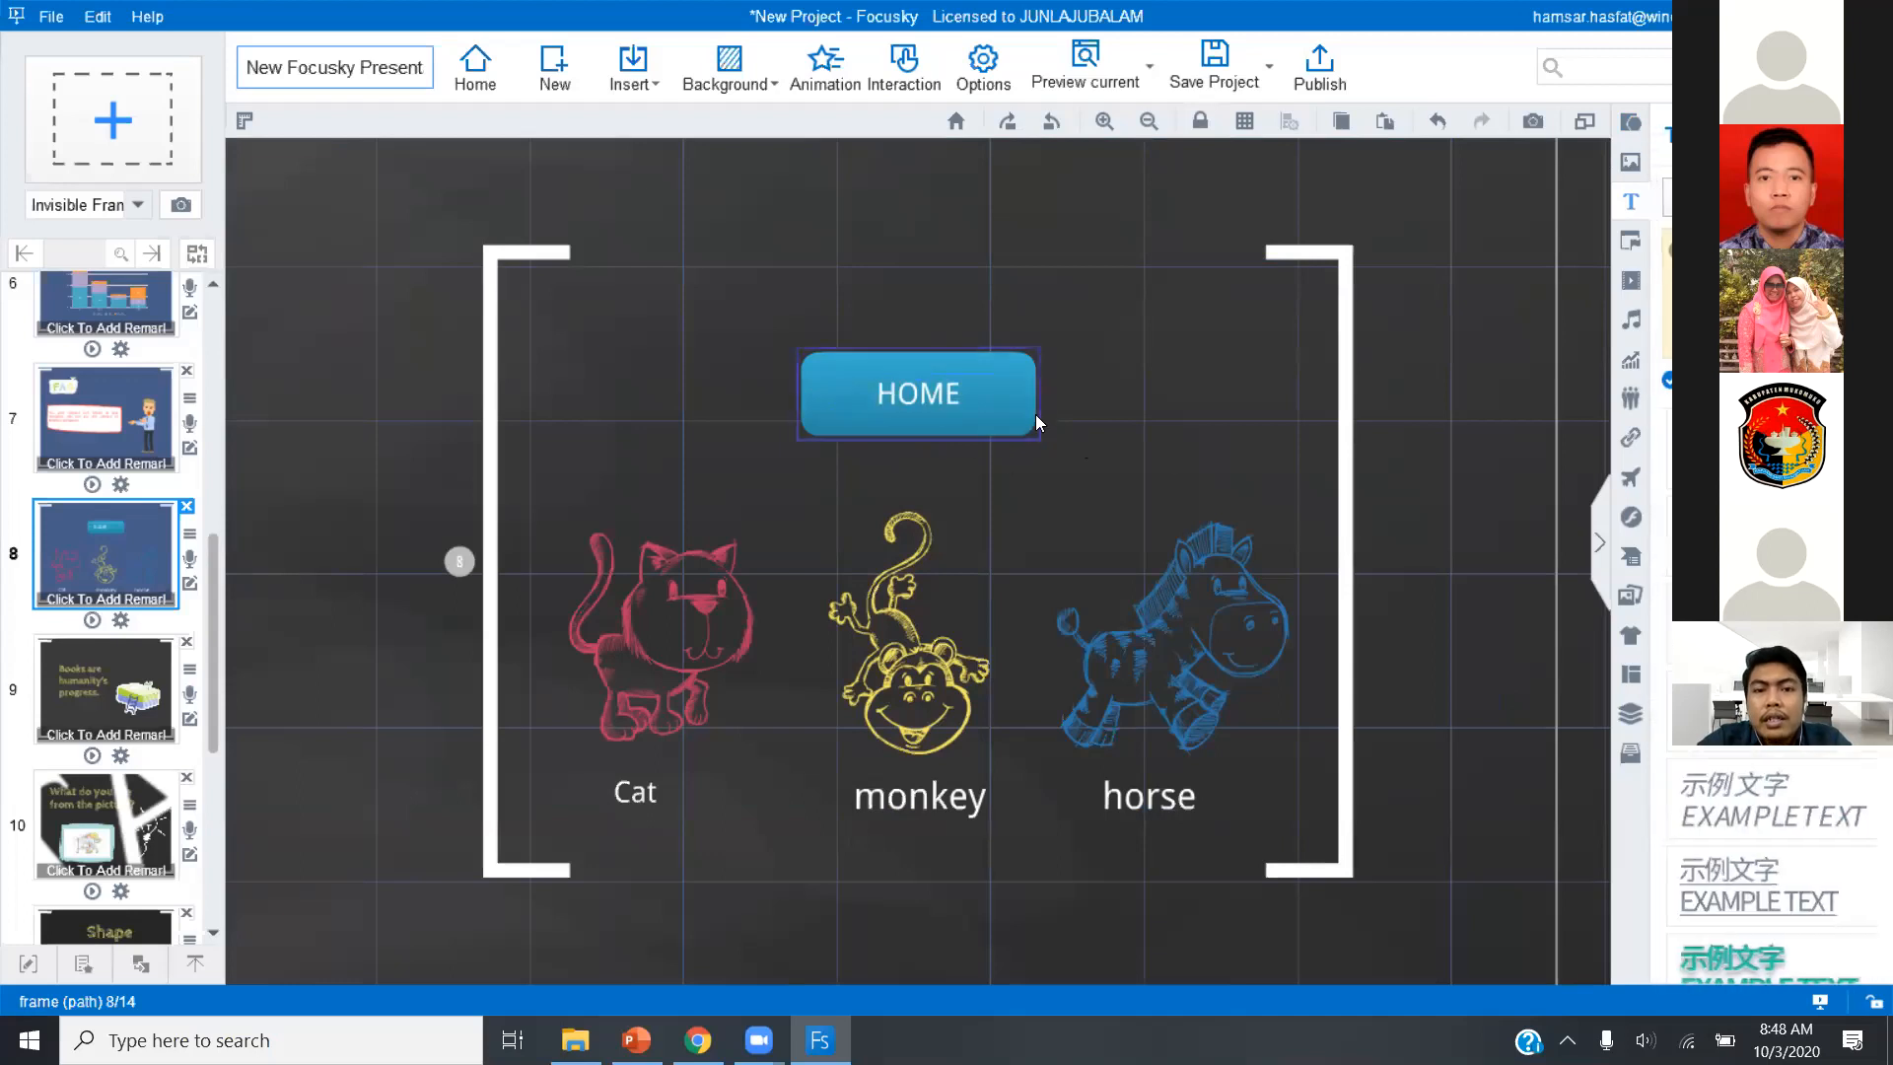
pyautogui.click(1036, 416)
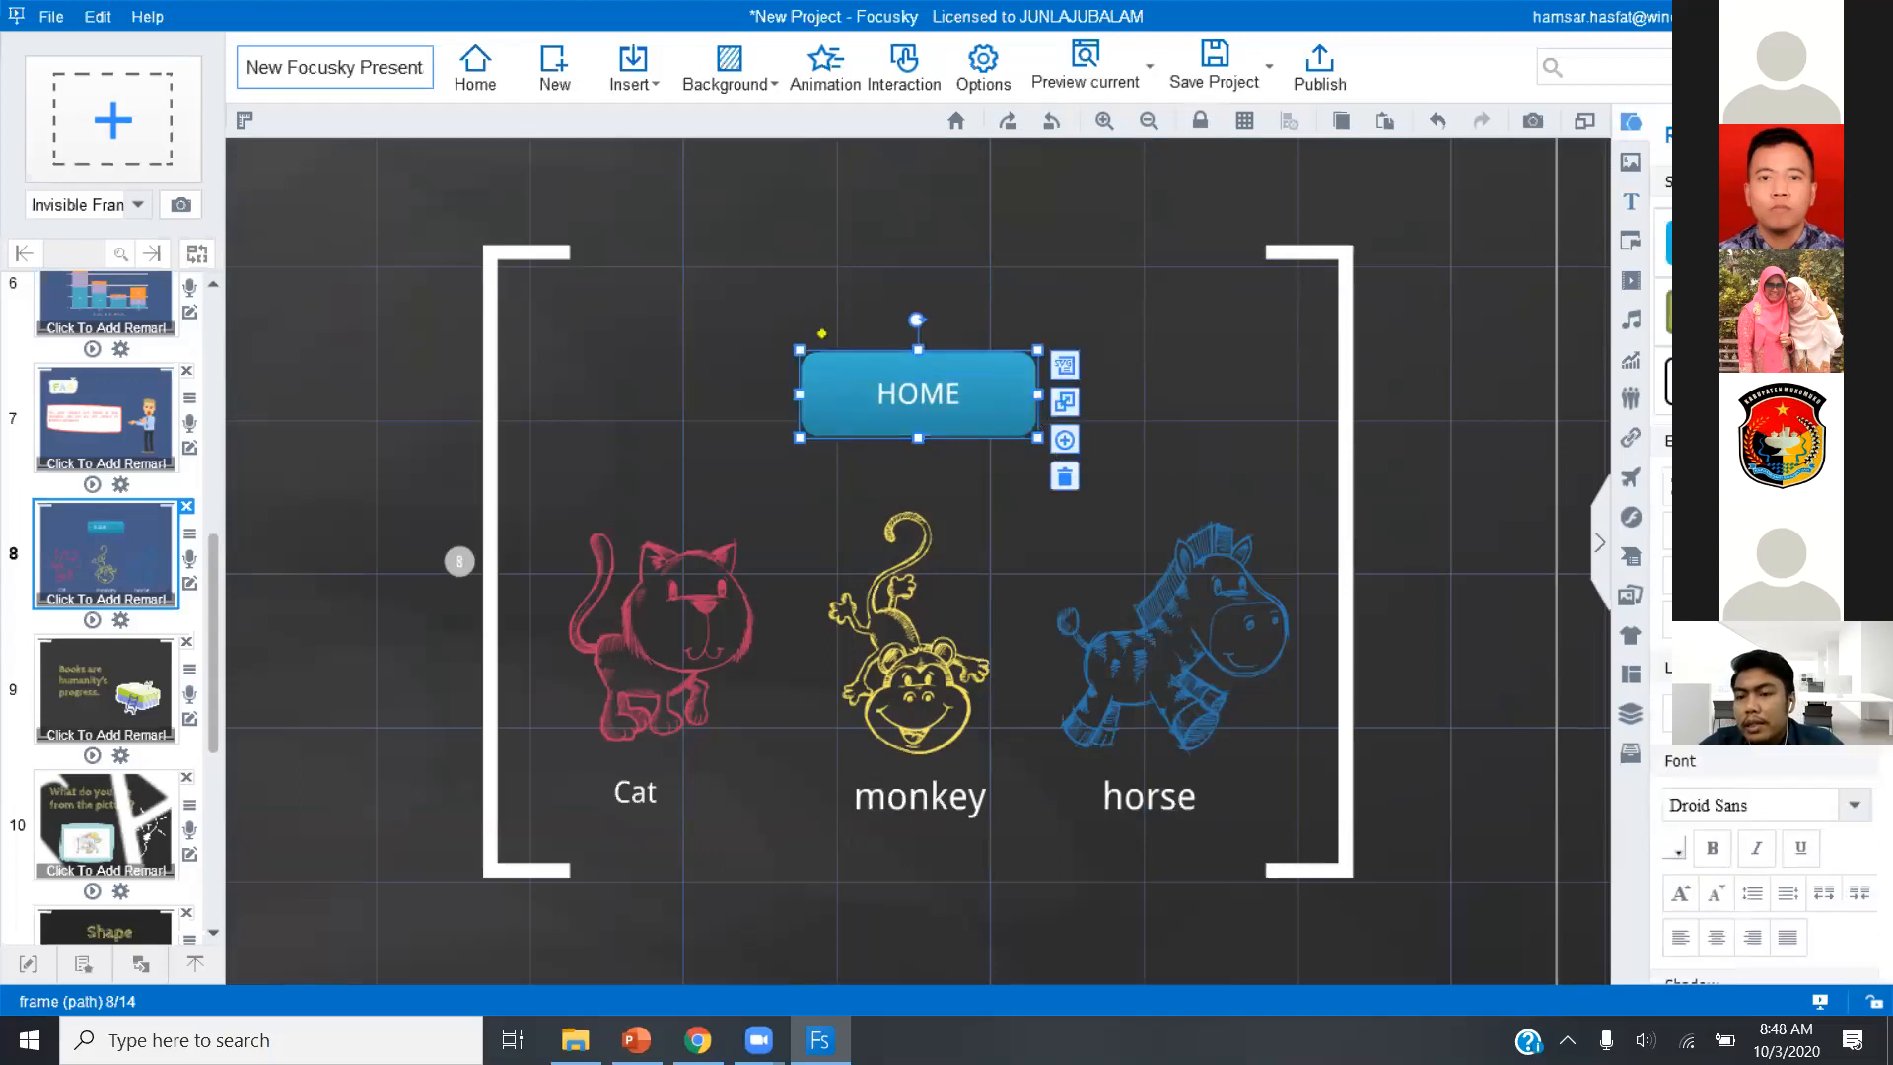
pyautogui.scroll(-5, 1862, 838)
pyautogui.scroll(5, 1862, 864)
pyautogui.click(1122, 370)
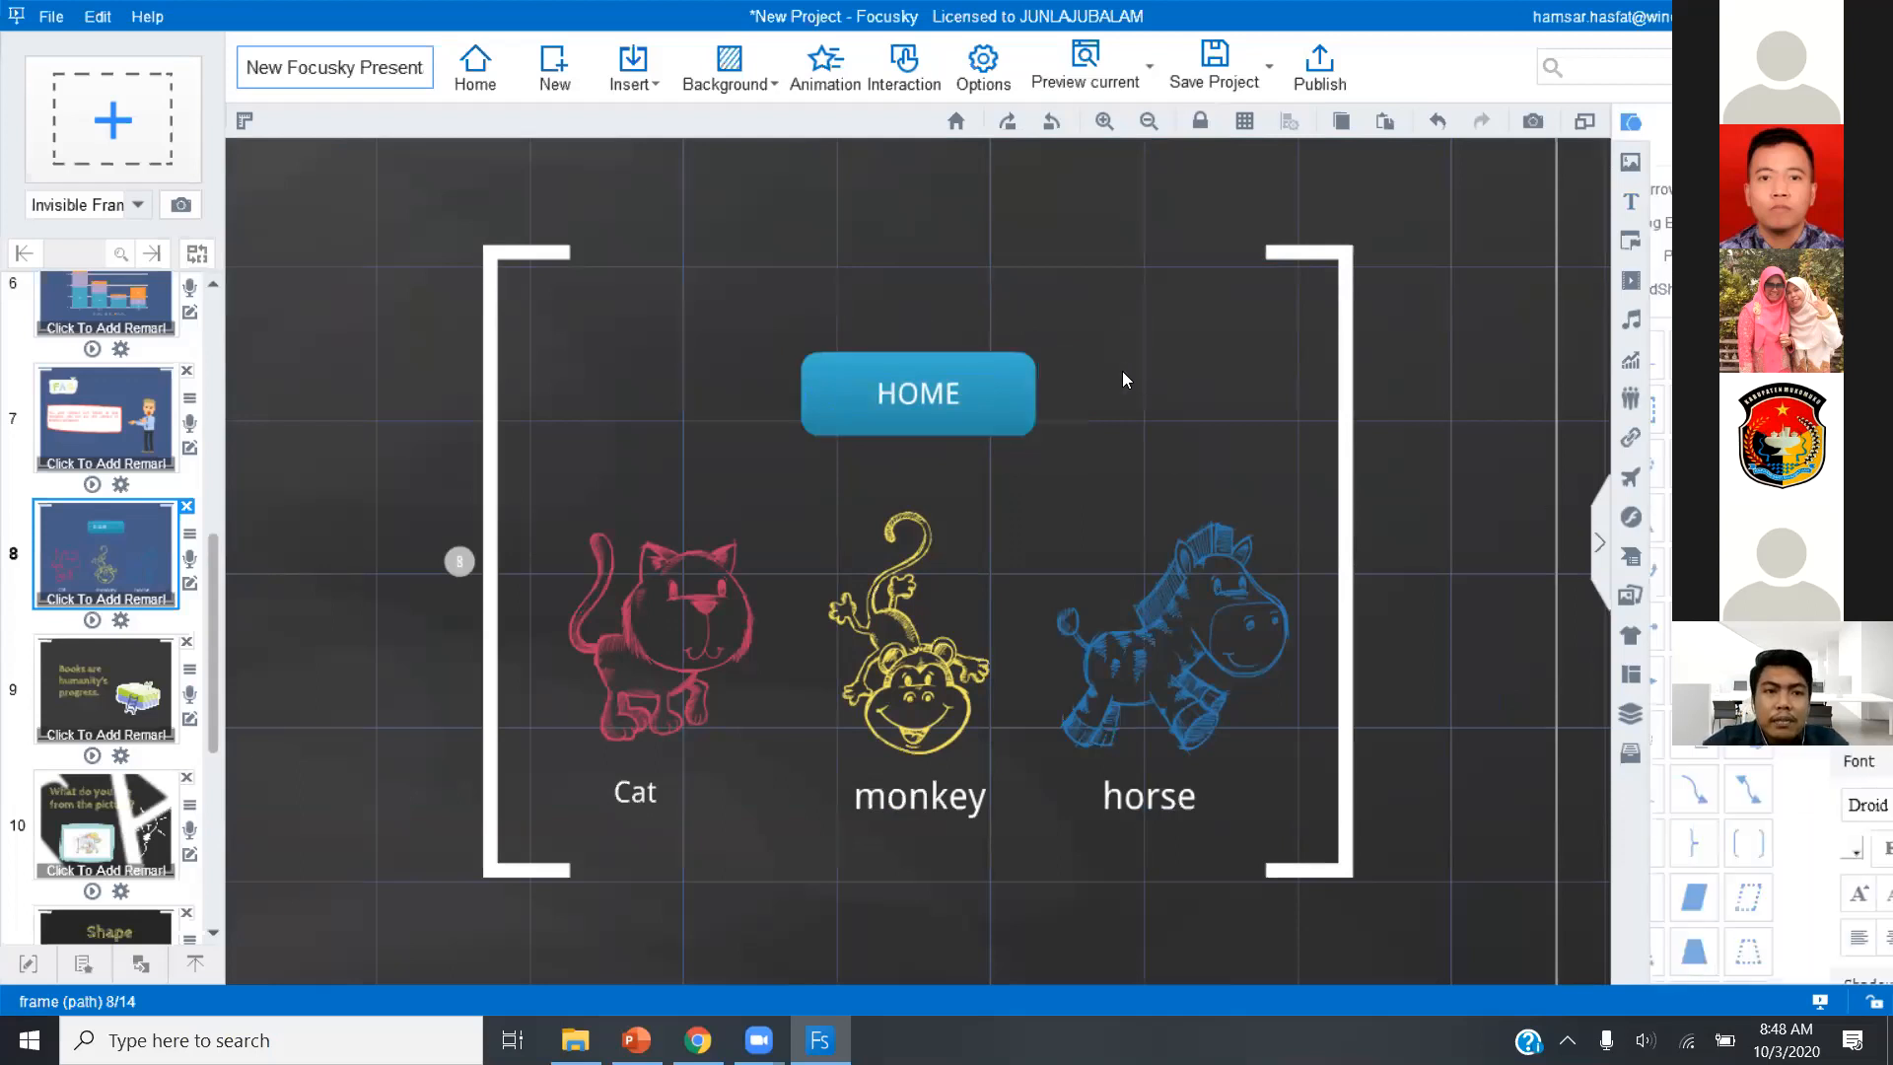
# Insert a link area covering the blue HOME button on slide 8.
pyautogui.click(639, 69)
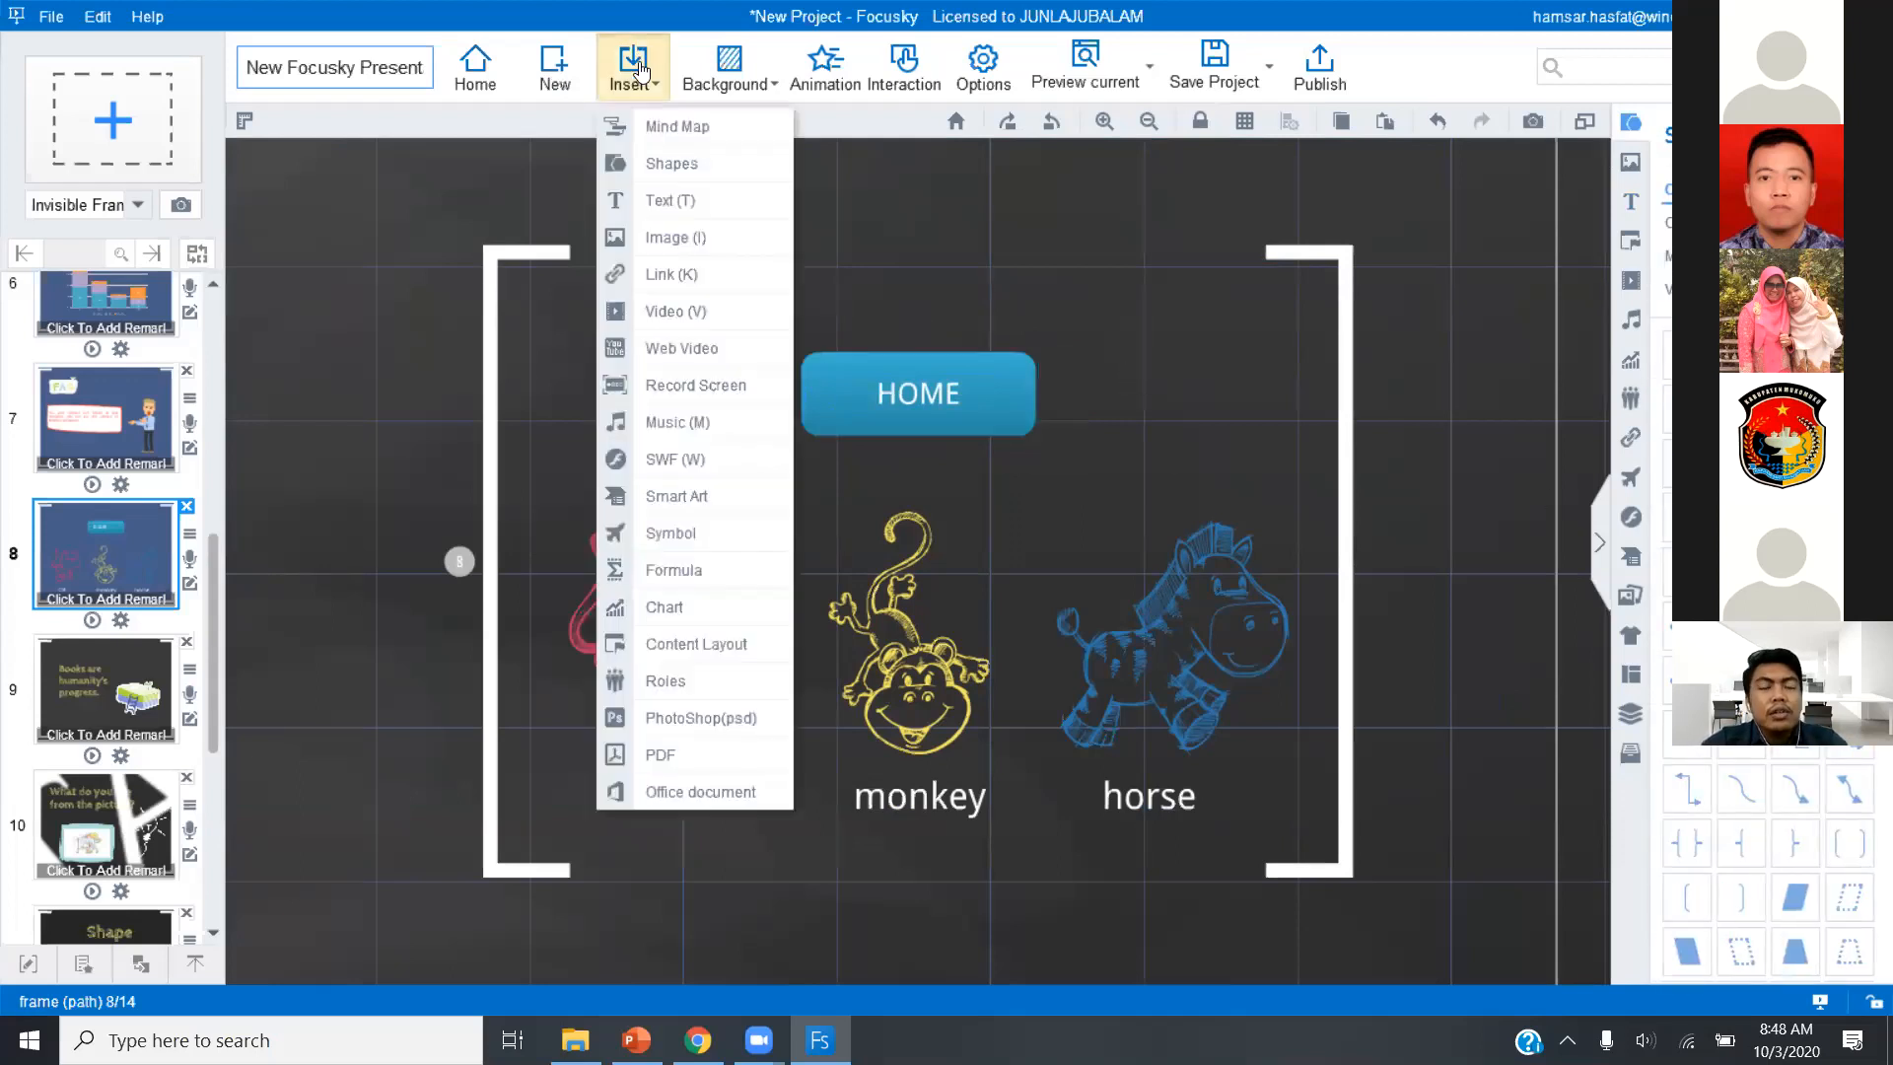
pyautogui.click(675, 275)
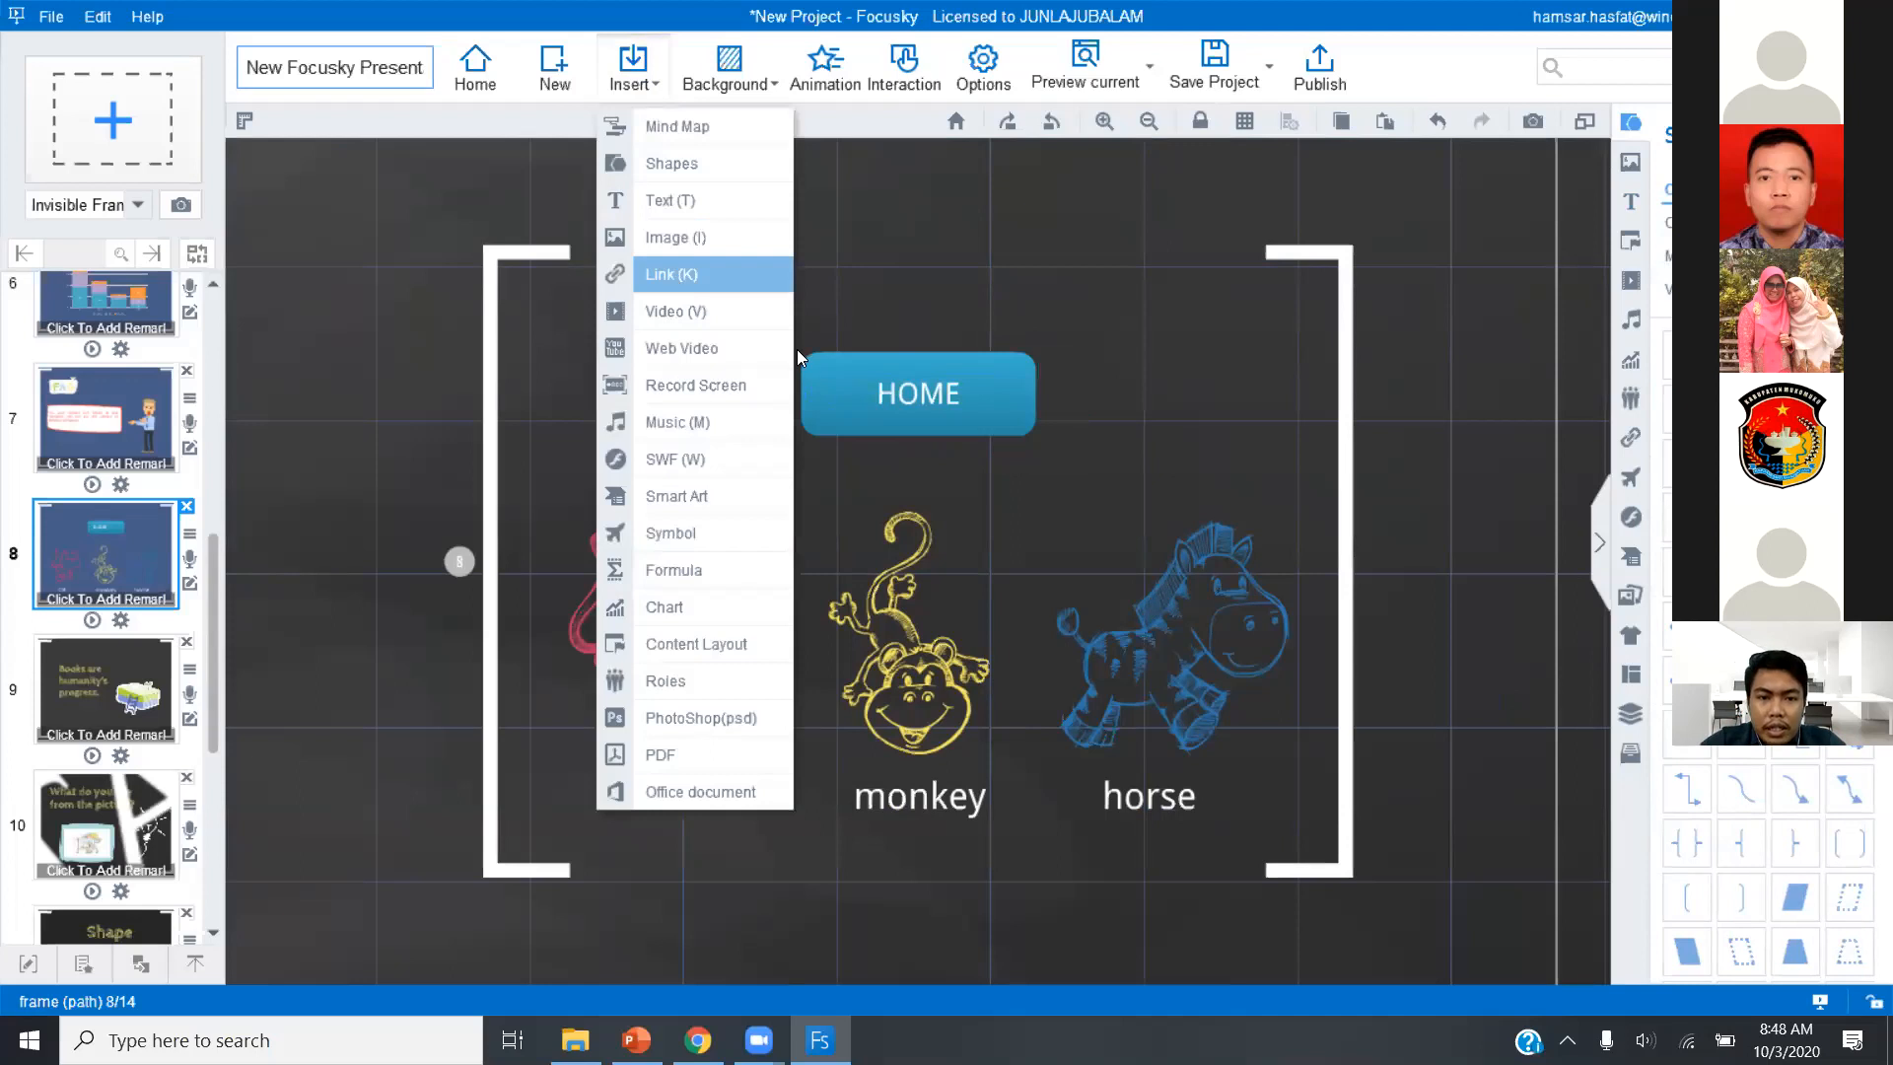
pyautogui.moveTo(798, 349); pyautogui.dragTo(1035, 440)
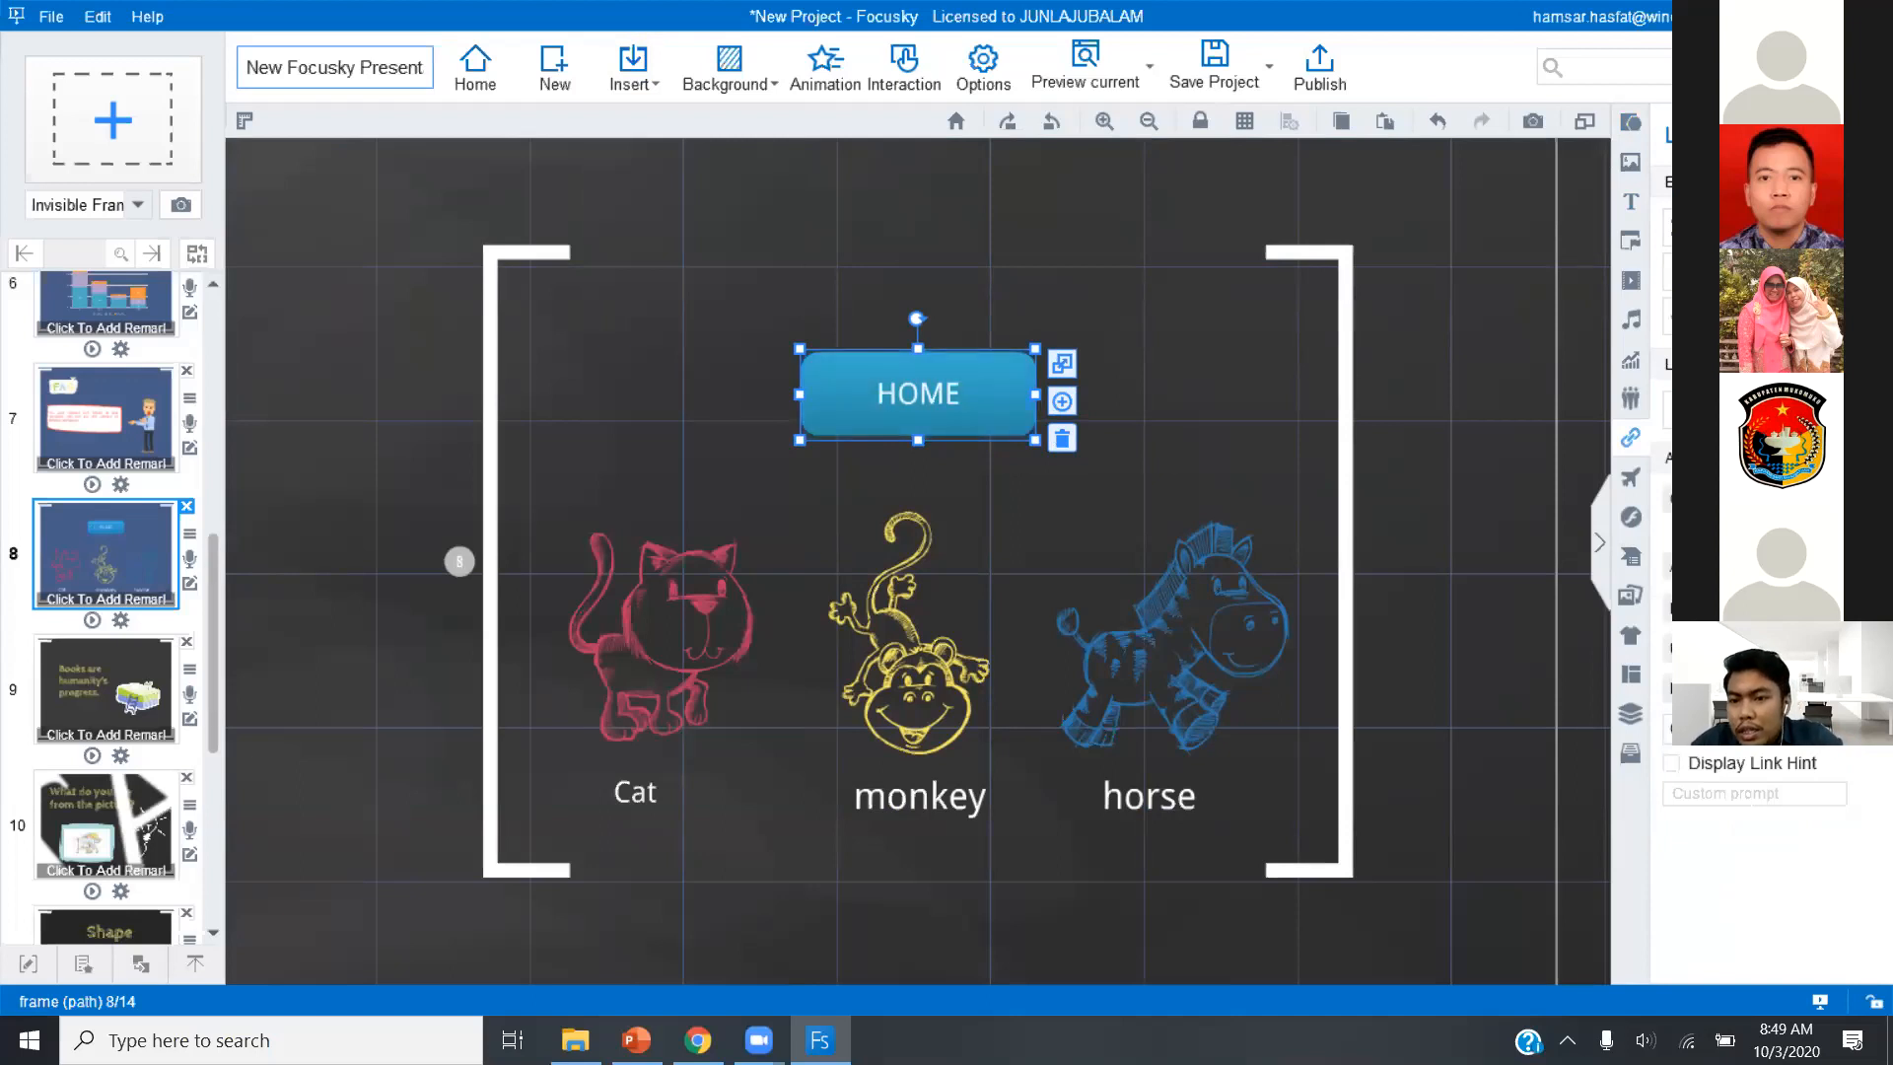
# Set the HOME link area to a frame (path) link targeting frame 2, the Selamat Pagi slide.
pyautogui.click(1672, 636)
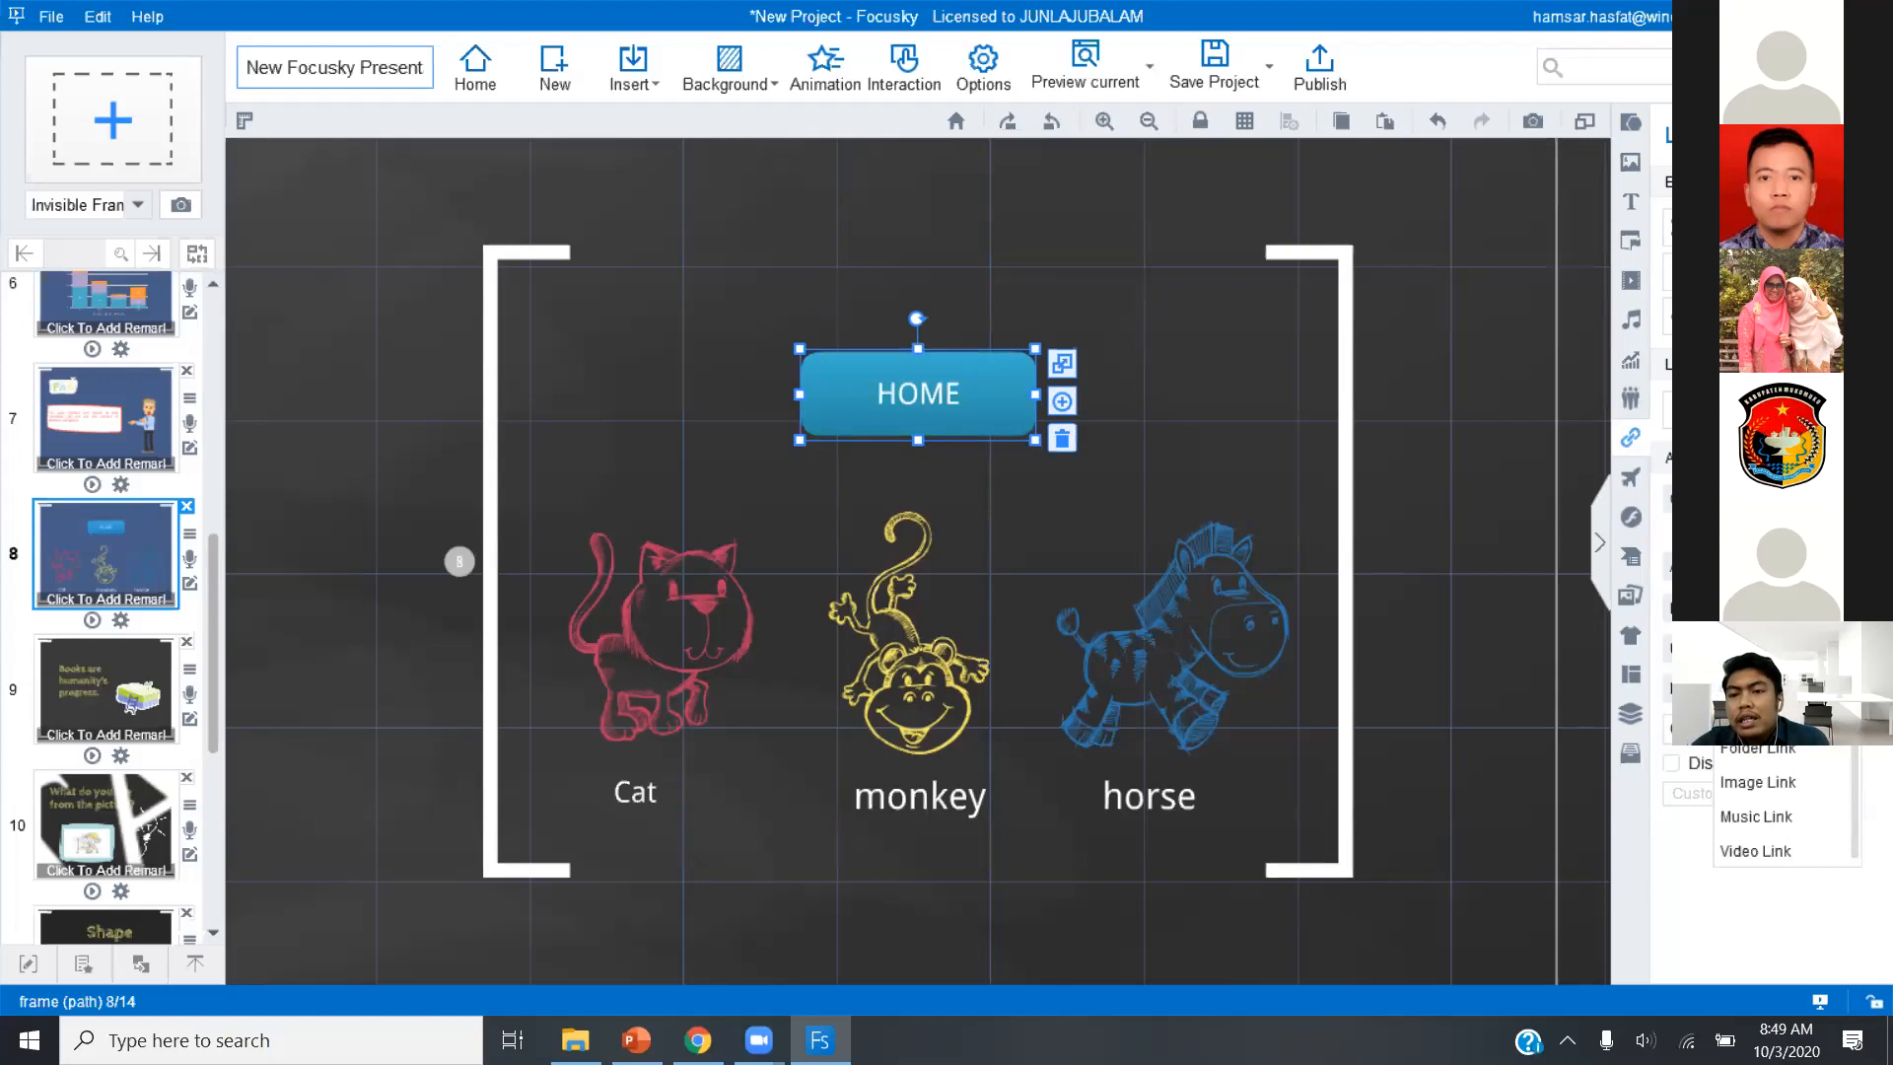
pyautogui.click(1789, 749)
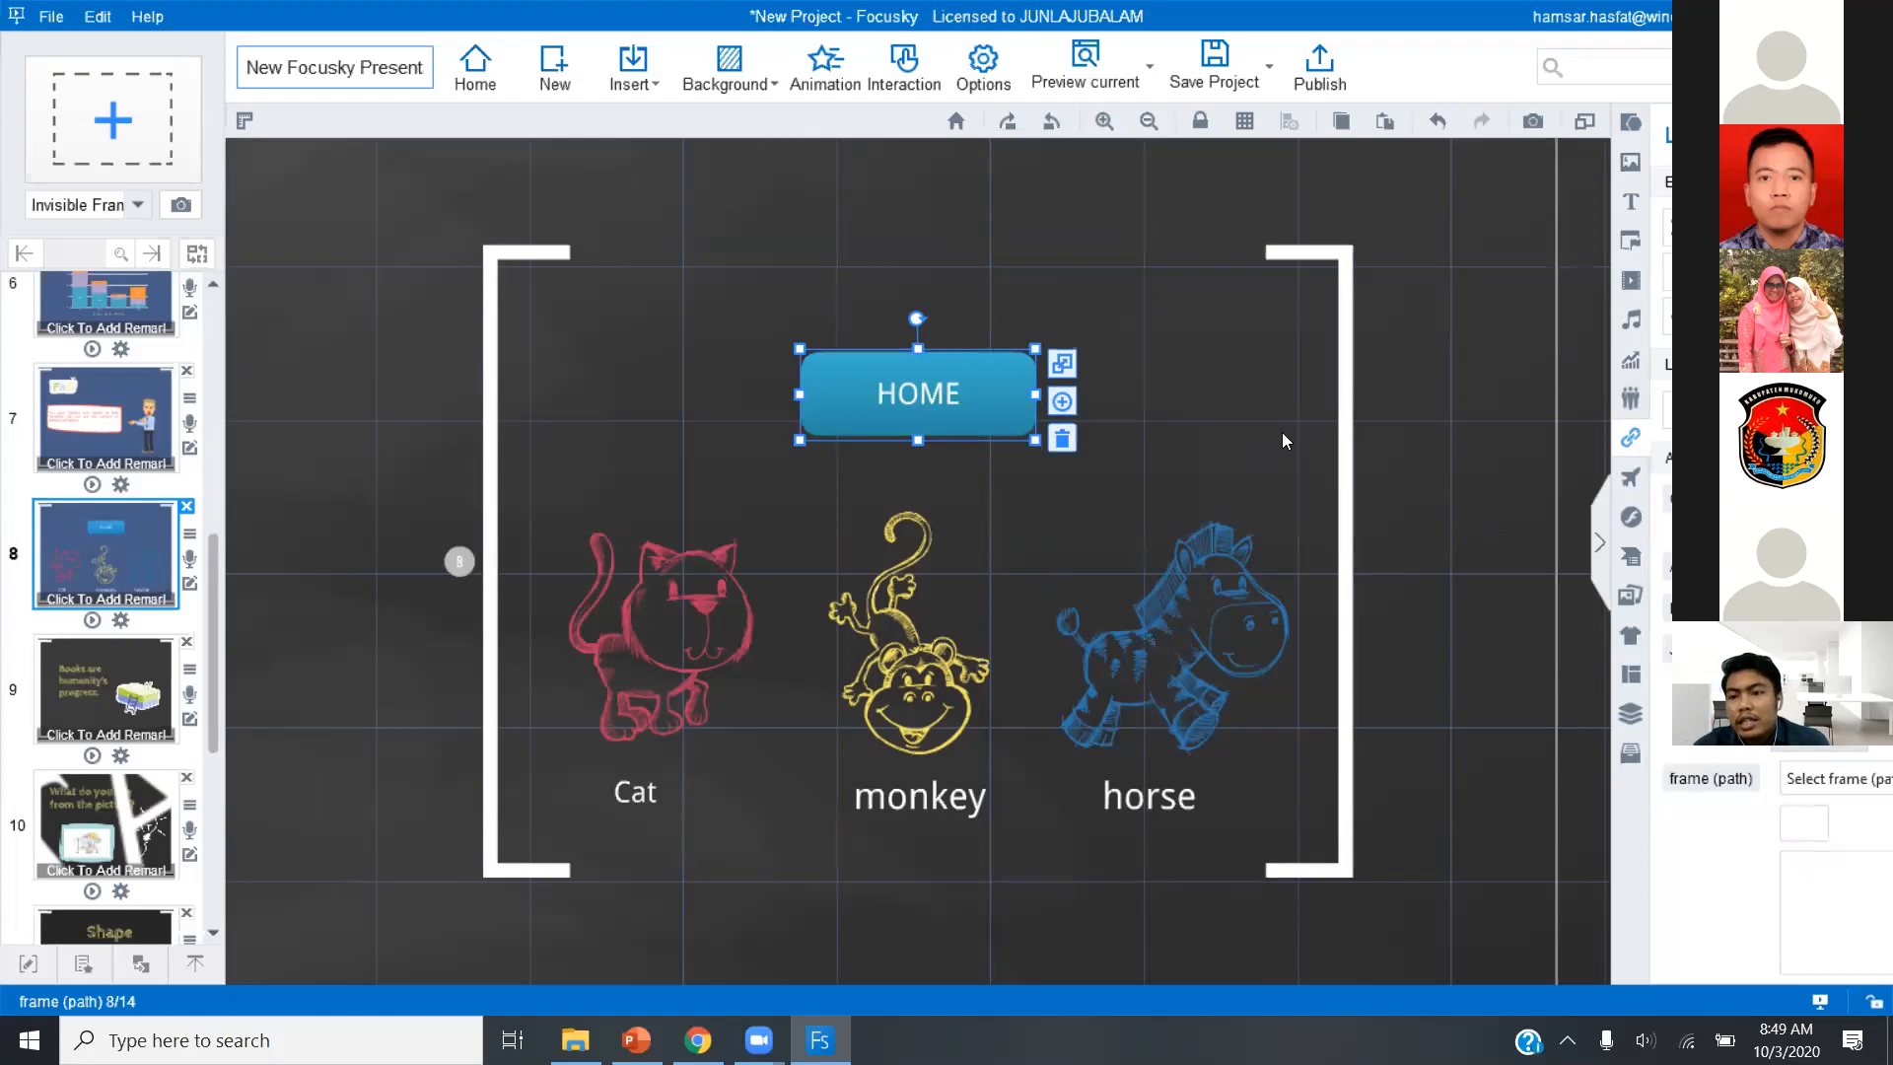
pyautogui.click(1806, 736)
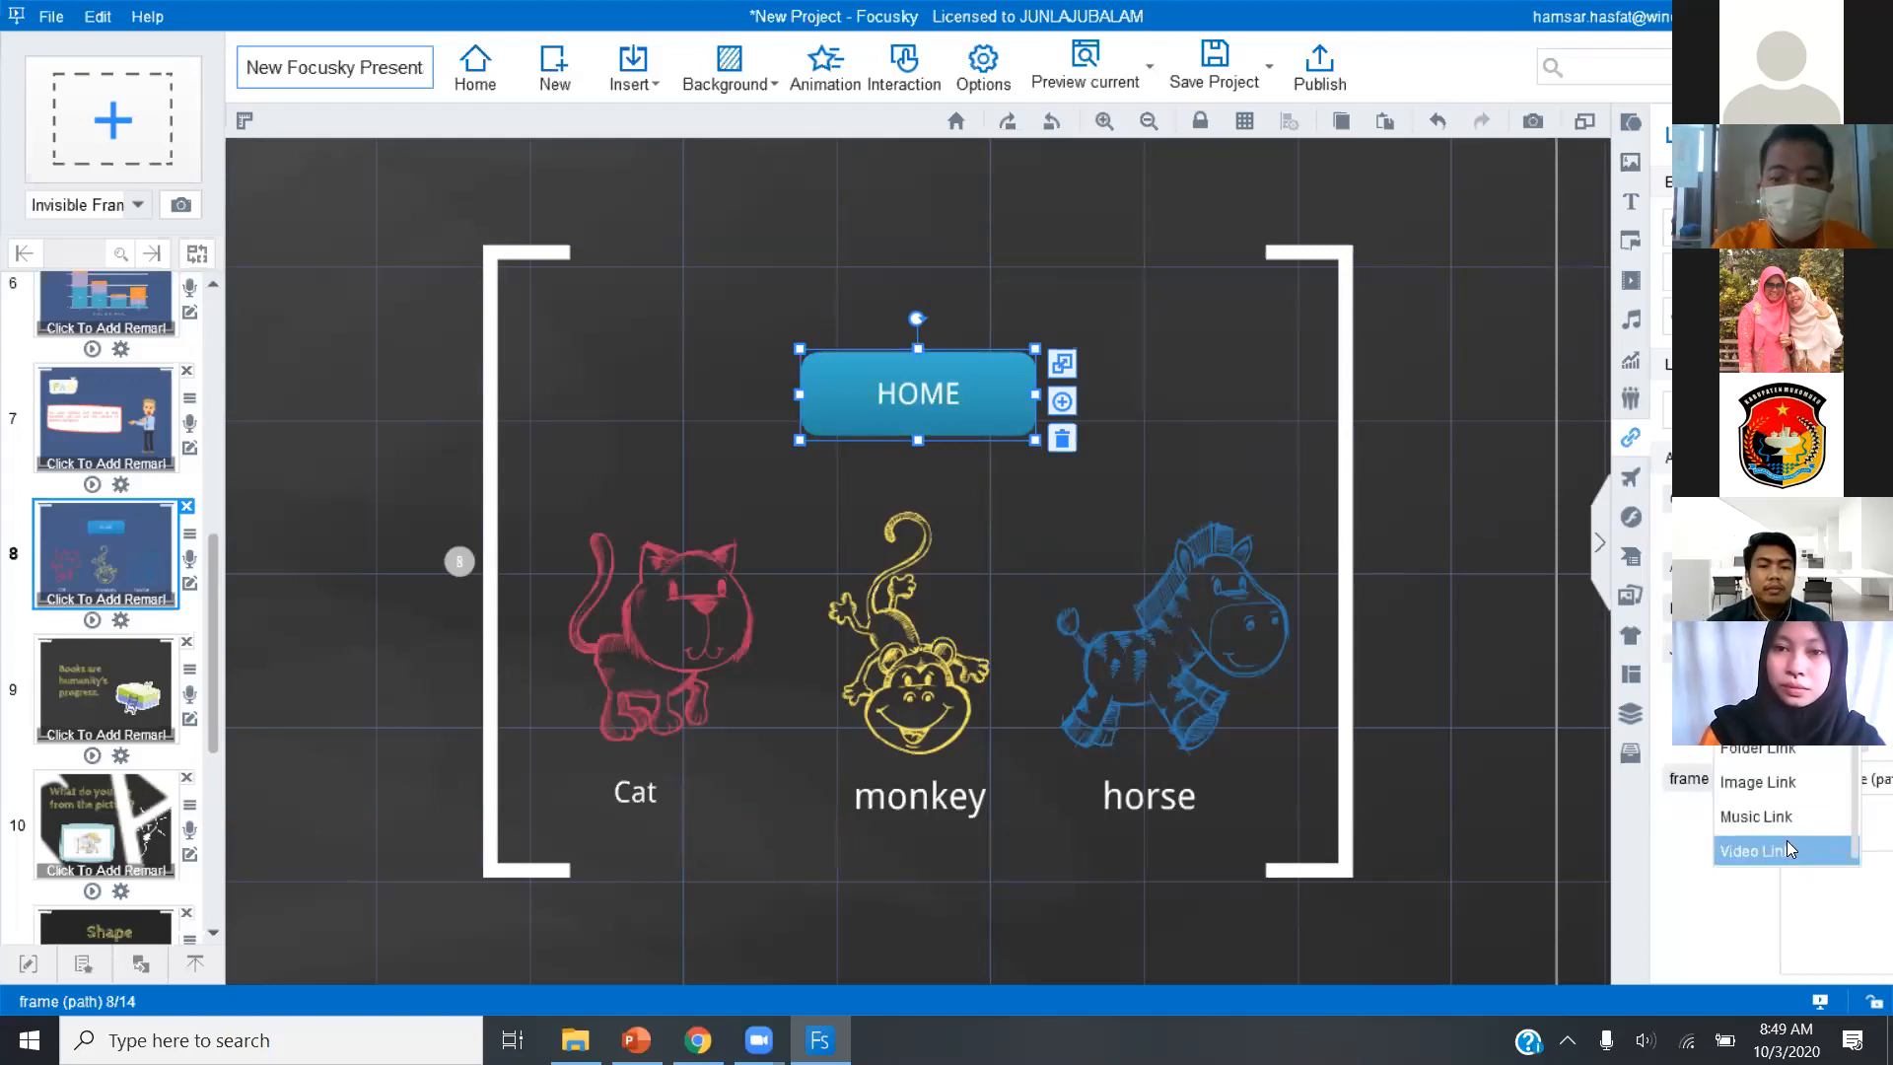
pyautogui.press('Escape')
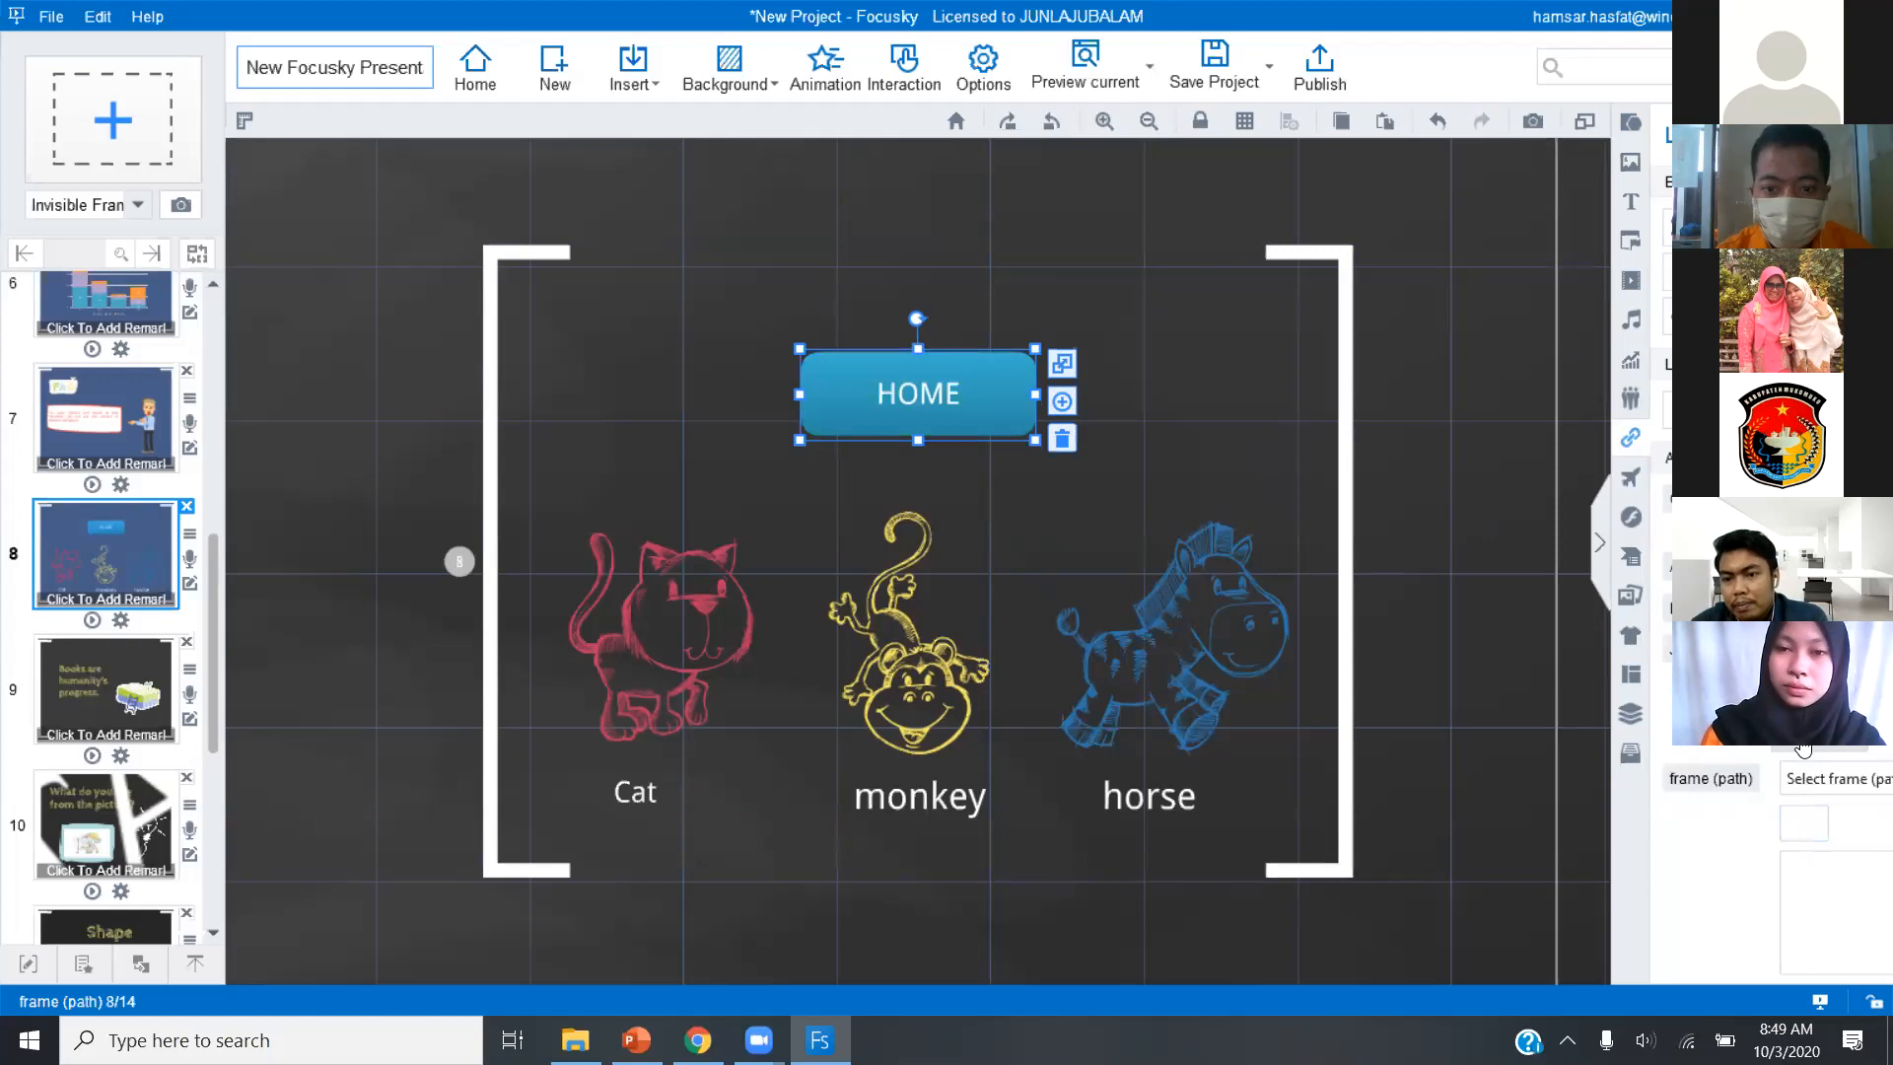
pyautogui.click(1826, 780)
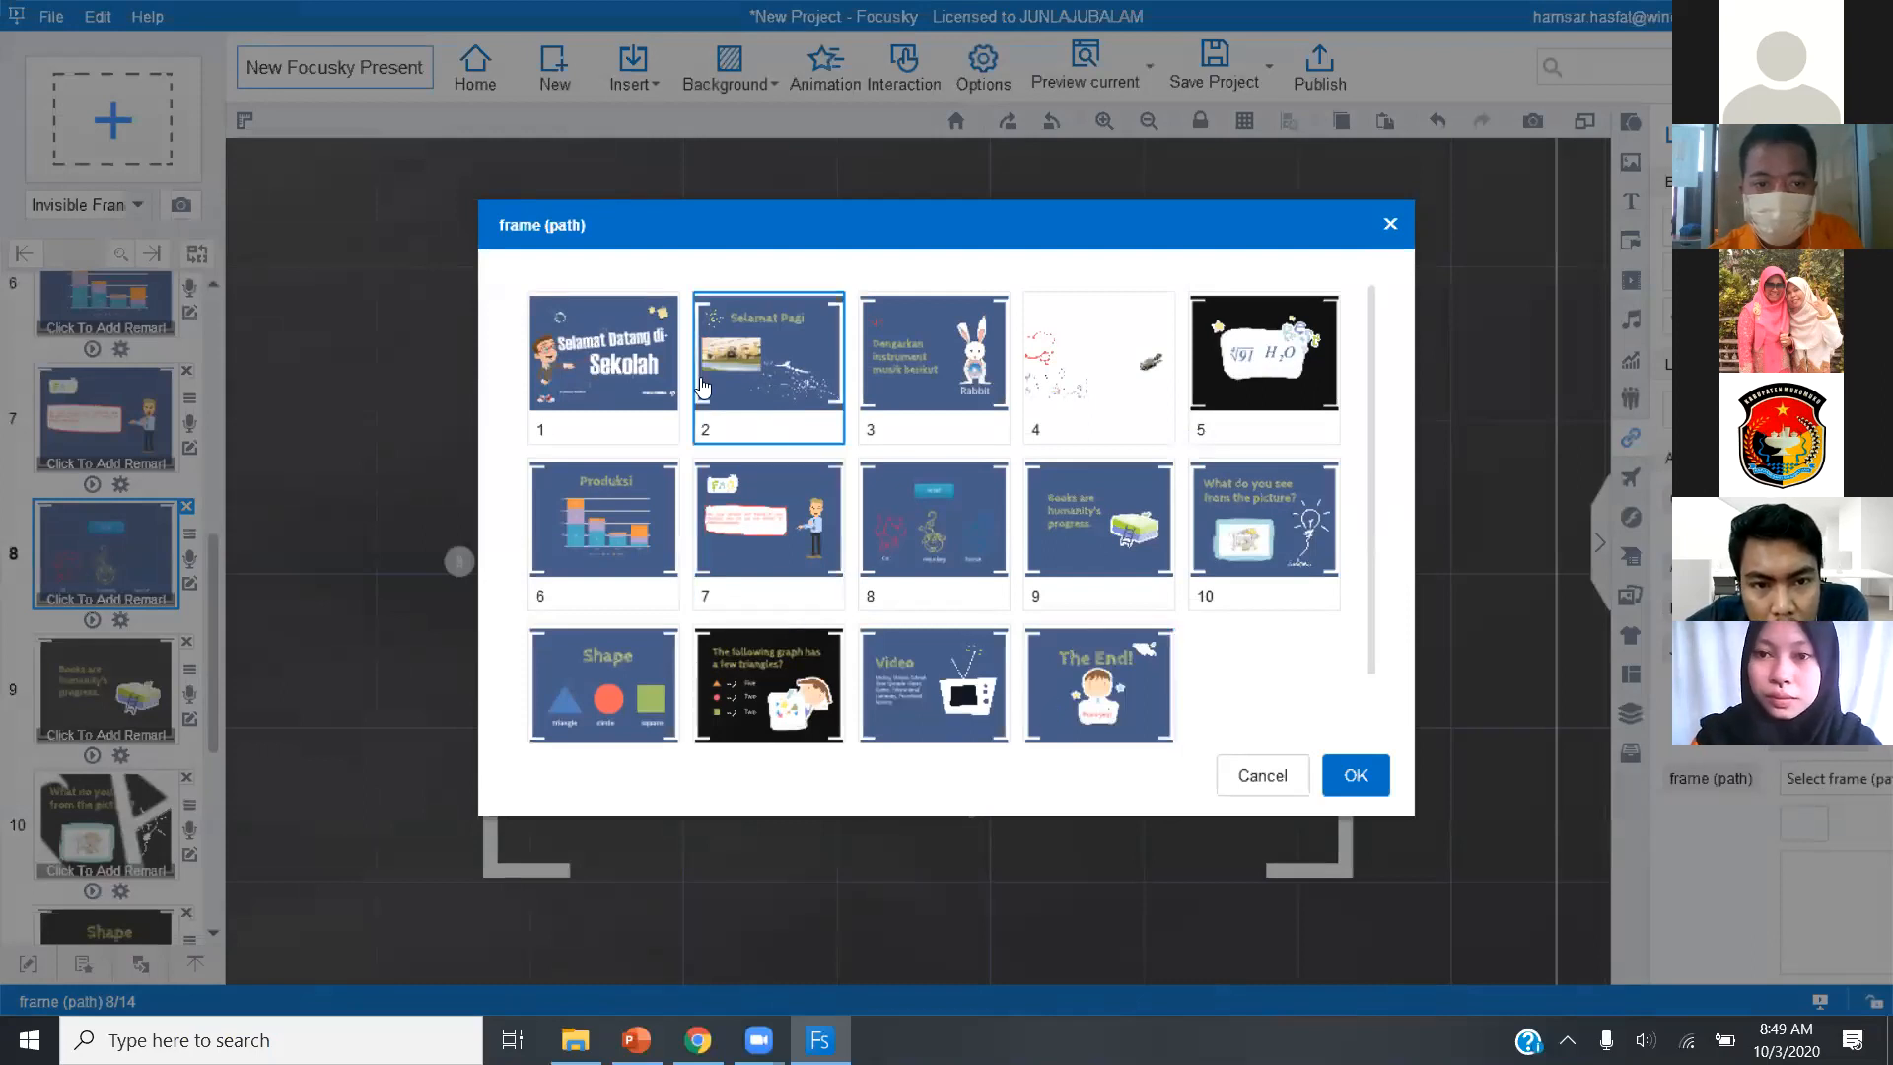
pyautogui.click(708, 322)
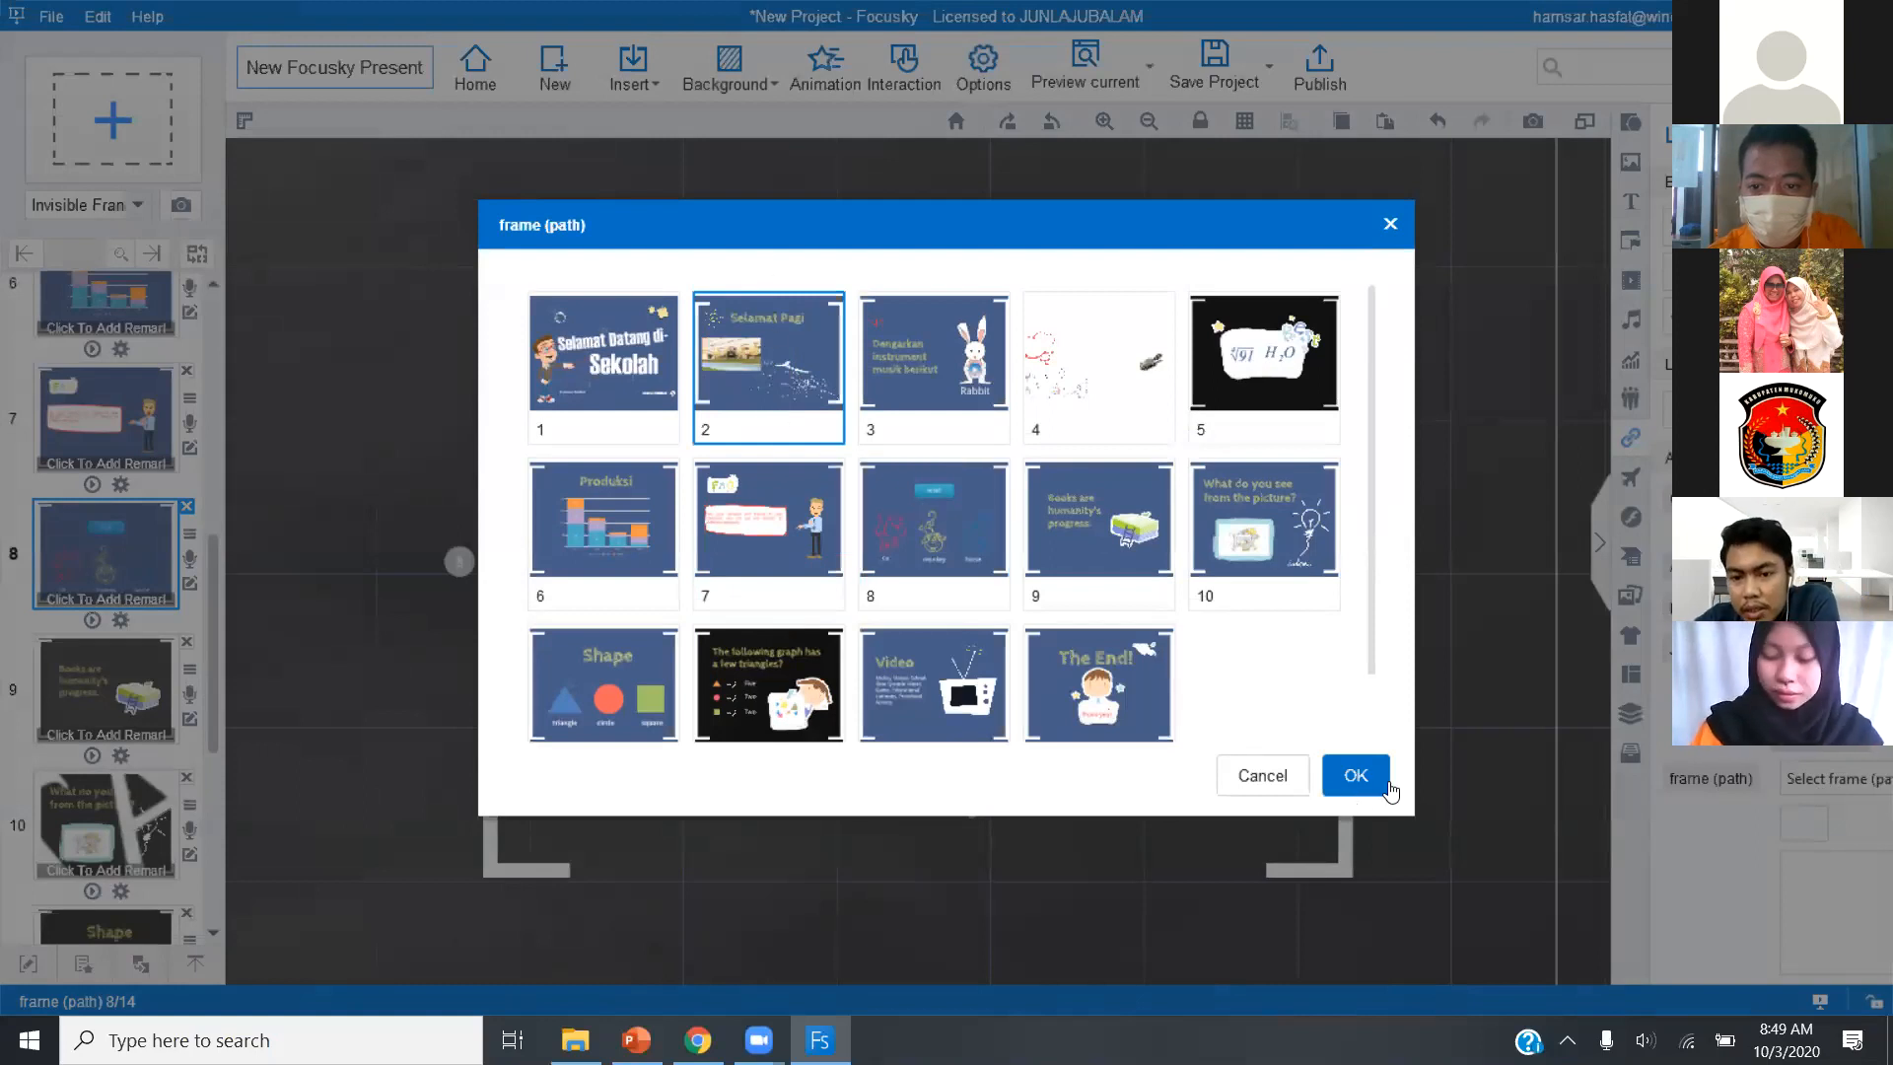
pyautogui.click(1357, 781)
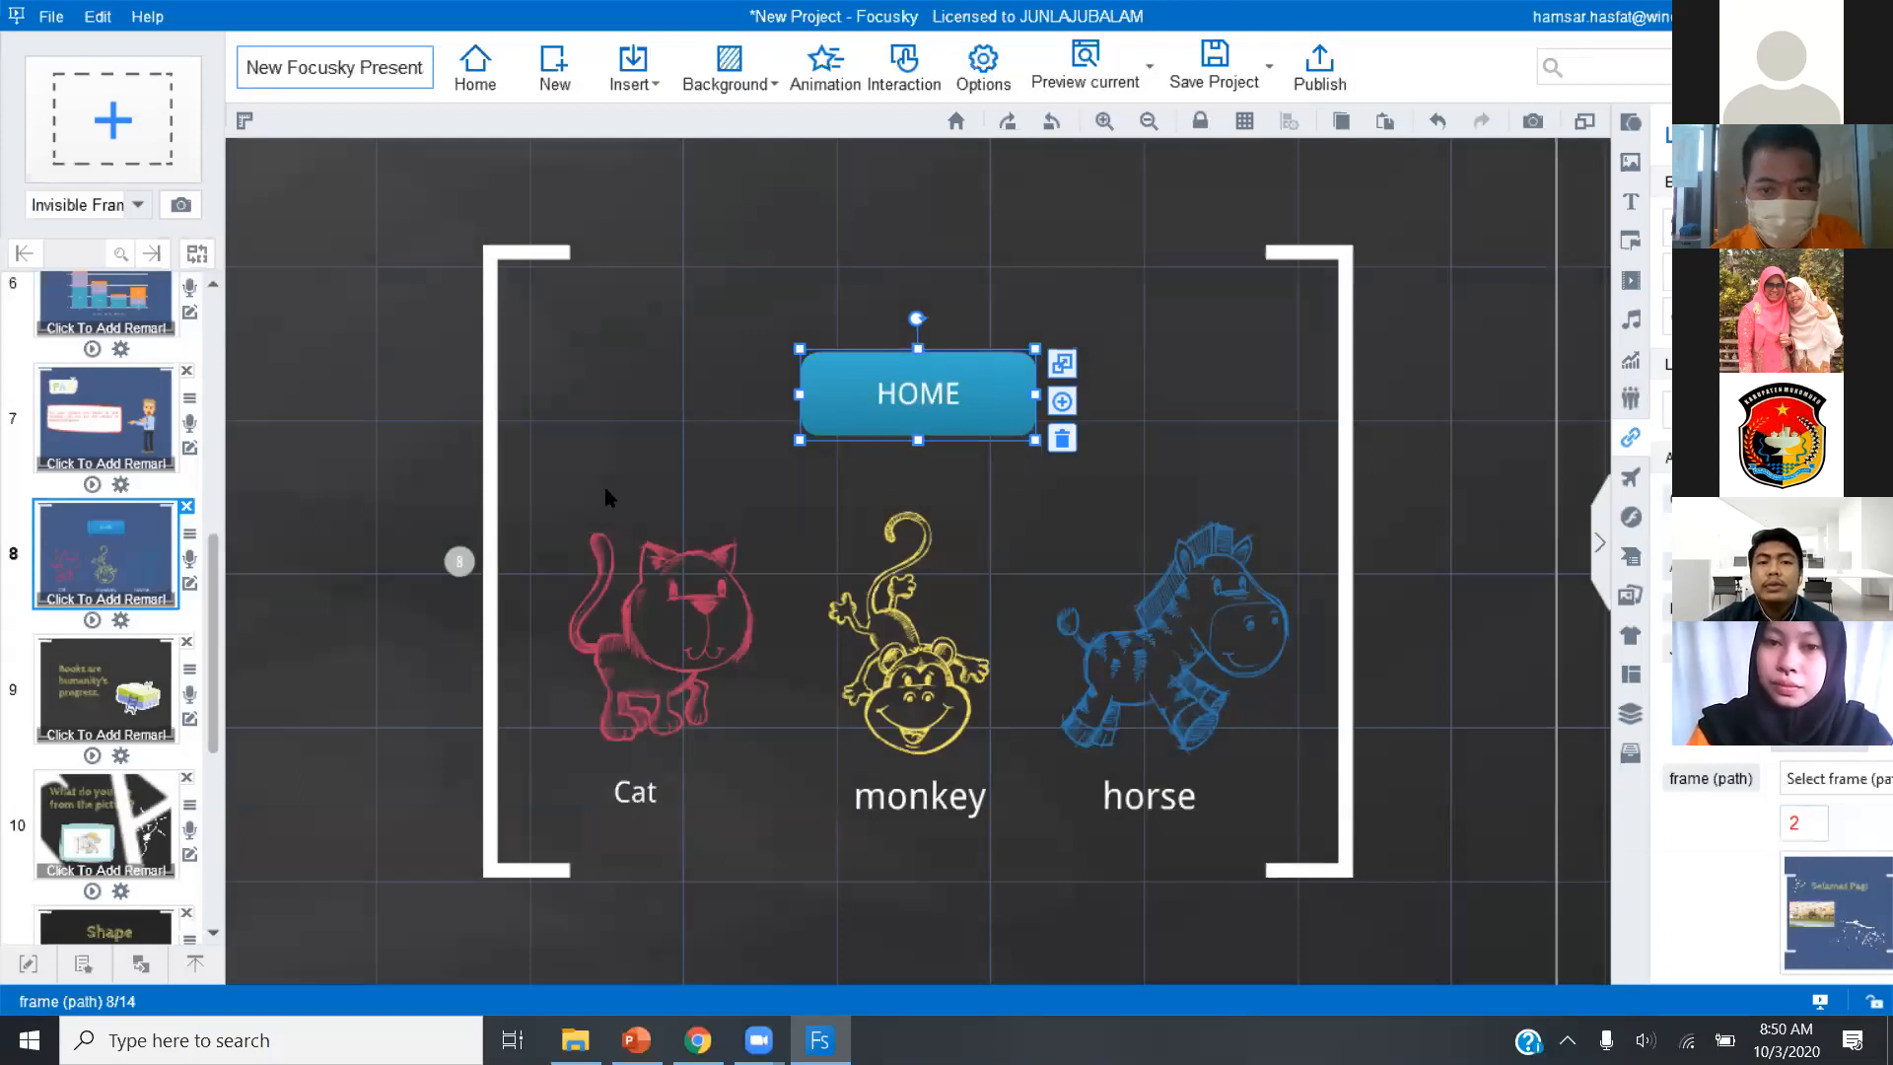
# Examine the insertable object types and the preset colour, image and video backgrounds.
pyautogui.click(434, 294)
pyautogui.click(613, 77)
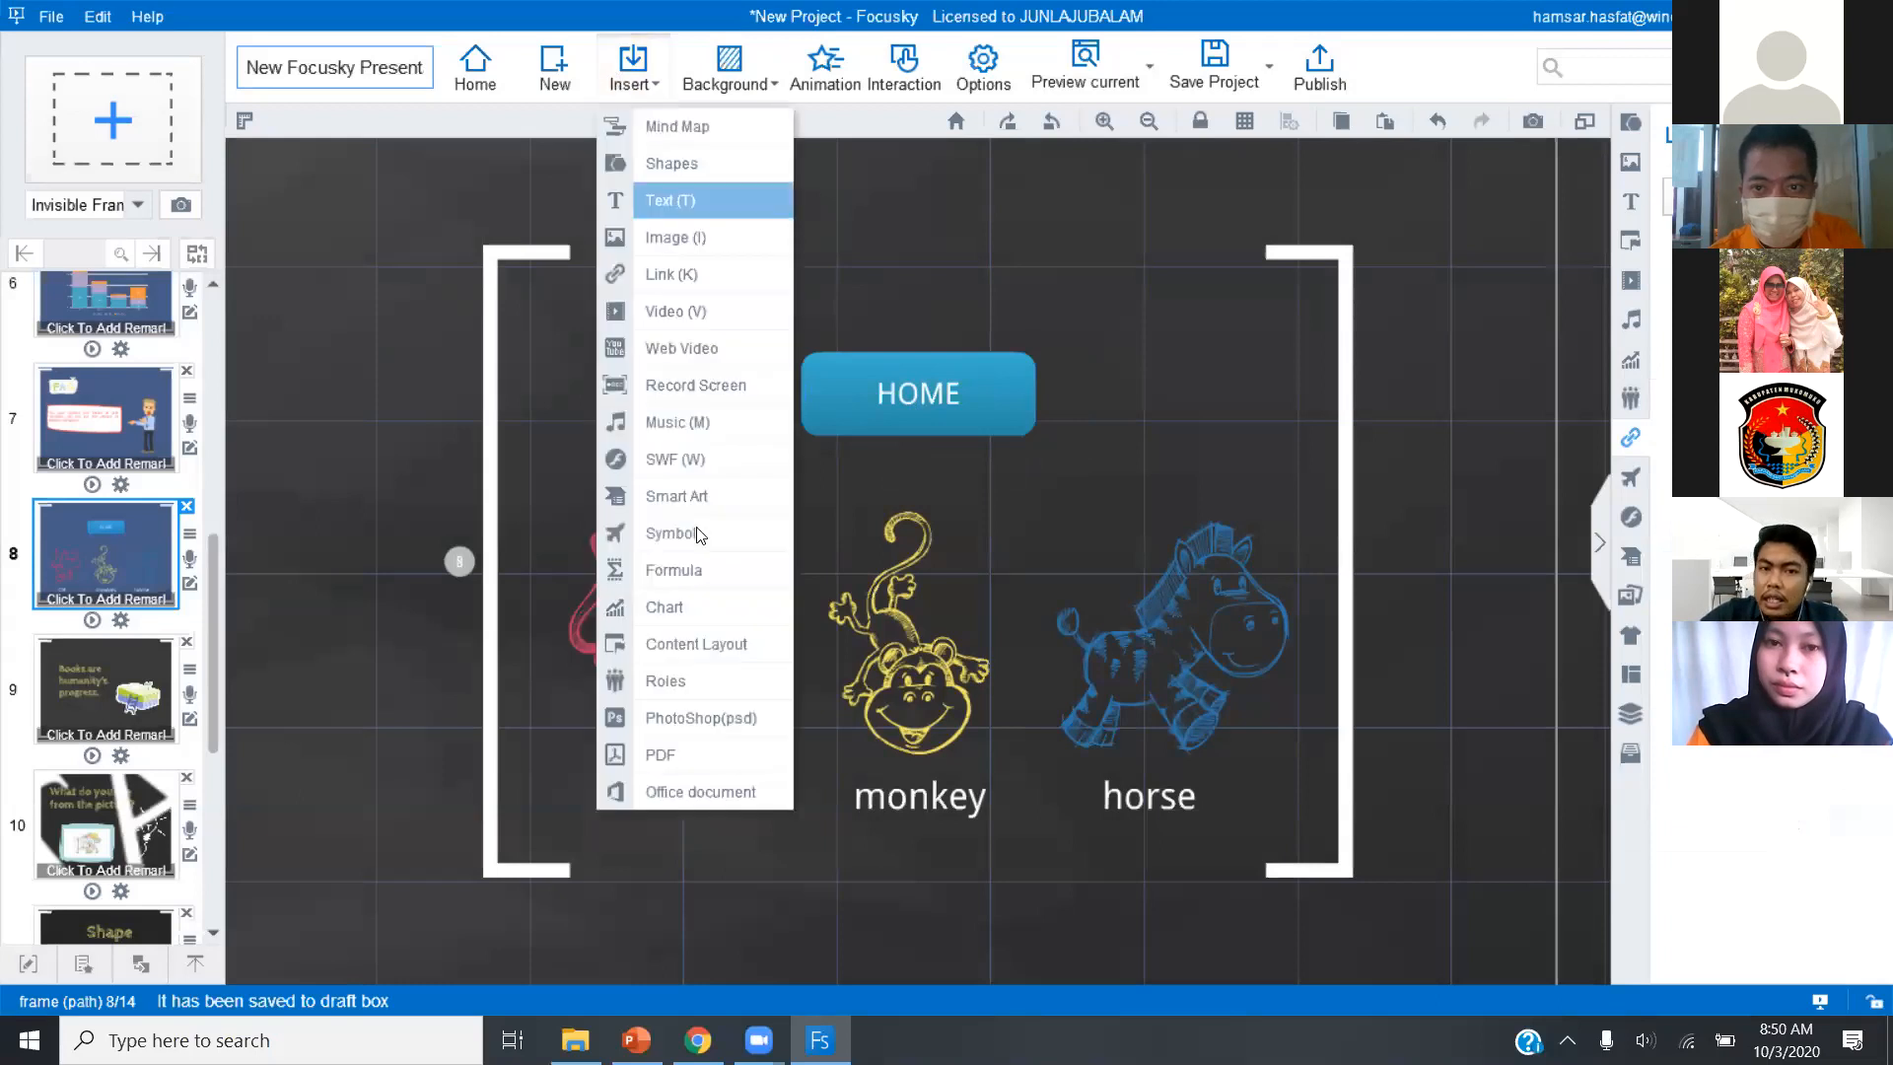
pyautogui.click(844, 163)
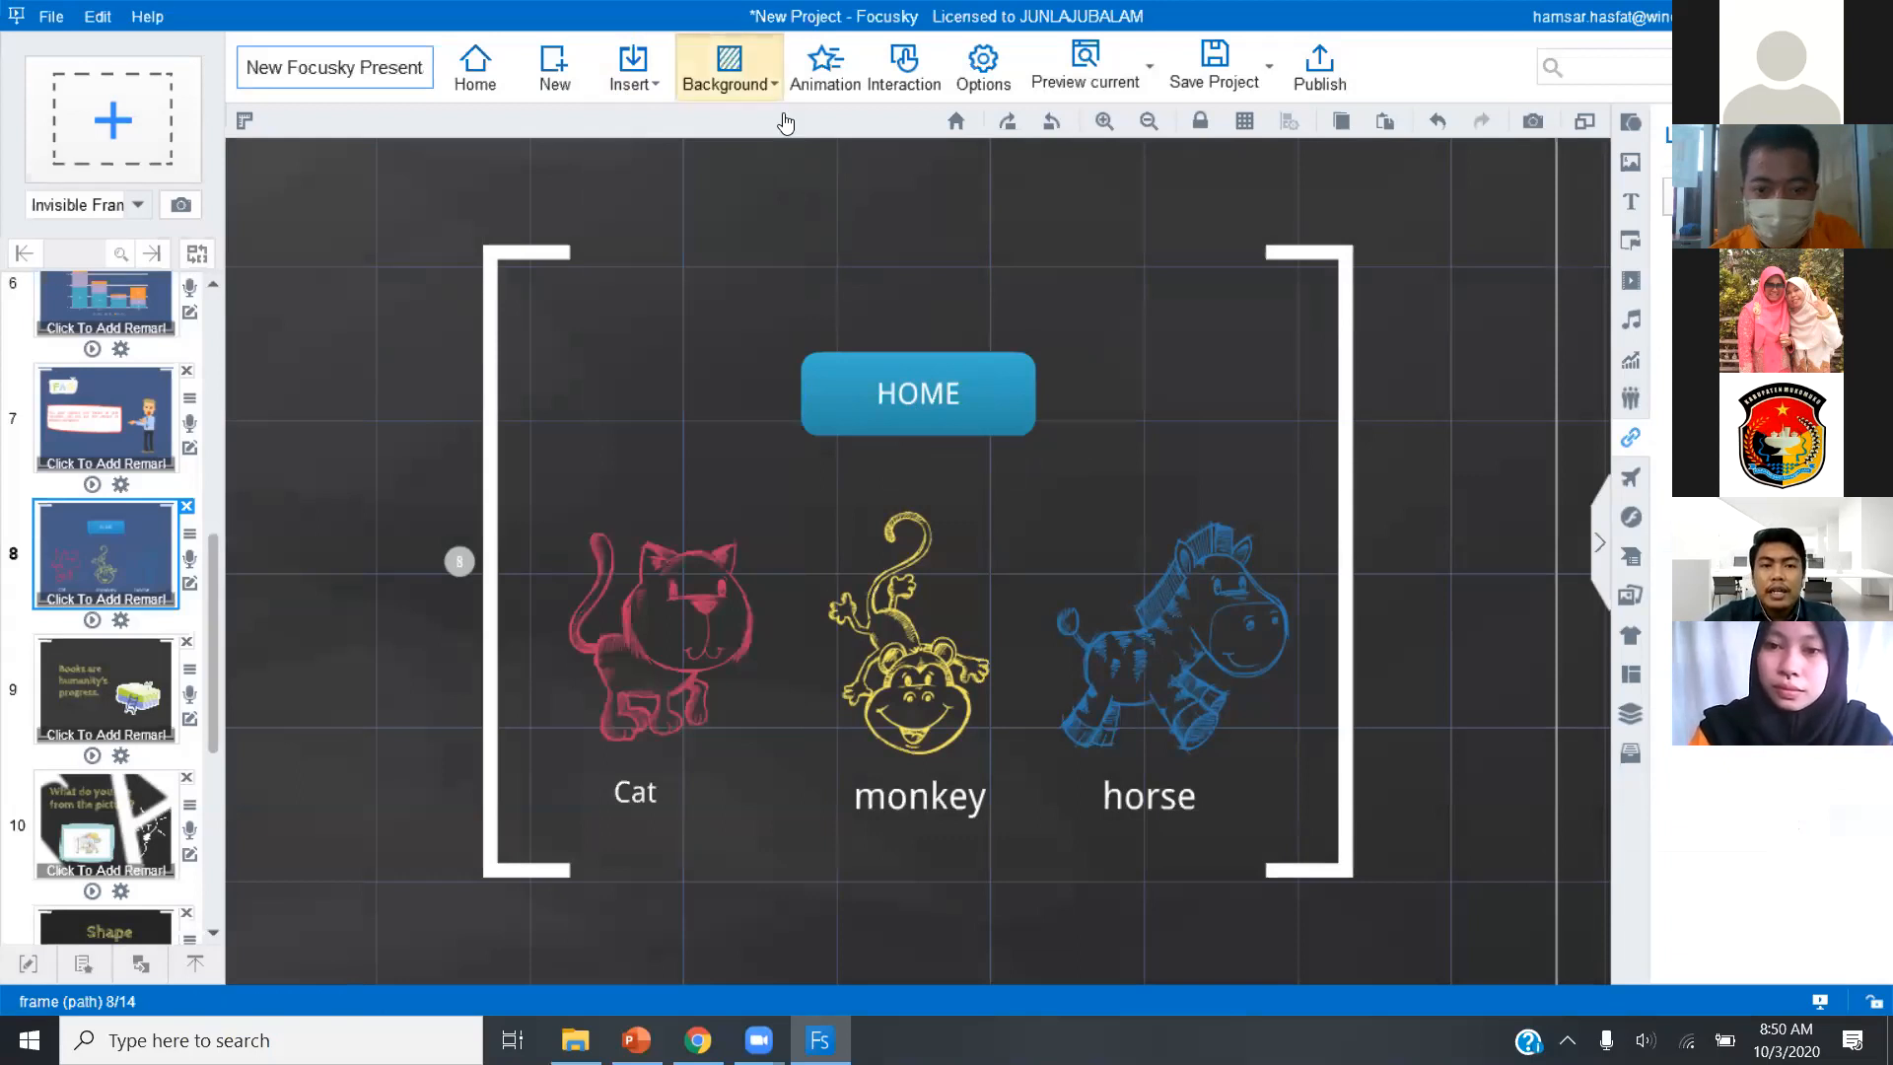
pyautogui.click(729, 67)
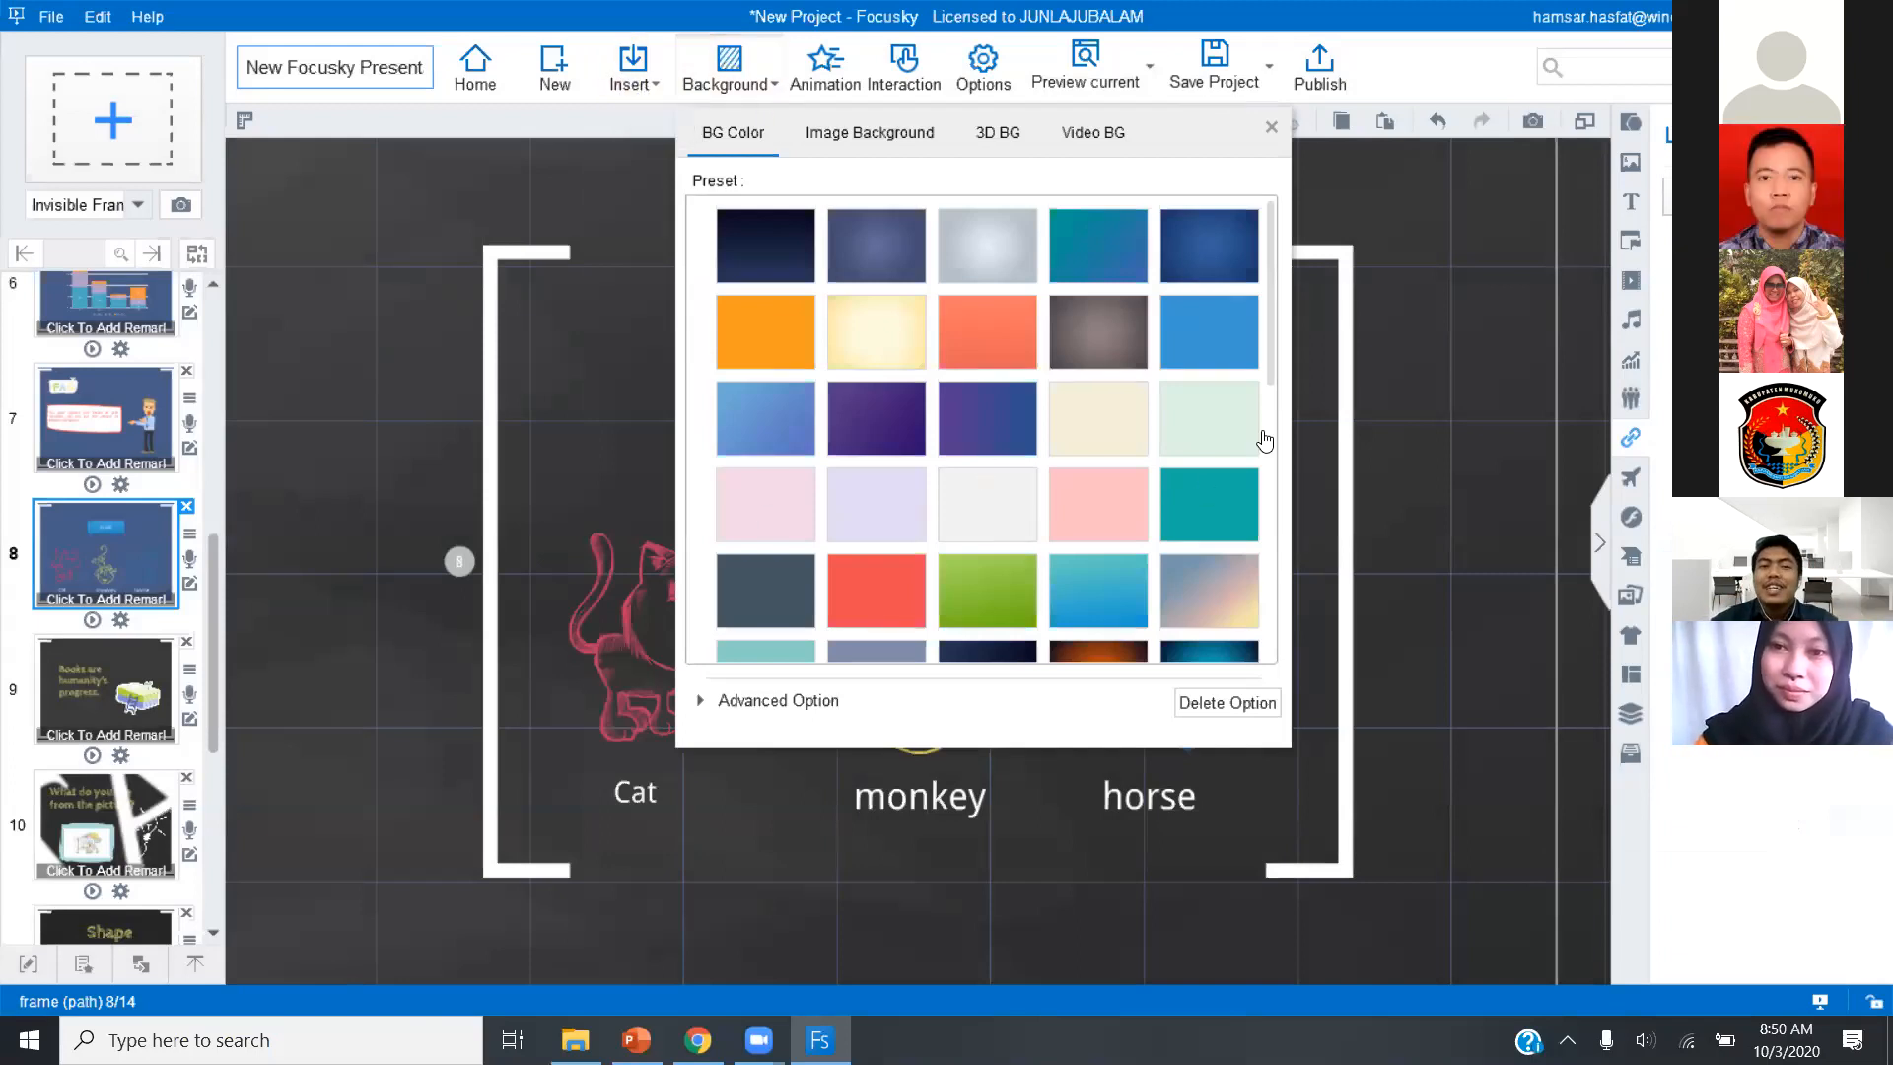
pyautogui.click(920, 143)
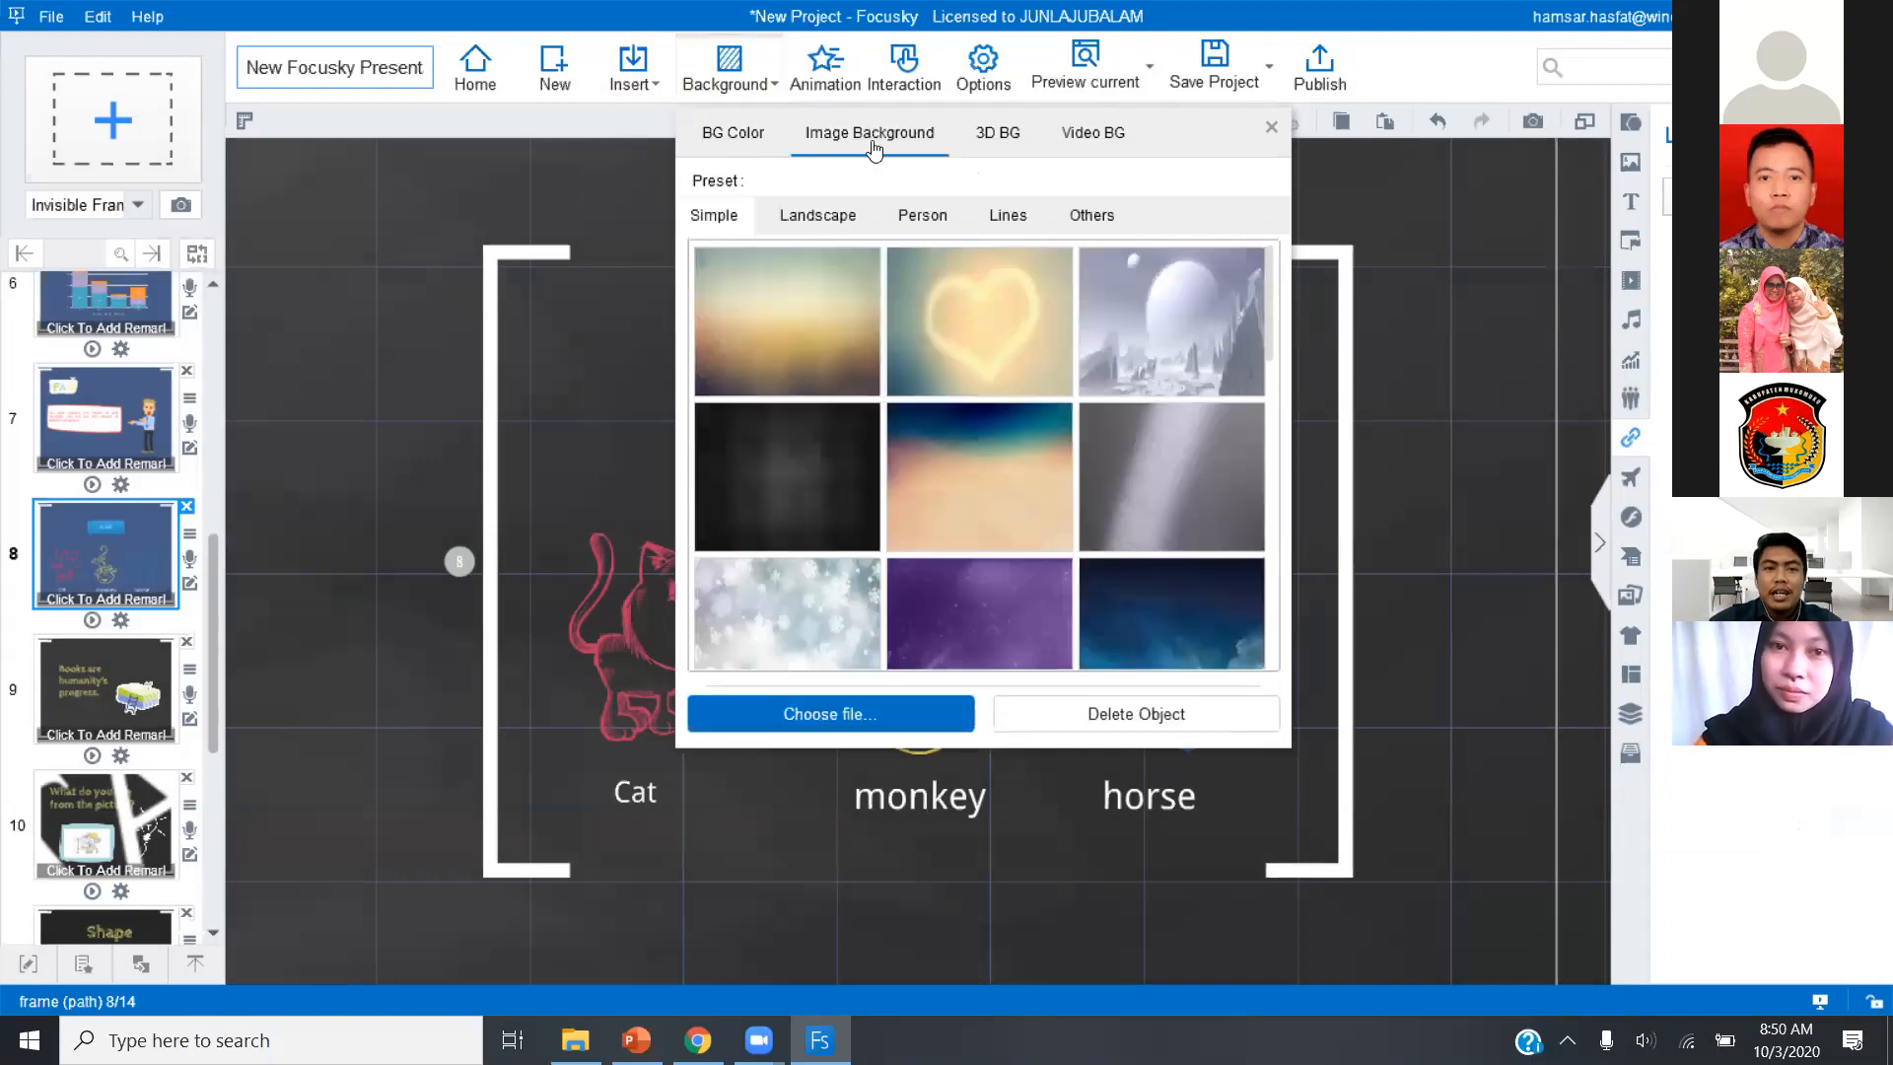
pyautogui.click(784, 145)
pyautogui.click(1003, 139)
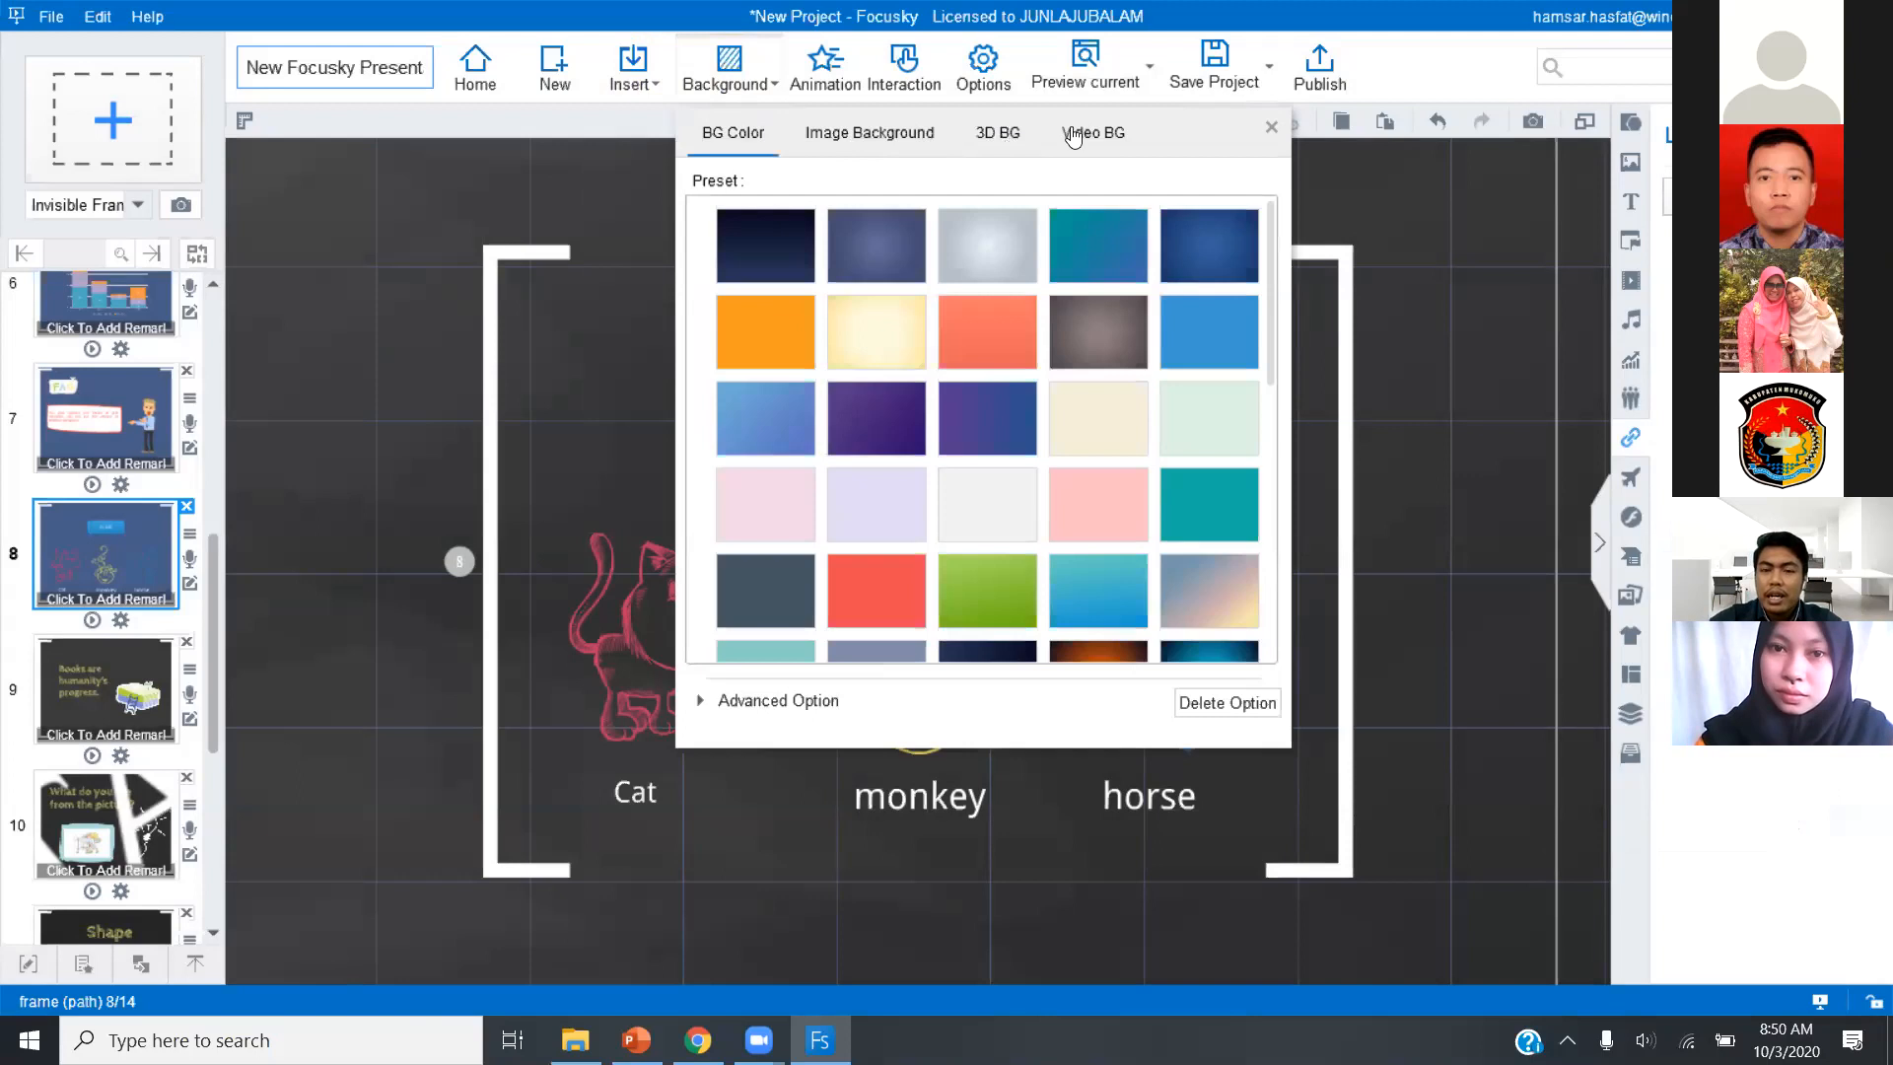
pyautogui.click(1122, 137)
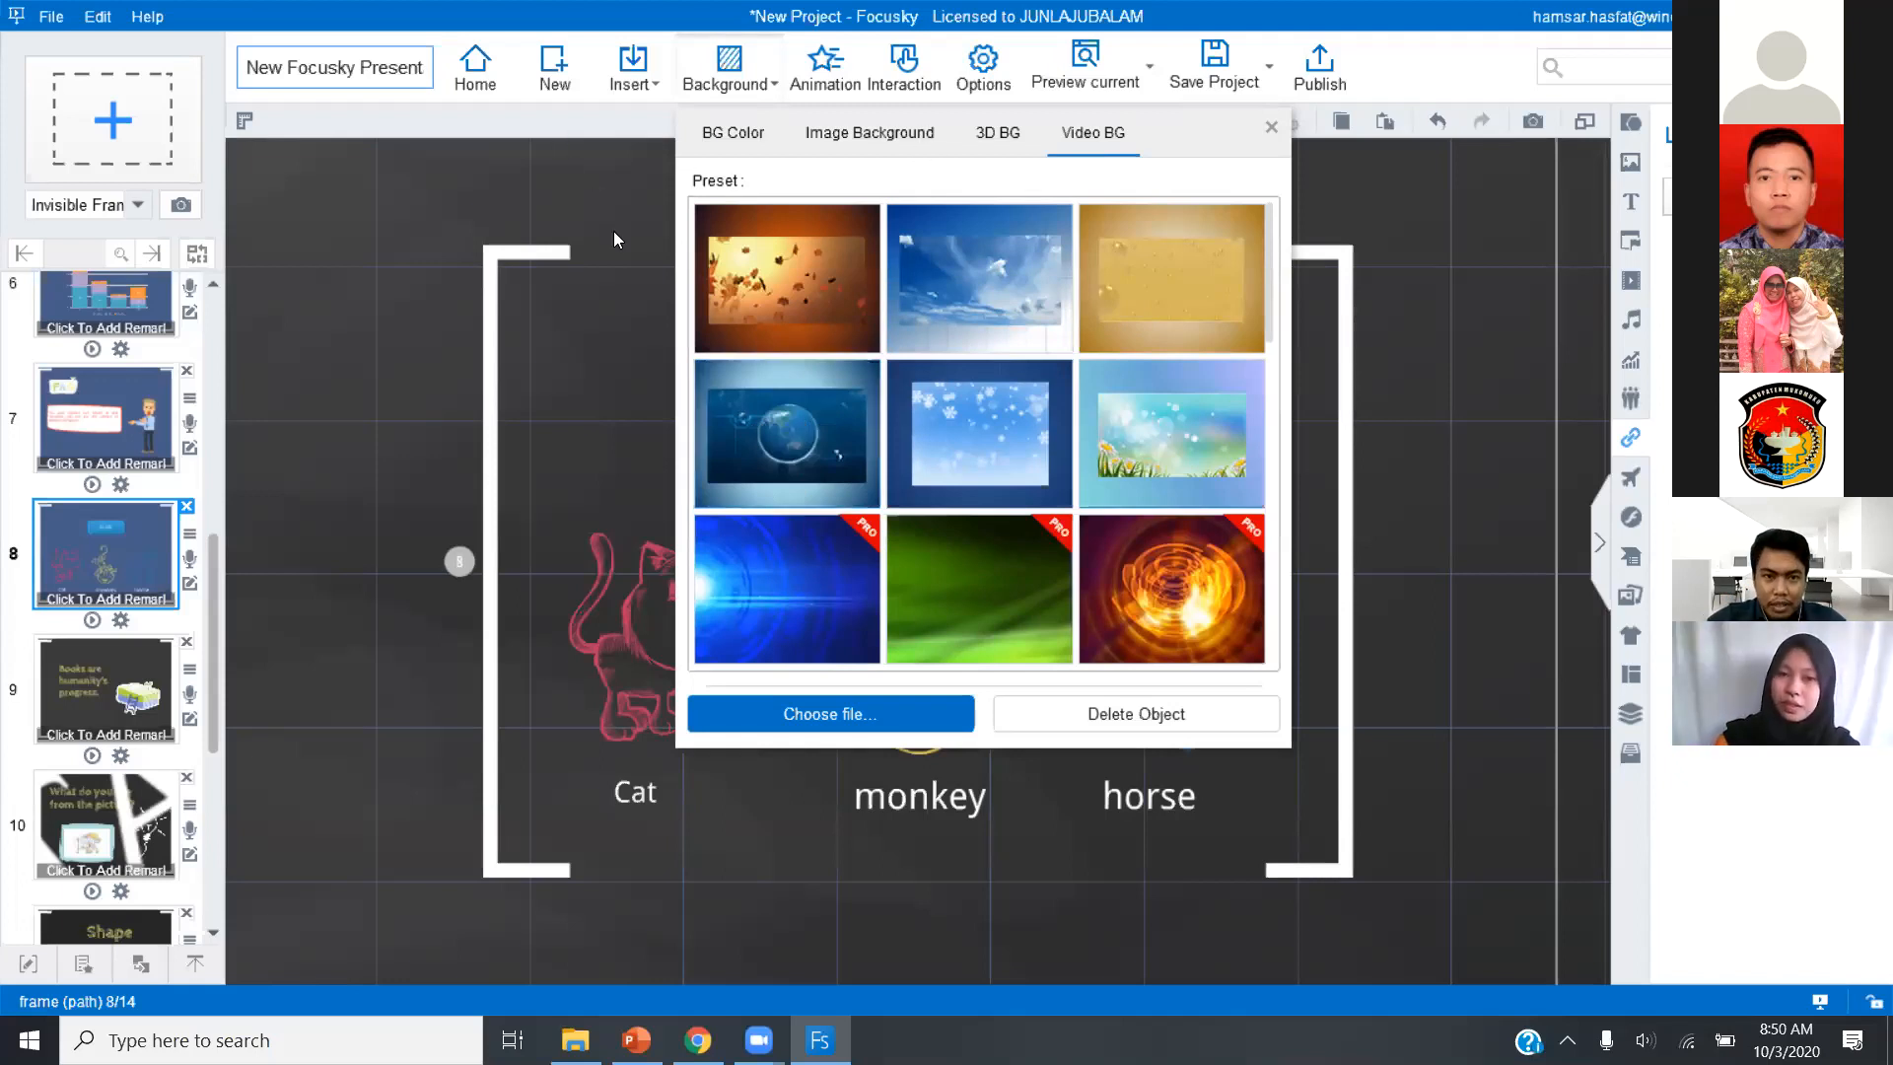
# Add the Shelling entrance effect to the Selamat Datang di- title on slide 1 in the animation editor.
pyautogui.click(831, 76)
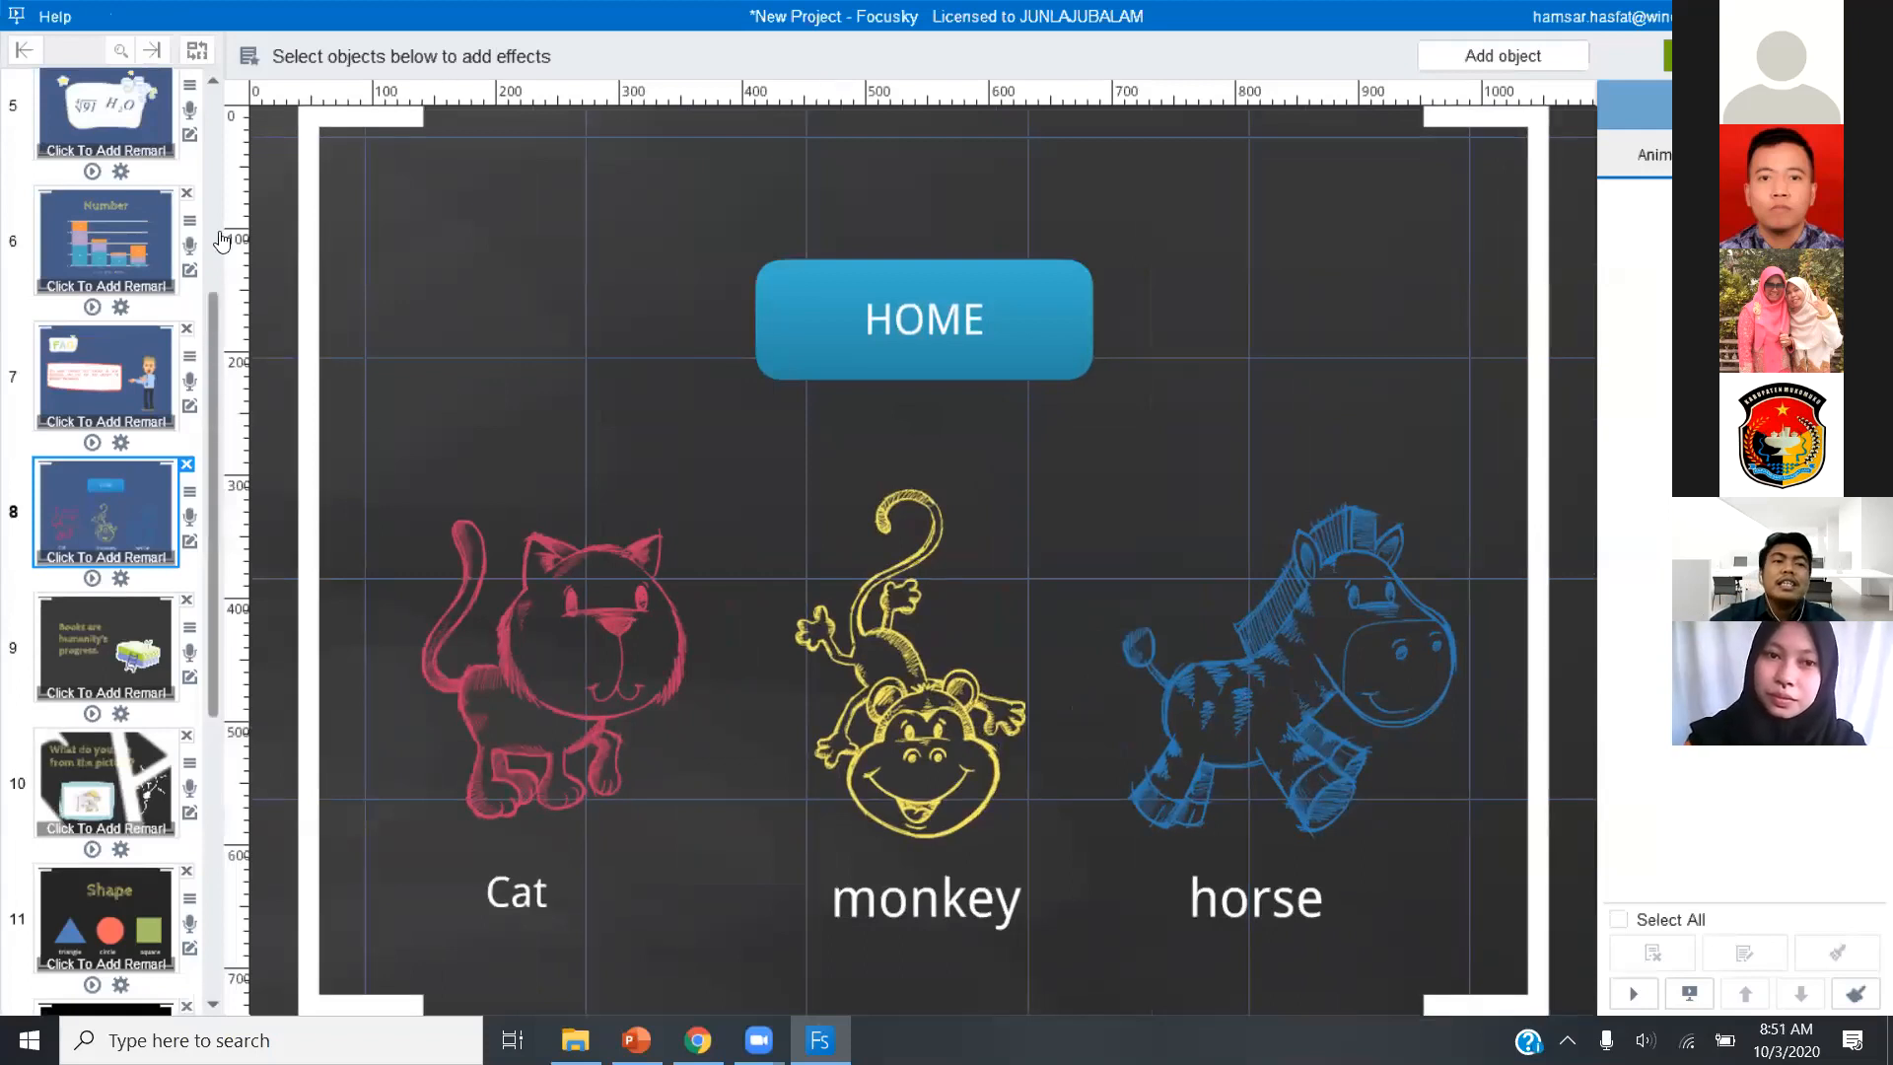
pyautogui.scroll(5, 148, 197)
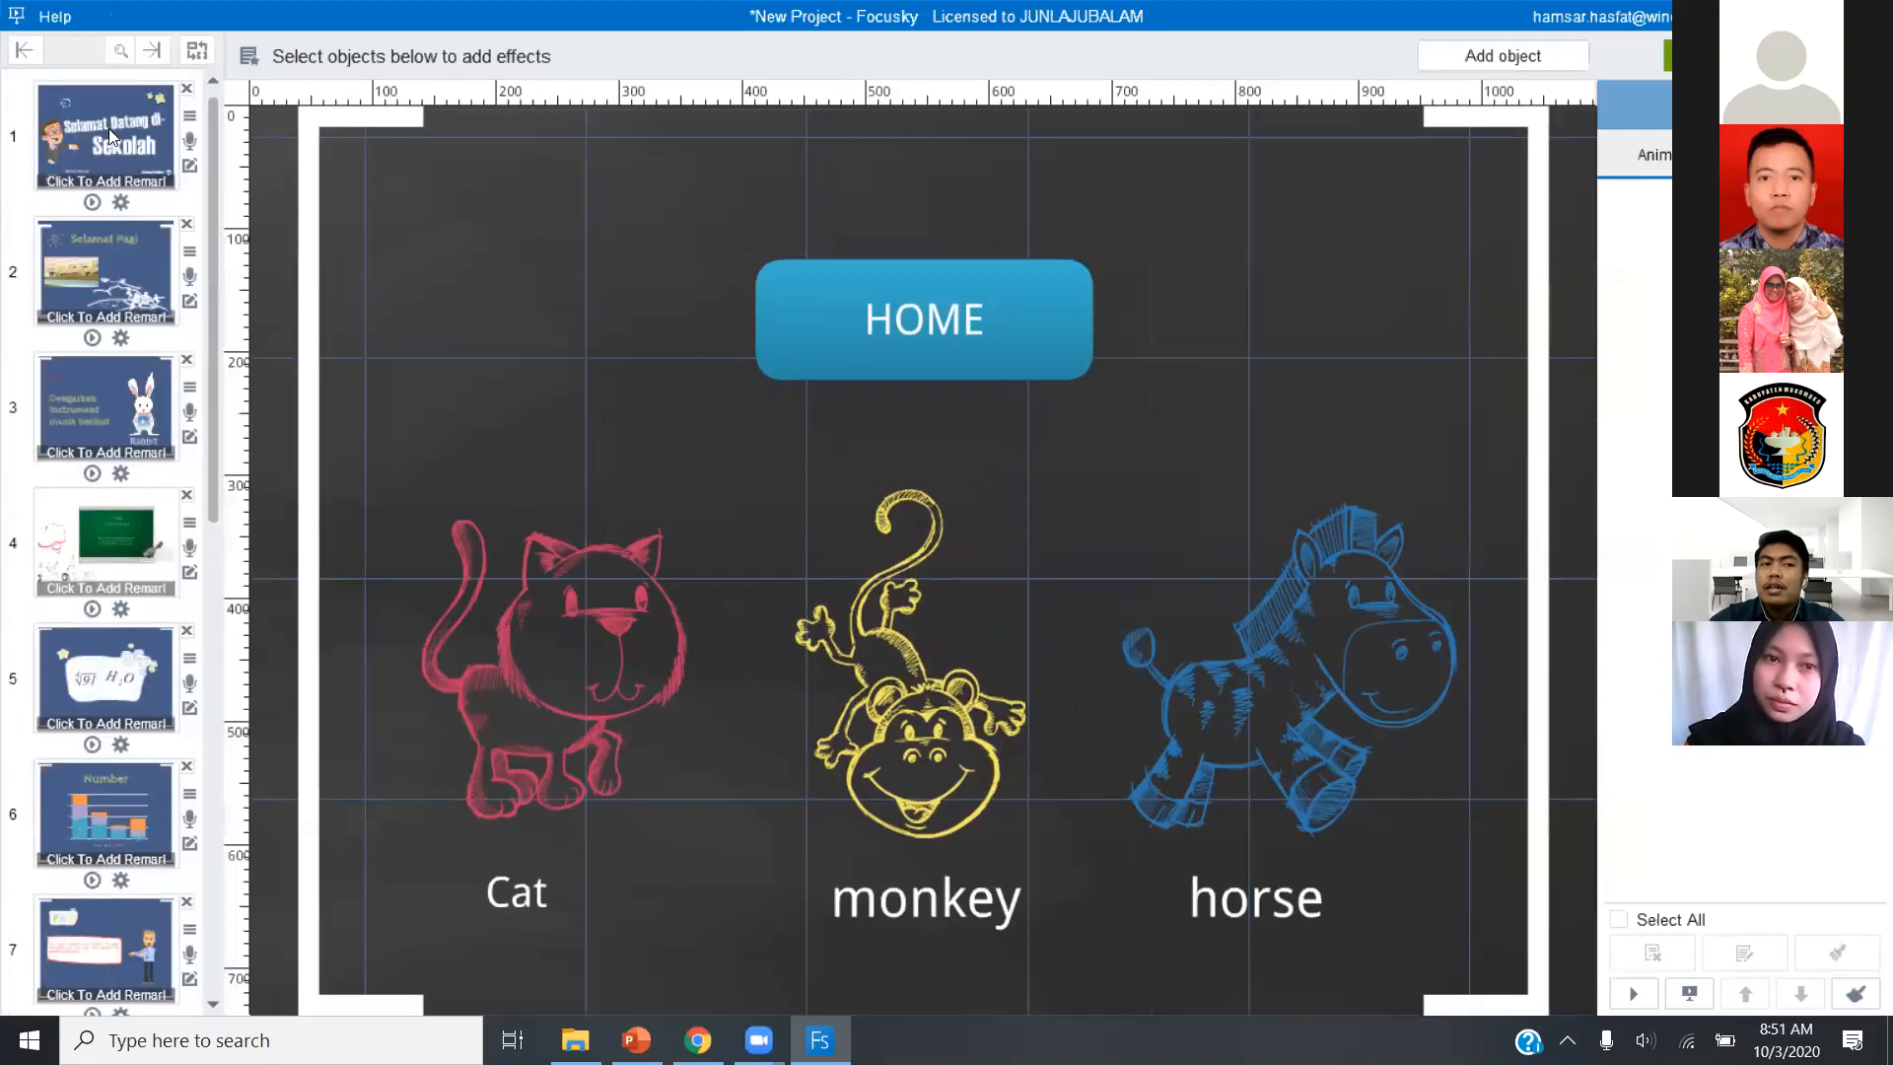
pyautogui.click(108, 128)
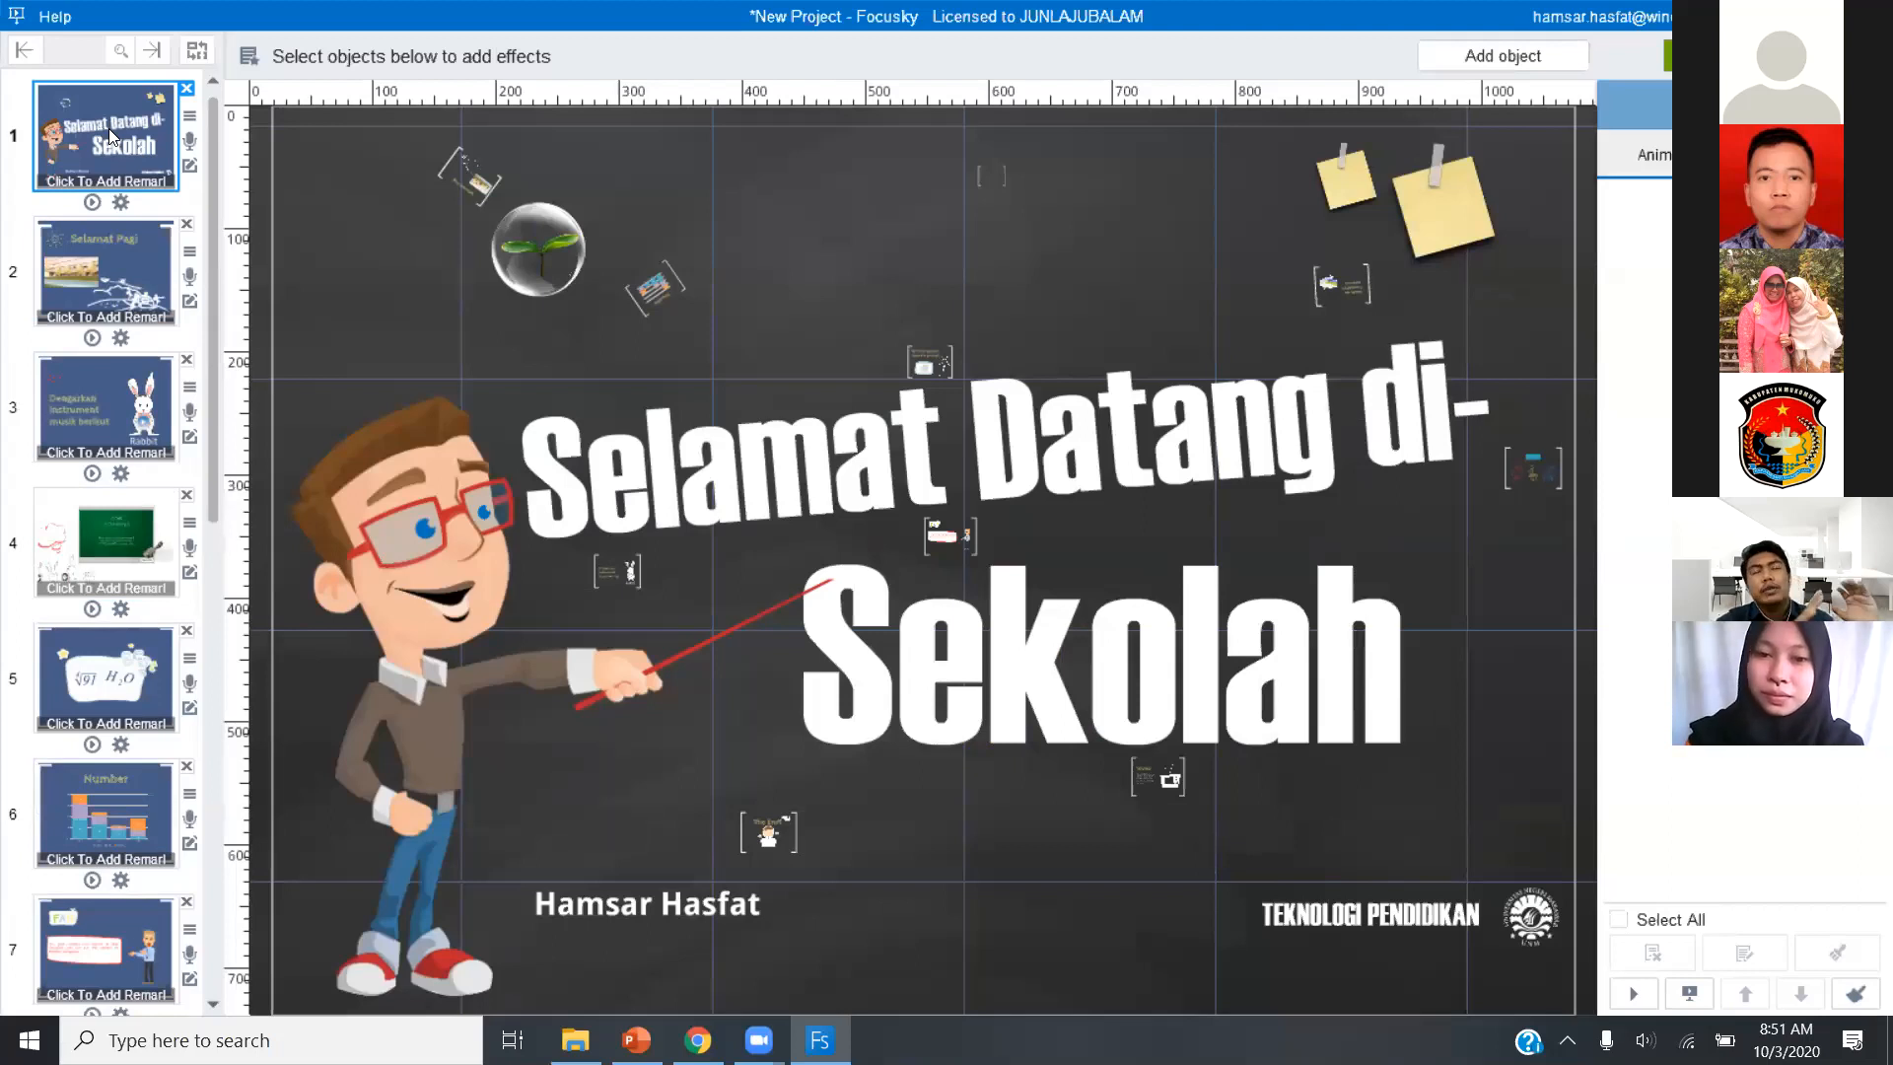
pyautogui.click(912, 480)
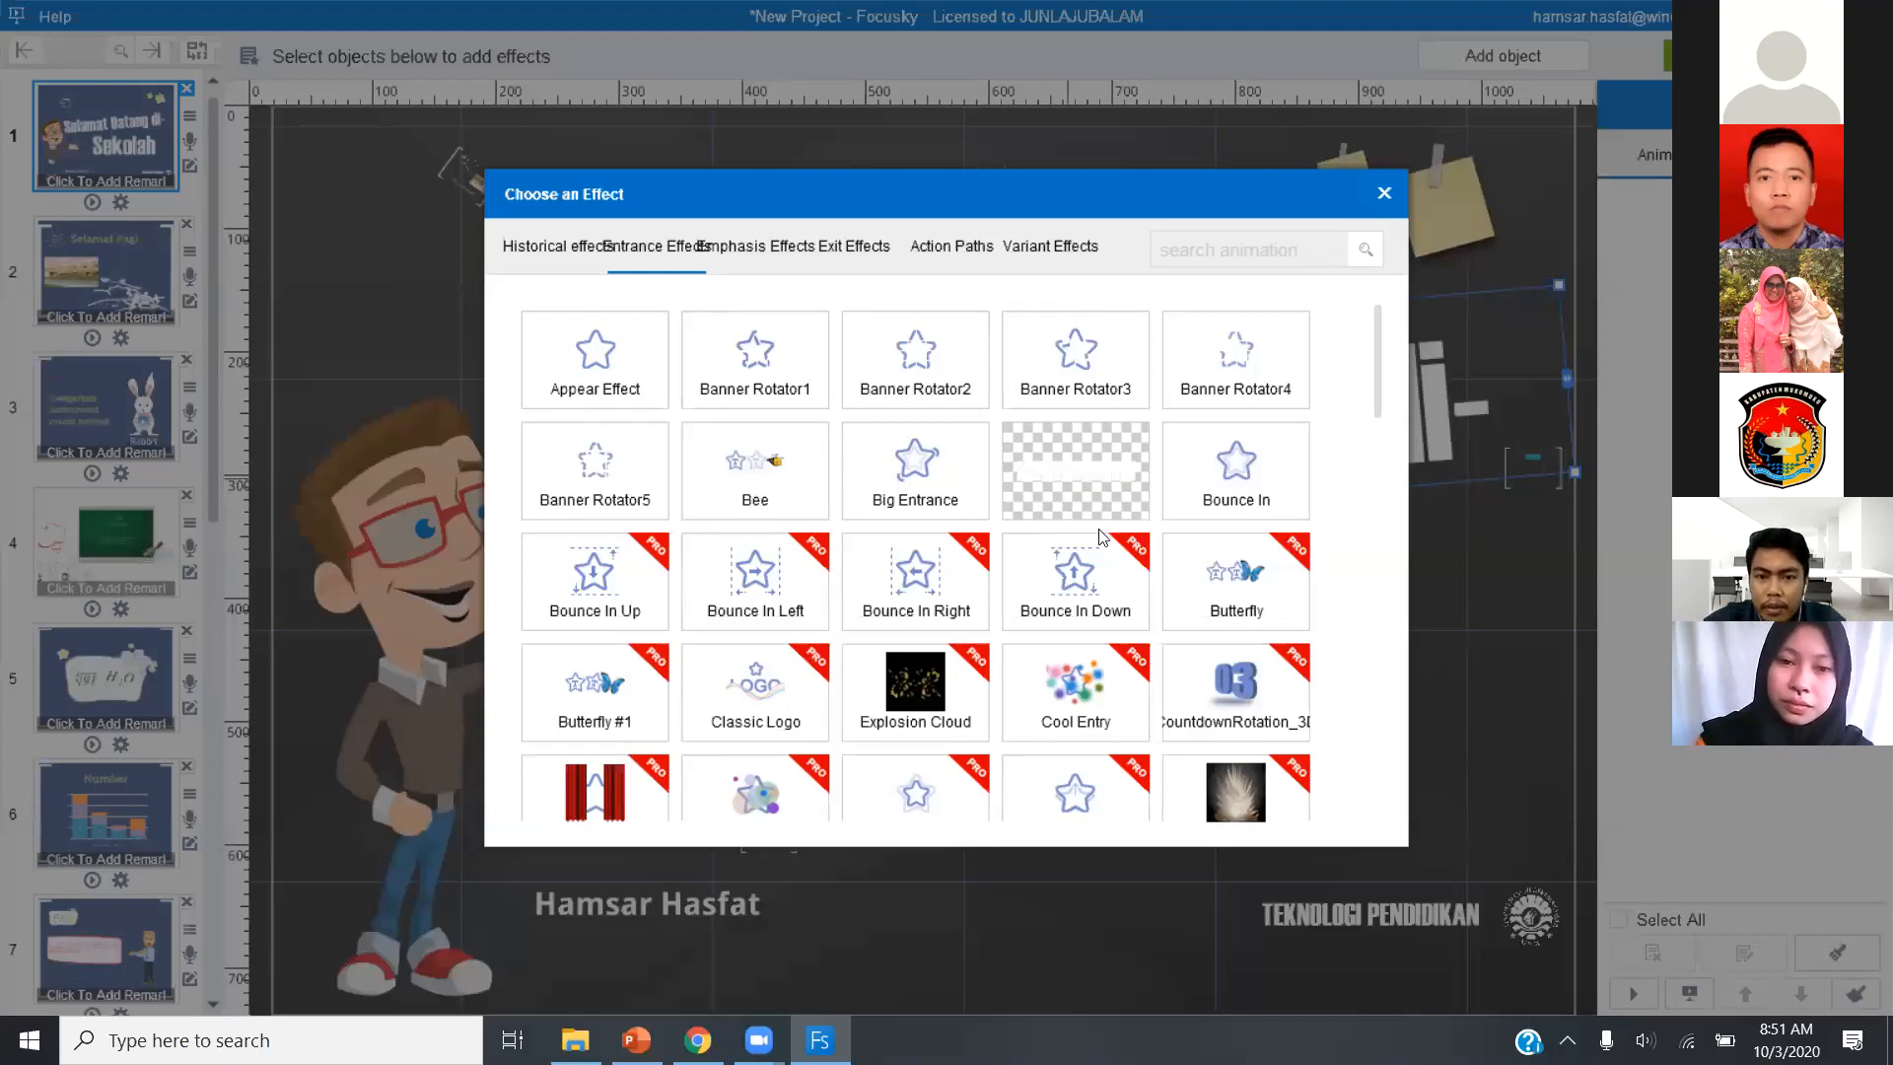
pyautogui.click(1066, 477)
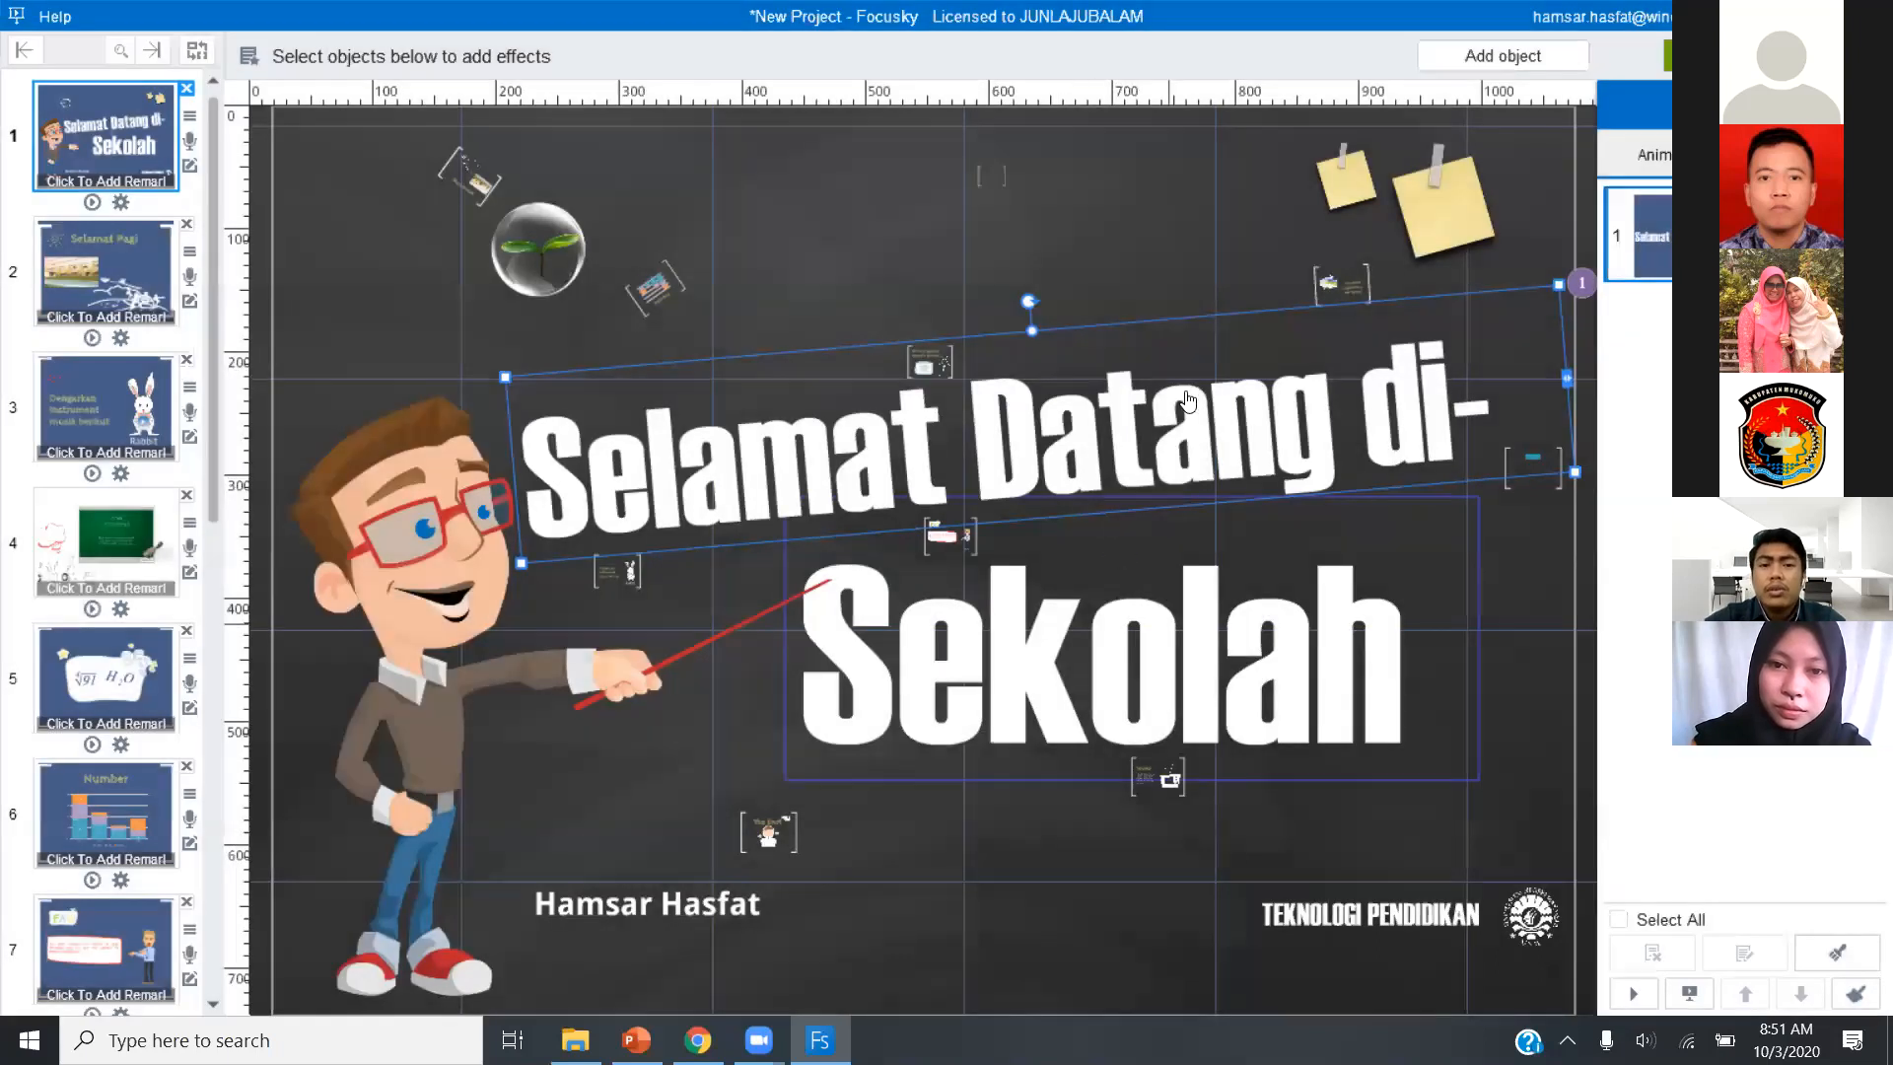
# Add the Banner Rotator4 entrance effect to the Sekolah text on slide 1 and preview the slide's animations.
pyautogui.click(1092, 394)
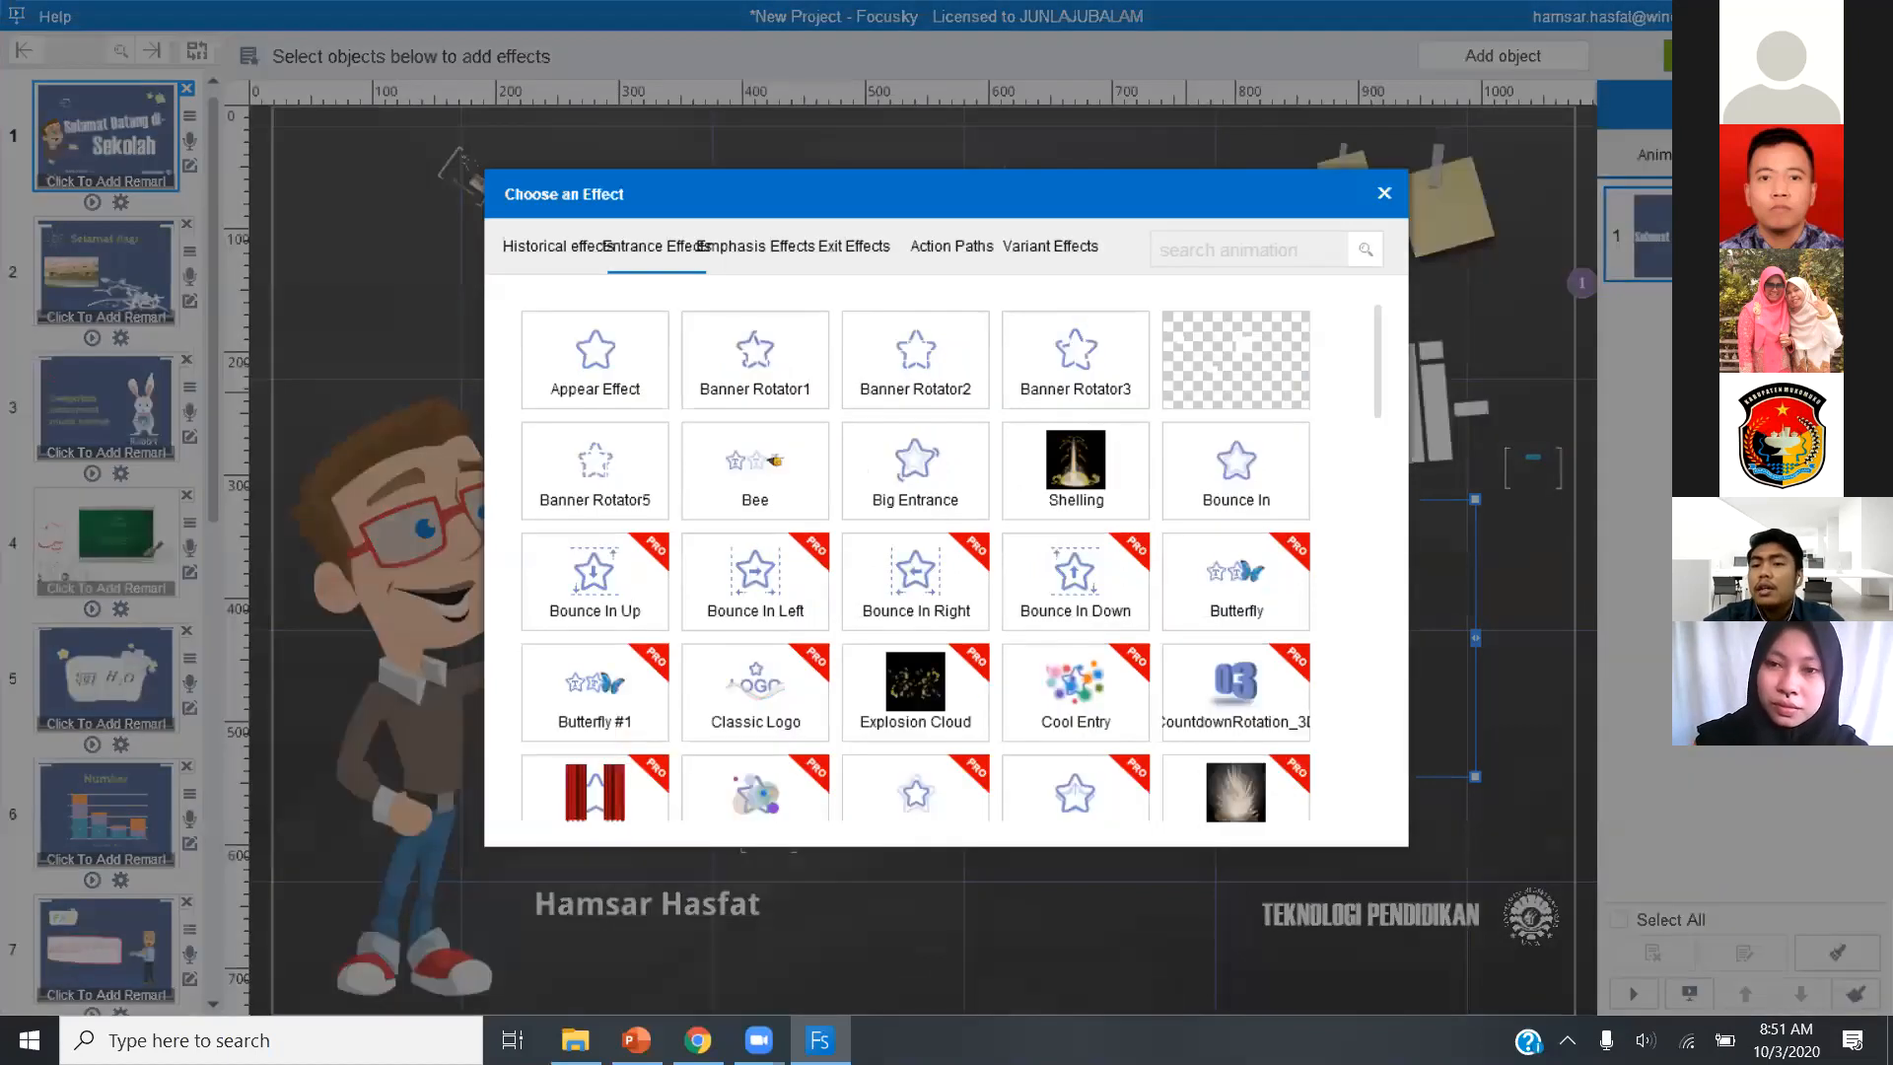
pyautogui.click(1235, 360)
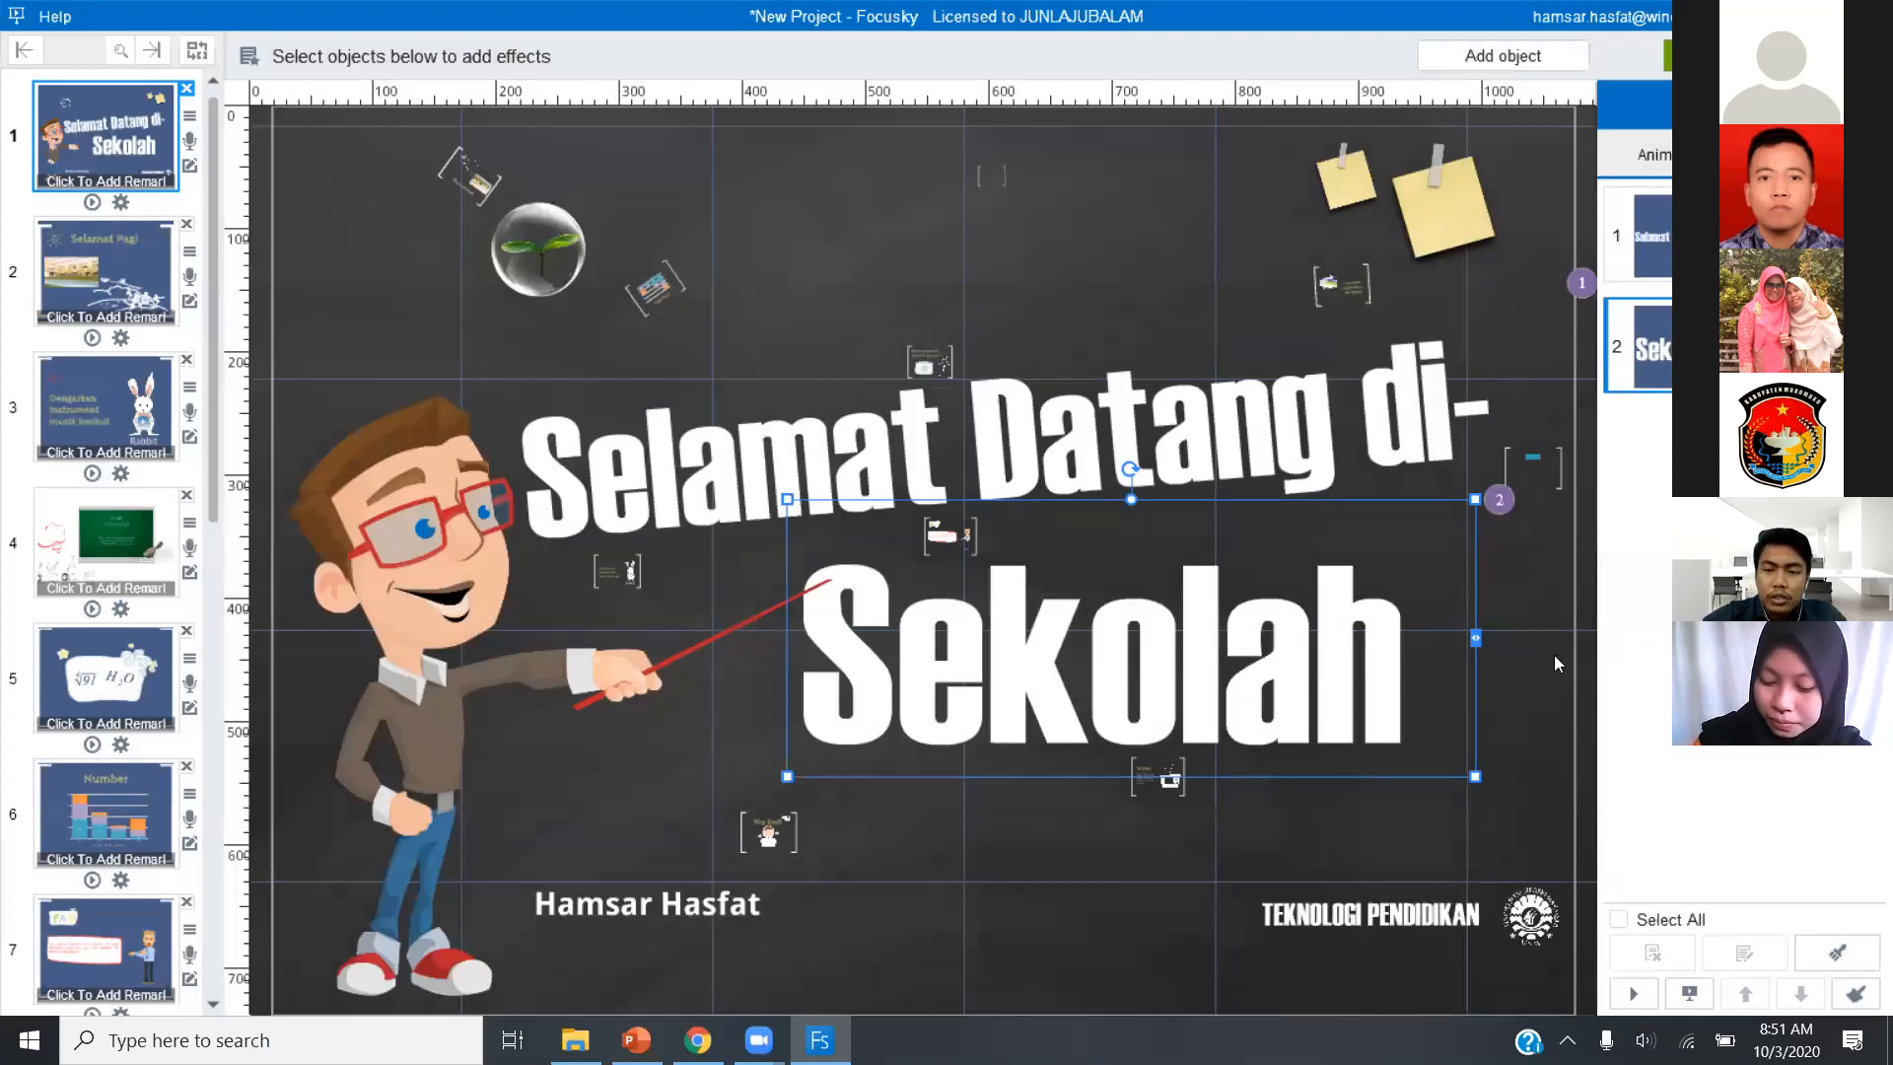
pyautogui.click(1635, 993)
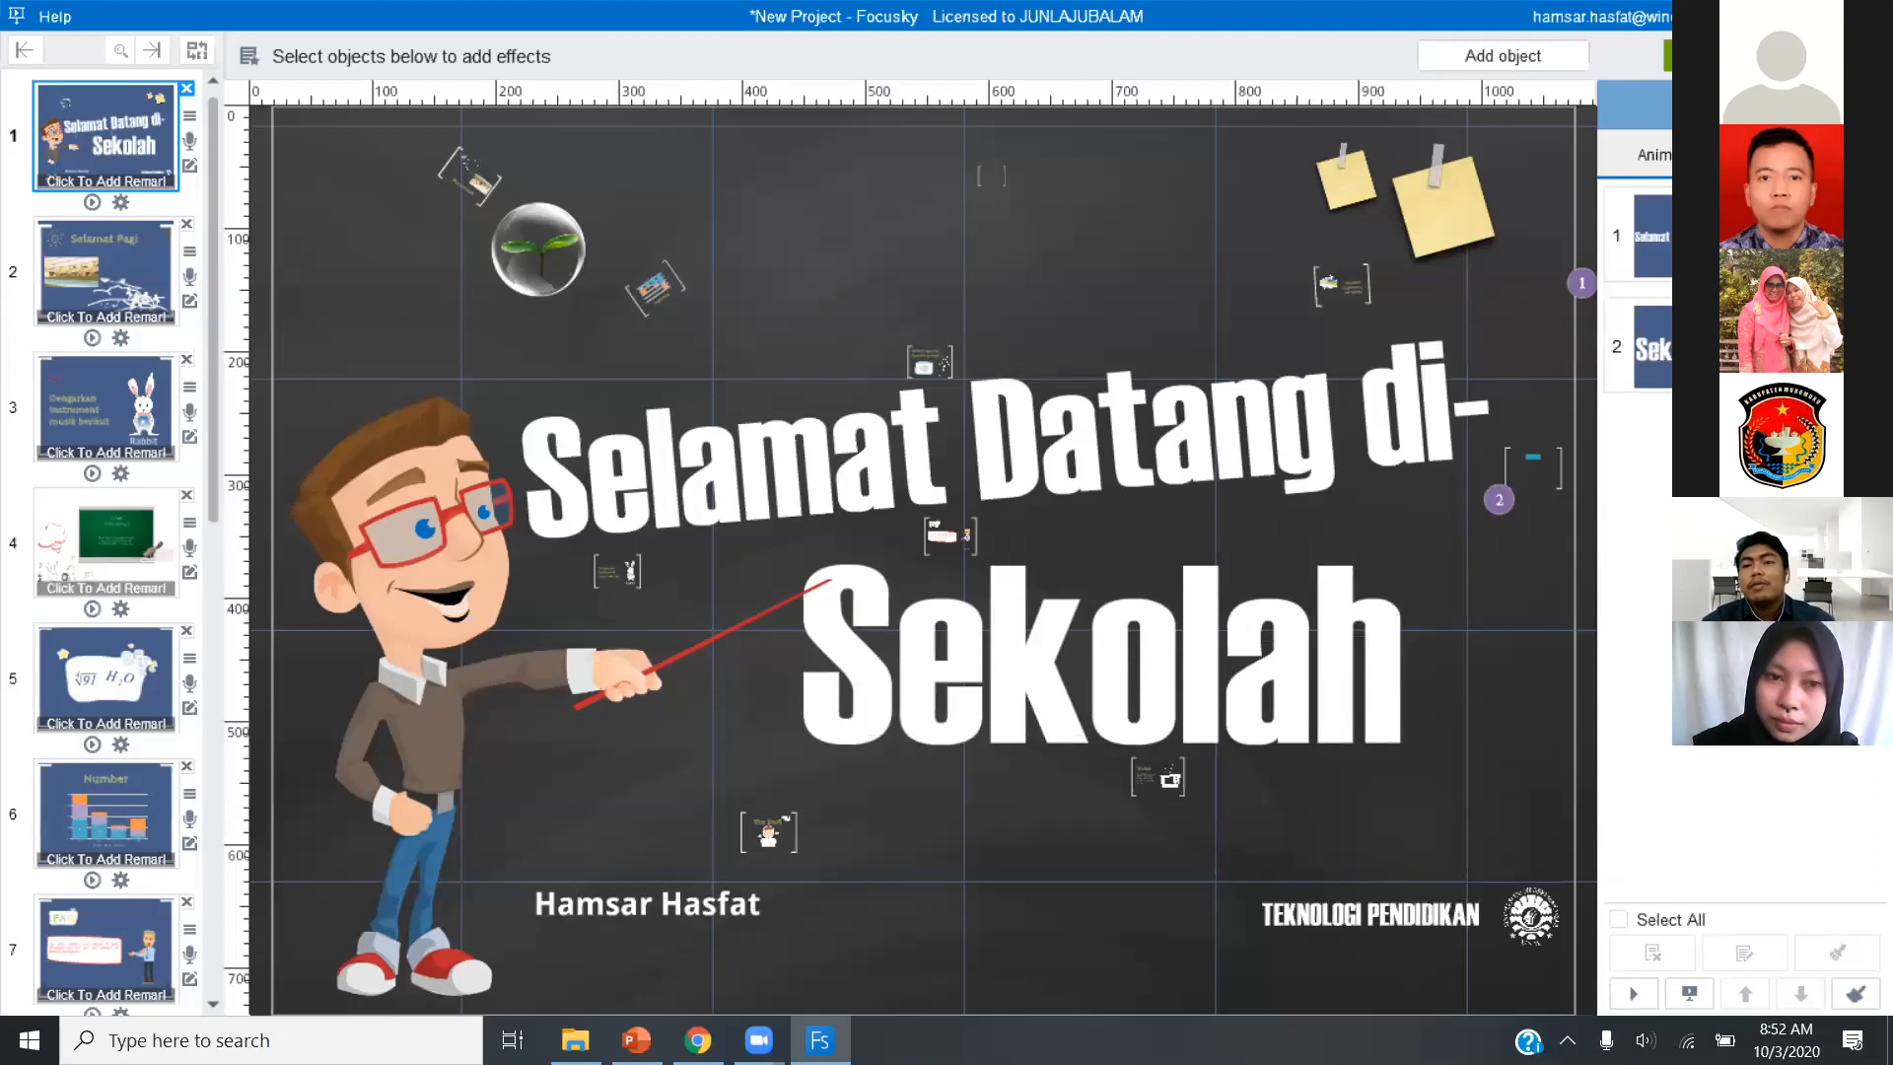
# View the path transition from slide 1 to slide 2 on the main canvas.
pyautogui.click(146, 304)
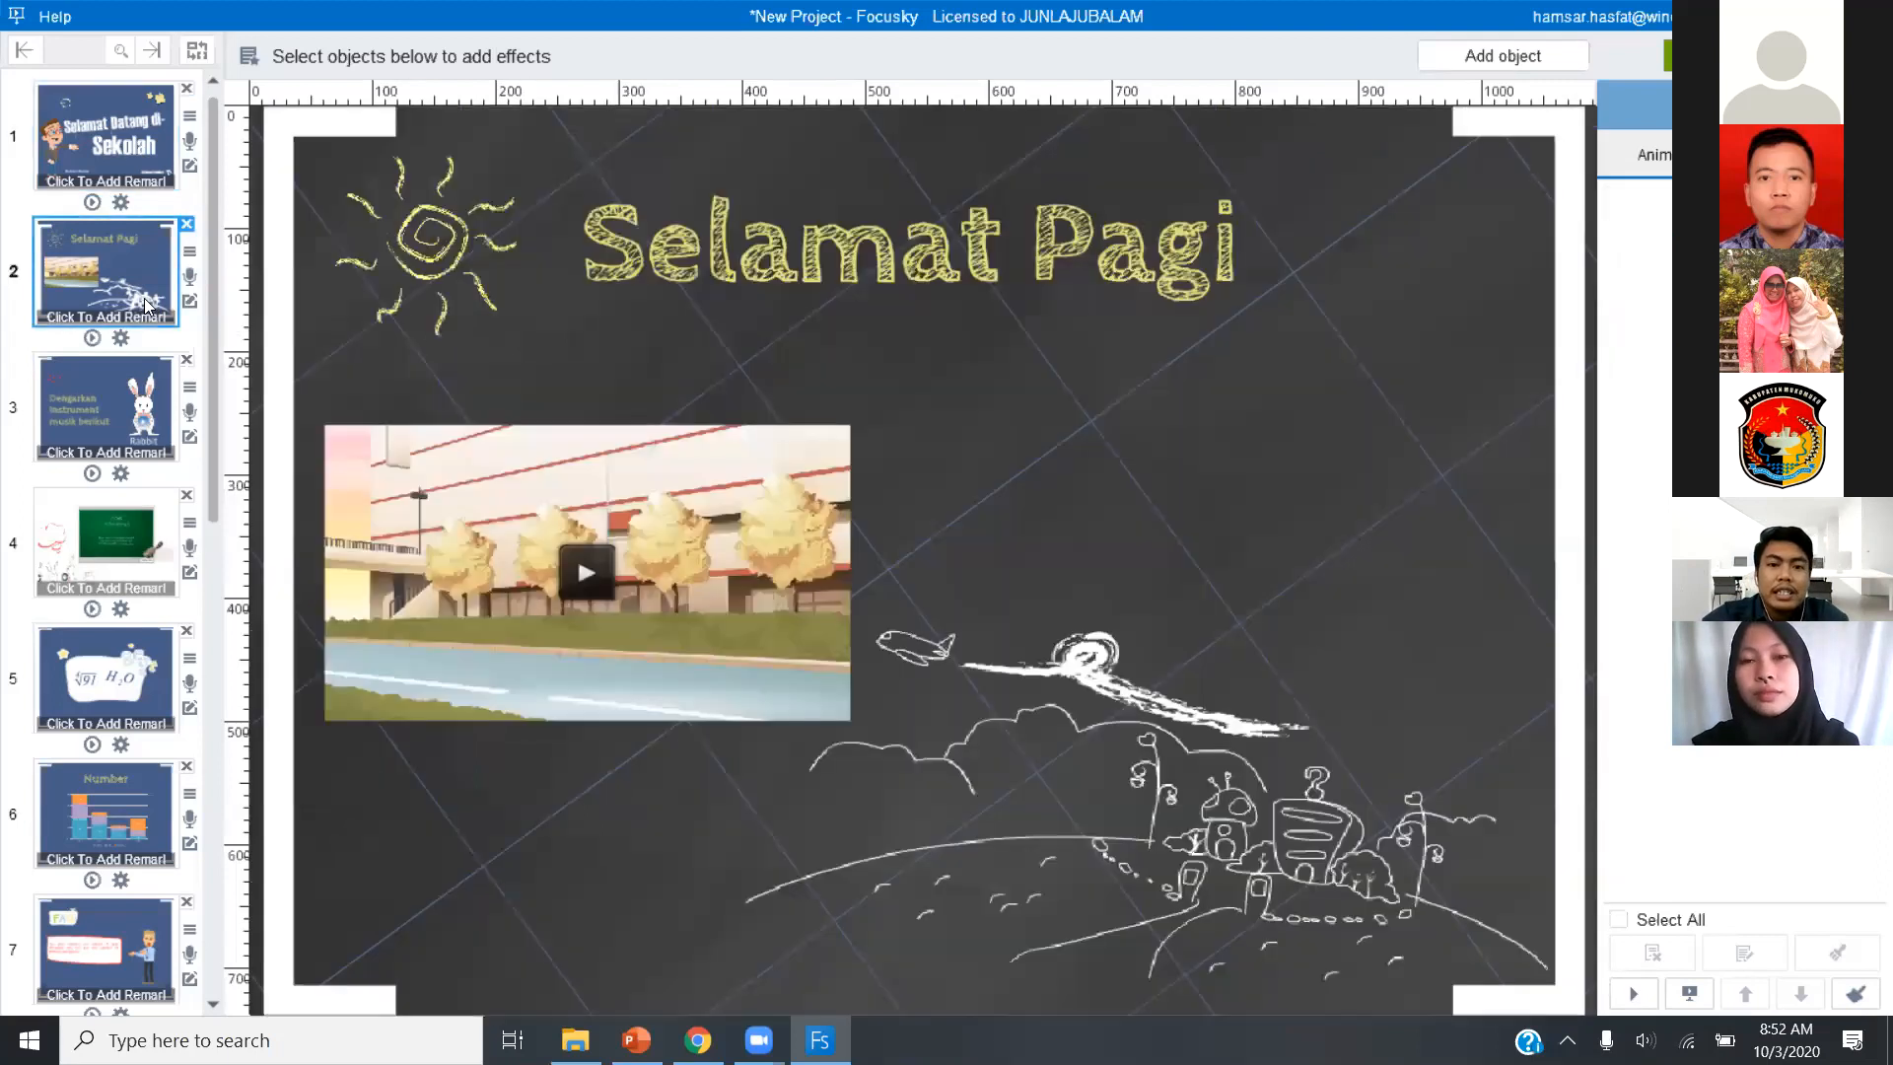
pyautogui.click(996, 242)
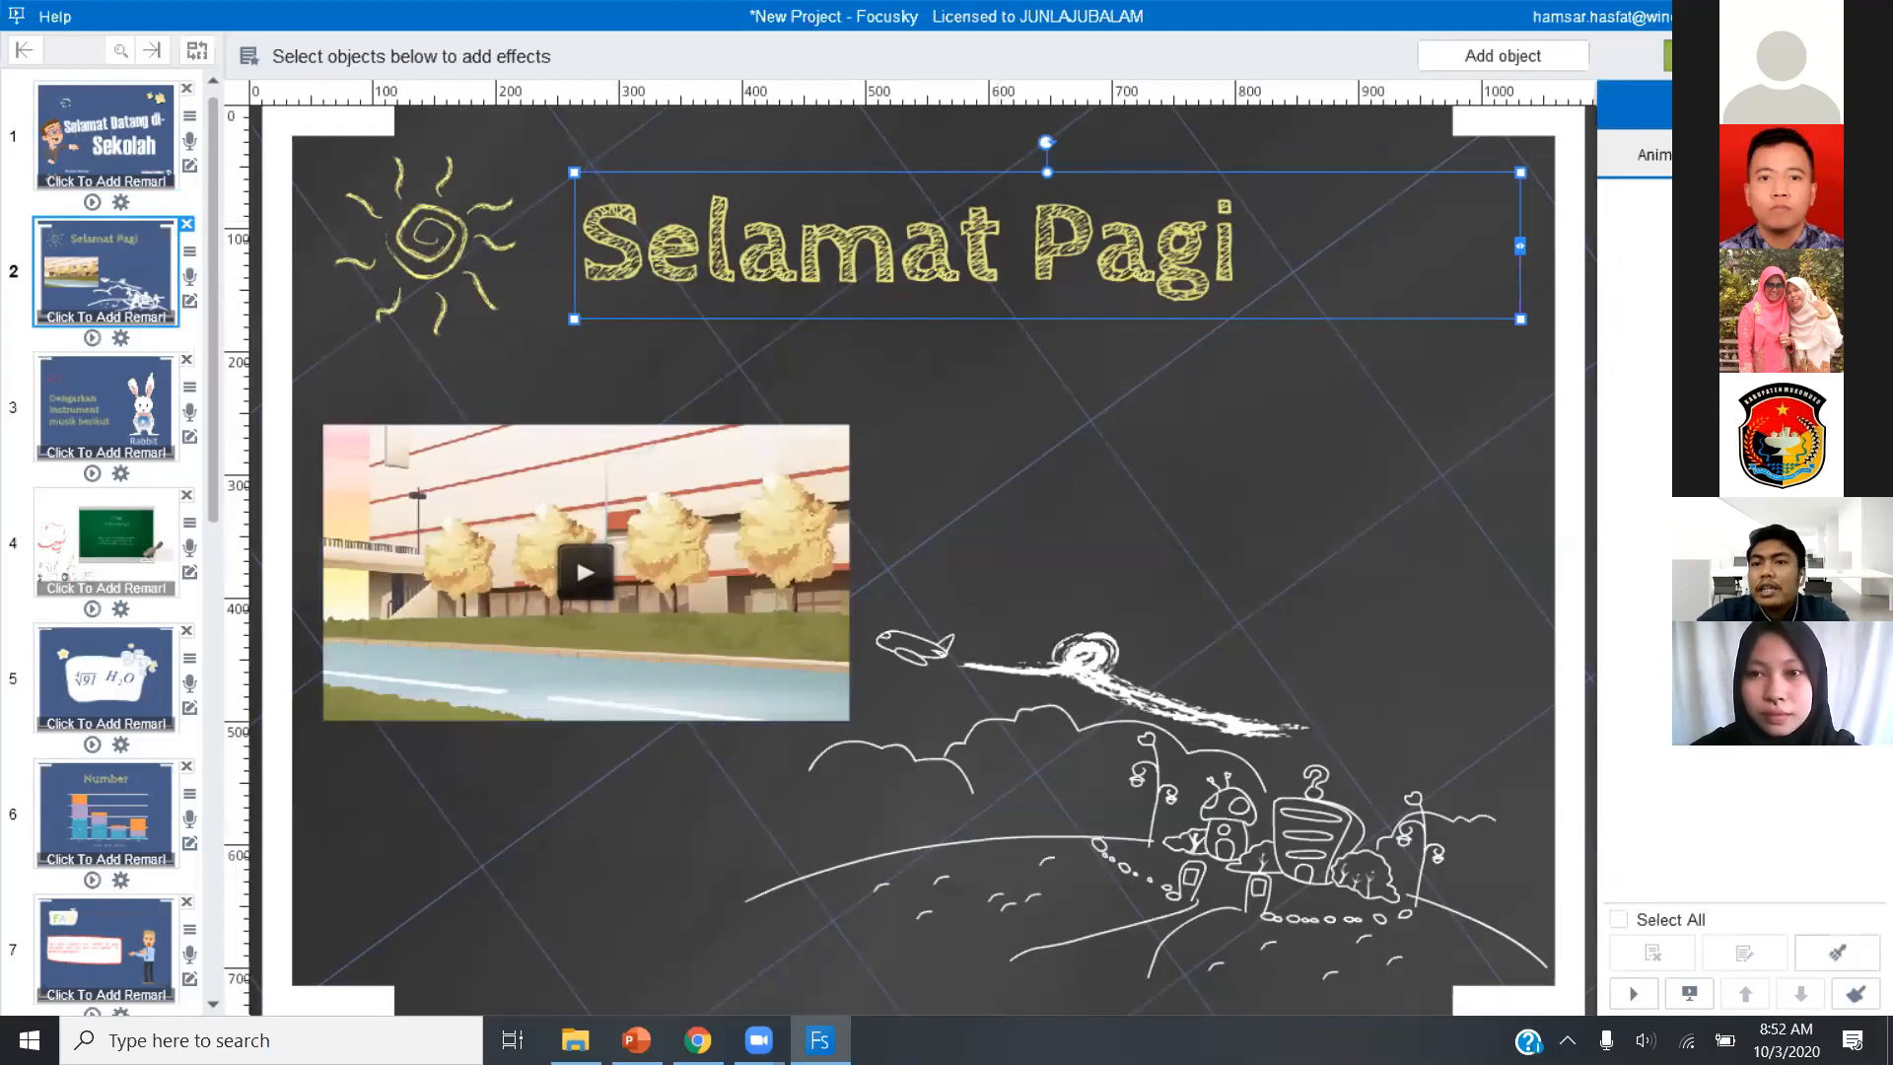
pyautogui.click(1244, 513)
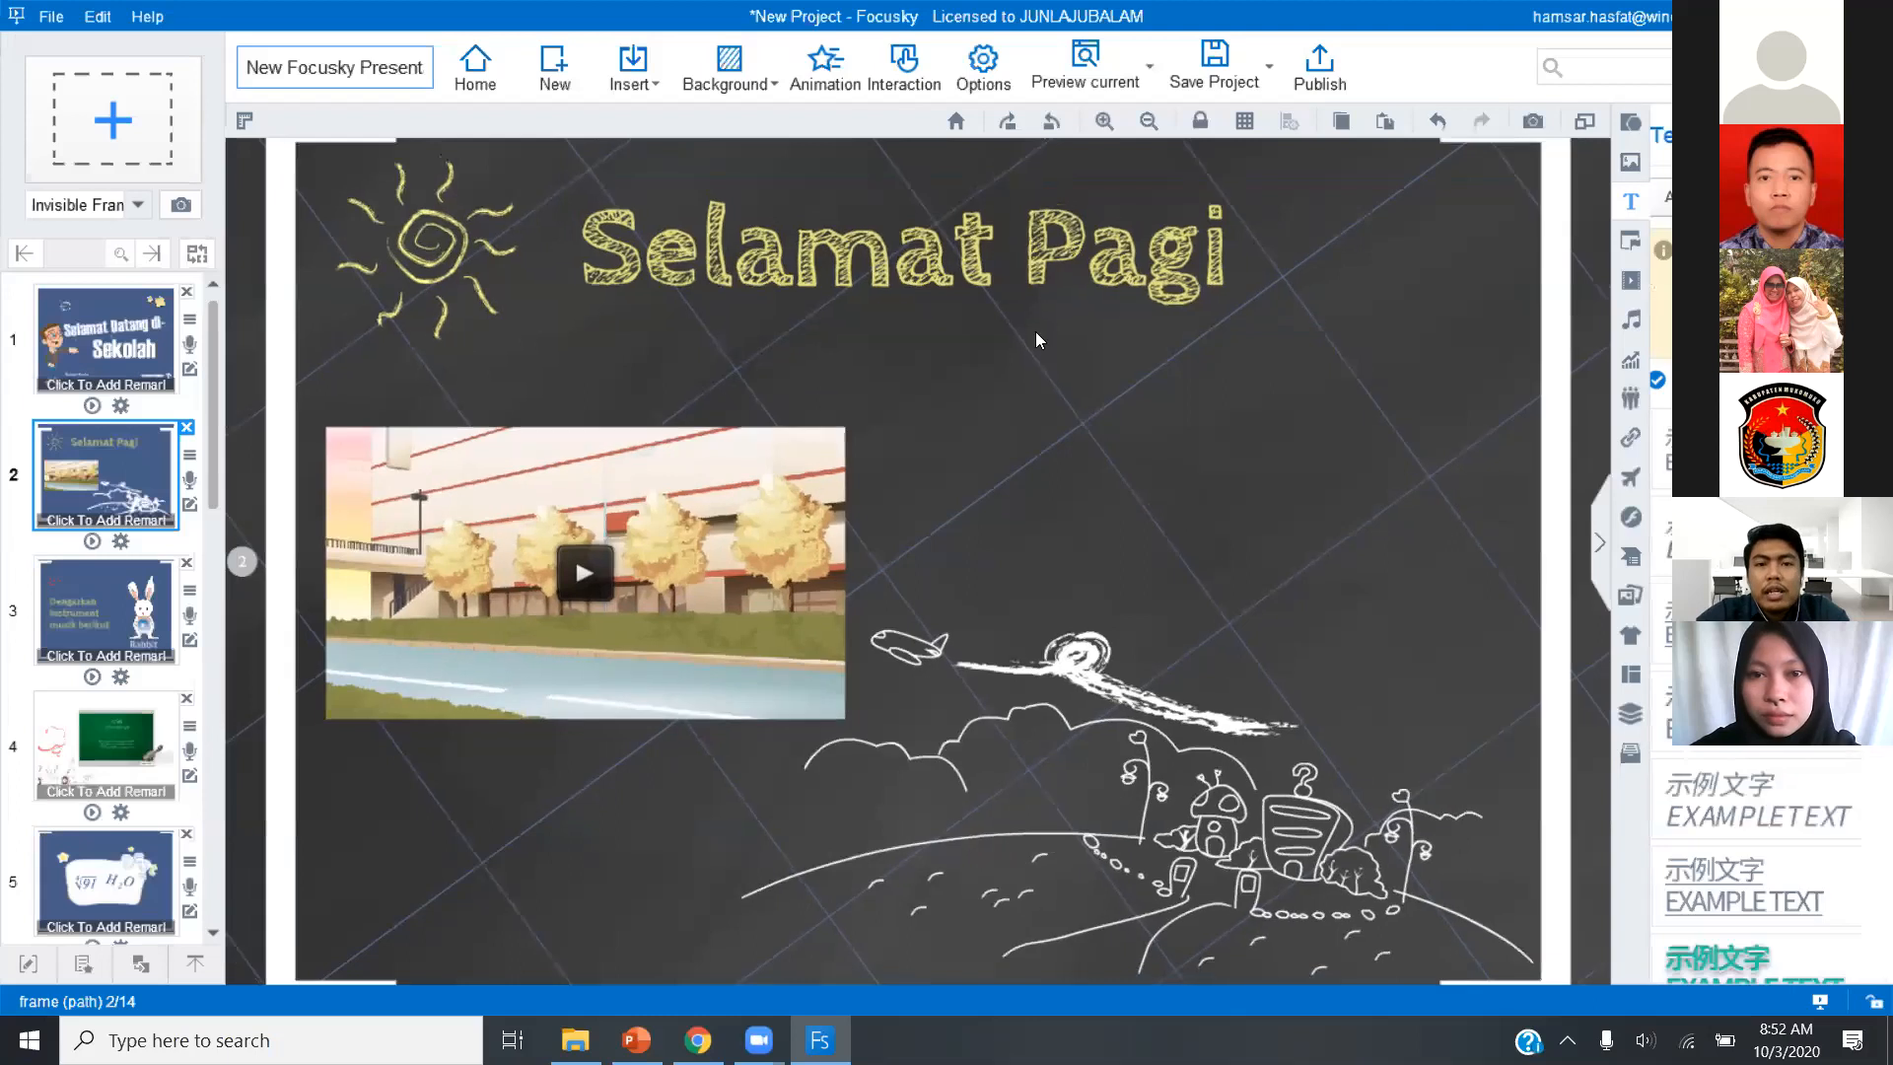
pyautogui.click(122, 347)
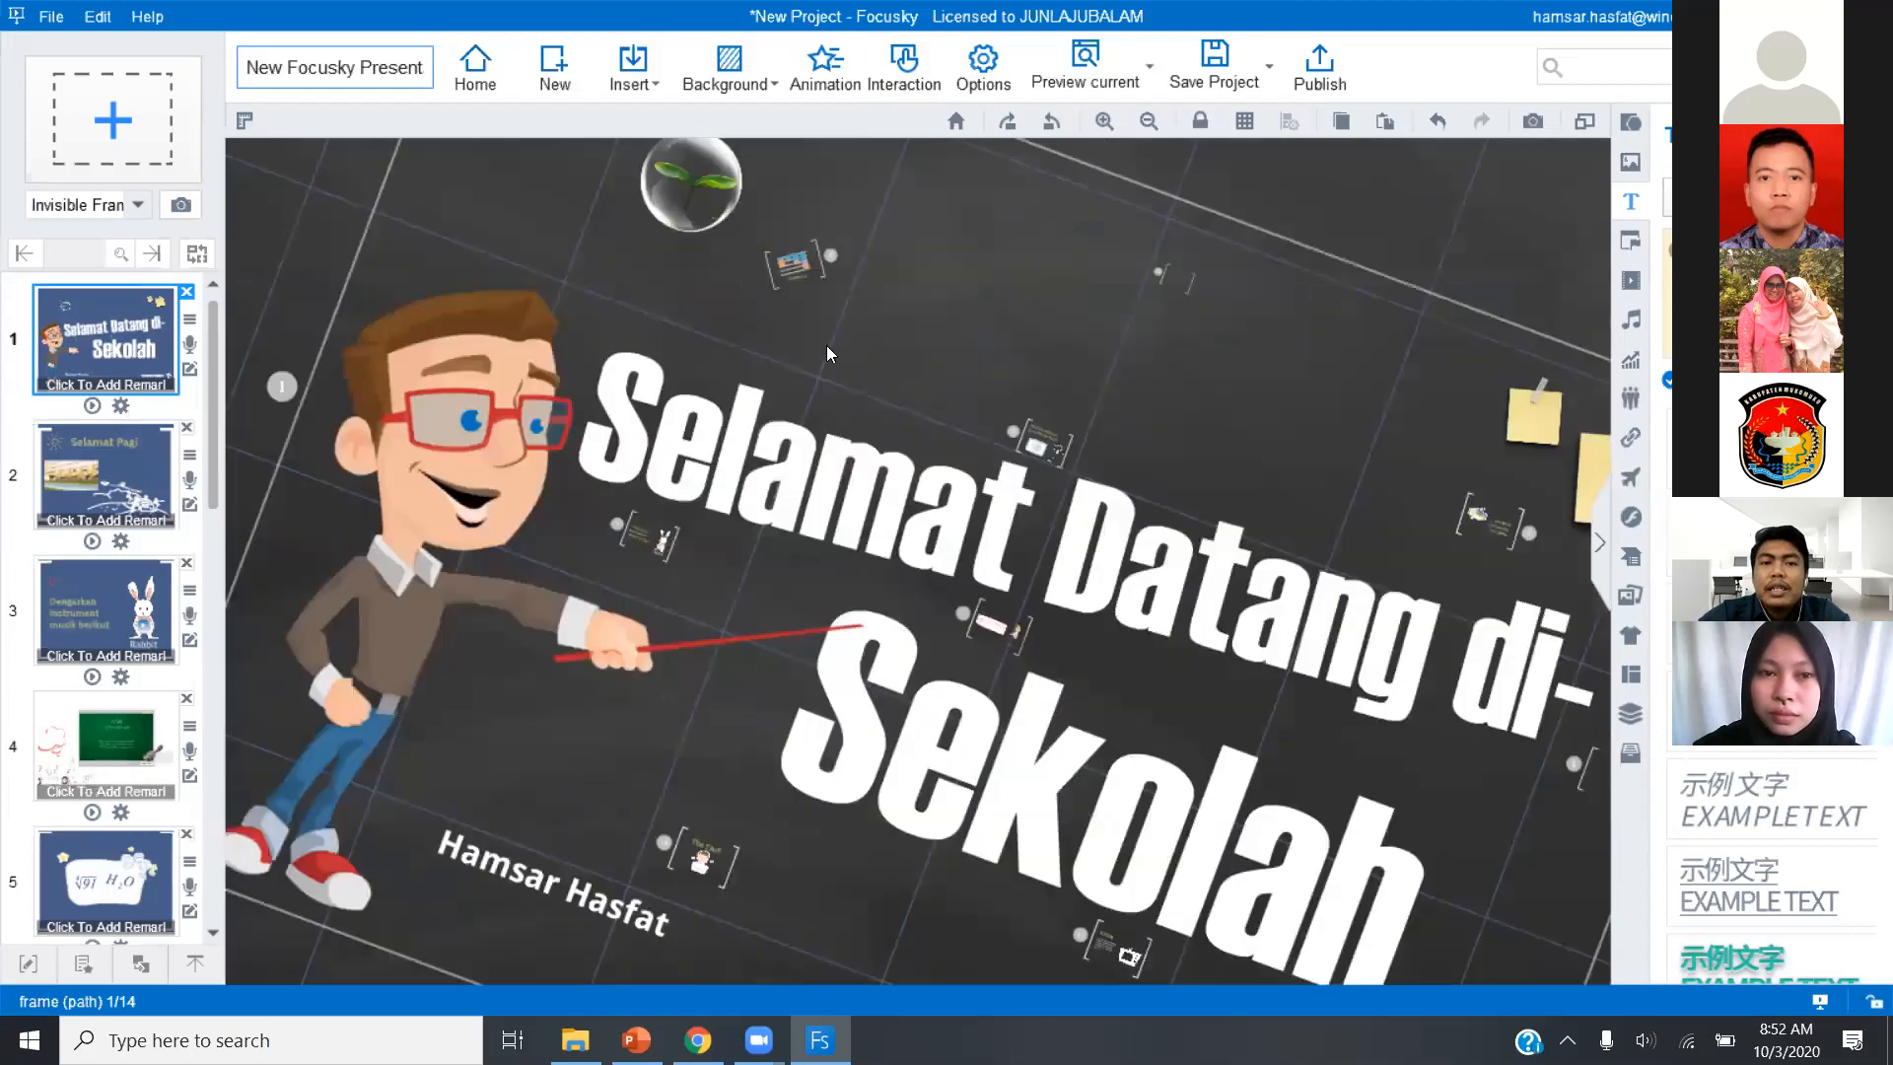
pyautogui.press('Down')
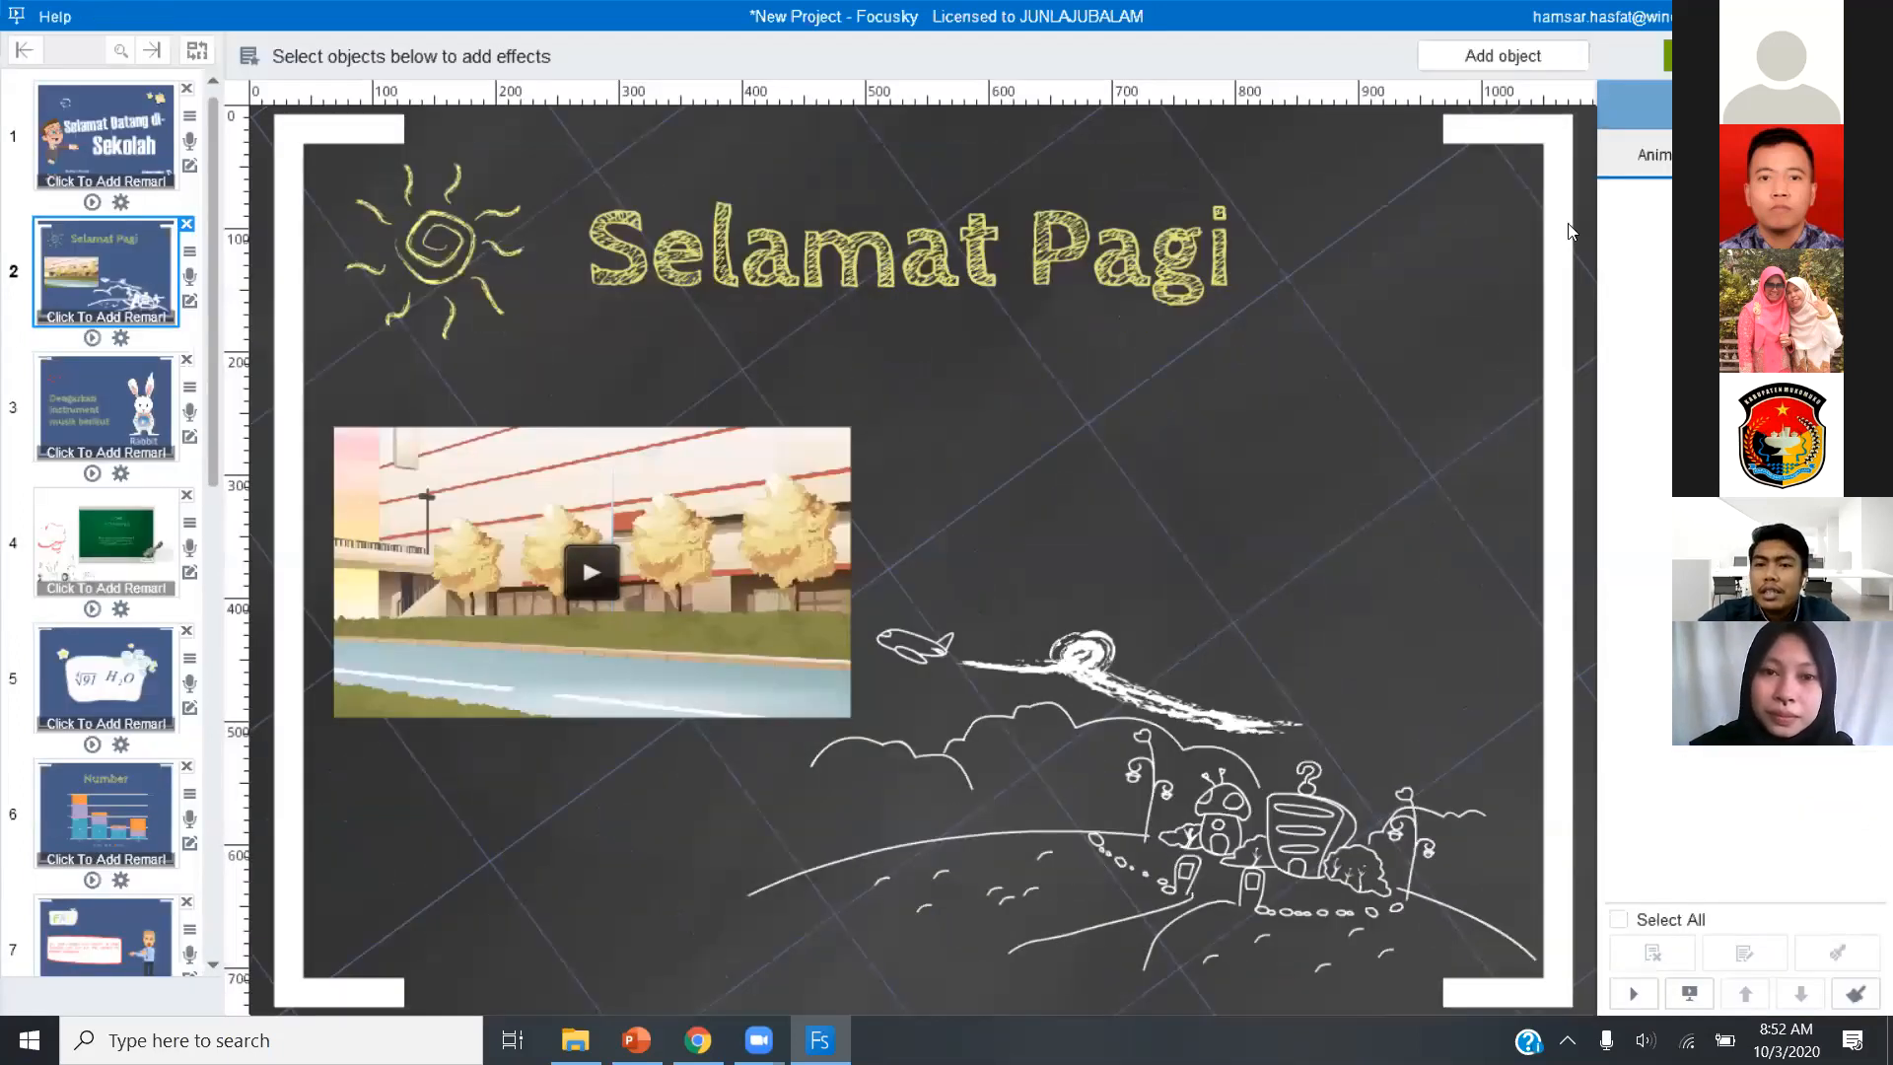
# Add the Bee entrance effect to the Selamat Pagi title on slide 2.
pyautogui.click(1222, 259)
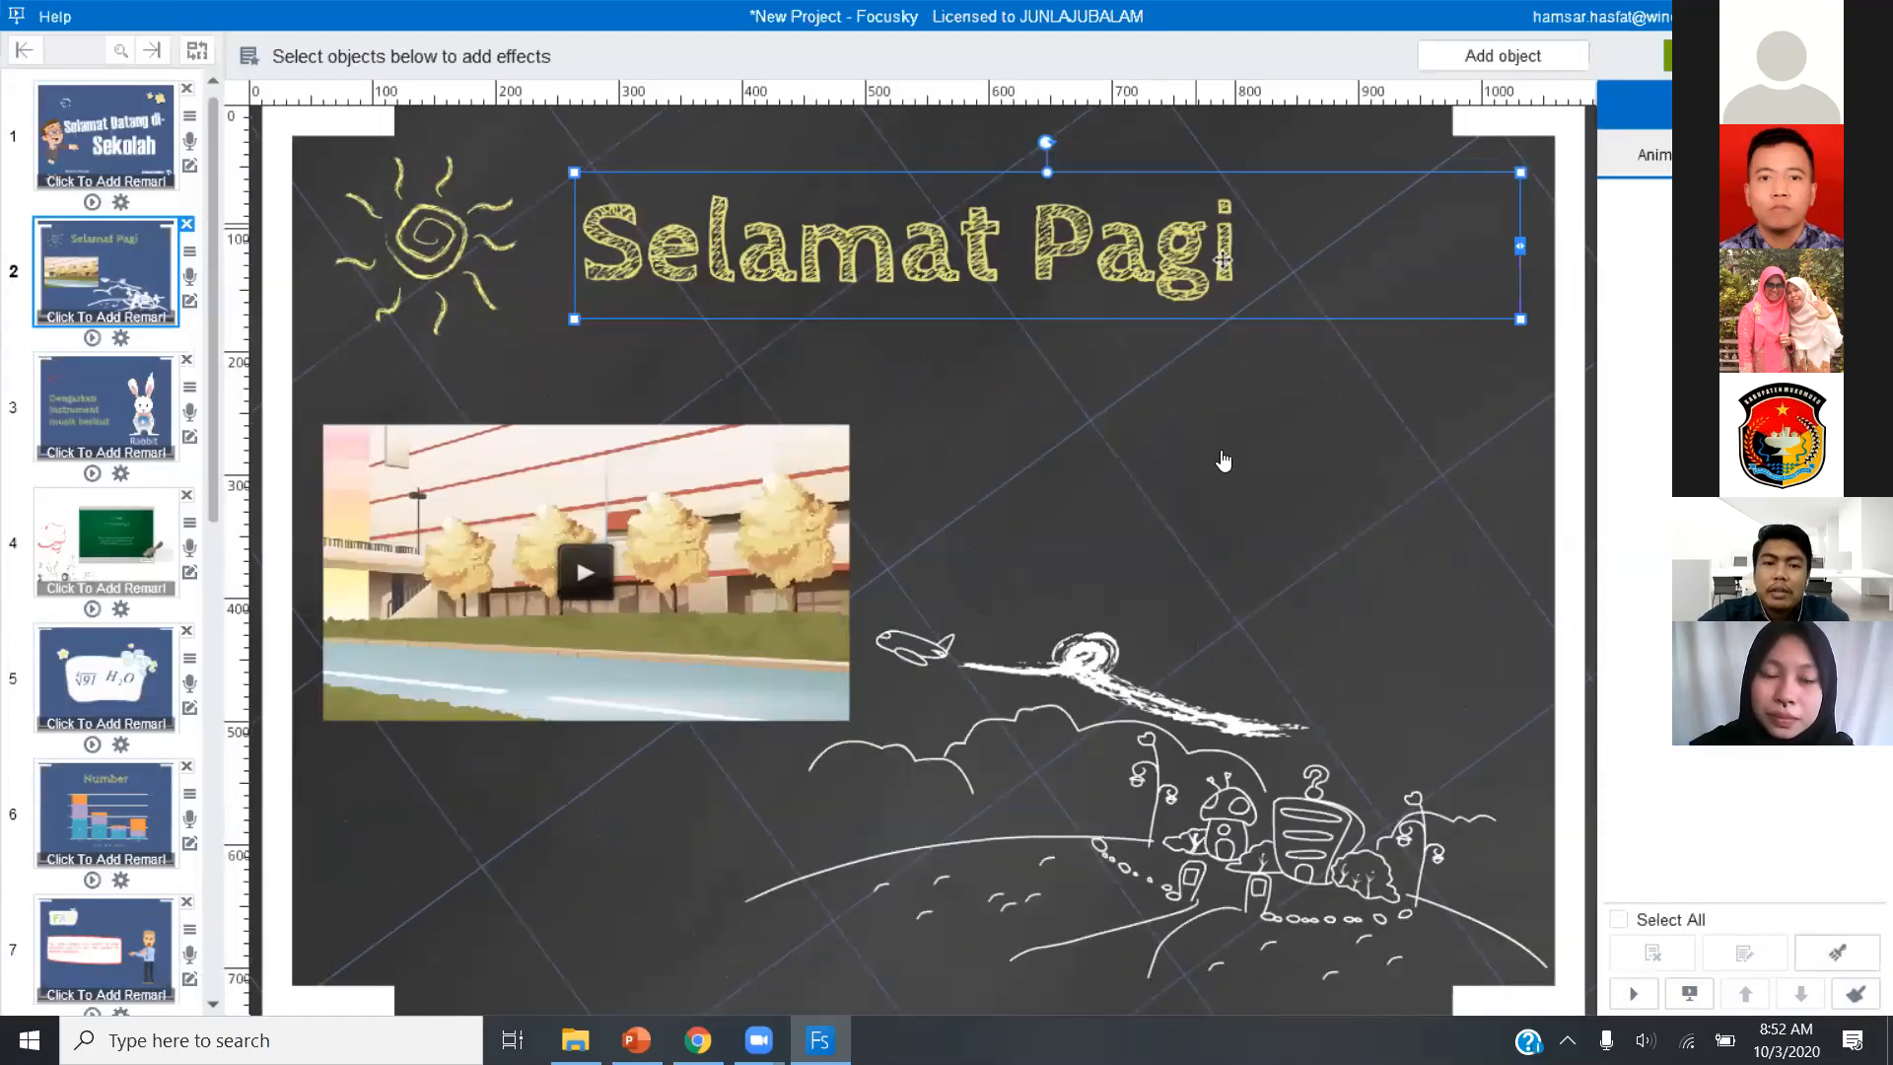
pyautogui.click(778, 519)
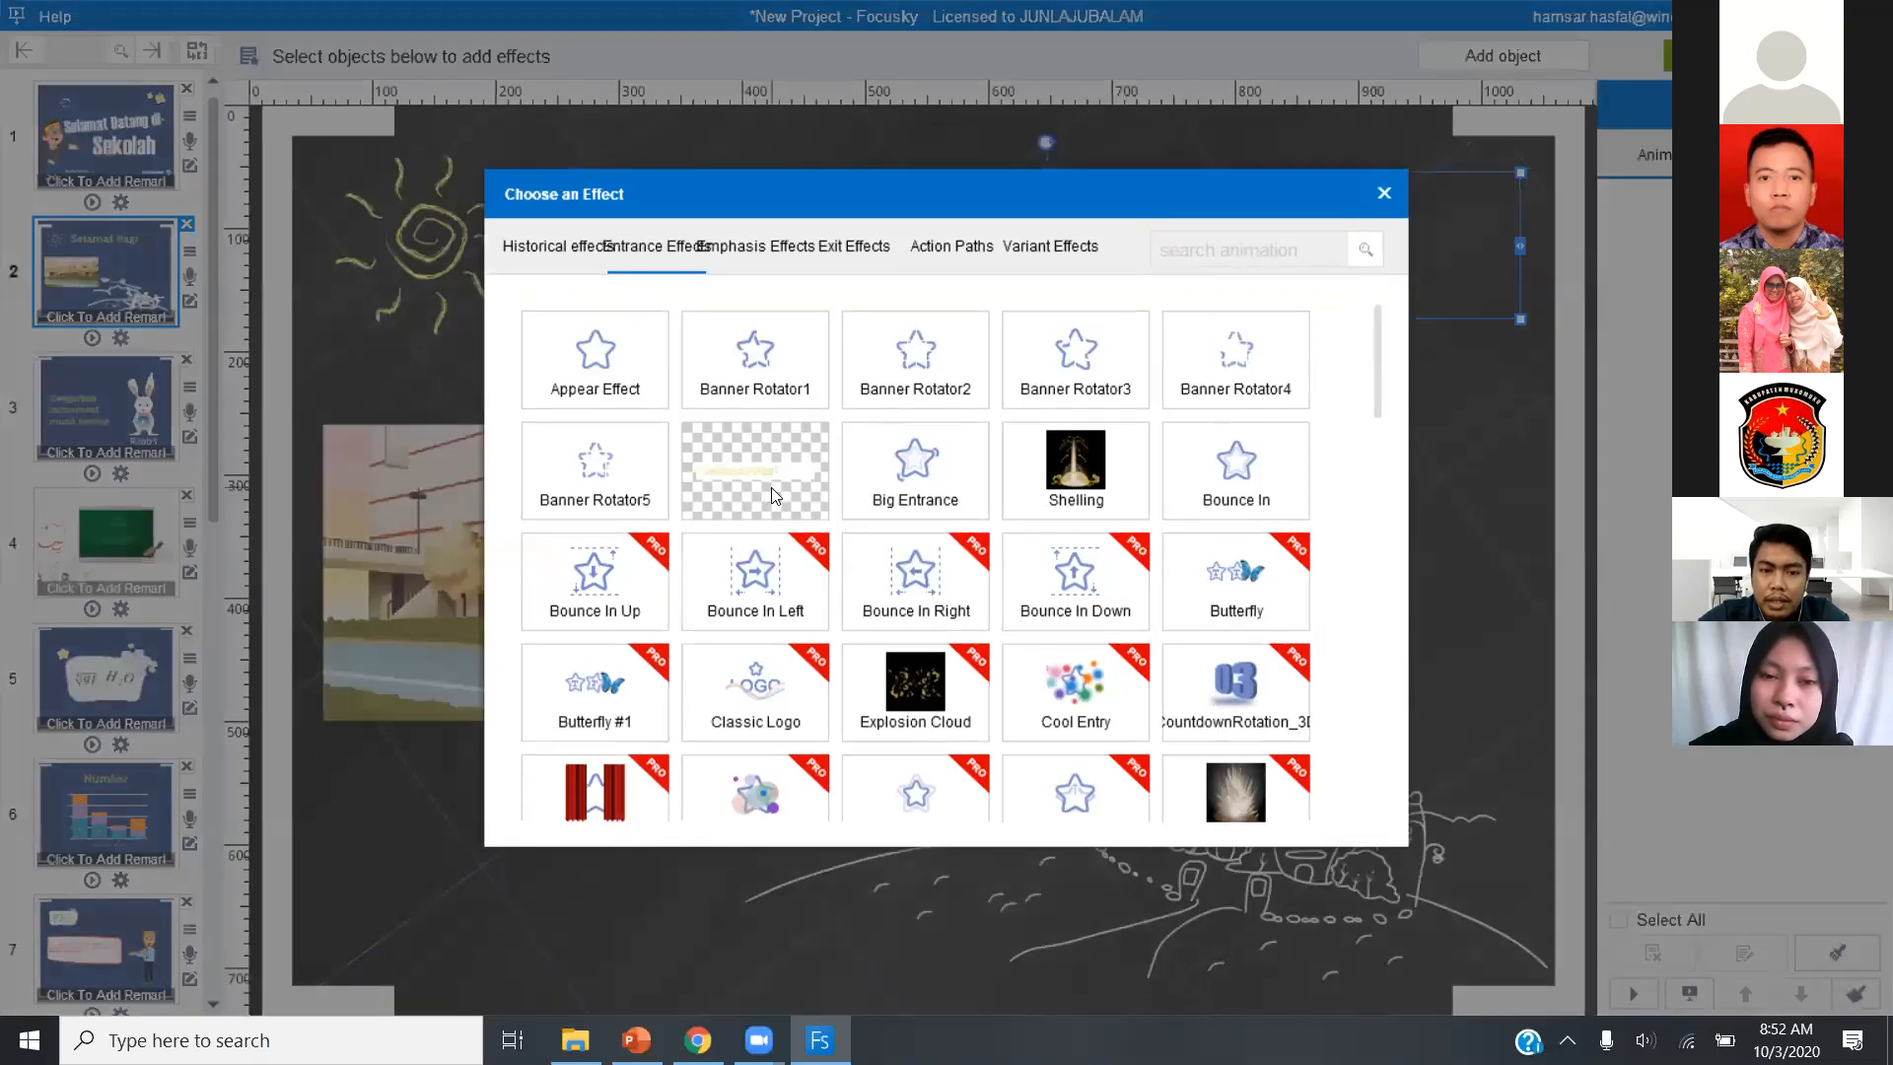
pyautogui.click(774, 498)
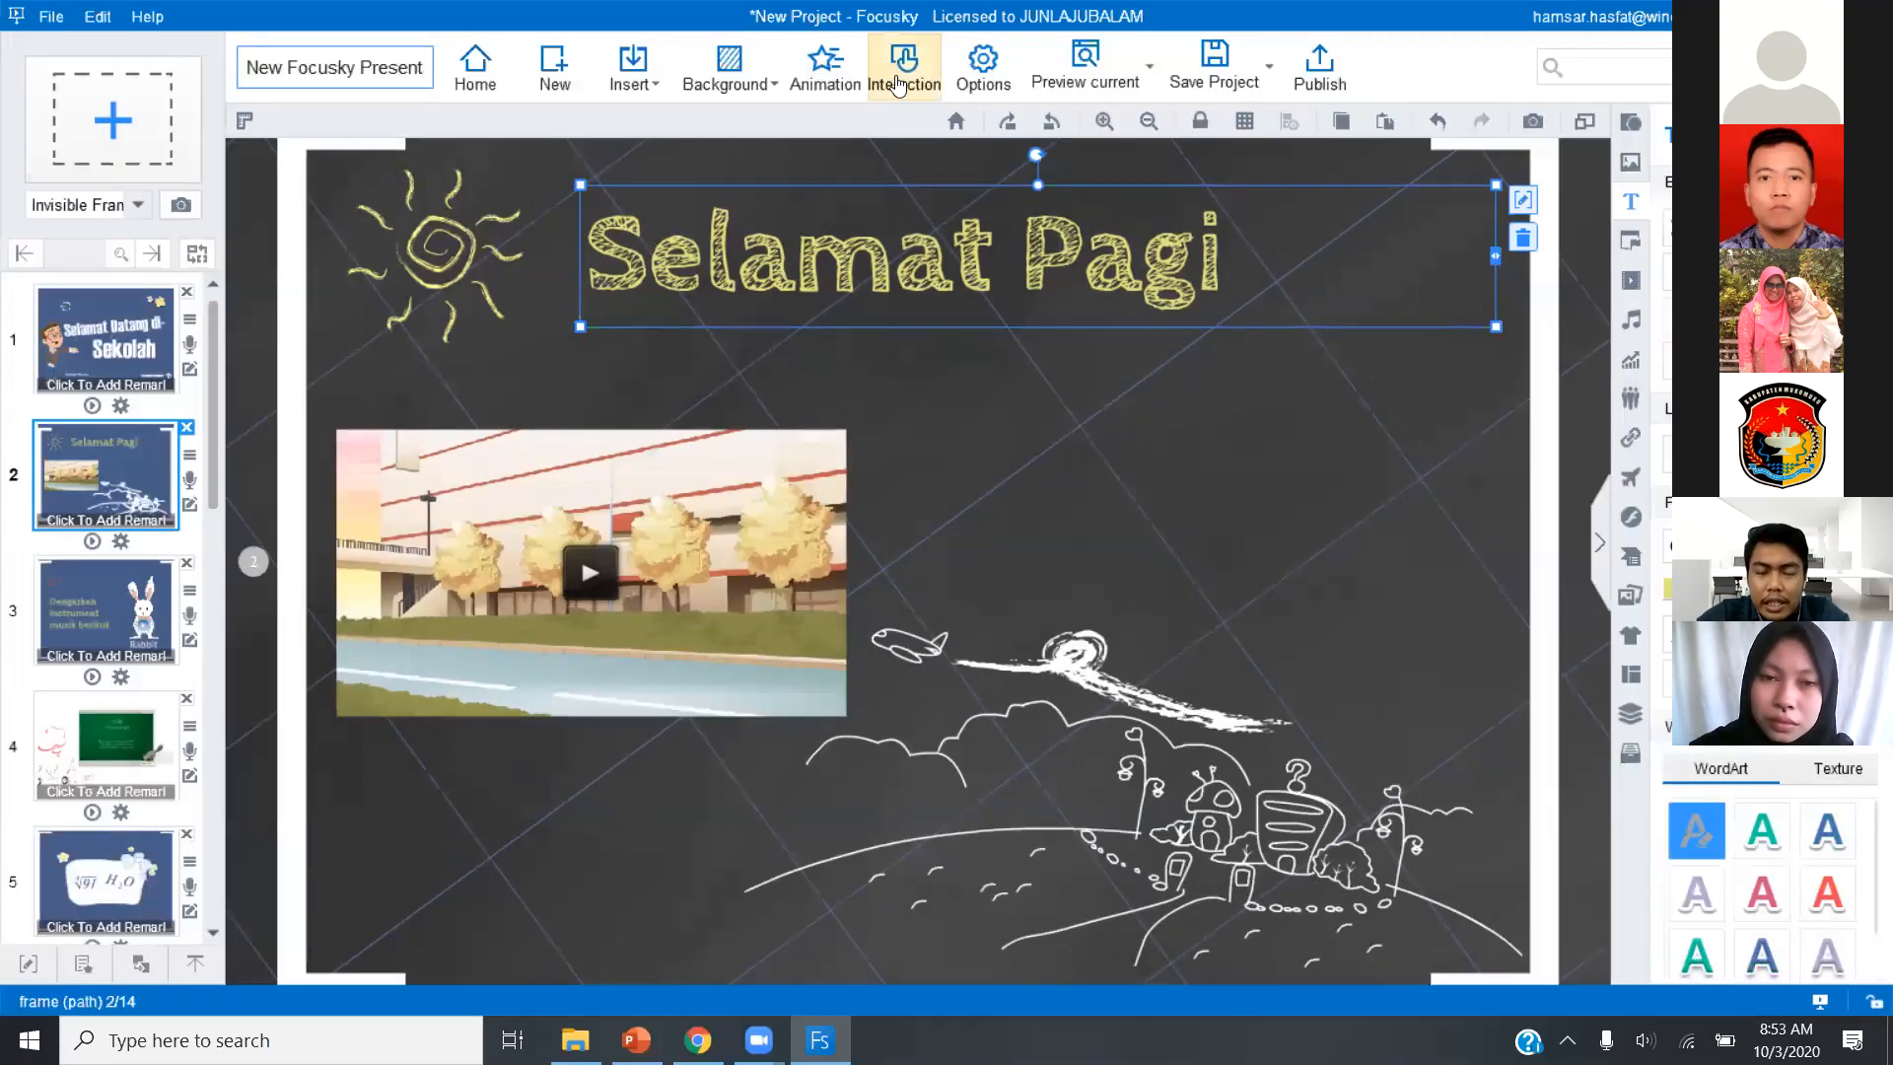
# Start an interaction on slide 2 with the Selamat Pagi title as both action and trigger object, using Mouse Over.
pyautogui.click(898, 83)
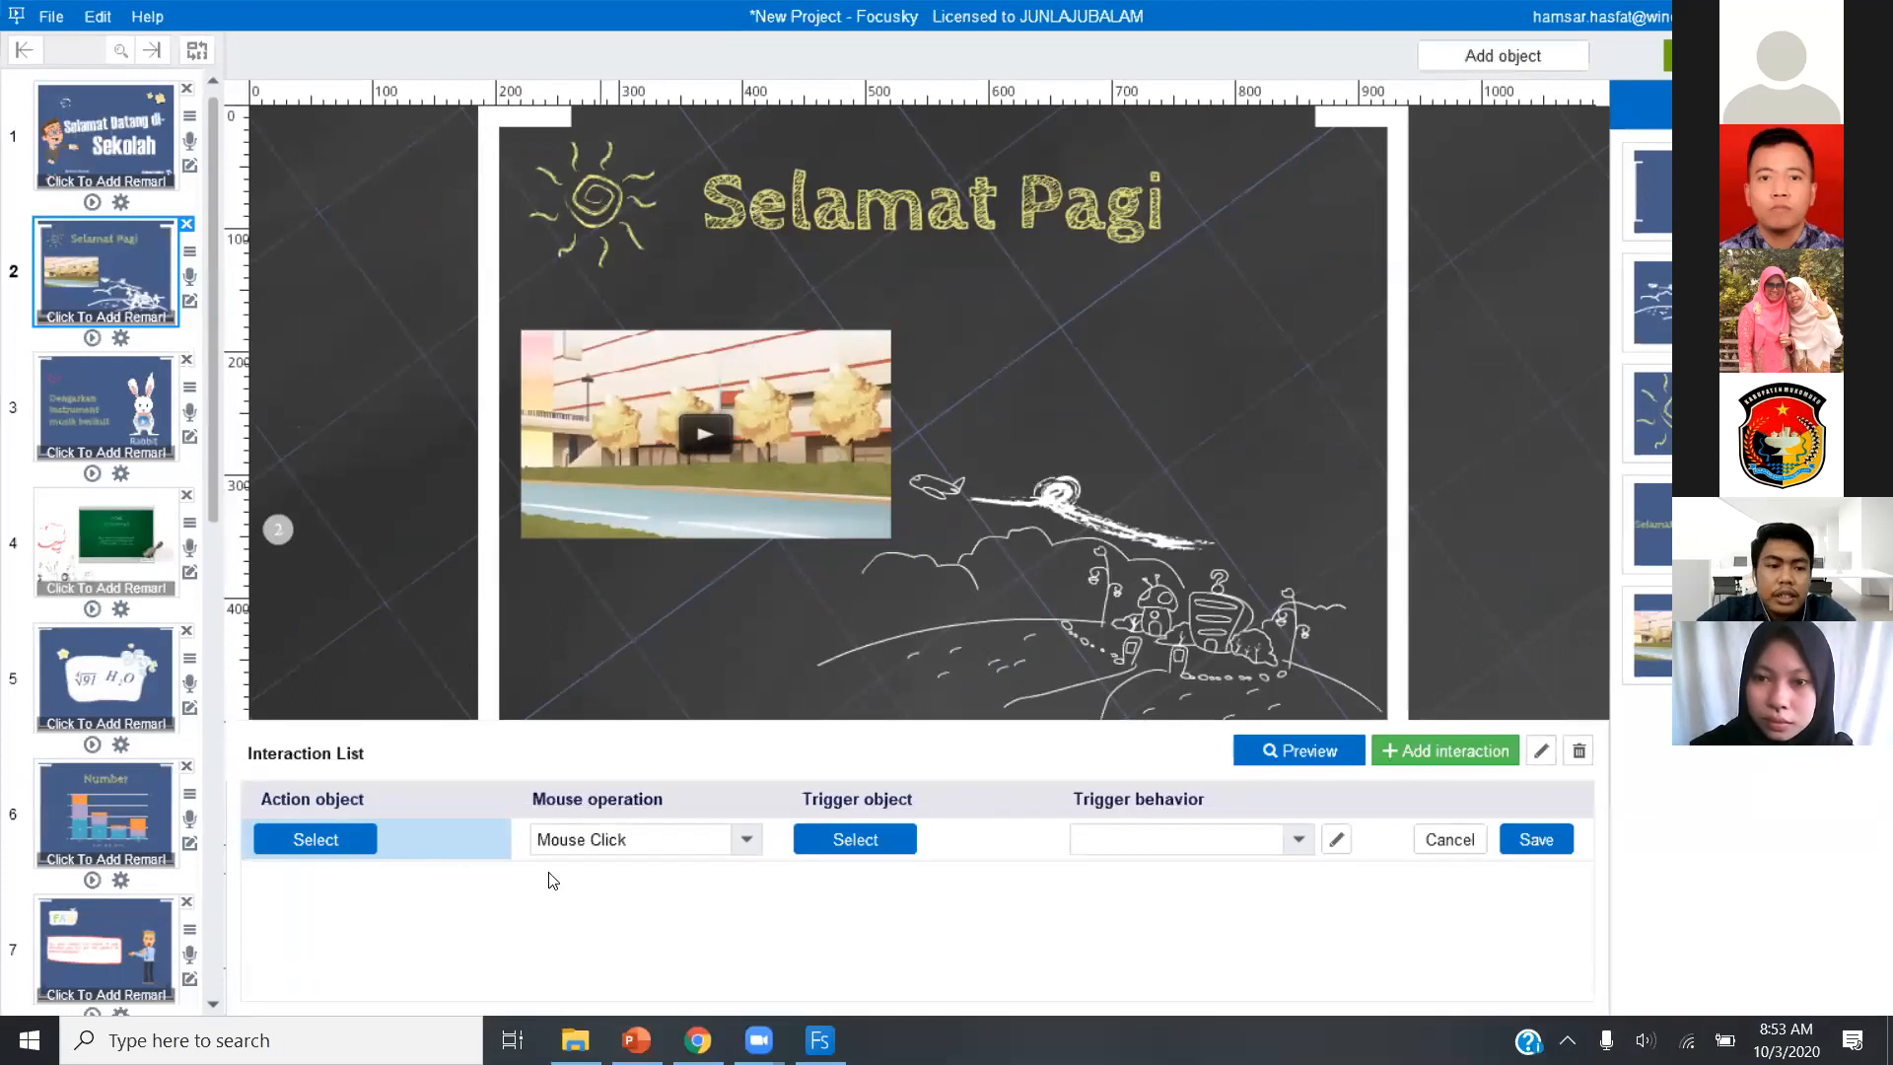
pyautogui.click(328, 843)
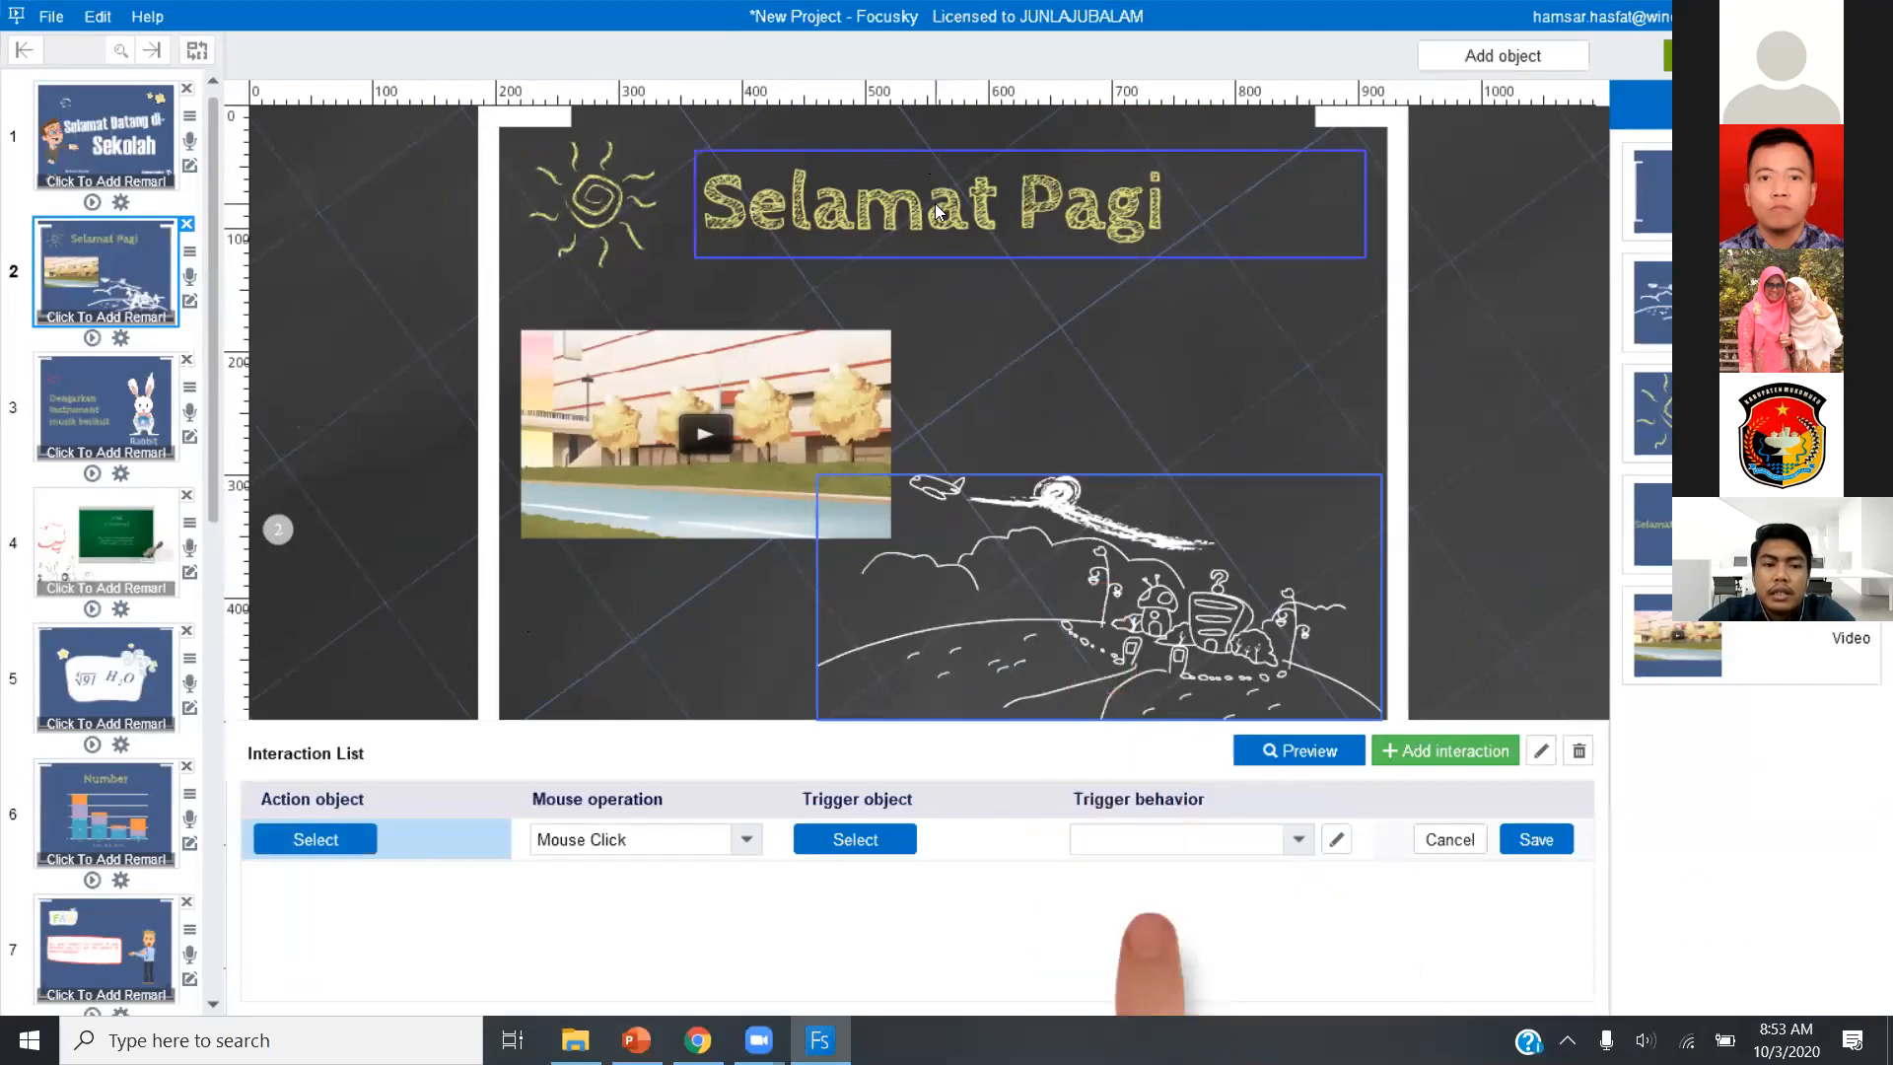
pyautogui.click(962, 241)
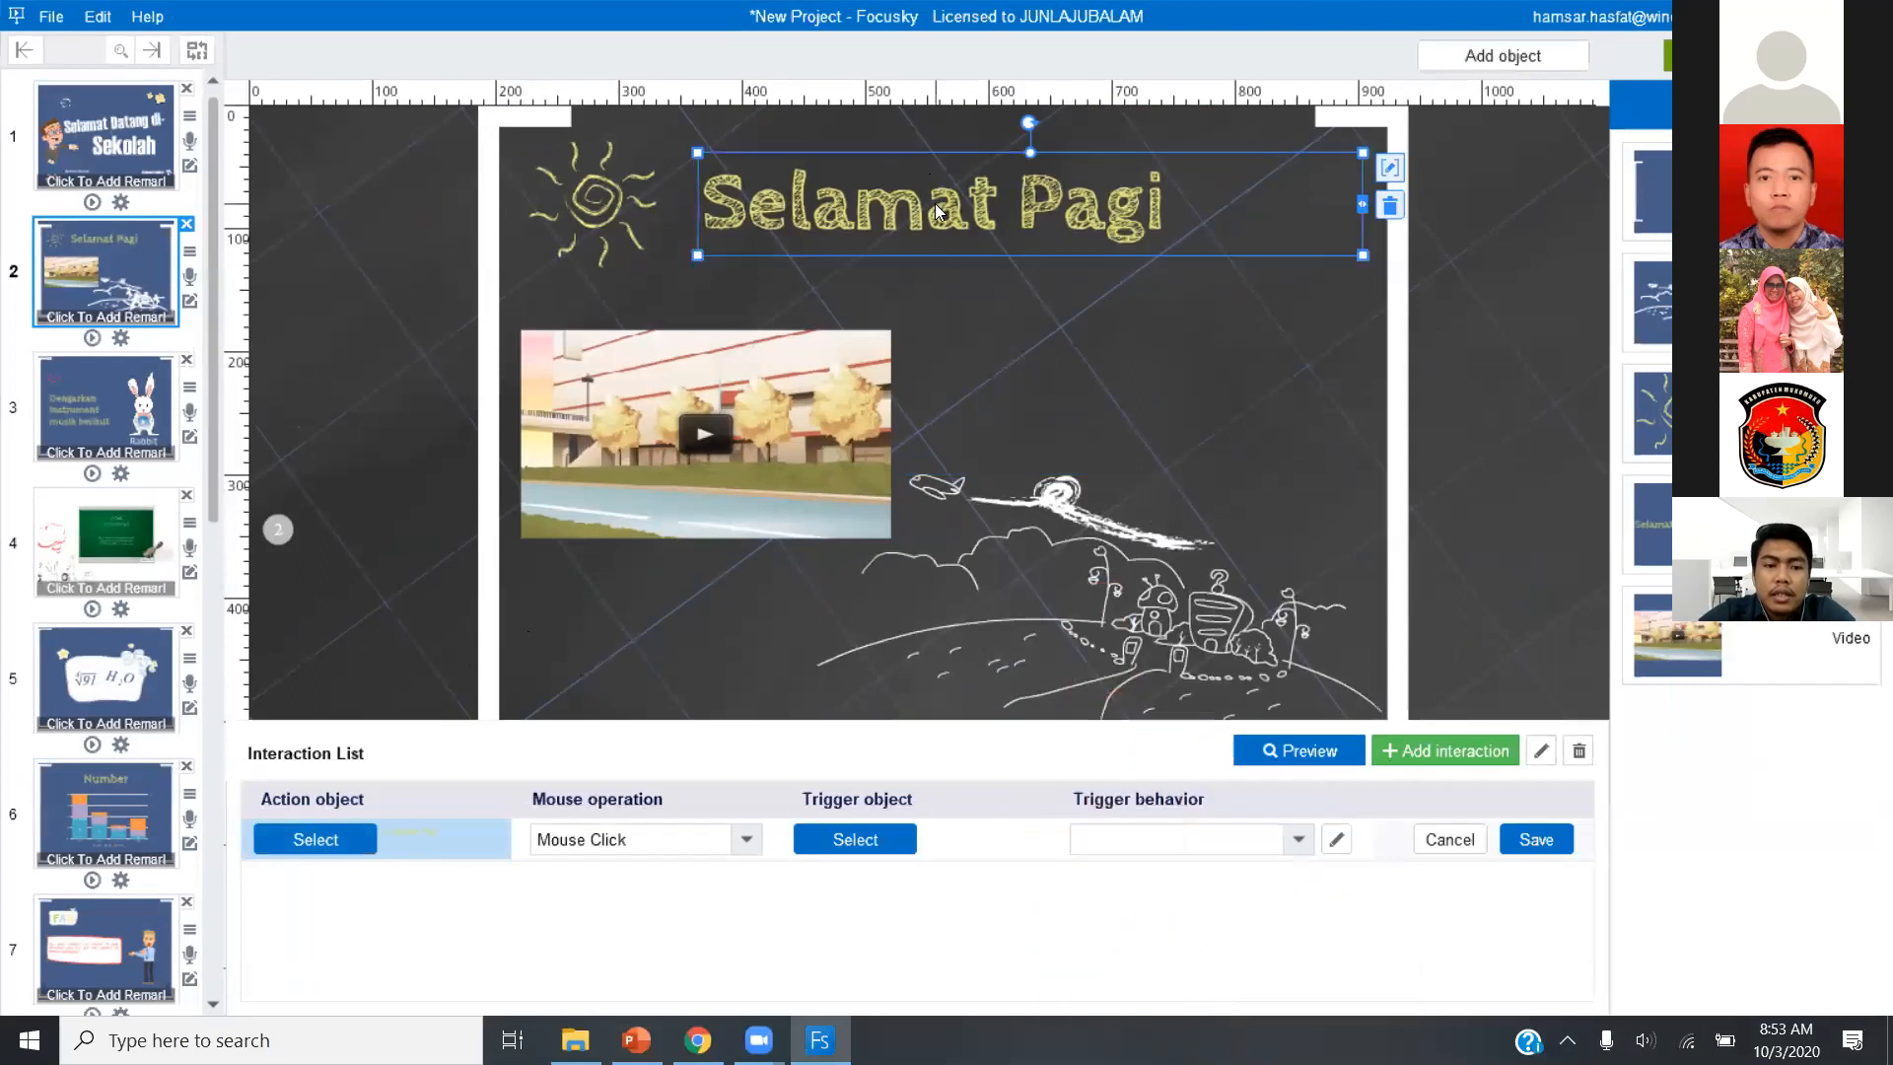
pyautogui.click(704, 841)
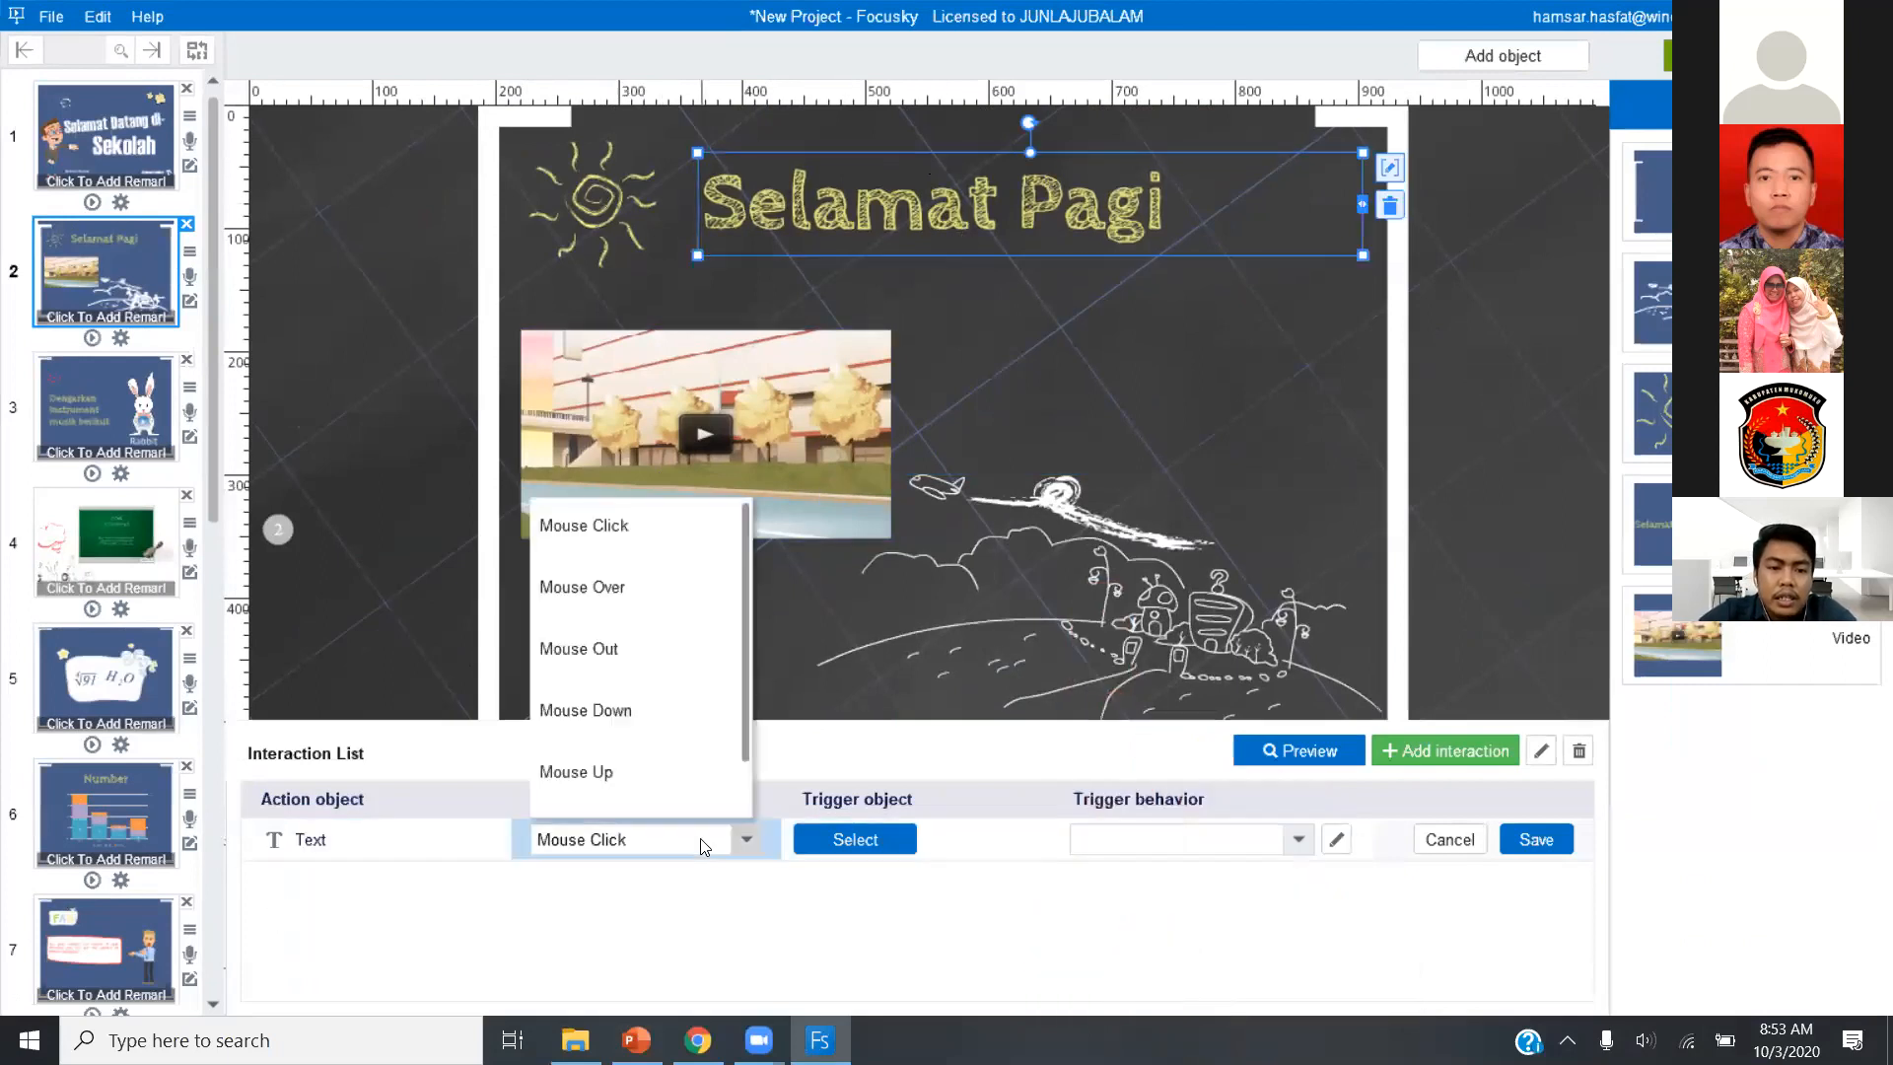
pyautogui.click(615, 595)
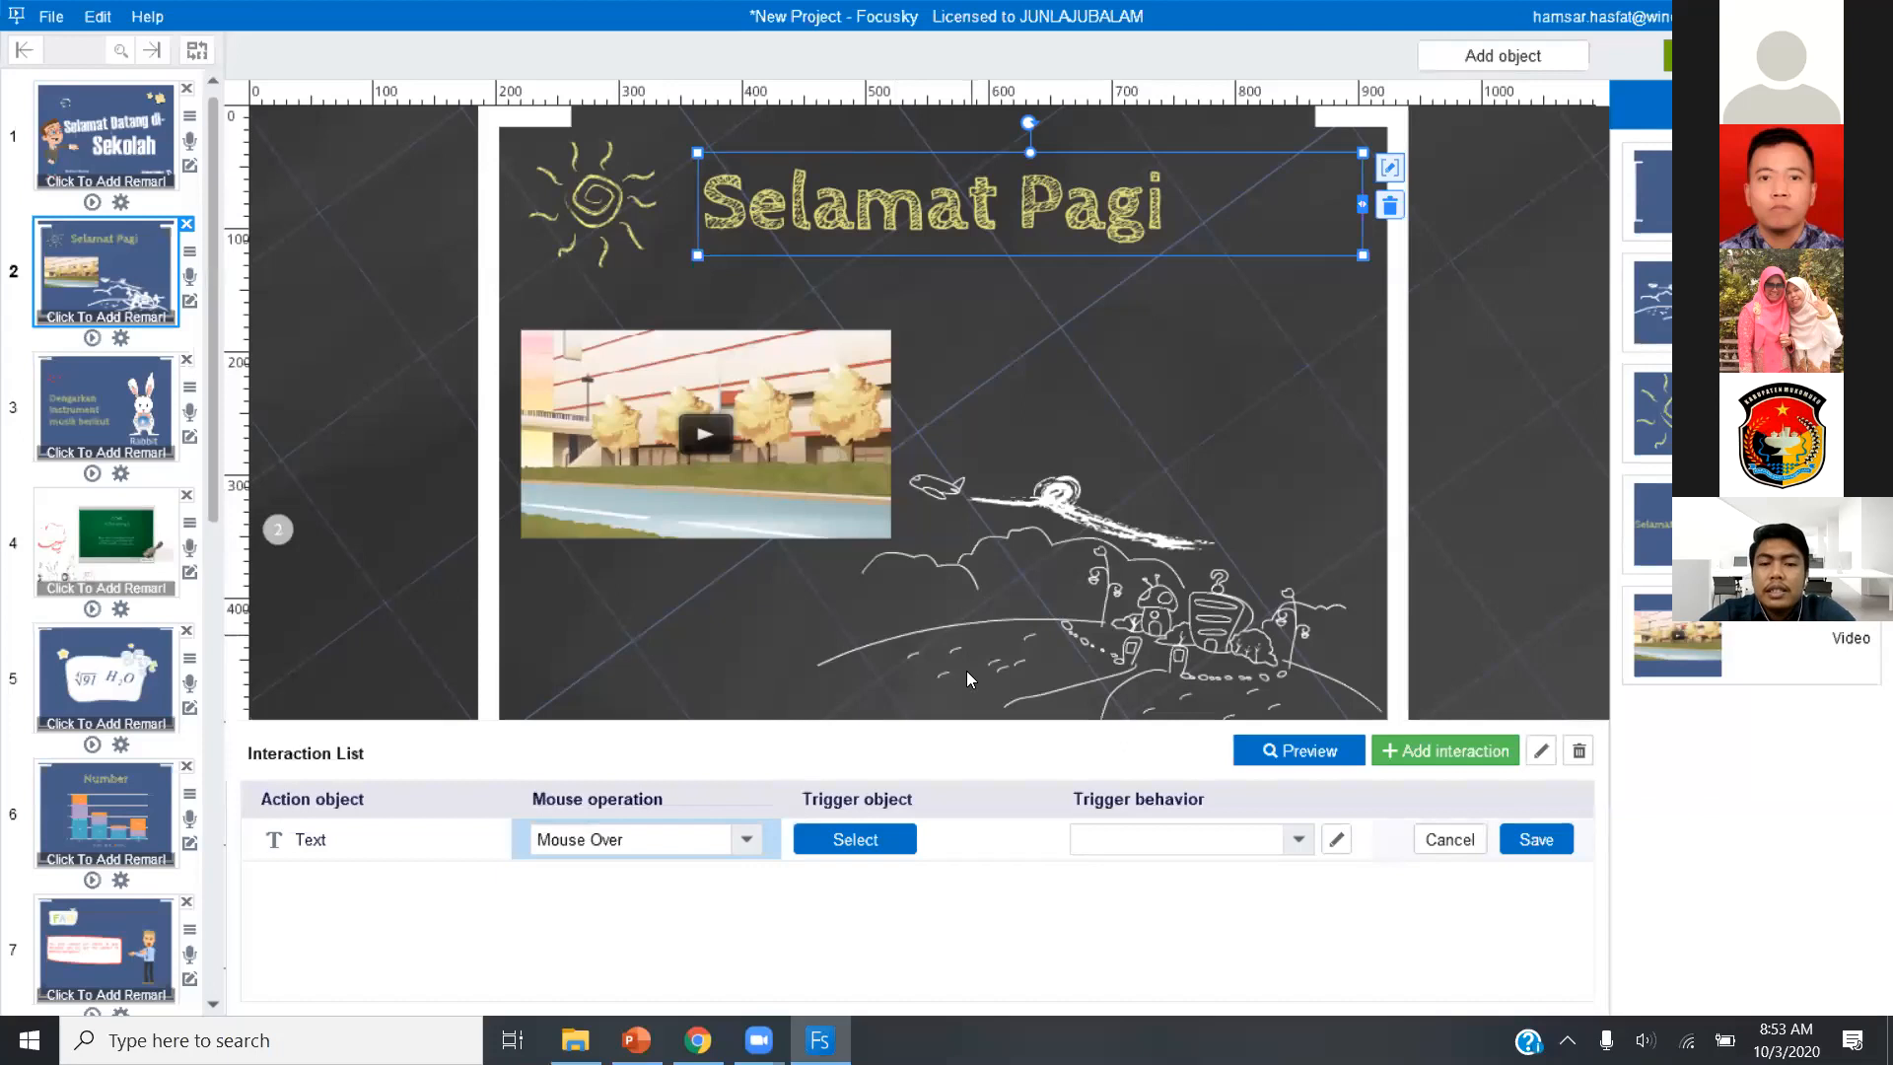
pyautogui.click(854, 840)
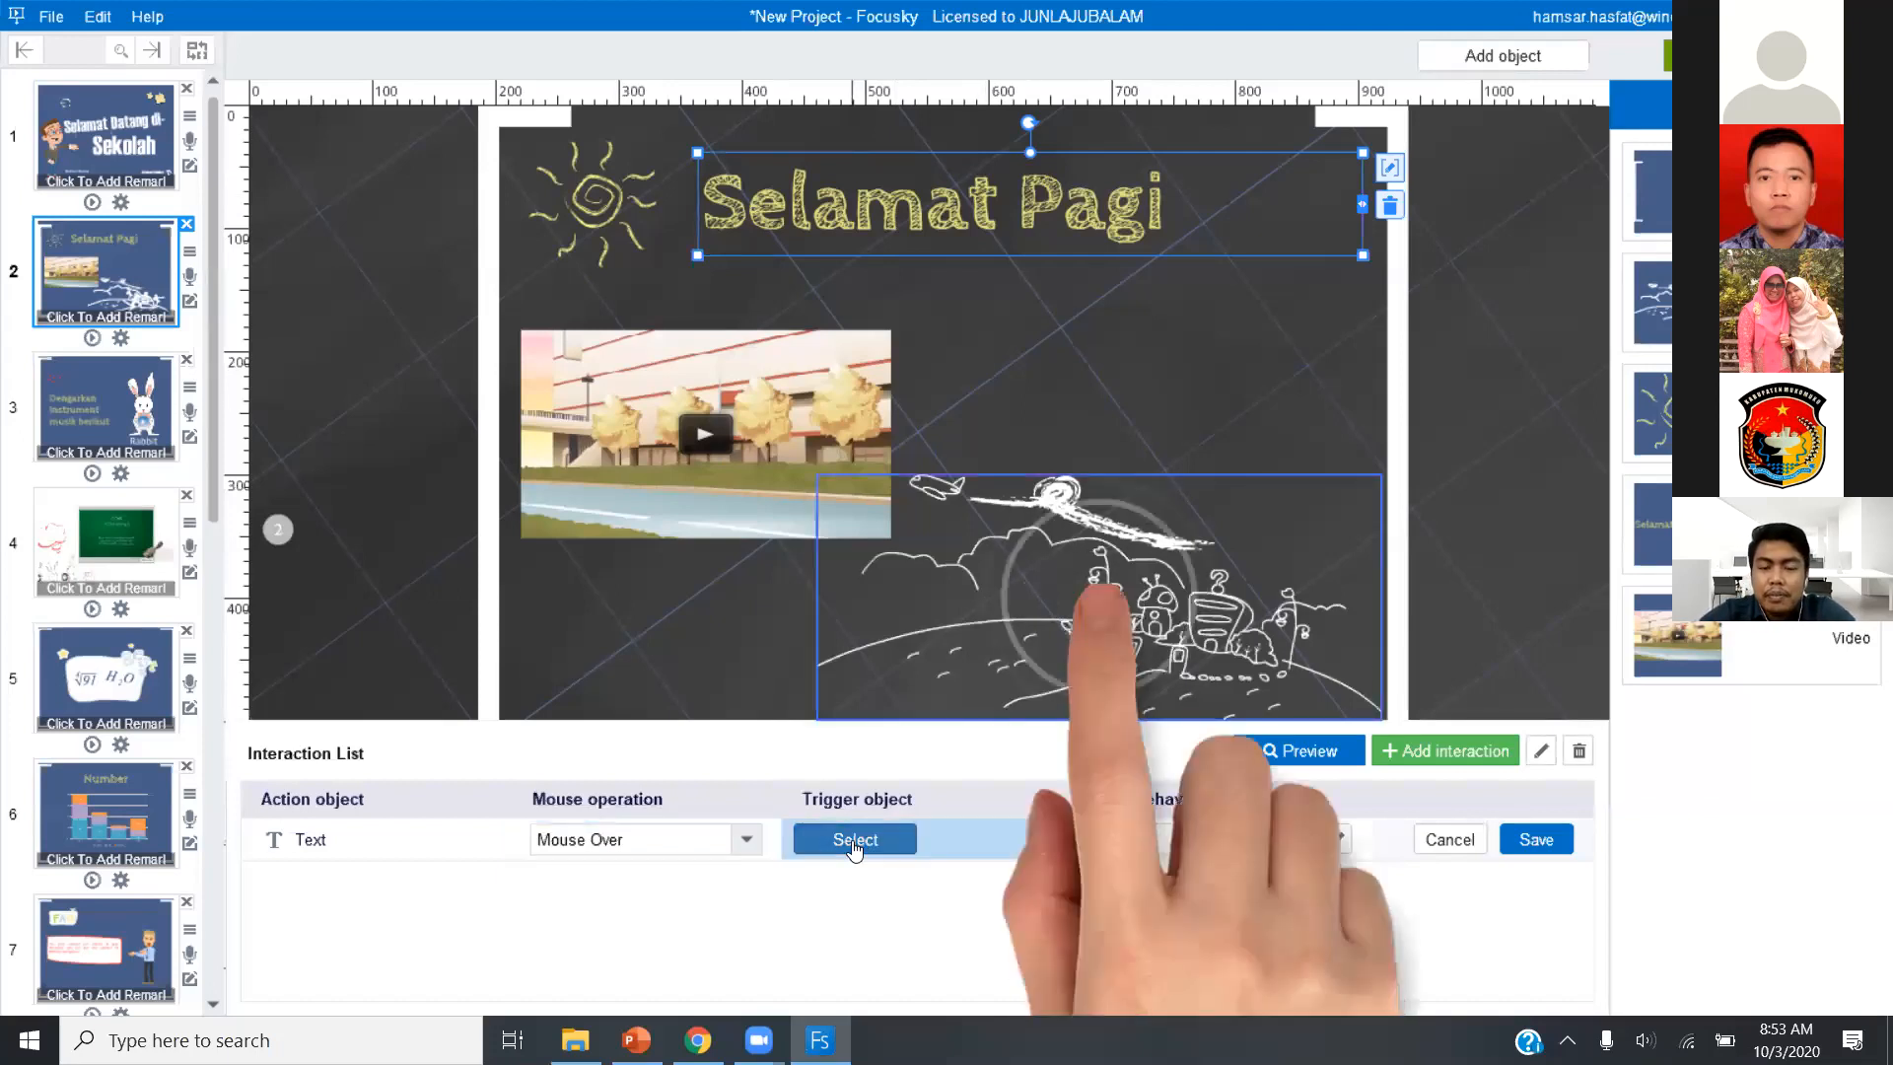
pyautogui.click(1048, 199)
# Make the interaction play the Blue Light emphasis animation on the Selamat Pagi title, save it and leave the interaction editor.
pyautogui.click(1297, 839)
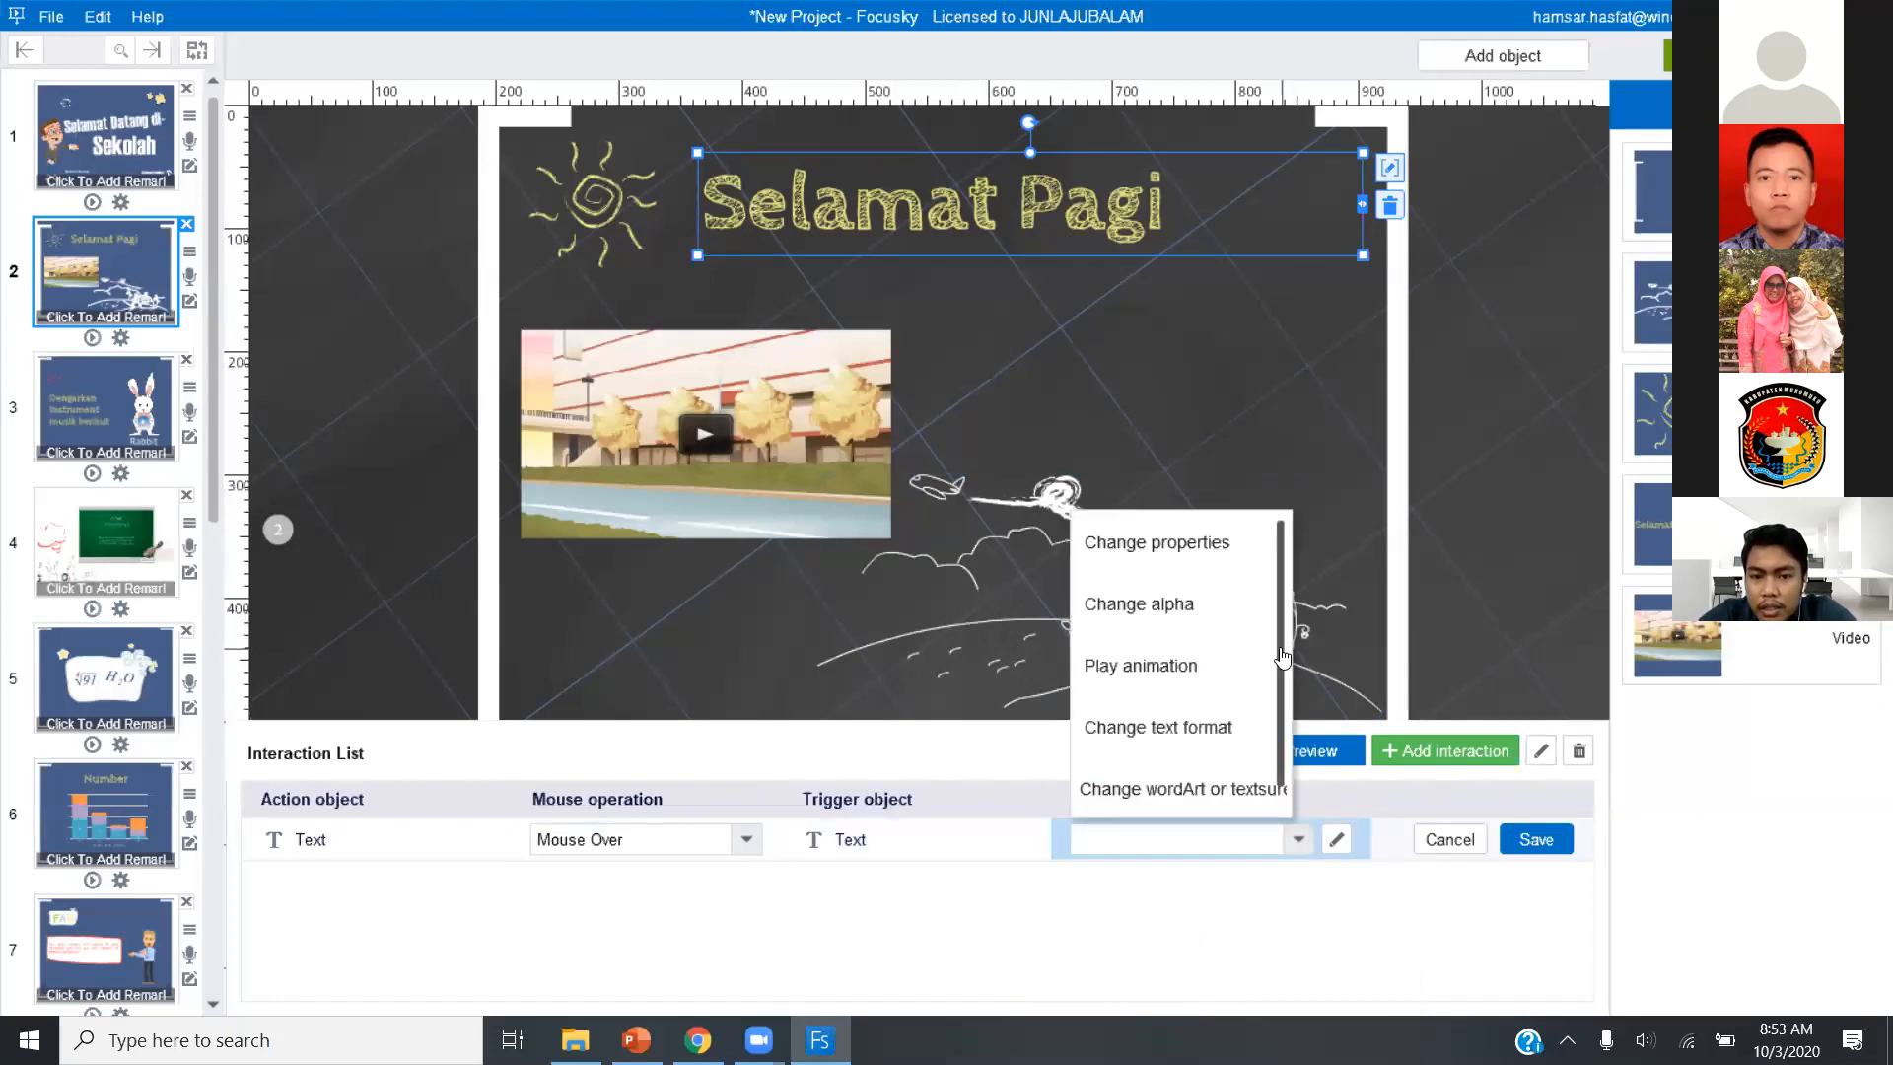
pyautogui.click(1138, 667)
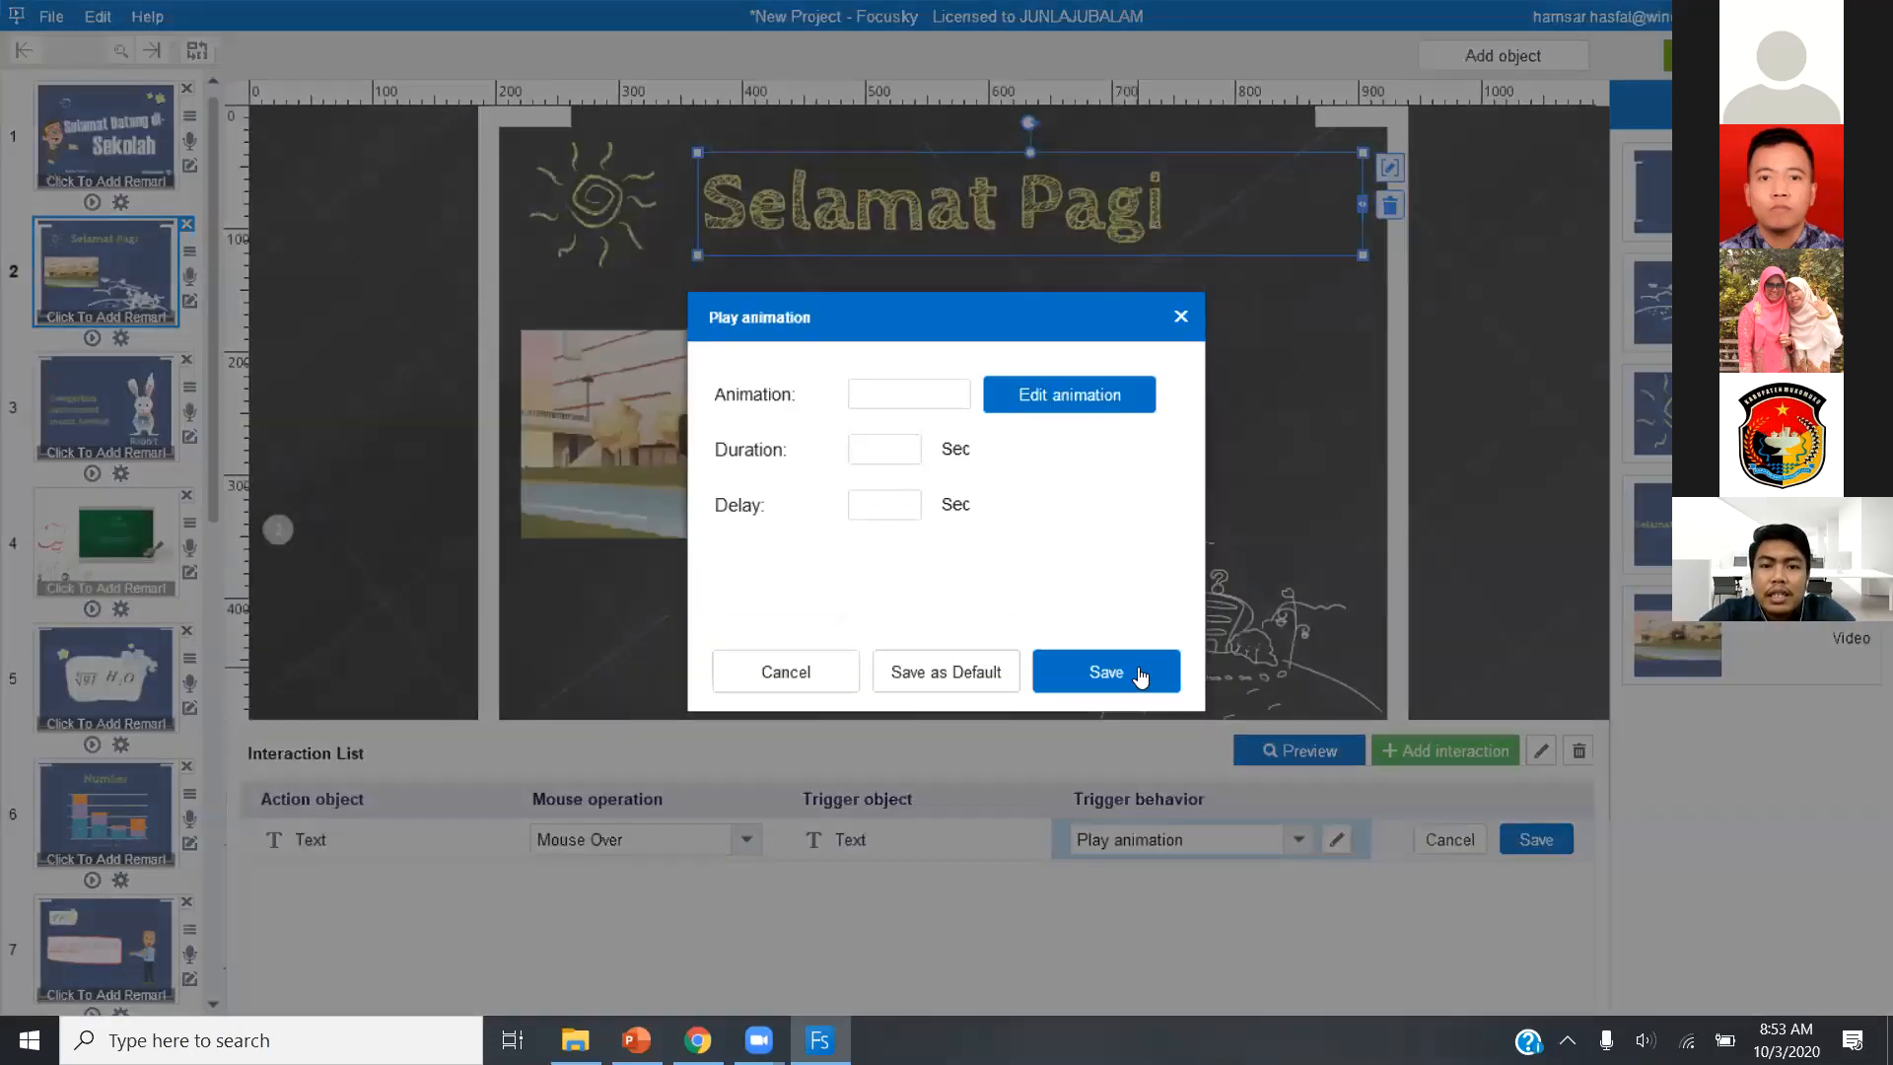
pyautogui.click(1065, 403)
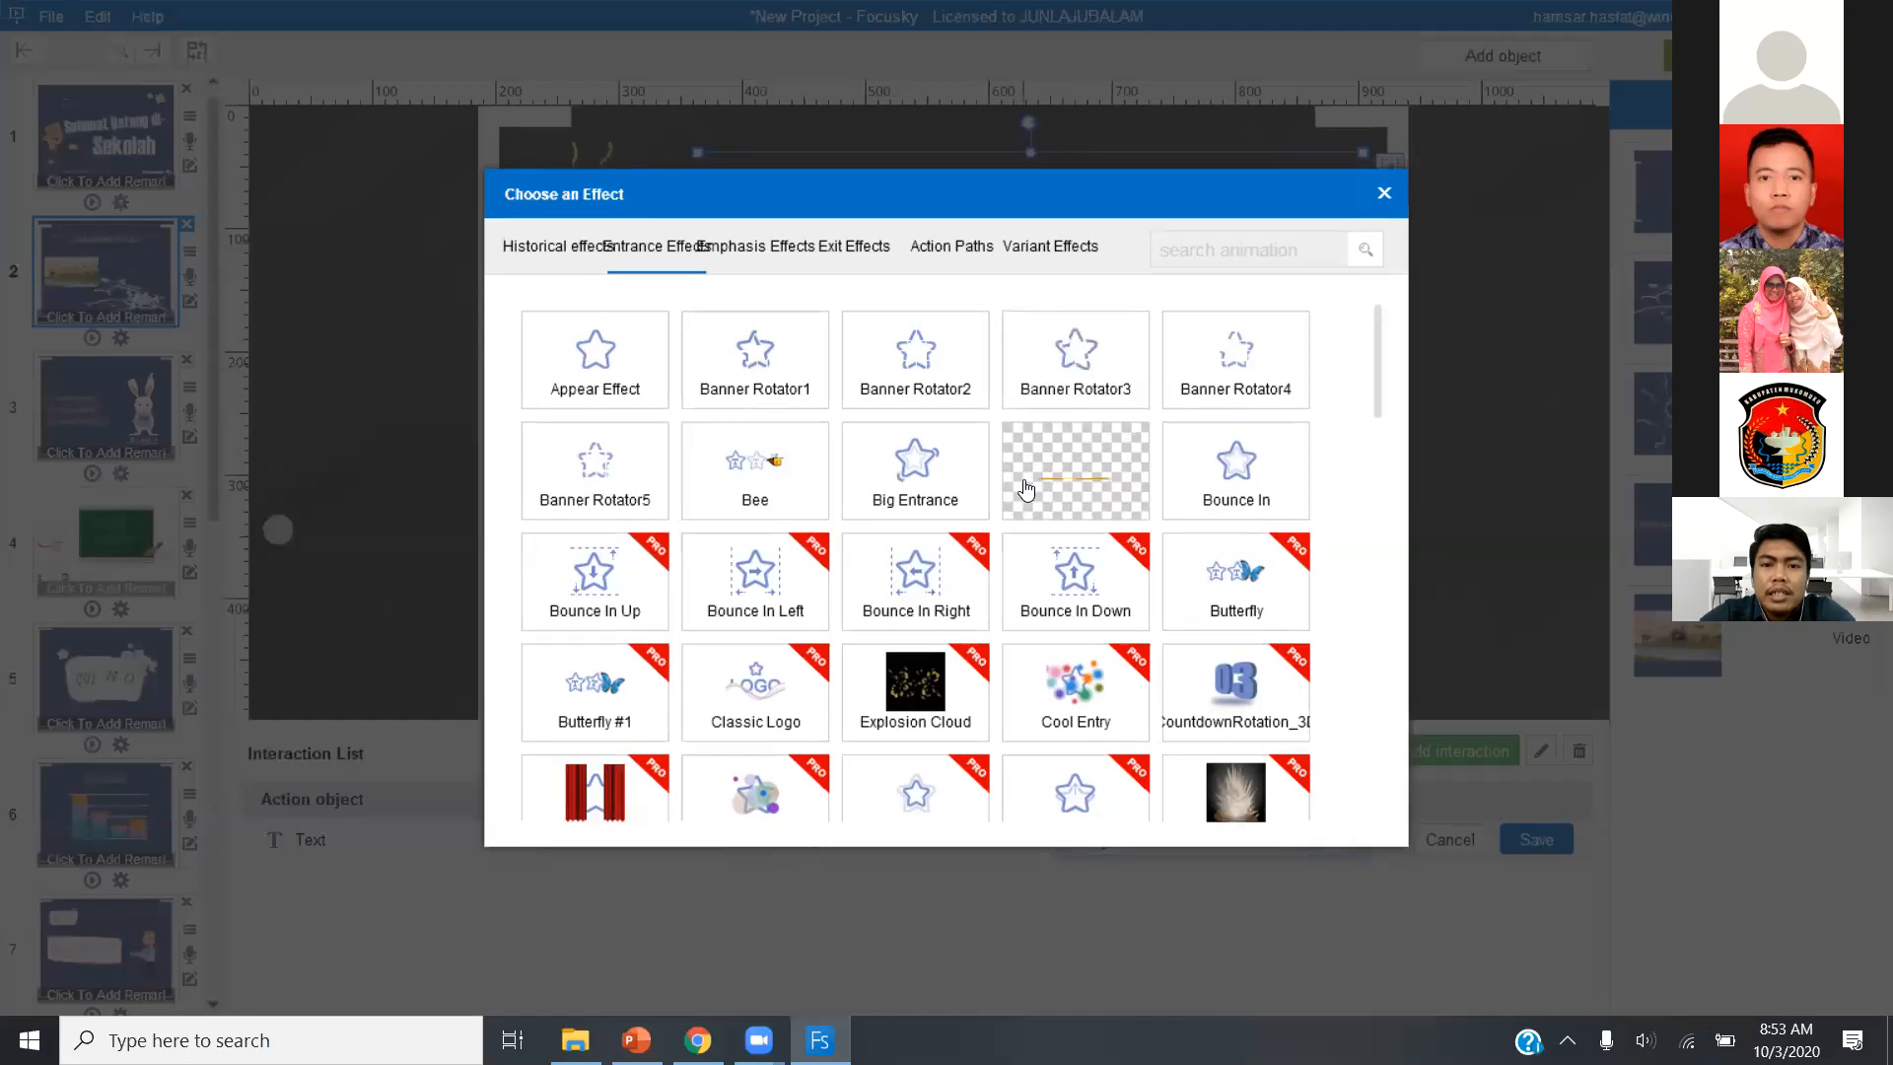
pyautogui.click(757, 248)
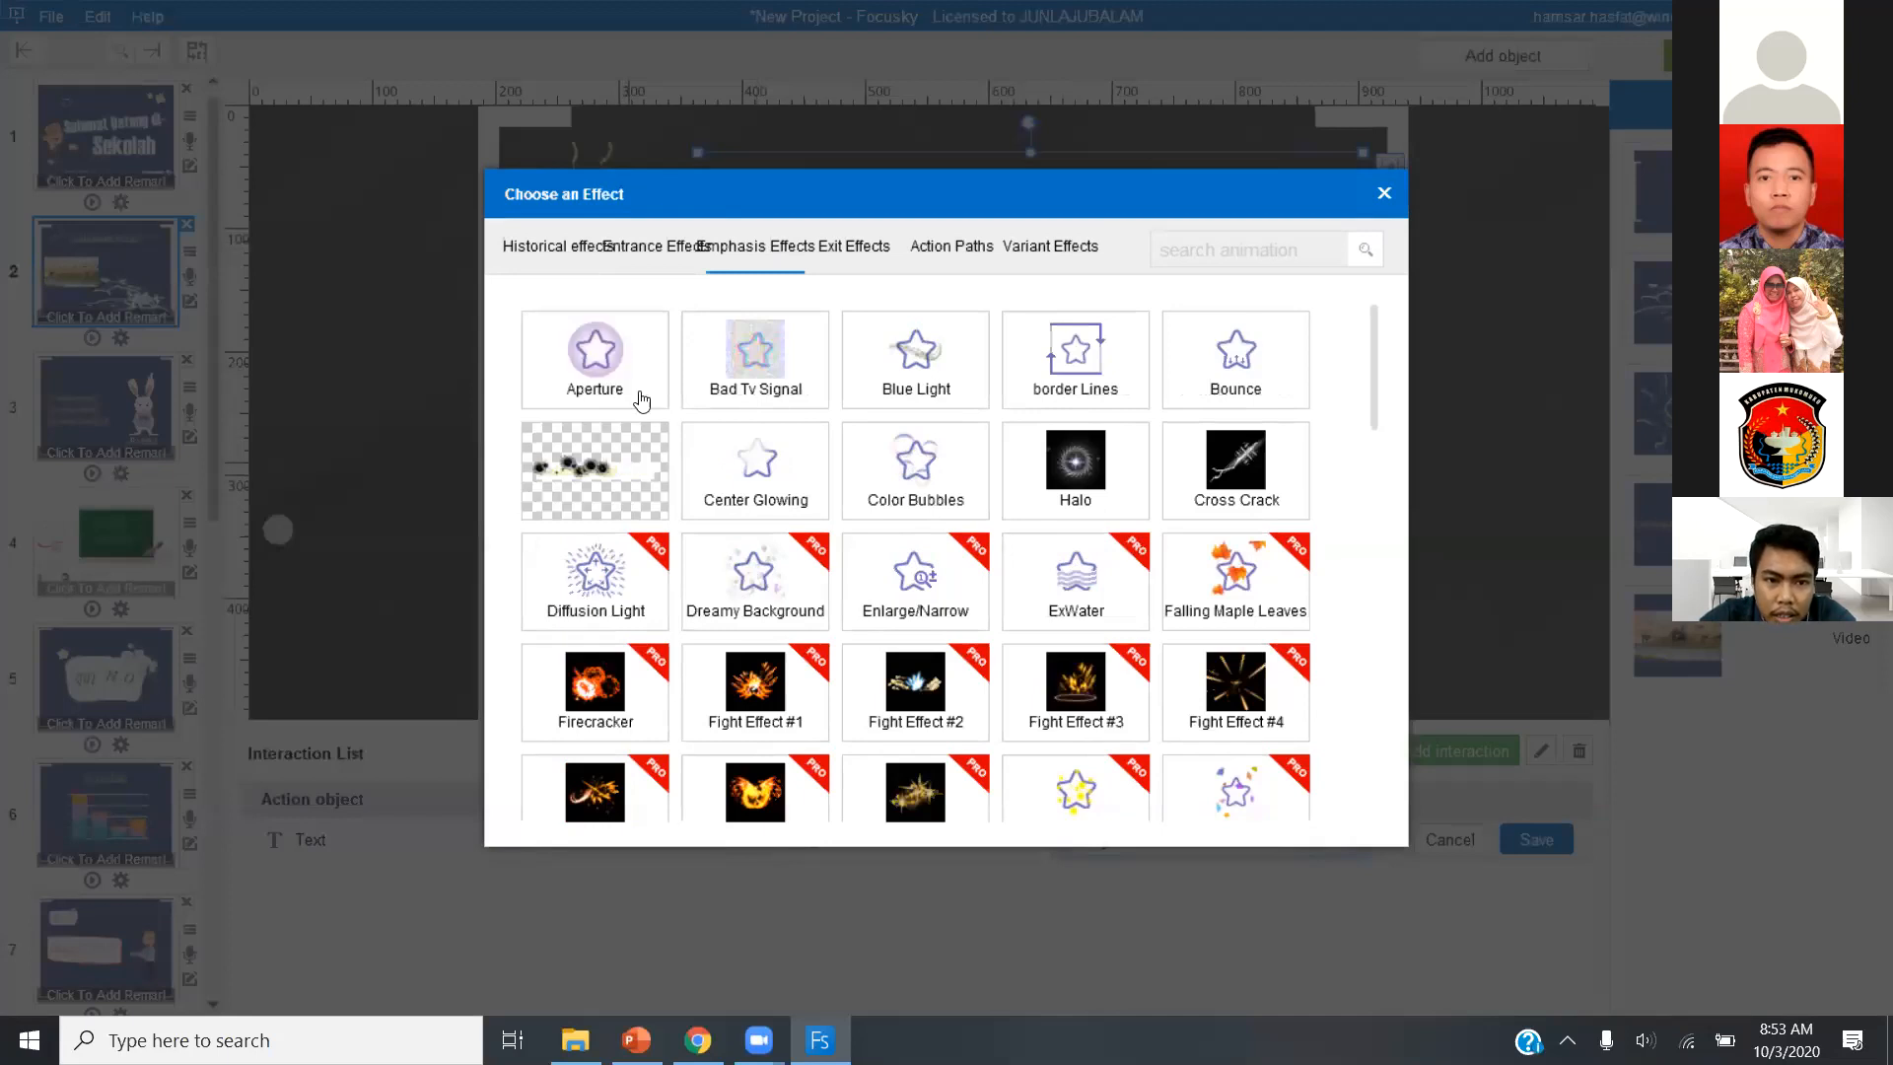
pyautogui.click(946, 374)
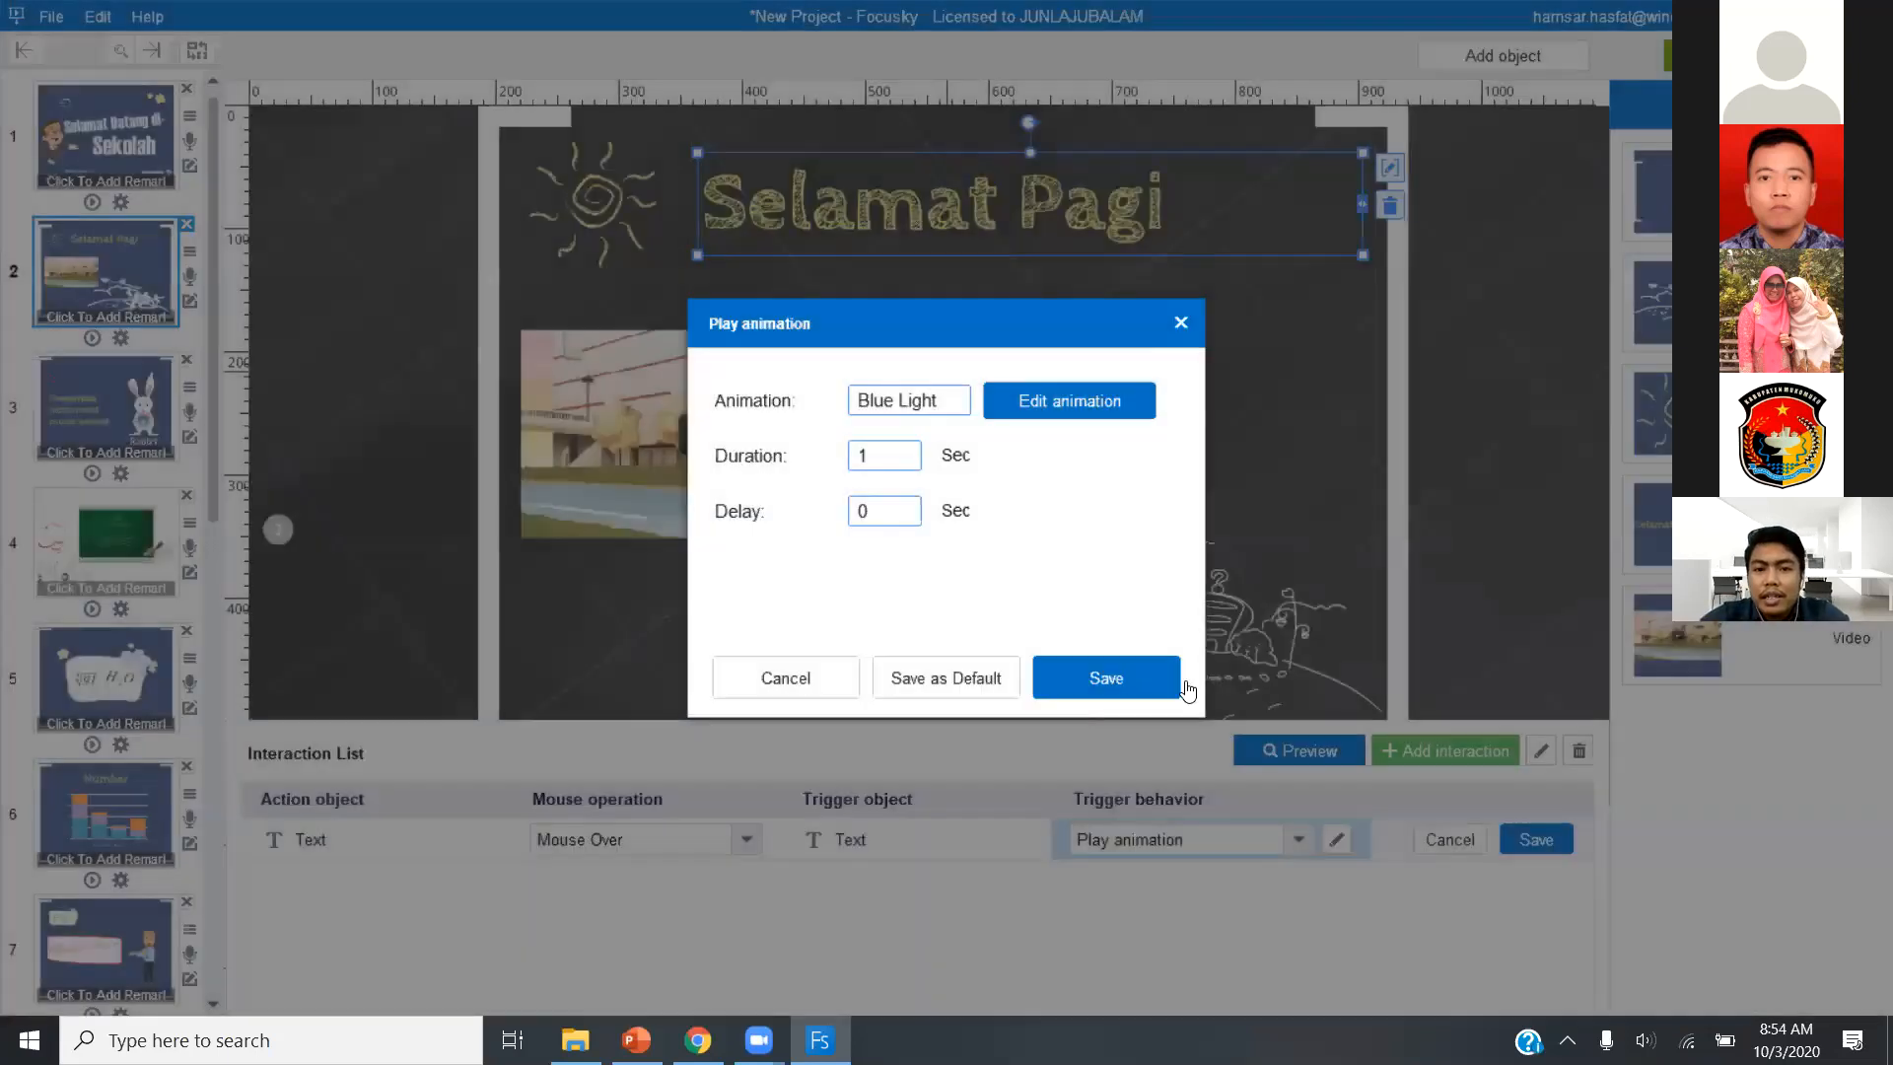
pyautogui.click(1101, 694)
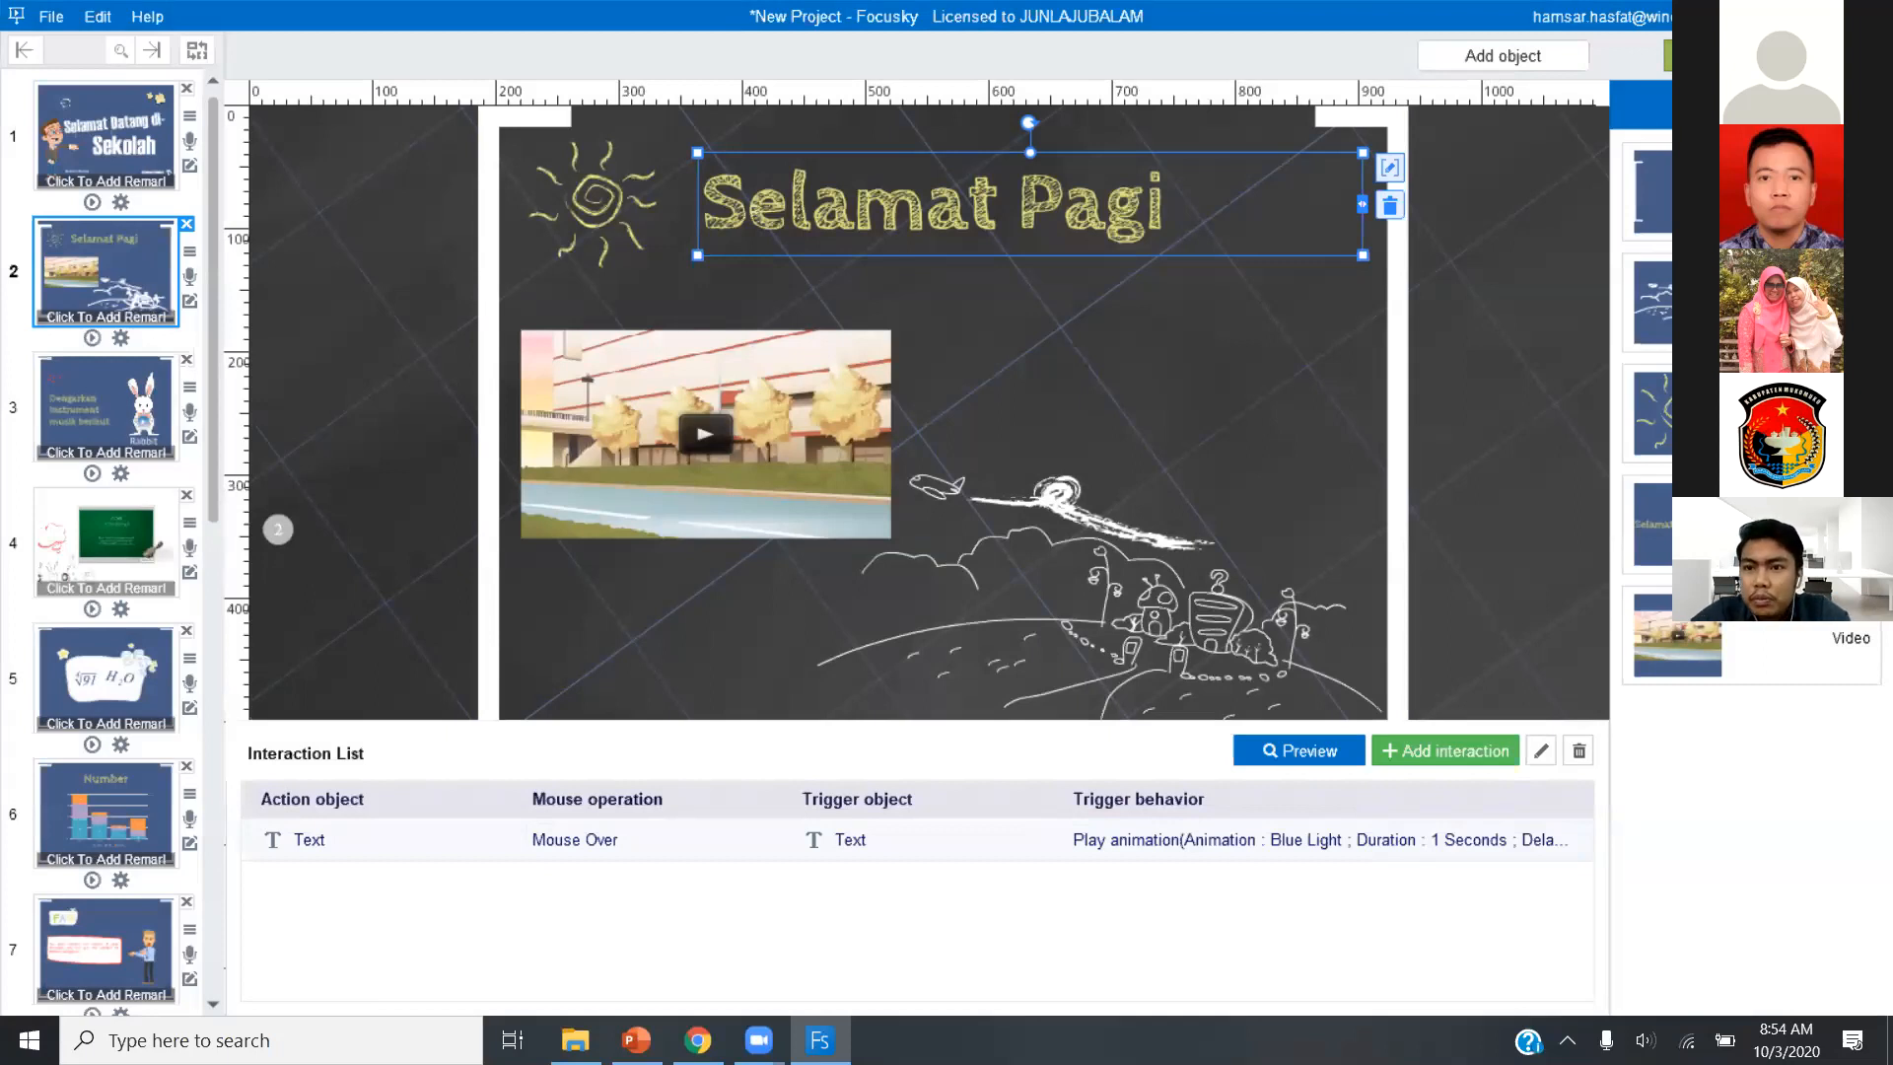
pyautogui.click(1753, 55)
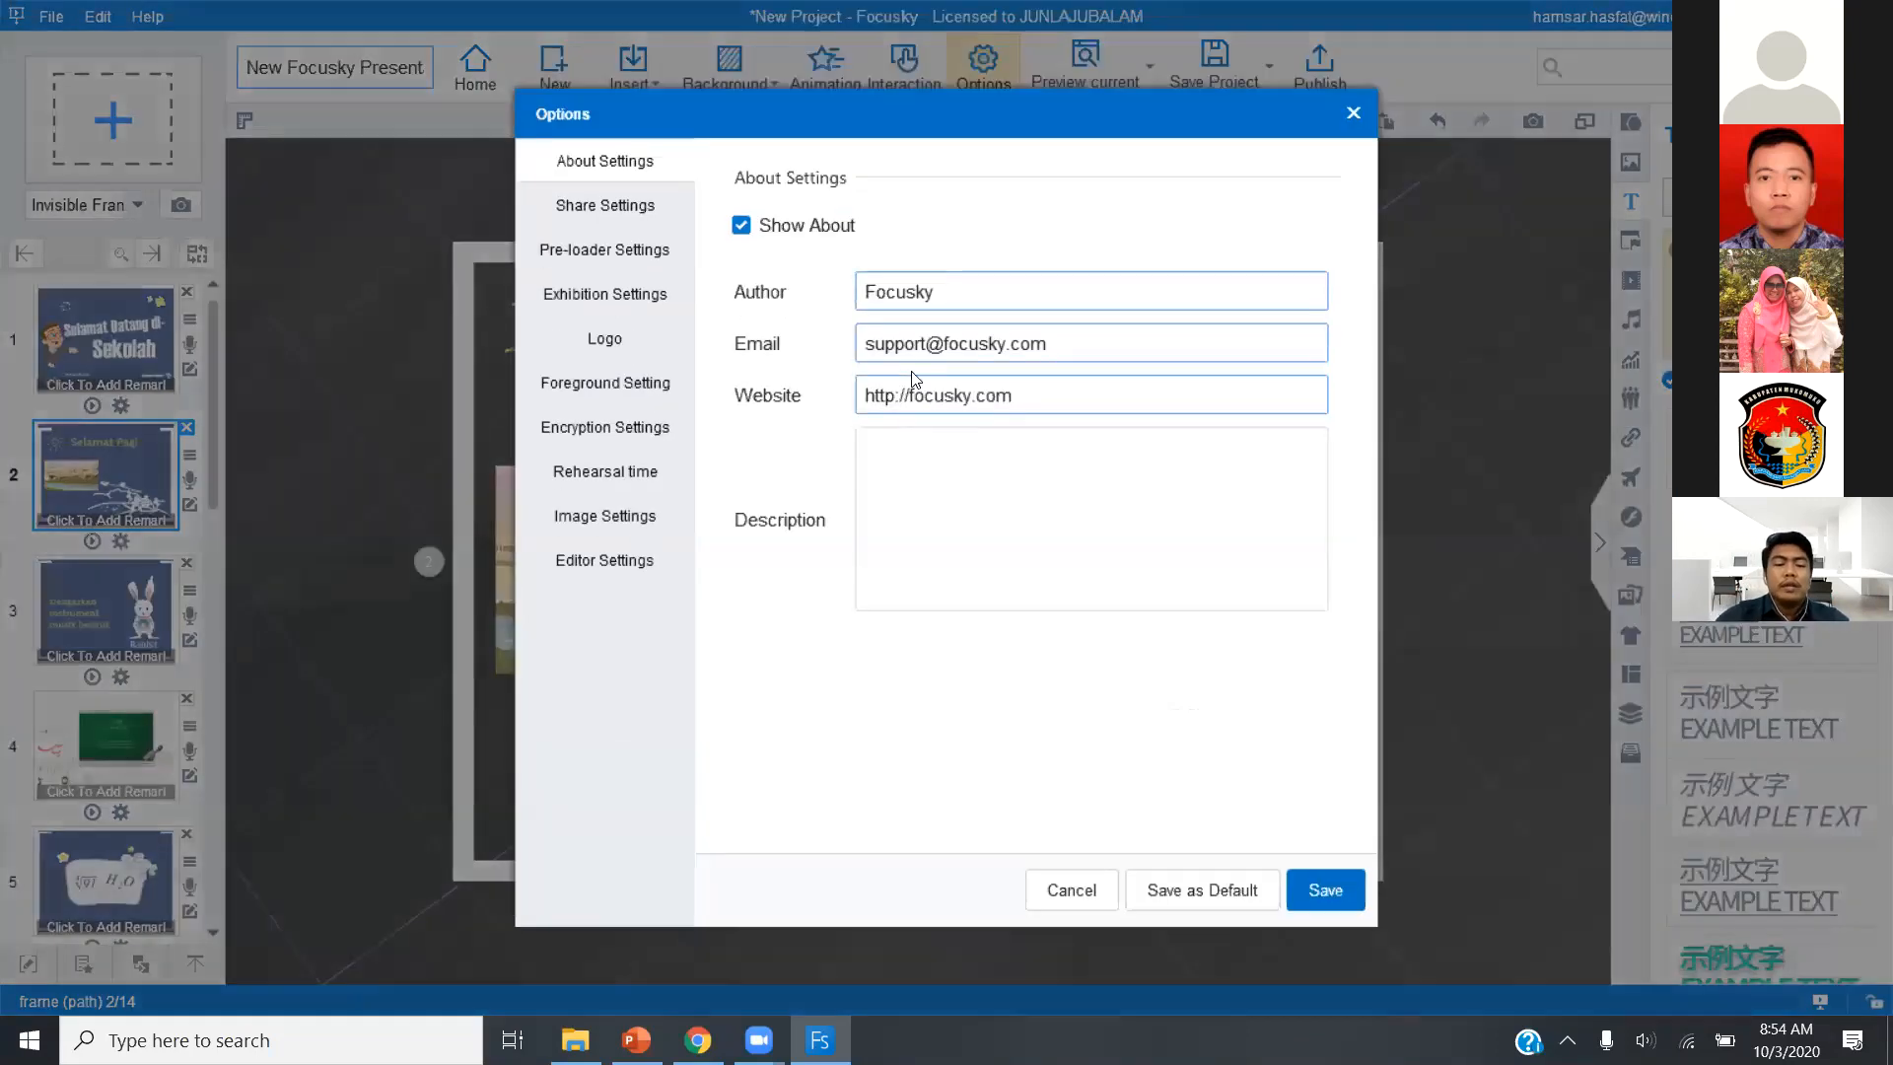
# In the presentation's About settings, enter the author's full name and replace the email and website with "-".
pyautogui.click(979, 295)
pyautogui.press('BackSpace')
pyautogui.press('BackSpace')
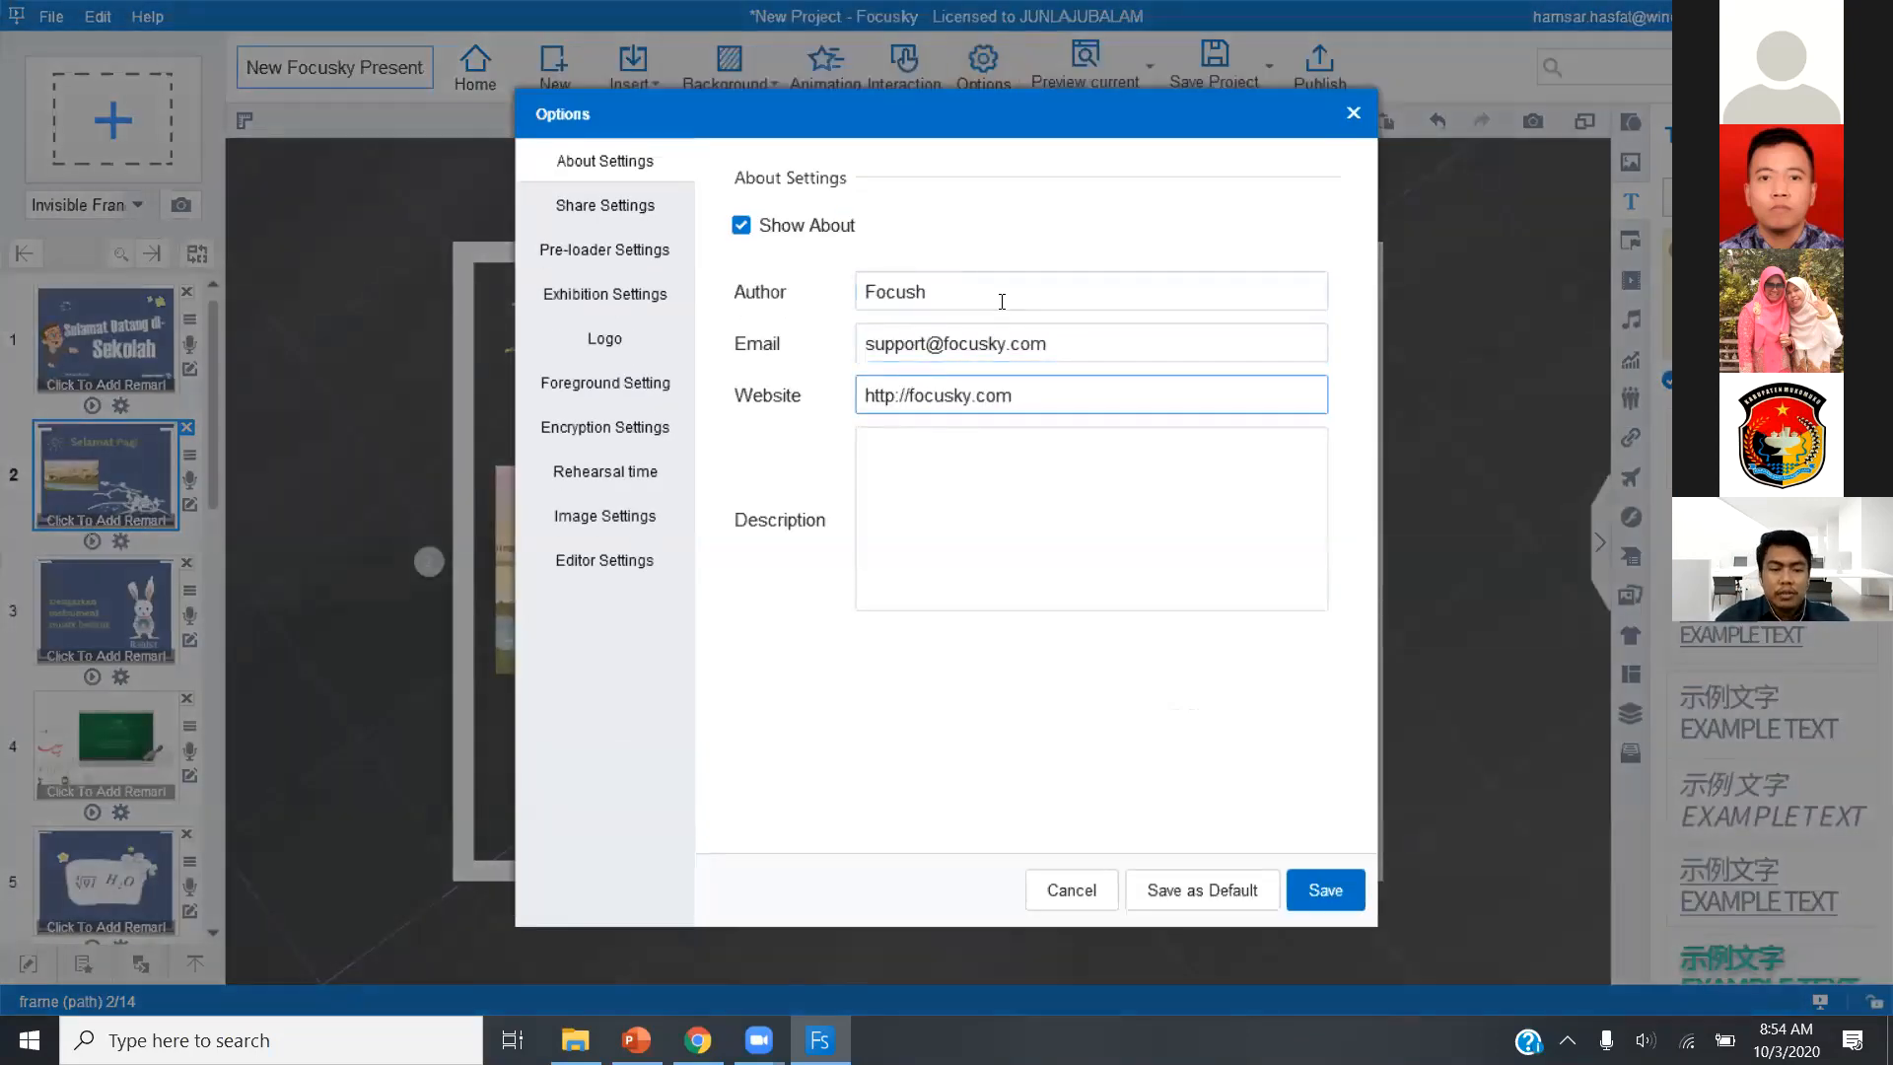
pyautogui.press('BackSpace')
pyautogui.press('BackSpace')
pyautogui.press('BackSpace')
pyautogui.press('BackSpace')
pyautogui.press('BackSpace')
pyautogui.write('Hamsar')
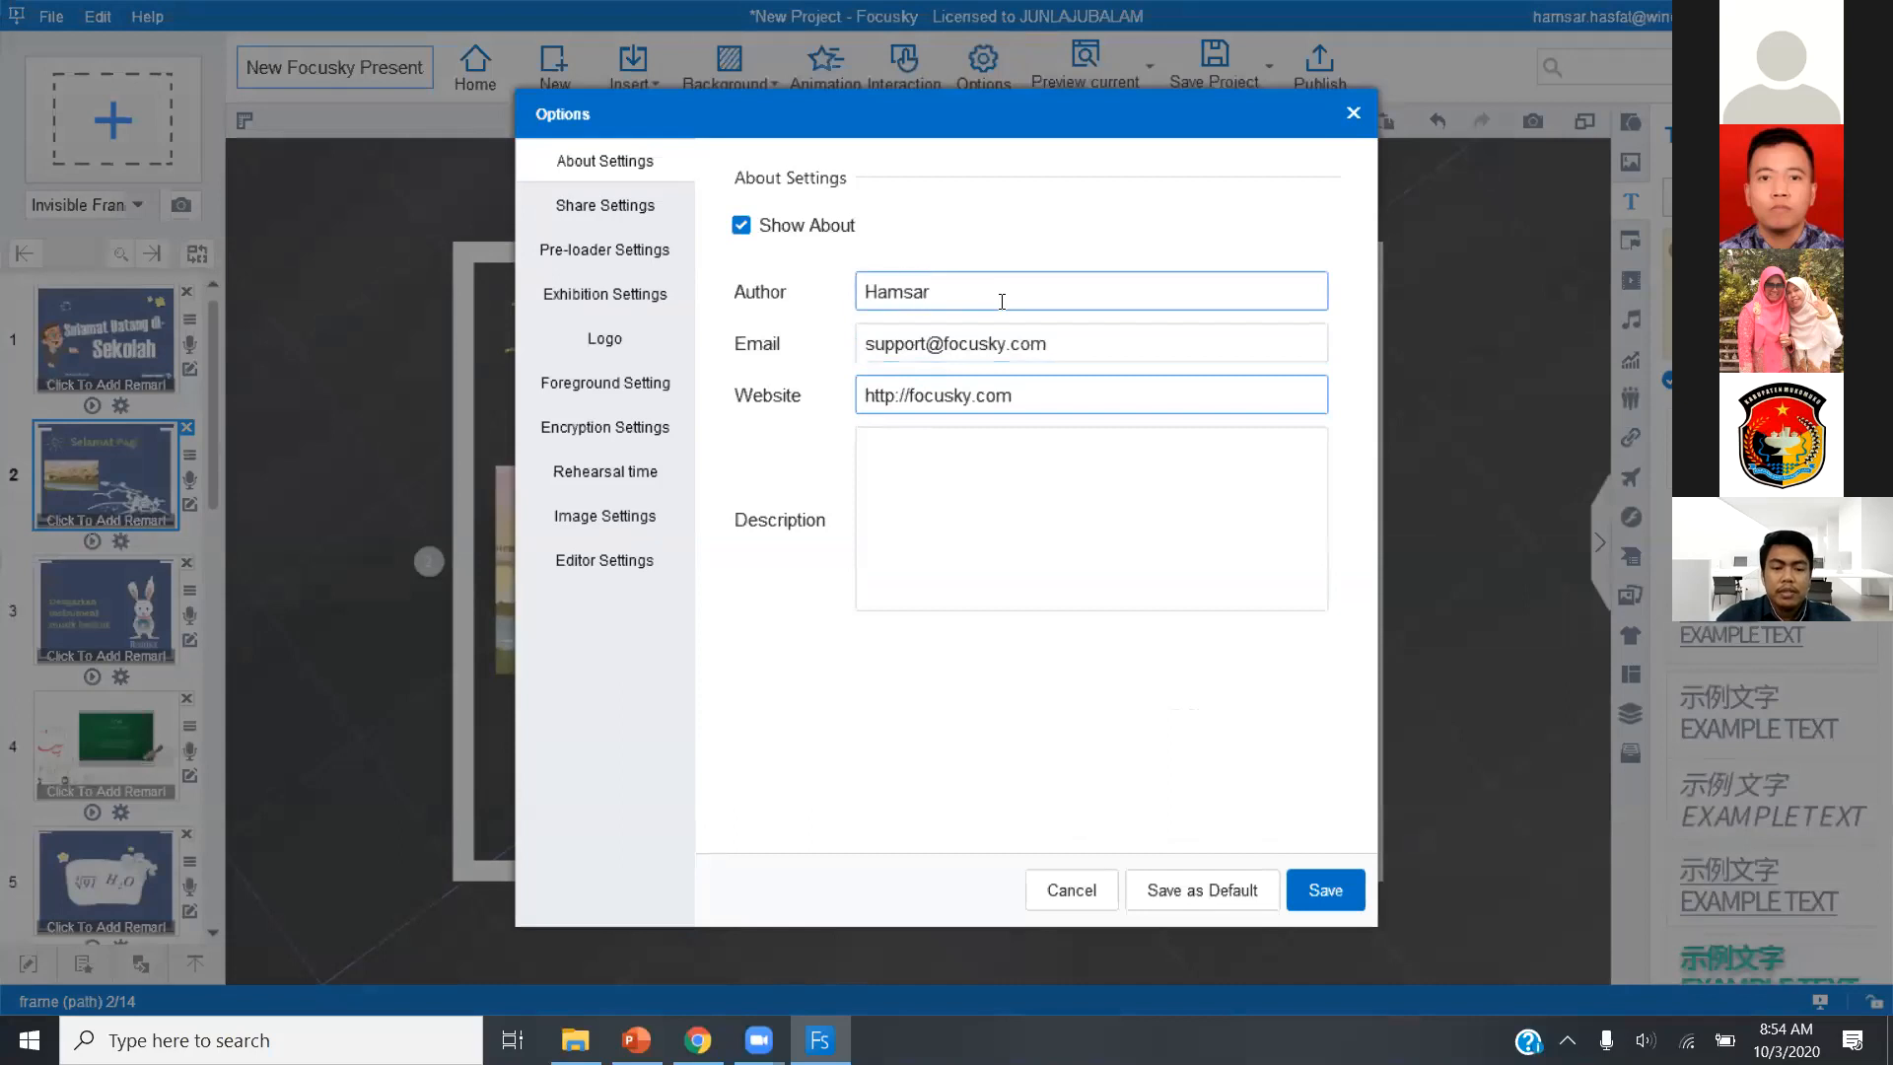
pyautogui.write(' Hasfat')
pyautogui.press('Tab')
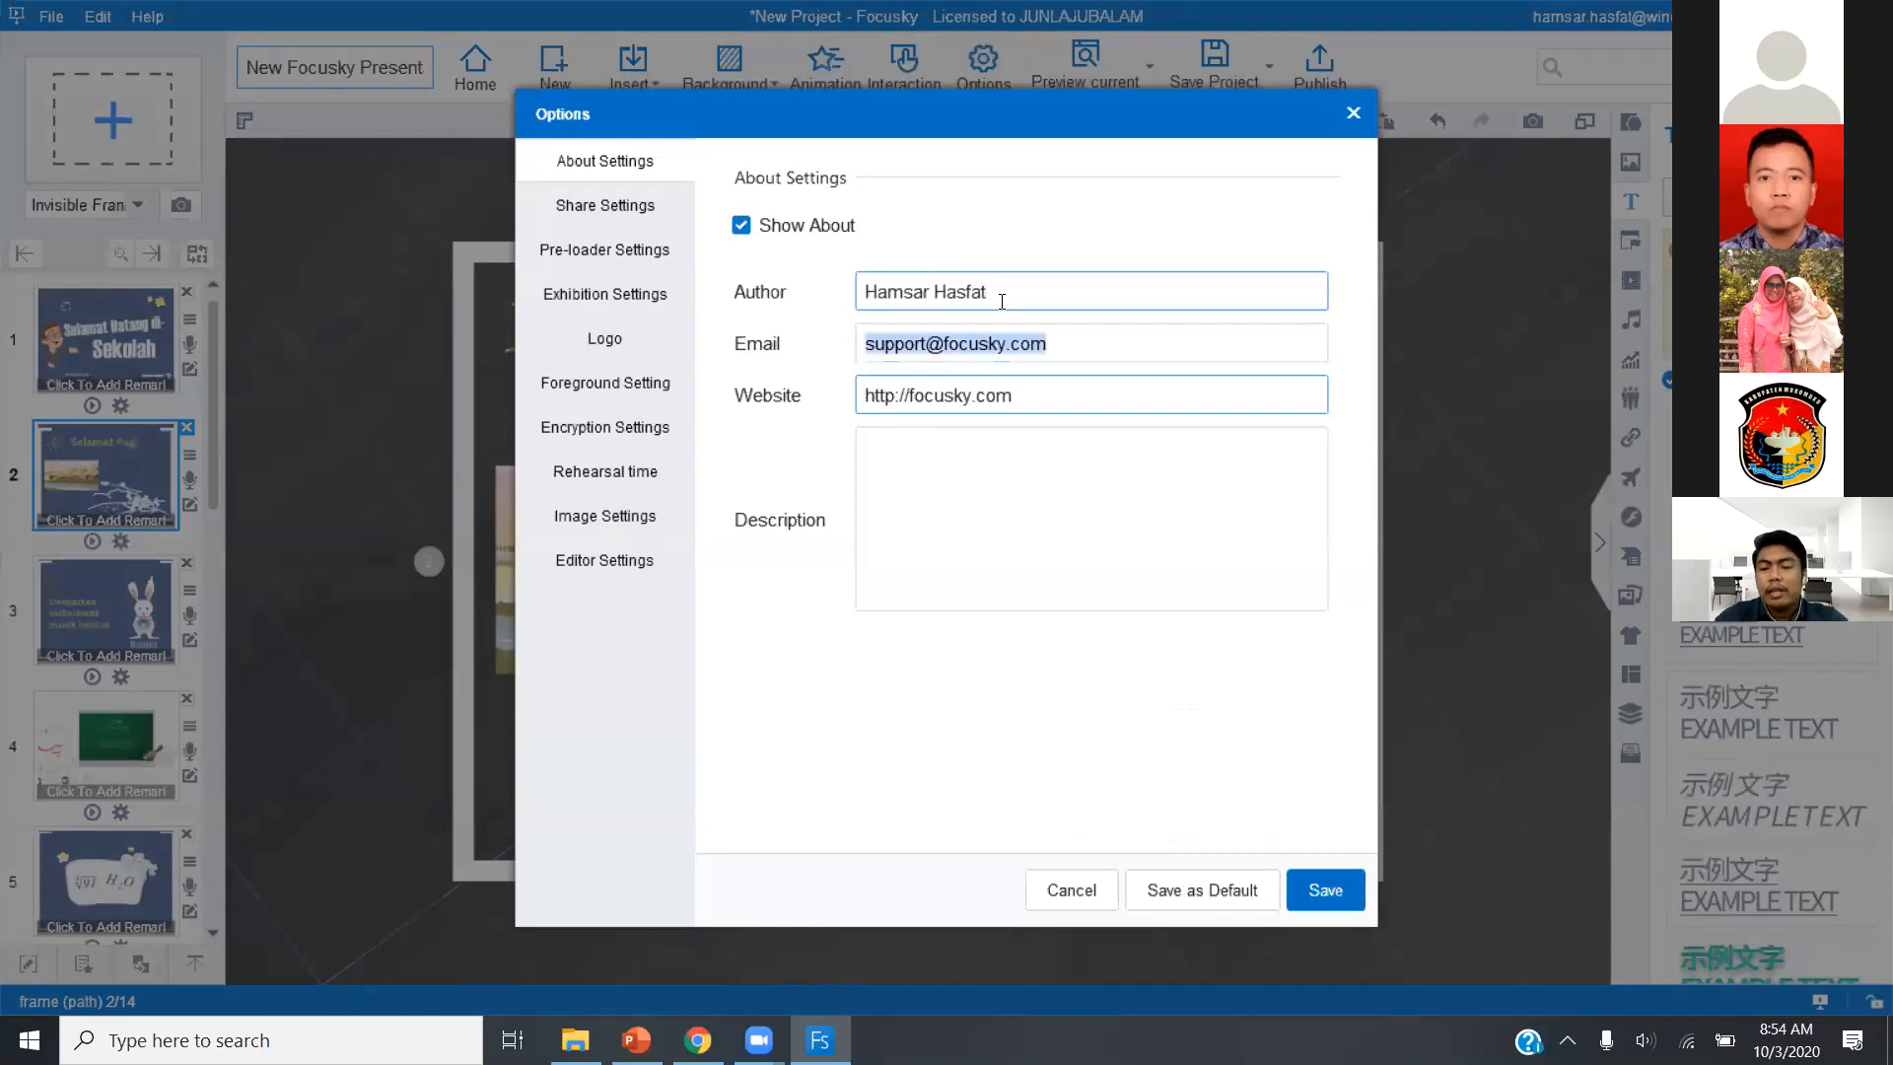
pyautogui.write('-')
pyautogui.press('Tab')
pyautogui.write('-')
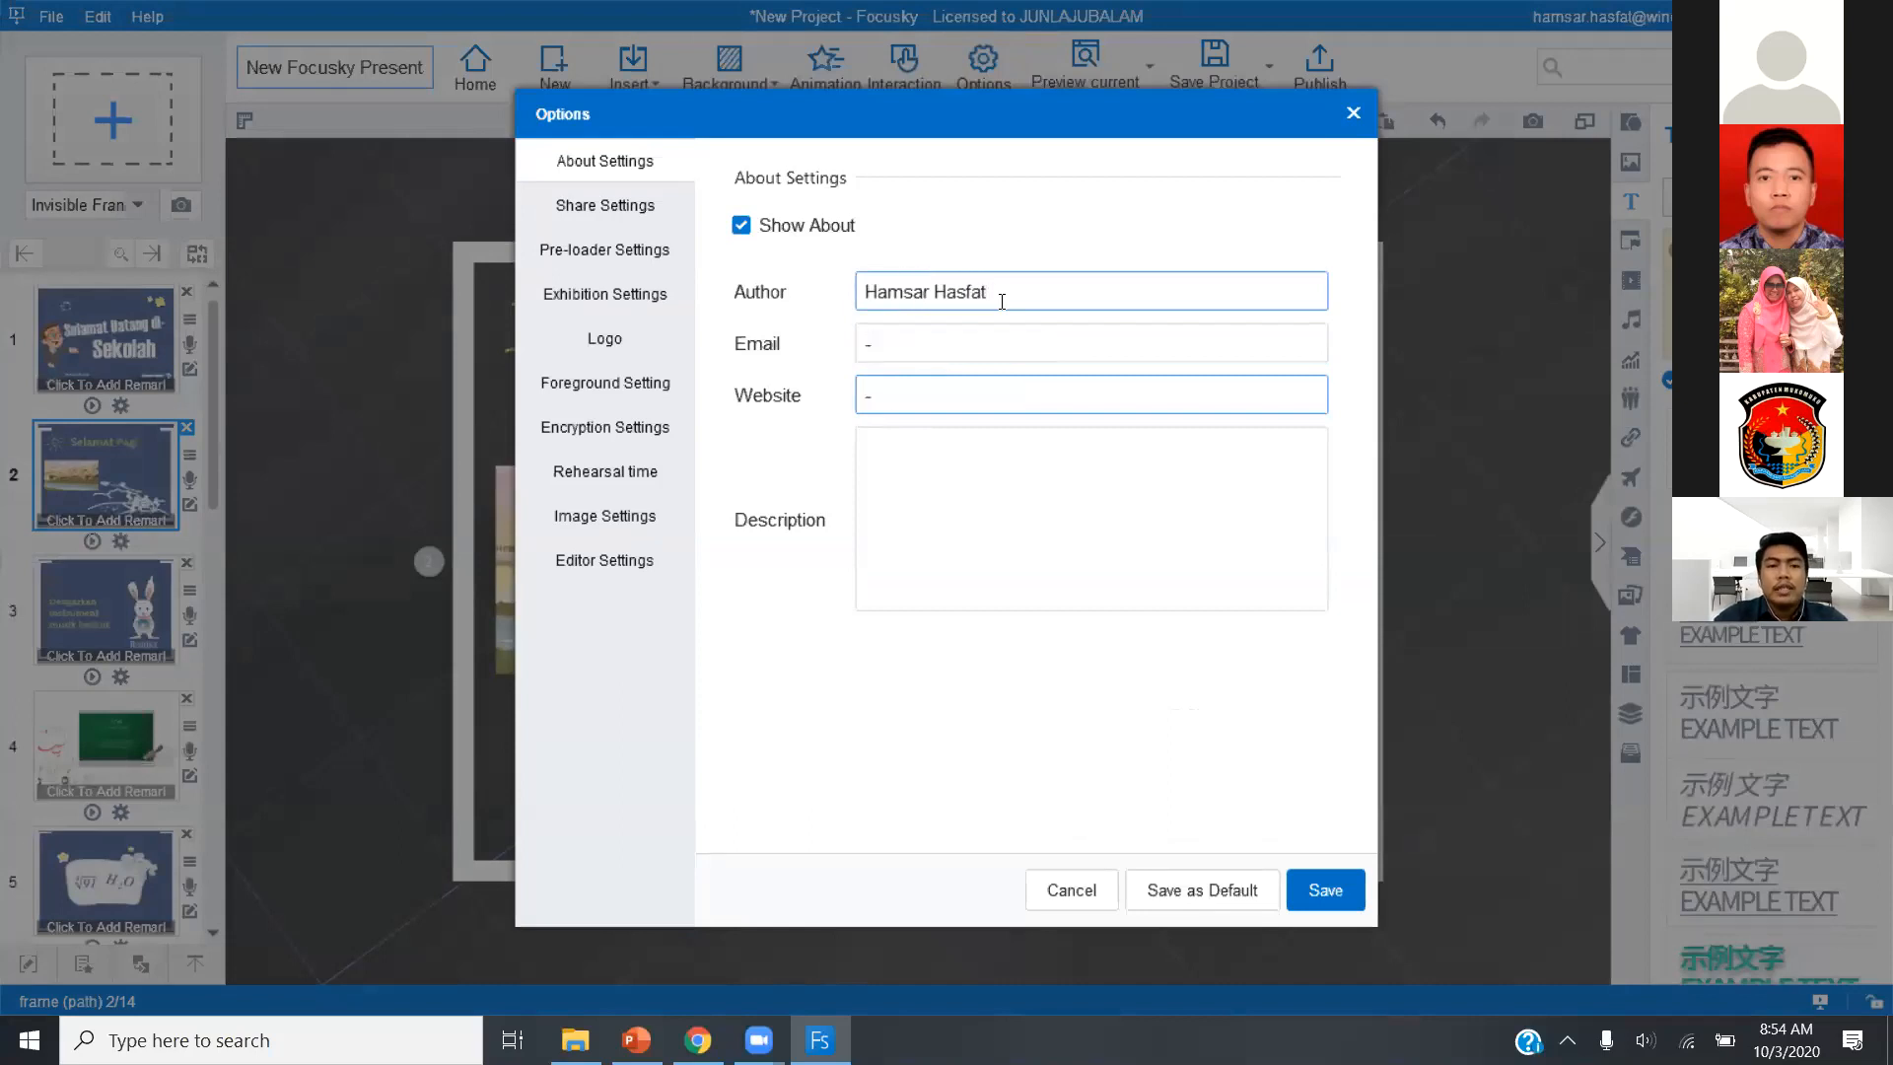
# Clear all the description text in the presentation's Share settings.
pyautogui.click(625, 204)
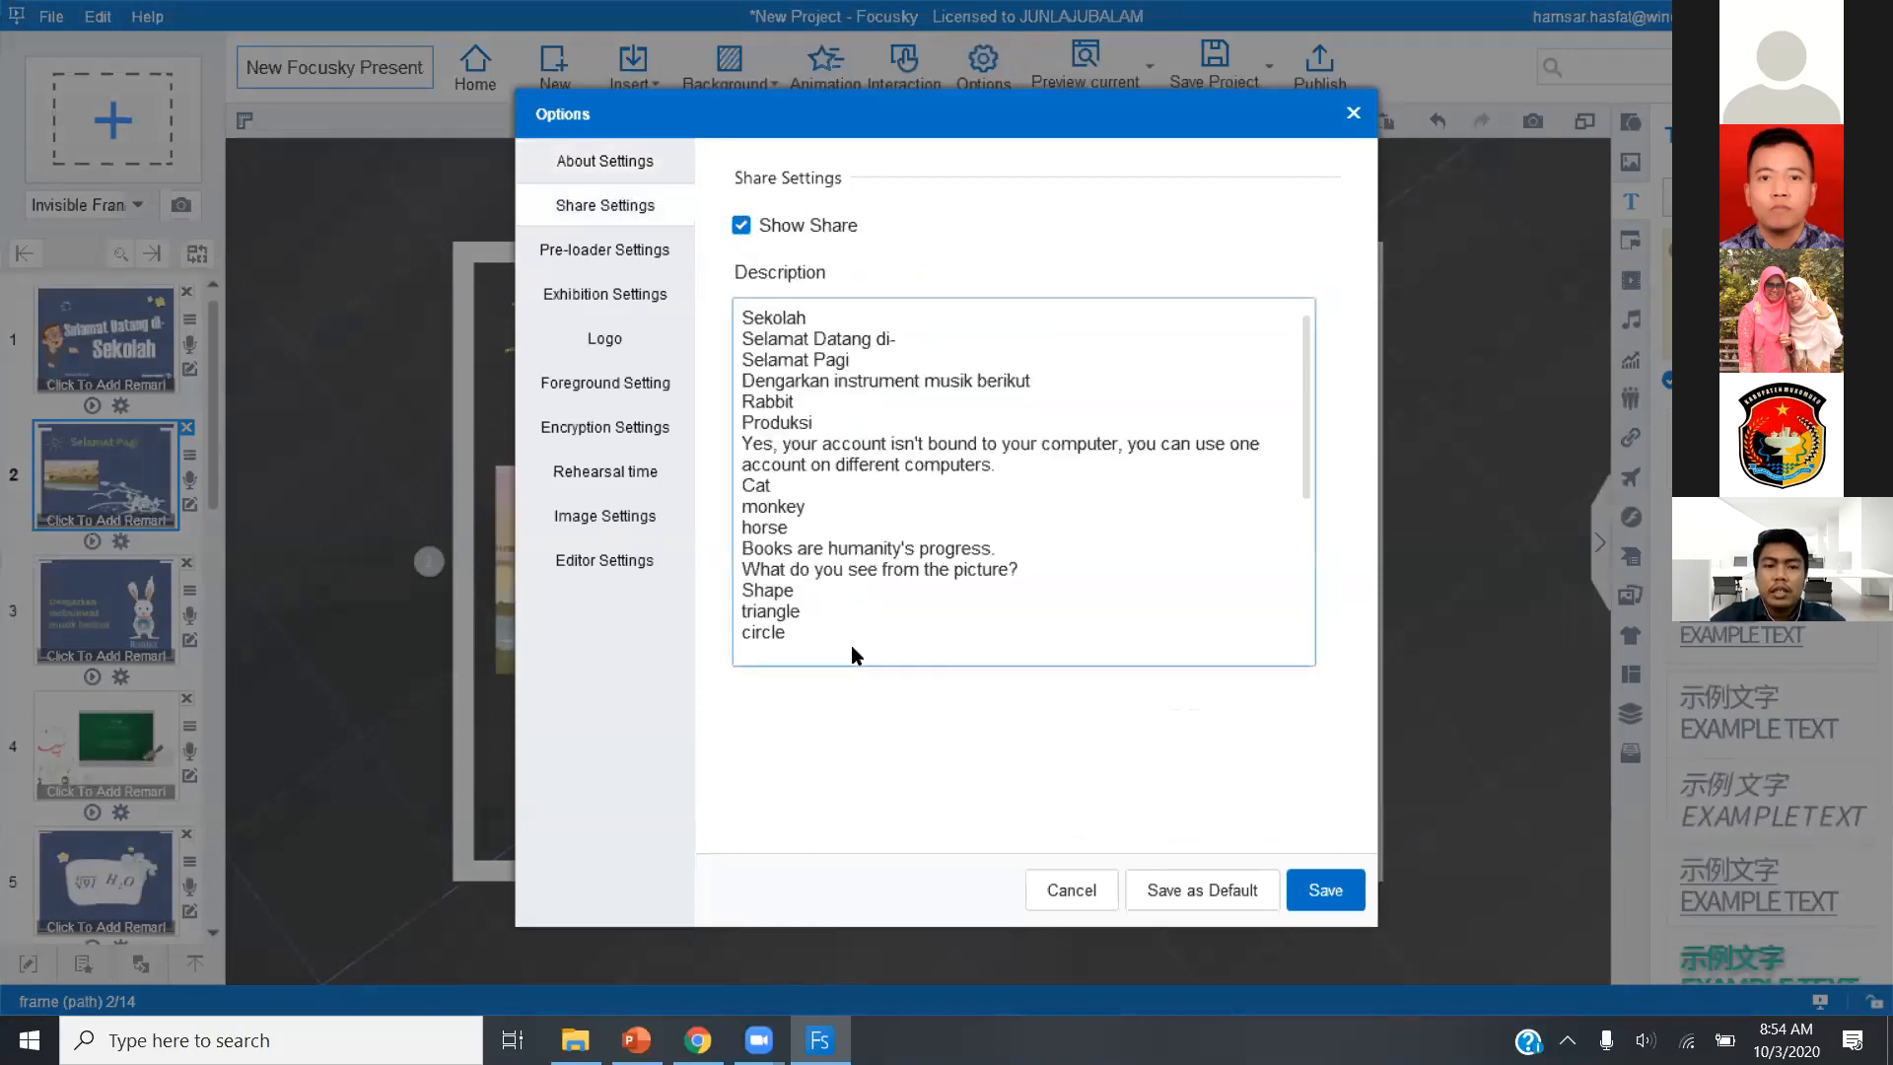
pyautogui.hotkey('ctrl', 'a')
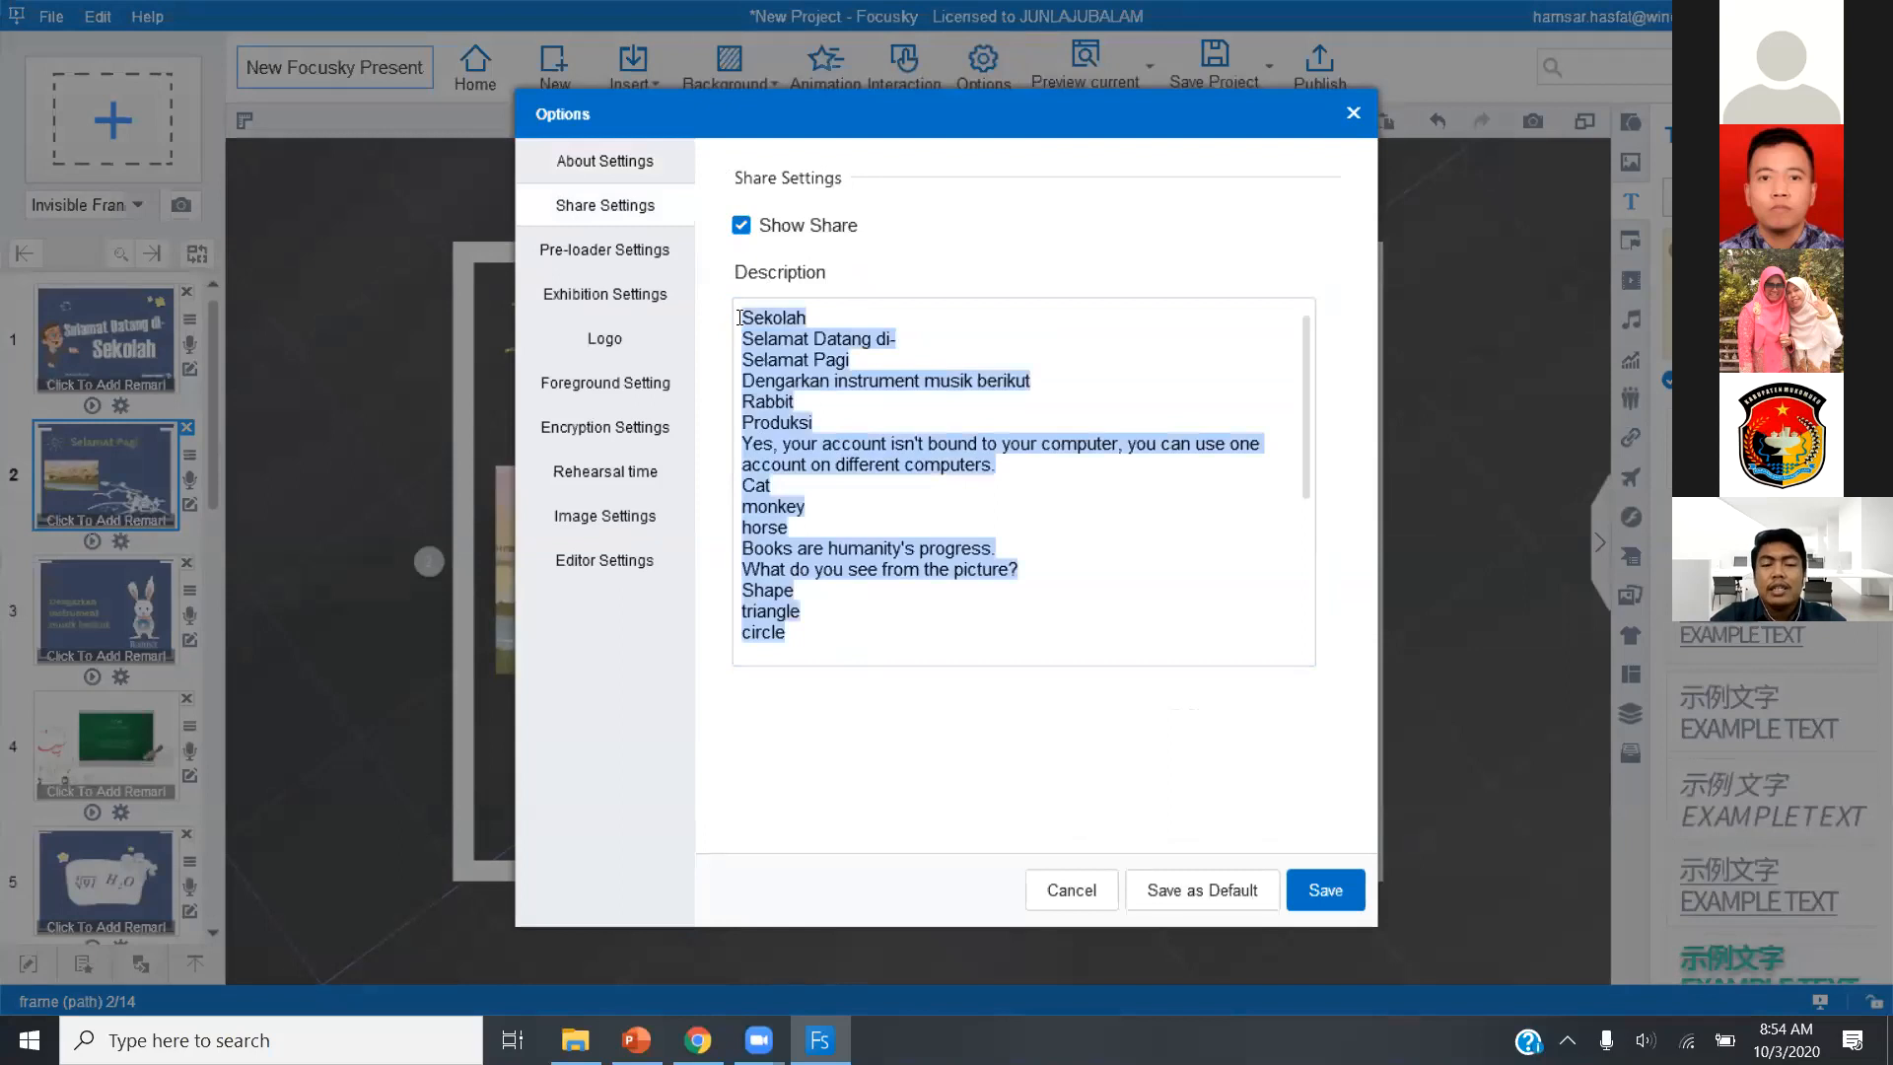
pyautogui.press('BackSpace')
pyautogui.hotkey('ctrl', 'a')
pyautogui.press('BackSpace')
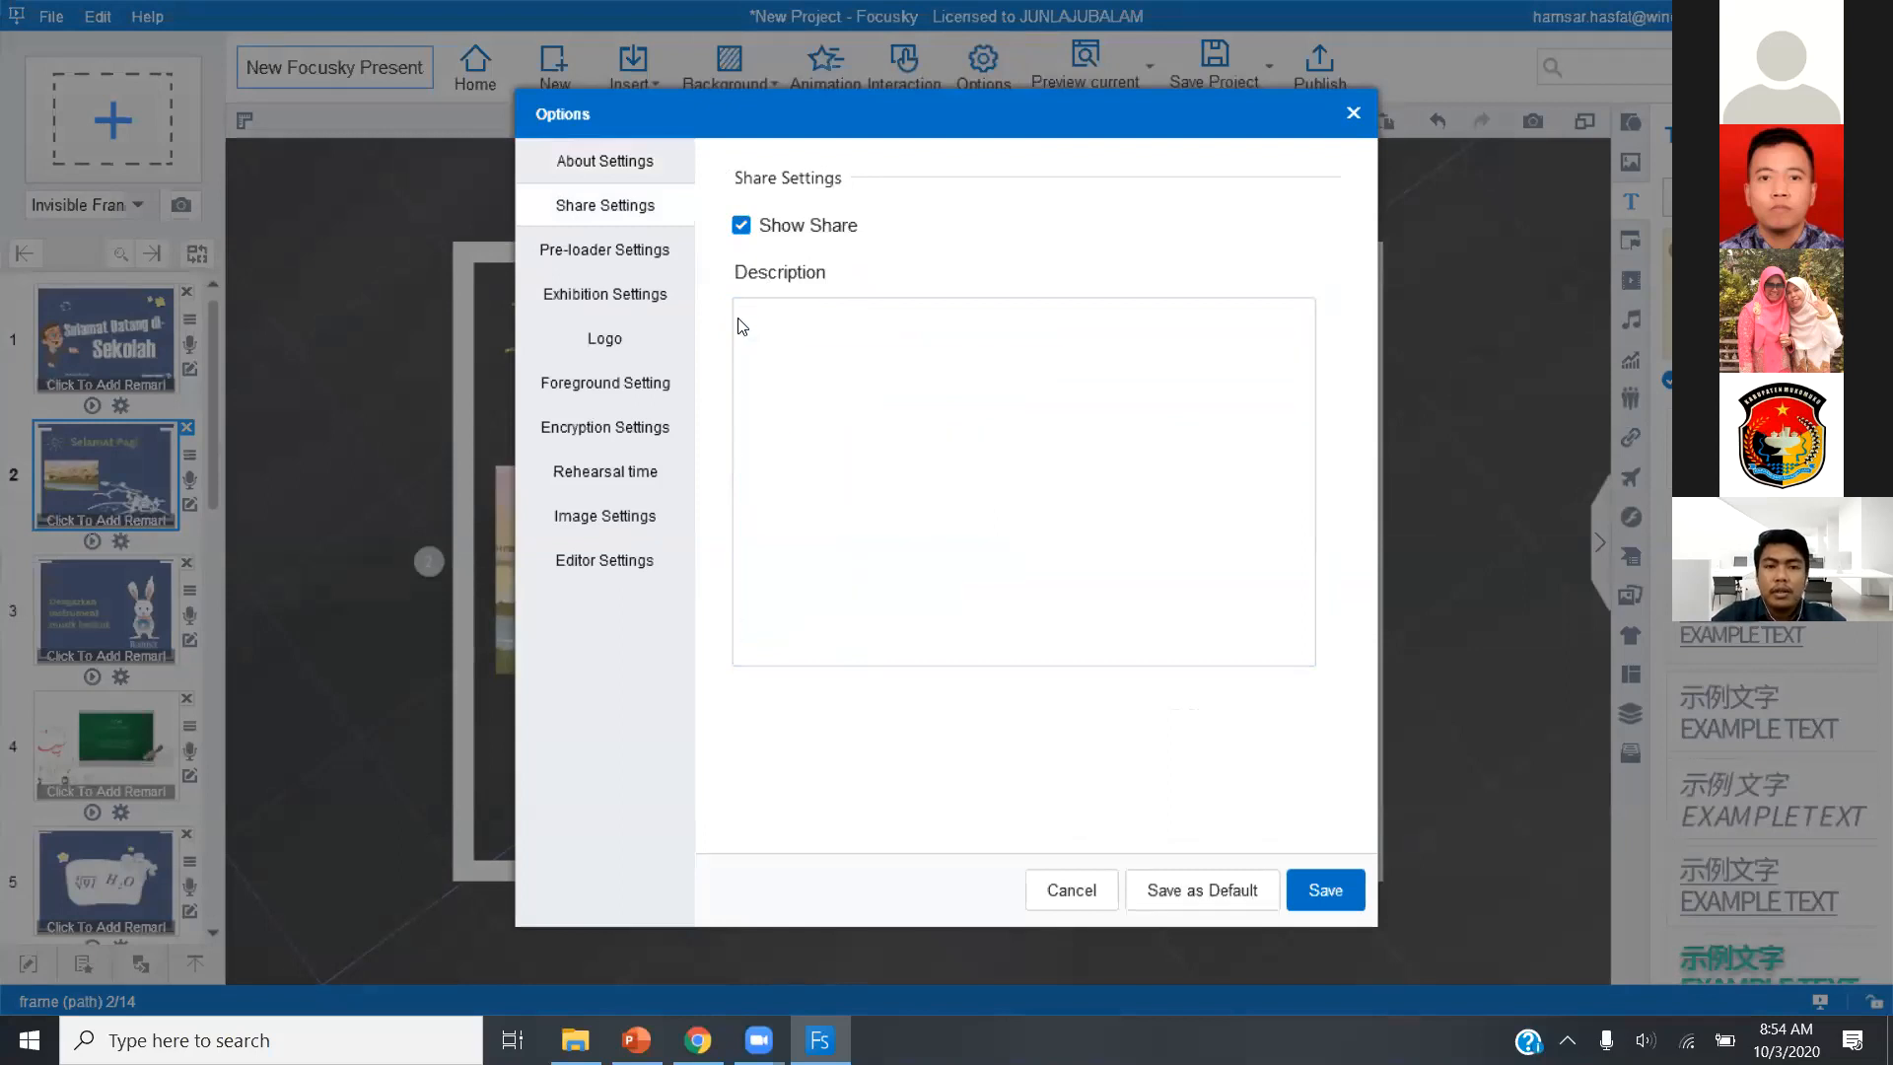
# Set the preloader title to "Materi 1" and its scroll text to "Tunggu".
pyautogui.click(624, 259)
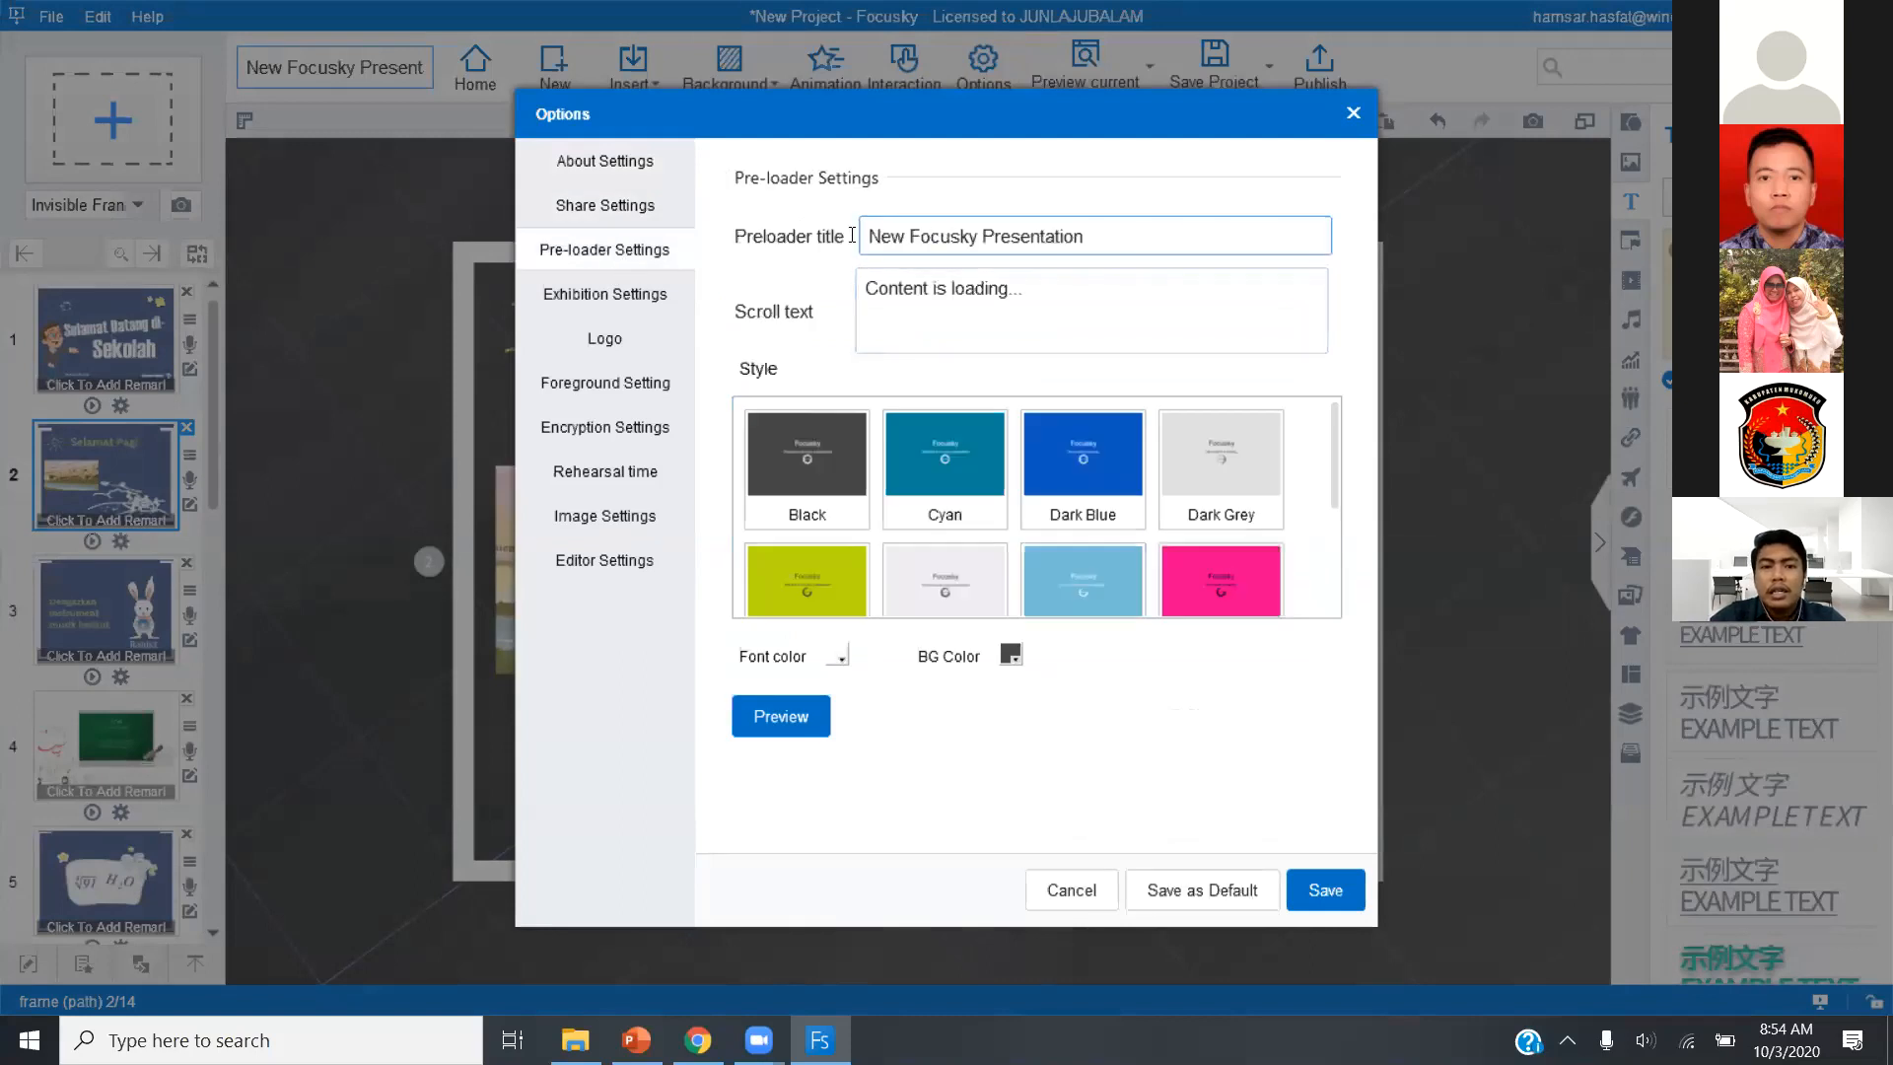
pyautogui.moveTo(852, 236); pyautogui.dragTo(778, 237)
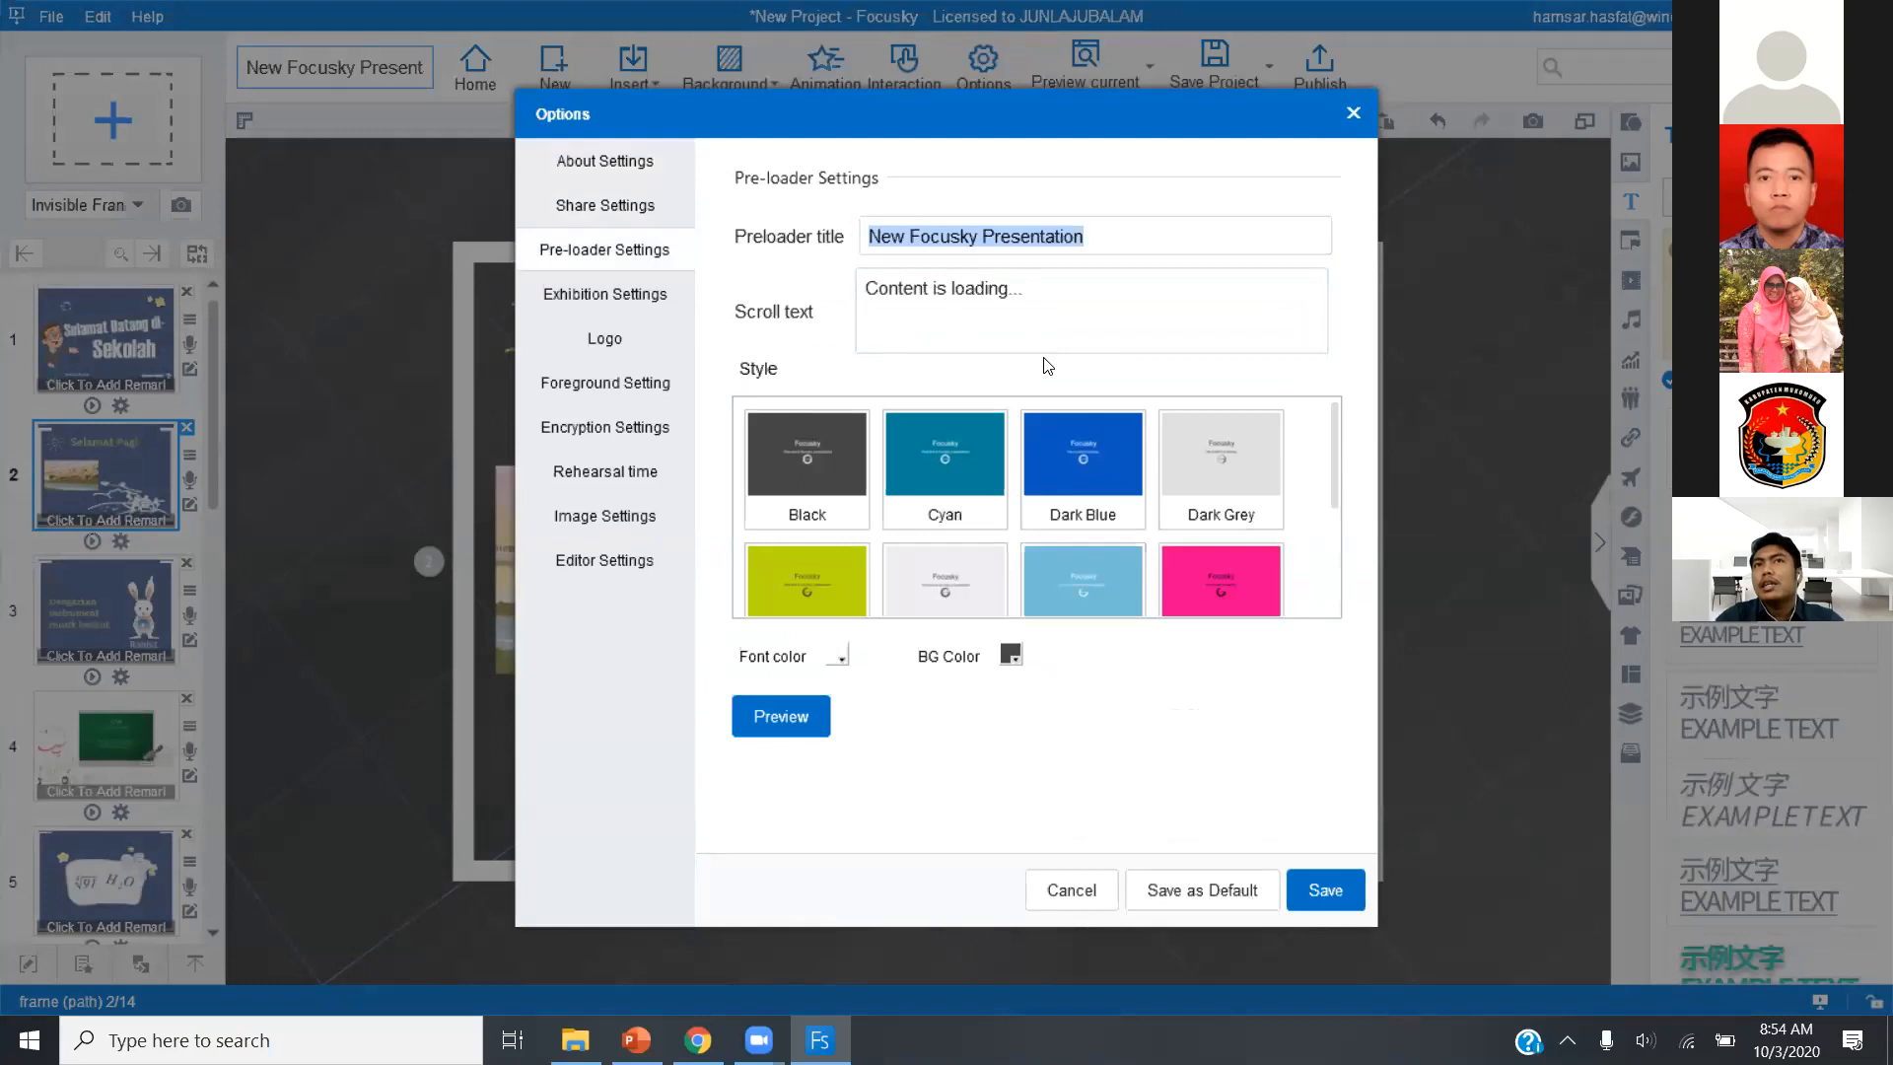
pyautogui.write('Hamsar Hasfat')
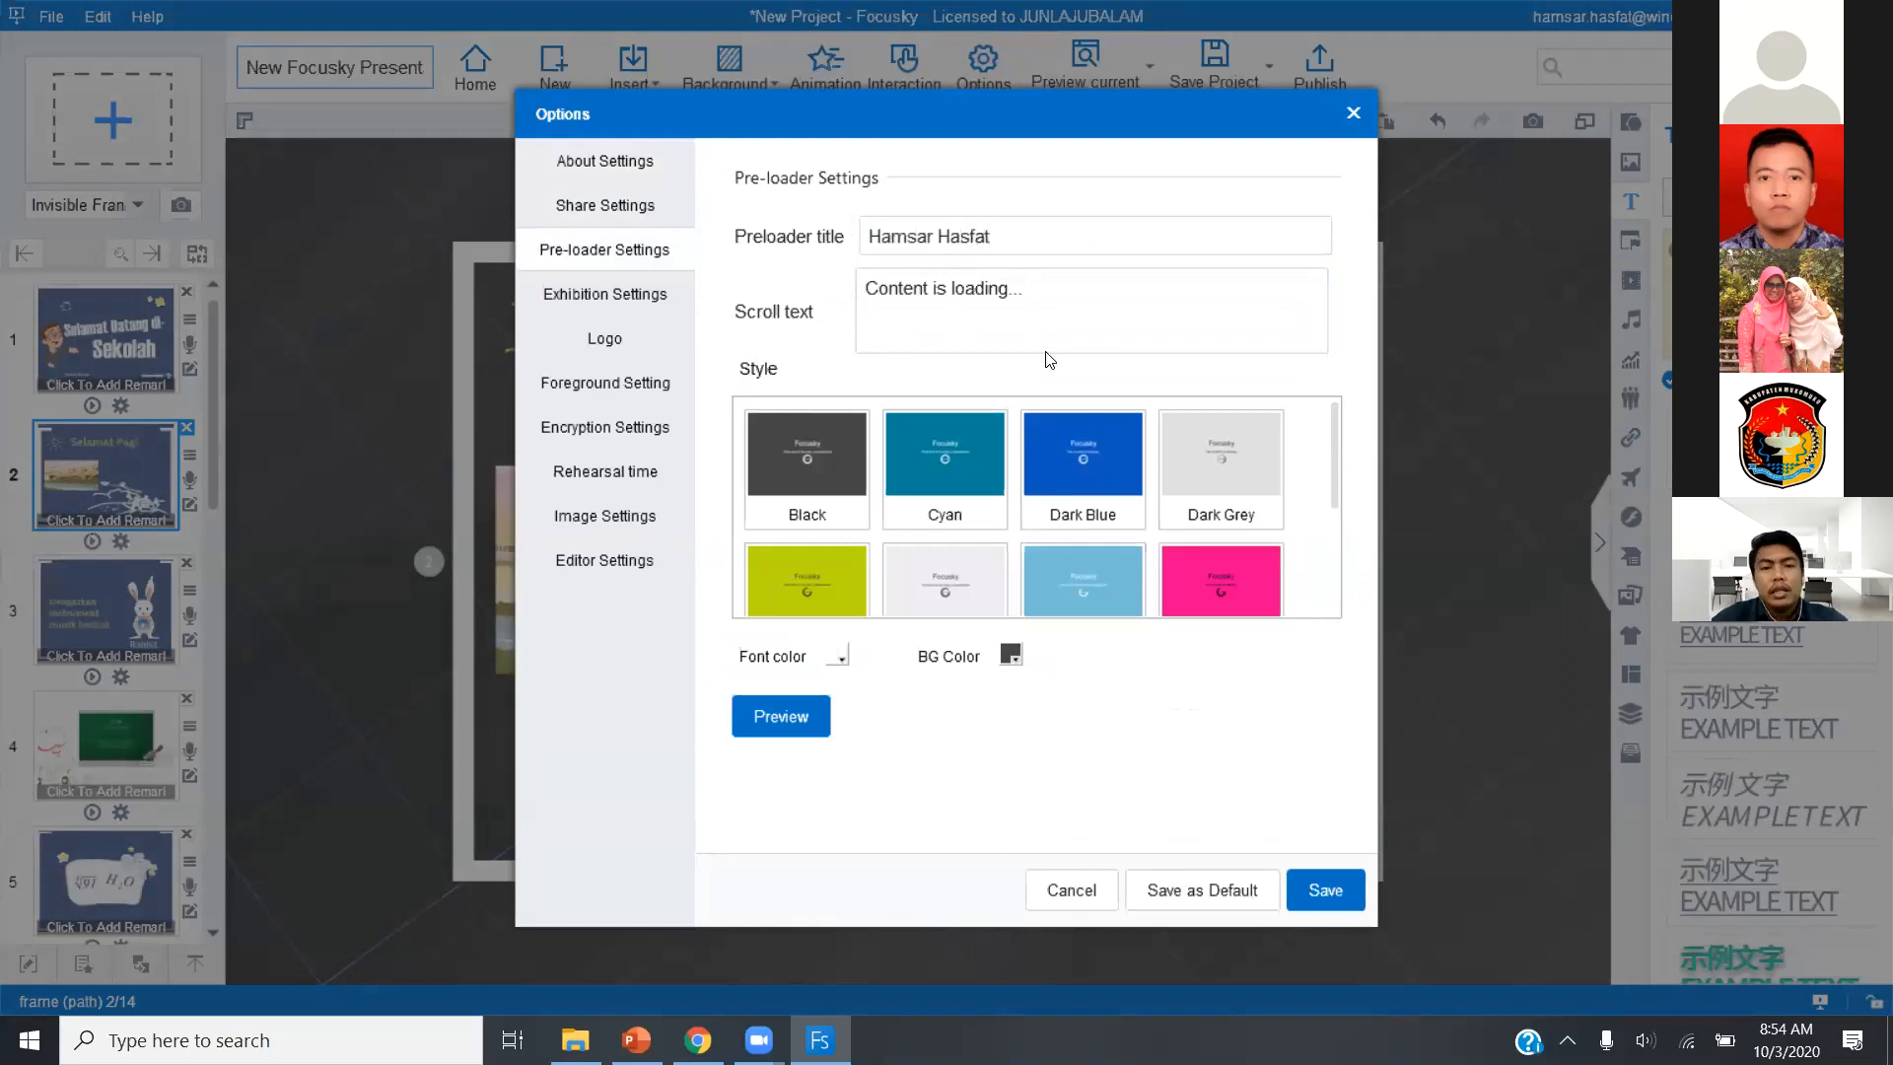
pyautogui.click(1057, 284)
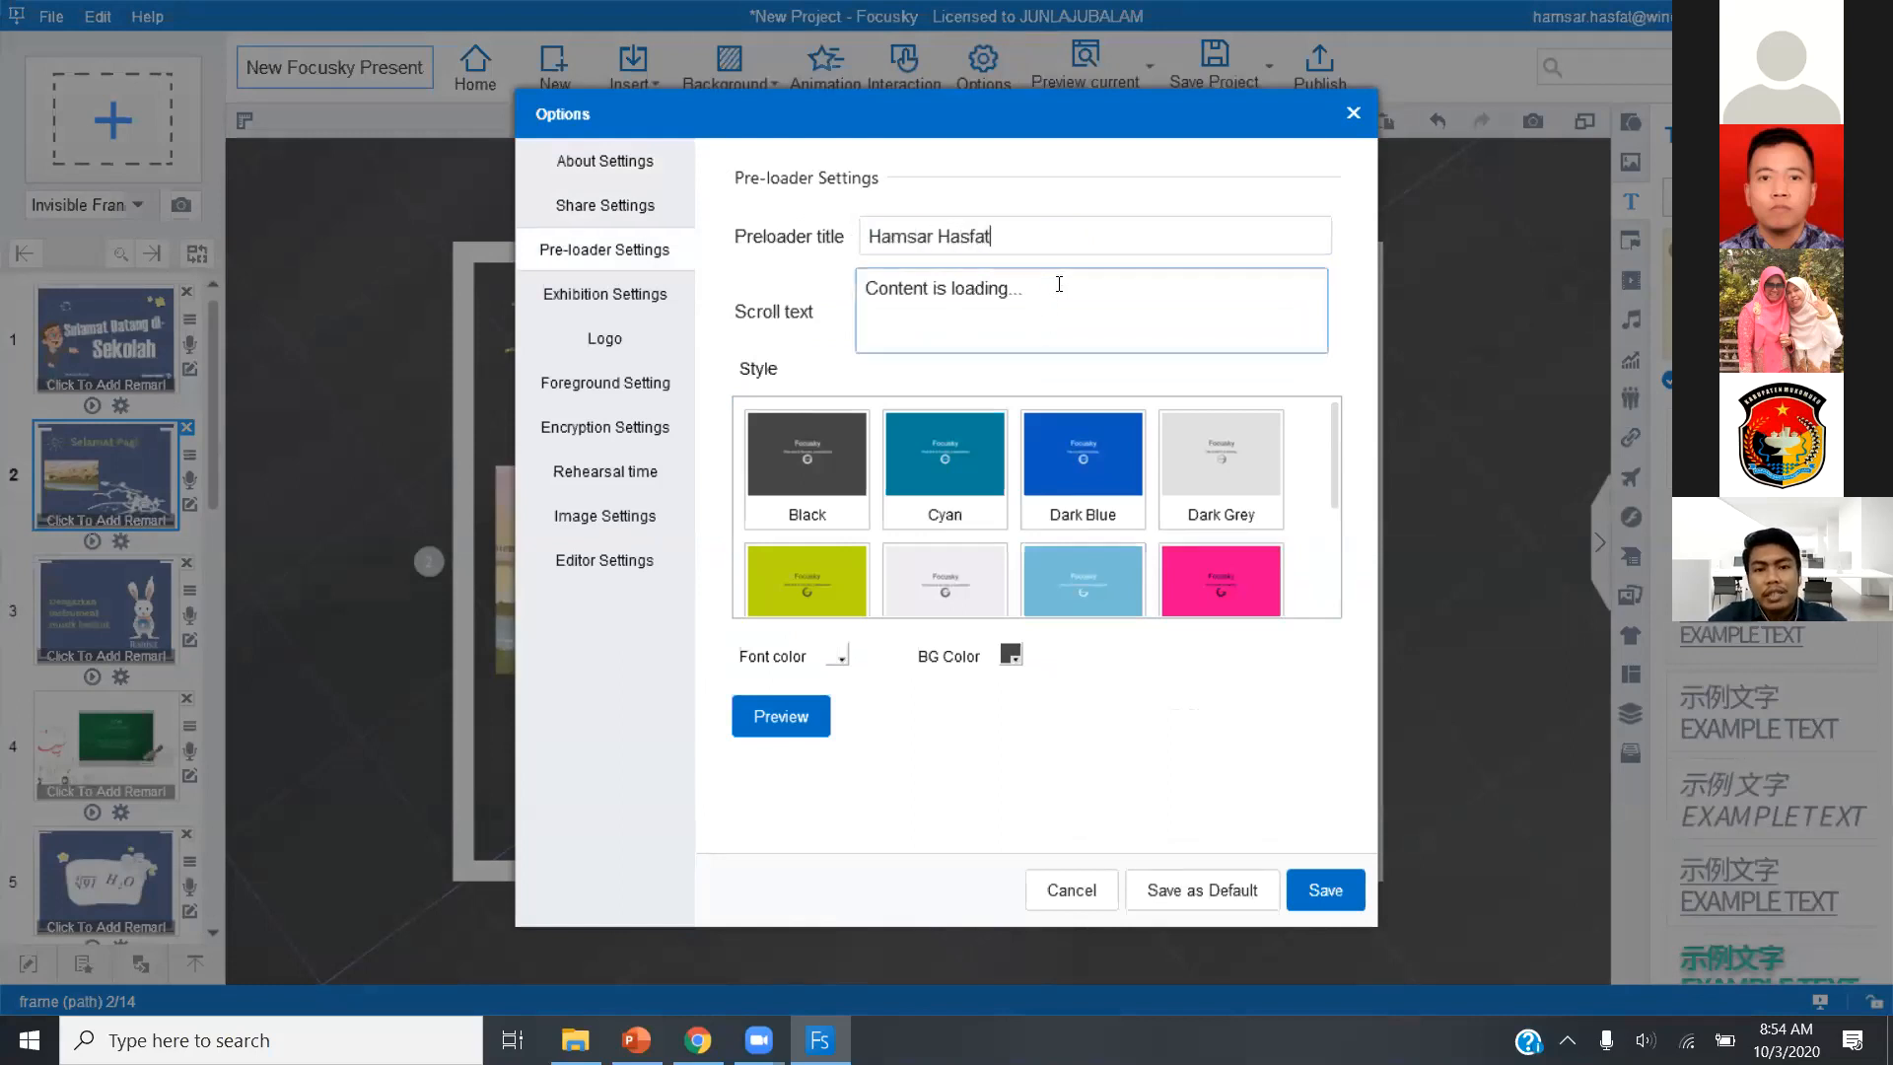
pyautogui.tripleClick(1058, 284)
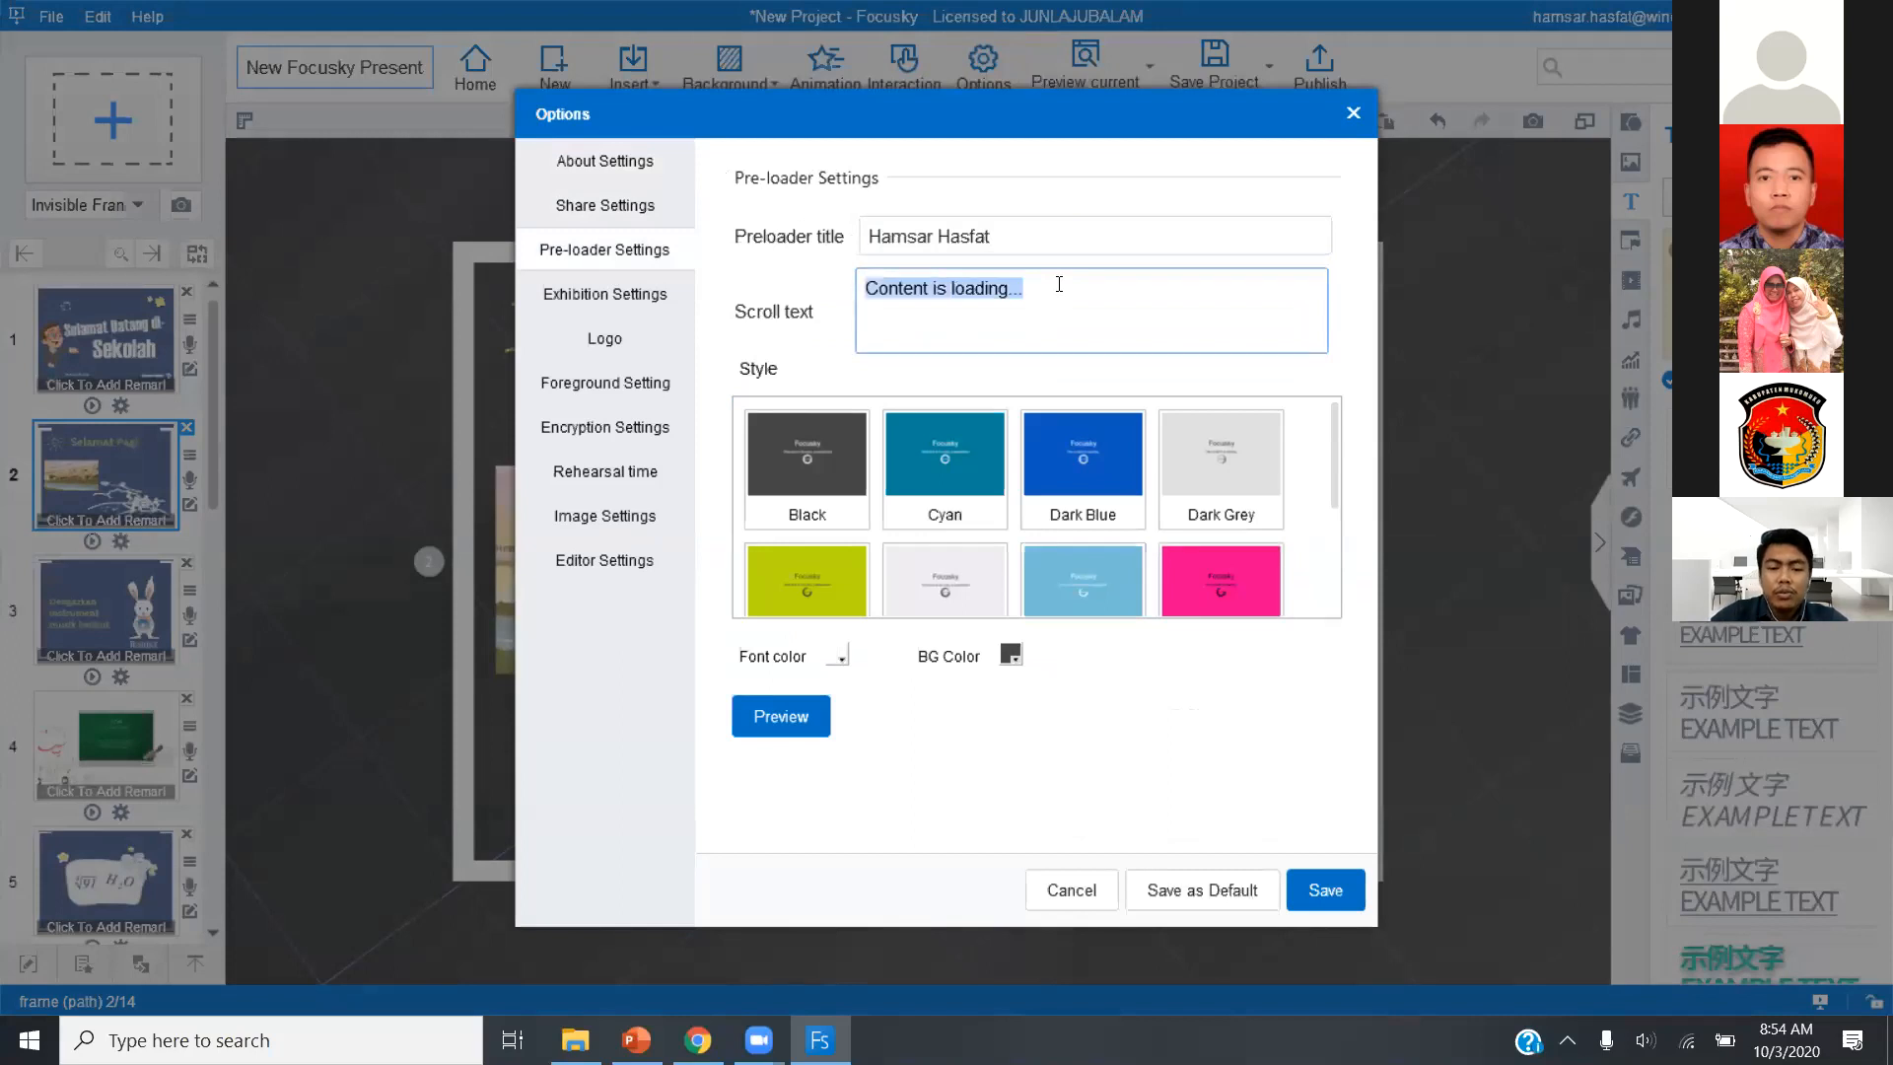
pyautogui.write('Tunggu')
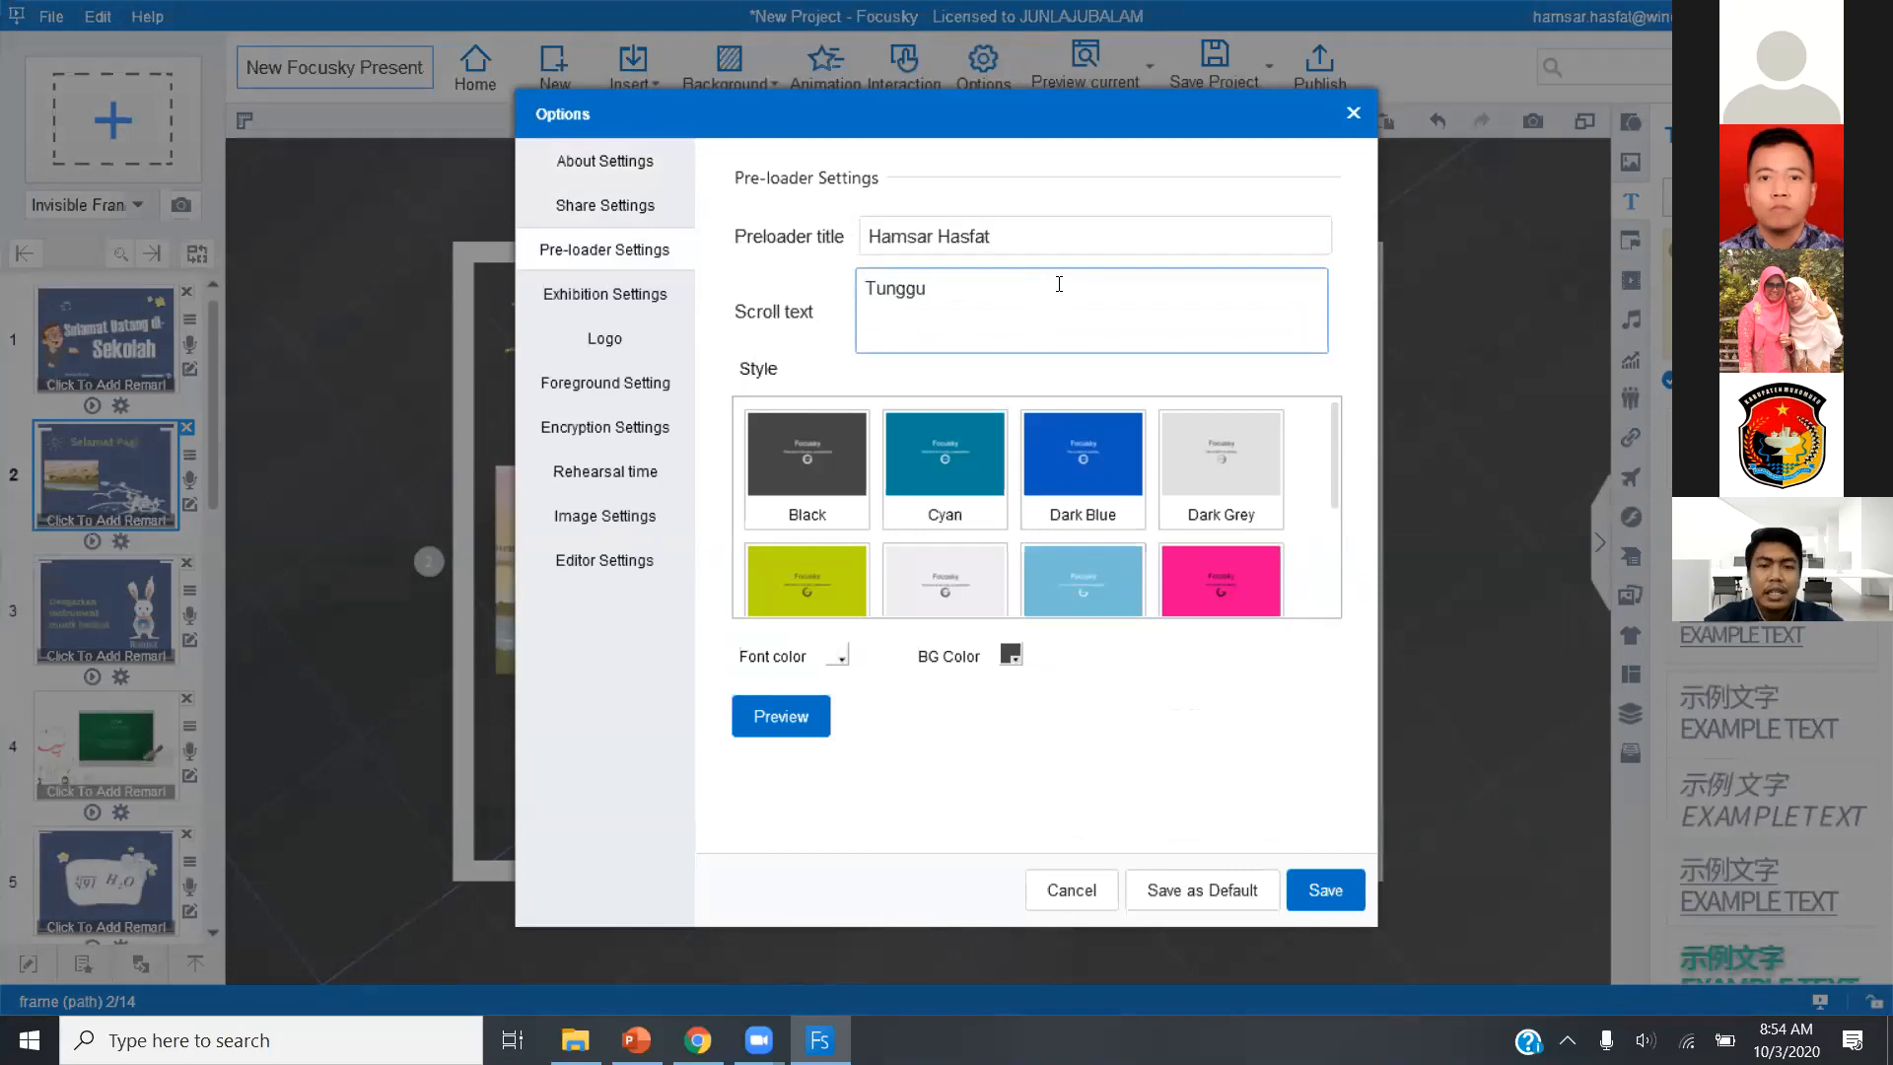
pyautogui.click(1052, 242)
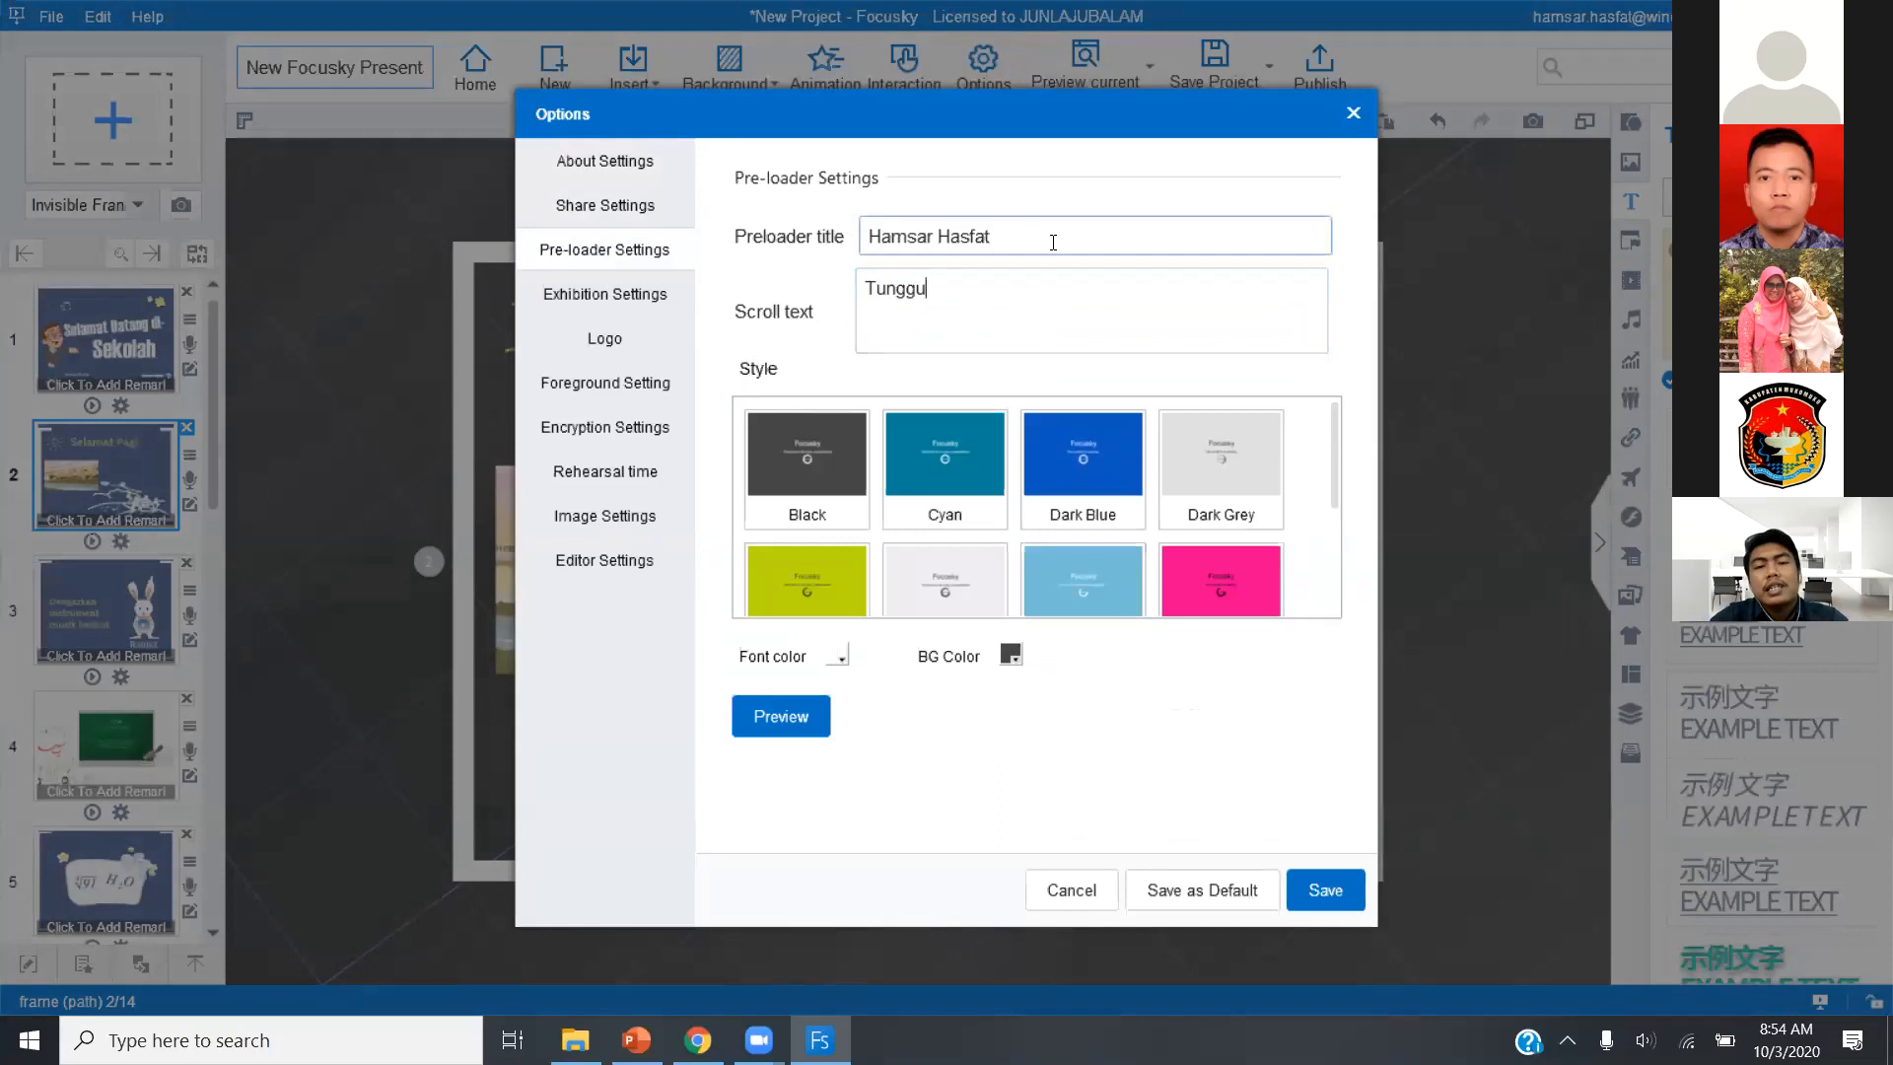
pyautogui.tripleClick(1053, 242)
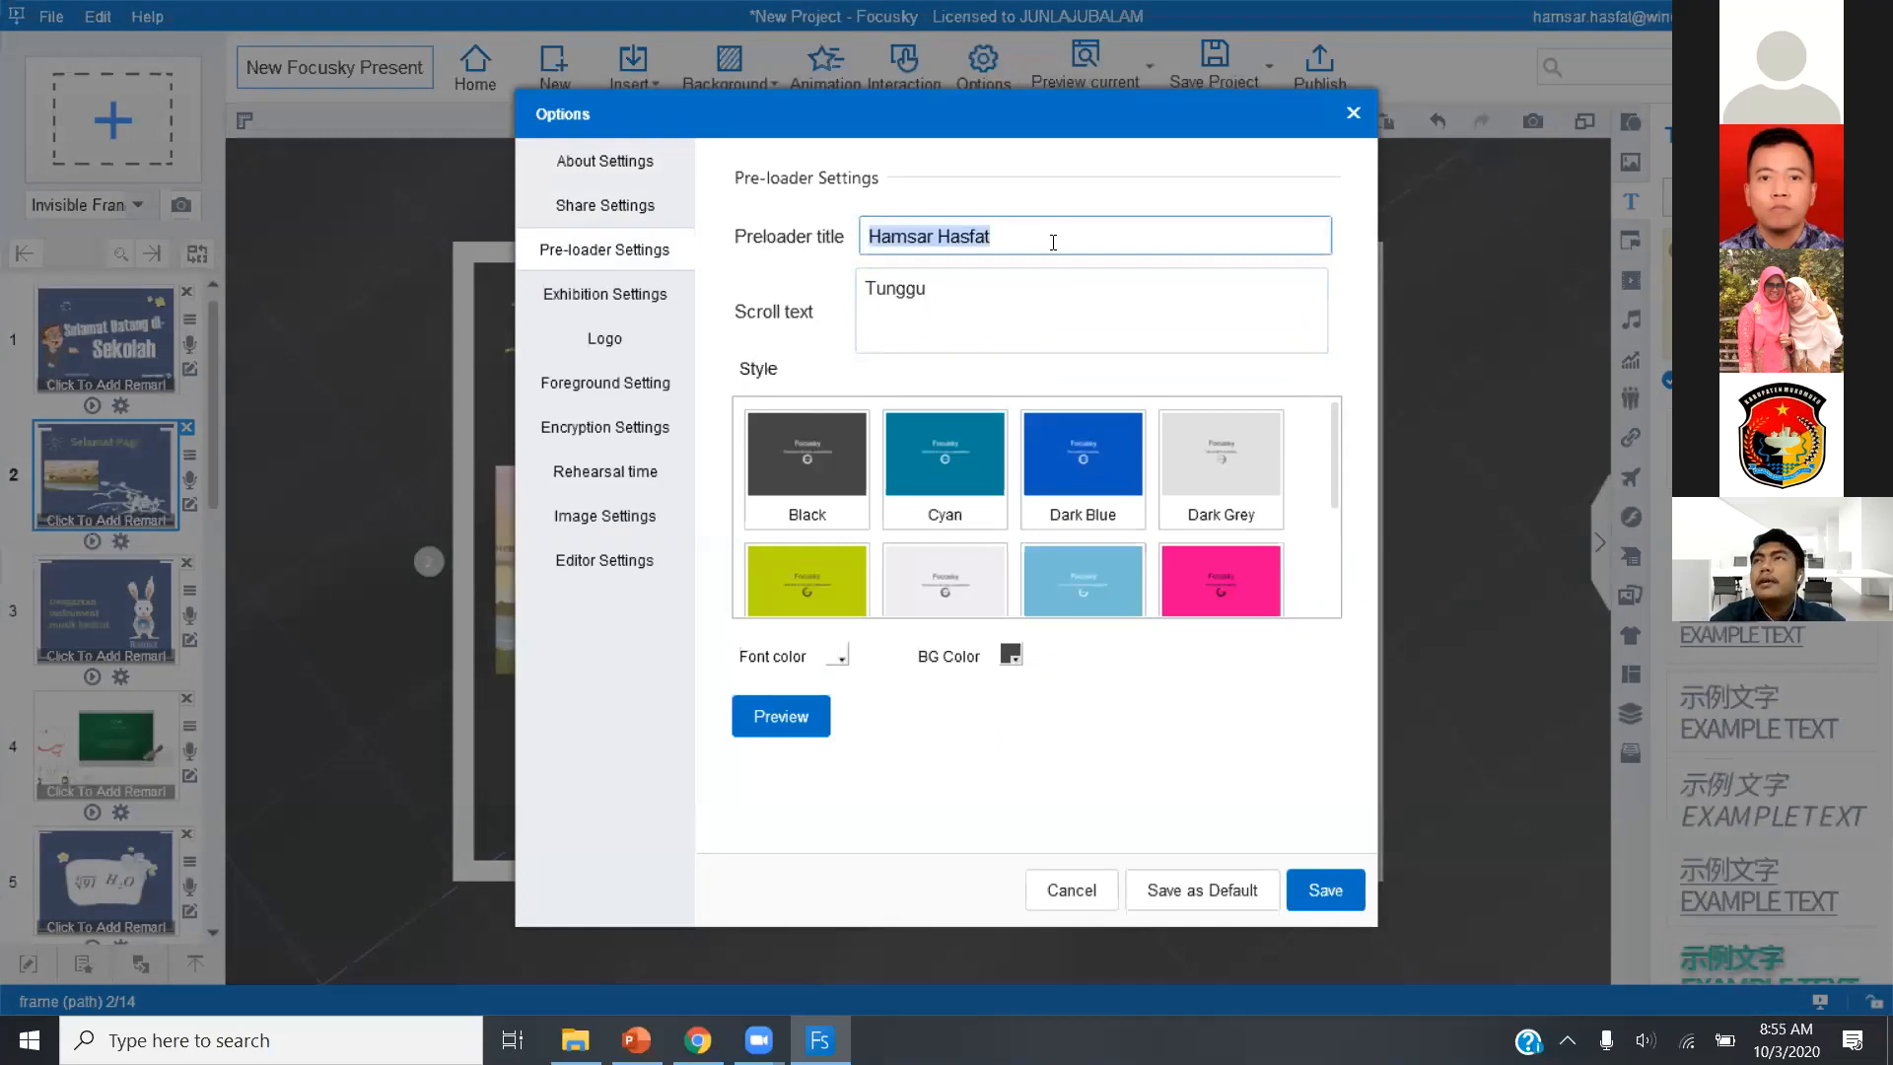
pyautogui.write('Materi')
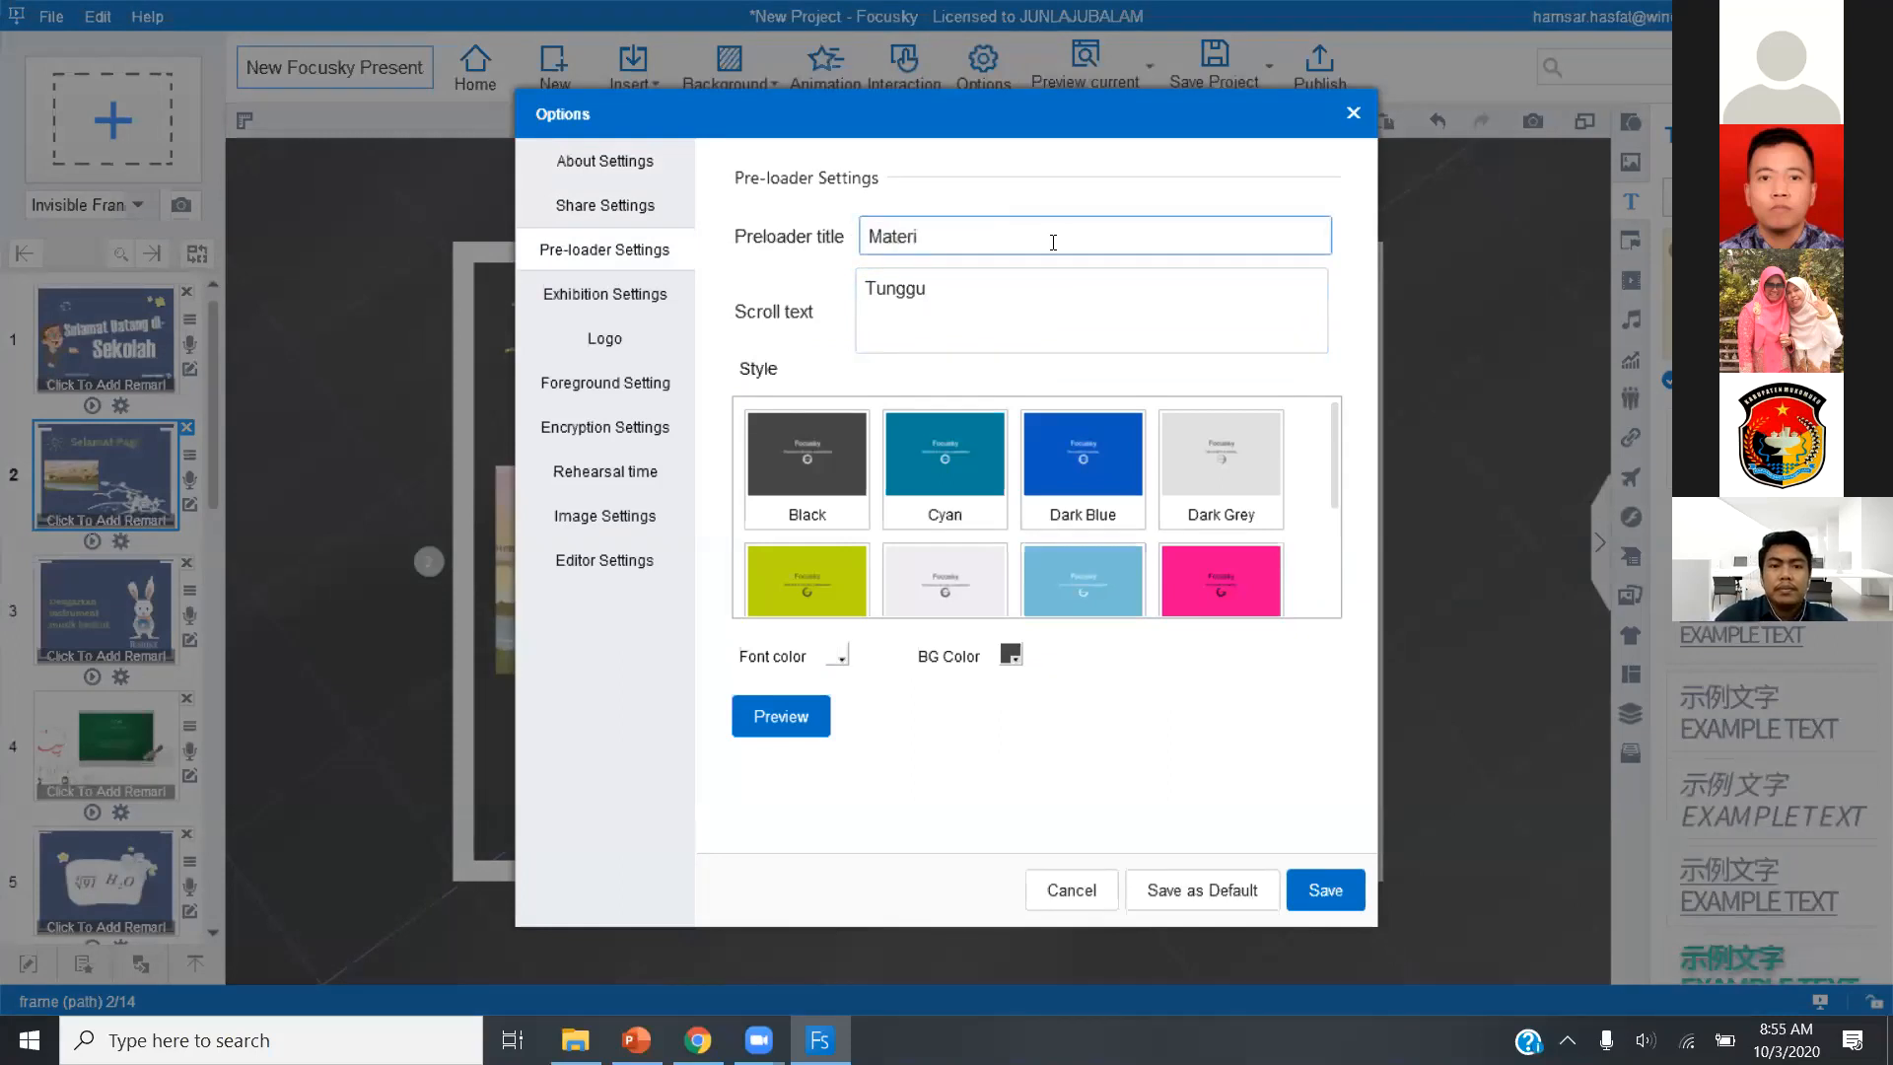
pyautogui.write(' 1')
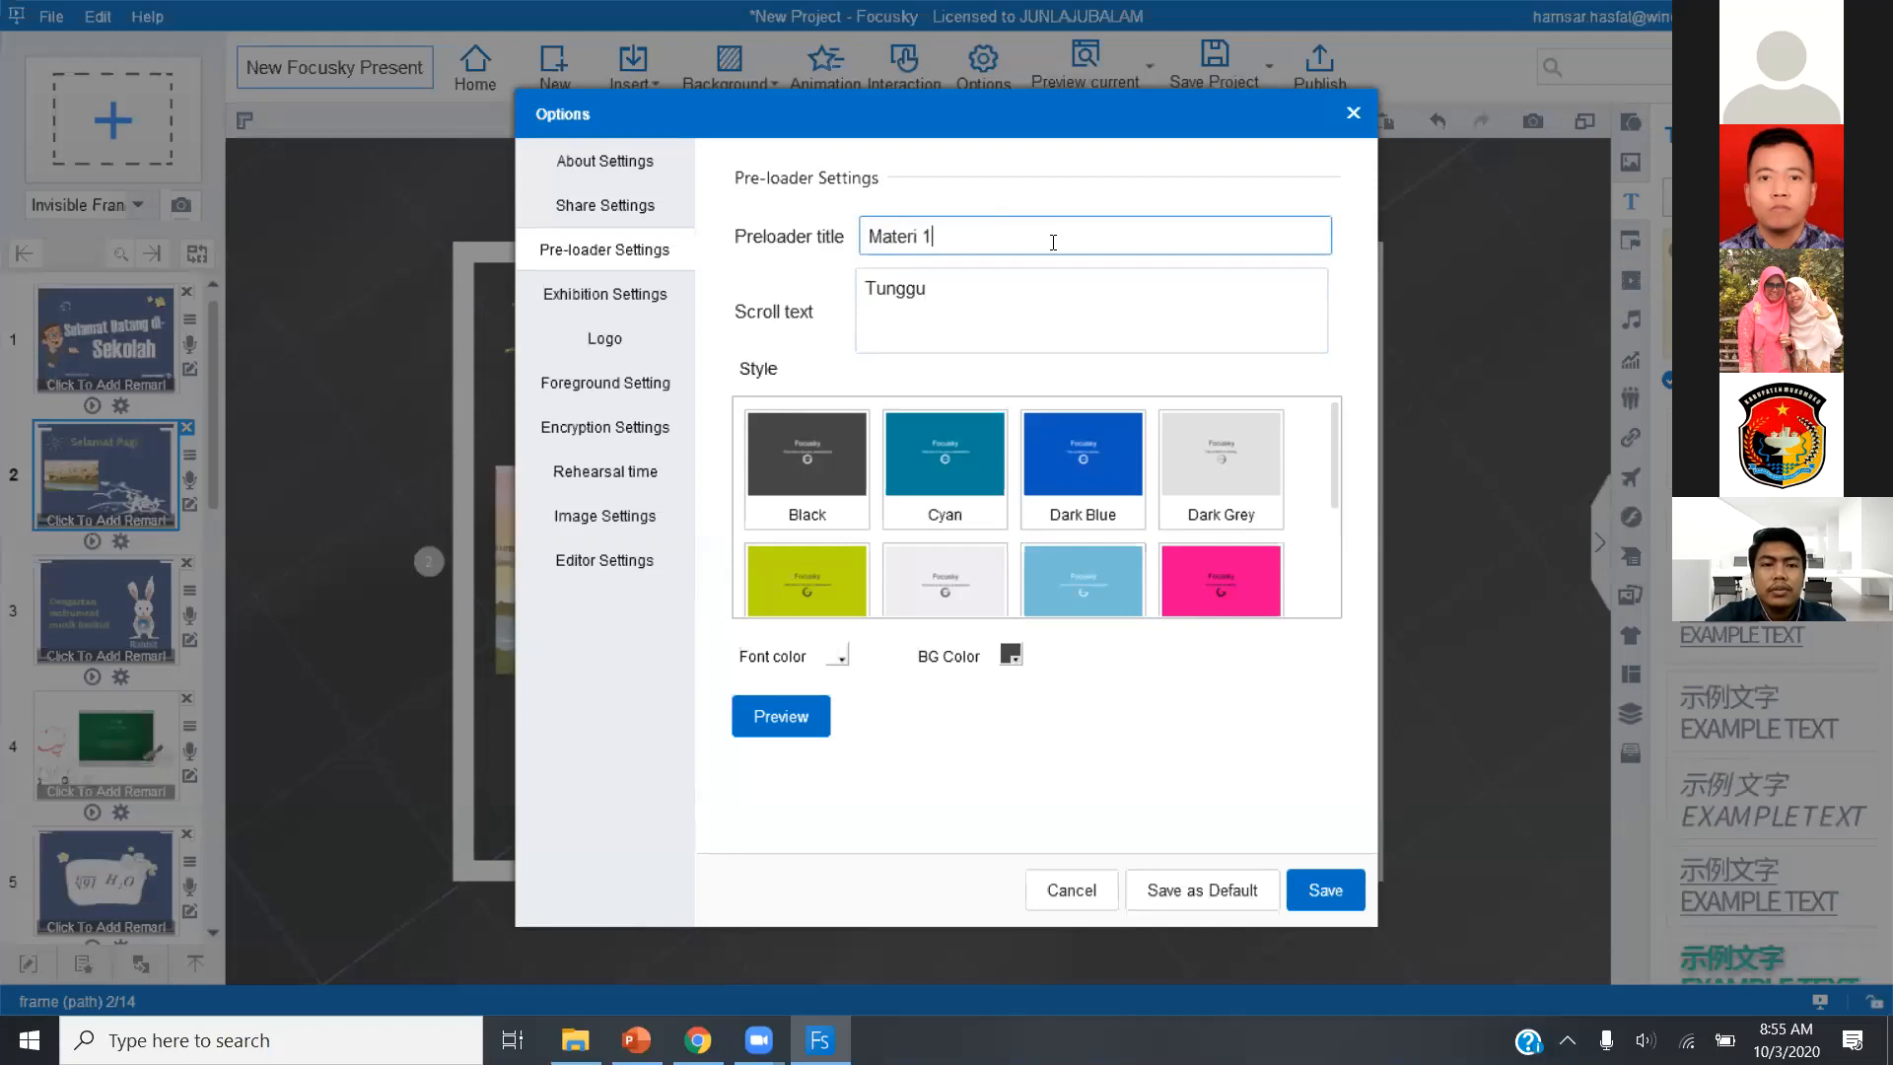
# Review the exhibition layouts, logo and foreground settings, and save the presentation options.
pyautogui.click(629, 311)
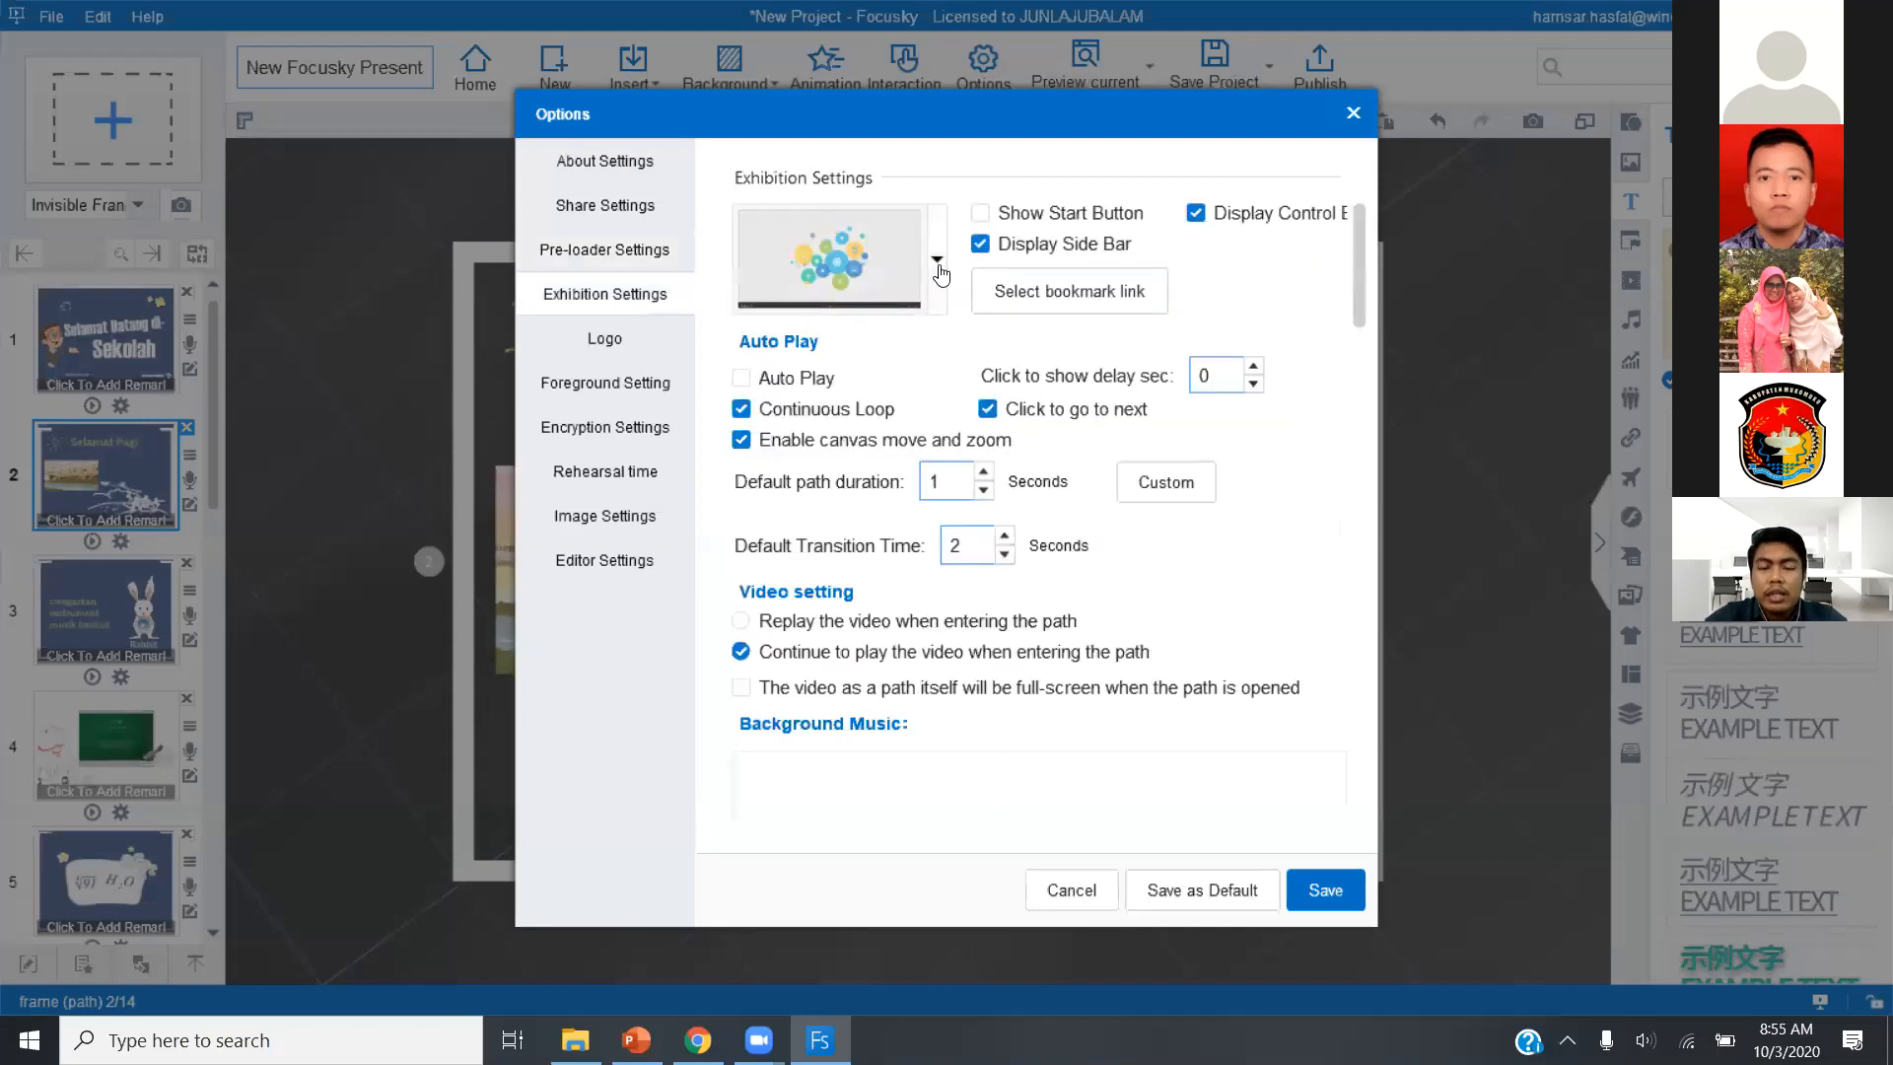
pyautogui.click(937, 260)
pyautogui.moveTo(905, 412)
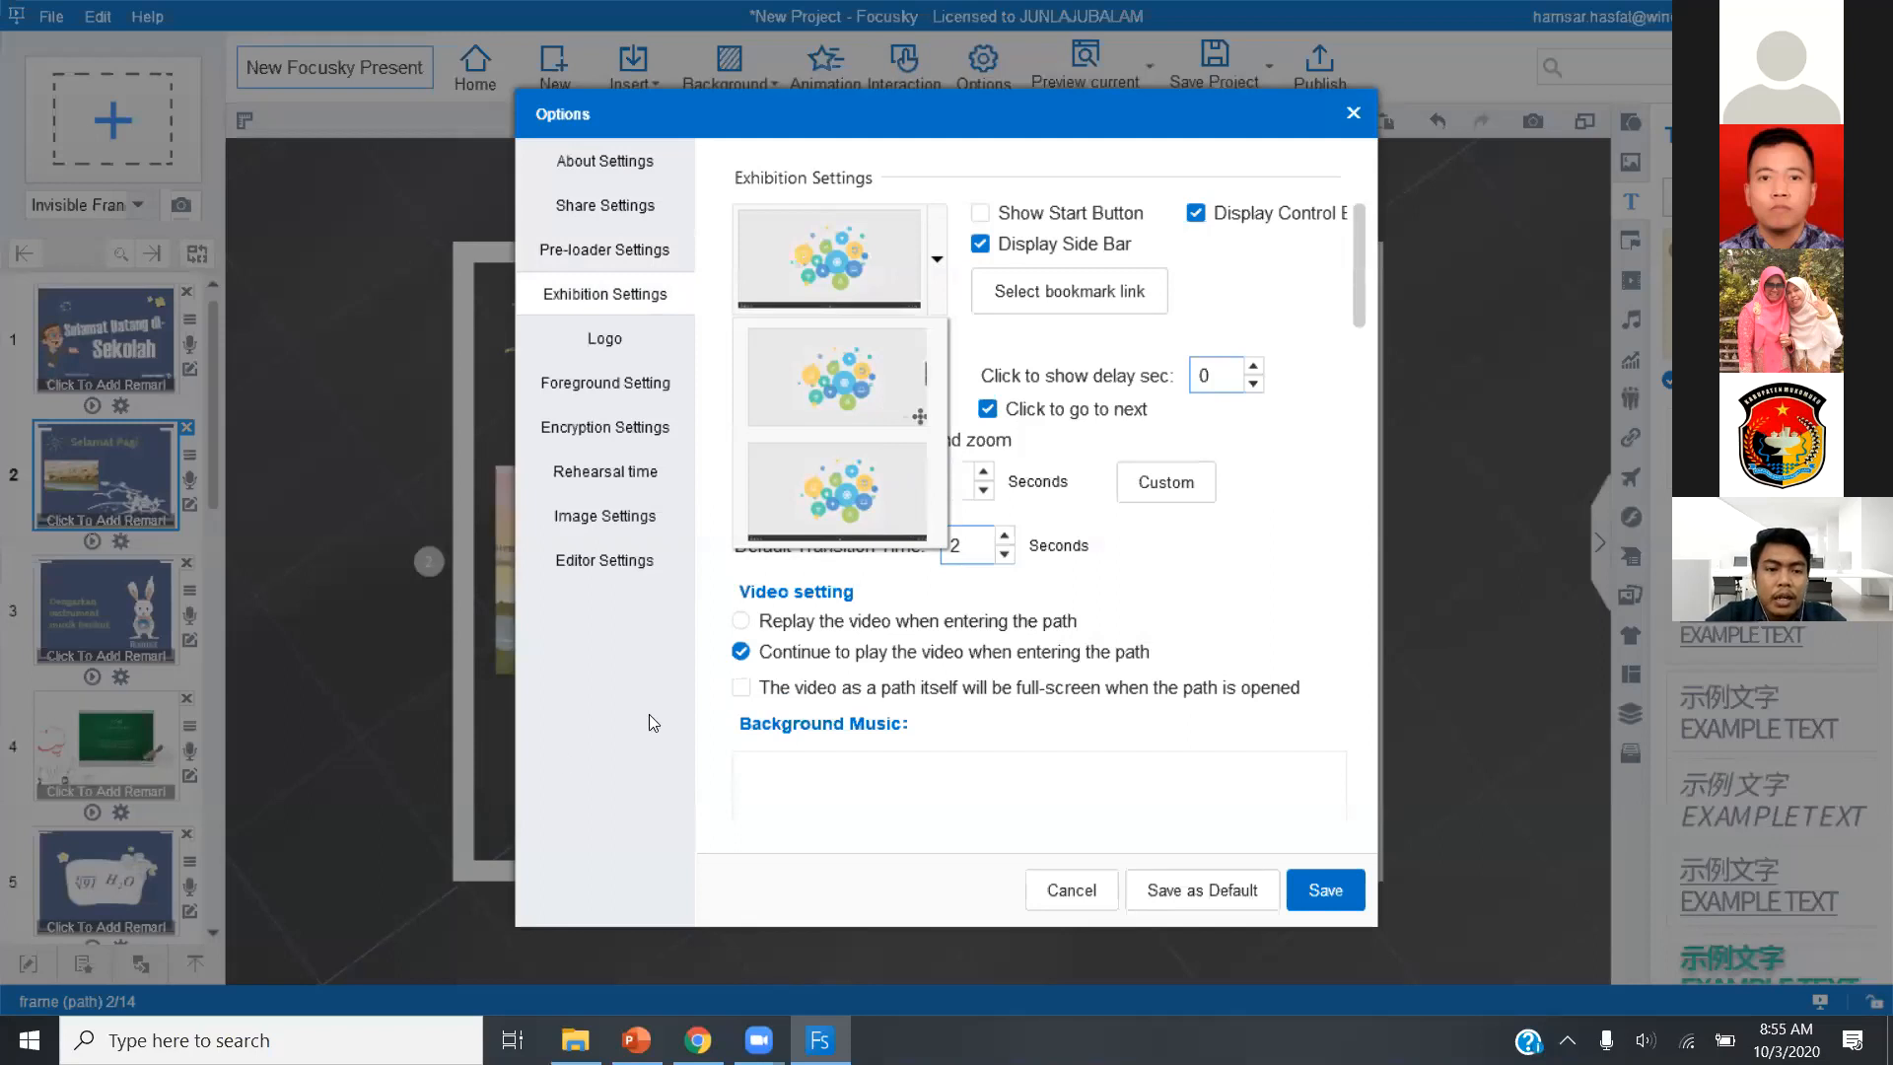
pyautogui.click(618, 338)
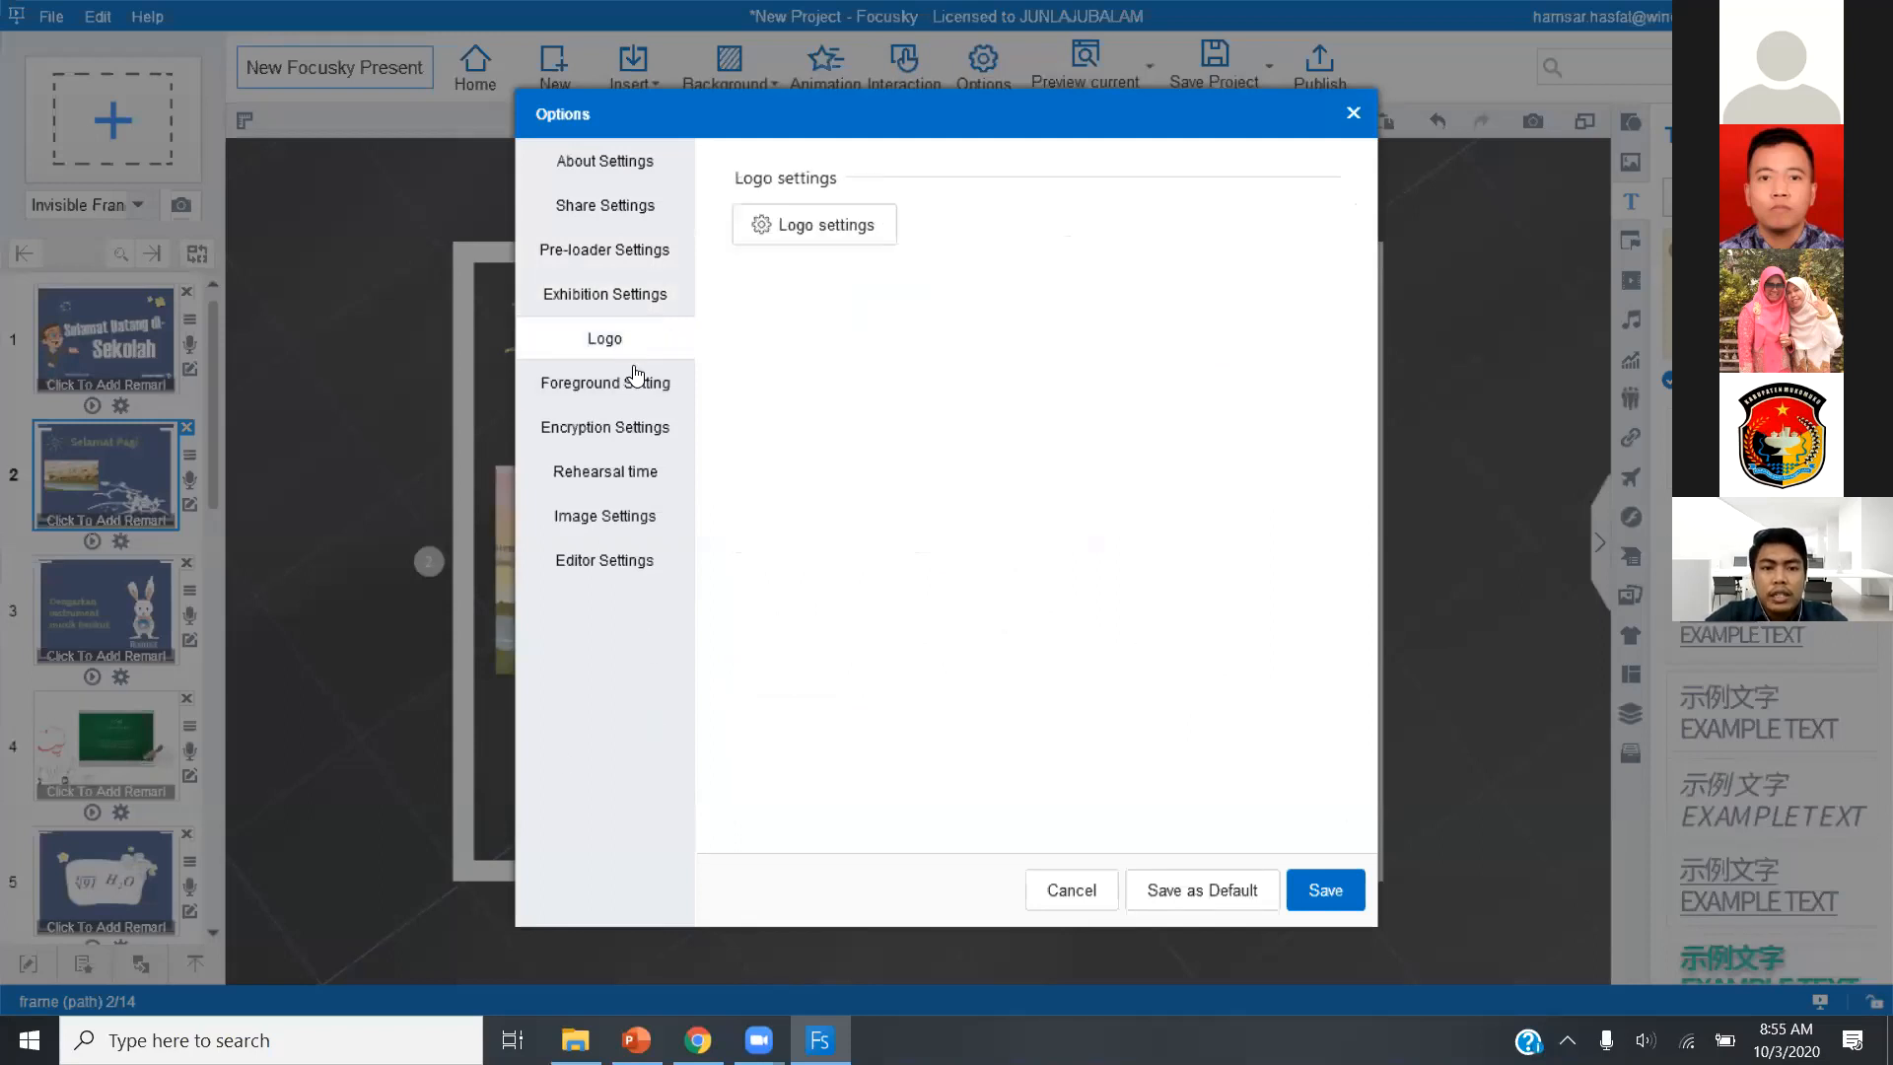
pyautogui.click(641, 385)
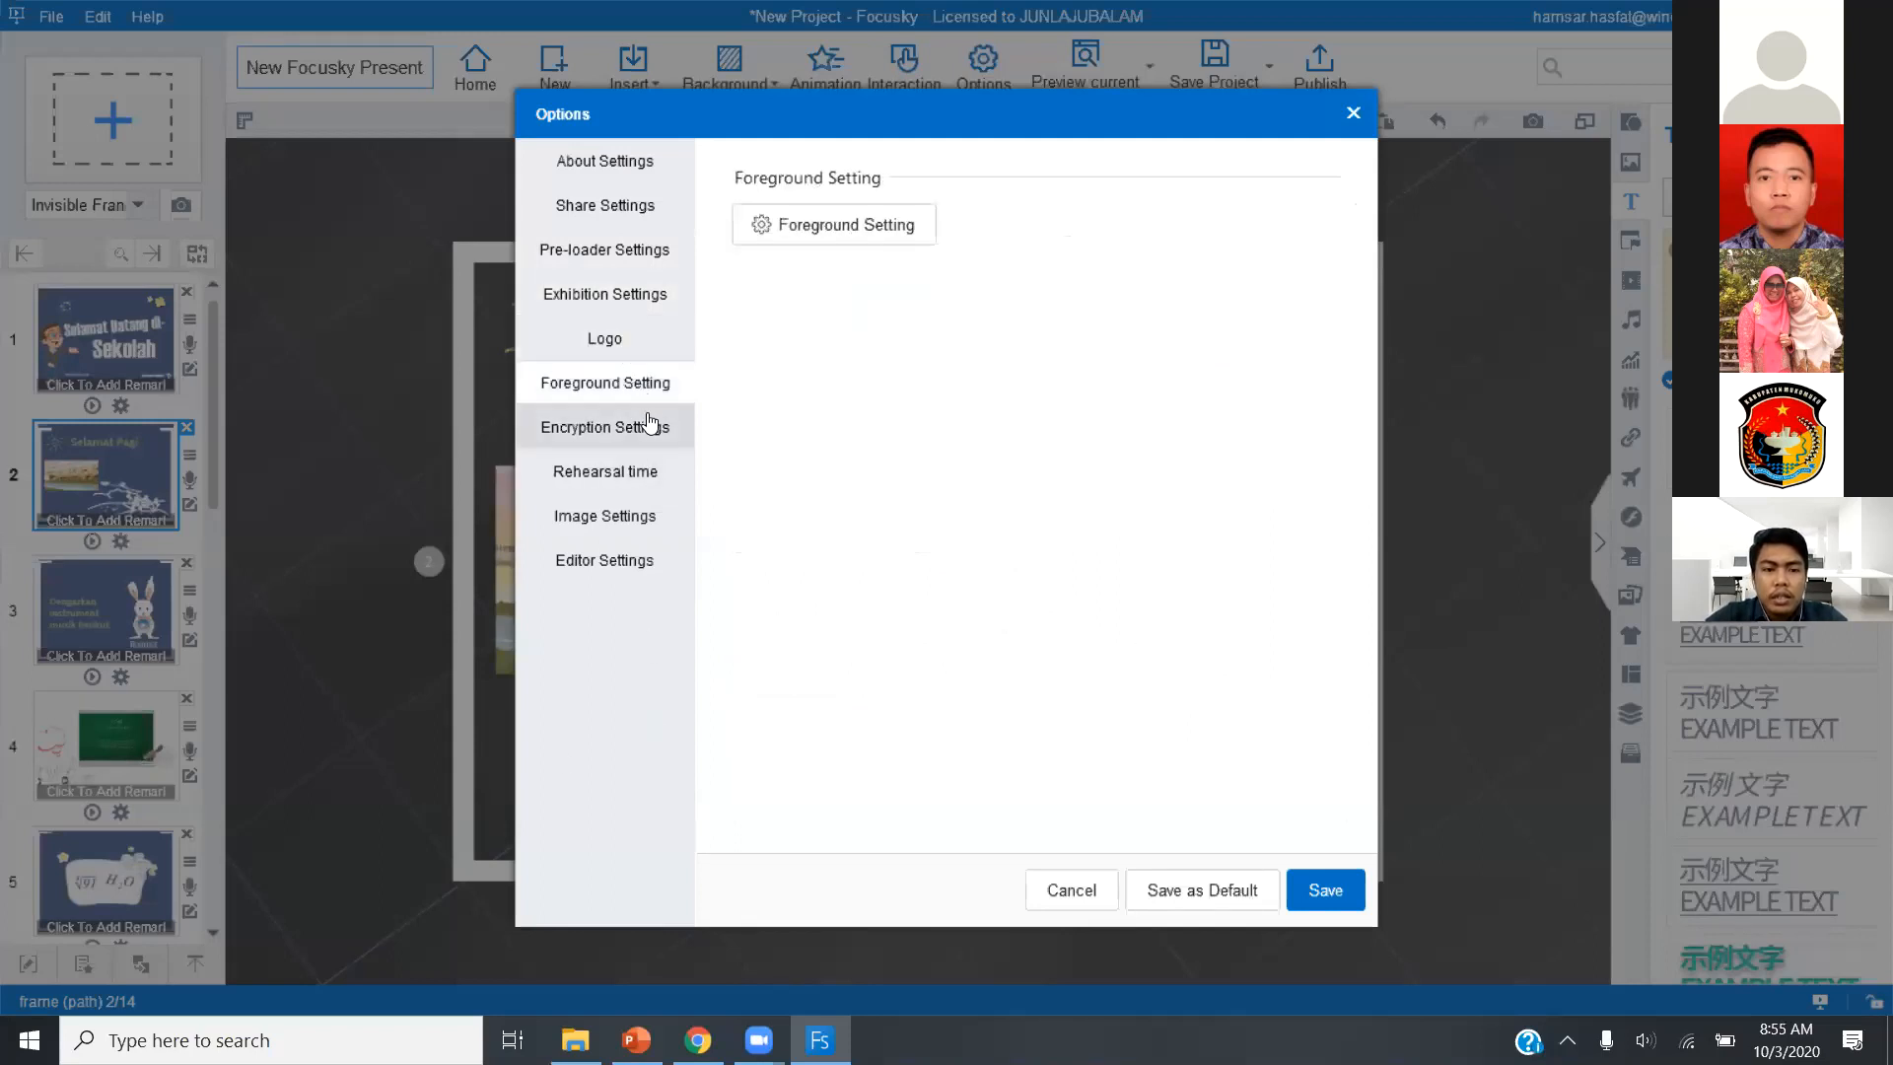
pyautogui.click(651, 338)
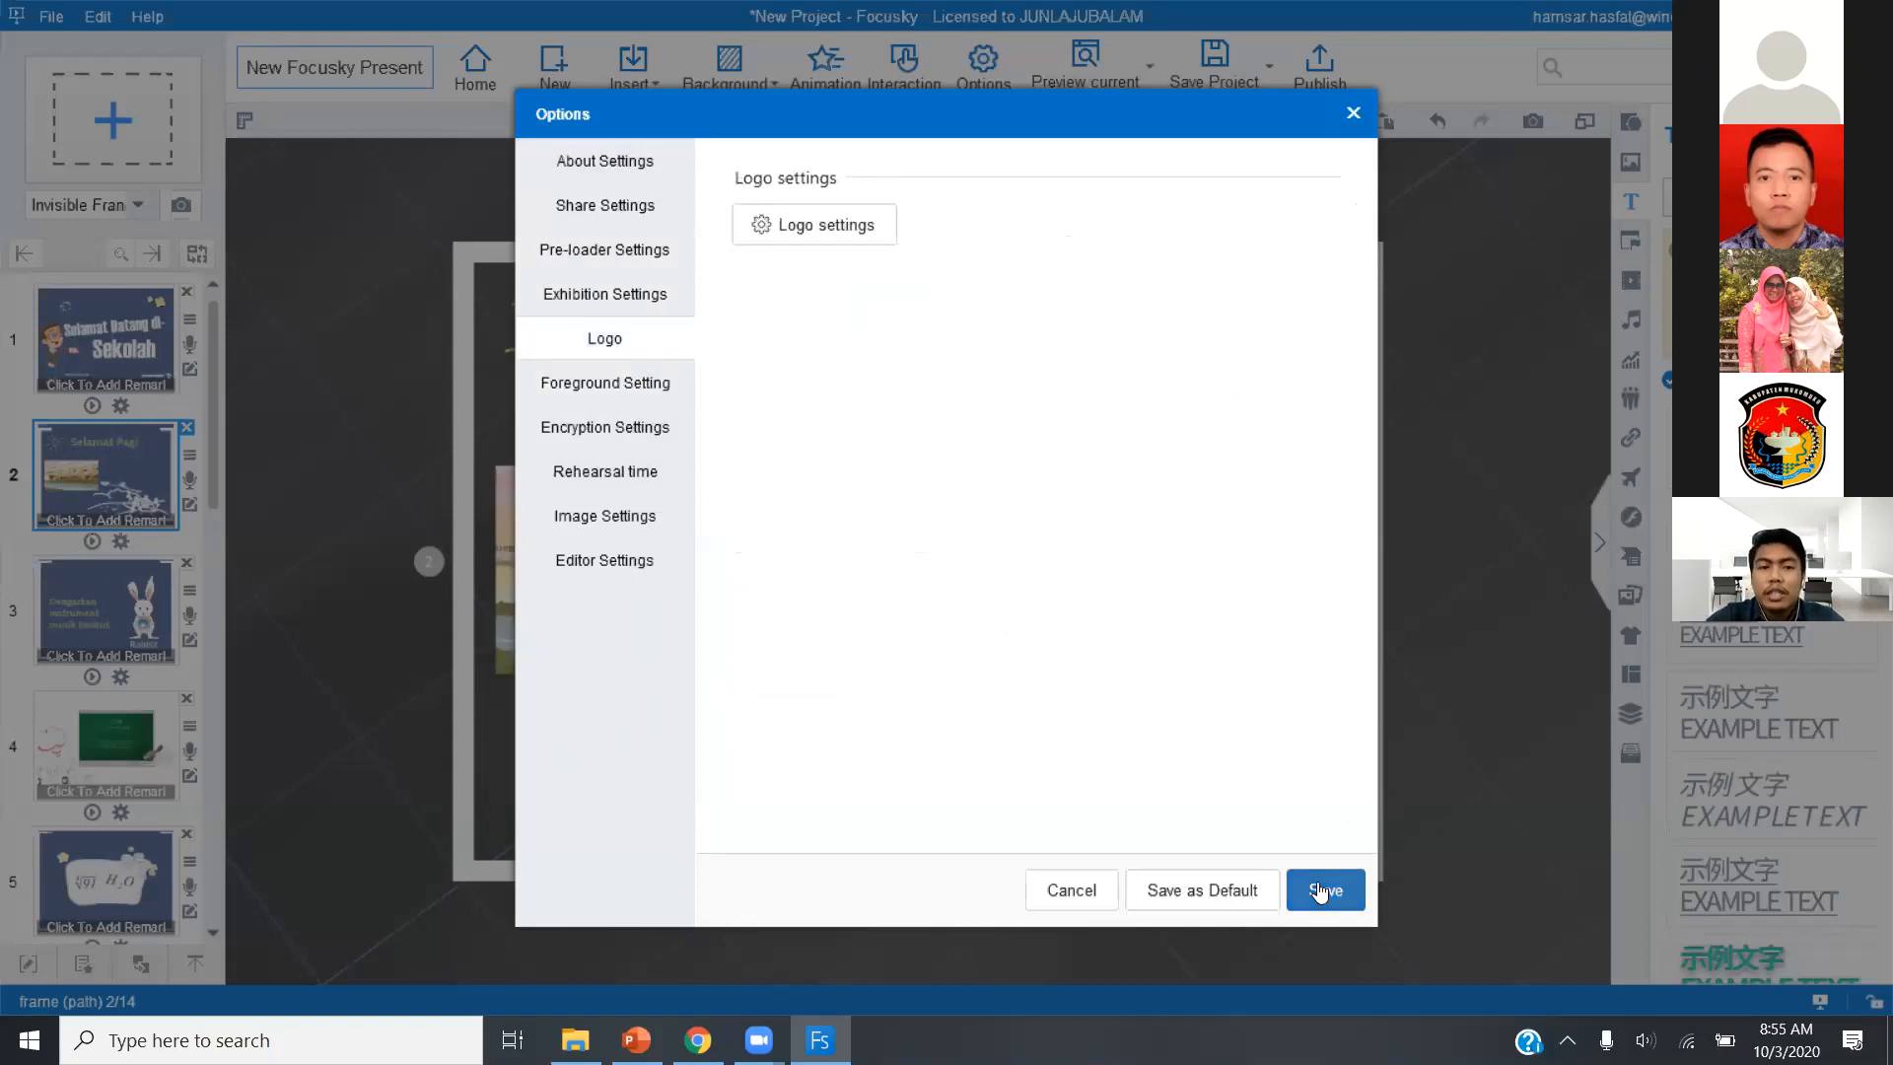
pyautogui.click(654, 298)
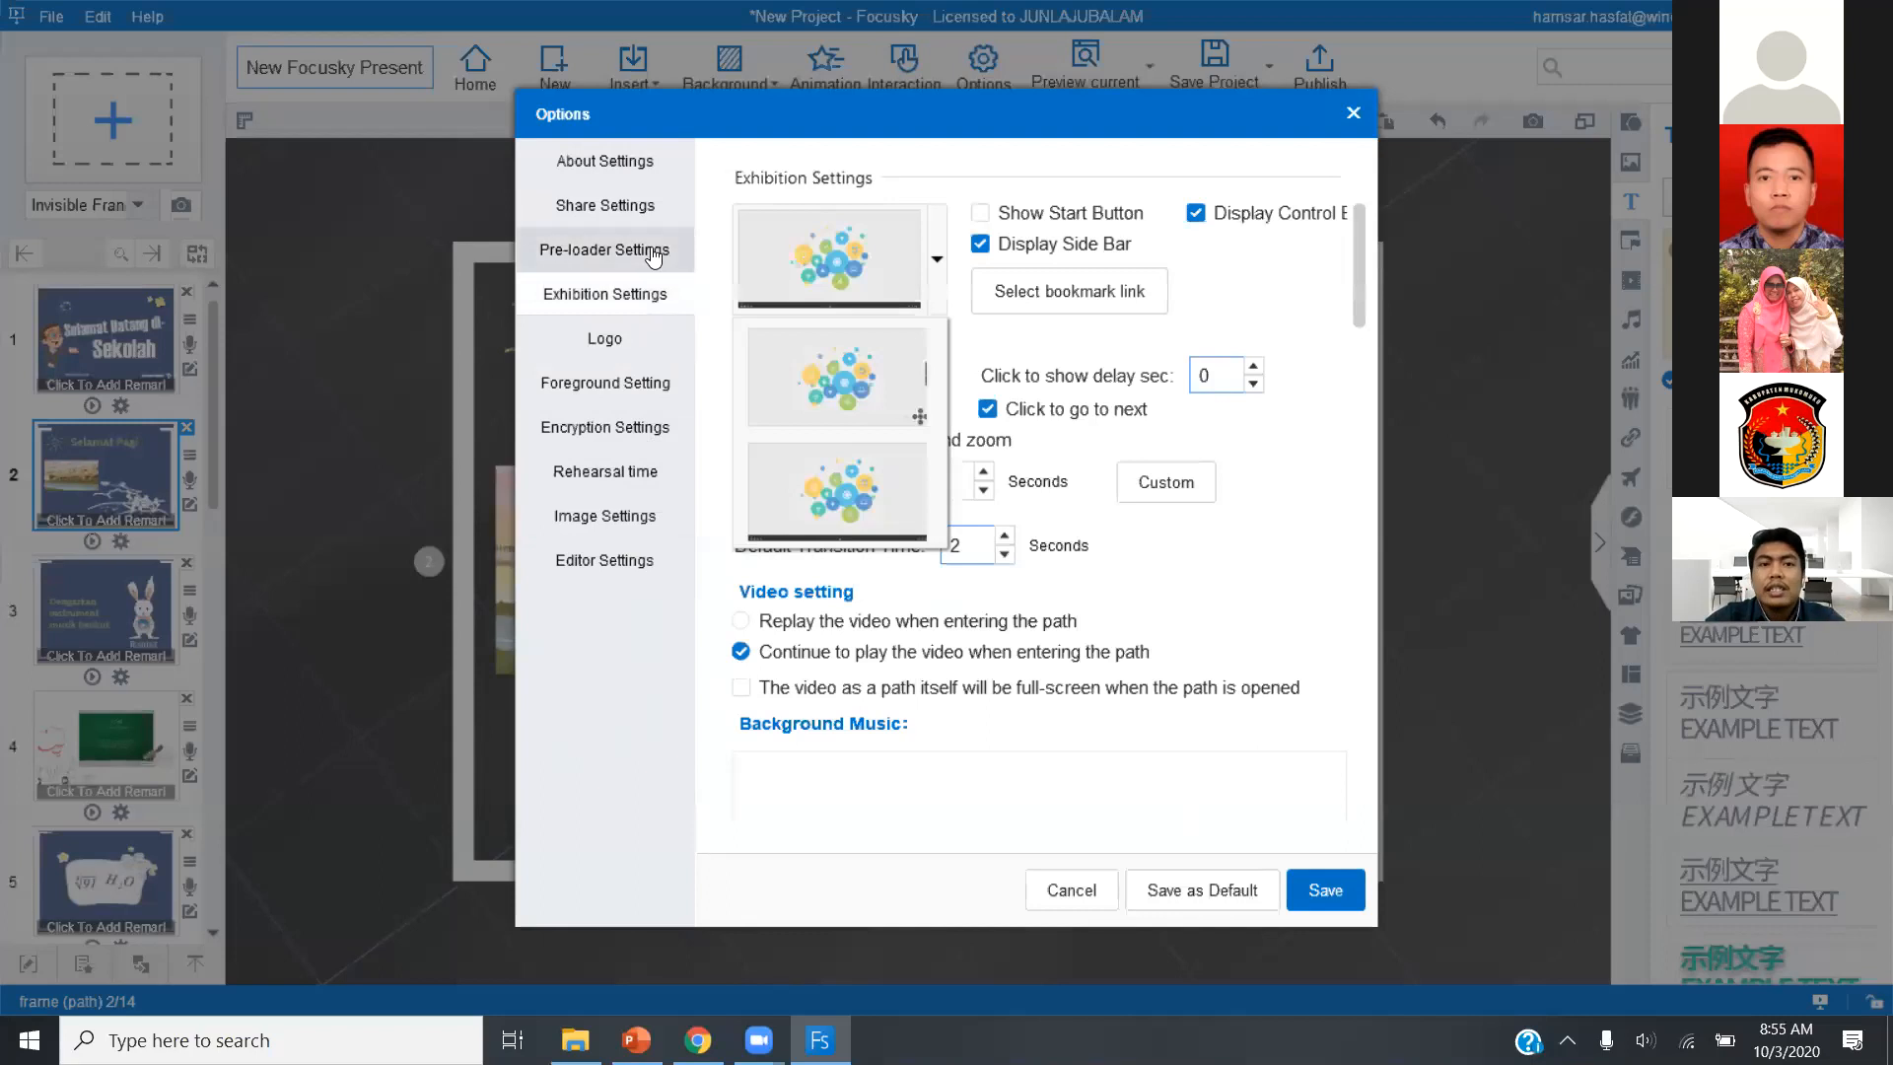
pyautogui.click(1344, 892)
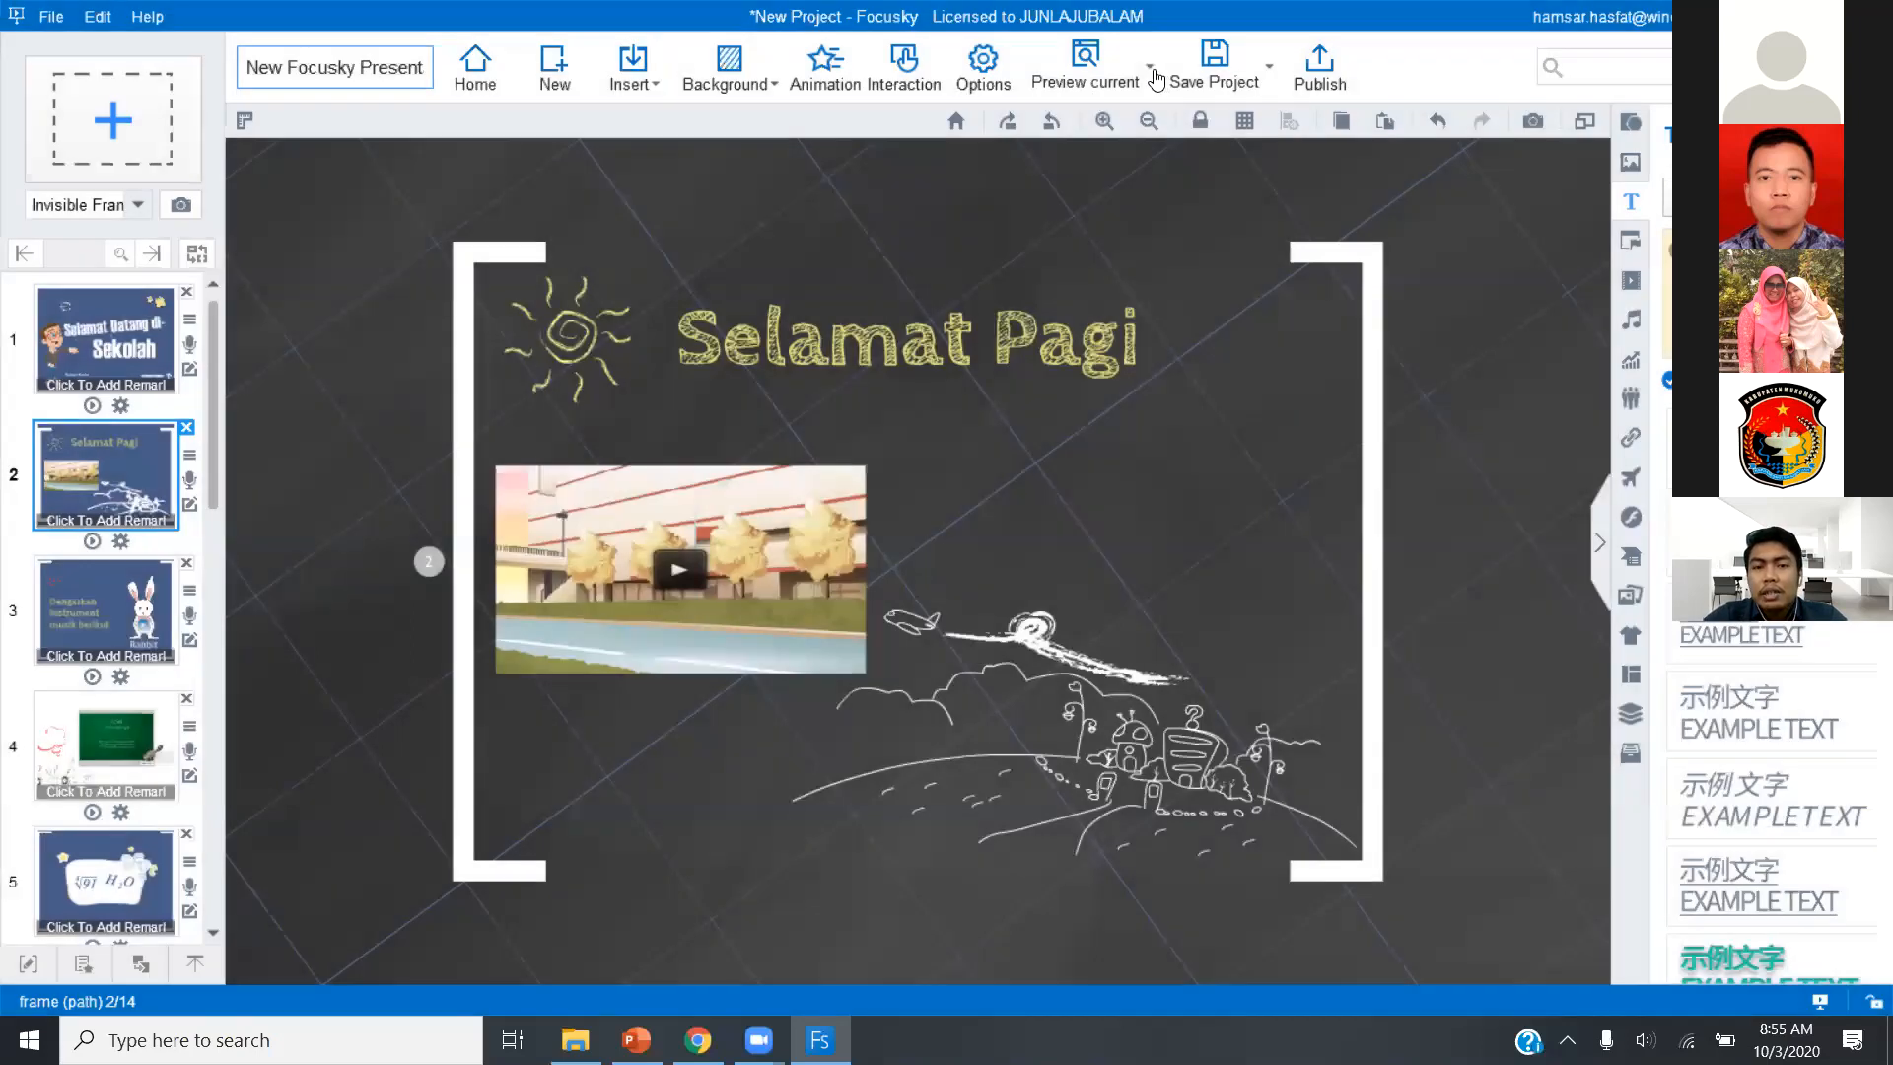
# Save the project in the Documents folder under the file name "Materi 1".
pyautogui.click(1230, 77)
pyautogui.click(144, 247)
pyautogui.click(349, 473)
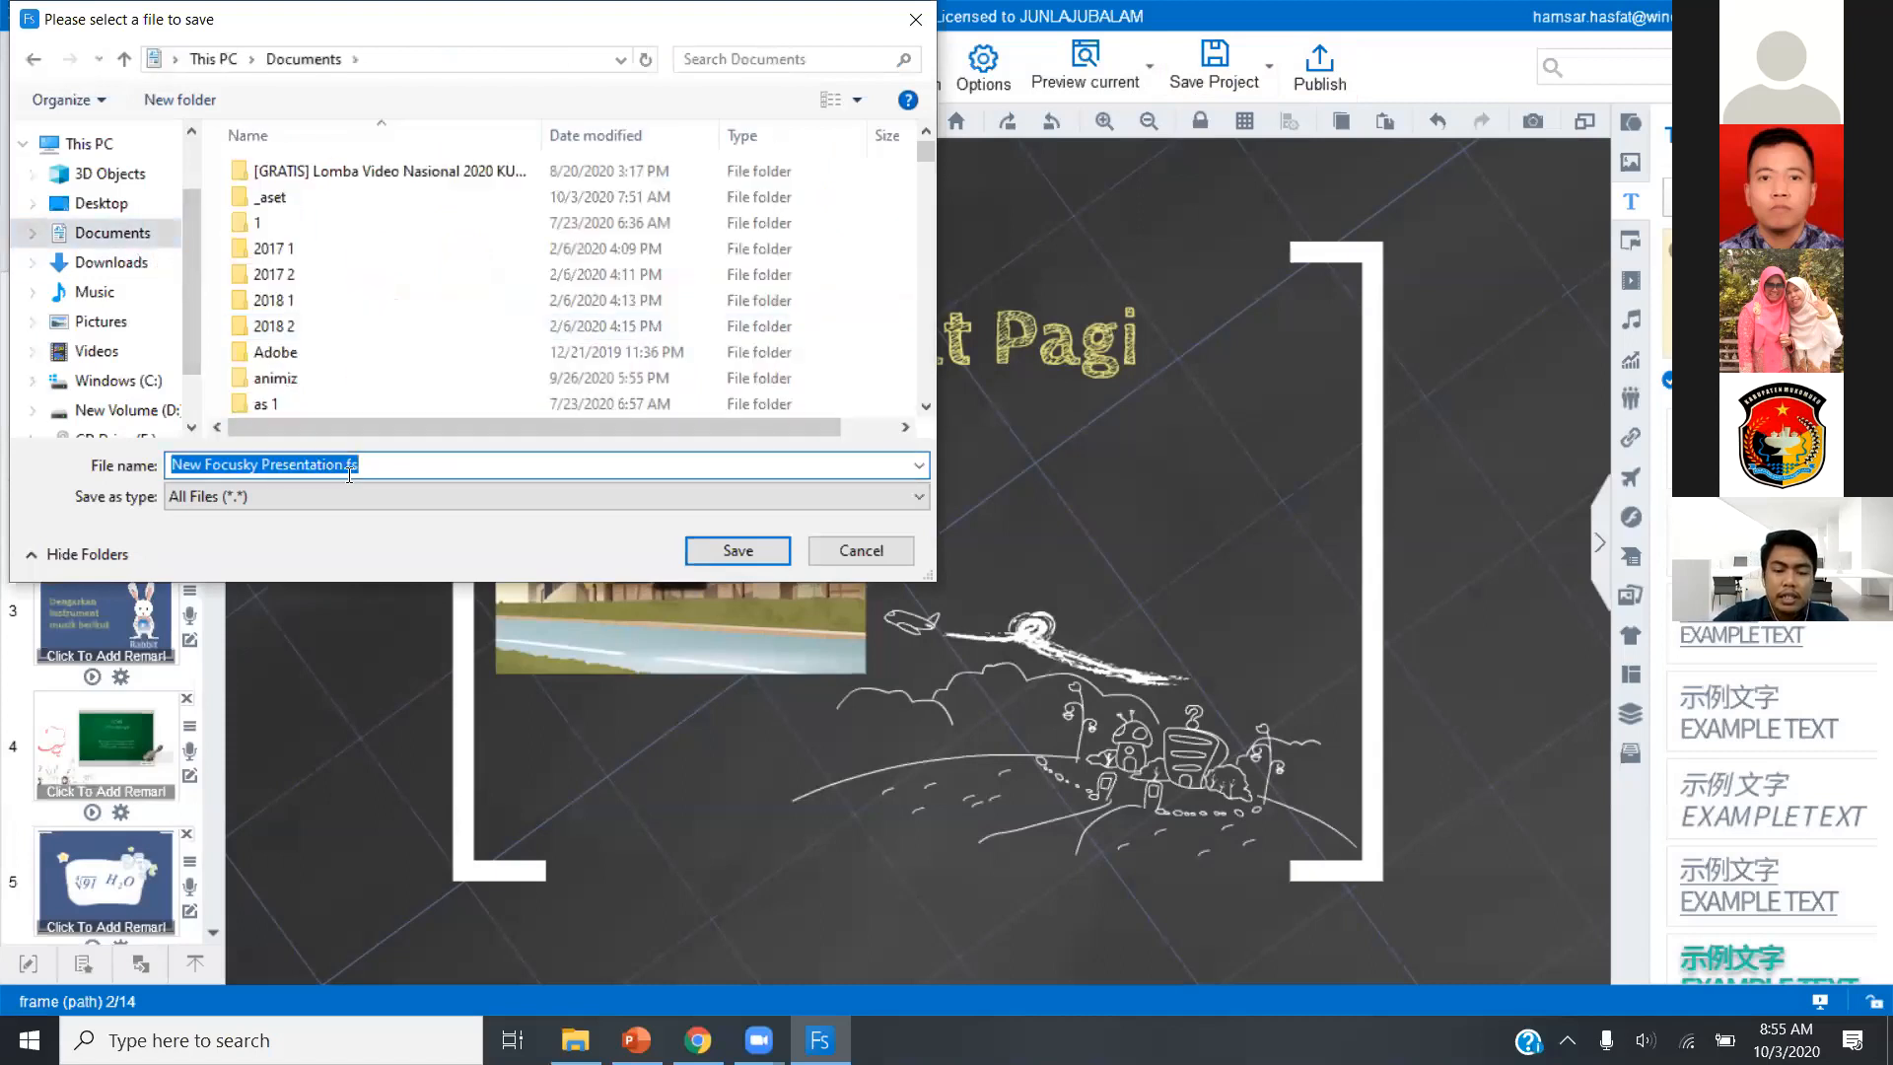
pyautogui.write('Mater')
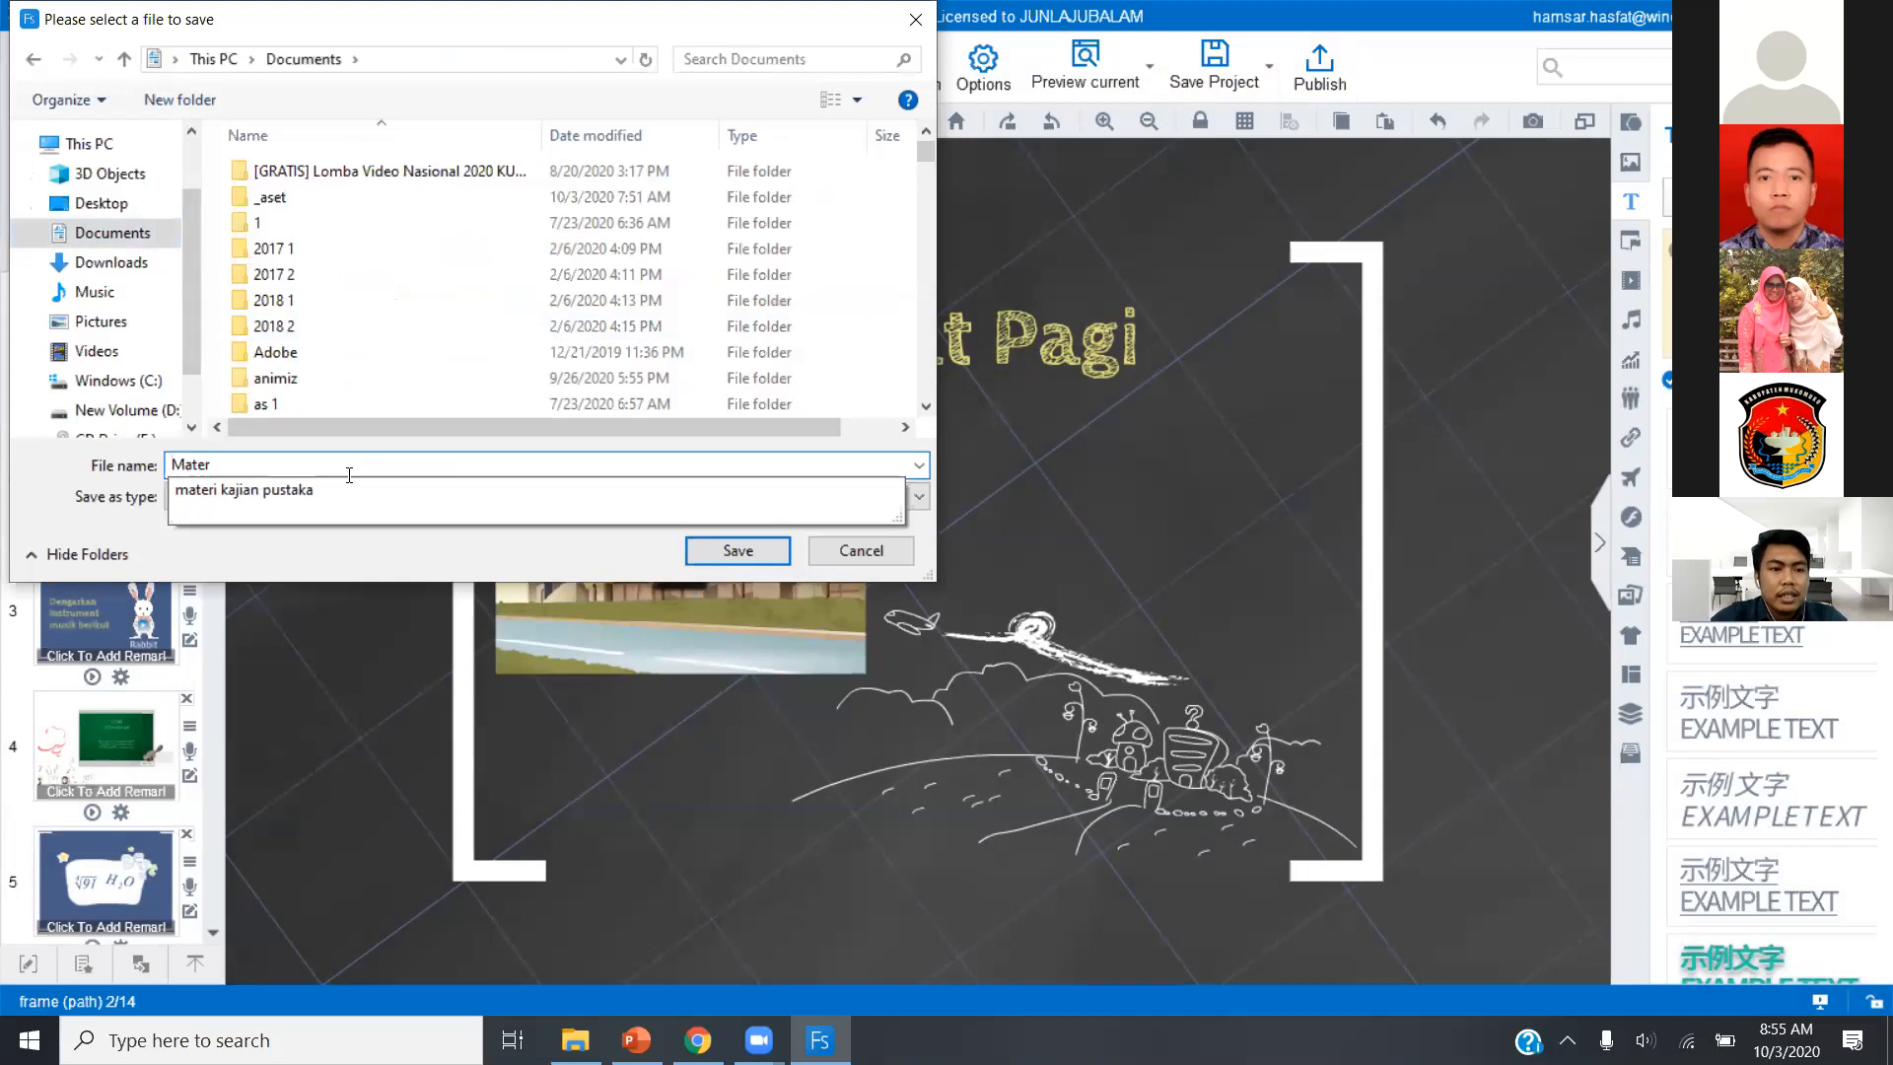
pyautogui.write('i 1')
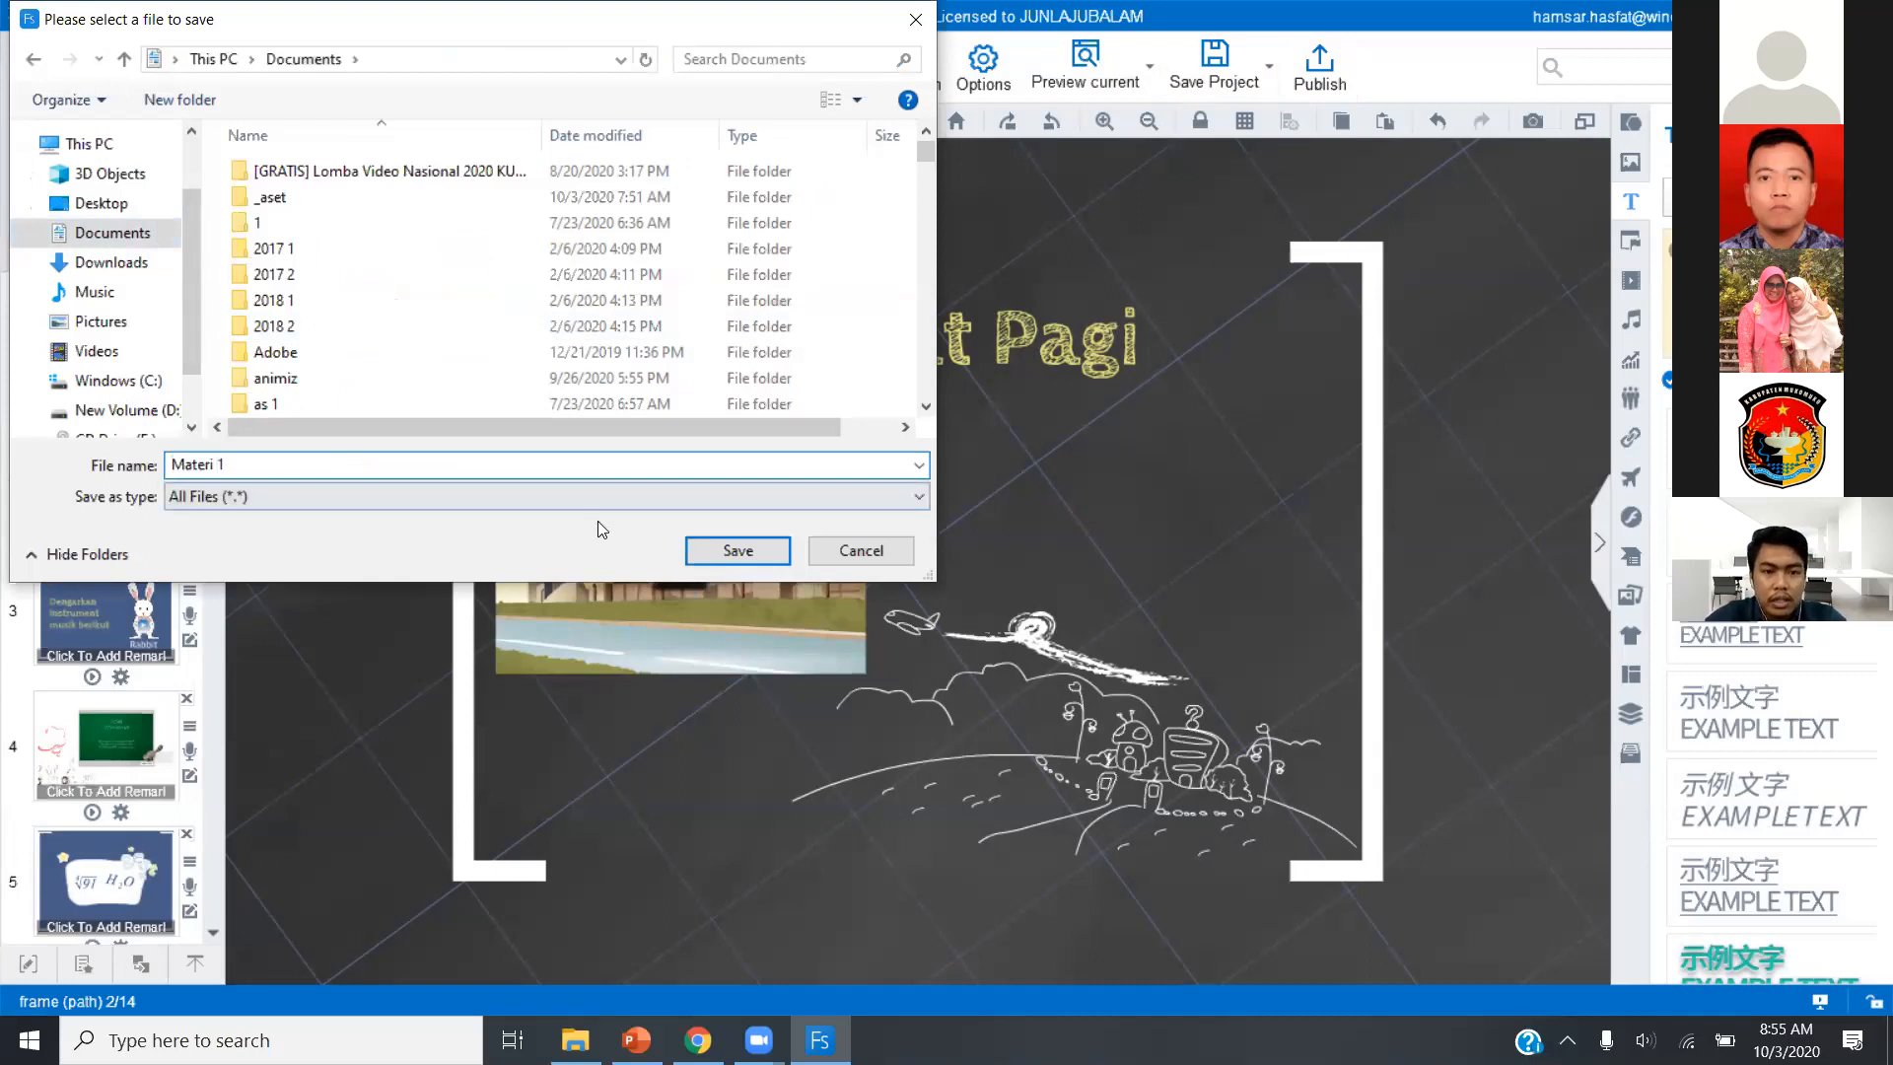
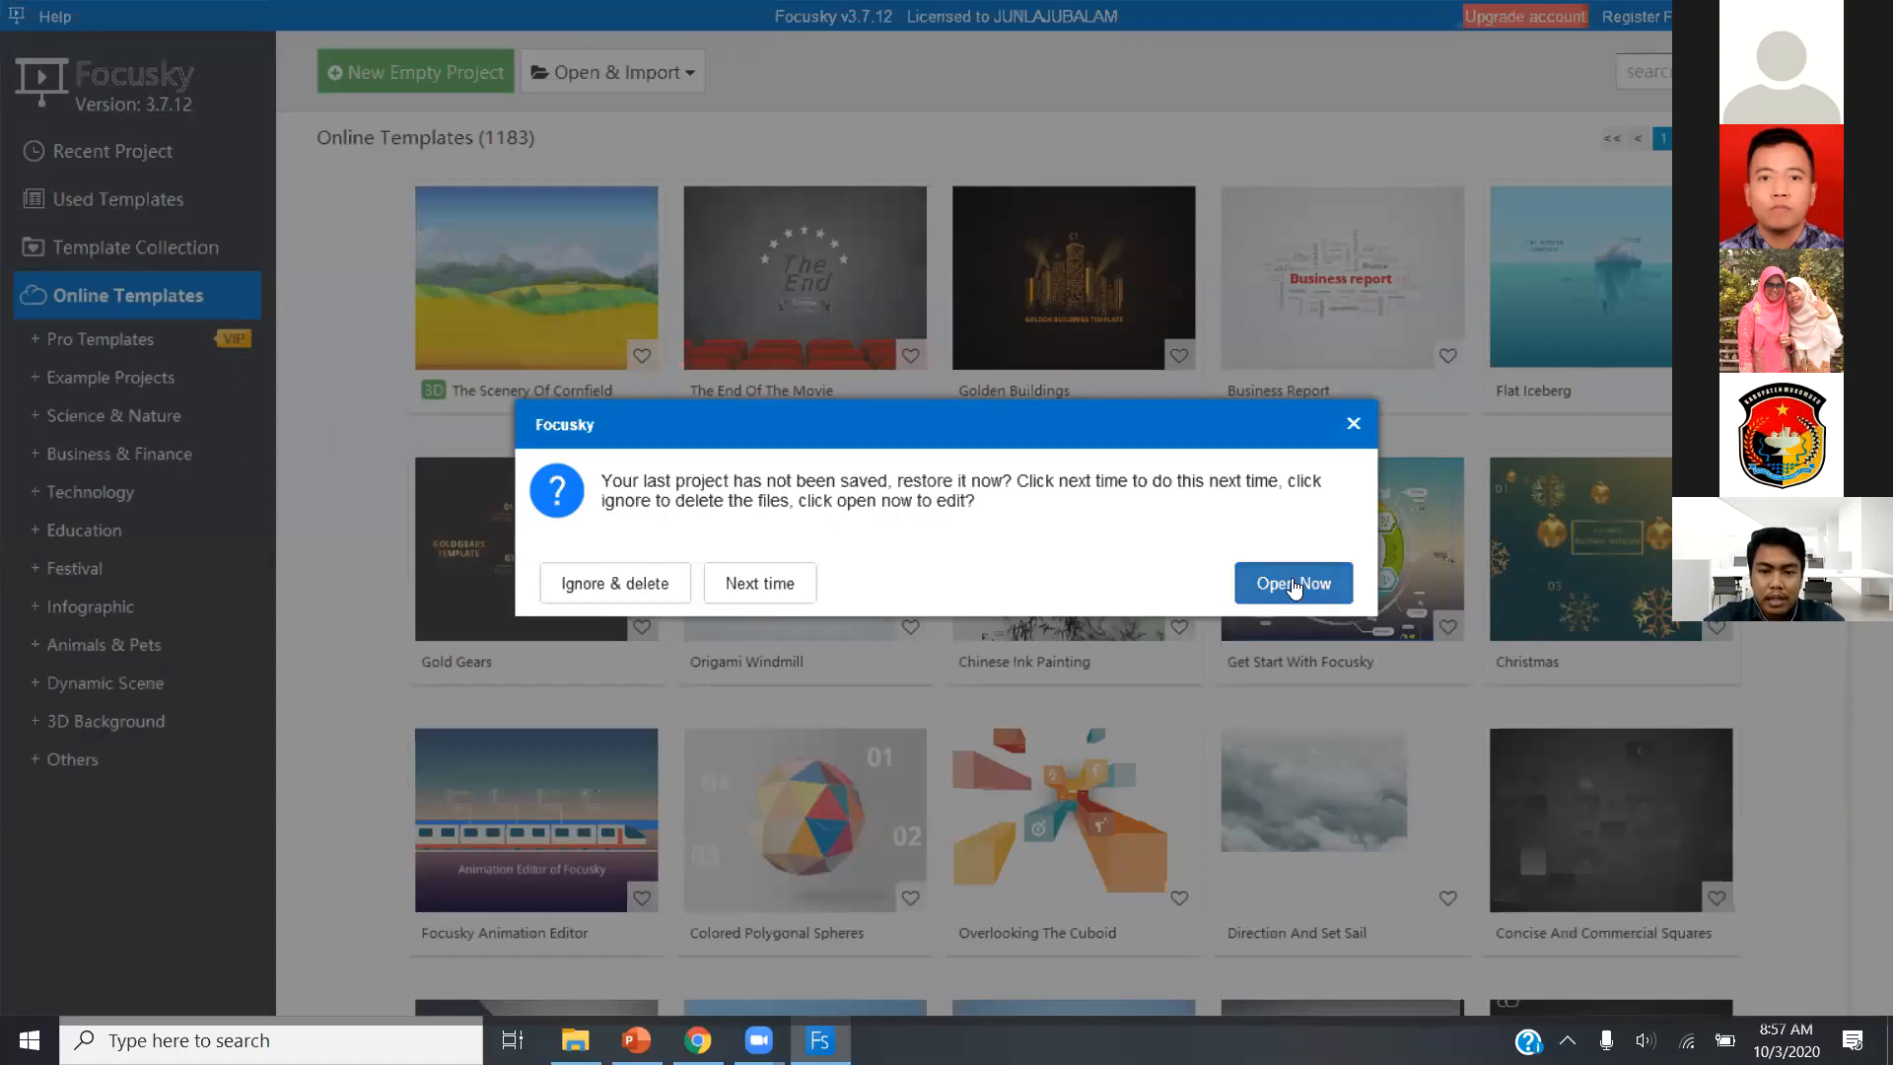
# Restore the unsaved last project for editing.
pyautogui.click(1294, 586)
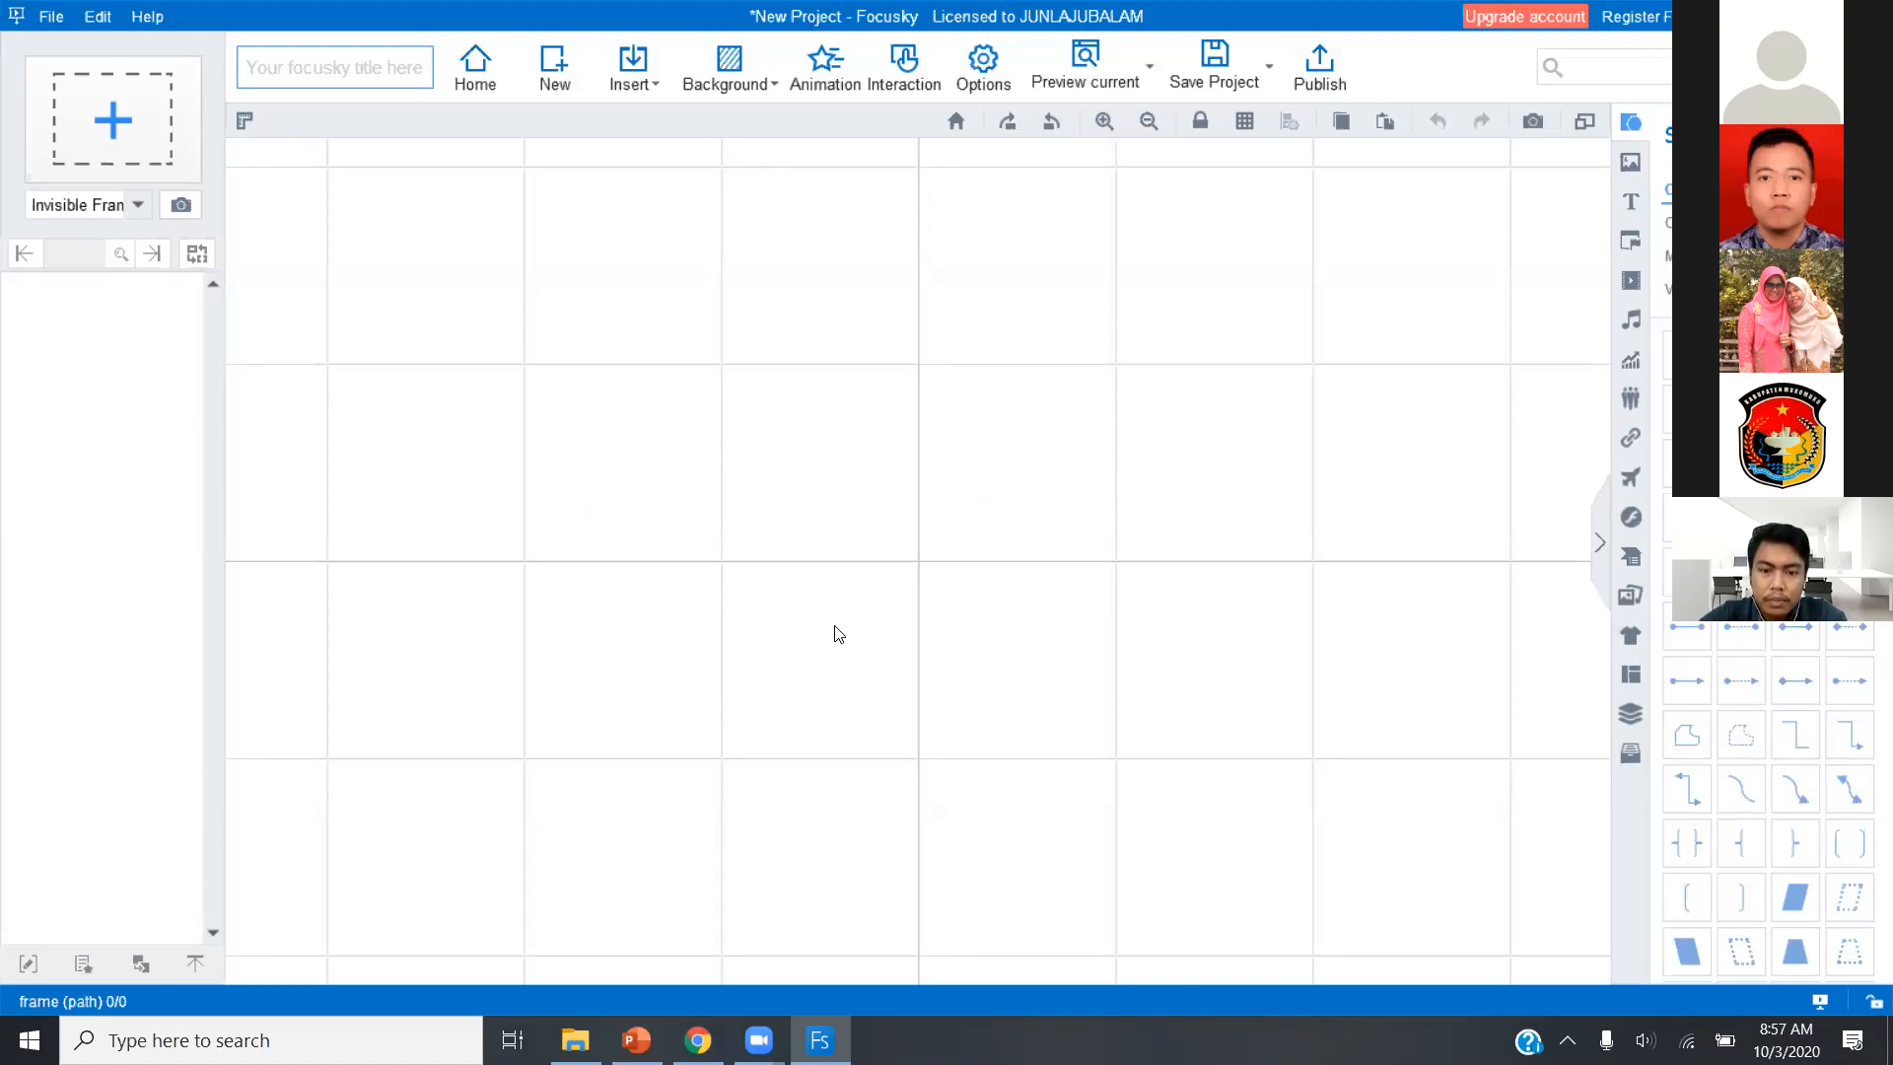
pyautogui.click(1776, 16)
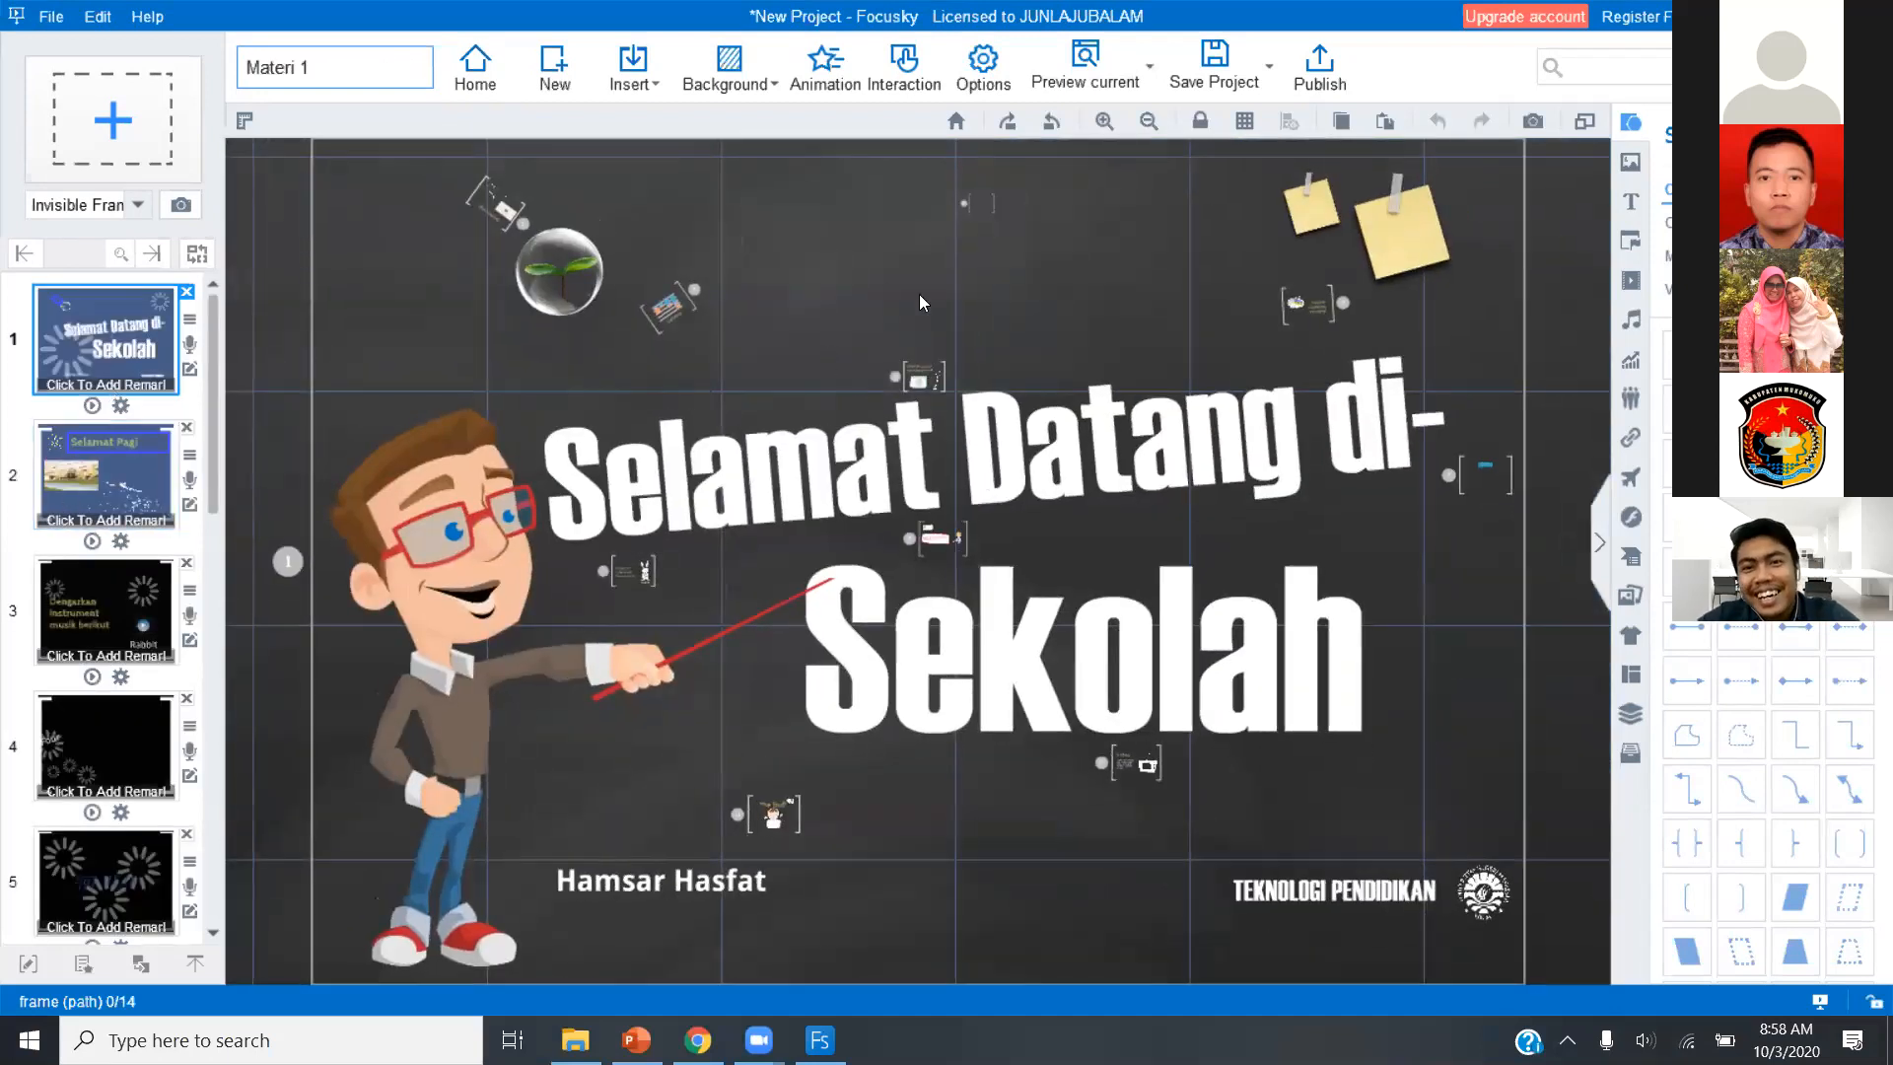
# Review the available publish types, including Windows Application (.exe) and Video, and leave without publishing.
pyautogui.click(1329, 89)
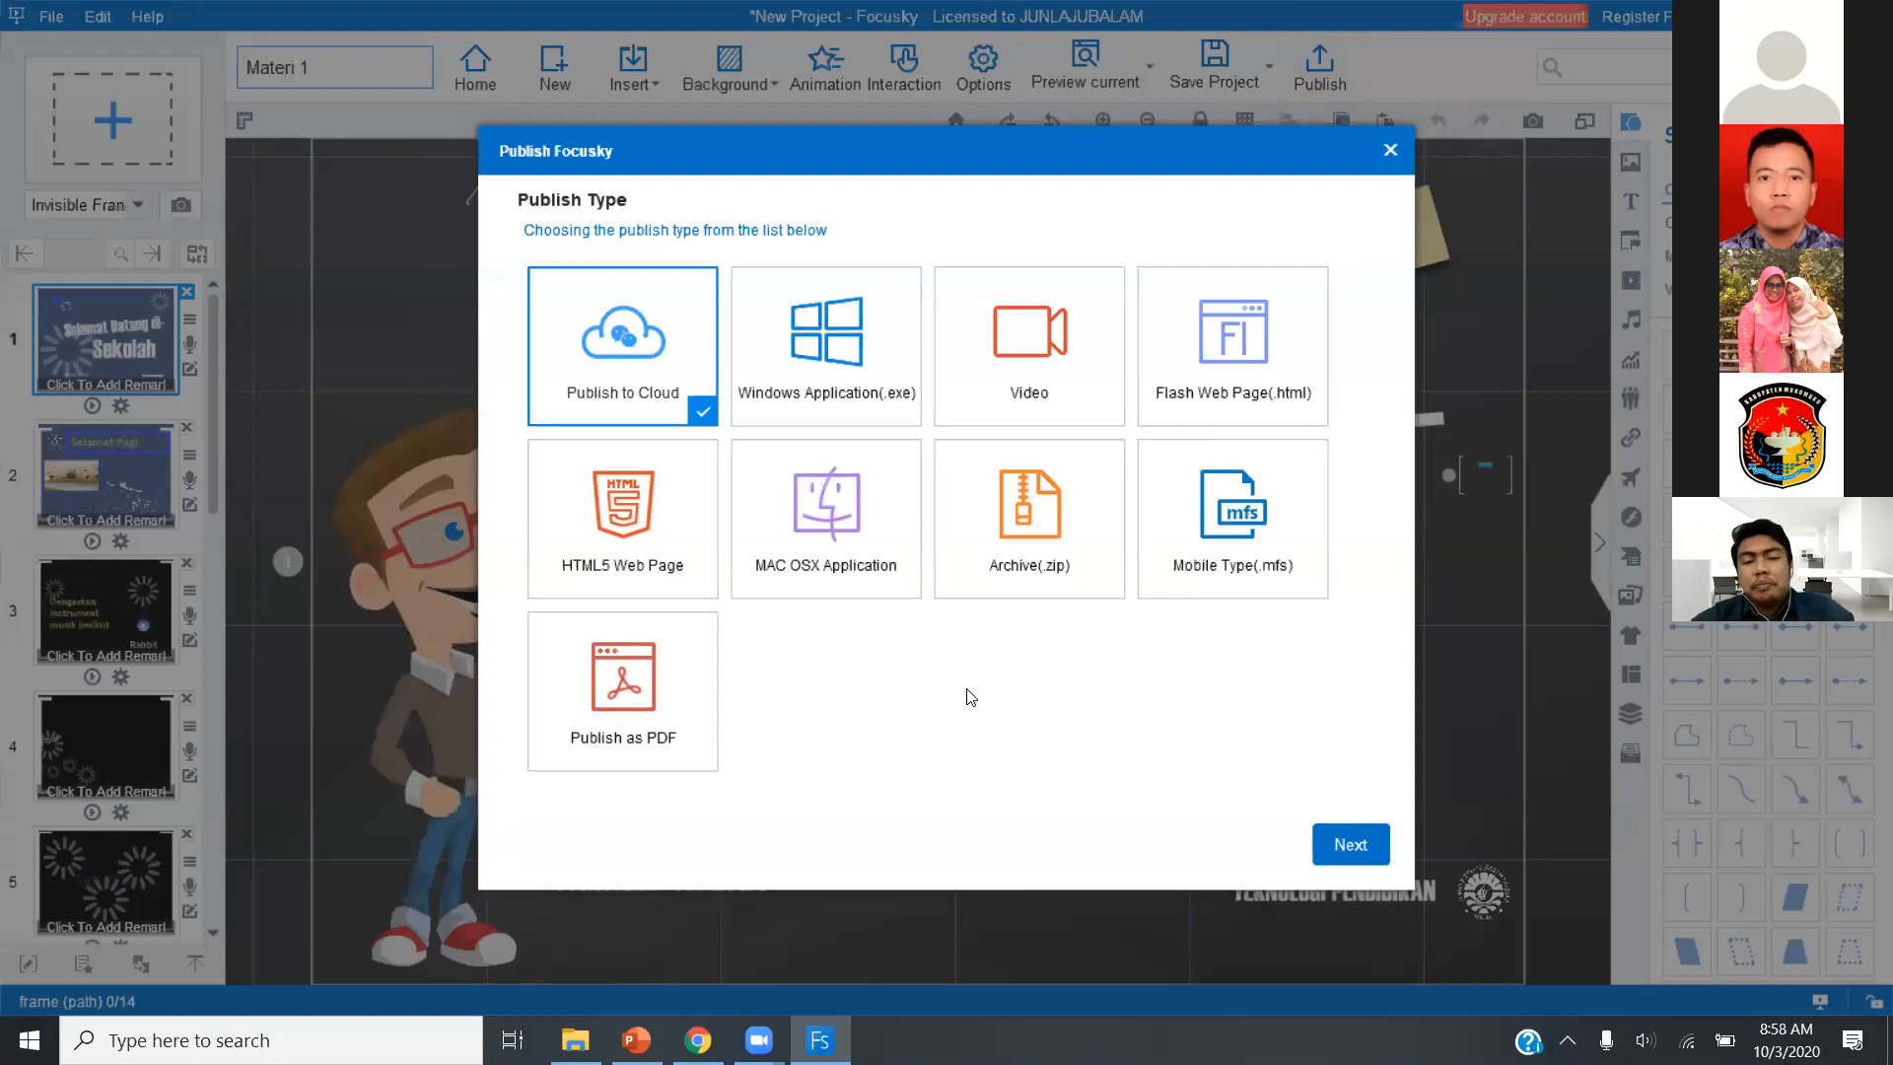
pyautogui.click(849, 390)
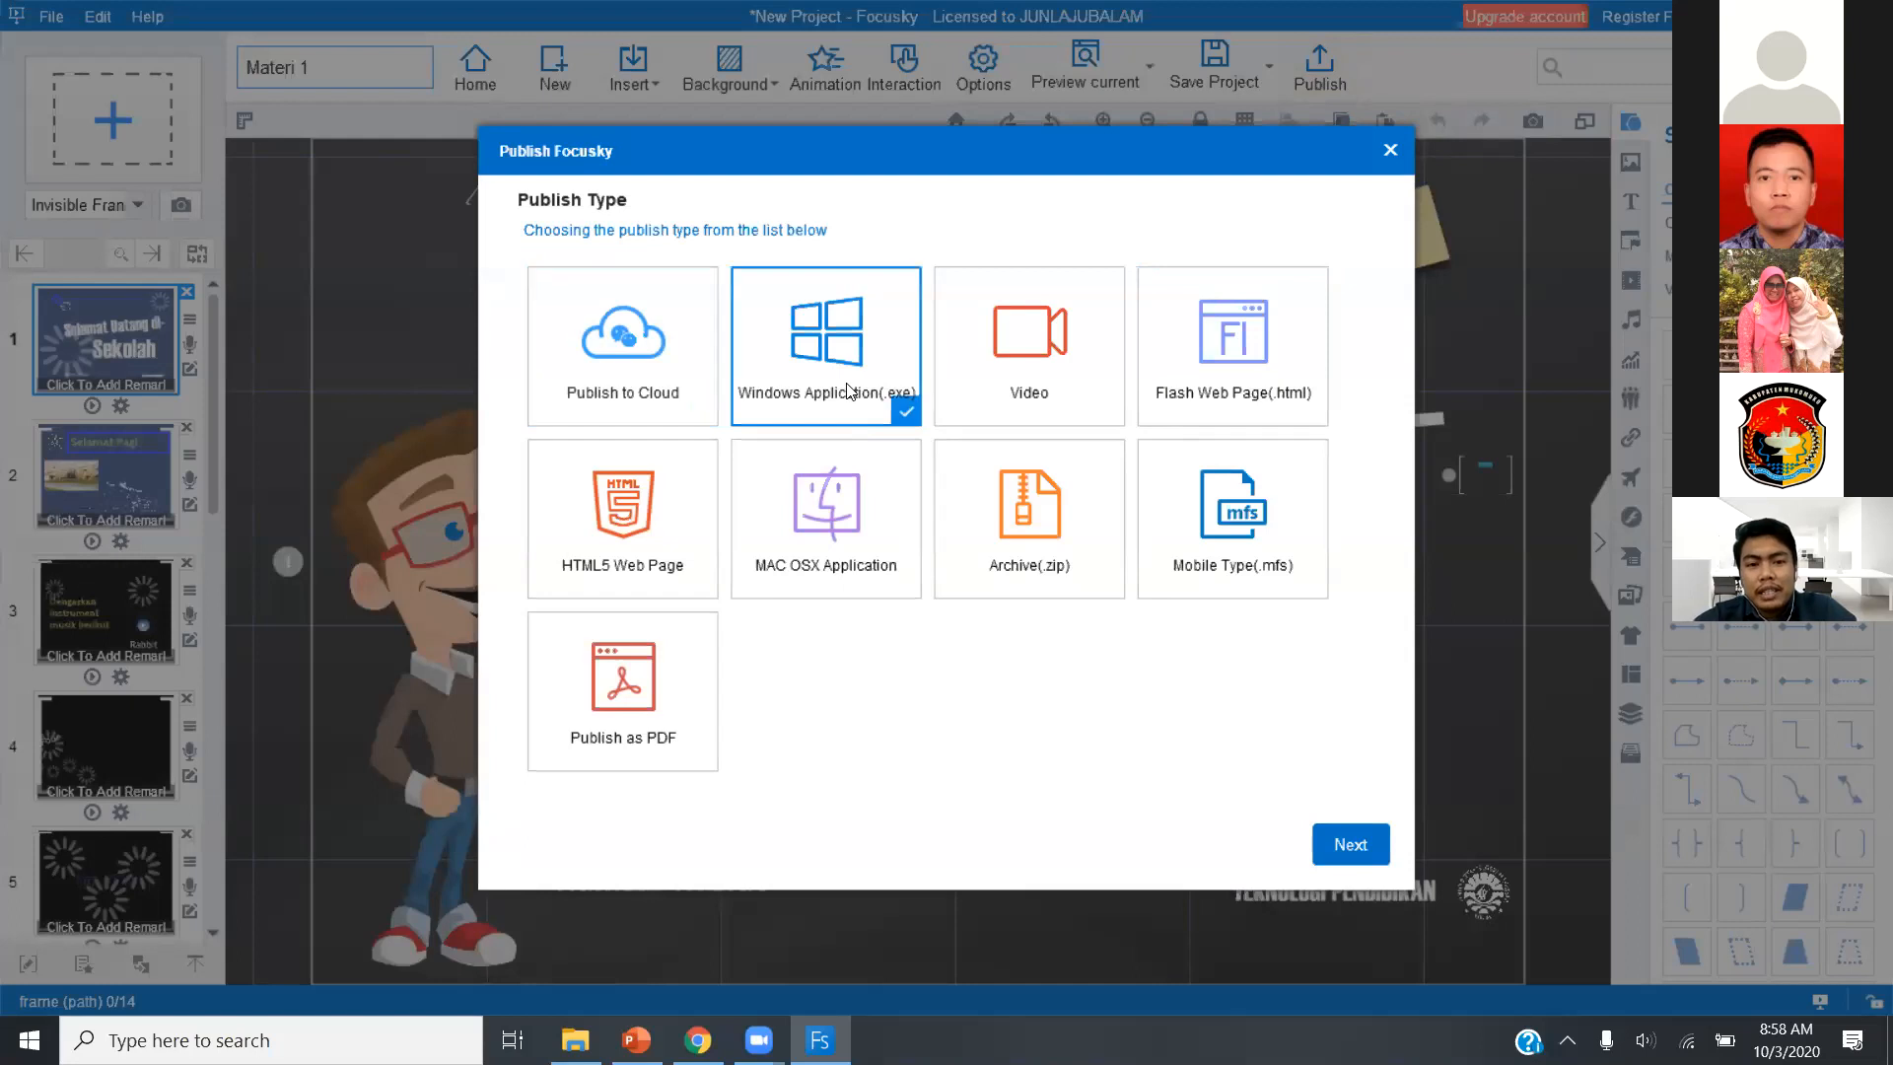
pyautogui.click(1016, 386)
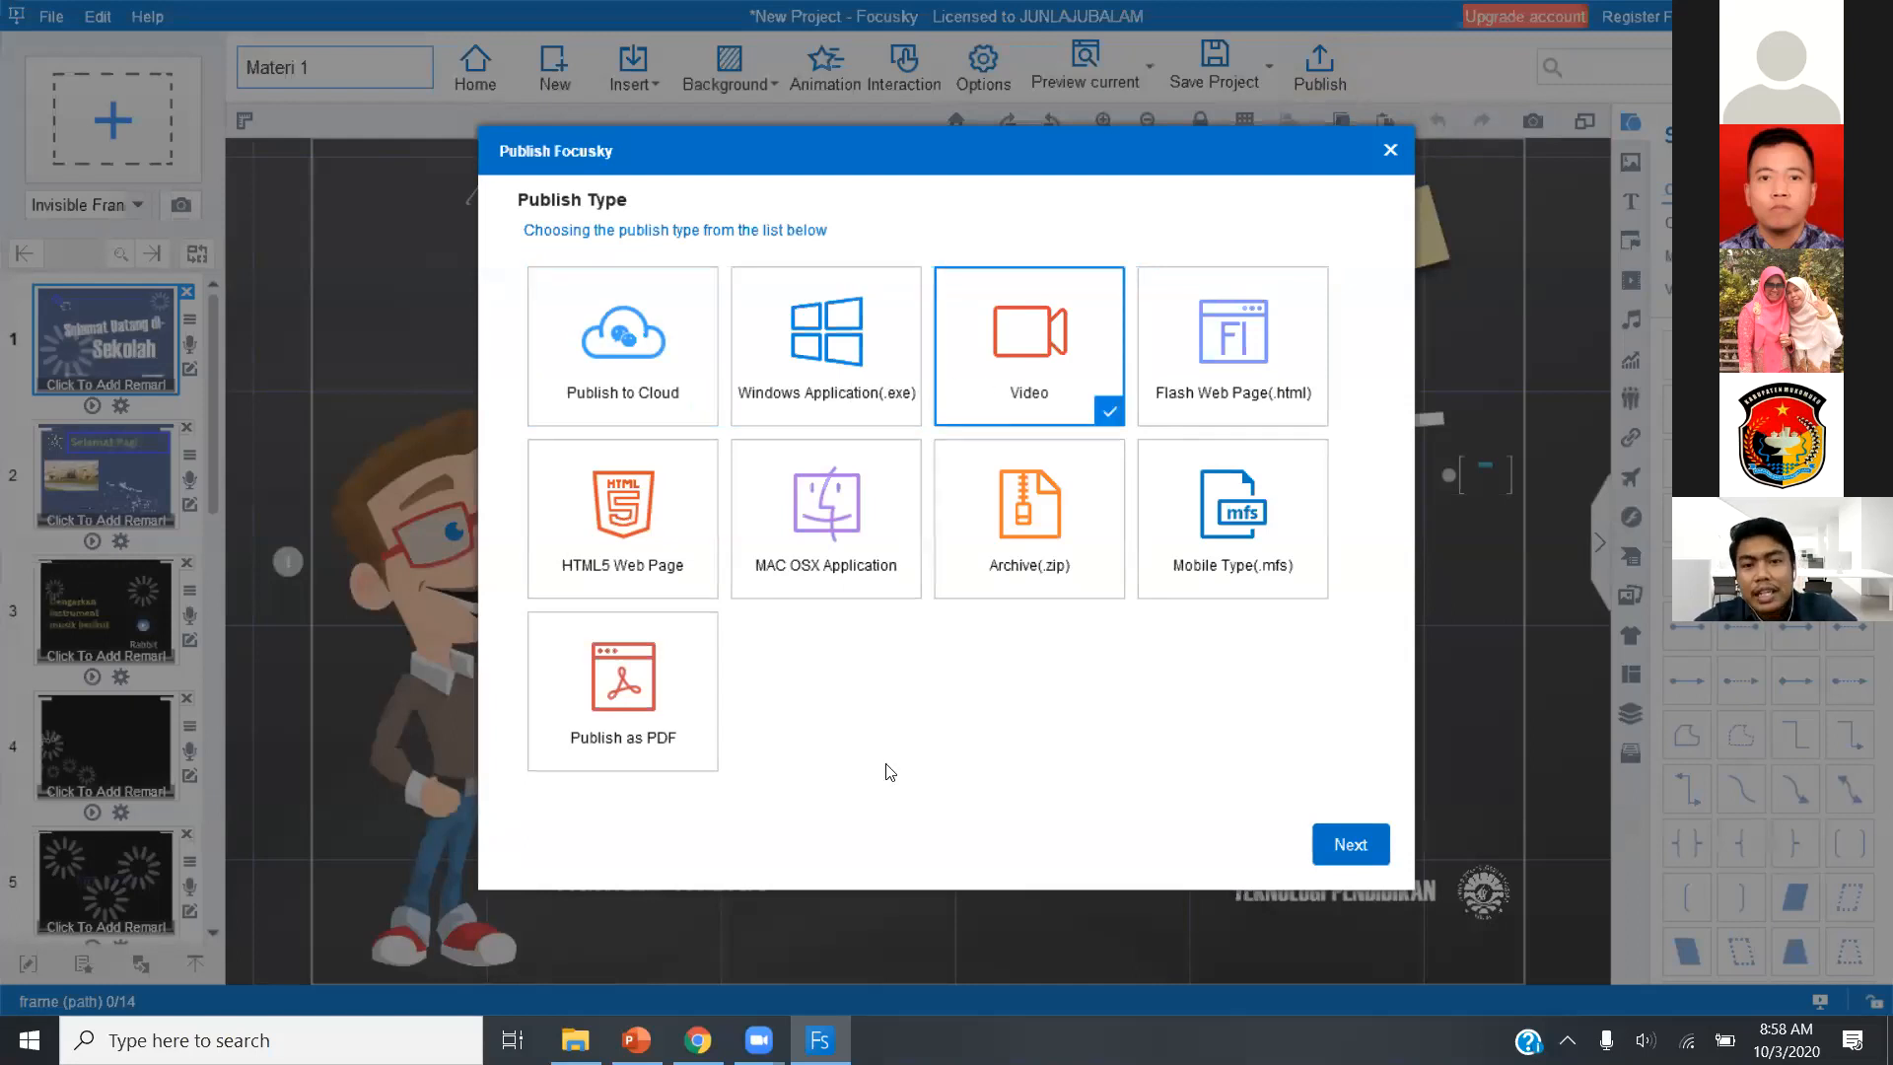
pyautogui.click(833, 402)
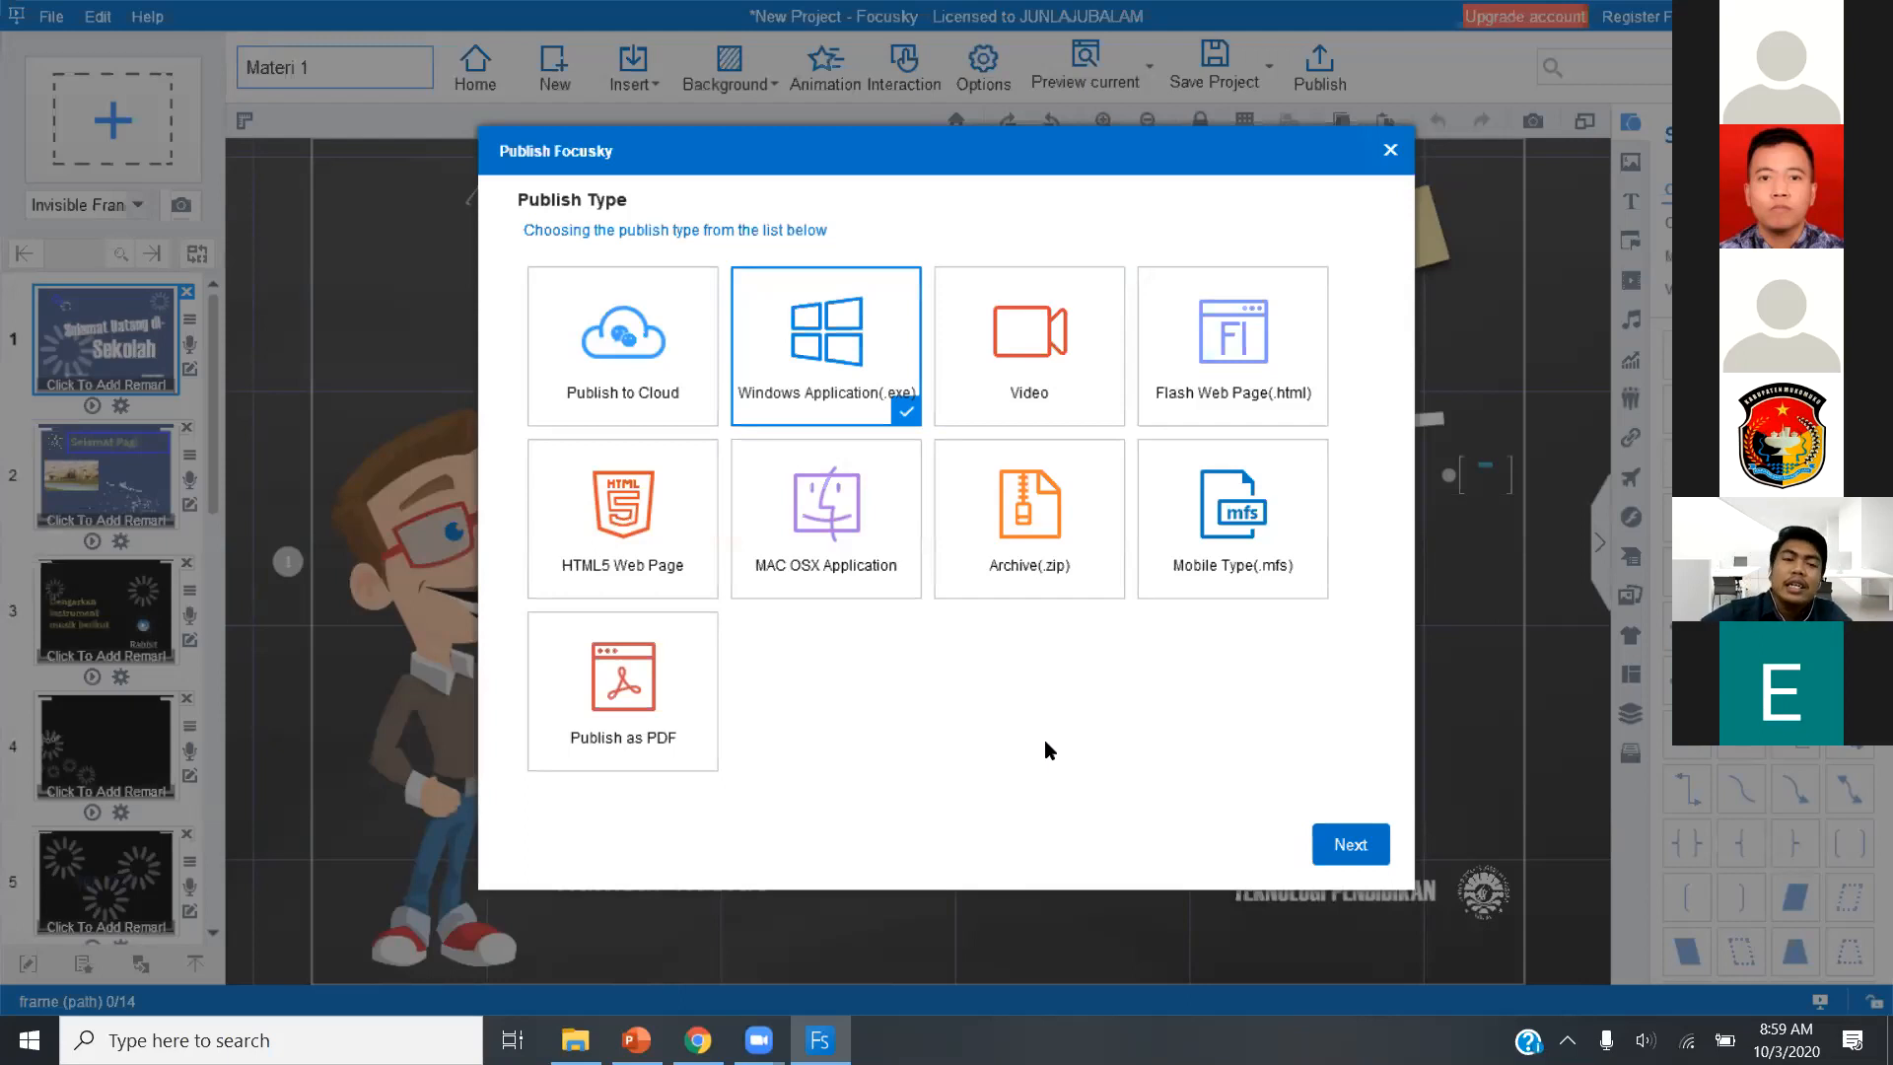
pyautogui.click(1390, 151)
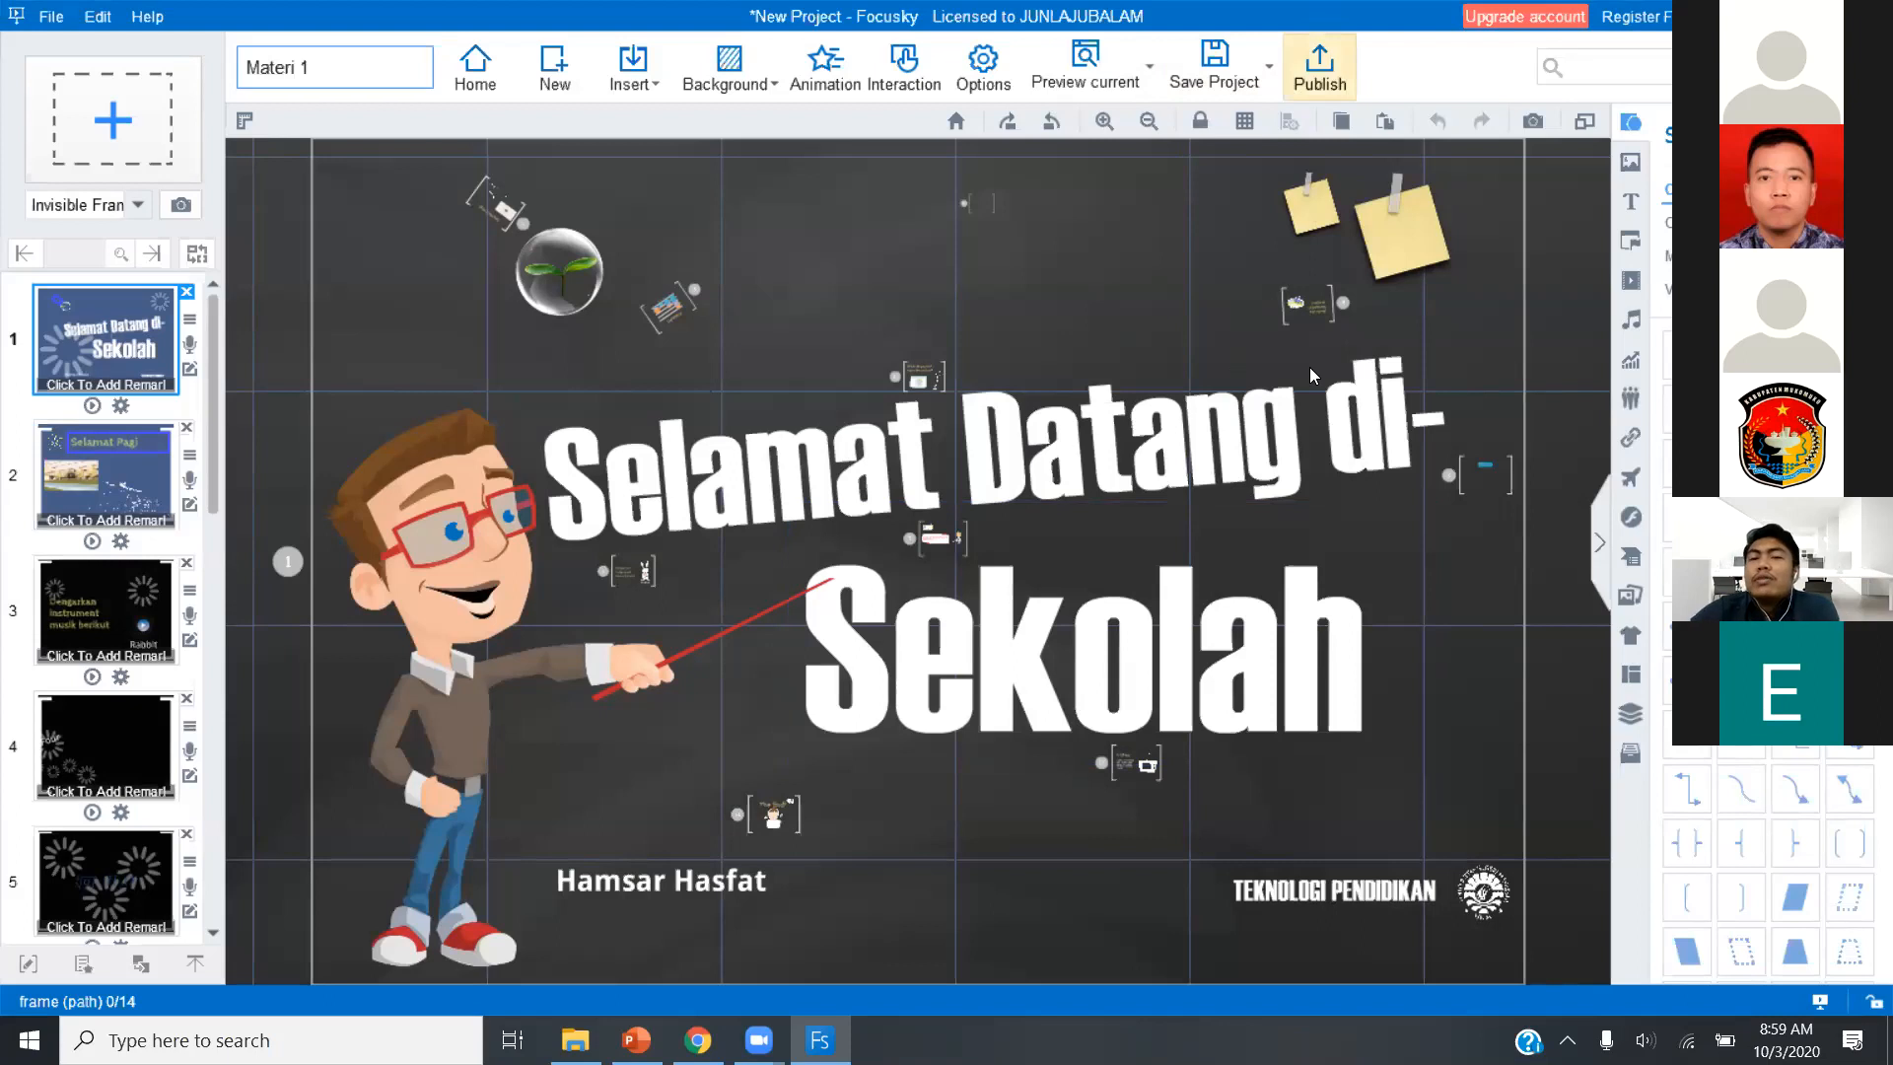
pyautogui.click(1351, 91)
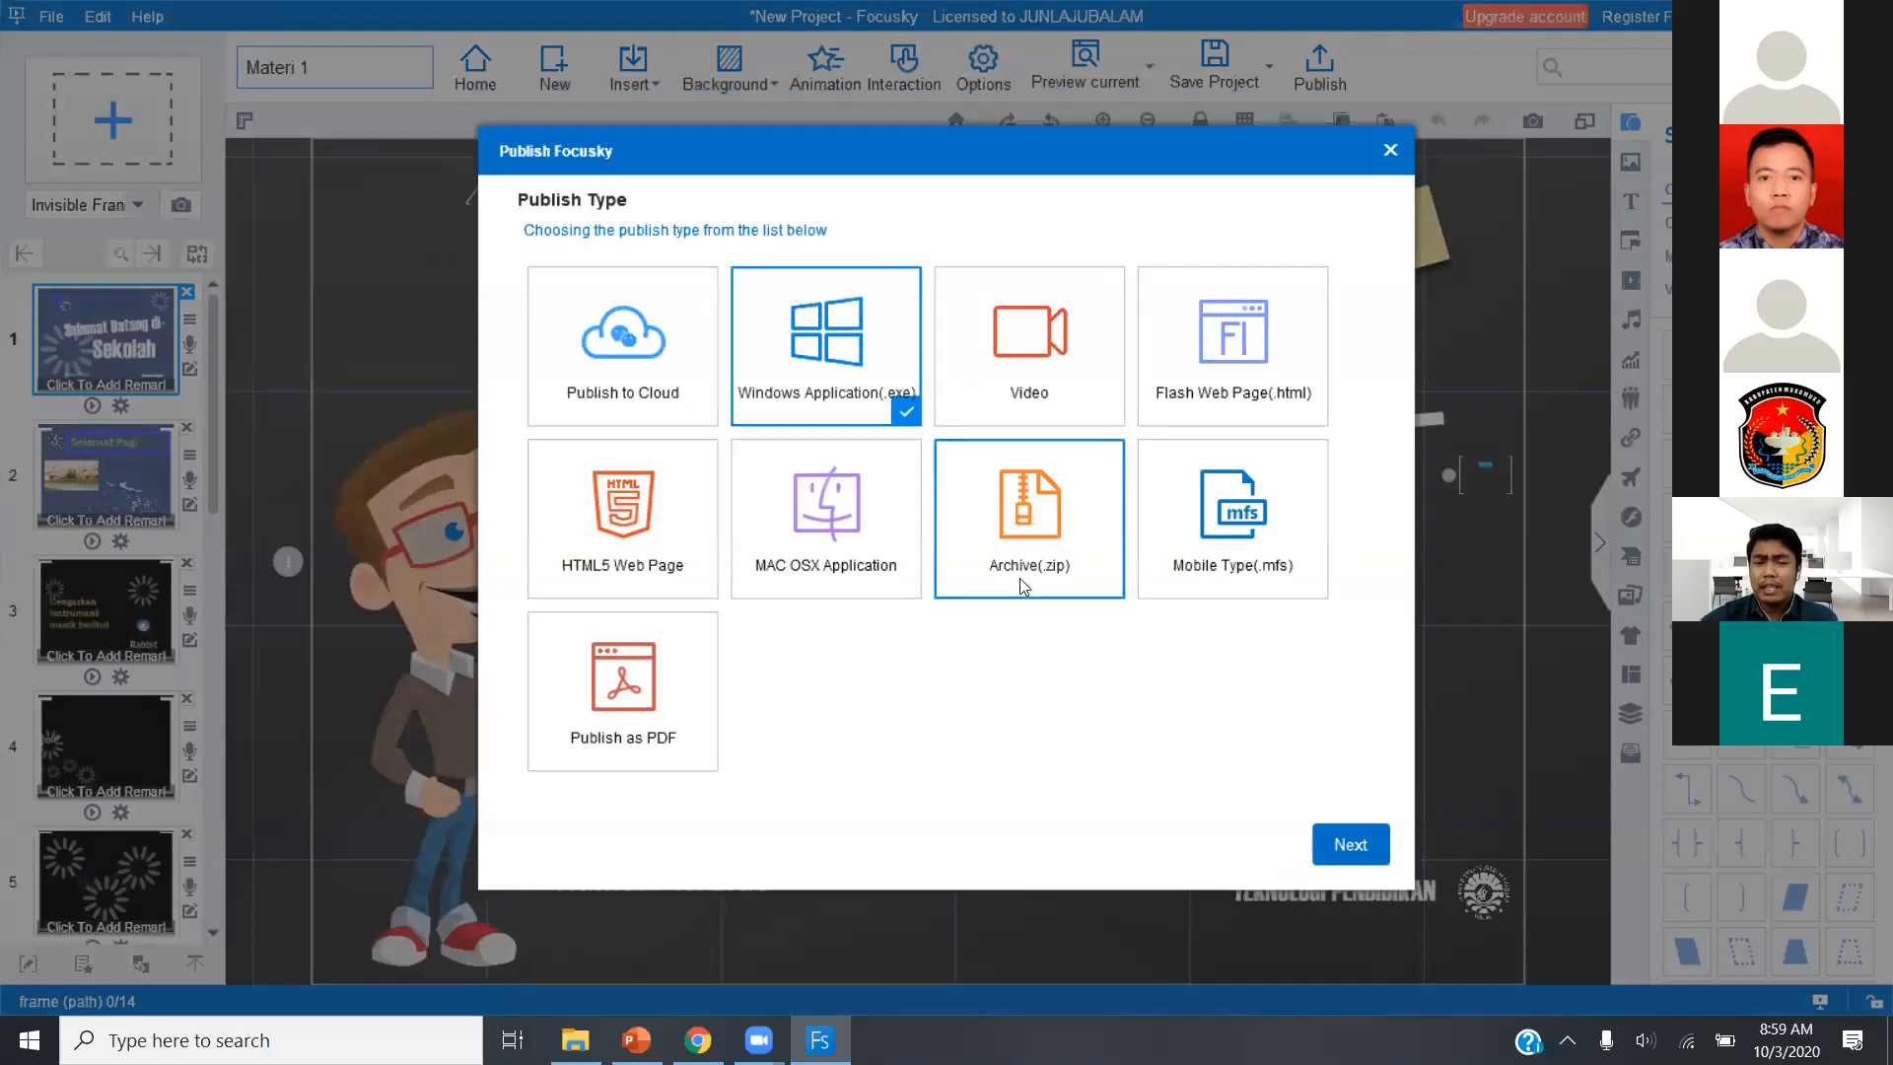
pyautogui.click(1392, 158)
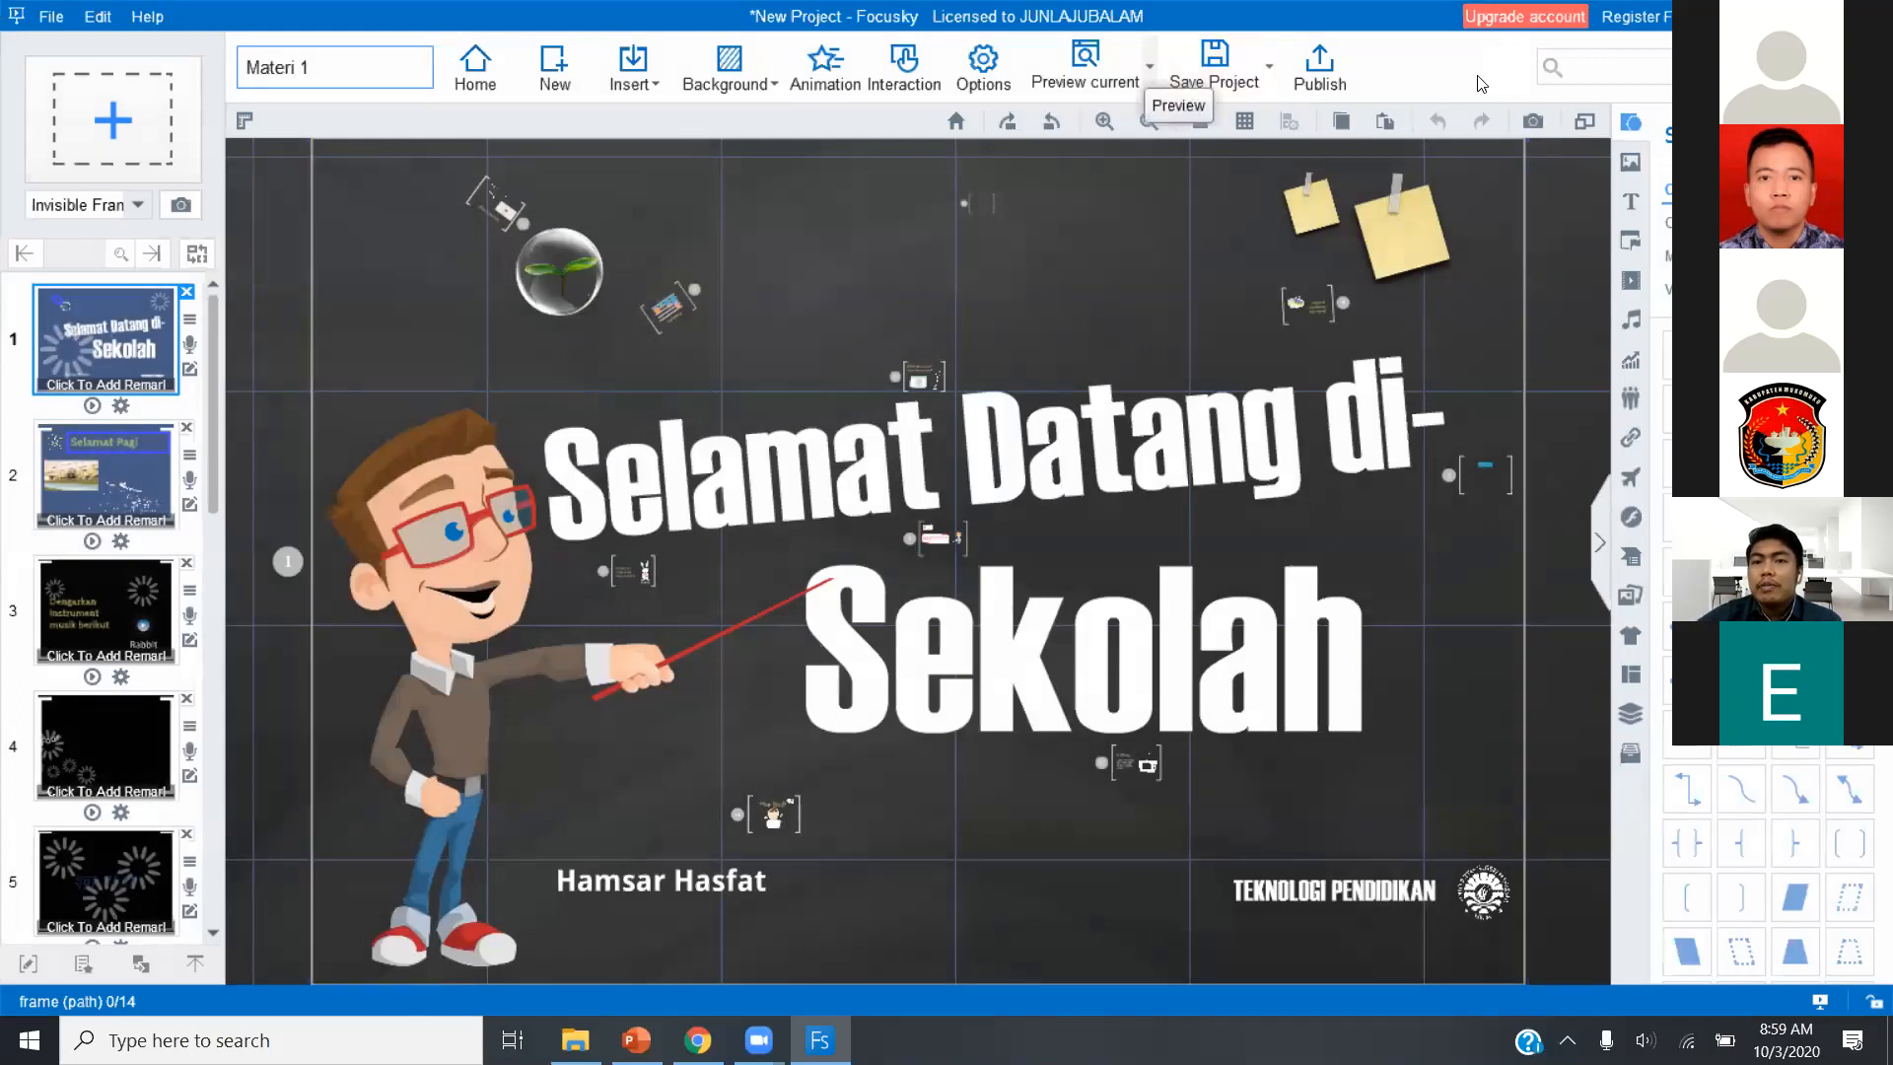
# Preview the whole presentation from its opening slide, step through the Selamat Pagi slide and beyond, and return to editing.
pyautogui.click(1149, 75)
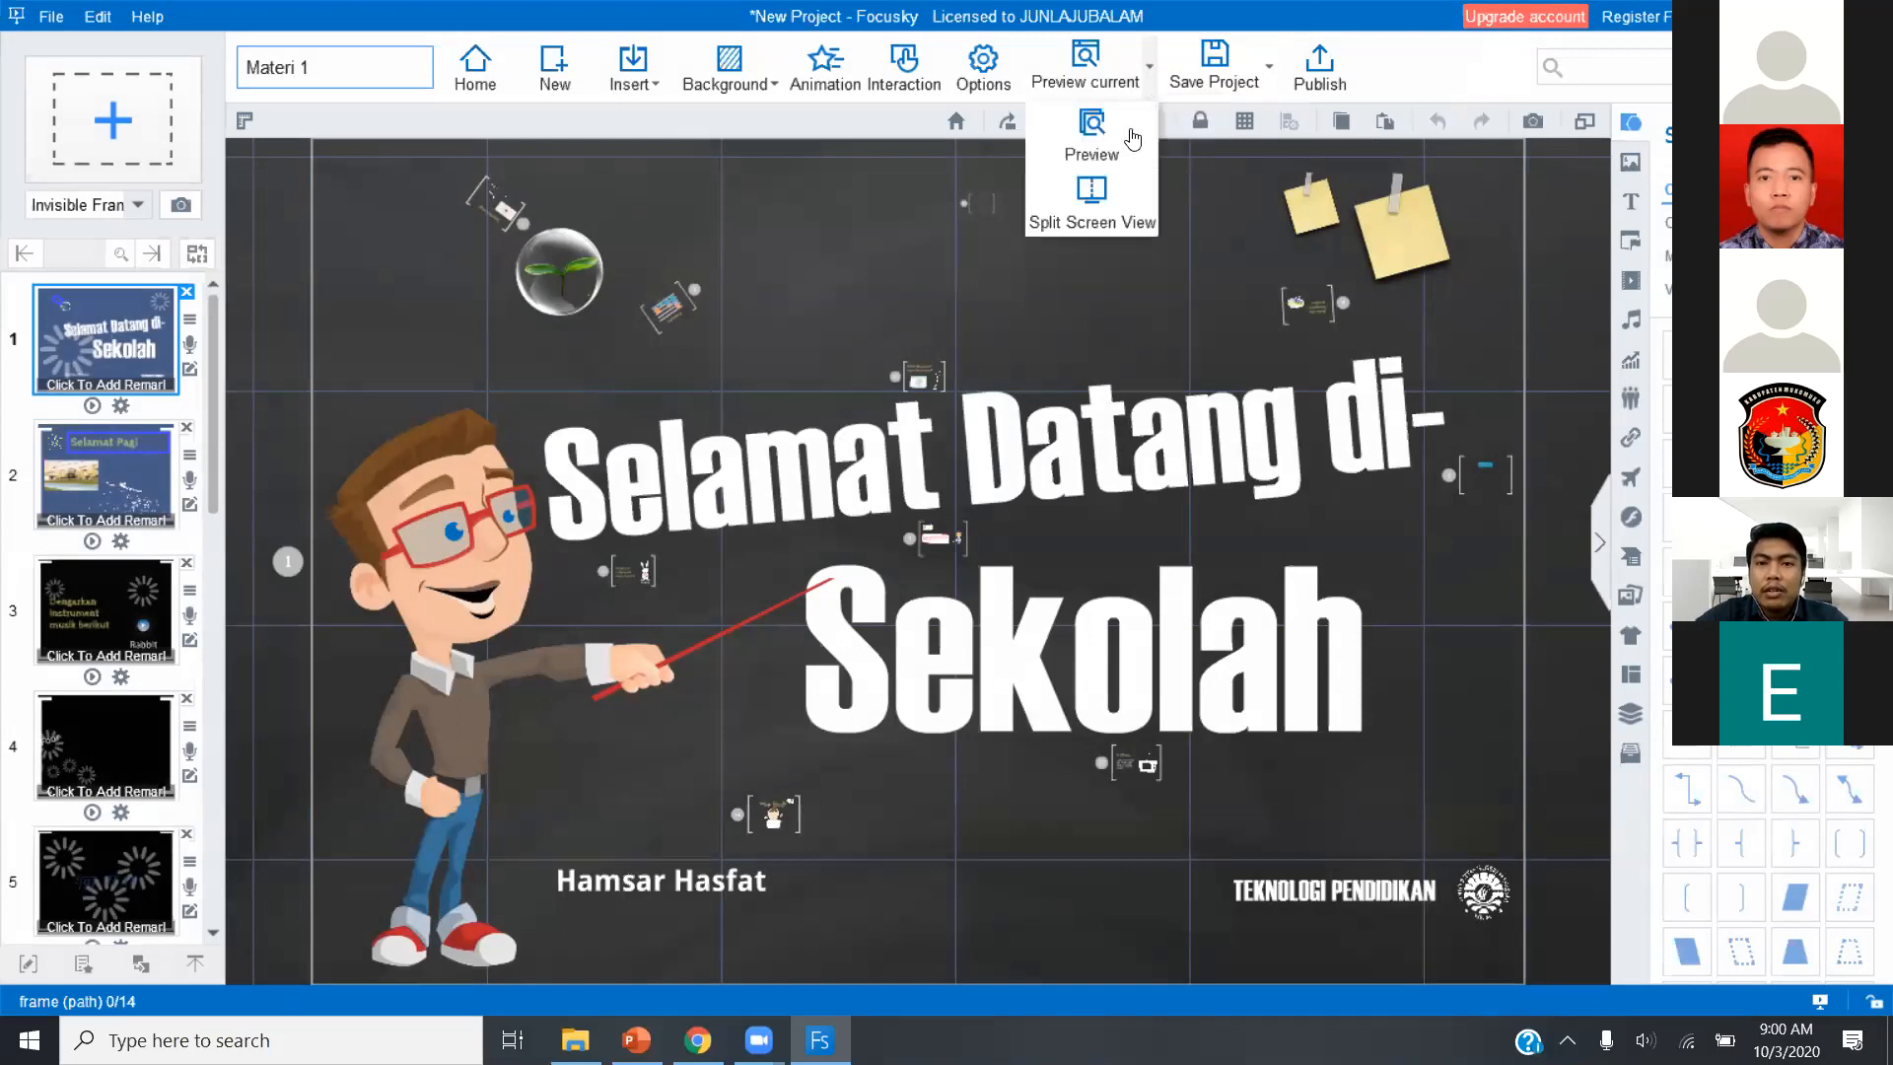
pyautogui.click(1124, 146)
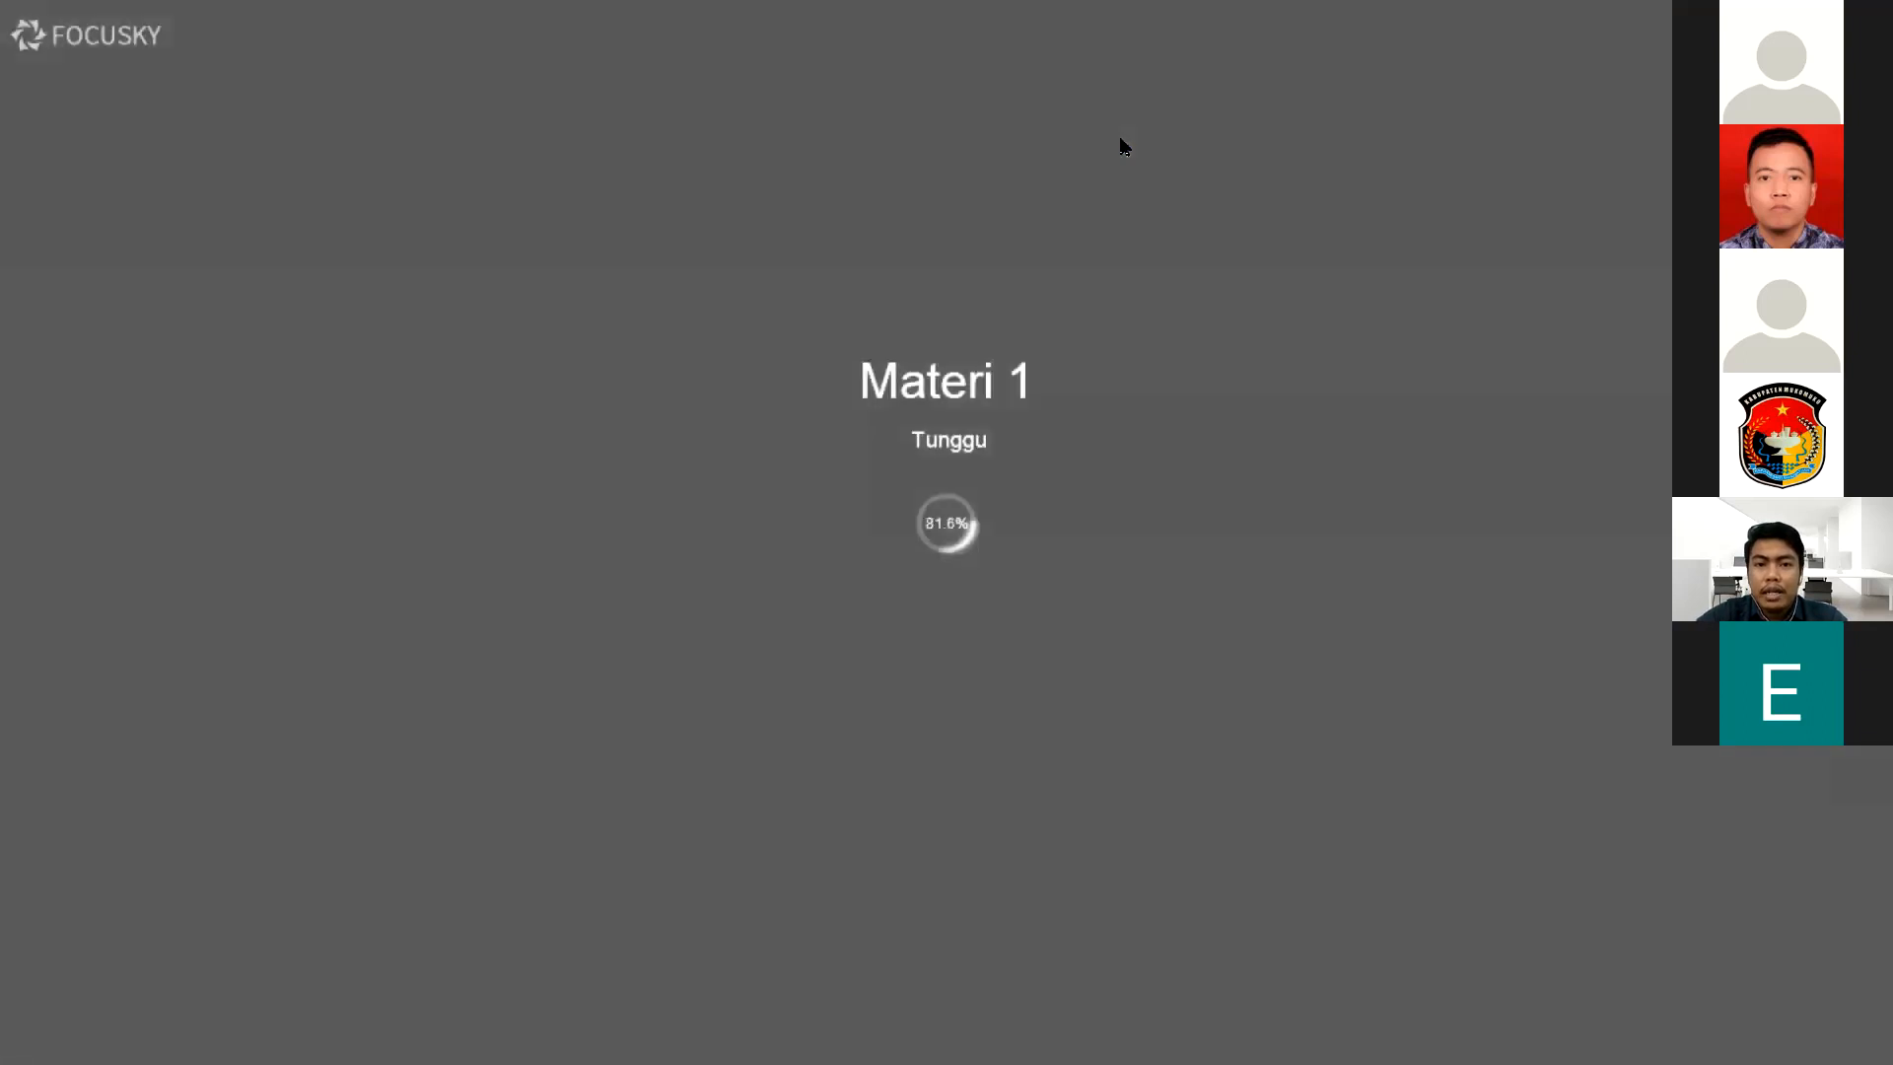
pyautogui.press('Escape')
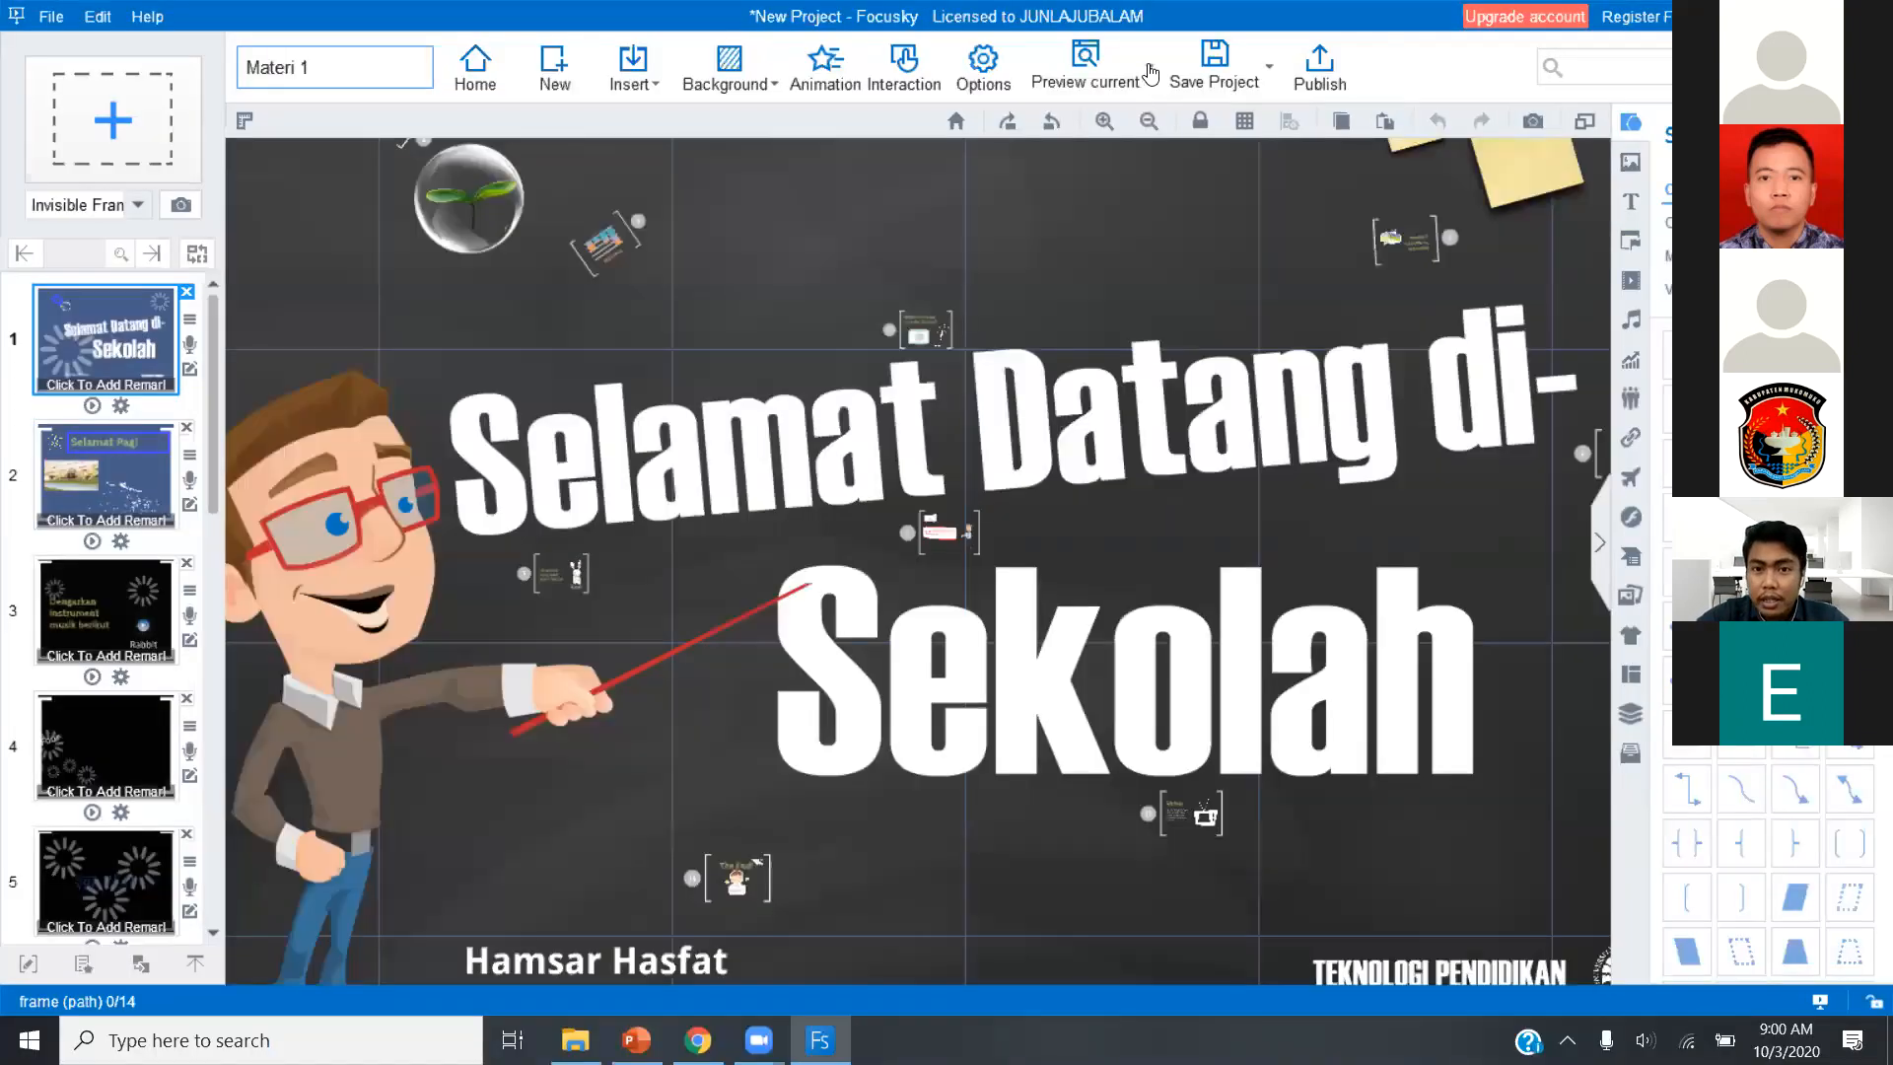
pyautogui.click(1150, 76)
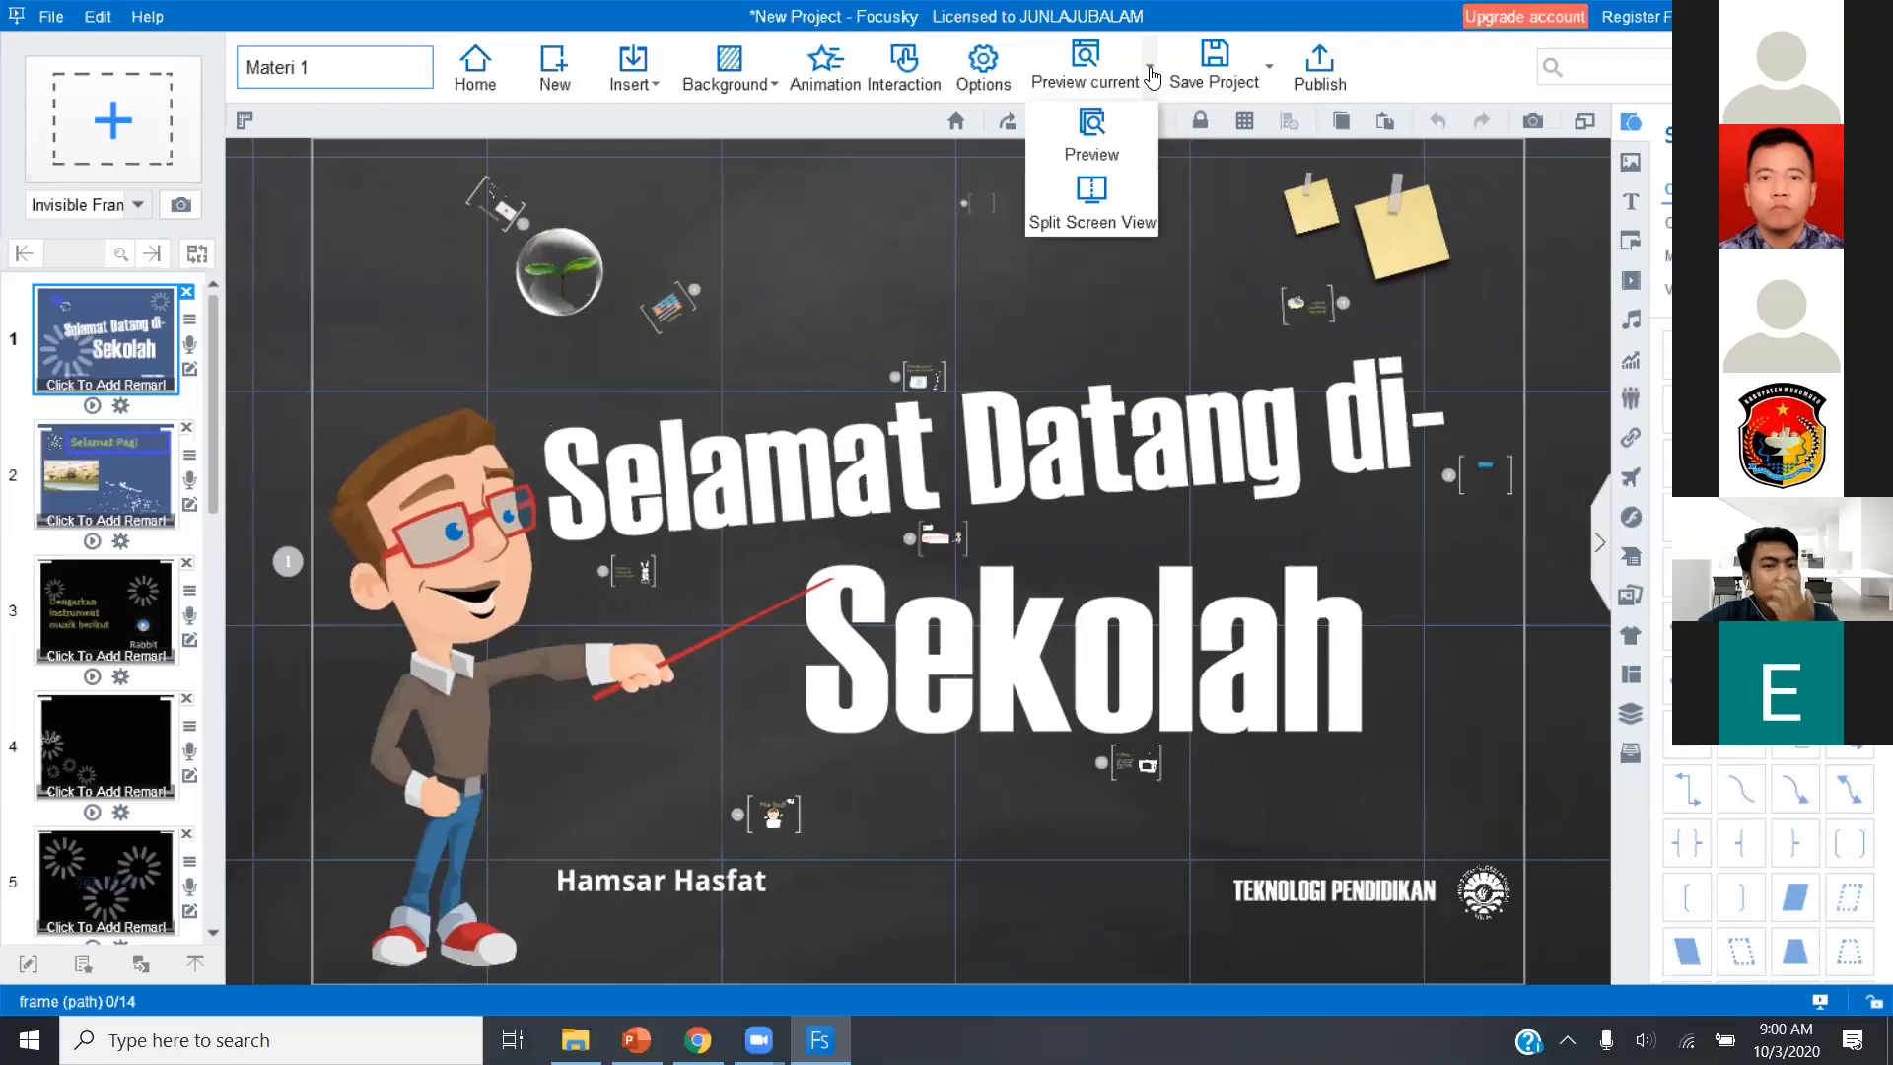
pyautogui.click(1090, 143)
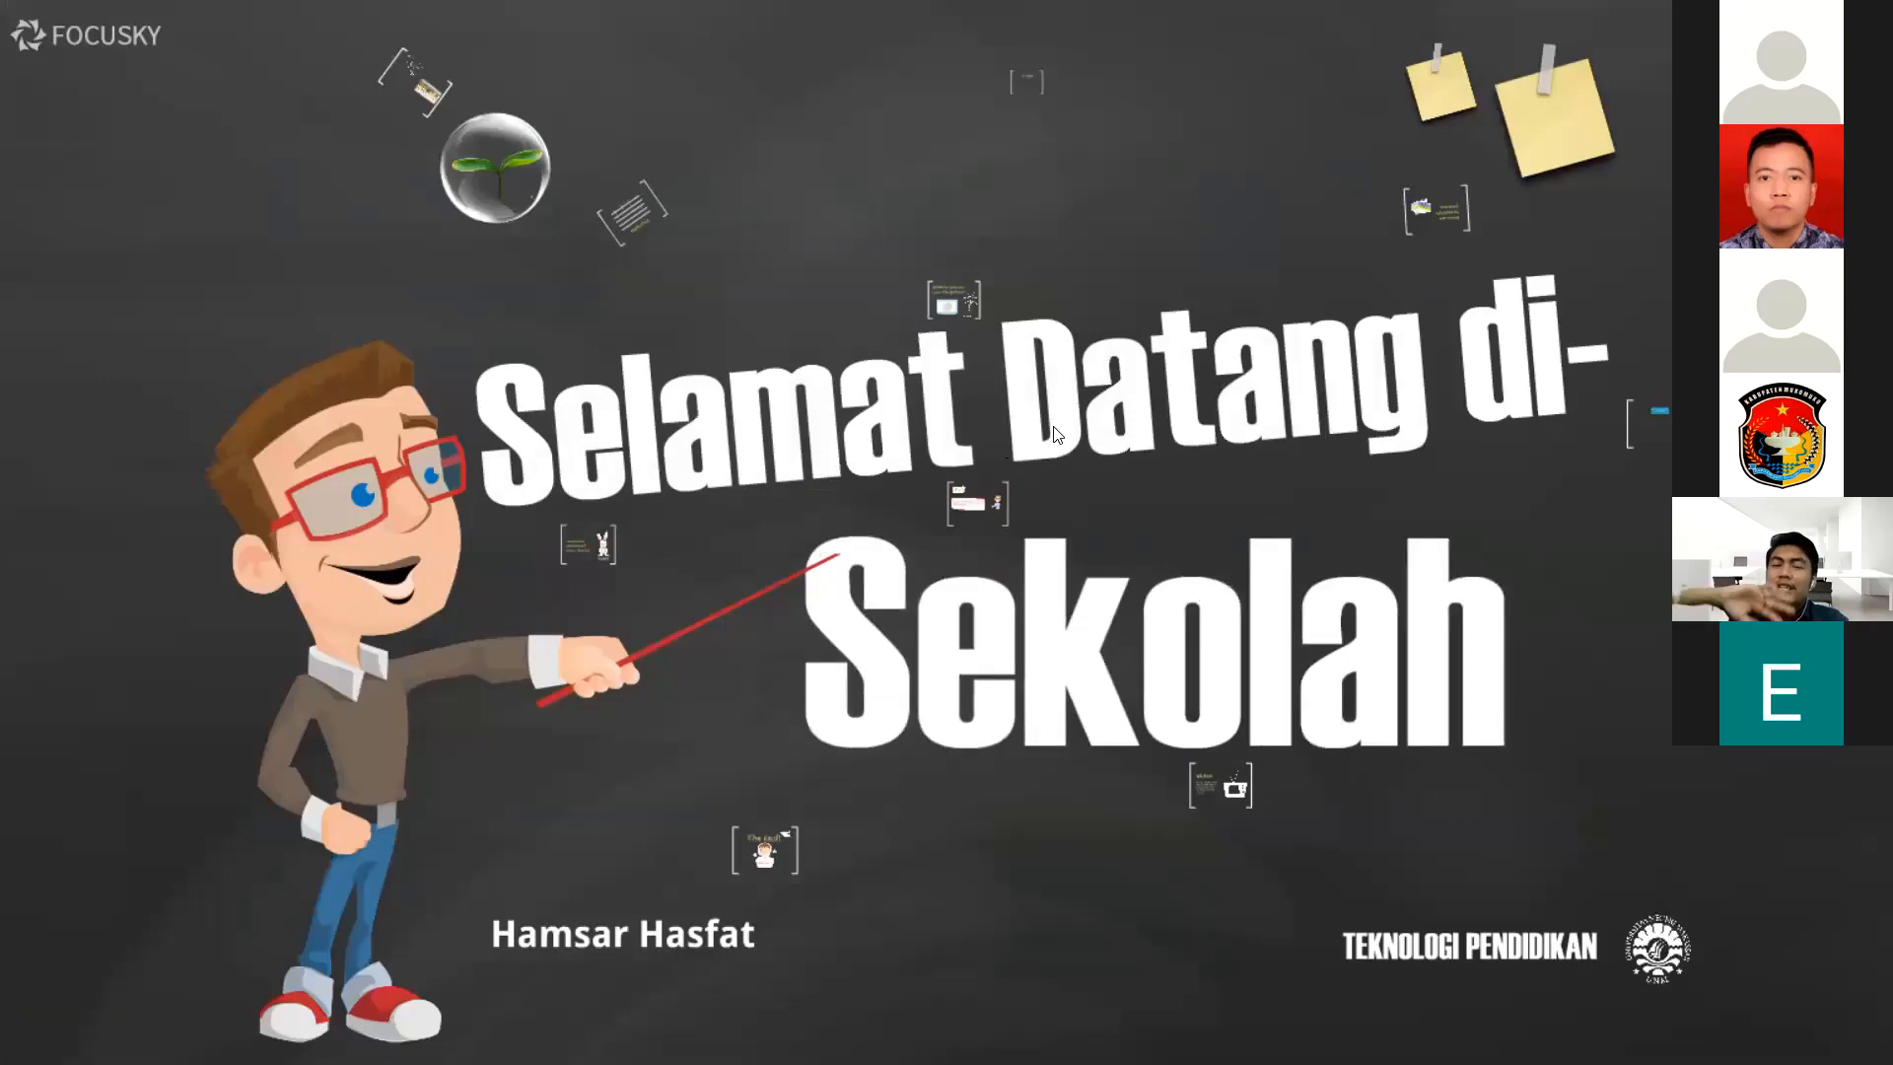
pyautogui.click(1177, 466)
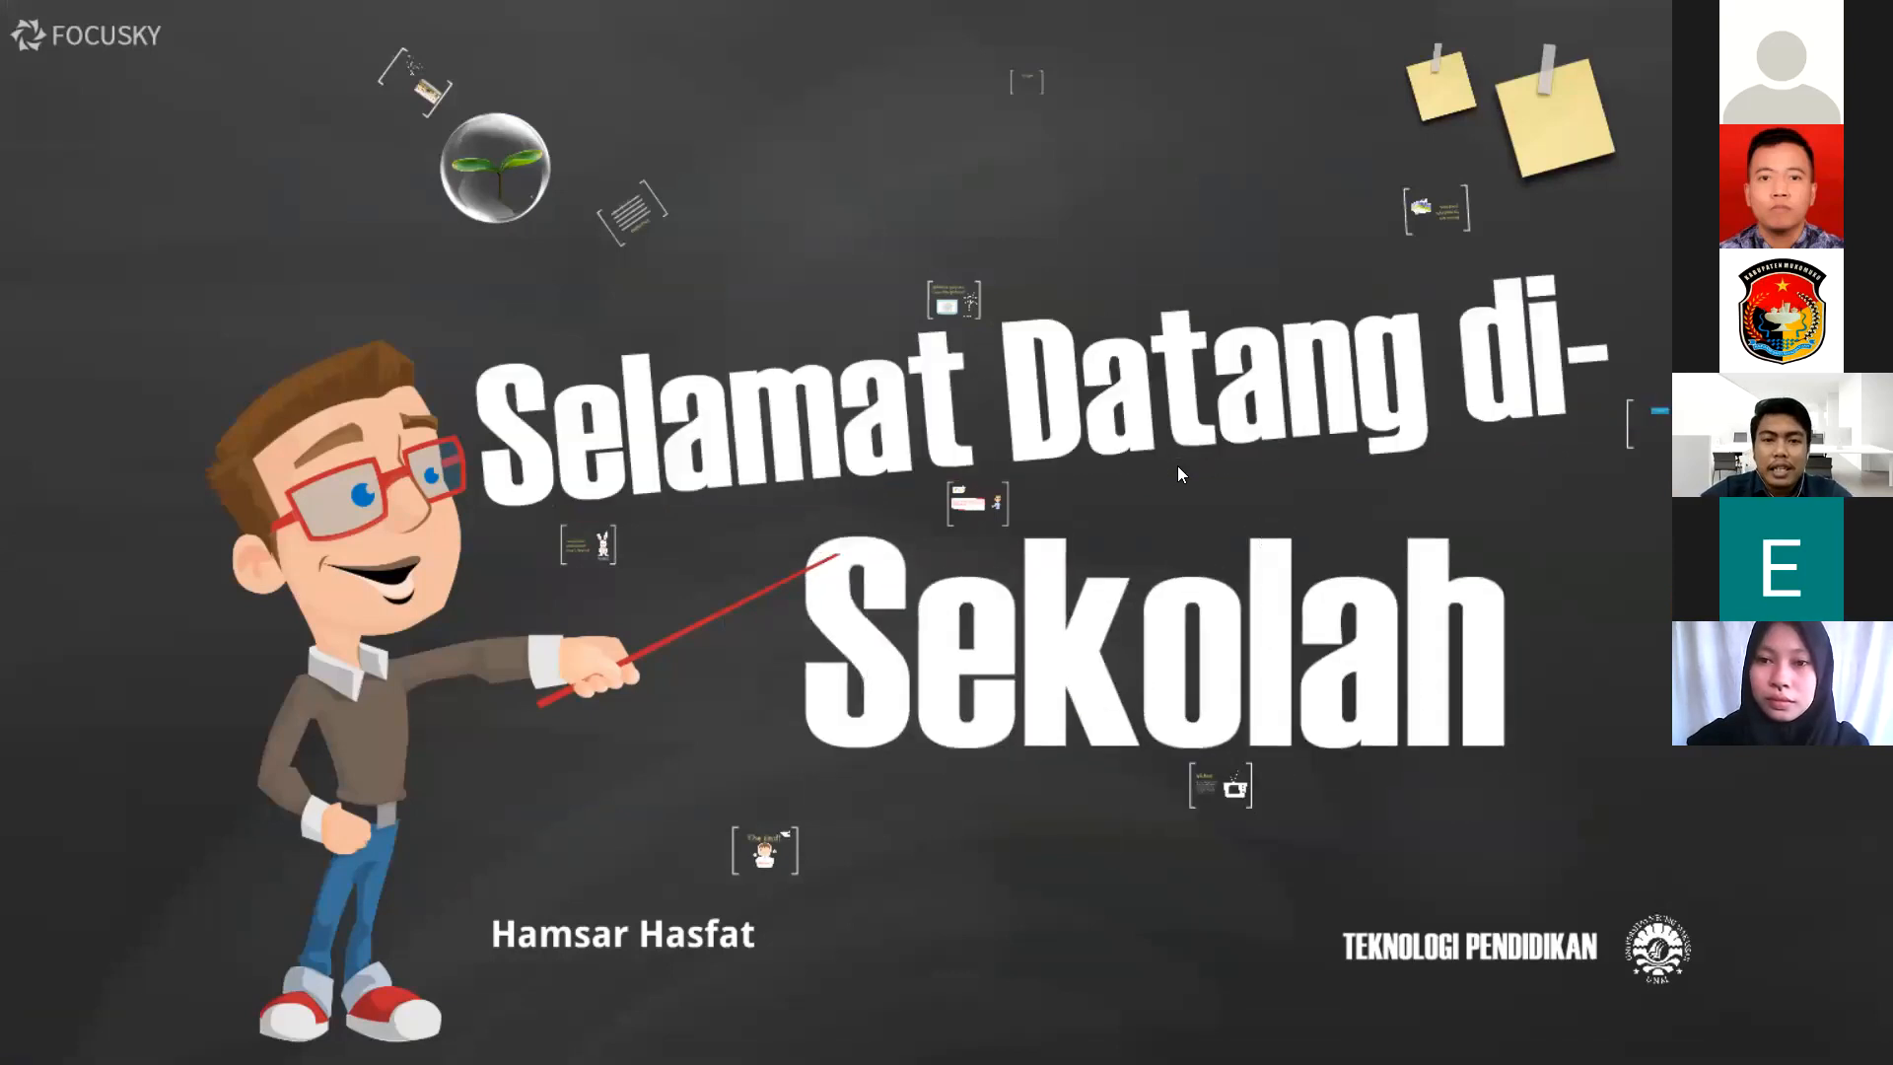
pyautogui.click(1177, 465)
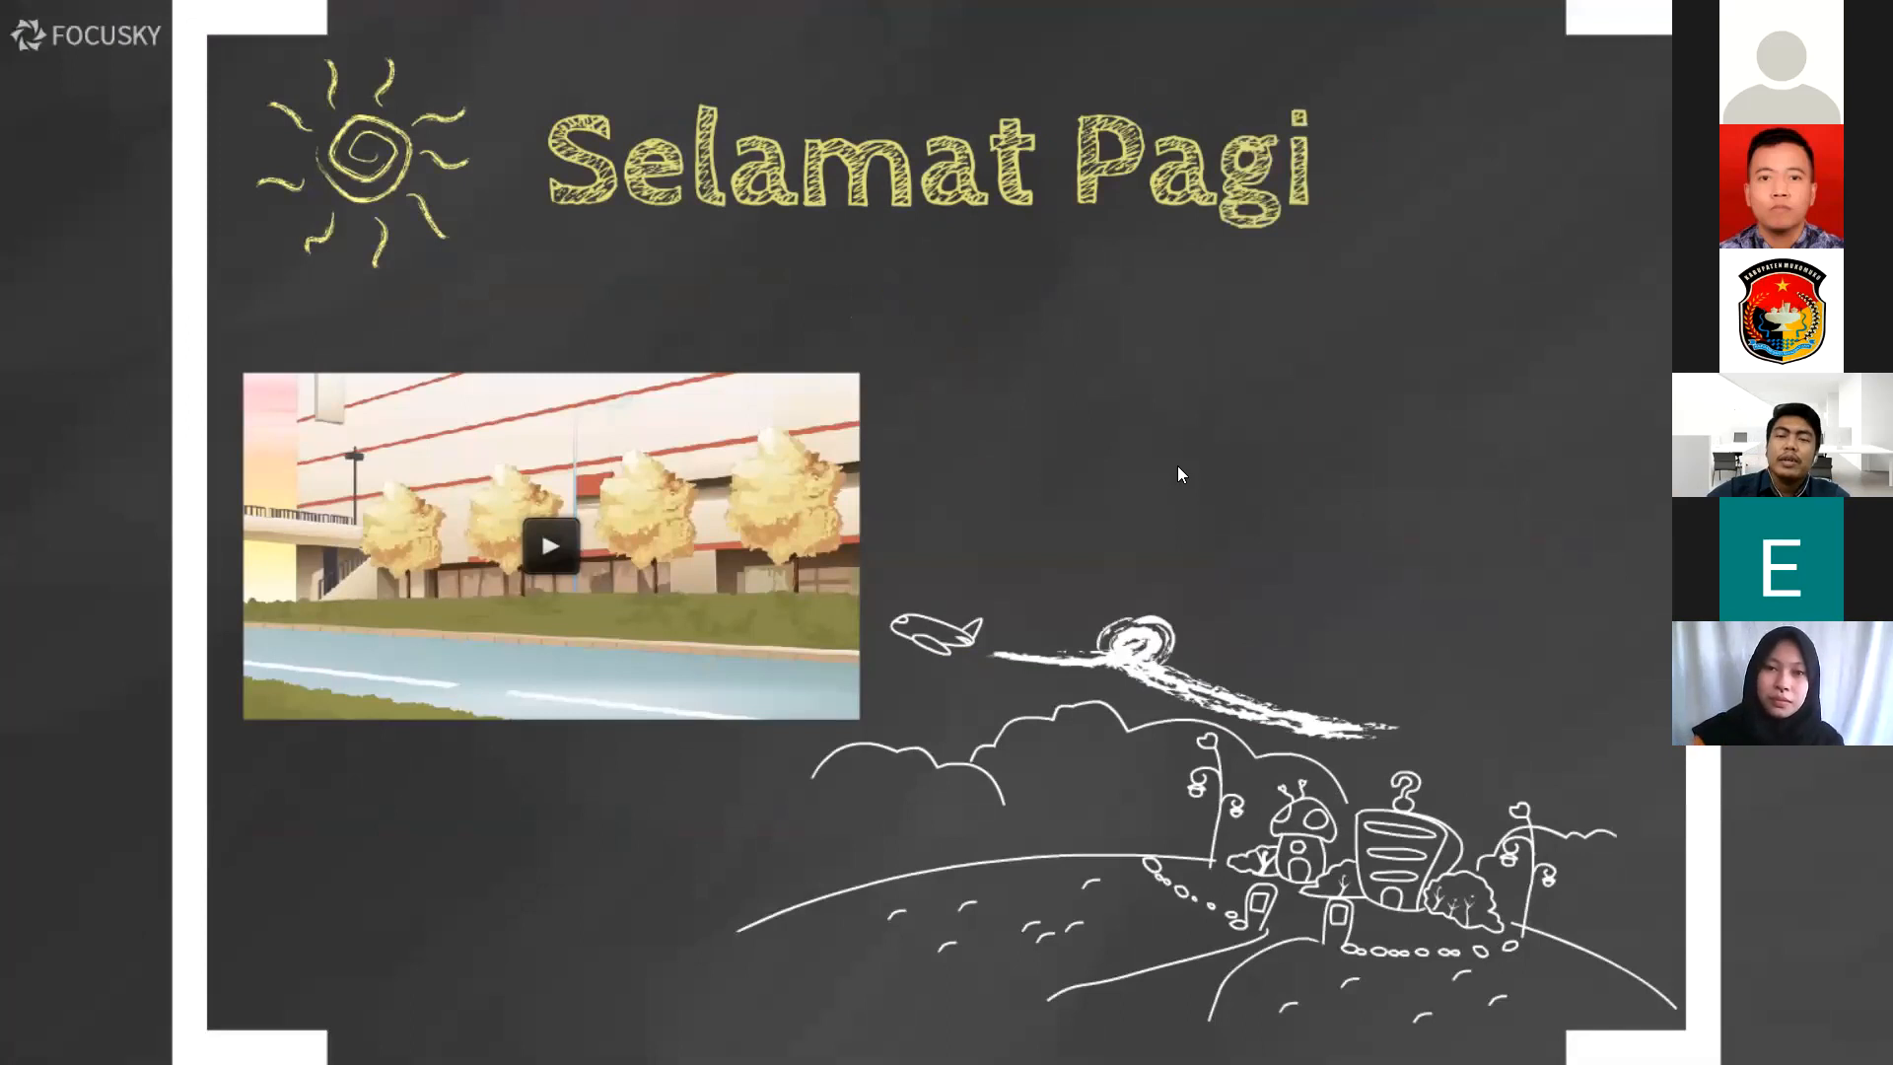
pyautogui.click(884, 173)
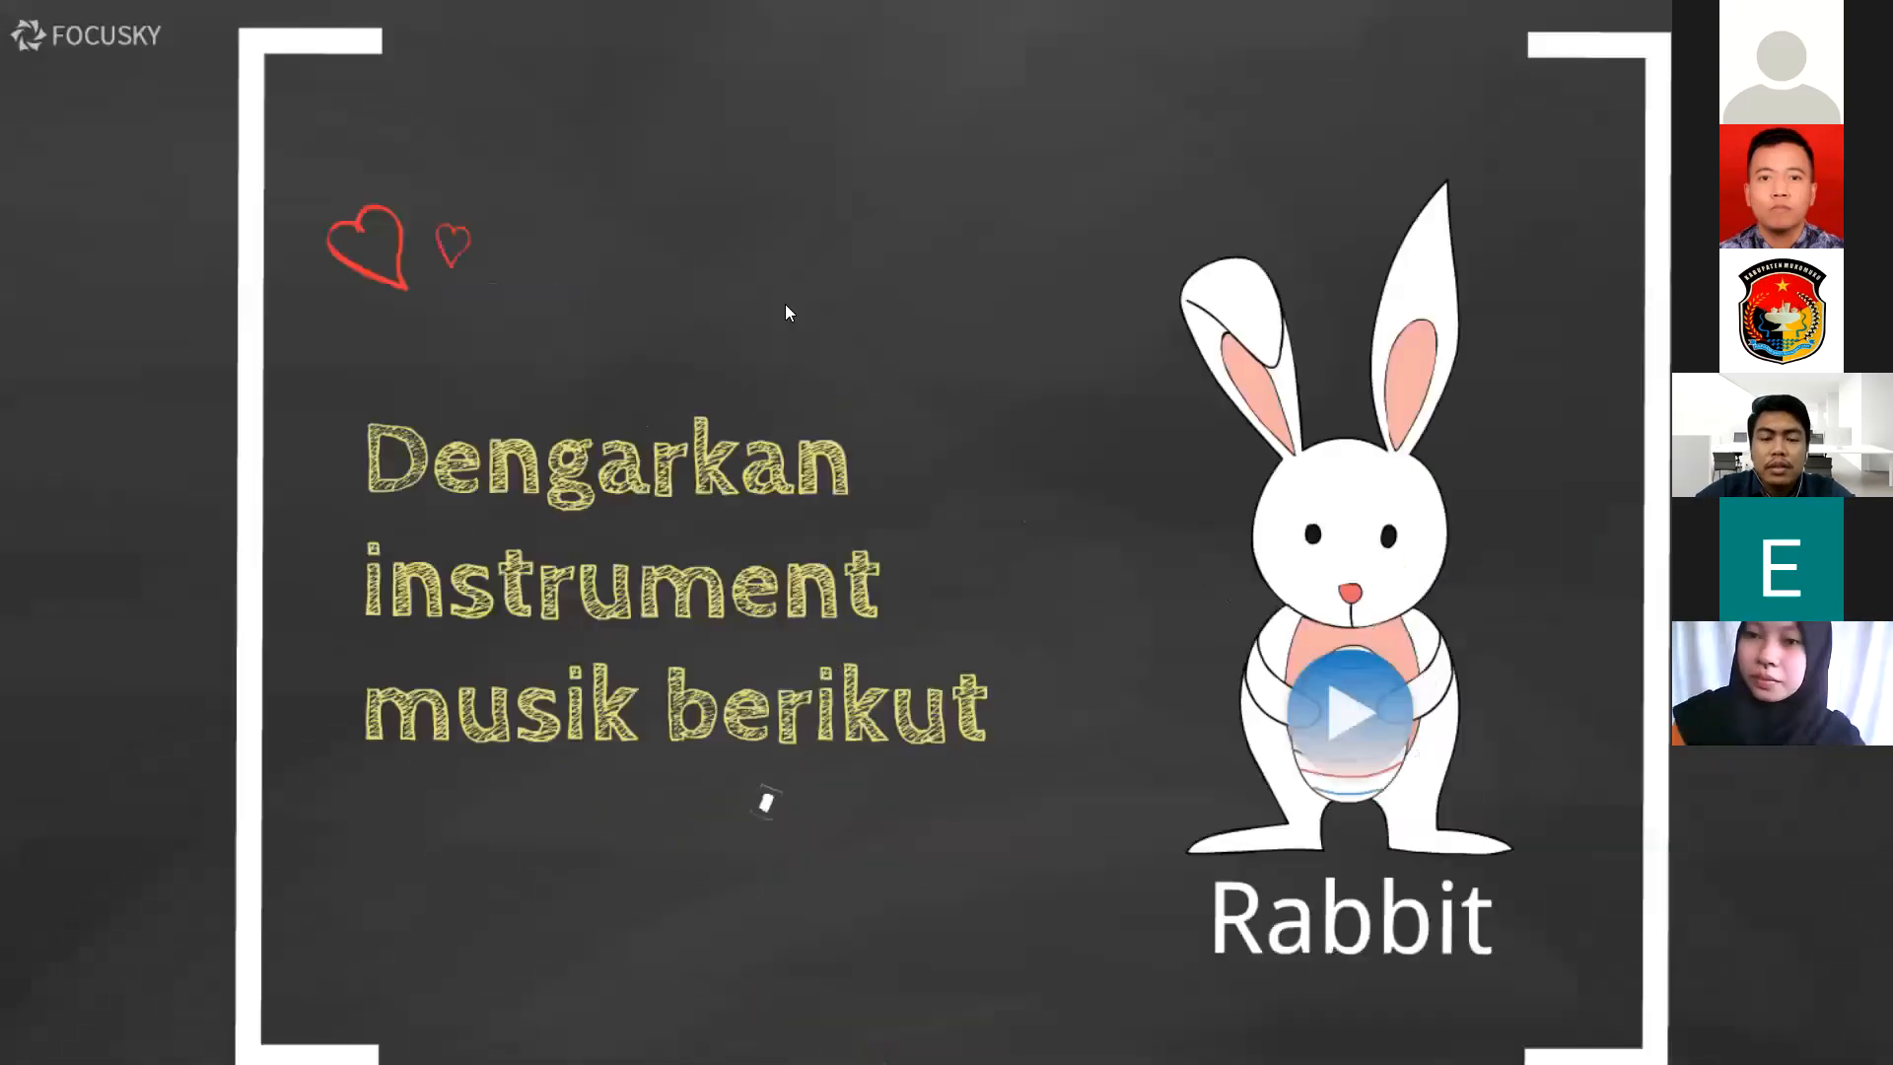
pyautogui.click(785, 306)
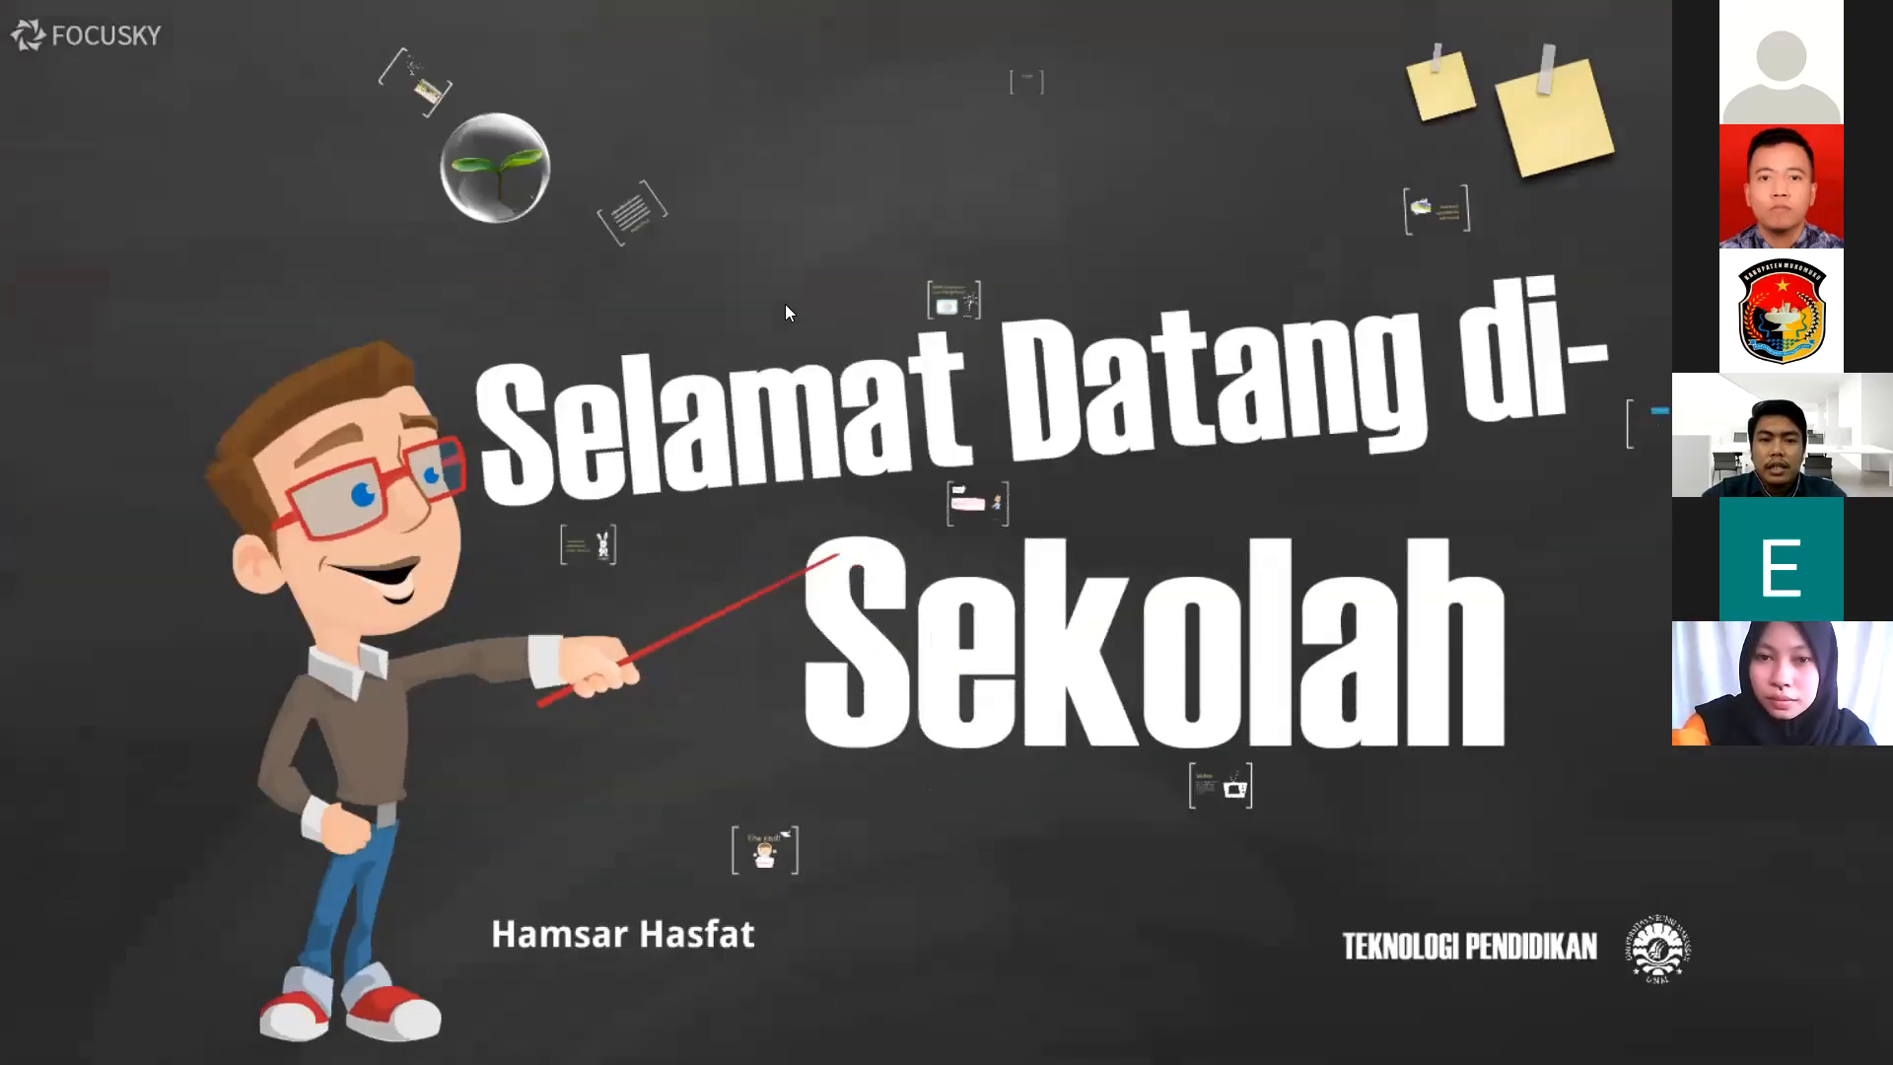
pyautogui.click(785, 306)
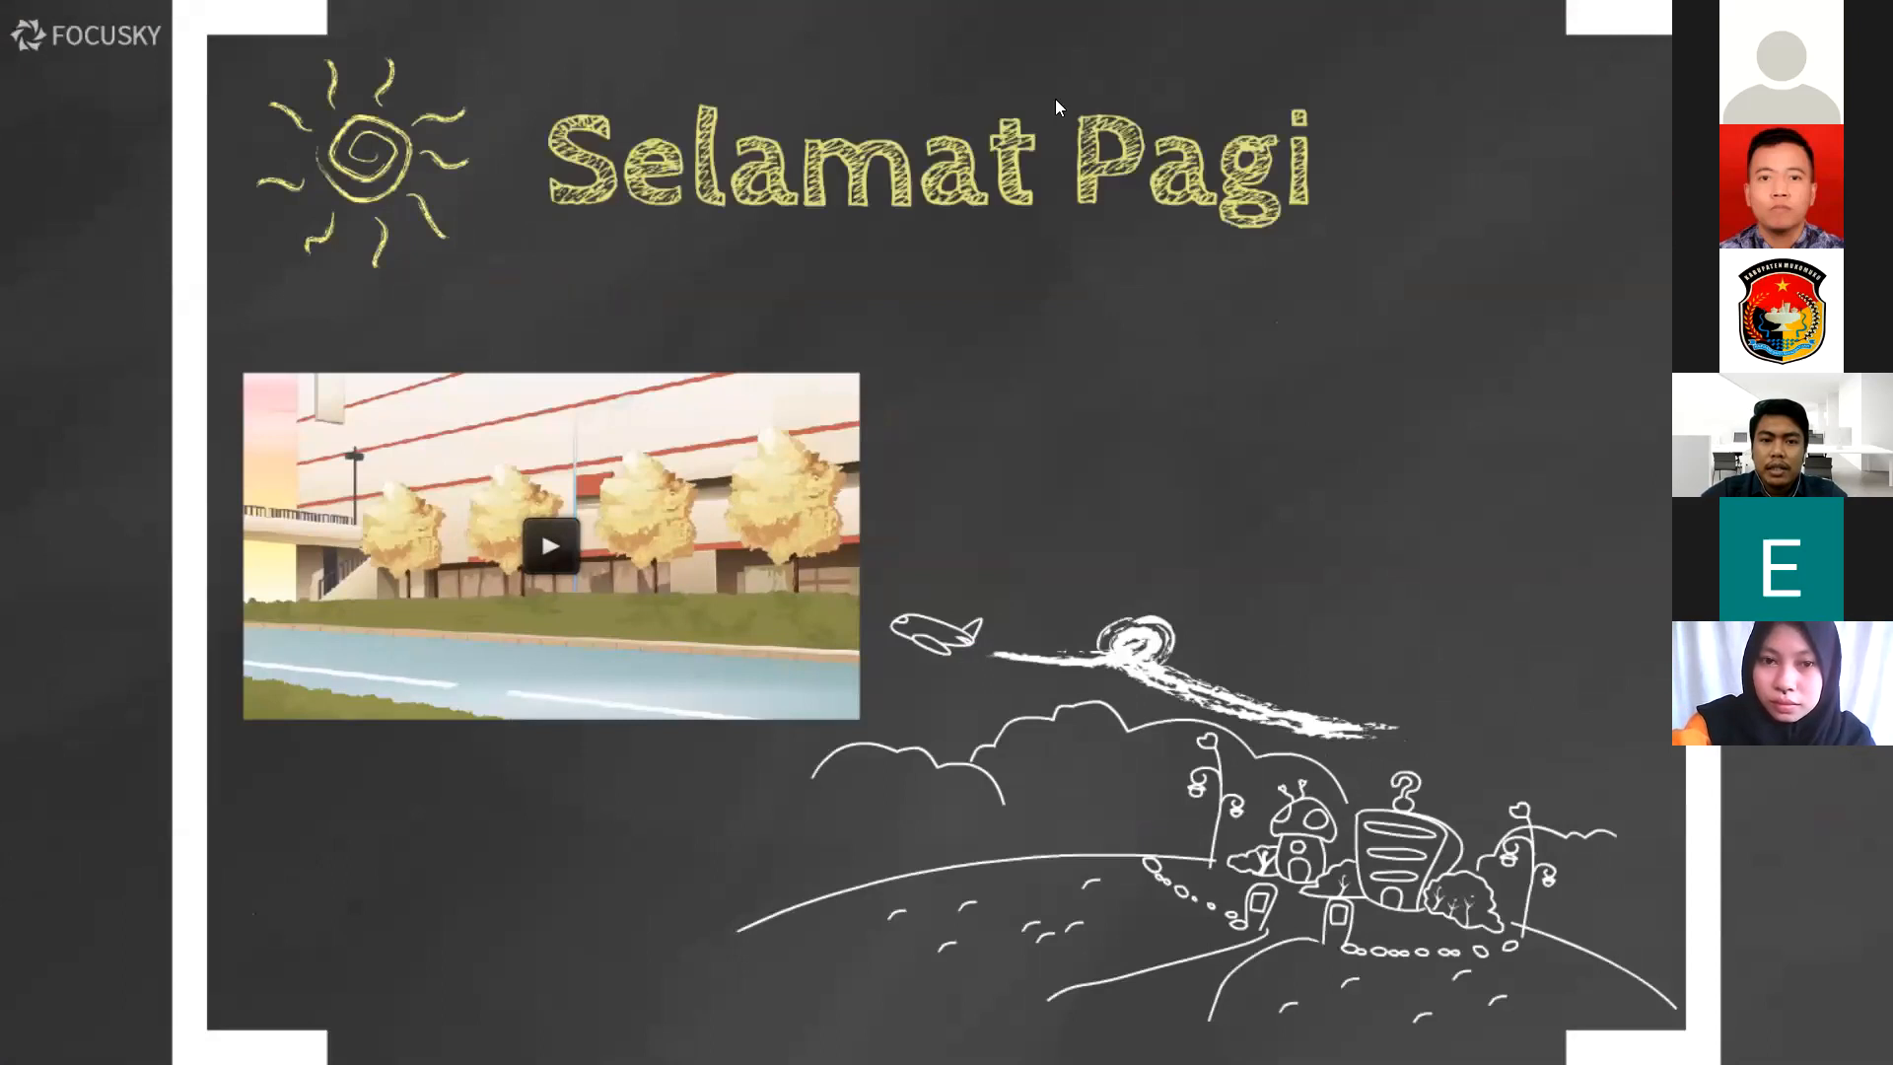
pyautogui.press('Escape')
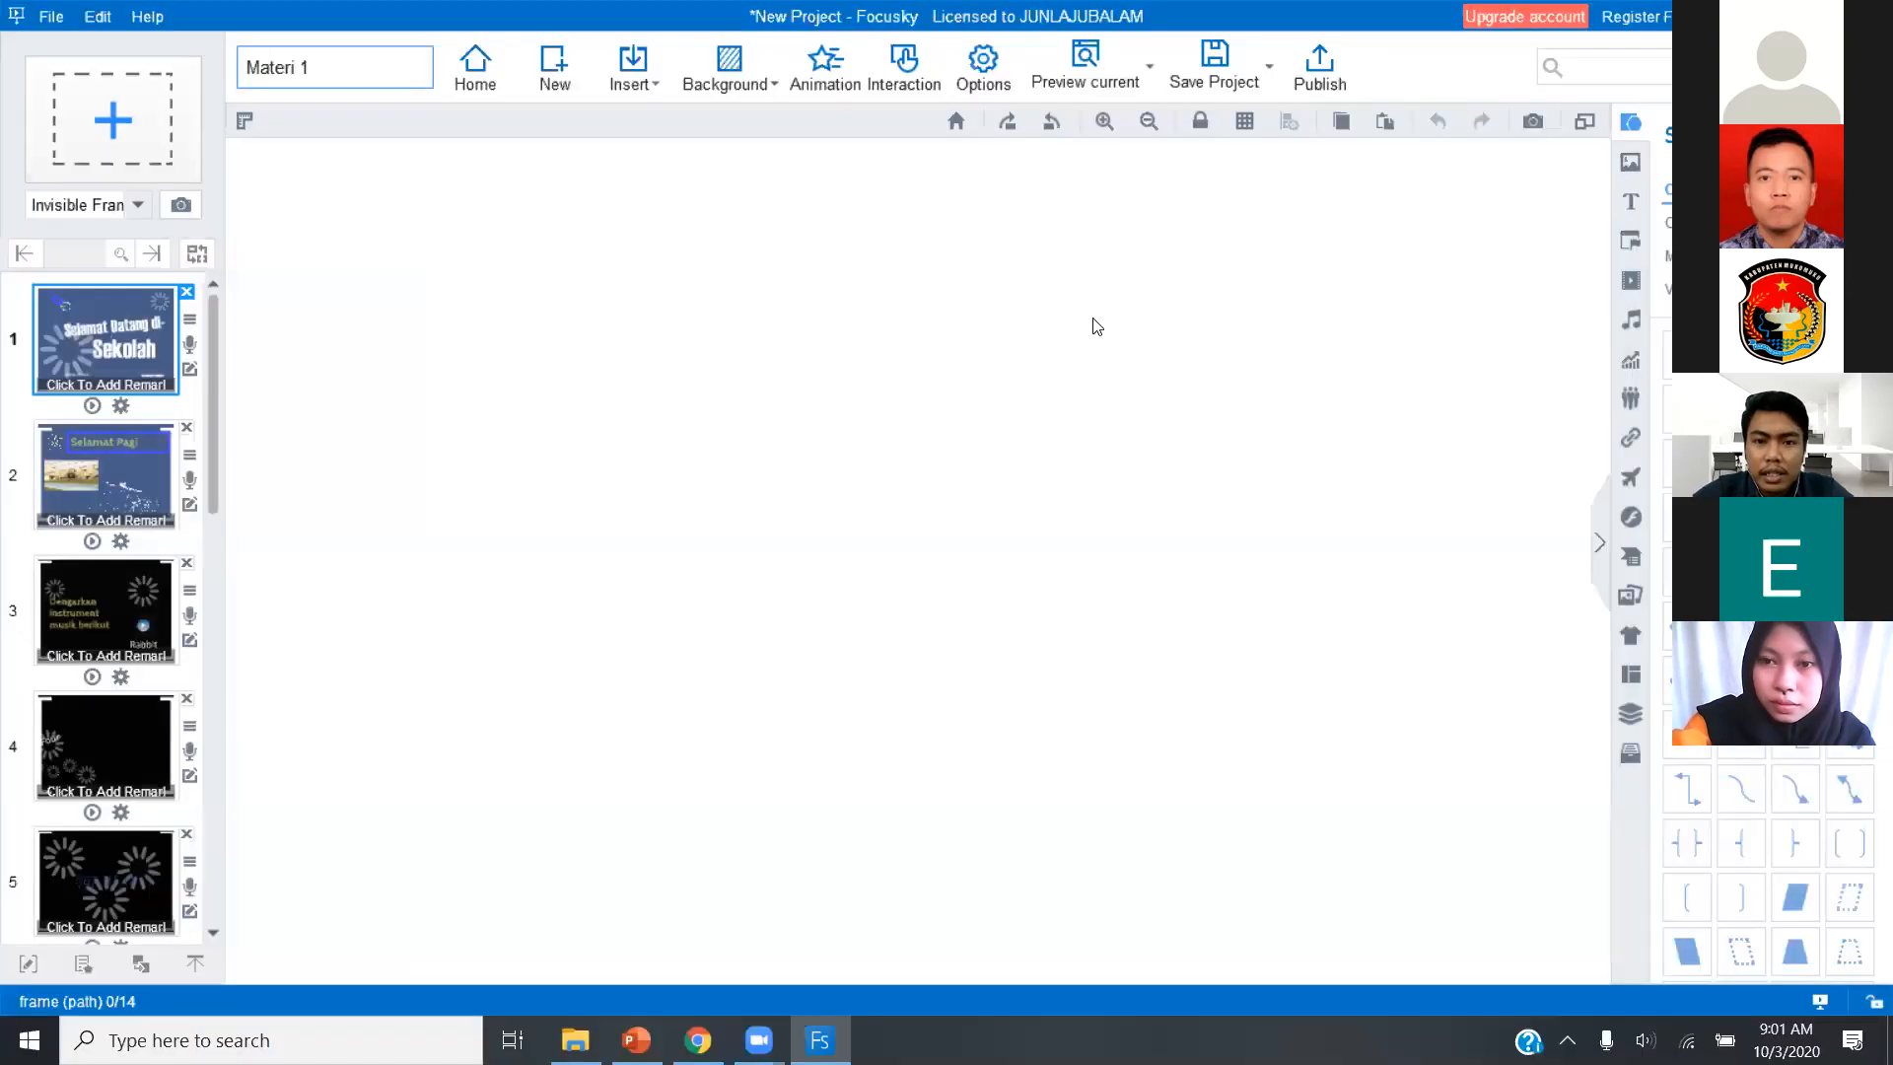
# Add a Mouse Click interaction to the "Selamat Pagi" text on slide 2, with the same text as its trigger object.
pyautogui.click(1033, 203)
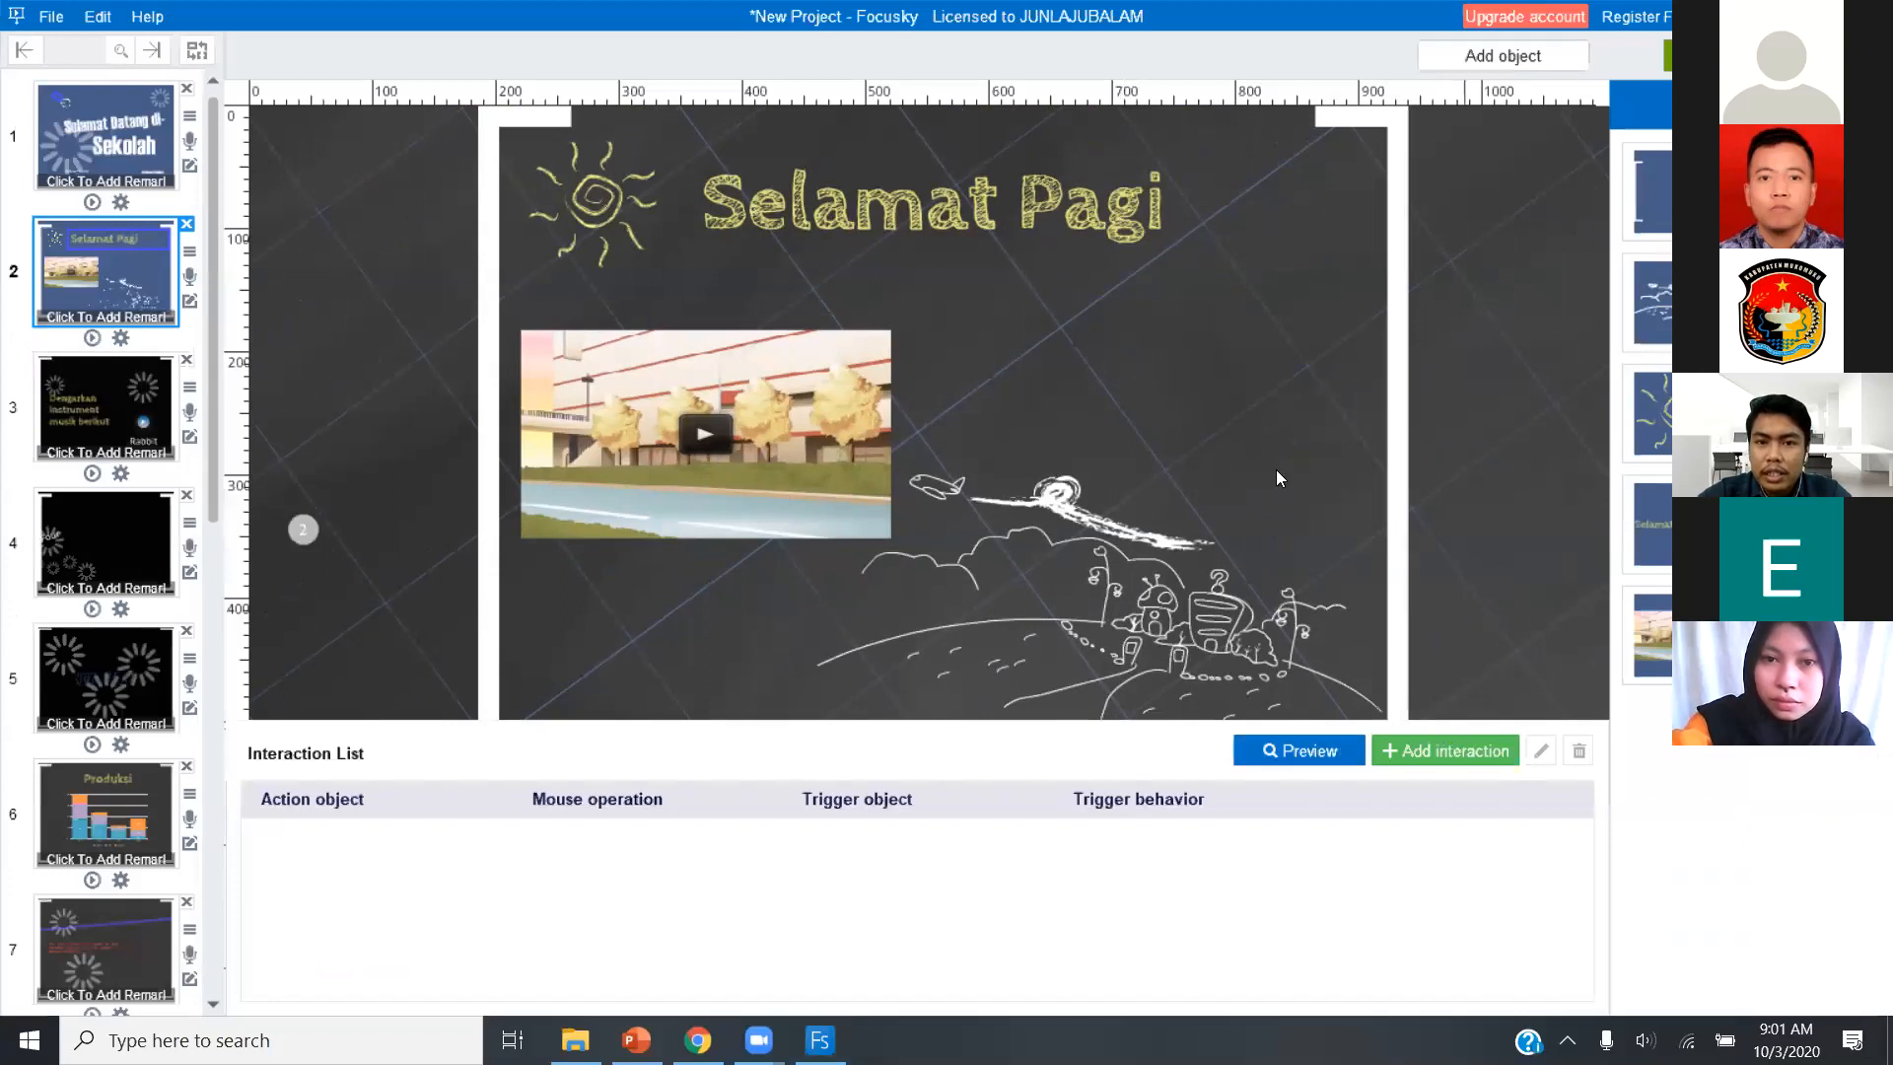
pyautogui.click(1139, 207)
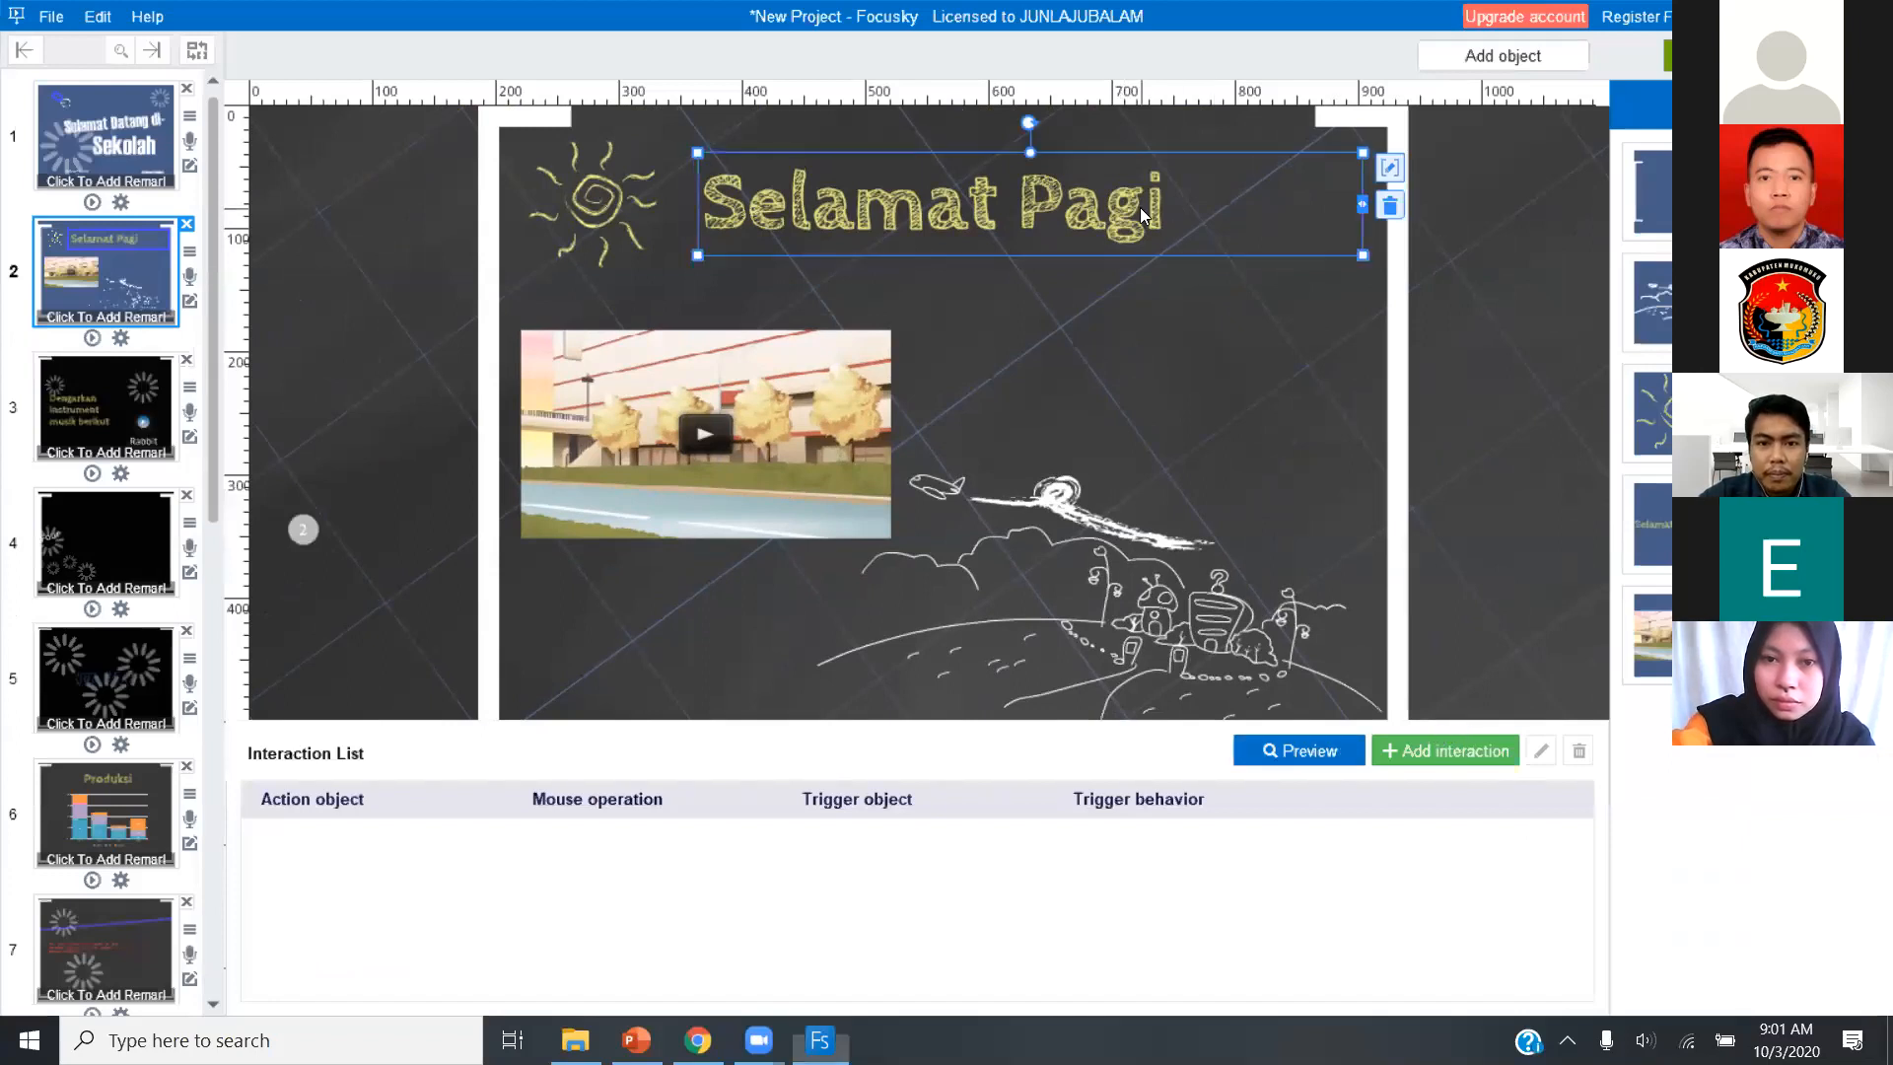
pyautogui.click(1433, 750)
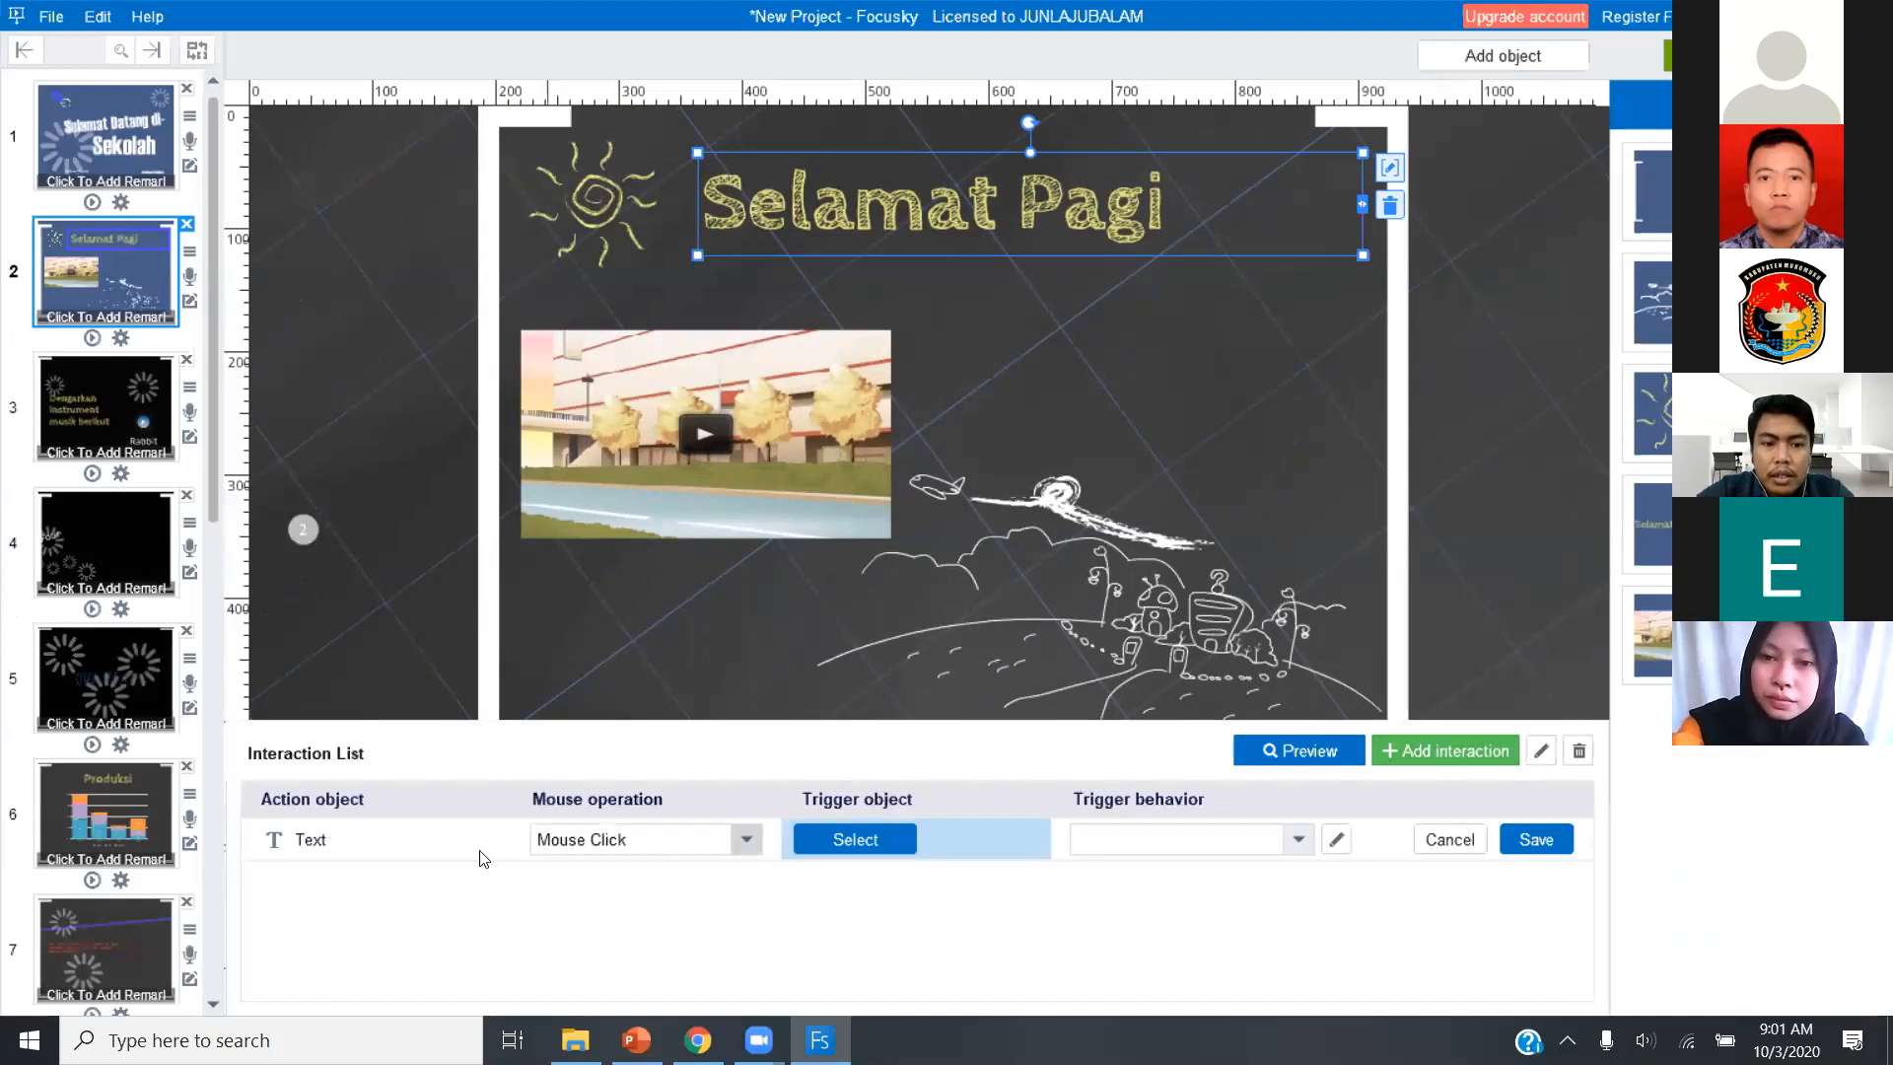
pyautogui.click(856, 839)
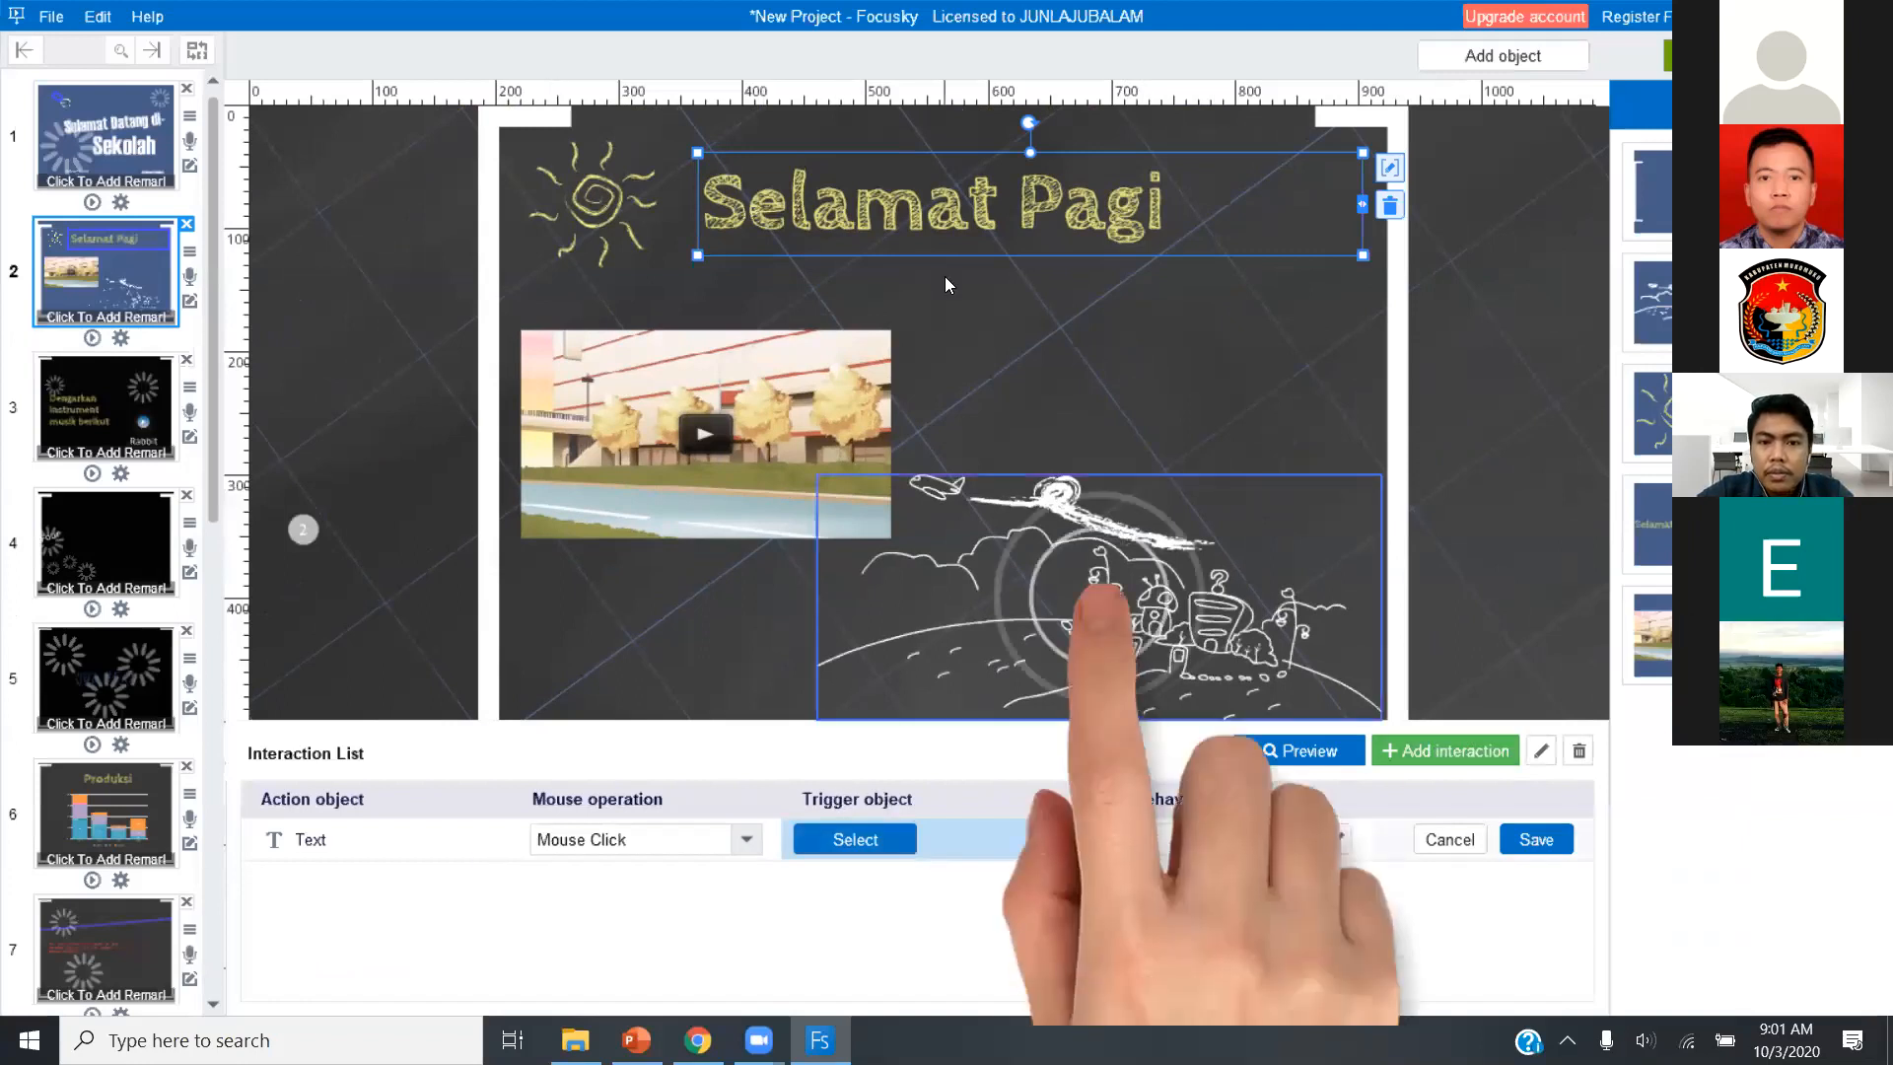
pyautogui.click(1020, 217)
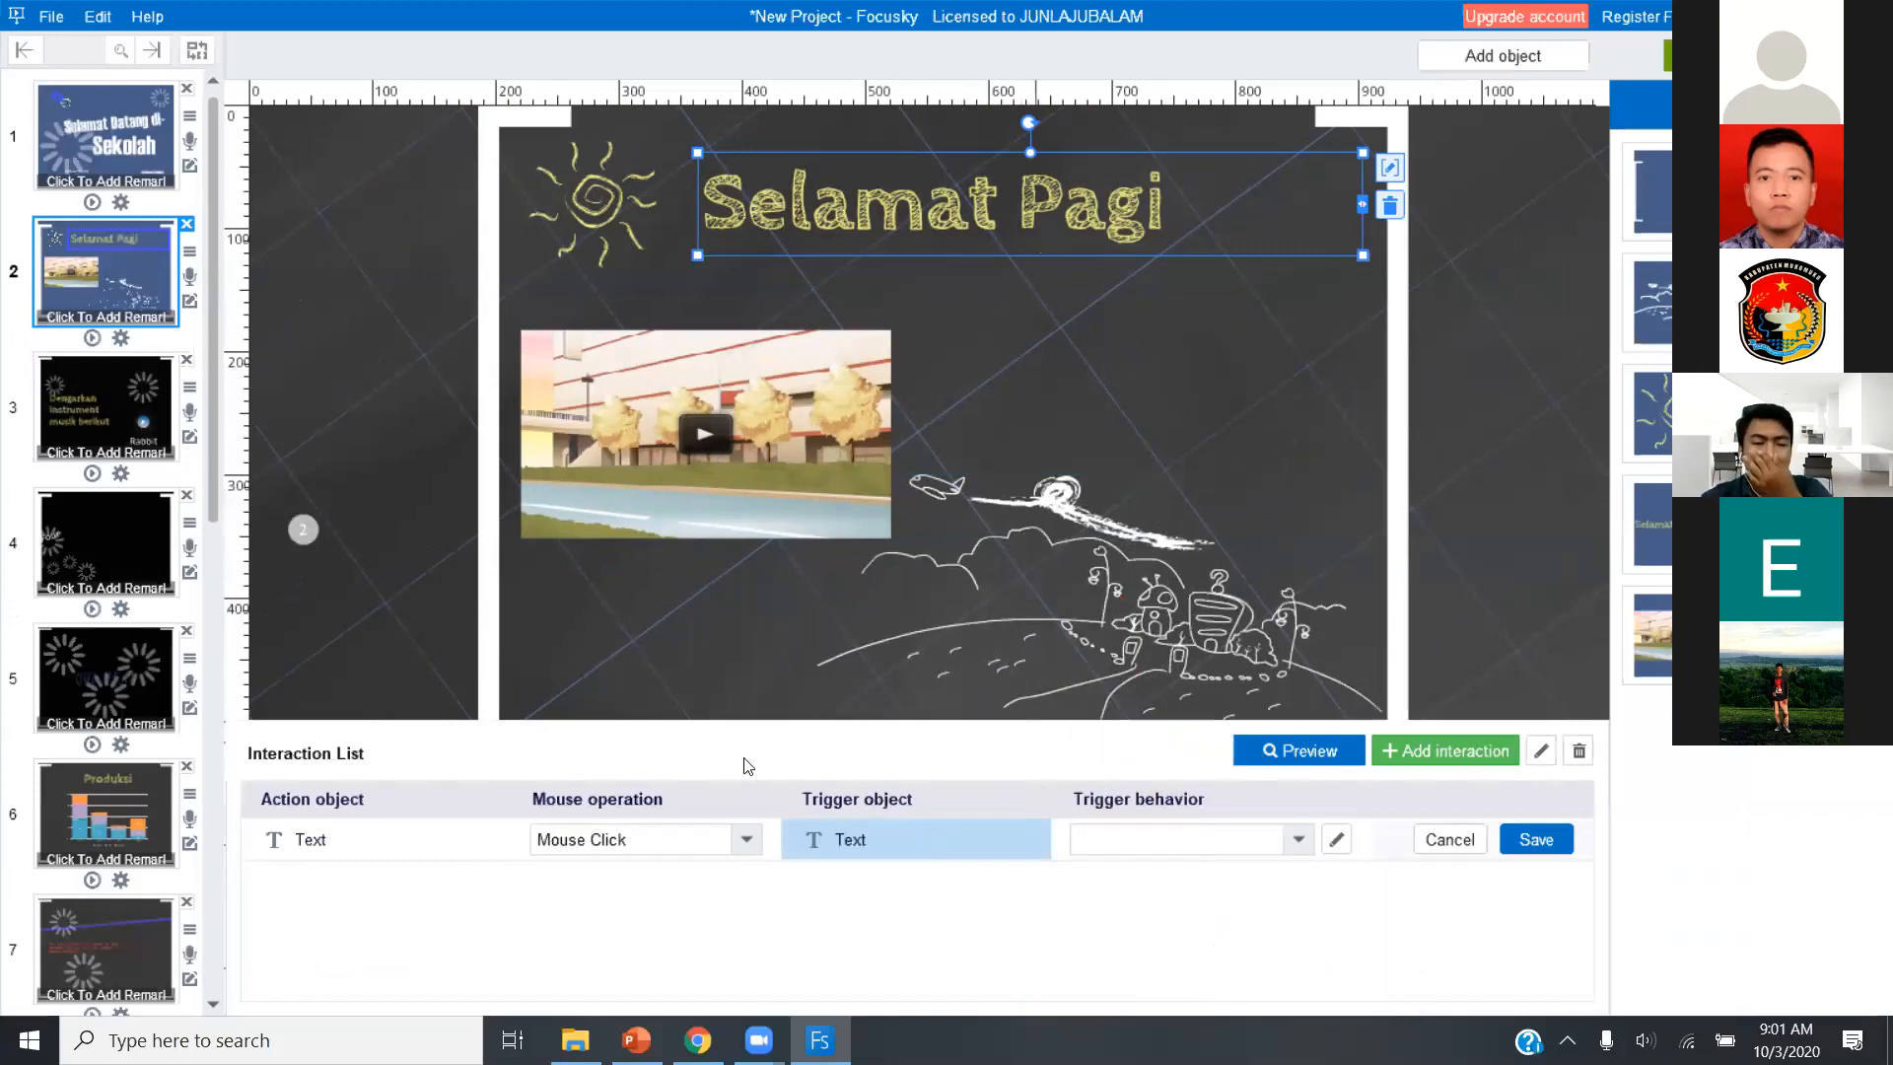
pyautogui.click(375, 839)
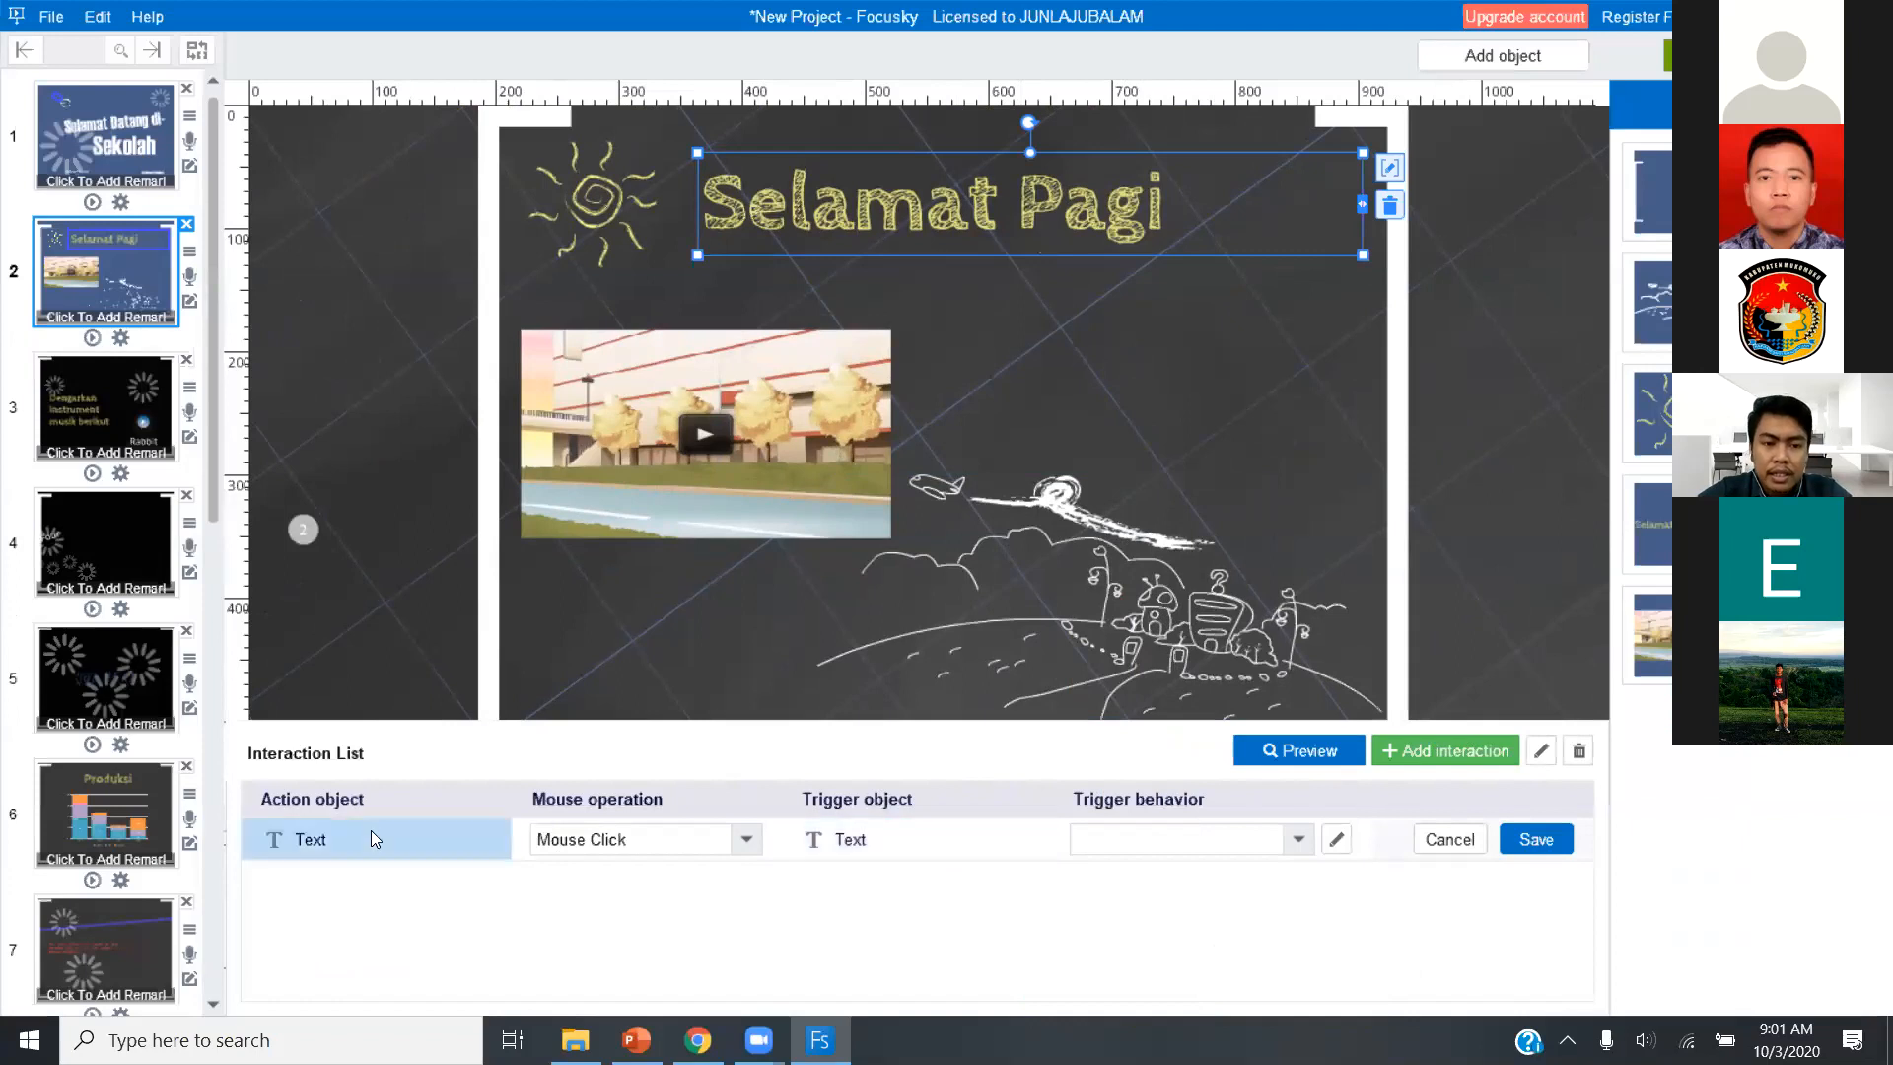
pyautogui.click(670, 839)
pyautogui.click(670, 840)
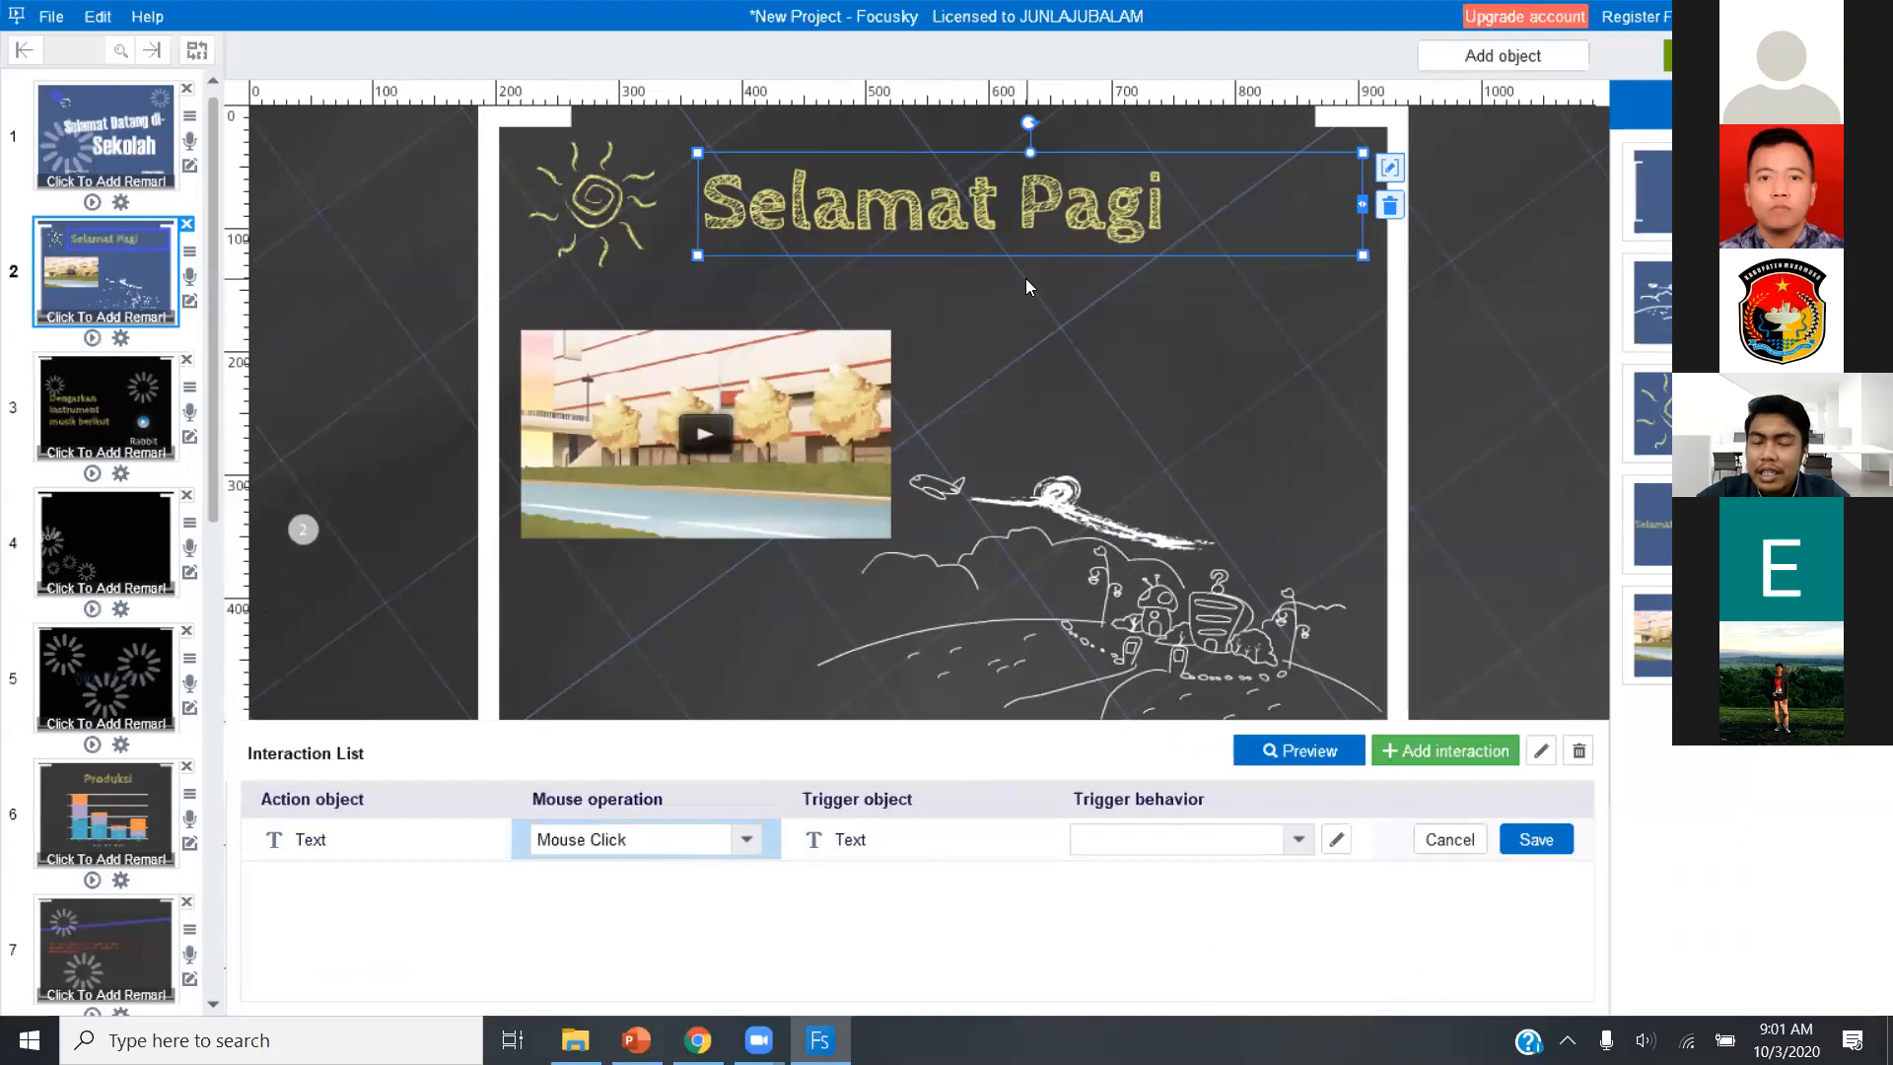
pyautogui.click(859, 840)
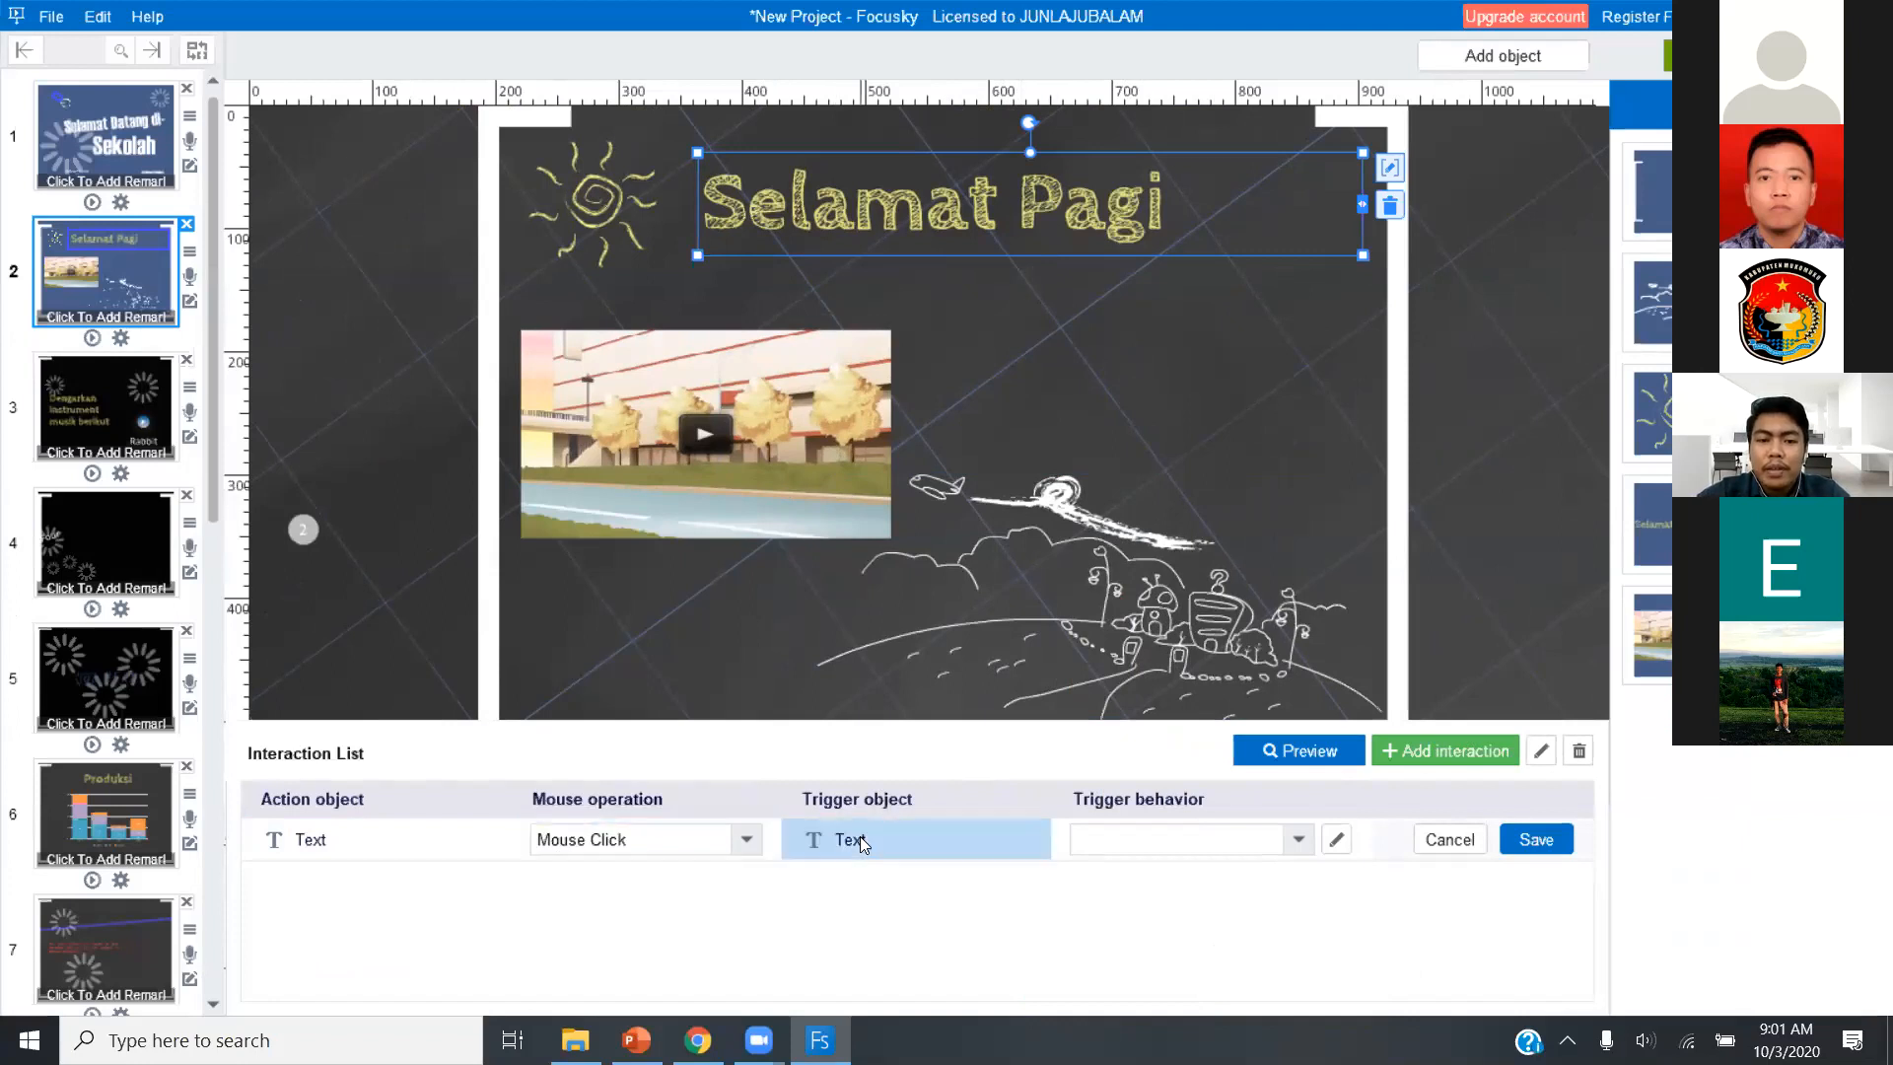
# Set the interaction's trigger behavior to play the Blue Light emphasis animation for 5 seconds, and save the interaction.
pyautogui.click(1203, 850)
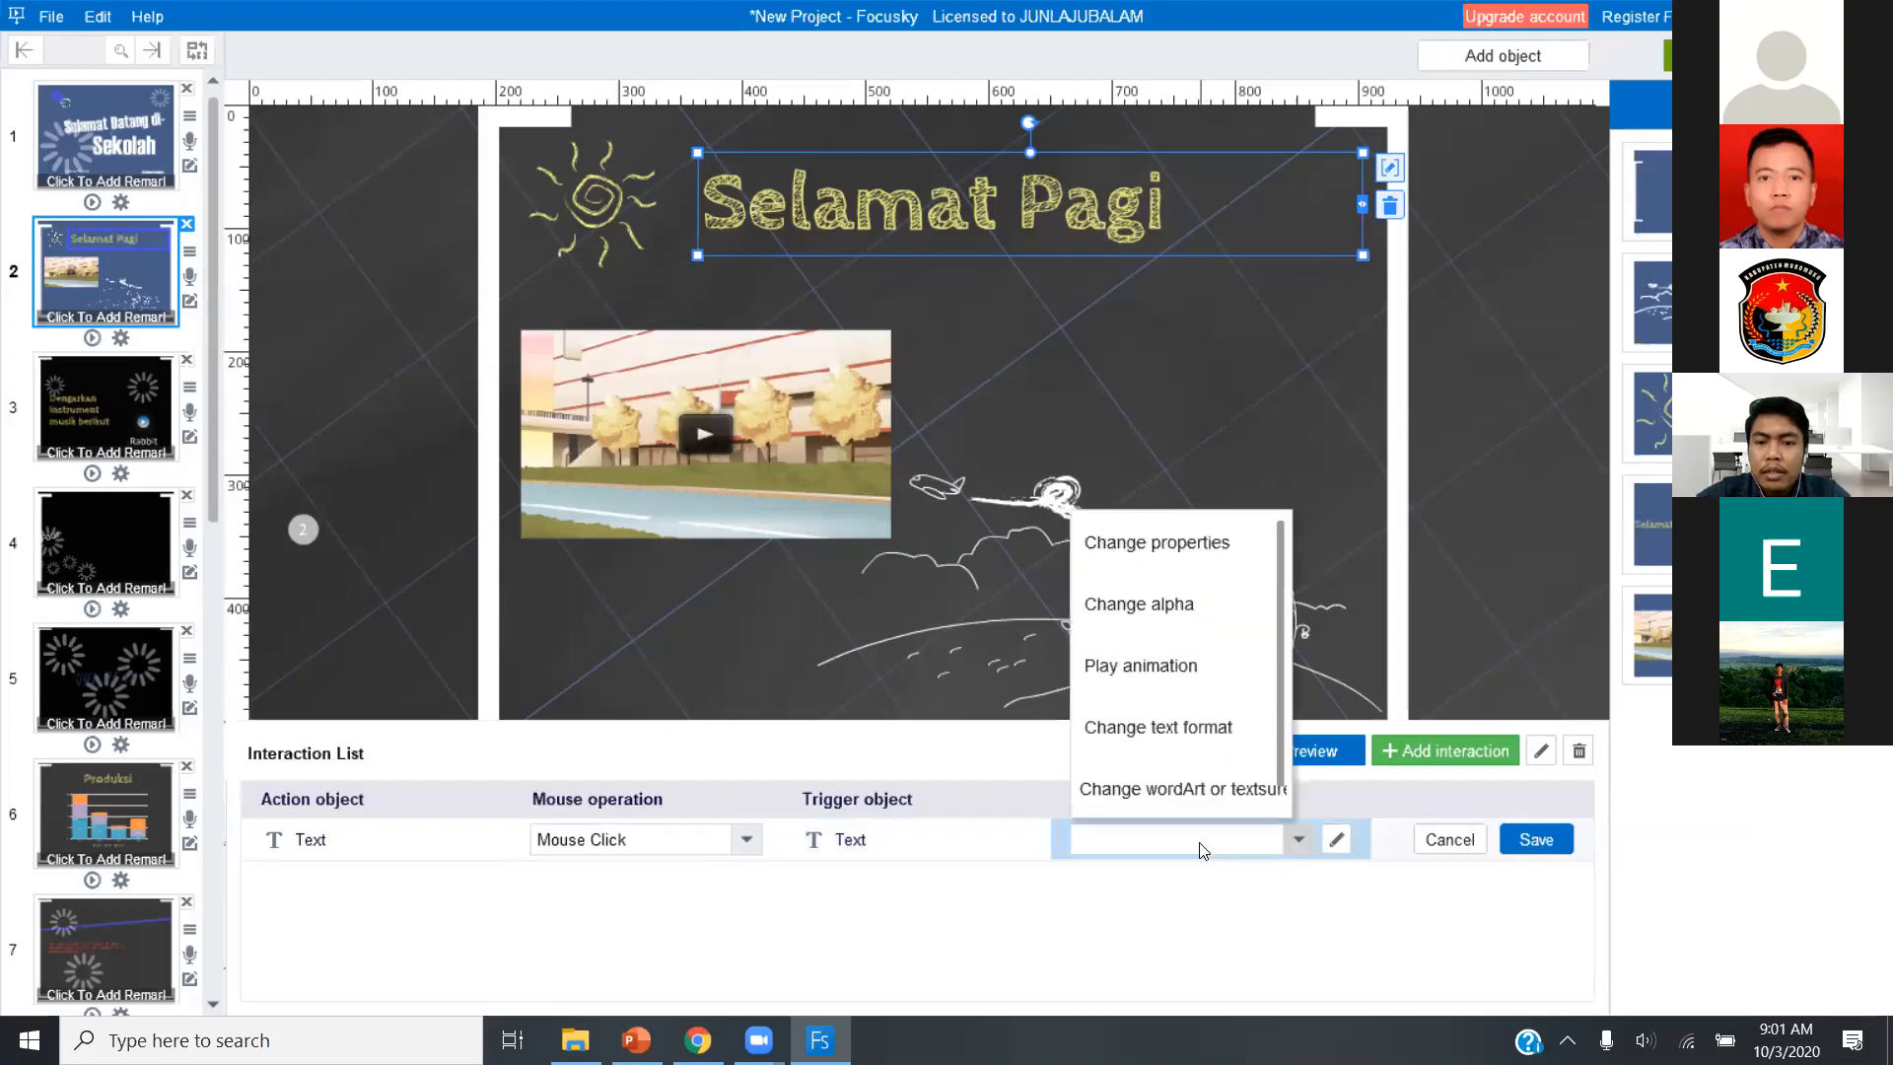
pyautogui.click(1195, 667)
pyautogui.click(1035, 406)
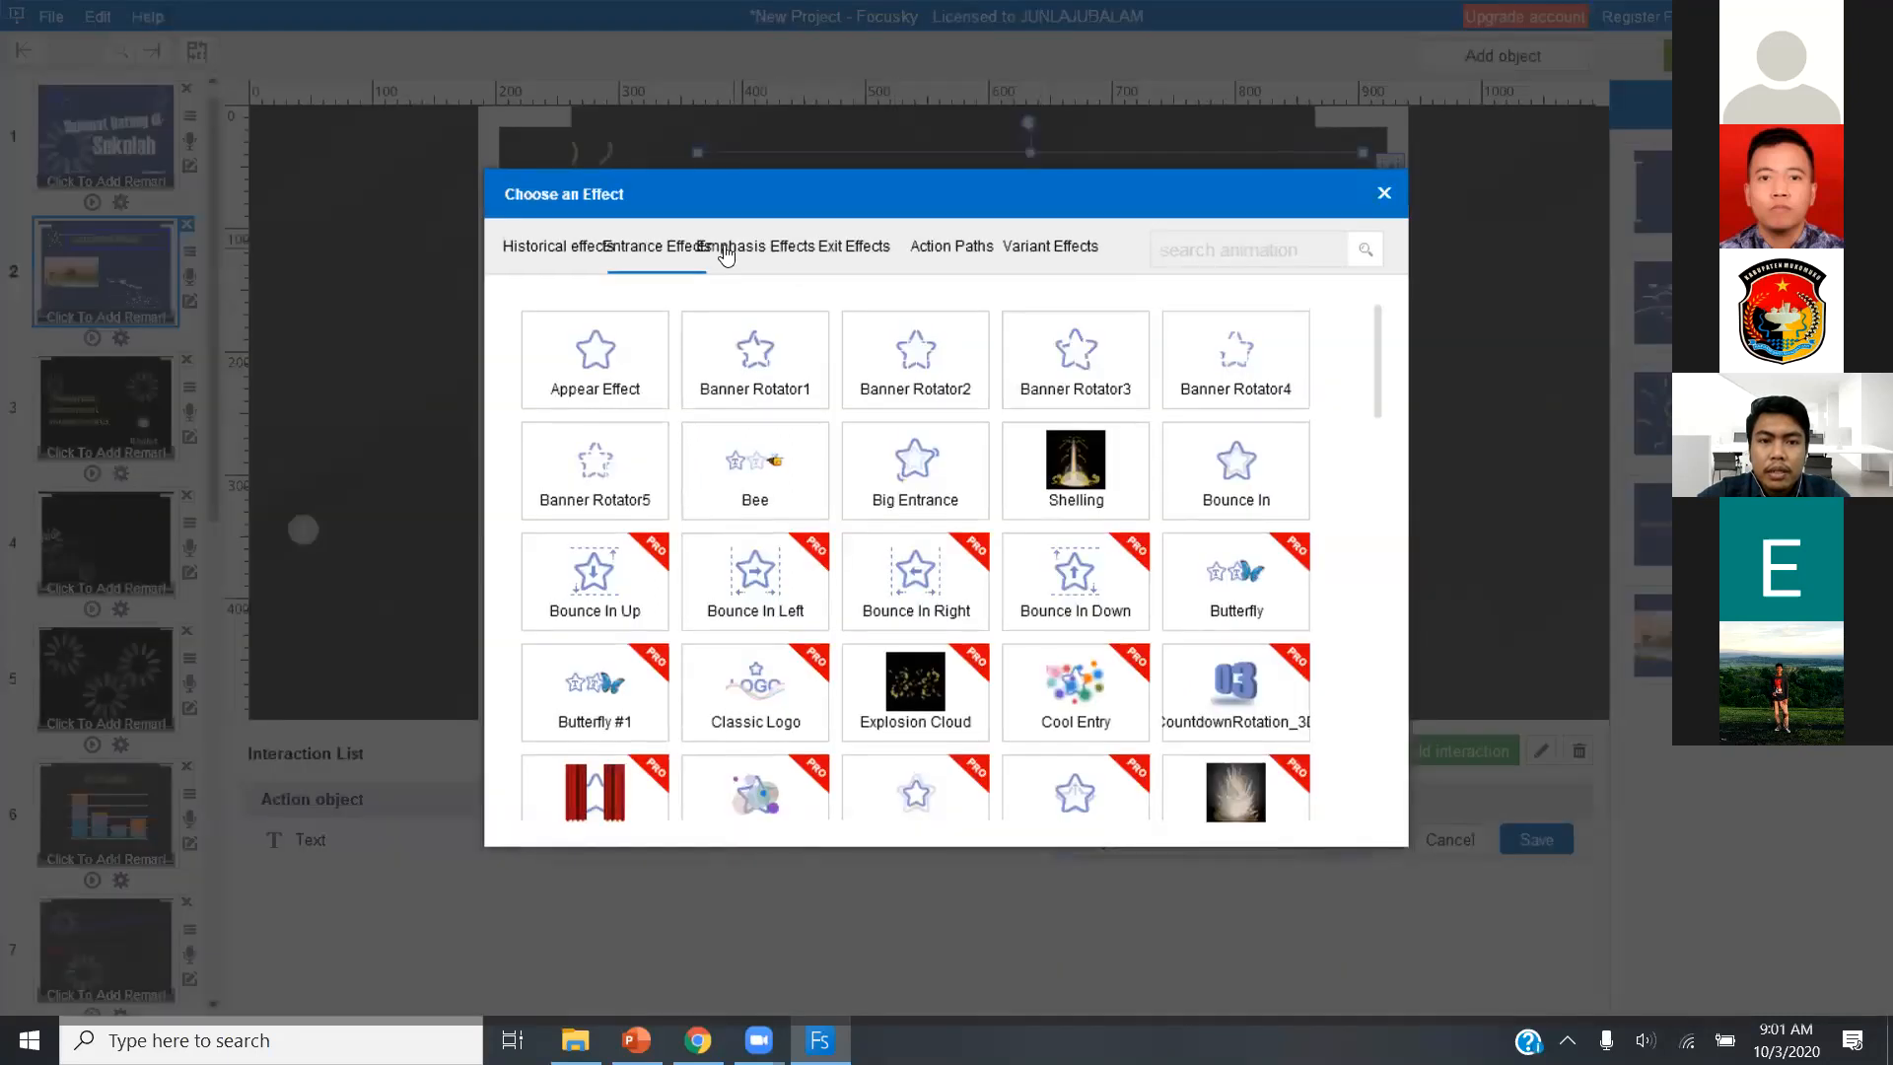
pyautogui.click(727, 254)
pyautogui.click(956, 361)
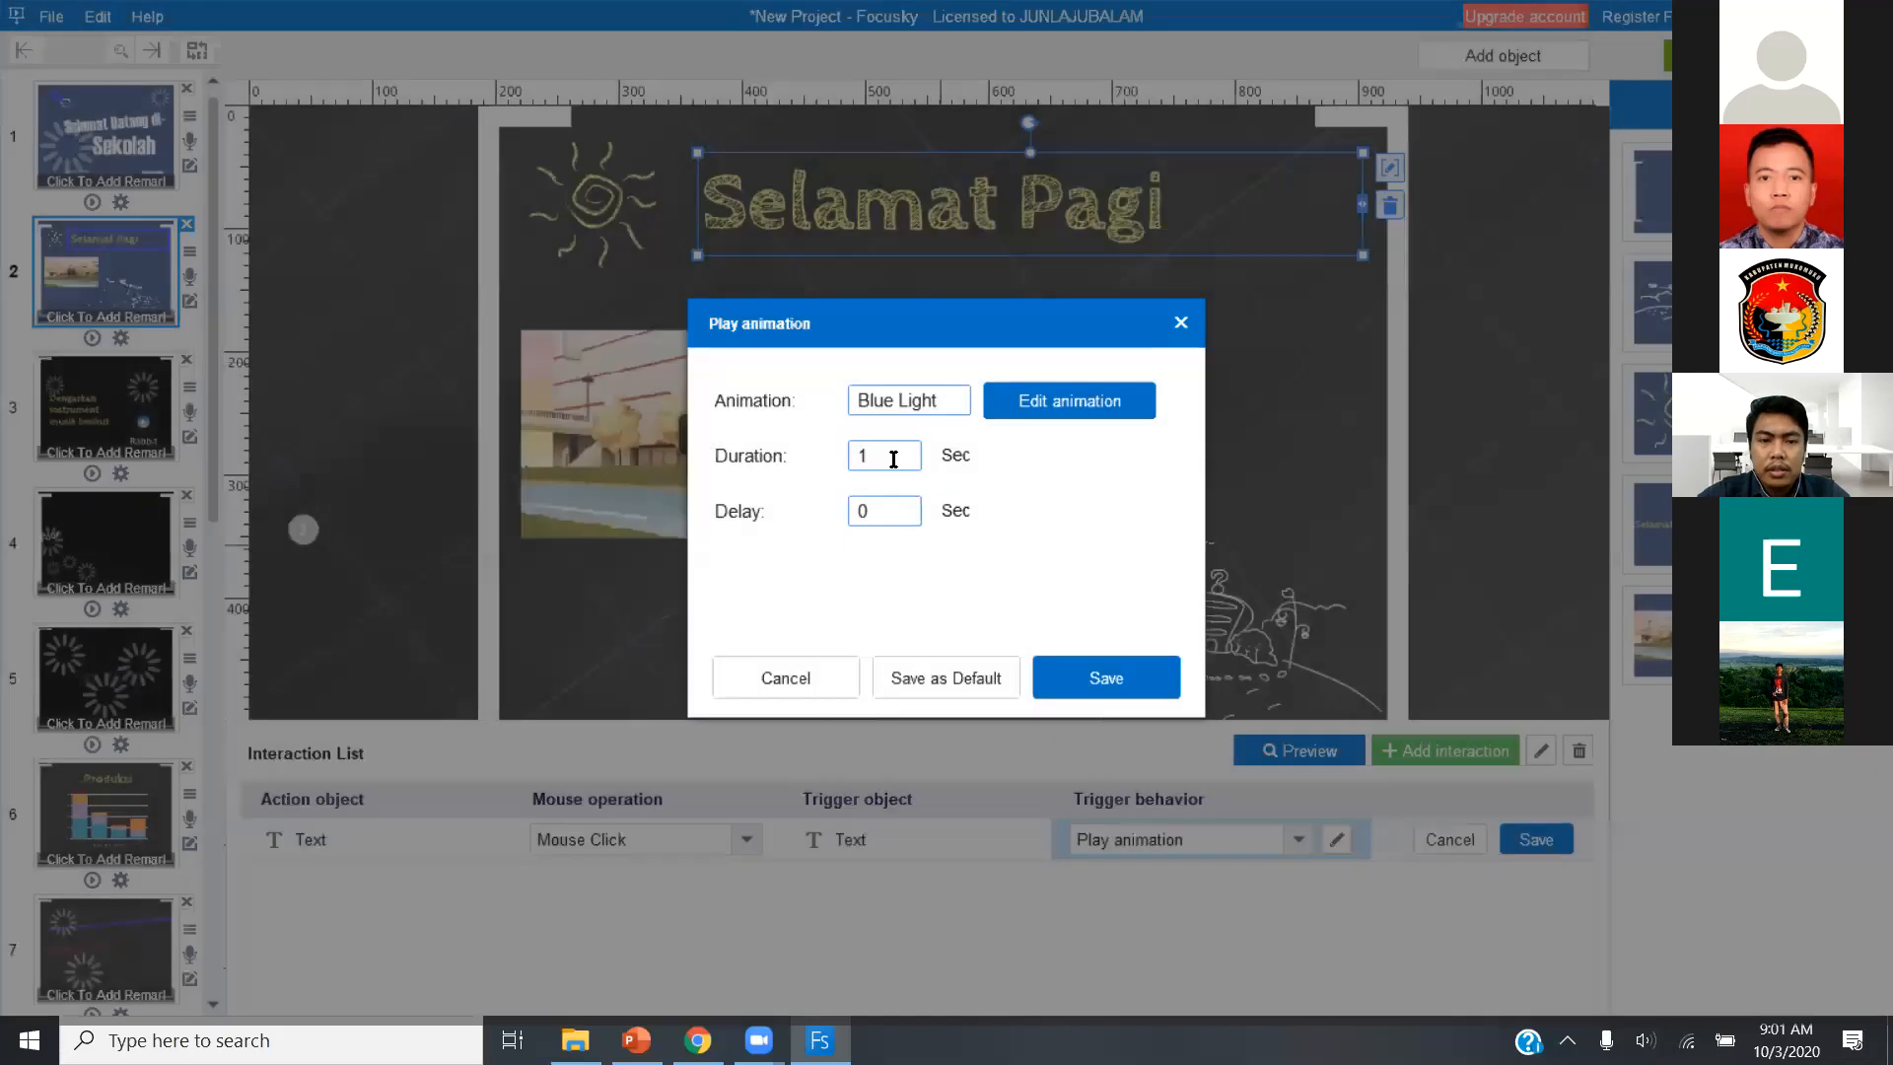
pyautogui.press('BackSpace')
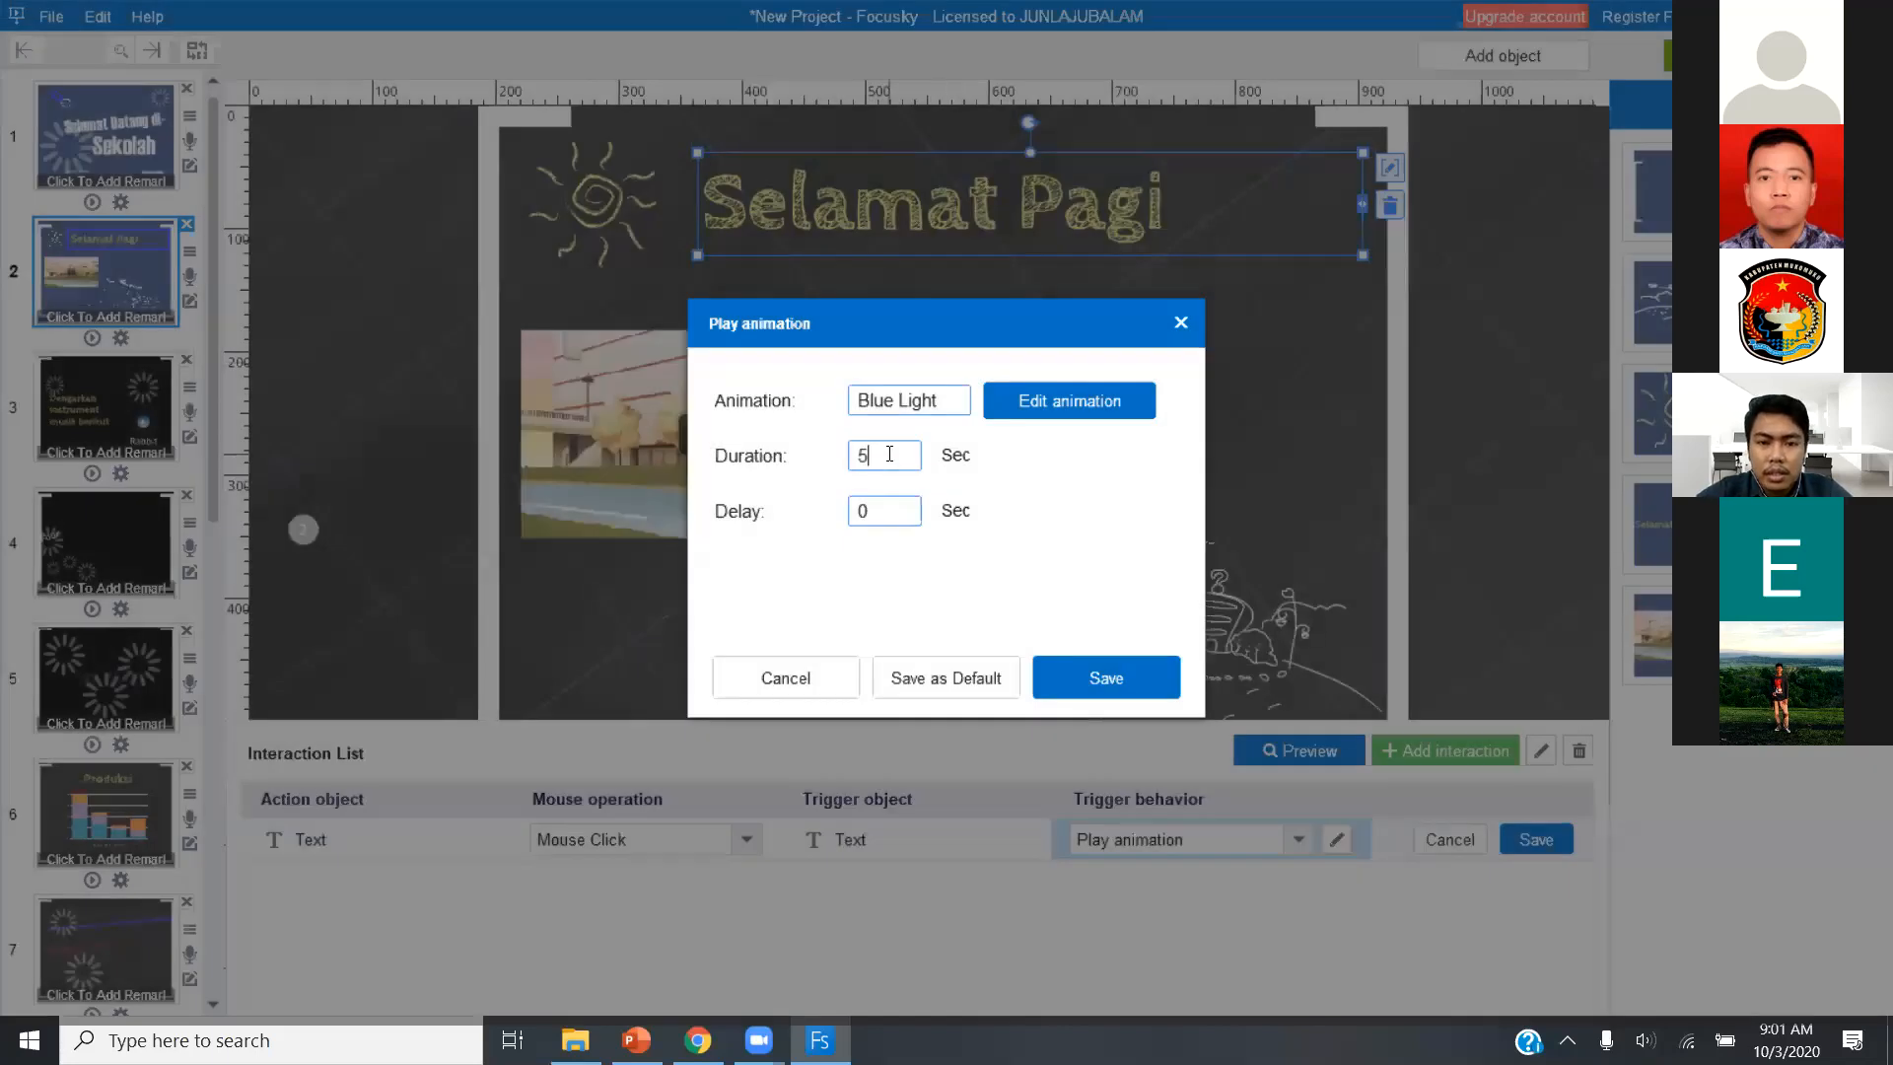
pyautogui.click(1086, 678)
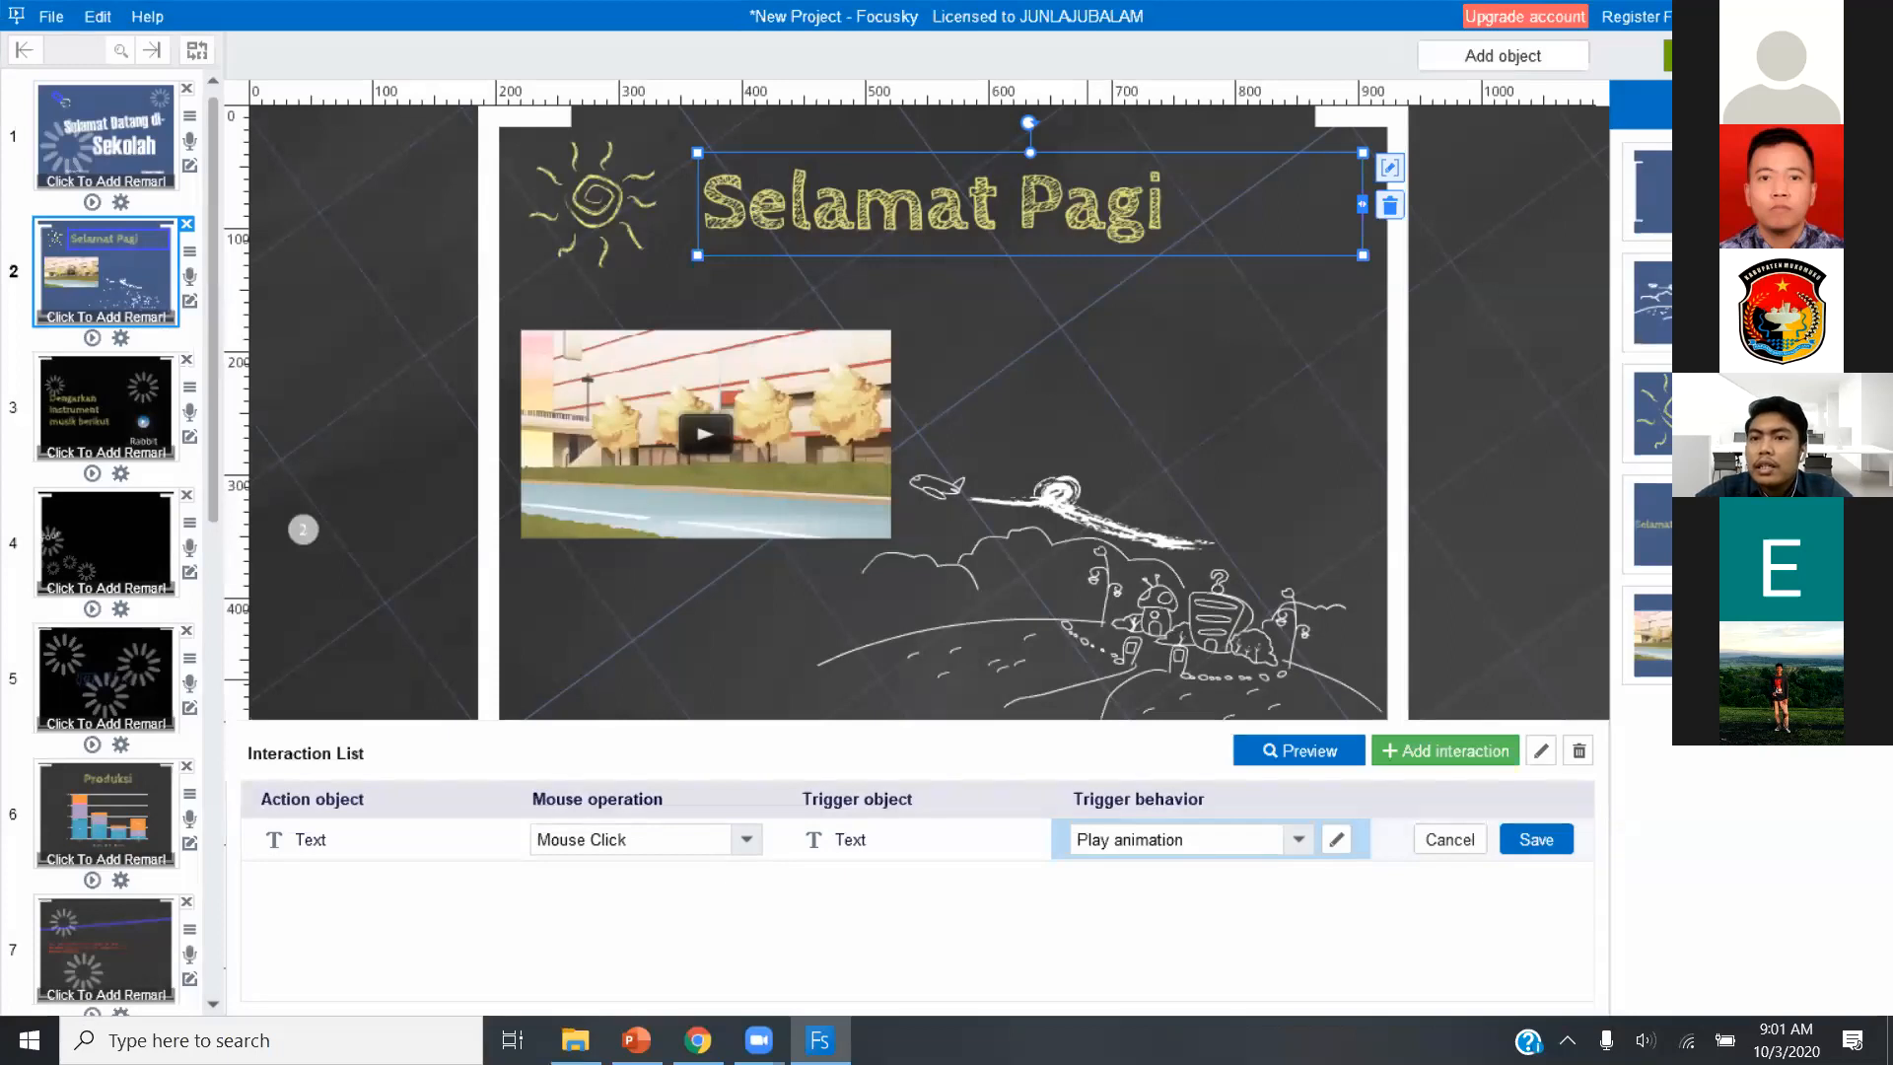
pyautogui.click(1535, 839)
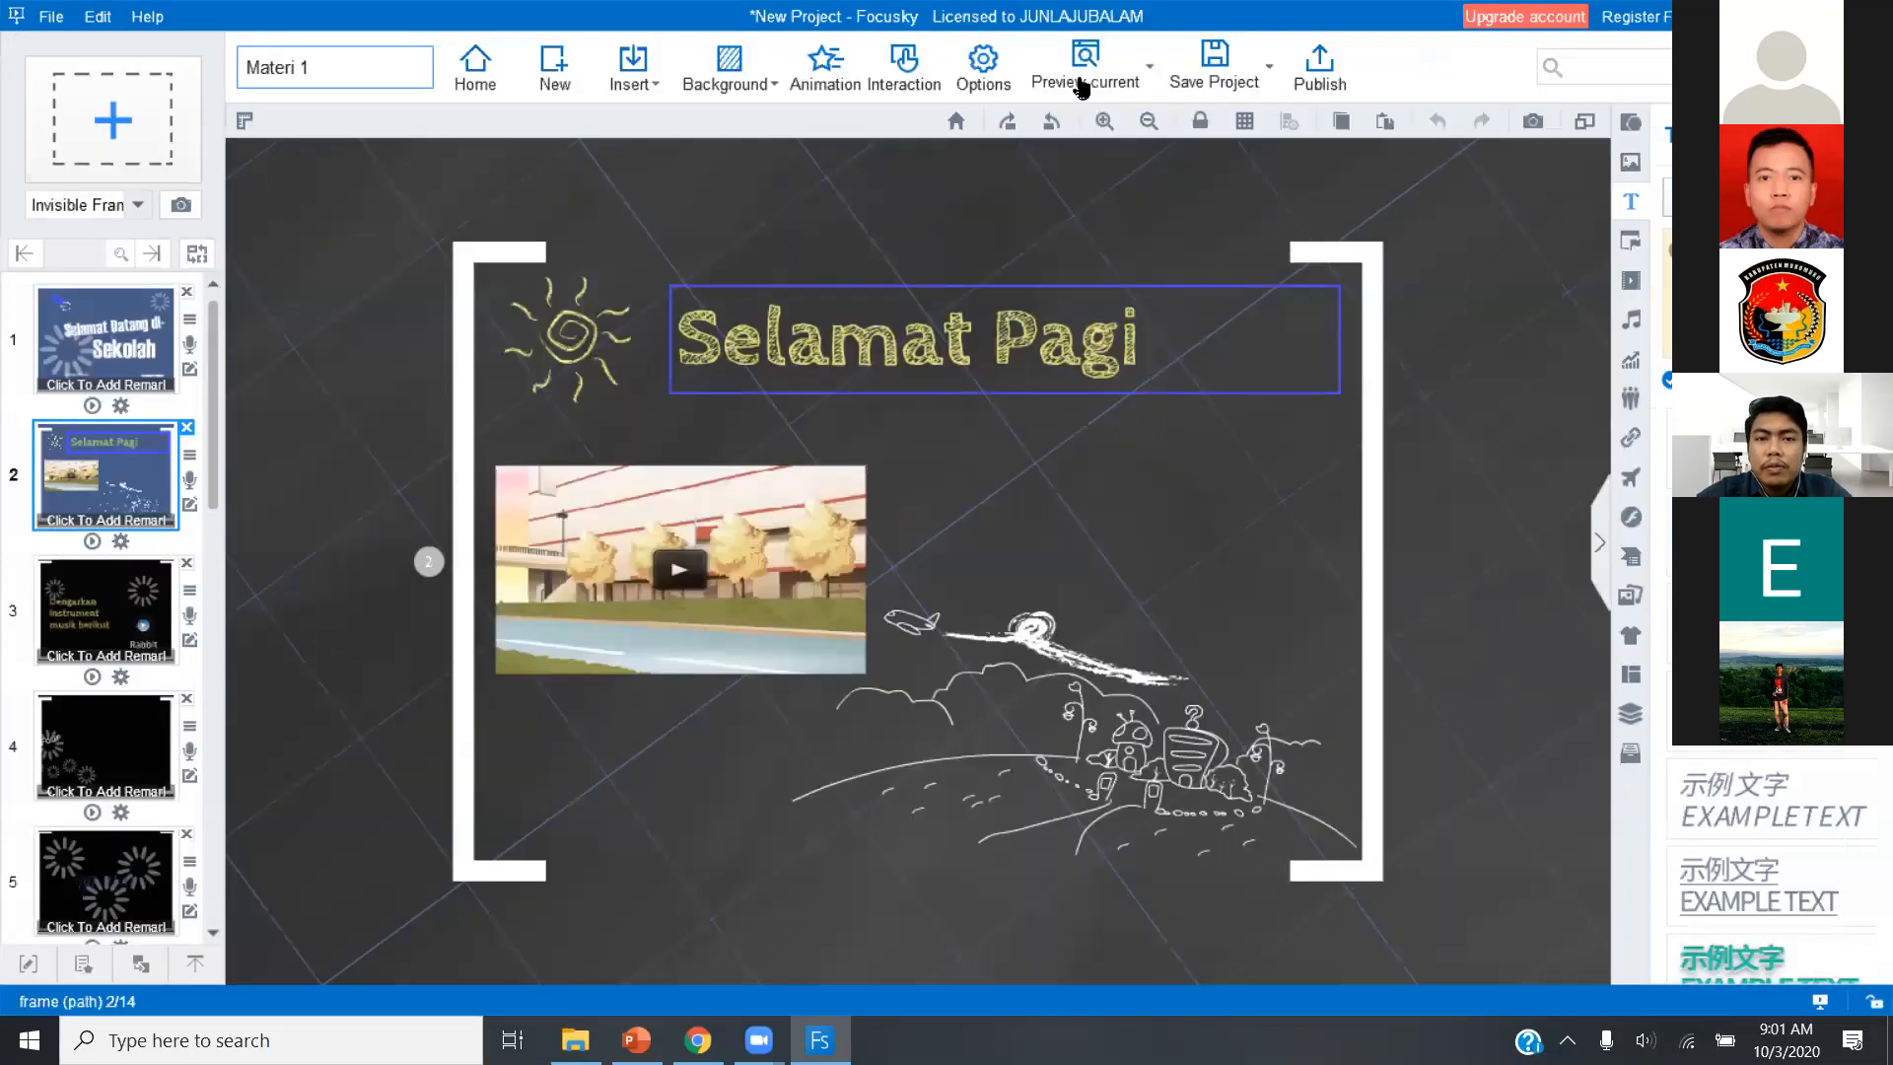
# Leave the interaction editor and preview the Selamat Pagi slide to test the text's click animation.
pyautogui.click(1083, 87)
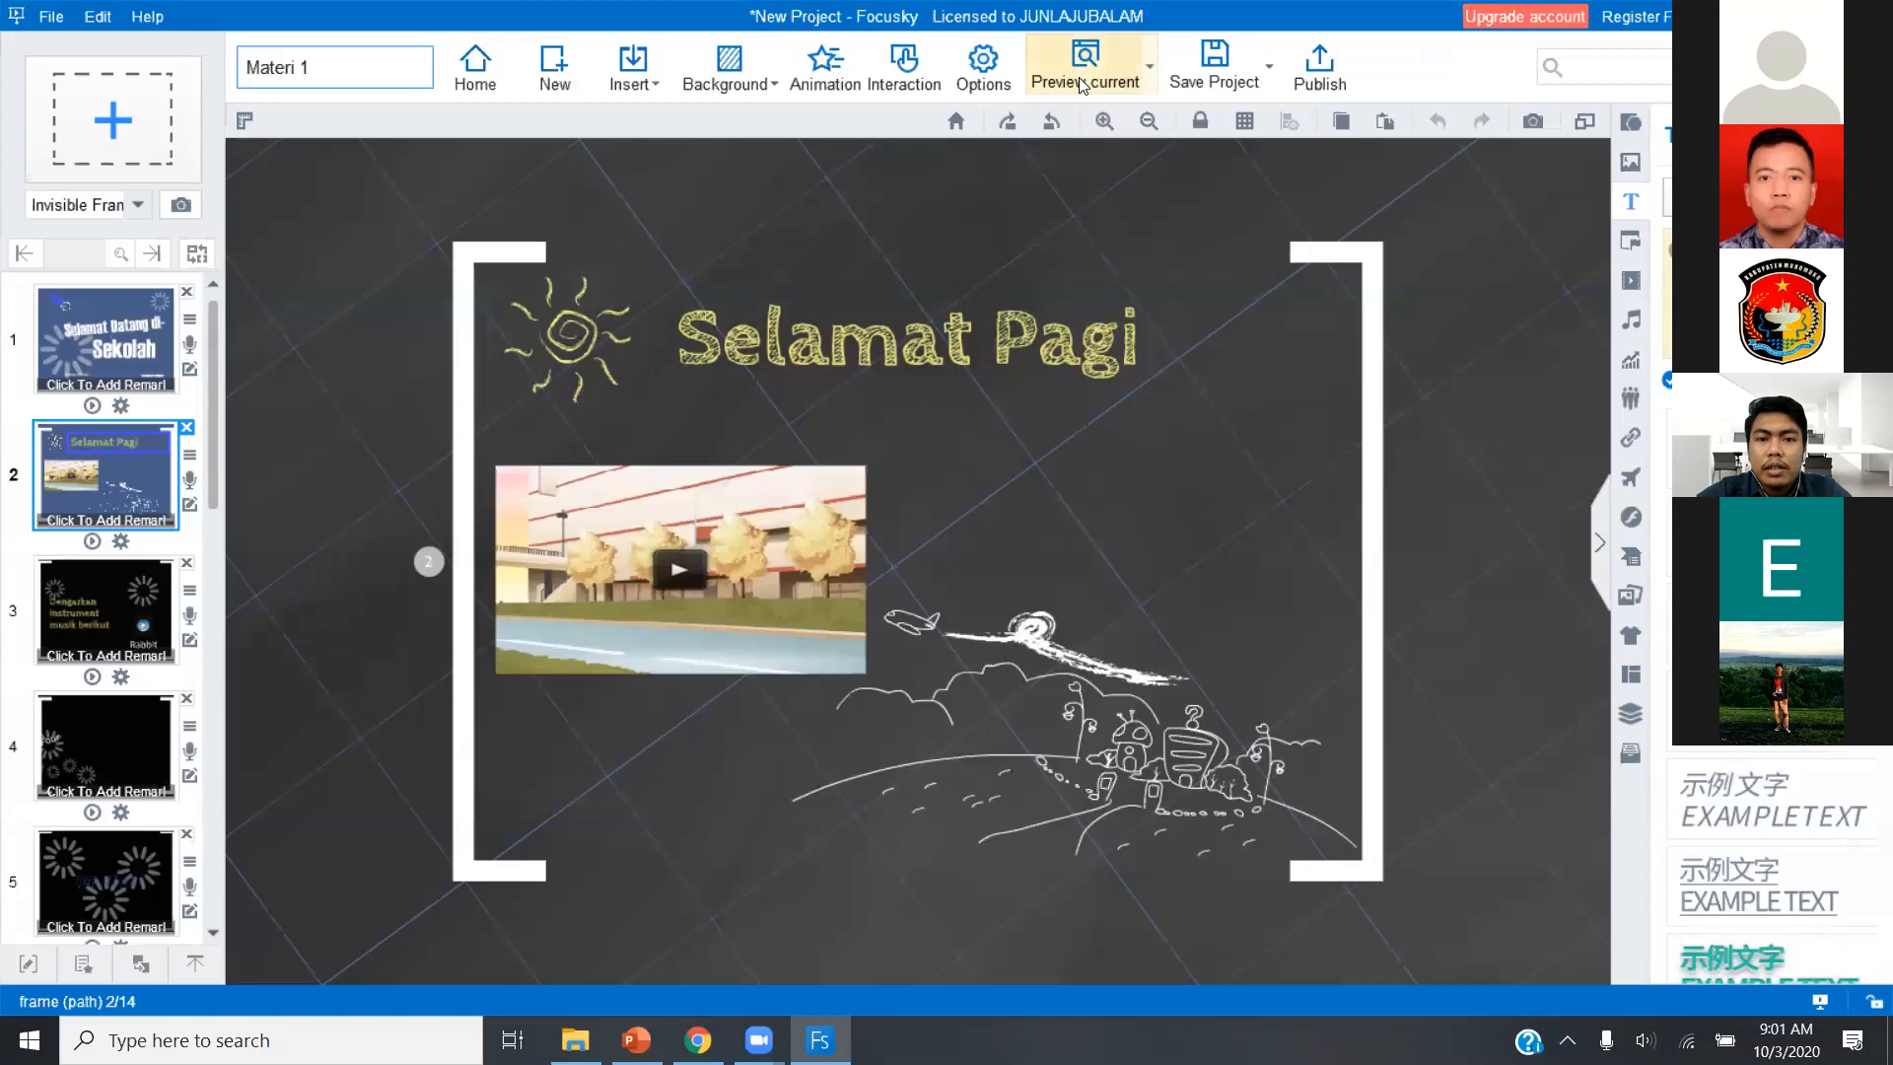
pyautogui.click(1081, 83)
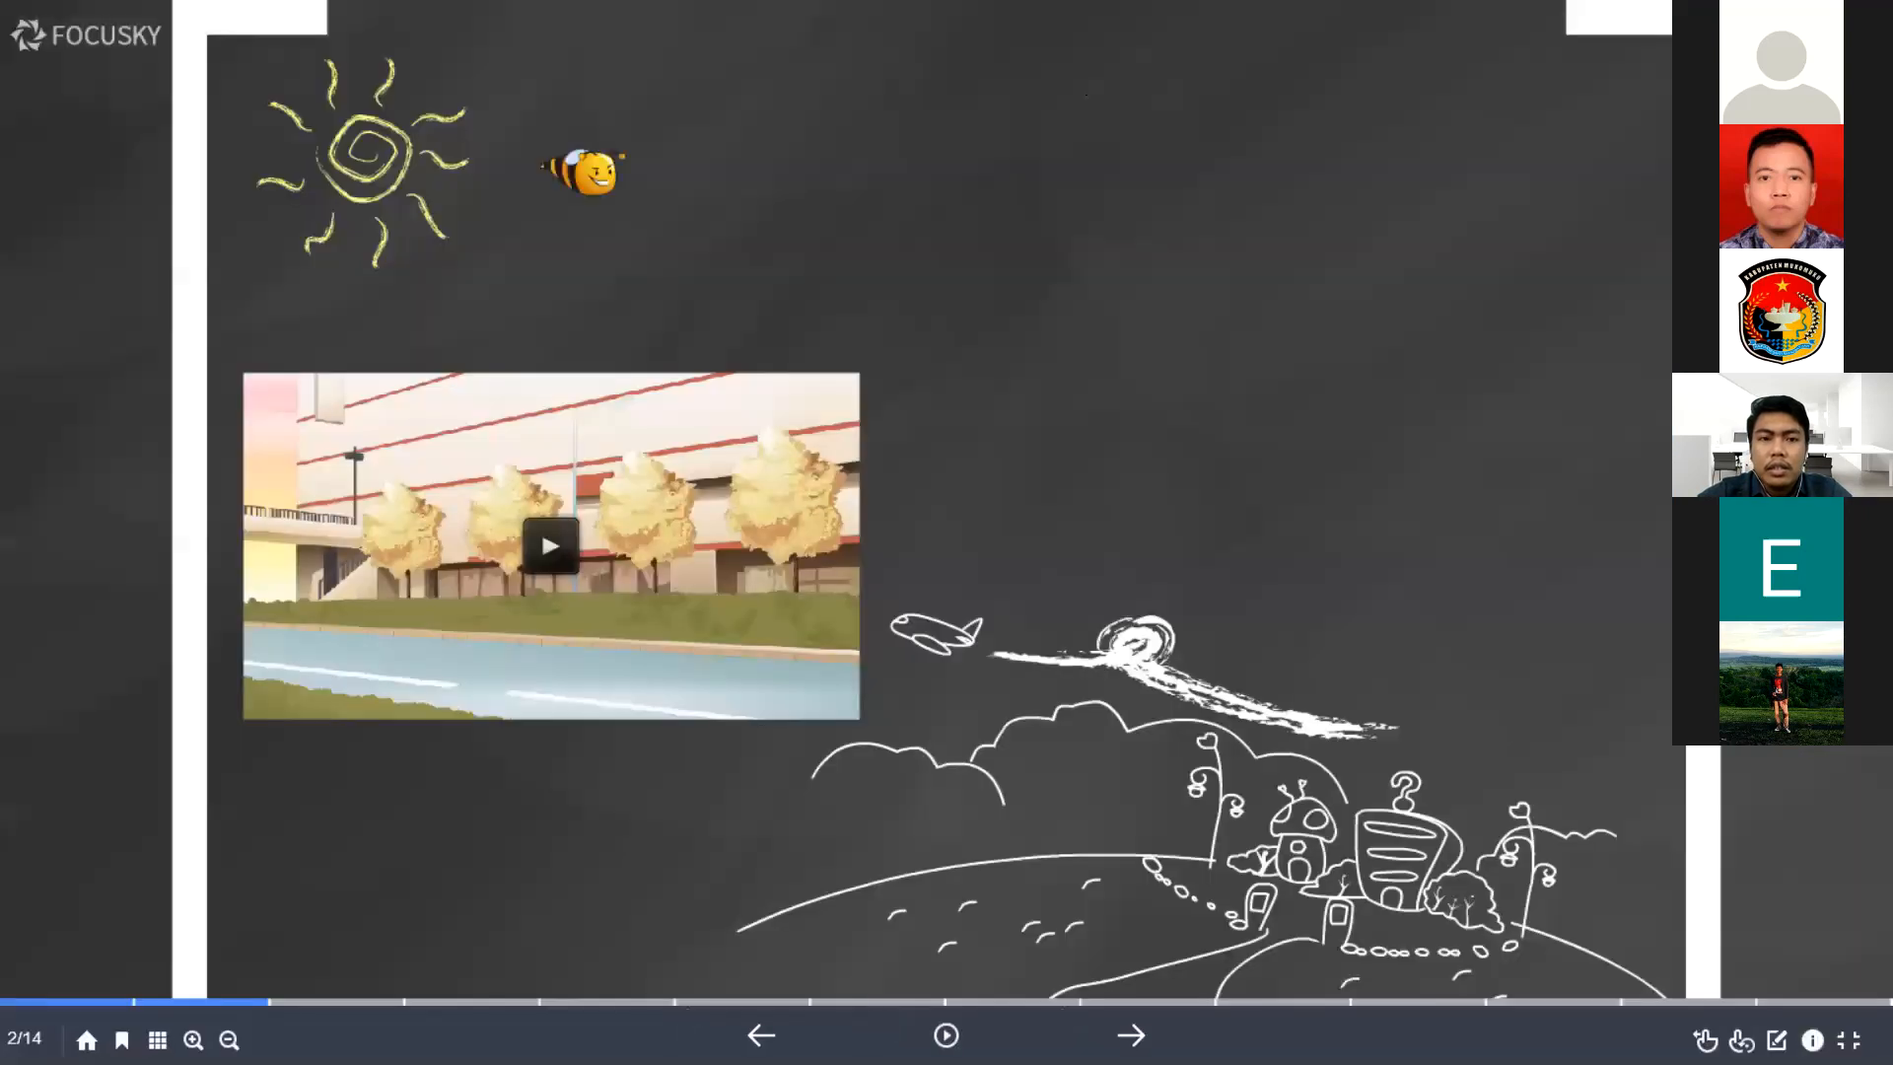